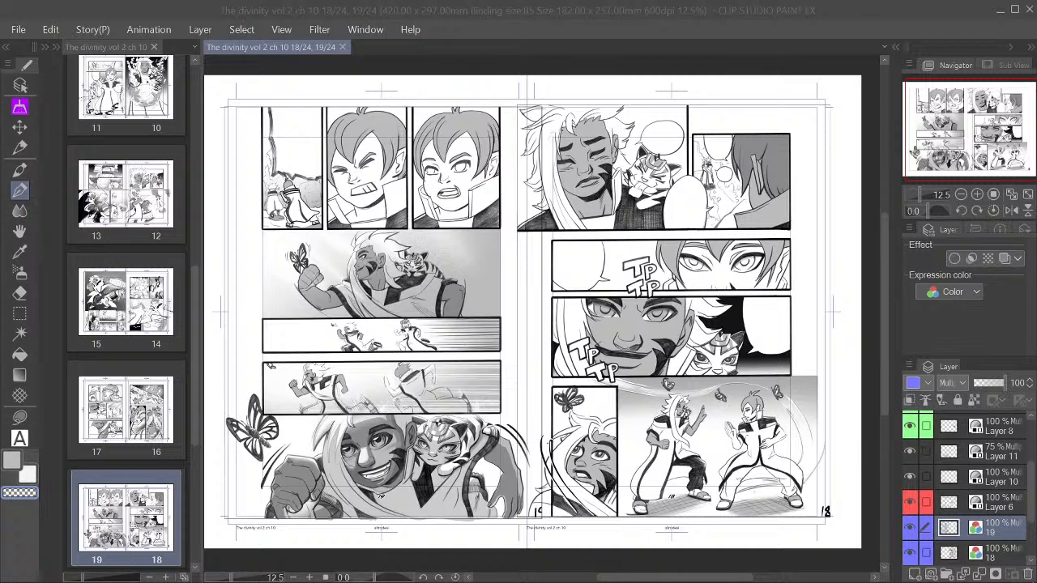
Step: Retouch the shading at the smiling man's eye in page 18's third panel, on layer 18, with transparent colour
scroll(532, 312, "down", 2)
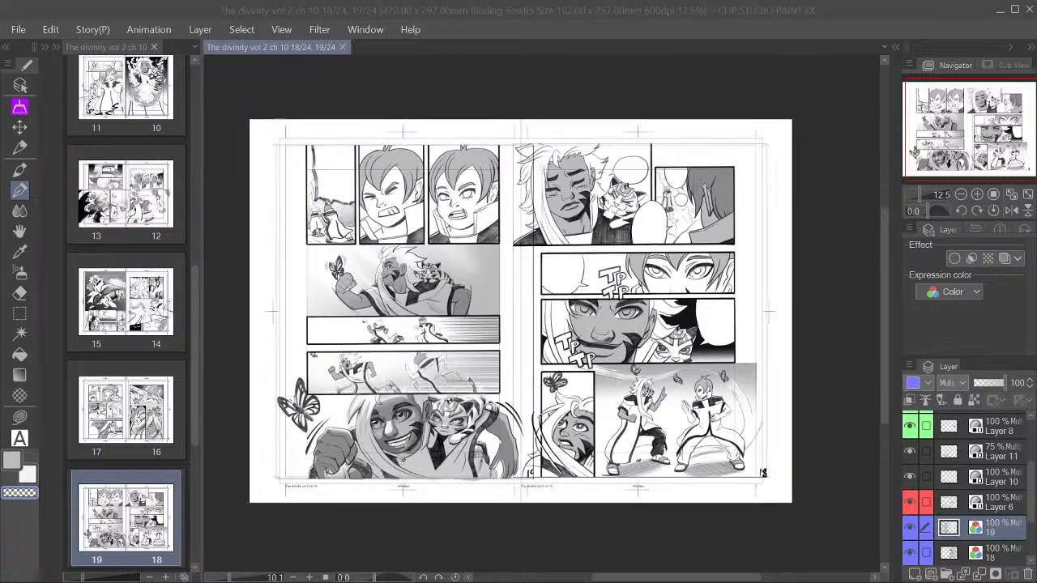
scroll(532, 312, "up", 2)
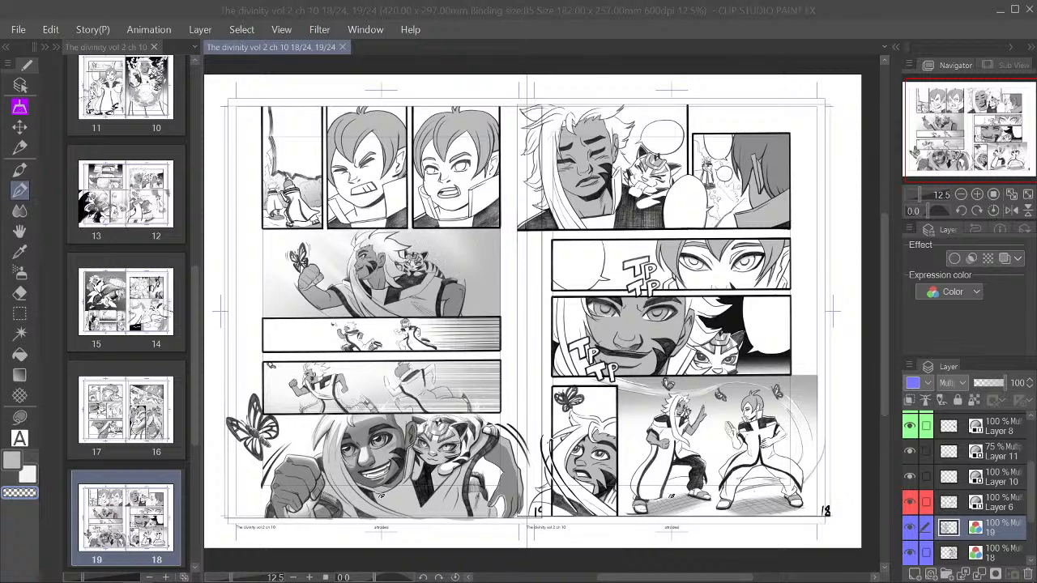
scroll(677, 204, "up", 2)
left_click_drag(677, 204, 569, 227)
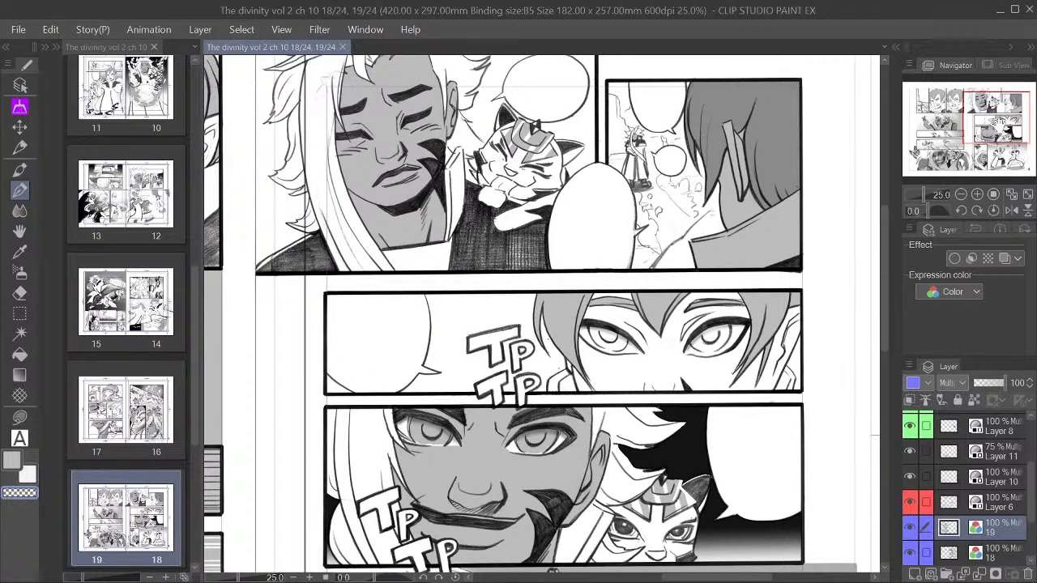
left_click_drag(554, 571, 548, 570)
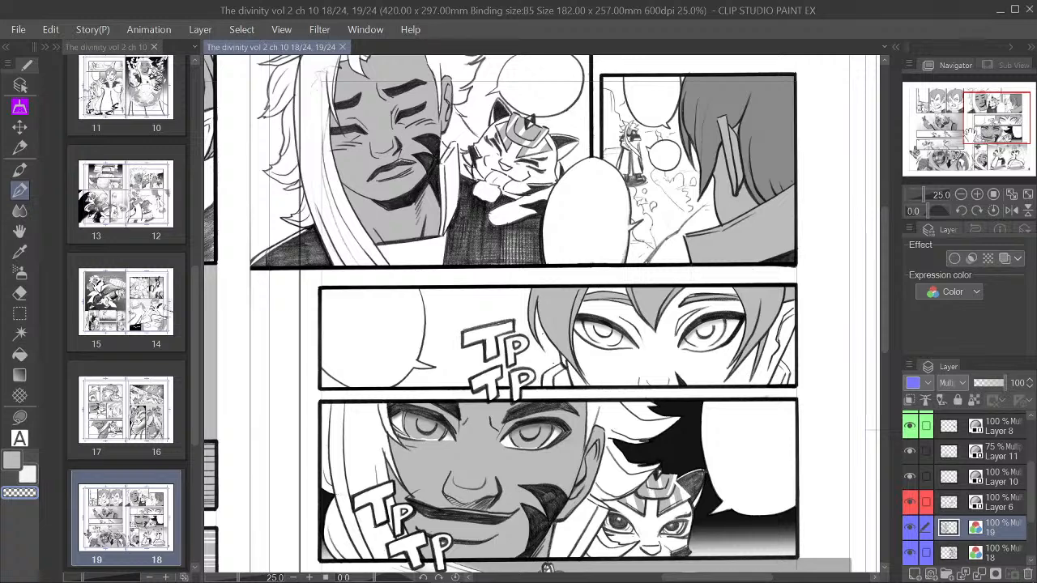
left_click_drag(970, 127, 971, 158)
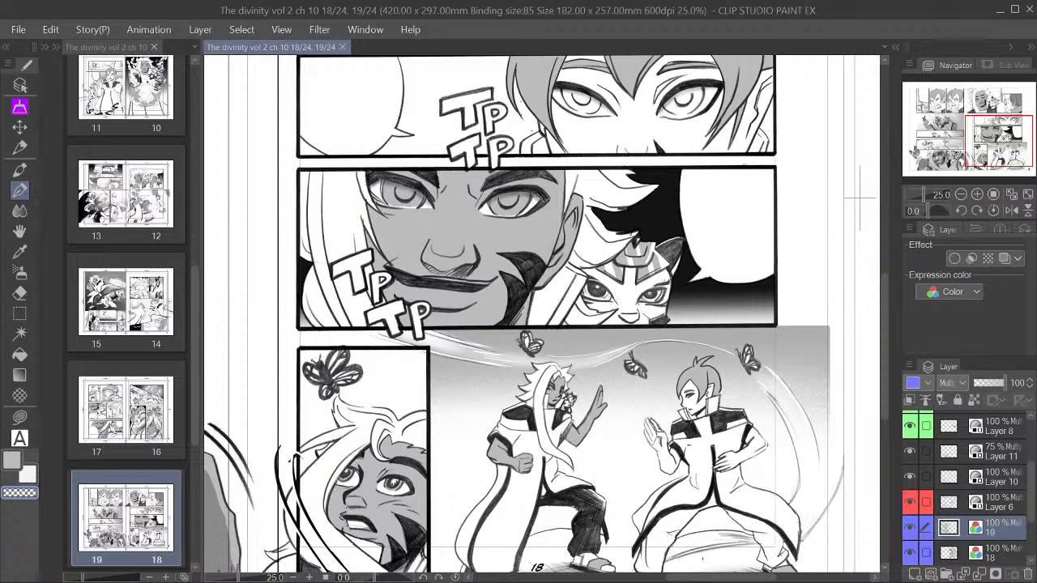
left_click(16, 195)
left_click(995, 556)
scroll(526, 248, "up", 4)
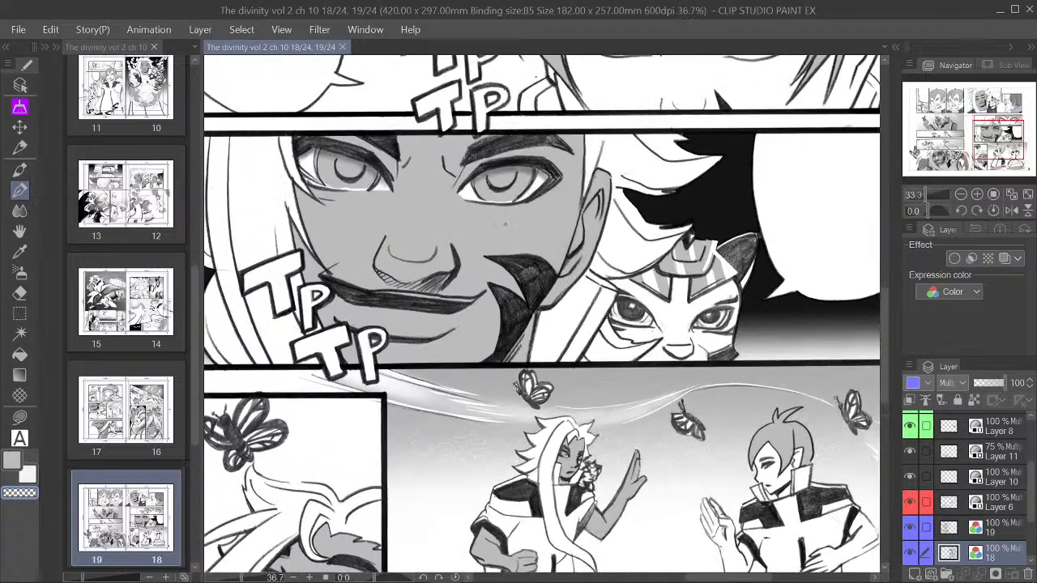
left_click_drag(526, 248, 560, 331)
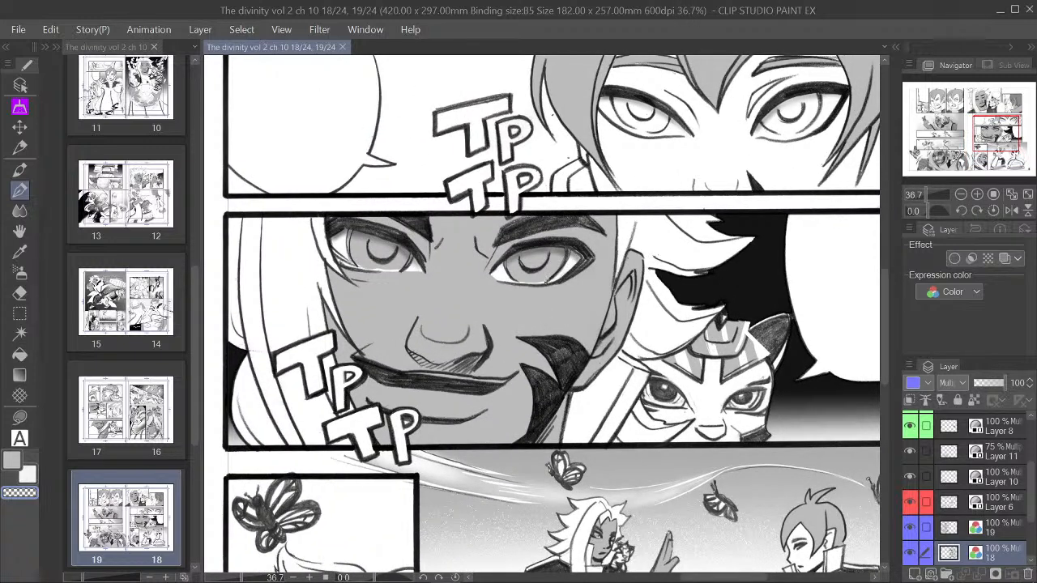
left_click_drag(548, 281, 544, 282)
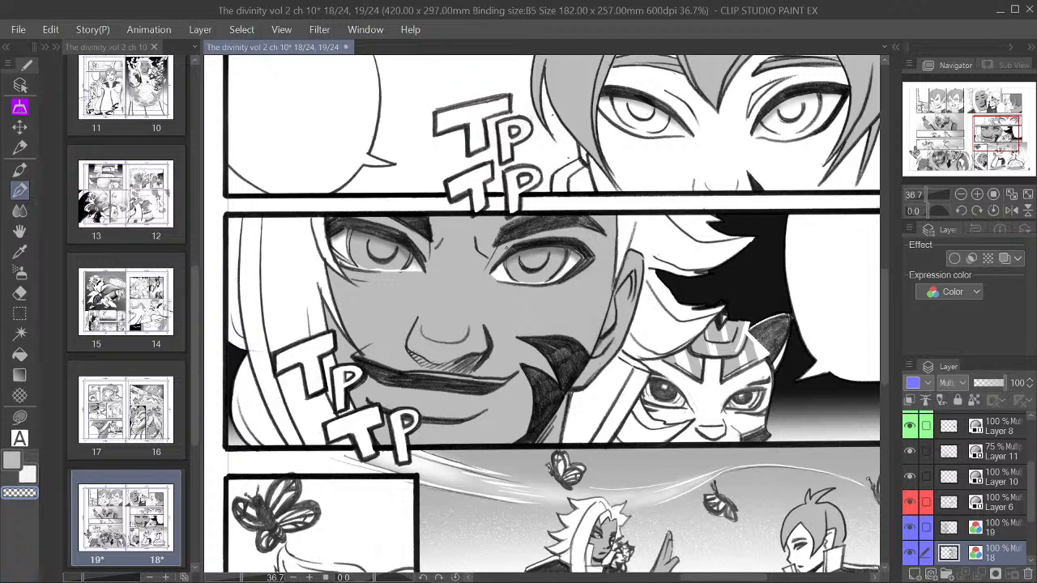
Step: On layer 19, clear a narrow strip along the gutter between the pages and the leftover page number near its lower end
scroll(717, 251, "down", 5)
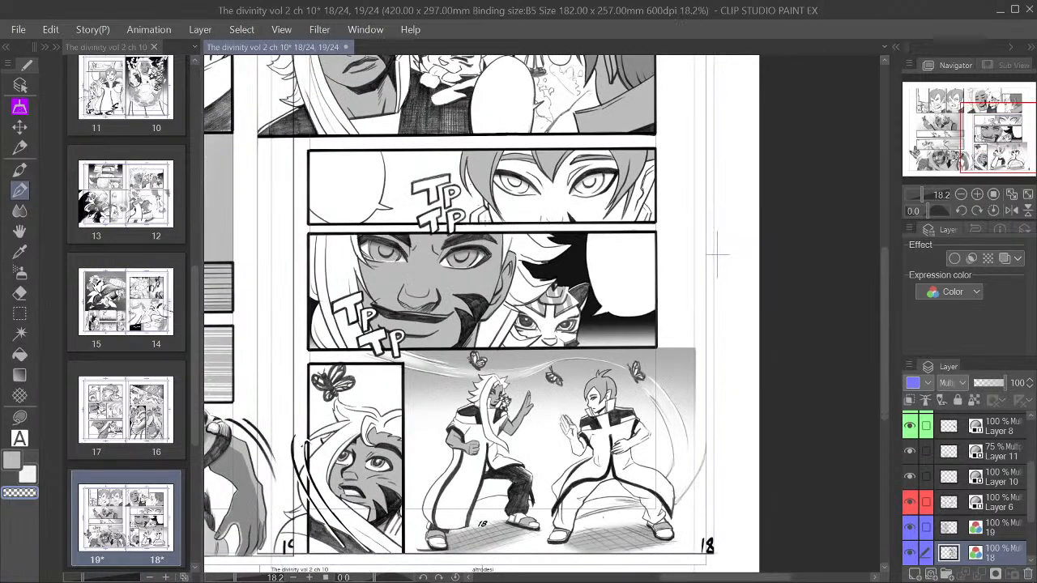
left_click_drag(717, 253, 835, 247)
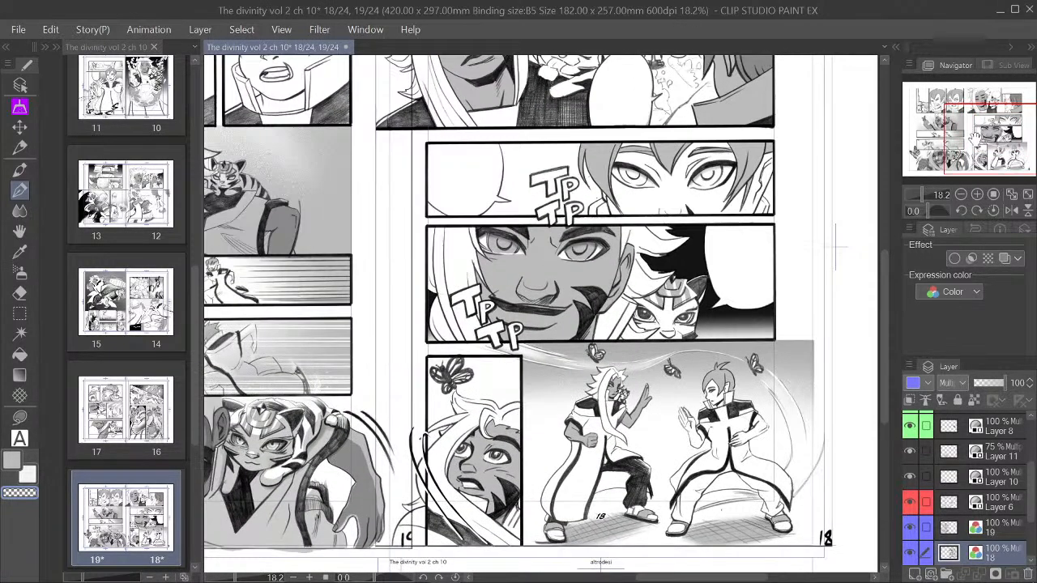
left_click_drag(535, 316, 807, 316)
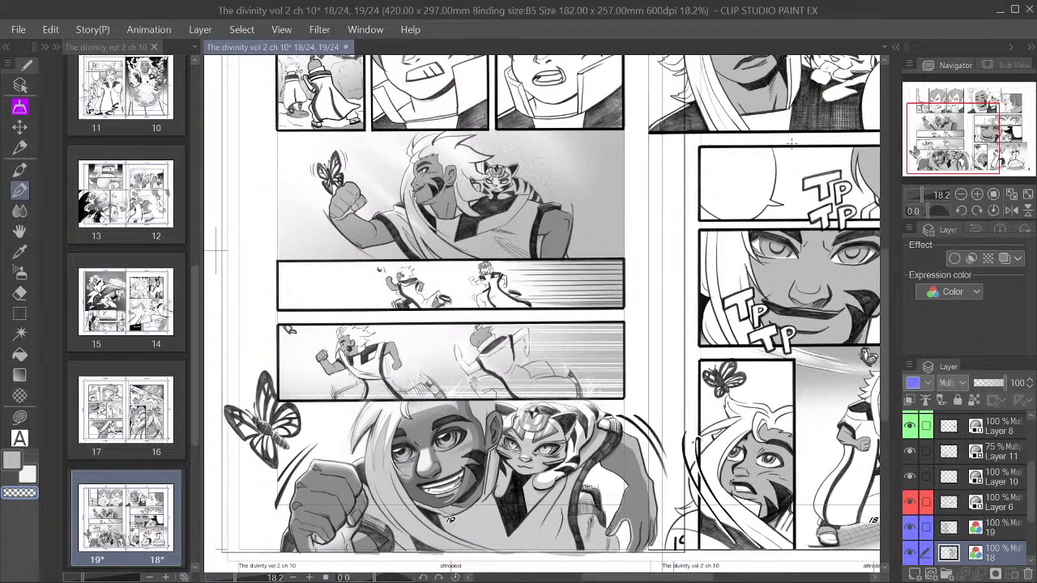
left_click_drag(955, 131, 993, 138)
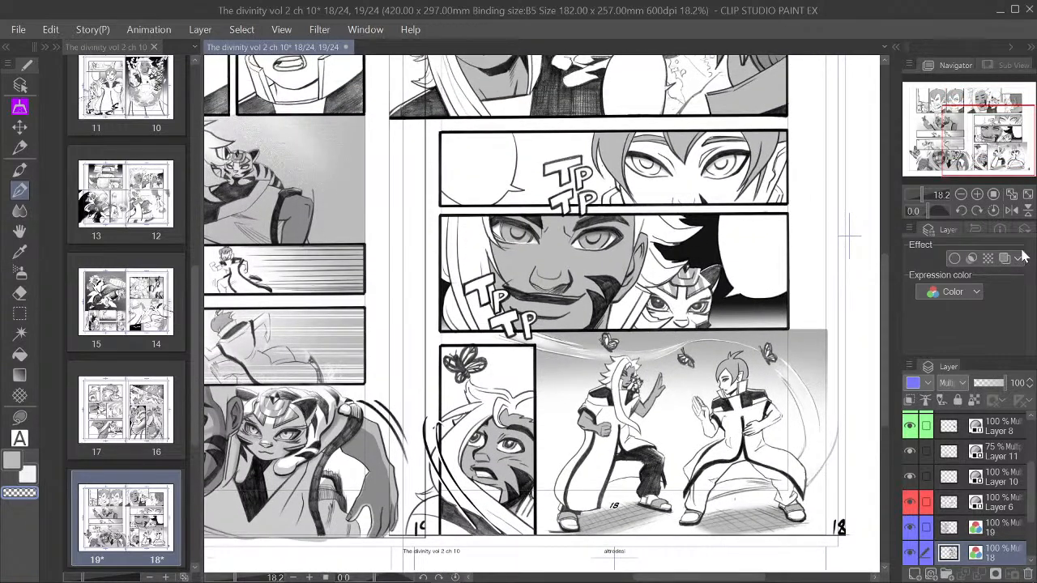
left_click(1007, 529)
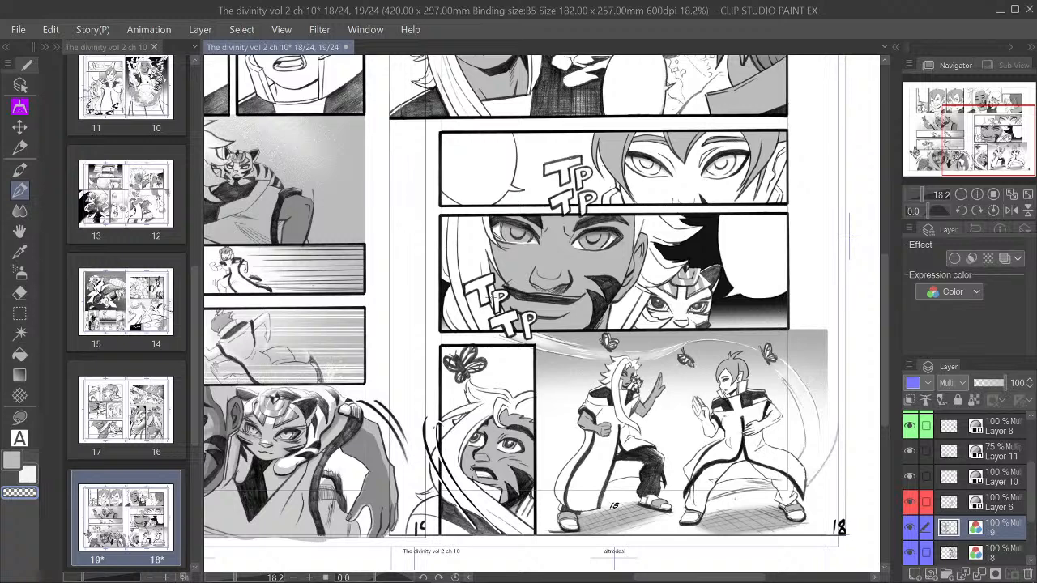
scroll(490, 296, "down", 2)
left_click_drag(781, 247, 826, 312)
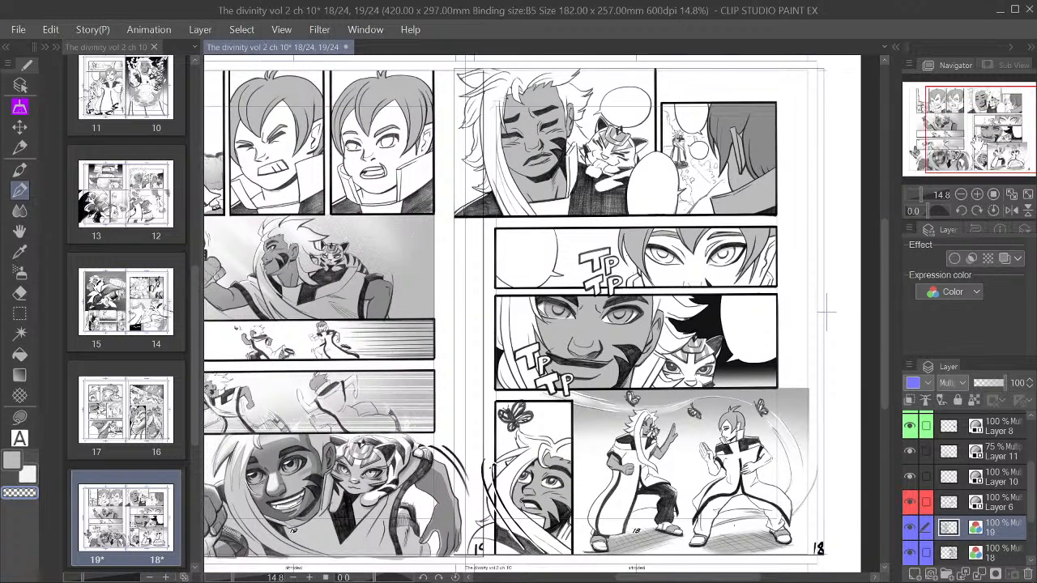
key("m")
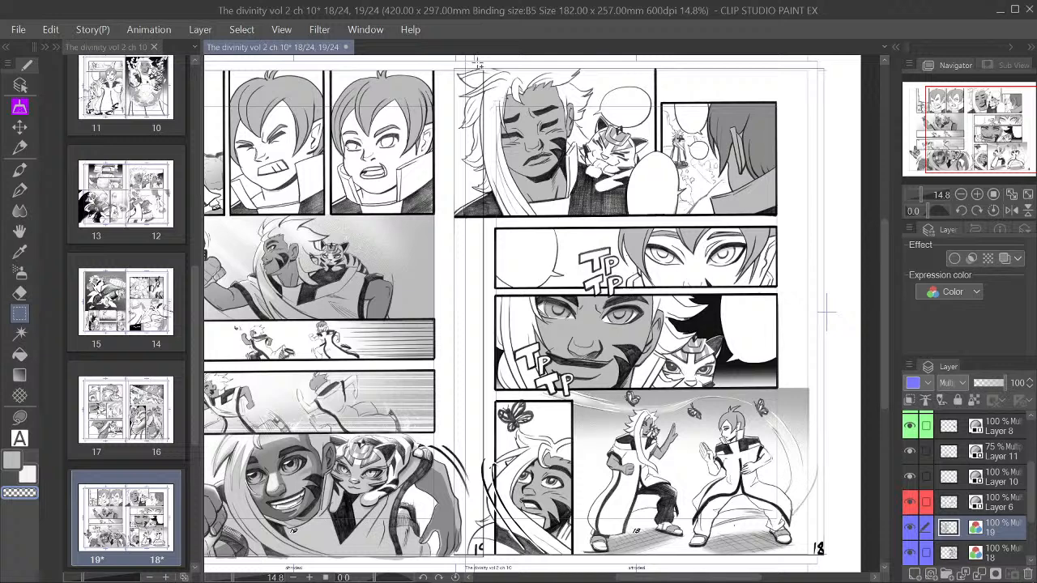
left_click_drag(478, 63, 490, 572)
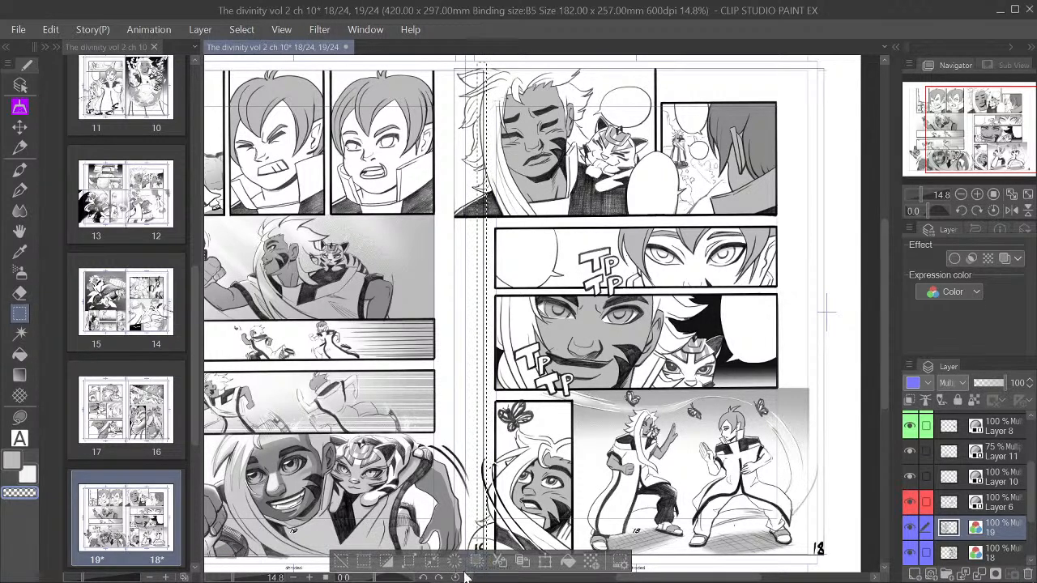
left_click(341, 562)
left_click_drag(474, 540, 500, 559)
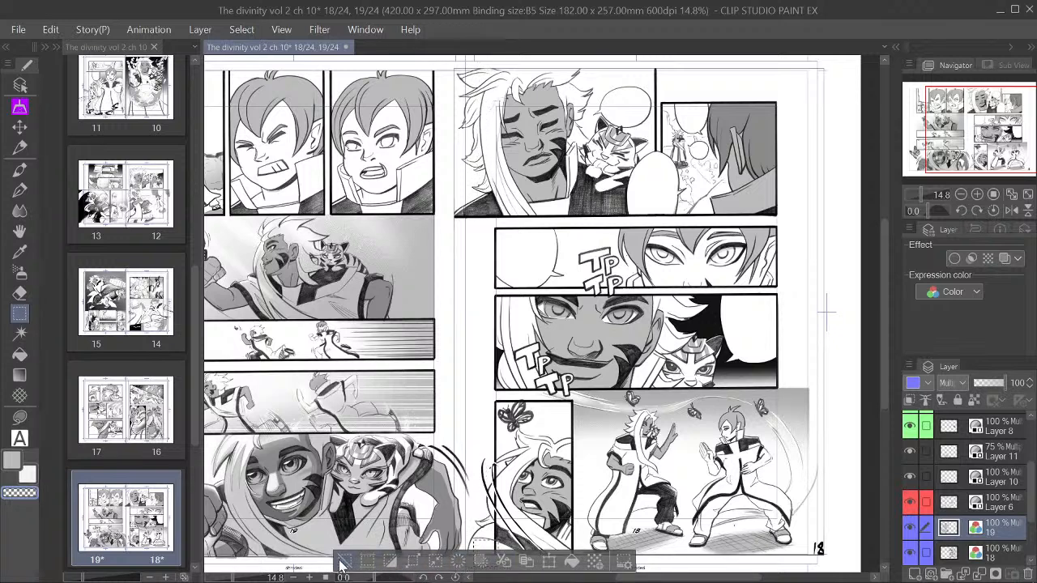
left_click(341, 565)
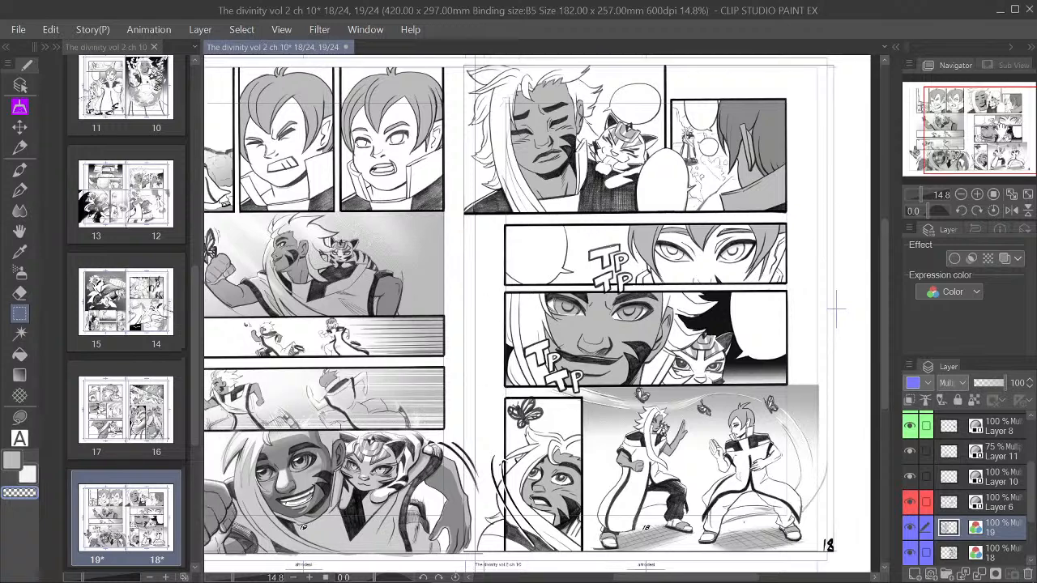
Step: On Layer 8, select the letters of both TP sound effects in page 18's second panel with the Auto Select tool
scroll(995, 131, "up", 1)
scroll(995, 131, "up", 2)
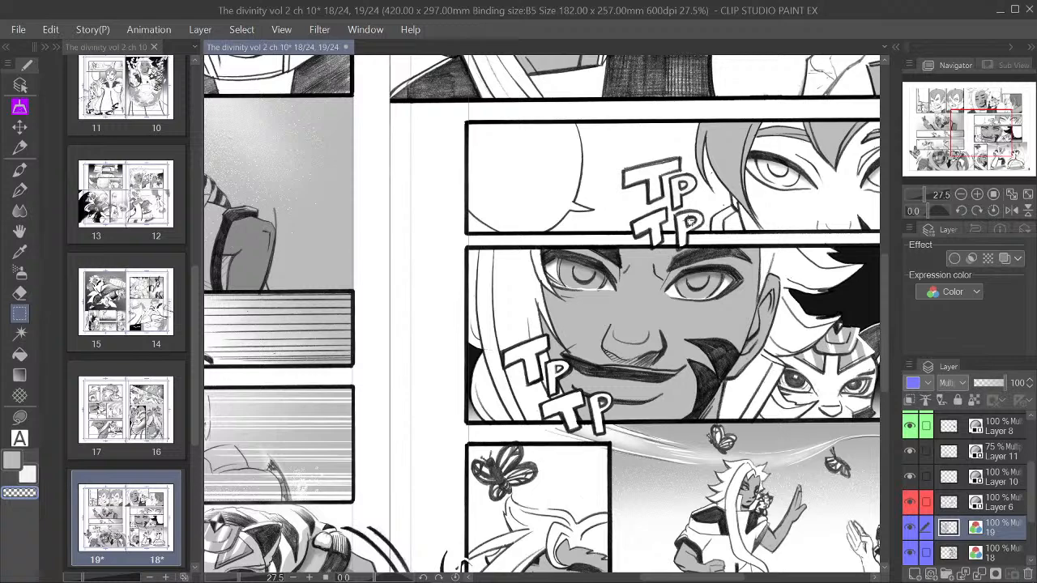
scroll(684, 223, "up", 1)
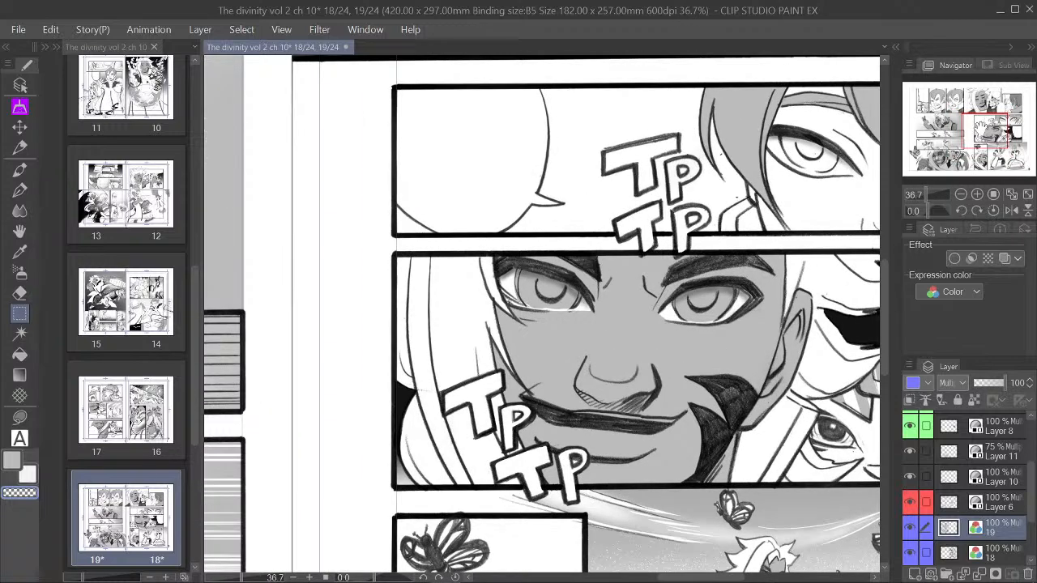
left_click_drag(977, 126, 983, 132)
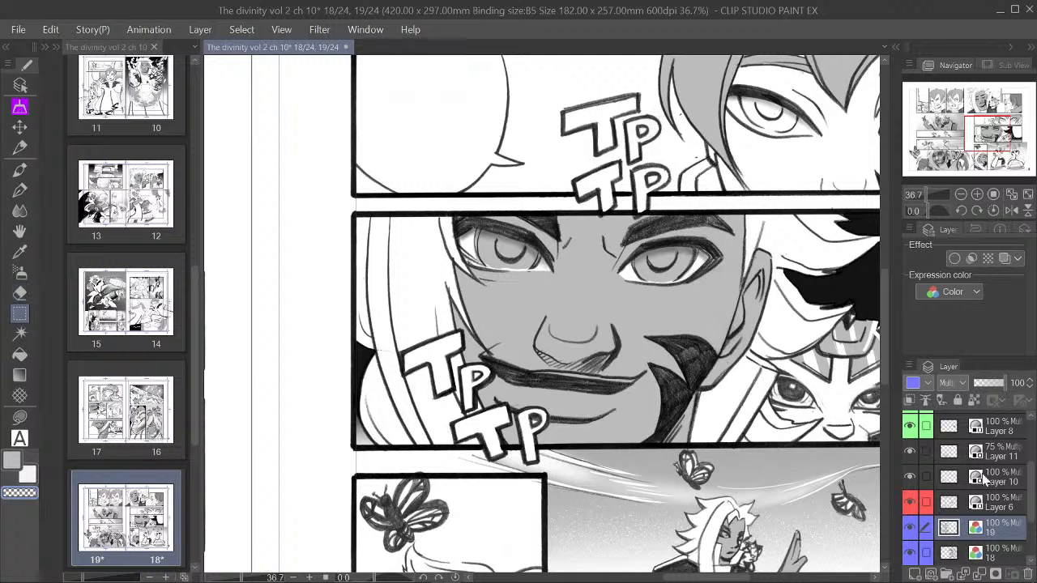
left_click(1008, 513)
left_click(1001, 429)
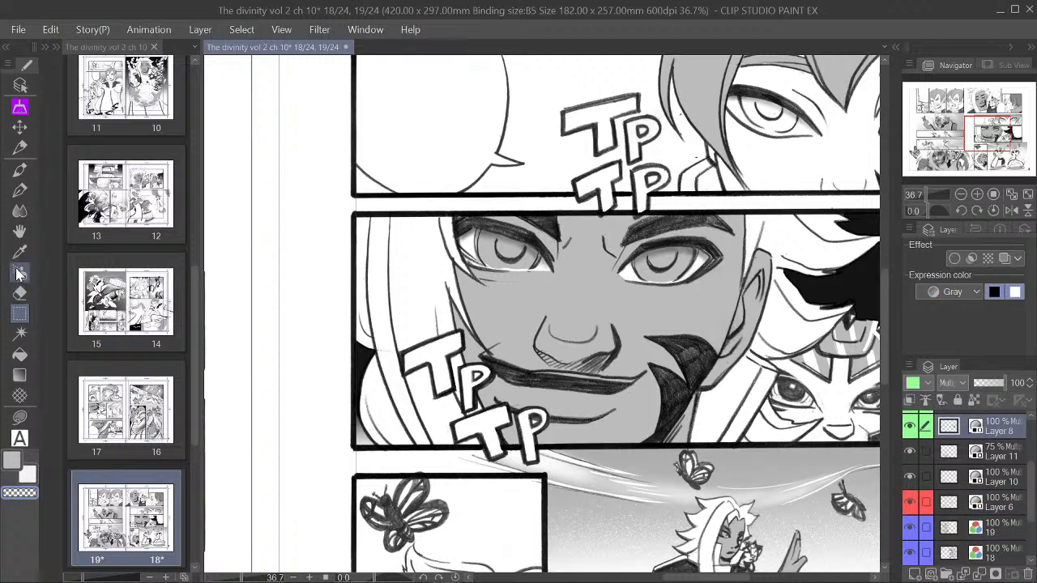
left_click(599, 120)
left_click(639, 147)
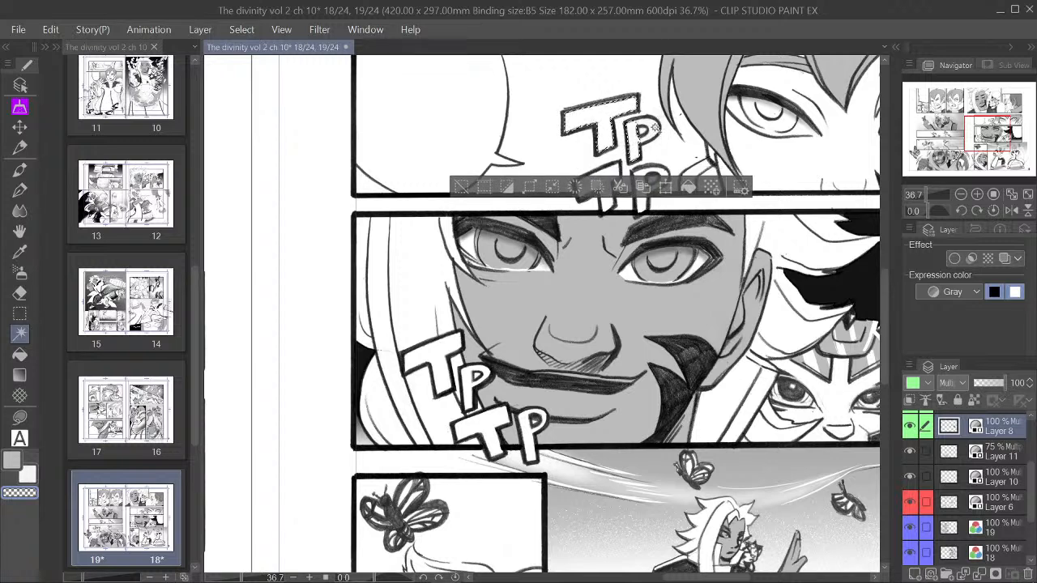
left_click(653, 128)
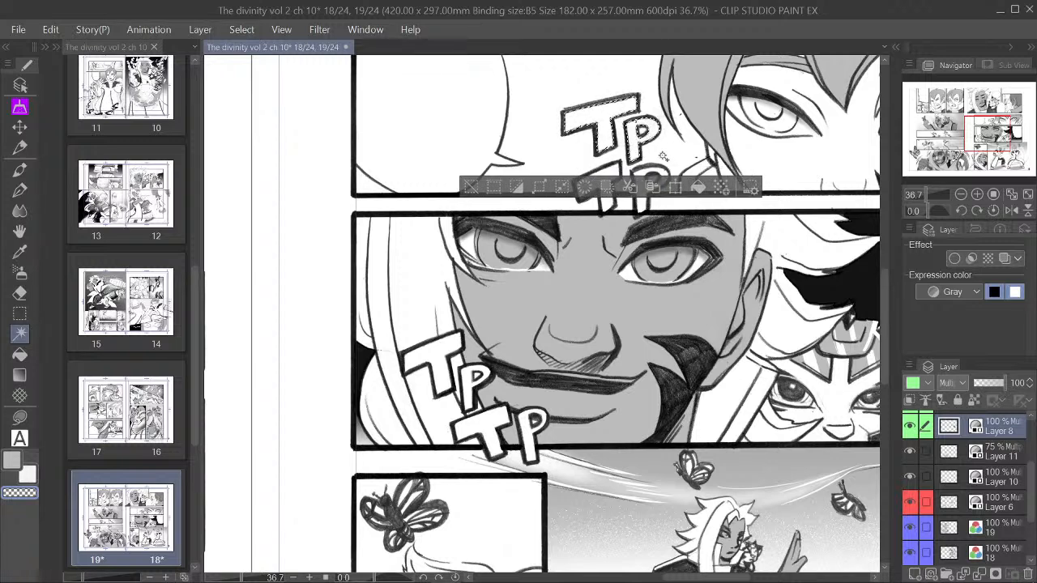
left_click(606, 202)
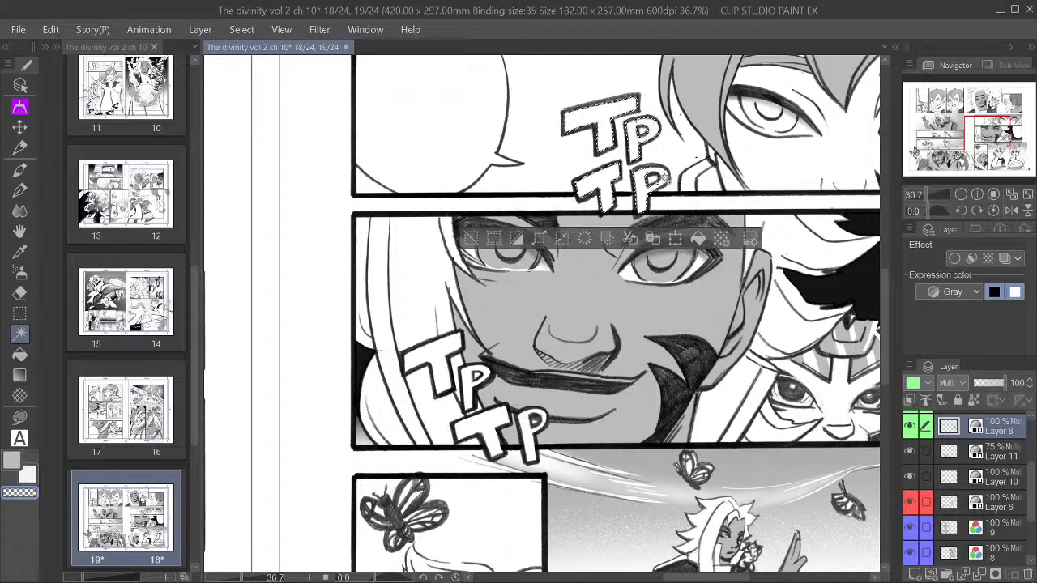
left_click(670, 178)
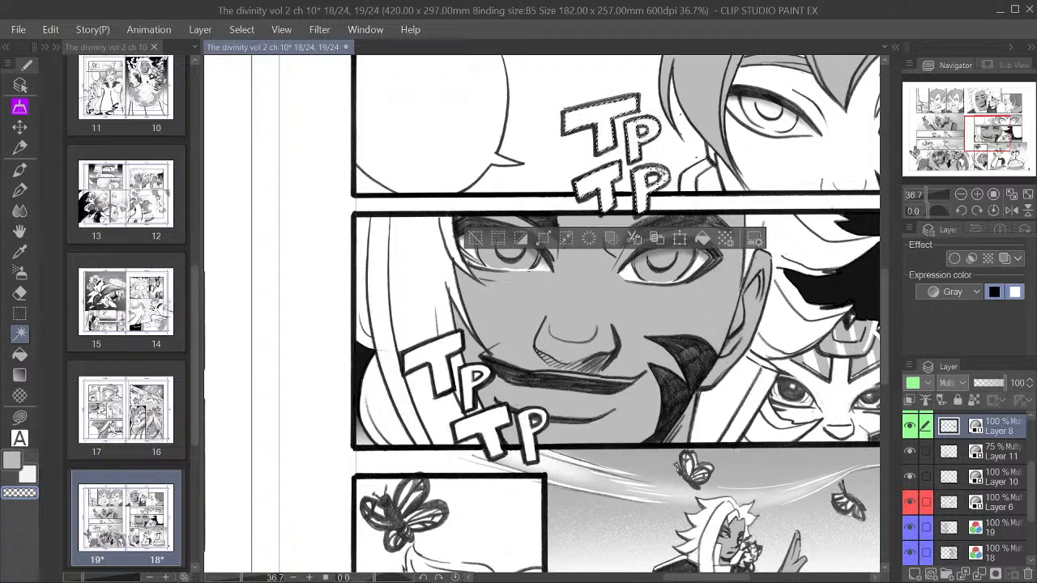
Step: Add the letters of both TP sound effects in the smiling close-up panel to the selection
scroll(660, 181, "up", 3)
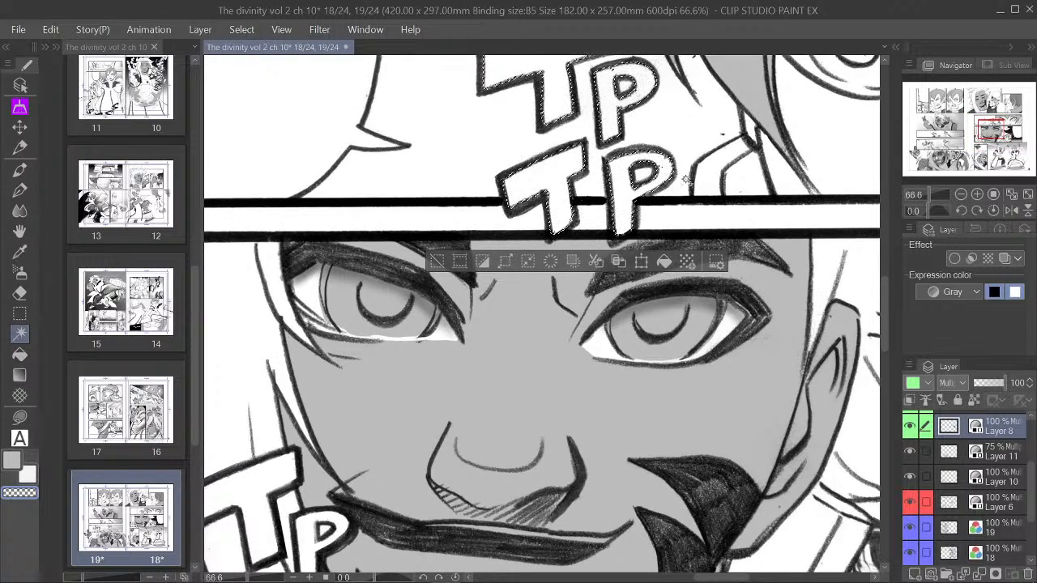
scroll(654, 181, "down", 3)
scroll(654, 182, "down", 2)
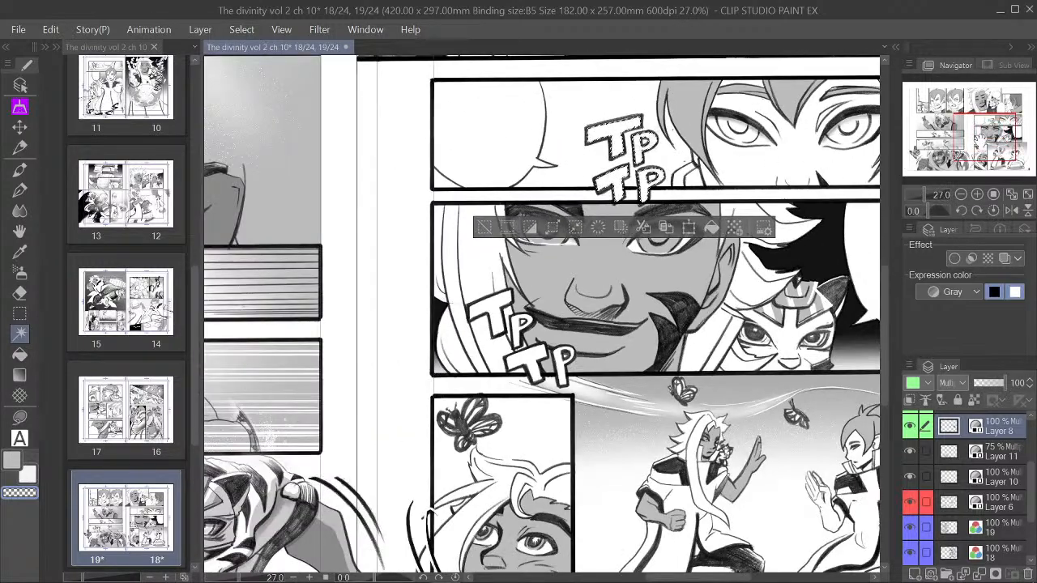
mouse_move(980, 141)
left_mouse_down()
mouse_move(989, 120)
mouse_move(992, 144)
left_mouse_up()
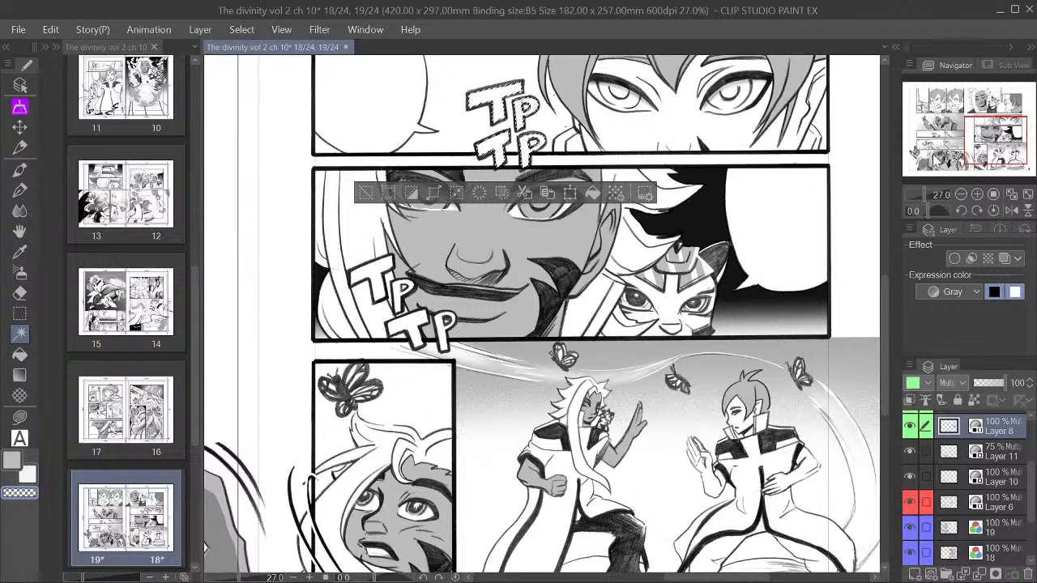
scroll(377, 271, "up", 2)
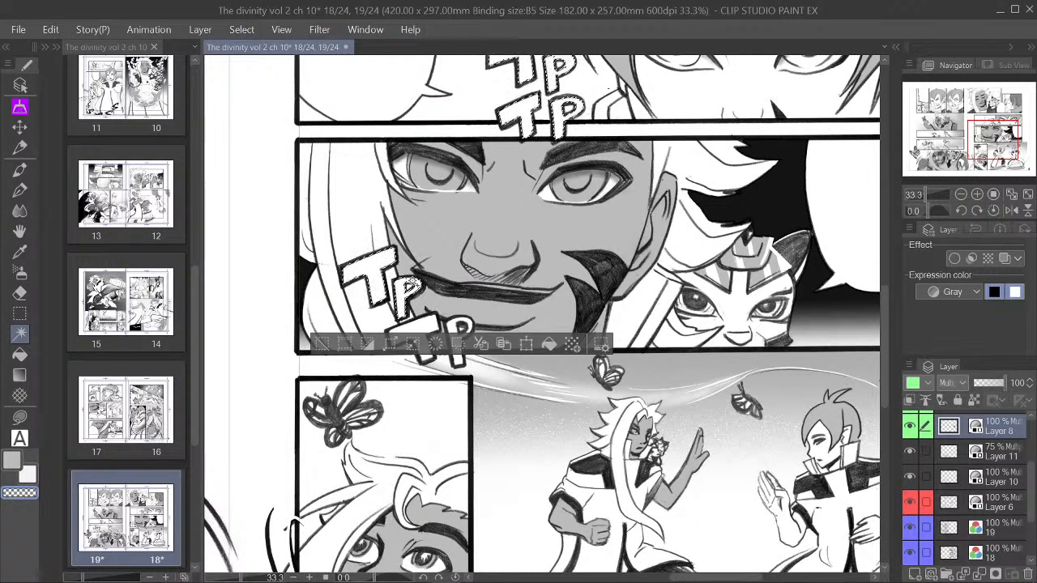
left_click(429, 330)
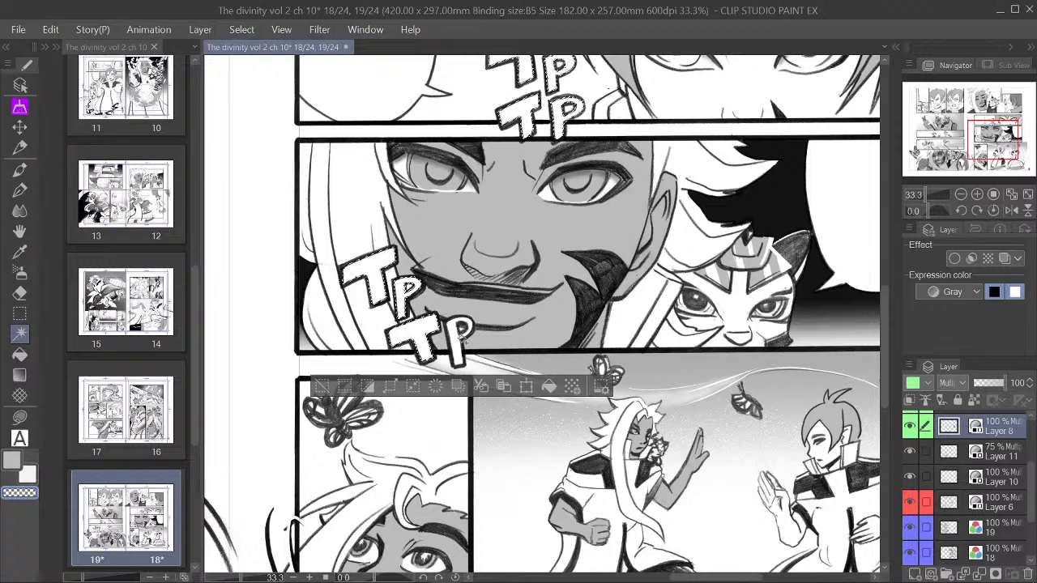
left_click(459, 341)
scroll(460, 341, "down", 2)
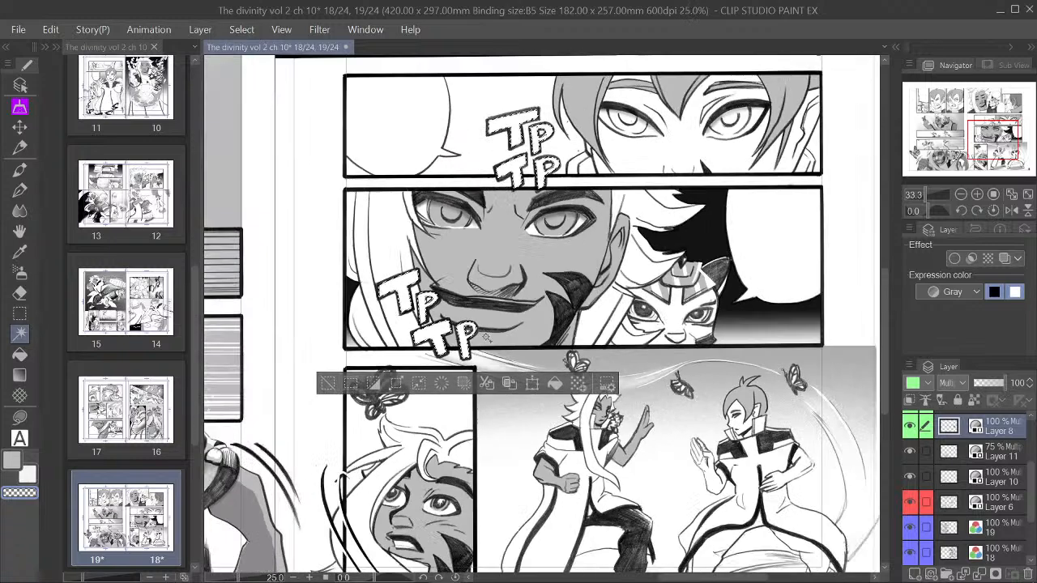
Step: Set the drawing colour to dark grey and fill the selected letters of all four TP sound effects on Layer 8
left_click_drag(987, 147, 992, 142)
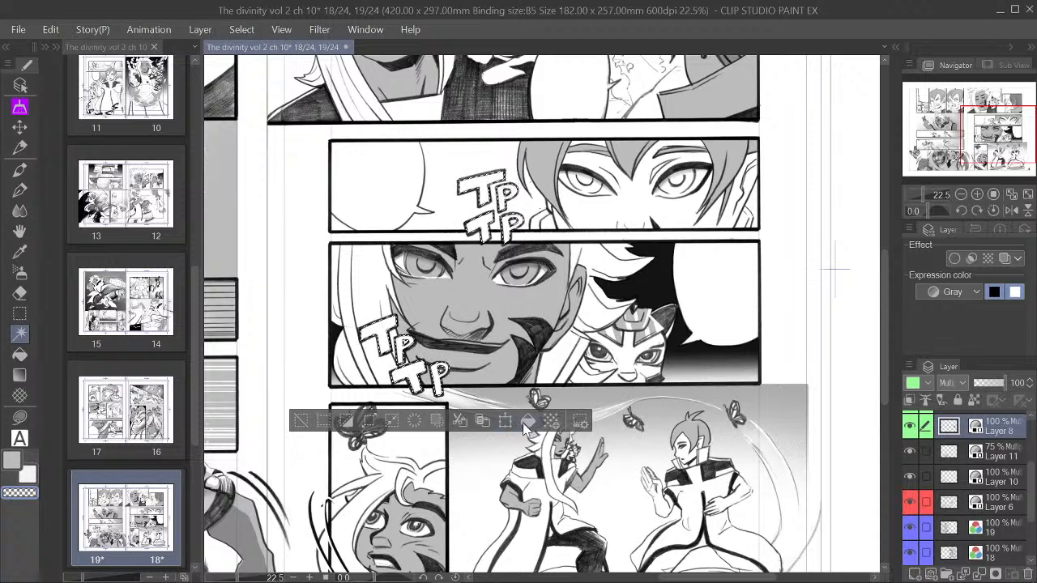
left_click(12, 461)
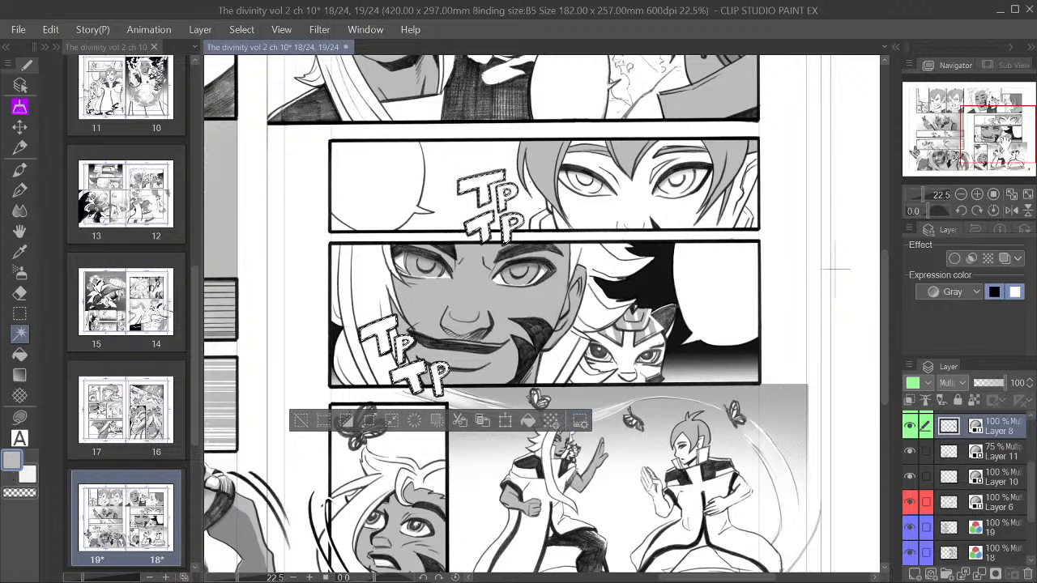
left_click_drag(753, 222, 714, 295)
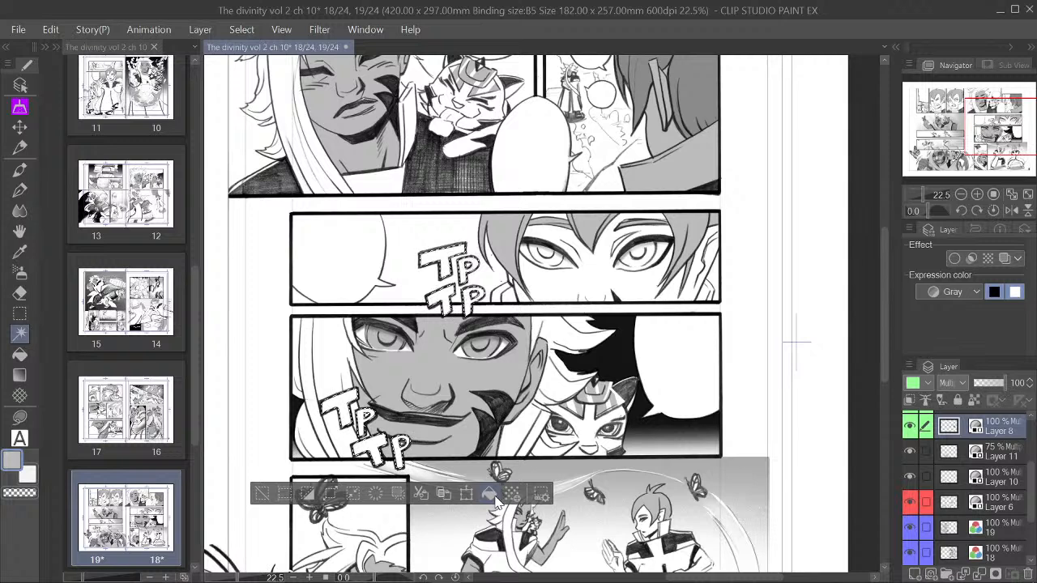
double_click(15, 467)
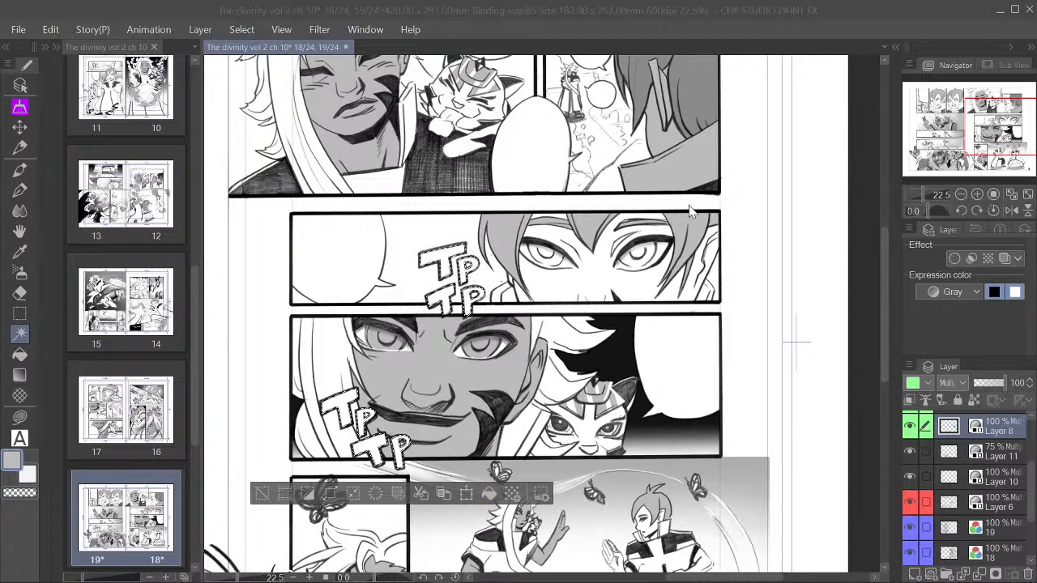
left_click(712, 195)
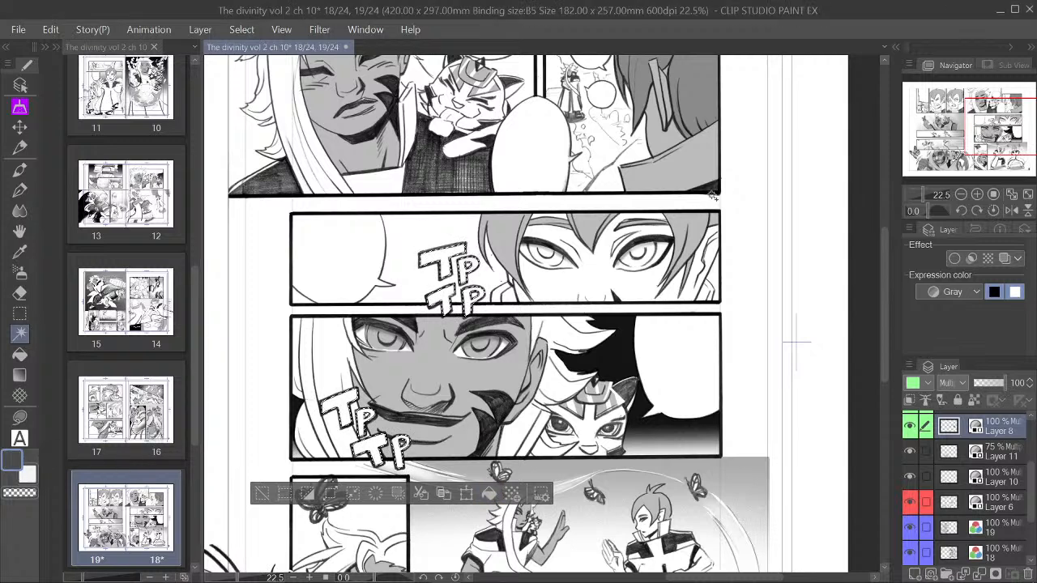
left_click(489, 493)
scroll(541, 388, "down", 3)
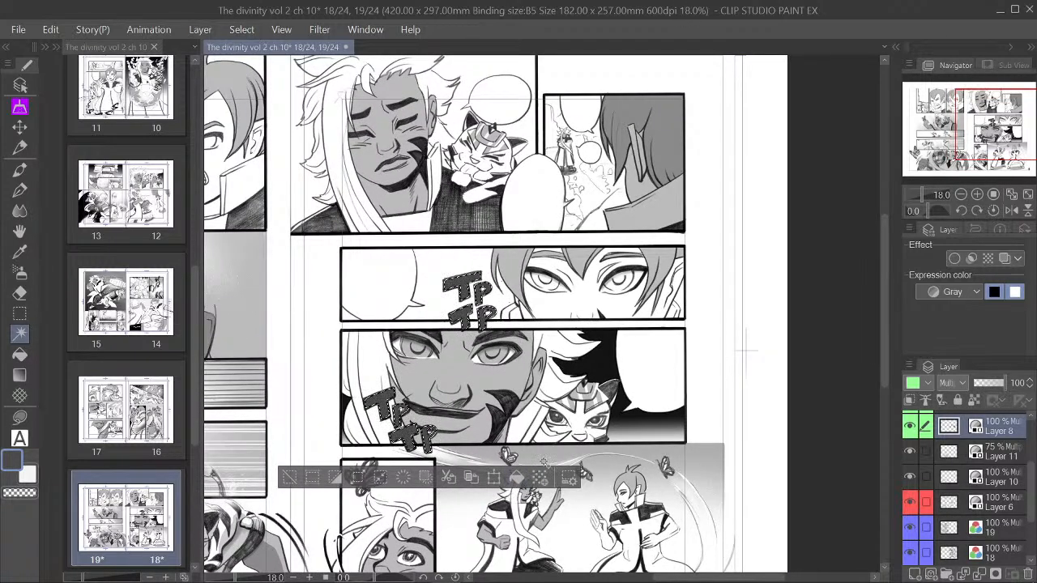
Step: Shrink the selection so it sits just inside the edges of the filled TP letters
left_click(355, 479)
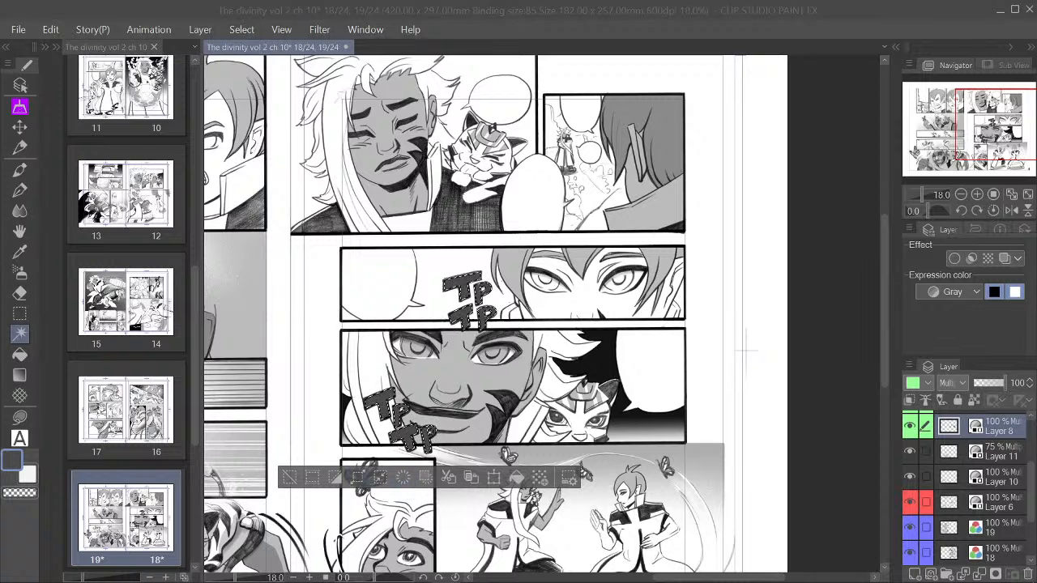
key("Return")
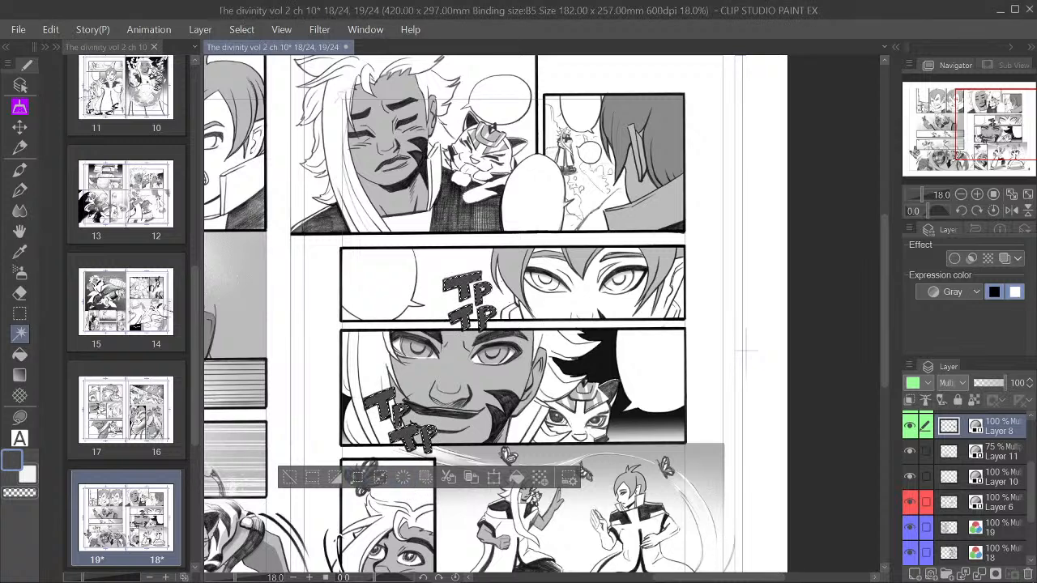
left_click(381, 479)
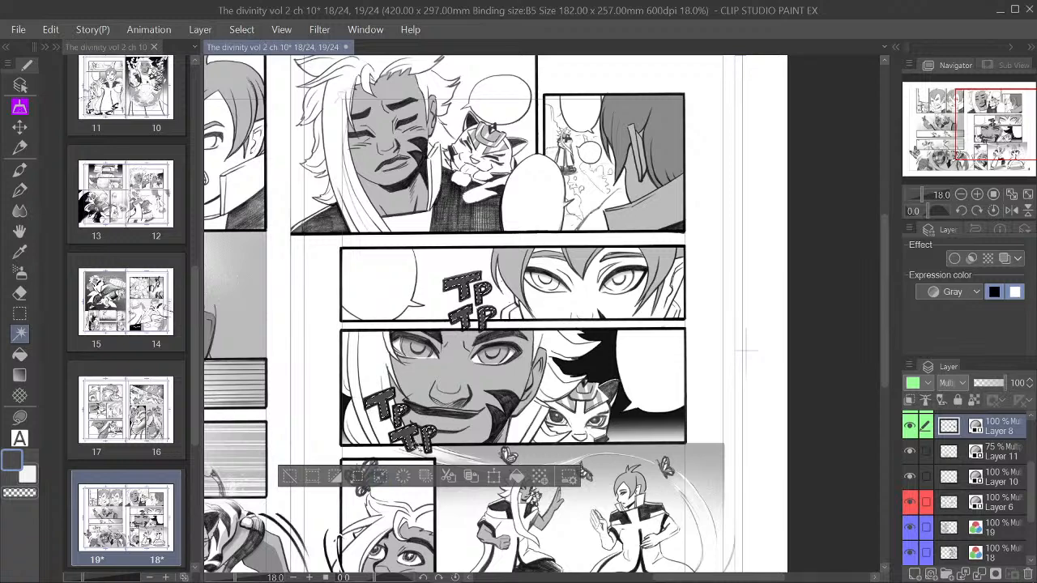
scroll(390, 467, "up", 1)
scroll(376, 439, "up", 4)
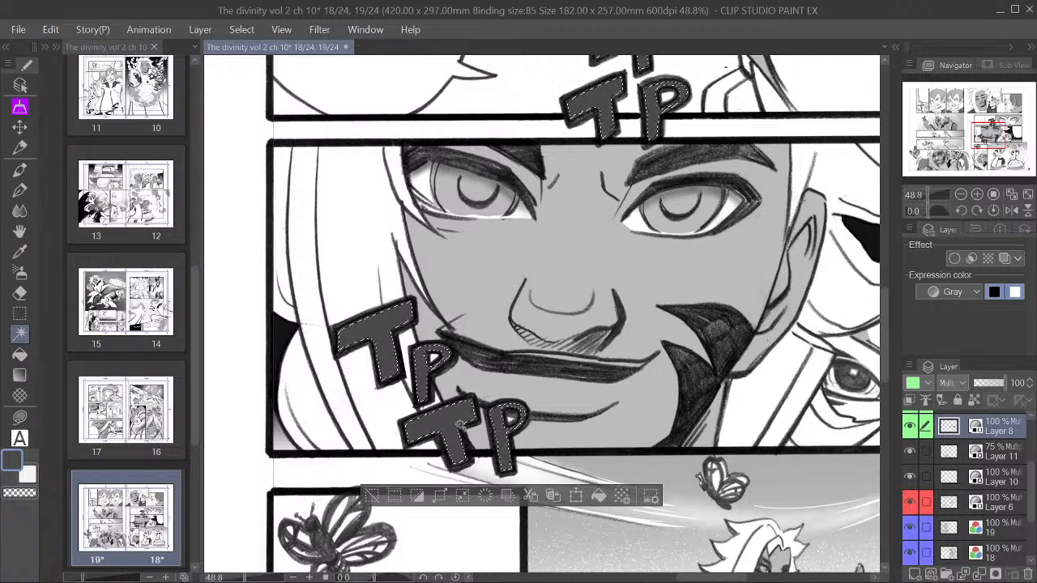
Step: Try clearing the dark grey from the centres of all the TP letters with transparent colour, and undo it
left_click(419, 497)
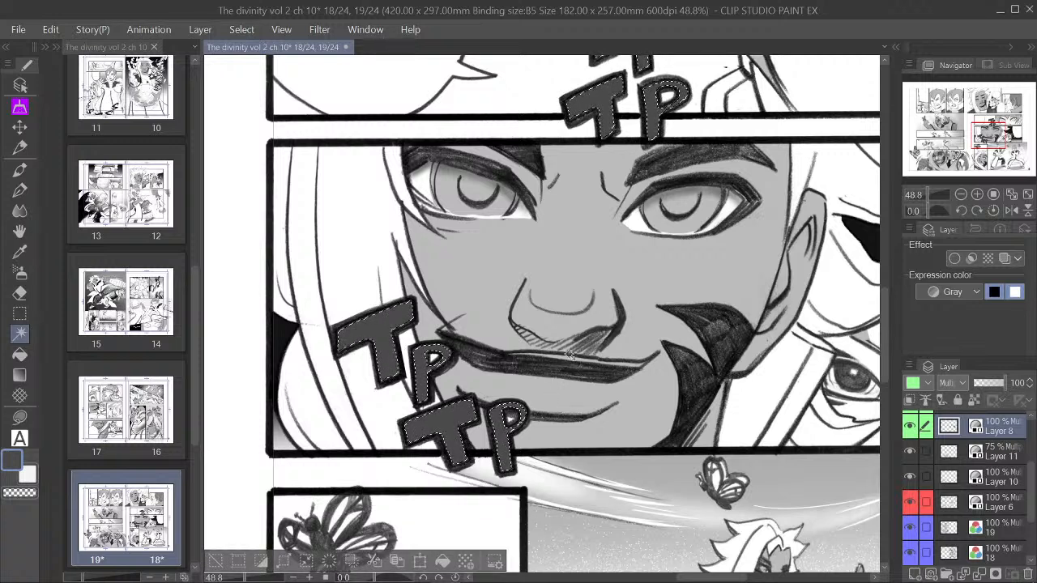
left_click(20, 190)
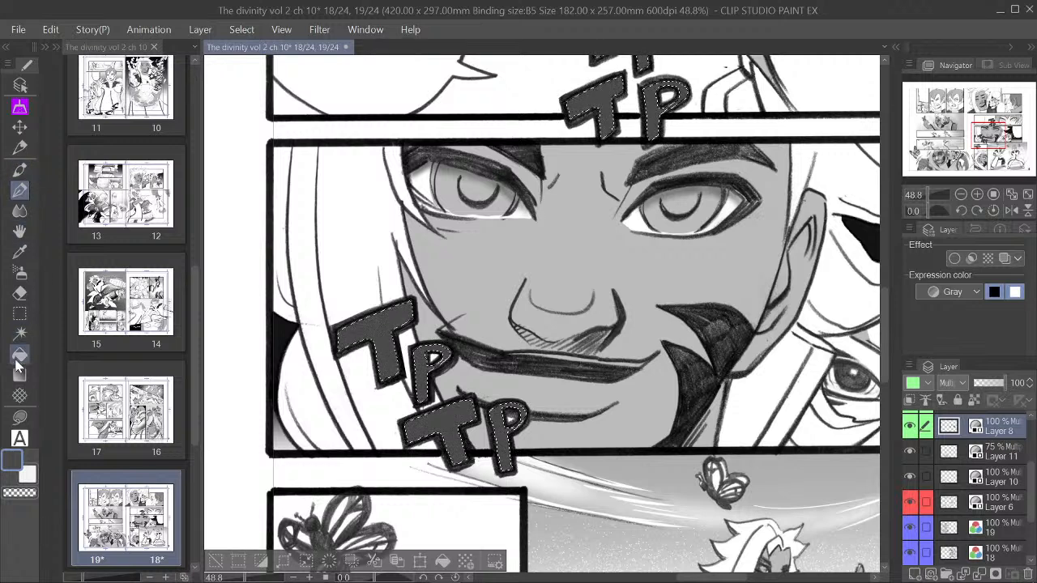
left_click(19, 492)
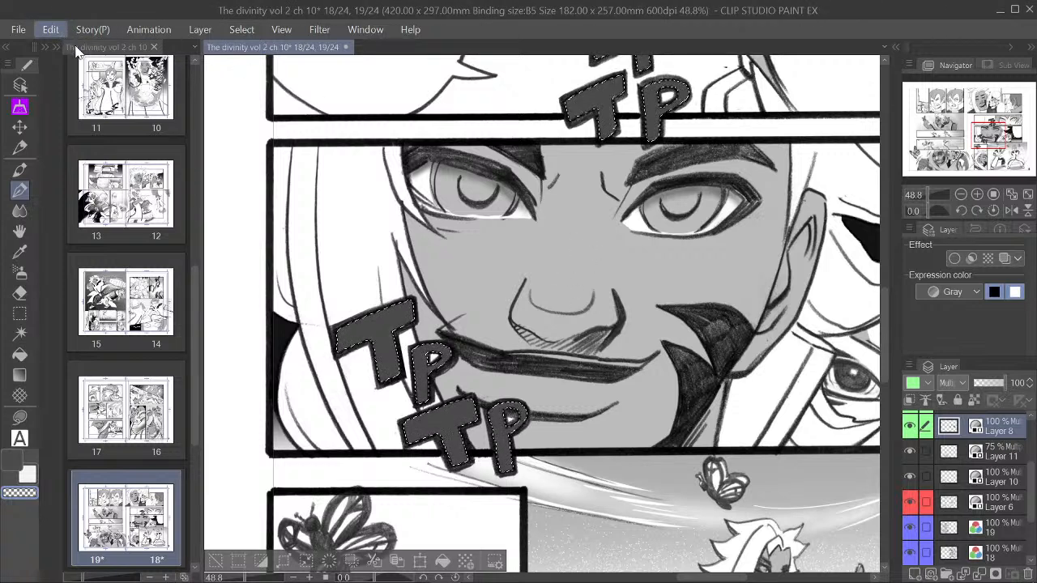
left_click_drag(263, 565, 409, 508)
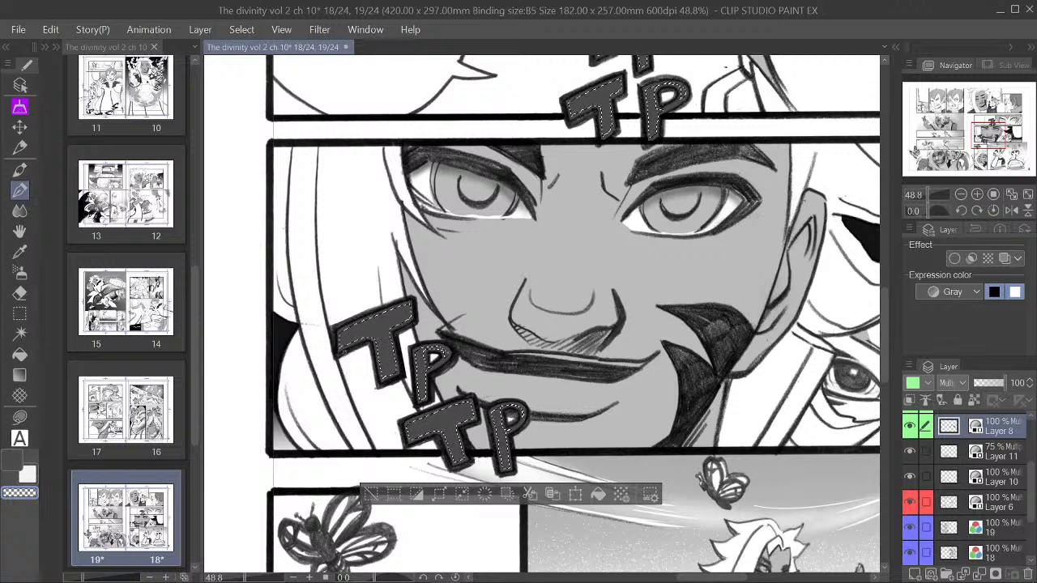
left_click(19, 416)
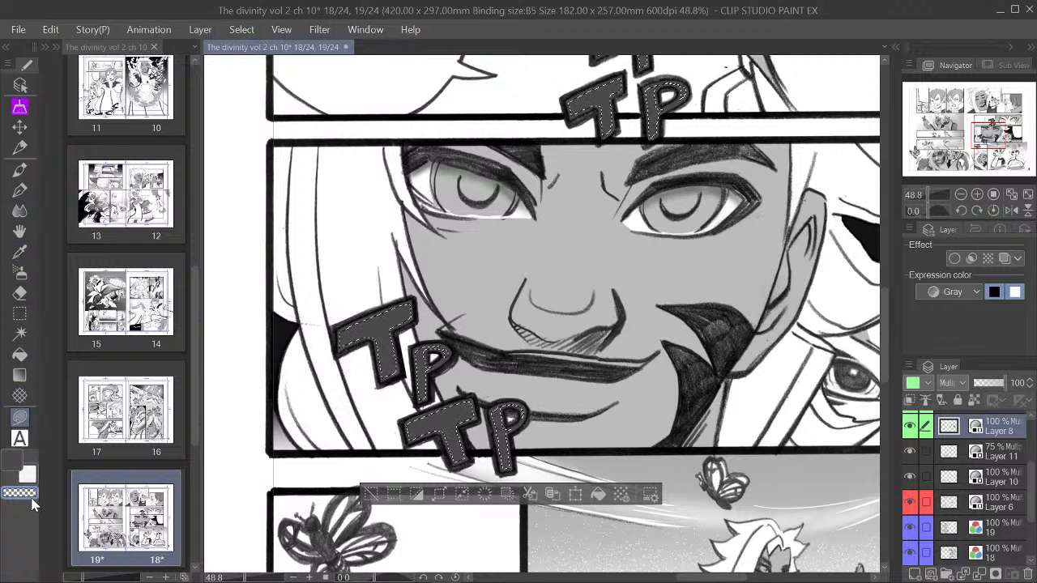
mouse_move(357, 389)
left_mouse_down()
mouse_move(447, 279)
mouse_move(450, 393)
left_mouse_up()
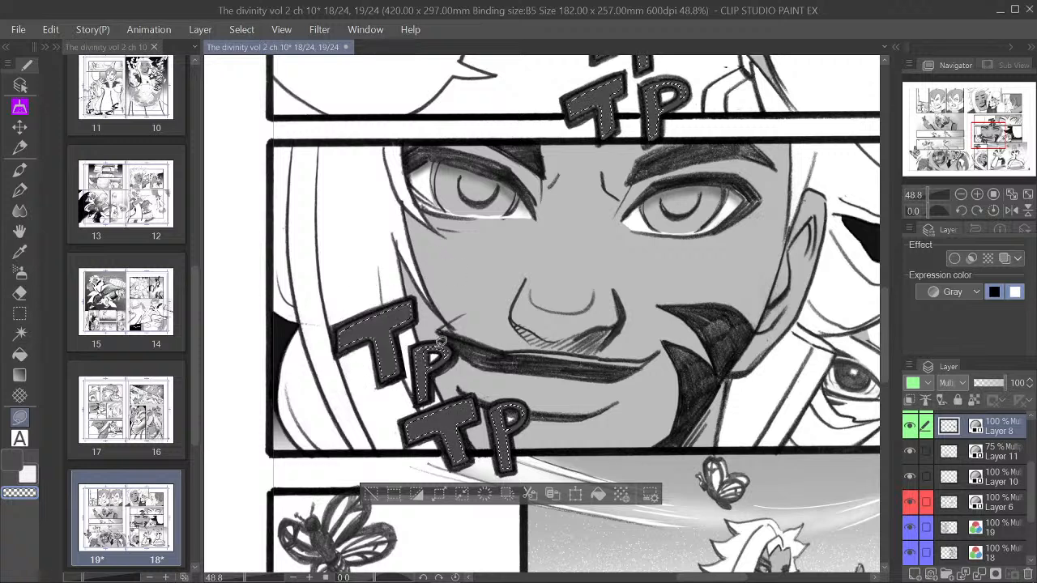
mouse_move(323, 355)
left_mouse_down()
mouse_move(412, 371)
mouse_move(499, 328)
mouse_move(474, 373)
left_mouse_up()
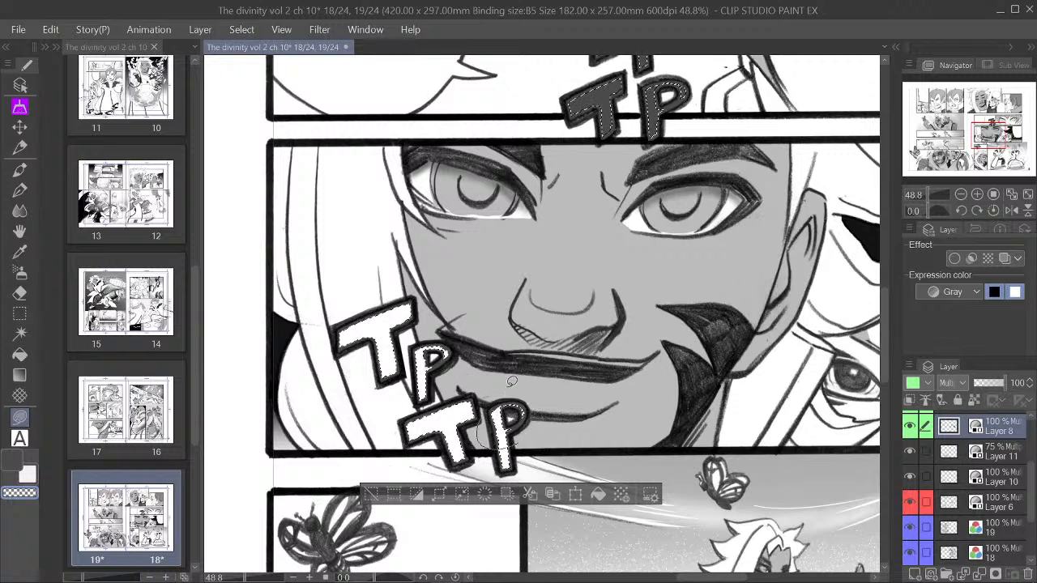
left_click_drag(739, 95, 751, 169)
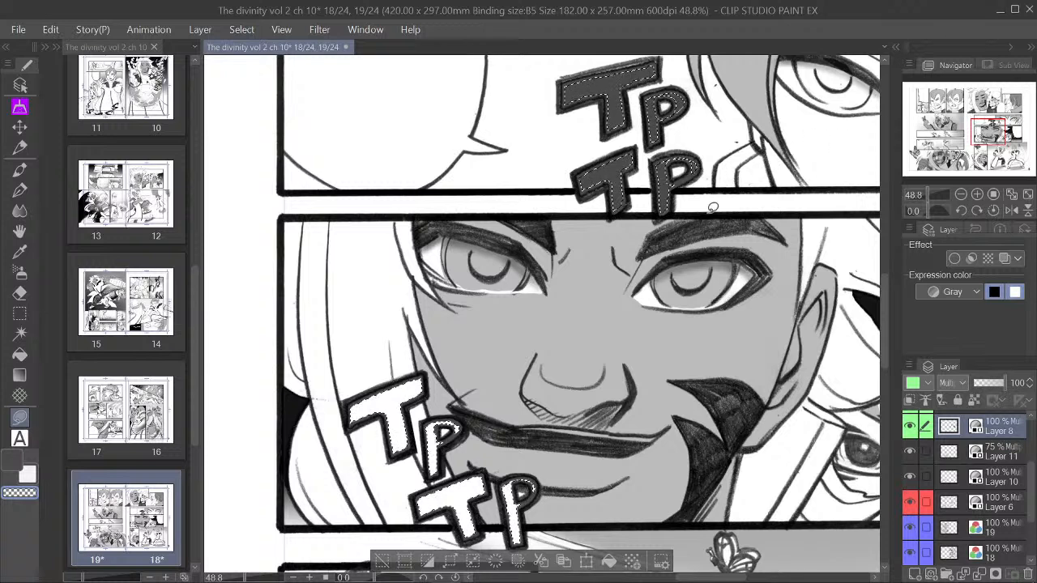
mouse_move(687, 235)
left_mouse_down()
mouse_move(595, 62)
mouse_move(713, 145)
mouse_move(694, 236)
left_mouse_up()
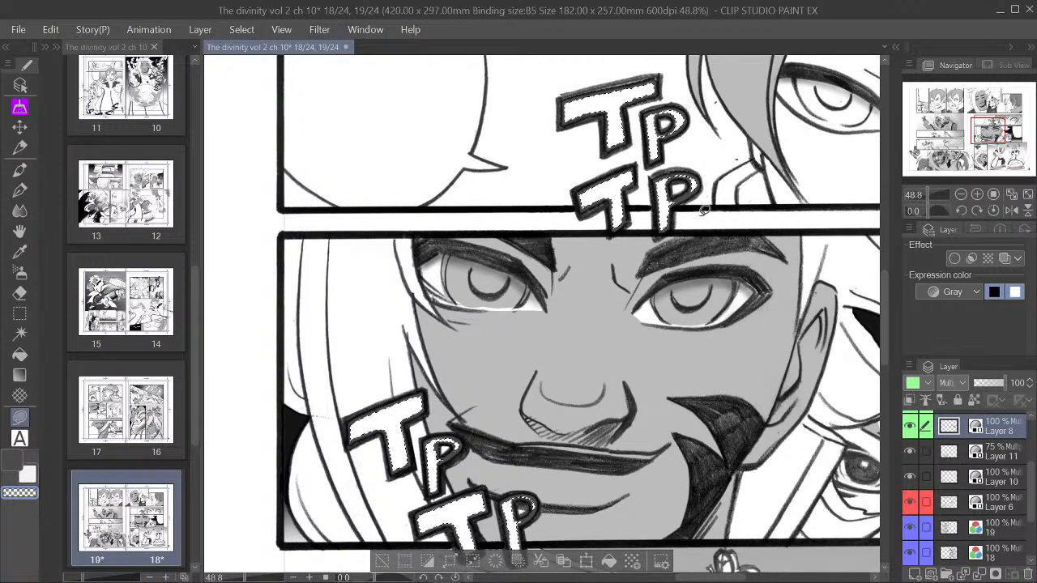
left_click(382, 561)
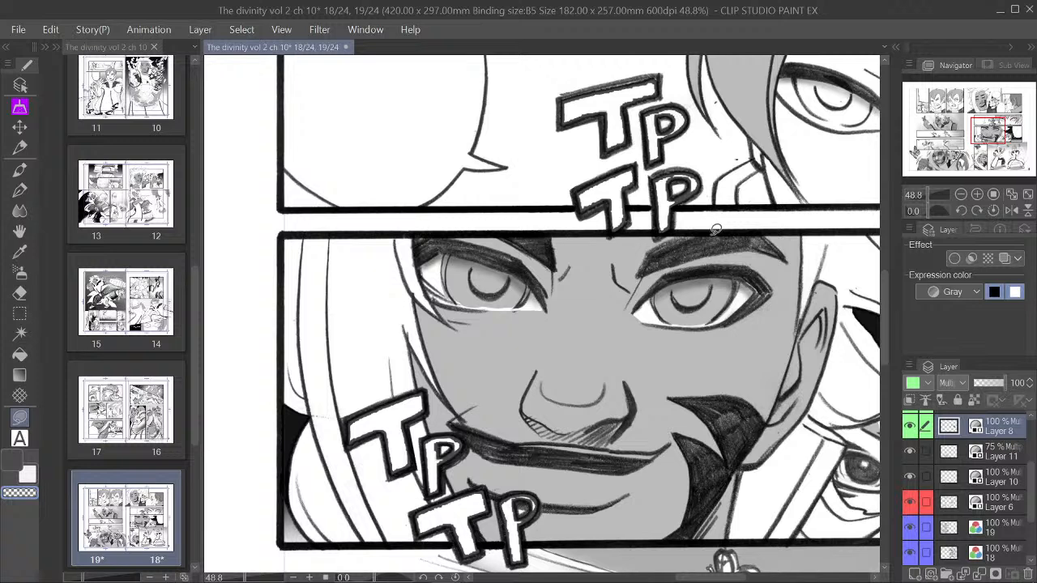
key("ctrl+z")
key("ctrl+z")
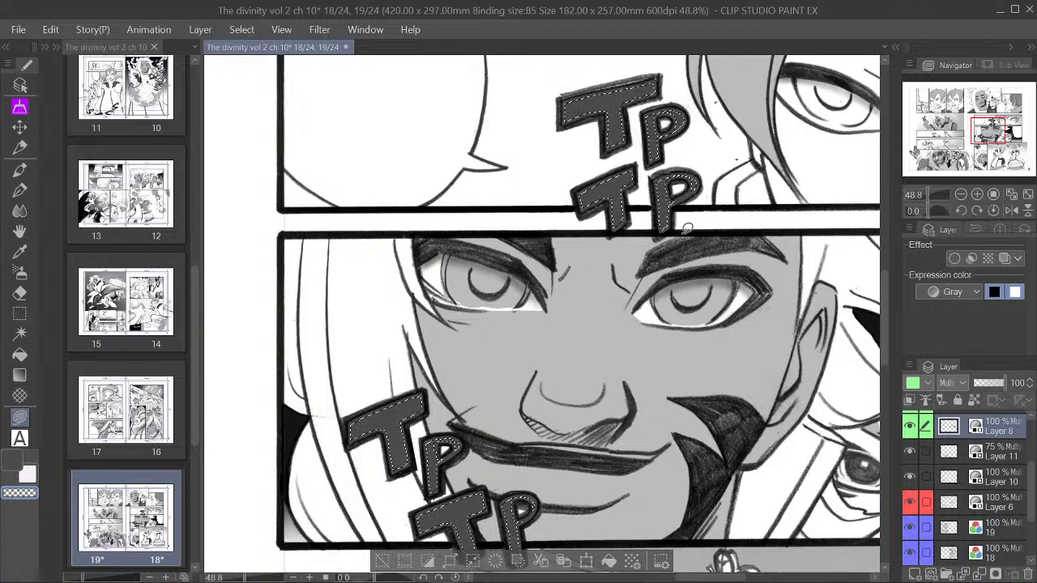
Step: Invert the selection, clear the dark grey along the inner edges of the TP letters with transparent colour, and deselect
left_click(428, 560)
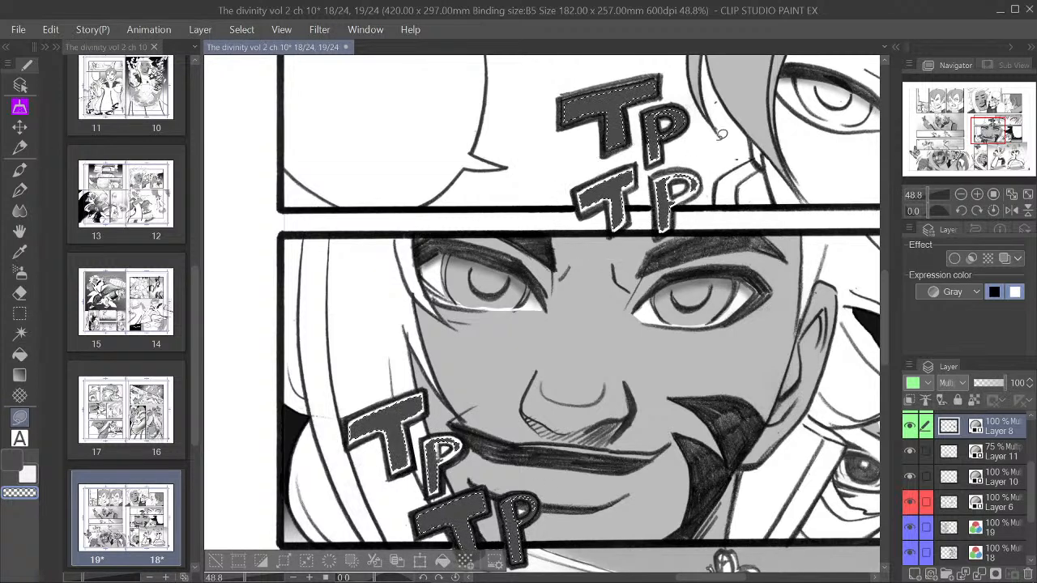
left_click_drag(636, 162, 638, 161)
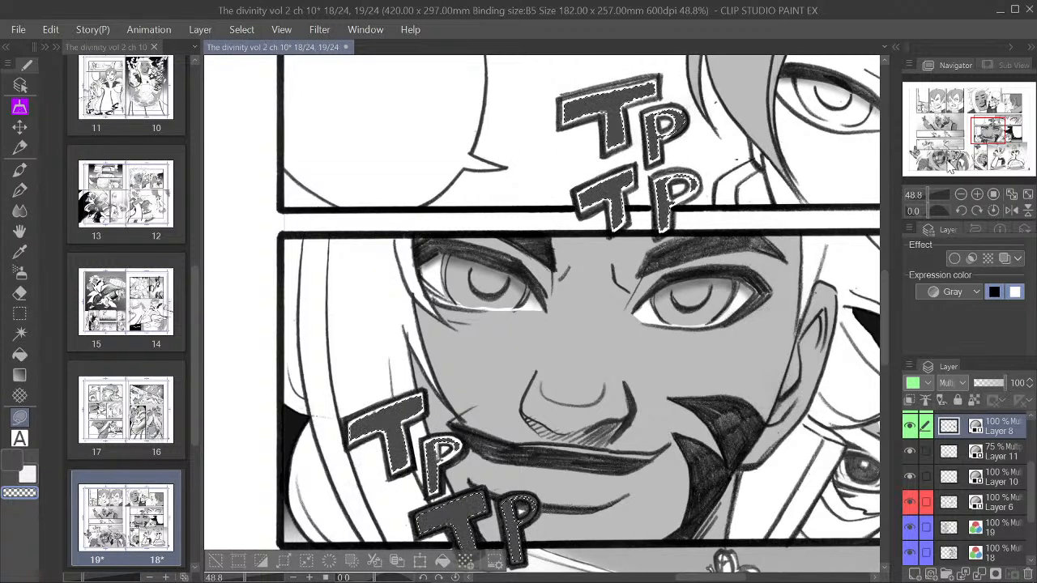
scroll(886, 308, "down", 3)
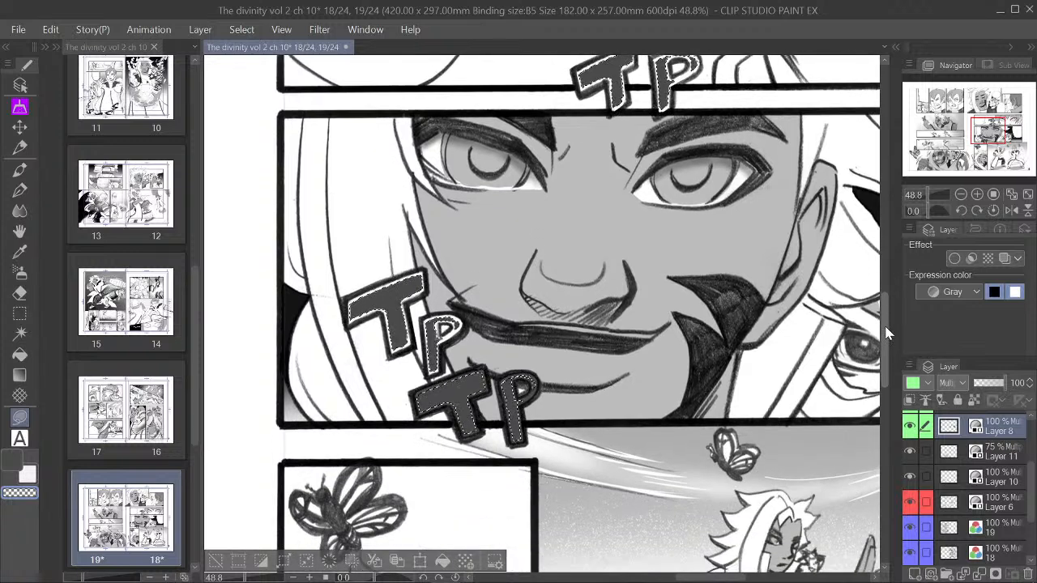
left_click_drag(537, 313, 537, 457)
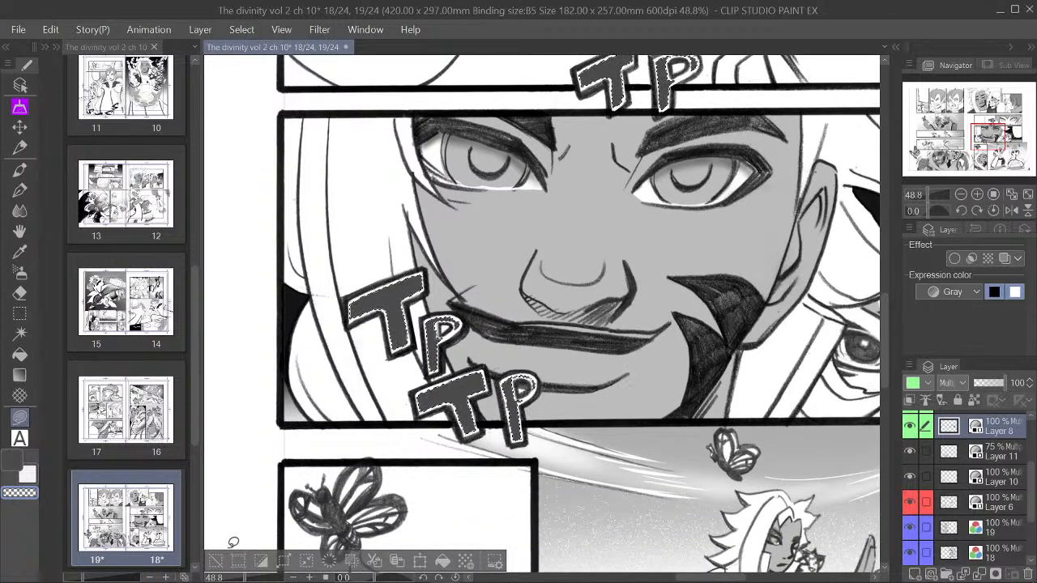
left_click(216, 561)
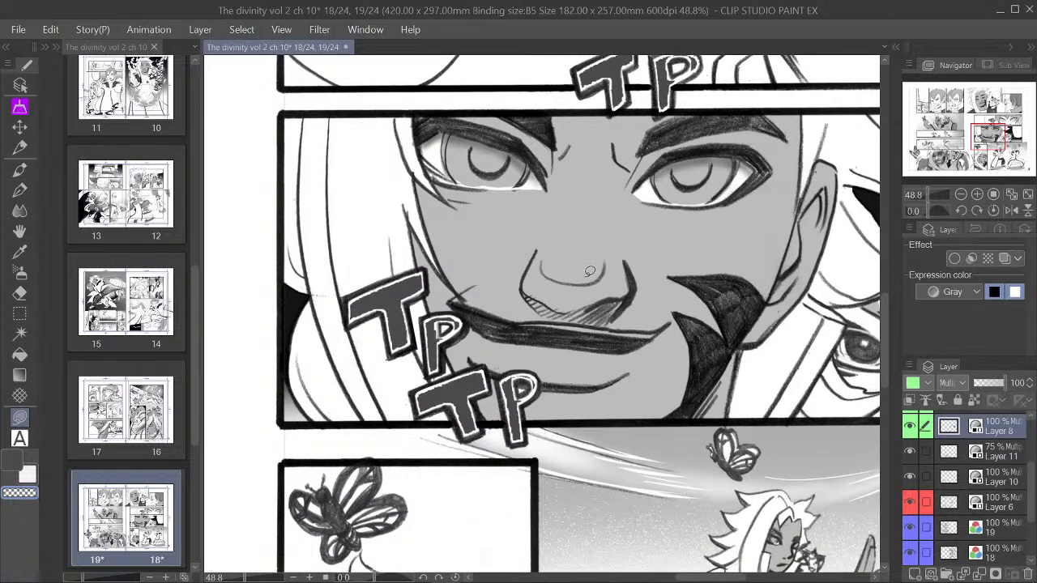
Step: Review the bordered TP lettering and undo its border and dark grey fill, back to the original letter selection
left_click(20, 189)
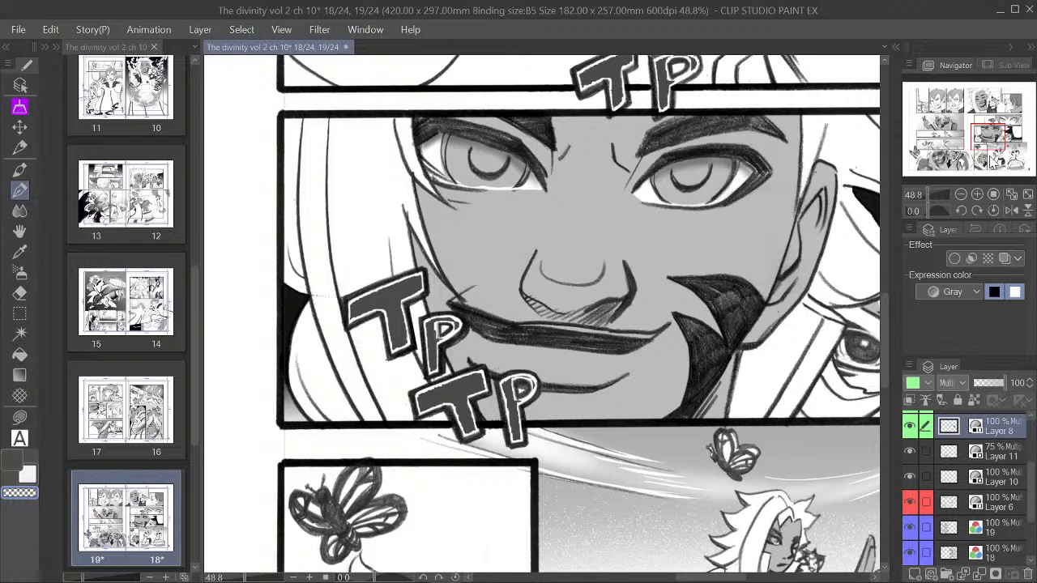
left_click(977, 194)
left_click(978, 195)
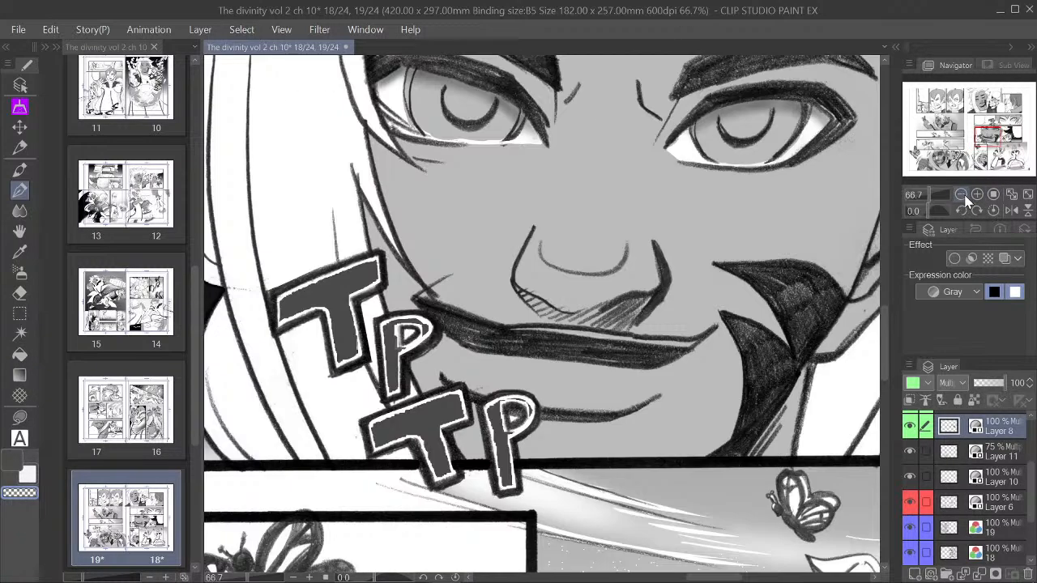
left_click(962, 195)
left_click(961, 195)
left_click(962, 196)
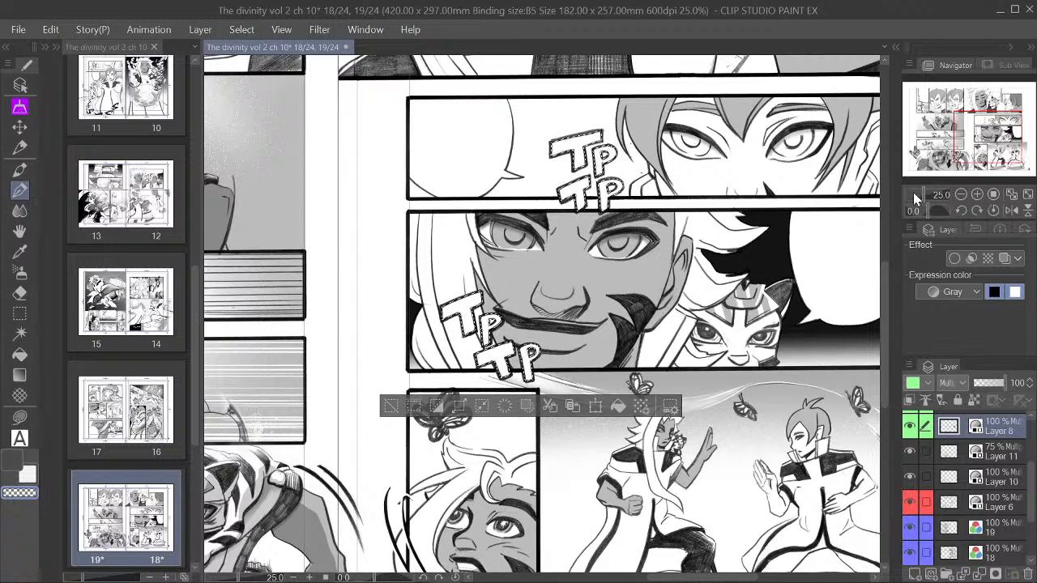
Step: Set the drawing colour to a lighter grey and fill the selected letters of all four TP sound effects on Layer 8
left_click_drag(995, 154, 1001, 152)
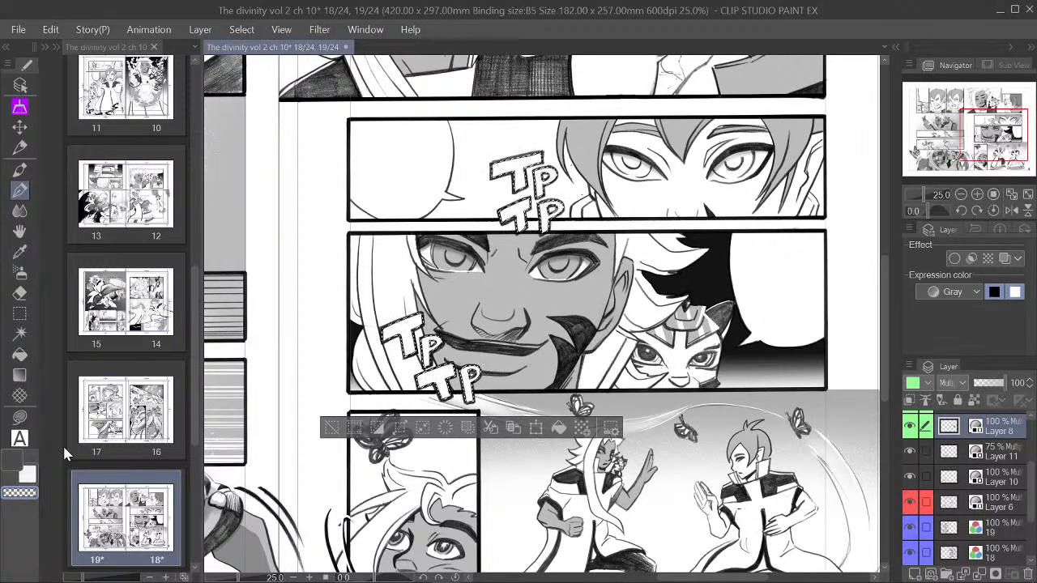
left_click(16, 462)
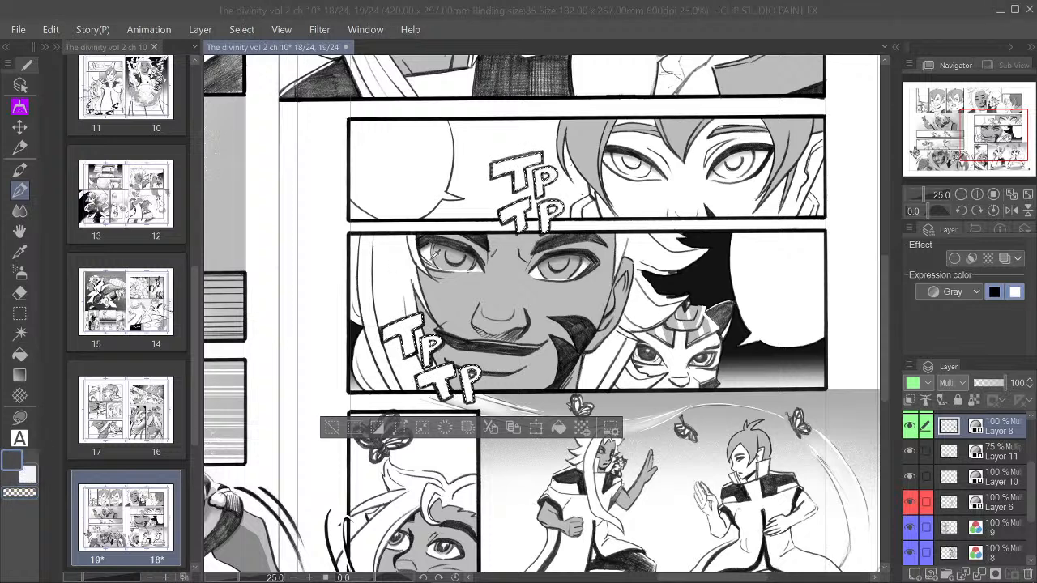
left_click(702, 193)
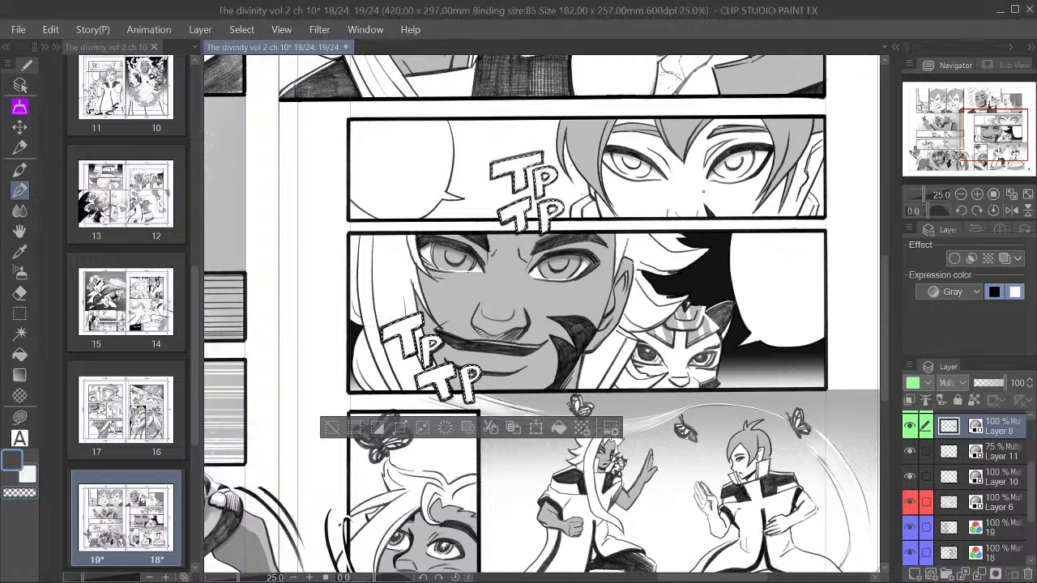
scroll(499, 235, "up", 1)
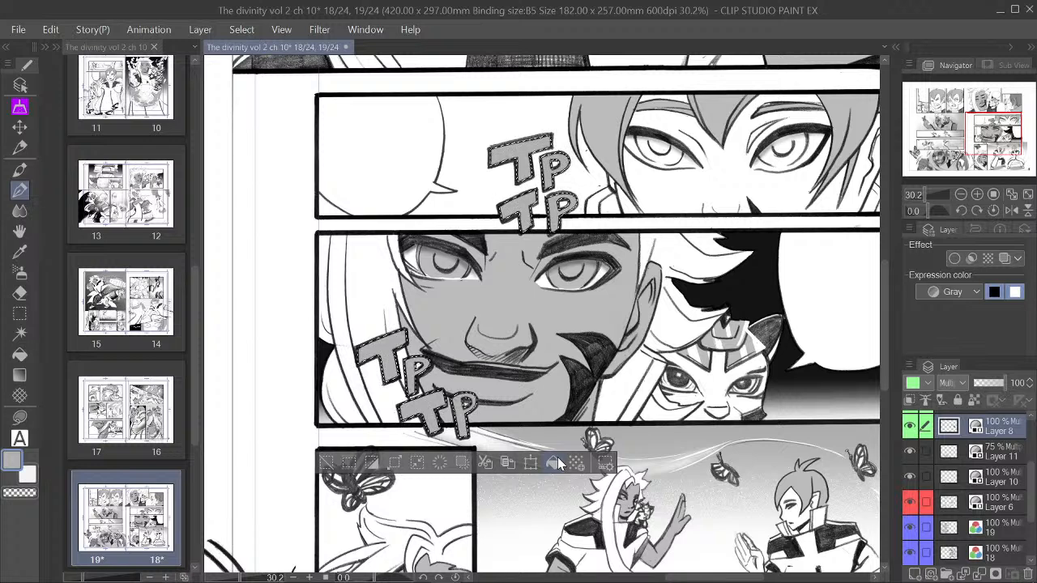
Step: Ready the airbrush with black as the drawing colour and add a new raster layer above Layer 8
left_click(22, 374)
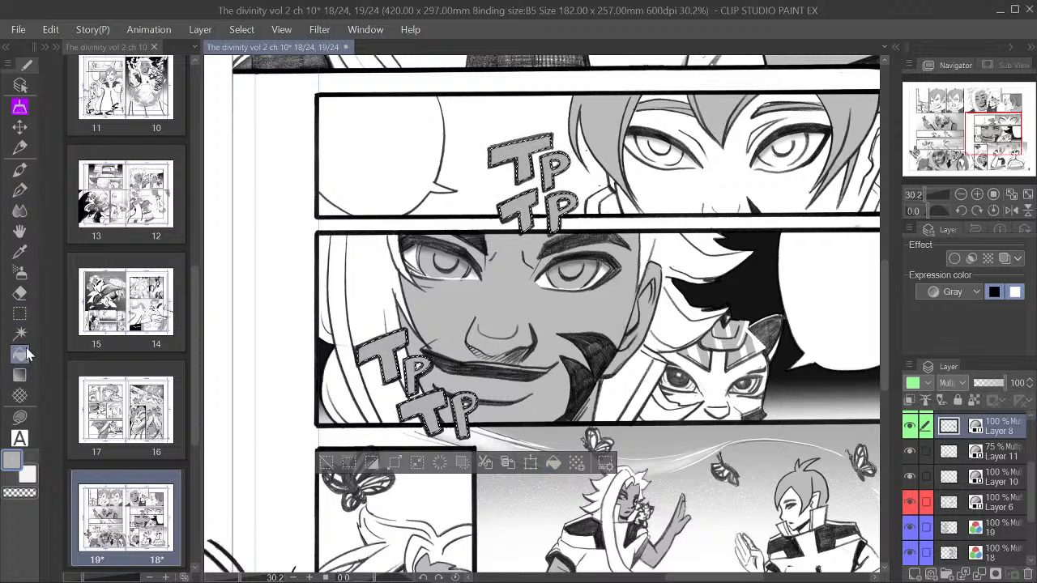
left_click(20, 272)
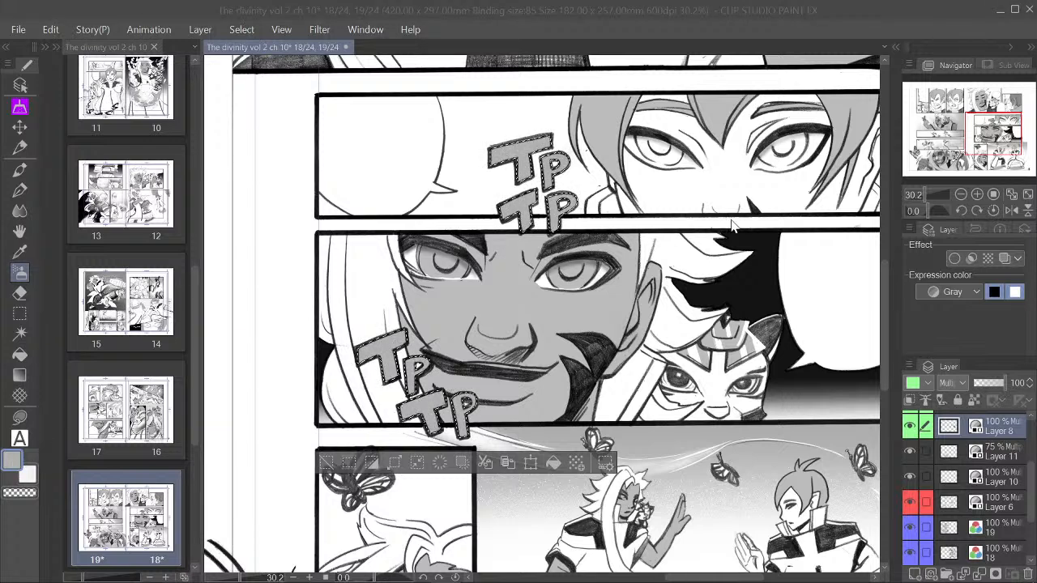
left_click(731, 167)
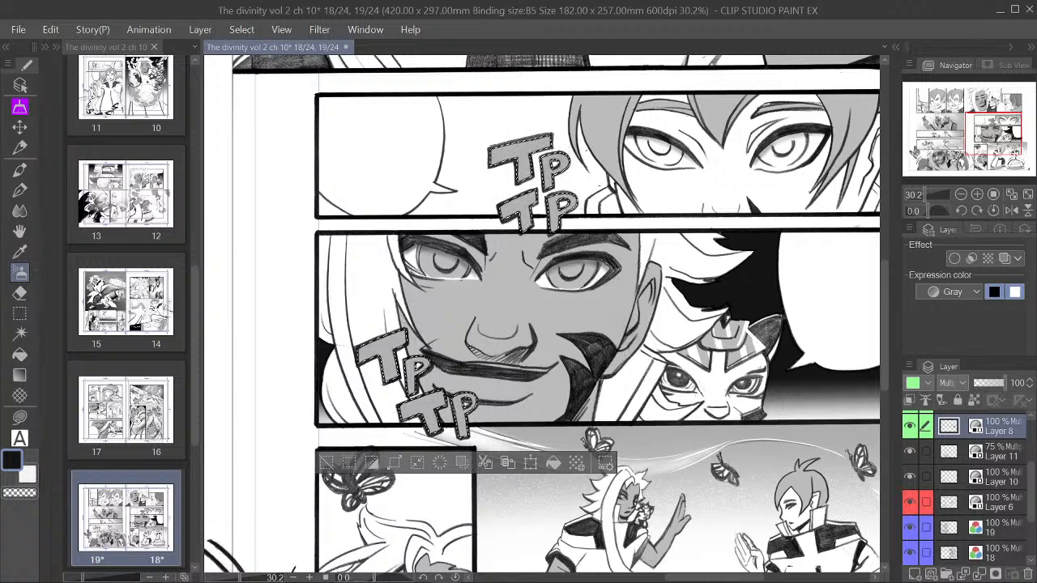
left_click(915, 574)
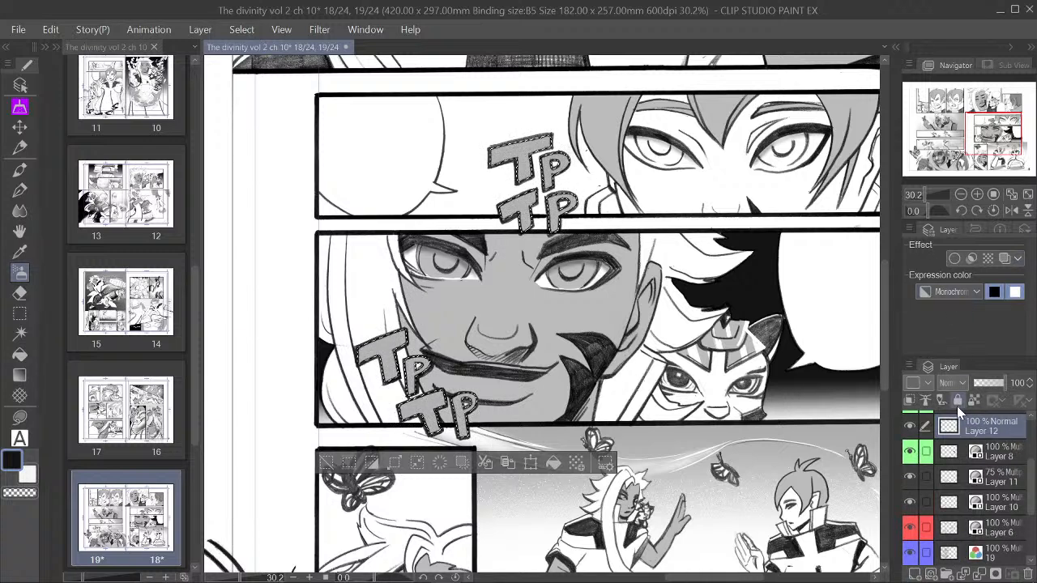
left_click(988, 259)
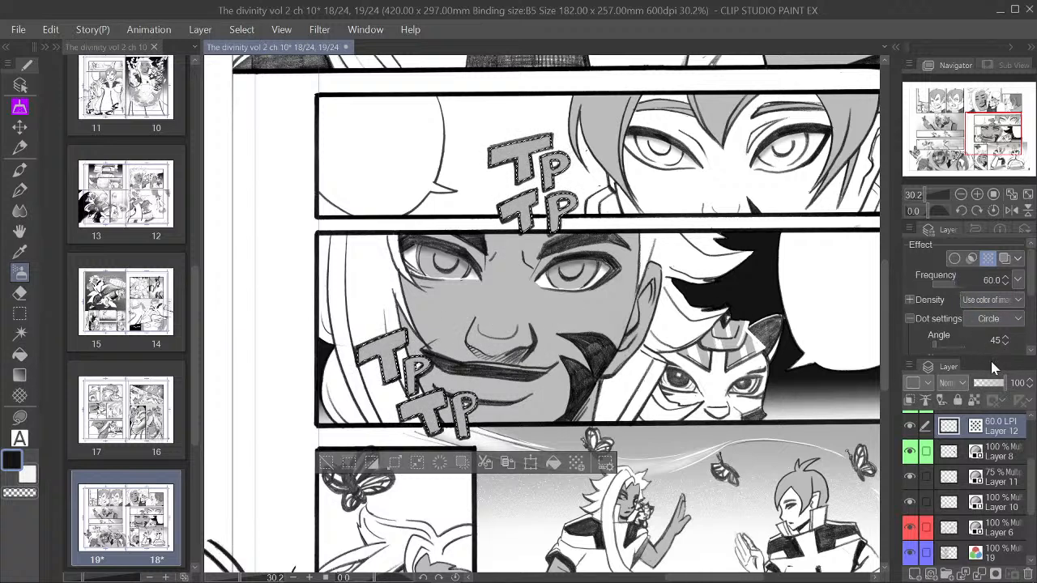
left_click_drag(1031, 290, 1030, 293)
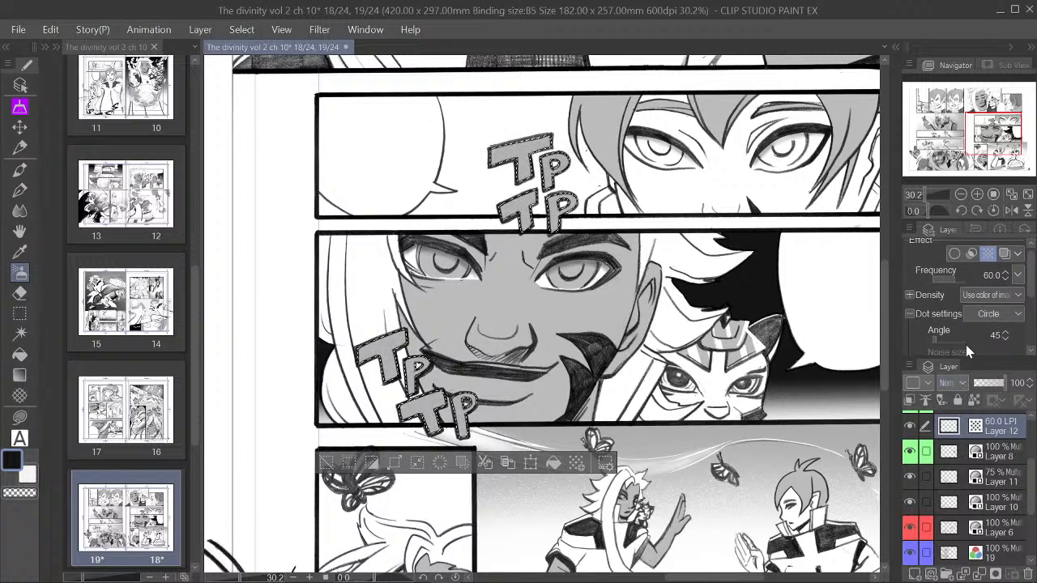
left_click(990, 255)
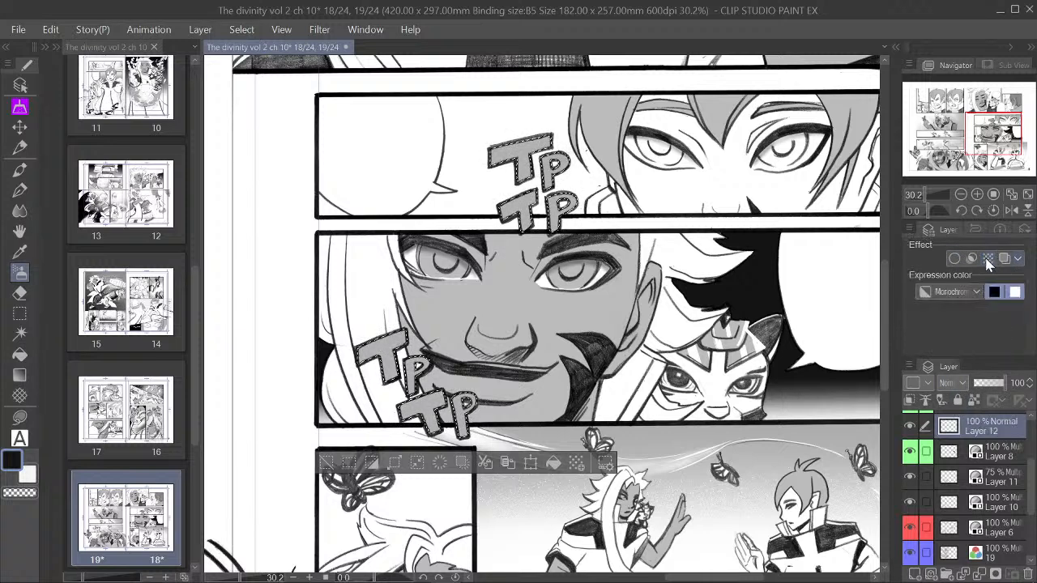
Step: Give the new Layer 12 a gray expression colour and tone effect, and airbrush black shading over the selected TP letters
left_click(973, 296)
left_click(944, 324)
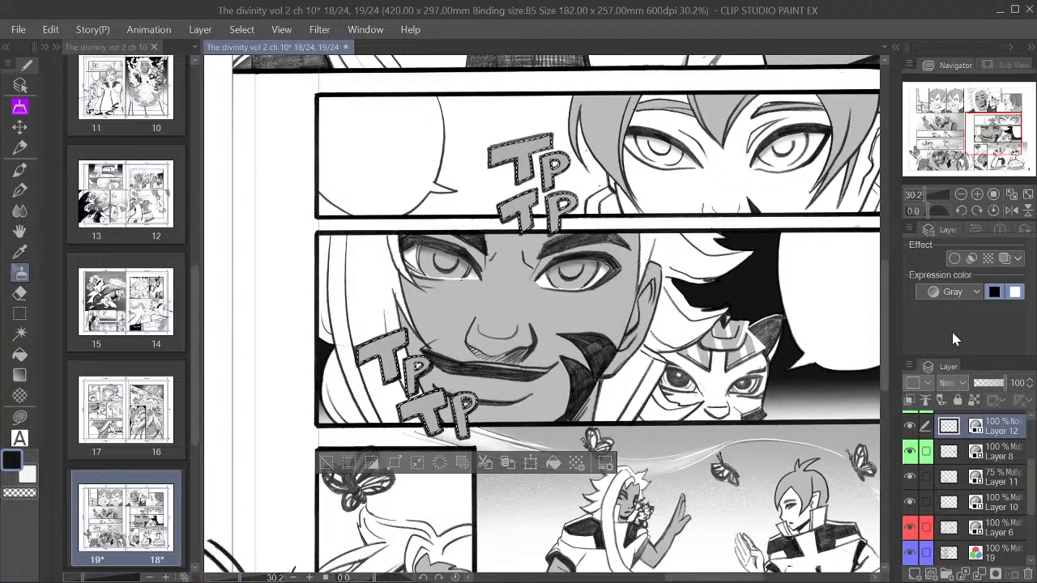
left_click(989, 257)
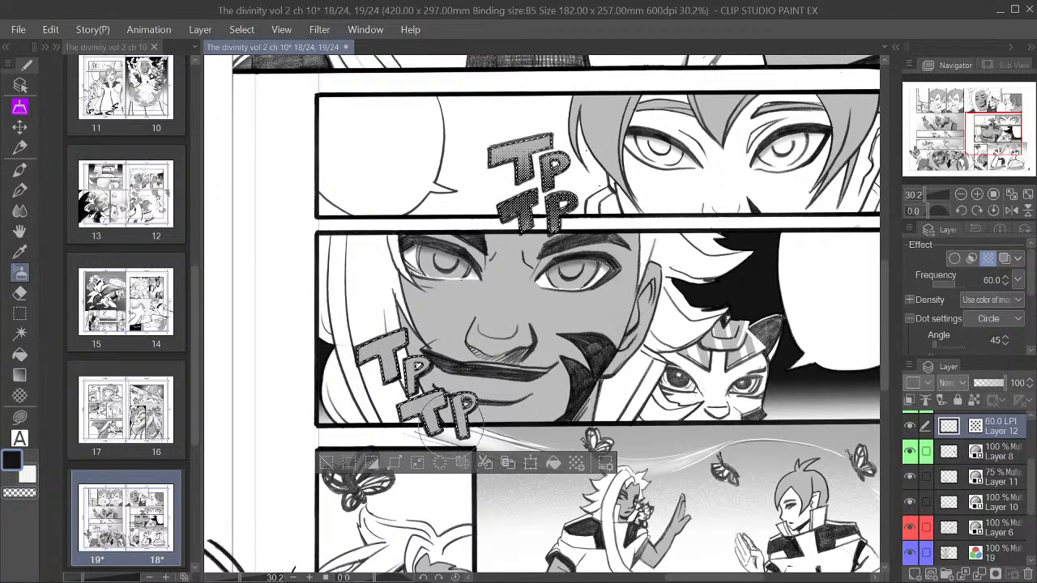
mouse_move(382, 438)
left_mouse_down()
mouse_move(497, 440)
mouse_move(363, 436)
mouse_move(499, 451)
left_mouse_up()
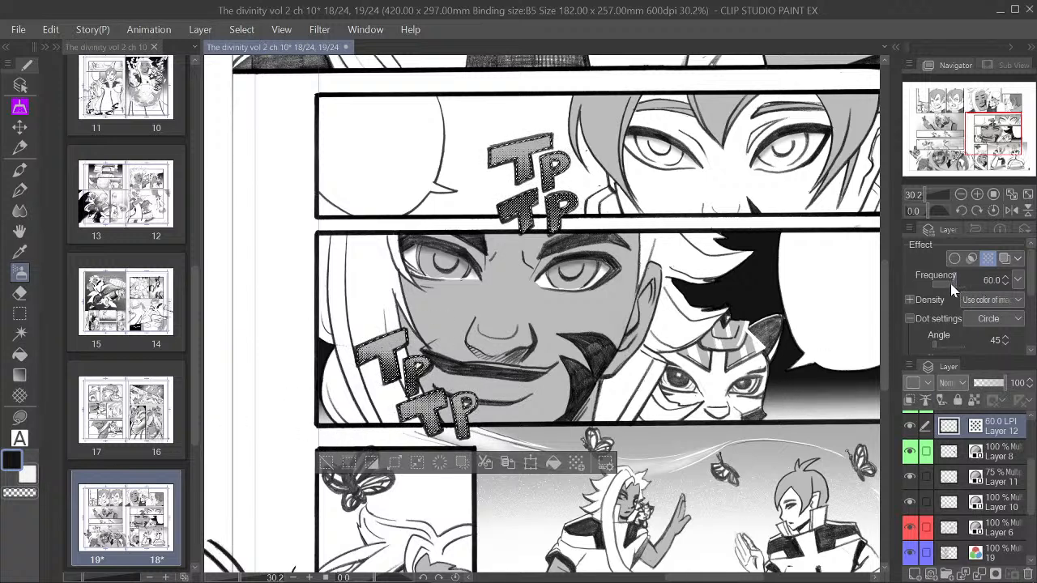
Step: Try tone frequencies of 37.5, 19.9, 55.2 and 85.0 on the shading of Layer 12
left_click_drag(952, 290, 946, 282)
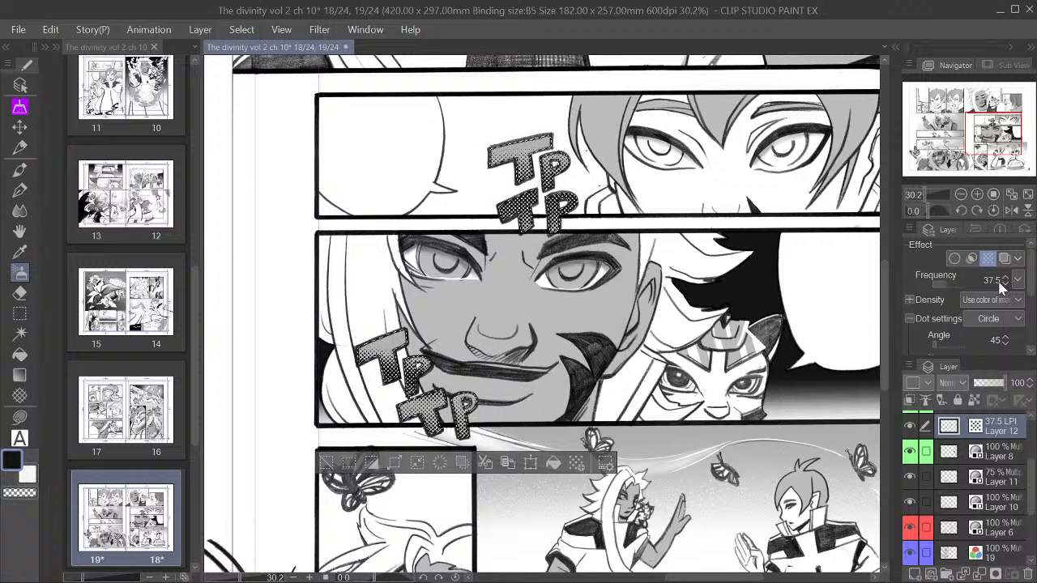
left_click(940, 291)
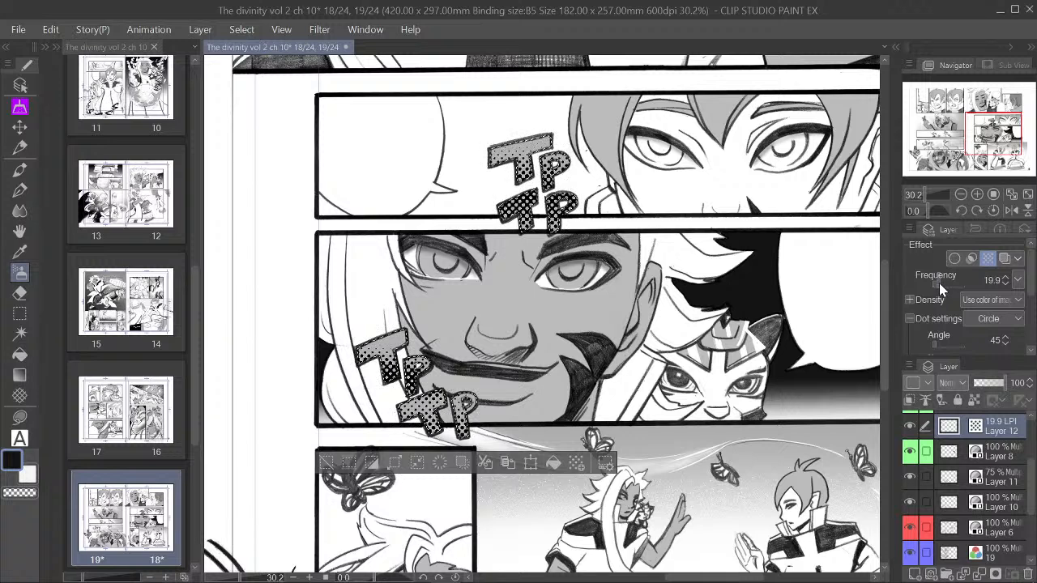
left_click(948, 281)
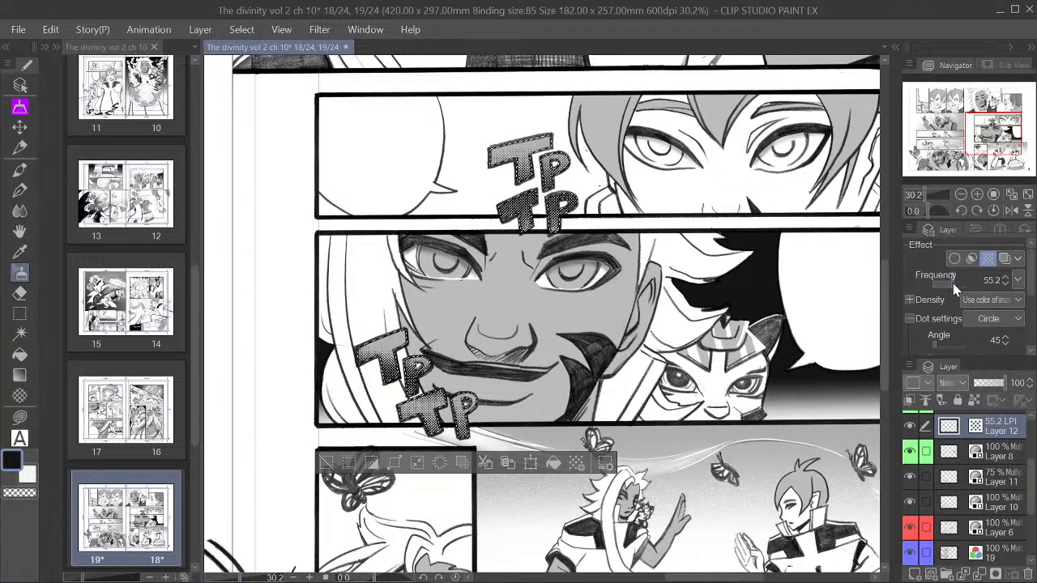
left_click(961, 288)
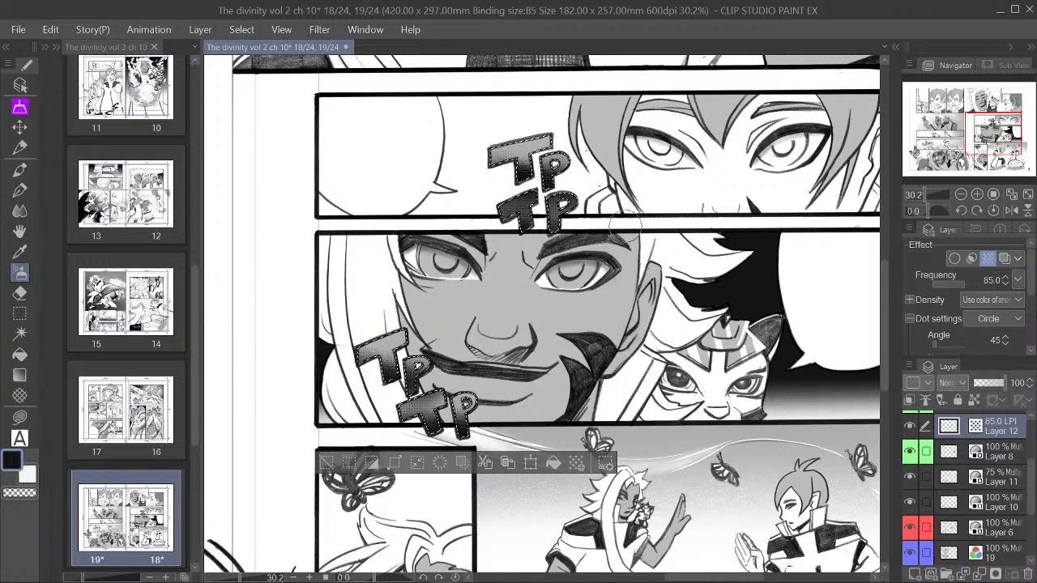
Step: Lighten parts of the shading on the TP letters by airbrushing with transparent colour, and return to black
left_click(20, 492)
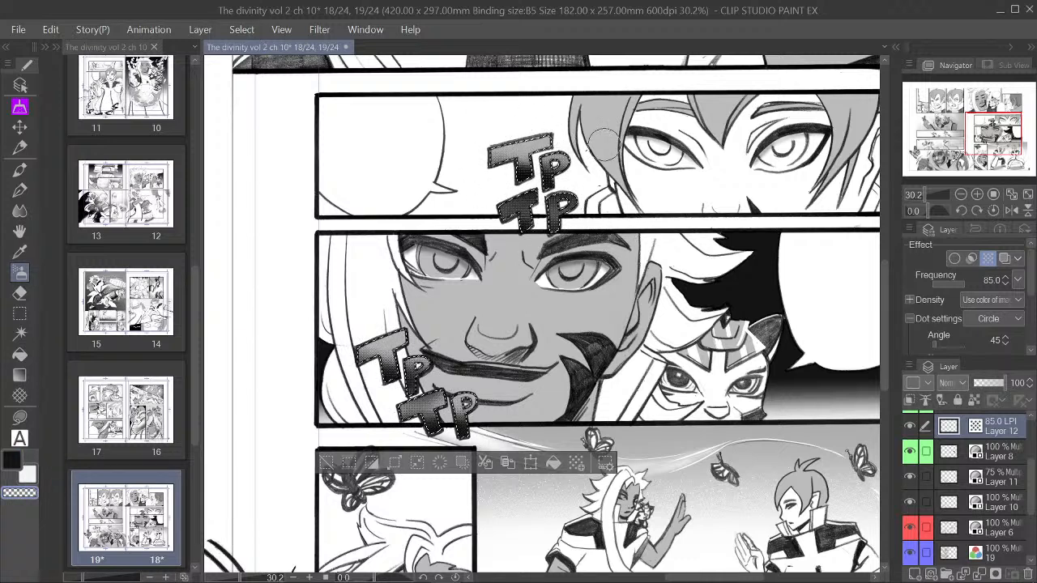
left_click_drag(521, 139, 613, 167)
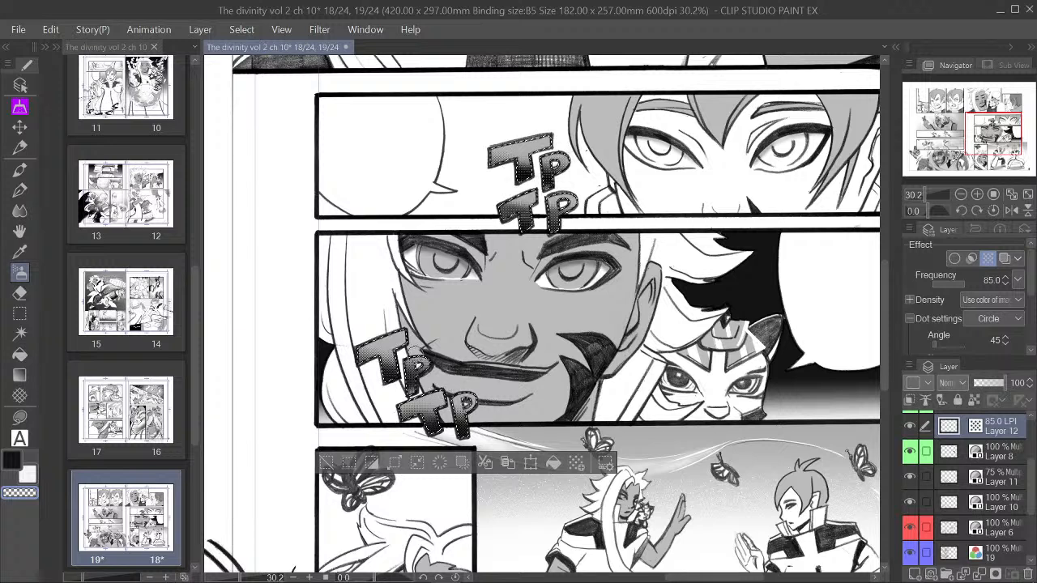
left_click(12, 459)
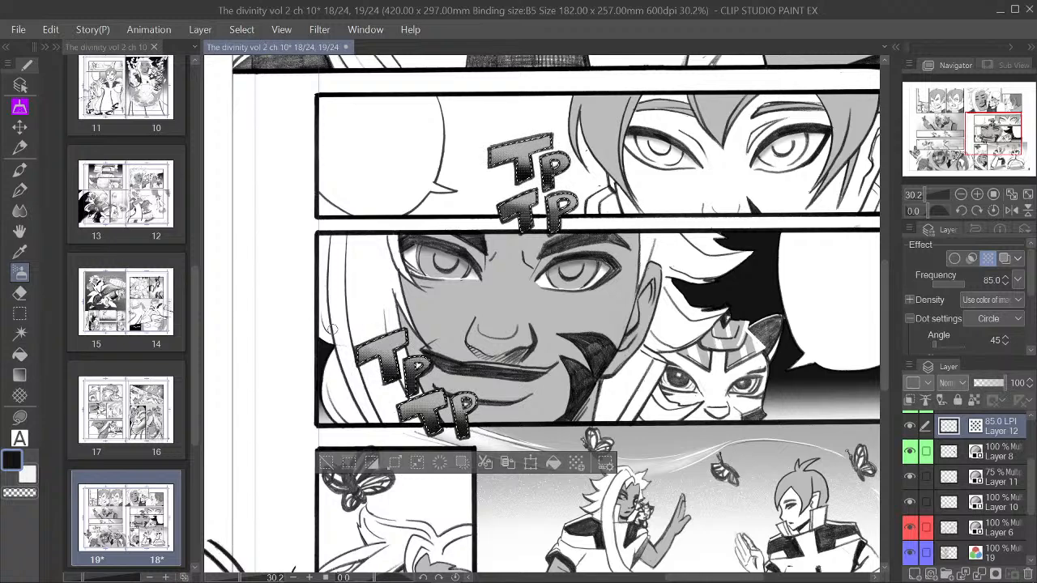
Step: Coarsen the dots of the TP shading on Layer 12 by lowering its tone frequency to 25.0
scroll(333, 357, "down", 3)
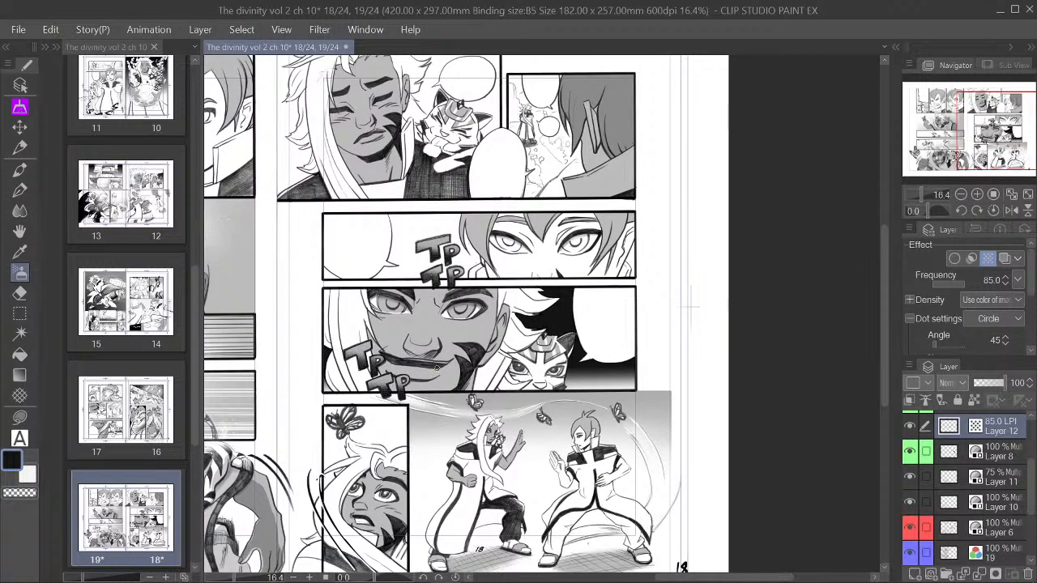
scroll(543, 421, "up", 4)
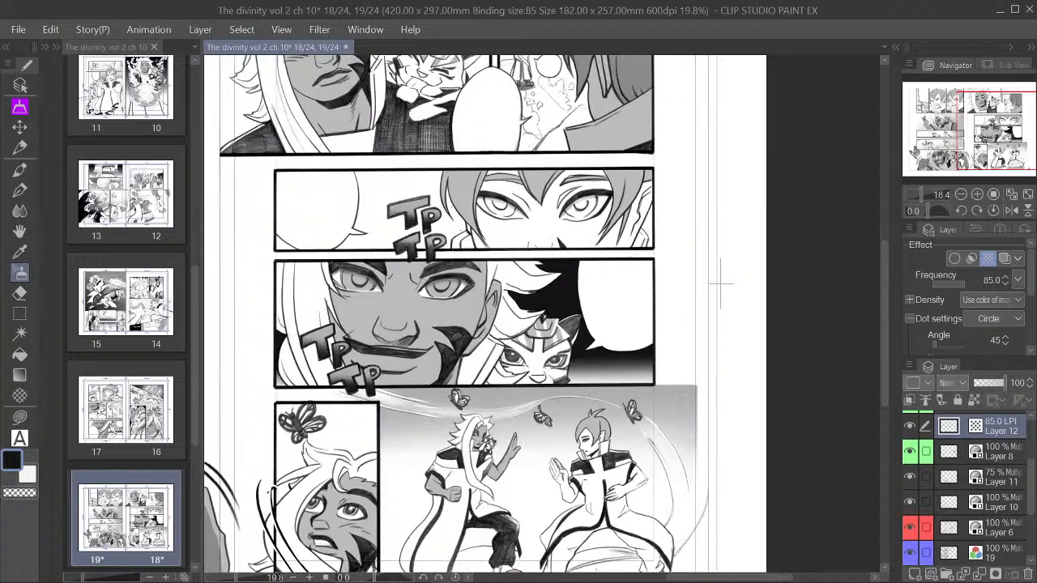
left_click(954, 287)
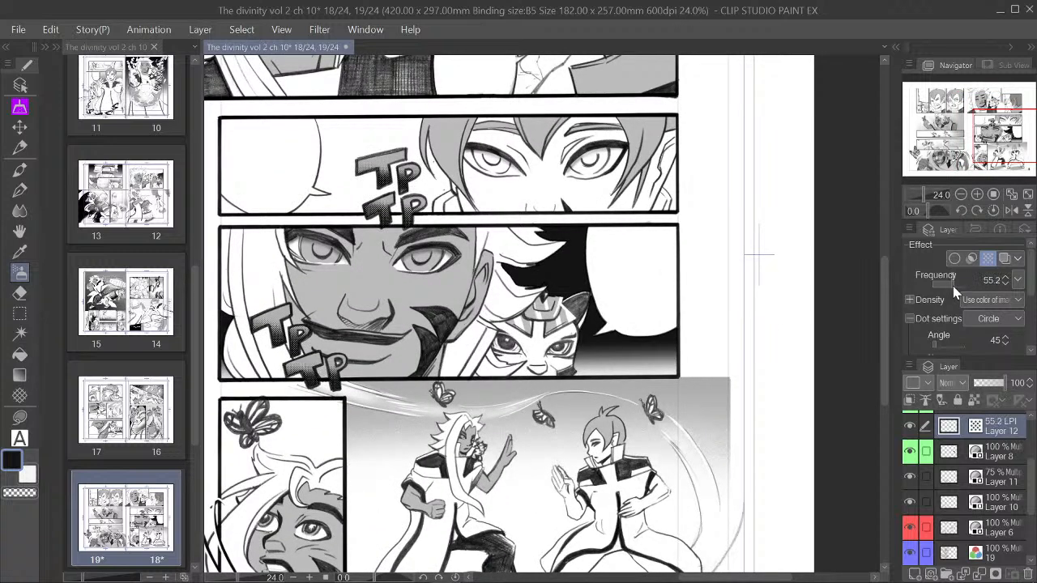
left_click_drag(950, 288, 946, 288)
left_click(944, 283)
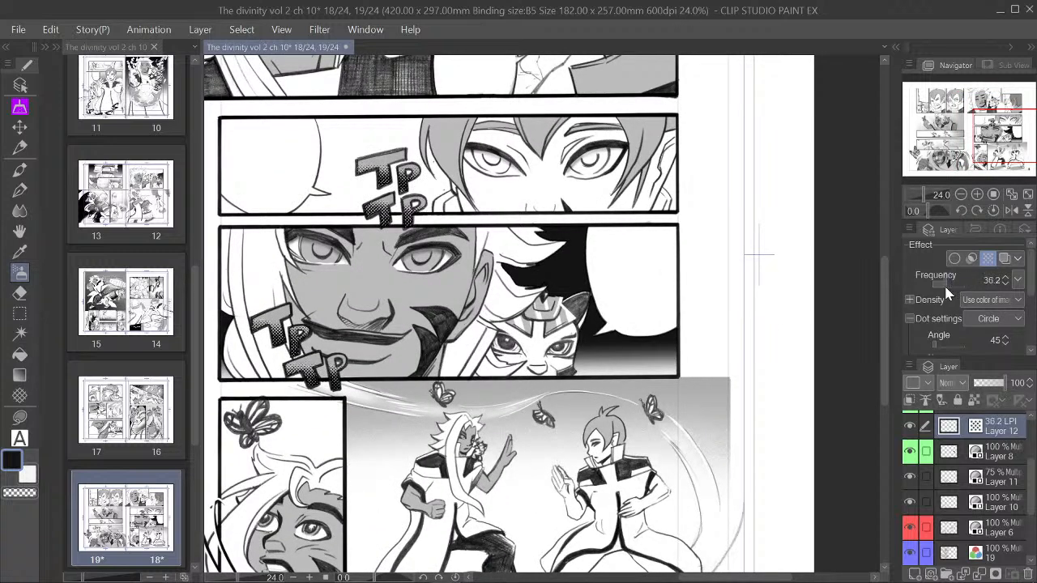
left_click(1005, 283)
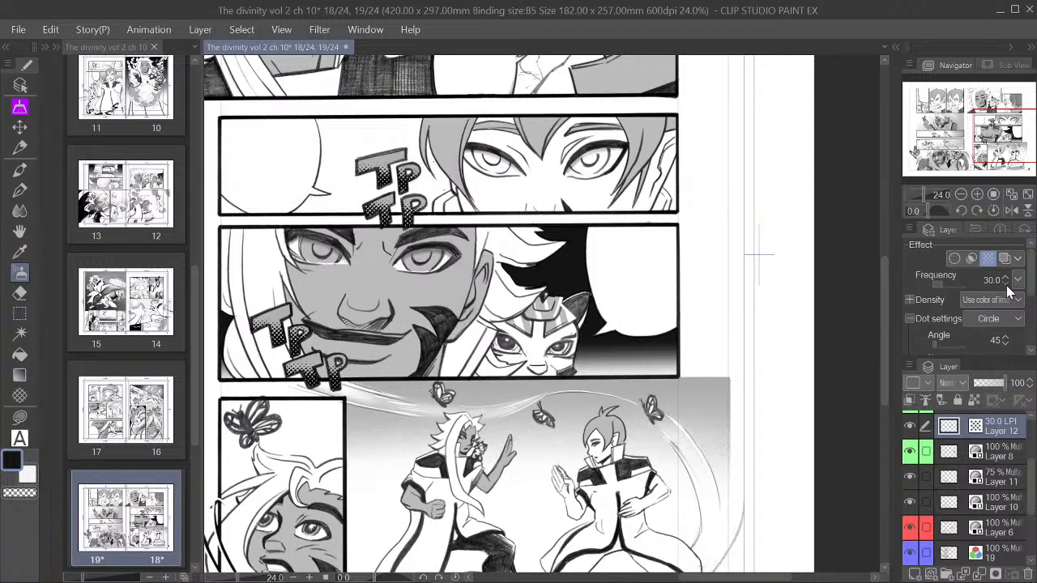
left_click(1006, 285)
left_click(1006, 286)
Step: Select a rectangle around the lower two TP sound effects and cut and paste their toned shading onto a separate layer
scroll(509, 317, "down", 2)
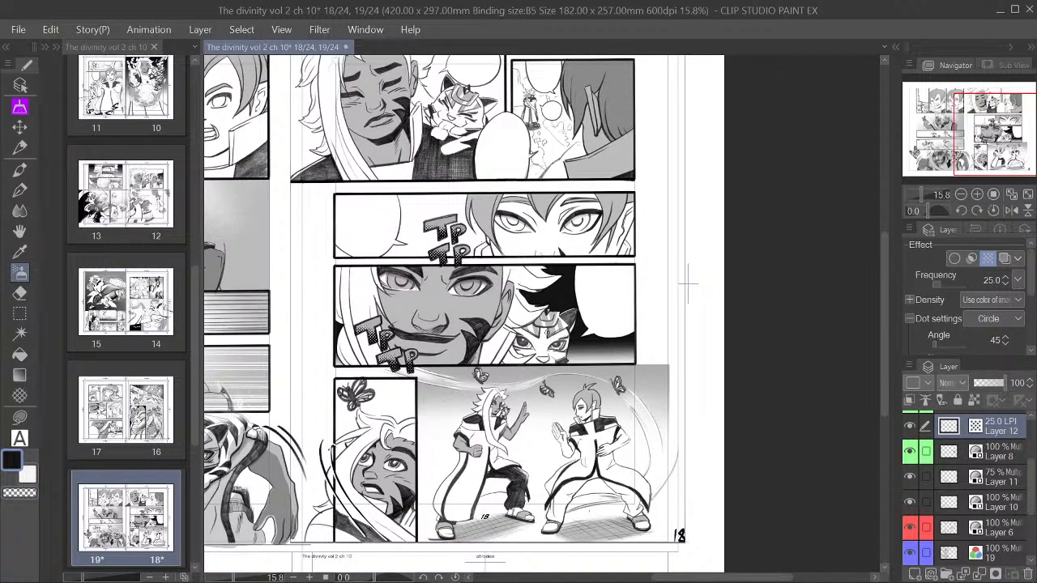
scroll(381, 334, "up", 4)
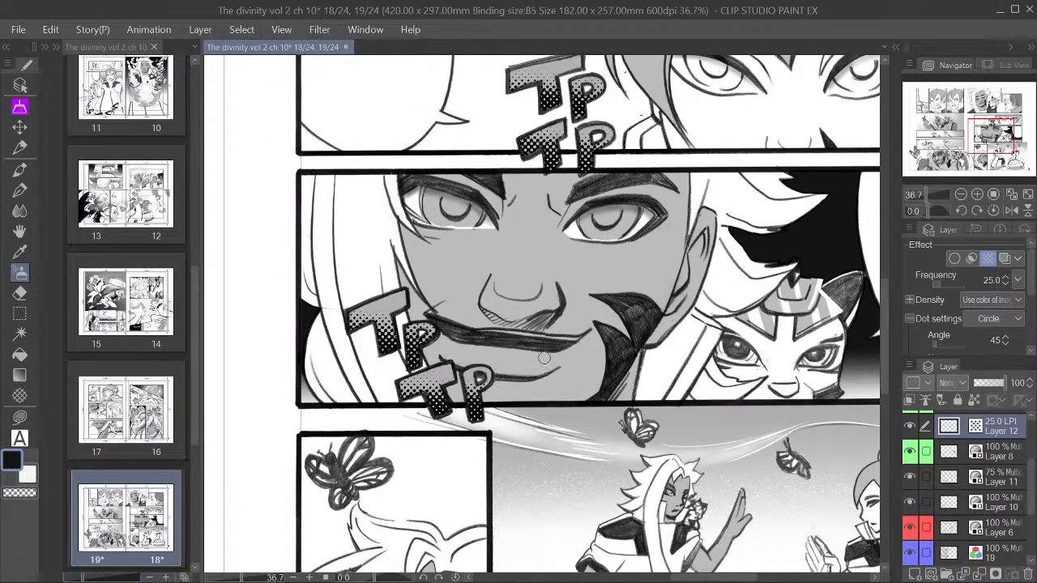
scroll(543, 359, "down", 4)
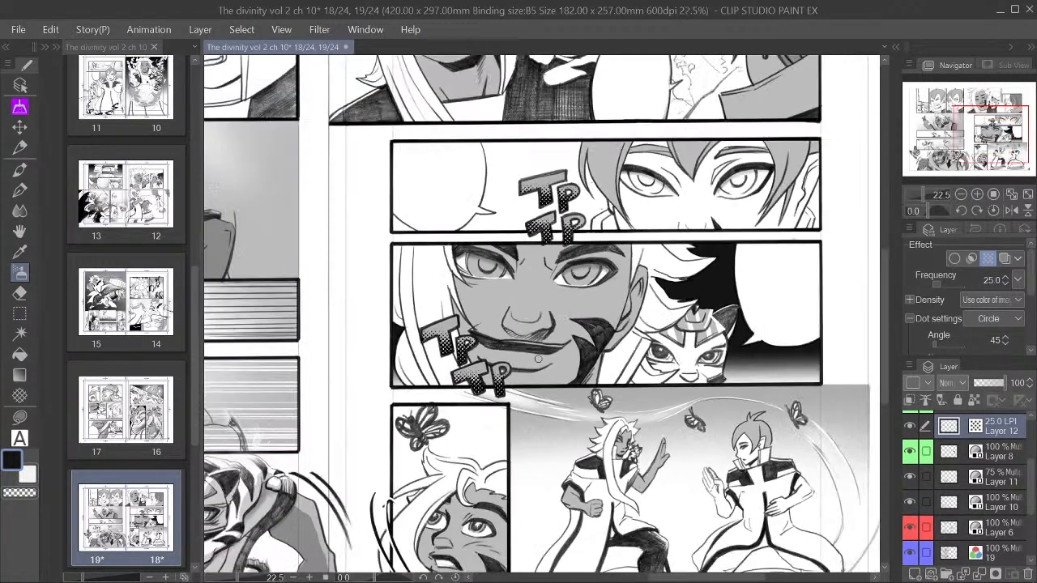
scroll(537, 359, "down", 2)
scroll(522, 328, "up", 3)
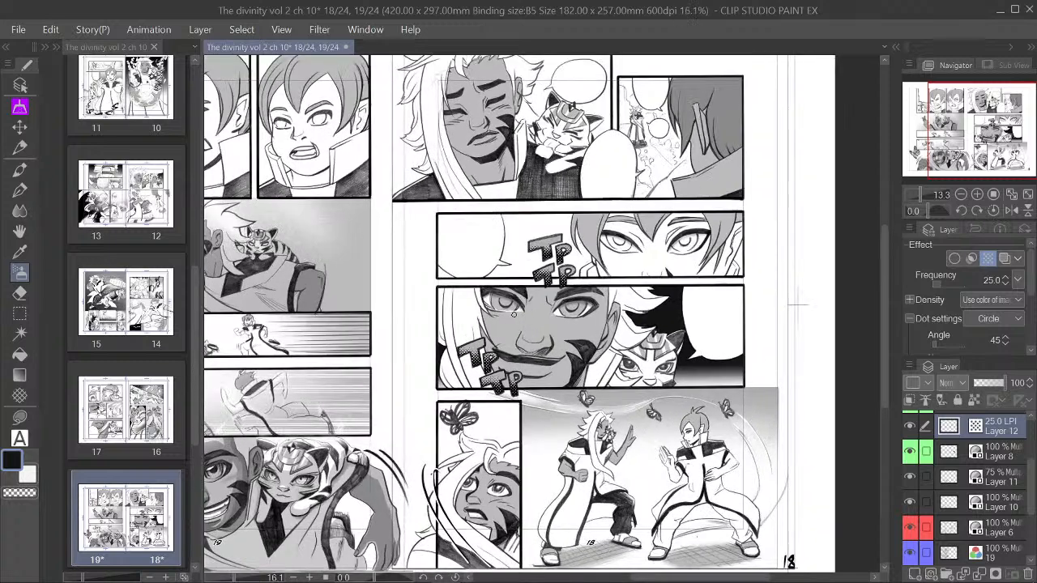
left_click(19, 314)
left_click_drag(432, 336, 536, 413)
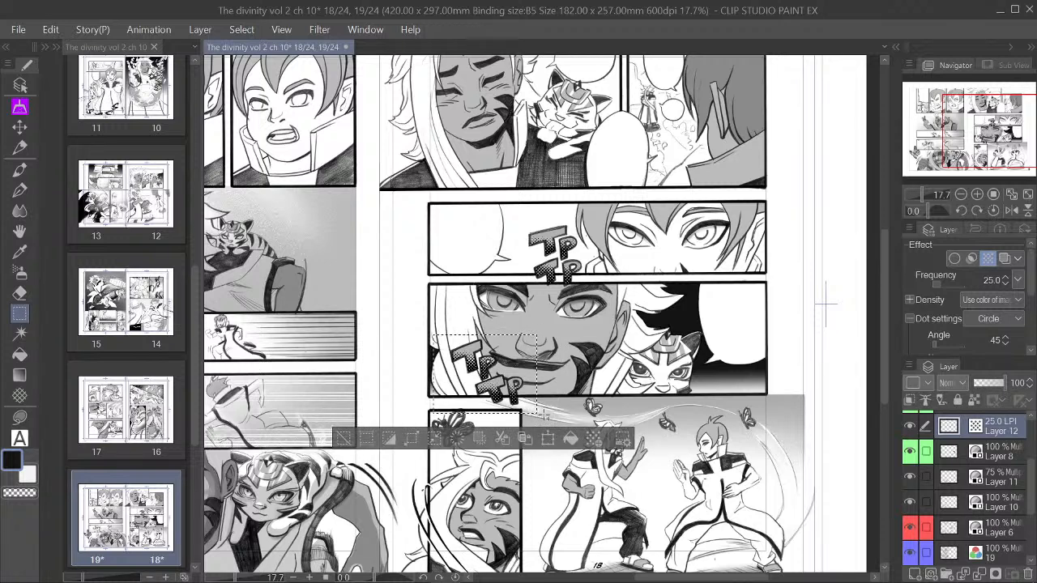
left_click(501, 439)
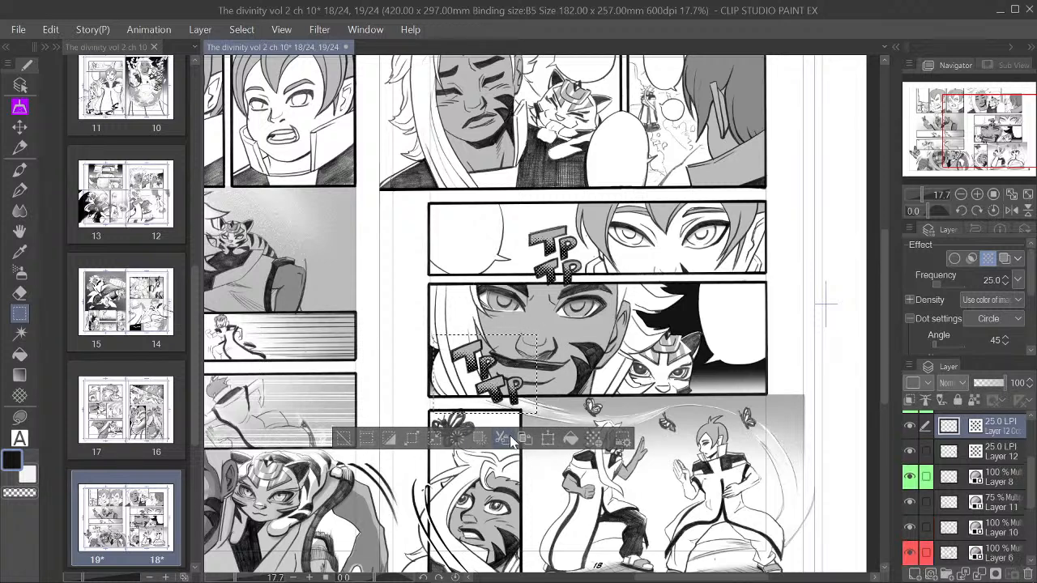
Step: Try an opacity of 55% on the separated shading of the lower TP lettering, and restore it to 100%
left_click(991, 382)
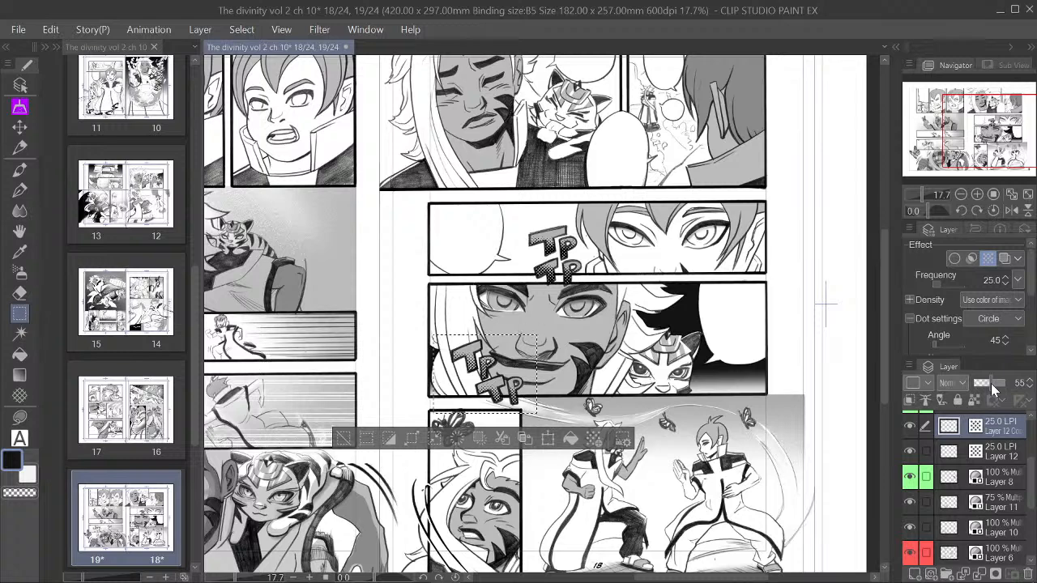
left_click_drag(991, 383, 1011, 384)
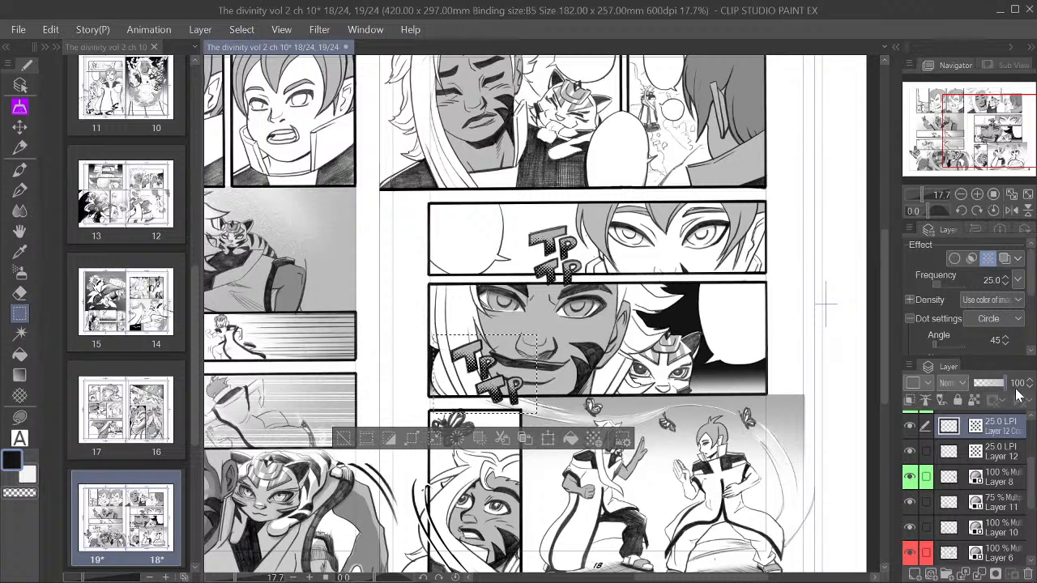
scroll(825, 401, "up", 2)
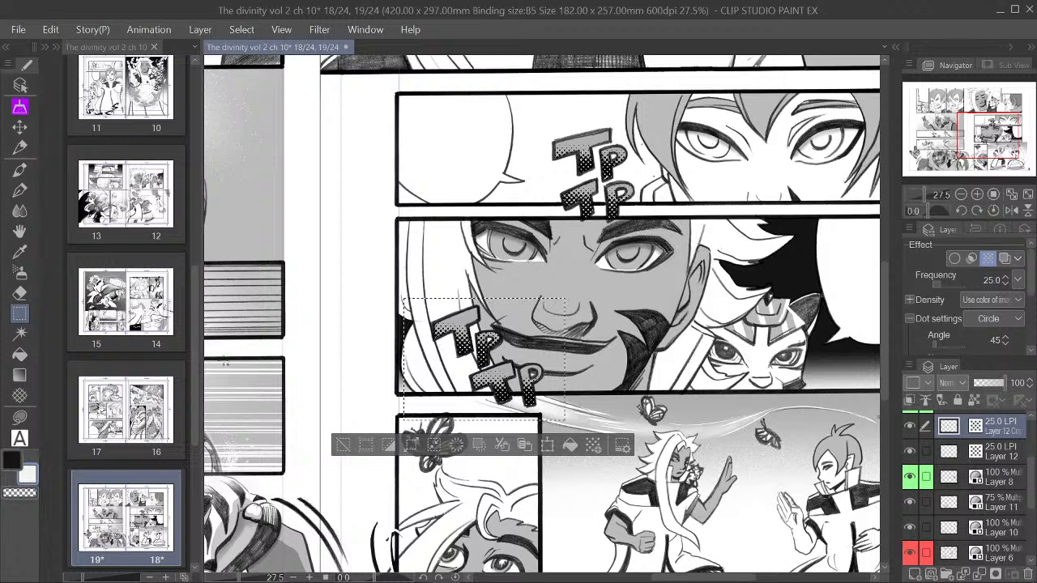
Step: Switch back to the airbrush and clear the selection around the lower TP lettering
left_click(20, 273)
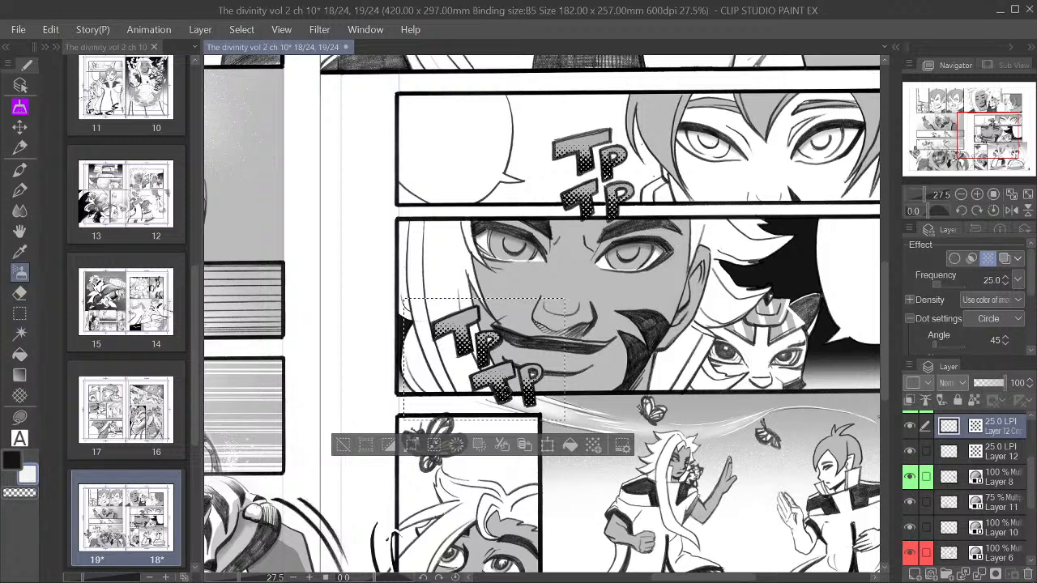
left_click(341, 444)
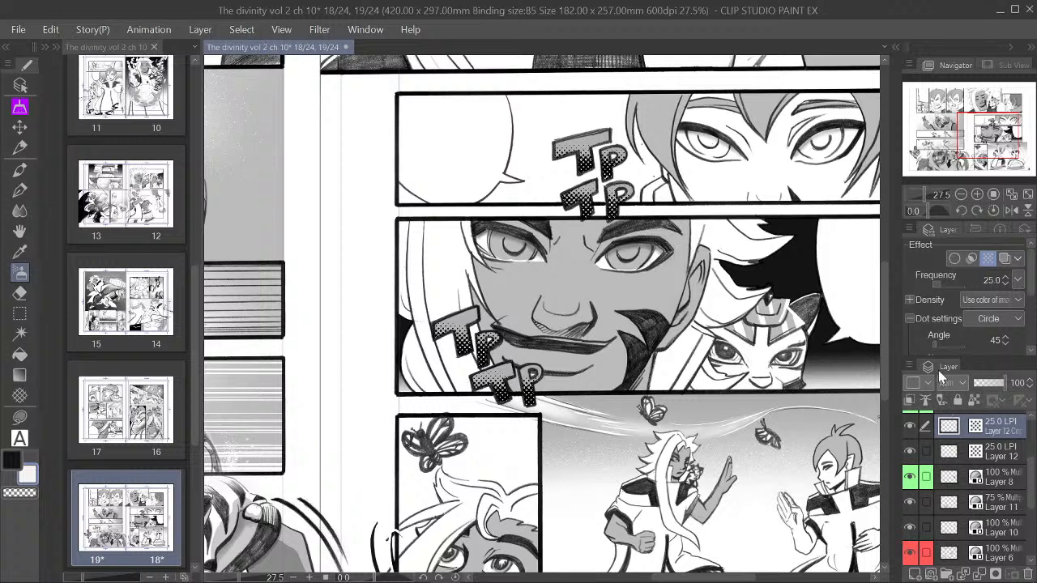
key("ctrl+z")
scroll(621, 329, "up", 1)
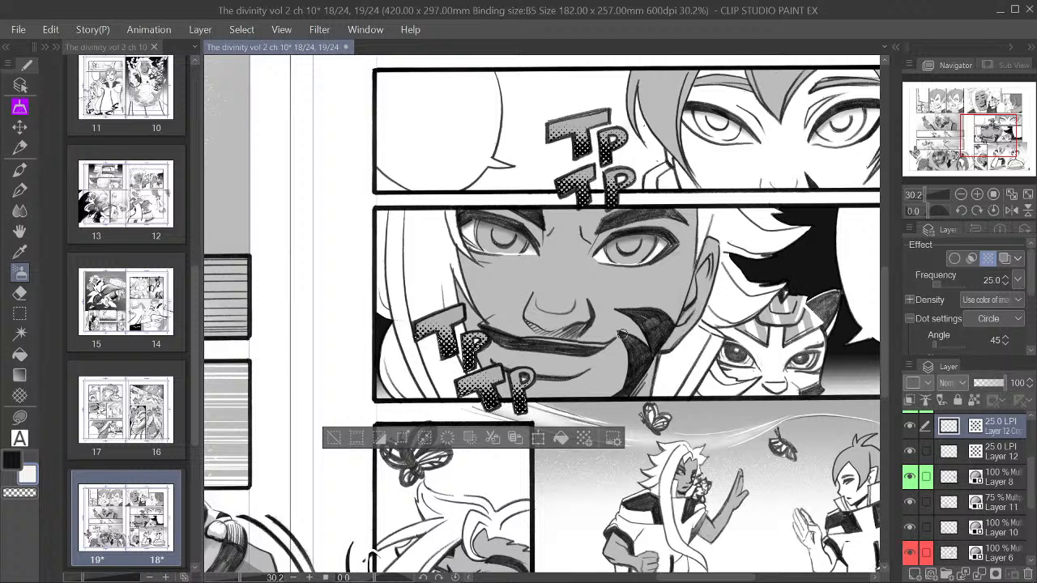
scroll(623, 334, "down", 1)
left_click(349, 431)
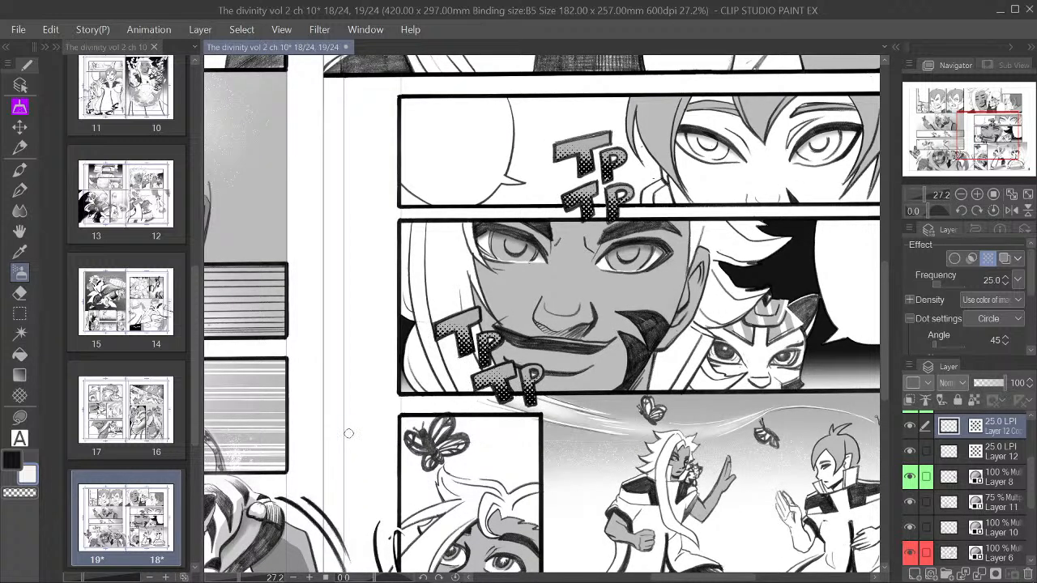
Step: Hide the separated shading layer and select the insides of all four letters in the lower two TP sound effects with the magic wand
left_click(909, 428)
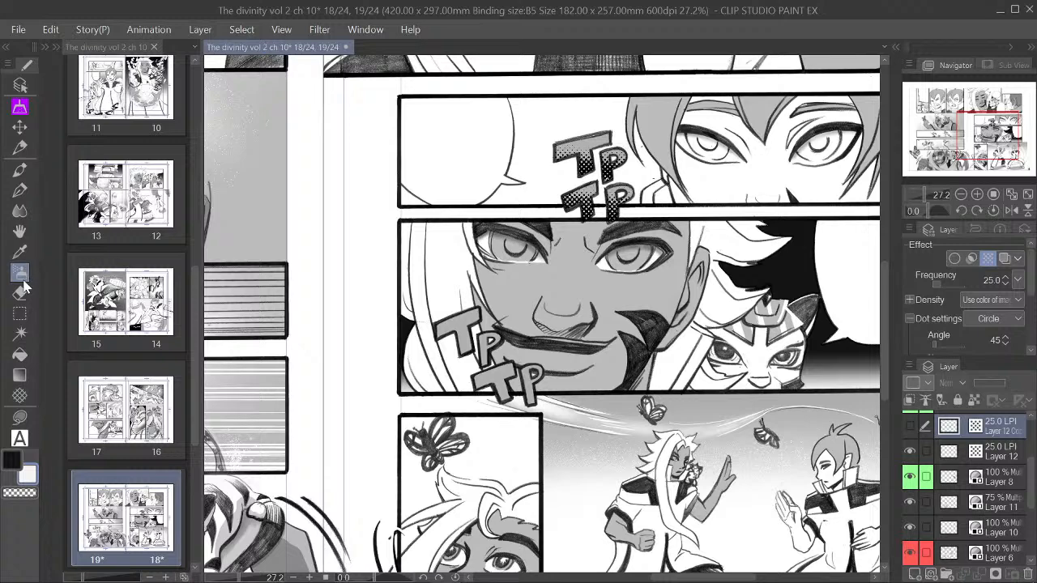
left_click(20, 334)
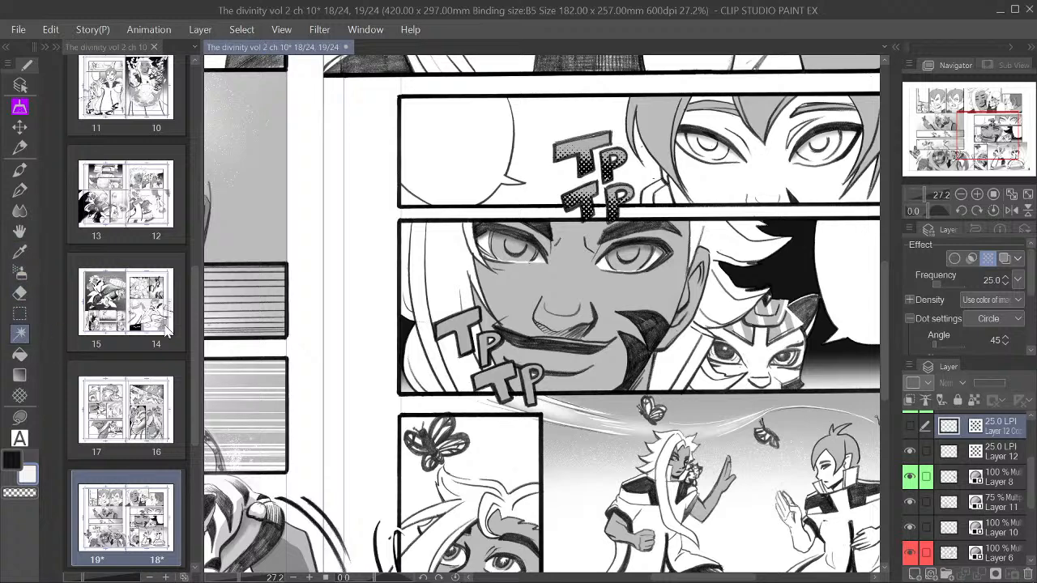
left_click(493, 376)
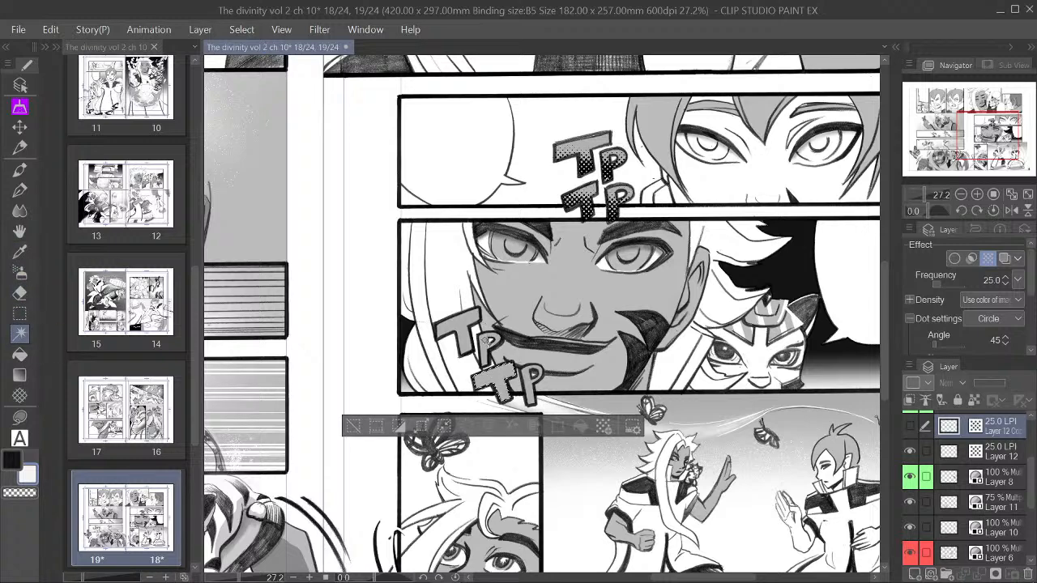
scroll(486, 347, "up", 5)
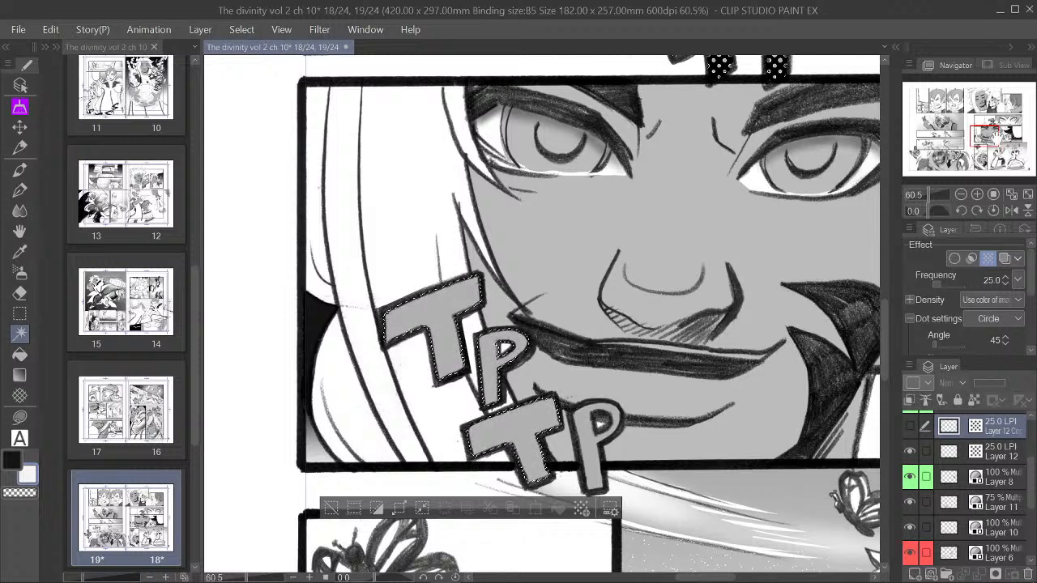
left_click_drag(988, 131, 993, 130)
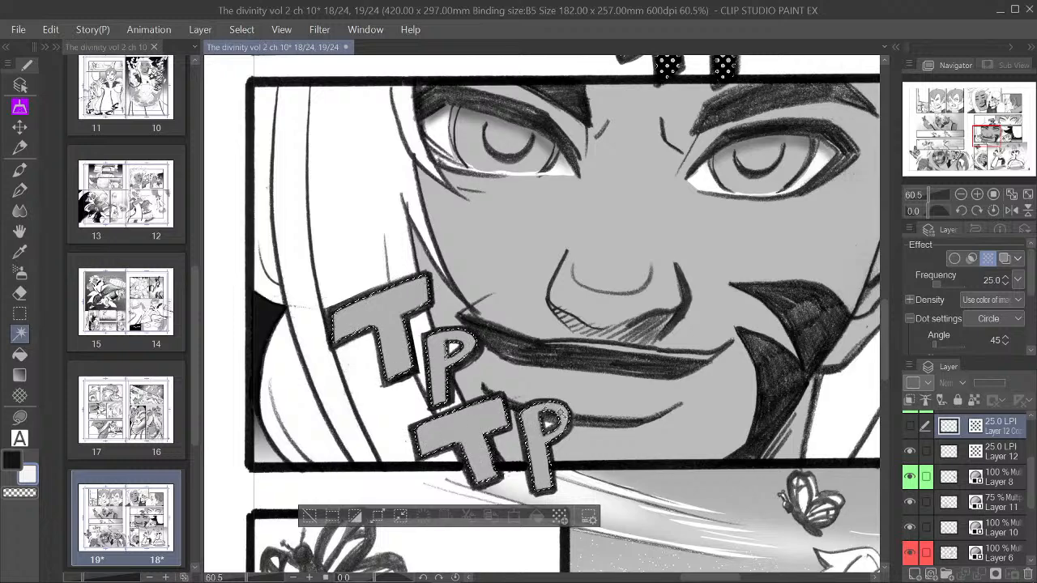
Step: Show the separated shading layer again and clear its dark shading inside the selected lower TP letters
scroll(547, 413, "up", 1)
scroll(545, 415, "up", 2)
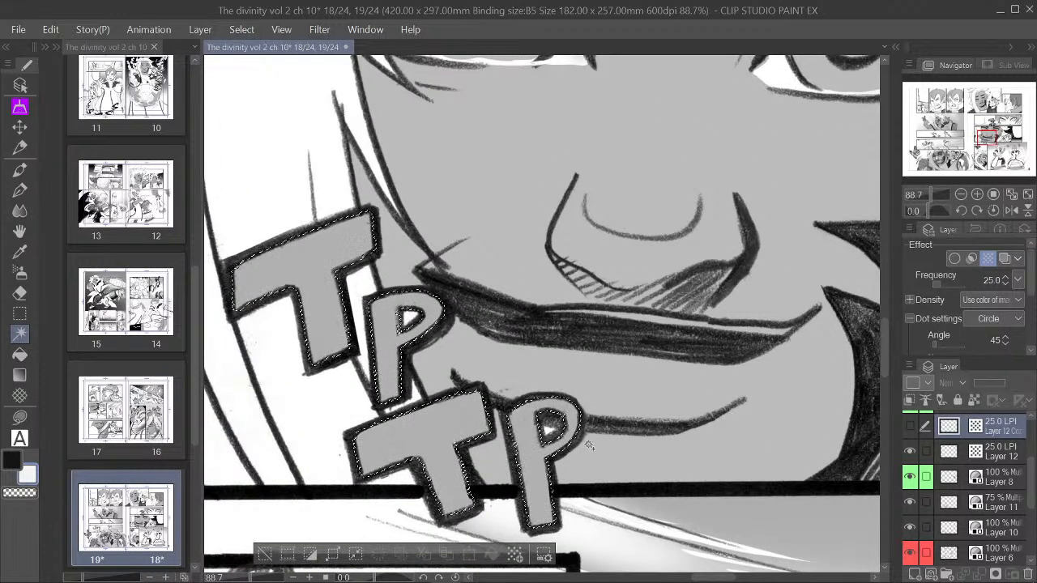
scroll(567, 417, "down", 4)
left_click_drag(995, 133, 1001, 133)
scroll(725, 366, "down", 2)
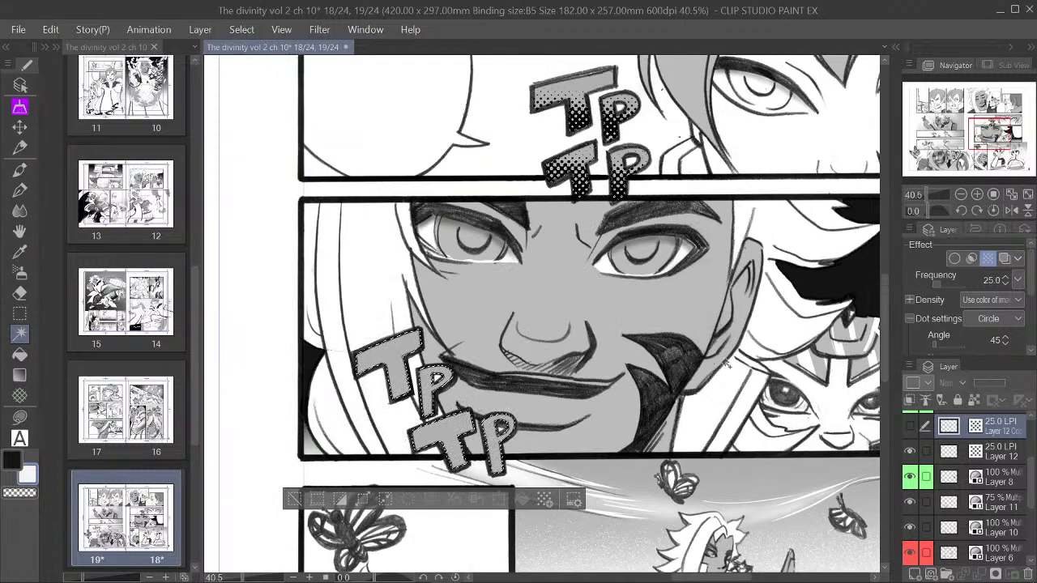
left_click_drag(995, 133, 998, 136)
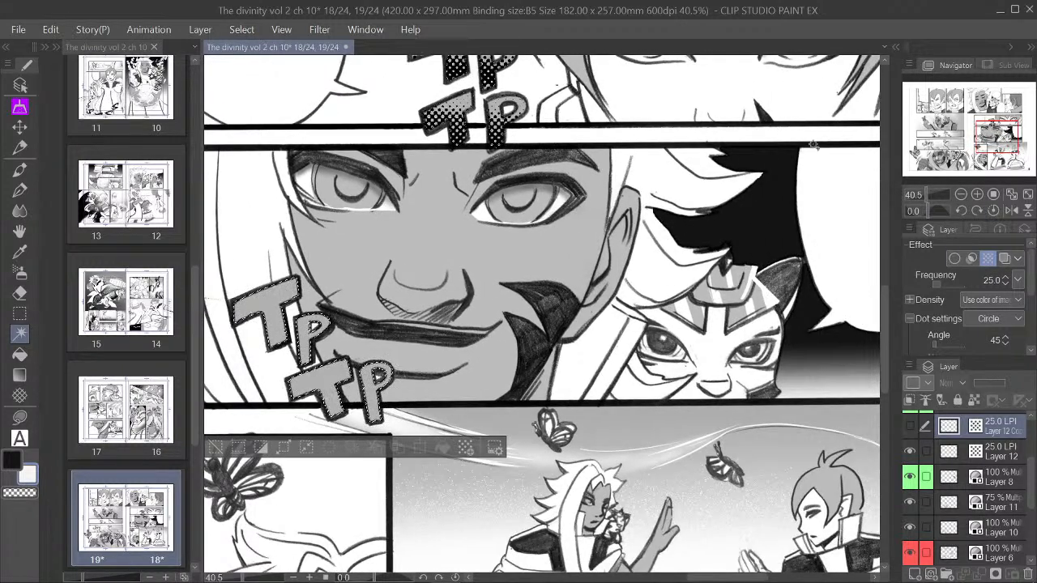
scroll(744, 186, "down", 1)
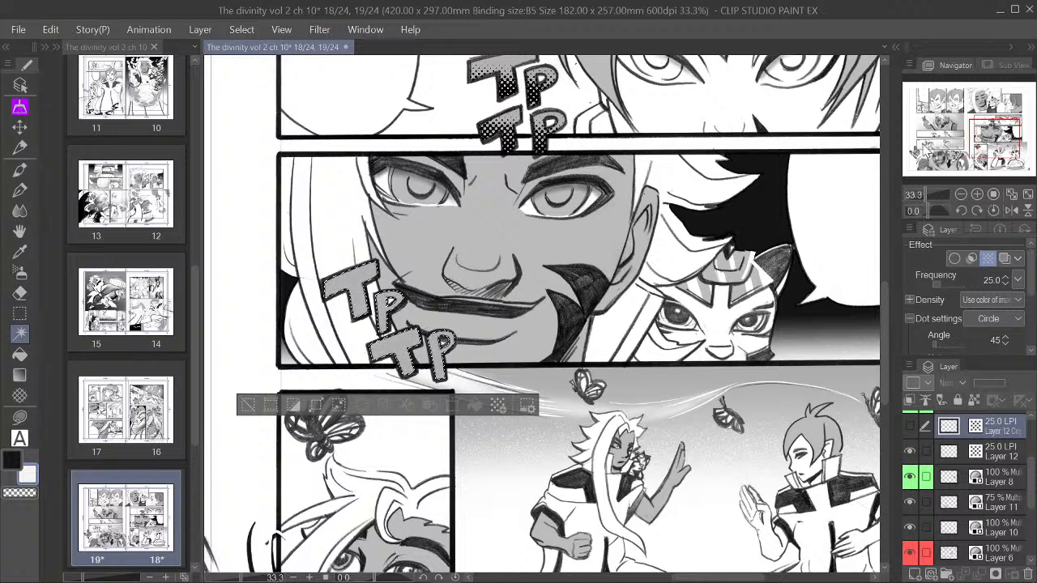
left_click_drag(1000, 131, 999, 128)
scroll(555, 381, "up", 3)
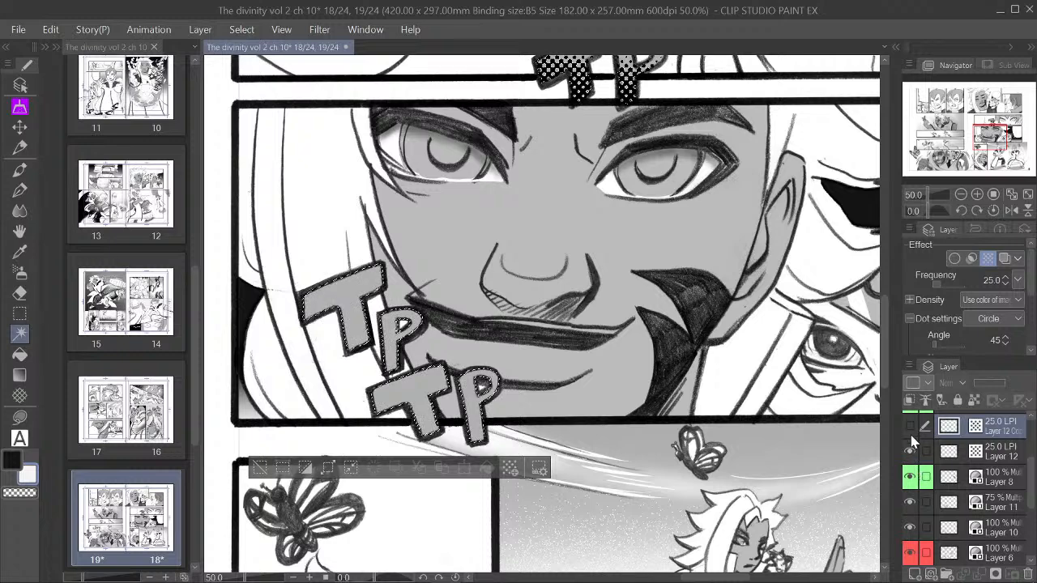
scroll(376, 367, "up", 1)
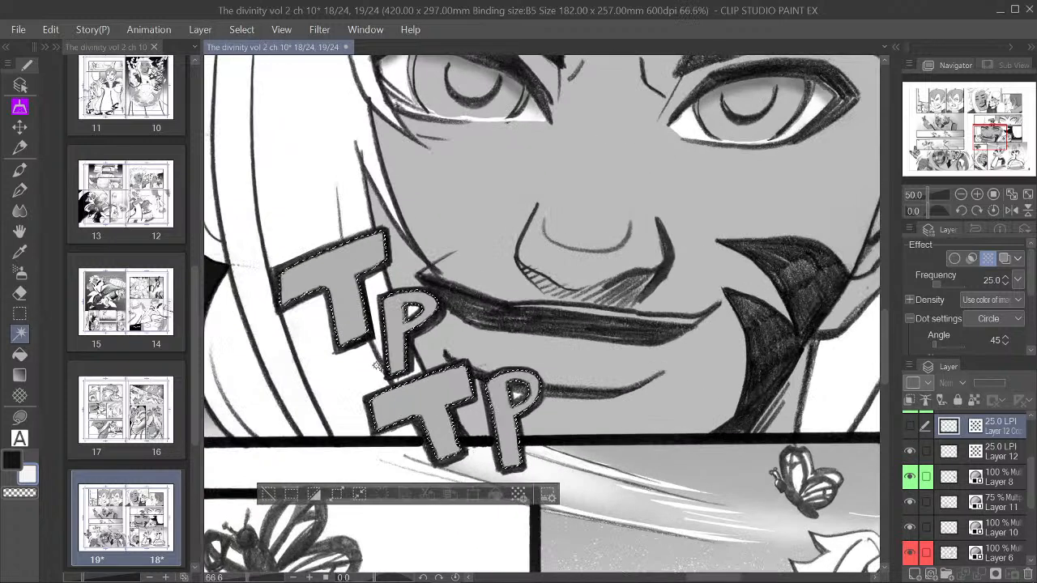
scroll(613, 243, "down", 2)
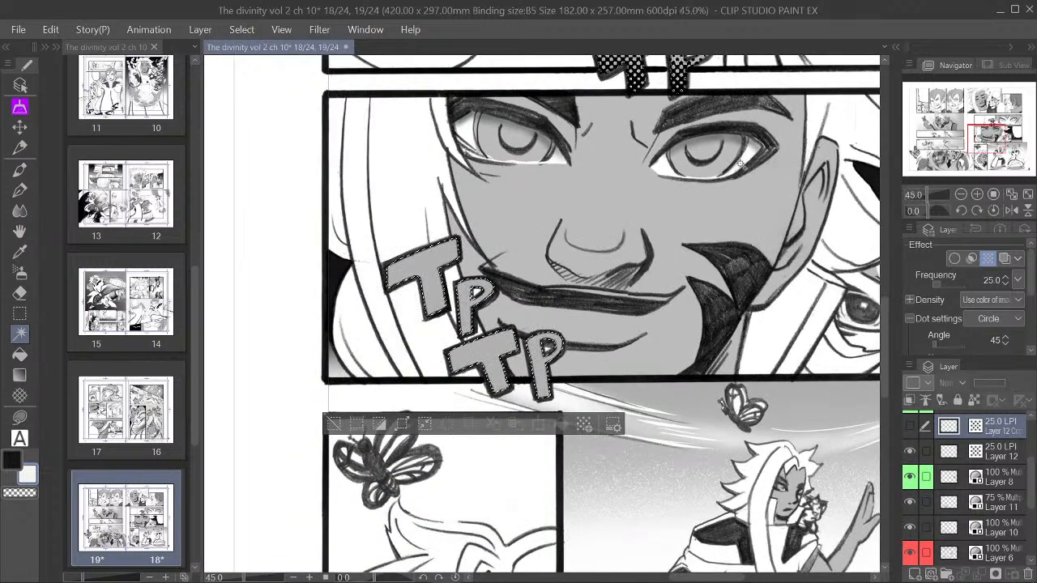
left_click_drag(1000, 141, 998, 138)
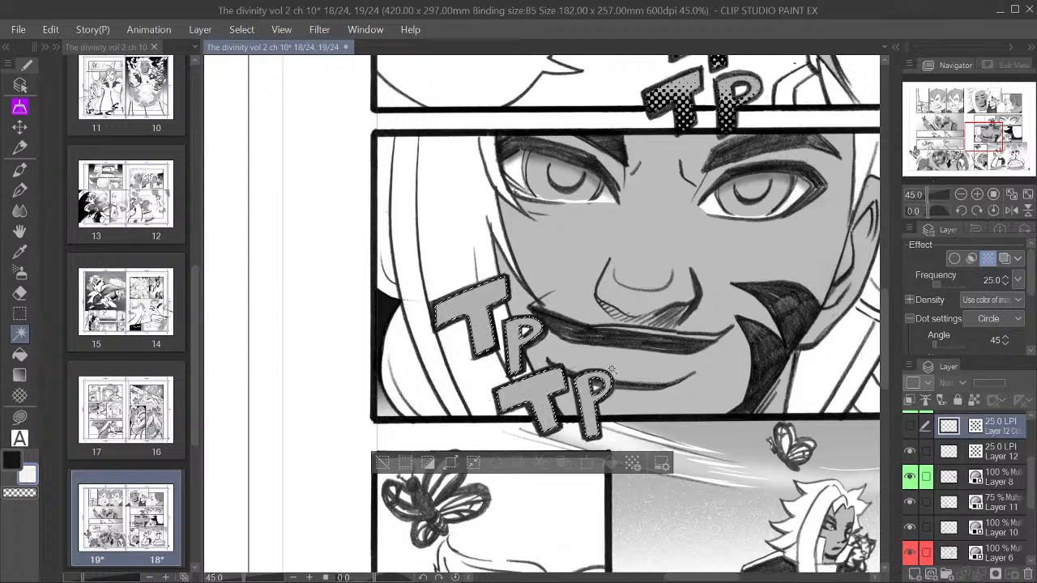
left_click(912, 427)
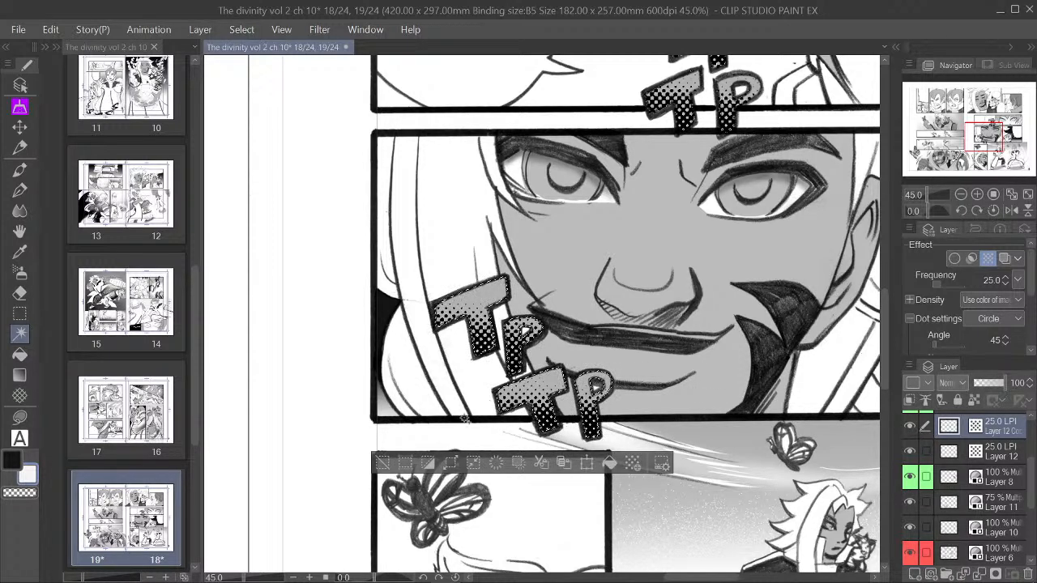
left_click(495, 464)
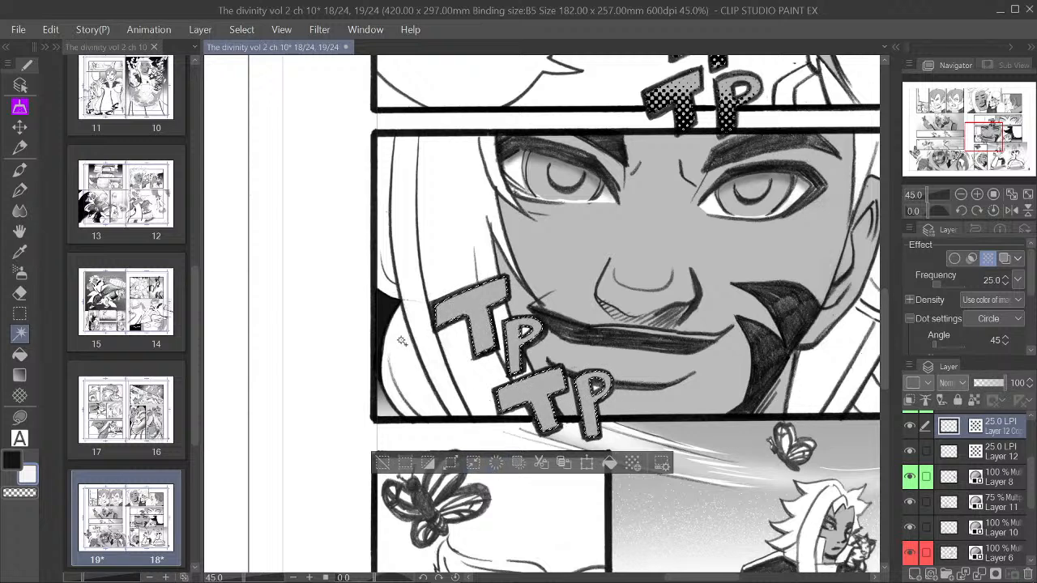
Step: Airbrush white halftone shading over the lower parts of the selected TP letters, and clear the selection
left_click(21, 191)
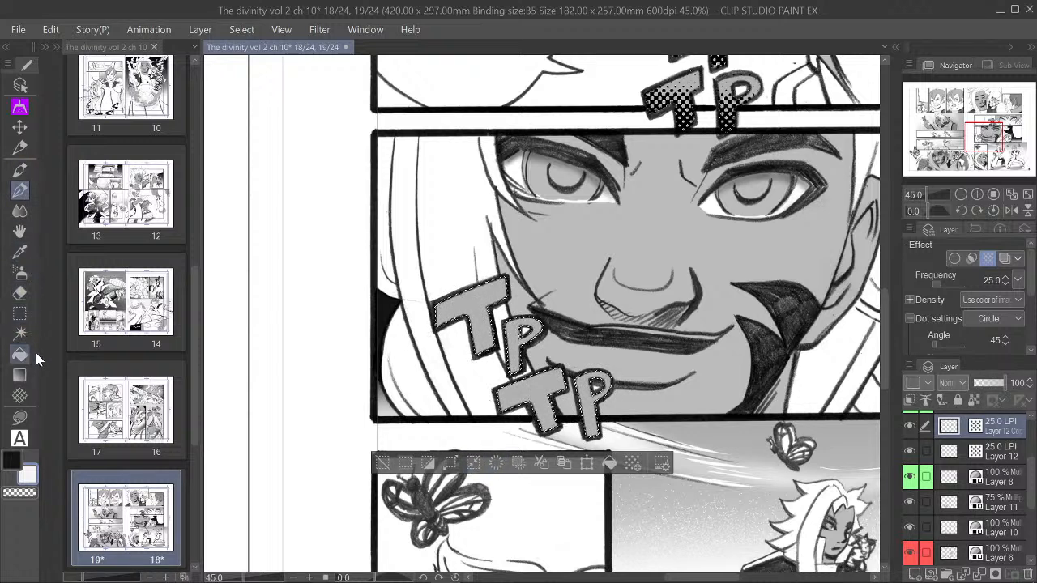
left_click(20, 273)
left_click(23, 494)
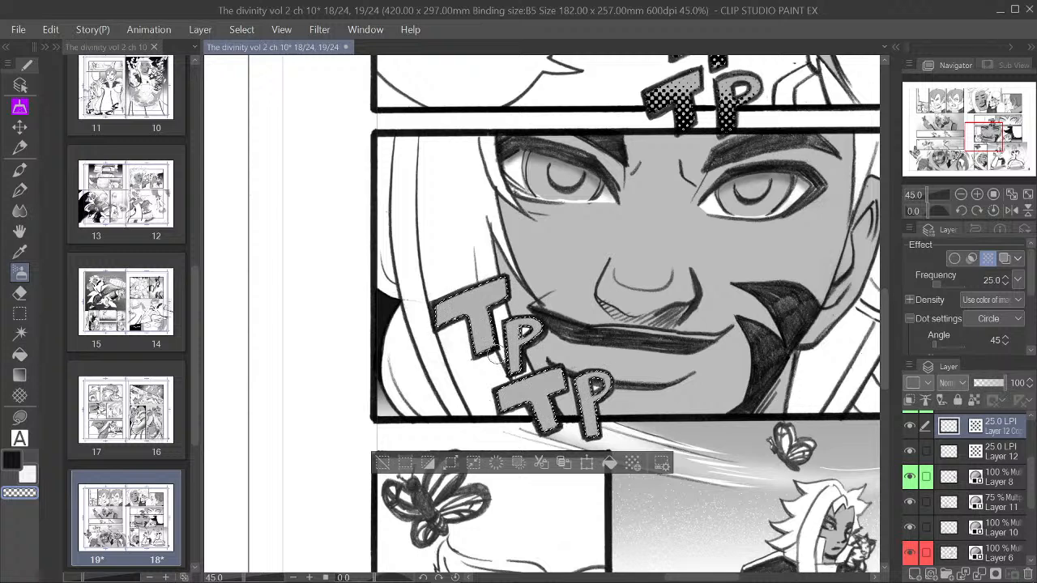
left_click(32, 471)
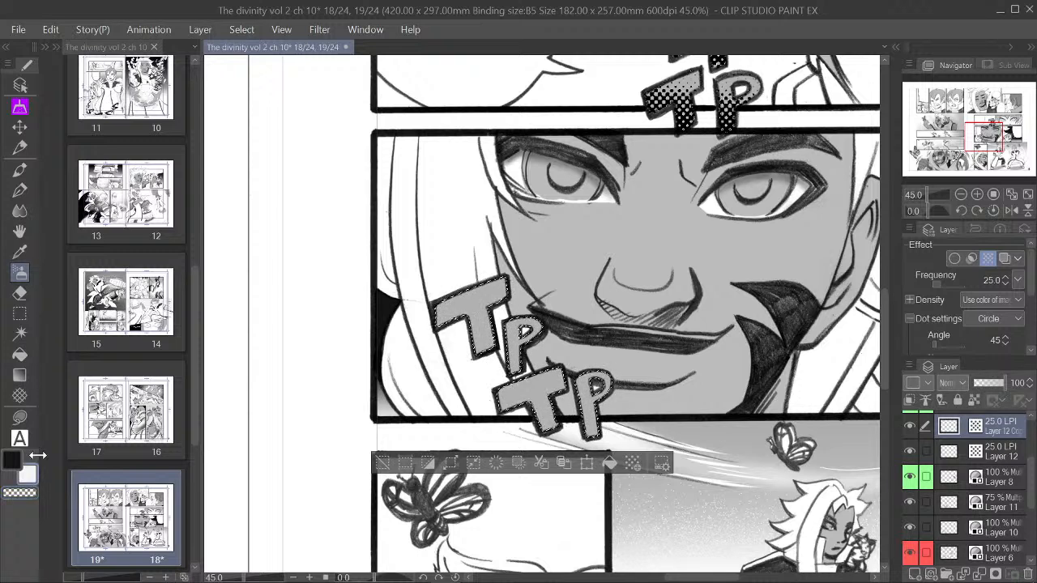
mouse_move(483, 346)
left_mouse_down()
mouse_move(433, 369)
mouse_move(492, 335)
left_mouse_up()
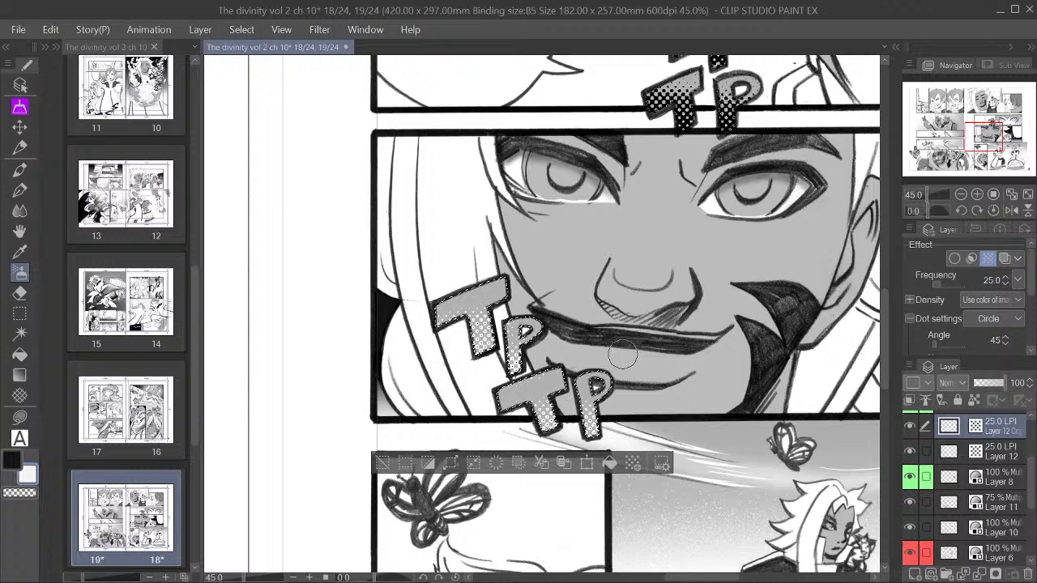
left_click(962, 194)
left_click_drag(986, 141, 995, 140)
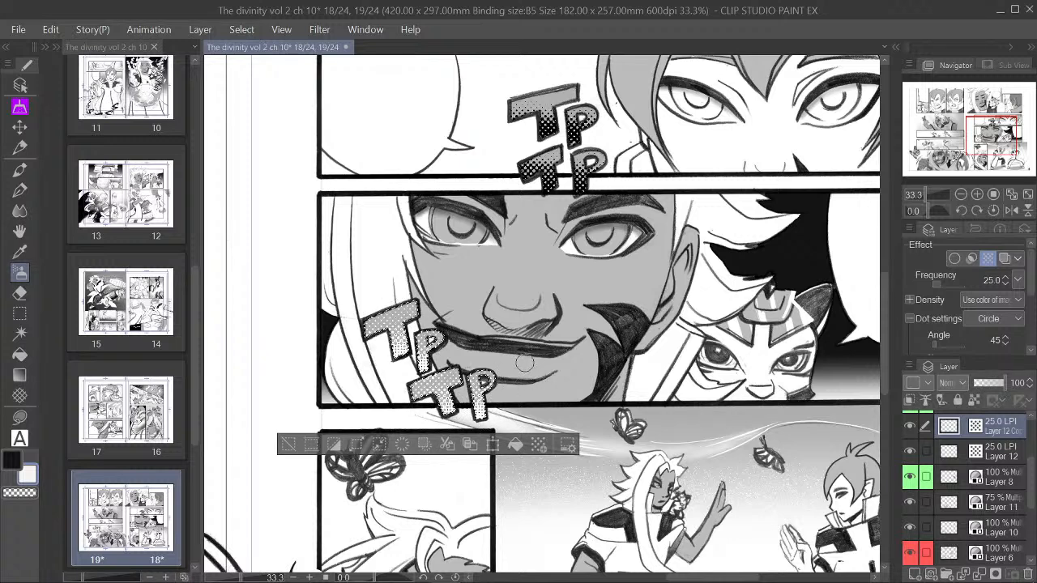
left_click(288, 446)
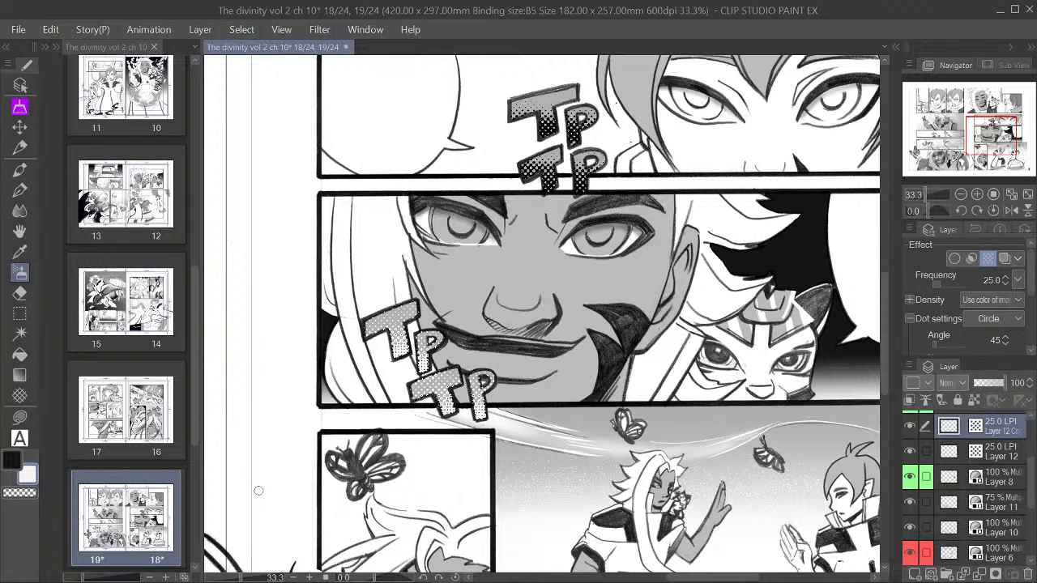
Step: Switch to the pencil with transparent colour to touch up the white tone in the lower TP lettering
left_click(981, 196)
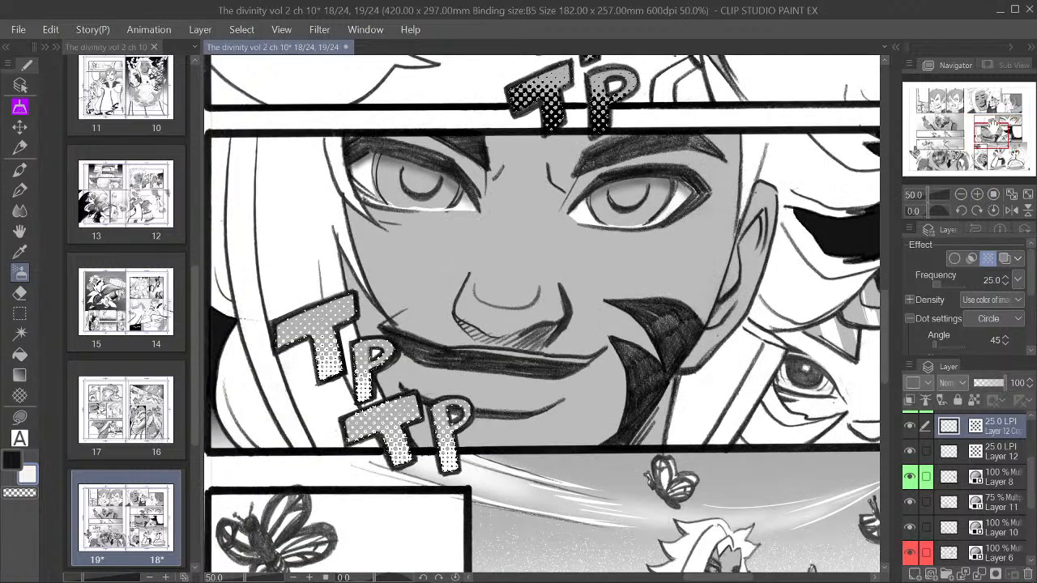
left_click_drag(991, 134, 987, 137)
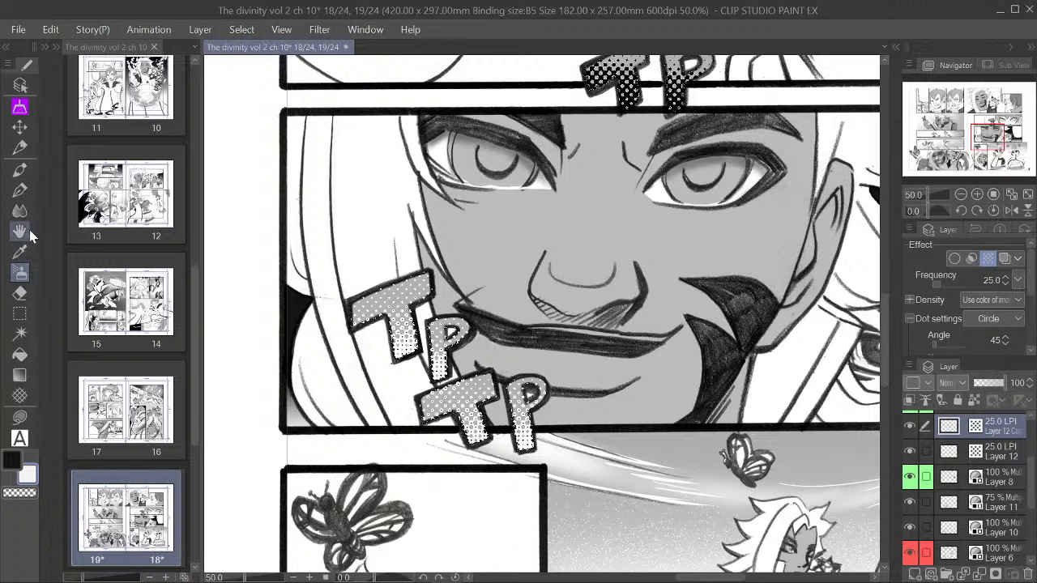
left_click(20, 190)
left_click(30, 491)
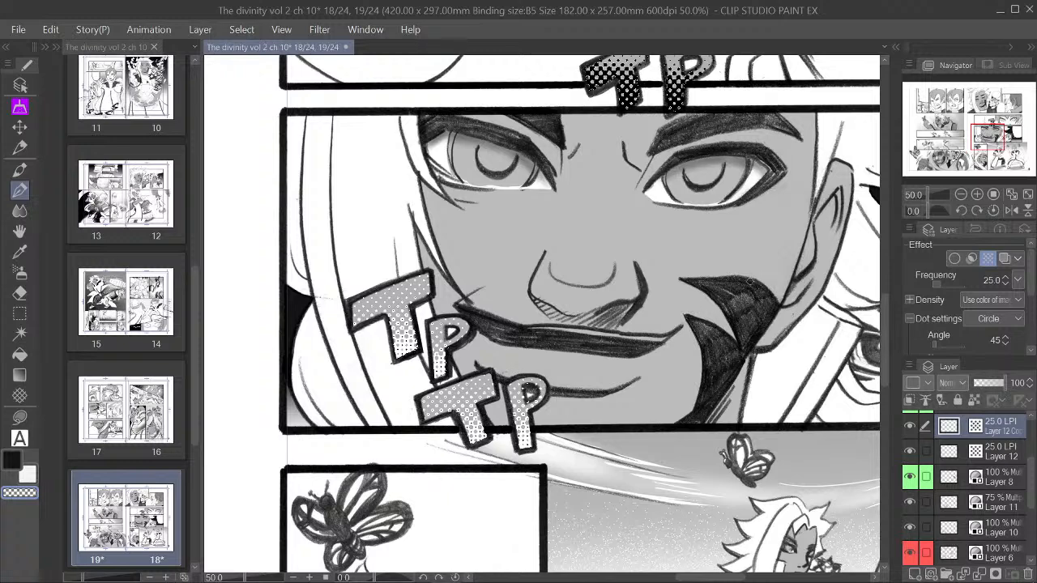
Step: Examine how the white-toned and dark-toned TP lettering reads against the surrounding panels and the whole spread
scroll(752, 281, "down", 3)
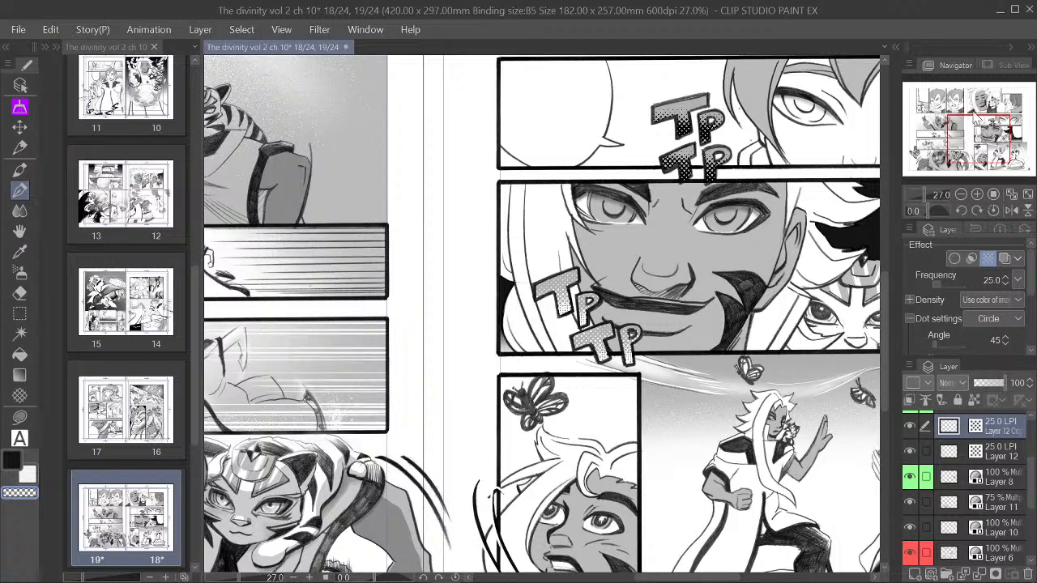
scroll(753, 235, "down", 1)
scroll(758, 222, "down", 1)
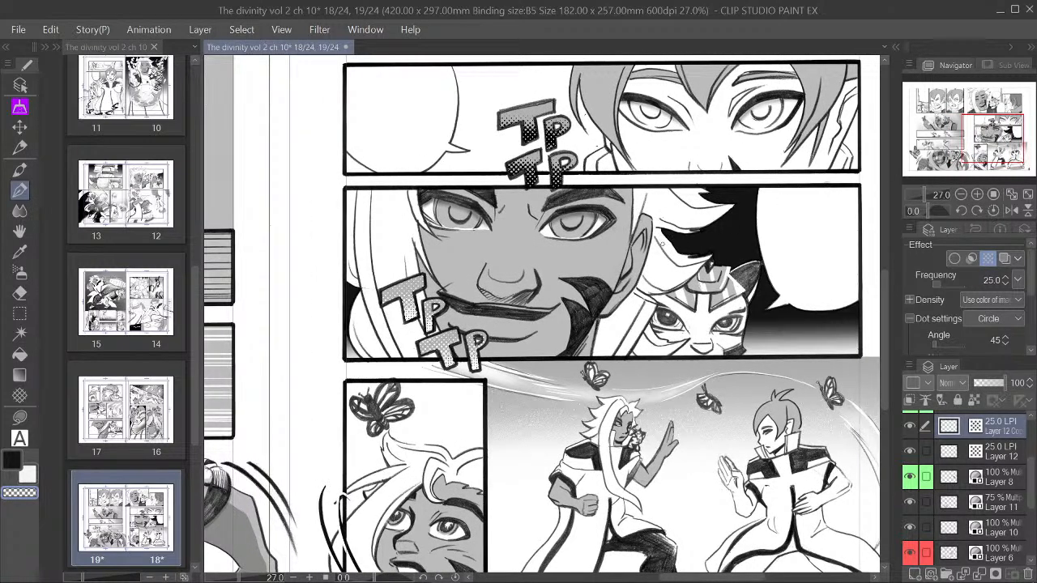
scroll(661, 242, "down", 1)
scroll(661, 241, "down", 1)
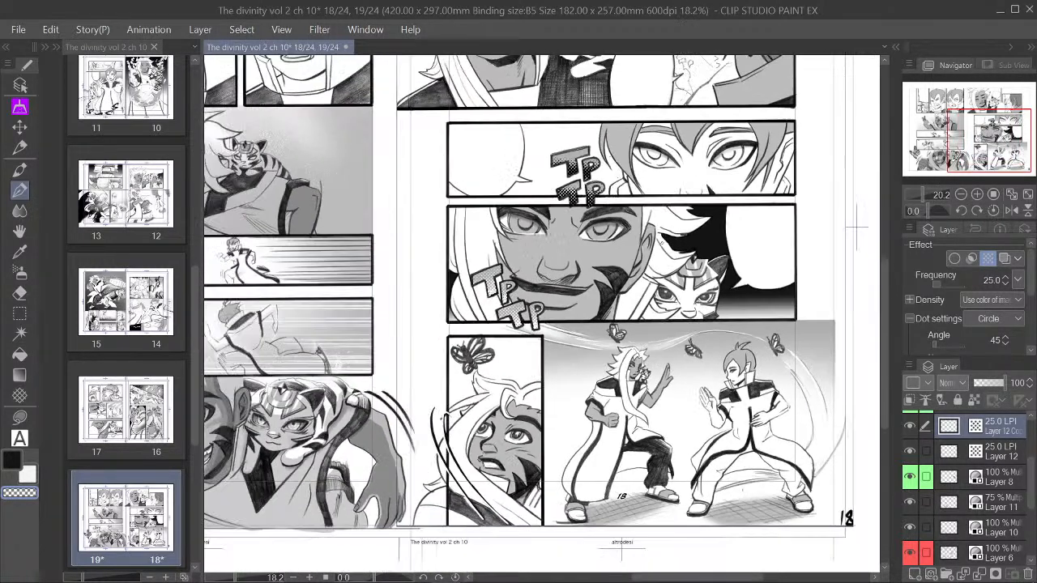
scroll(543, 314, "right", 2)
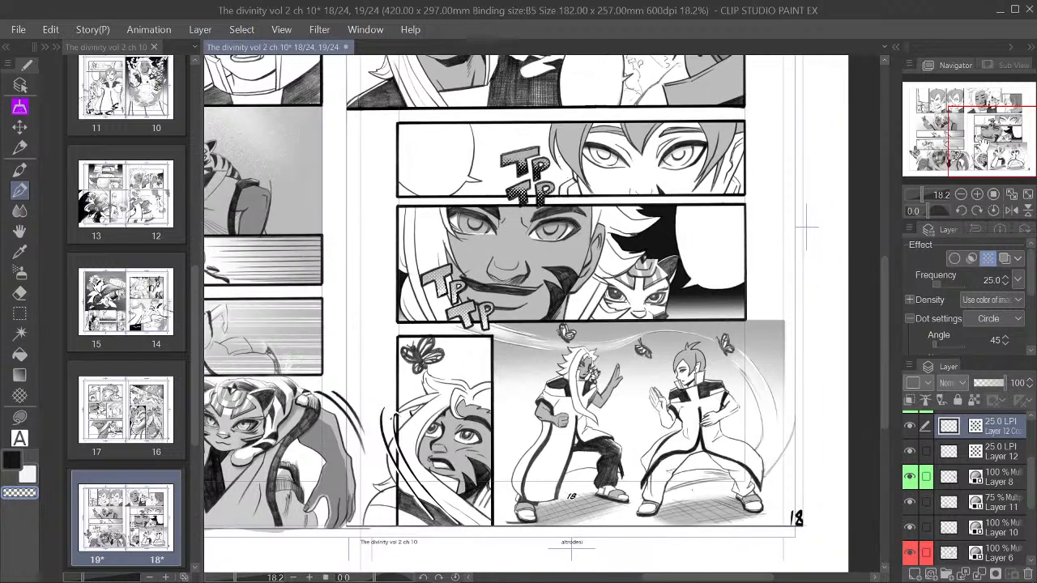
scroll(807, 227, "down", 2)
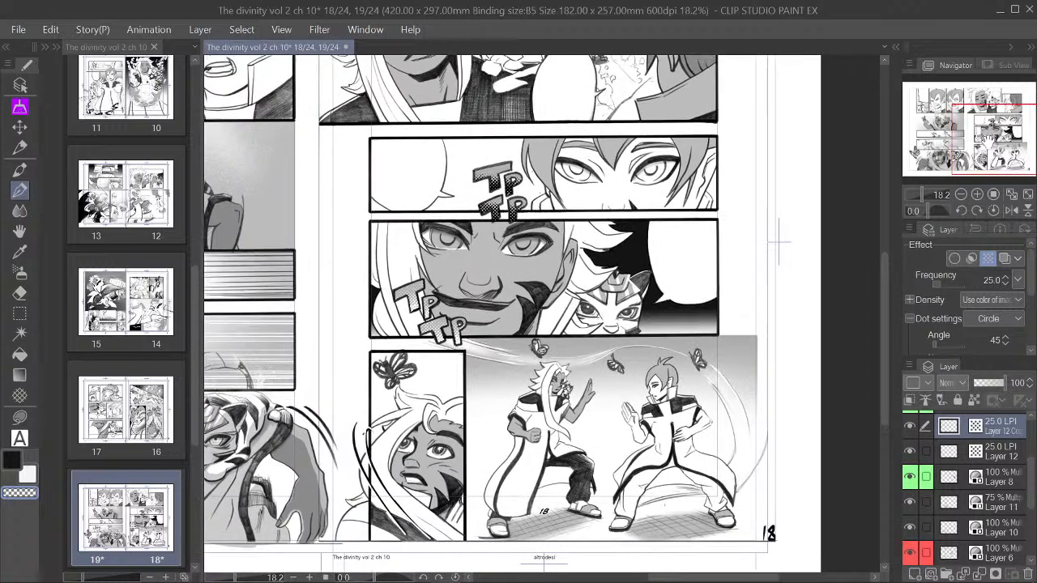
scroll(748, 245, "down", 2)
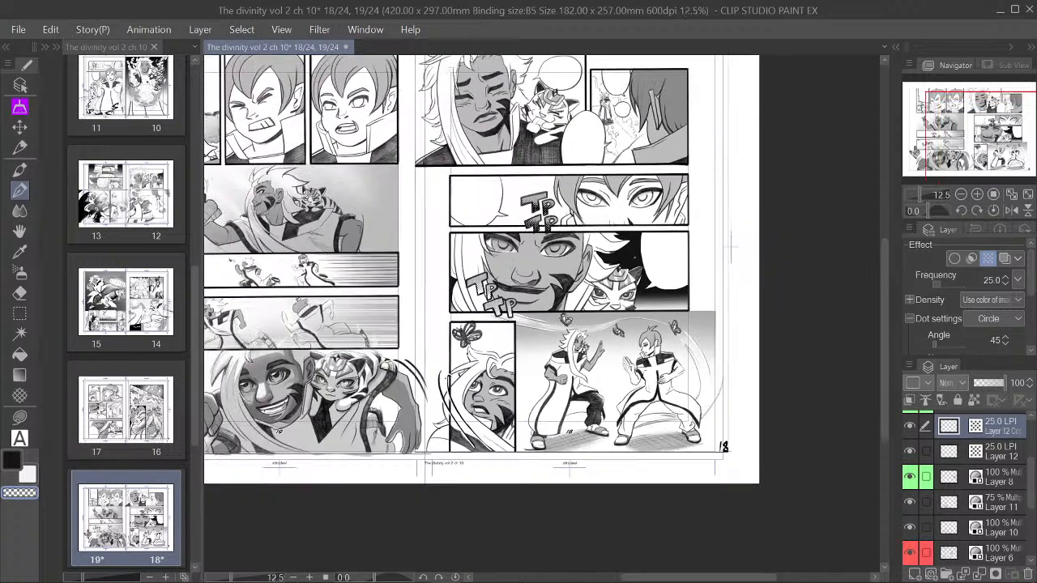
scroll(720, 250, "up", 1)
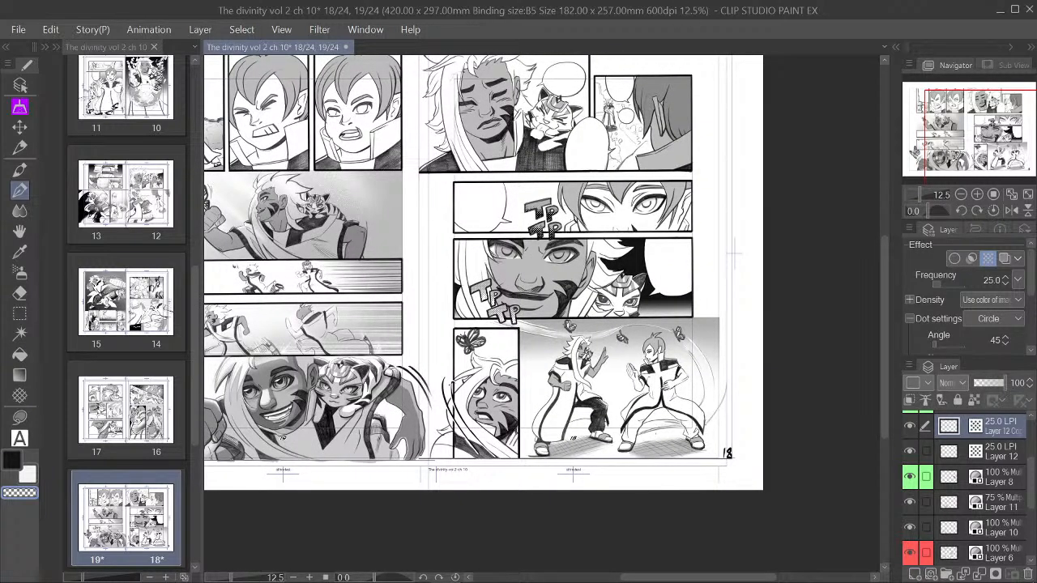
scroll(734, 253, "up", 2)
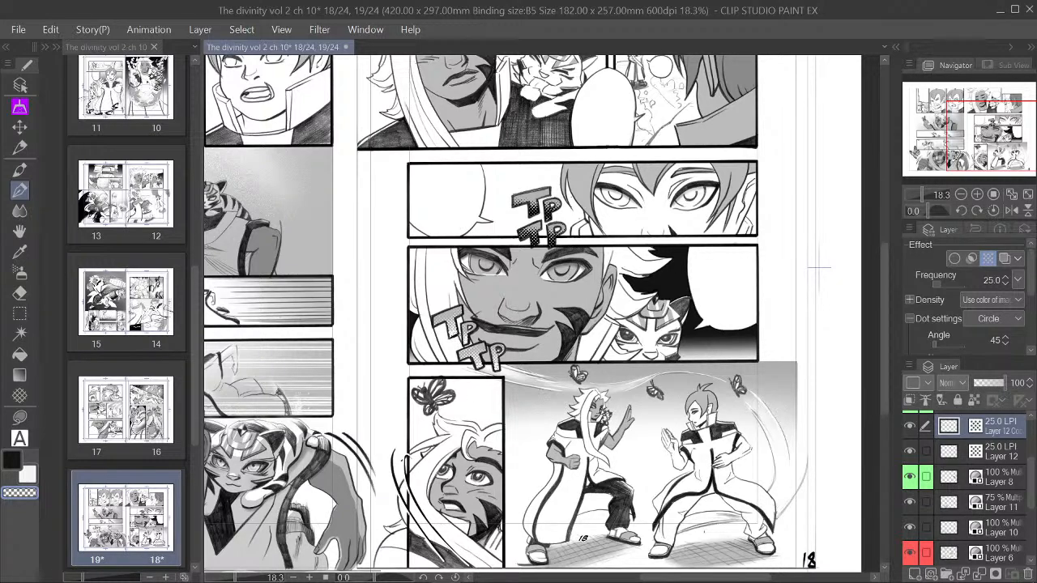
scroll(819, 267, "down", 1)
scroll(752, 282, "down", 1)
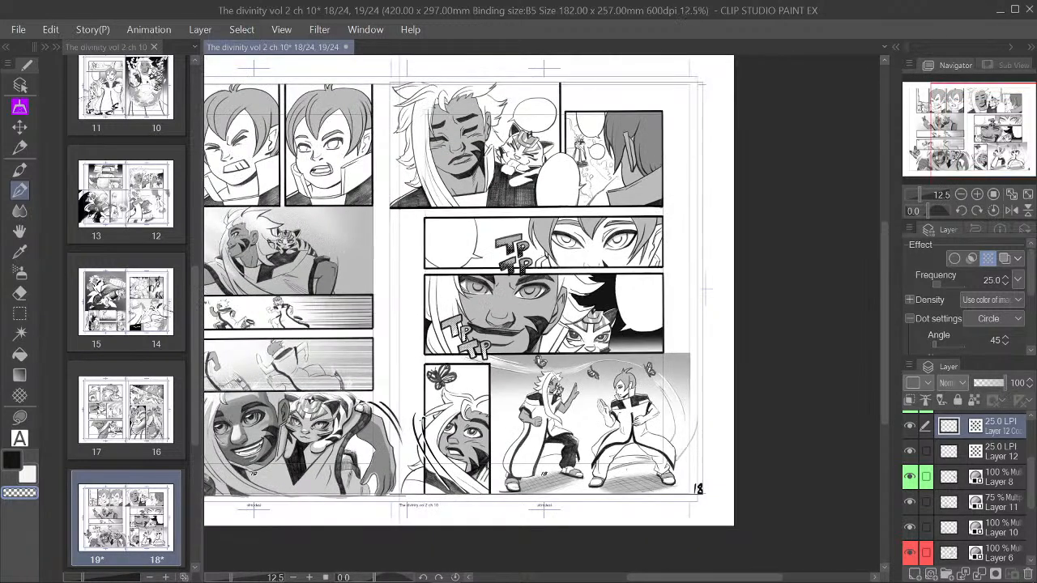
scroll(502, 324, "down", 2)
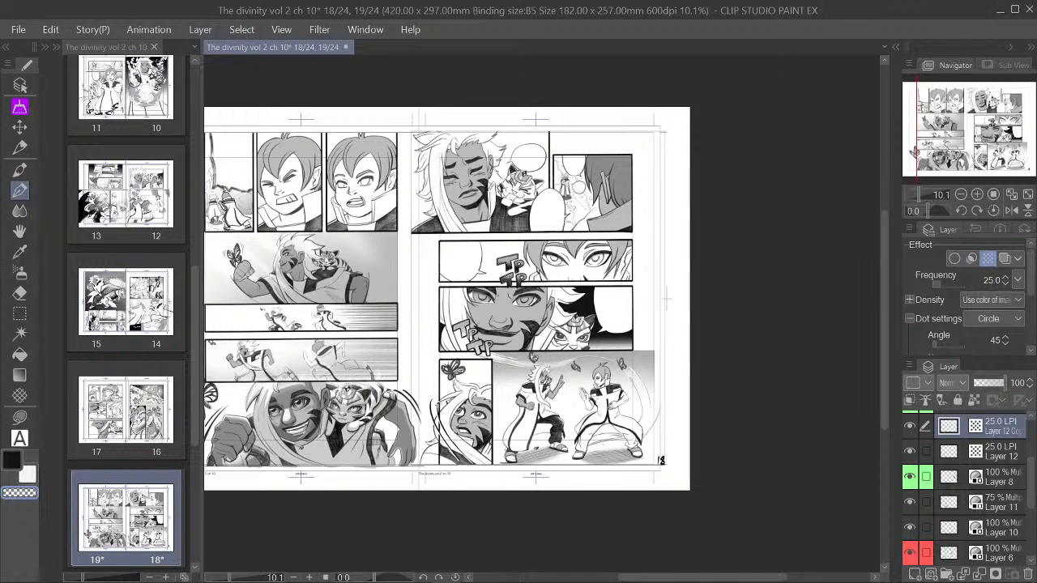
scroll(472, 336, "up", 3)
scroll(477, 269, "up", 1)
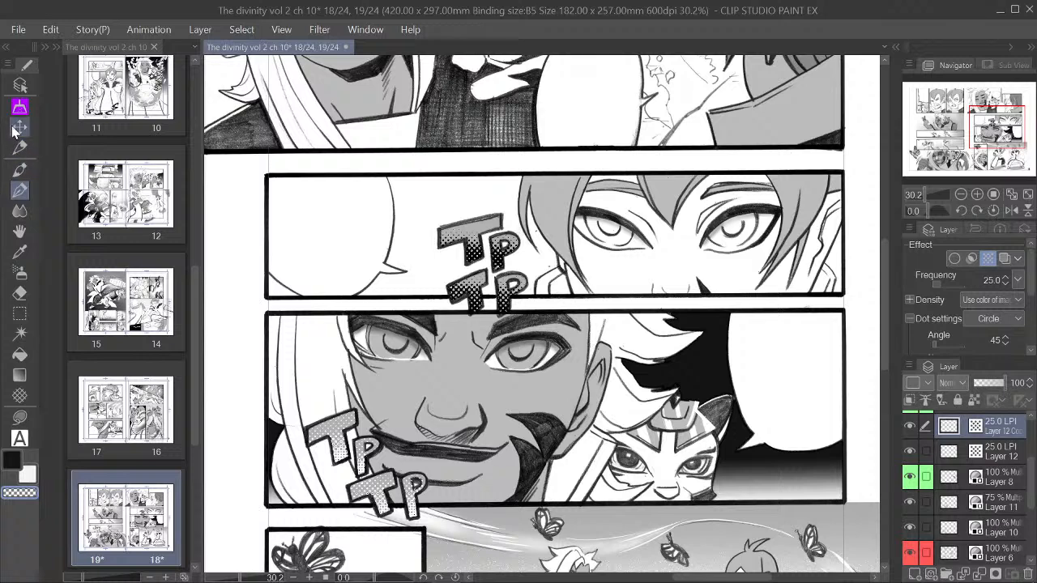
Step: Make the dark halftone layer of the TP lettering, Layer 12, active and lower its opacity to 41%
left_click(20, 85)
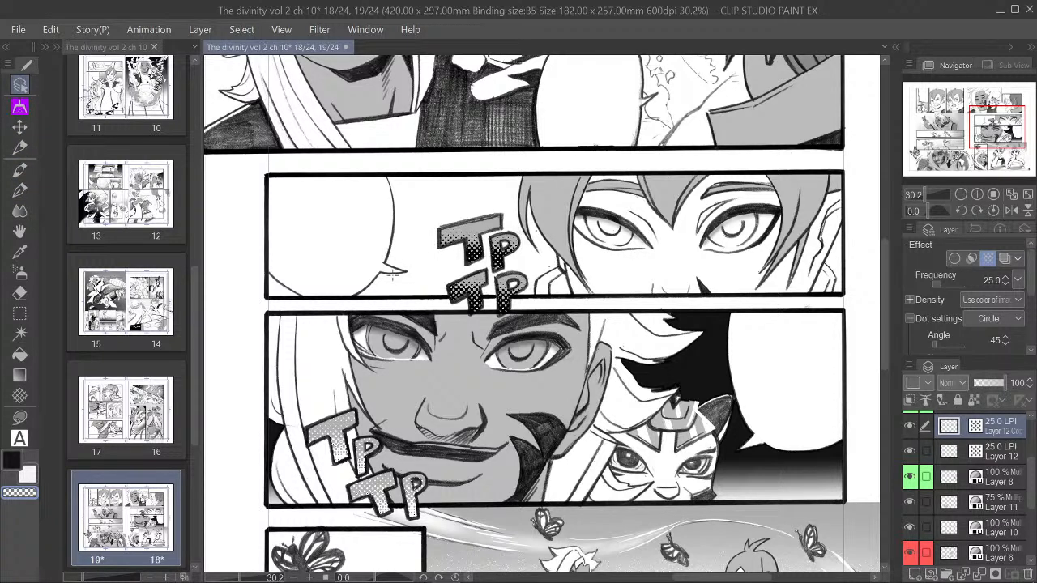
left_click(1002, 452)
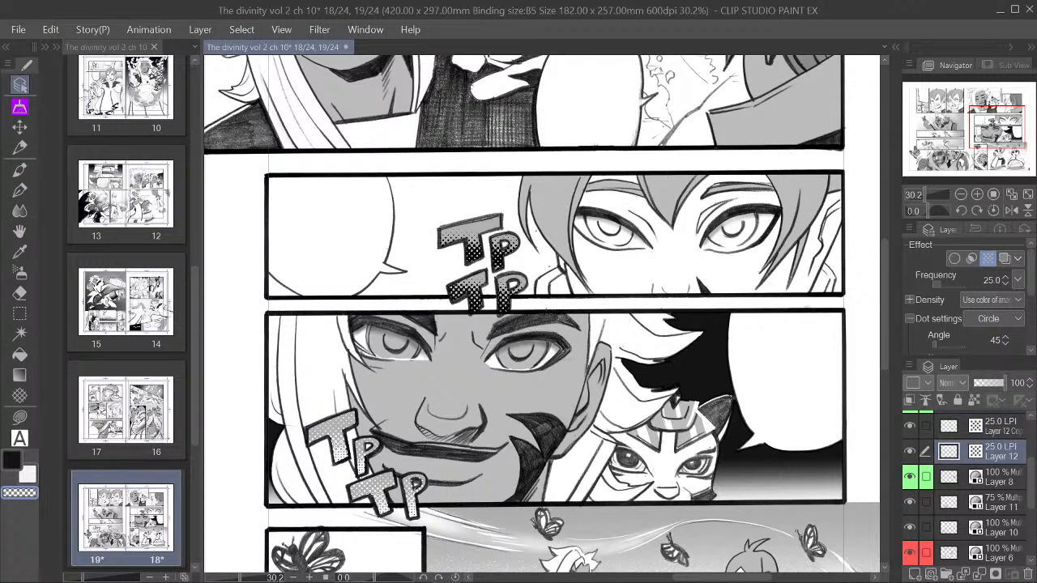
left_click(910, 451)
left_click(910, 452)
left_click(995, 388)
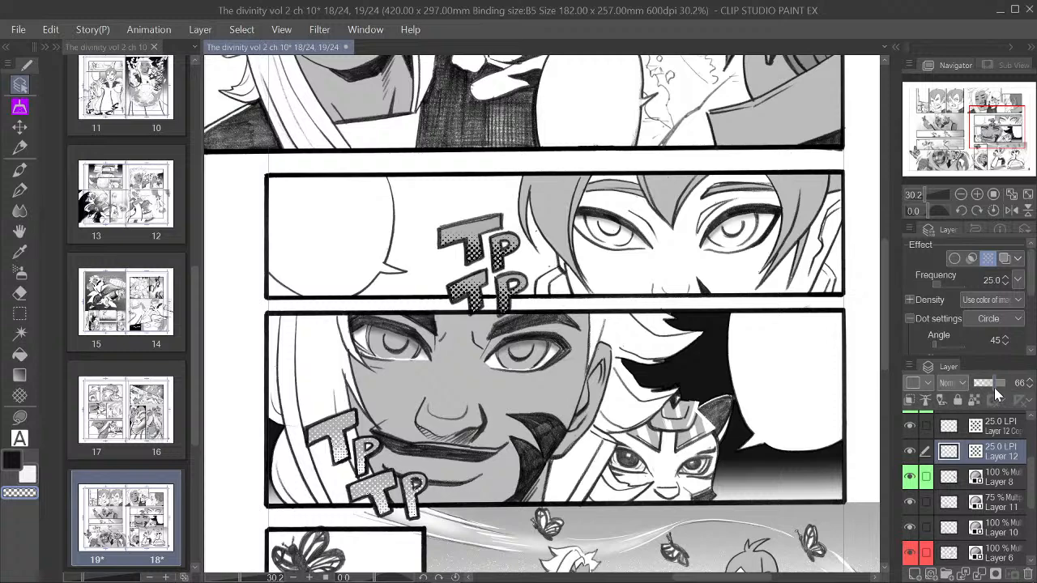
left_click(993, 389)
Step: Check the toned lettering against the whole spread of pages 18 and 19 and save the file
scroll(770, 346, "down", 3)
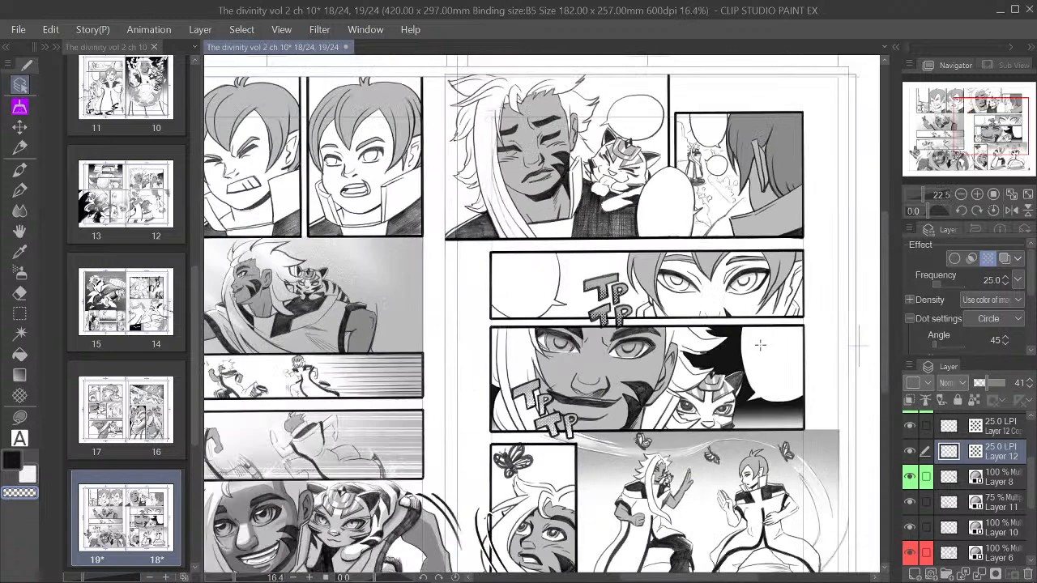
scroll(760, 346, "down", 1)
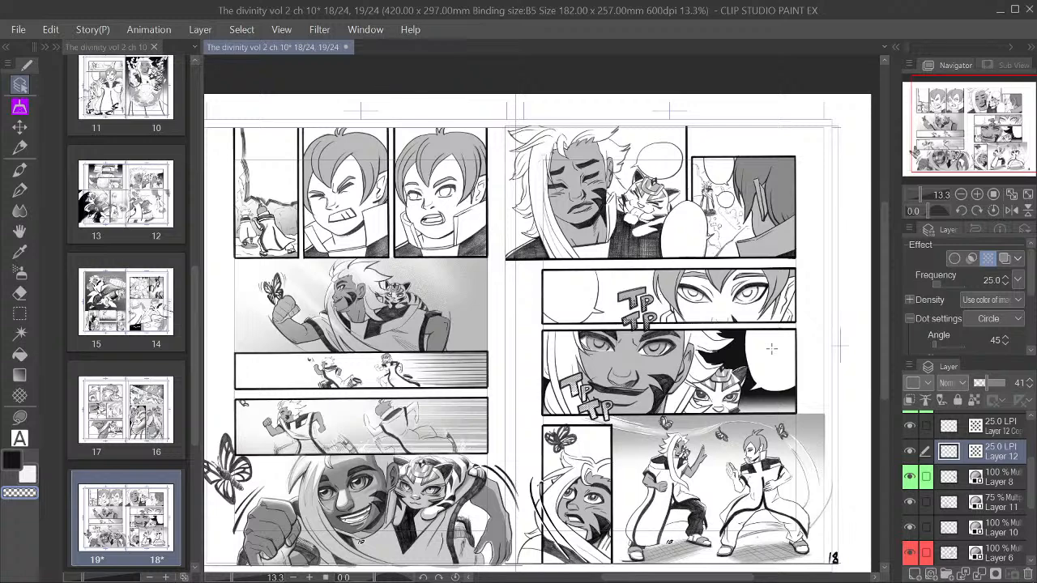
left_click_drag(951, 154, 951, 166)
left_click(23, 35)
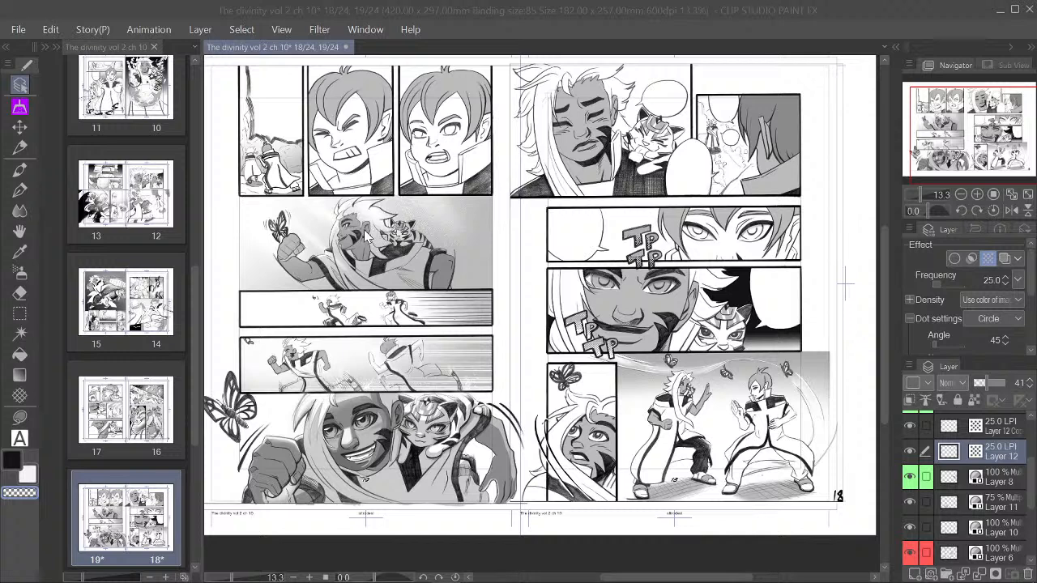
key("ctrl+s")
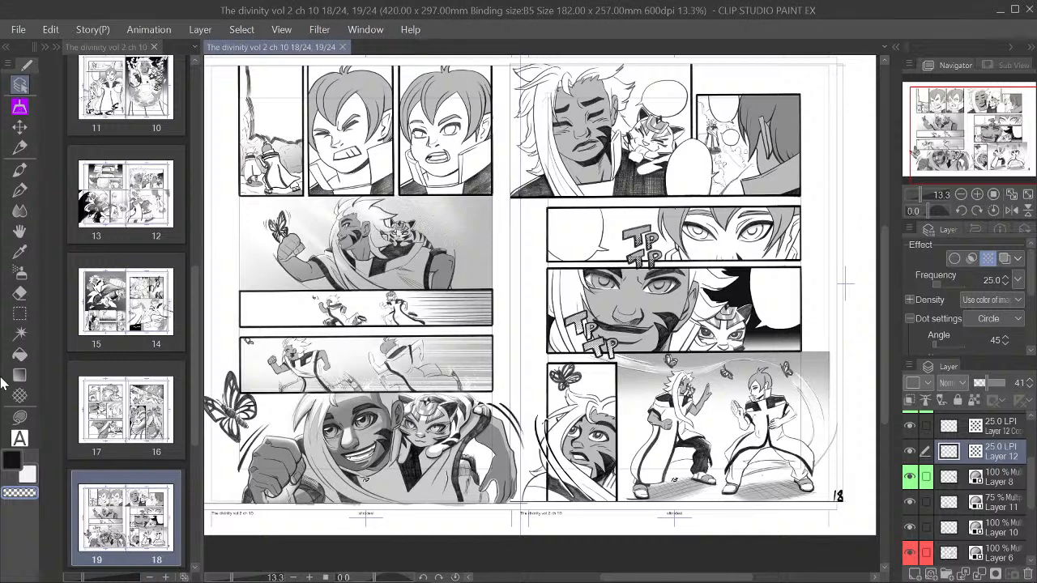
Step: Pick the shading layer of the smiling character's clothing in page 19's bottom panel and check its content by toggling its visibility
scroll(933, 168, "up", 3)
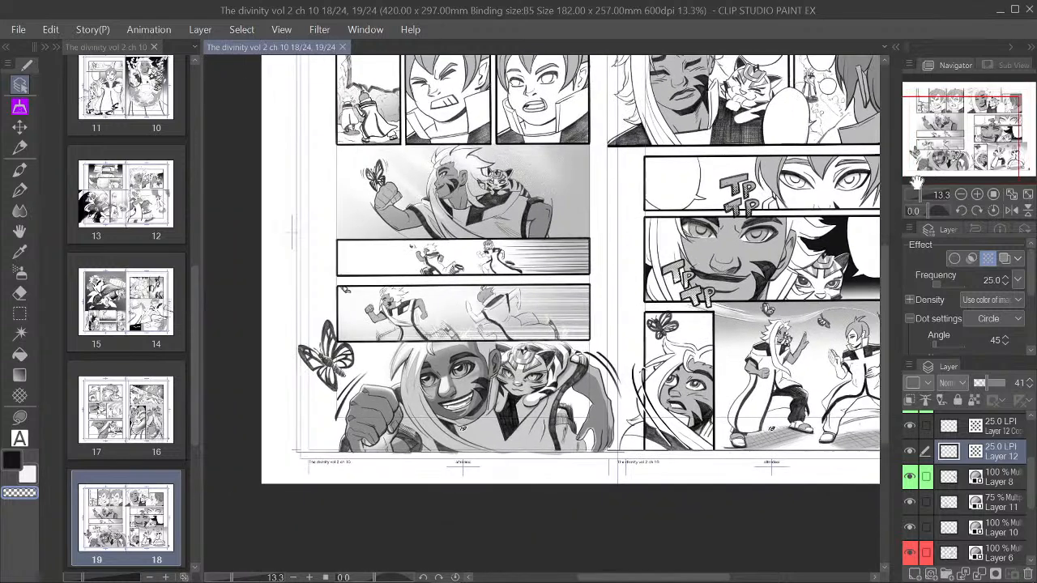
scroll(412, 407, "up", 1)
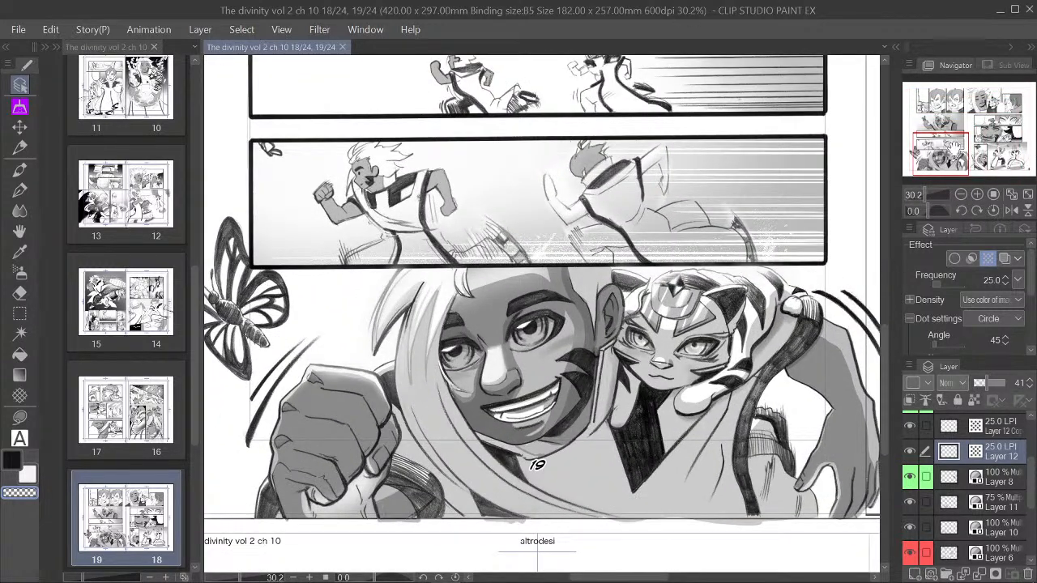
left_click_drag(911, 154, 916, 154)
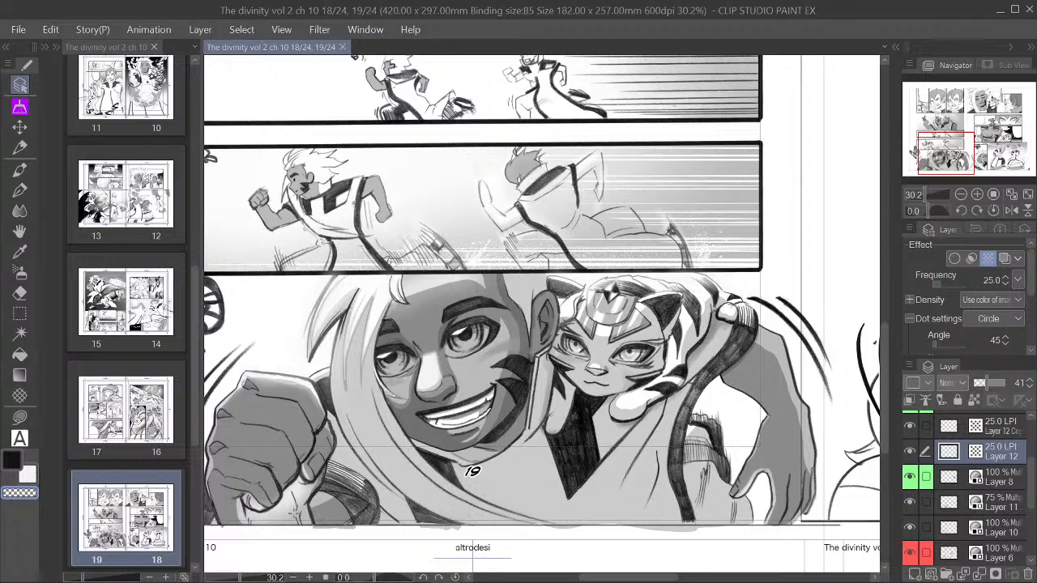
scroll(391, 521, "up", 2)
scroll(391, 521, "up", 1)
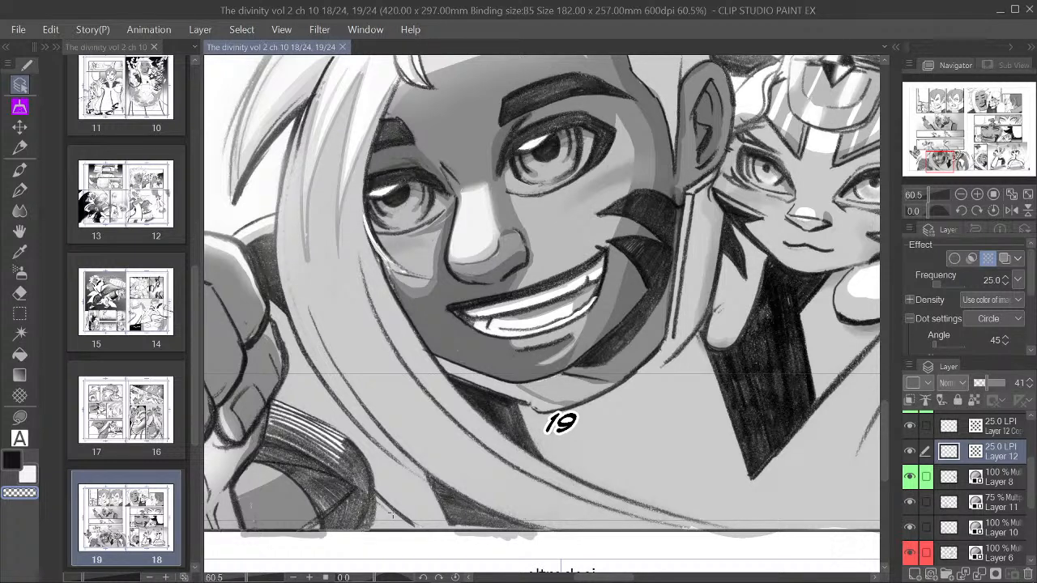
left_click(20, 417)
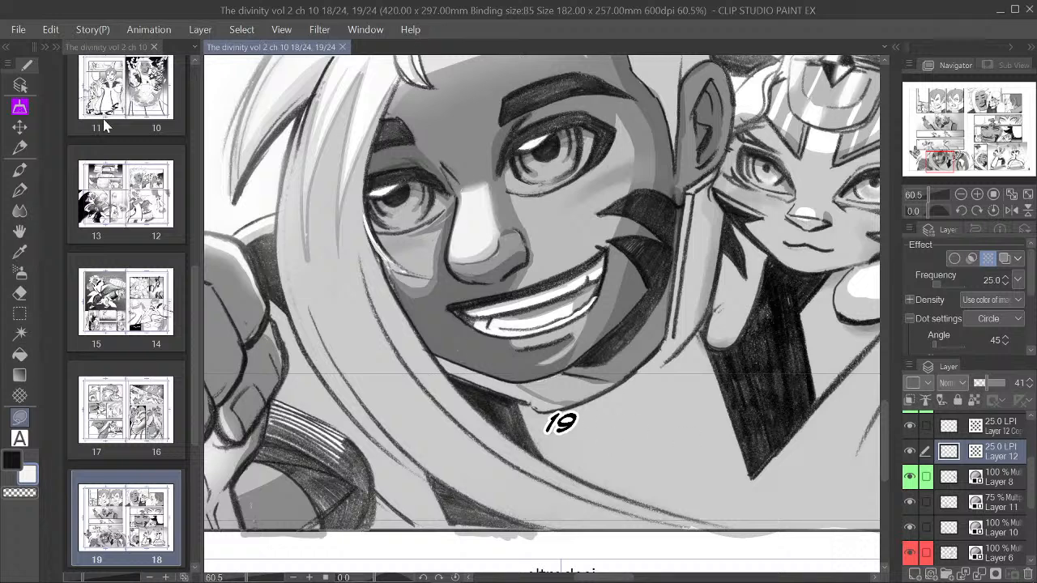
left_click(21, 93)
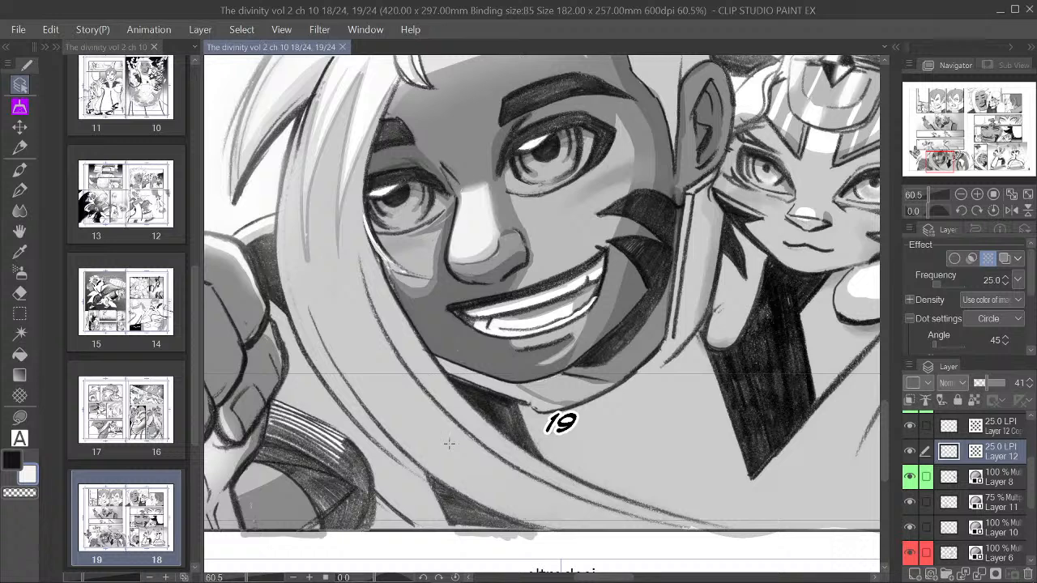
left_click(417, 503)
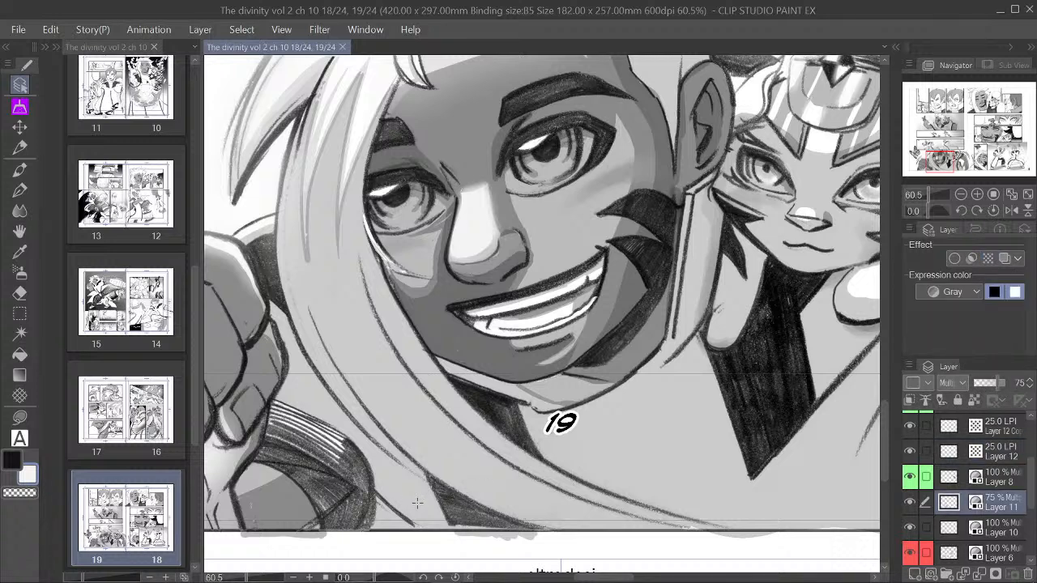
left_click(910, 503)
left_click(911, 503)
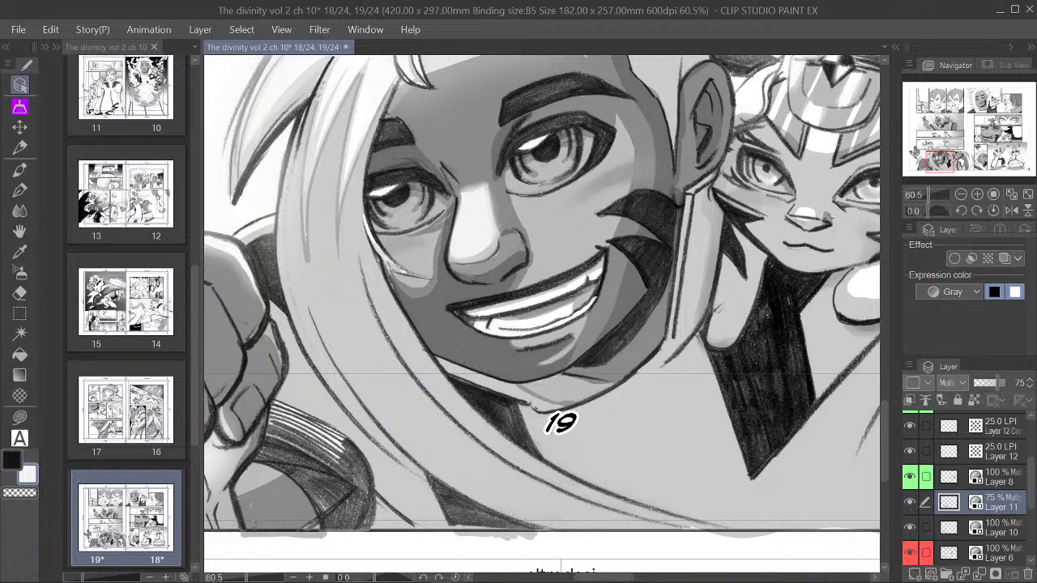
Step: Compare the contents of Layers 11, 8 and 10 by hiding and showing each, and make Layer 10 active
left_click(911, 500)
left_click(910, 497)
left_click(910, 500)
left_click(910, 500)
left_click(976, 480)
left_click(910, 476)
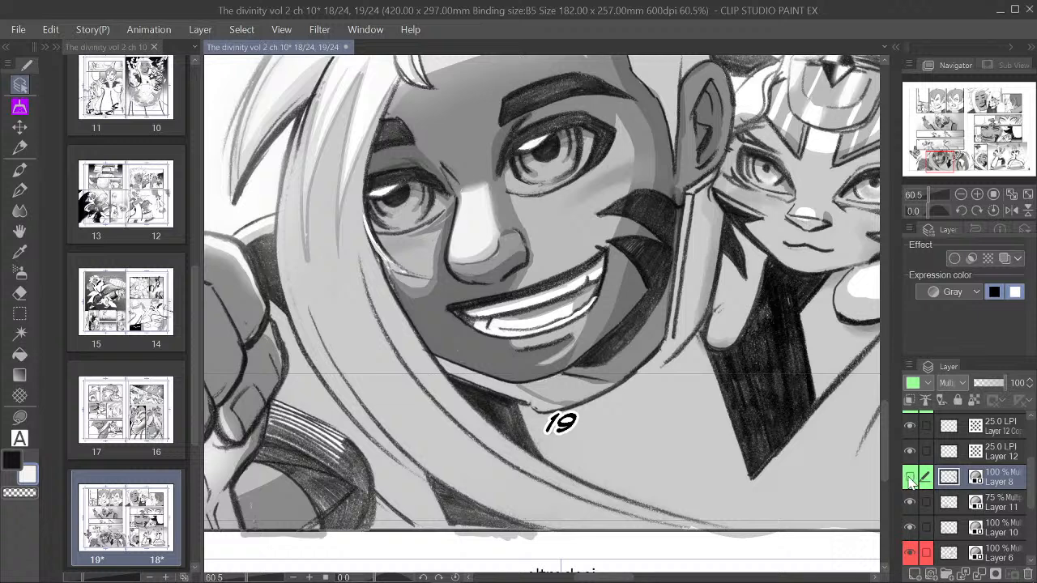
left_click(910, 476)
left_click(909, 528)
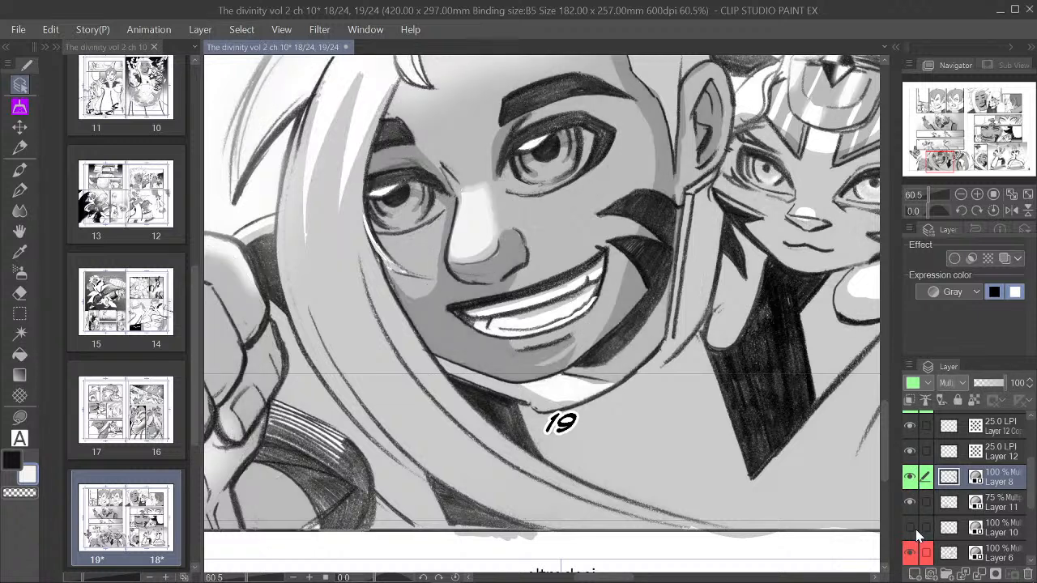
left_click(910, 527)
left_click(989, 531)
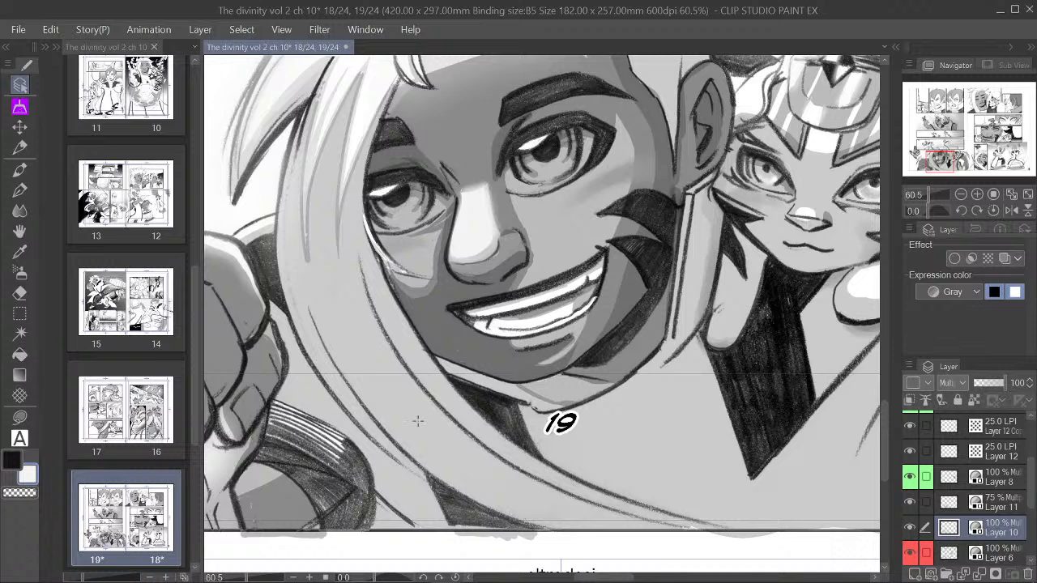
Step: Review the lower panels of page 19 with Layer 10 active and save the spread
left_click(19, 190)
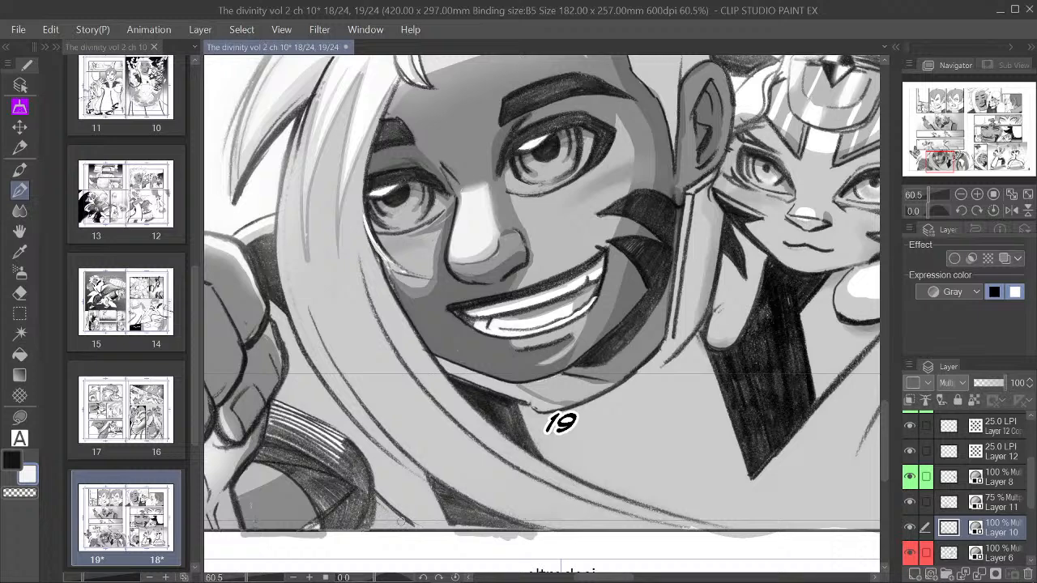
left_click(961, 195)
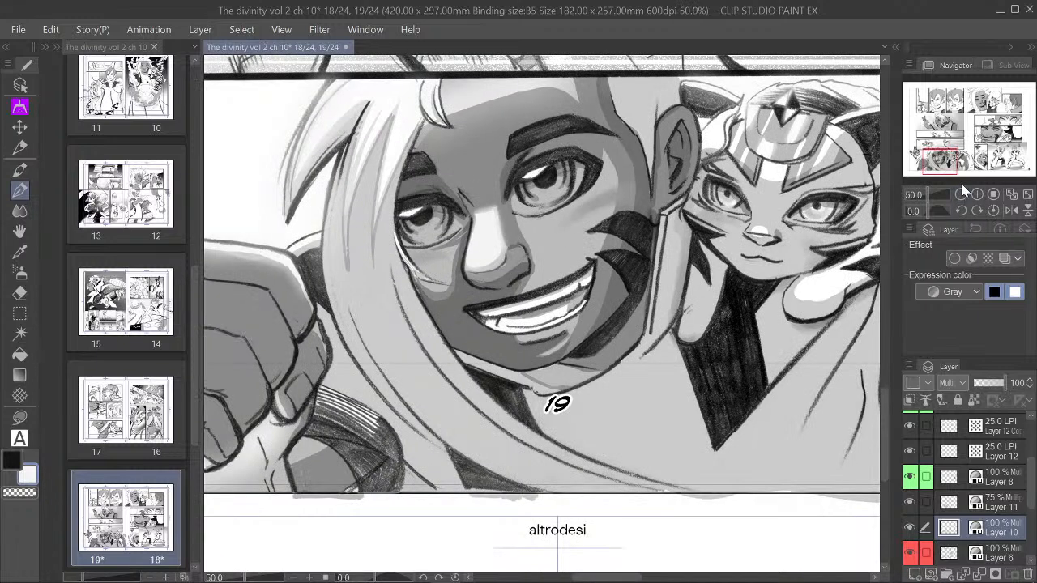
left_click(960, 196)
left_click_drag(932, 142, 935, 140)
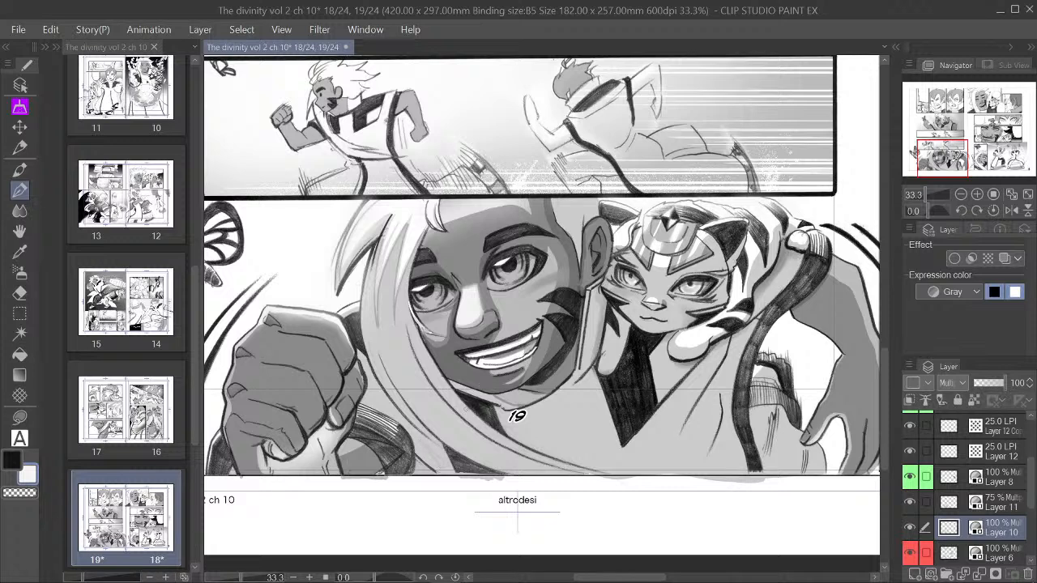
left_click(19, 416)
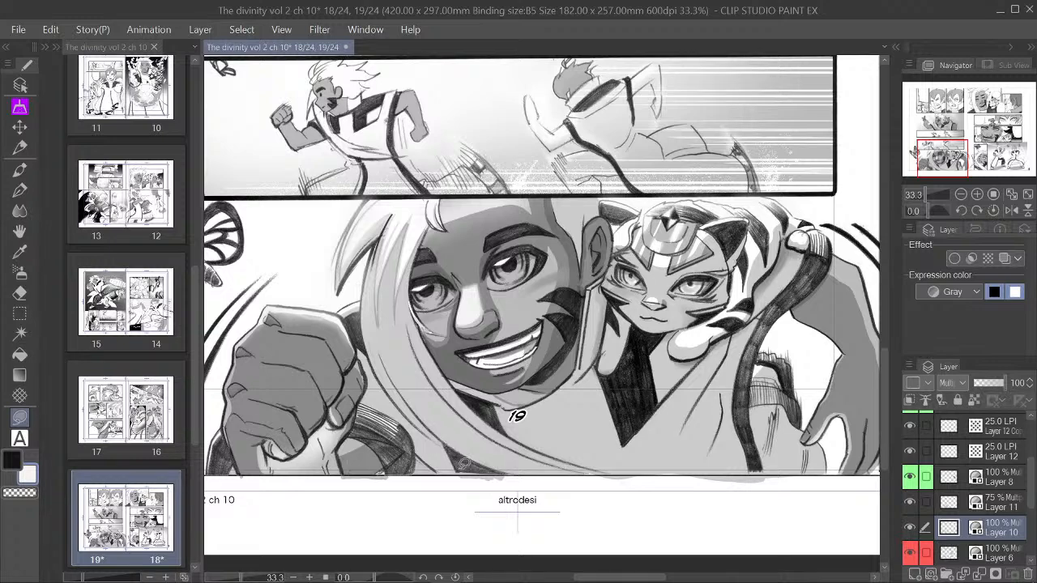
left_click(961, 194)
left_click_drag(964, 155, 967, 145)
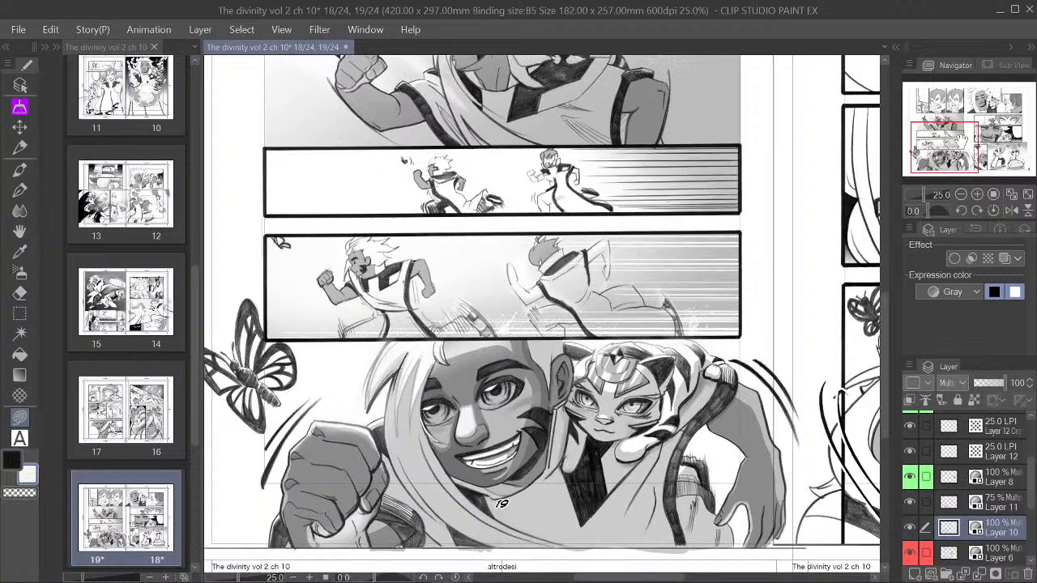
key("alt")
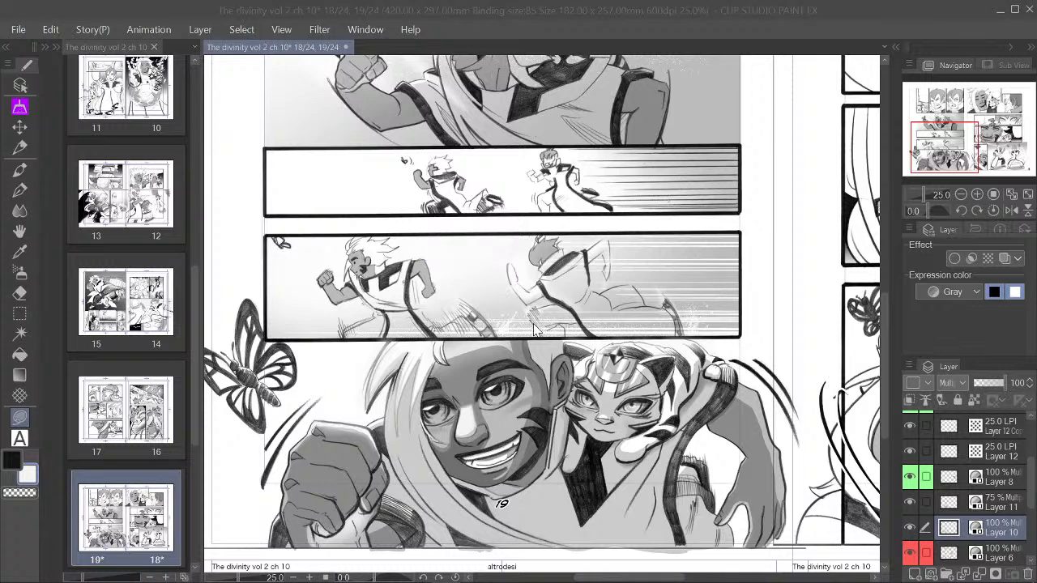
Step: Make Layer 9 active for work on page 19's large butterfly and set the secondary drawing colour to white
left_click_drag(978, 157, 964, 161)
scroll(452, 312, "up", 1)
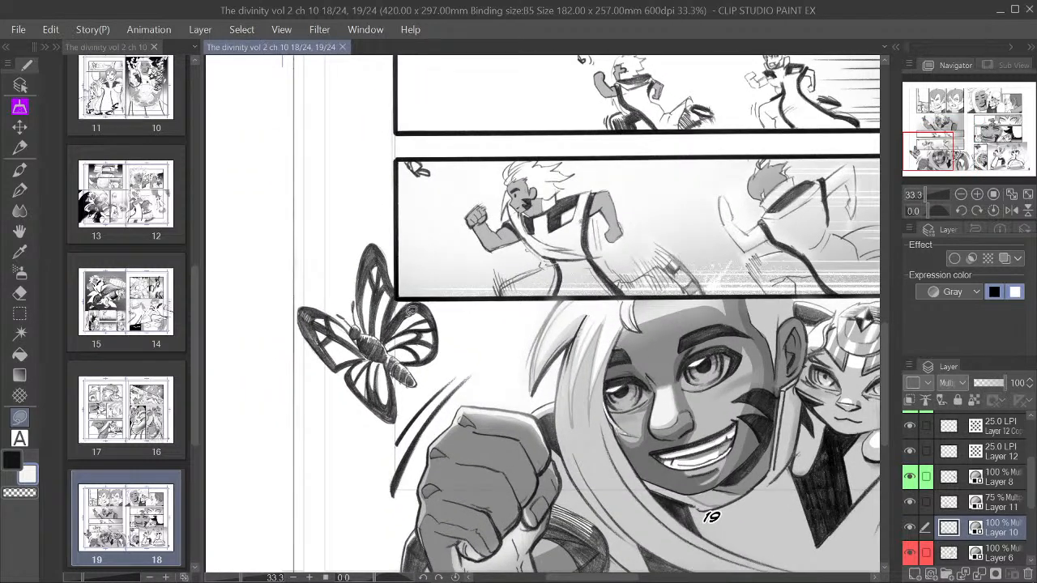
scroll(989, 443, "up", 4)
left_click(1003, 426)
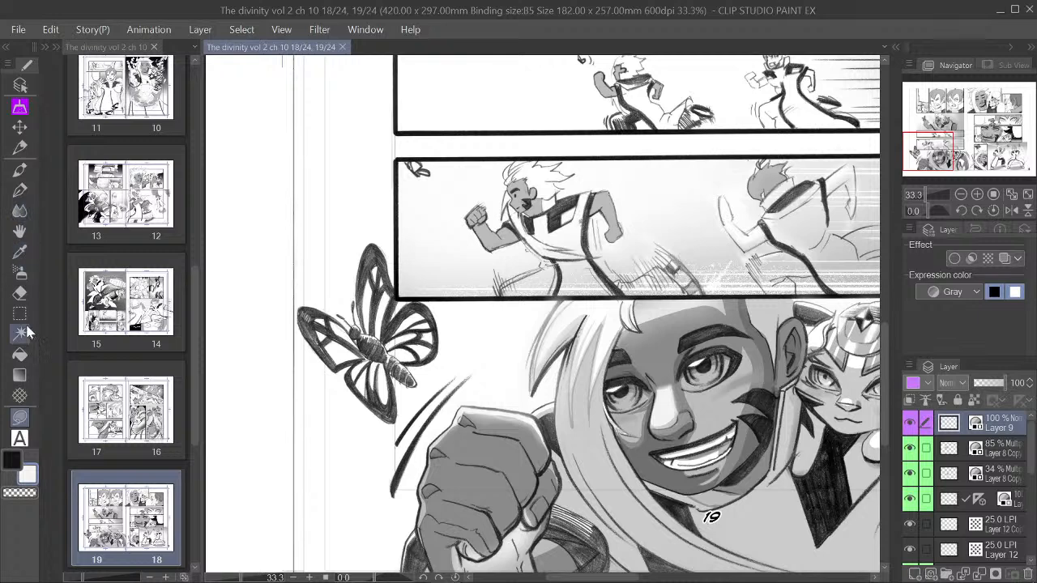
double_click(29, 478)
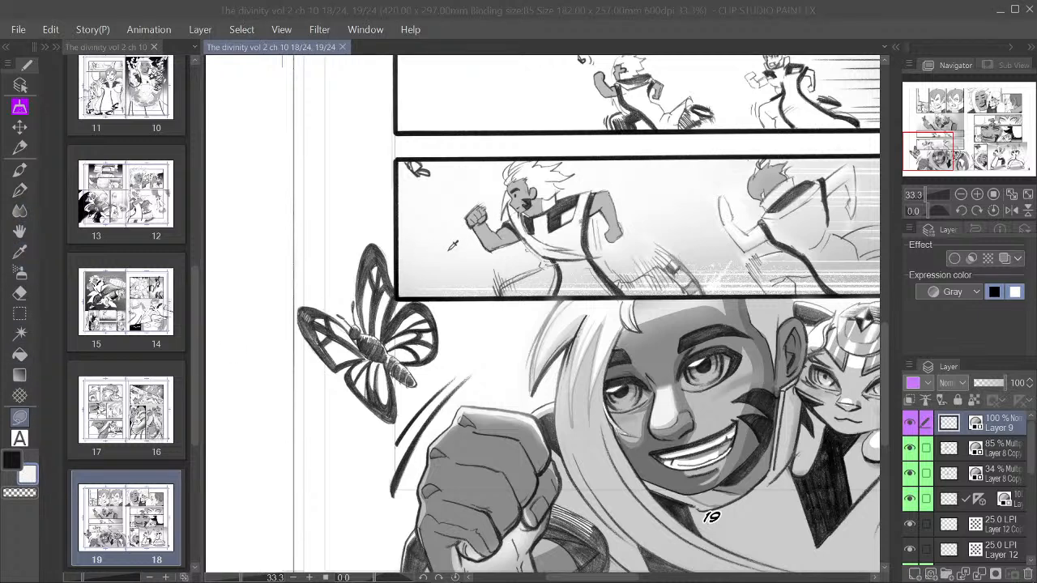
left_click(710, 189)
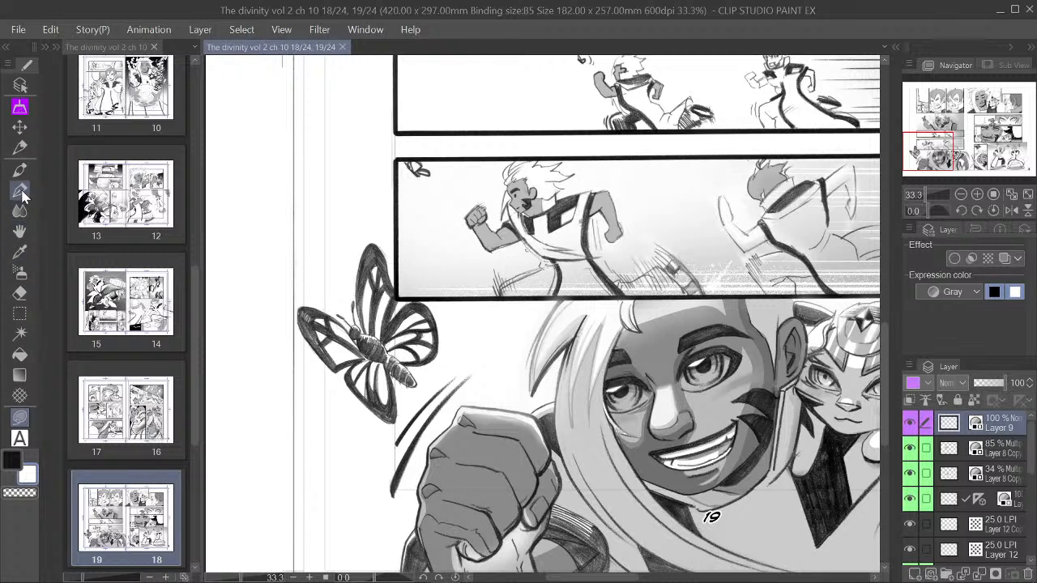
Step: Airbrush white softly over the wings of the large butterfly beside page 19's bottom panel, and undo the last stroke
left_click(21, 275)
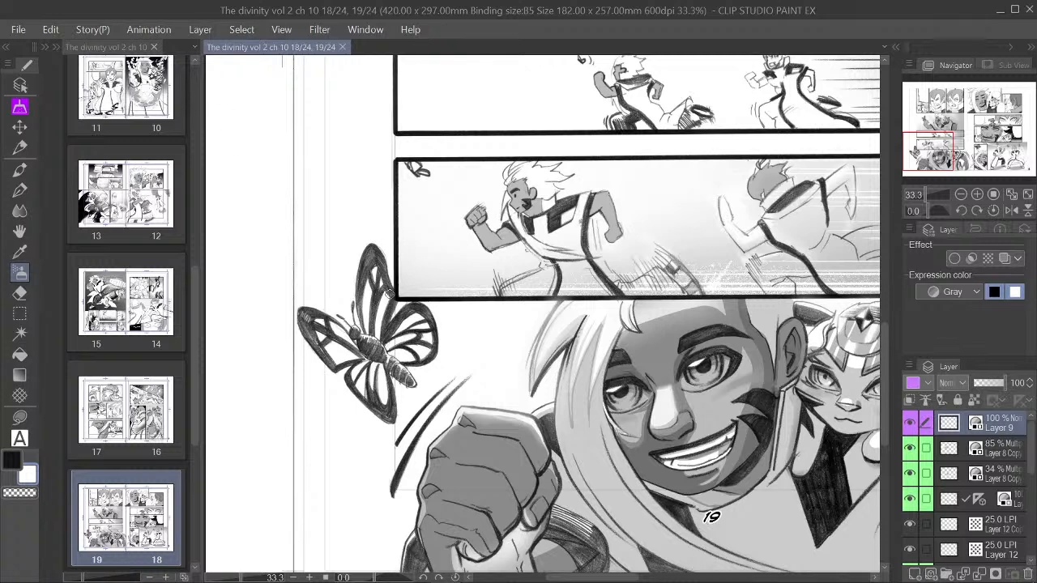
mouse_move(366, 259)
left_mouse_down()
mouse_move(355, 282)
mouse_move(371, 239)
mouse_move(352, 294)
left_mouse_up()
left_click_drag(372, 246, 355, 307)
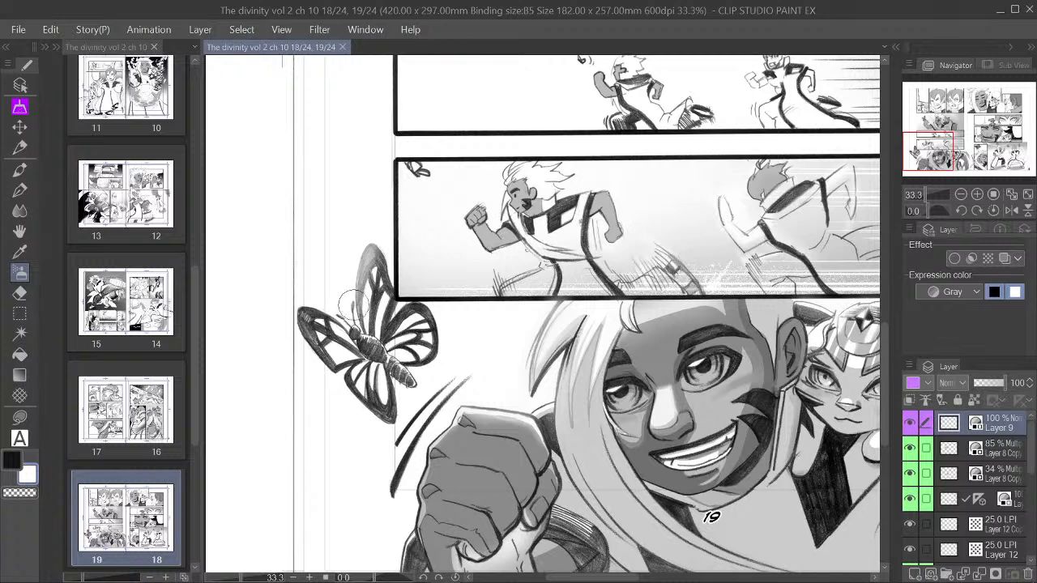
left_click_drag(292, 316, 325, 310)
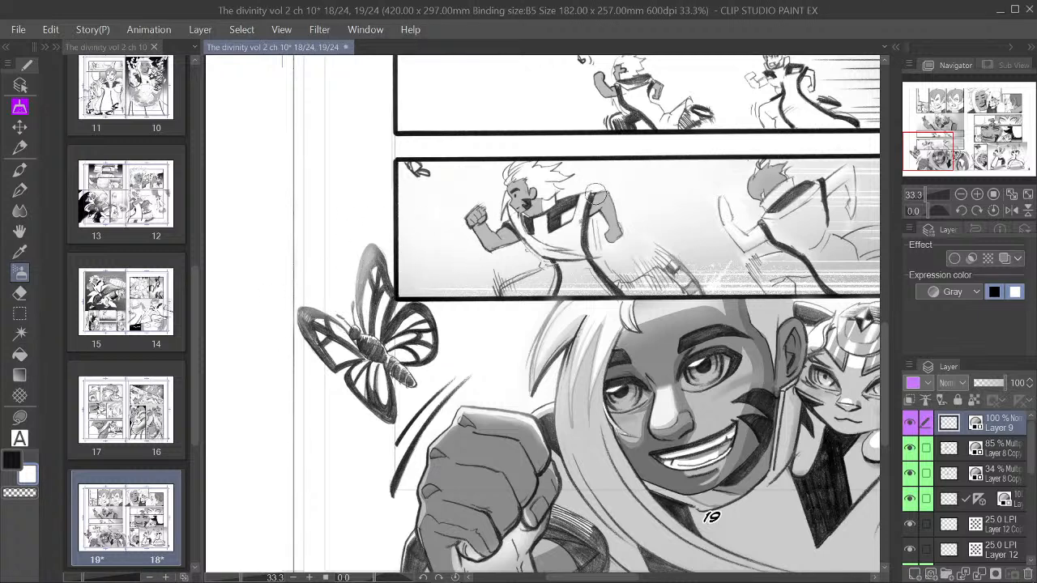
key("ctrl+z")
Step: Check the airbrushed butterfly against the surrounding panels and switch to transparent colour for touching up its wings
scroll(525, 154, "down", 2)
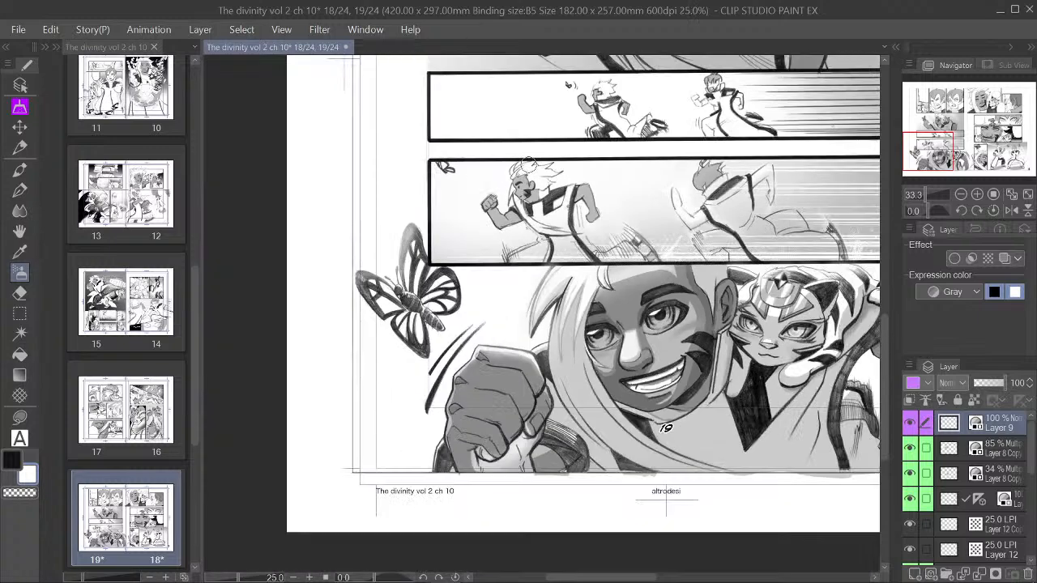
scroll(483, 152, "up", 2)
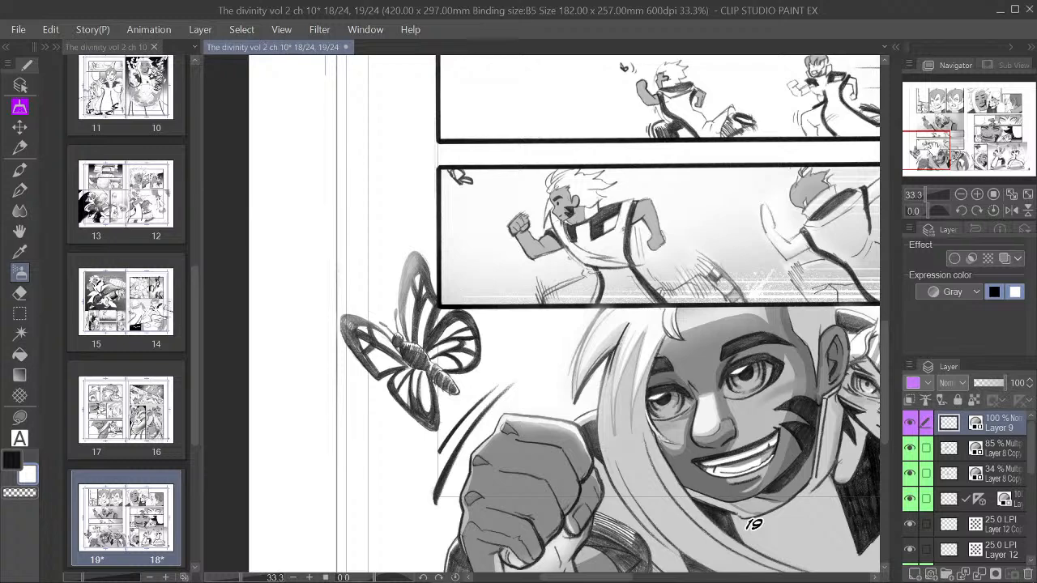
scroll(932, 148, "down", 3)
scroll(671, 214, "down", 1)
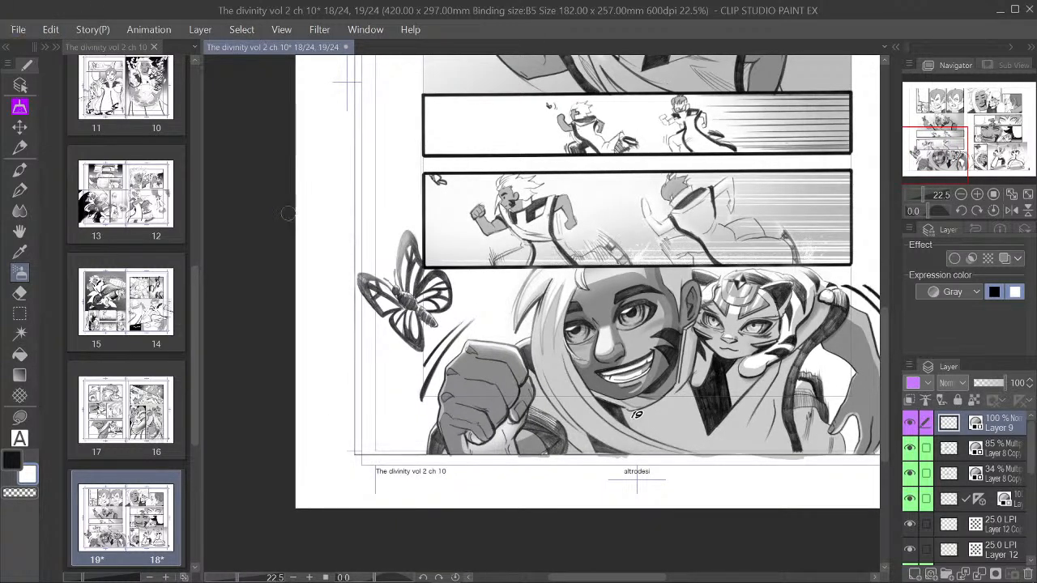
scroll(373, 260, "up", 1)
left_click(28, 496)
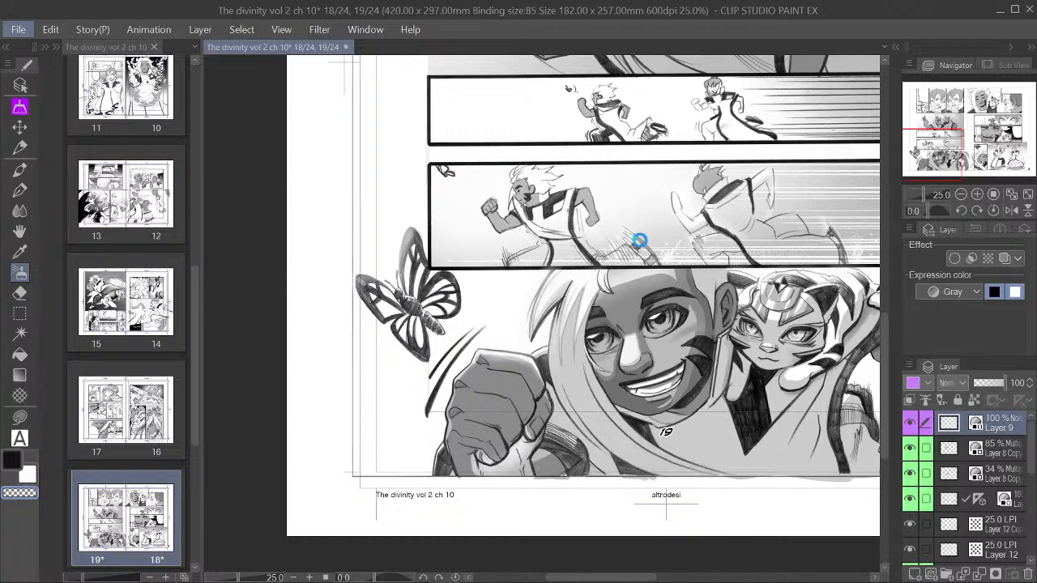
Step: Save the spread of pages 18 and 19, look over both pages, and close it
key("ctrl+s")
scroll(693, 243, "down", 4)
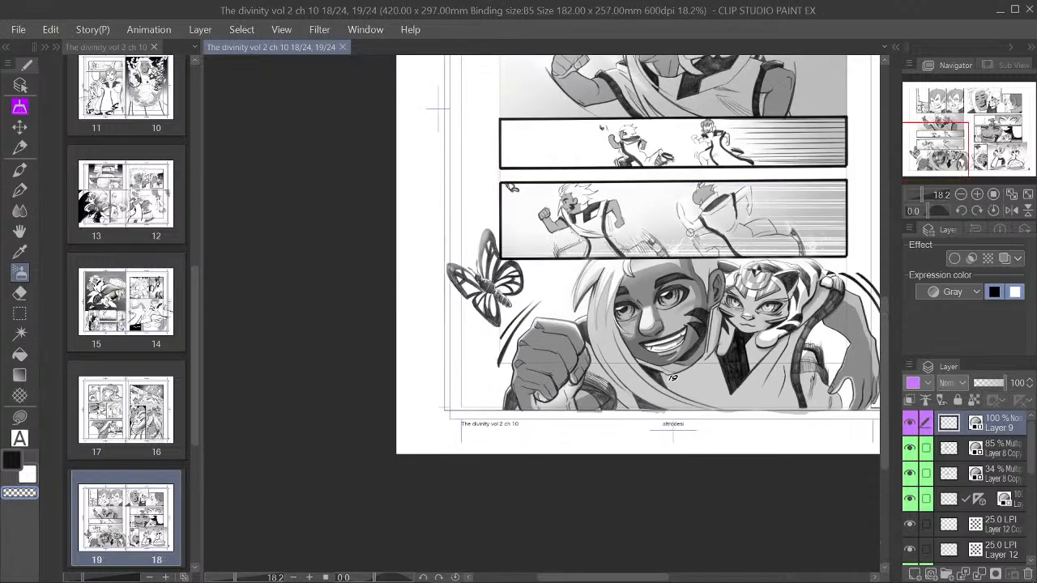
left_click_drag(927, 148, 973, 120)
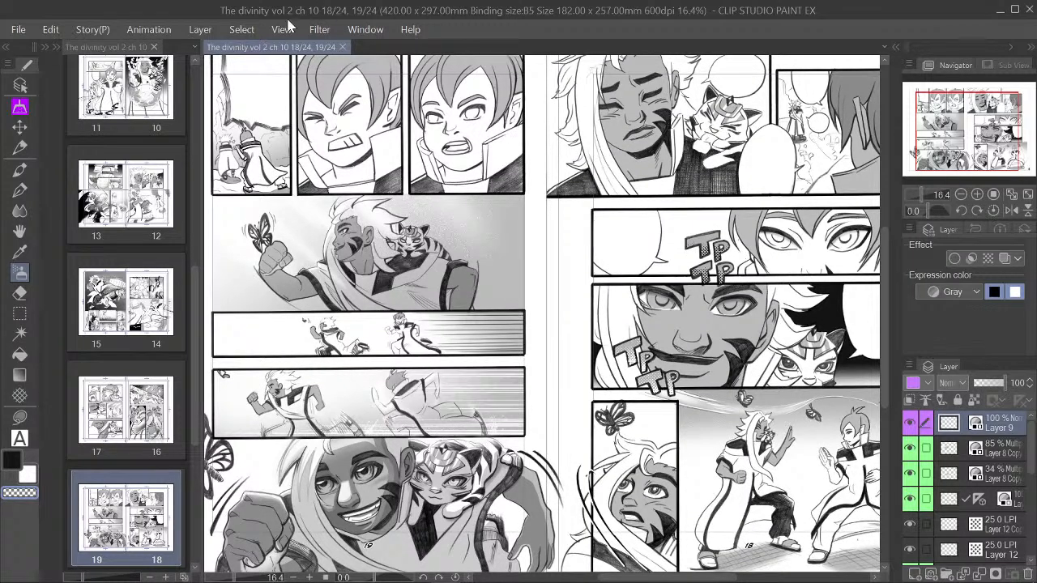
left_click(343, 47)
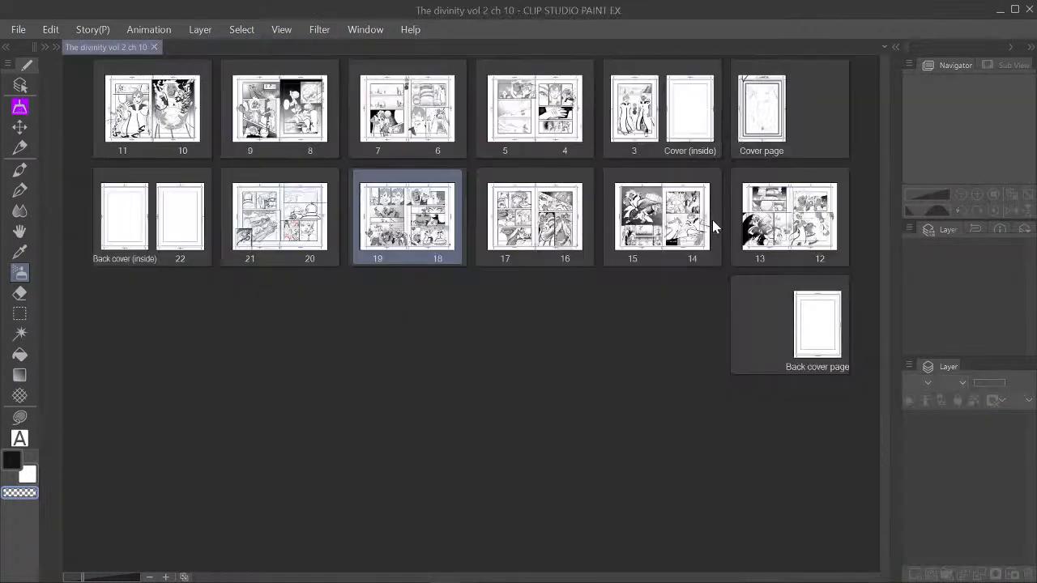
Step: Open the spread of pages 20 and 21 and create a new layer folder directly above Layer 1
left_click(296, 233)
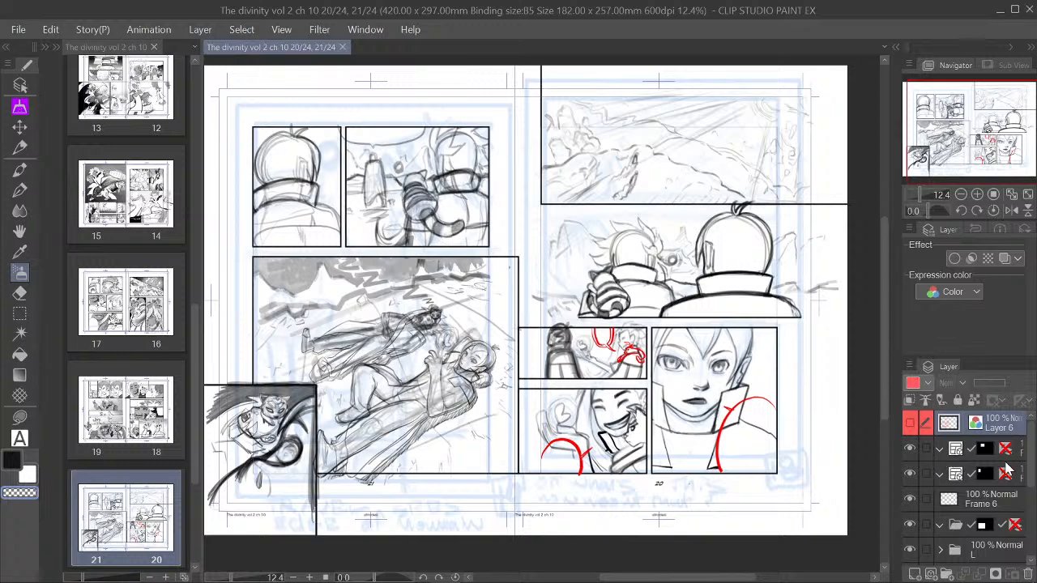
scroll(989, 491, "down", 10)
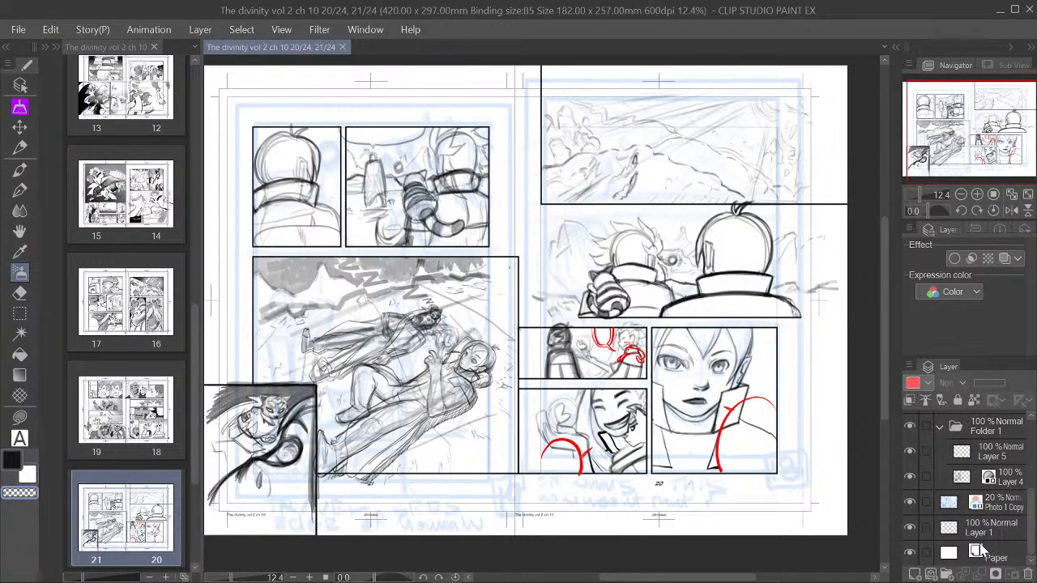
left_click(985, 535)
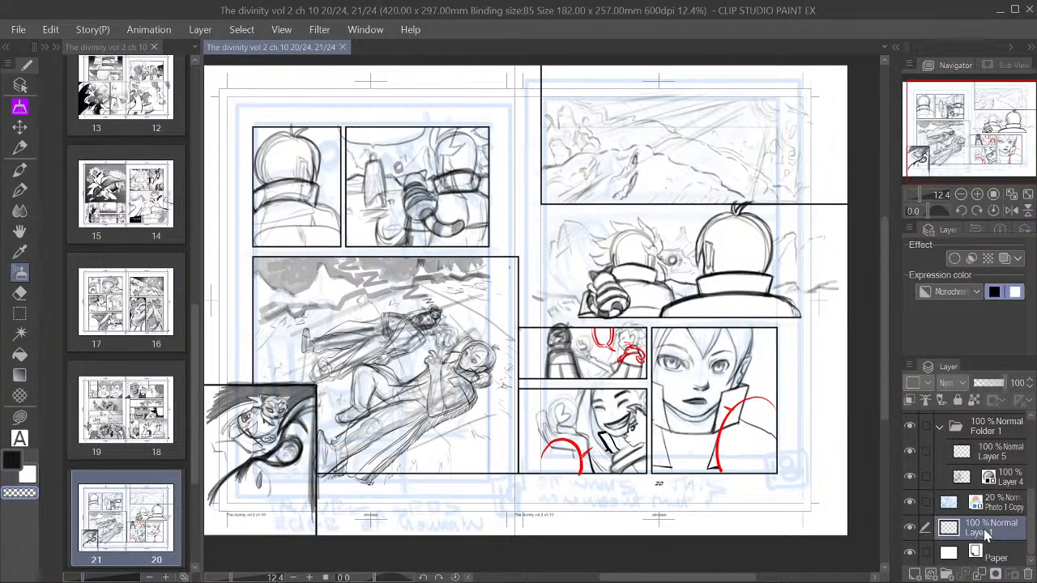
left_click(967, 571)
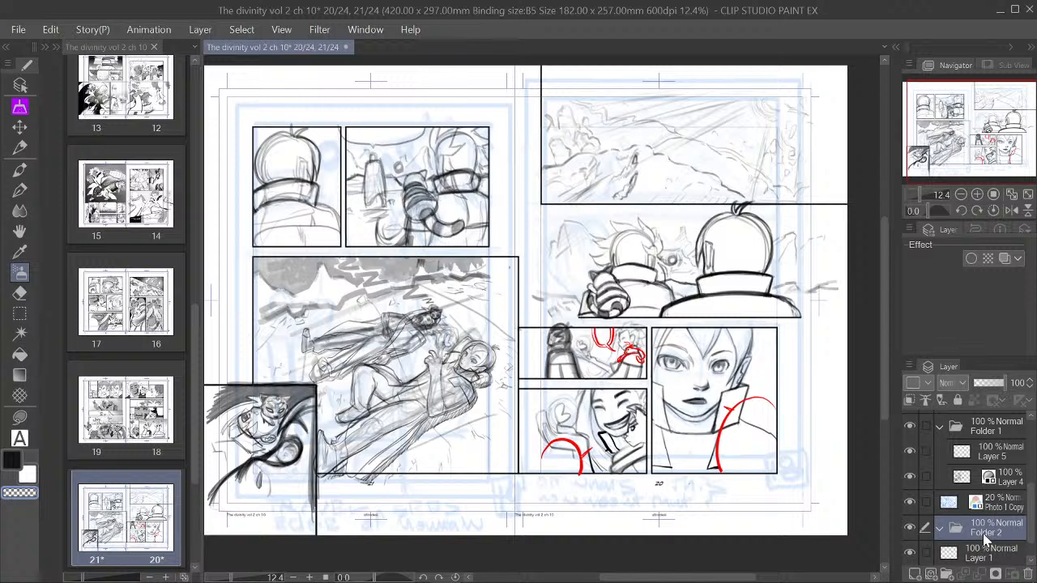
Step: Collapse Folder 1 and the frame folder above folder L to shorten the layer list
left_click(985, 502)
left_click_drag(925, 478, 920, 426)
left_click(981, 450)
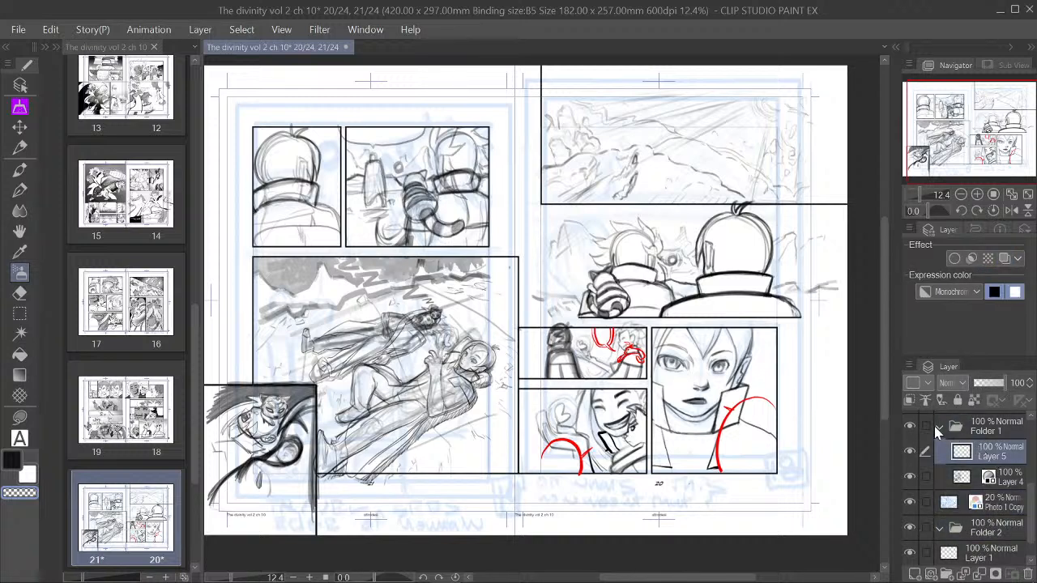
left_click(940, 428)
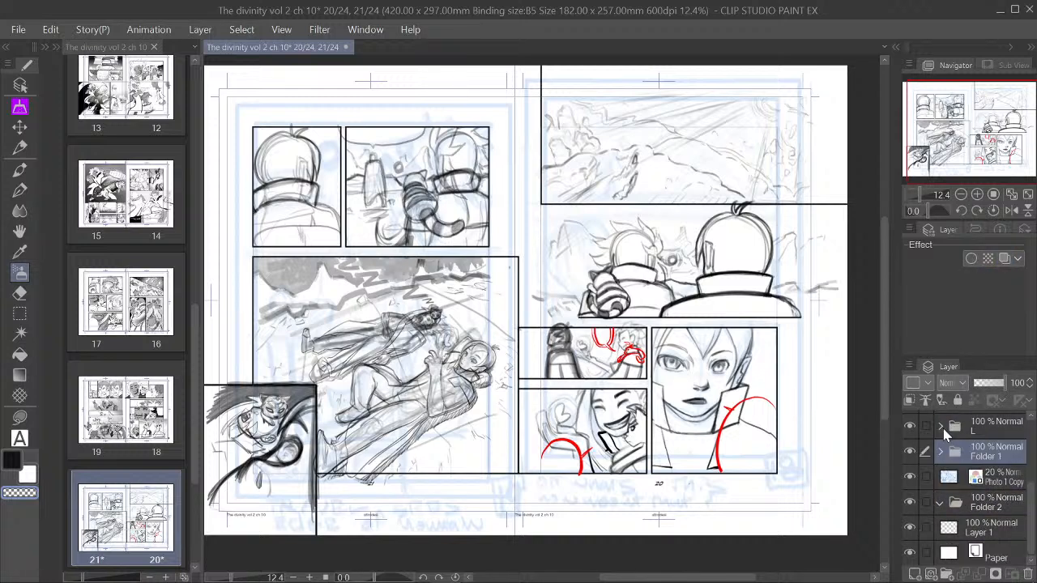
left_click(940, 503)
scroll(965, 486, "up", 3)
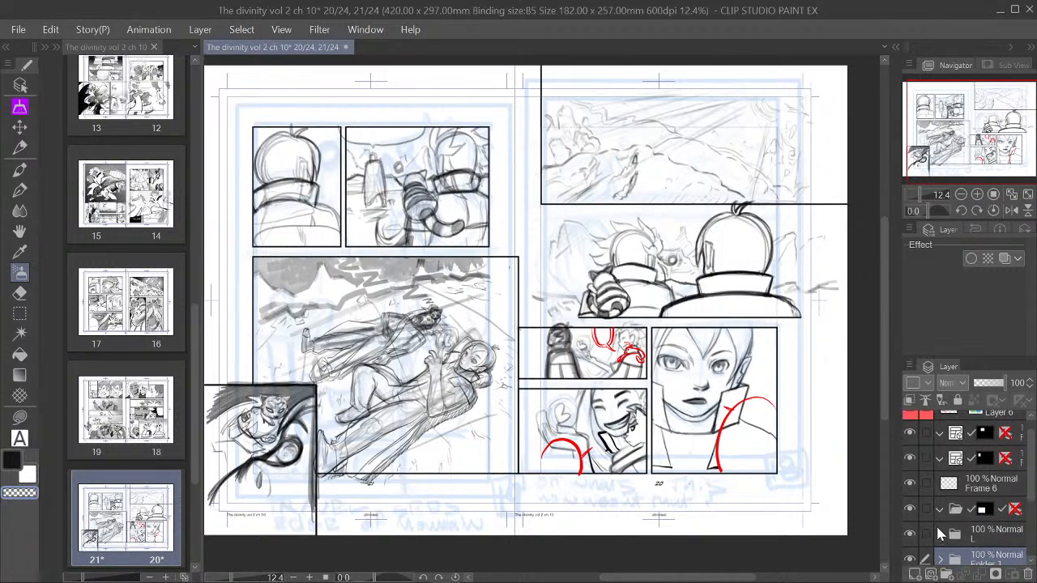
scroll(961, 487, "up", 1)
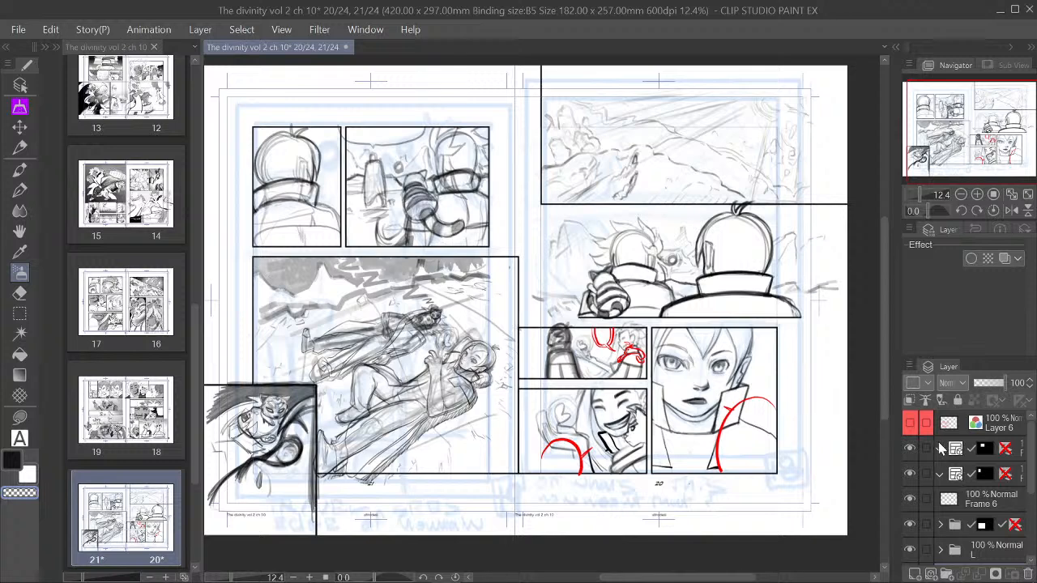
scroll(995, 496, "down", 3)
scroll(995, 494, "down", 2)
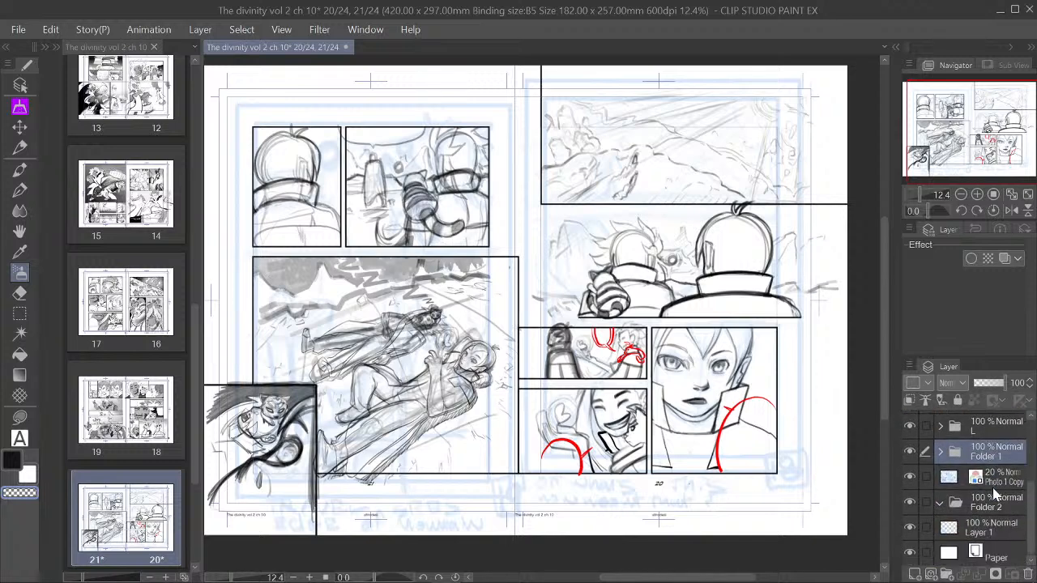
left_click(993, 503)
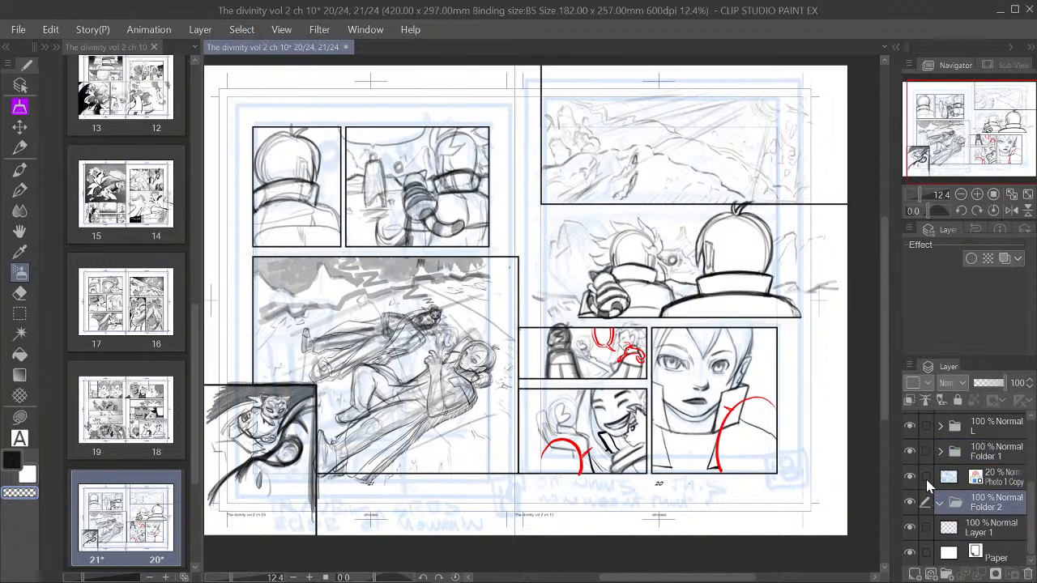
left_click_drag(927, 480, 931, 409)
scroll(968, 461, "up", 2)
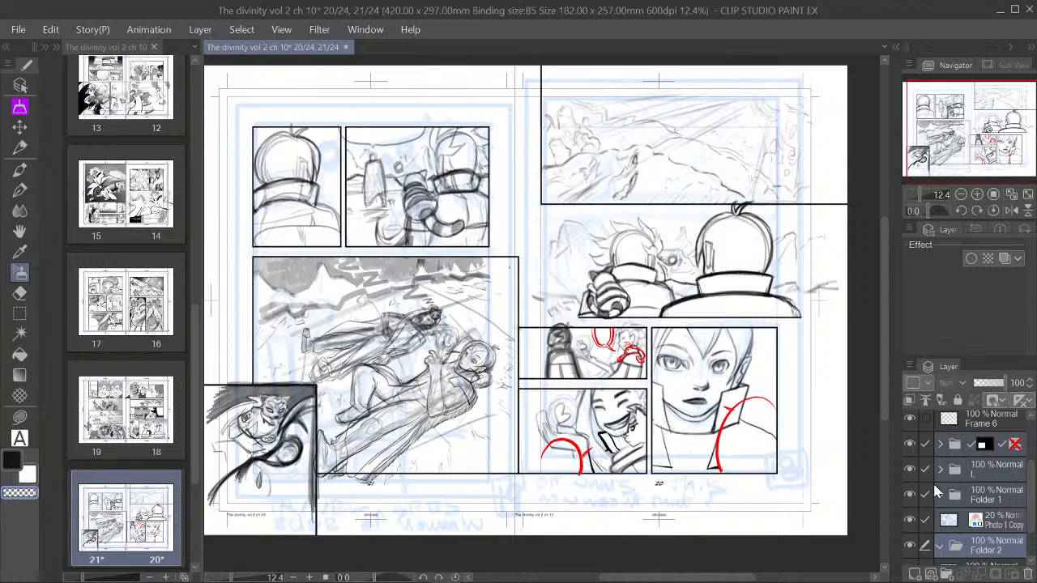
left_click_drag(934, 484, 929, 428)
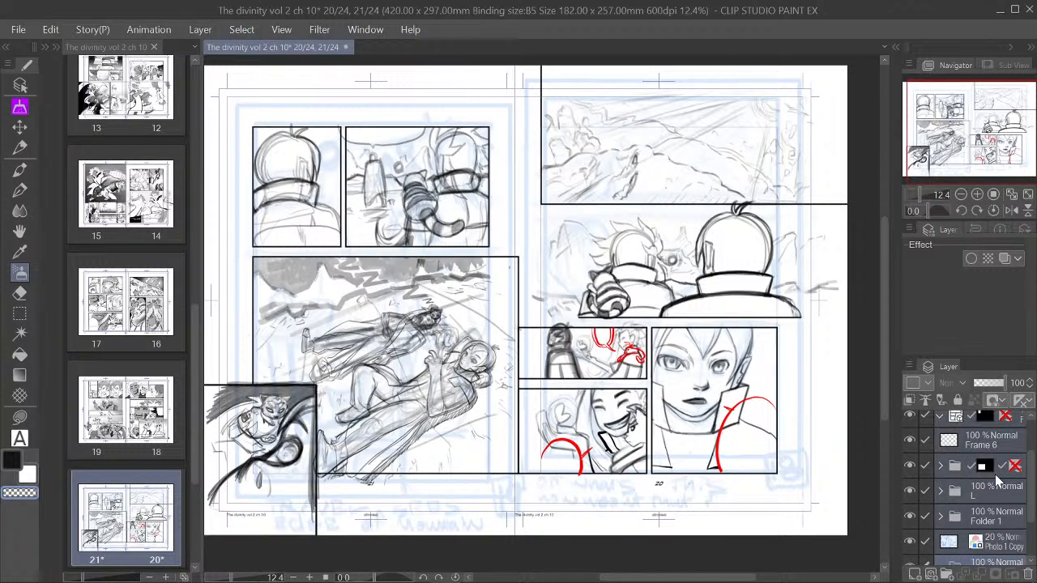
scroll(995, 476, "up", 2)
left_click(924, 450)
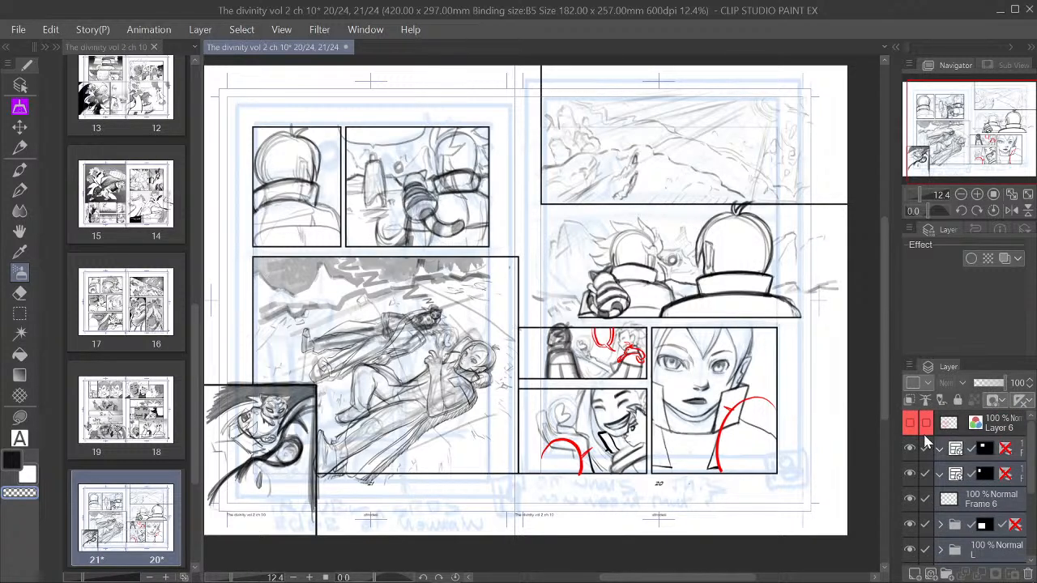
scroll(995, 465, "down", 5)
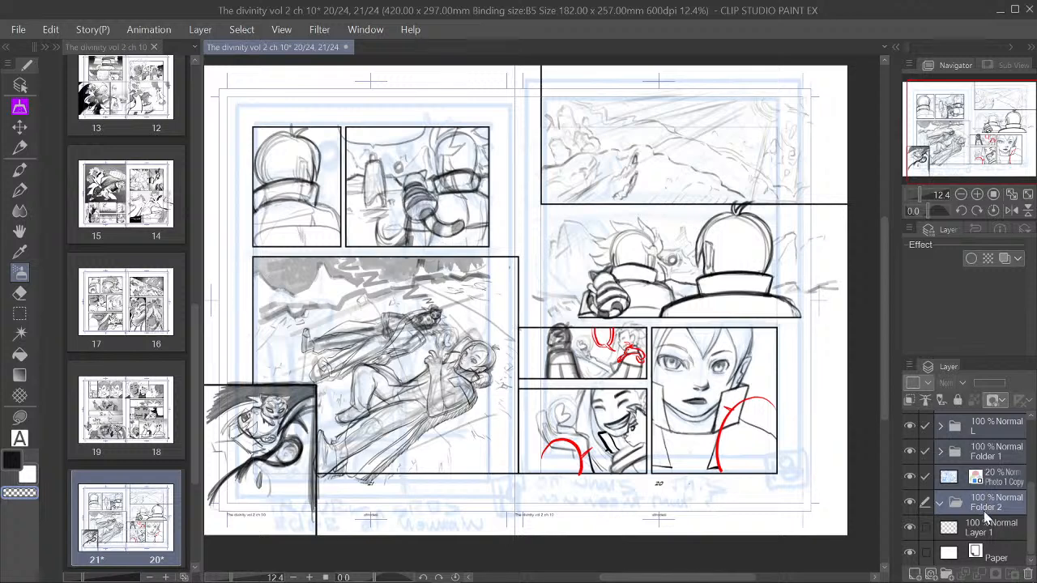
Step: Select all layers from Photo 1 Copy up to Layer 6 and move them into Folder 2
left_click(990, 479)
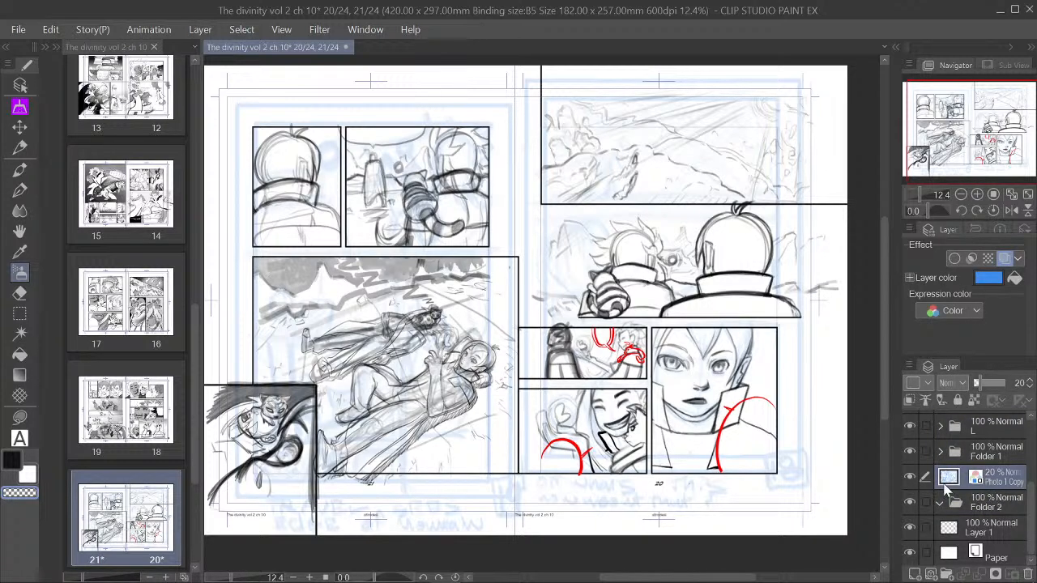
left_click_drag(926, 454, 927, 411)
scroll(963, 446, "up", 4)
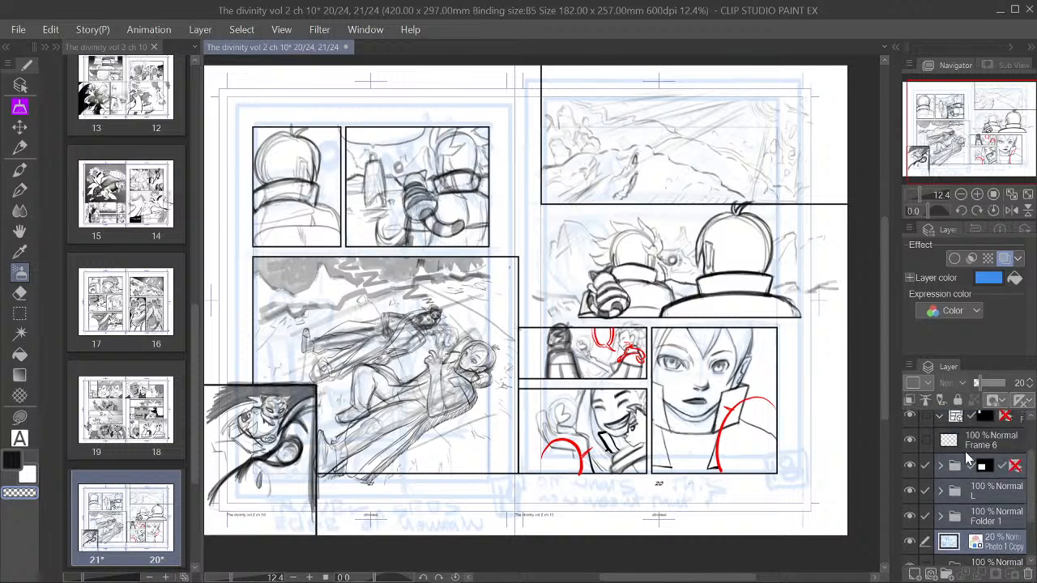
left_click_drag(933, 470, 922, 414)
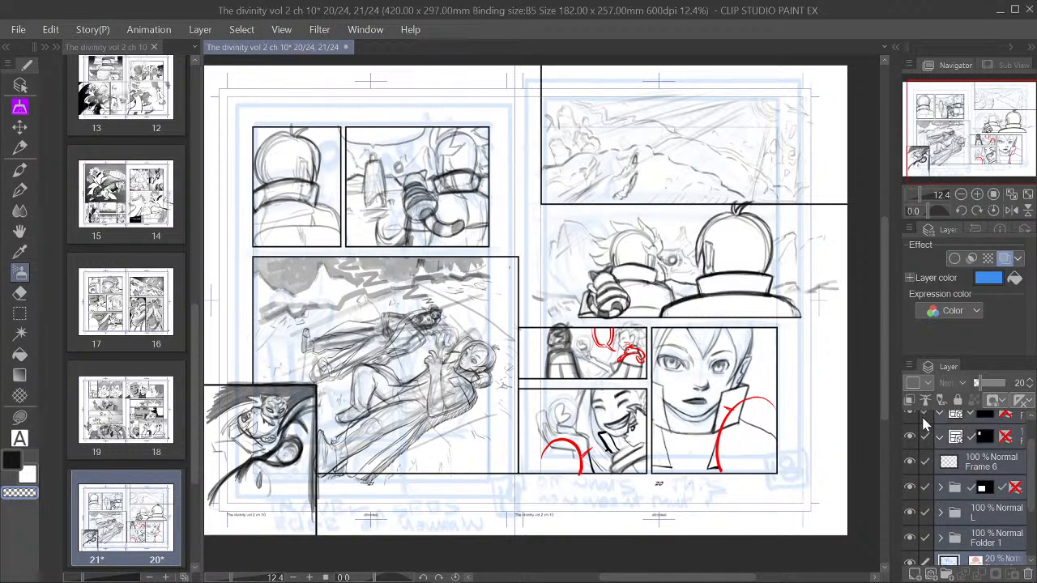
scroll(987, 502, "up", 1)
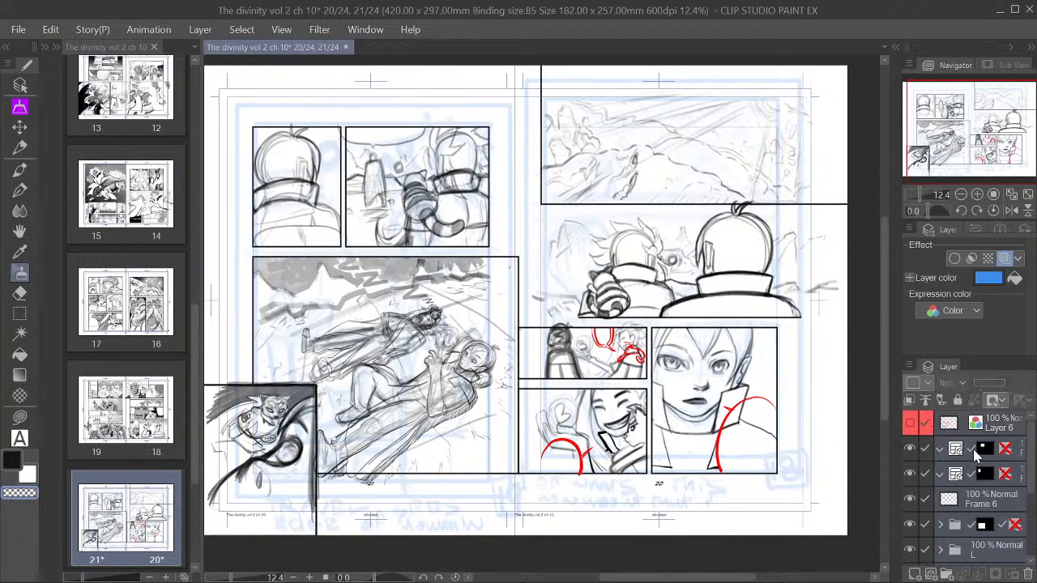
scroll(956, 462, "down", 3)
left_click_drag(997, 485, 972, 504)
scroll(960, 499, "up", 3)
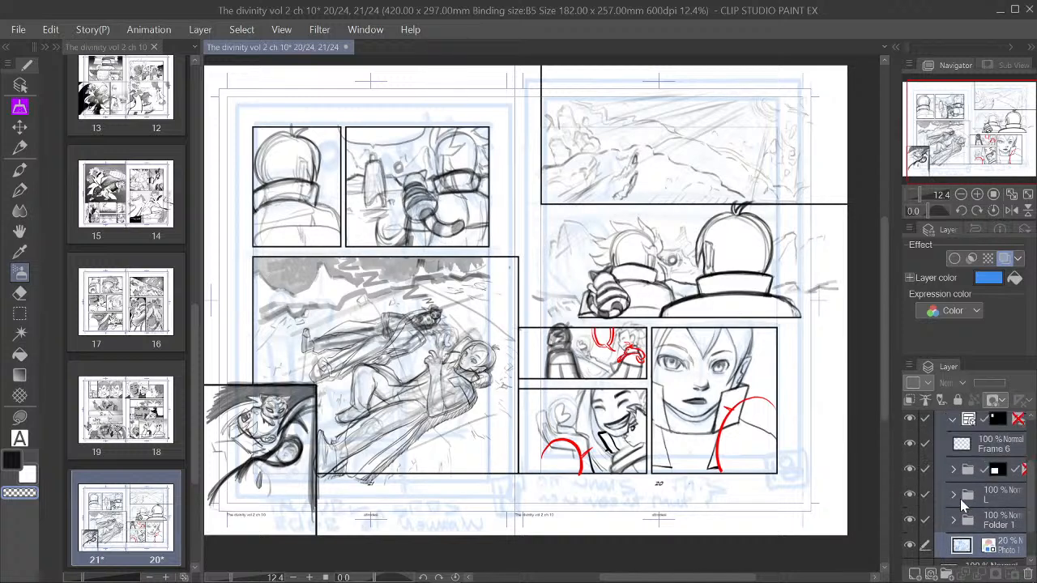
Step: Move Layer 1 into the collapsed Folder 2 as well and hide the folder
left_click(941, 425)
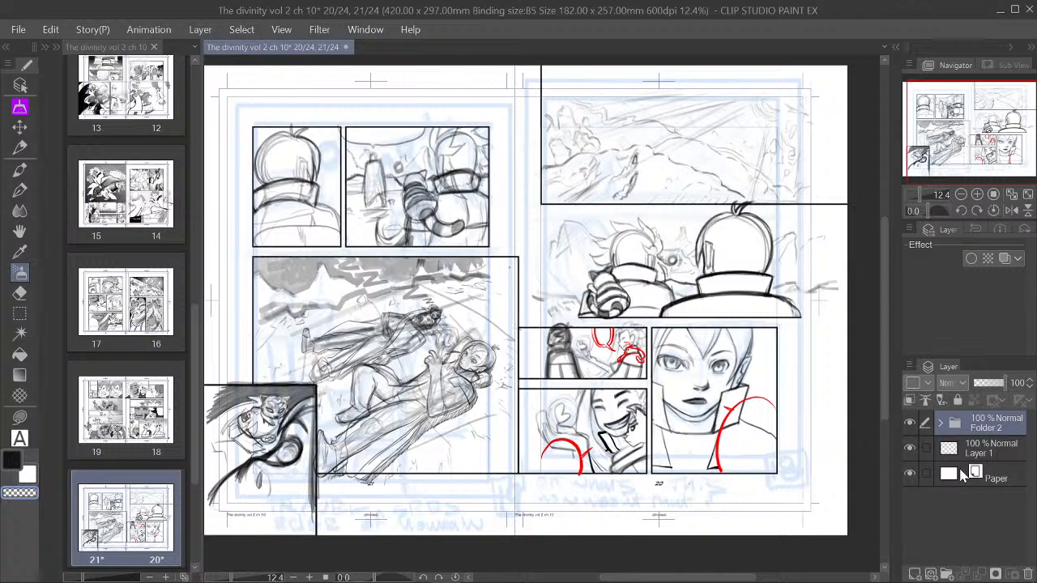
left_click(929, 448)
left_click_drag(929, 448, 1002, 429)
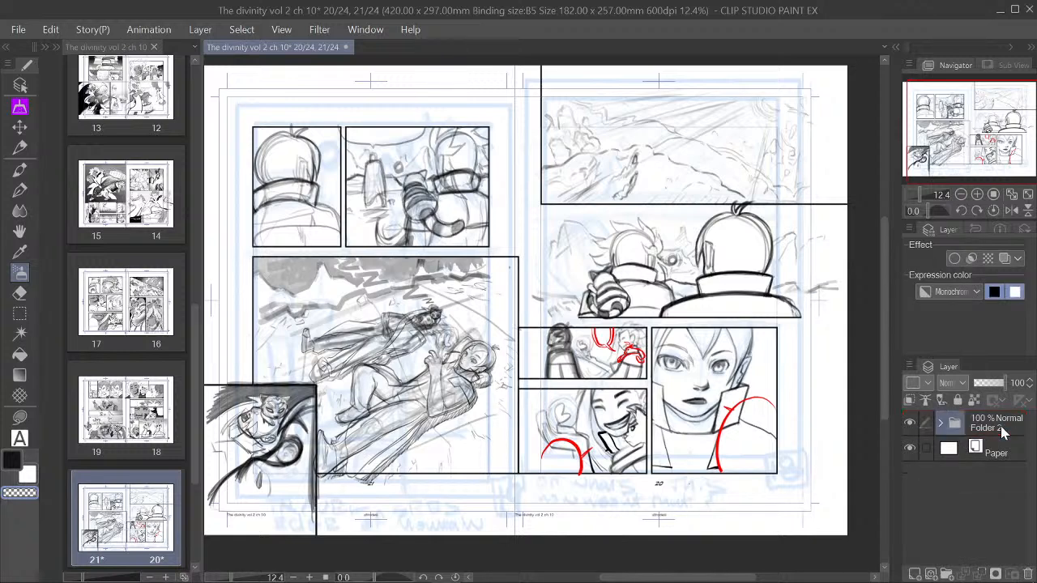
left_click(912, 423)
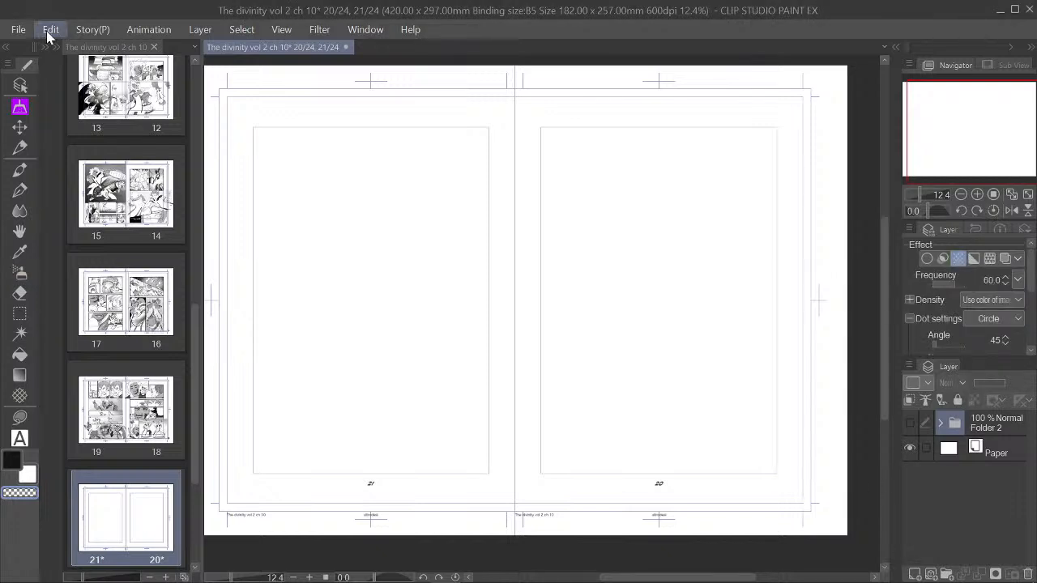
Step: Paste the inked page 20 image above the Paper layer and move it onto the page 20 half of the spread
left_click(979, 431)
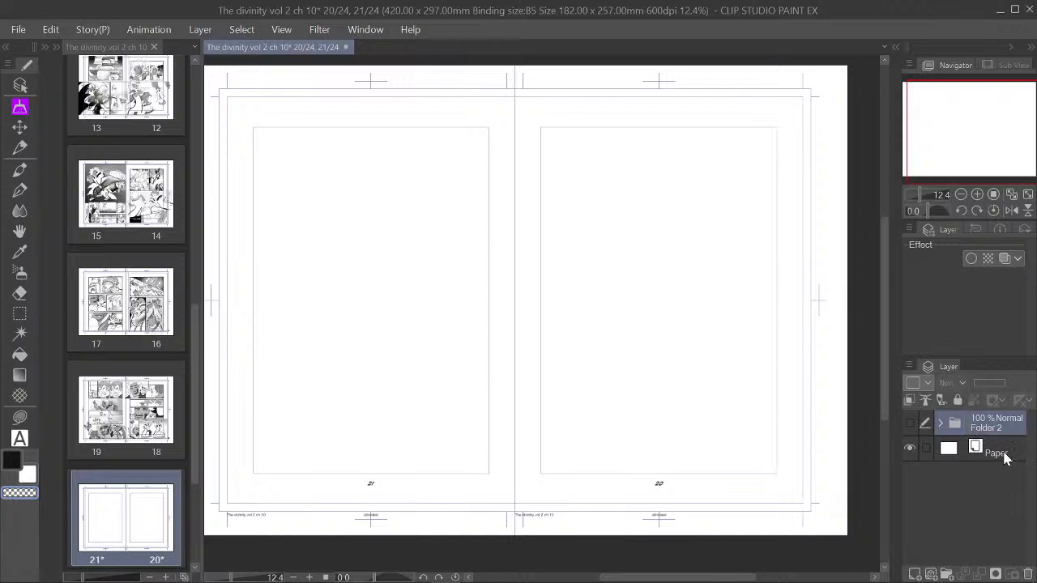
left_click(1003, 457)
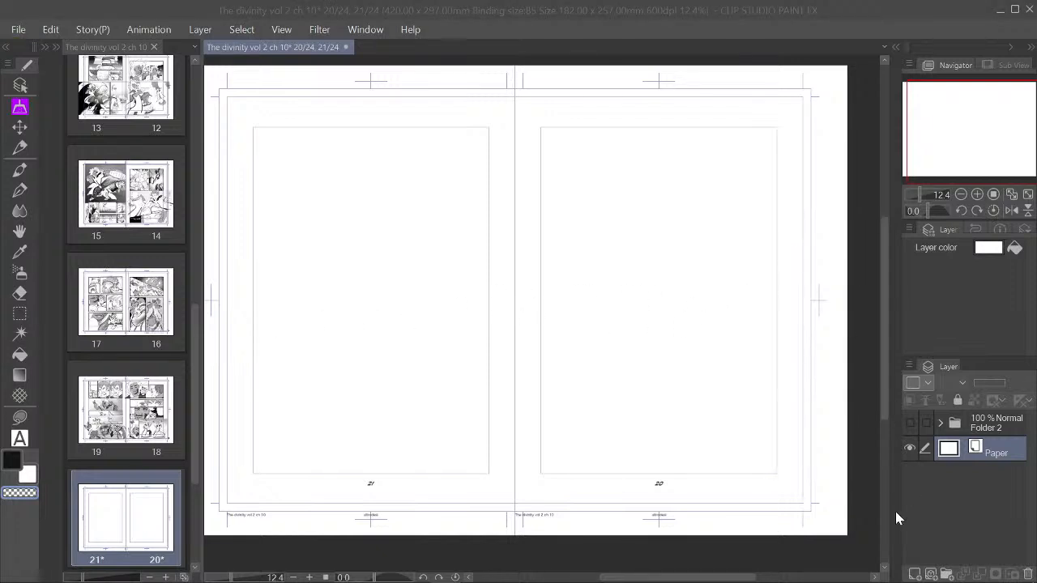
left_click(745, 475)
key("ctrl+v")
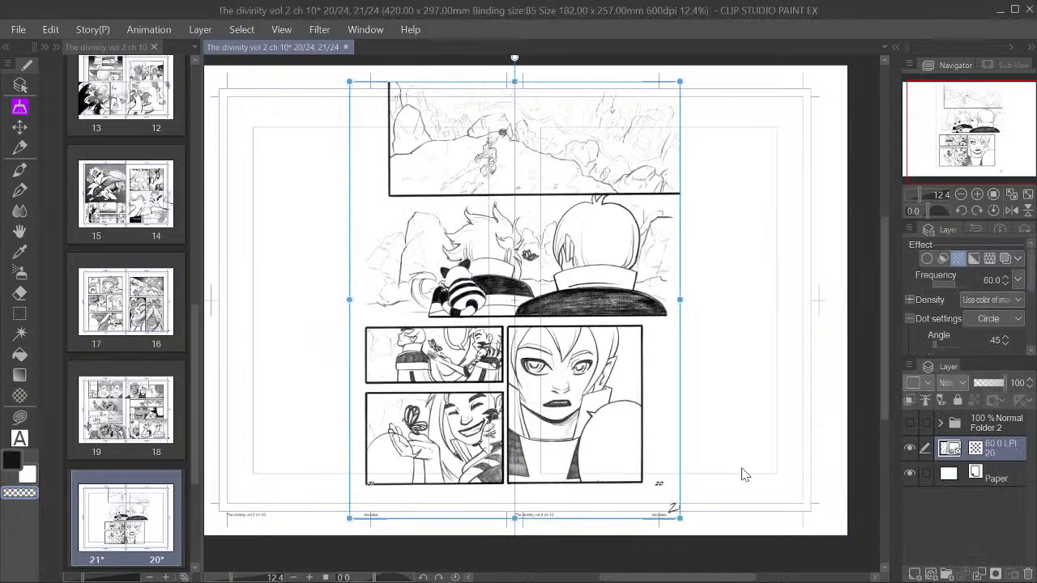
left_click_drag(780, 421, 868, 416)
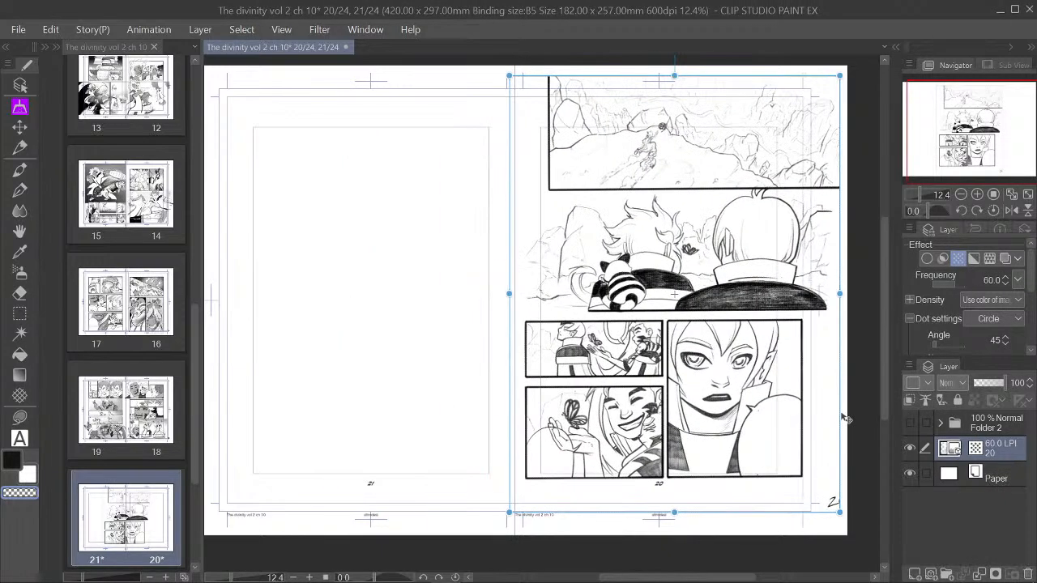
Step: Turn off the halftone effect on the pasted page 20 image layer
left_click(988, 261)
left_click(989, 261)
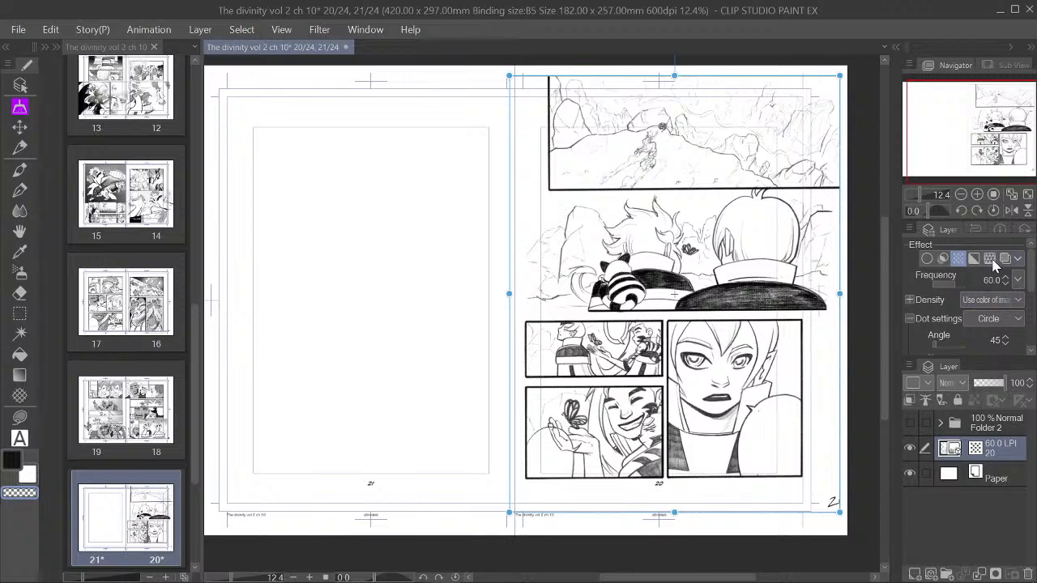
left_click(990, 259)
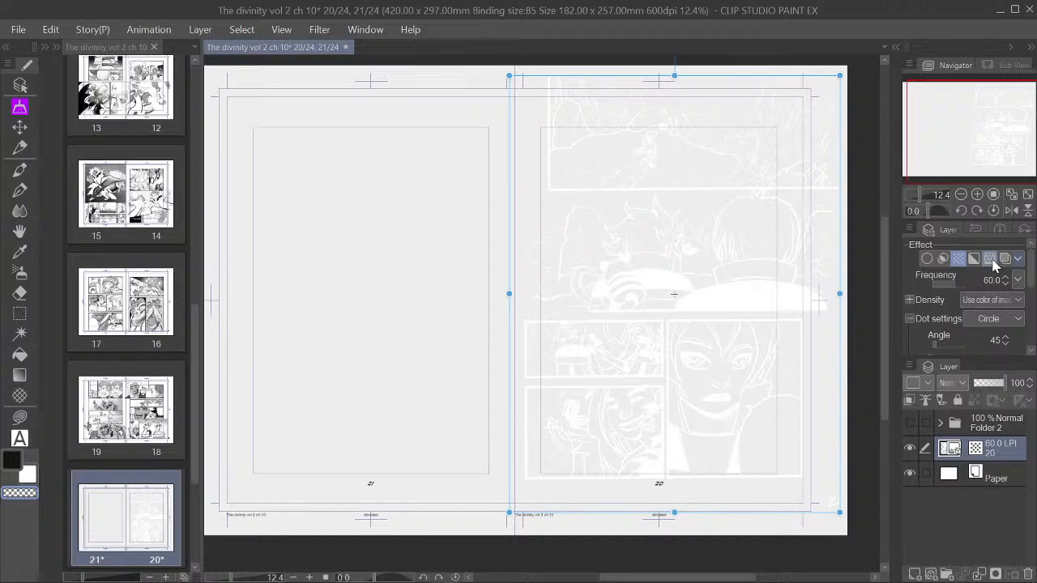
left_click(992, 261)
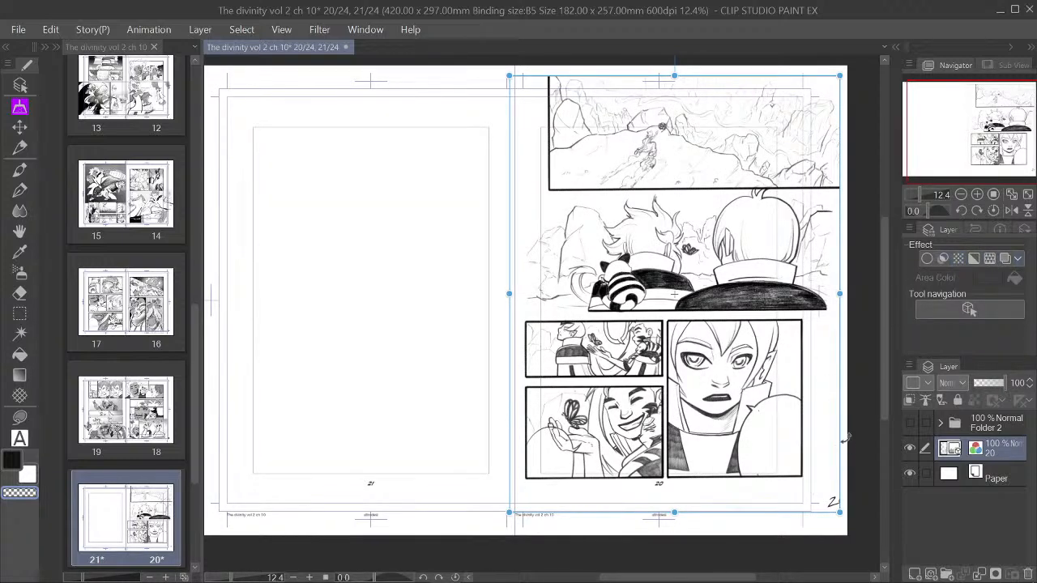
Step: Align the inked image's upper edge with page 20's bleed line and scale it down to fit the page
left_click_drag(846, 430, 839, 465)
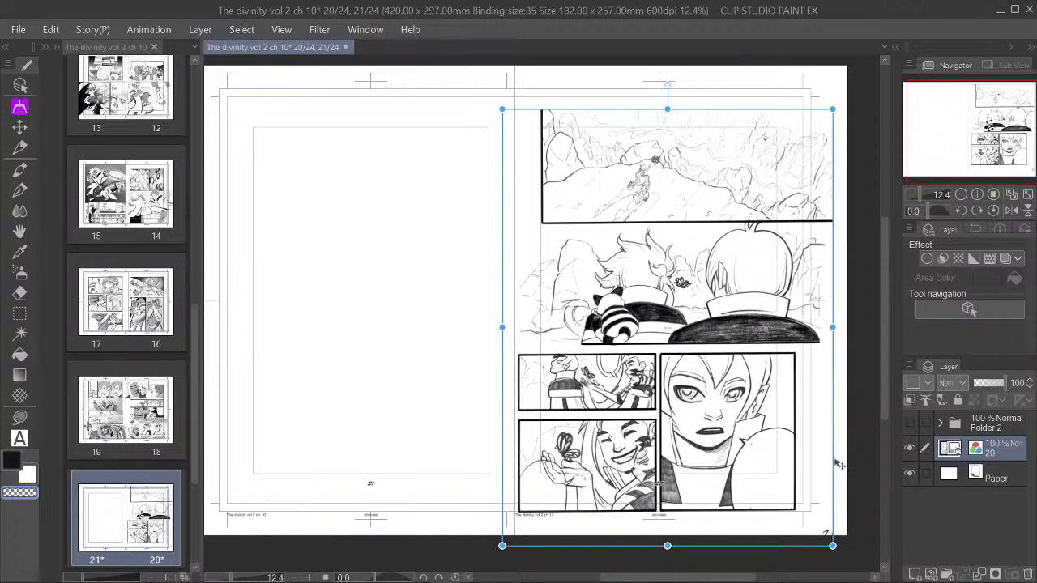
left_click_drag(839, 465, 839, 453)
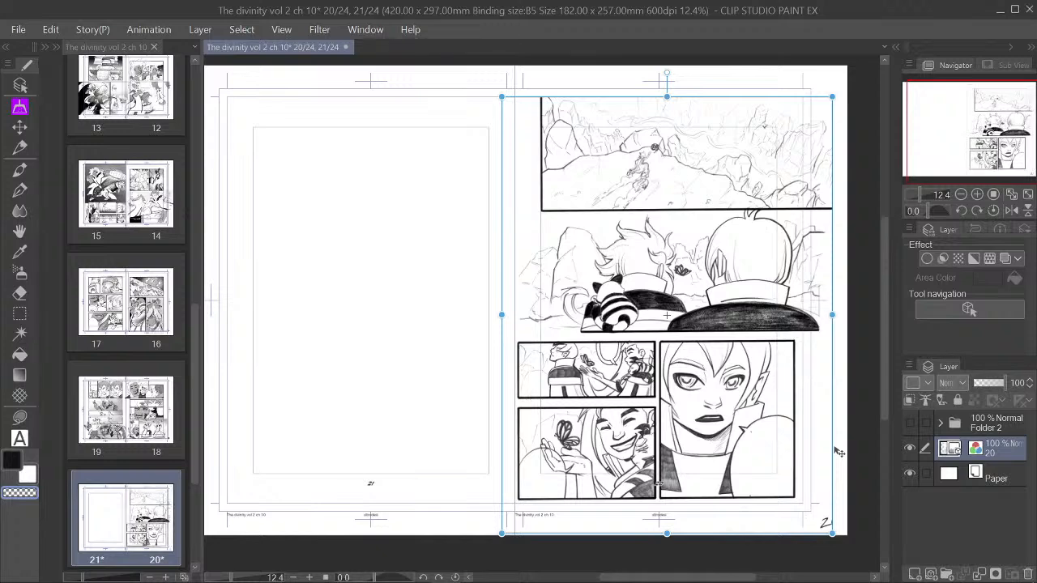
left_click_drag(834, 532, 802, 502)
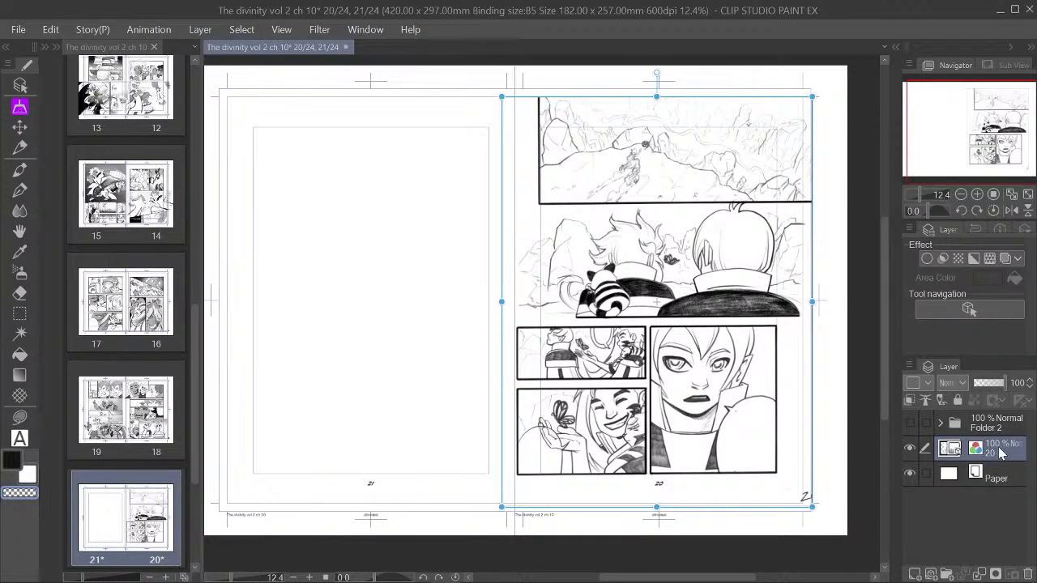
Step: Move the page 20 image layer above the hidden Folder 2 in the layer stack, outside the folder
left_click_drag(1001, 454, 997, 425)
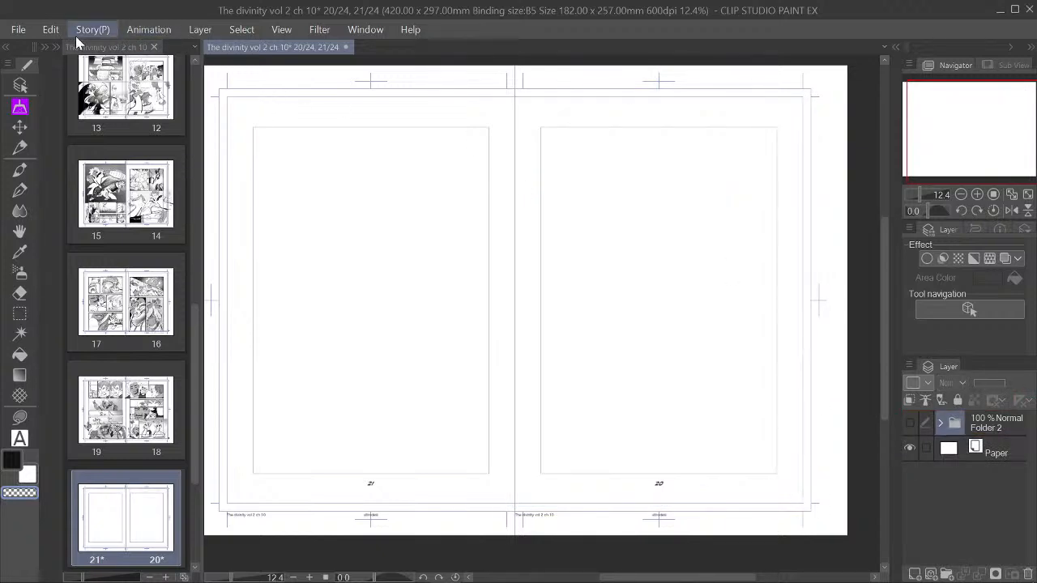
key("ctrl+z")
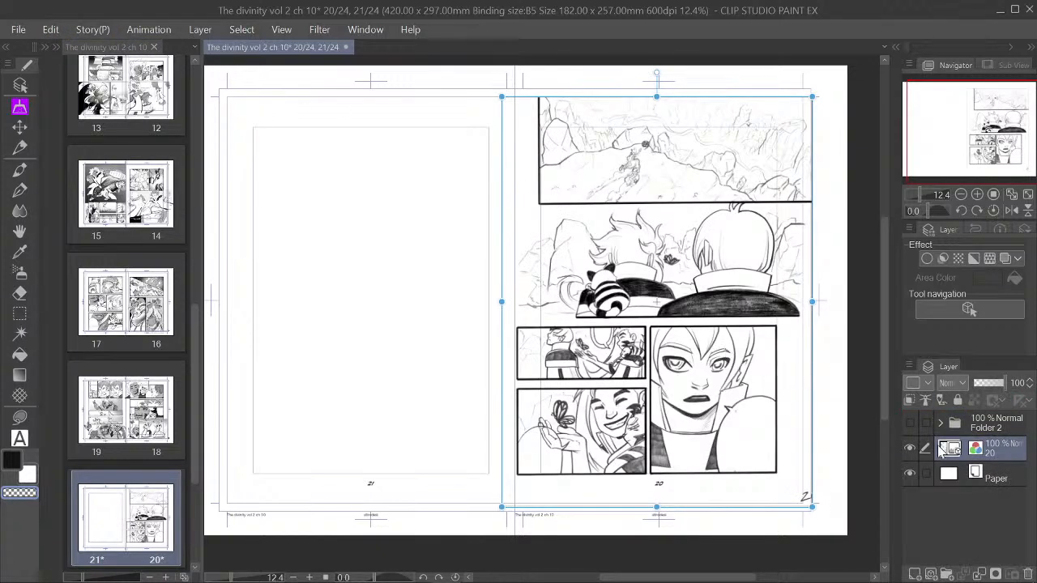
left_click_drag(1003, 448, 1003, 420)
left_click(997, 448)
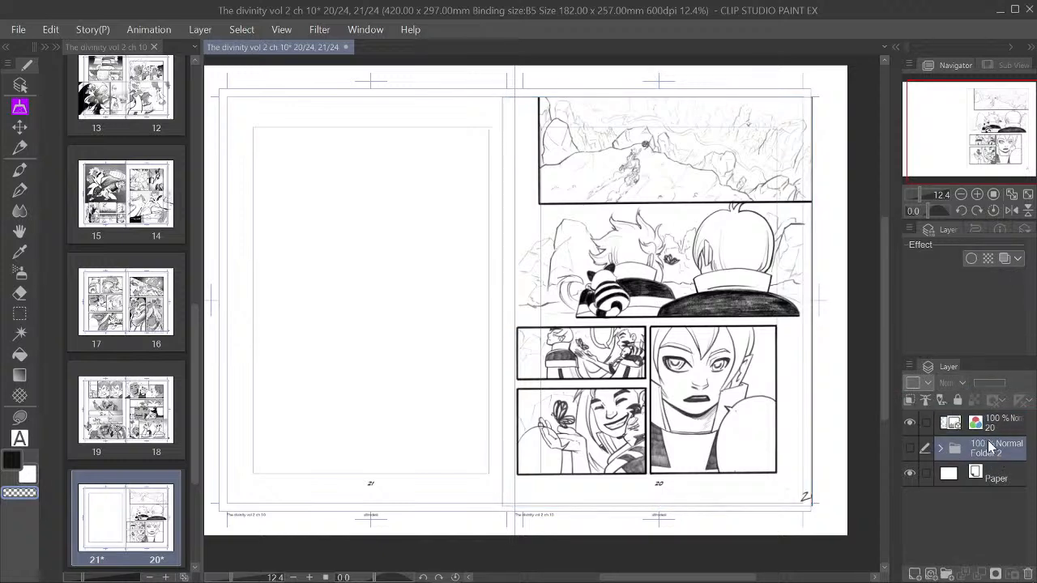
left_click(996, 424)
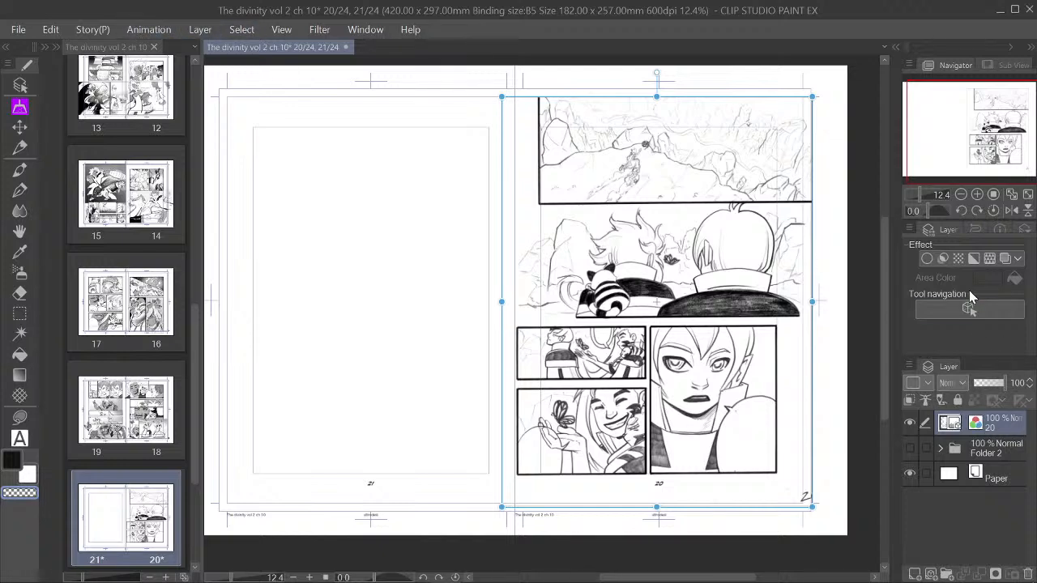
Step: Set the page 20 image layer's blending mode to Multiply and briefly show Folder 2 to compare the inks with the sketches
left_click(959, 387)
left_click(976, 66)
left_click(911, 448)
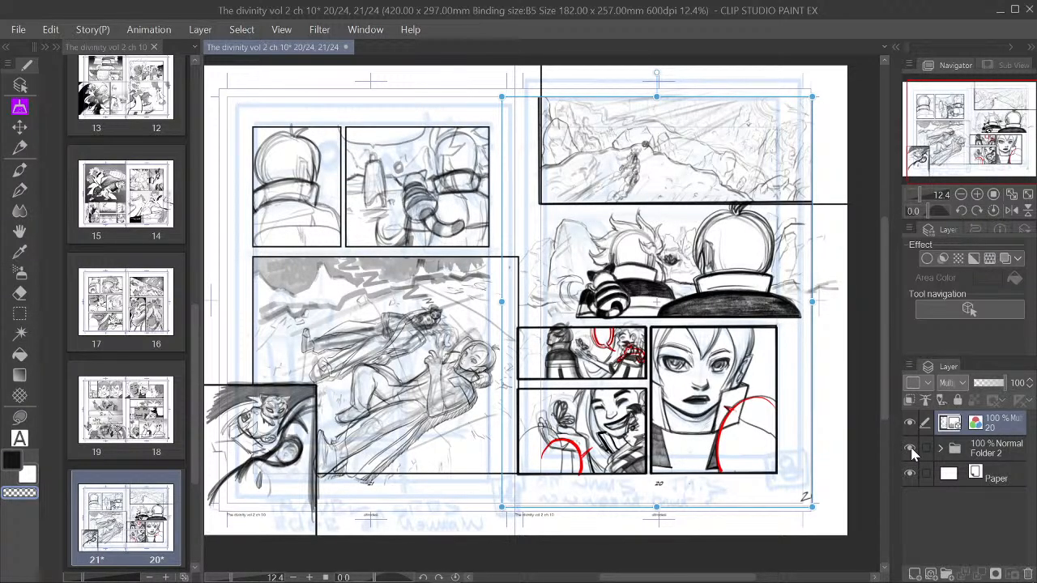
left_click(911, 448)
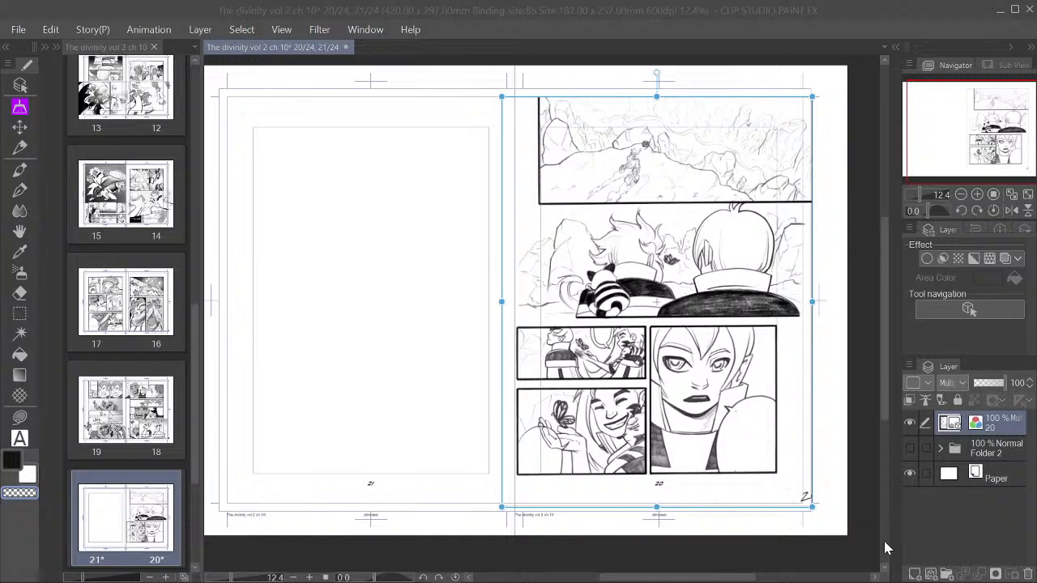
Step: Paste the inked page 21 image above the page 20 layer and move it onto the page 21 half of the spread
key("ctrl+v")
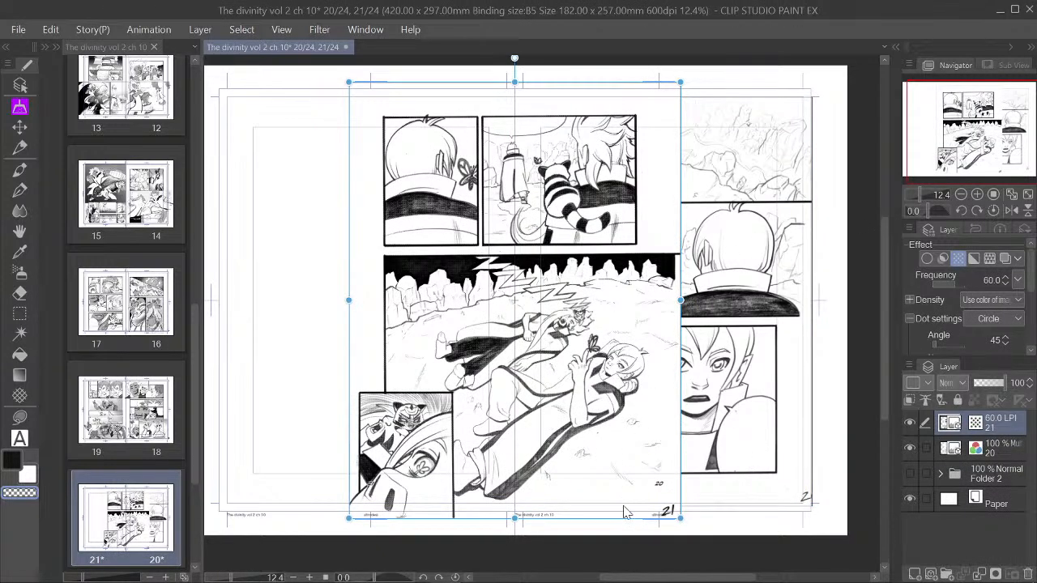
left_click_drag(621, 526, 473, 532)
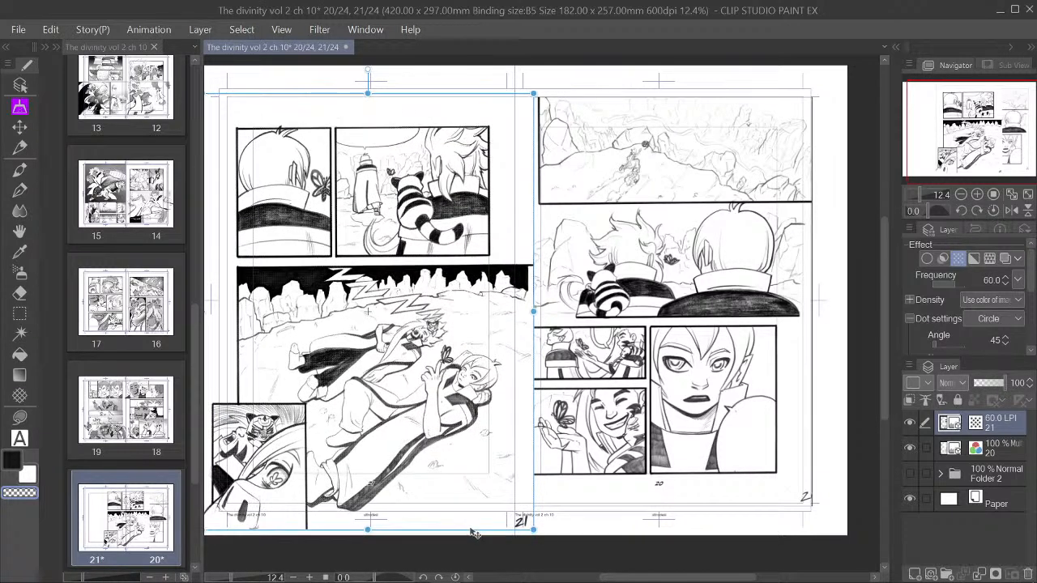
scroll(508, 448, "down", 3)
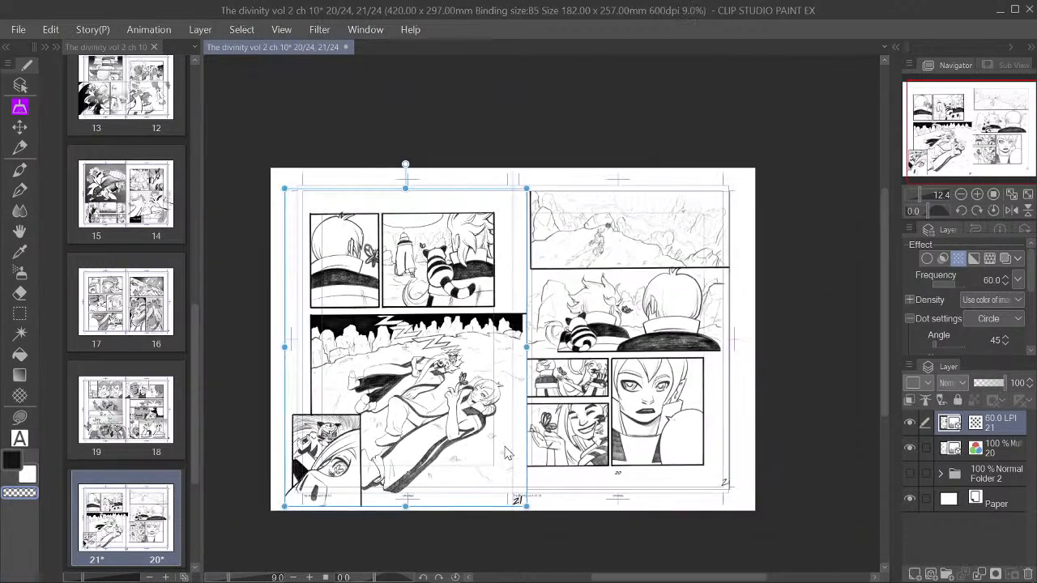
scroll(355, 486, "up", 4)
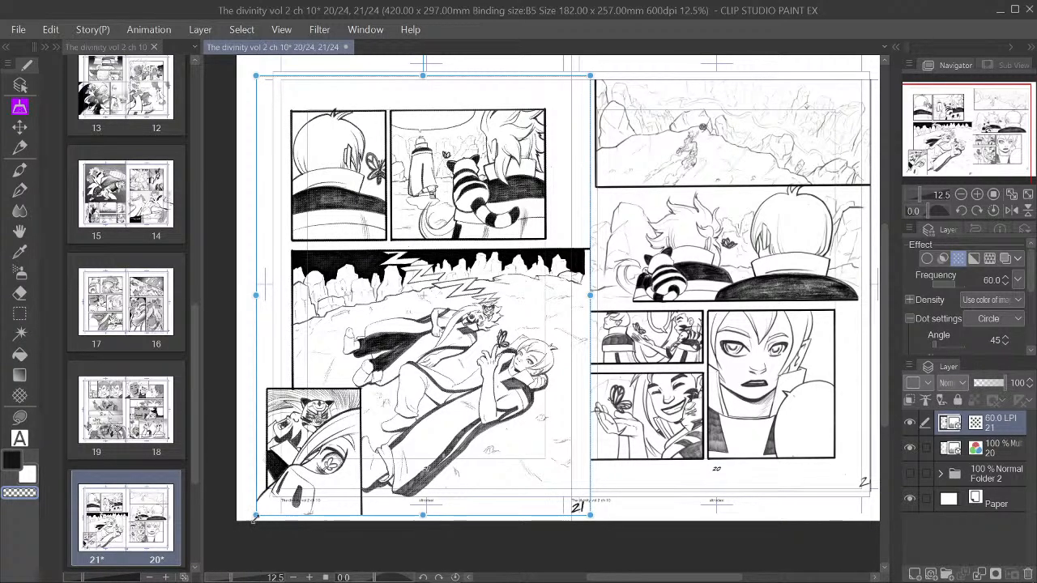
Step: Scale the page 21 image down to fit within its page's bleed lines and turn off its halftone effect
left_click_drag(256, 515, 289, 492)
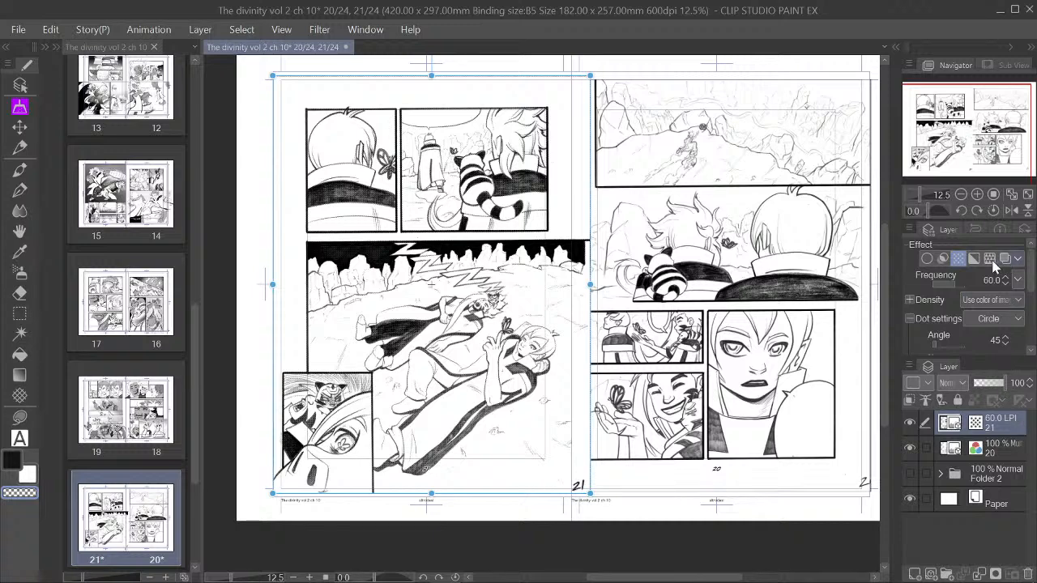
left_click(960, 258)
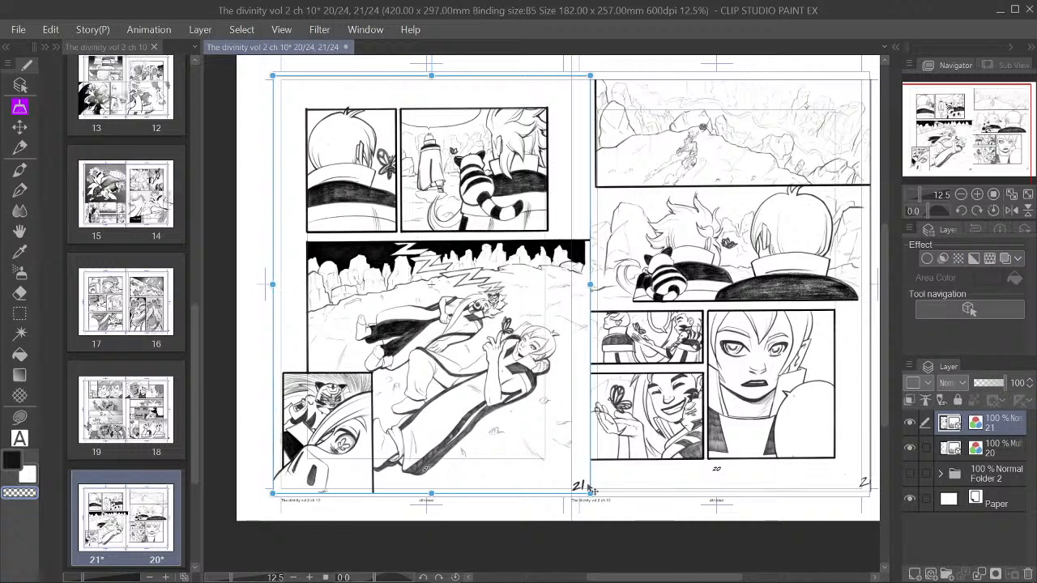
left_click_drag(591, 493, 585, 489)
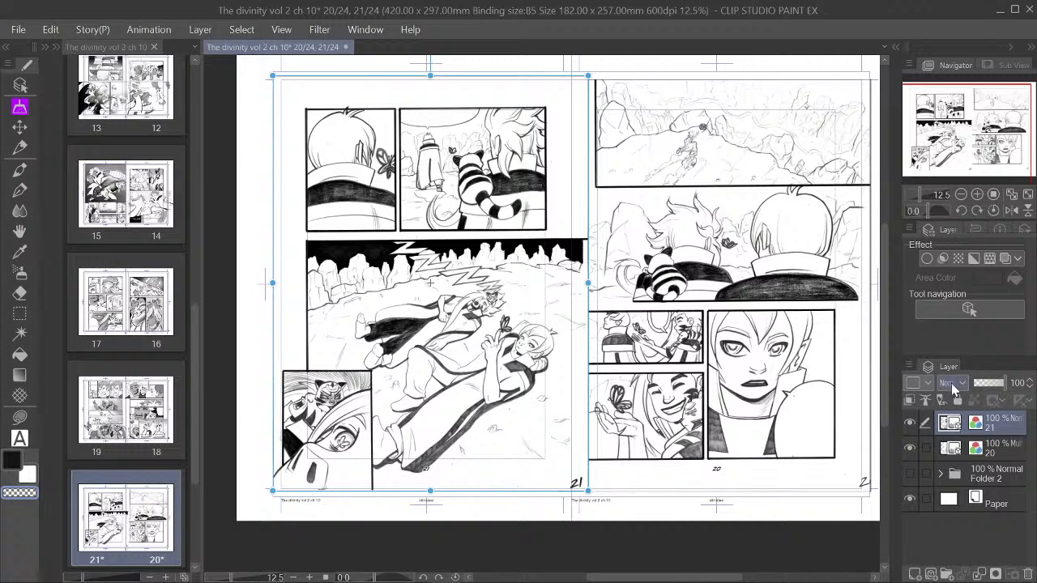
Step: Set the page 21 image layer to Multiply and briefly show Folder 2 to check the inks against the sketches
left_click(968, 42)
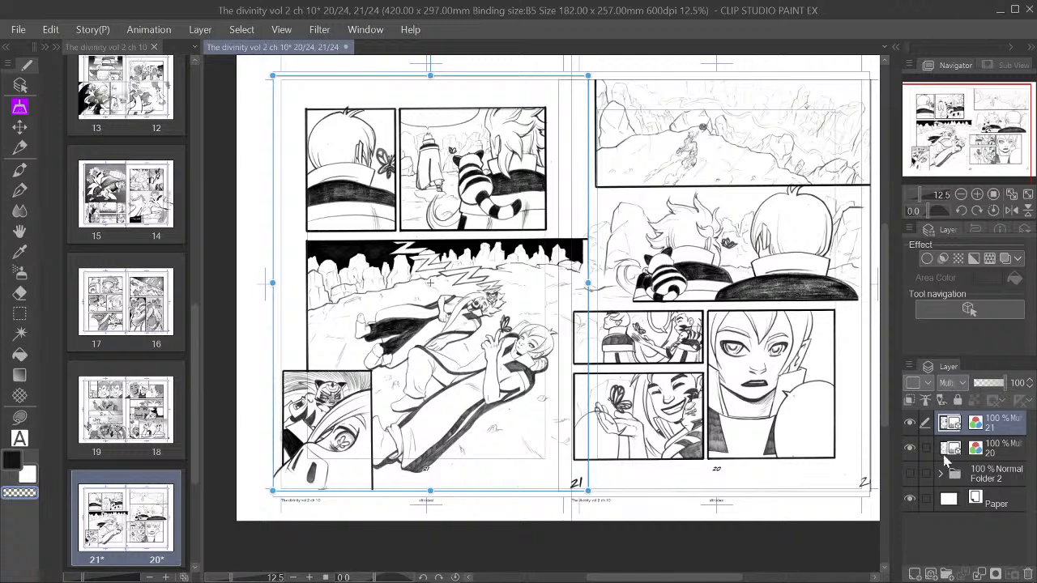
left_click(987, 480)
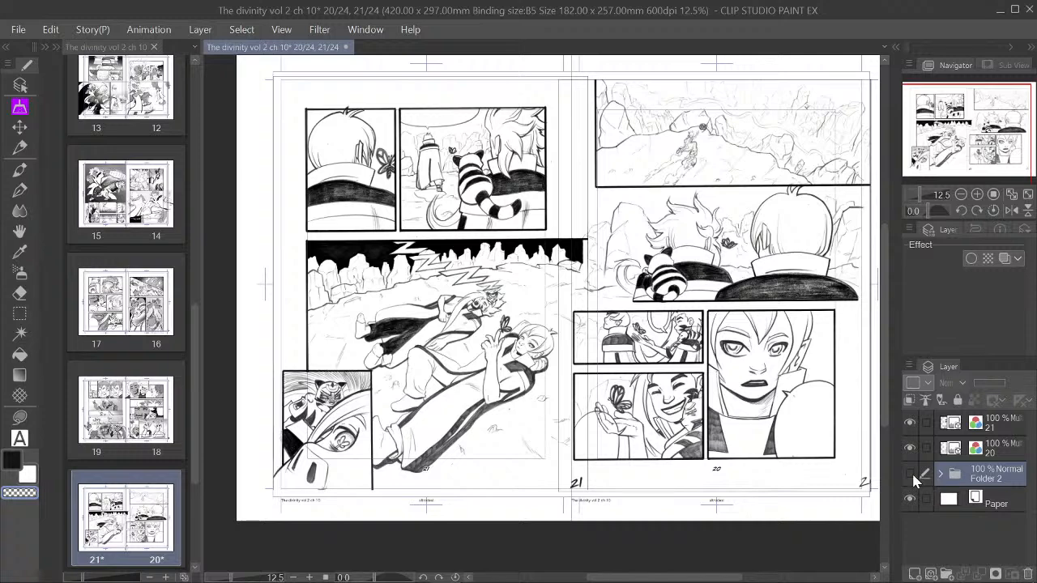
left_click(911, 474)
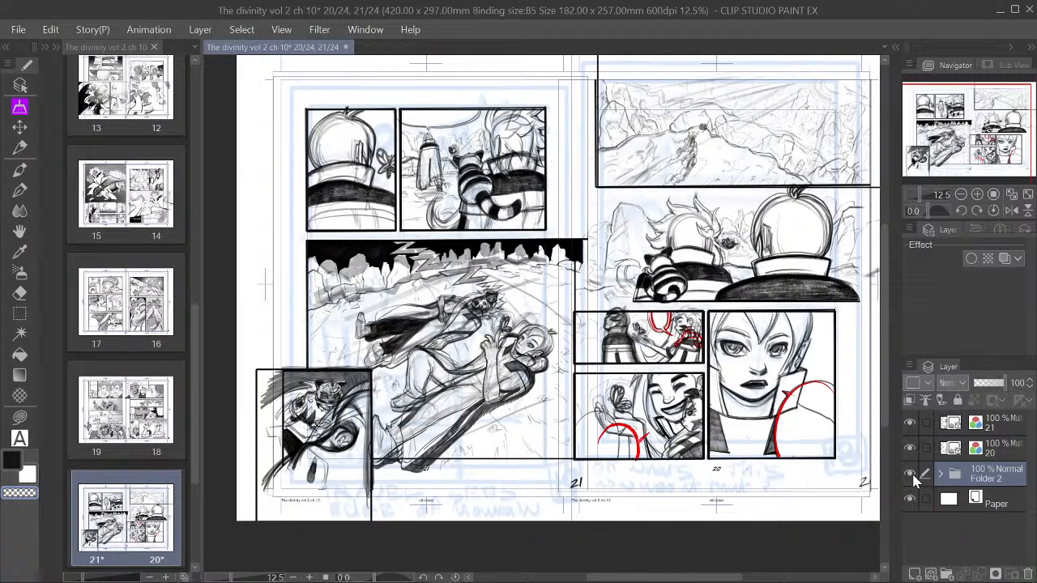
left_click(911, 474)
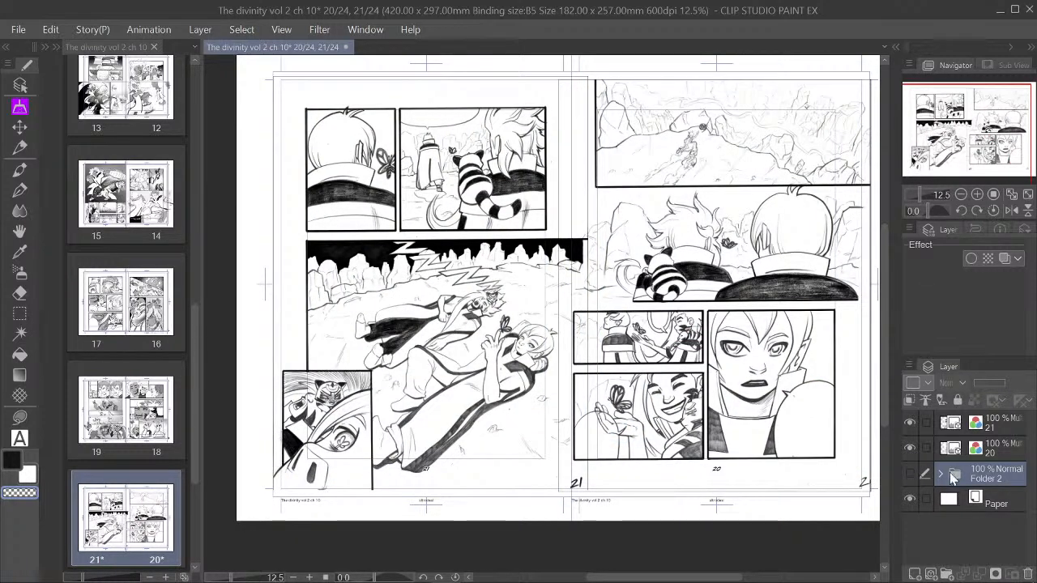
Step: Select a tall rectangular strip over the center gutter where the page 21 art overlaps page 20
scroll(580, 294, "up", 3)
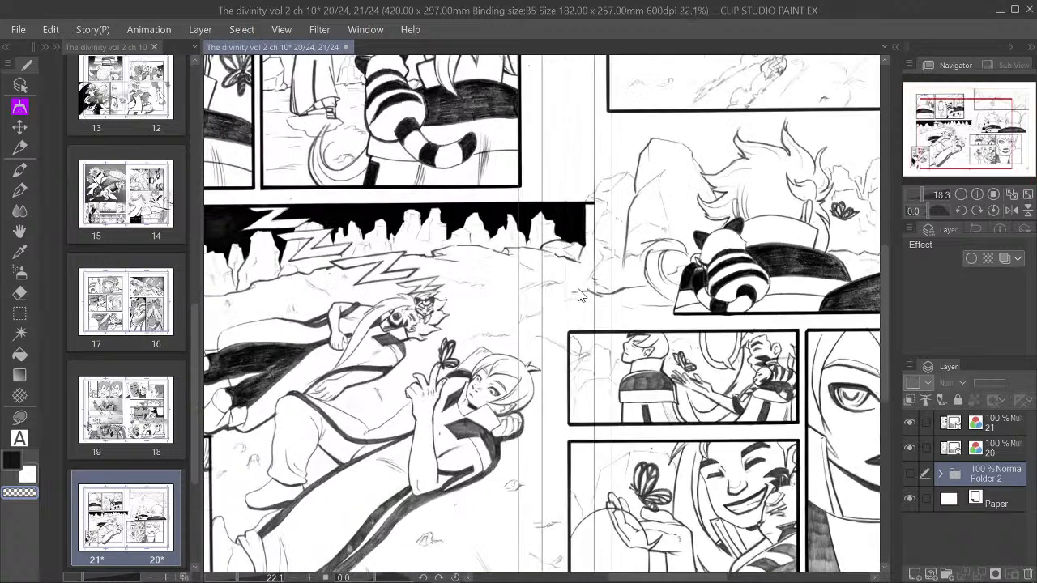
scroll(579, 294, "down", 2)
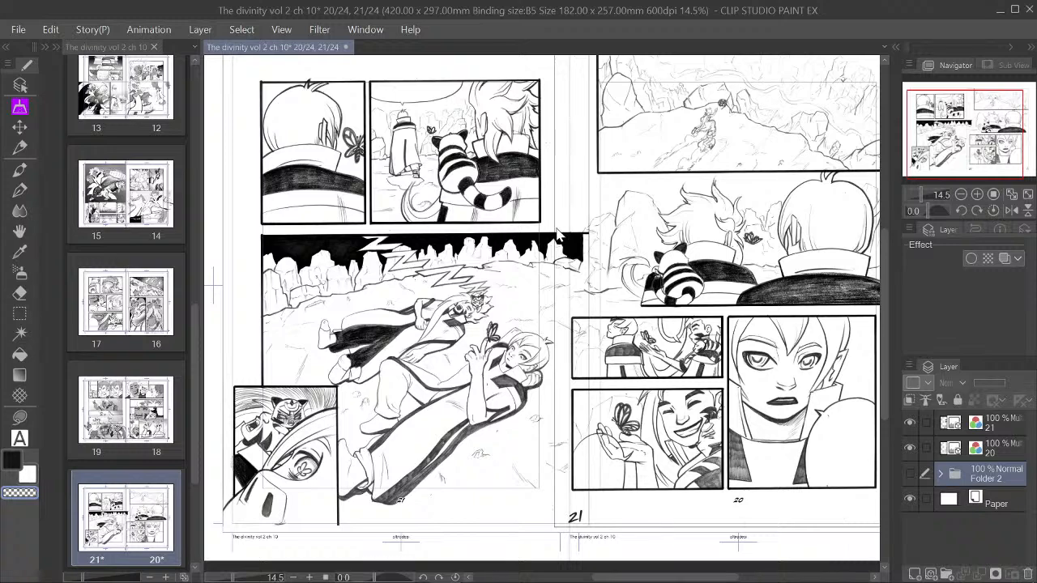
scroll(555, 235, "up", 1)
scroll(555, 234, "down", 1)
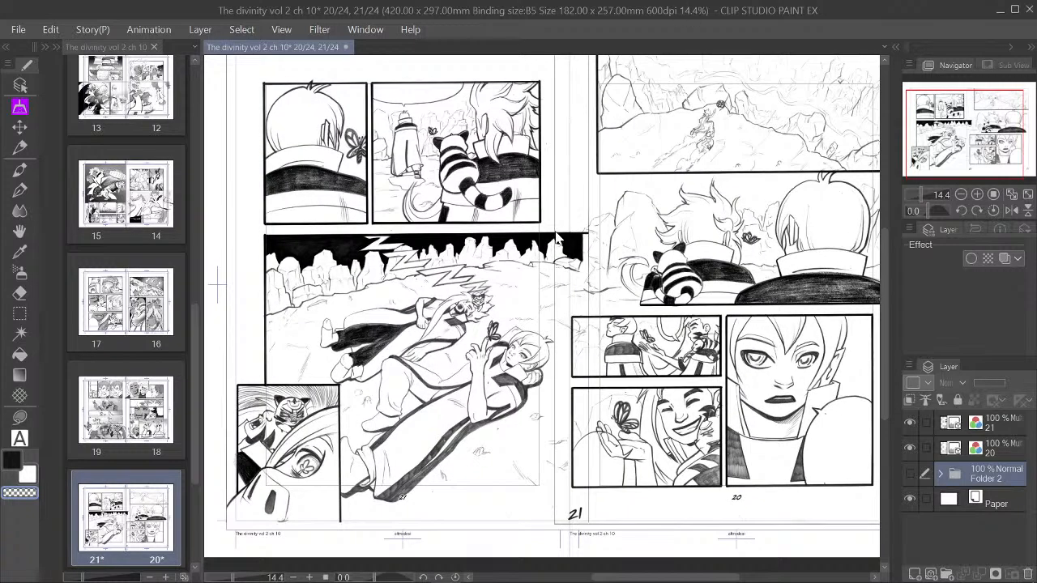
scroll(558, 244, "up", 2)
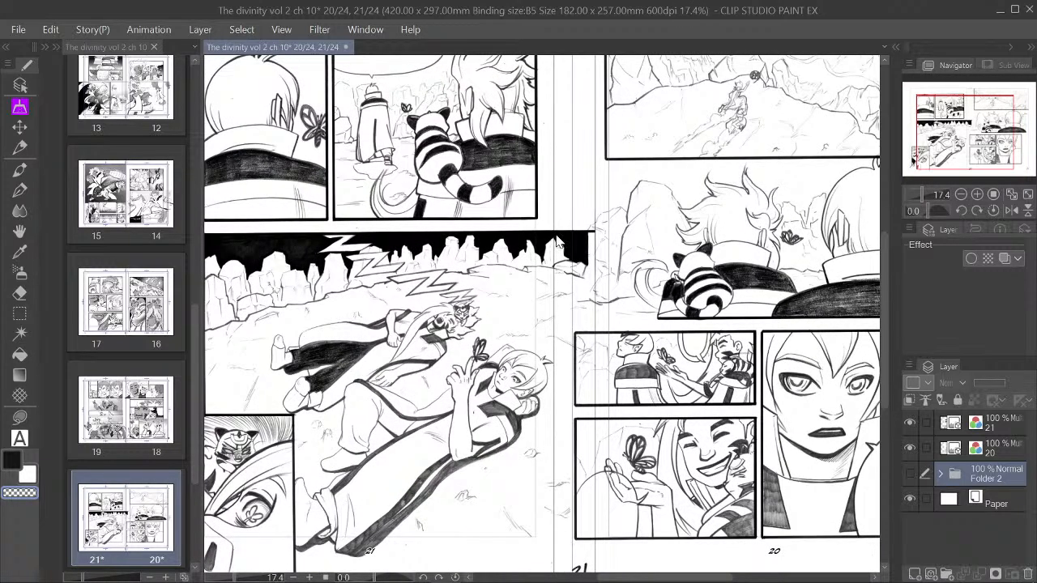
scroll(644, 338, "down", 1)
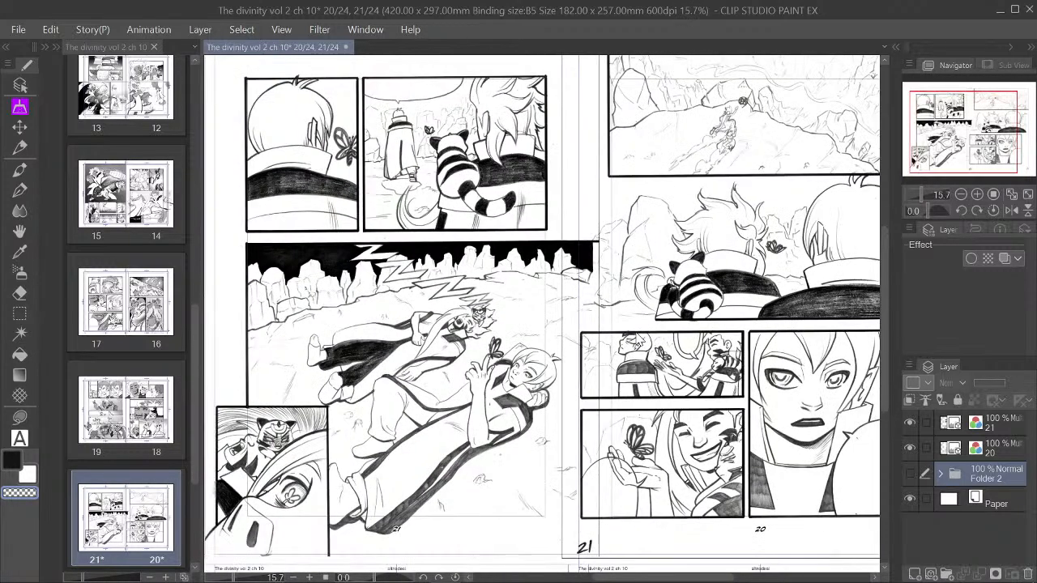
left_click(19, 314)
left_click_drag(562, 234, 617, 570)
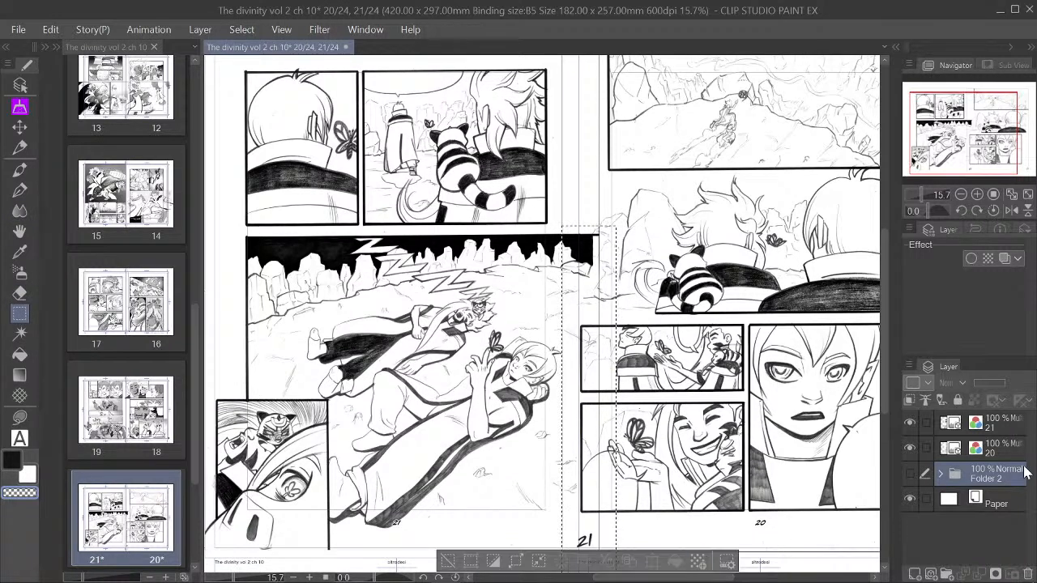
Step: Rasterize the page 21 and page 20 image layers, leaving layer 21 active
left_click(1003, 448)
left_click(911, 448)
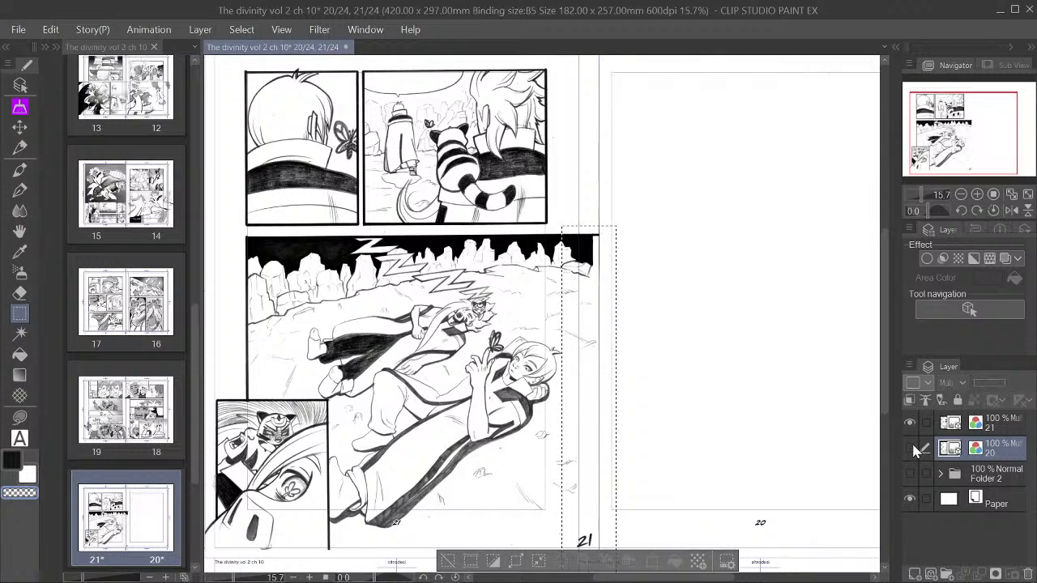
left_click(911, 448)
left_click(1005, 425)
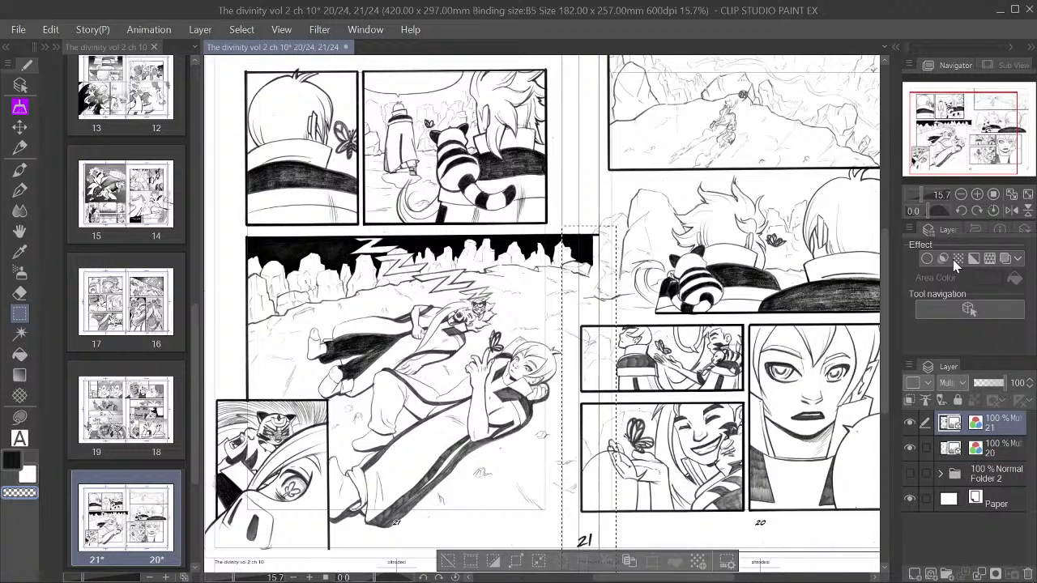
left_click(1003, 448)
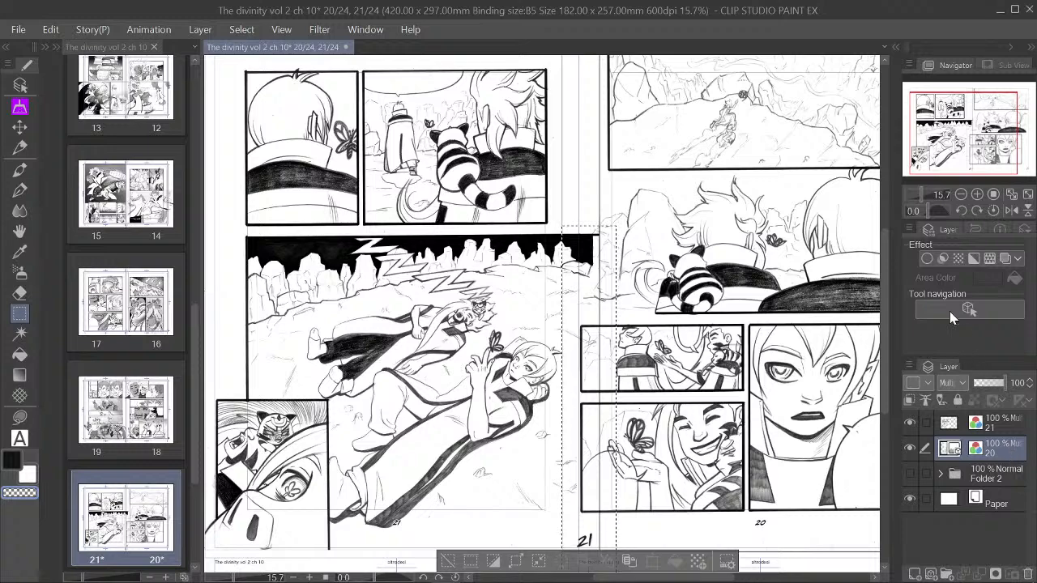
left_click(1006, 428)
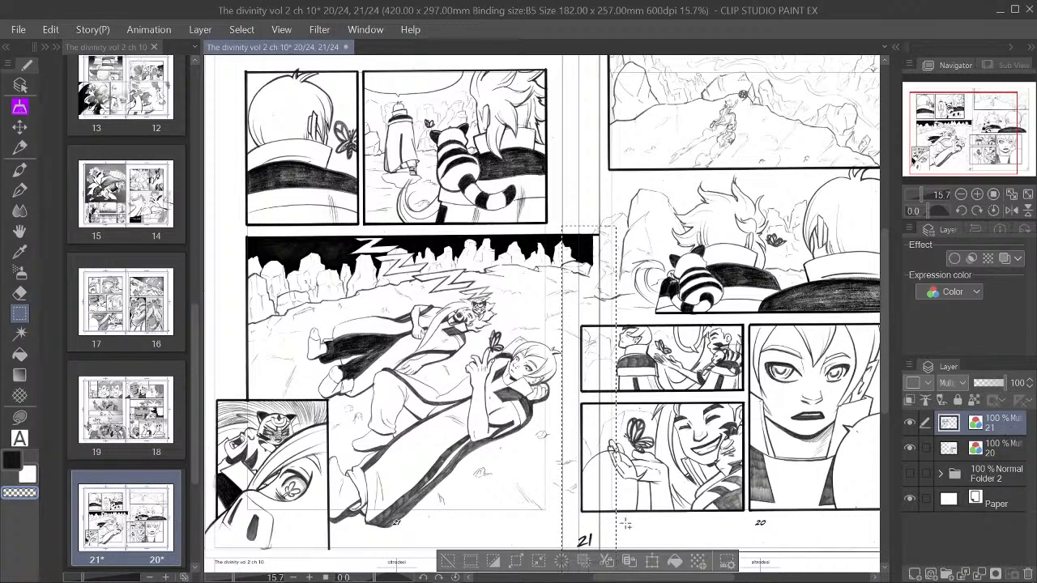
Step: Clear the page 21 art inside the gutter selection and deselect the area
left_click(561, 562)
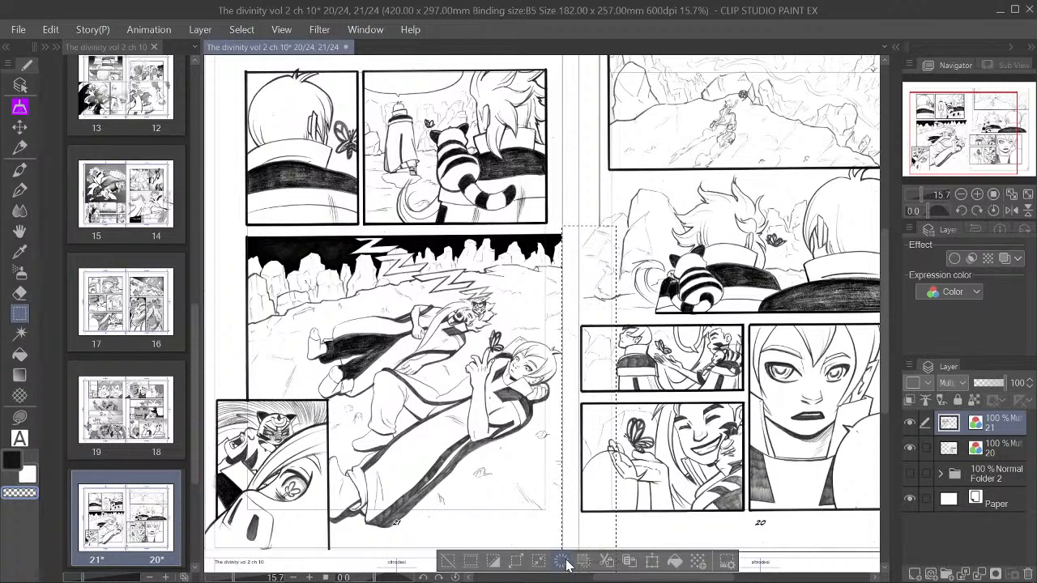
left_click(448, 561)
key("ctrl+minus")
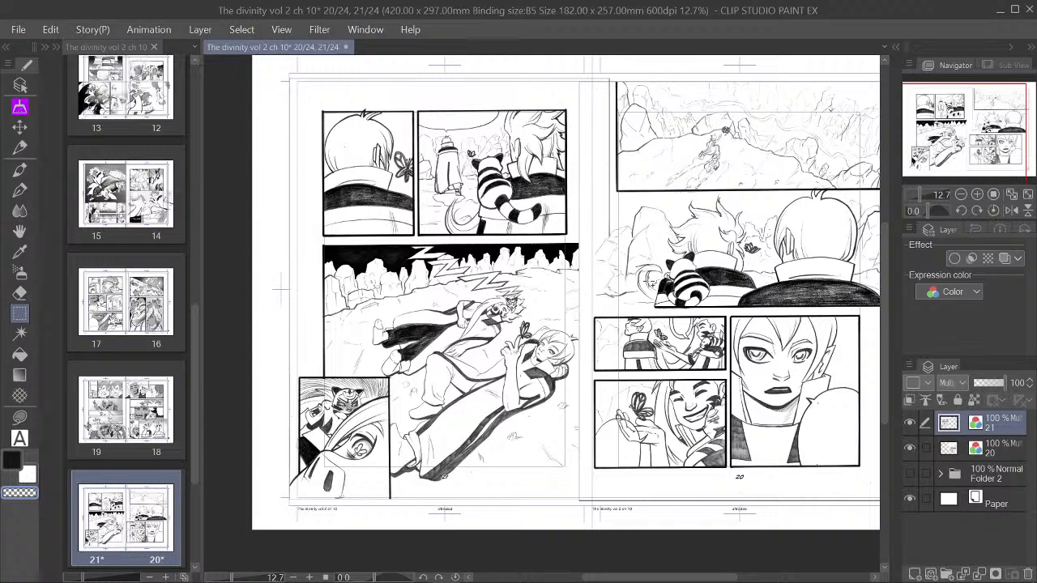
Step: Undo the deselection and the clearing of the page 21 art in the gutter
scroll(607, 294, "up", 4)
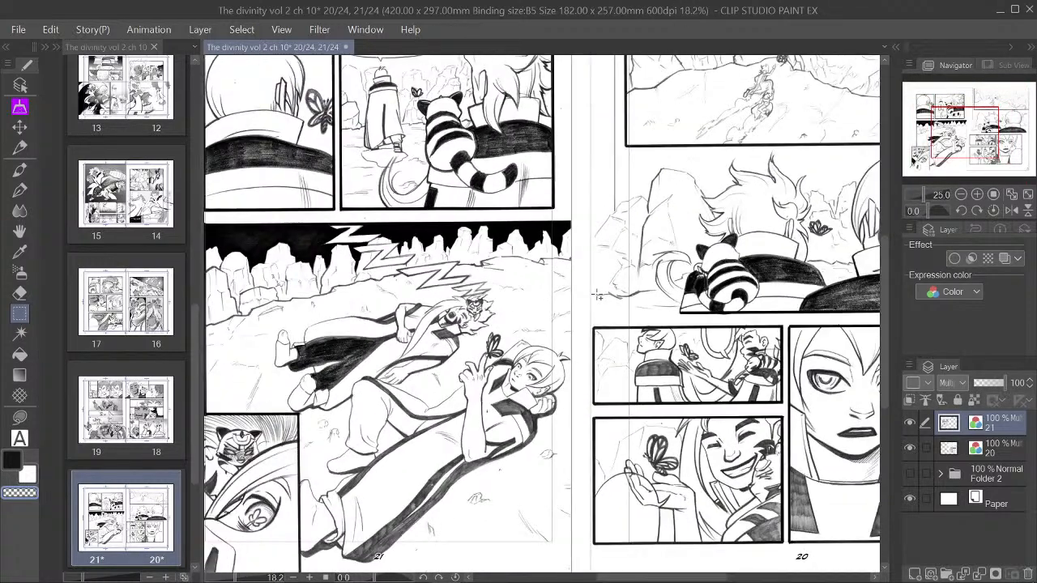
left_click(44, 32)
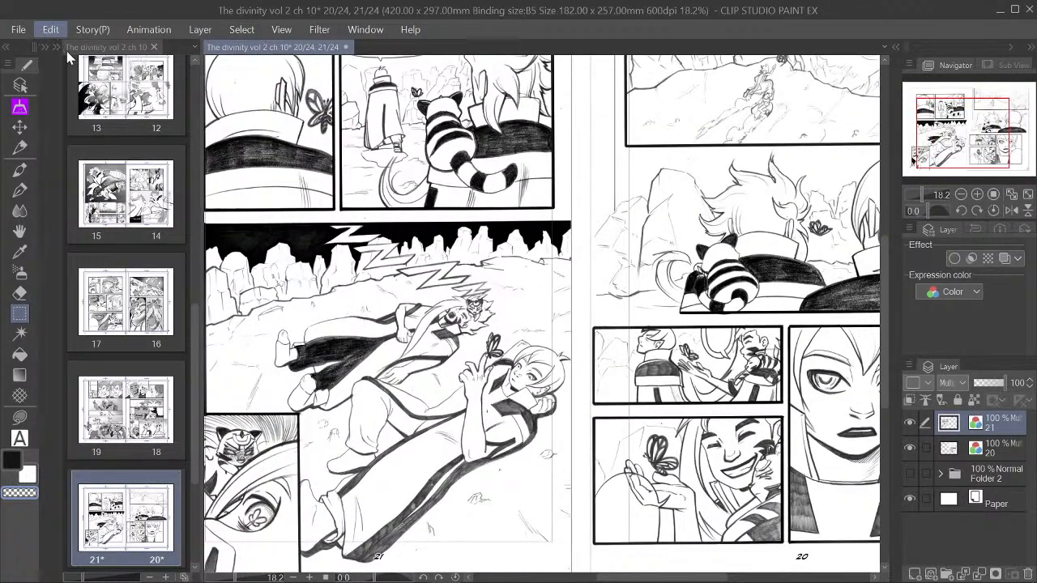
left_click(67, 53)
left_click(47, 30)
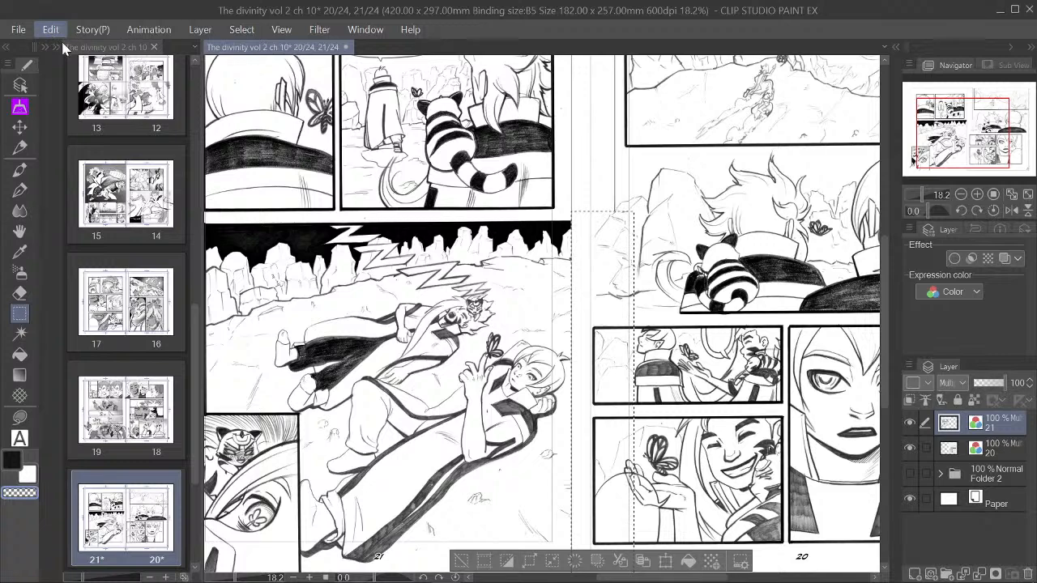
left_click(64, 45)
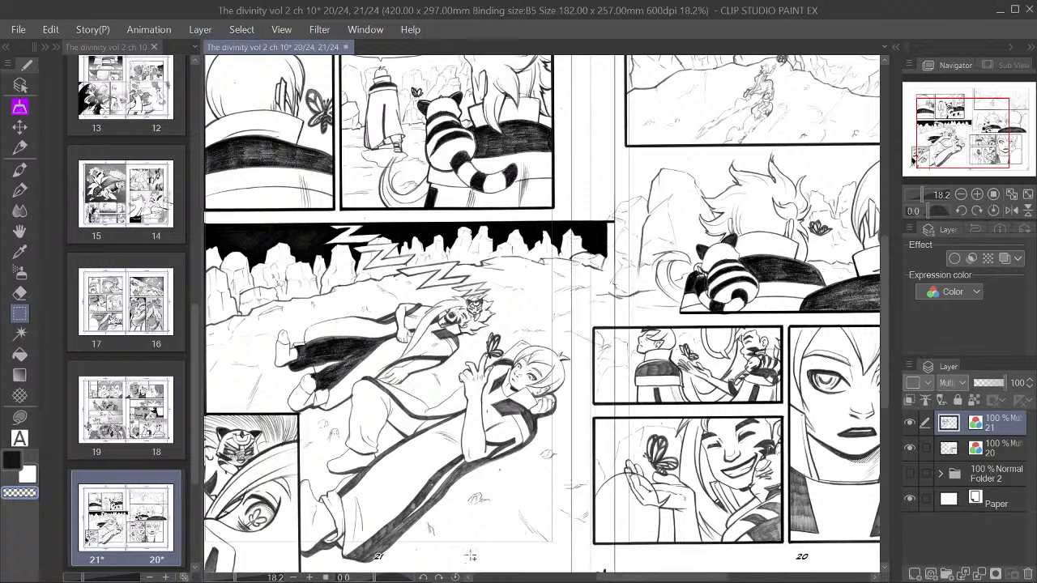
Step: Clear the page 21 art overlapping page 20 along the lower part of the gutter, then deselect the area
scroll(752, 312, "up", 1)
scroll(752, 312, "up", 1)
left_click_drag(975, 150, 982, 162)
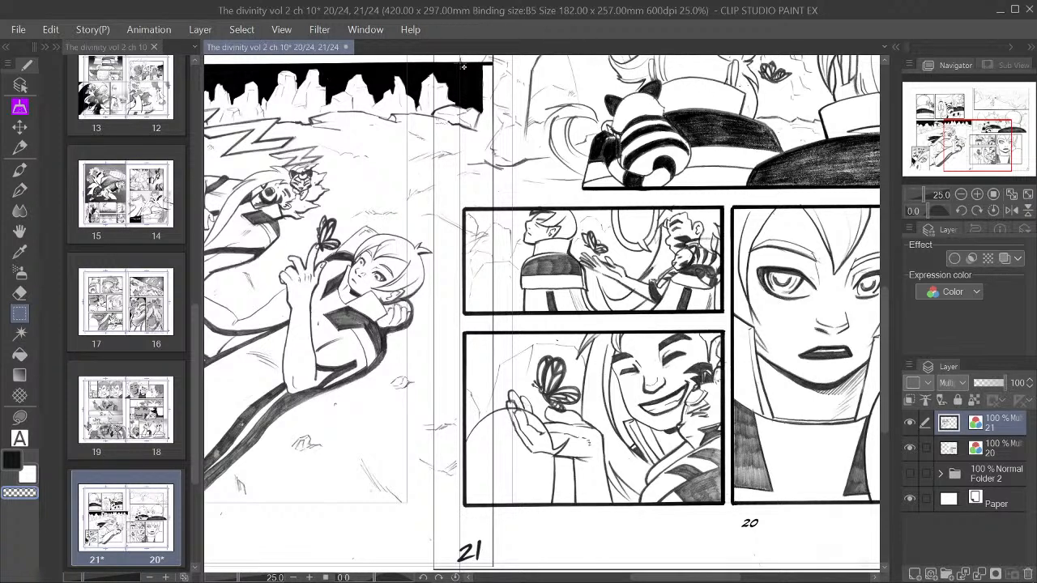
left_click_drag(440, 67, 621, 577)
left_click(520, 562)
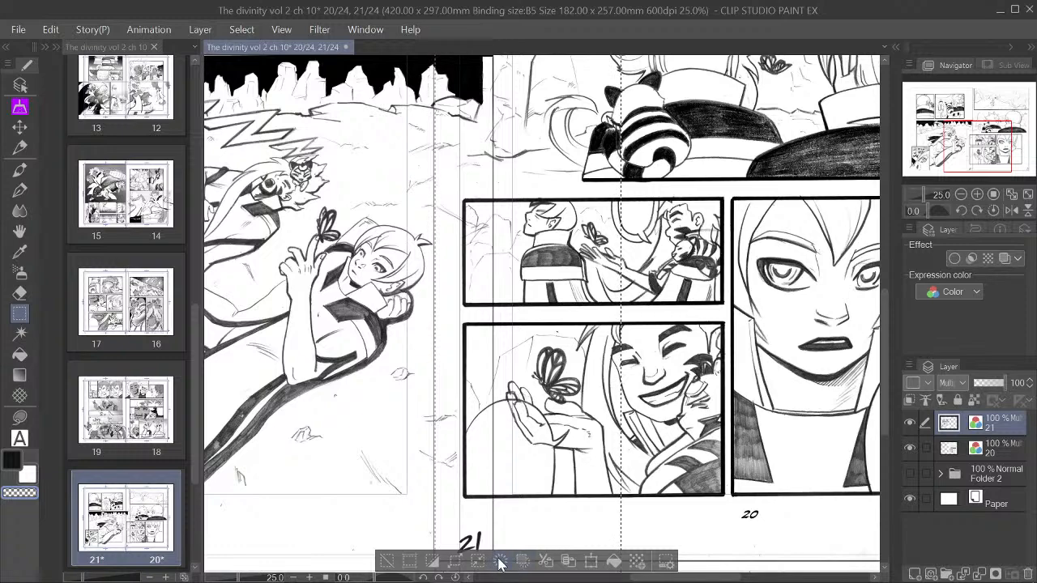
left_click(394, 561)
Step: Check the trimmed gutter and the panels of both pages, toggling layer 21's visibility to compare
scroll(512, 357, "down", 3)
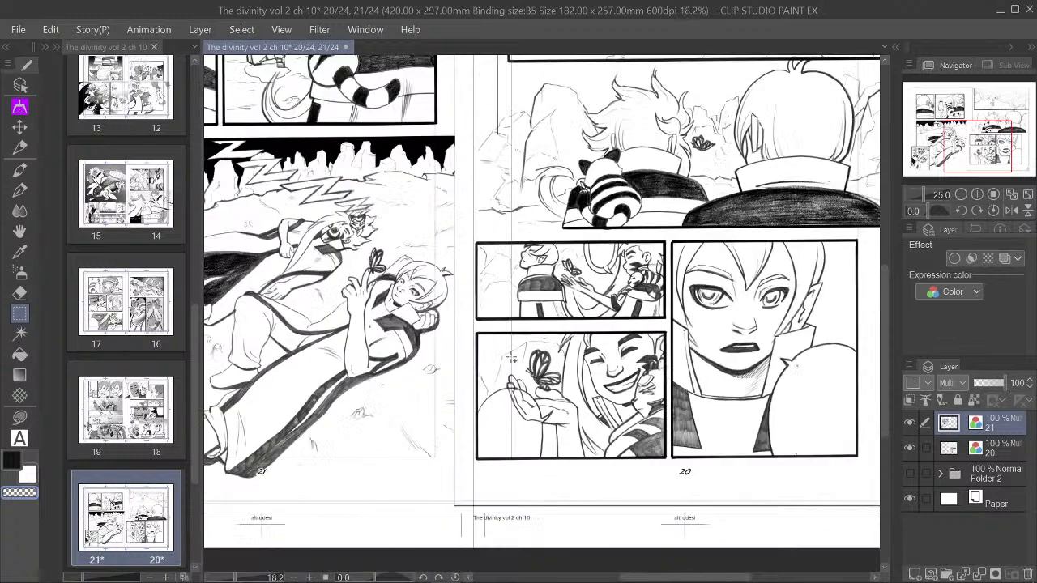
left_click_drag(976, 142, 952, 137)
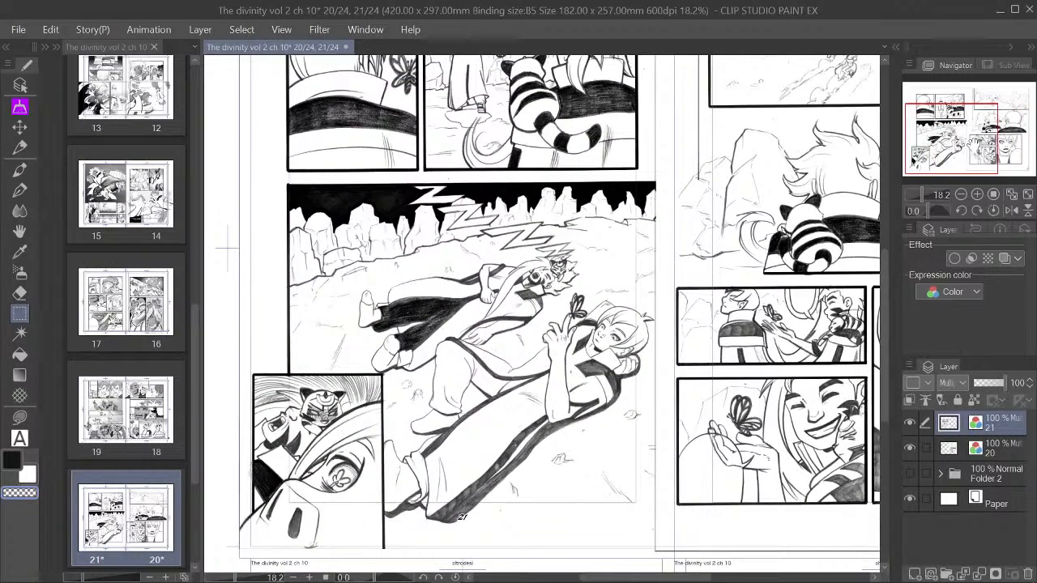
left_click_drag(512, 324, 543, 402)
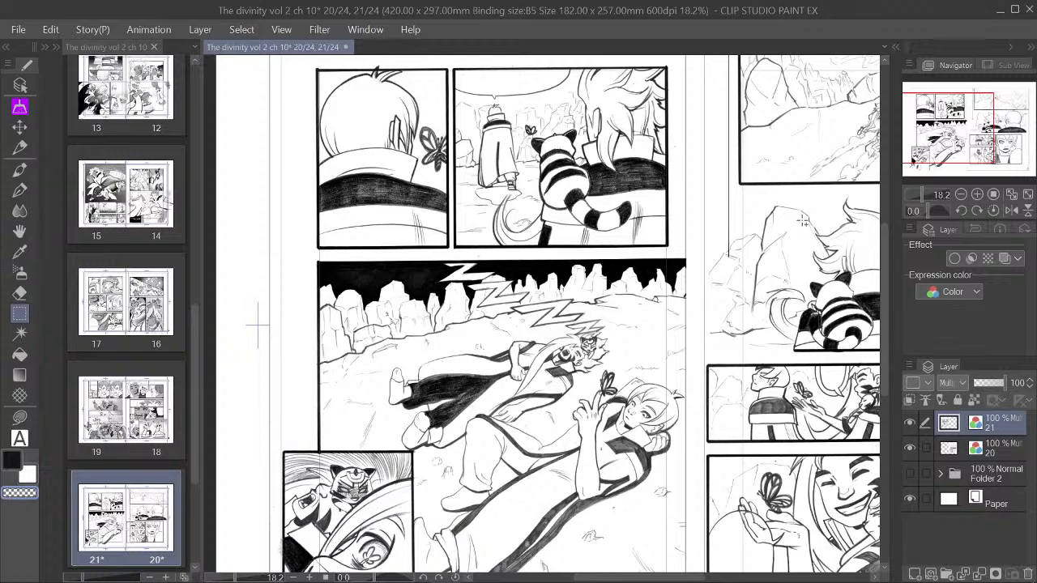
left_click_drag(959, 140, 995, 134)
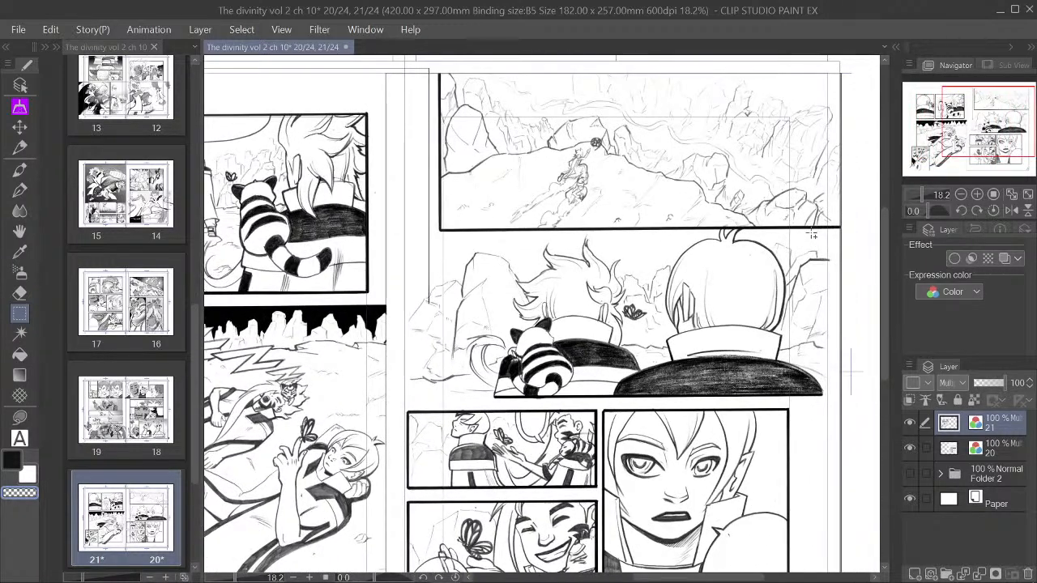
scroll(808, 235, "down", 1)
scroll(786, 318, "down", 1)
scroll(786, 317, "up", 1)
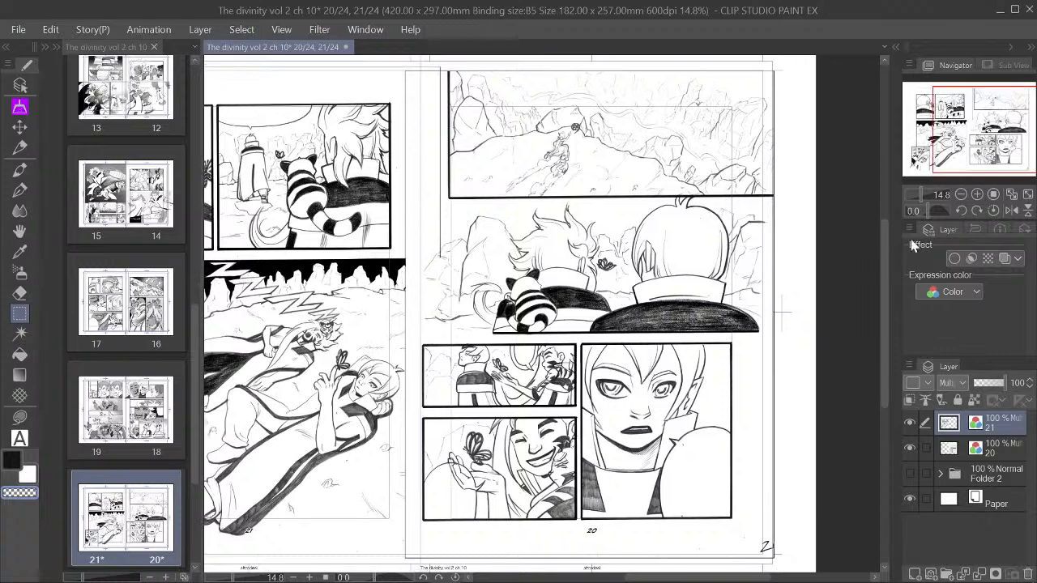
scroll(451, 219, "up", 1)
scroll(454, 241, "down", 1)
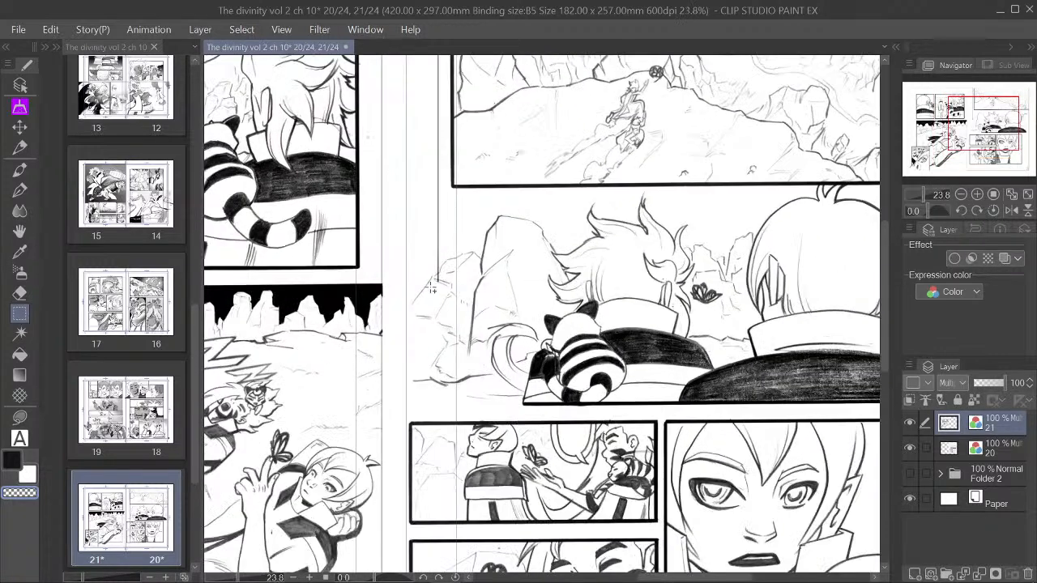
scroll(444, 243, "down", 1)
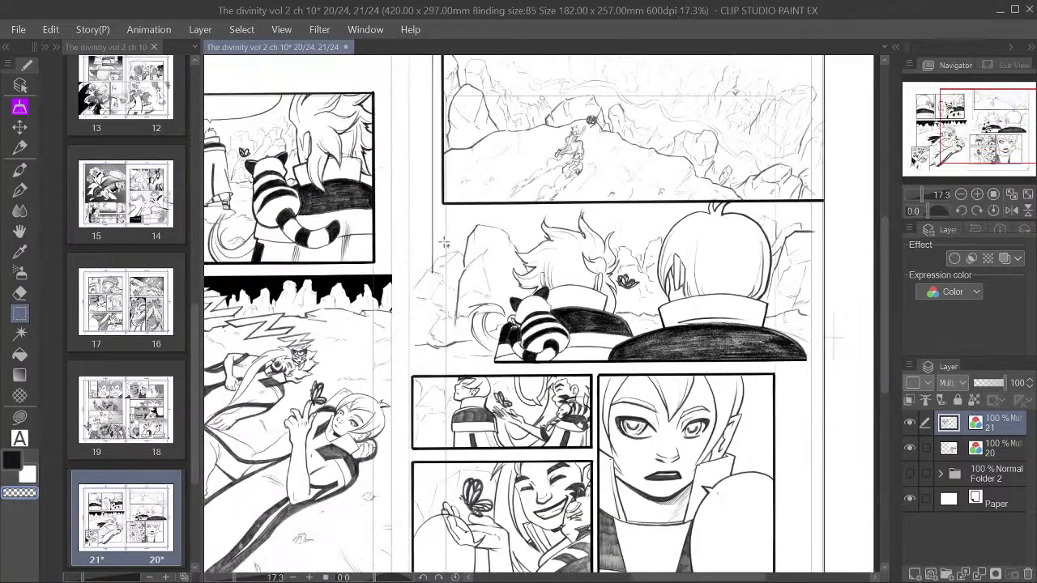
left_click(910, 422)
left_click(910, 422)
Step: Clear the leftover page 21 art in a narrow strip along the upper gutter and deselect it
left_click_drag(989, 126, 985, 120)
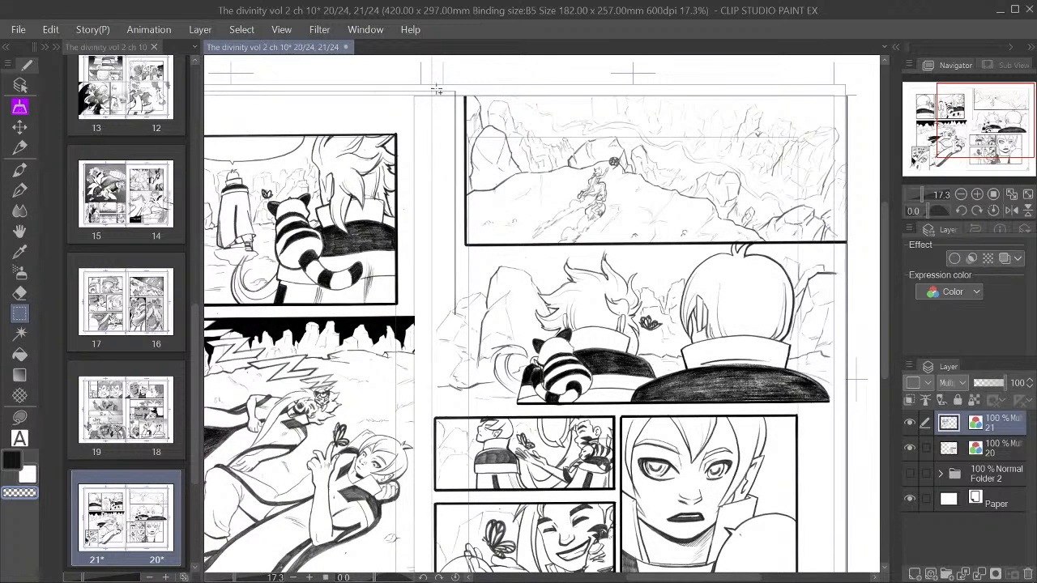
left_click_drag(438, 86, 459, 333)
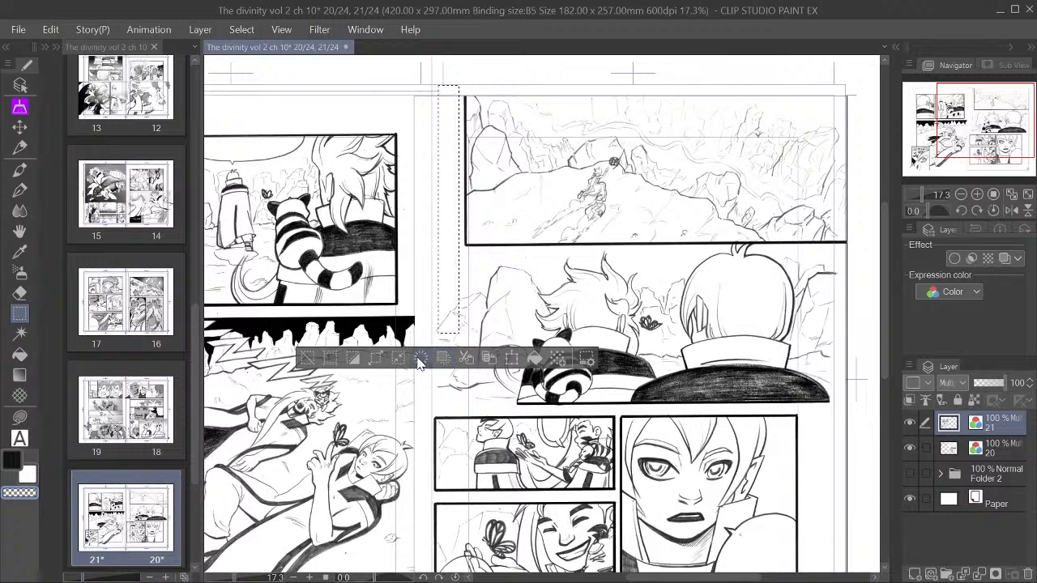
left_click(307, 358)
scroll(713, 279, "down", 1)
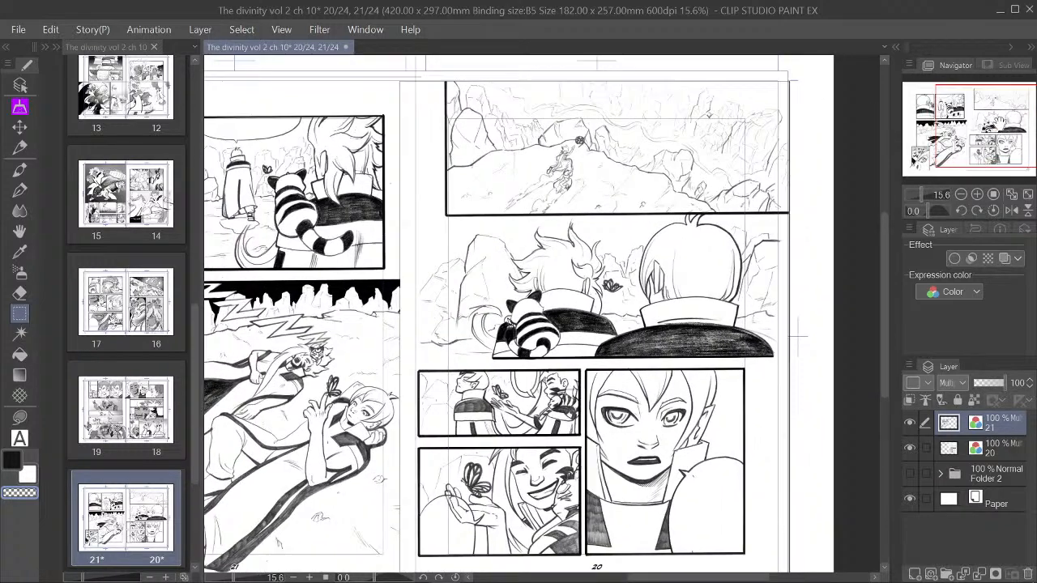
Step: Add a border effect to layer 20 with a light purple edge color
left_click_drag(993, 118, 1004, 127)
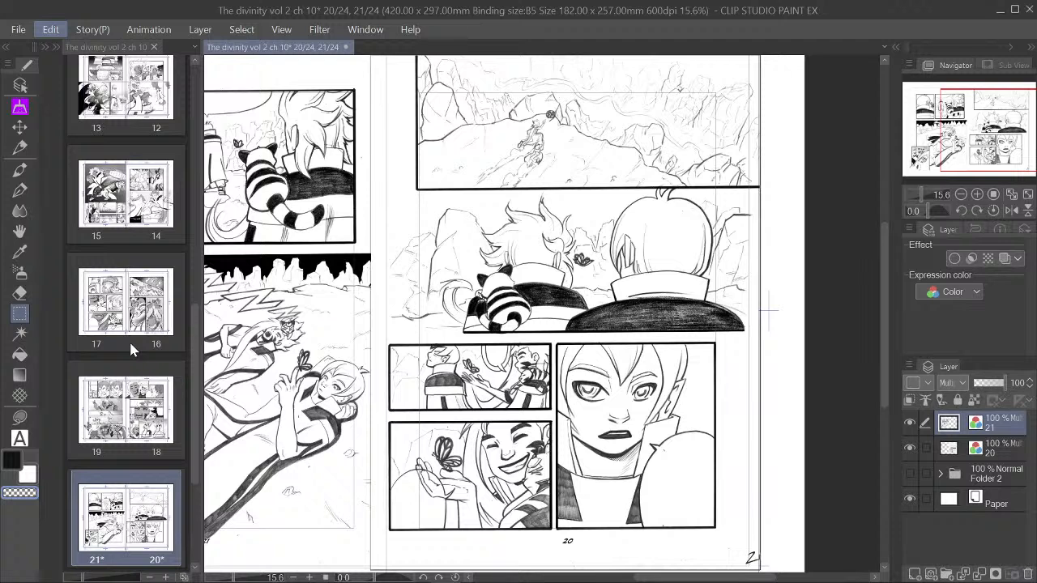
left_click(1006, 458)
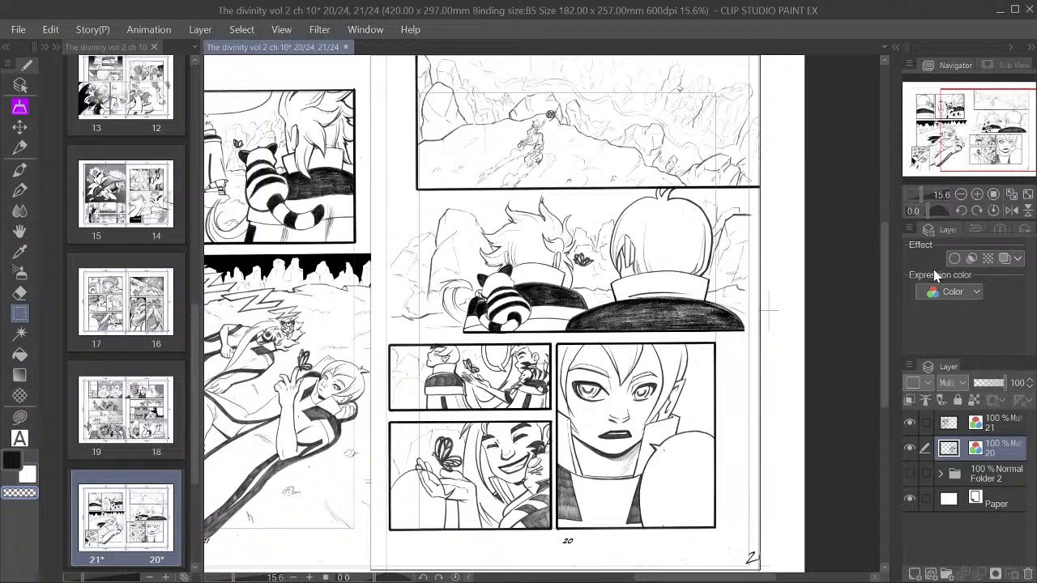
left_click(951, 256)
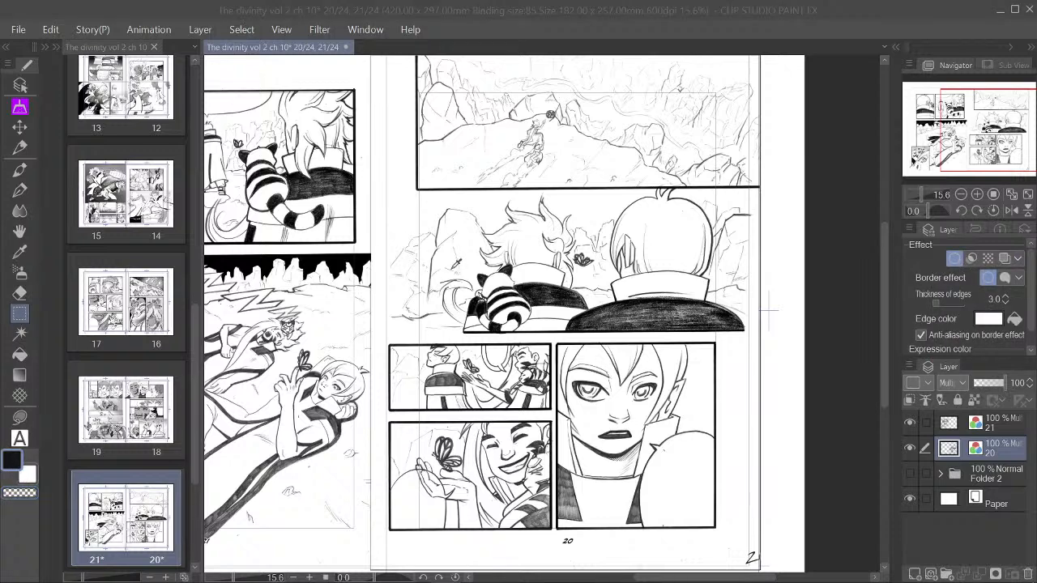
left_click(723, 190)
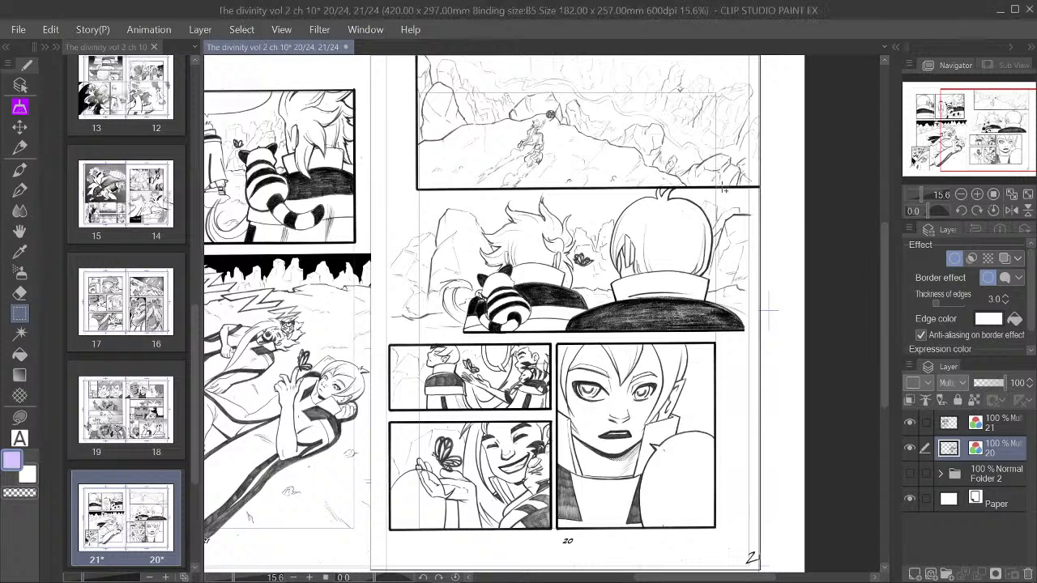
left_click(1015, 321)
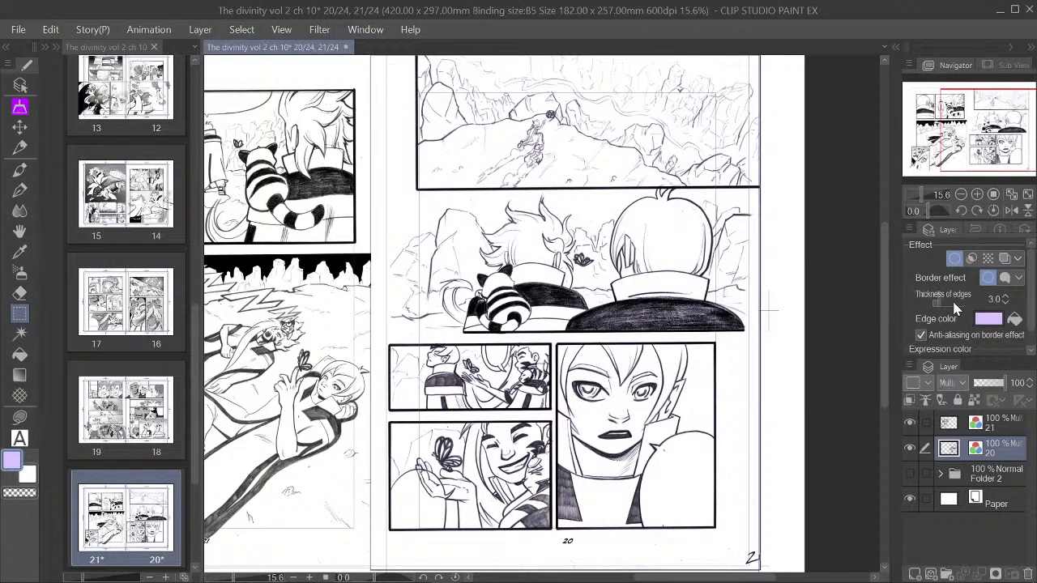
Step: Set the thickness of layer 20's border edges to 20.0
left_click(949, 301)
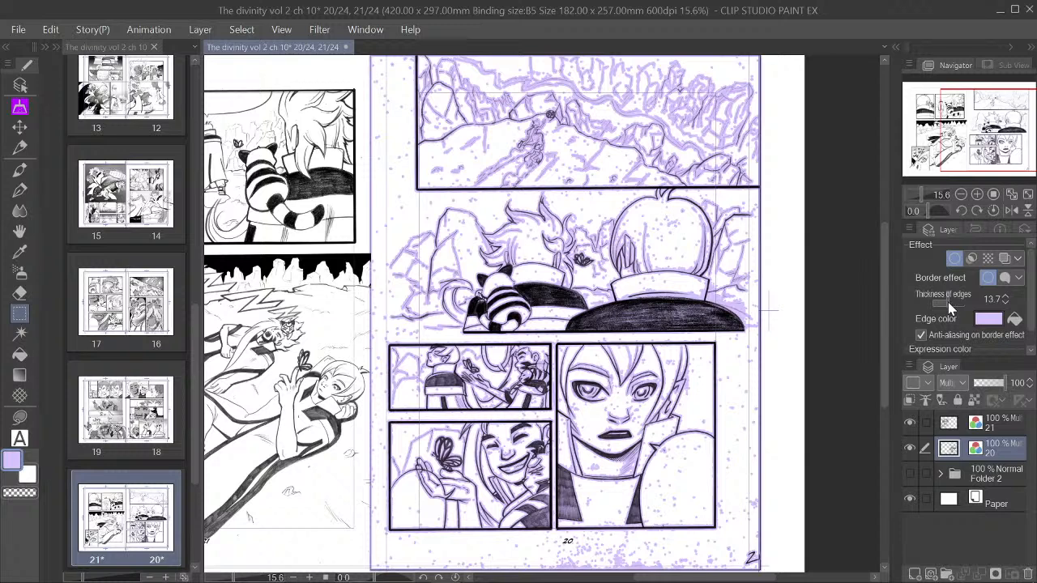
left_click_drag(951, 303, 1003, 301)
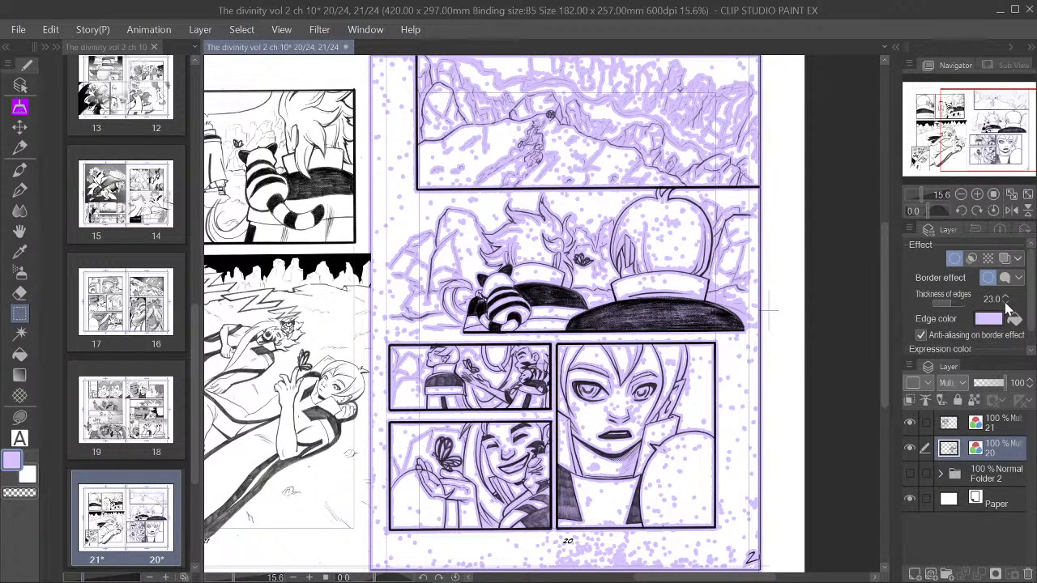
left_click(1007, 304)
left_click(1007, 304)
left_click(1006, 303)
left_click(997, 130)
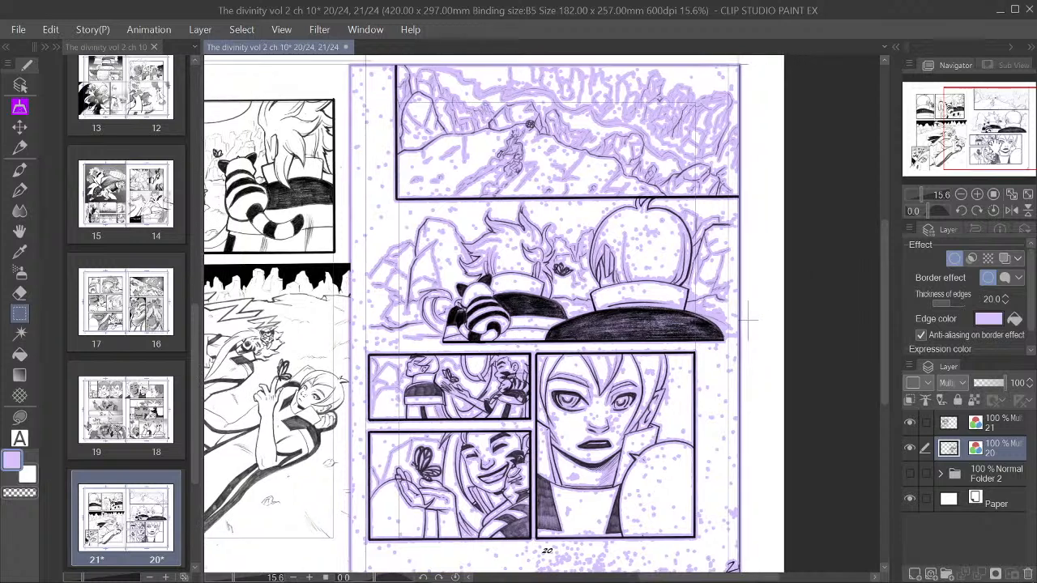
Step: Remove the dust specks along page 20's gutter margin, from the top edge to the bottom, with Remove dust
left_click(20, 104)
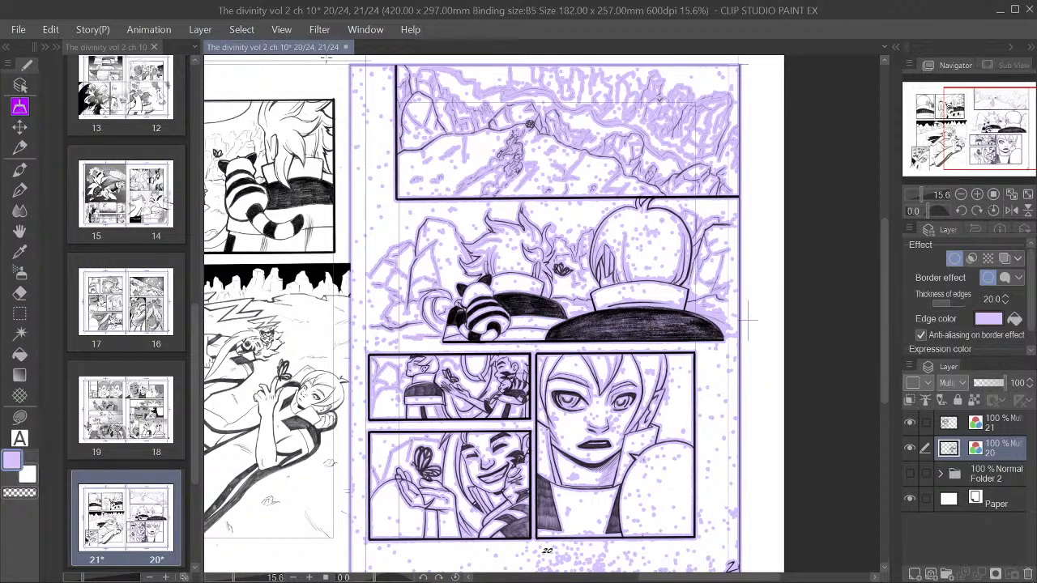
left_click_drag(345, 61, 382, 353)
left_click_drag(369, 64, 400, 217)
left_click_drag(1003, 139, 1001, 139)
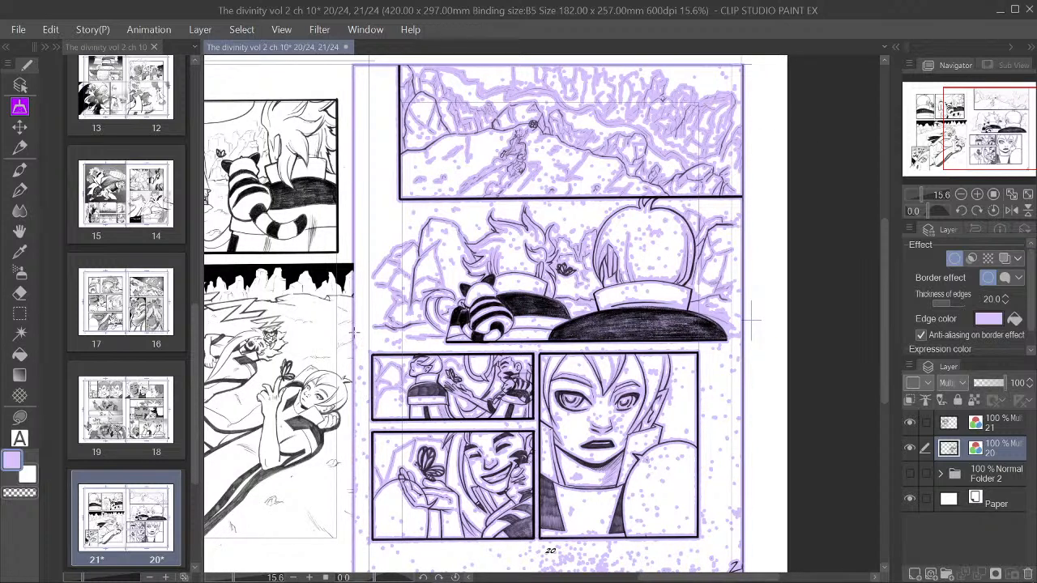
left_click_drag(352, 331, 380, 567)
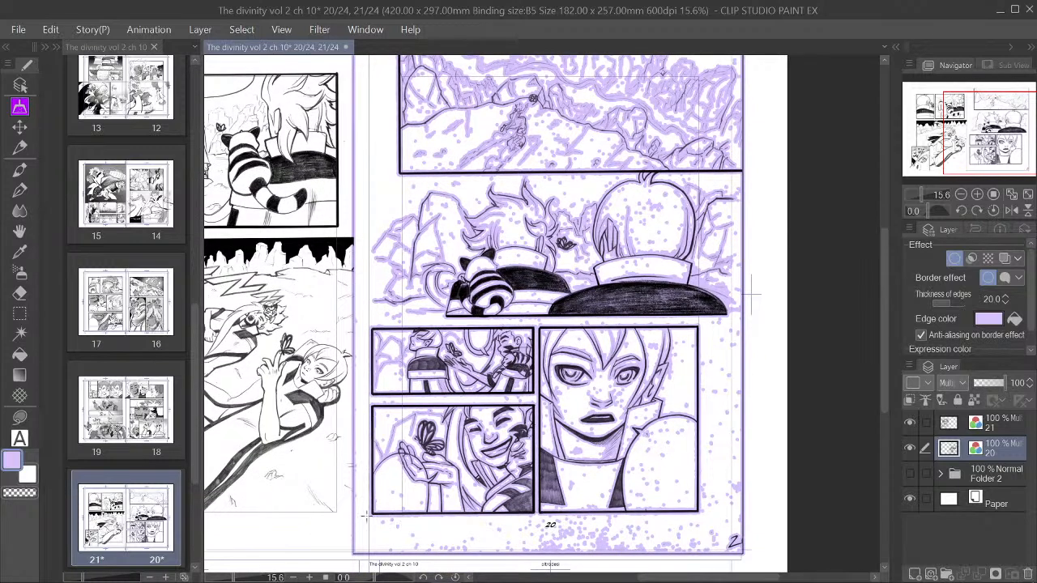
Step: Remove dust from page 20's bottom margin, its lower outer margin and the gap above the bottom panels
left_click_drag(366, 515, 738, 548)
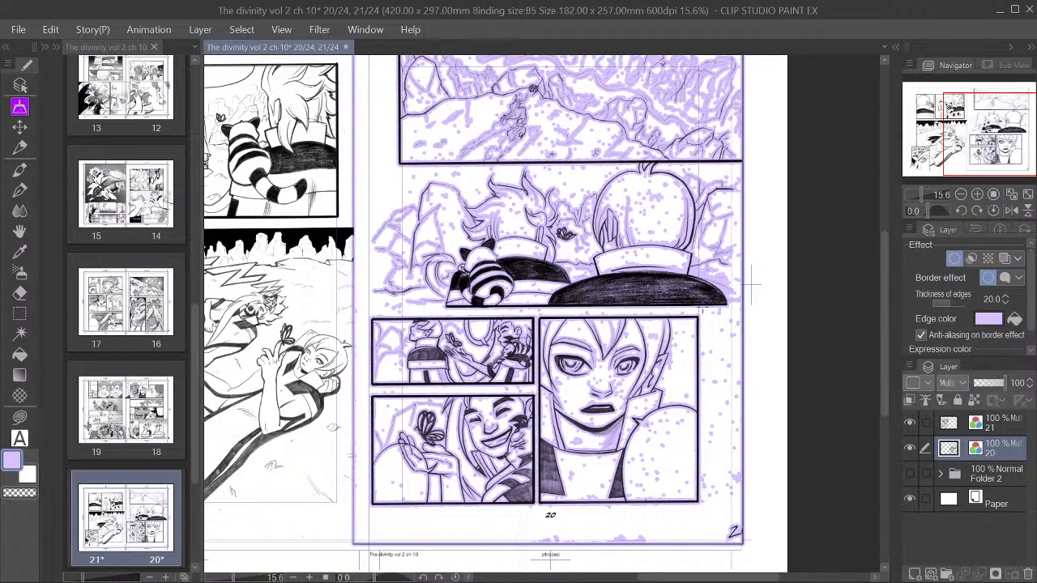
left_click_drag(700, 309, 775, 559)
left_click_drag(369, 304, 794, 318)
Step: Remove dust from the hillside on the left side of page 20's top panel and bring up the Remove dust settings
left_click_drag(968, 120, 974, 114)
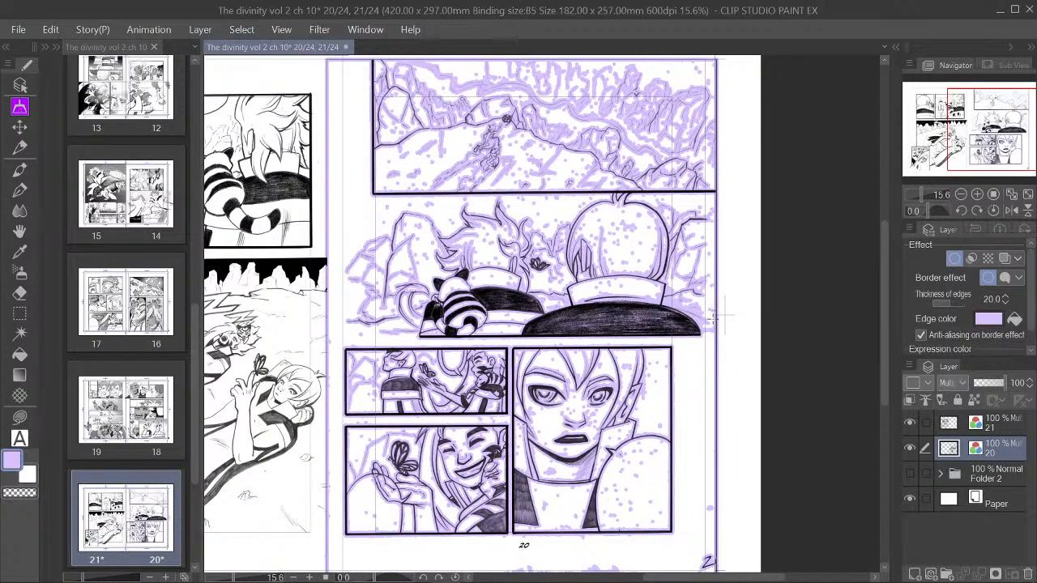
left_click_drag(973, 139, 975, 135)
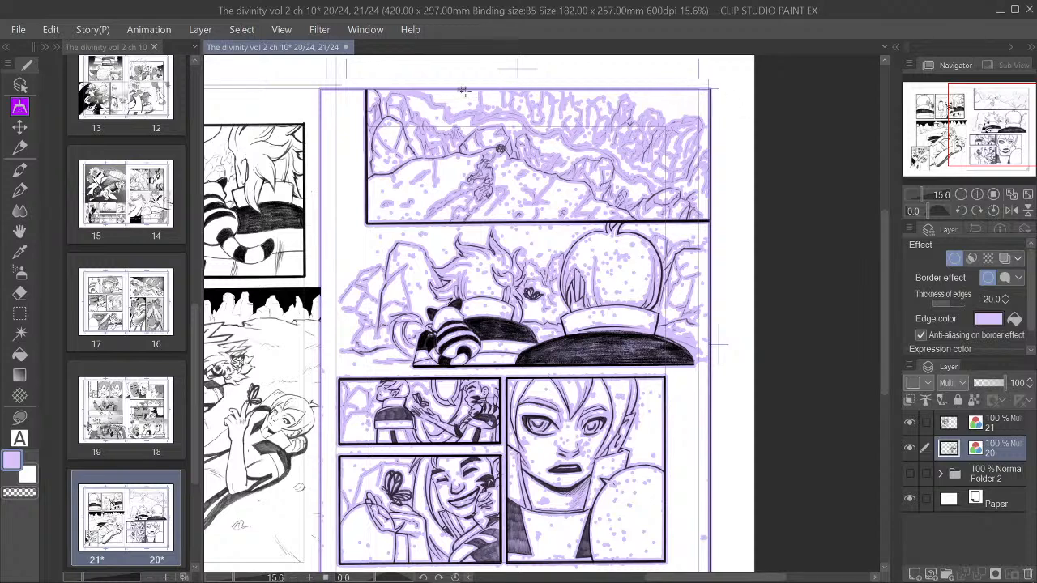
scroll(379, 146, "up", 3)
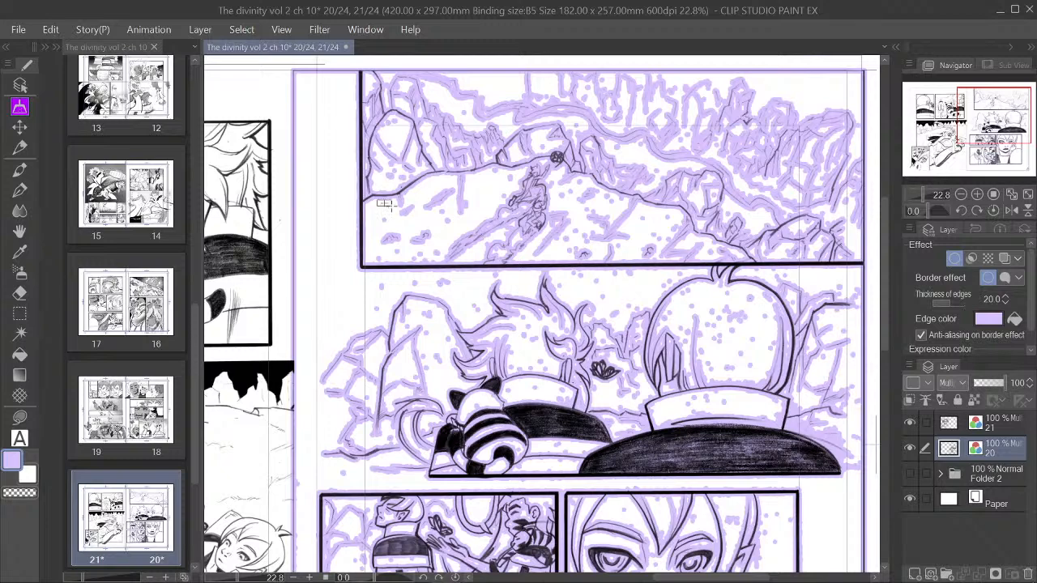
left_click_drag(377, 201, 469, 224)
left_click(45, 47)
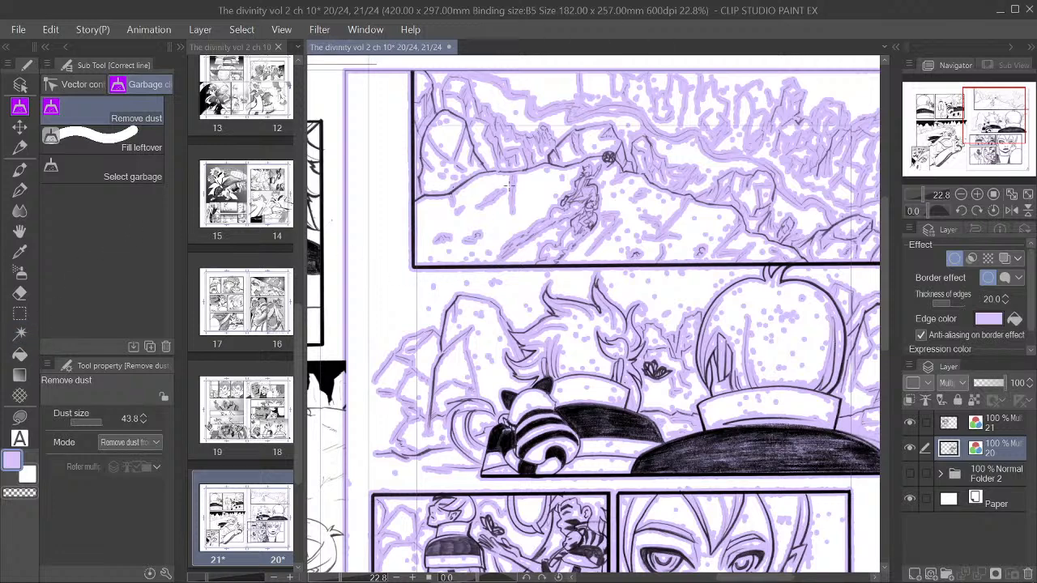
left_click(62, 46)
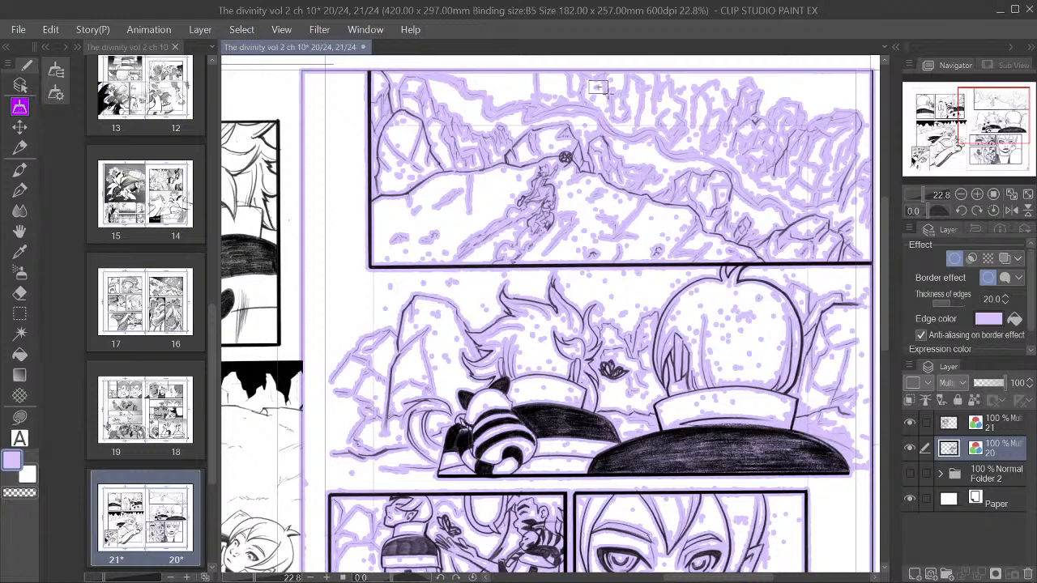
Step: Collapse the layer palettes for more canvas space and remove the dust from the slope around the running figure in page 20's top panel
scroll(607, 79, "up", 1)
scroll(608, 80, "up", 2)
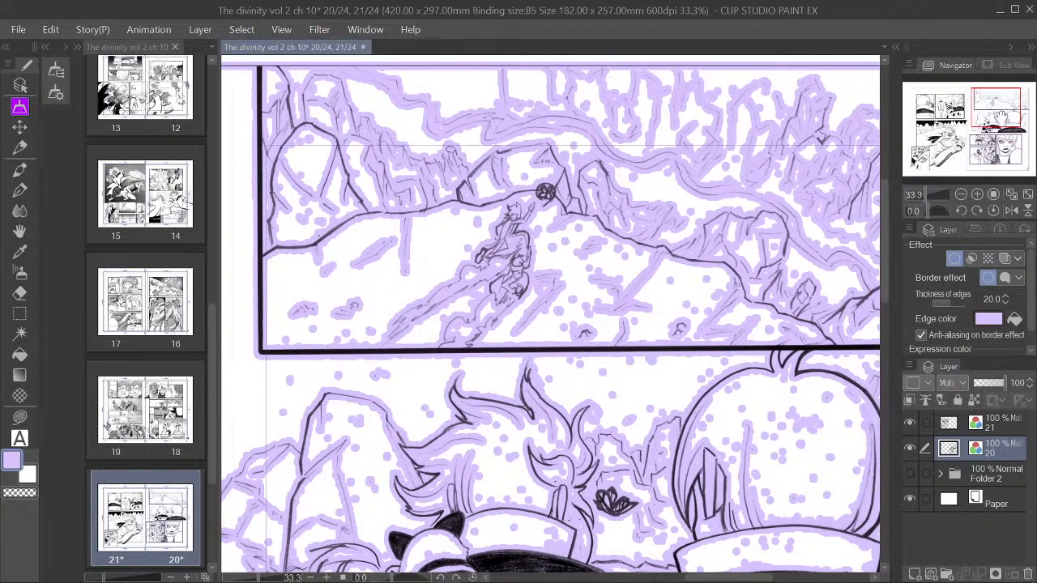
left_click_drag(1002, 117, 1005, 118)
left_click(1010, 48)
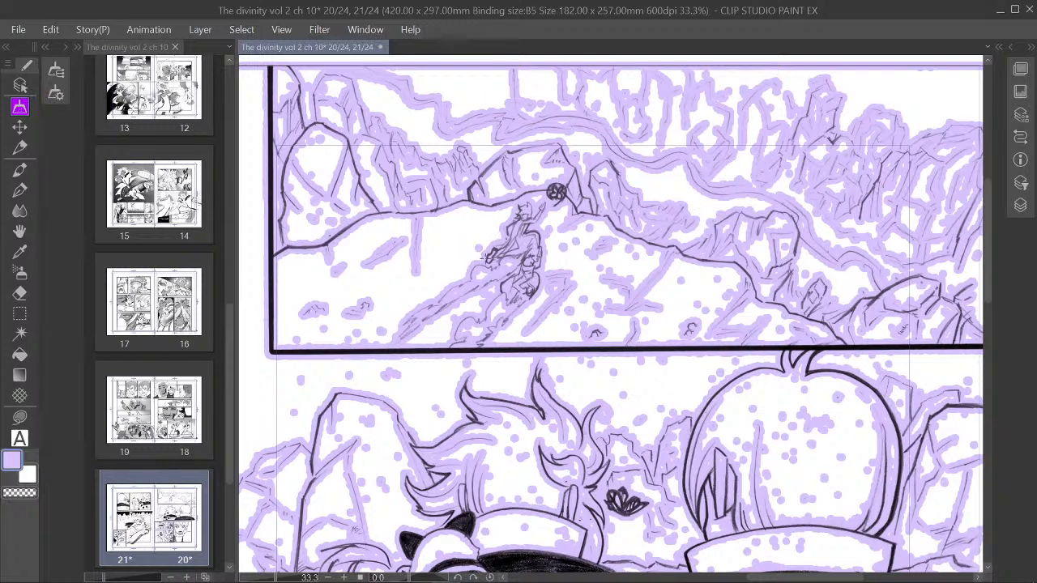
left_click_drag(545, 218, 586, 251)
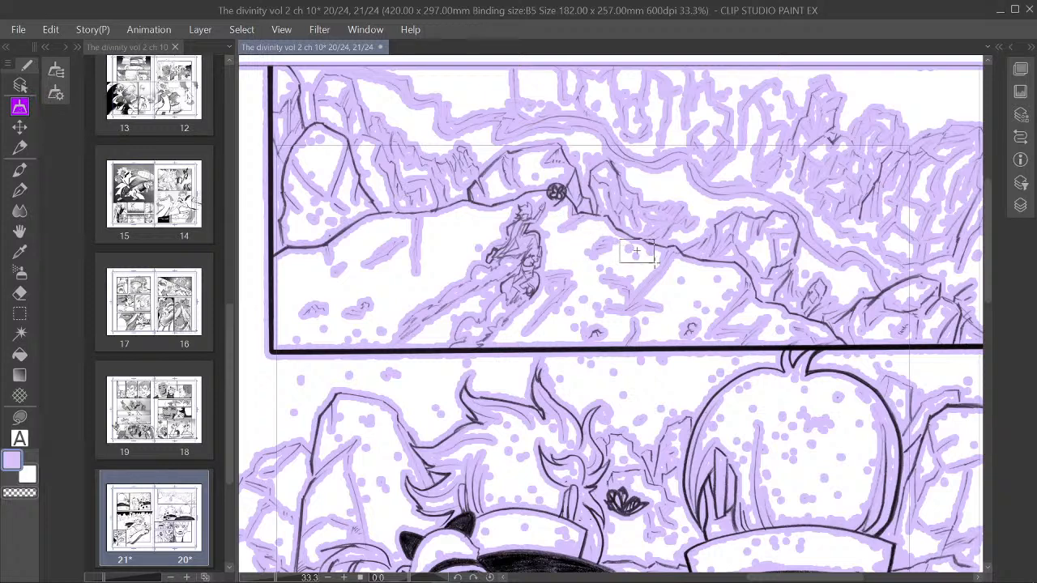
mouse_move(670, 259)
left_mouse_down()
mouse_move(718, 317)
mouse_move(744, 317)
left_mouse_up()
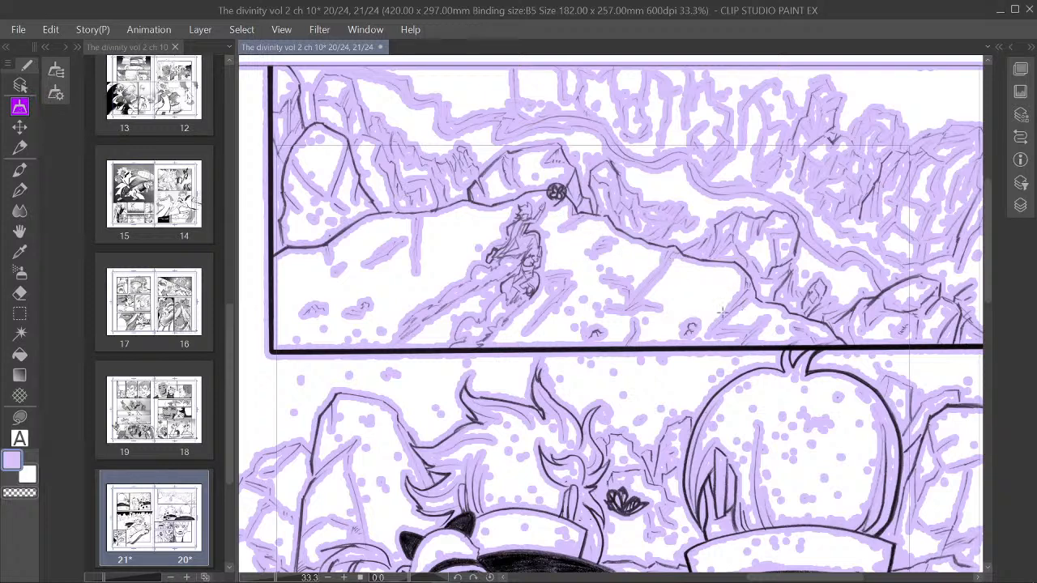
left_click_drag(567, 290, 616, 324)
left_click_drag(555, 316, 585, 334)
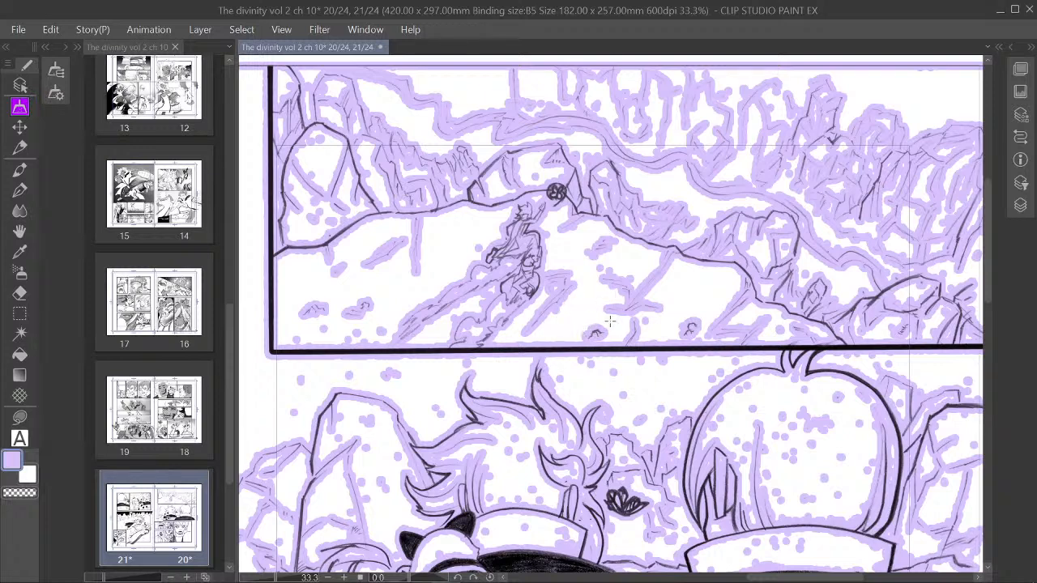
left_click_drag(593, 256, 653, 290)
left_click_drag(457, 235, 499, 262)
left_click_drag(338, 327, 409, 358)
left_click_drag(282, 325, 376, 365)
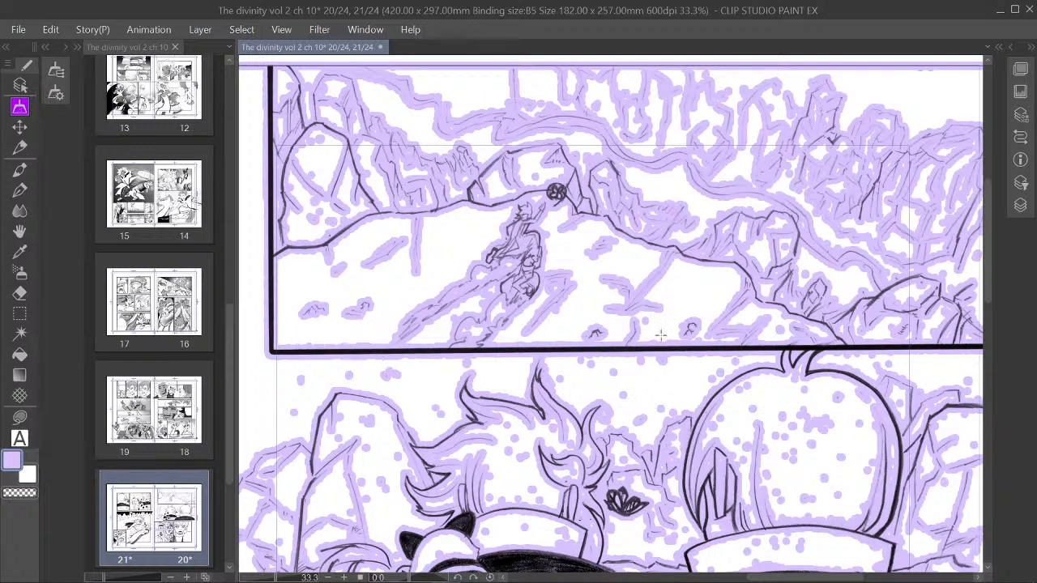
Step: Remove the remaining dust from the lower slope and the rock formations on the right side of page 20's top panel
left_click_drag(637, 317, 678, 334)
left_click_drag(771, 319, 790, 342)
left_click_drag(801, 253, 814, 277)
left_click_drag(817, 229, 905, 292)
left_click_drag(916, 254, 977, 297)
left_click_drag(965, 245, 1001, 292)
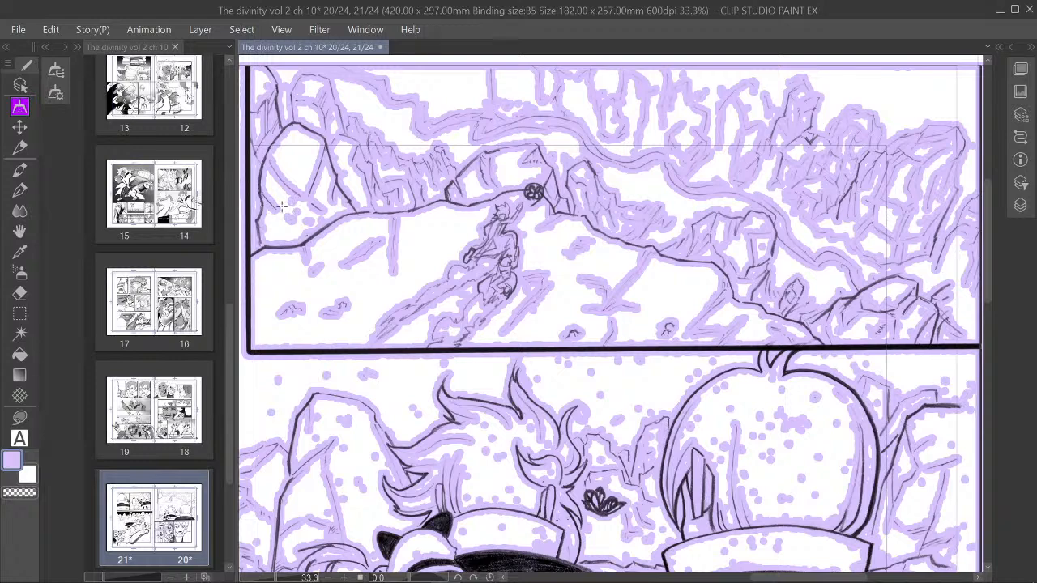
scroll(416, 245, "down", 1)
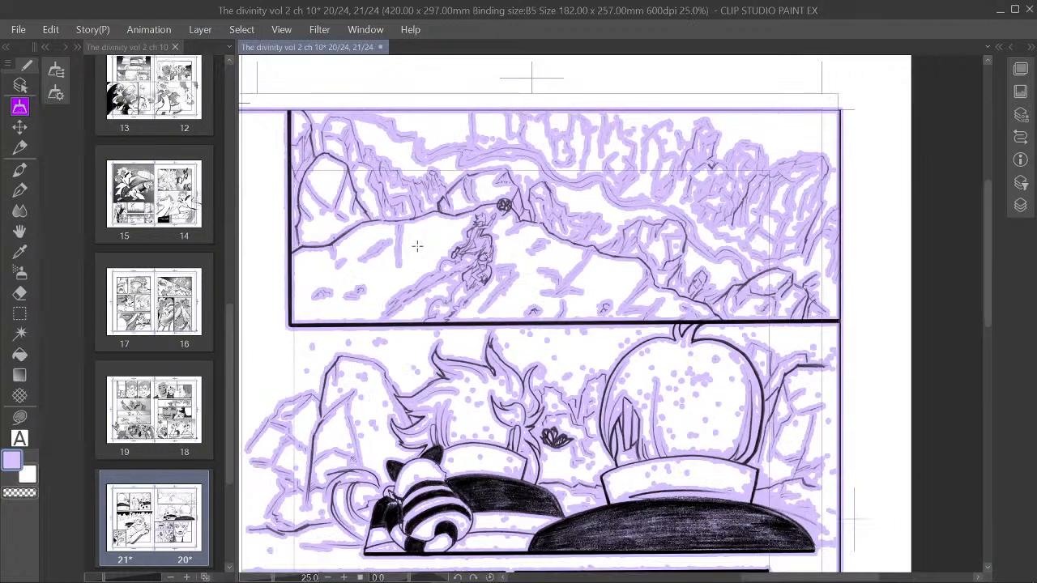
scroll(778, 259, "up", 2)
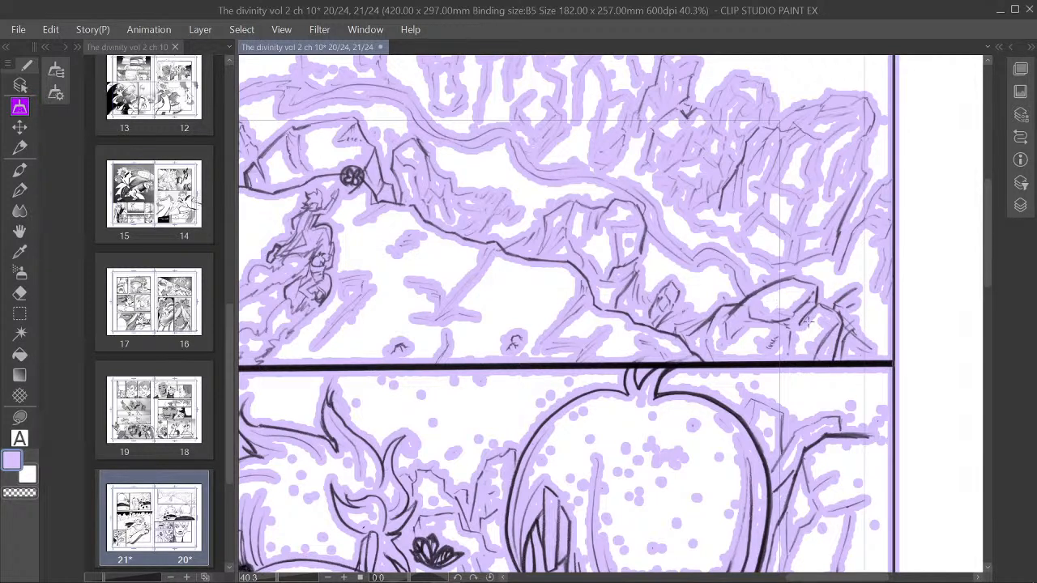
scroll(661, 341, "down", 3)
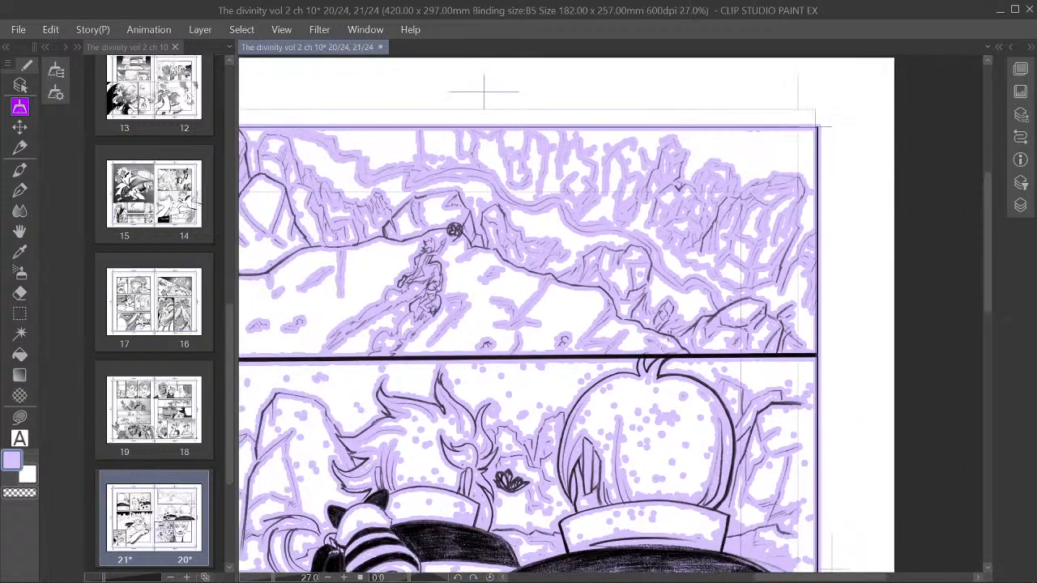
scroll(406, 299, "up", 3)
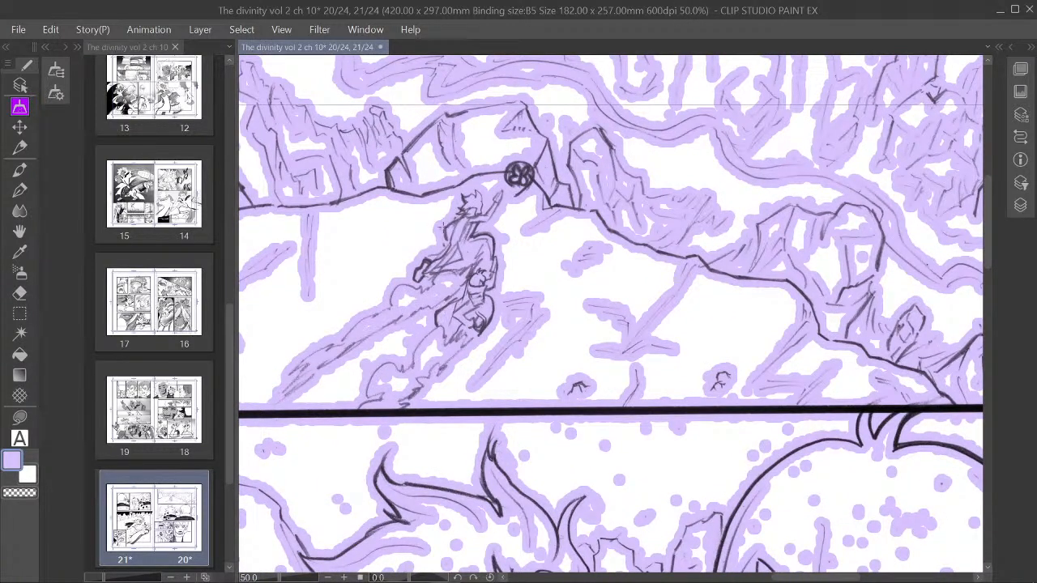
scroll(442, 217, "up", 1)
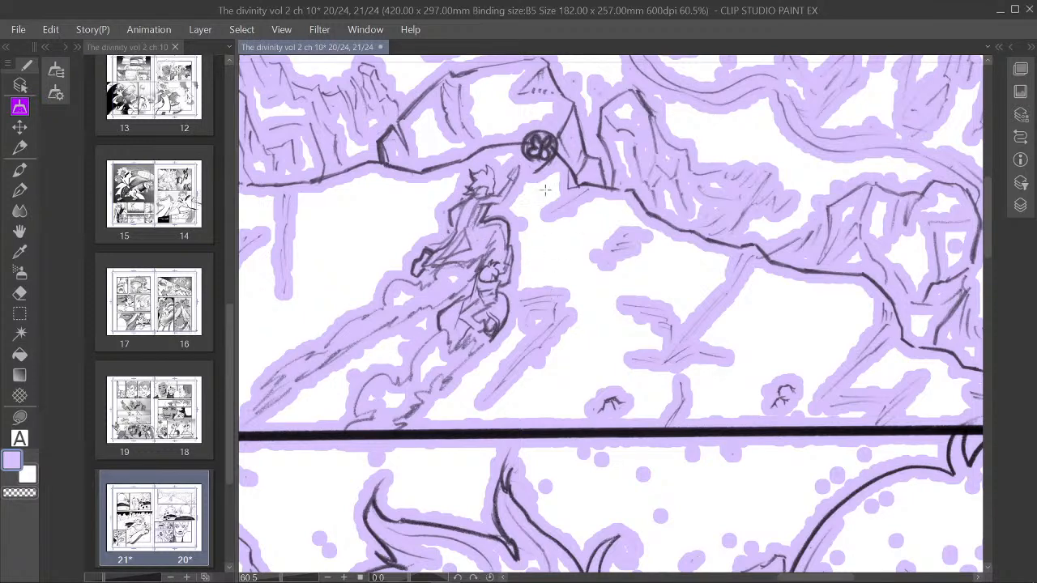
scroll(596, 257, "down", 4)
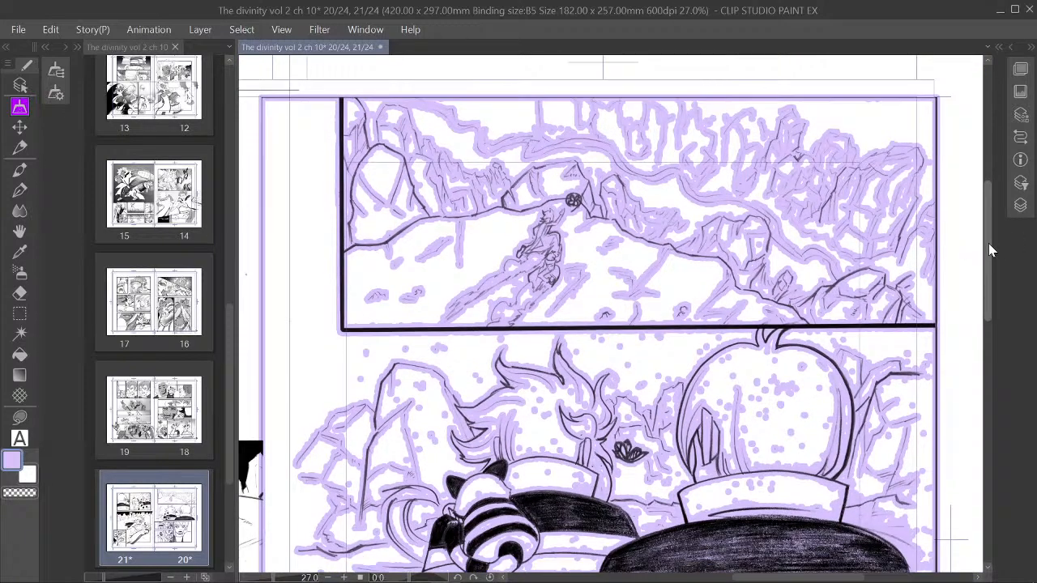
Step: Remove dust from the sky and the left-hand rocks in page 20's wide second panel
left_click_drag(989, 243, 1007, 309)
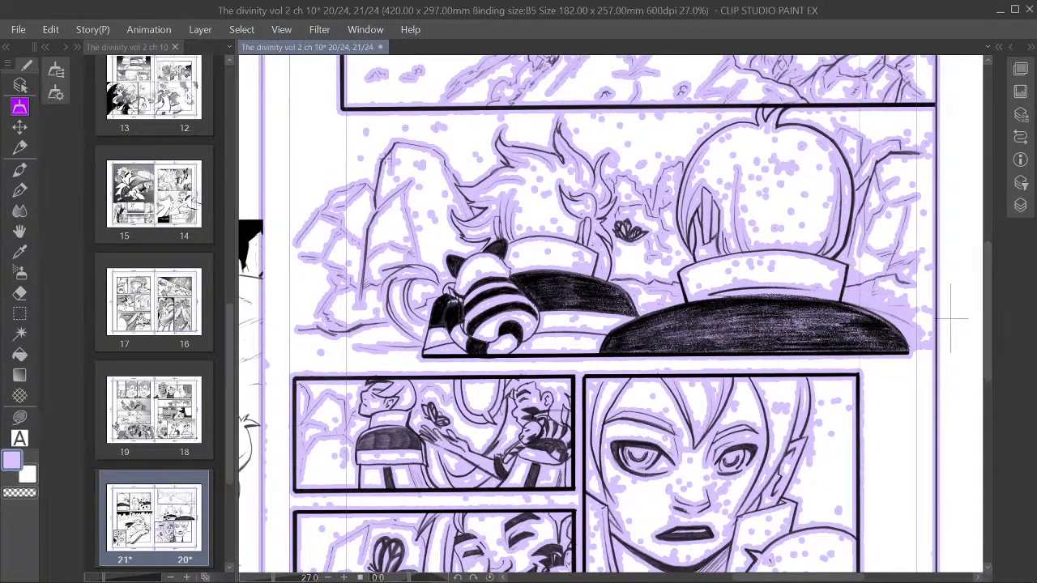
mouse_move(338, 114)
left_mouse_down()
mouse_move(510, 121)
mouse_move(454, 179)
mouse_move(338, 175)
left_mouse_up()
left_click_drag(495, 114, 712, 163)
left_click_drag(697, 114, 960, 152)
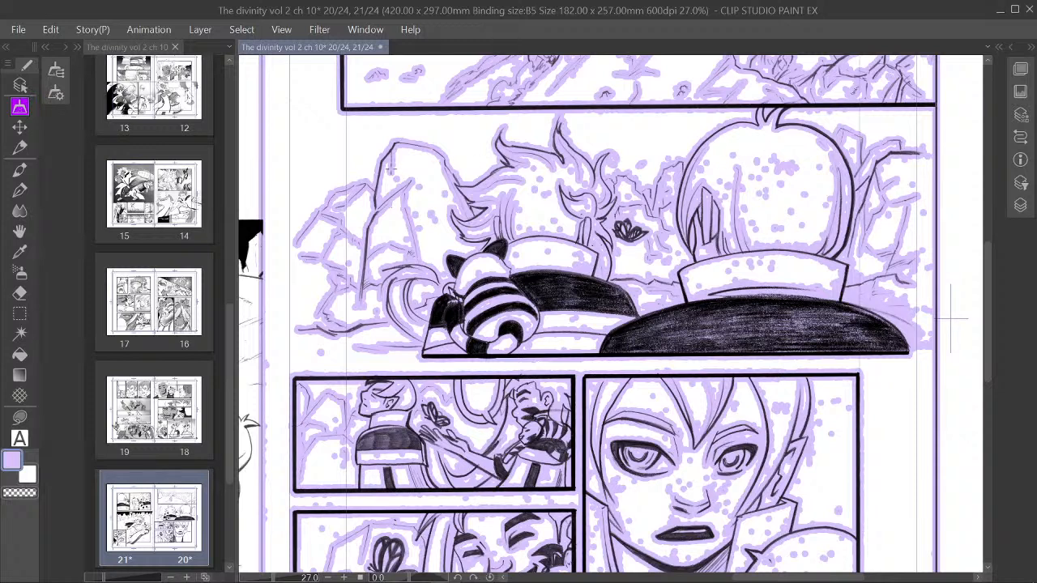
left_click_drag(390, 169, 464, 254)
left_click_drag(382, 228, 431, 255)
left_click_drag(303, 345, 355, 369)
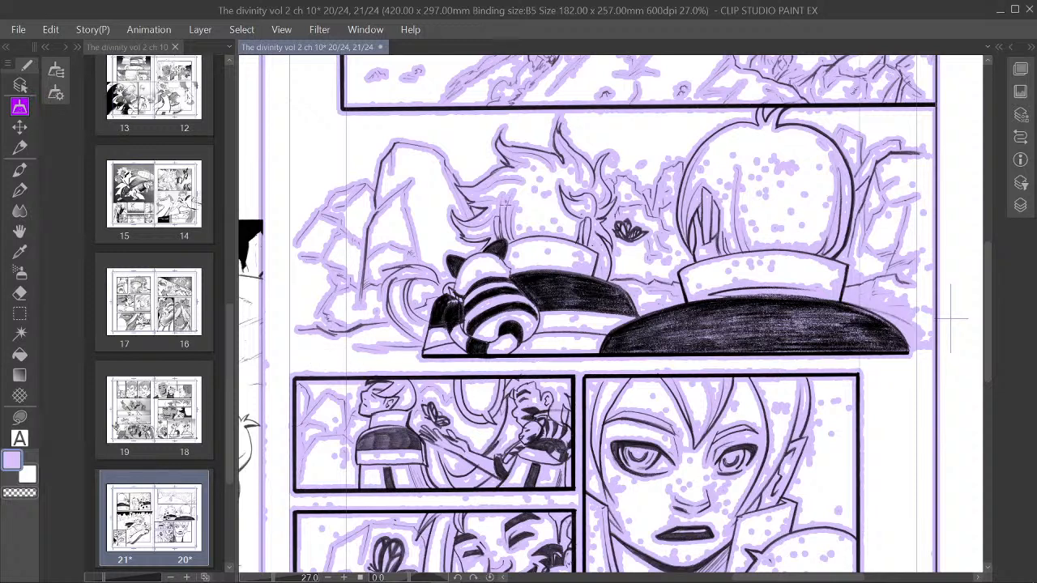
Step: Remove dust from the spiky-haired figure's head and collar and from the striped animal in page 20's second panel
left_click_drag(519, 161, 594, 242)
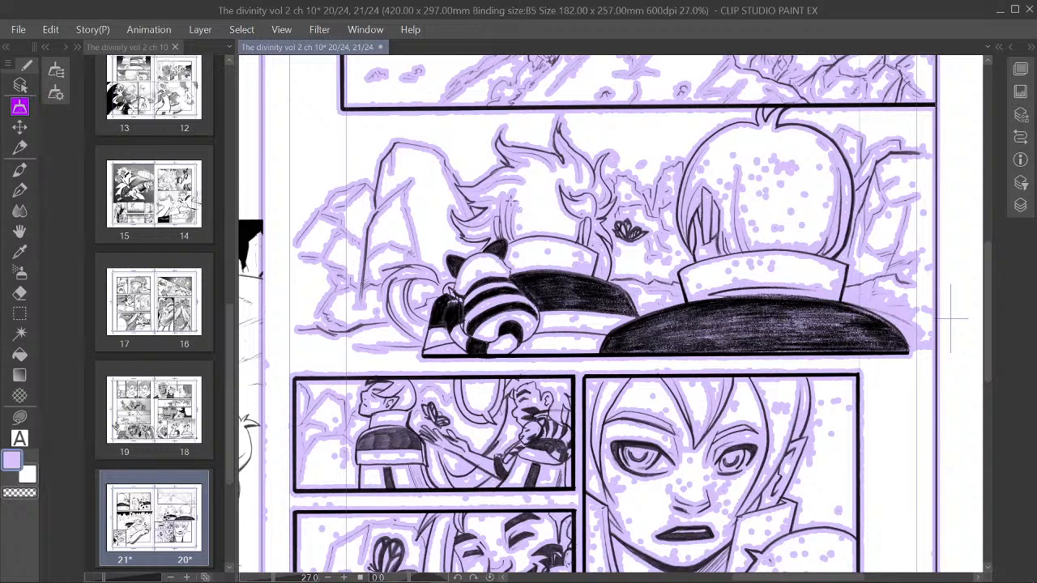
left_click_drag(514, 201, 604, 270)
left_click_drag(466, 266, 530, 360)
left_click_drag(443, 326, 479, 363)
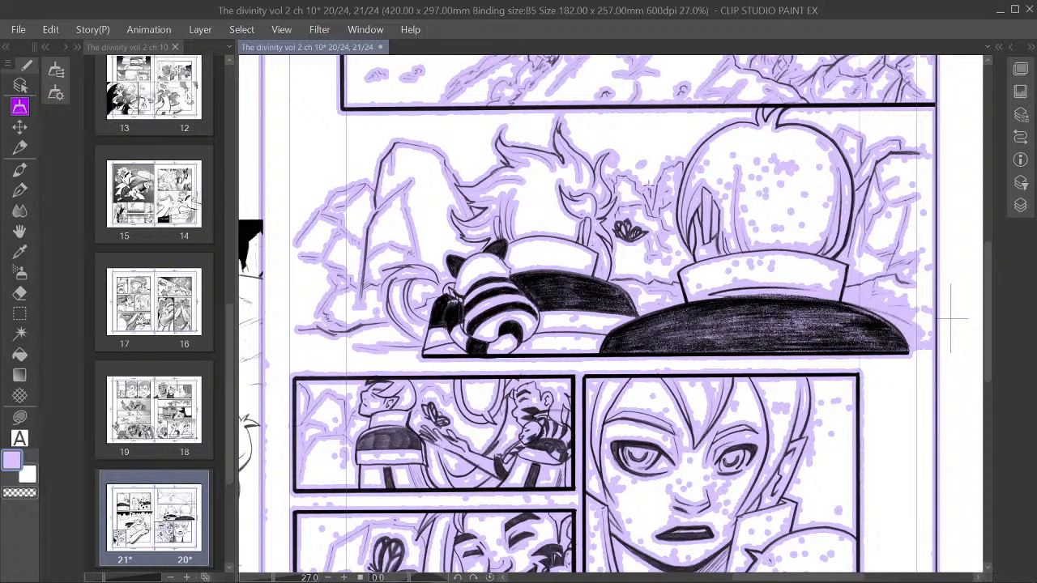
Step: Remove dust from the right figure's head and collar and the rocky background around it in page 20's second panel
left_click_drag(660, 151, 698, 180)
left_click_drag(707, 143, 843, 235)
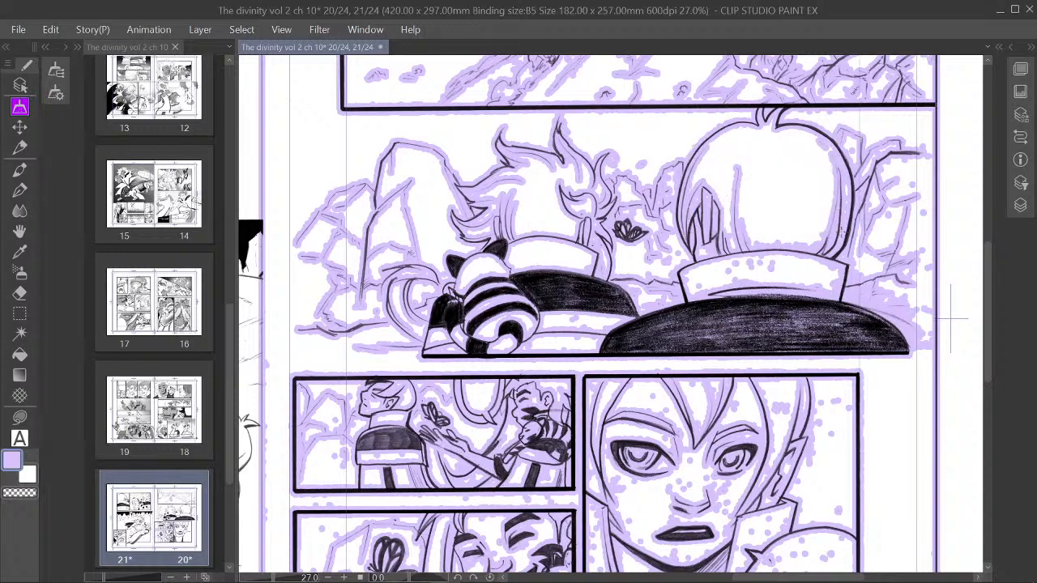
left_click_drag(721, 222, 773, 272)
left_click_drag(684, 272, 834, 304)
left_click_drag(804, 135, 875, 195)
left_click_drag(794, 108, 944, 296)
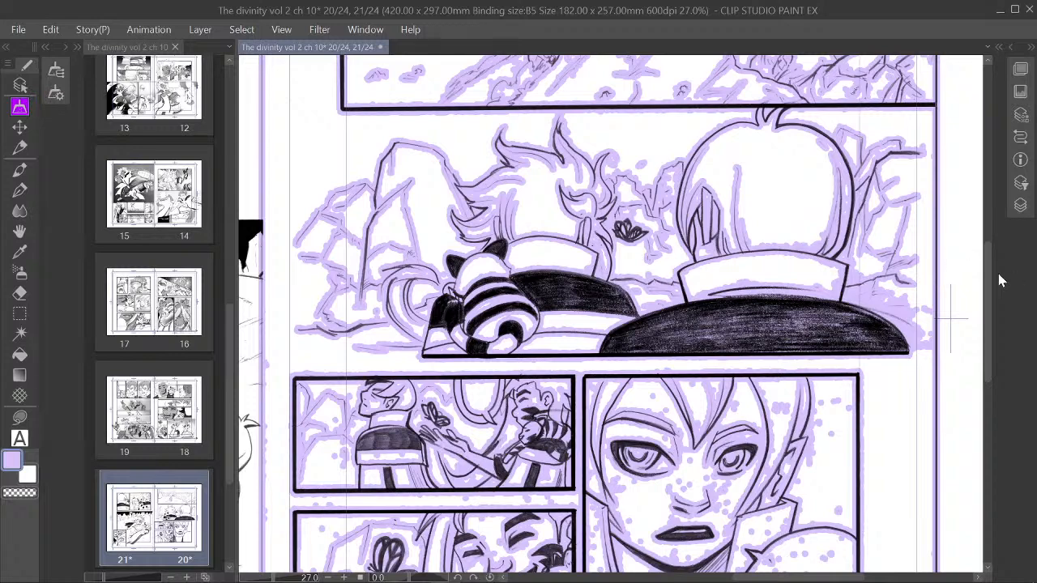
Step: Remove dust from the gap between page 20's two small left panels and from the lower panel with the butterfly
left_click_drag(989, 281, 993, 338)
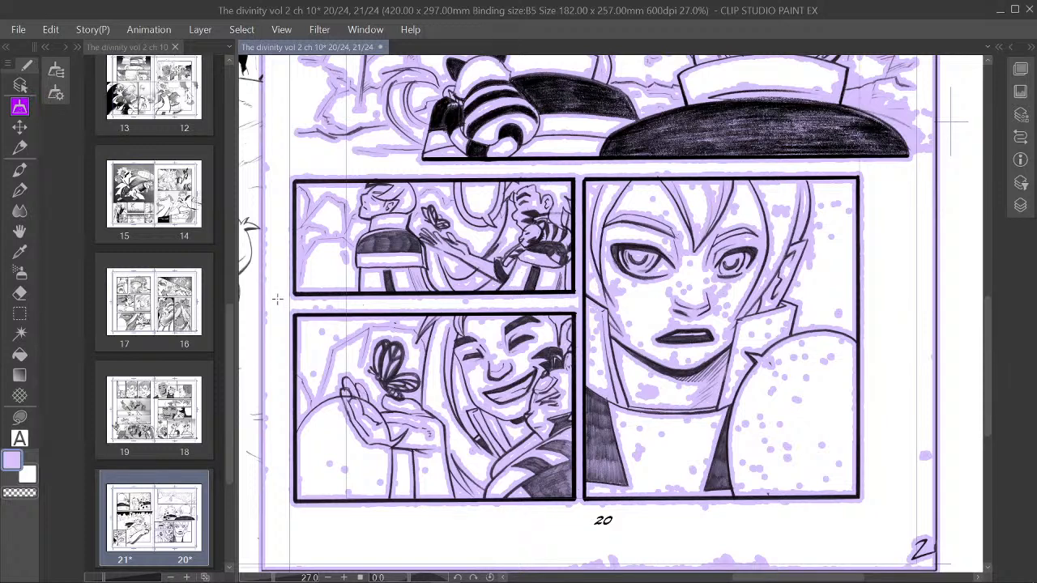
left_click_drag(283, 295, 592, 313)
left_click_drag(298, 324, 362, 386)
left_click_drag(389, 317, 452, 344)
left_click_drag(313, 435, 467, 520)
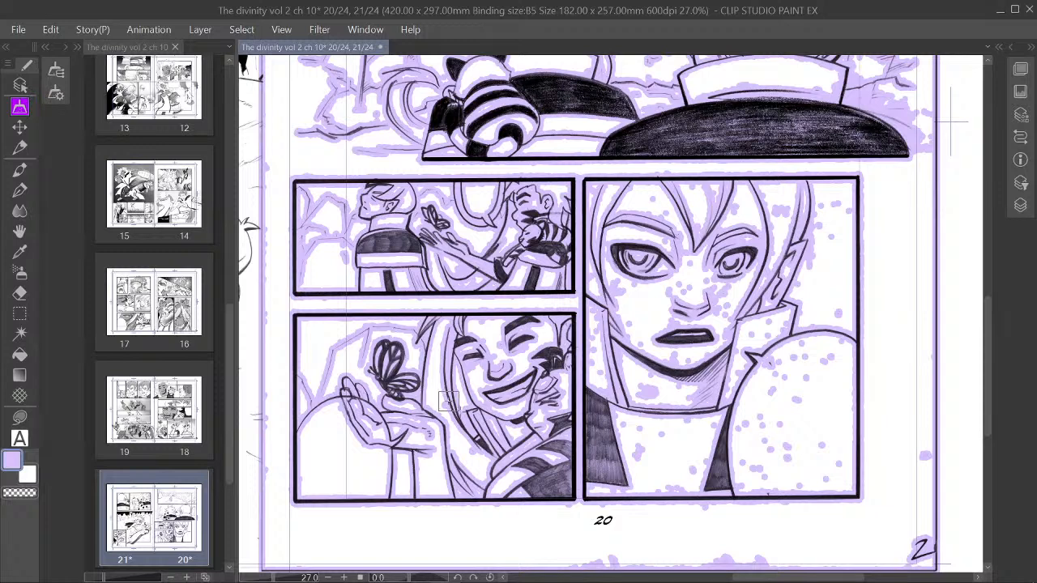
left_click_drag(471, 321, 584, 503)
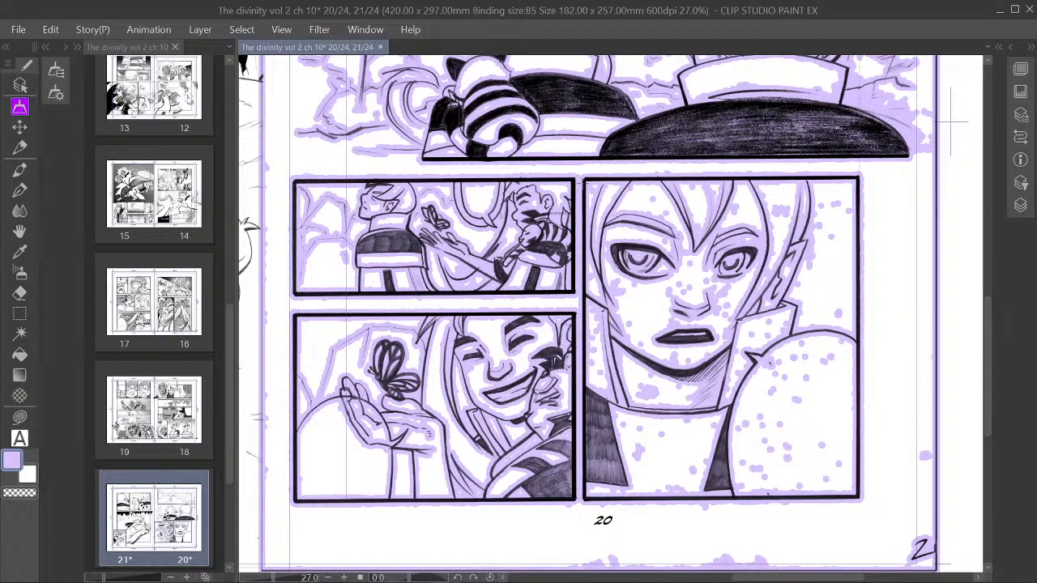
Step: Remove dust from the left edge, cheek, neck and chest of the face close-up in page 20's last panel
left_click_drag(583, 180, 637, 503)
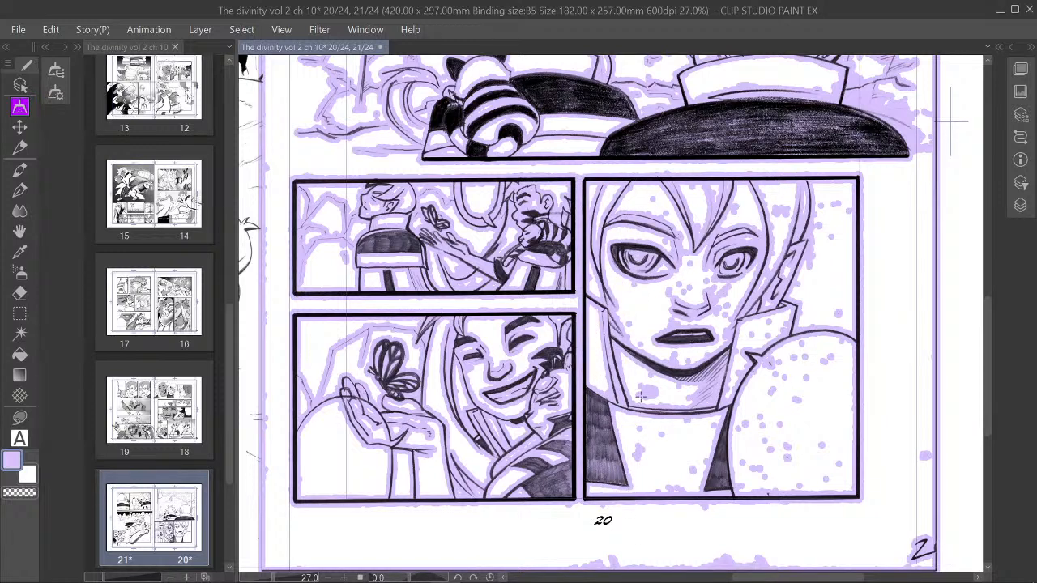
left_click_drag(616, 275, 689, 363)
left_click_drag(625, 373, 732, 524)
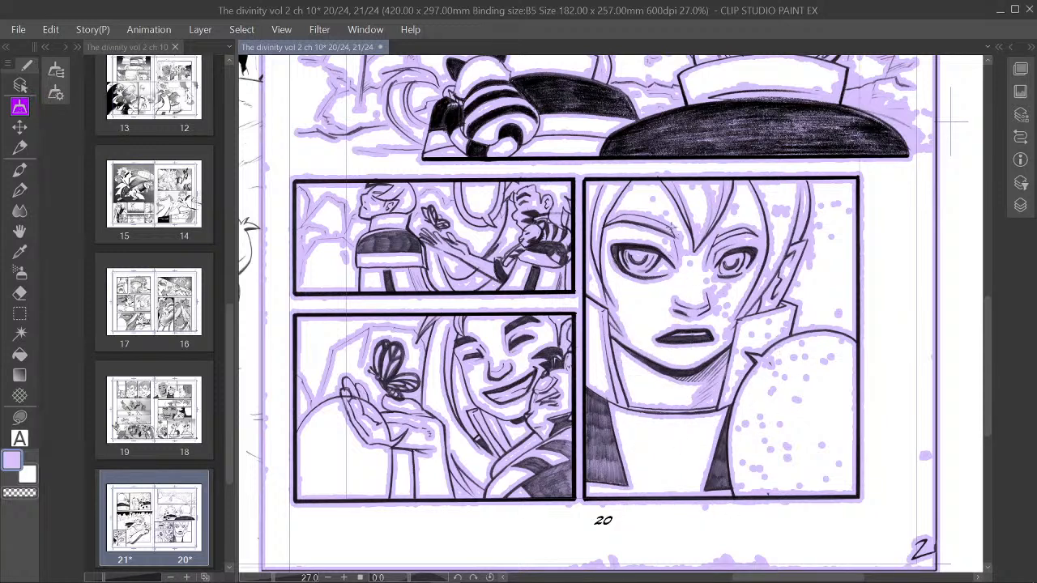
Step: Remove dust from the hair, forehead, nose, collar, shoulder and right-hand background of page 20's face close-up panel
left_click_drag(631, 176, 834, 238)
left_click_drag(825, 193, 909, 439)
left_click_drag(744, 319, 898, 525)
left_click_drag(731, 344, 849, 525)
left_click_drag(703, 278, 783, 349)
left_click_drag(655, 226, 753, 304)
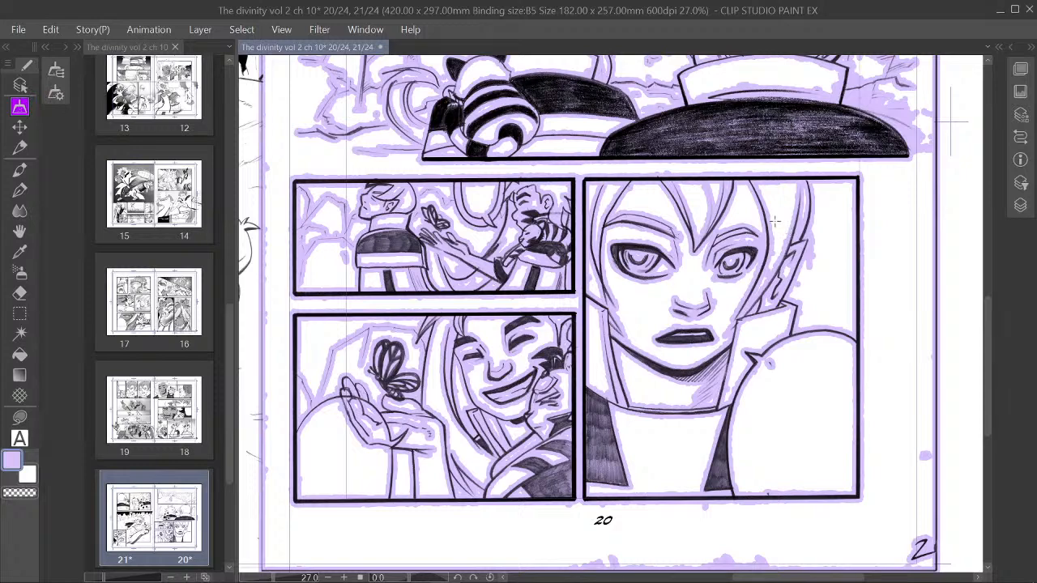
left_click_drag(764, 228, 843, 366)
left_click_drag(757, 244, 812, 344)
Step: Expand the layer palettes again and turn off the border effect on page 20's layer
scroll(787, 410, "down", 1)
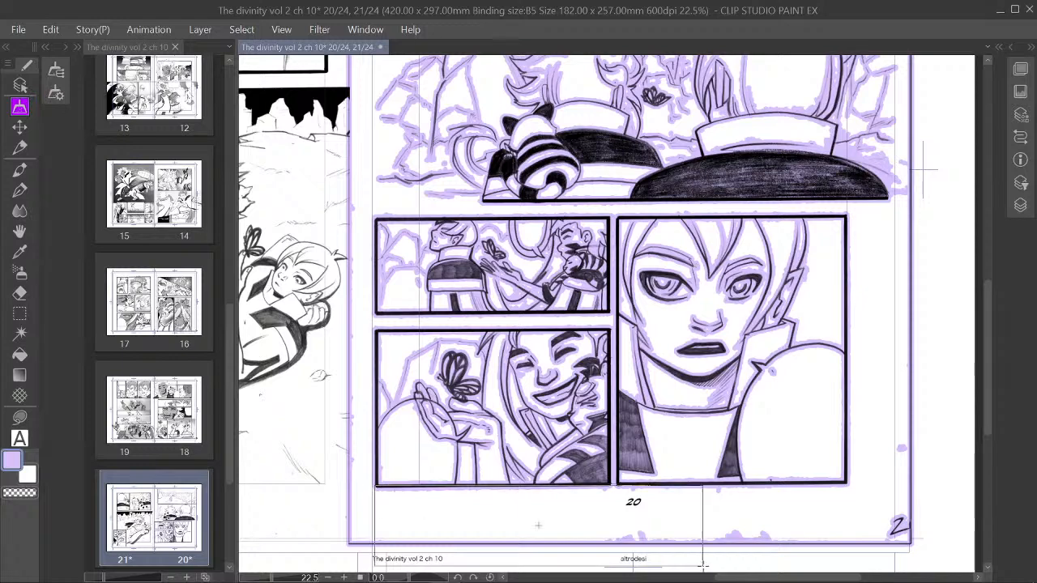
scroll(924, 170, "down", 2)
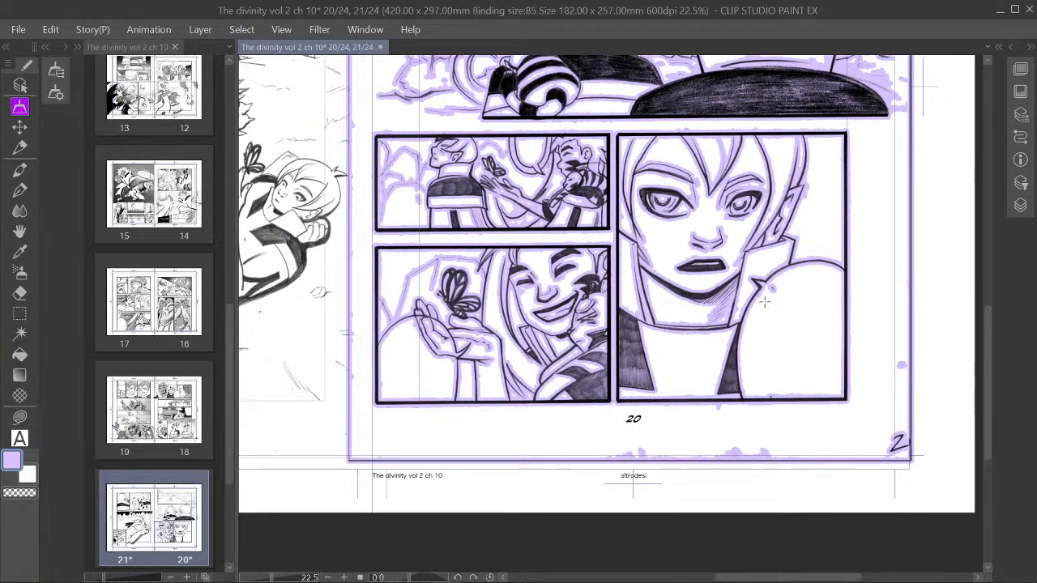
scroll(765, 304, "down", 4)
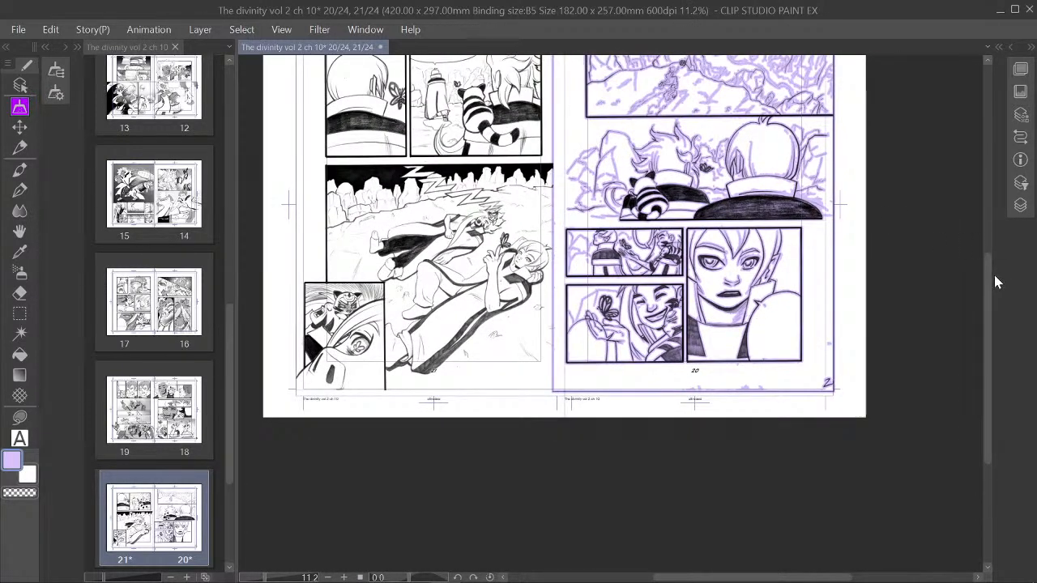
left_click_drag(988, 276, 988, 236)
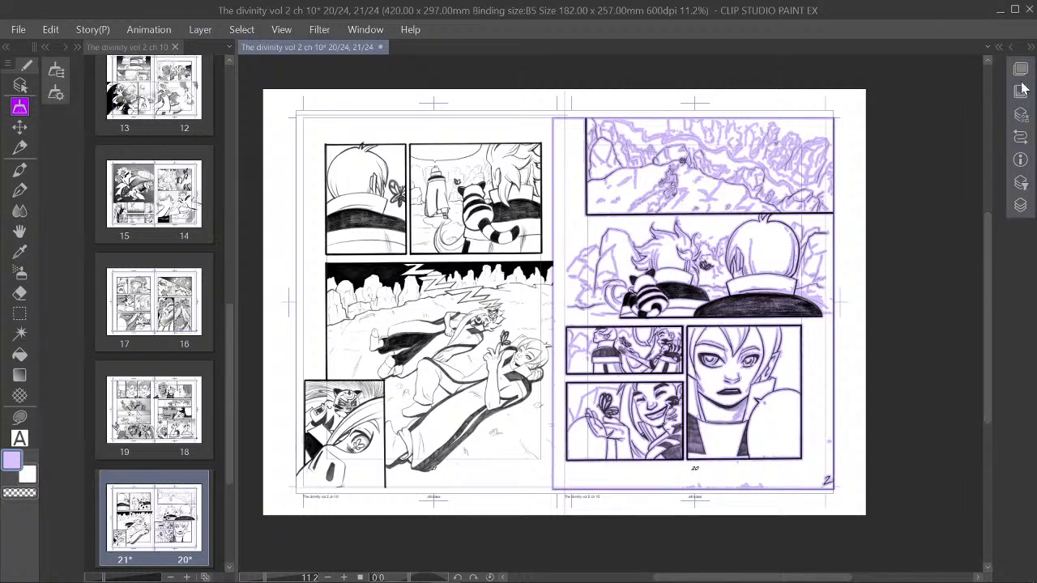
left_click(1011, 47)
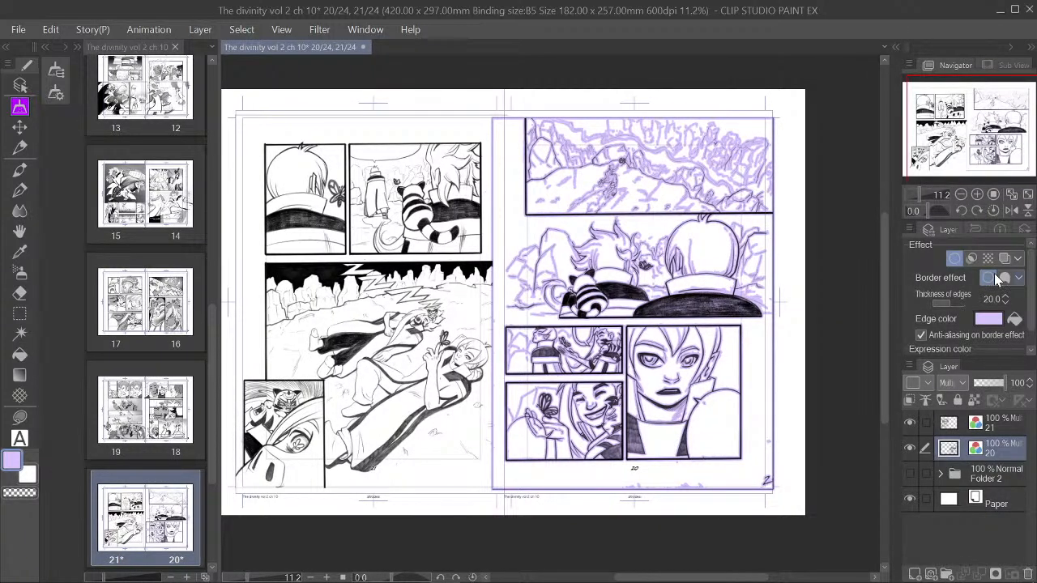
left_click(955, 259)
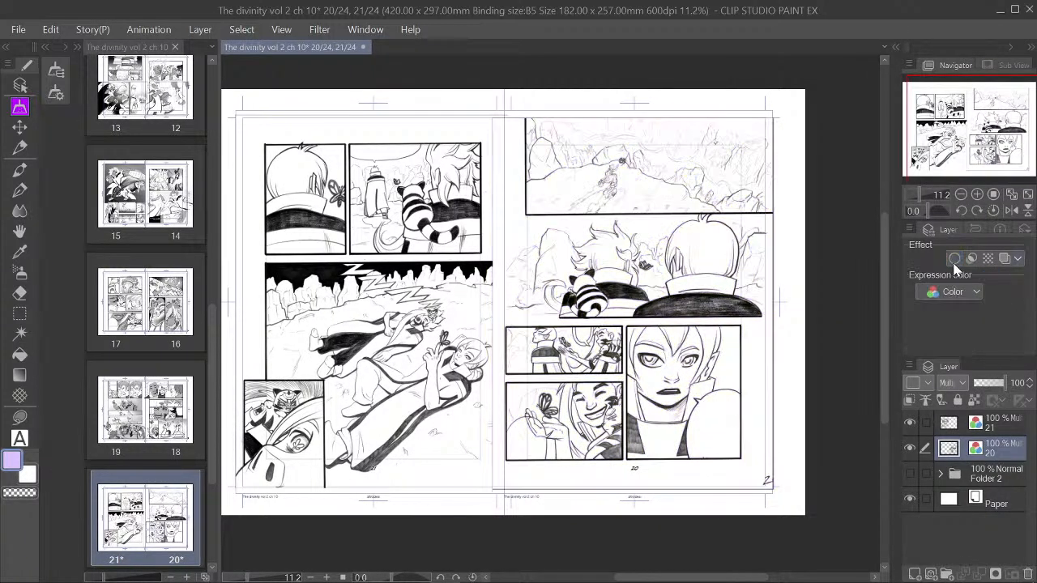
Step: Give page 21's layer a border effect with the current lilac as edge color and an edge thickness of 21.9
left_click(1003, 428)
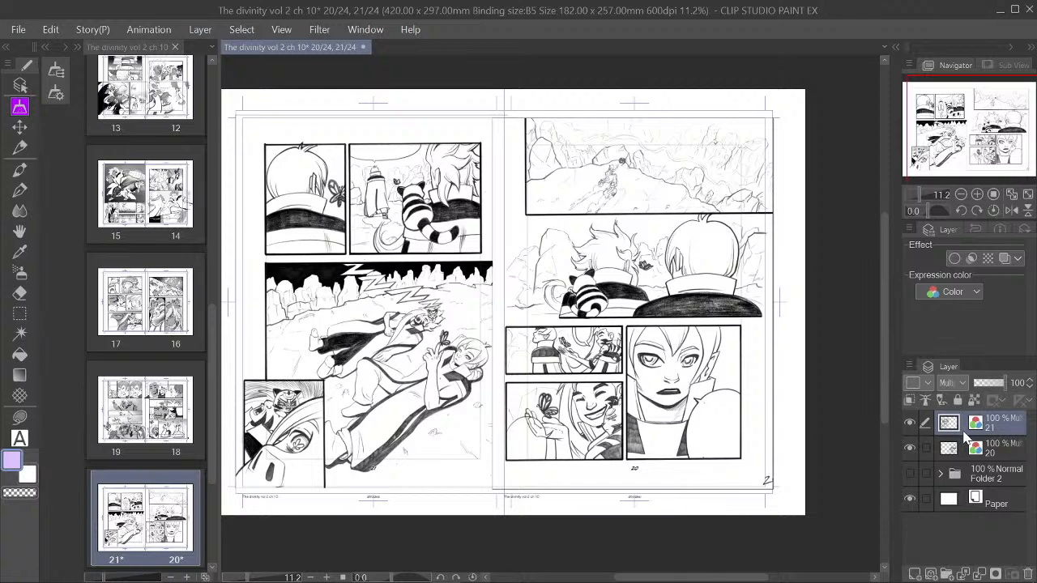
scroll(608, 201, "up", 4)
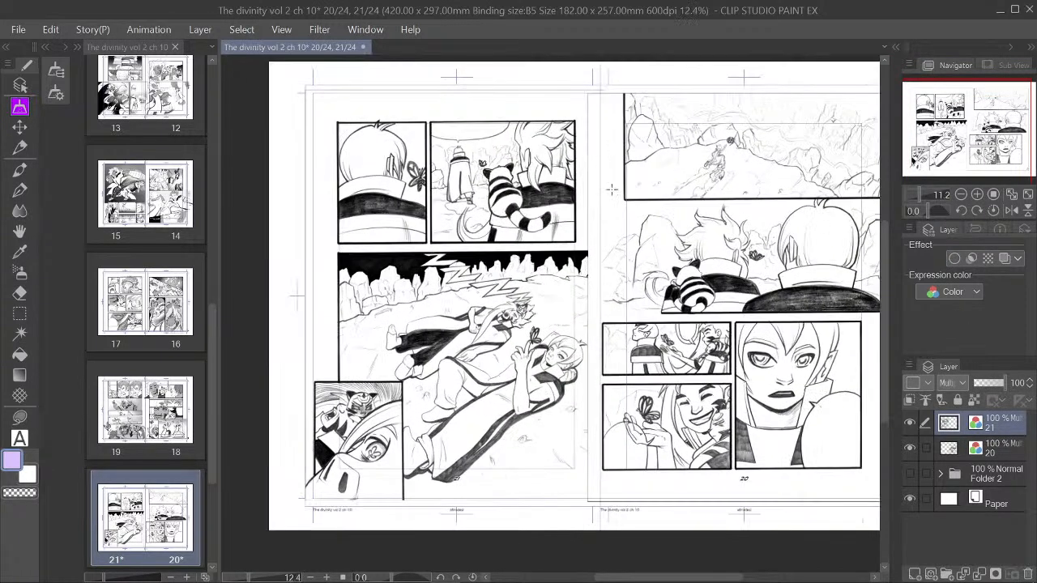
left_click_drag(971, 122, 966, 126)
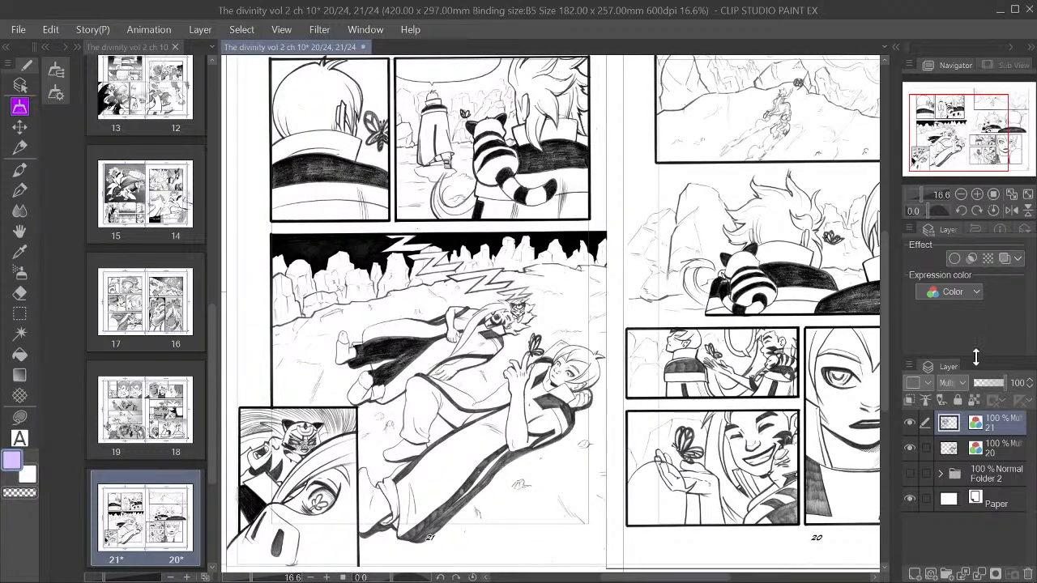
left_click(953, 258)
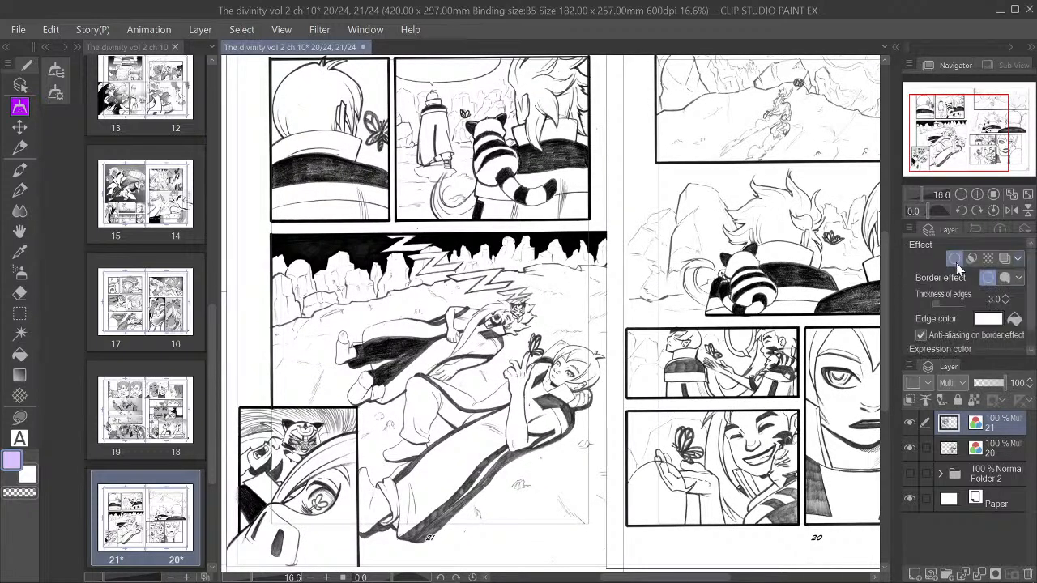
left_click(1016, 320)
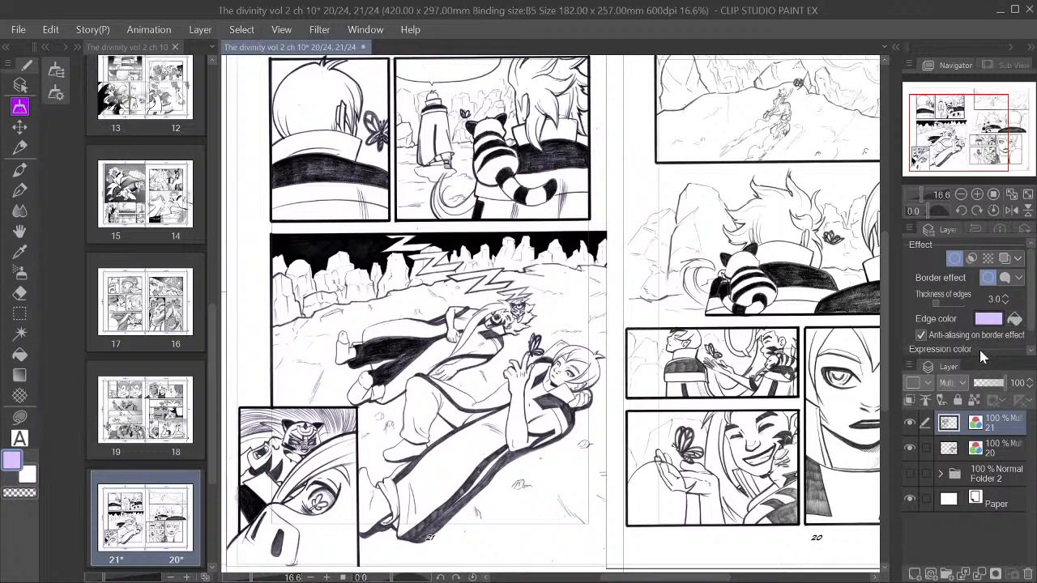
left_click(949, 305)
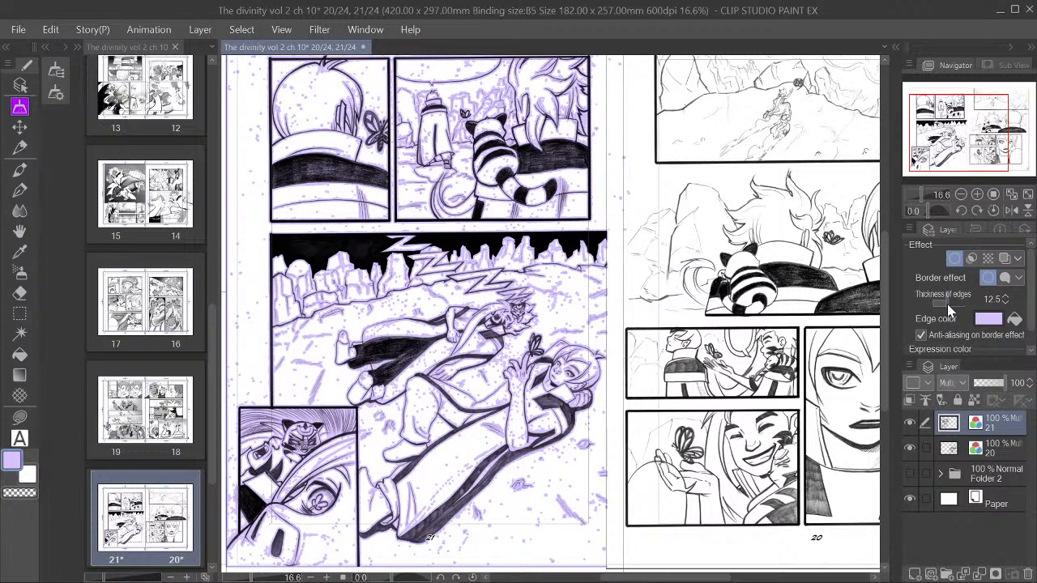
left_click(951, 307)
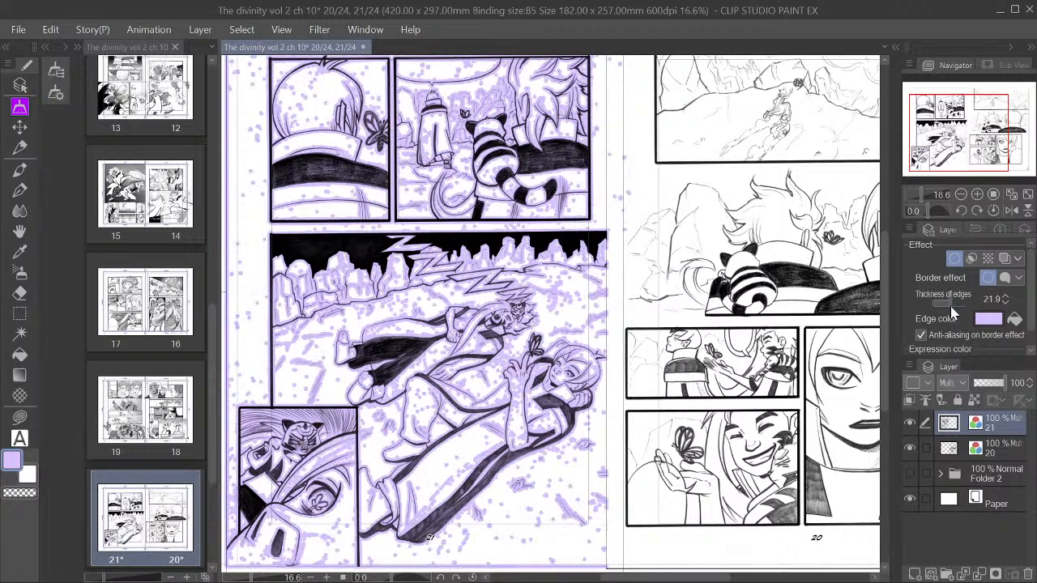
Step: Set layer 21's border edge thickness to 20 and remove the dust specks from the margins and gutters around page 21's panels
left_click(1008, 305)
left_click_drag(974, 149, 963, 135)
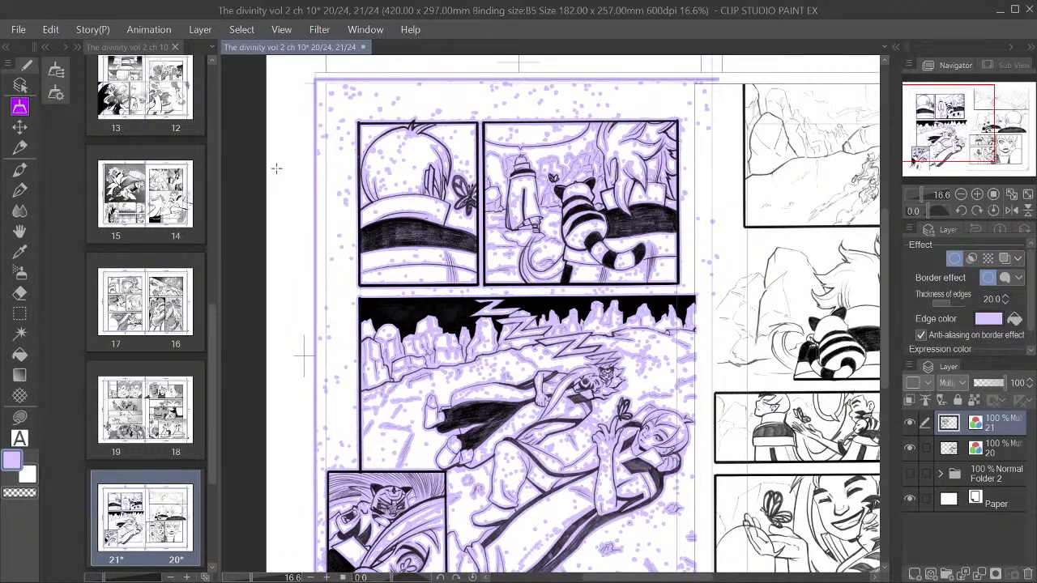
mouse_move(295, 70)
left_mouse_down()
mouse_move(642, 139)
mouse_move(734, 132)
mouse_move(726, 121)
left_mouse_up()
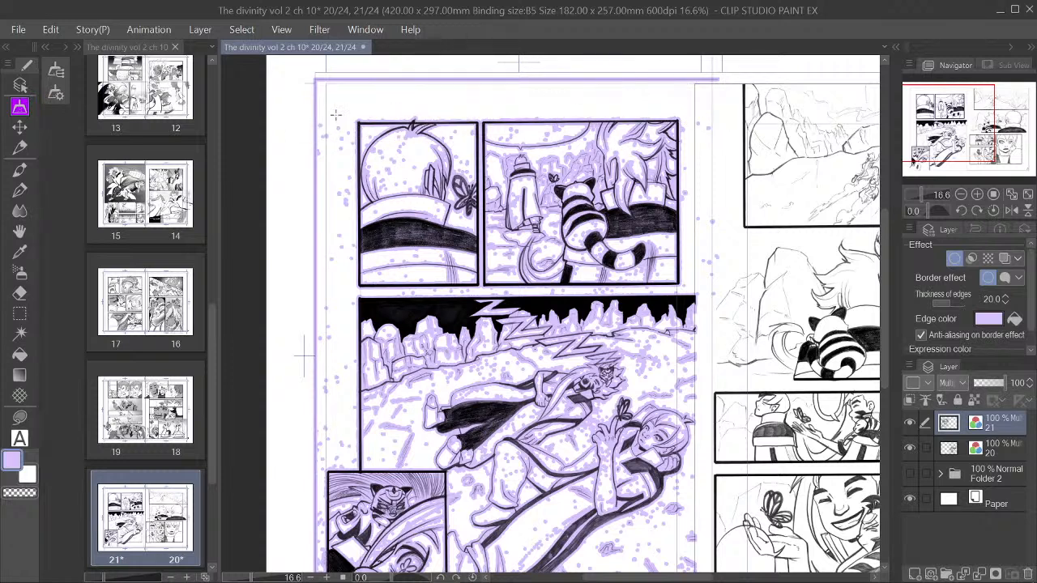
mouse_move(286, 99)
left_mouse_down()
mouse_move(347, 204)
mouse_move(367, 496)
mouse_move(358, 474)
left_mouse_up()
mouse_move(354, 283)
left_mouse_down()
mouse_move(452, 309)
mouse_move(731, 298)
left_mouse_up()
mouse_move(679, 103)
left_mouse_down()
mouse_move(743, 204)
mouse_move(721, 313)
mouse_move(731, 312)
left_mouse_up()
mouse_move(333, 81)
left_mouse_down()
mouse_move(721, 139)
mouse_move(721, 128)
left_mouse_up()
left_click_drag(946, 114, 944, 141)
mouse_move(299, 308)
left_mouse_down()
mouse_move(347, 346)
mouse_move(369, 512)
mouse_move(333, 524)
left_mouse_up()
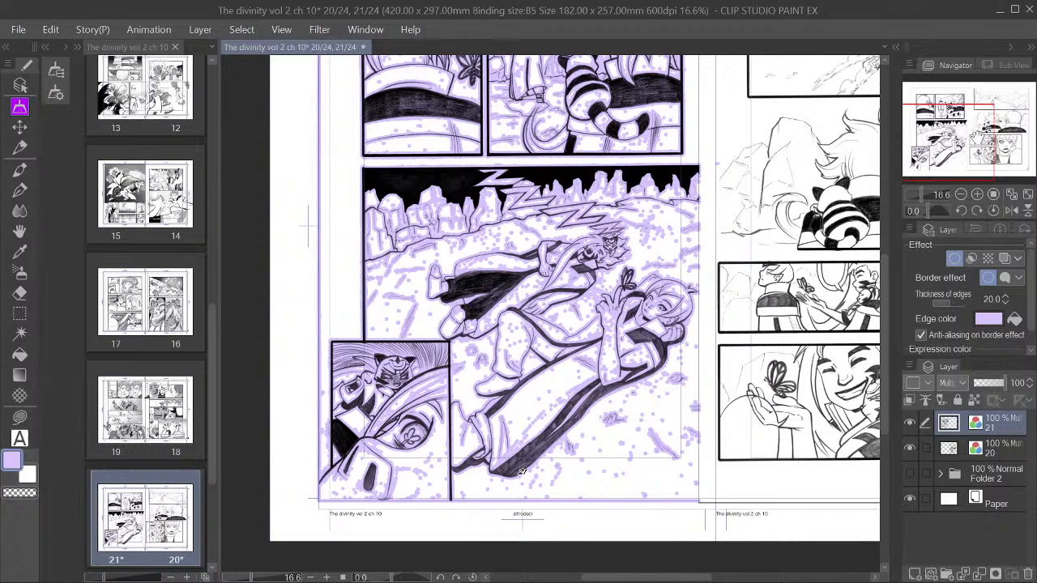
Step: Remove the dust specks from page 21's first panel and from the larger open areas of its second panel
left_click_drag(978, 137, 981, 117)
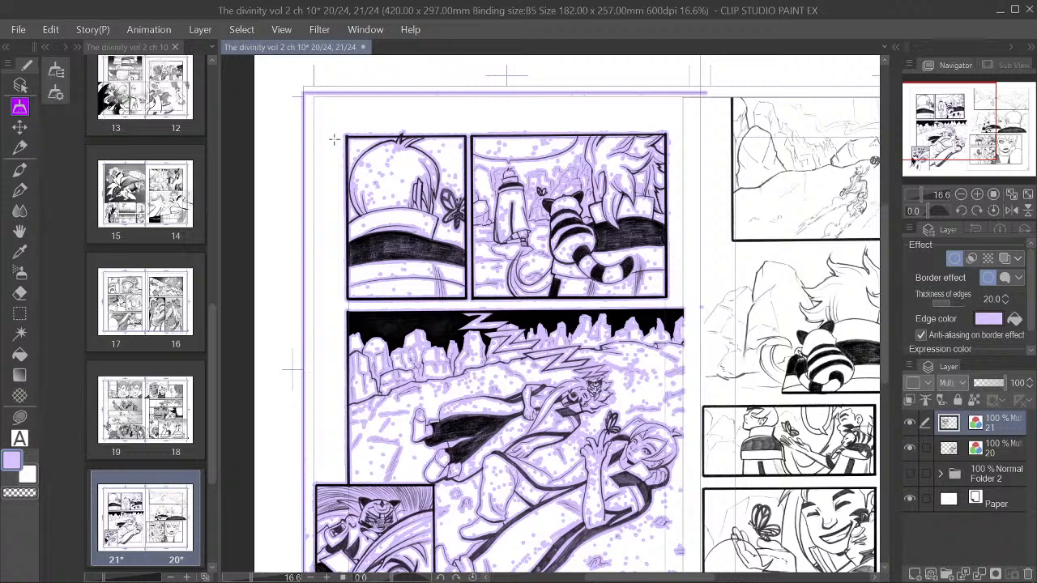
left_click_drag(329, 120, 467, 302)
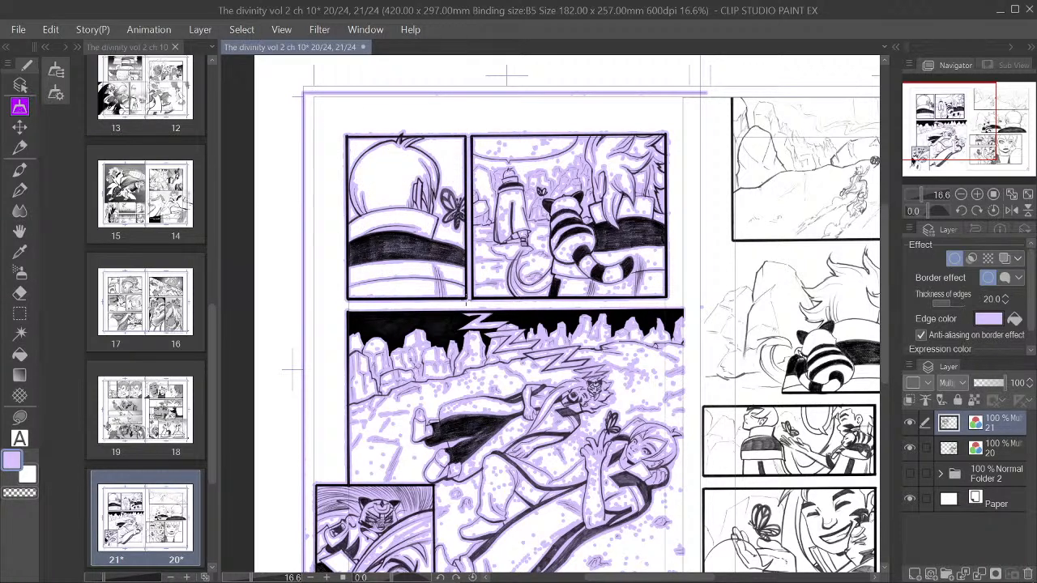
left_click_drag(470, 129, 674, 165)
left_click_drag(591, 139, 683, 306)
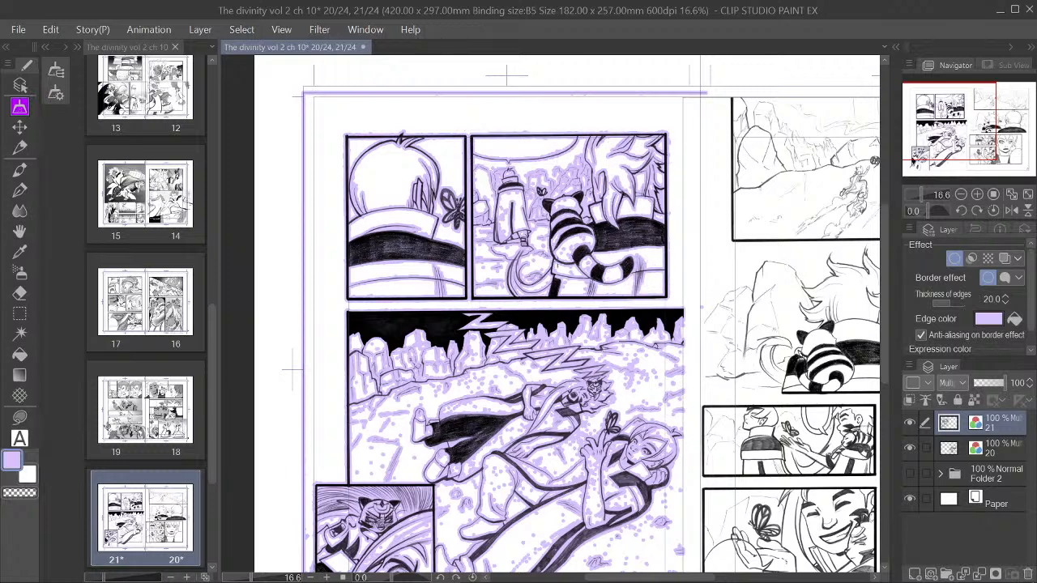
left_click_drag(551, 249, 679, 309)
left_click_drag(556, 247, 688, 301)
Step: Clear the remaining dust specks around the tail, the robed figure and the rocks in page 21's second panel
scroll(533, 281, "up", 3)
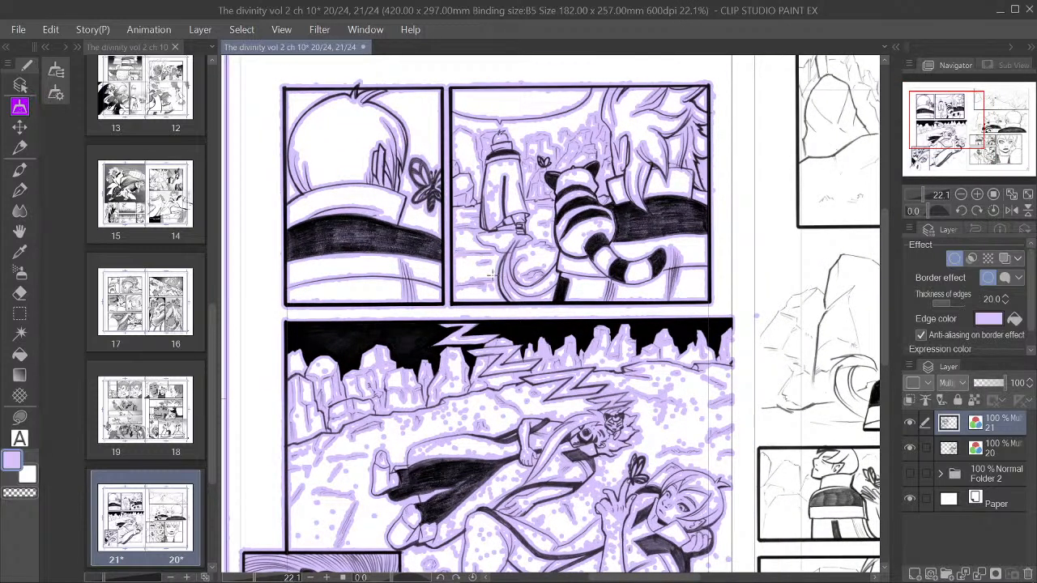
left_click_drag(447, 275, 687, 318)
left_click_drag(474, 228, 693, 309)
left_click_drag(551, 182, 739, 309)
left_click_drag(606, 96, 743, 274)
left_click_drag(485, 159, 539, 240)
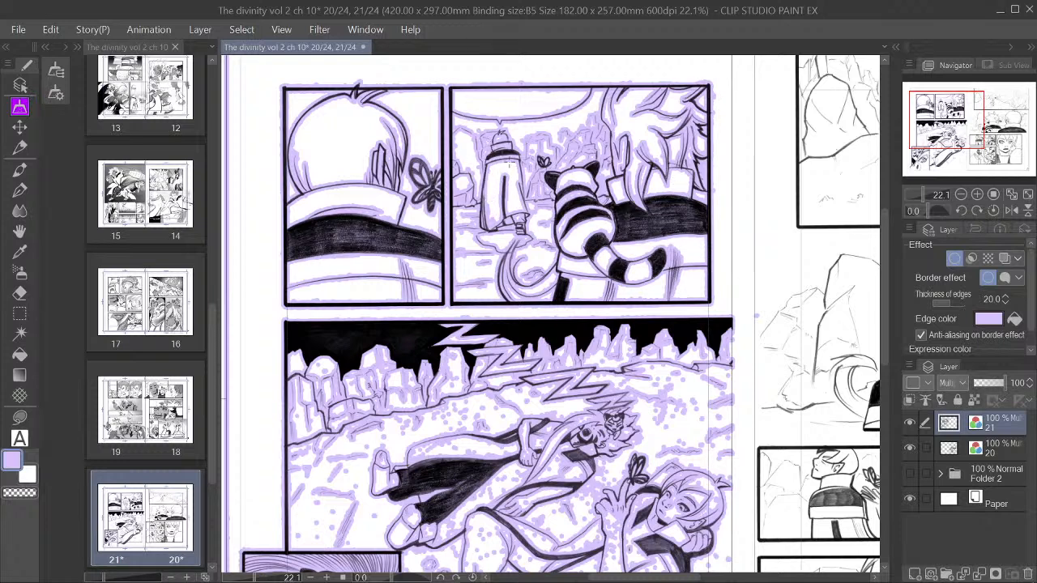
left_click_drag(500, 135, 525, 154)
left_click_drag(444, 132, 488, 173)
left_click_drag(520, 143, 628, 188)
left_click_drag(451, 191, 632, 76)
Step: Remove the dust specks from the mountains and the upper and right-hand ground of page 21's large panel
scroll(634, 283, "down", 1)
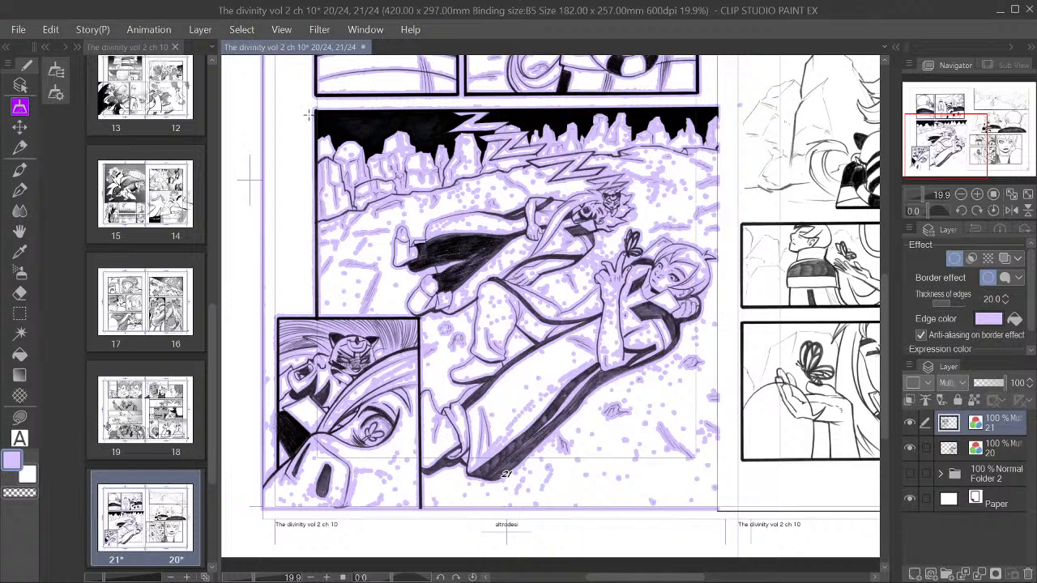
left_click_drag(308, 115, 714, 137)
left_click_drag(312, 121, 422, 319)
left_click_drag(411, 174, 691, 291)
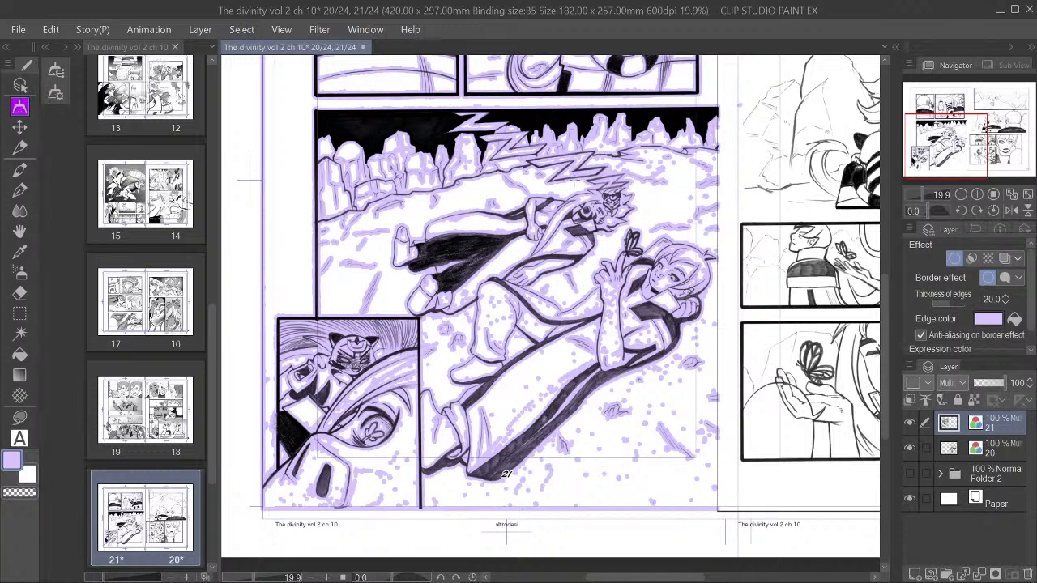
left_click_drag(535, 121, 729, 229)
left_click_drag(619, 207, 731, 430)
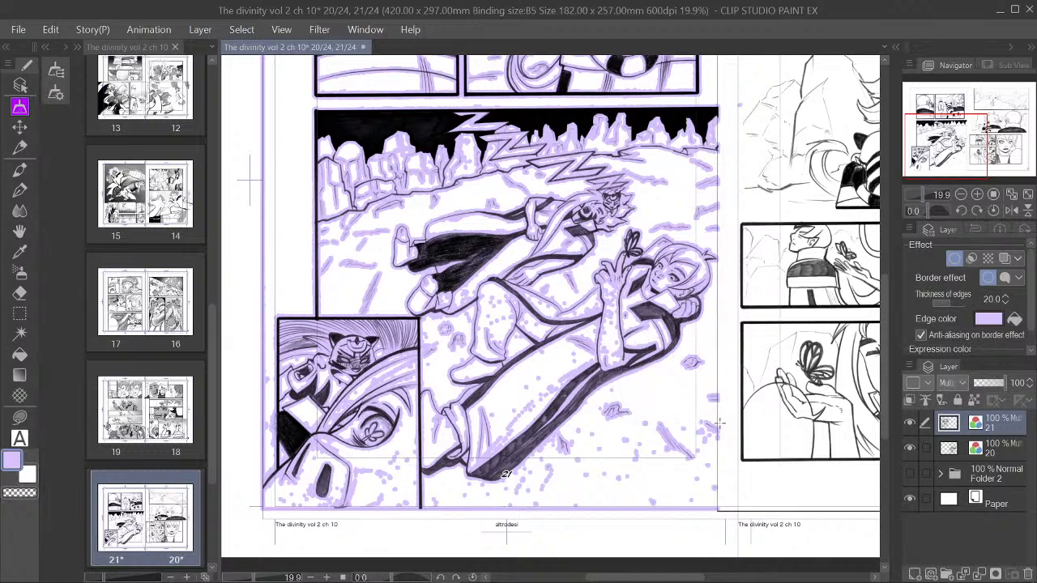
Step: Remove the specks from the reclining figures, the lower ground of the large panel and the inset close-up panel on page 21
left_click_drag(484, 277, 651, 396)
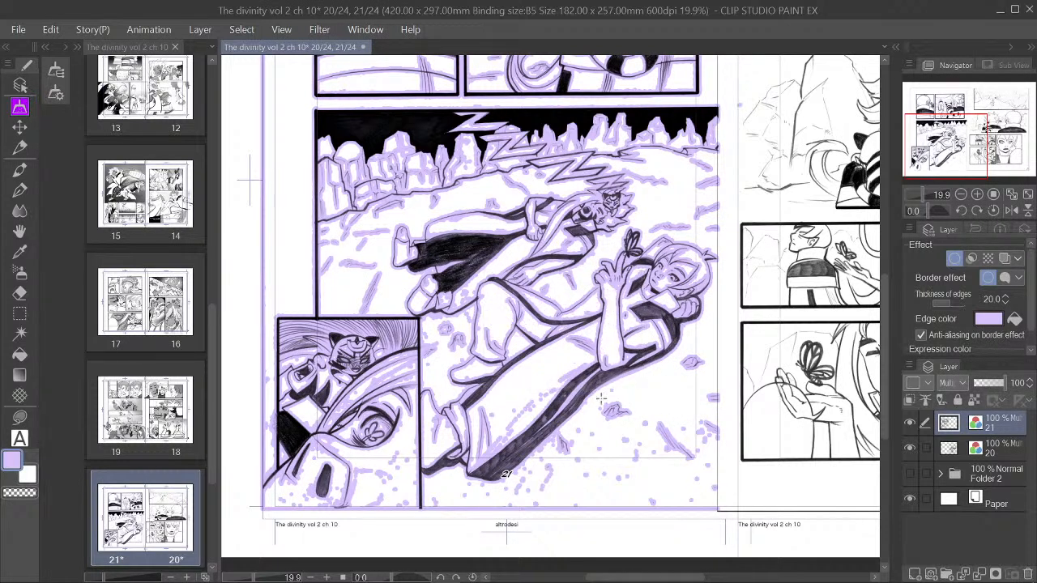
left_click_drag(394, 277, 494, 389)
left_click_drag(409, 340, 724, 518)
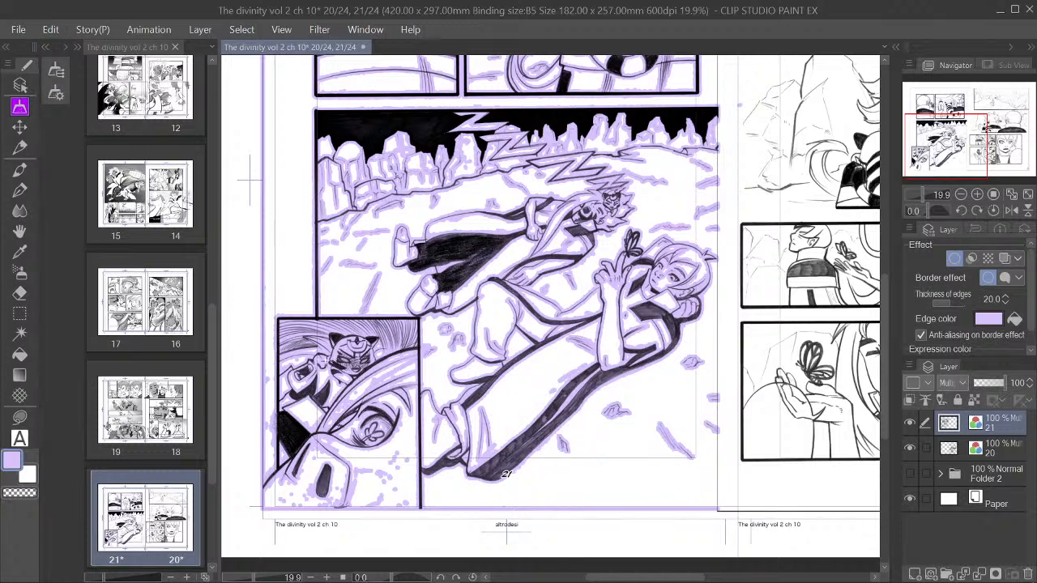
left_click_drag(254, 315, 429, 524)
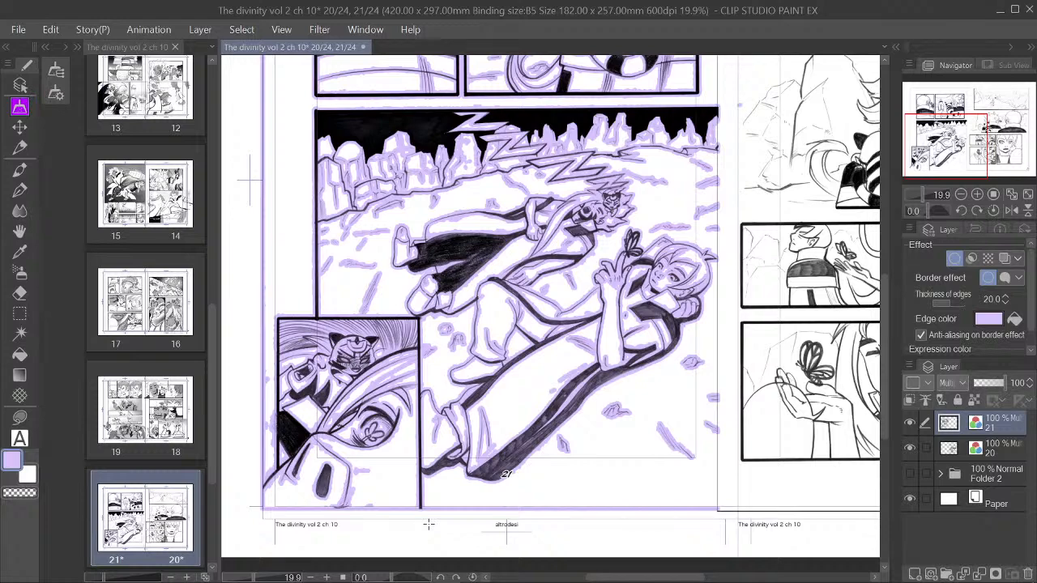
Step: Turn off the border effect on layer 21 and mark layers 21 and 20 with a blue palette colour
scroll(499, 395, "down", 3)
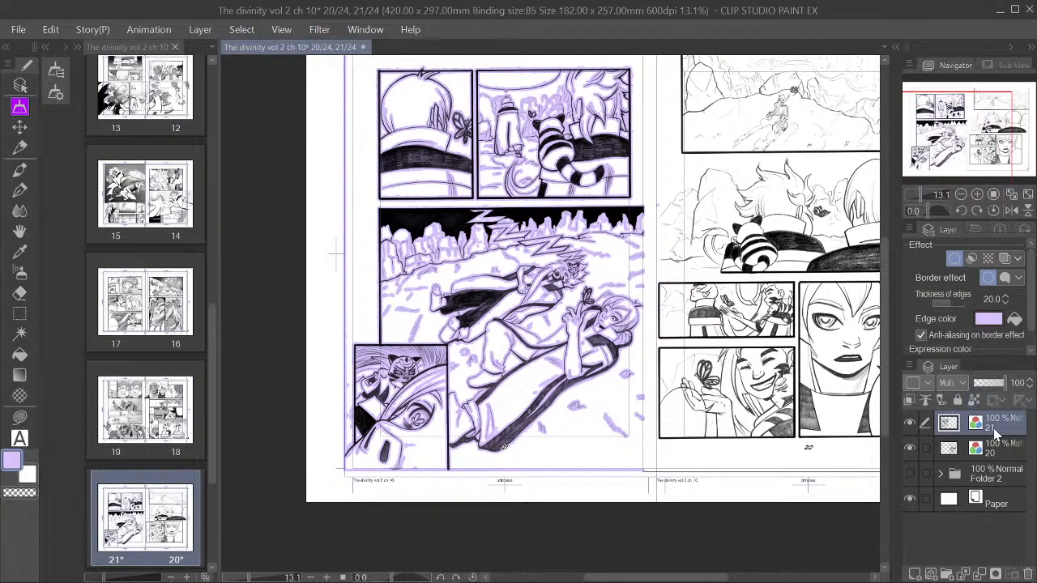
left_click(956, 259)
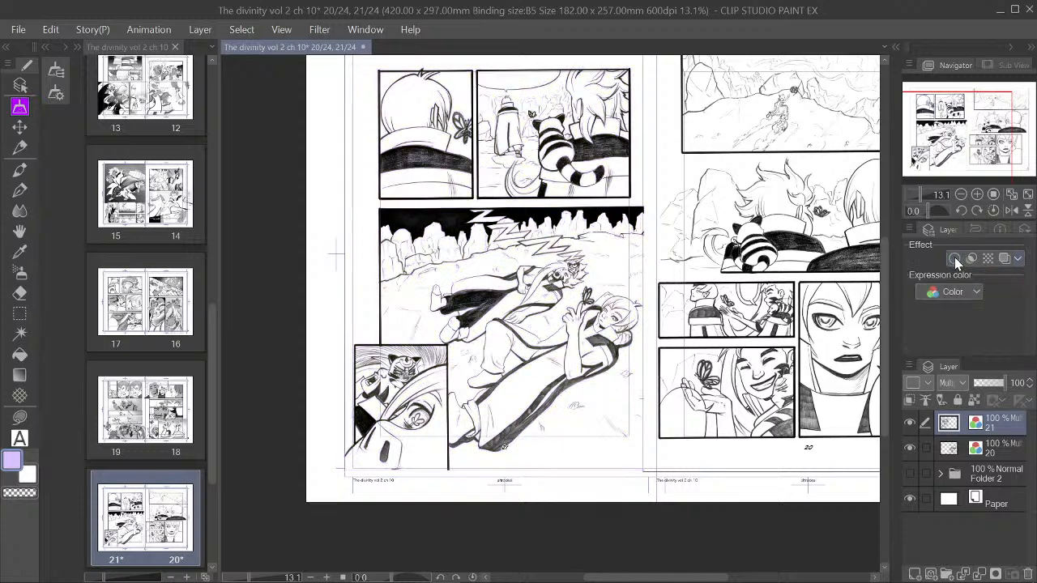
left_click_drag(970, 139, 995, 125)
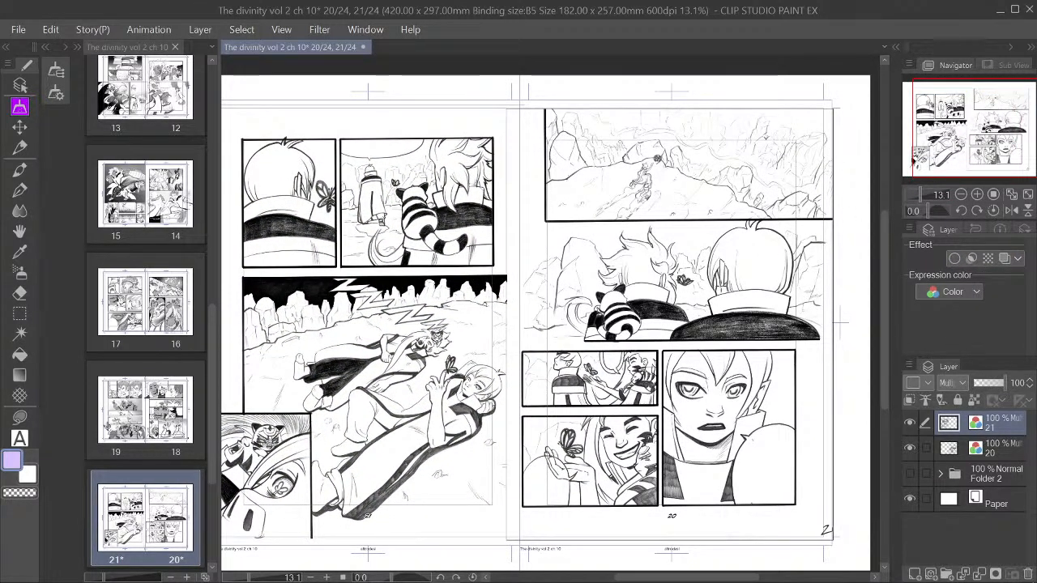
left_click_drag(981, 141, 974, 131)
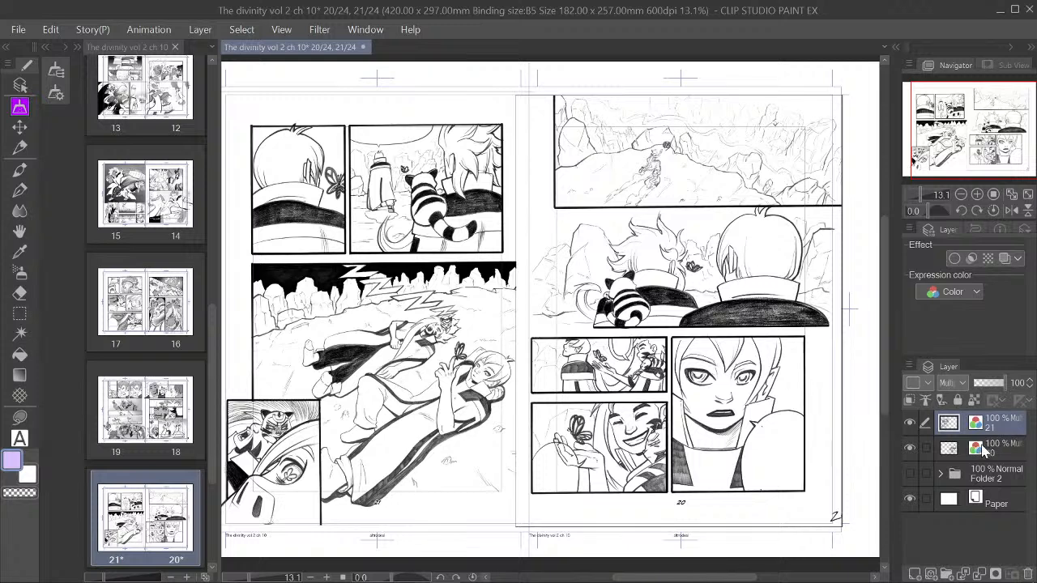
left_click(1004, 455)
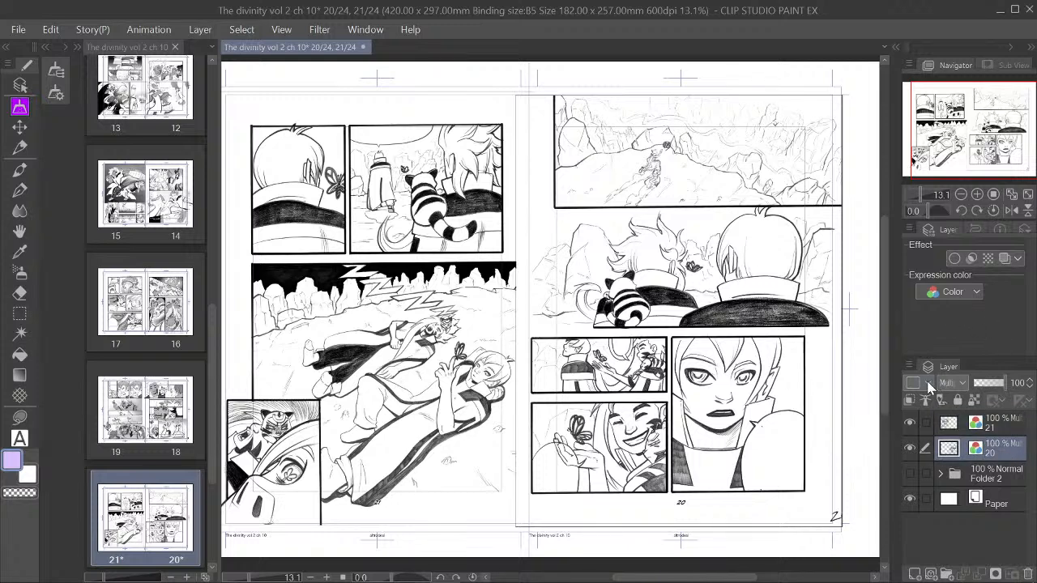
left_click(995, 428)
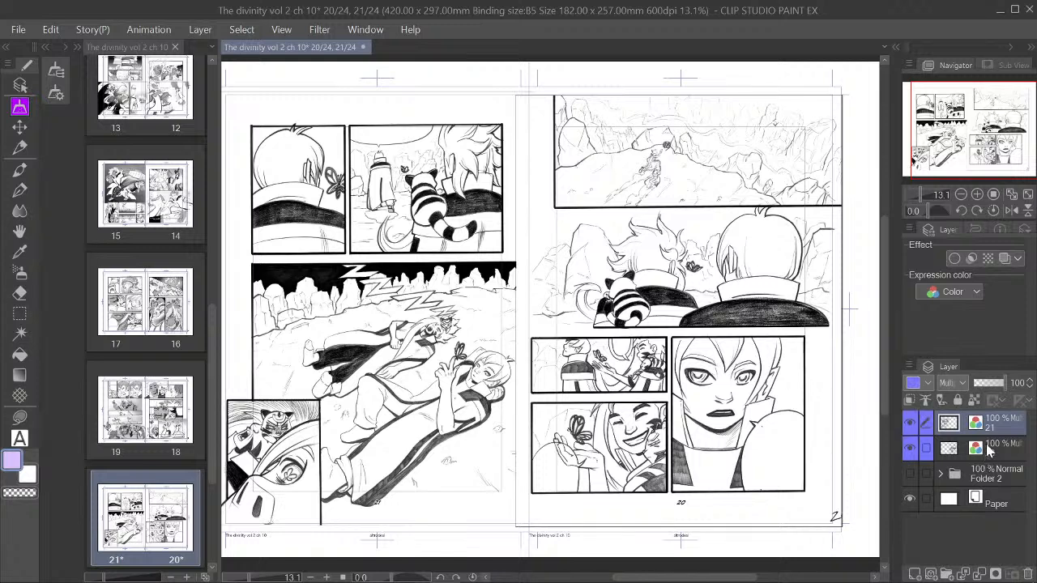
Step: Add a new raster layer above layer 21 with Gray expression colour and Multiply blending mode
left_click(925, 572)
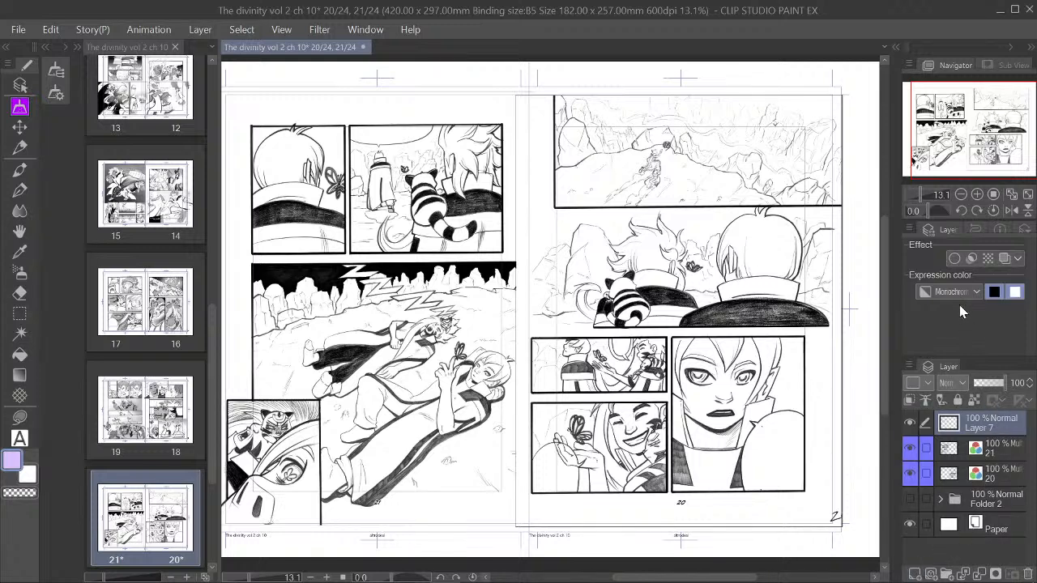
left_click(934, 329)
left_click(954, 48)
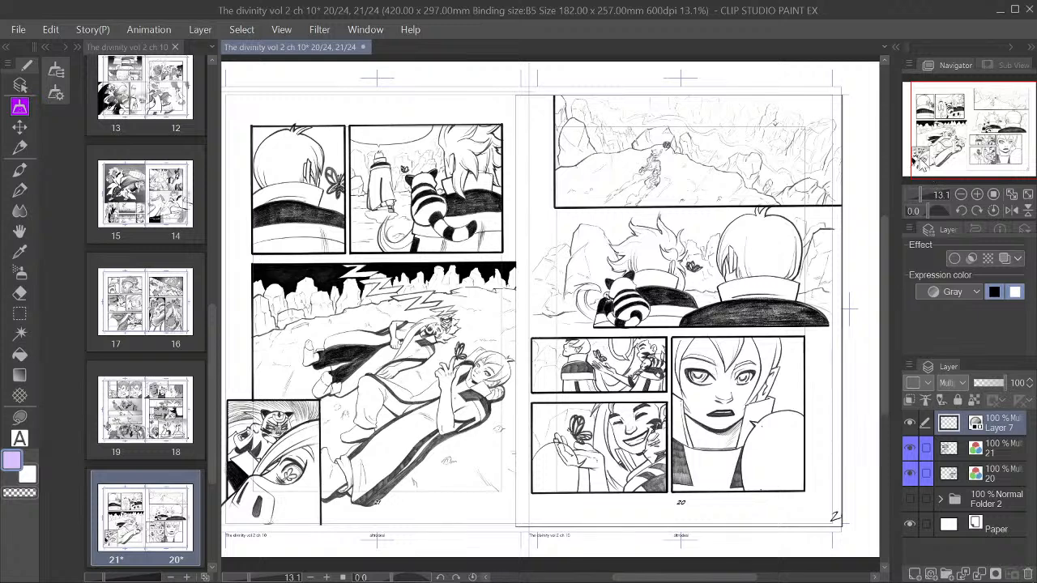
Step: Duplicate the new gray Multiply layer three times
key("ctrl+c")
key("ctrl+v")
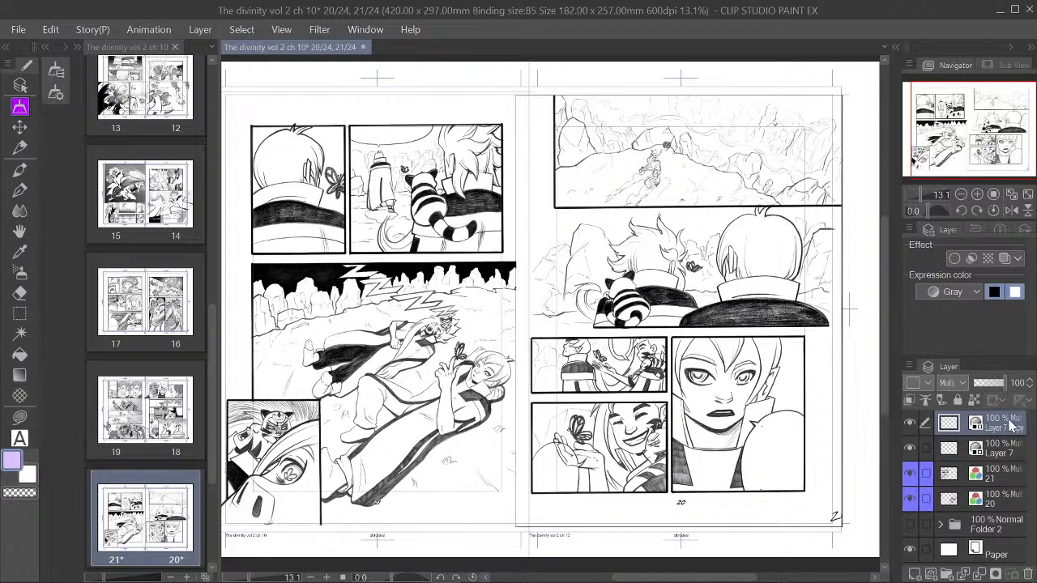
key("ctrl+v")
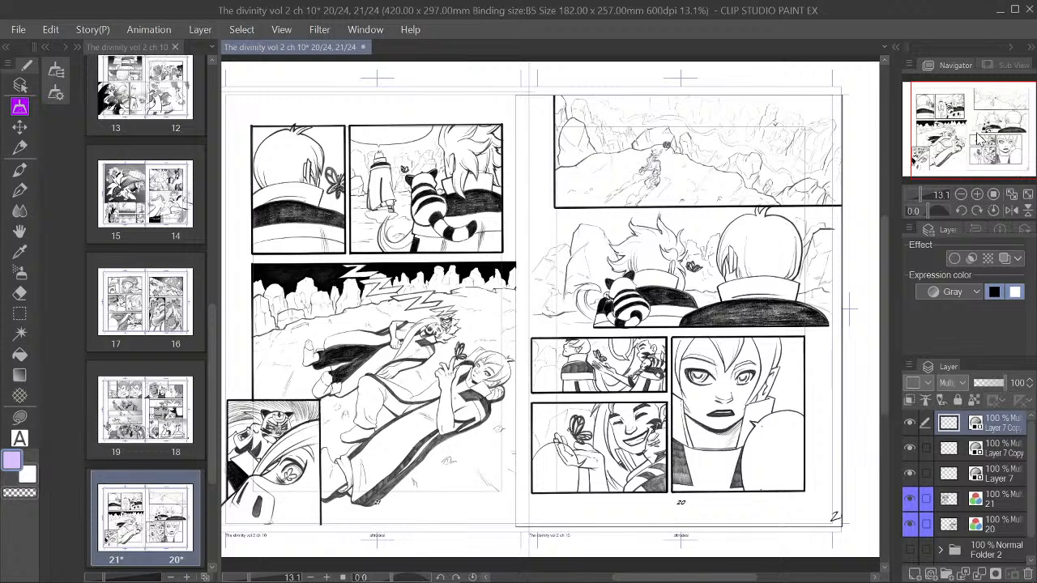
key("ctrl+v")
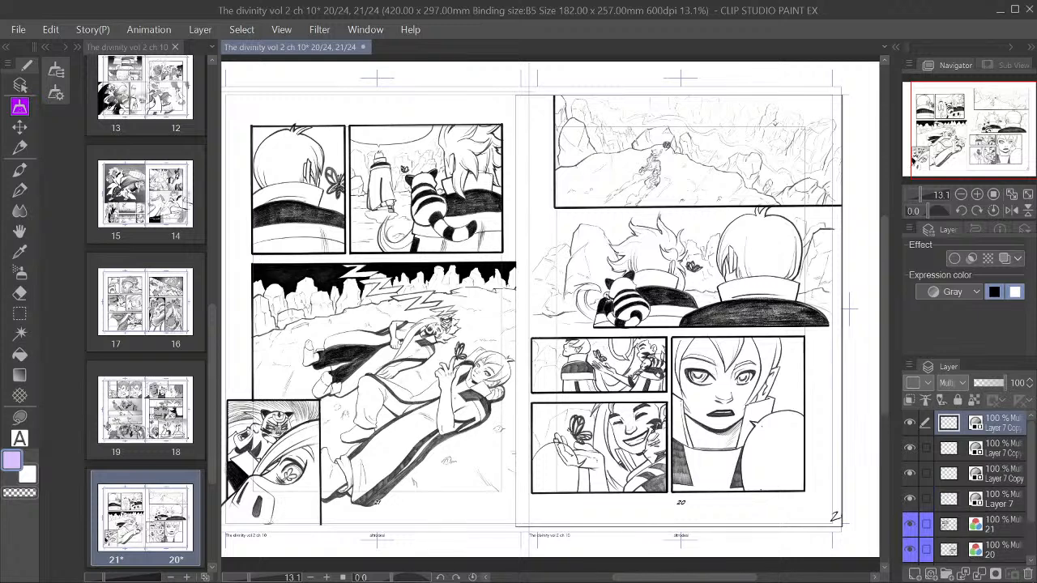
Step: Mark the original Layer 7 with a red palette colour
left_click(995, 507)
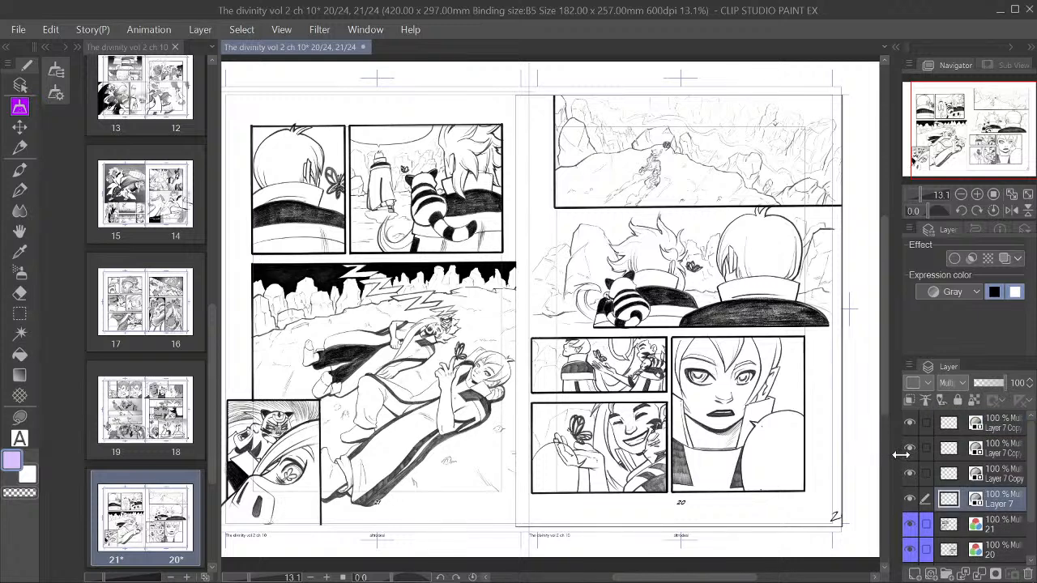
left_click_drag(979, 148, 985, 147)
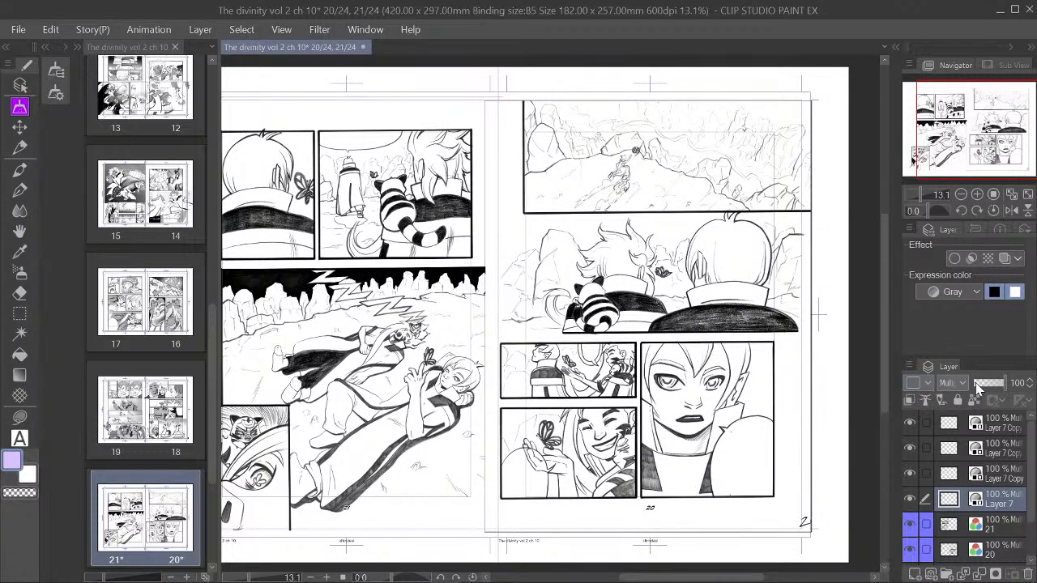
left_click(942, 415)
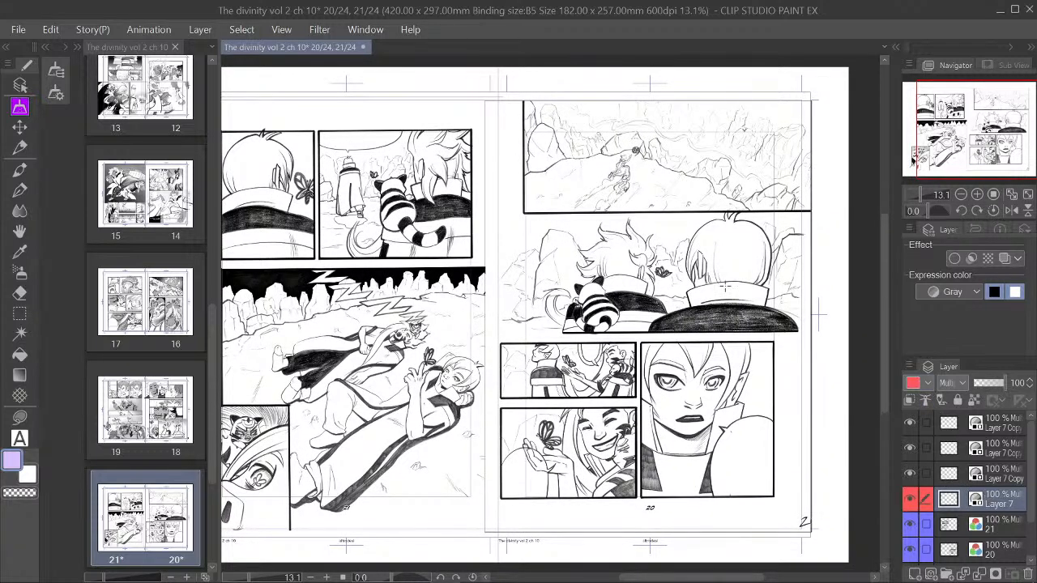
Step: Set the main drawing colour to light gray and the sub colour to a darker gray
left_click_drag(947, 115, 953, 116)
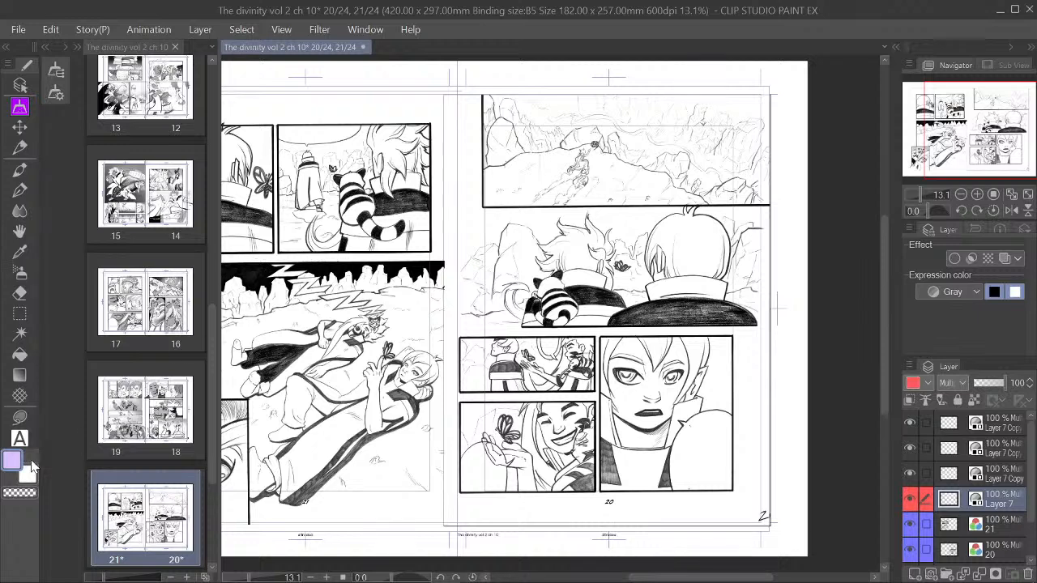
double_click(14, 464)
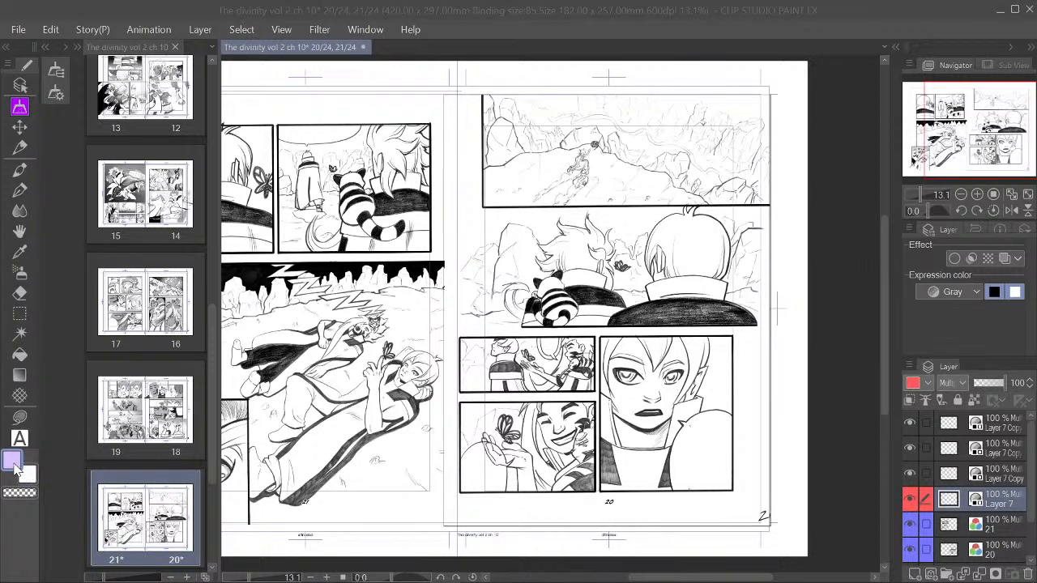
left_click(703, 202)
double_click(30, 477)
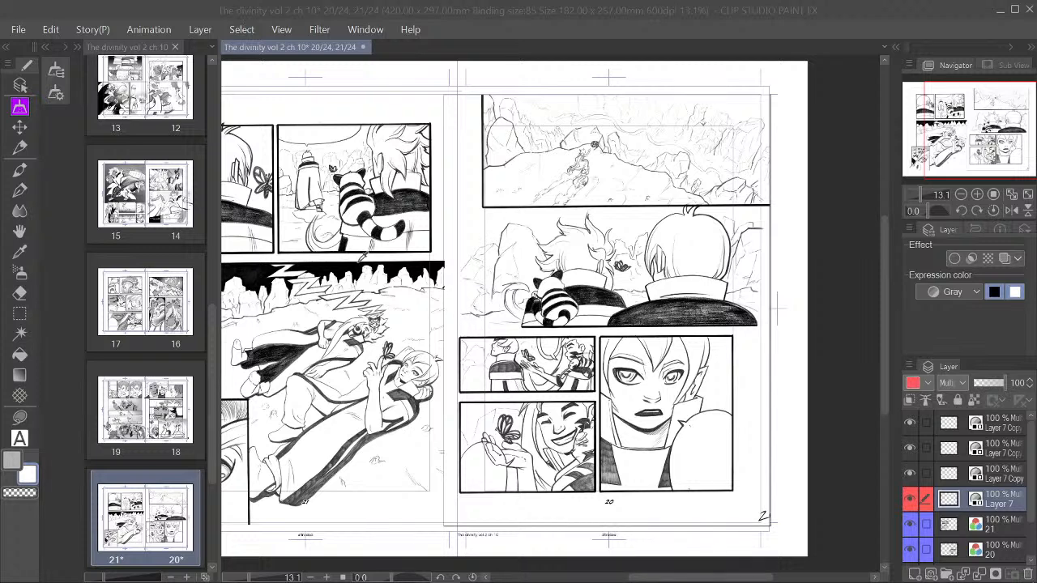
left_click(734, 193)
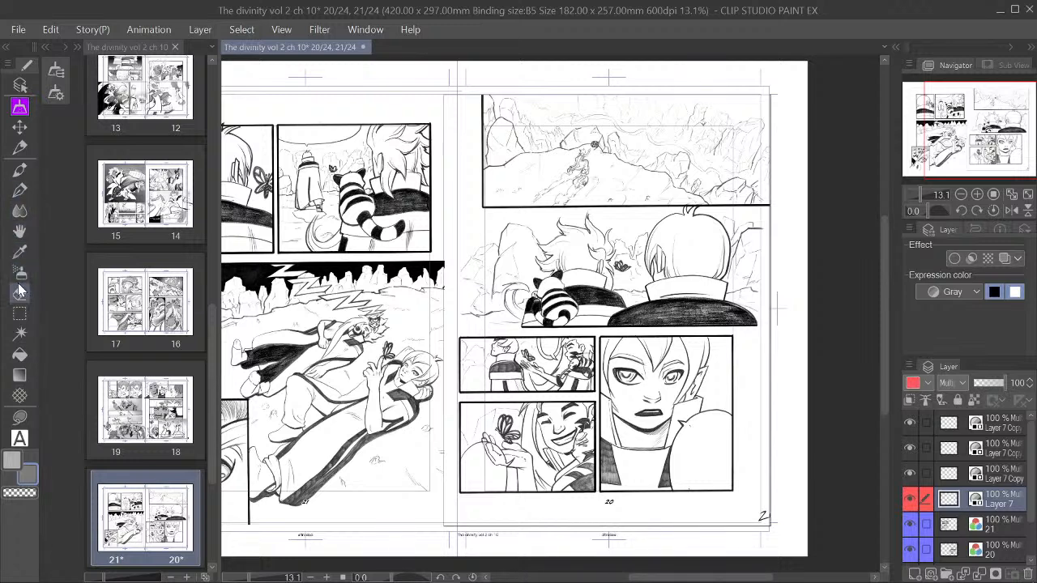
Step: Auto-select the head of the lower running figure in page 20's first panel, fill it light gray on Layer 7, and deselect
left_click(25, 330)
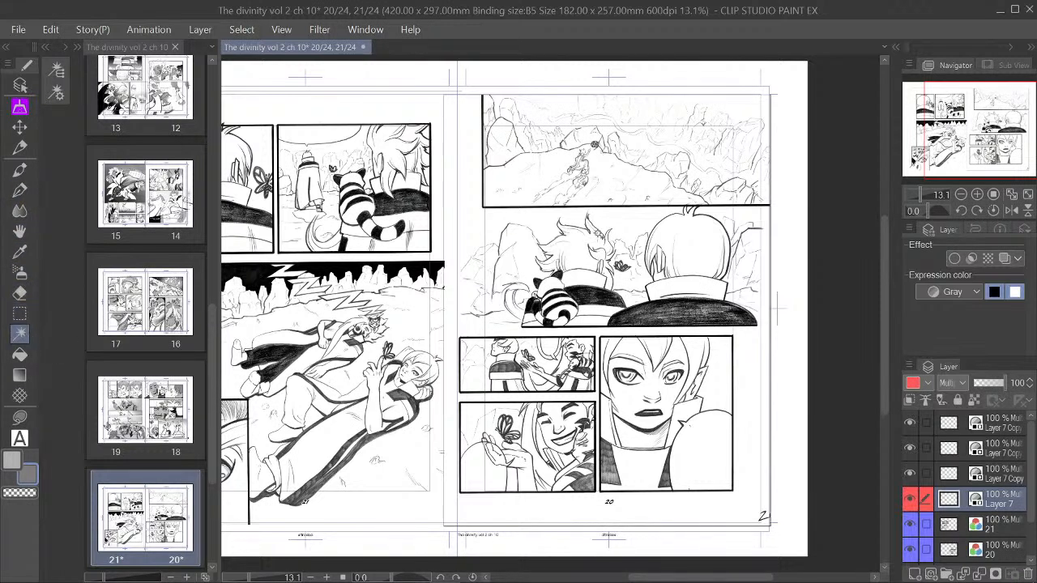
scroll(592, 149, "up", 6)
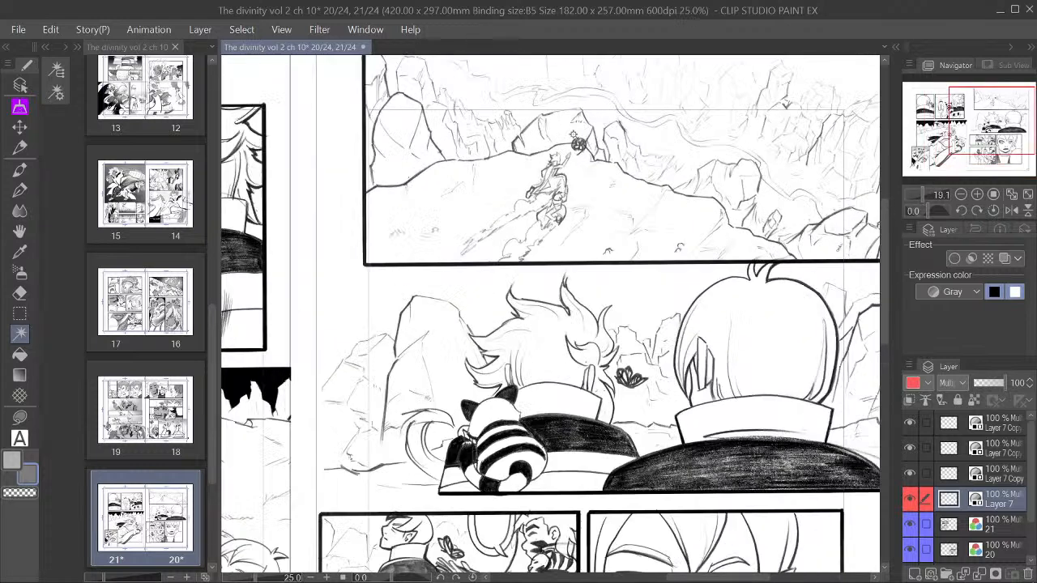
scroll(554, 171, "up", 2)
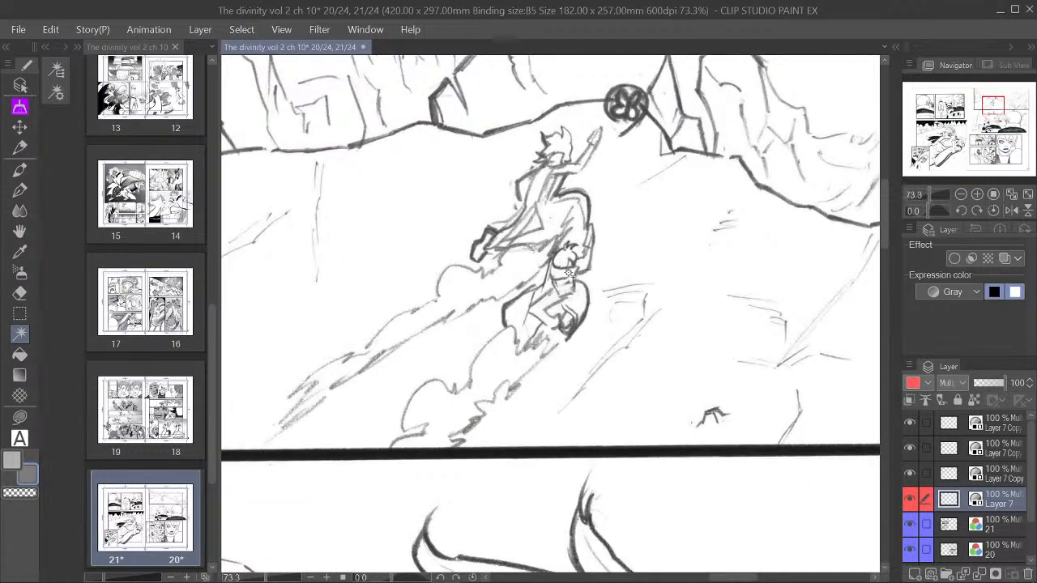
left_click(564, 262)
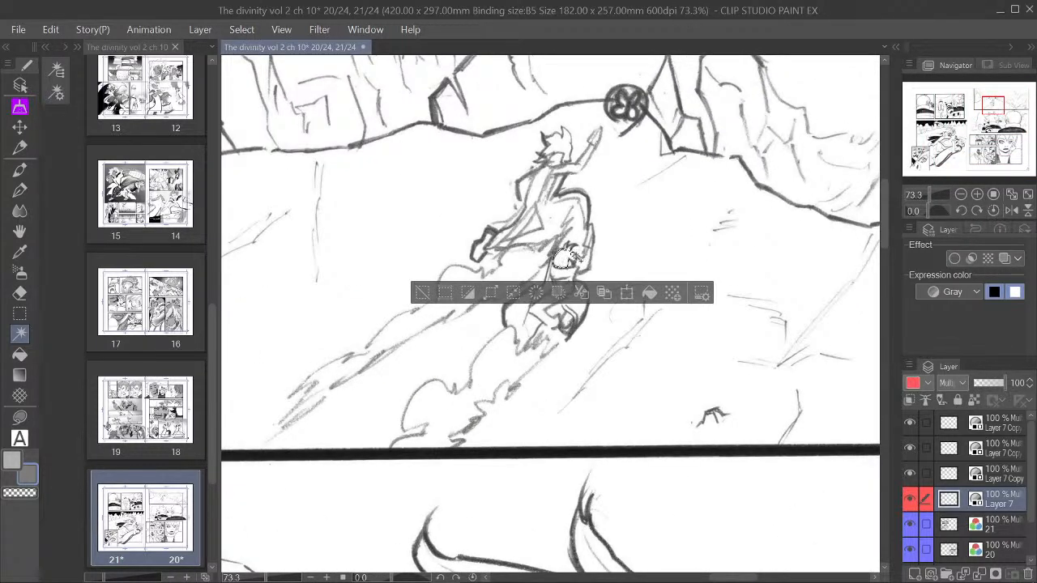
scroll(571, 244, "up", 2)
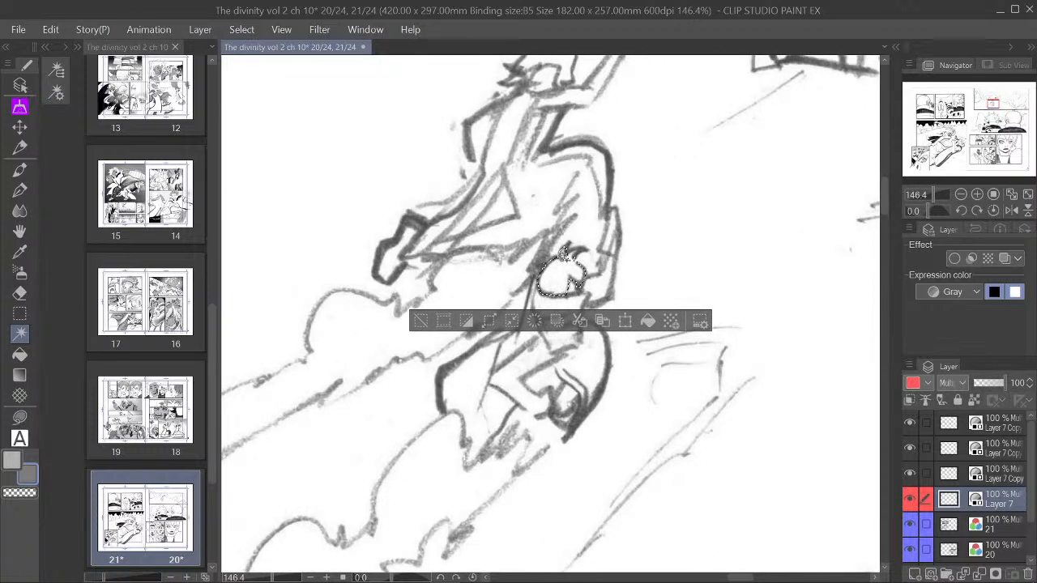
left_click(575, 254)
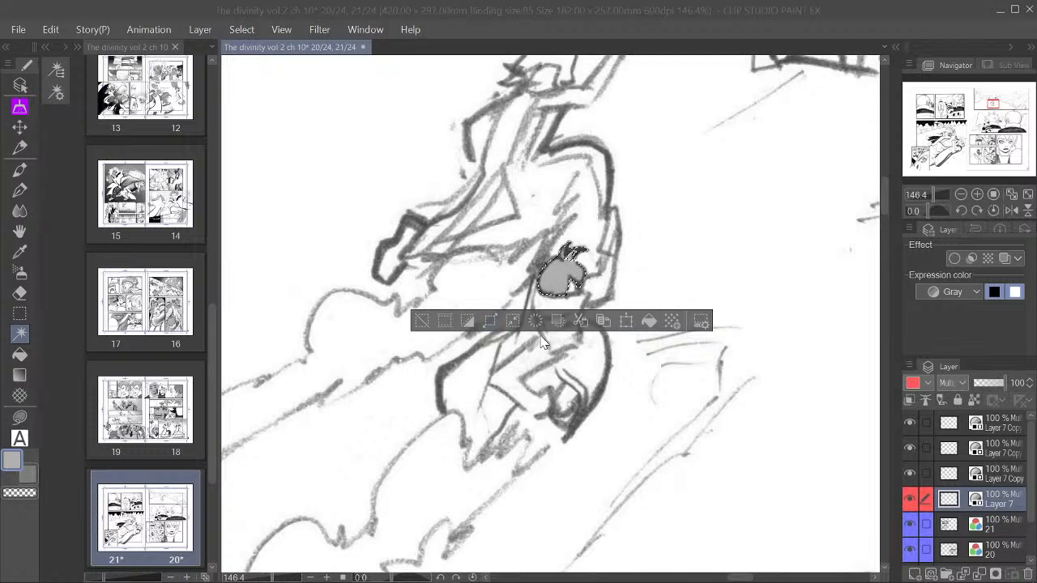
left_click(422, 320)
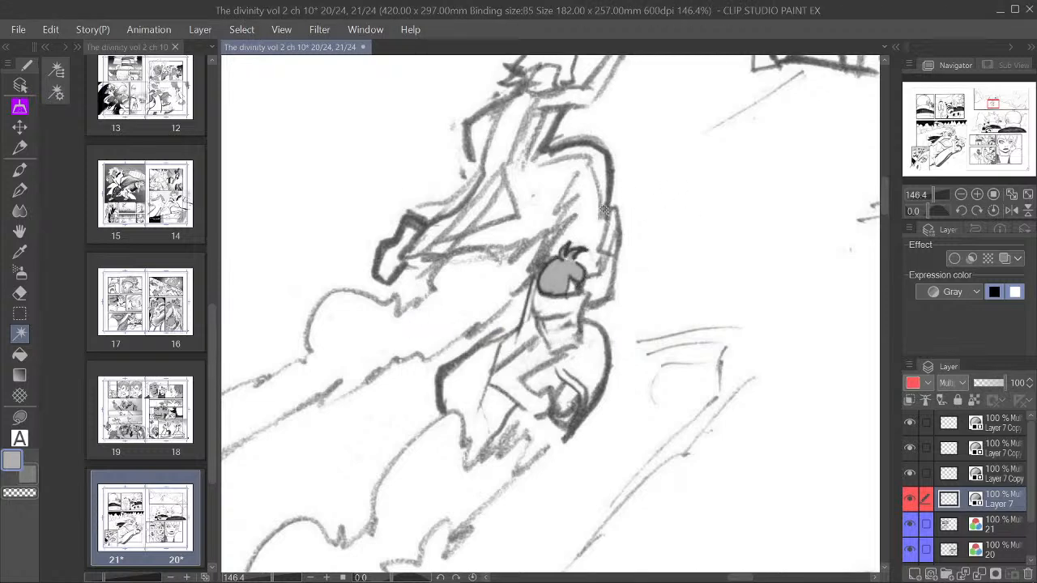
scroll(605, 209, "down", 3)
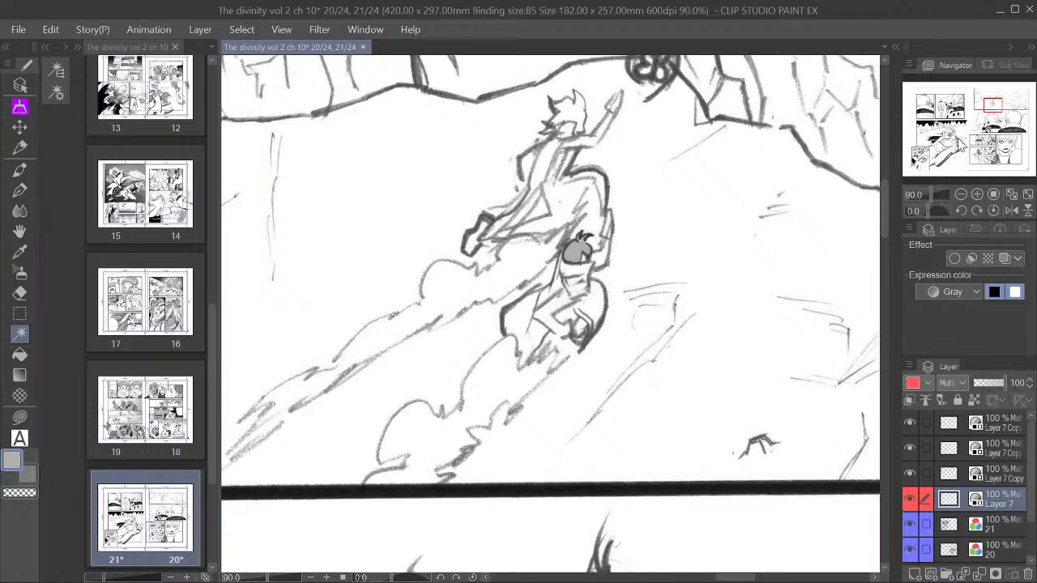
left_click_drag(996, 108, 995, 103)
scroll(594, 274, "up", 2)
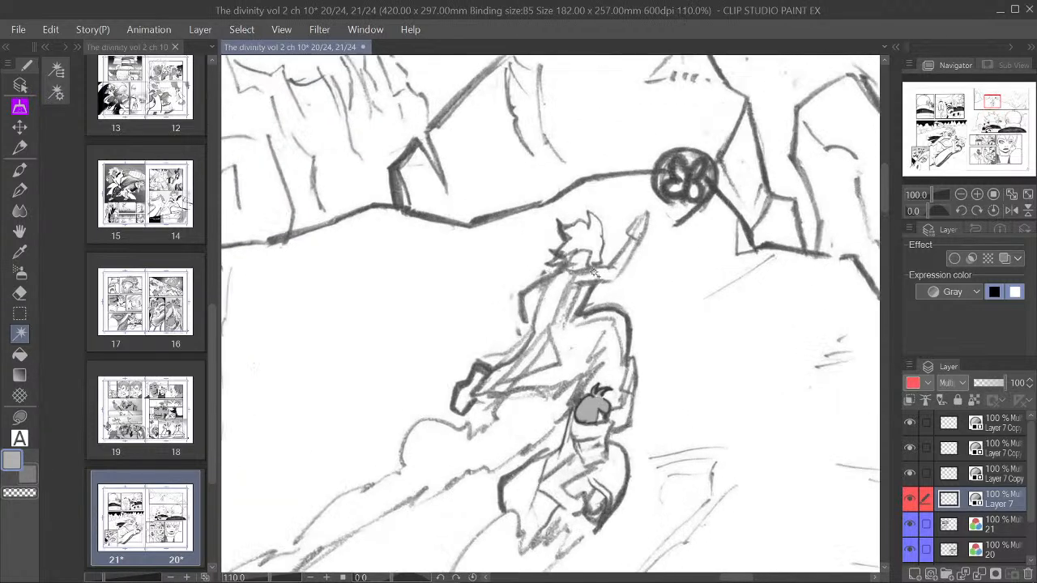
left_click(615, 275)
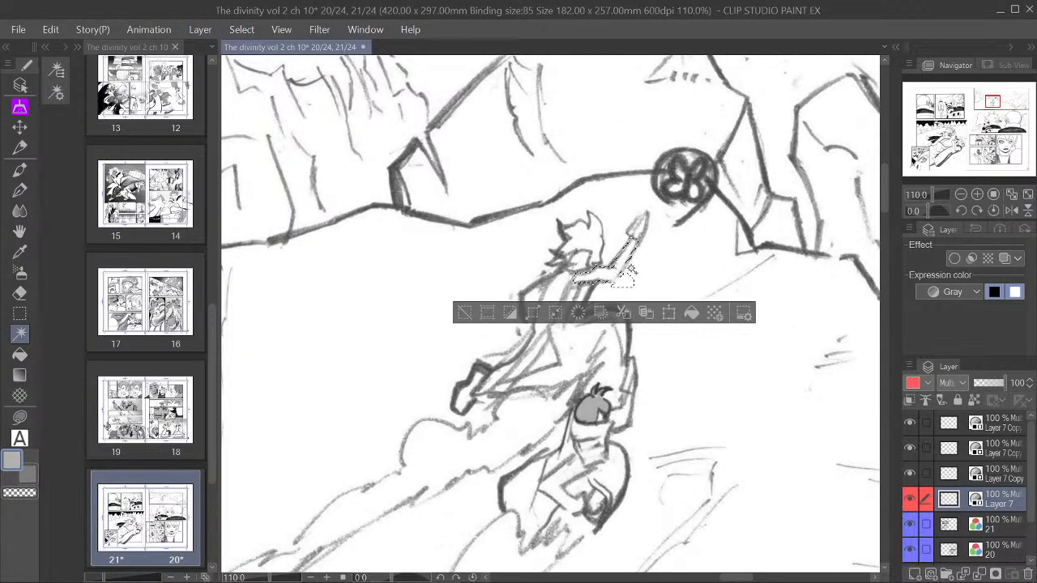
left_click(468, 311)
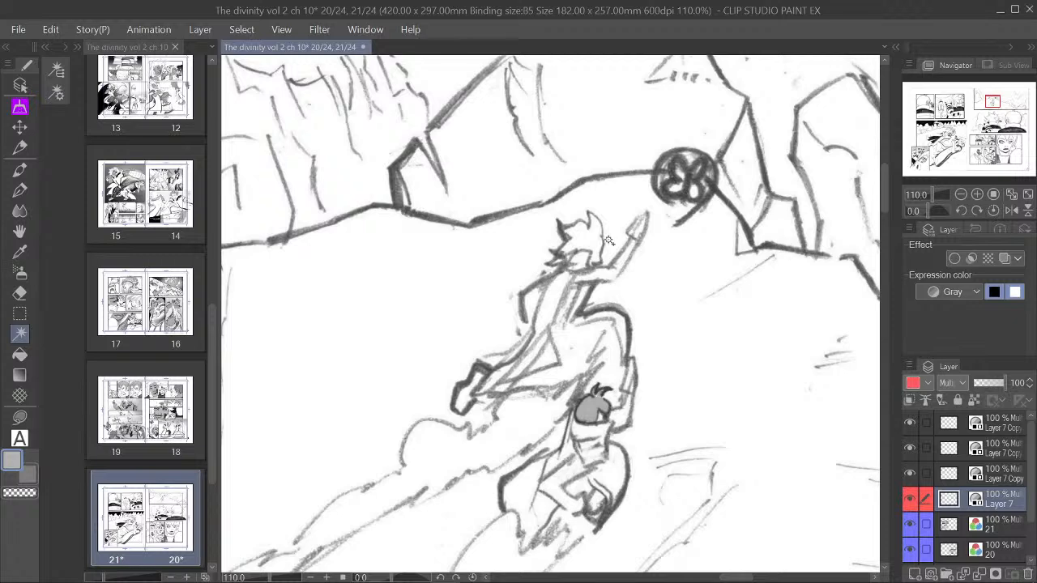
Step: Paint the upper running figure's raised arm and hand and the other arm light gray on Layer 7
left_click(20, 190)
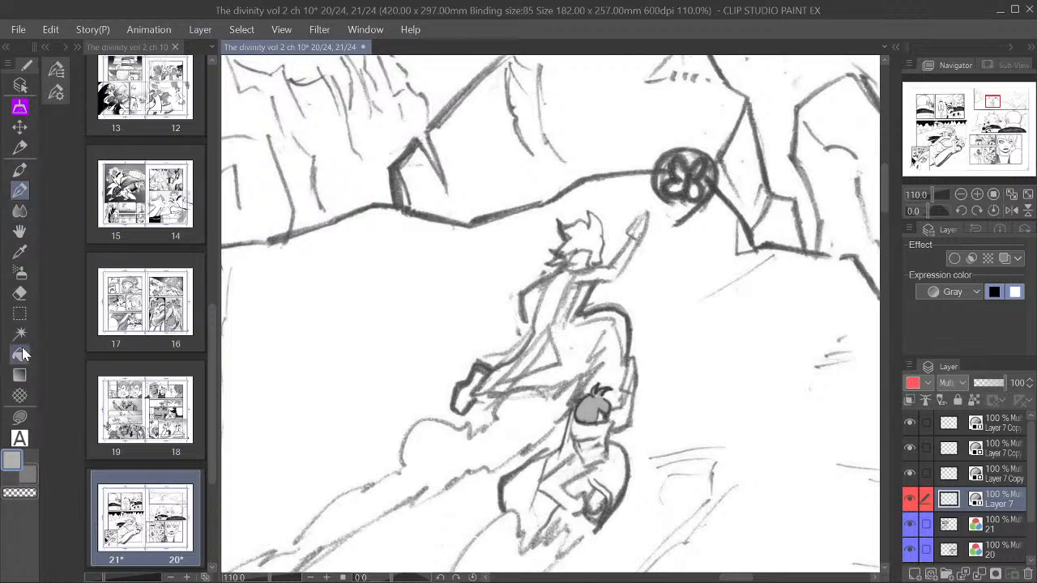
mouse_move(627, 230)
left_mouse_down()
mouse_move(619, 264)
mouse_move(645, 218)
mouse_move(596, 280)
mouse_move(590, 272)
mouse_move(627, 261)
mouse_move(617, 267)
left_mouse_up()
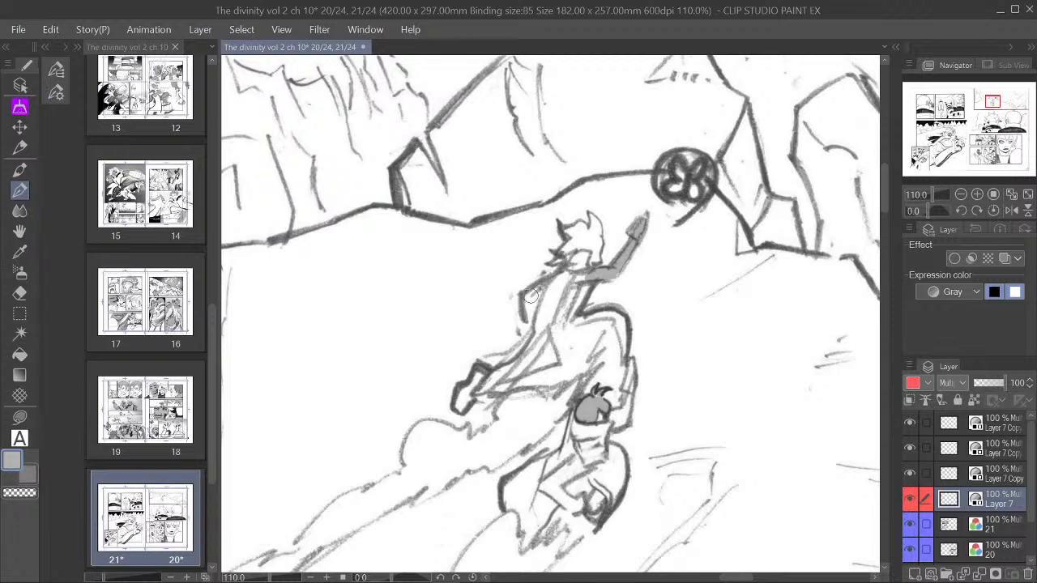
left_click_drag(527, 301, 527, 319)
left_click_drag(531, 305, 531, 295)
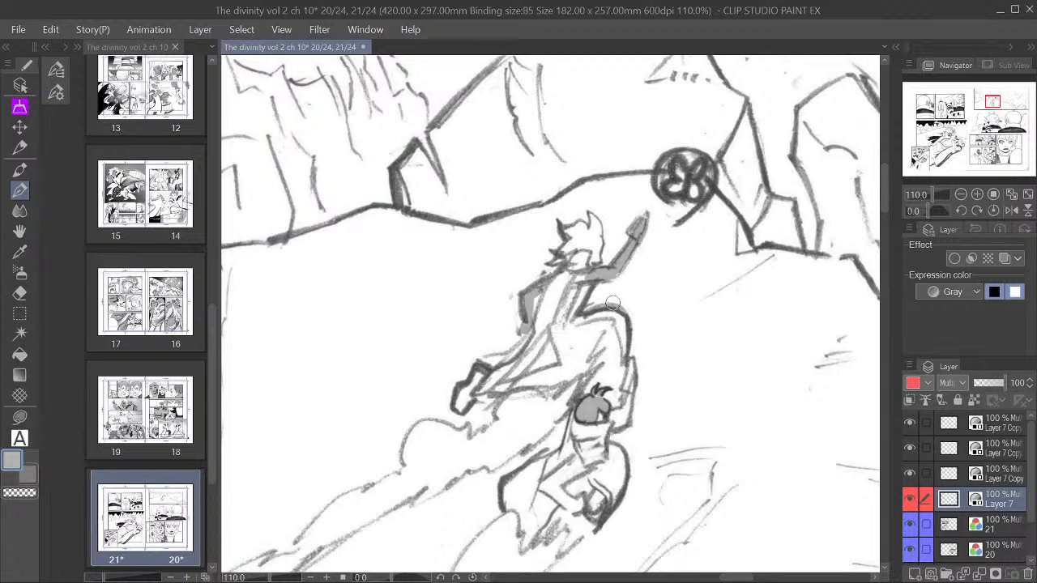
Step: Turn on the border effect for layer 20 to expose stray specks in page 20's second panel
scroll(644, 279, "down", 4)
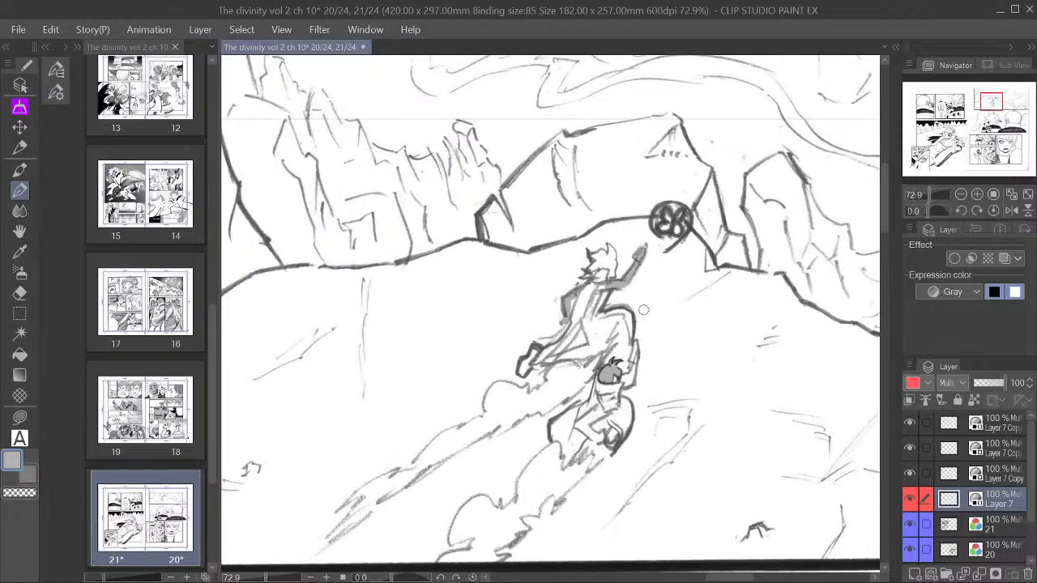
mouse_move(997, 107)
left_mouse_down()
mouse_move(998, 94)
mouse_move(1003, 107)
left_mouse_up()
scroll(1003, 105, "down", 2)
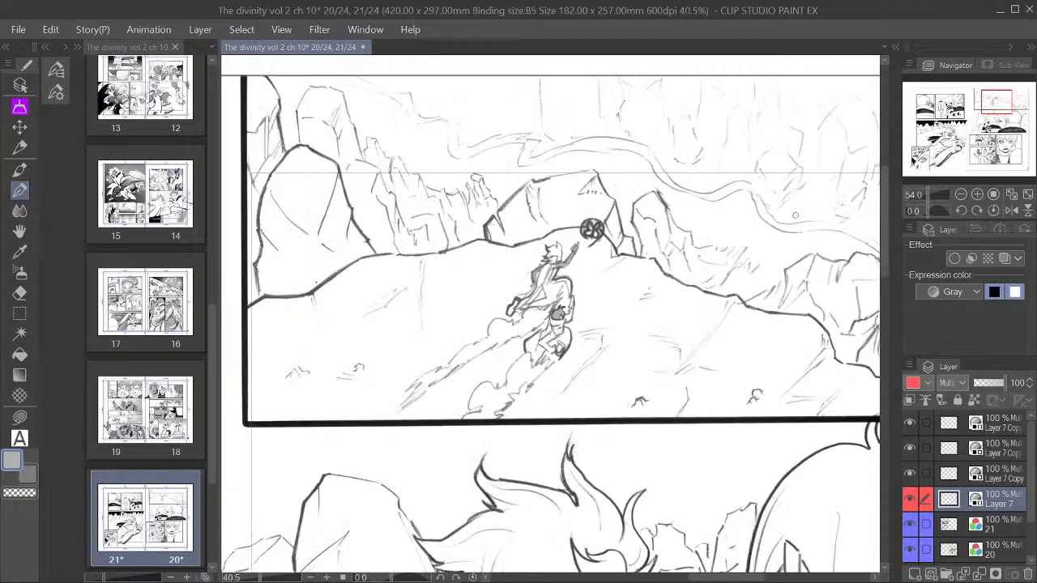
mouse_move(998, 104)
left_mouse_down()
mouse_move(1015, 101)
mouse_move(1003, 121)
left_mouse_up()
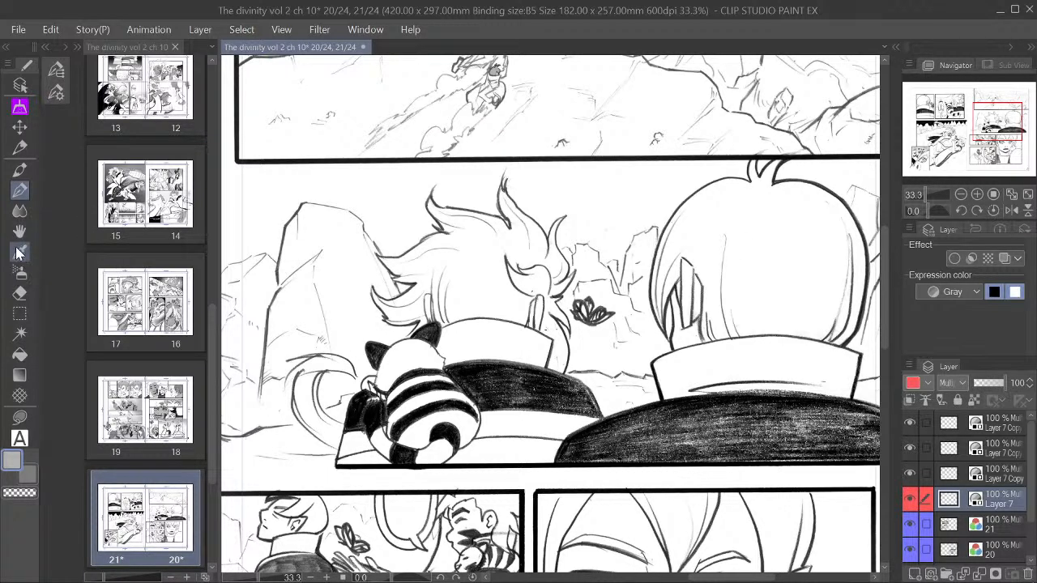
left_click(19, 332)
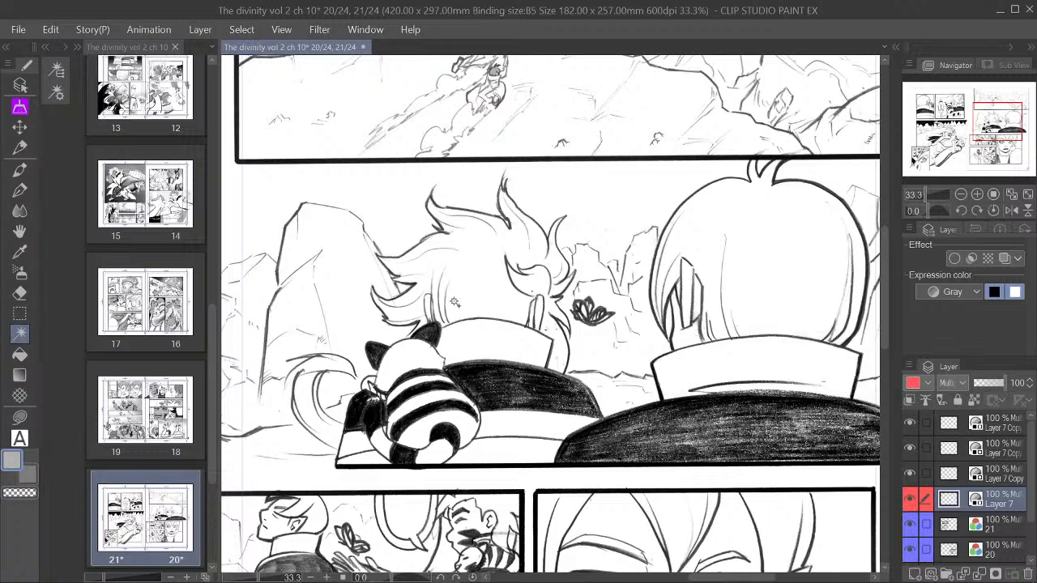
scroll(421, 337, "up", 1)
scroll(421, 337, "up", 1)
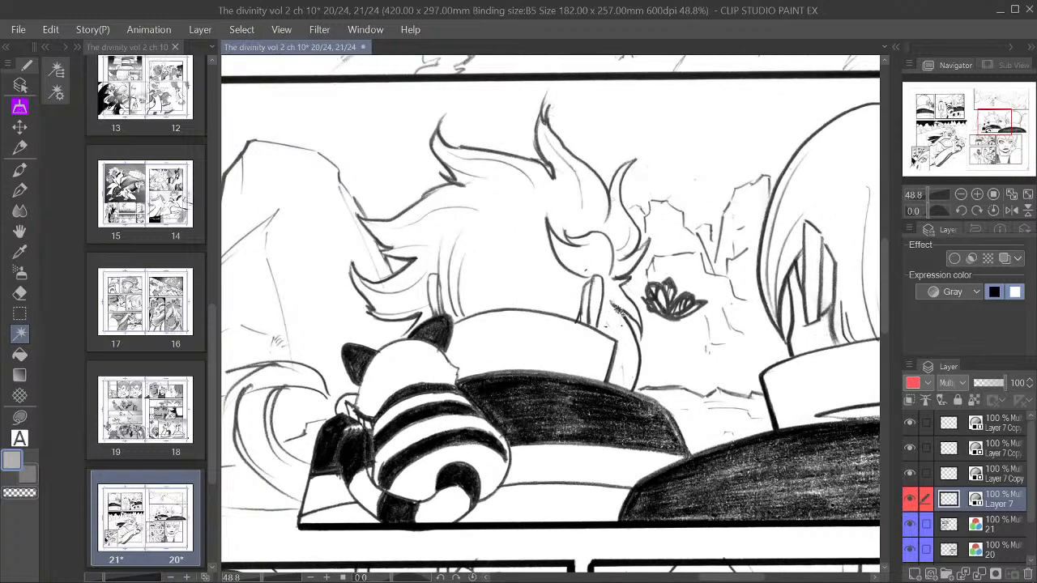
scroll(615, 311, "up", 2)
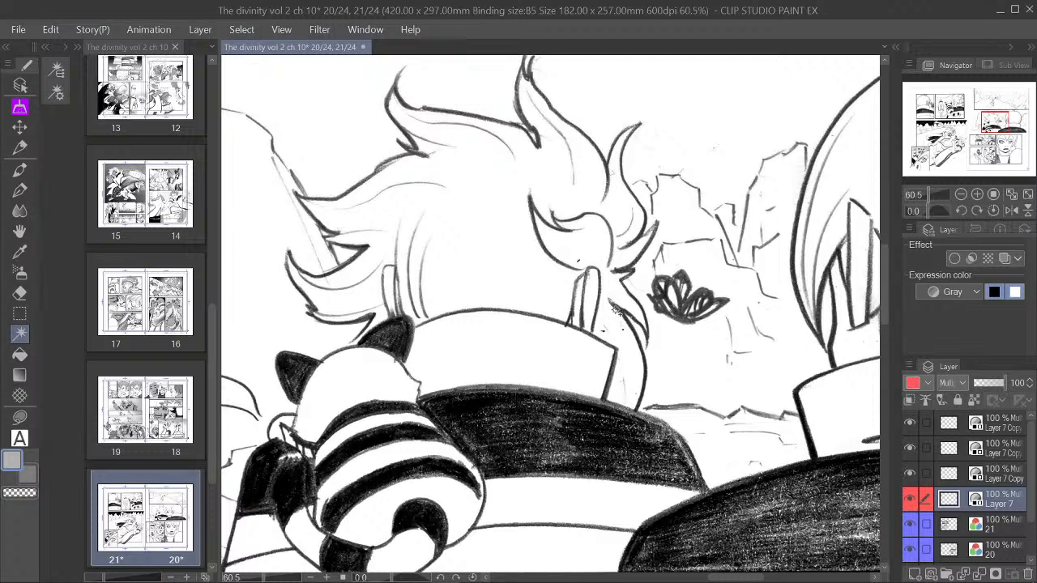
left_click(1010, 530)
left_click(1019, 556)
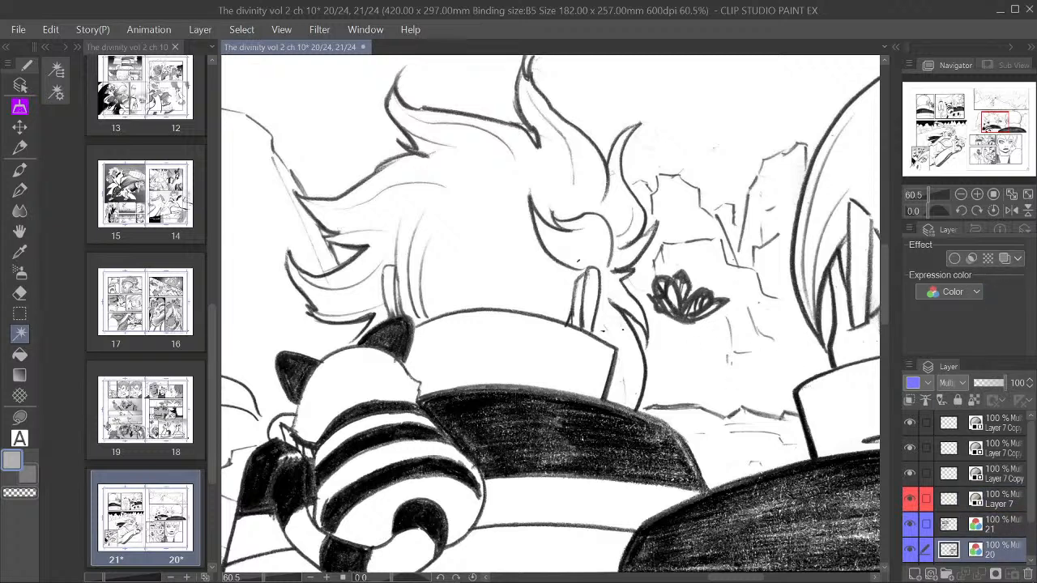
left_click(955, 259)
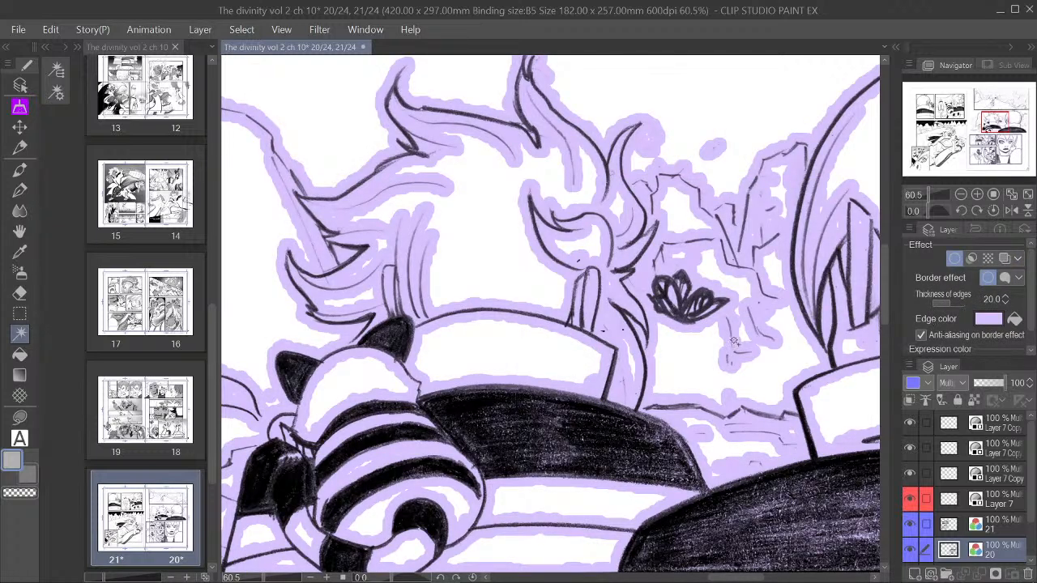
Step: Clean the dust specks around the spiky-haired character, the butterfly, the background rocks and the neighbouring character's collar on layer 20
left_click(21, 108)
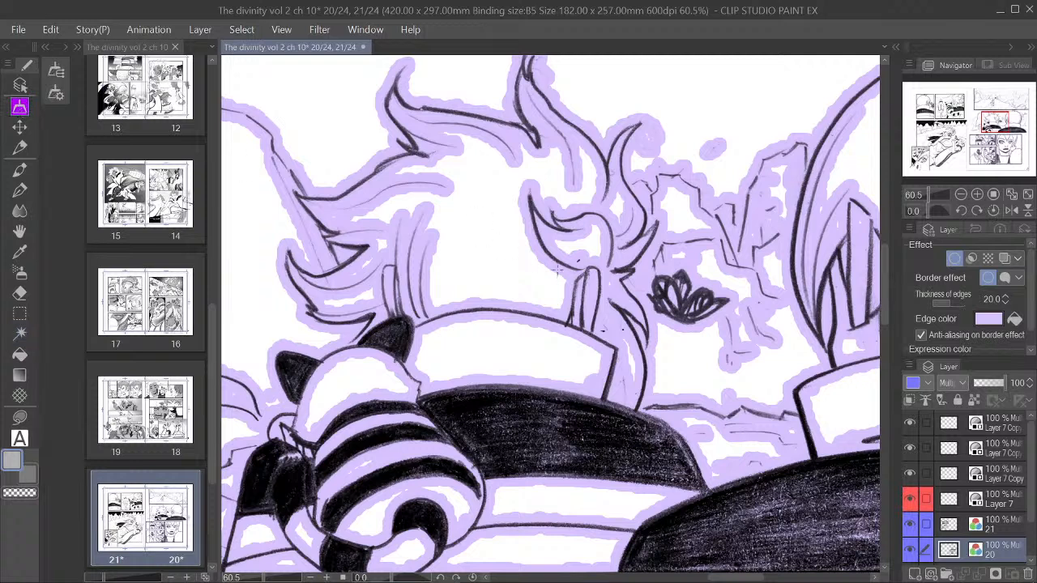
left_click_drag(501, 183, 663, 412)
left_click_drag(533, 228, 635, 384)
left_click_drag(722, 258, 819, 380)
left_click_drag(650, 249, 696, 276)
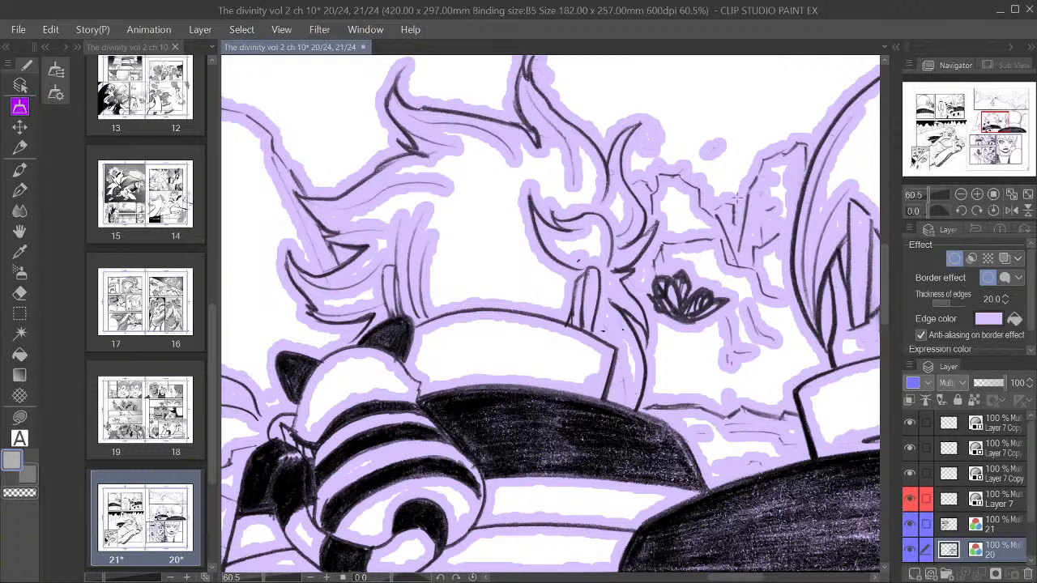
left_click_drag(737, 197, 842, 277)
left_click_drag(698, 138, 852, 269)
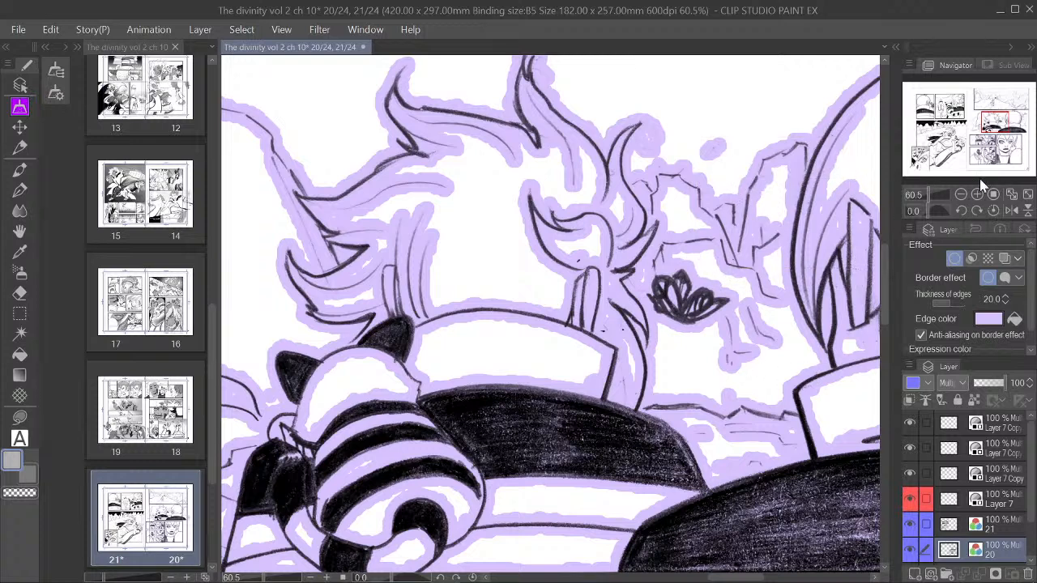
left_click_drag(998, 125, 1028, 140)
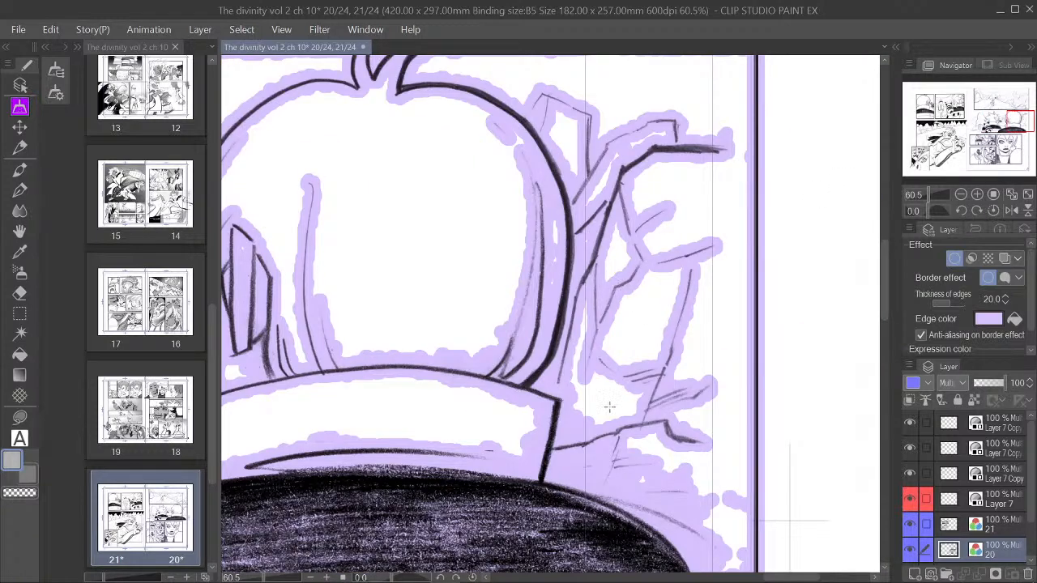
left_click(437, 407)
scroll(482, 346, "down", 2)
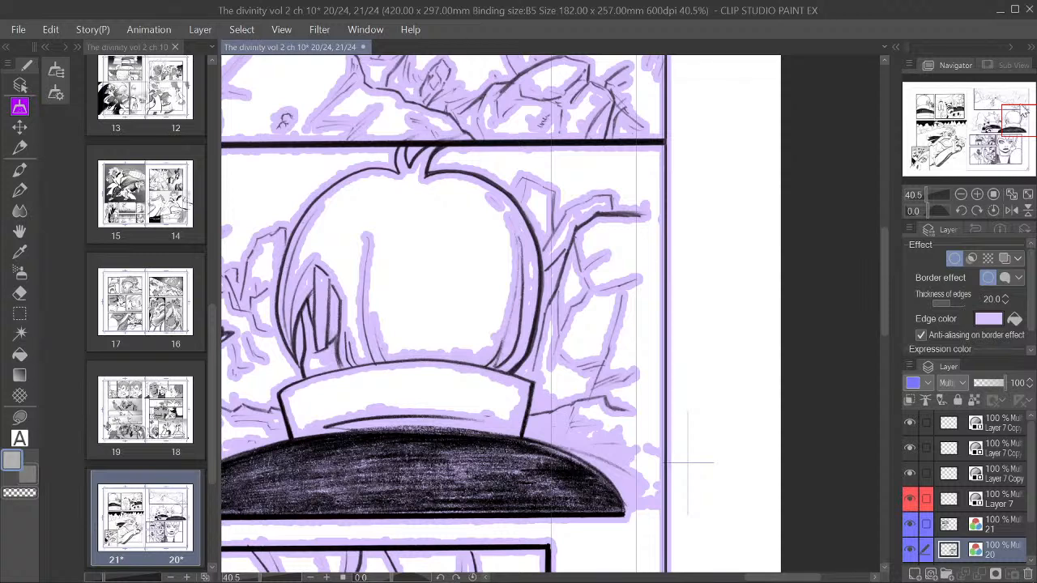
Step: Turn off the border effect on layer 20 and make Layer 7 the active layer
left_click_drag(1012, 118, 998, 119)
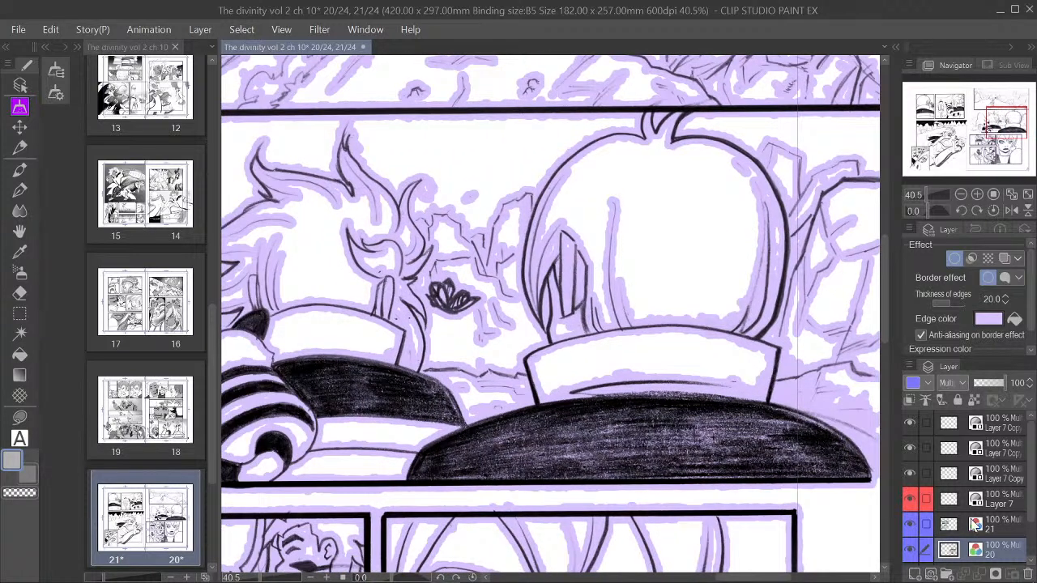
left_click(954, 258)
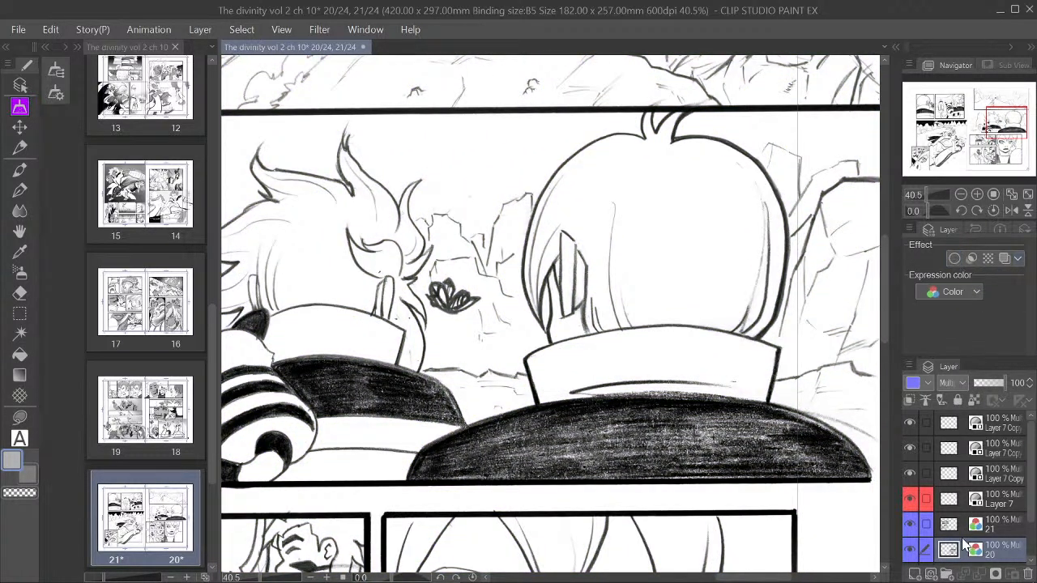
left_click(1002, 506)
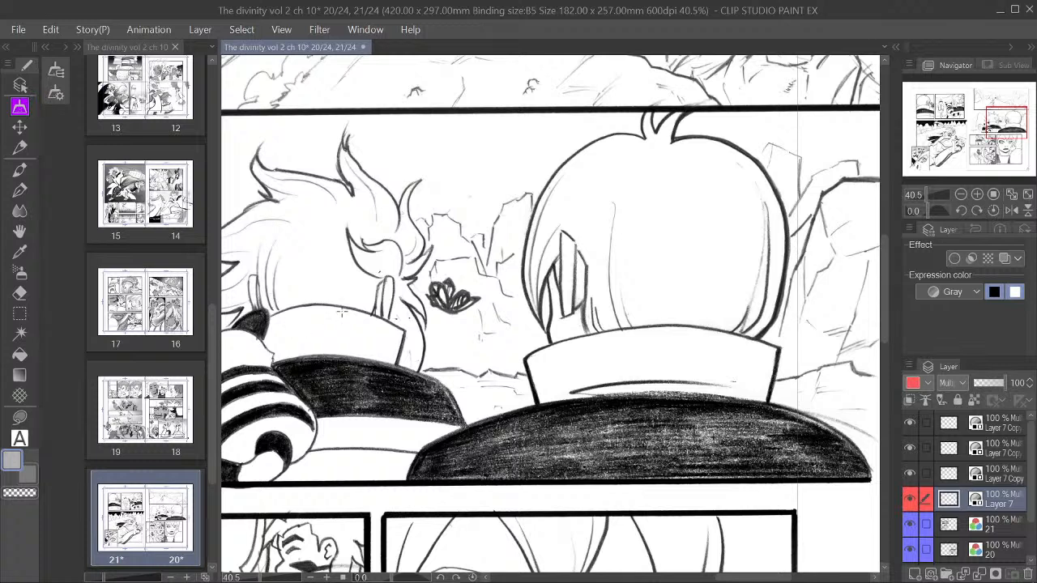
Step: Select both ears of the spiky-haired character in page 20's second panel with the Auto select tool
scroll(333, 276, "up", 1)
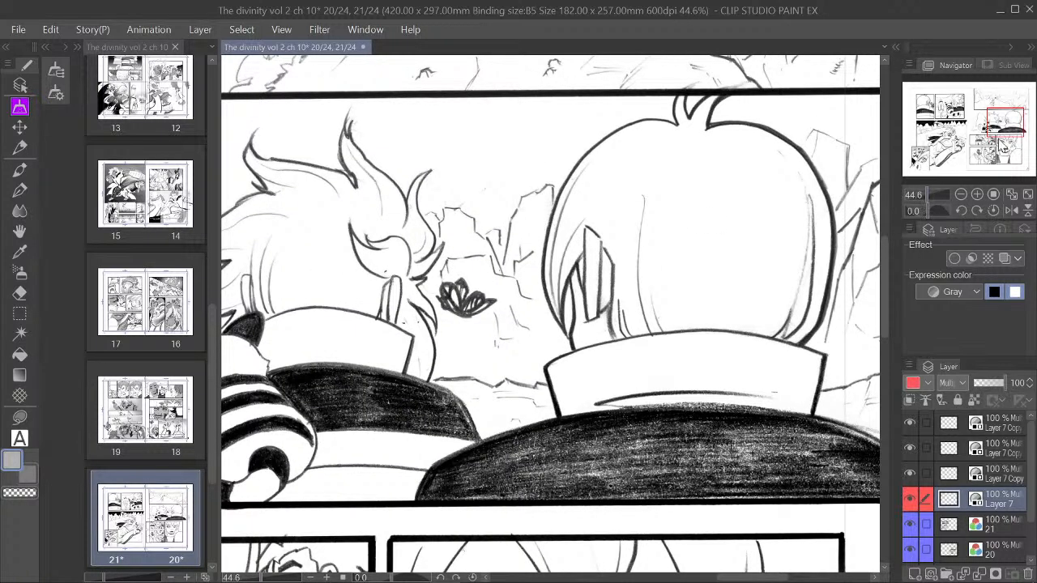
left_click_drag(1005, 144, 1001, 146)
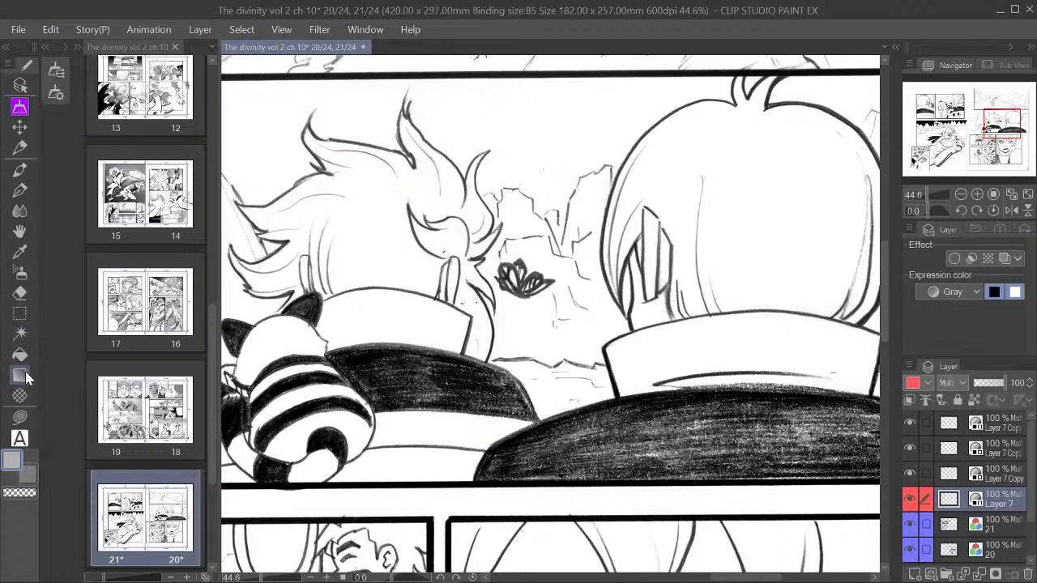
left_click(17, 337)
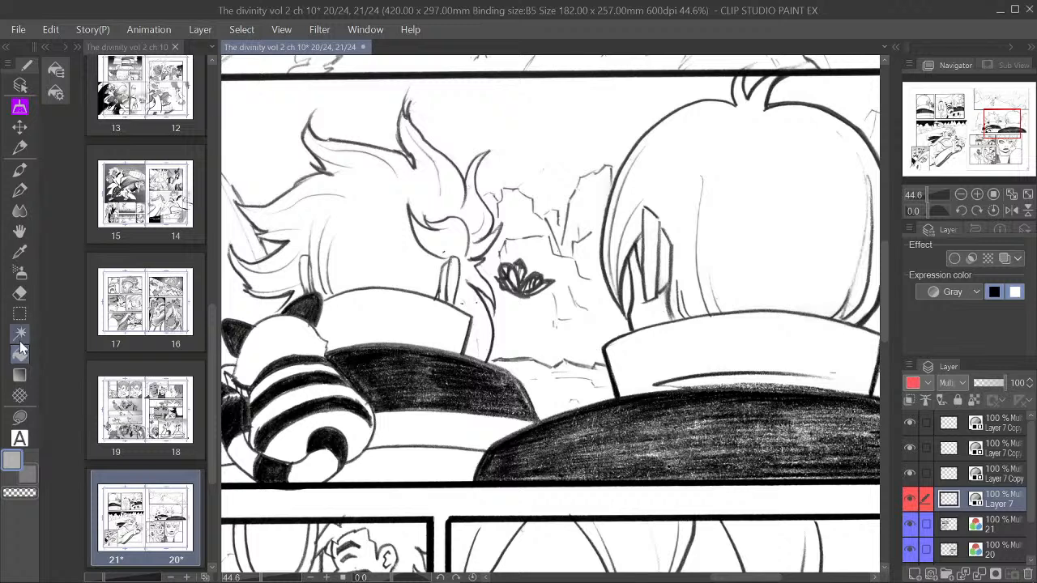
left_click(453, 285)
left_click(442, 283, "shift")
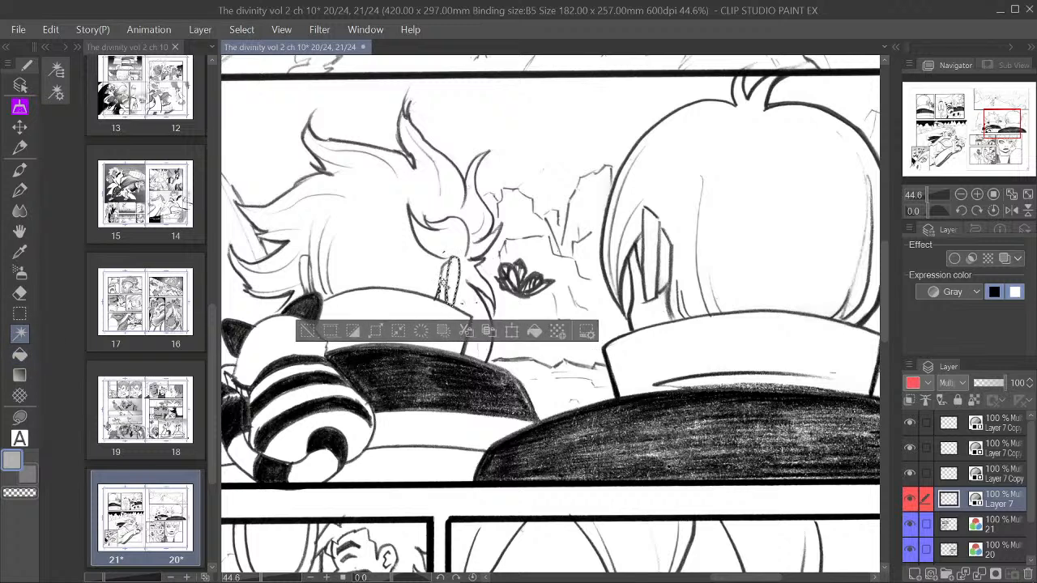
left_click(305, 279, "shift")
scroll(301, 280, "up", 2)
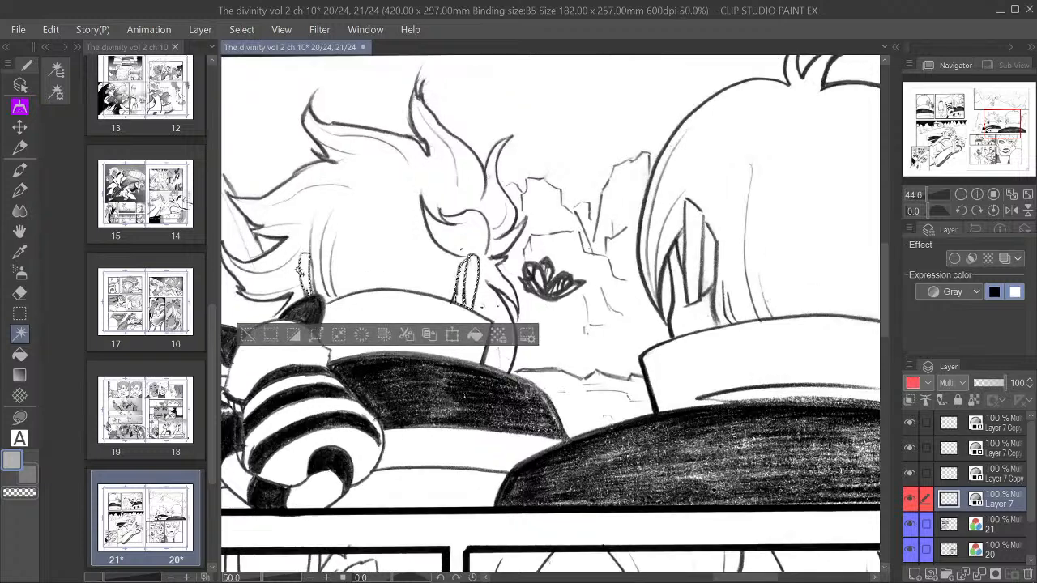
scroll(464, 313, "down", 1)
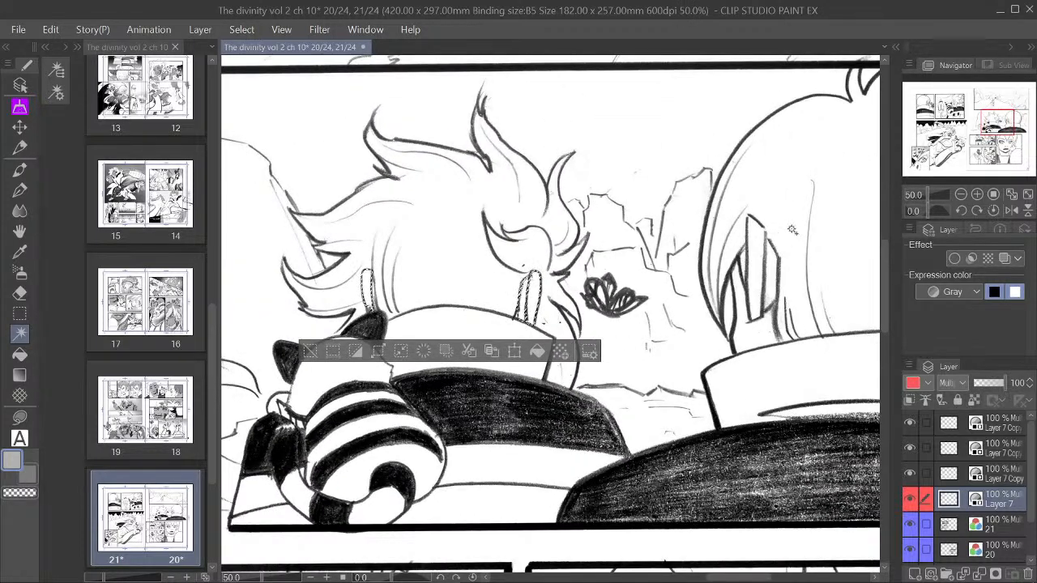
Step: Add the neighbouring character's hair to the selection, expand the selected area, fill it with gray on Layer 7 and deselect
left_click(794, 201, "shift")
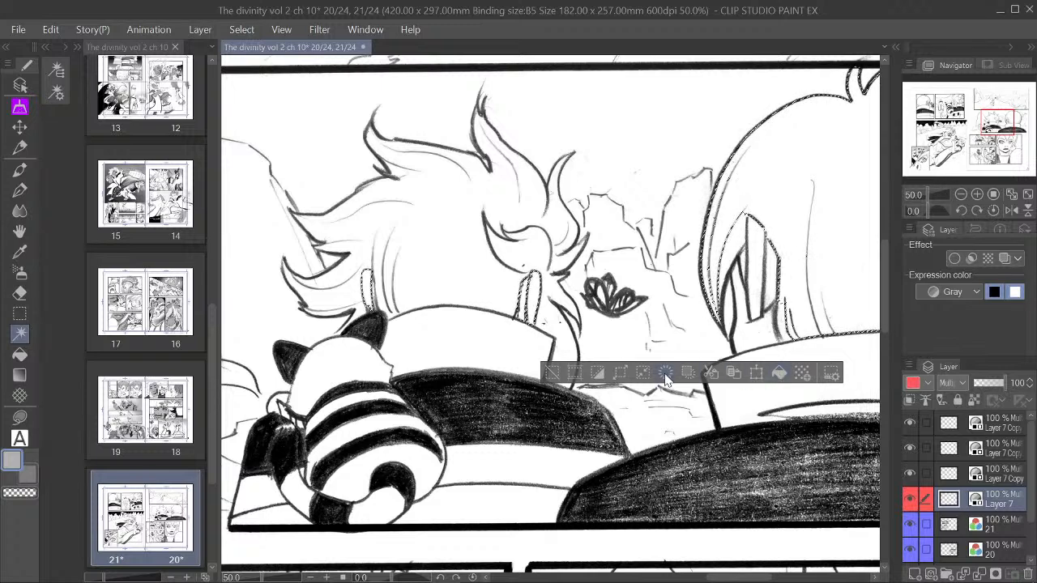
left_click(620, 373)
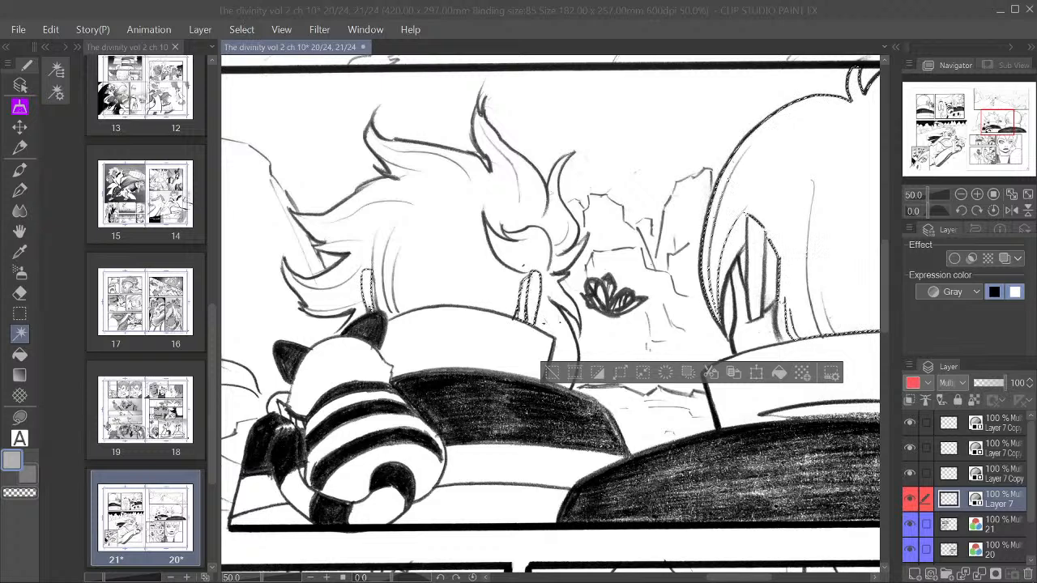
key("Return")
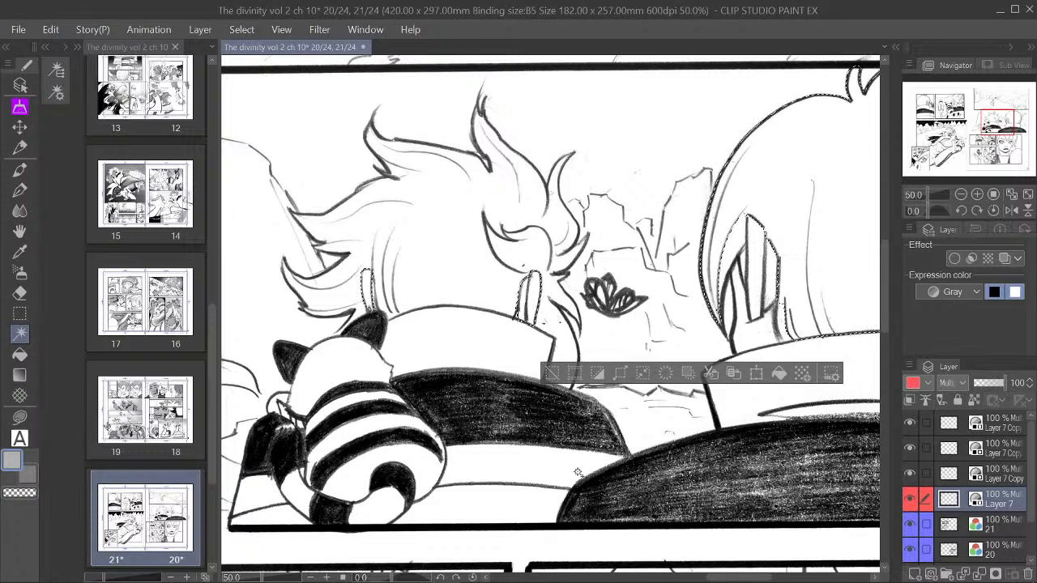
left_click(782, 376)
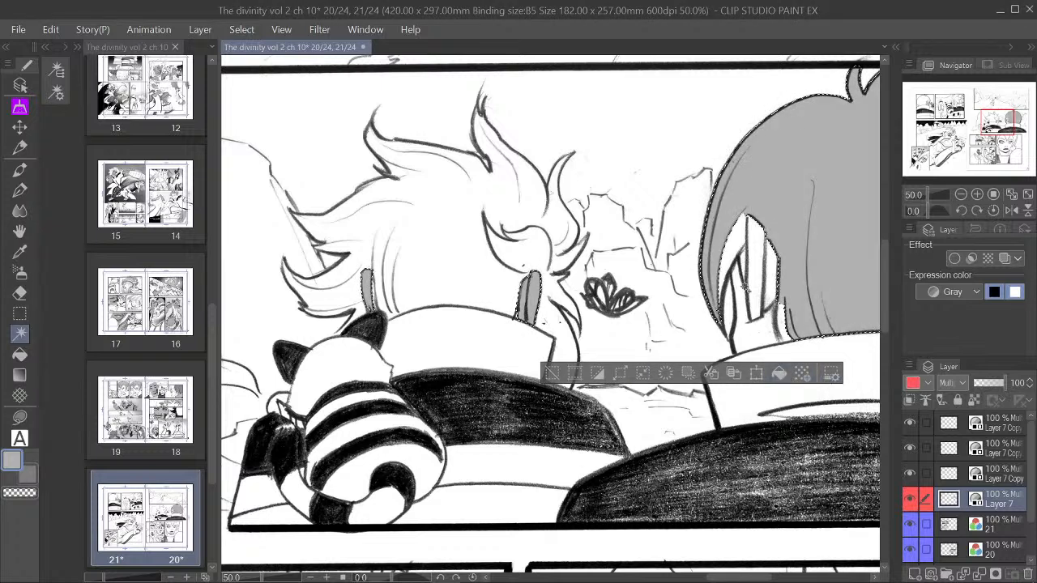
scroll(746, 285, "down", 2)
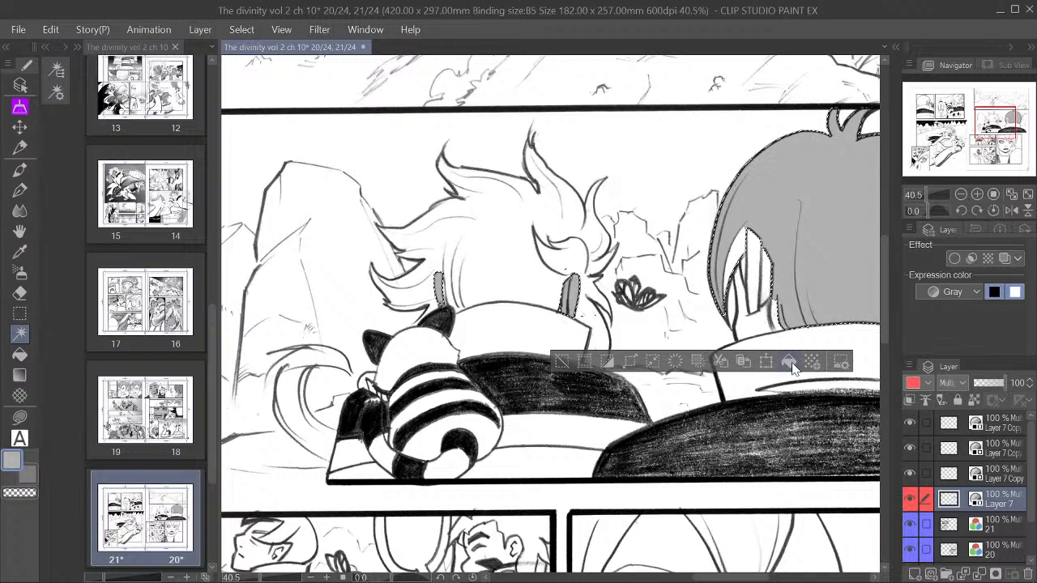
left_click(564, 364)
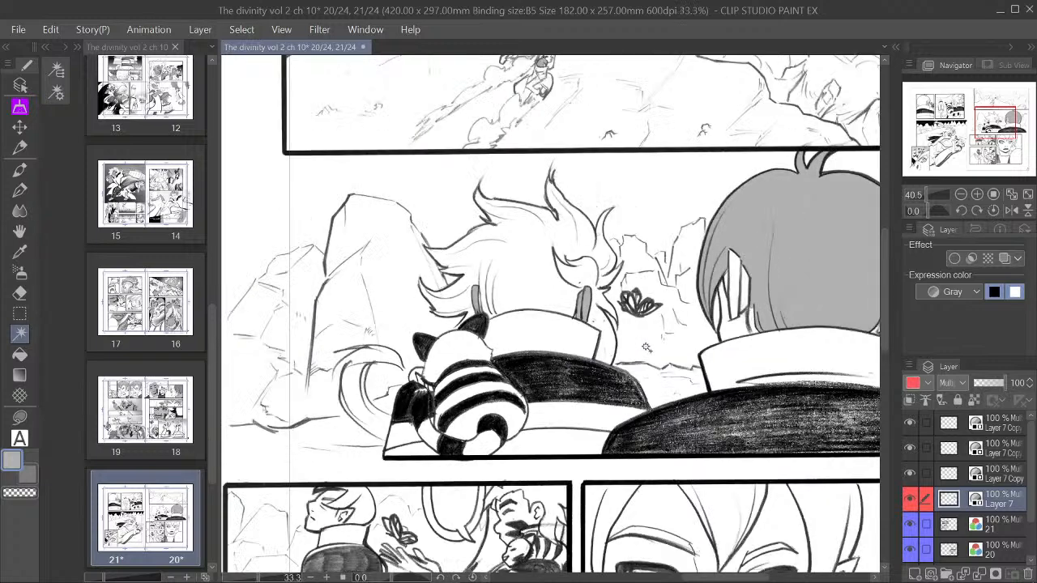
Step: Fill the remaining white hair slivers around the neighbouring character's ear and along the hair's far edge with gray, leaving nothing selected
scroll(728, 267, "up", 2)
left_click(728, 267)
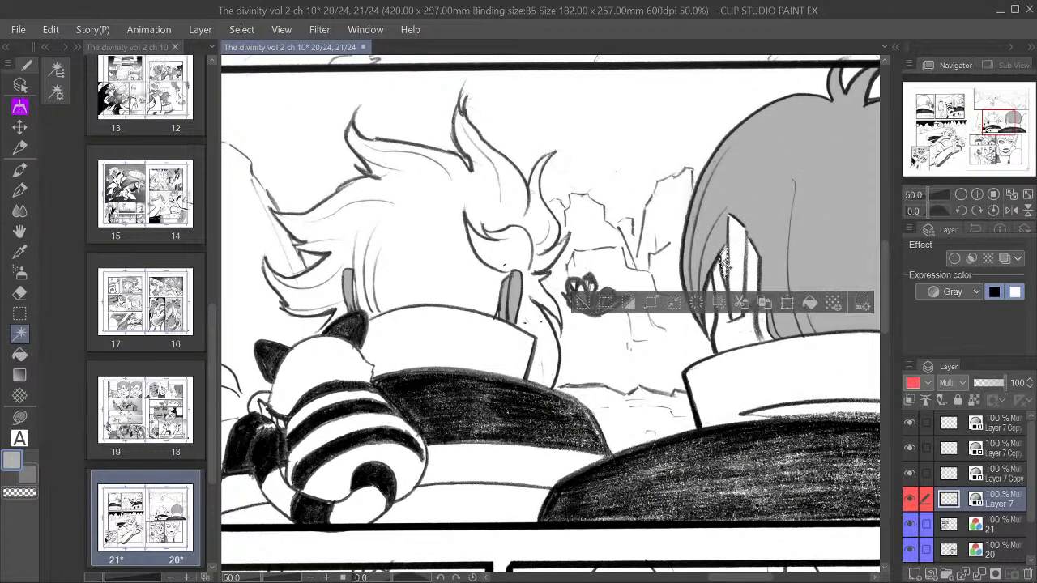
left_click(761, 328, "shift")
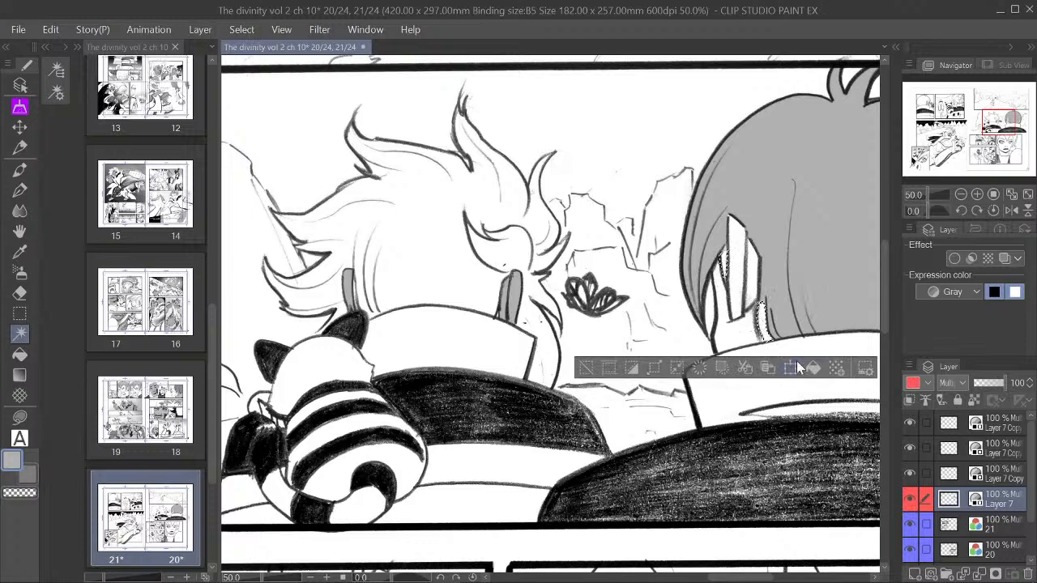
left_click(586, 368)
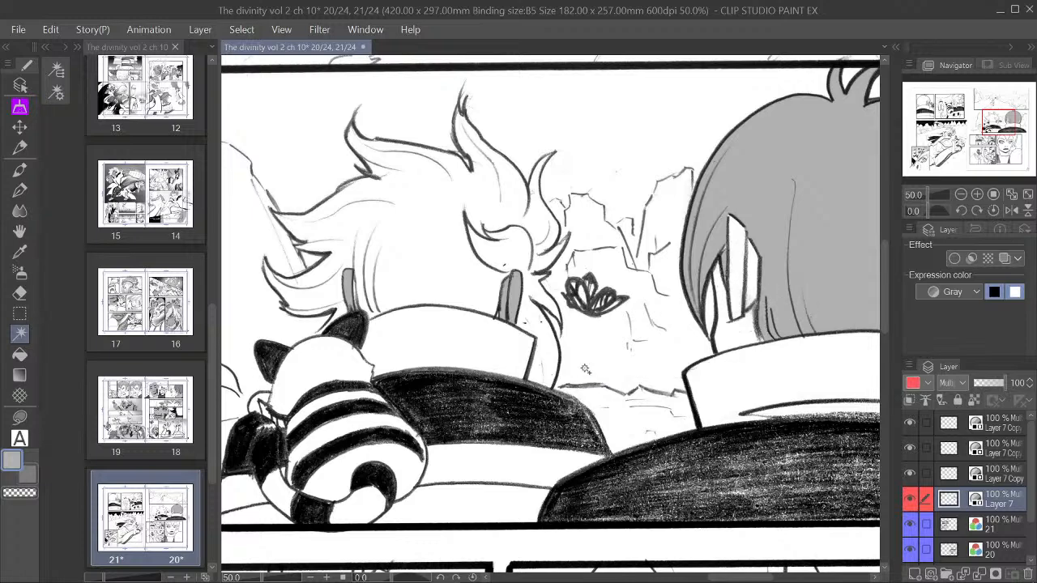
scroll(663, 362, "down", 3)
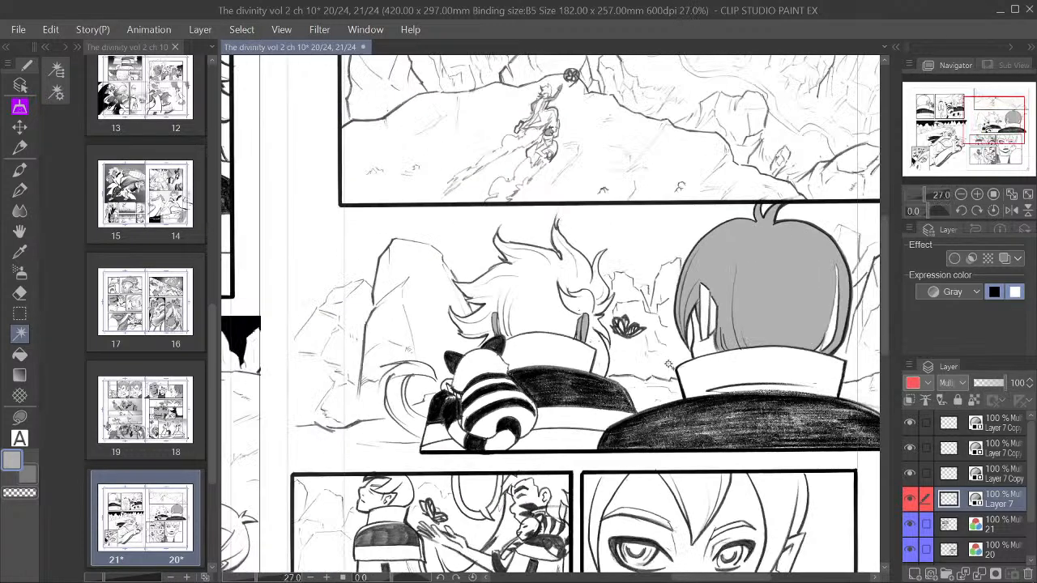
left_click(833, 341)
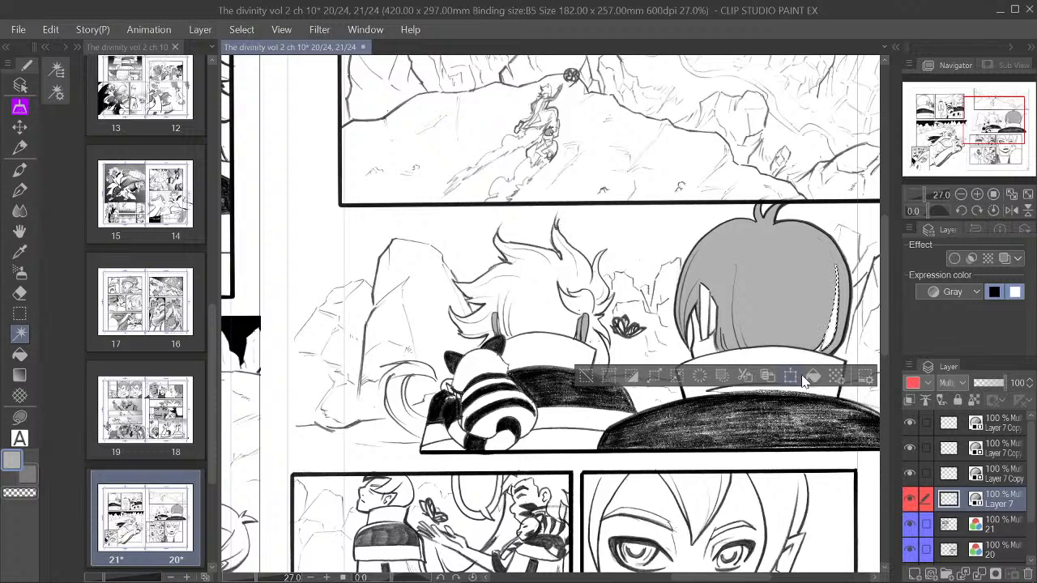
left_click(585, 376)
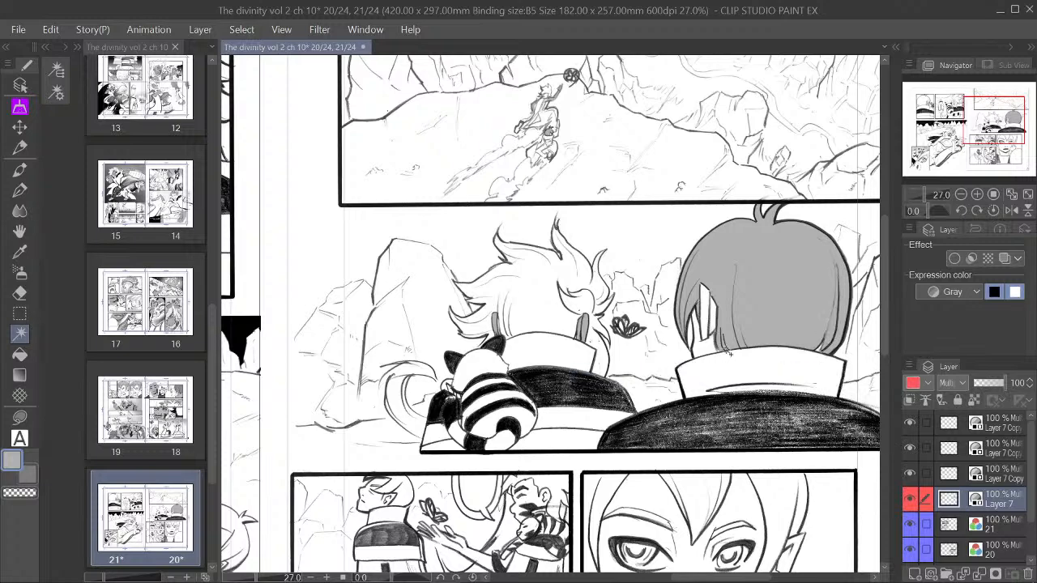
Step: Select the forehead bangs and both side sections of the hair in page 20's large face close-up
scroll(729, 356, "down", 3)
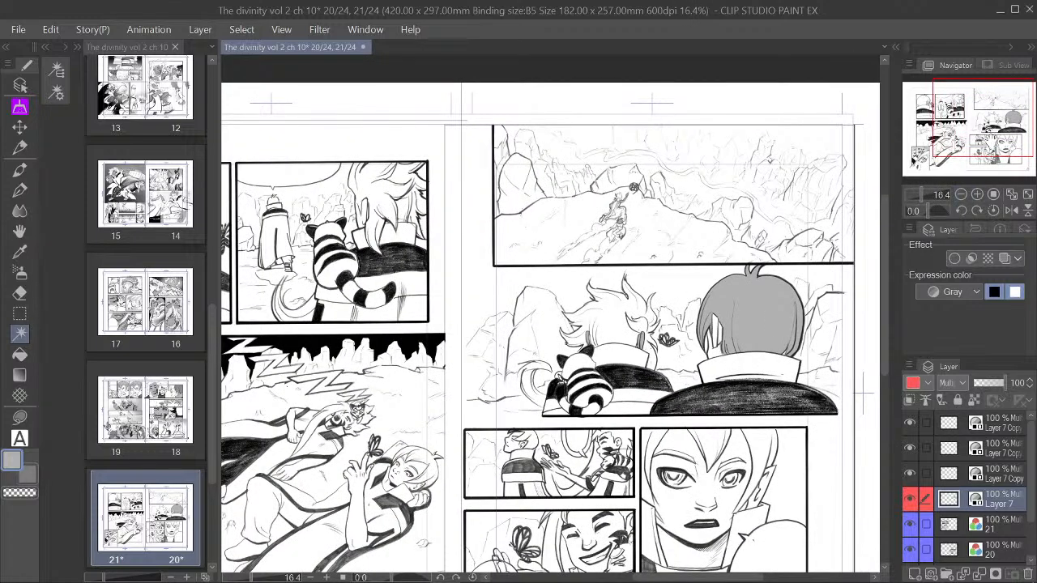
left_click_drag(776, 445, 736, 337)
scroll(679, 397, "up", 1)
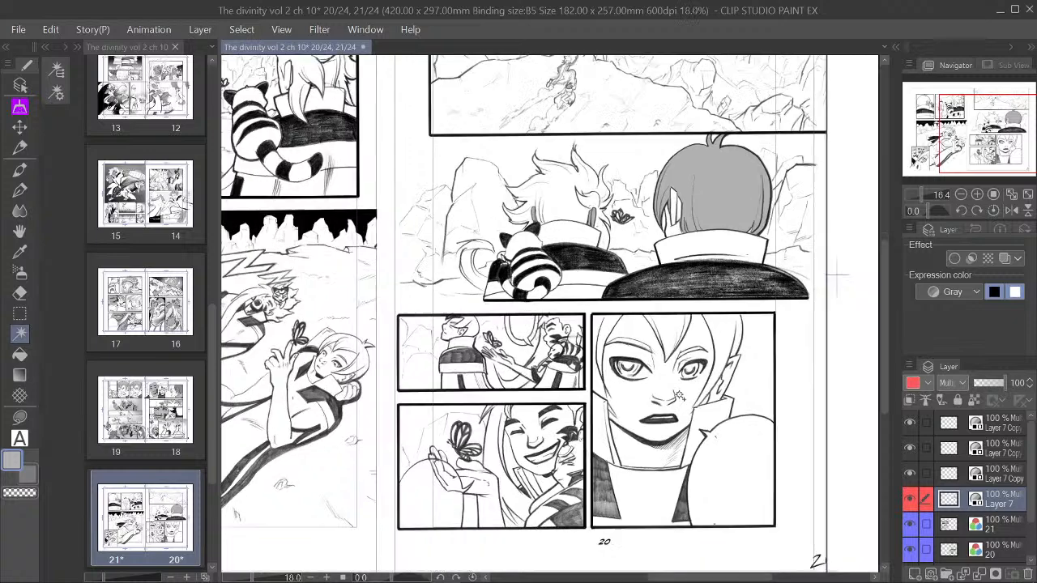
scroll(679, 396, "up", 2)
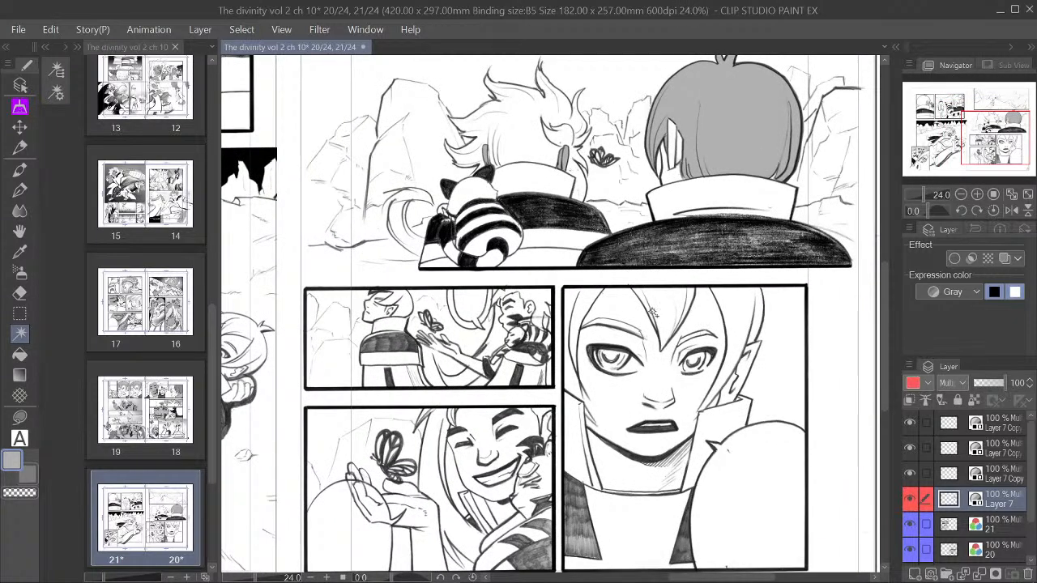
left_click(738, 316)
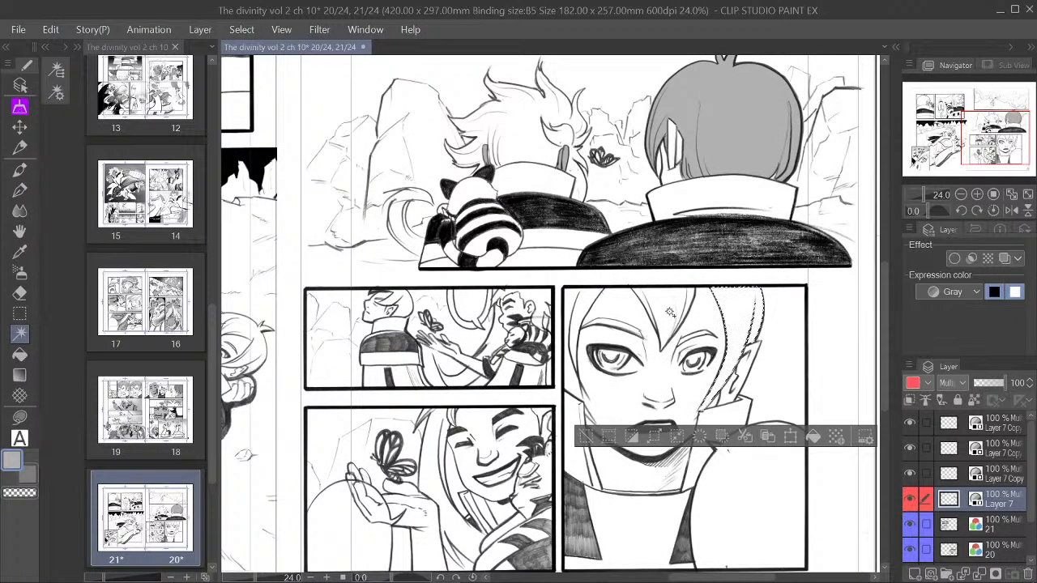
left_click(671, 314)
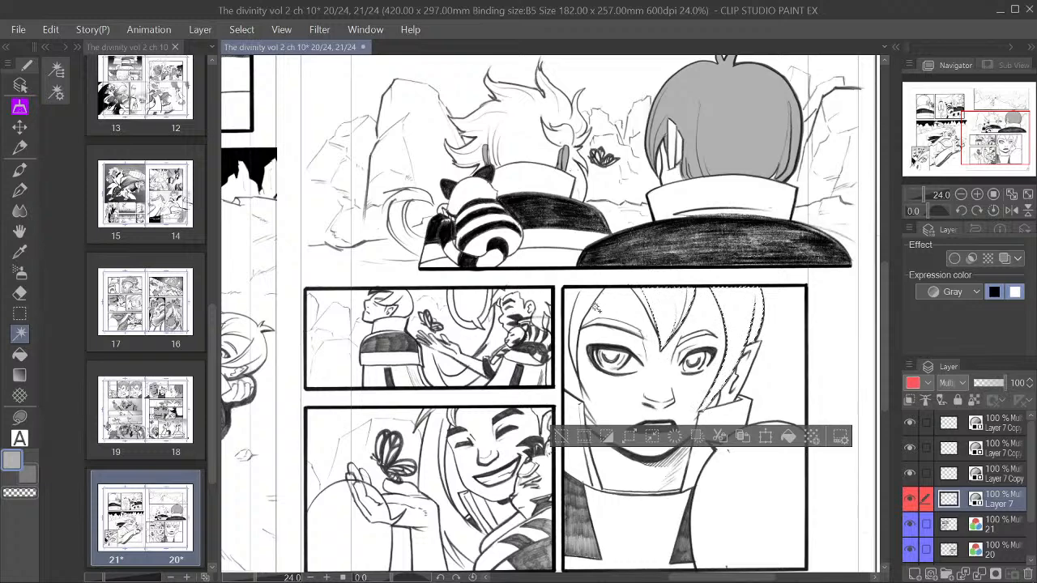
left_click(576, 376)
left_click(574, 374)
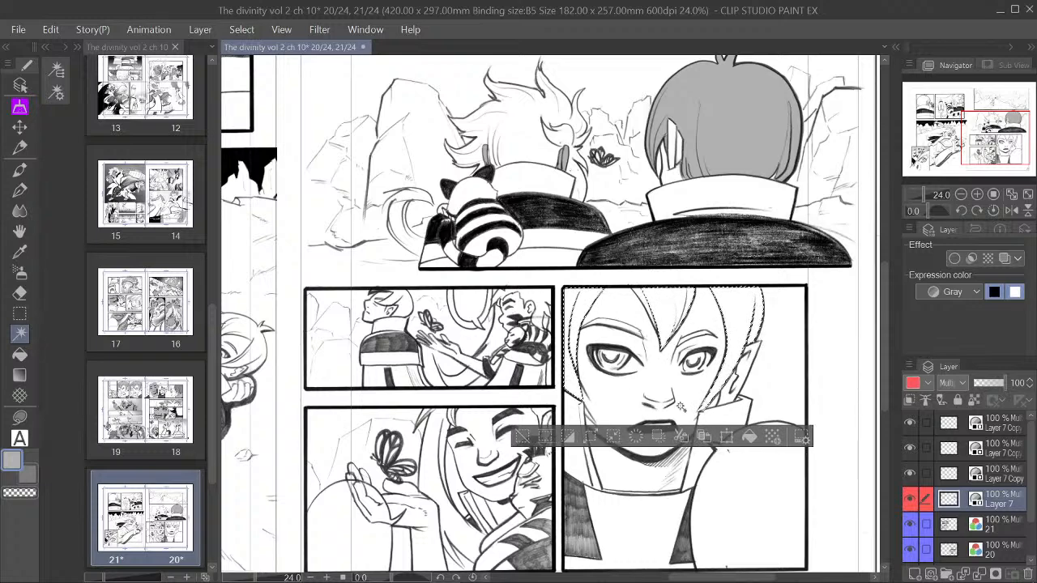
Step: Add the smiling character's face and ear in the butterfly close-up panel to the selection
scroll(486, 452, "up", 2)
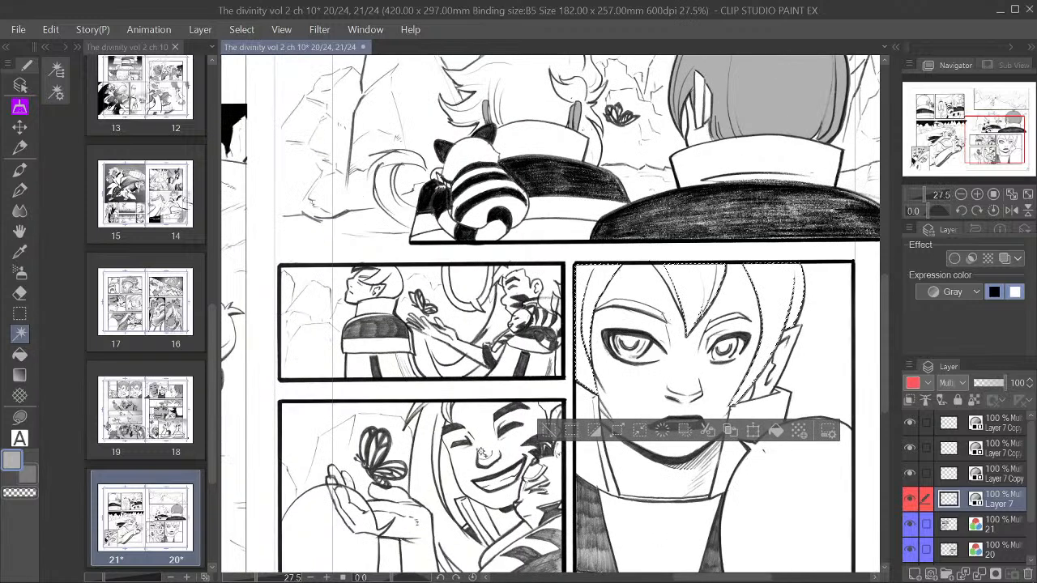
left_click(483, 437)
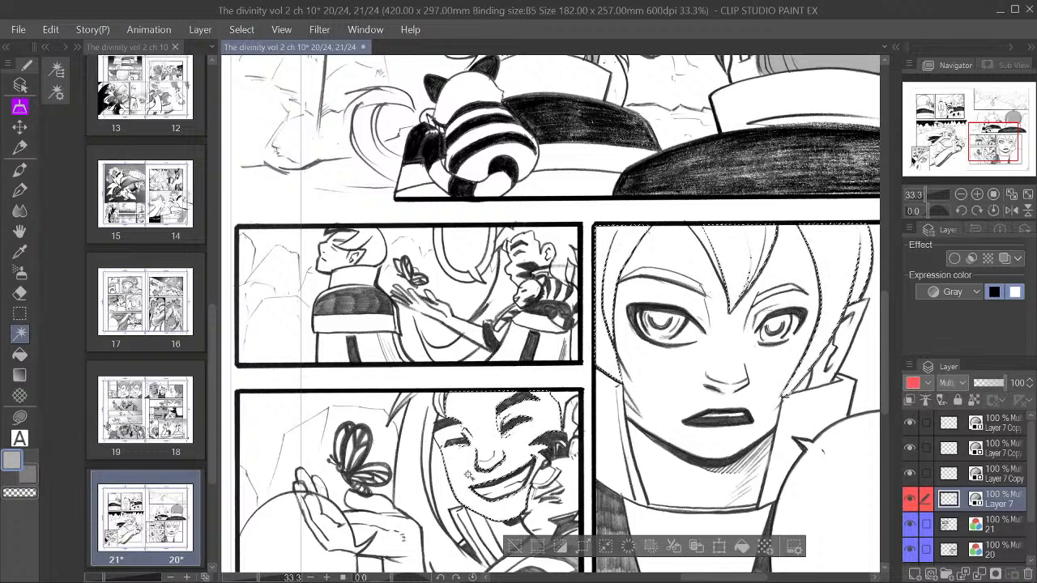
left_click(451, 440)
scroll(444, 438, "up", 3)
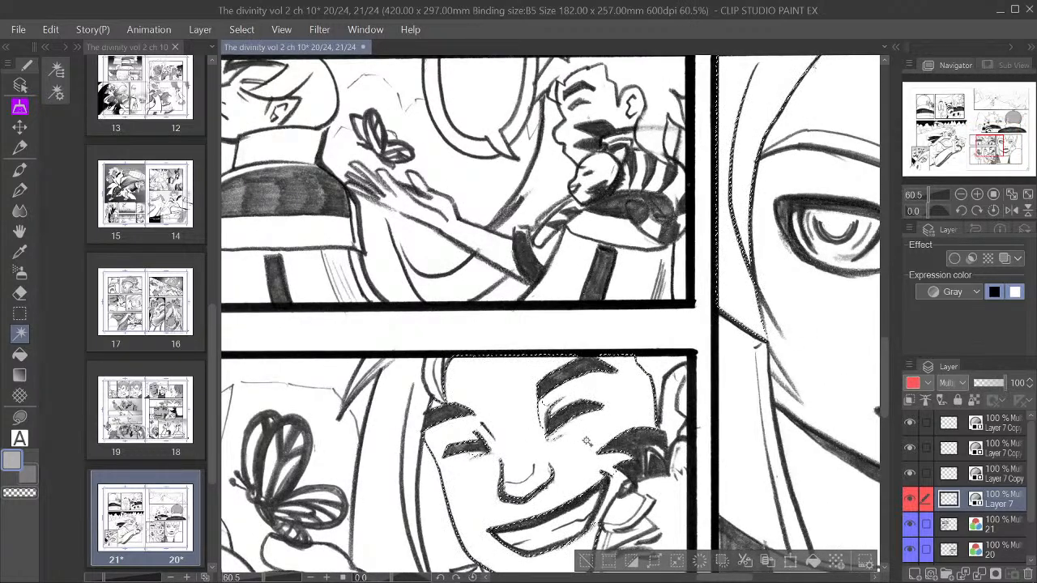
left_click(669, 418)
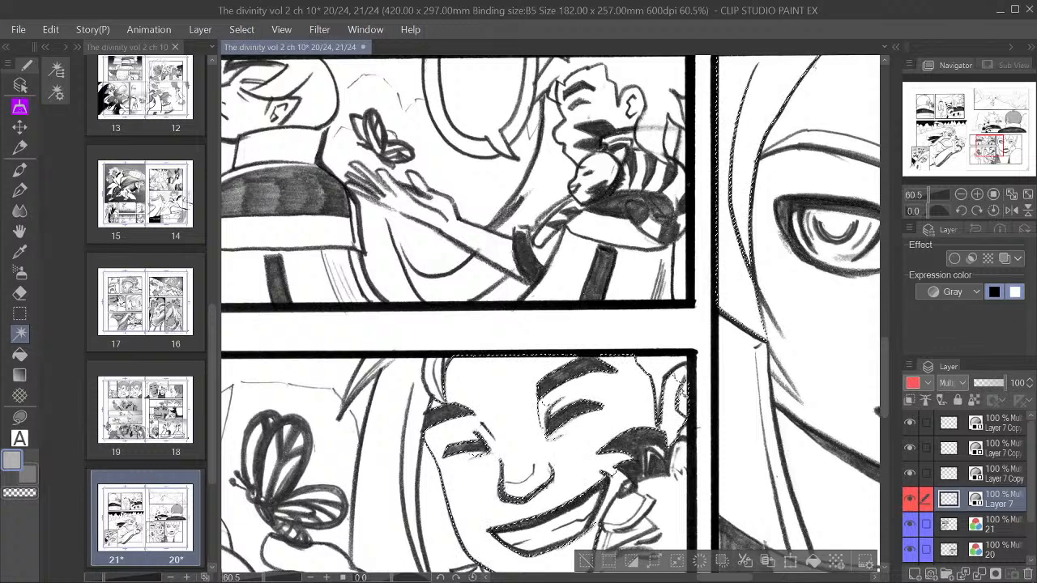
left_click(679, 377)
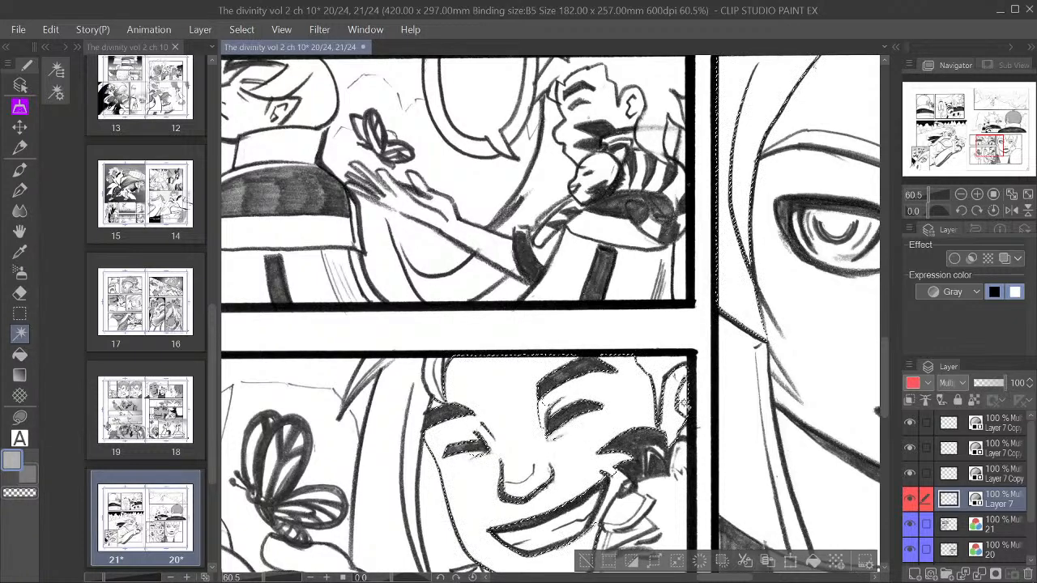
scroll(695, 376, "down", 2)
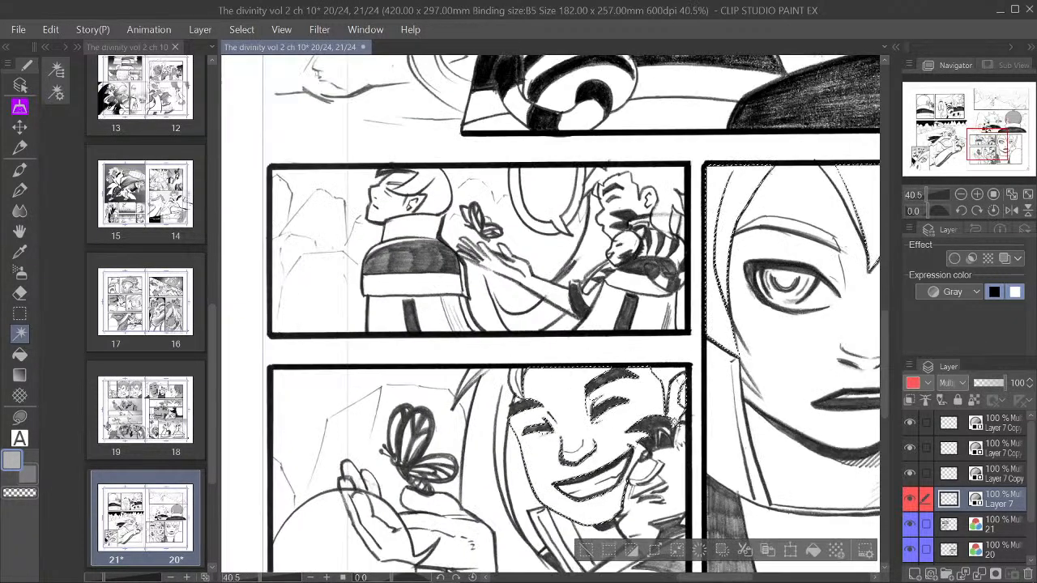
scroll(616, 498, "up", 2)
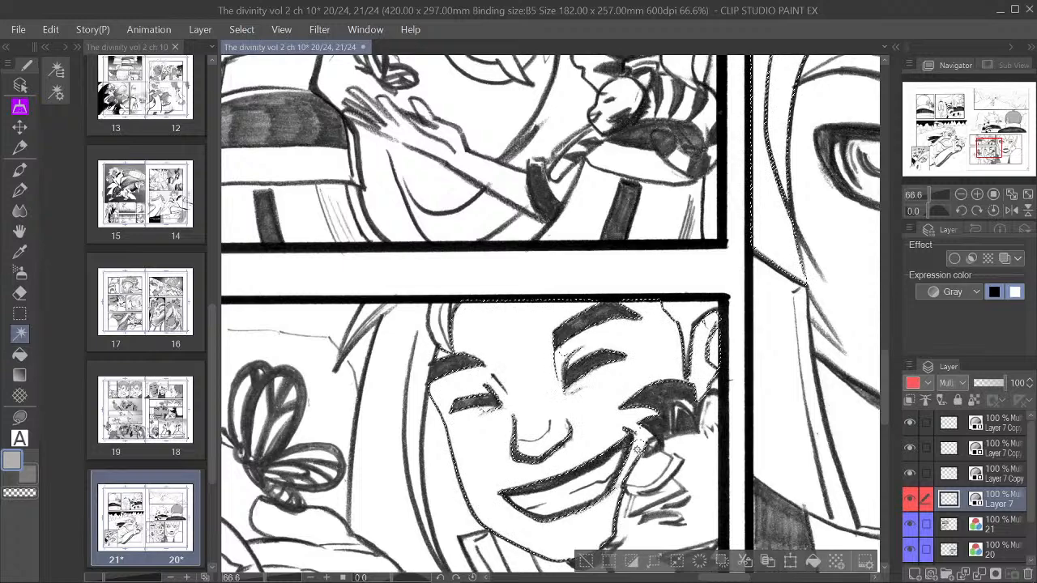
scroll(644, 442, "down", 1)
scroll(551, 316, "down", 1)
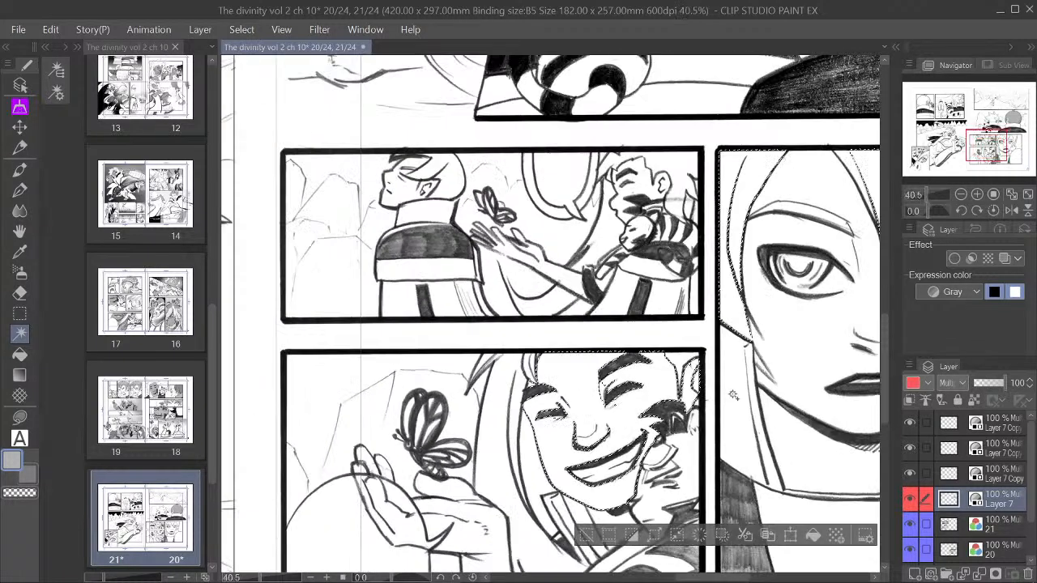
scroll(551, 316, "down", 1)
Step: Add the smiling character's raised hand, fingers, forearm and neck in the butterfly close-up panel to the selection
left_click_drag(509, 498, 534, 465)
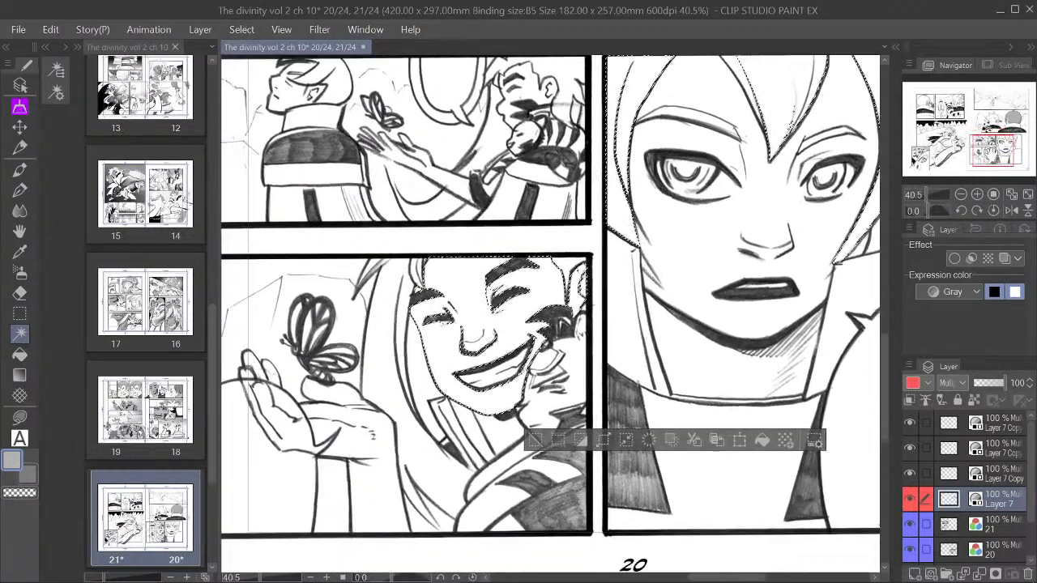
left_click(385, 467)
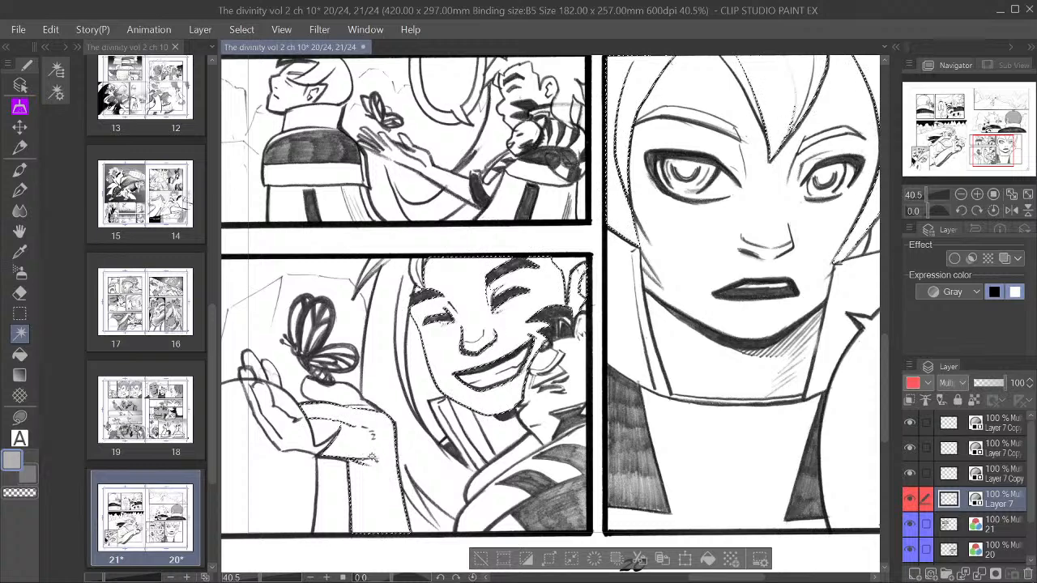
left_click(292, 433)
left_click(272, 438)
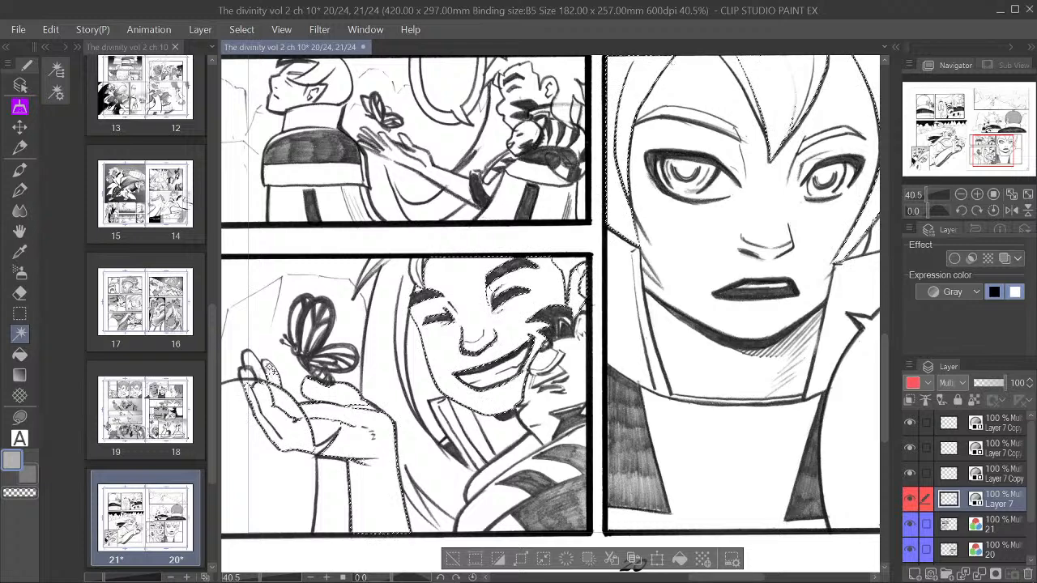
left_click(248, 361)
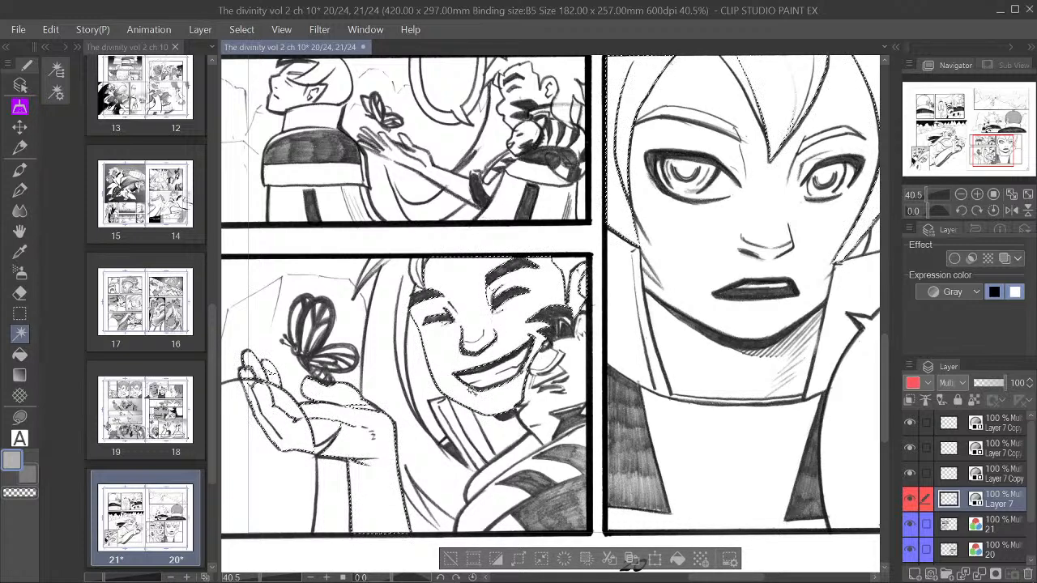
scroll(517, 427, "up", 2)
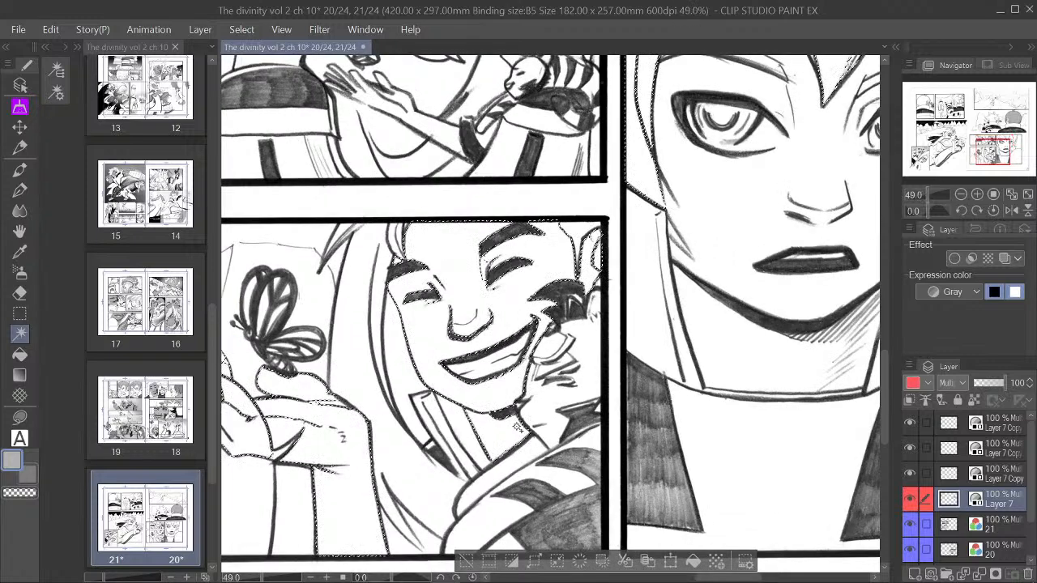
scroll(517, 427, "down", 2)
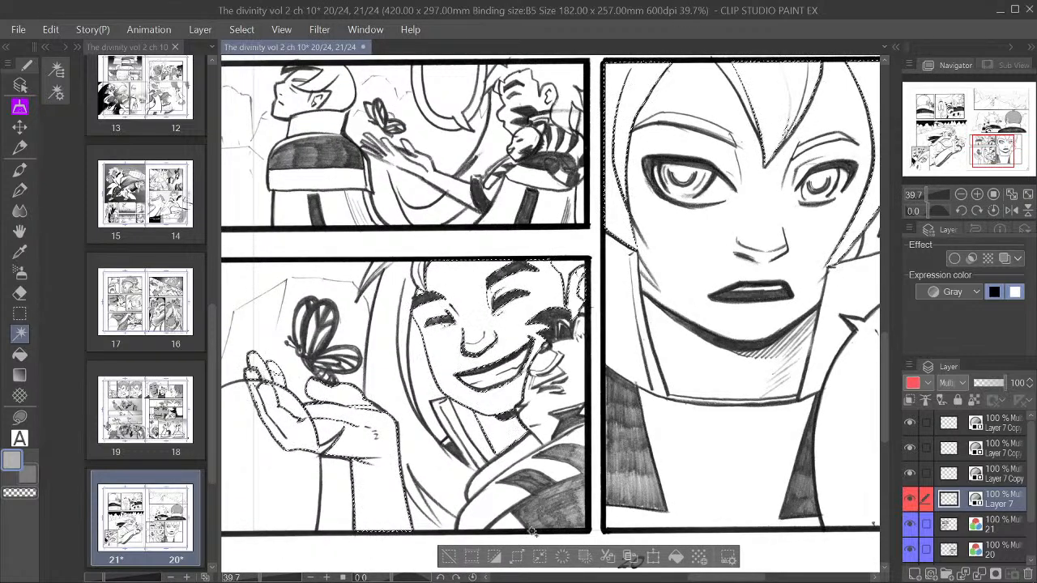
Step: Expand the selected areas and fill them with gray on Layer 7, including the palm's leftover white patch, leaving nothing selected
left_click(519, 556)
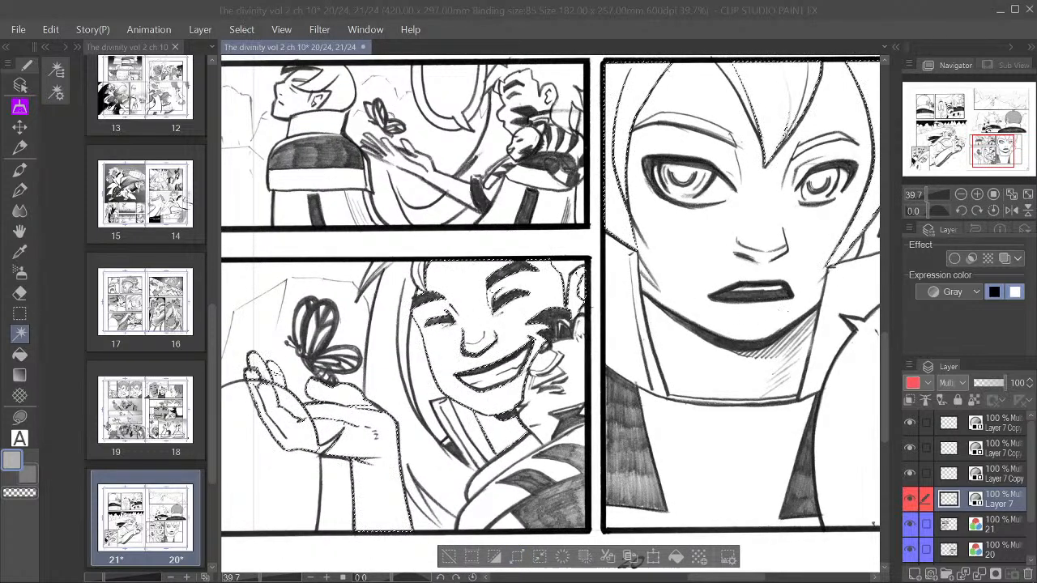
key("Return")
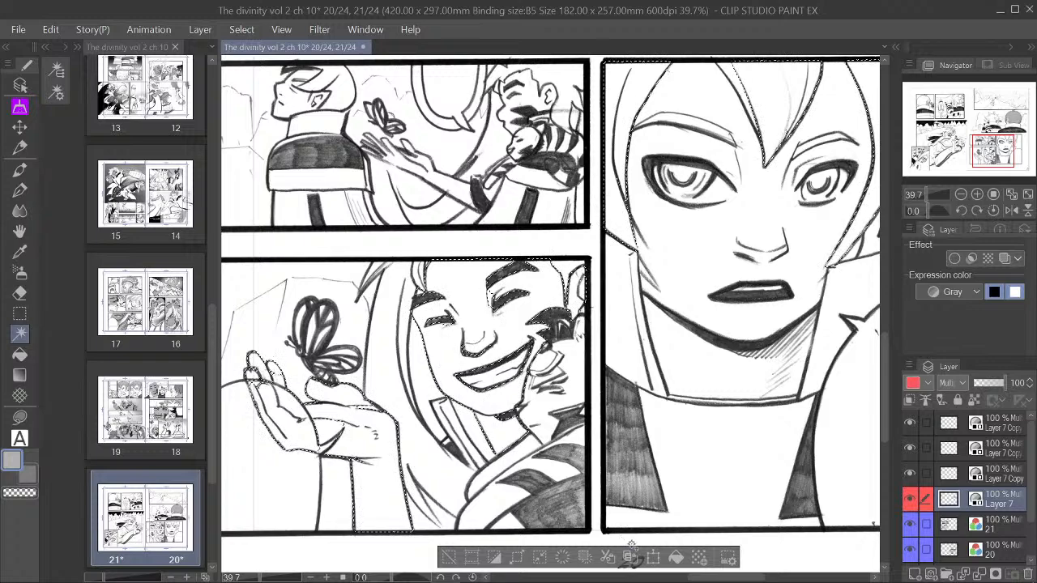
left_click(676, 559)
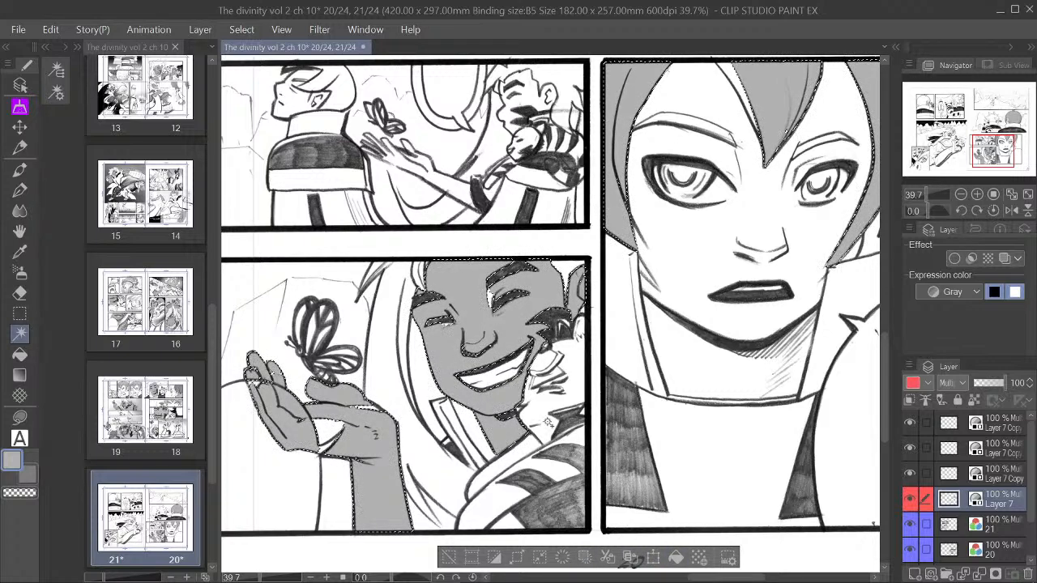
left_click(449, 556)
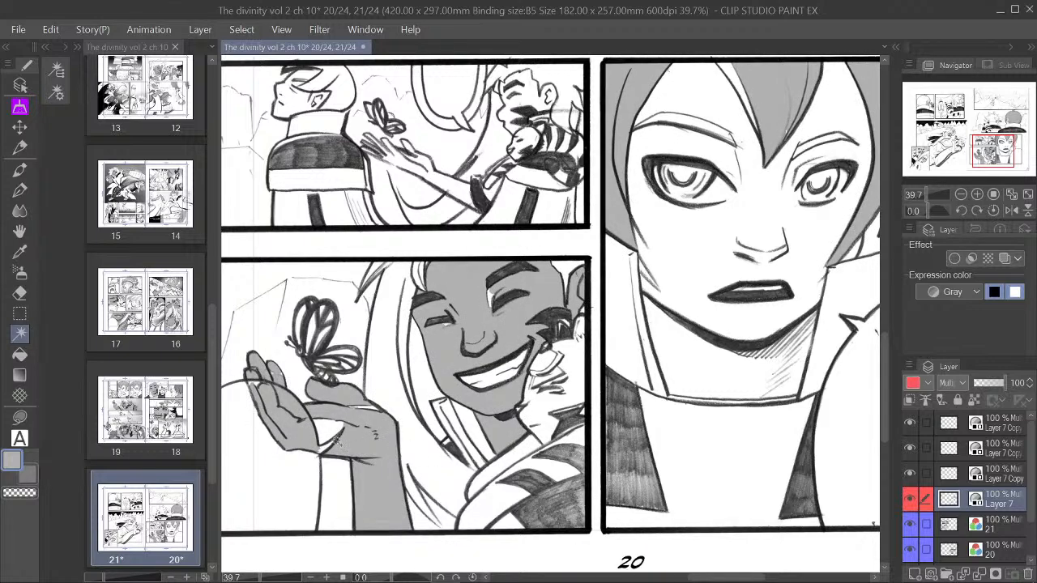
left_click_drag(331, 434, 321, 443)
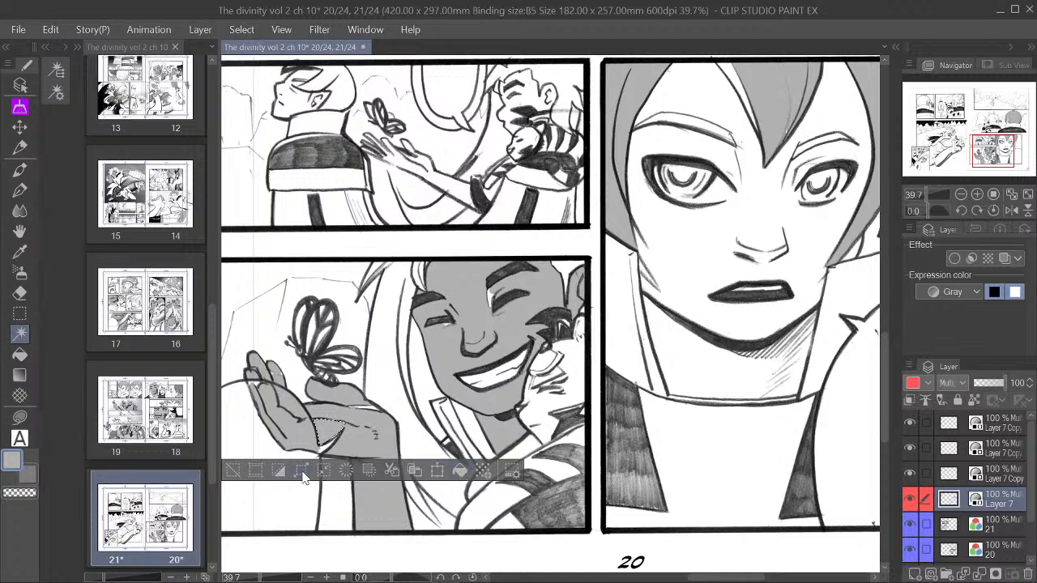
left_click(241, 470)
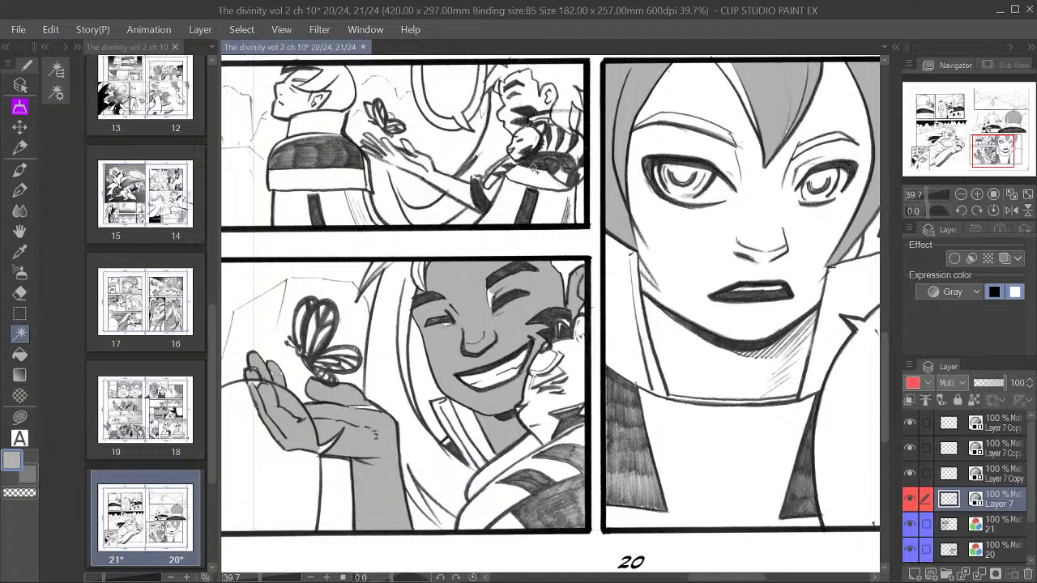
Step: Select the outstretched arm, face and ear of the character in the panel above, fill them with gray and deselect
left_click_drag(459, 188, 438, 176)
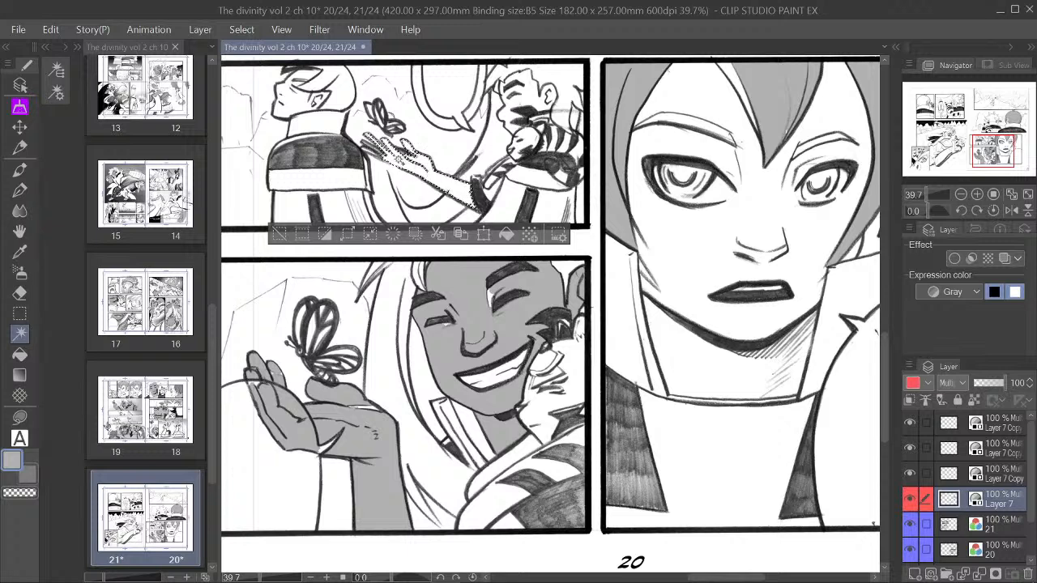
left_click_drag(525, 119, 510, 113)
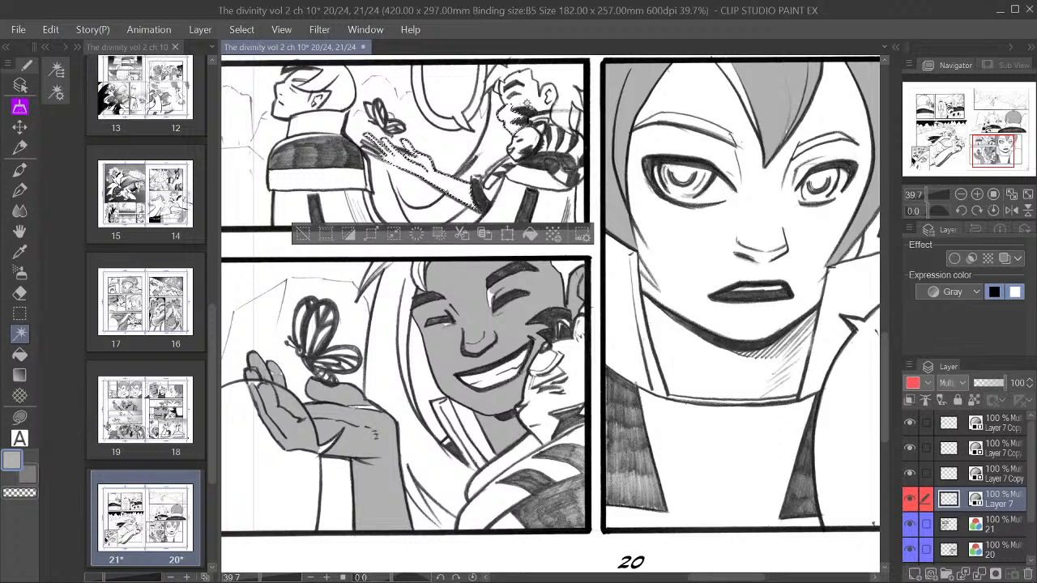
left_click(528, 100)
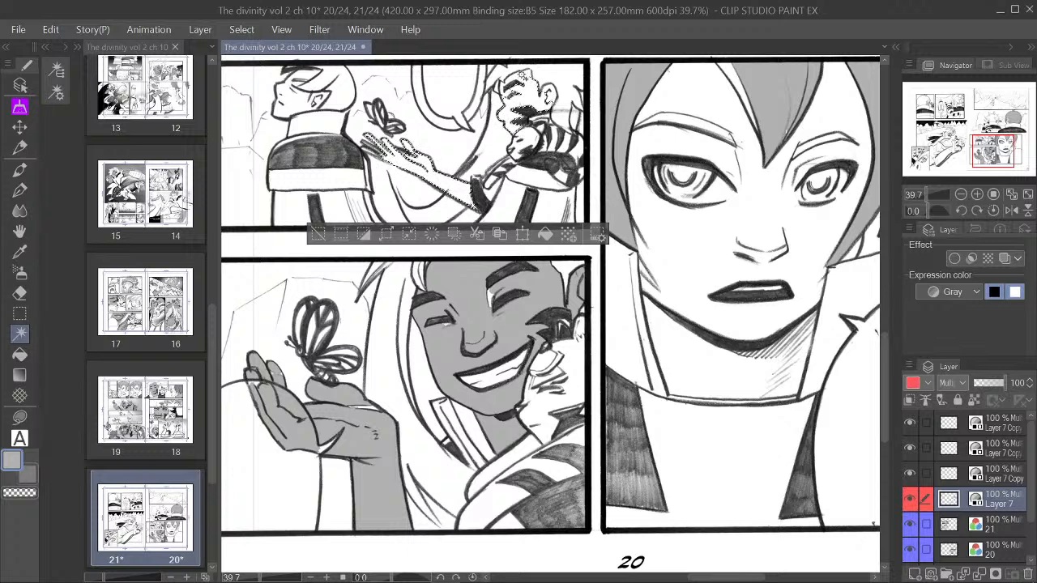
mouse_move(548, 98)
left_mouse_down()
mouse_move(515, 81)
mouse_move(568, 89)
mouse_move(515, 89)
mouse_move(547, 93)
left_mouse_up()
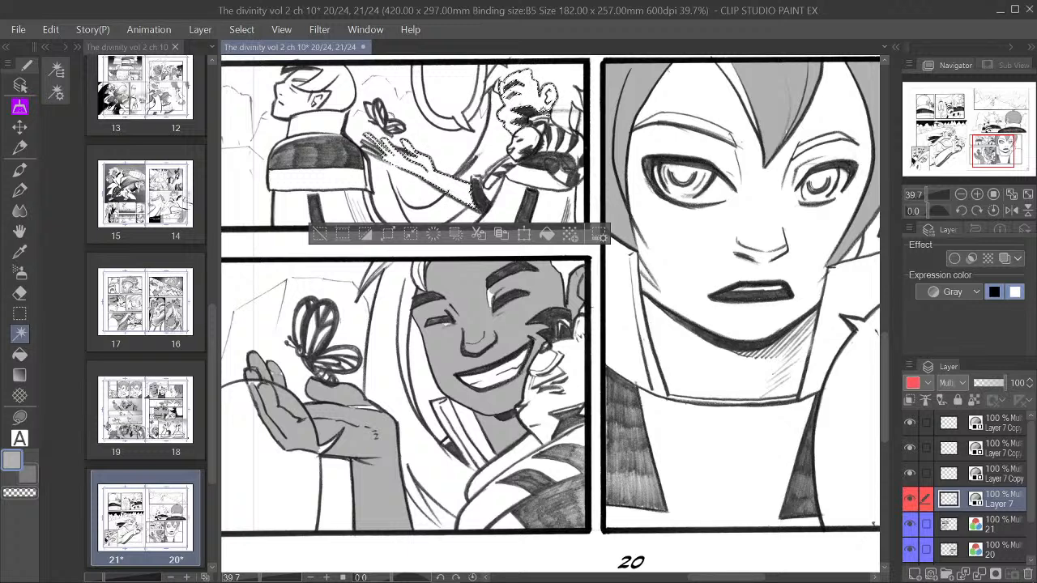
left_click(548, 234)
left_click(319, 234)
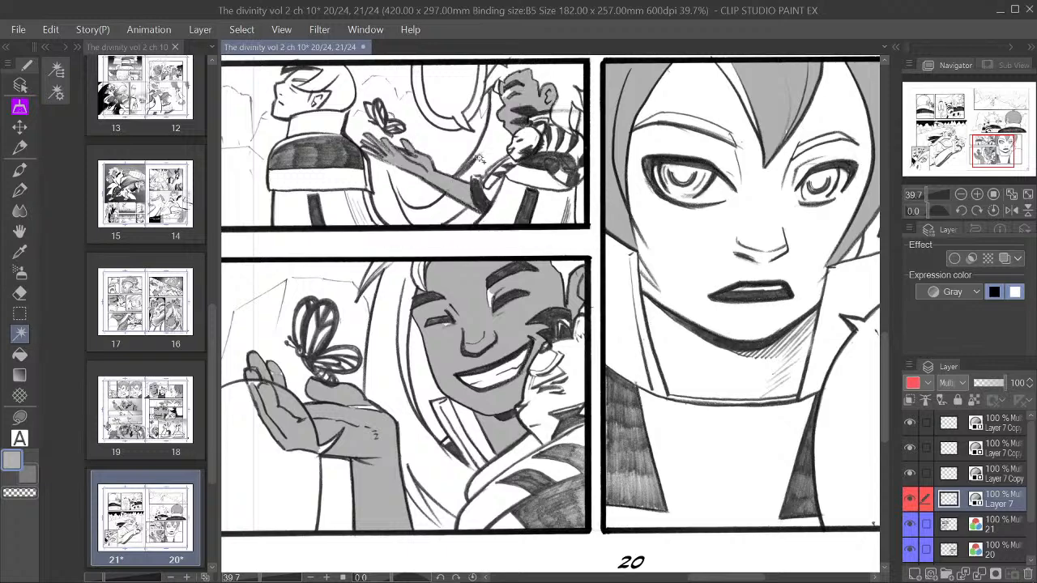
Step: Fill the wild-haired character's ear in page 21's upper panel with the striped animal with gray, then deselect
scroll(518, 163, "down", 3)
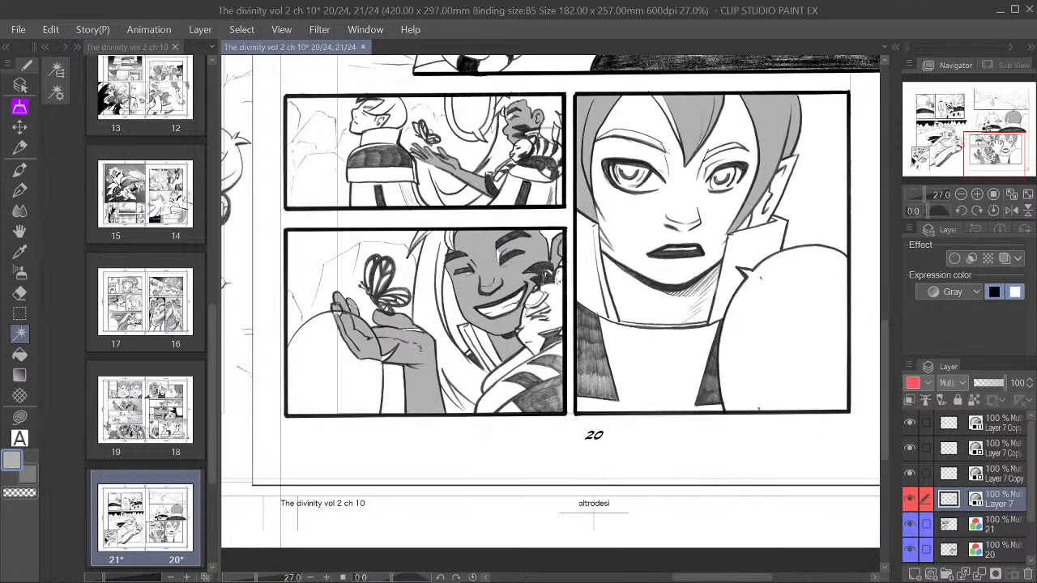
left_click(993, 151)
left_click_drag(993, 152, 950, 105)
mouse_move(647, 232)
left_mouse_down()
mouse_move(632, 247)
mouse_move(645, 230)
left_mouse_up()
left_click(724, 287)
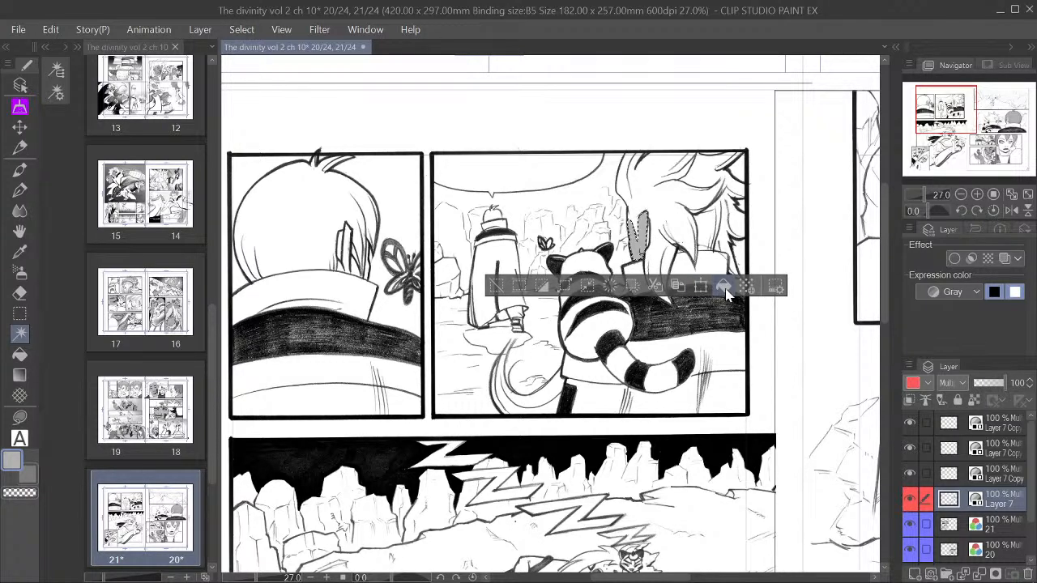
left_click(497, 287)
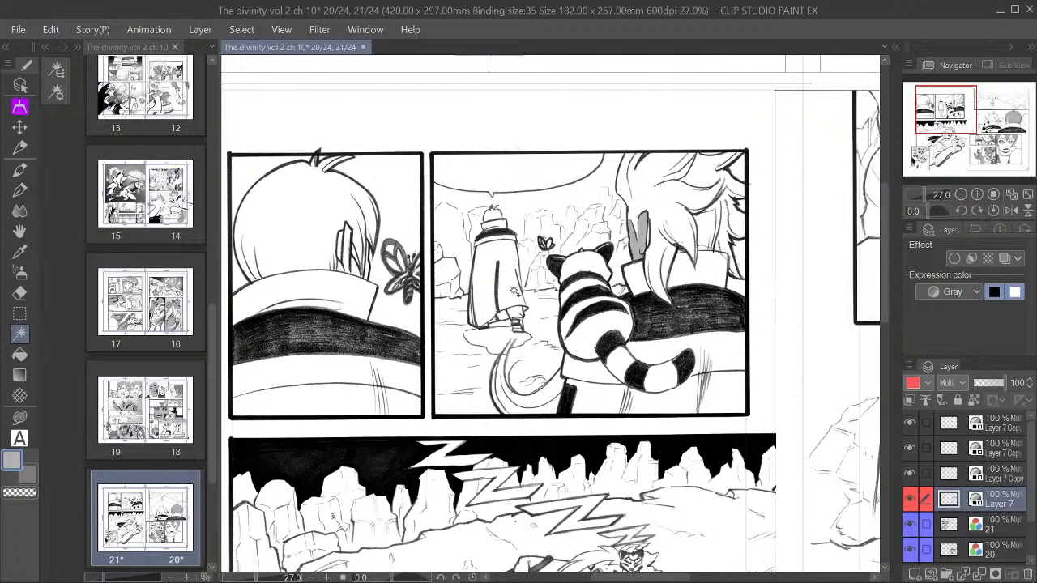
Step: Select the short hair of the distant figure and the large back-view head on page 21, expand the selection, fill it gray and deselect
left_click(498, 217)
left_click(315, 210)
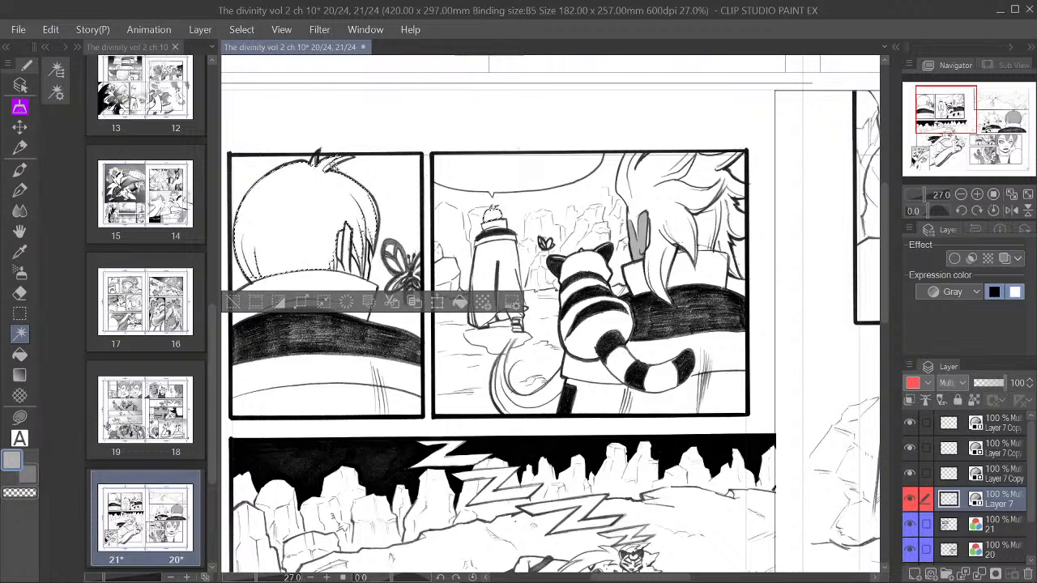
left_click(303, 304)
left_click(305, 306)
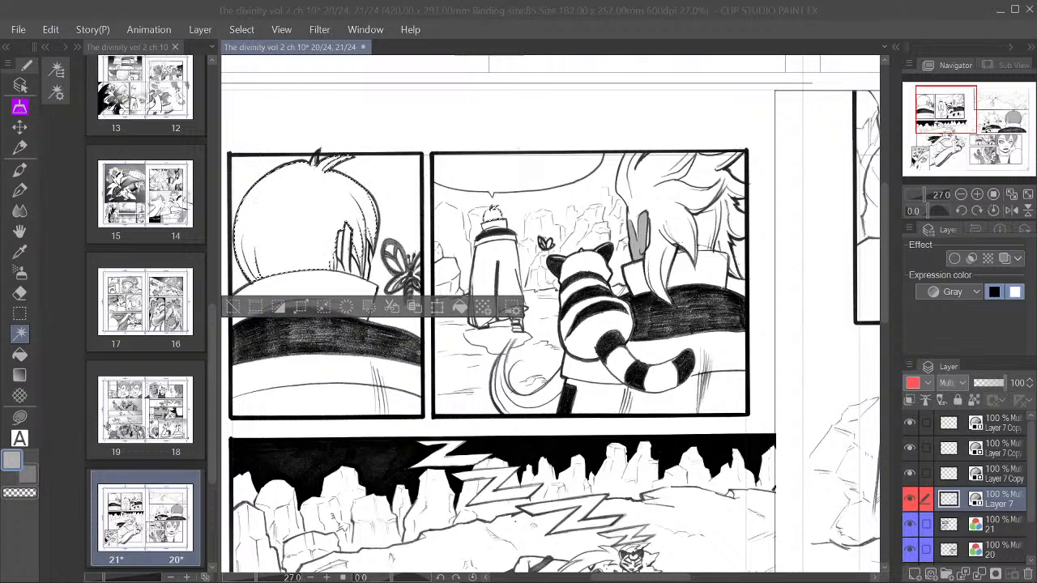
left_click(737, 349)
left_click(459, 312)
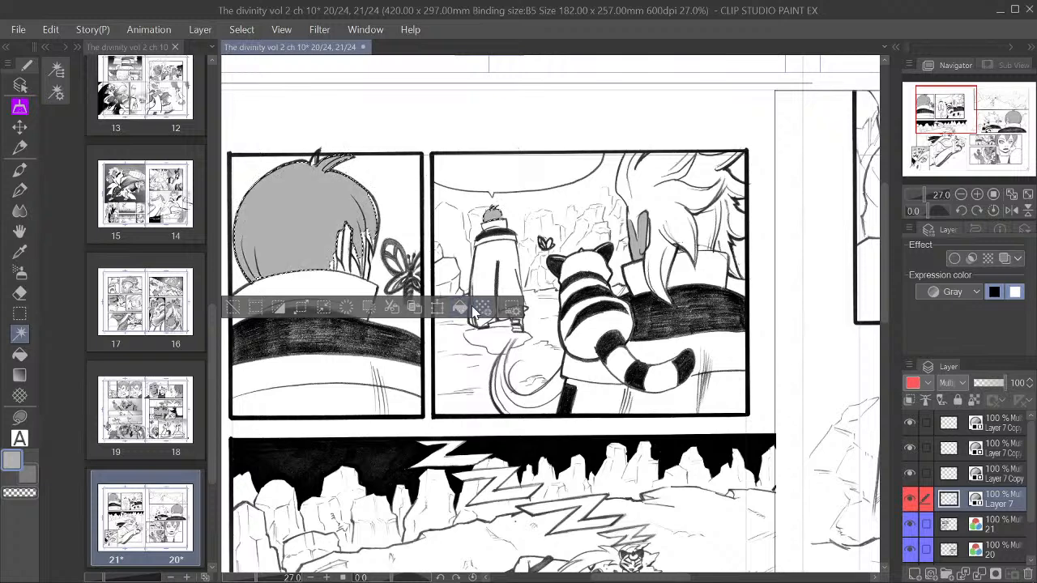
left_click(232, 307)
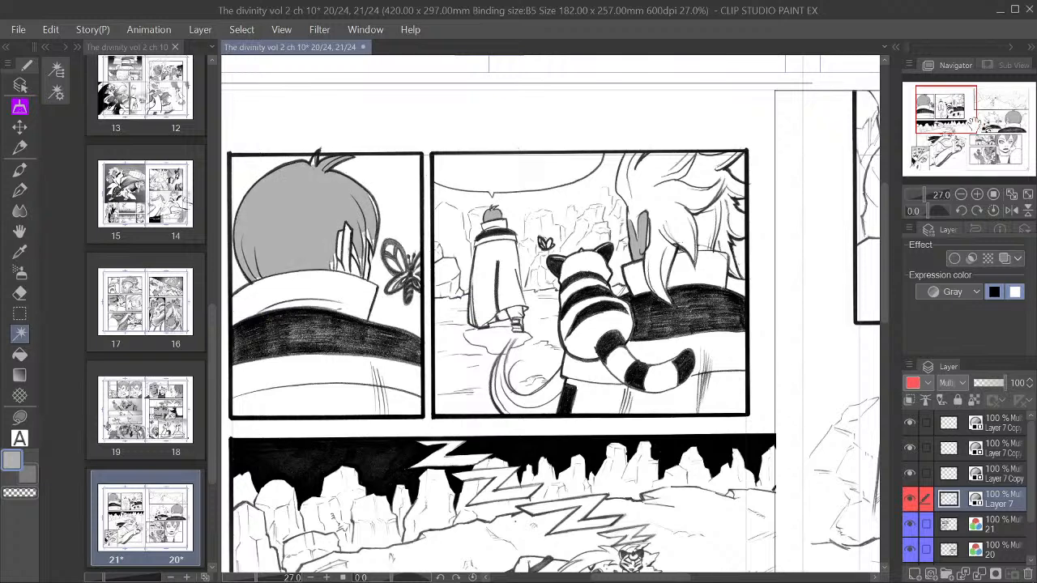
Step: Select the hair of page 21's reclining character with the butterfly, including the bangs, fill it with gray and deselect
left_click_drag(956, 114, 958, 153)
left_click(762, 238)
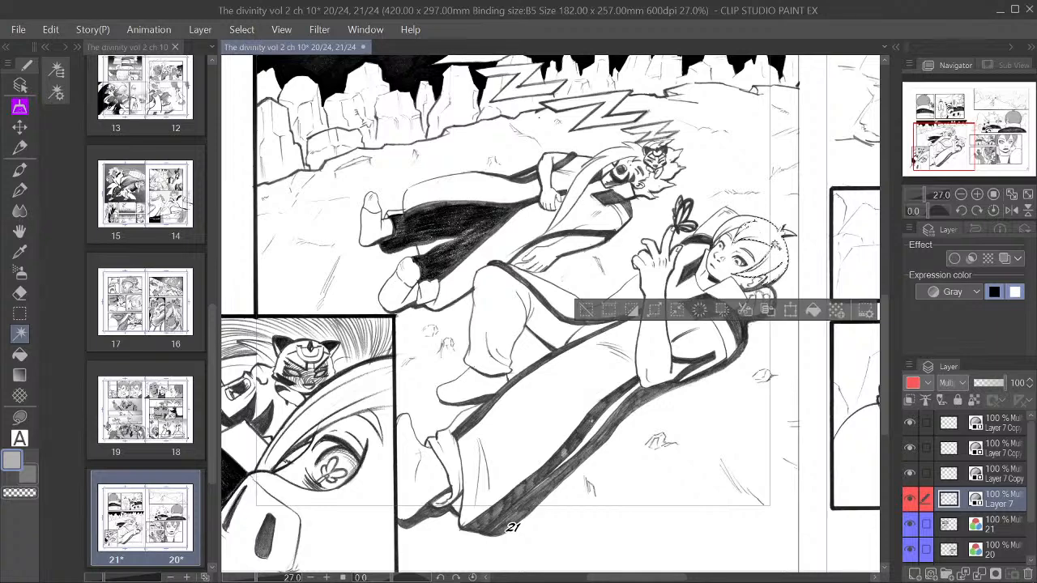
scroll(775, 258, "up", 2)
scroll(766, 239, "up", 2)
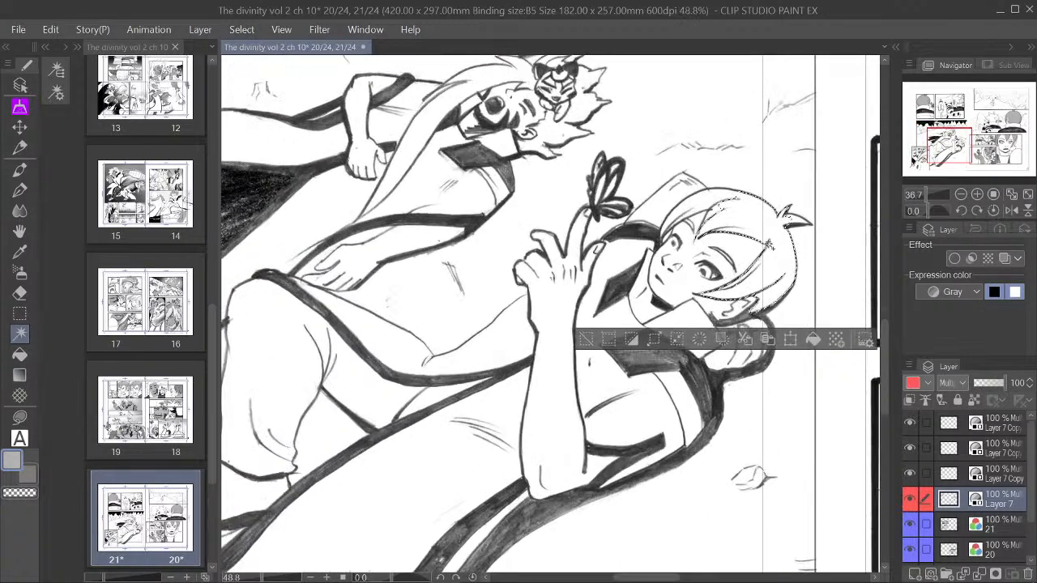
scroll(690, 229, "up", 2)
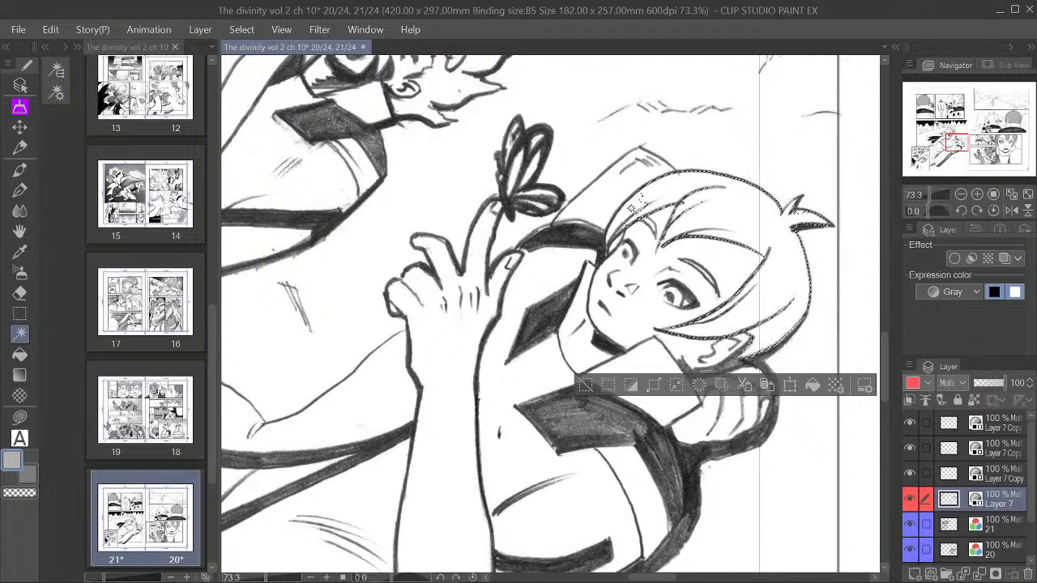
left_click(619, 228, "shift")
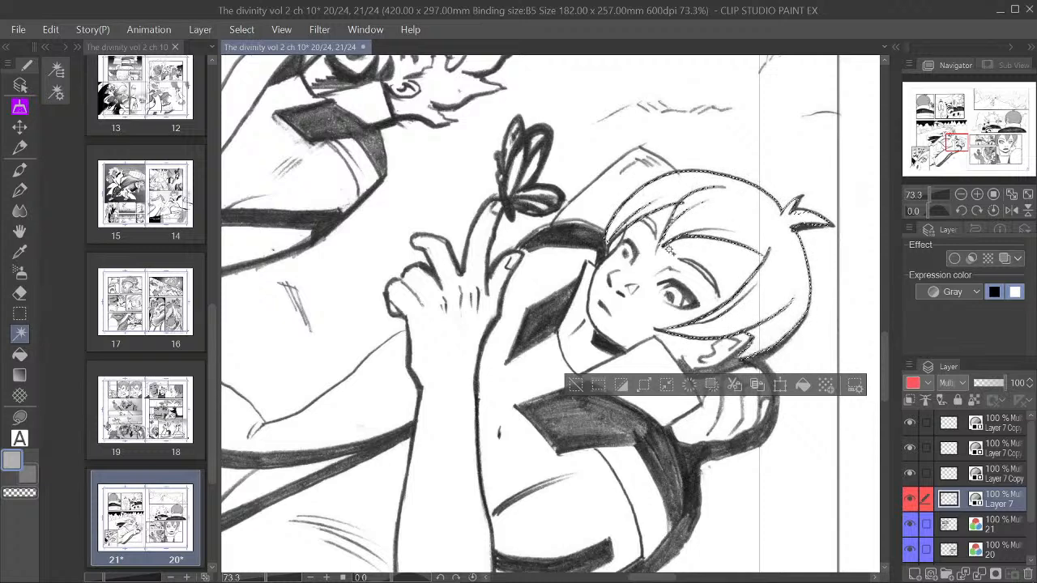
scroll(673, 229, "up", 2)
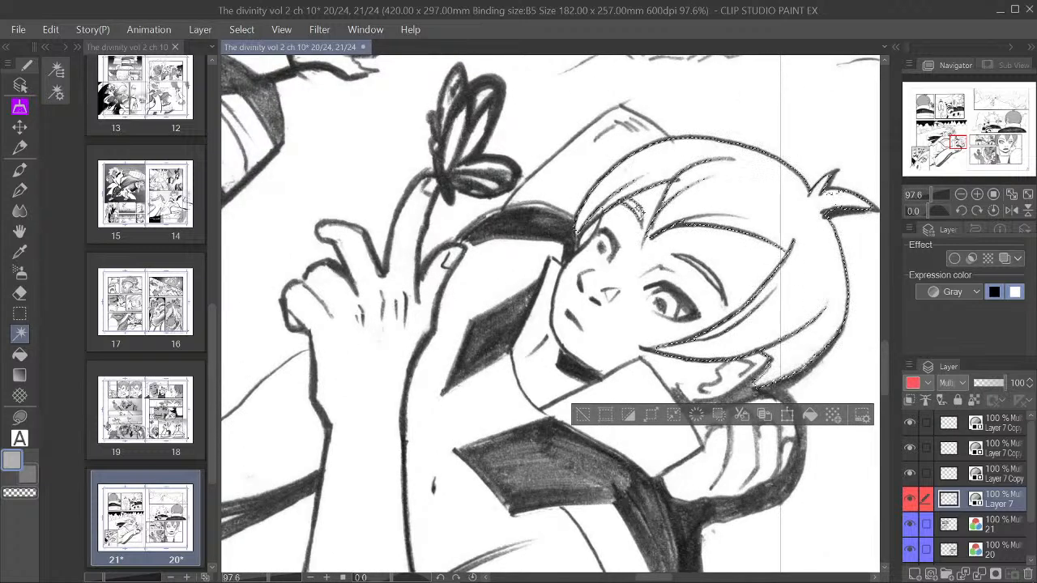
left_click(810, 415)
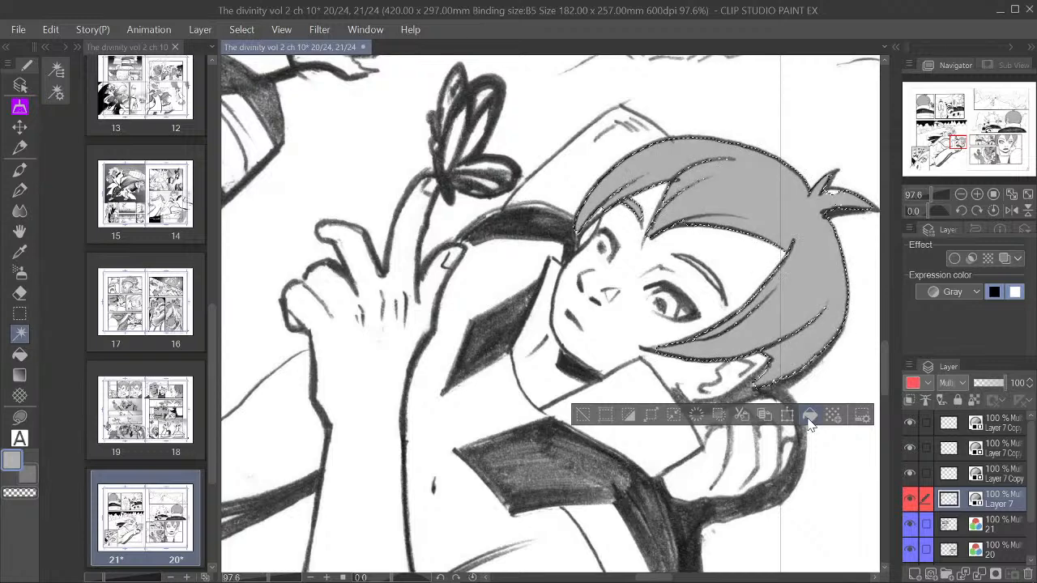
left_click(583, 415)
Step: Select the face and ear of the reclining wild-haired character on page 21, fill them with gray and deselect
scroll(578, 328, "down", 5)
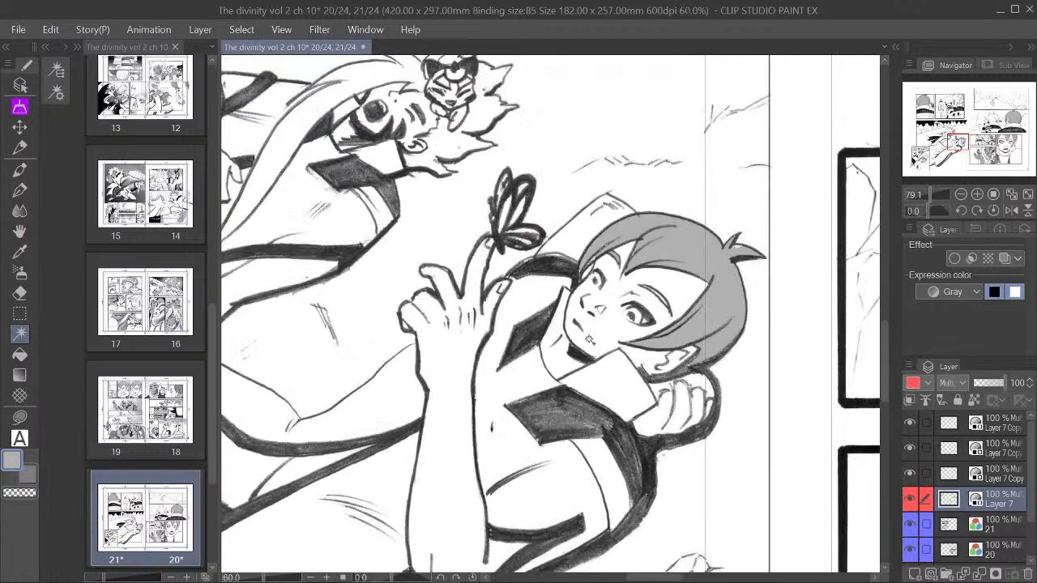
scroll(596, 247, "up", 3)
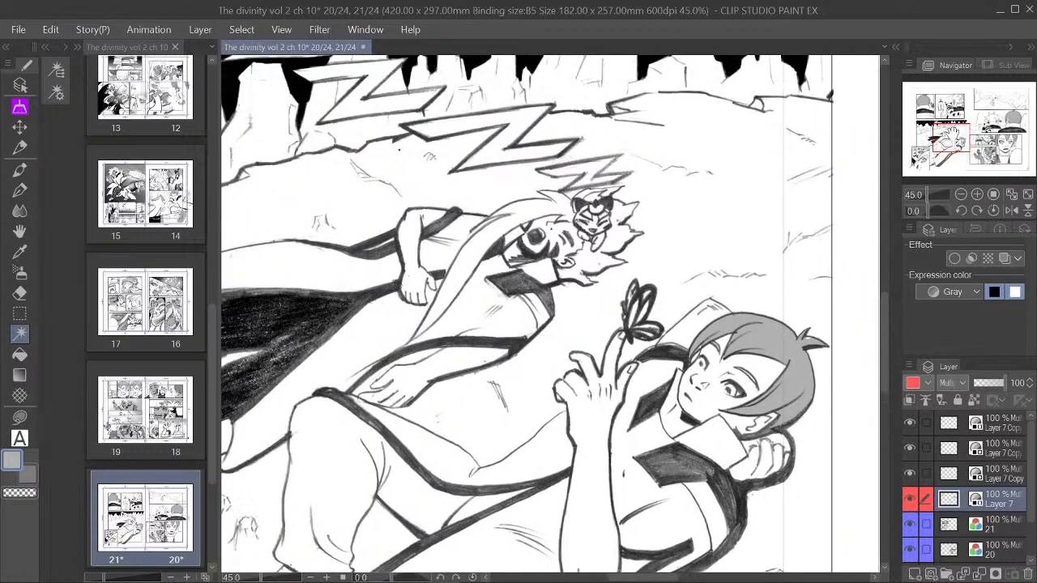
left_click(596, 243)
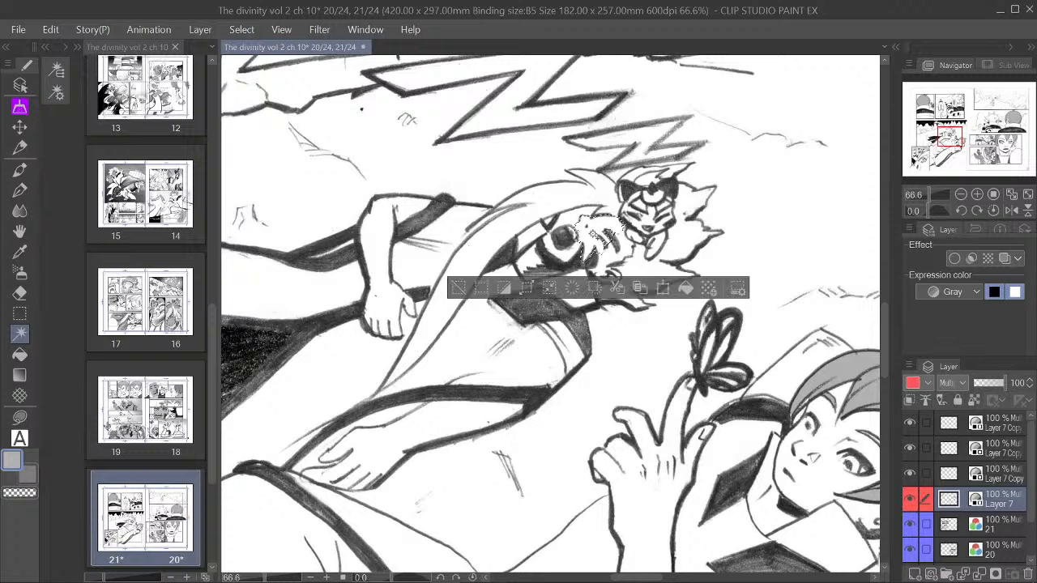
left_click(555, 235)
left_click(556, 265)
left_click(548, 247)
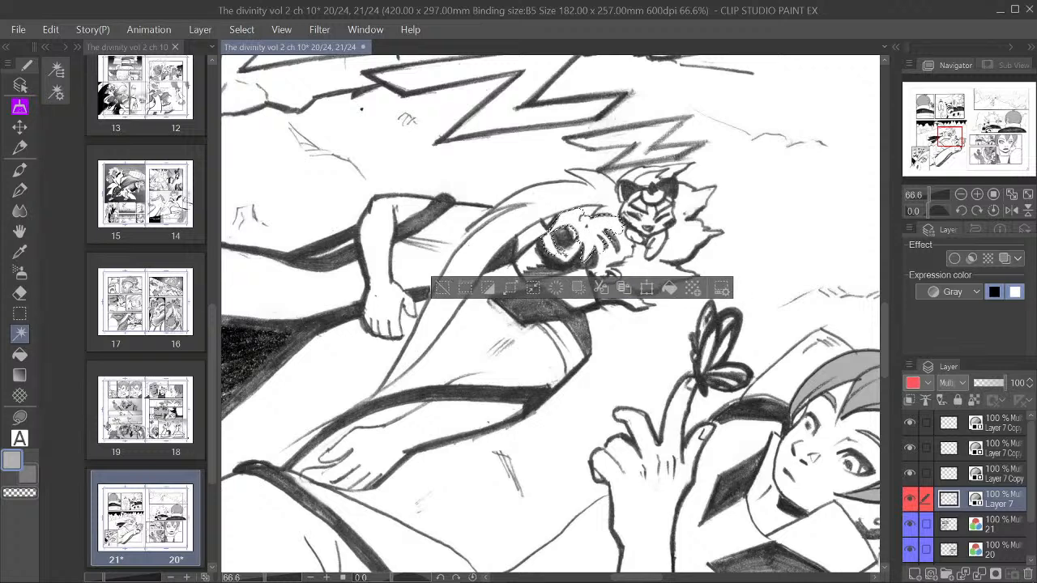
left_click(570, 260)
left_click(617, 260)
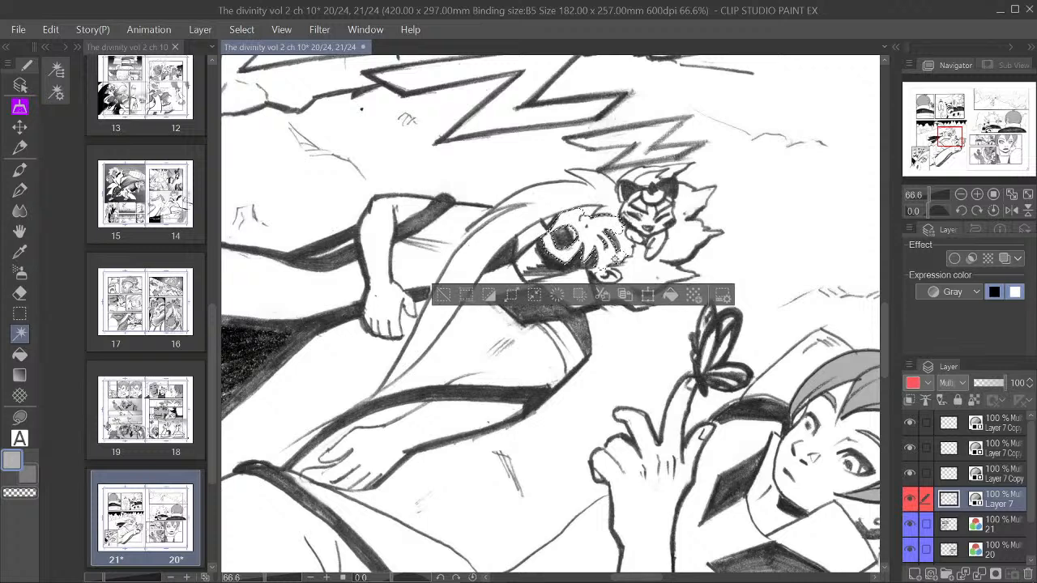
left_click(629, 258)
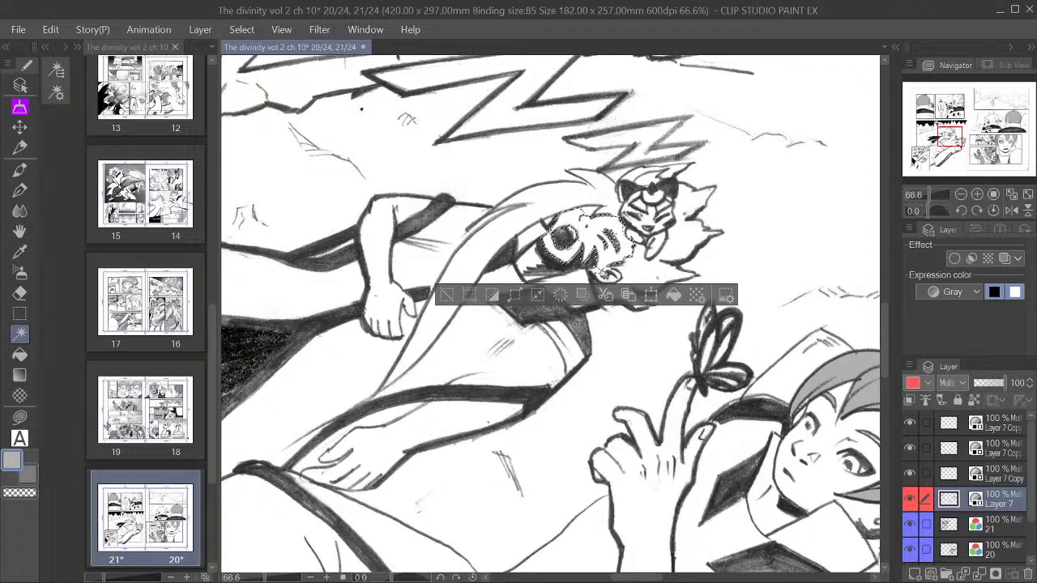
left_click(609, 276)
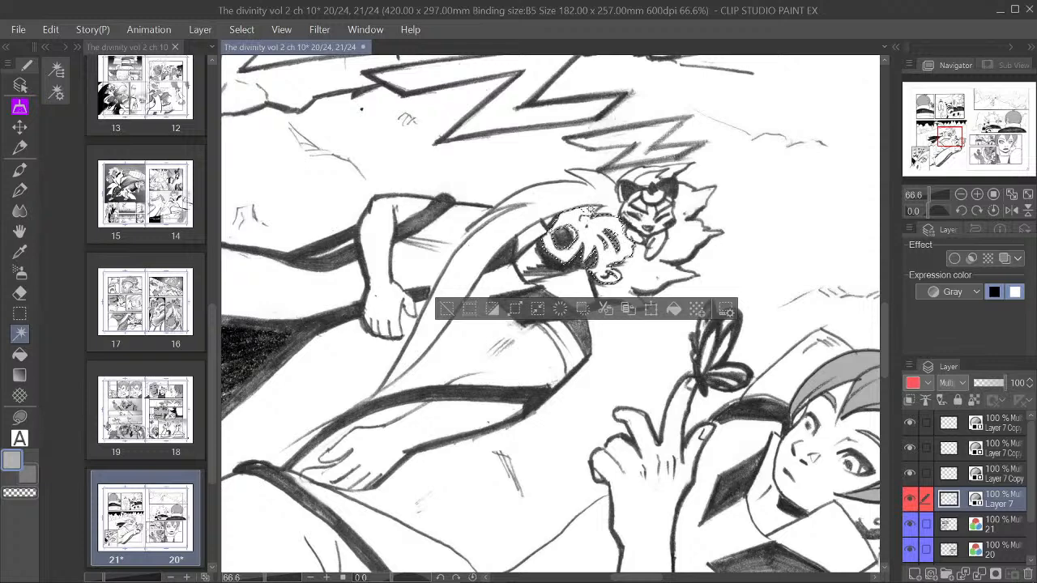
scroll(640, 267, "down", 2)
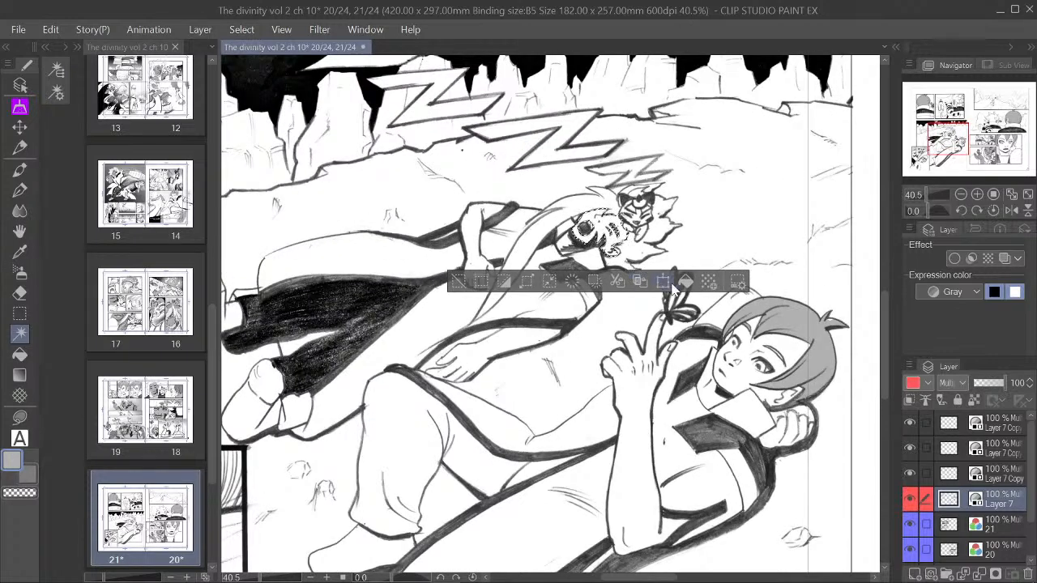
left_click(458, 282)
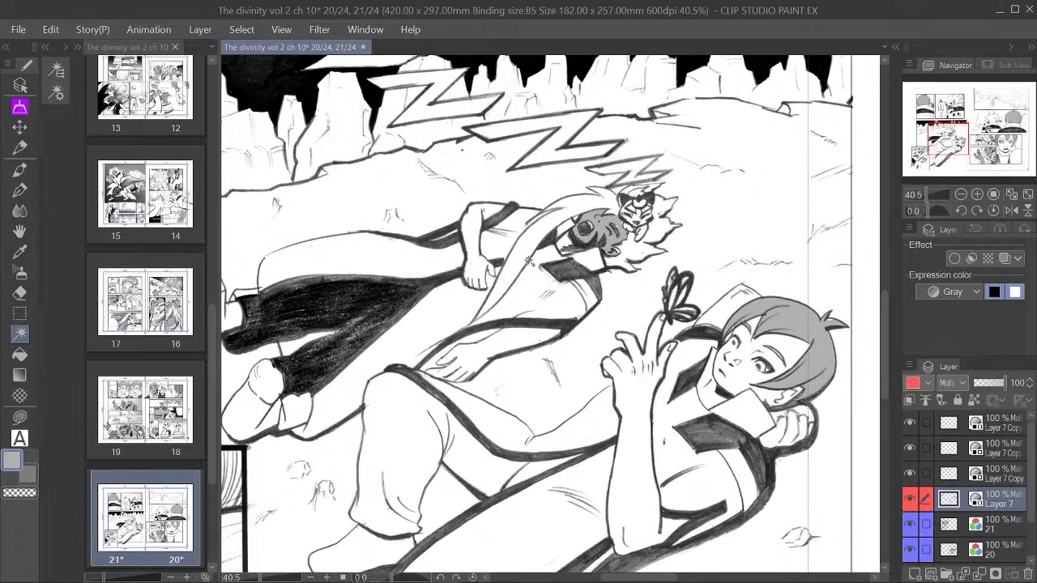
Step: Select the hair strands in page 21's eye close-up panel, expand the selection, fill it gray, deselect and touch up the gaps
scroll(533, 264, "down", 5)
scroll(555, 317, "down", 3)
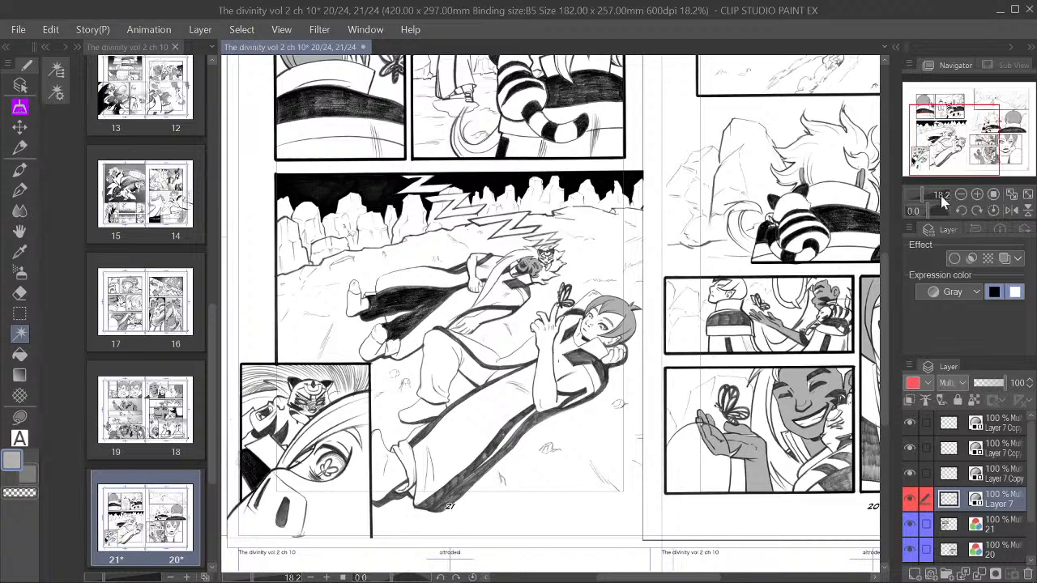
scroll(486, 393, "up", 2)
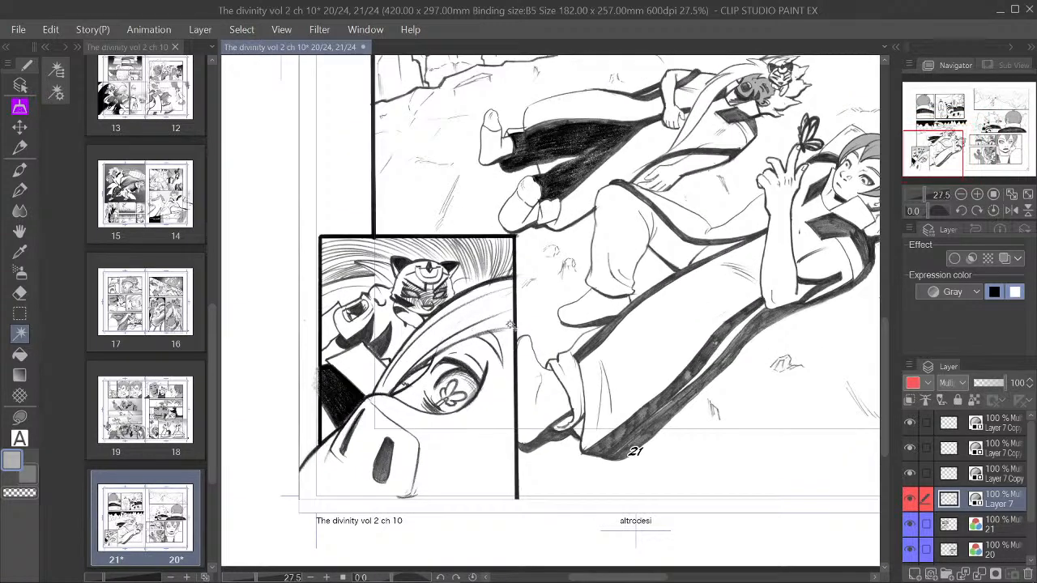
left_click(527, 324)
left_click(479, 303)
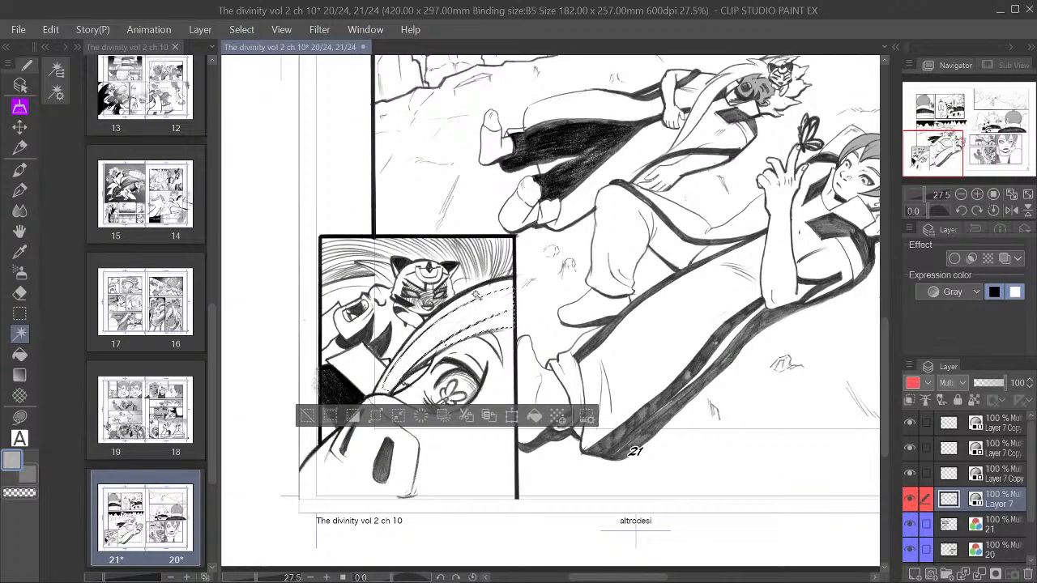
scroll(421, 332, "up", 2)
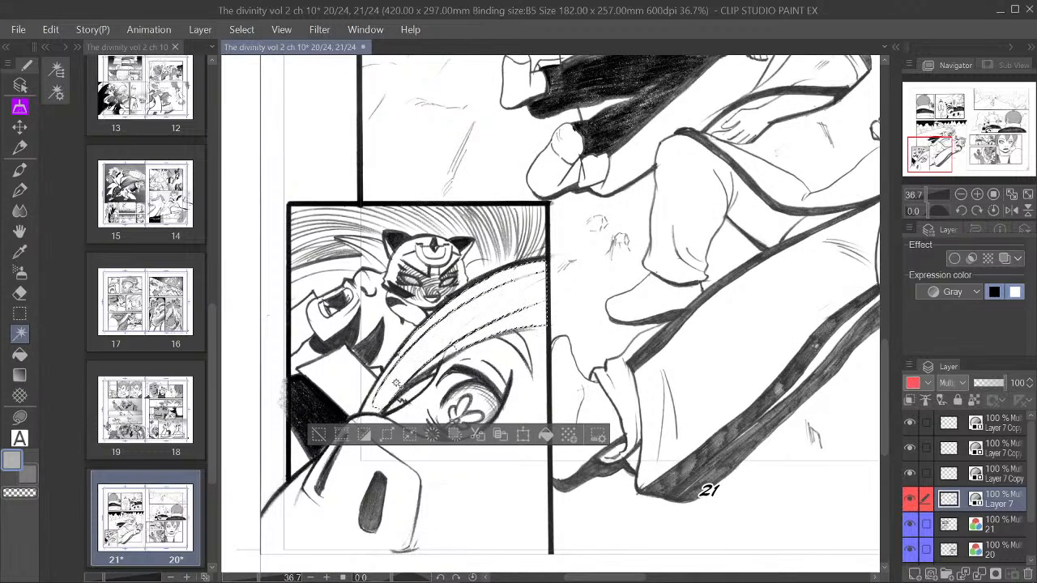
left_click(372, 400)
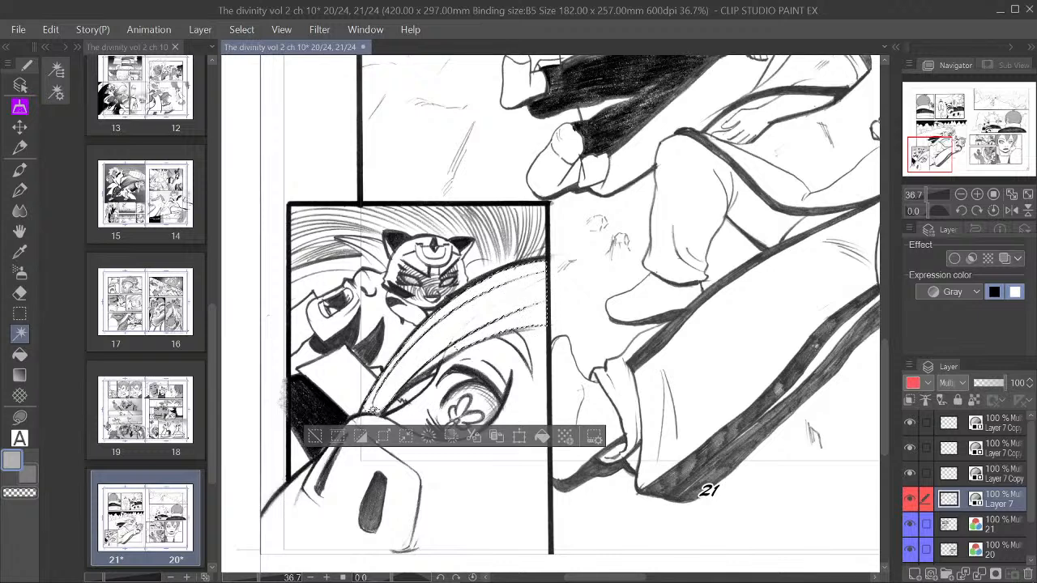
left_click(377, 411)
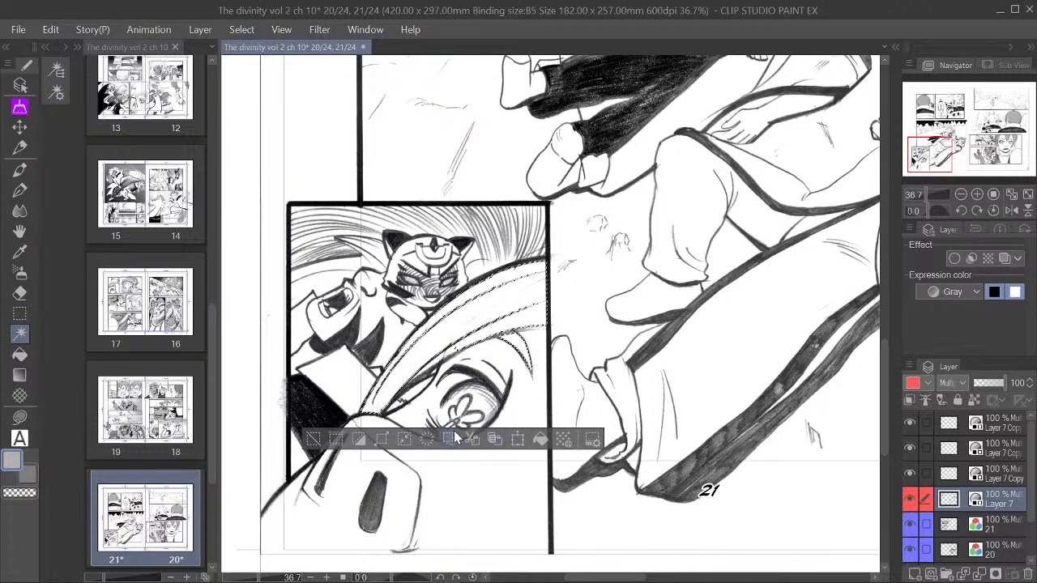
left_click(384, 438)
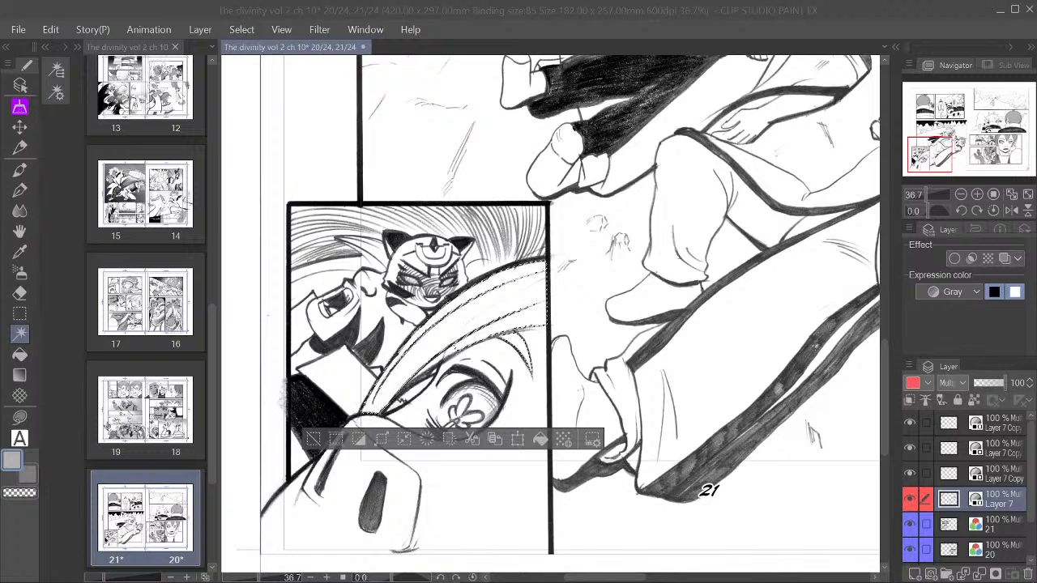
key("Return")
left_click(540, 438)
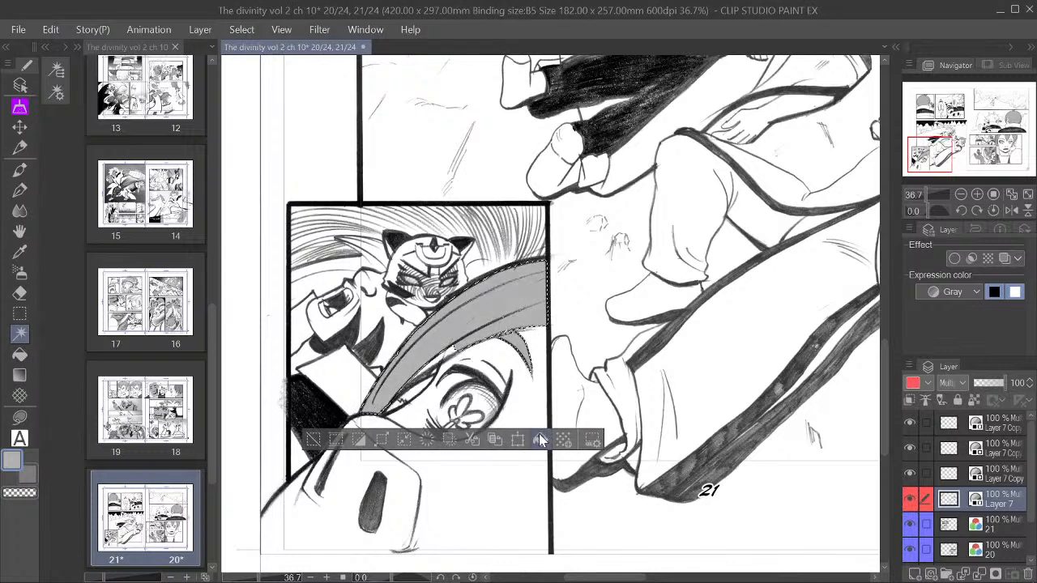
left_click(313, 439)
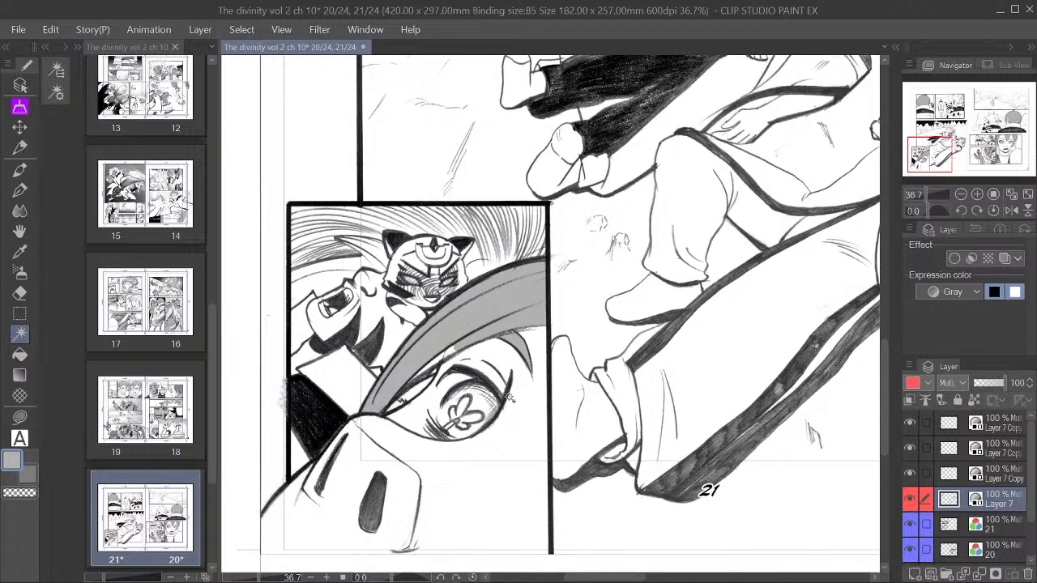
key("p")
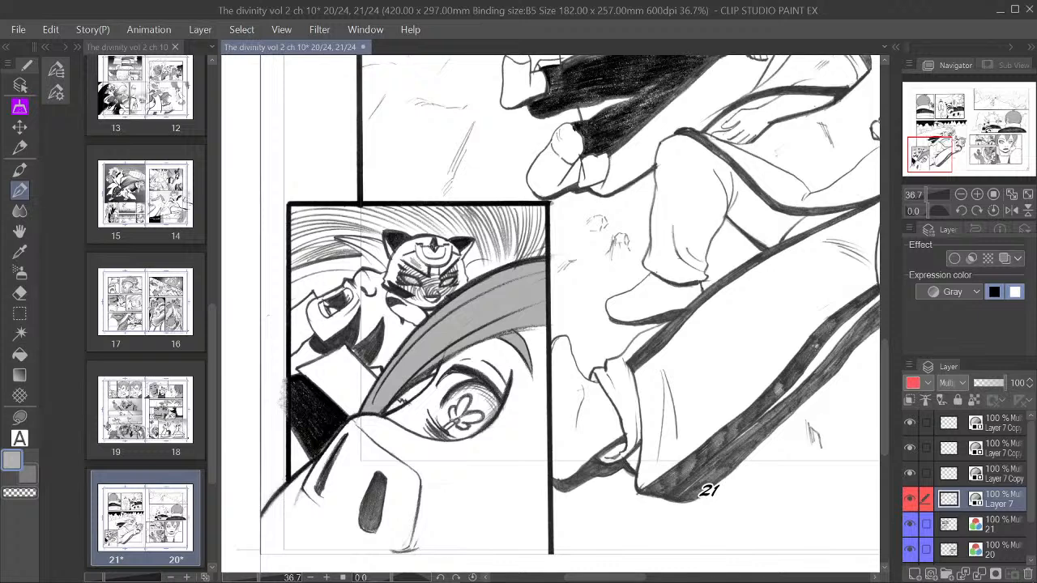
key("g")
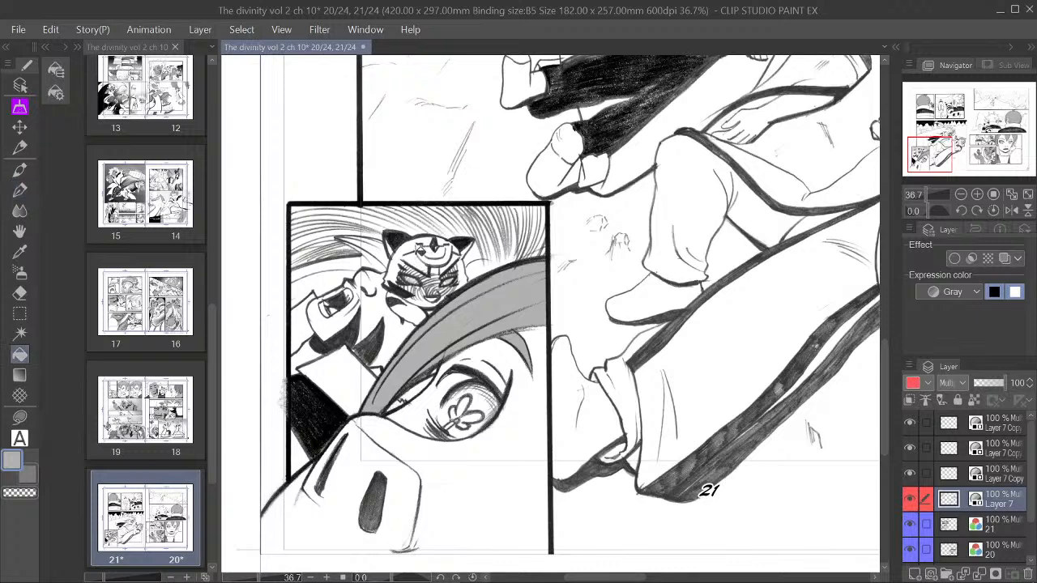
left_click(420, 258)
key("p")
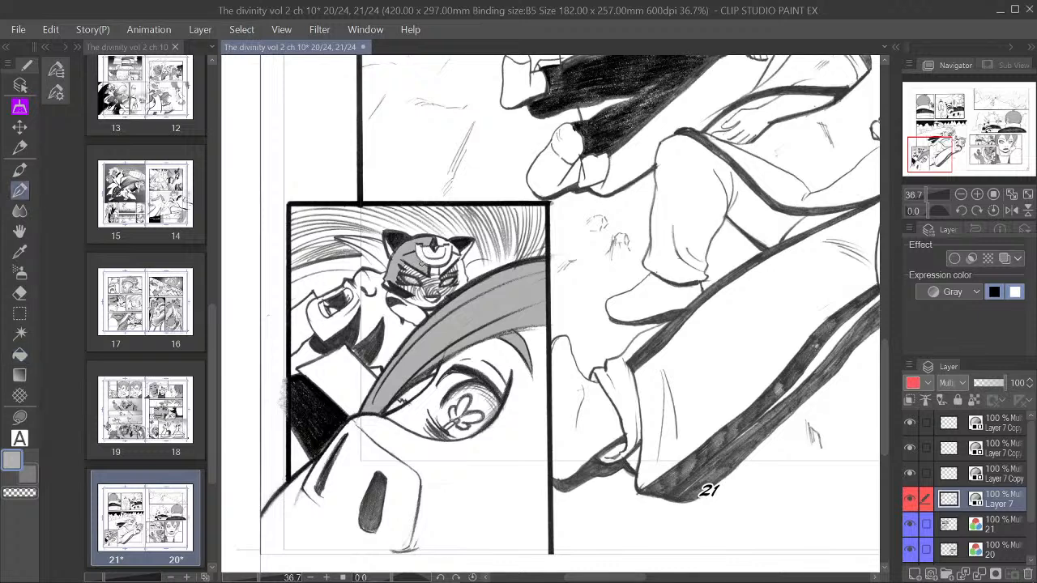
key("ctrl+z")
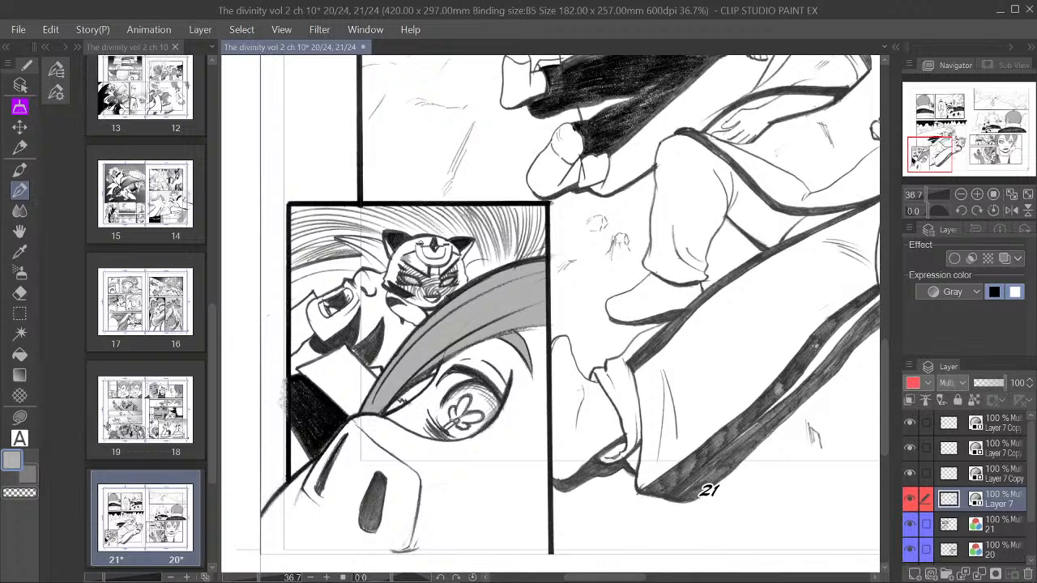
Step: Fill the masked animal's forehead ornament and the open-mouthed face behind it with gray, then touch up the skin with the pen
key("g")
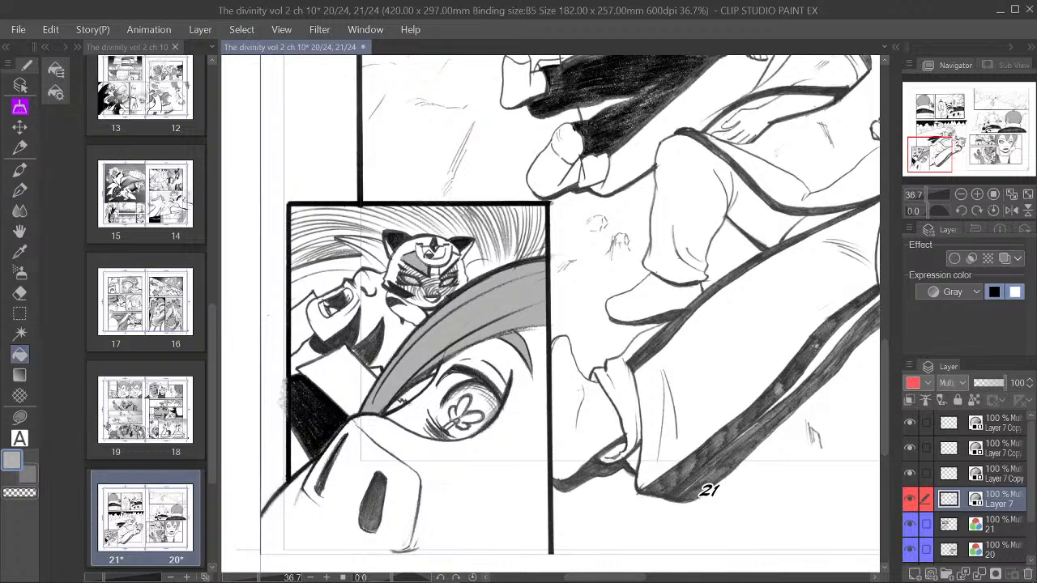
key("p")
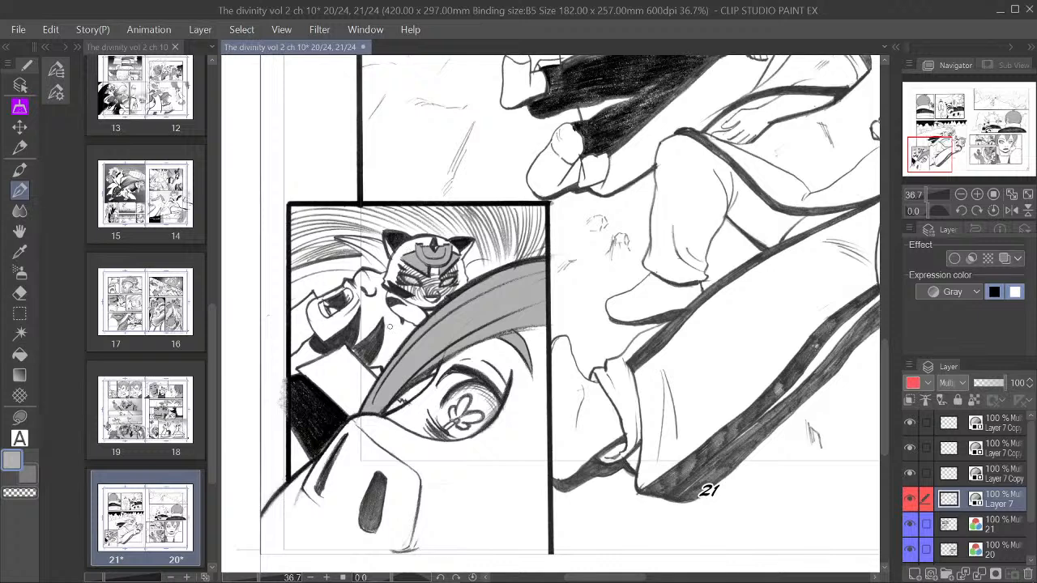
key("g")
left_click(400, 324)
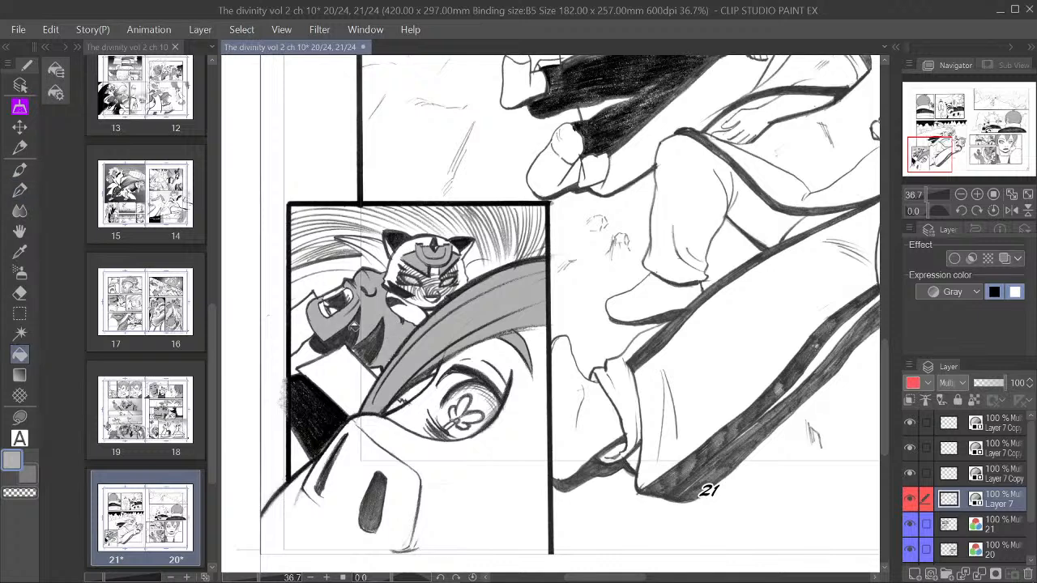
left_click(329, 341)
key("p")
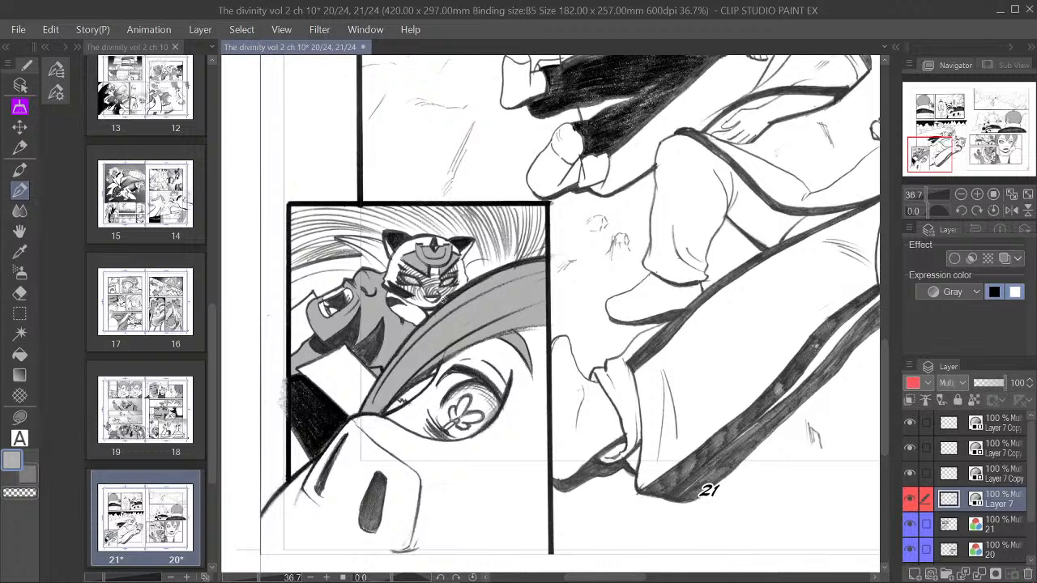
left_click_drag(322, 299, 341, 292)
Step: Fill the short hair of the back-turned character in page 20's butterfly panel with gray
left_click_drag(942, 144, 952, 132)
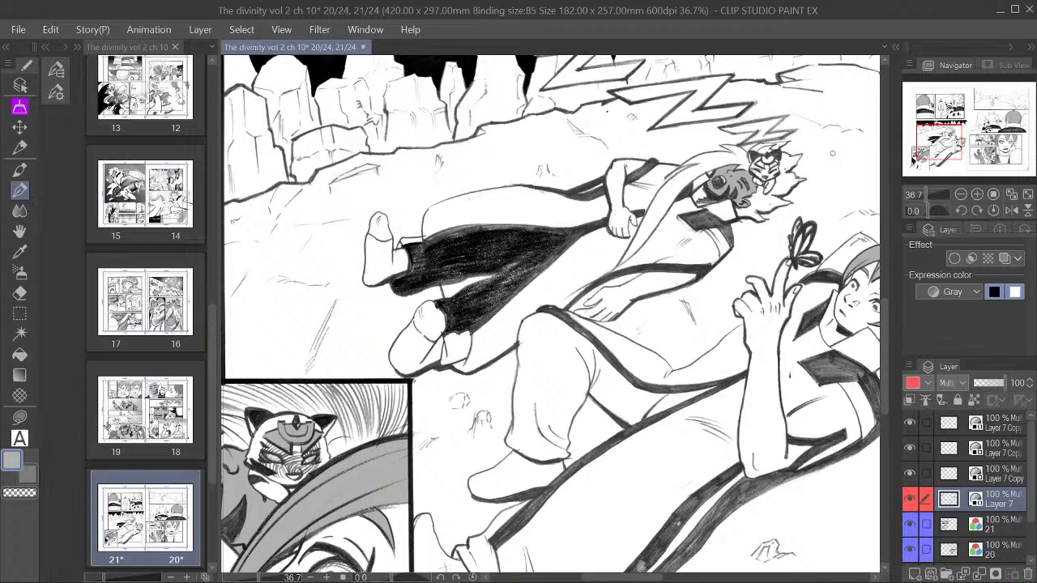
left_click_drag(998, 142, 974, 137)
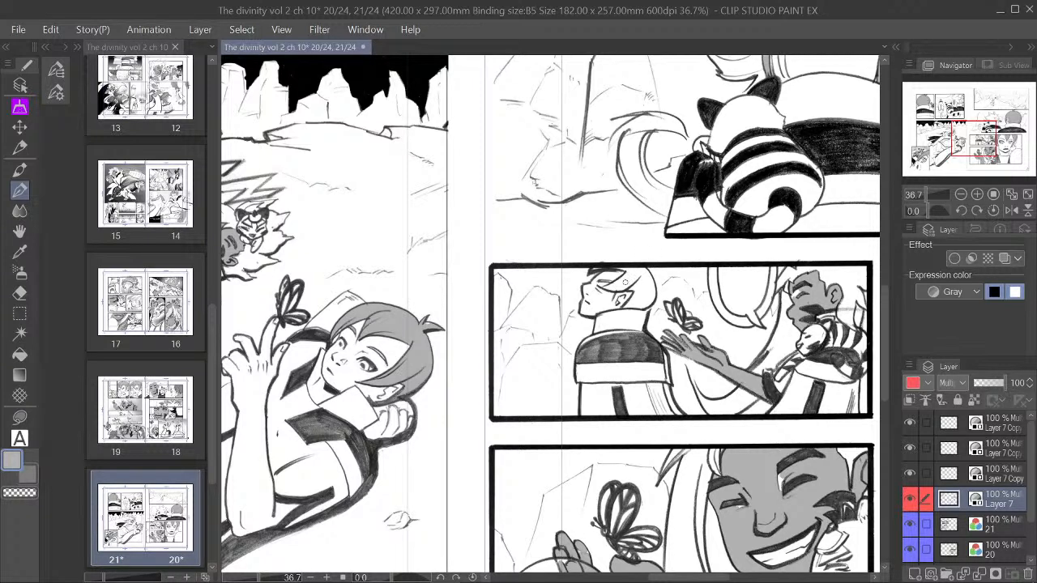
key("g")
left_click(640, 285)
key("p")
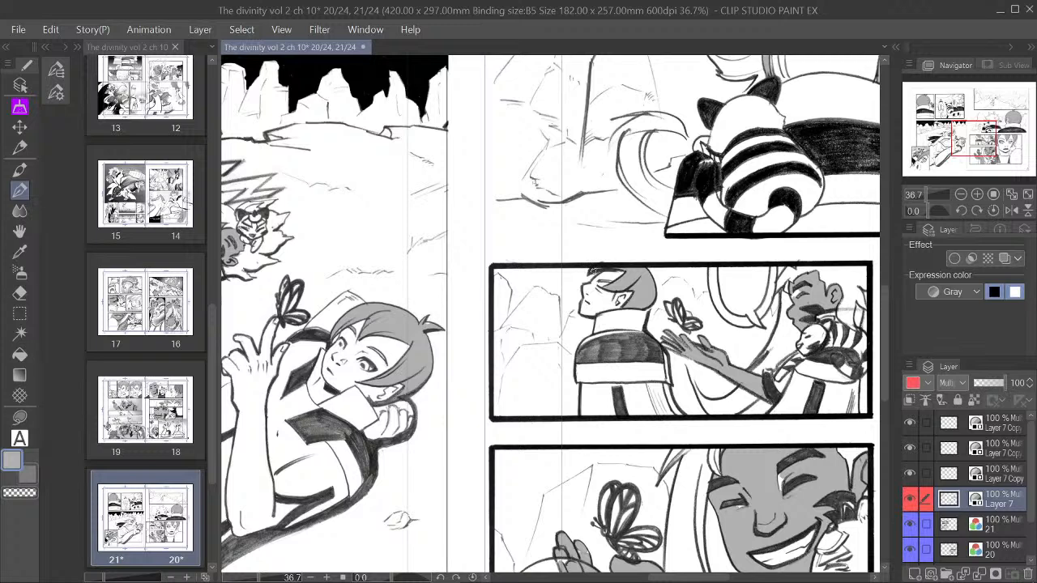
Step: Fill both arms of page 21's reclining wild-haired character with gray and touch up the face shading with the pen
left_click_drag(992, 139, 967, 137)
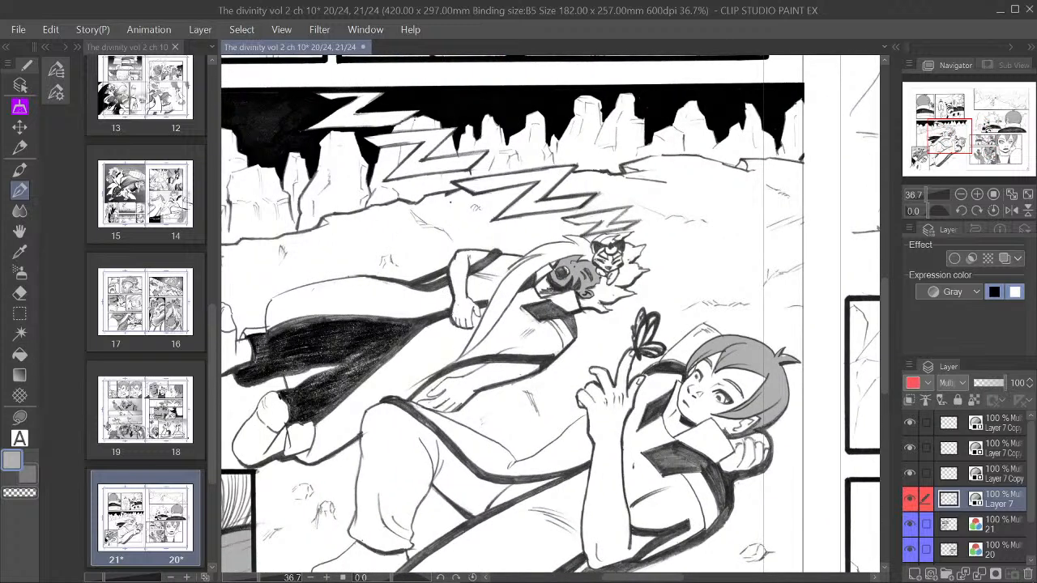
key("g")
left_click(511, 357)
left_click(467, 284)
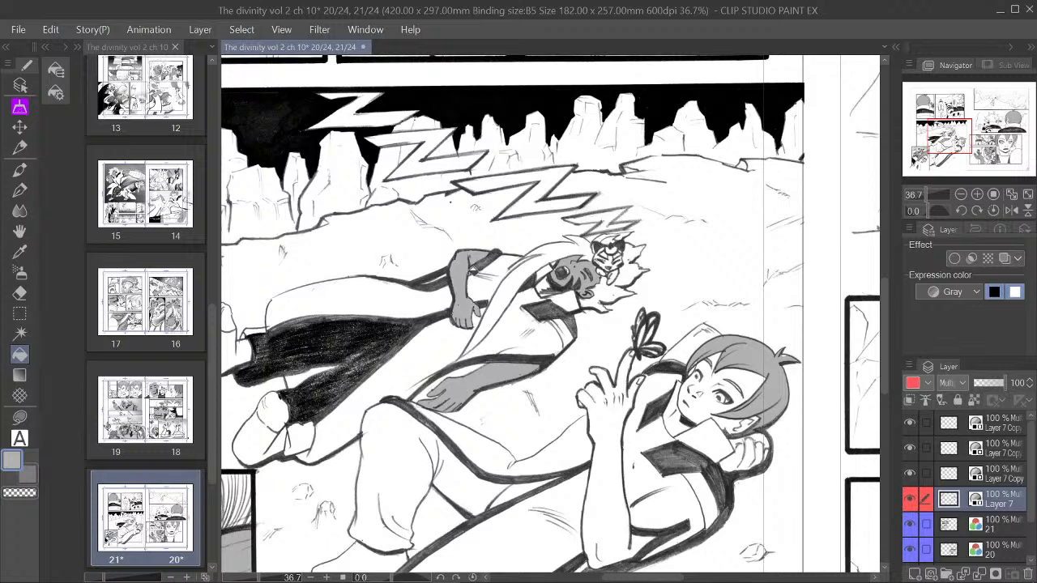
key("p")
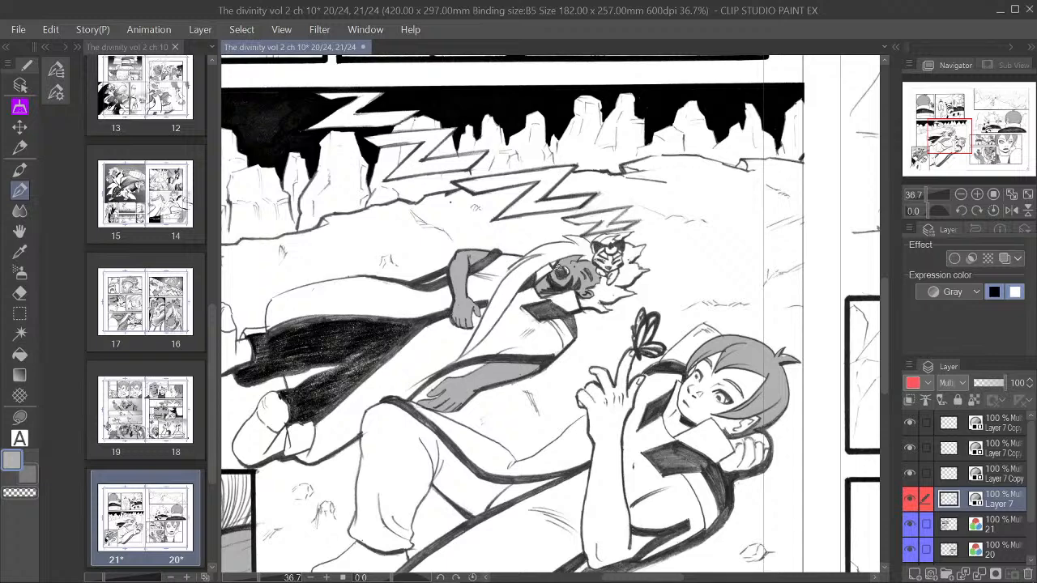
Step: Paint gray into the unfilled hair gaps around the ear of the large back-view head in page 21's first panel
left_click(961, 194)
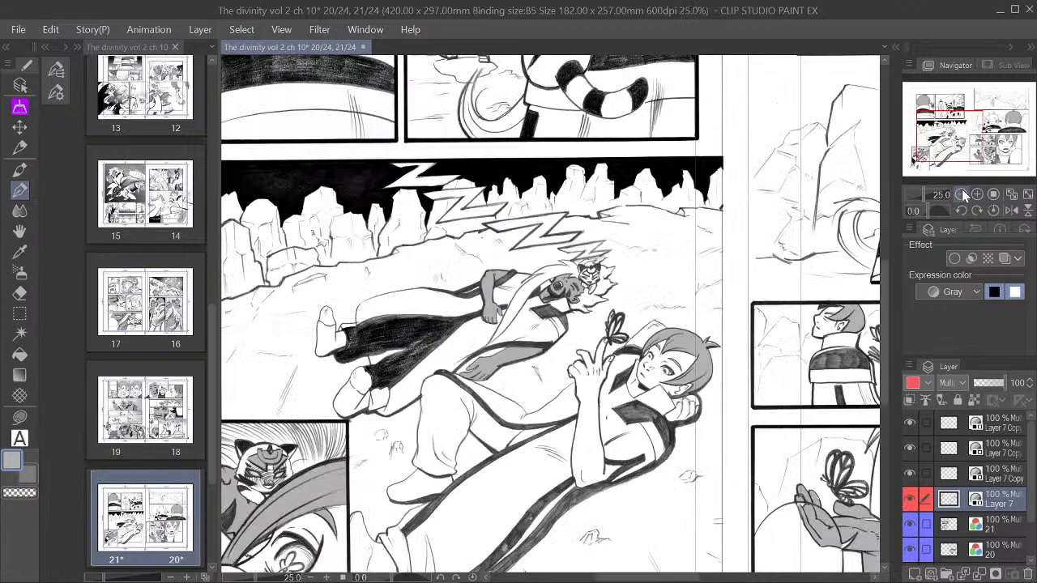
left_click_drag(963, 144, 958, 123)
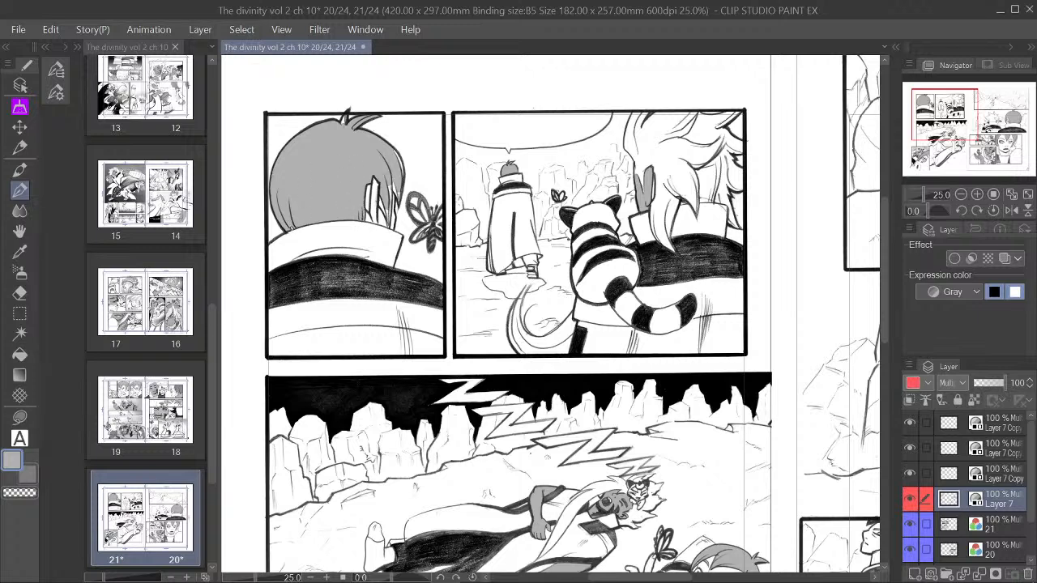
left_click_drag(380, 195, 390, 220)
left_click_drag(389, 185, 391, 197)
left_click_drag(394, 147, 401, 164)
left_click(961, 195)
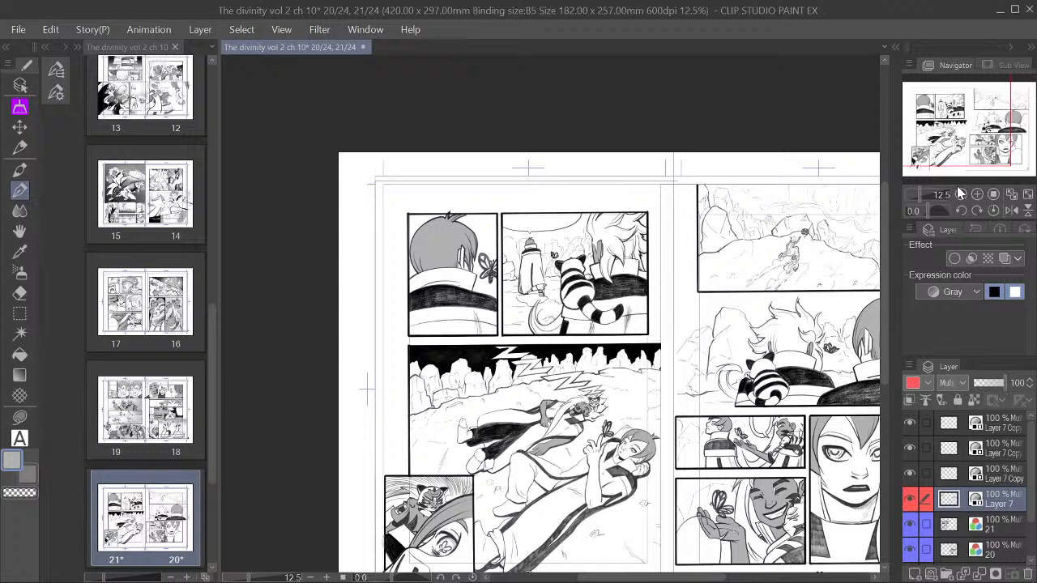
Step: Fill the small hair gap and paint both eyebrows gray on the front-facing close-up in page 20's last panel
left_click_drag(942, 139, 967, 159)
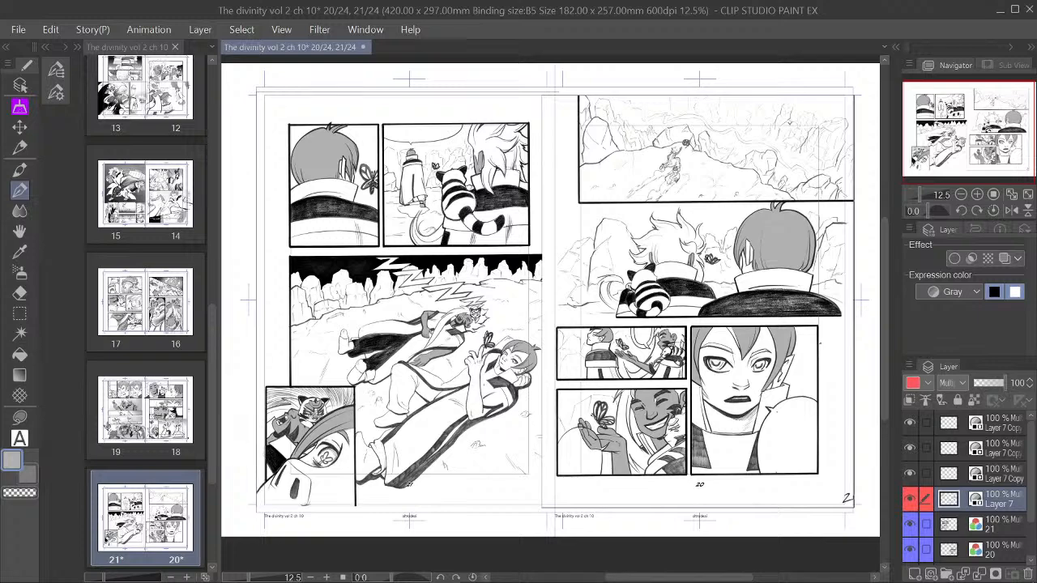
left_click(977, 194)
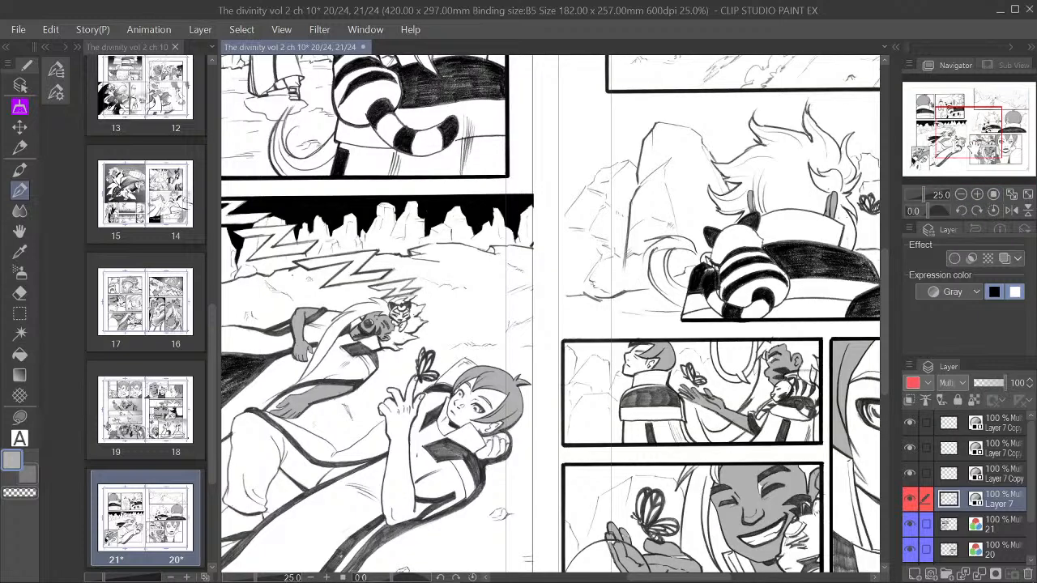
left_click_drag(974, 144, 976, 144)
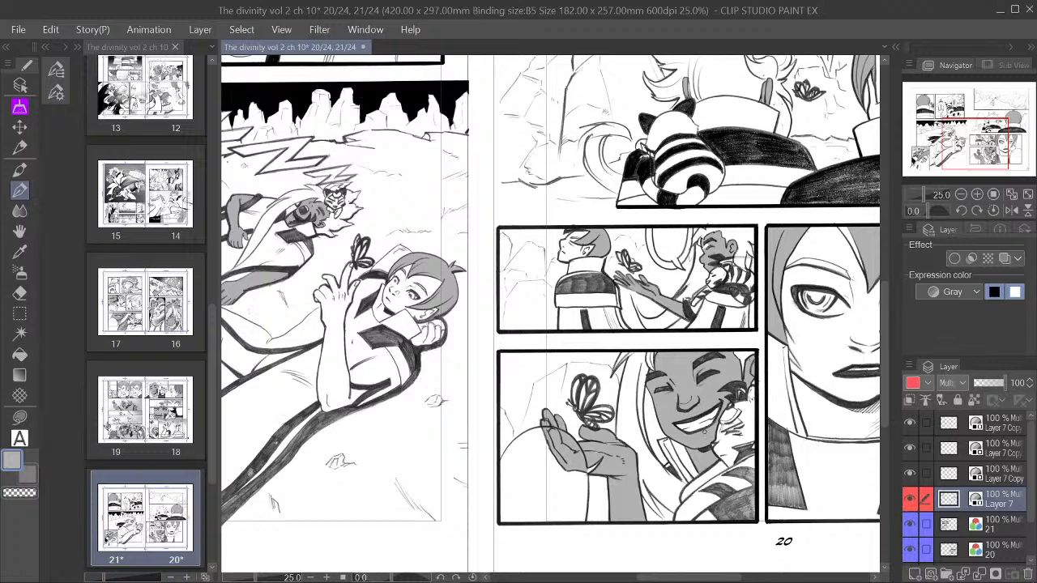
left_click_drag(969, 140, 994, 135)
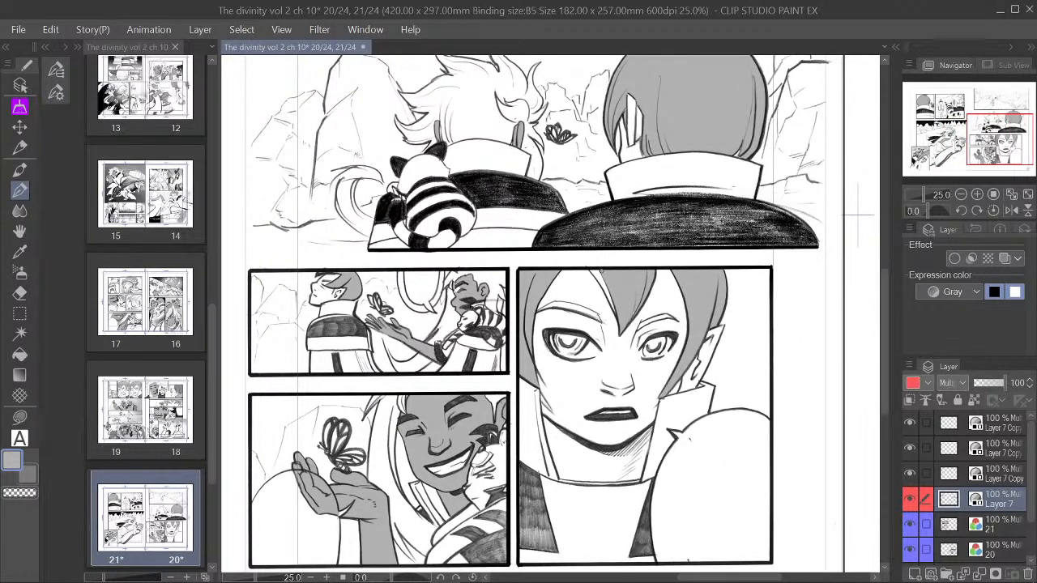
key("g")
left_click(602, 273)
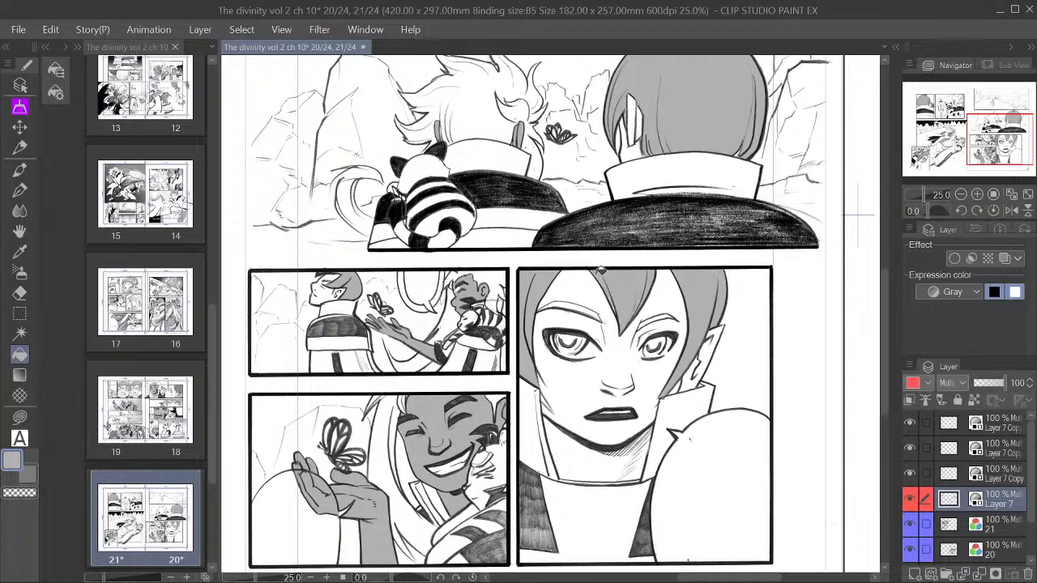
key("p")
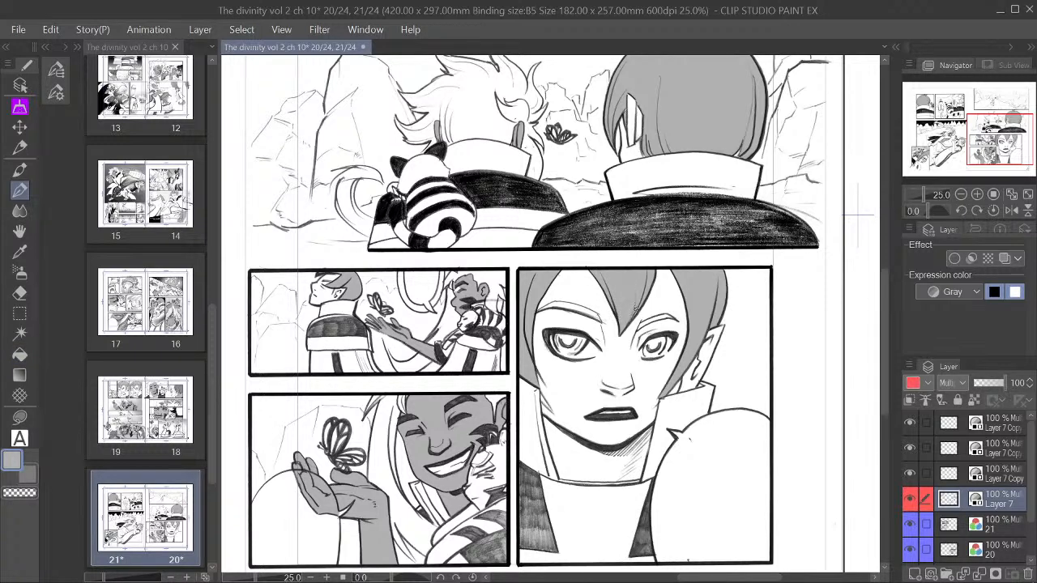
left_click_drag(637, 328, 661, 315)
left_click_drag(642, 327, 668, 313)
left_click_drag(578, 306, 594, 315)
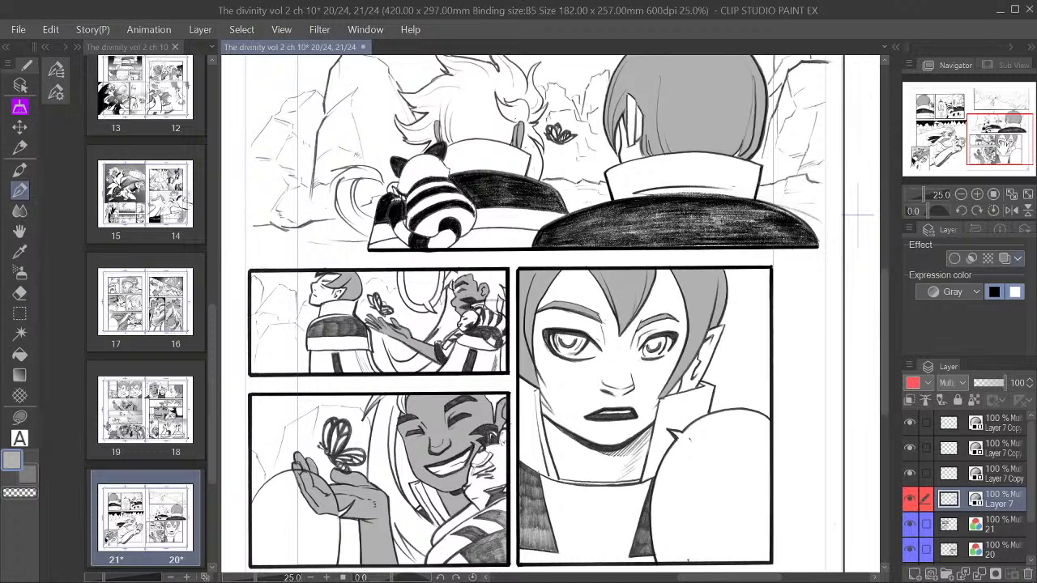
Step: Touch up the gray shading on the wild-haired character's ear in page 21's second panel with the pen
left_click_drag(1004, 148, 989, 152)
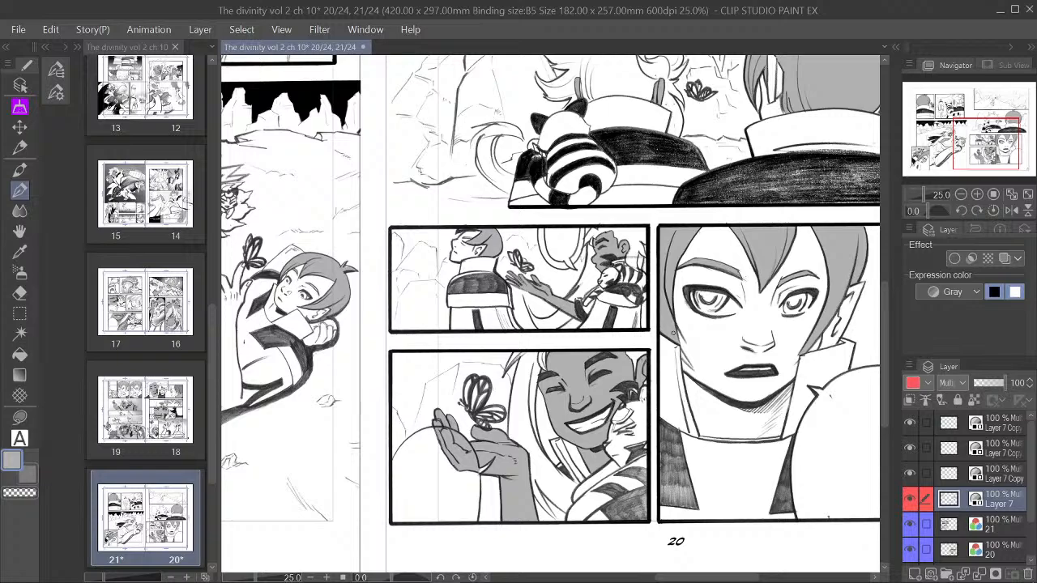
left_click_drag(981, 136, 988, 102)
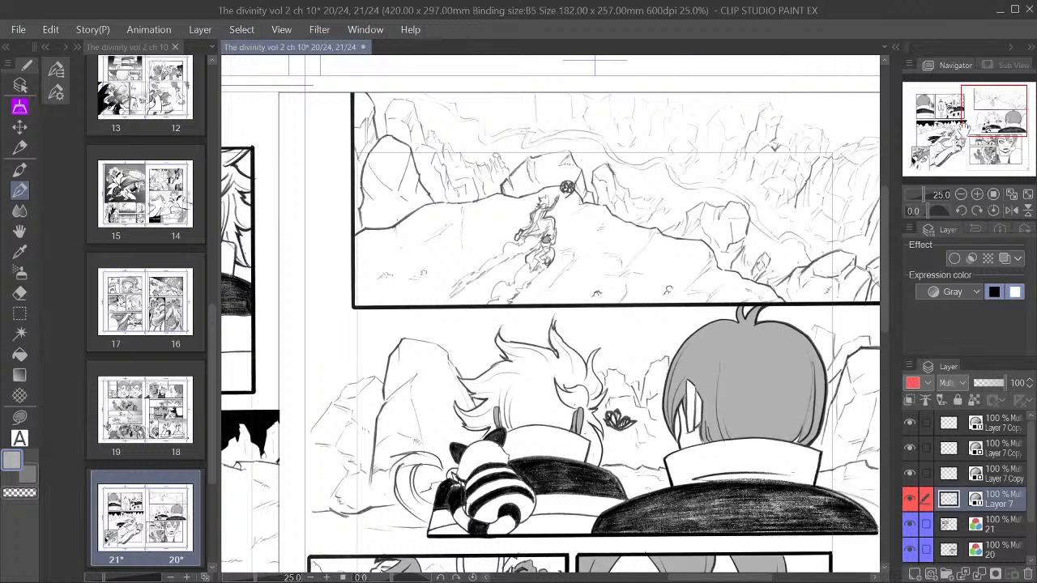
mouse_move(984, 117)
left_mouse_down()
mouse_move(990, 125)
mouse_move(980, 110)
left_mouse_up()
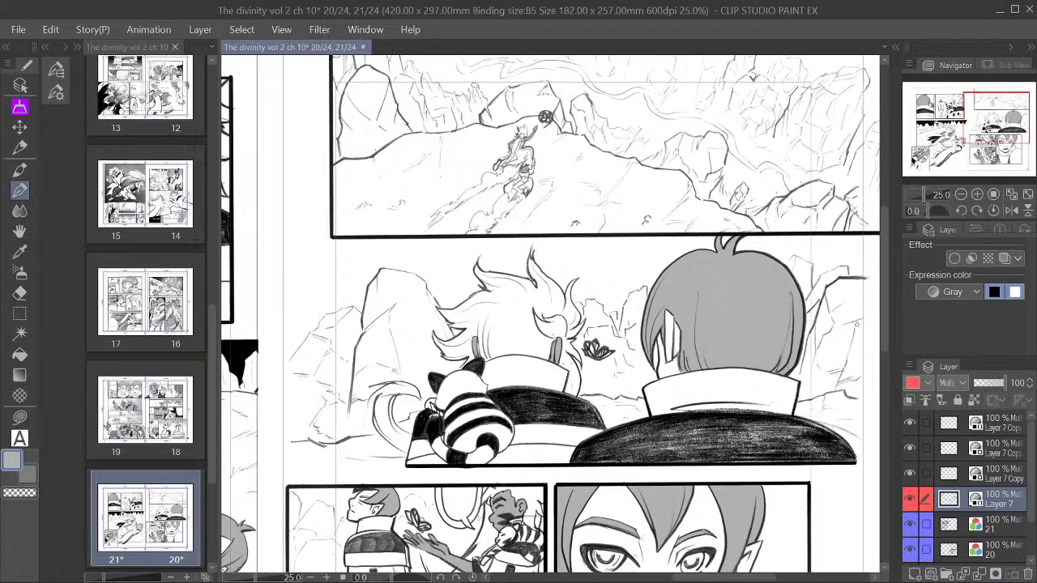
left_click_drag(856, 325, 845, 368)
left_click_drag(996, 111, 996, 113)
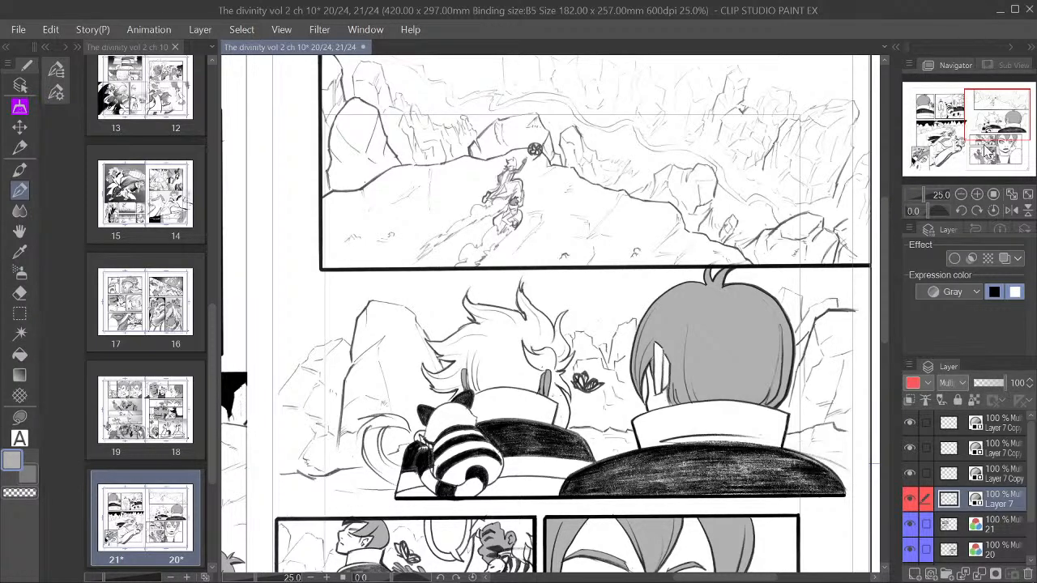
left_click_drag(998, 124, 934, 122)
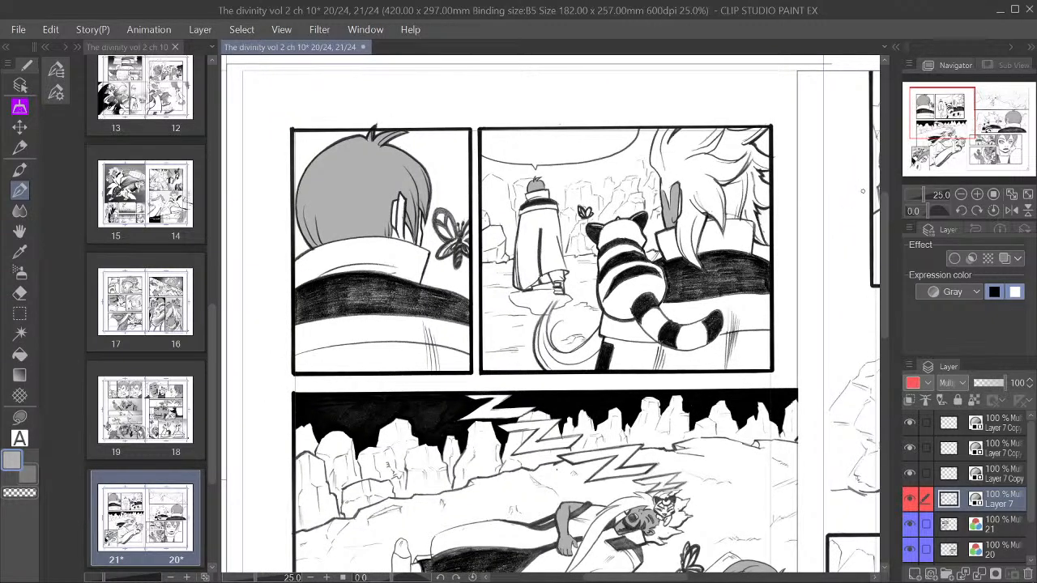
left_click_drag(952, 110, 954, 110)
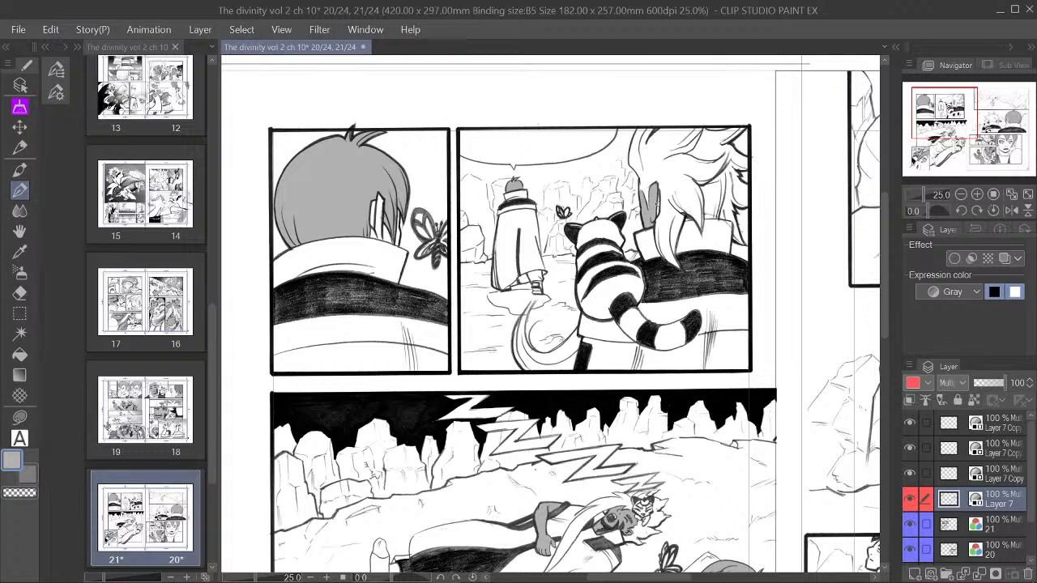
left_click_drag(656, 213, 658, 199)
left_click_drag(551, 324, 540, 242)
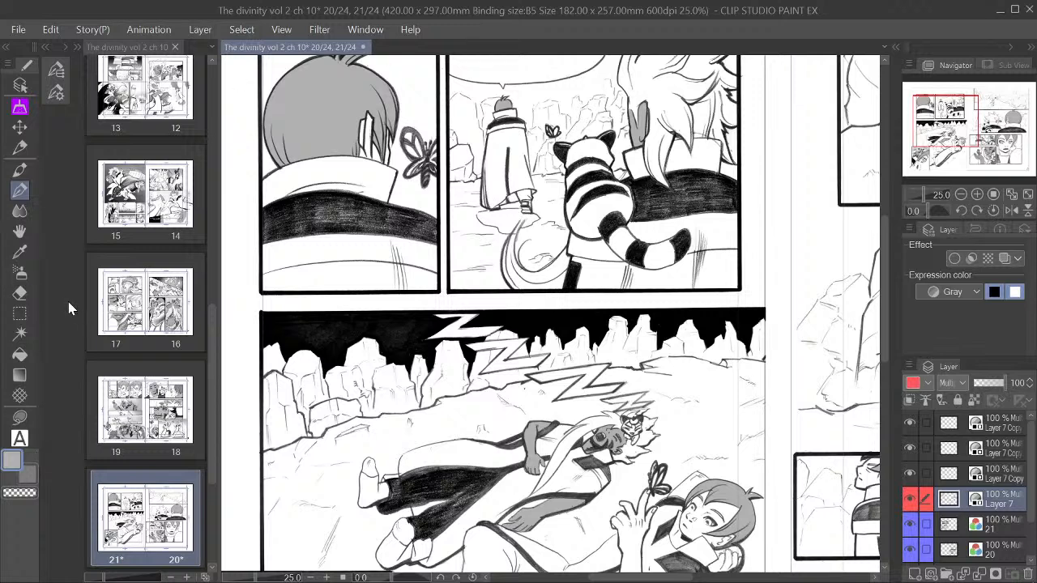
left_click(19, 354)
scroll(522, 211, "up", 1)
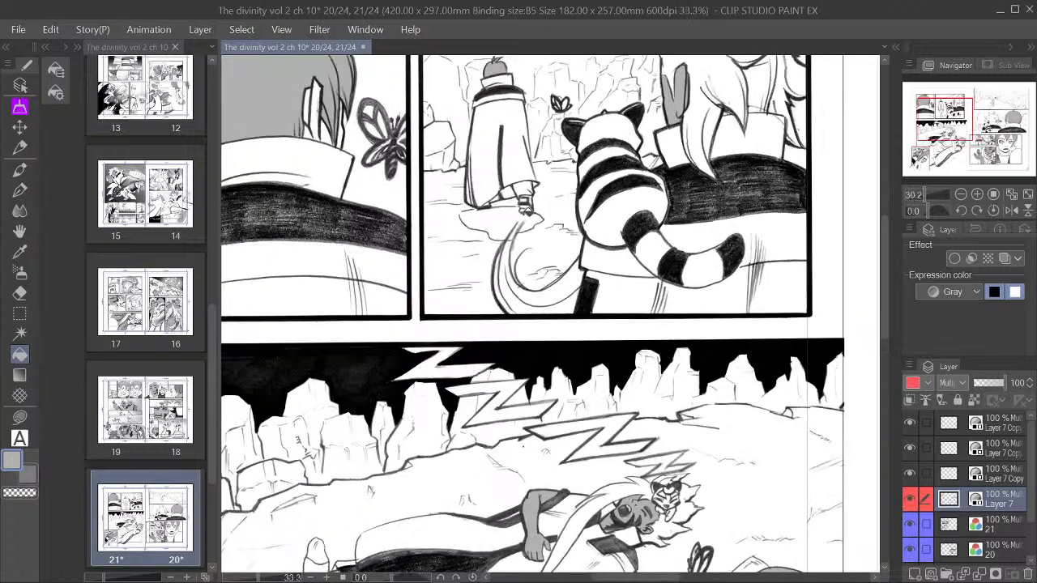
left_click(519, 214)
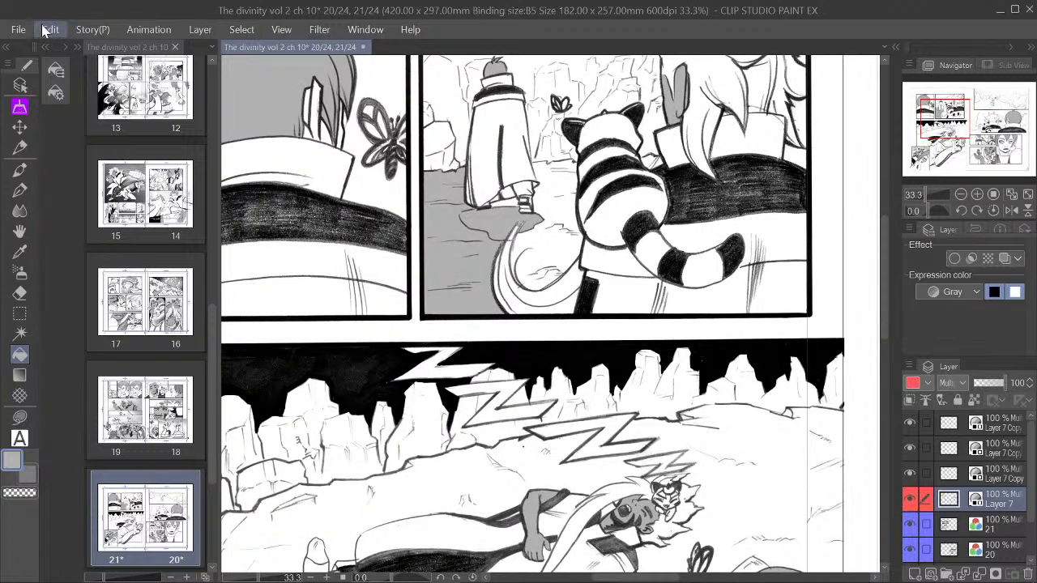
key("ctrl+z")
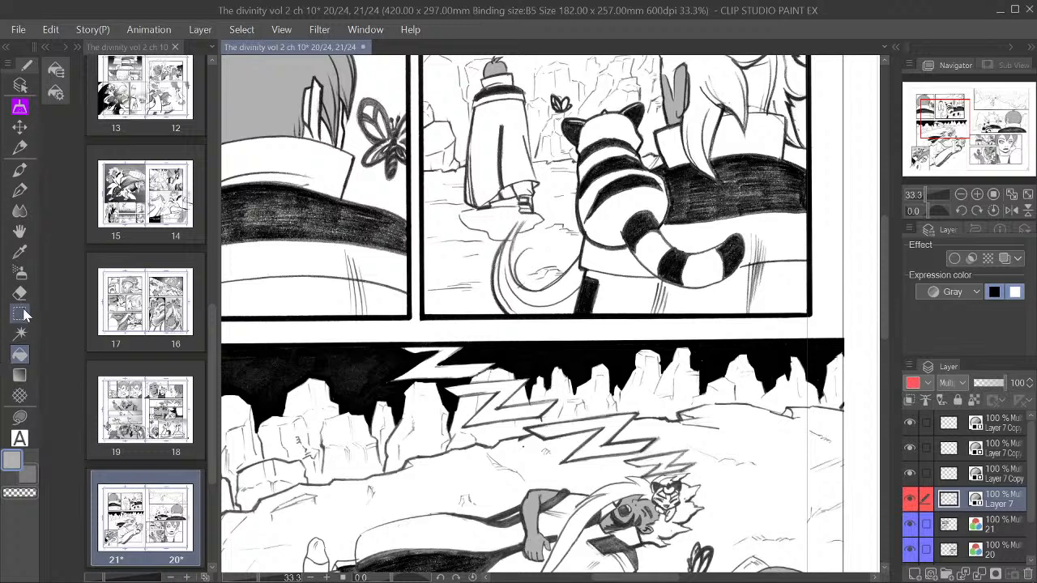
Step: Shade the ground shadow beneath the distant cloaked figure gray, painting its edge and filling the rest through an auto selection
left_click(20, 189)
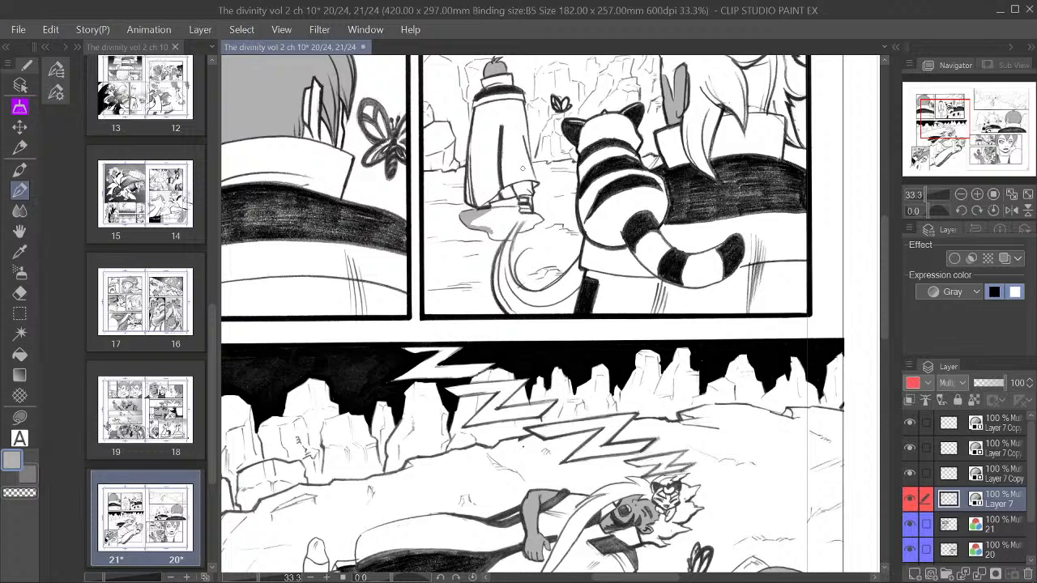
left_click(19, 333)
left_click(503, 227)
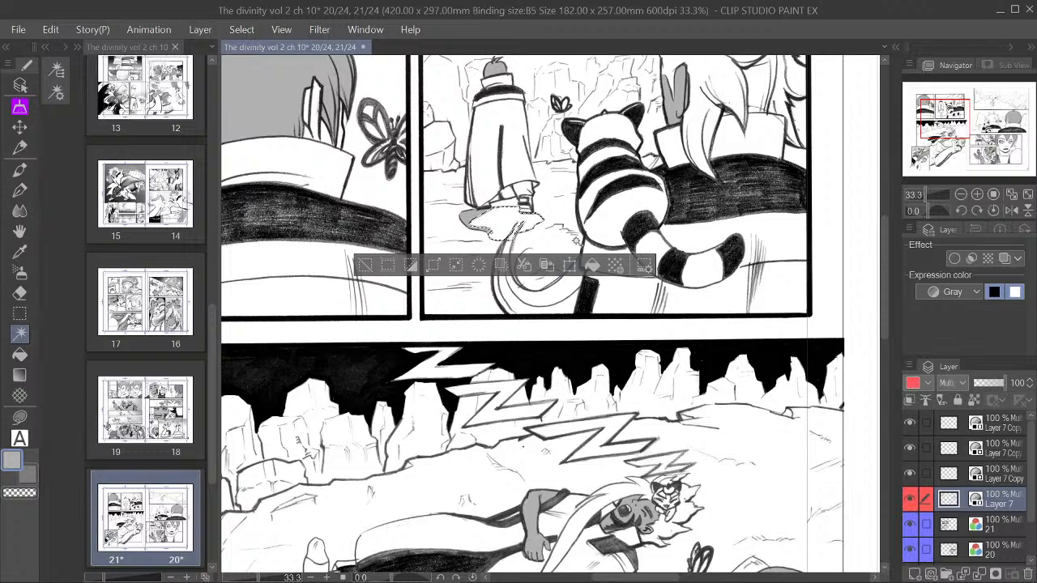
left_click(593, 270)
scroll(467, 233, "up", 2)
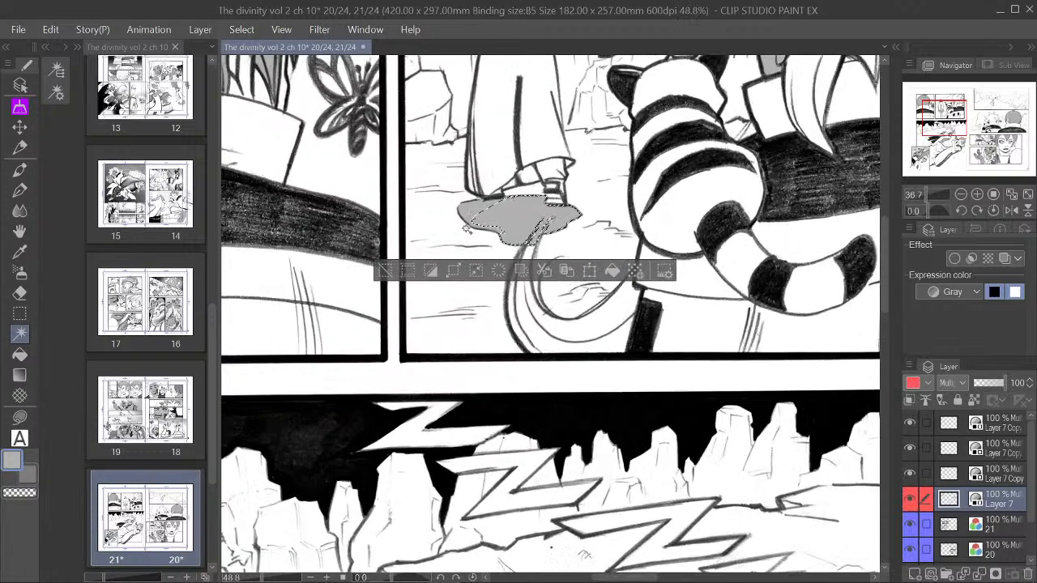
scroll(572, 201, "down", 3)
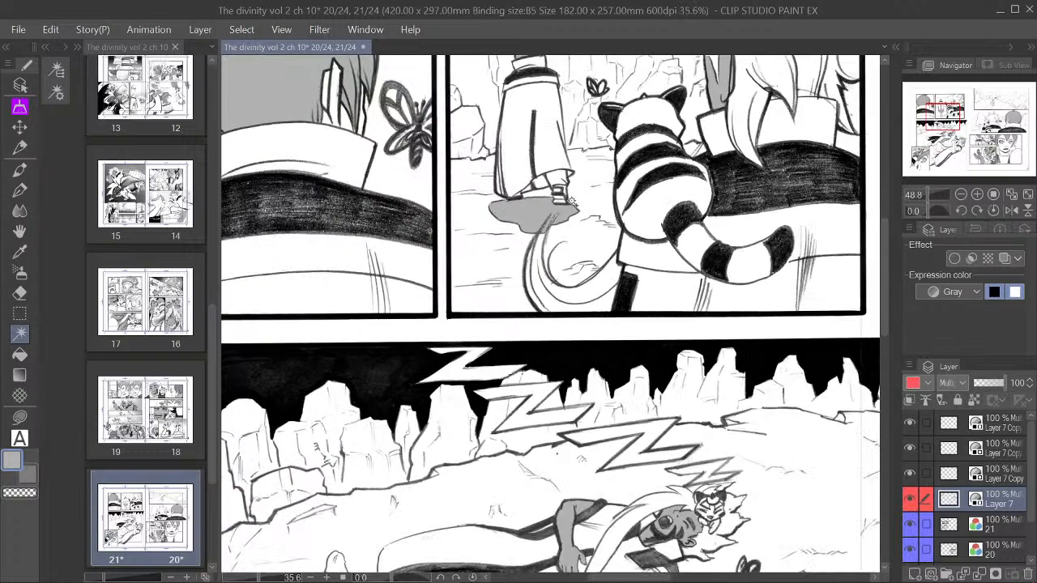
Step: Clean up the gray ground shadow beneath the cloaked figure using the pen with transparent color
left_click_drag(972, 121, 966, 115)
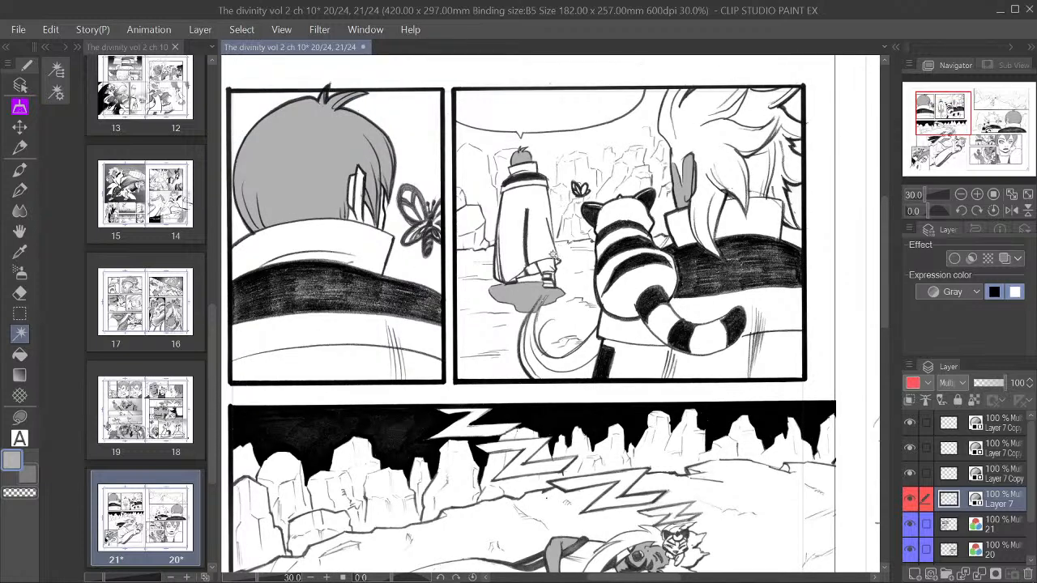
scroll(541, 276, "up", 1)
scroll(538, 282, "up", 1)
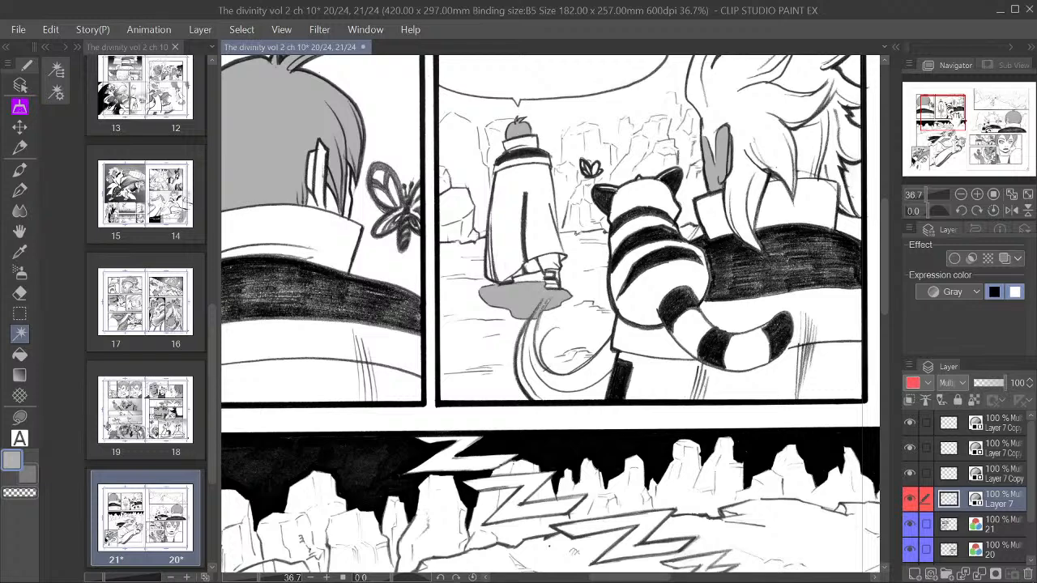
left_click_drag(956, 120, 958, 119)
scroll(706, 190, "down", 1)
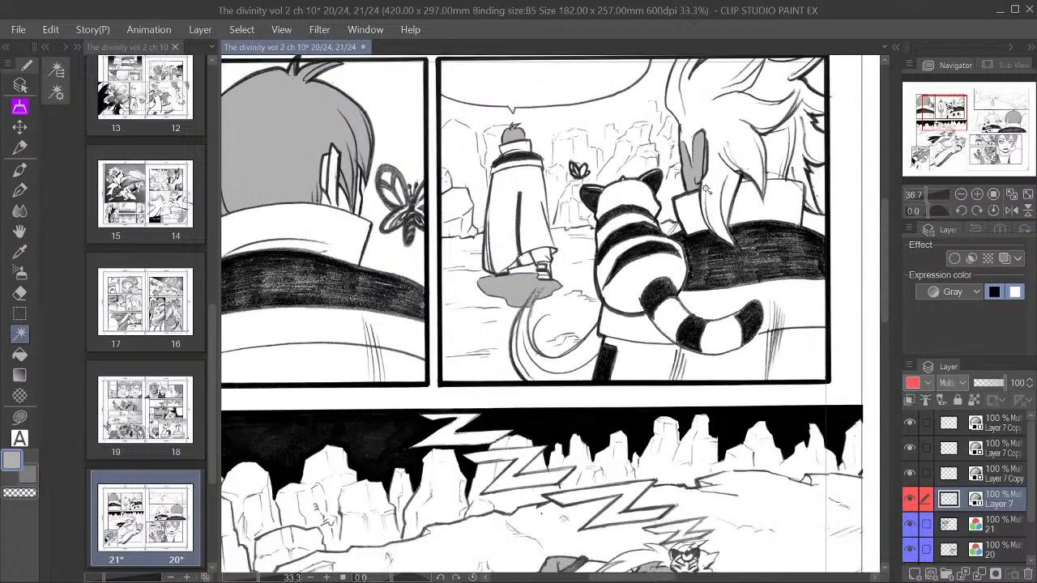
scroll(706, 189, "down", 2)
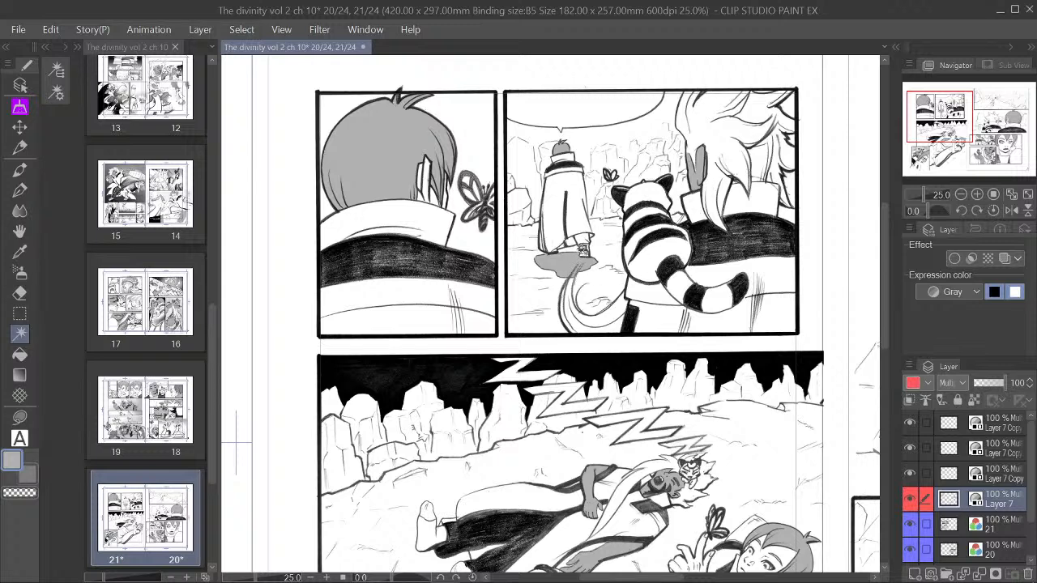
scroll(578, 289, "up", 1)
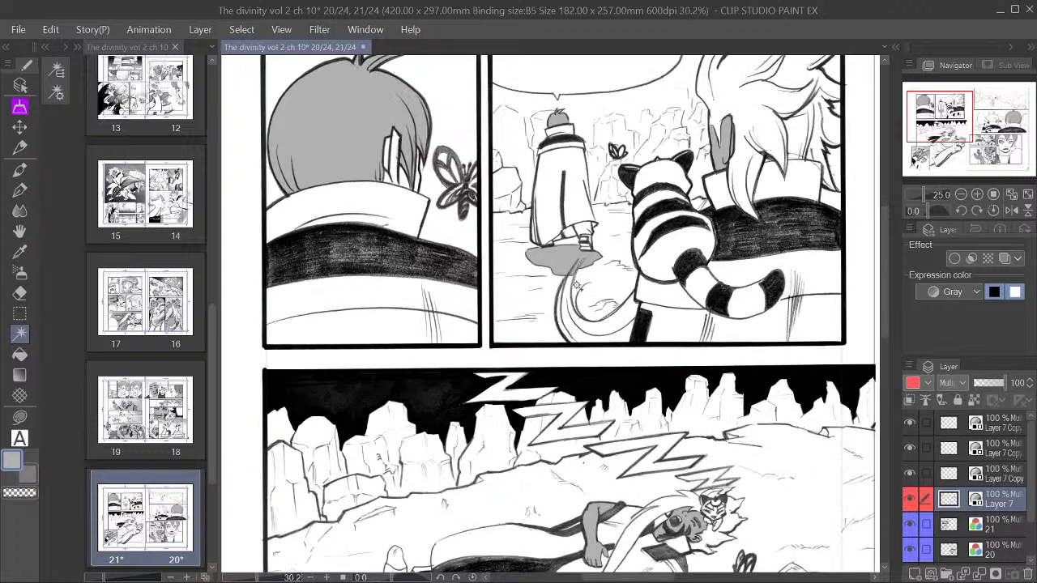
left_click(19, 493)
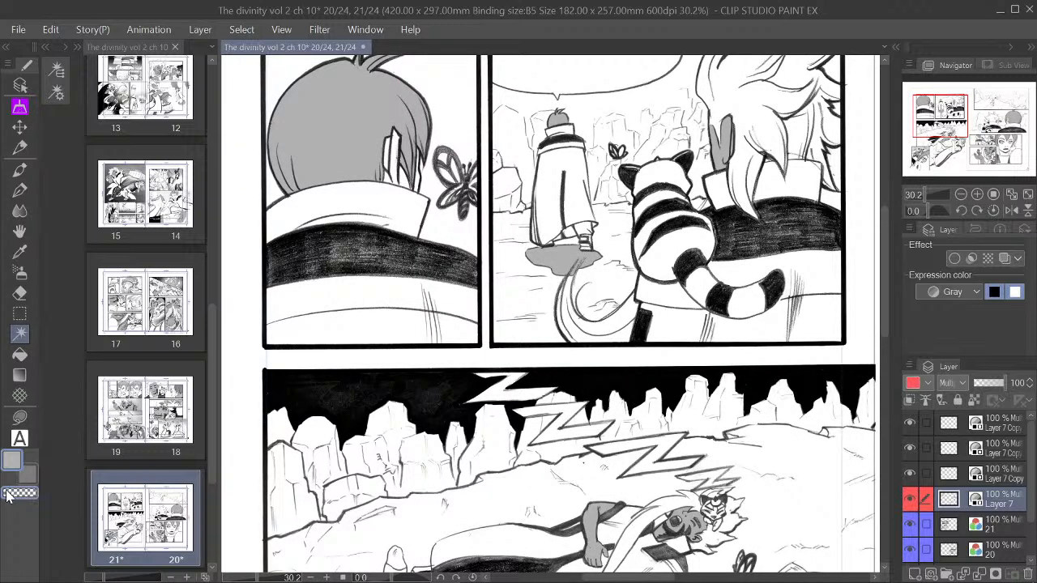
left_click(21, 192)
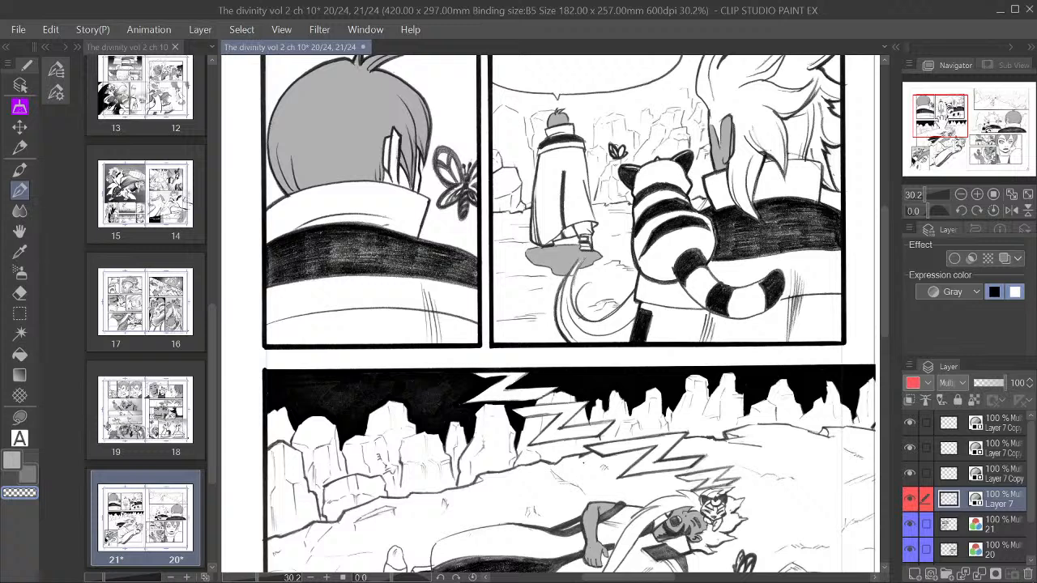
left_click_drag(941, 121, 942, 117)
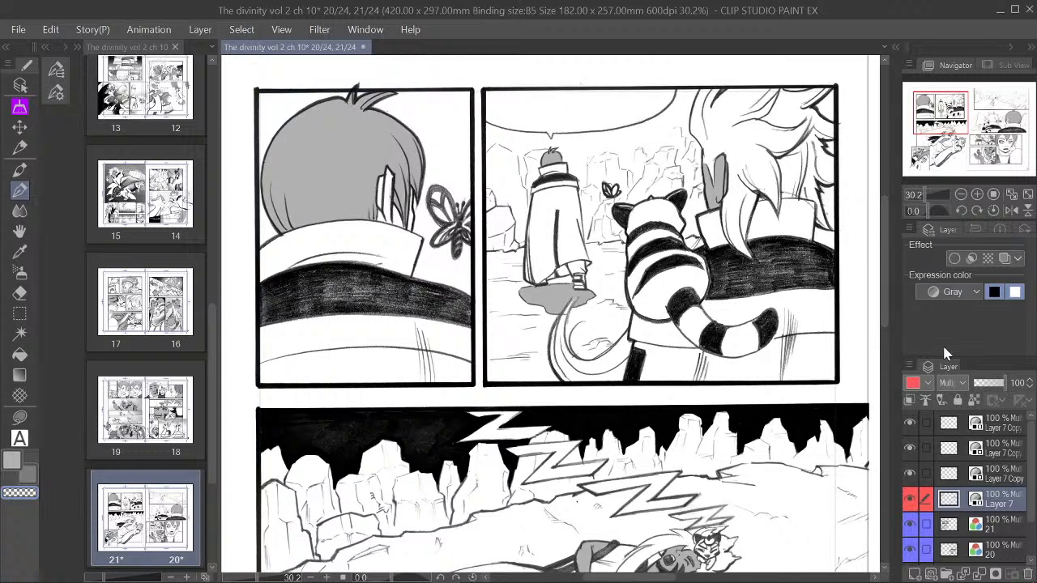
Step: Toggle the visibility of Layer 7 and layer 21 to compare their contents, and make layer 21 active
left_click(911, 500)
left_click(911, 500)
left_click(908, 525)
left_click(908, 525)
left_click(986, 525)
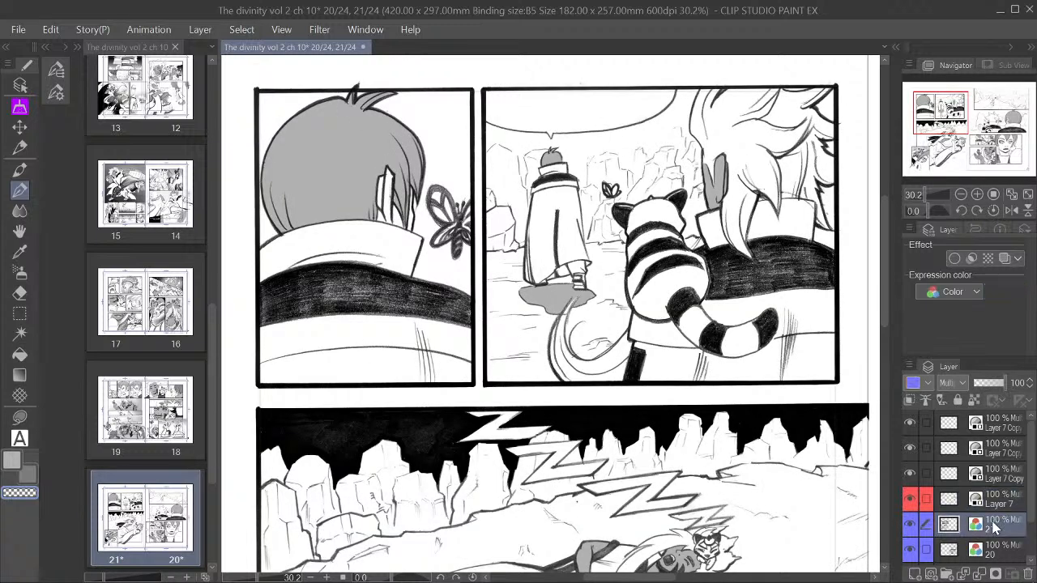
Step: Set the sub drawing color to black for pen work on the distant cloaked figure
left_click(21, 192)
left_click_drag(960, 117, 959, 115)
scroll(571, 230, "up", 2)
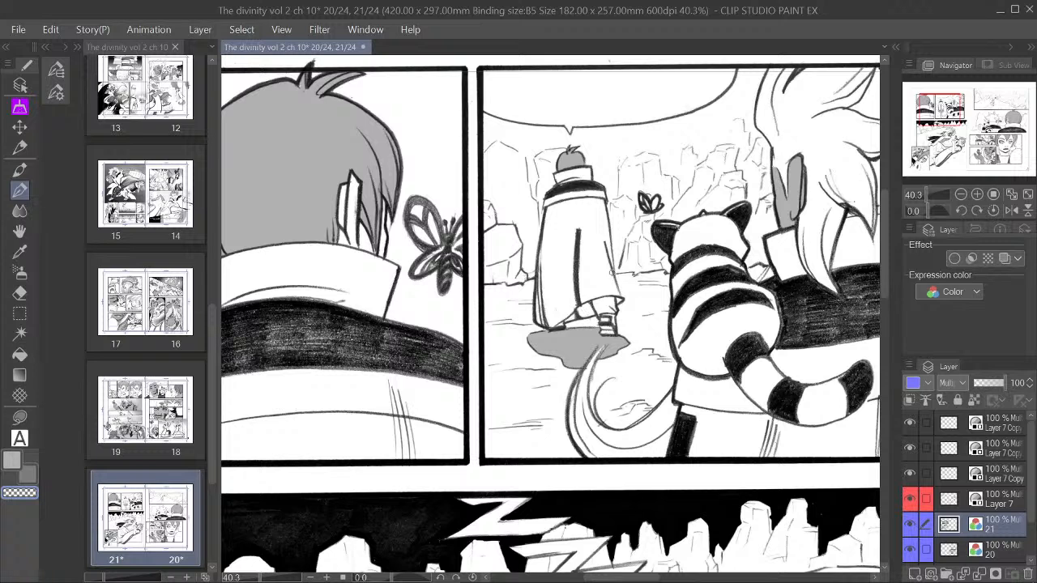
left_click(19, 461)
left_click(31, 490)
double_click(29, 478)
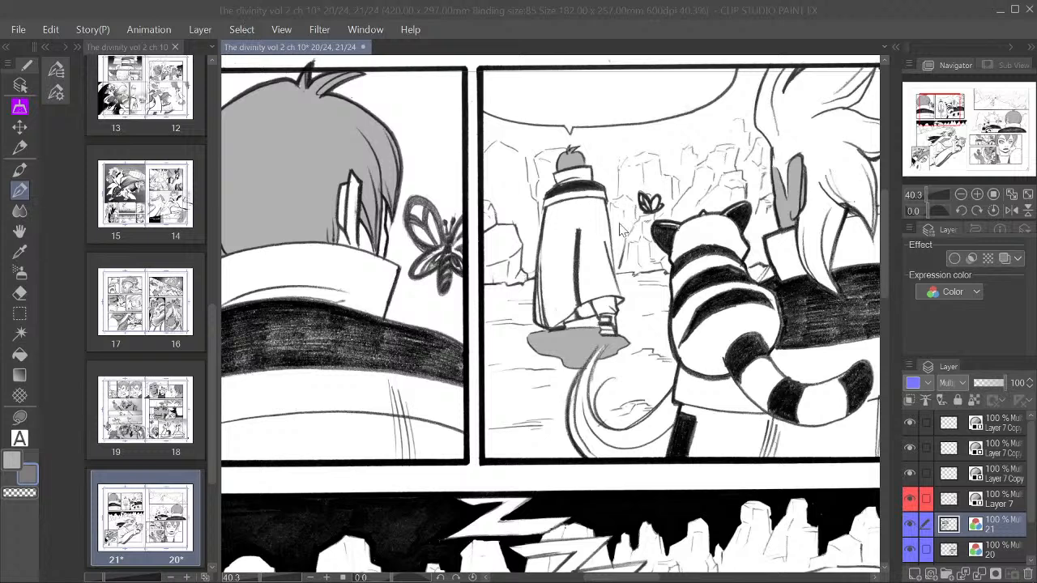
left_click(727, 167)
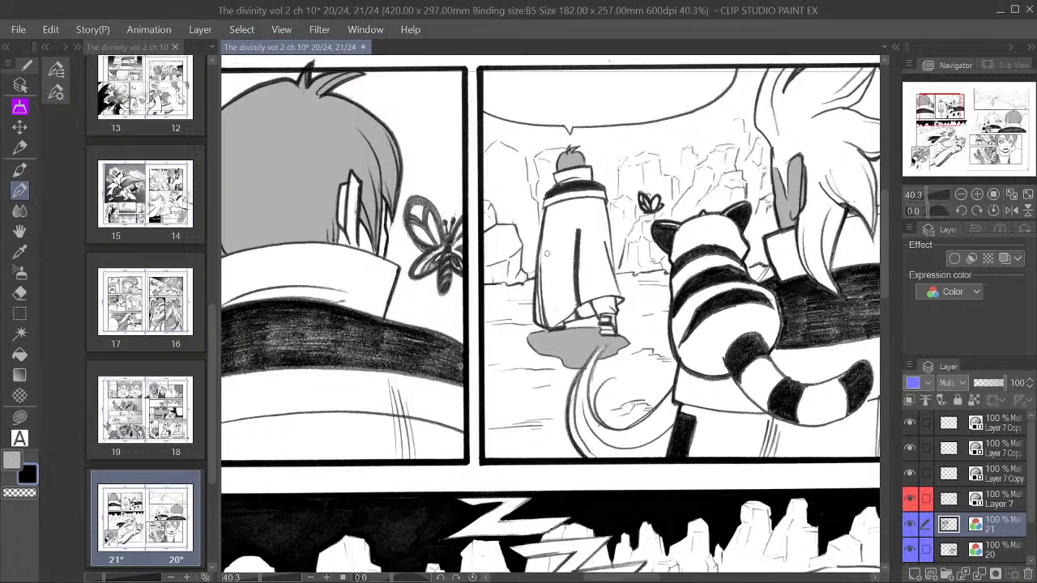
Step: Redraw the left outline of the distant figure's cloak in black on layer 21, replacing the unsatisfactory stroke
mouse_move(540, 247)
left_mouse_down()
mouse_move(535, 293)
mouse_move(539, 268)
left_mouse_up()
left_click_drag(540, 249, 538, 264)
key("ctrl+z")
mouse_move(539, 279)
left_mouse_down()
mouse_move(543, 314)
mouse_move(541, 300)
left_mouse_up()
left_click_drag(539, 256, 539, 284)
scroll(657, 296, "down", 1)
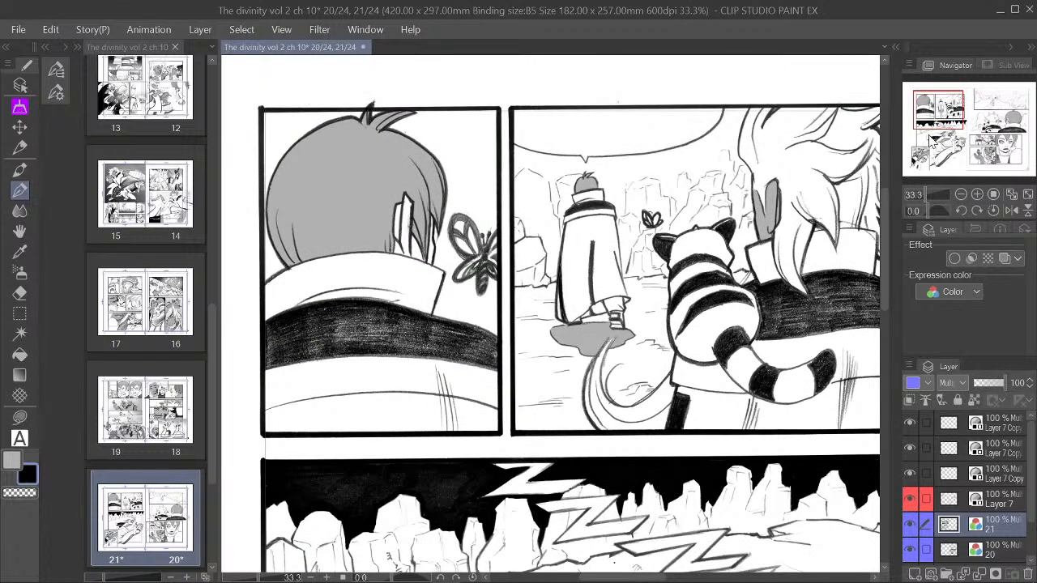
left_click_drag(924, 122, 926, 120)
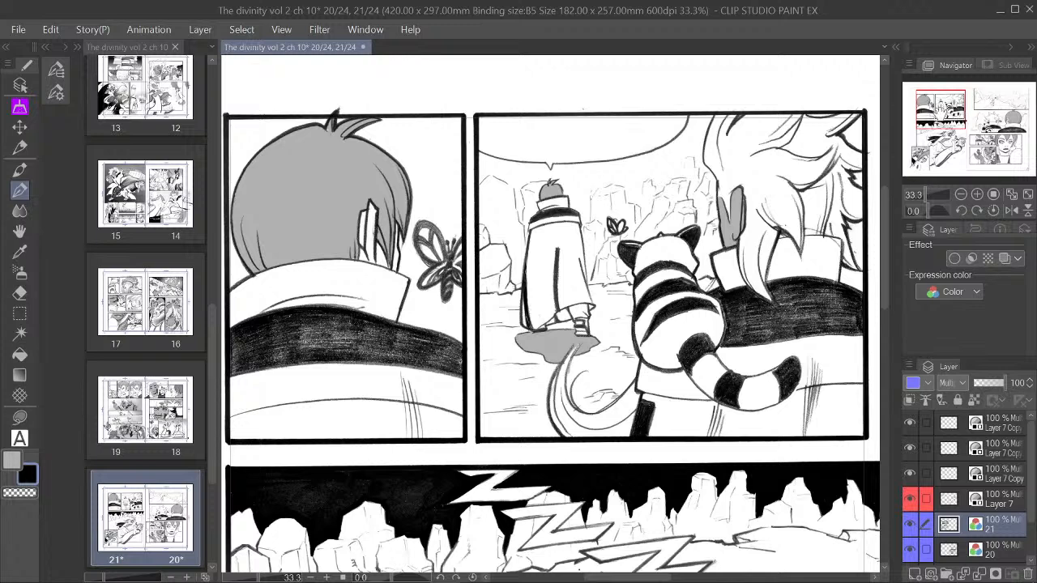
Step: Make the Layer 7 Copy directly above Layer 7 active and mark it with a green palette color
left_click_drag(941, 109, 940, 107)
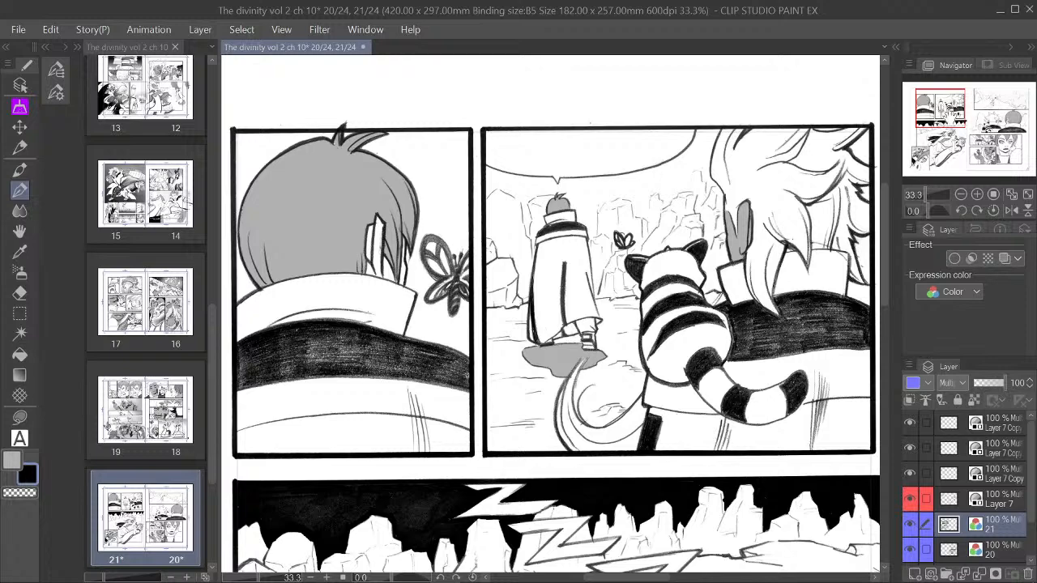
left_click_drag(951, 119, 951, 117)
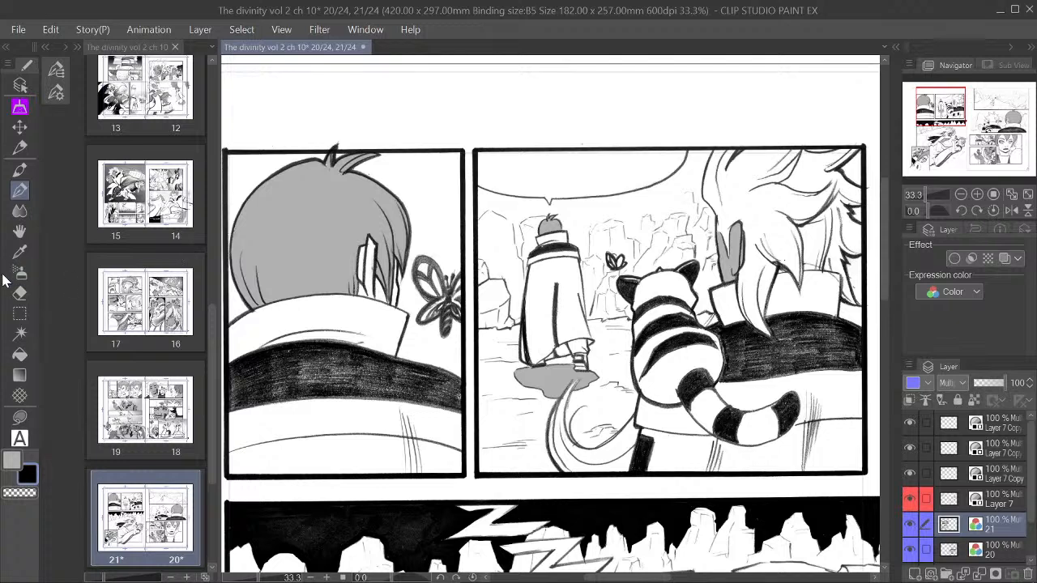
left_click(19, 187)
left_click(997, 502)
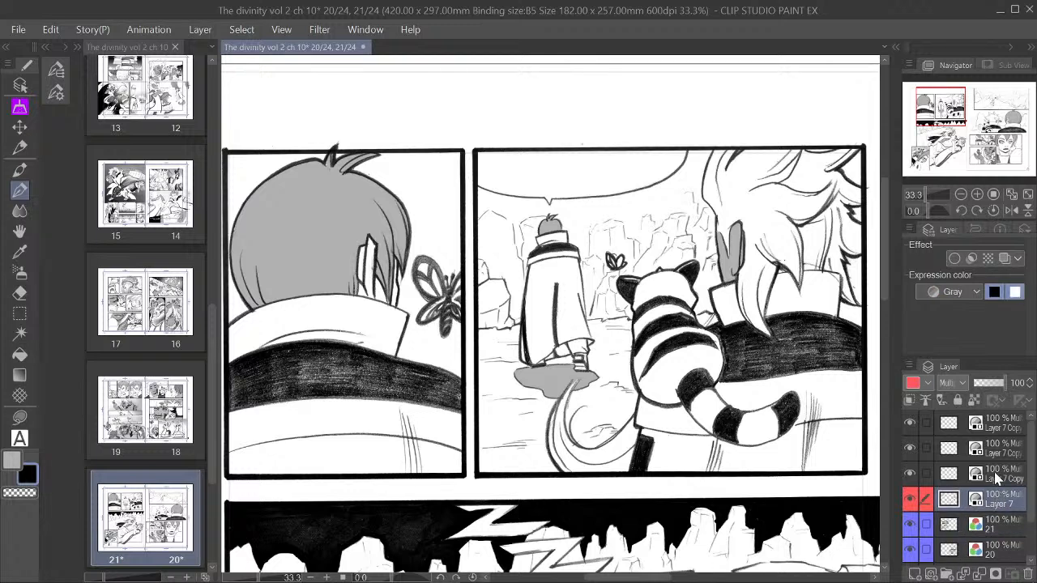
left_click(996, 478)
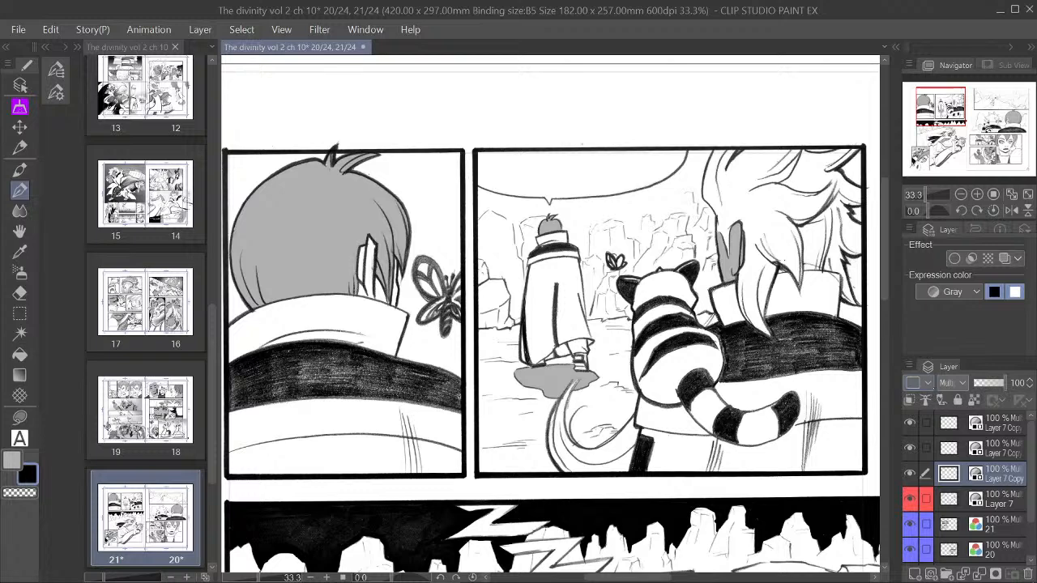
scroll(713, 290, "down", 2)
left_click_drag(926, 123, 951, 135)
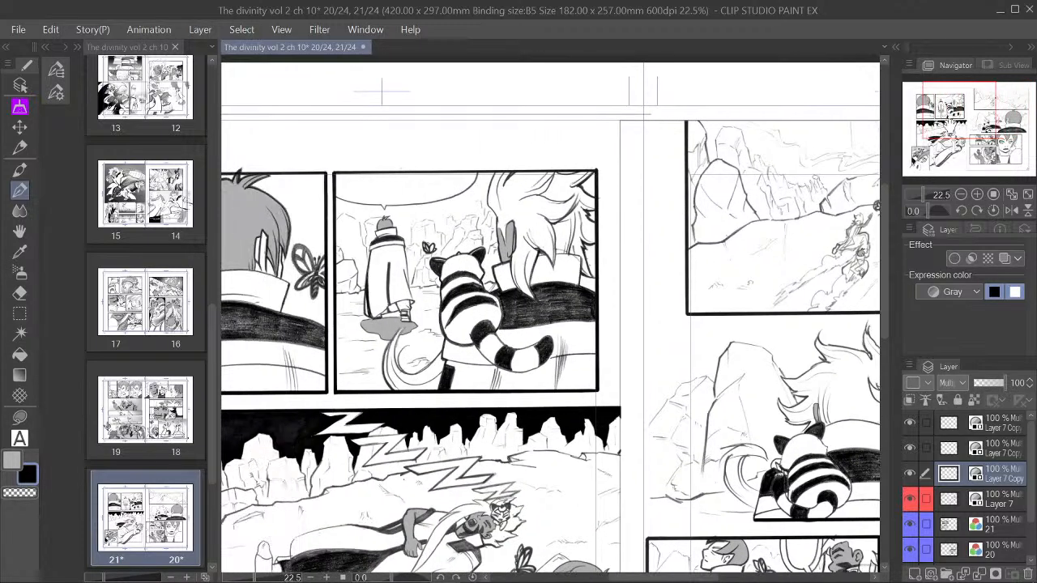
scroll(660, 242, "up", 2)
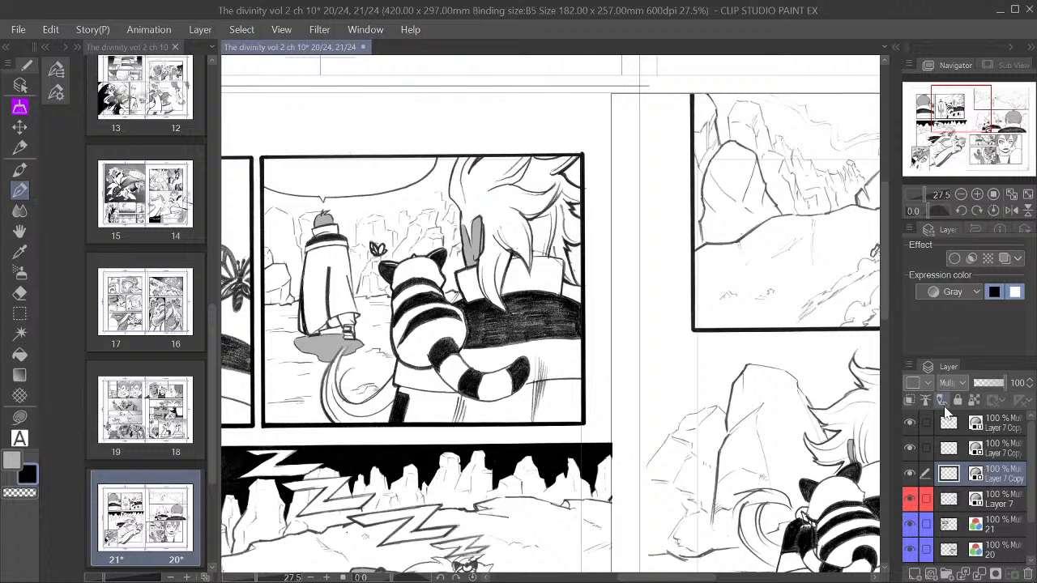
left_click(922, 388)
Step: Lasso-fill the foreground figure, the striped animal and its tail in the second panel of page 21 with the gray main color
left_click(20, 417)
left_click(12, 460)
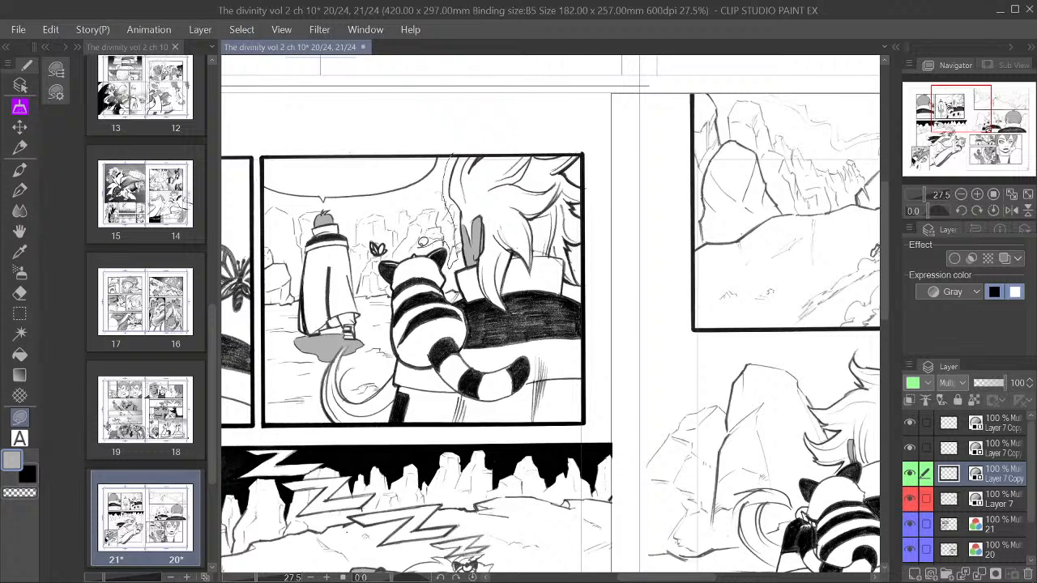
mouse_move(377, 248)
left_mouse_down()
mouse_move(389, 350)
mouse_move(381, 369)
mouse_move(347, 375)
left_mouse_up()
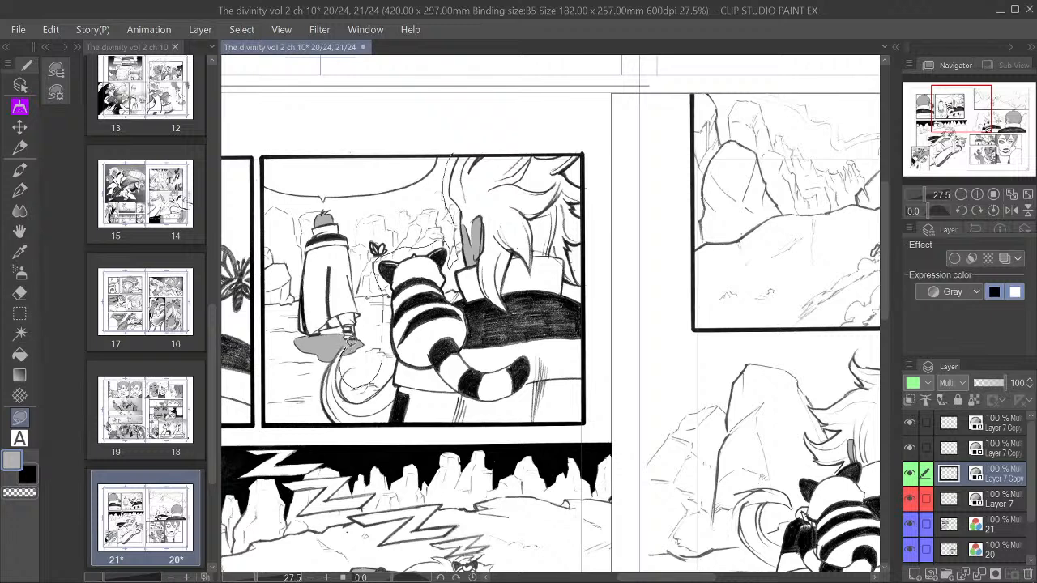
mouse_move(327, 369)
left_mouse_down()
mouse_move(320, 413)
mouse_move(339, 422)
mouse_move(590, 418)
left_mouse_up()
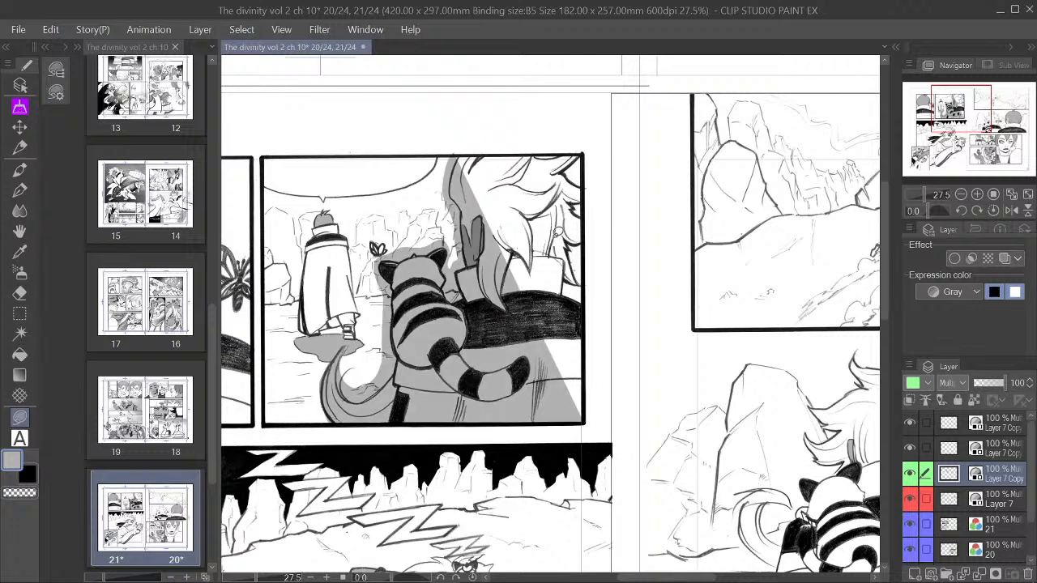
mouse_move(458, 149)
left_mouse_down()
mouse_move(474, 211)
mouse_move(519, 258)
mouse_move(553, 256)
mouse_move(572, 233)
mouse_move(585, 152)
left_mouse_up()
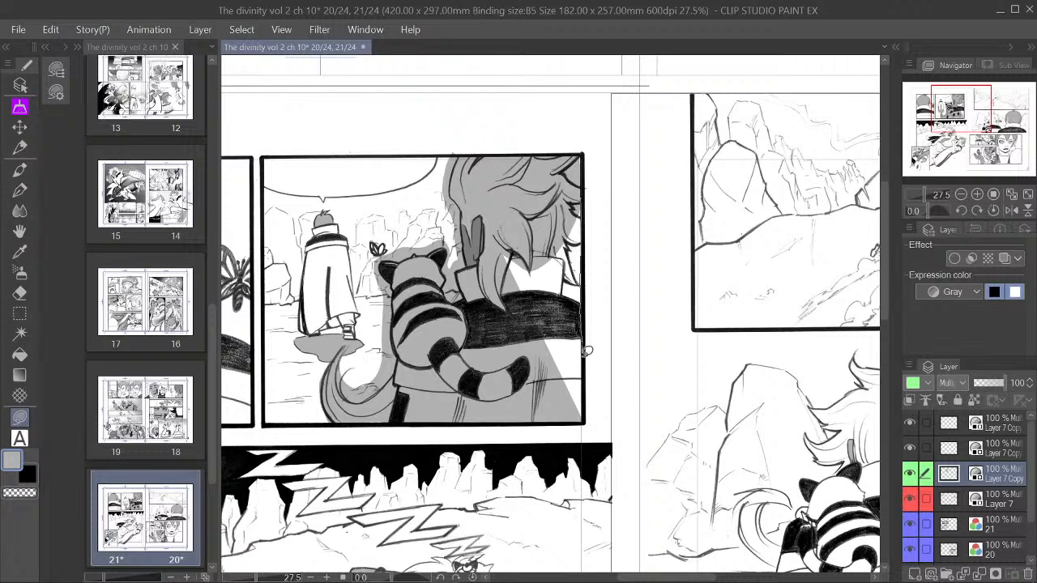
mouse_move(587, 350)
left_mouse_down()
mouse_move(589, 413)
mouse_move(547, 385)
mouse_move(506, 208)
mouse_move(589, 220)
left_mouse_up()
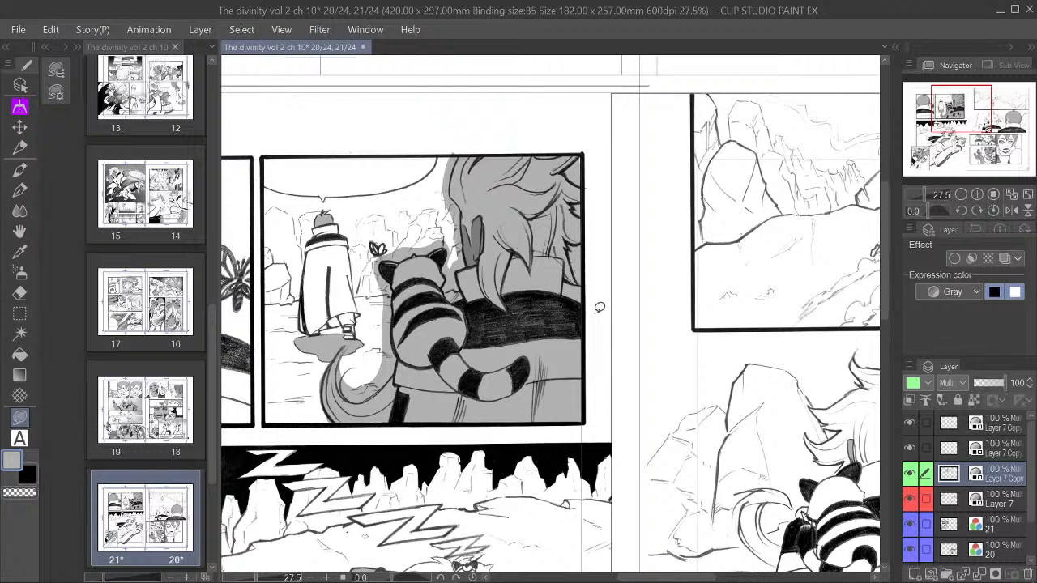
Step: Auto-select the gray overspill along the striped animal's back and inside the curled tail shape, delete it, and deselect
scroll(504, 306, "down", 3)
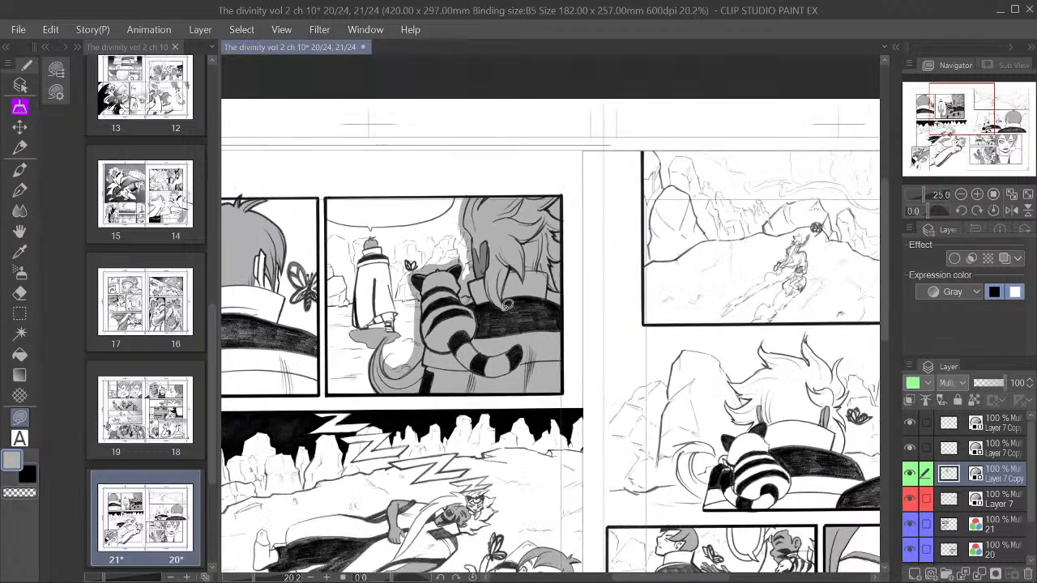
left_click_drag(990, 131, 976, 149)
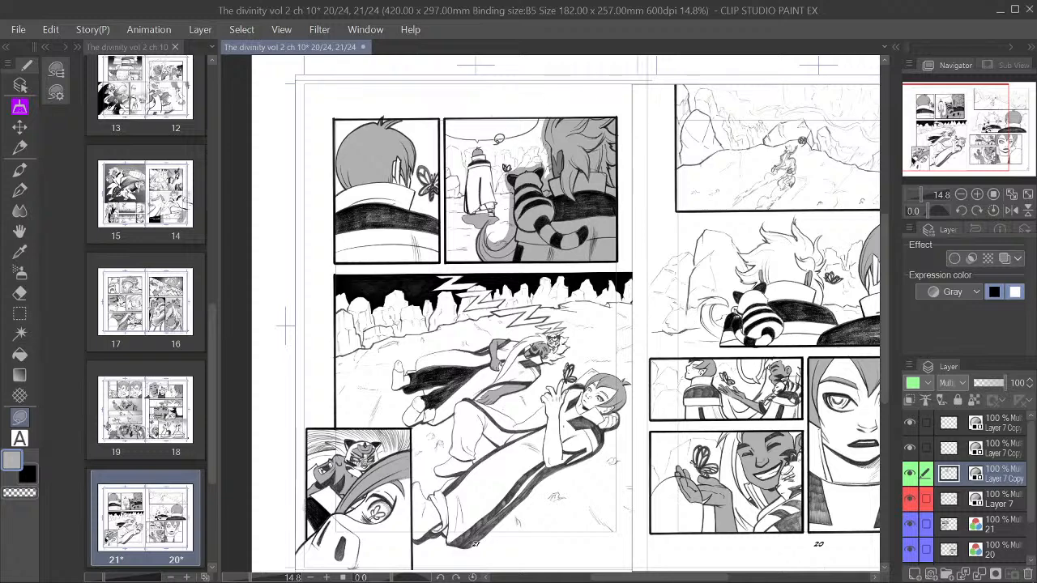
scroll(493, 151, "up", 5)
scroll(662, 131, "up", 1)
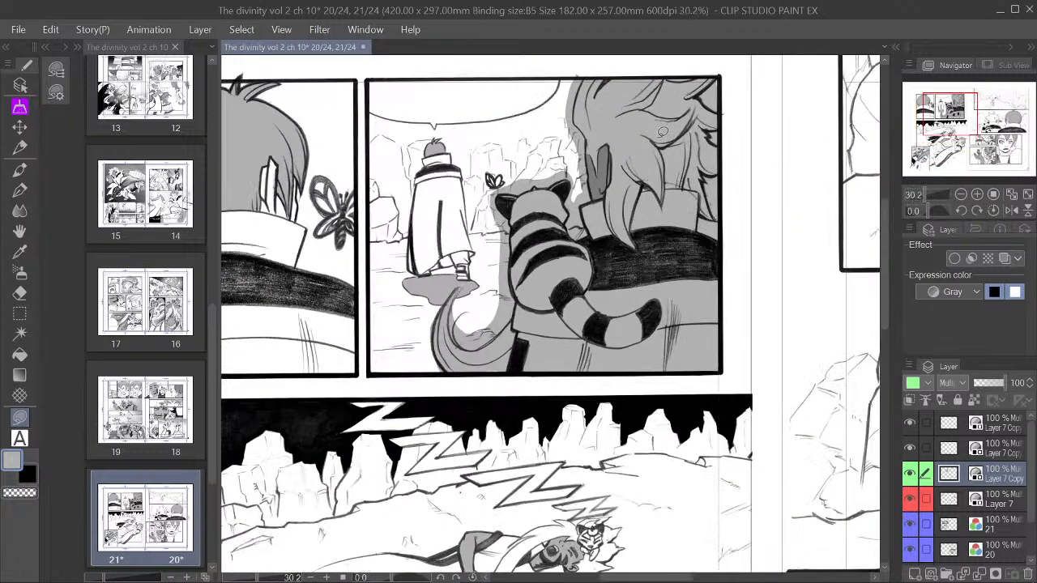
scroll(628, 144, "up", 1)
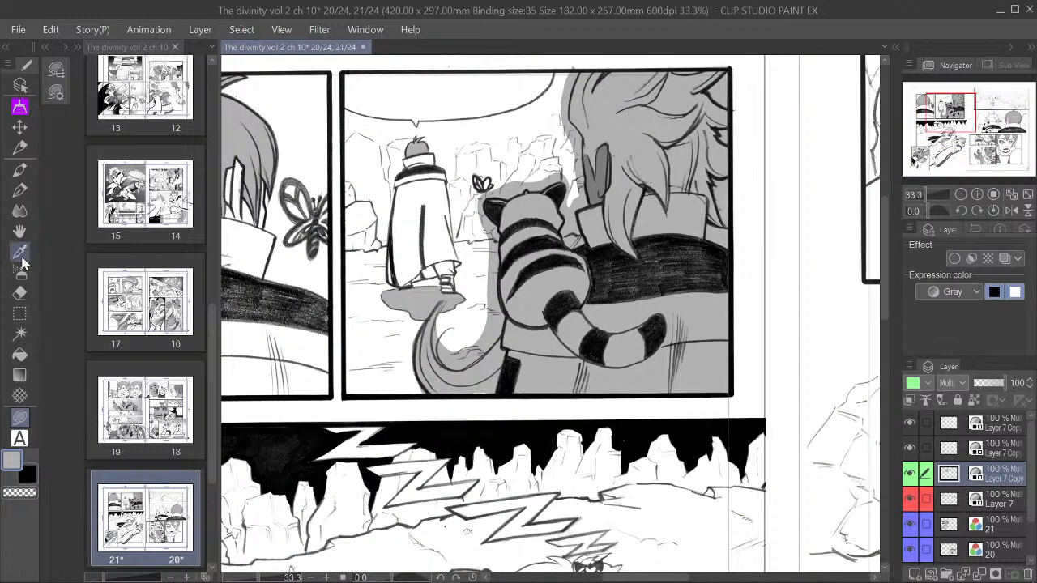
left_click(20, 333)
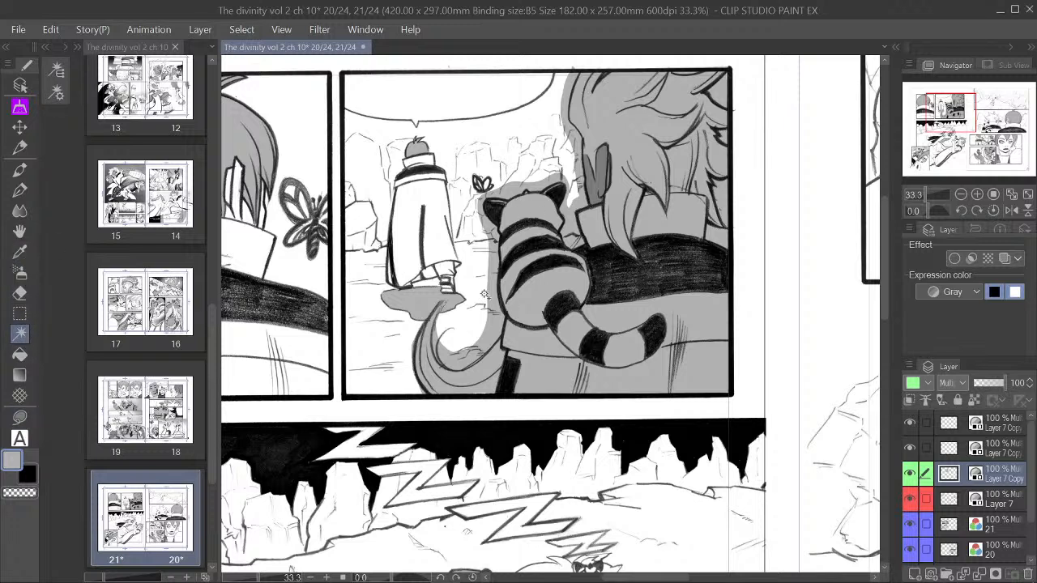
left_click(496, 292)
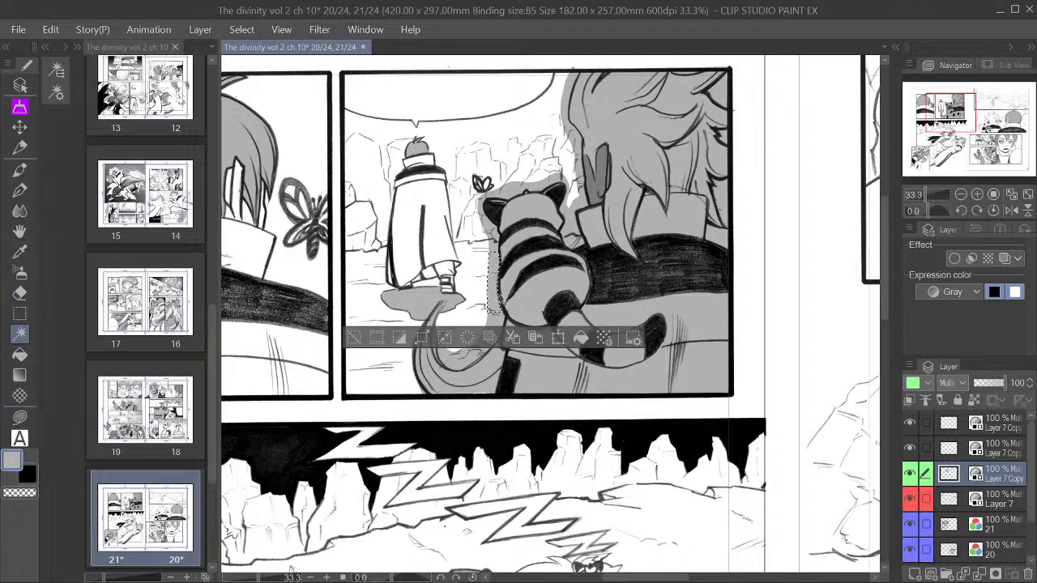
left_click(482, 360, "shift")
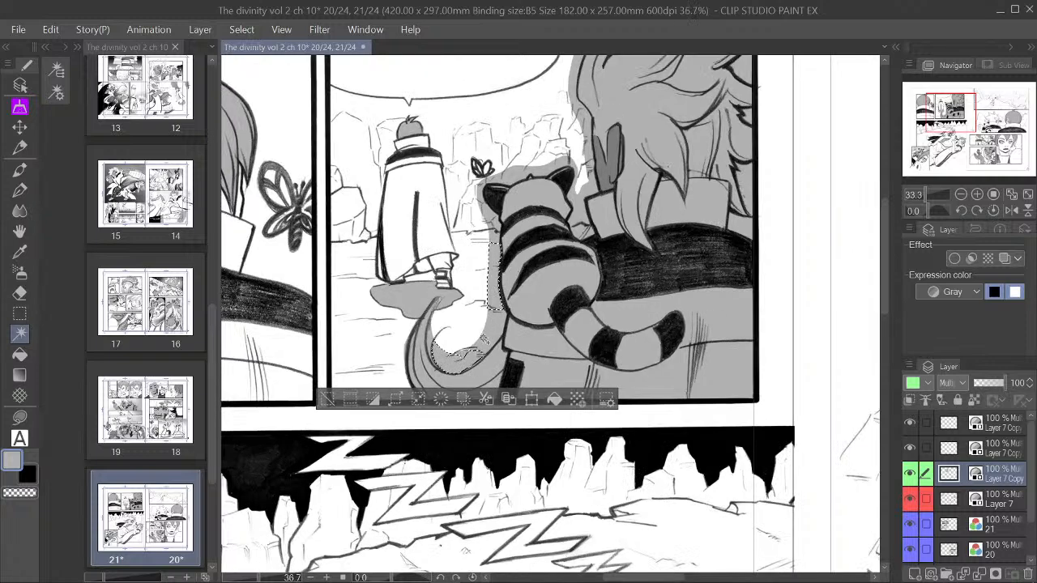
scroll(490, 340, "up", 1)
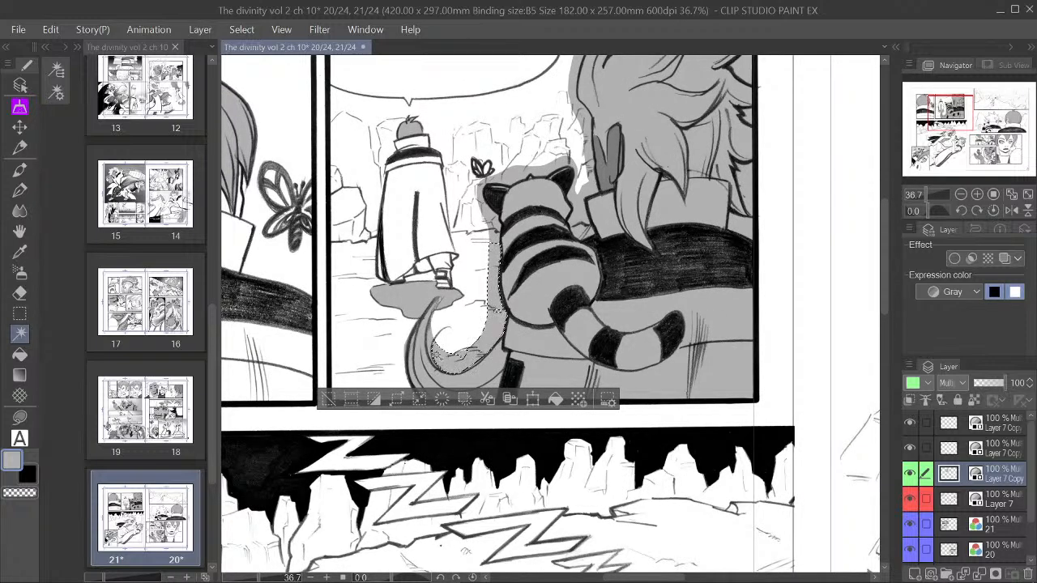
scroll(556, 261, "up", 4)
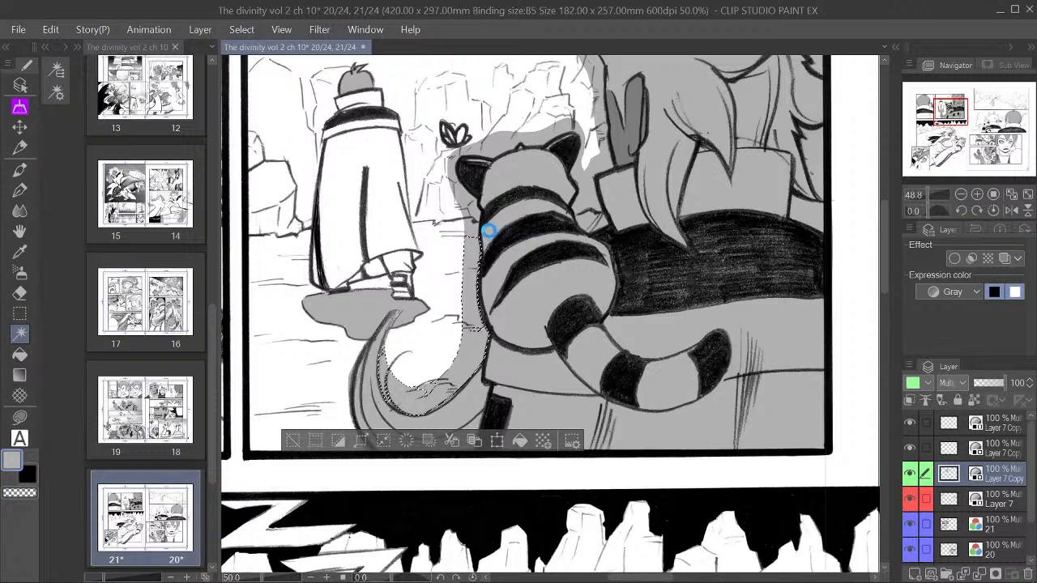
scroll(490, 237, "up", 1)
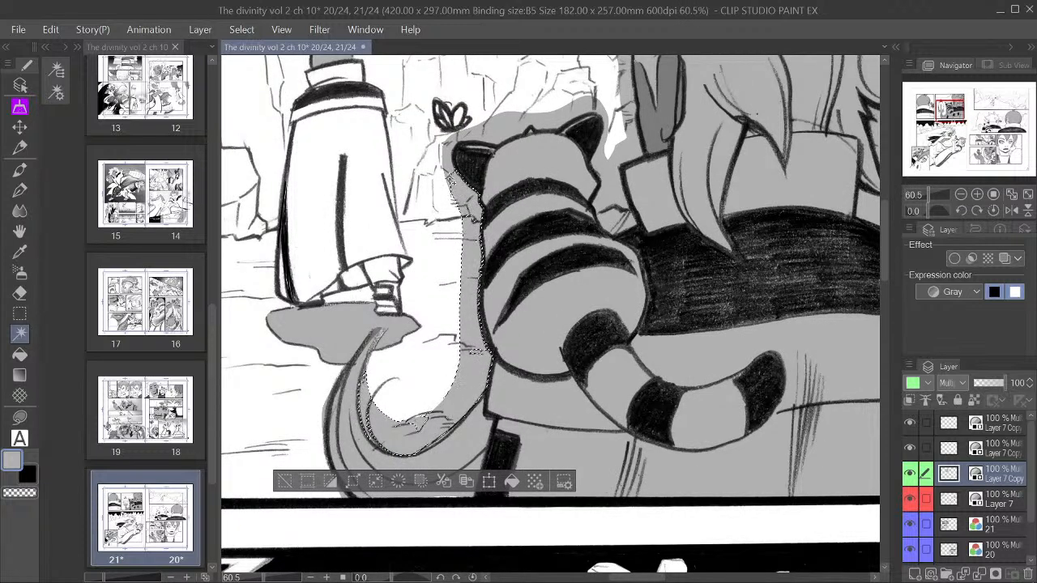
left_click(396, 478)
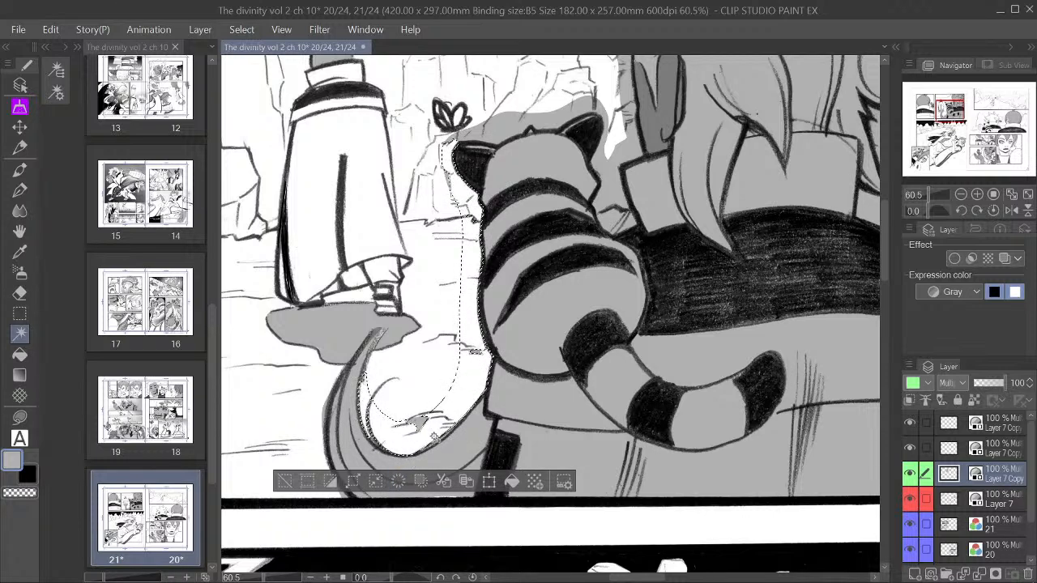
left_click(286, 482)
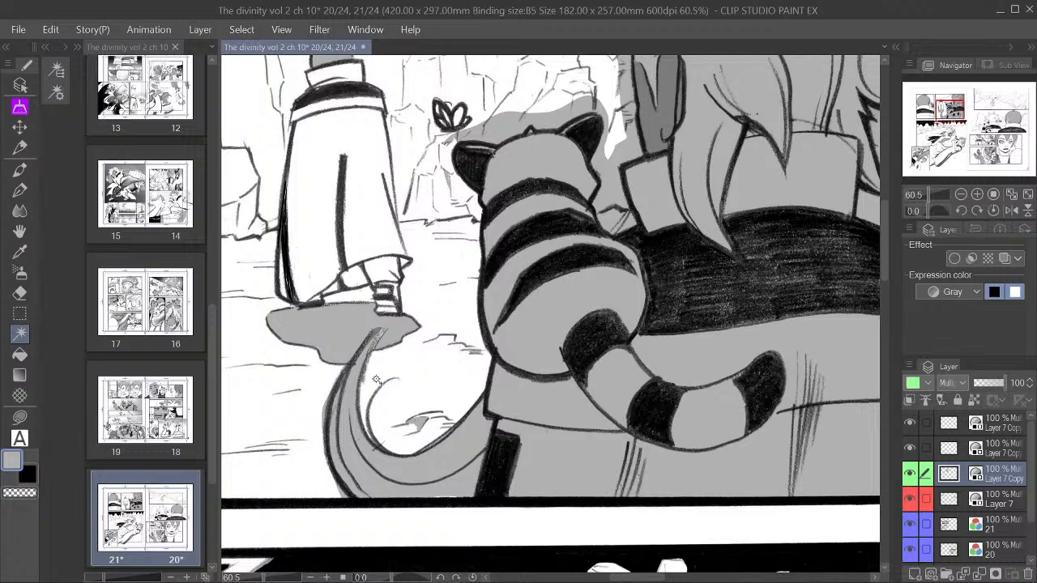
Step: Auto-select the gray overspill above the striped animal's head and around its ears, adding each patch to the selection
scroll(375, 380, "down", 1)
scroll(535, 200, "down", 2)
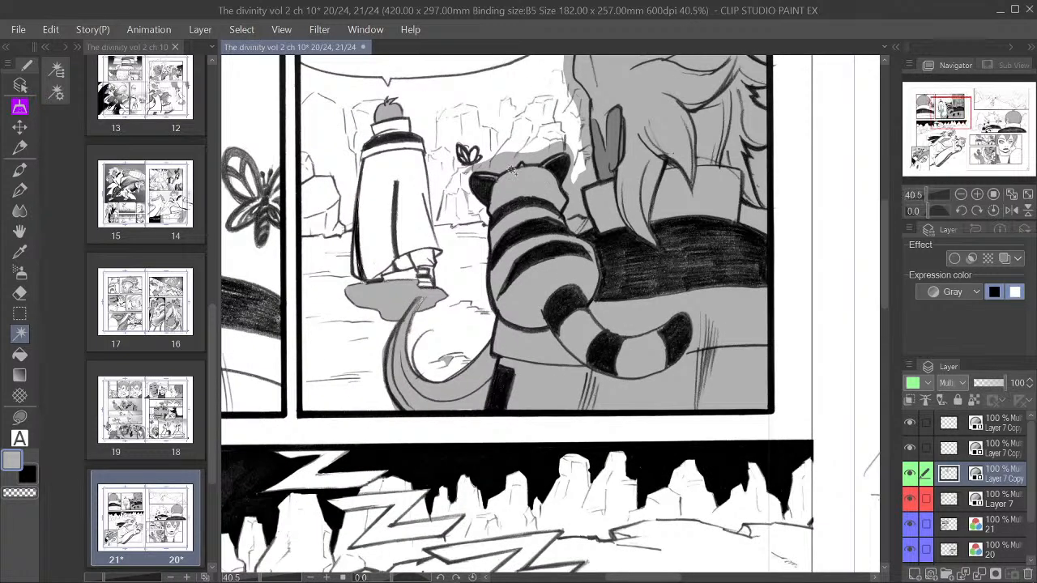
left_click(503, 165)
scroll(502, 165, "up", 3)
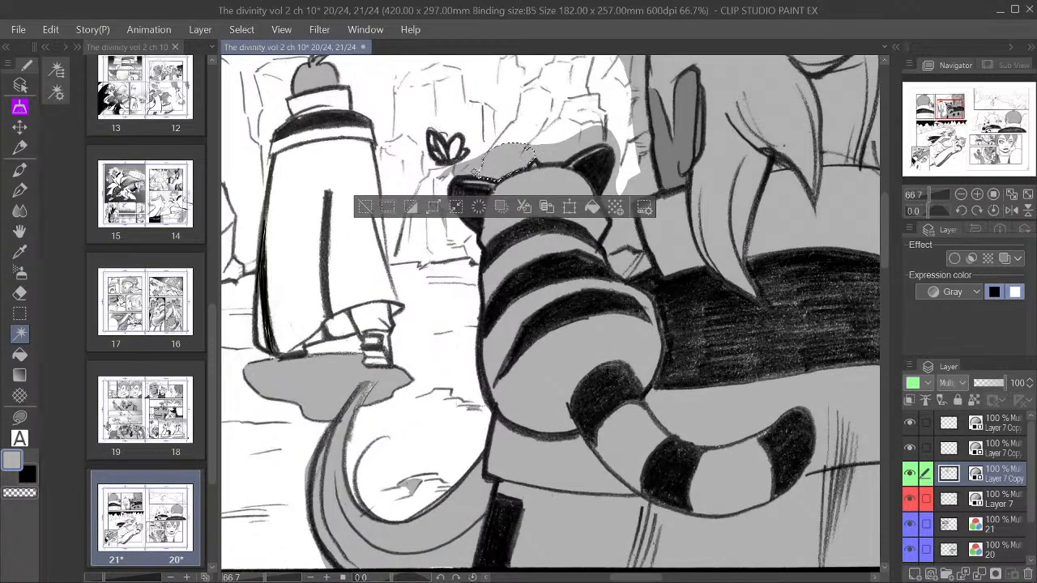
scroll(467, 172, "up", 3)
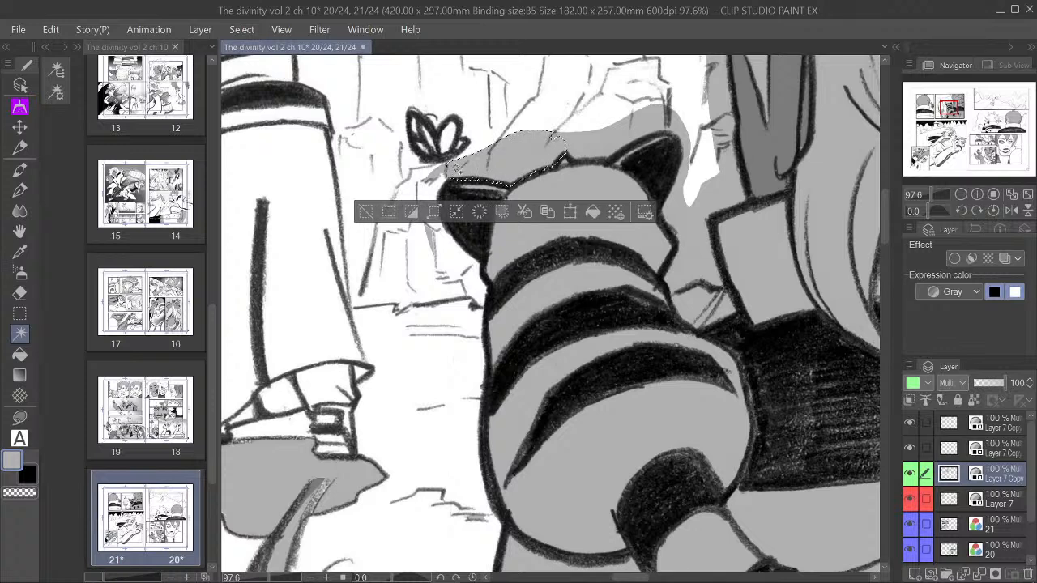
left_click(441, 172)
left_click(605, 145)
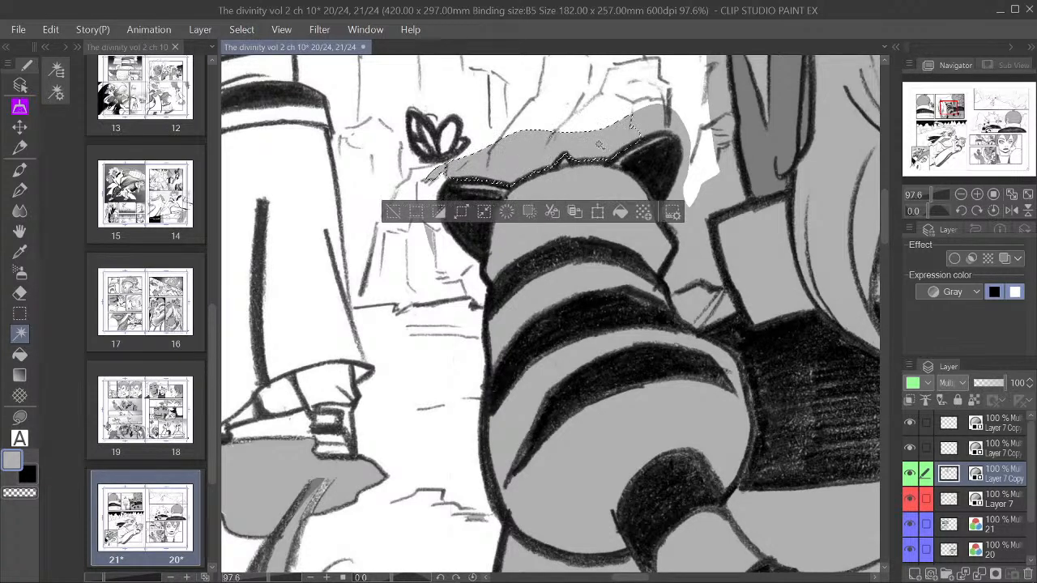
left_click(662, 128)
left_click(680, 129)
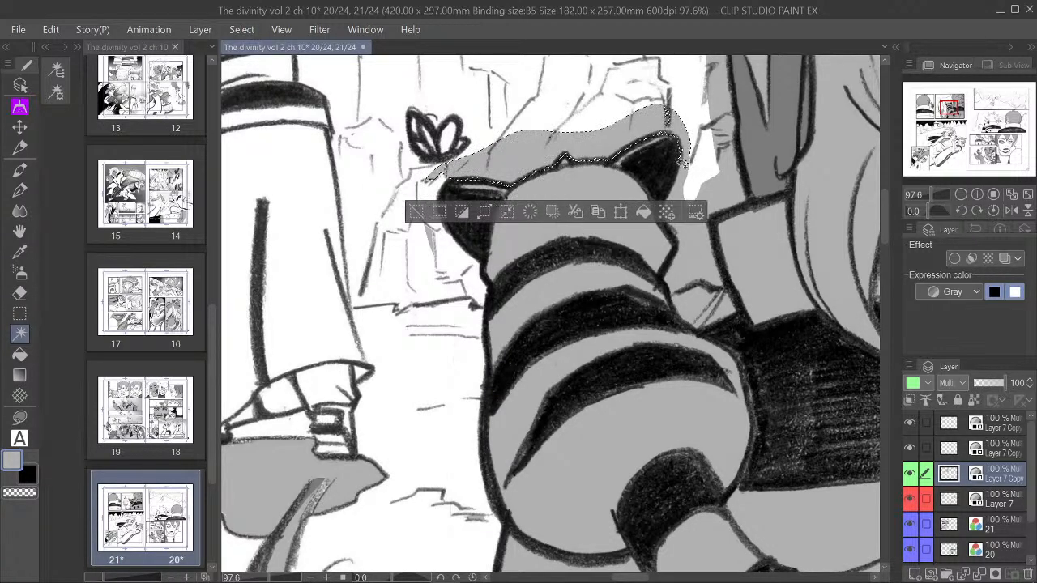
Step: Add the gray overspill between the striped animal and the foreground figure to the selection, delete the selected overspill, and deselect
left_click(691, 178)
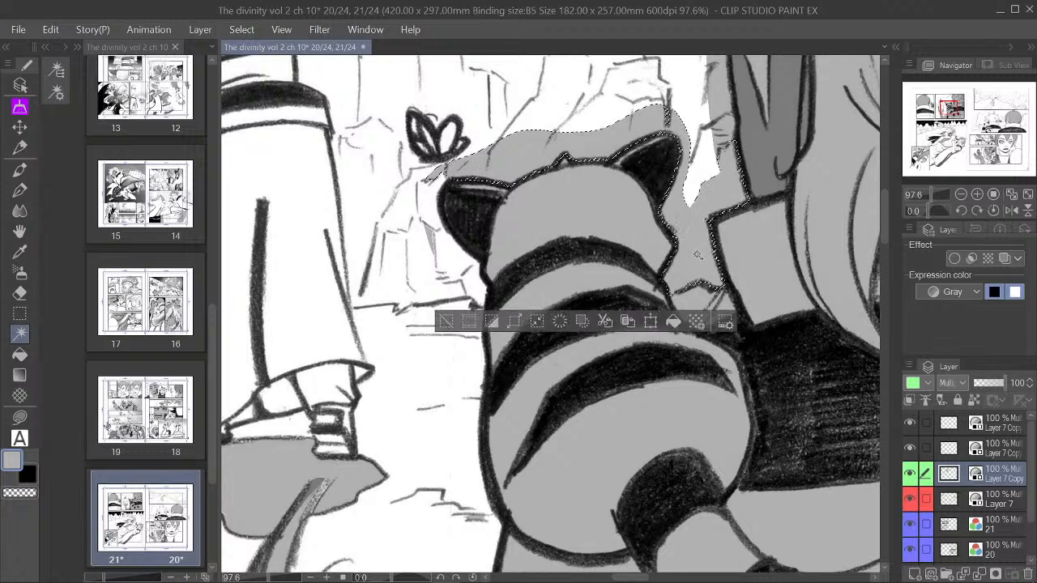
left_click(708, 195)
scroll(708, 196, "down", 3)
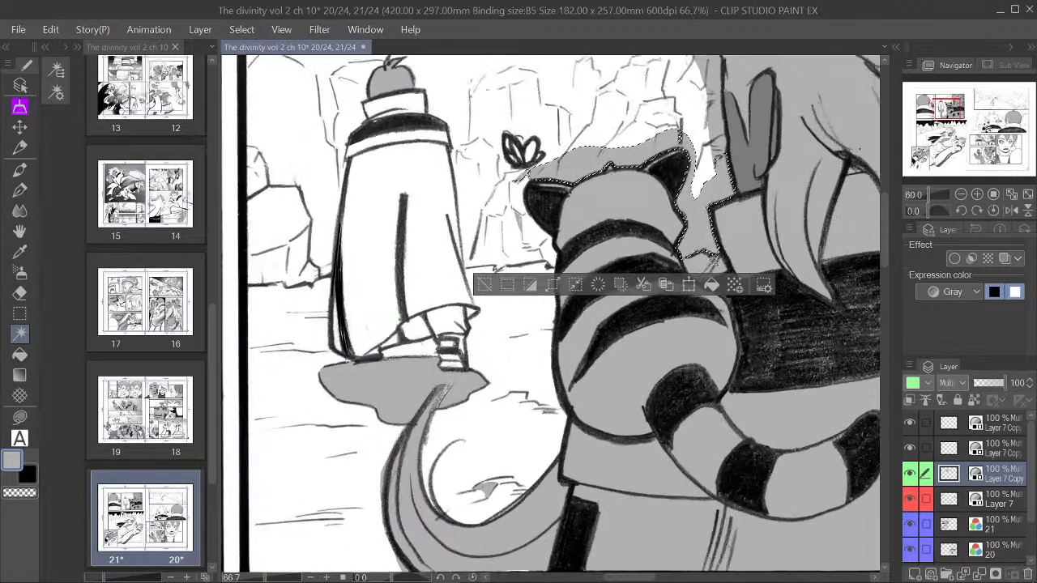
scroll(698, 262, "up", 3)
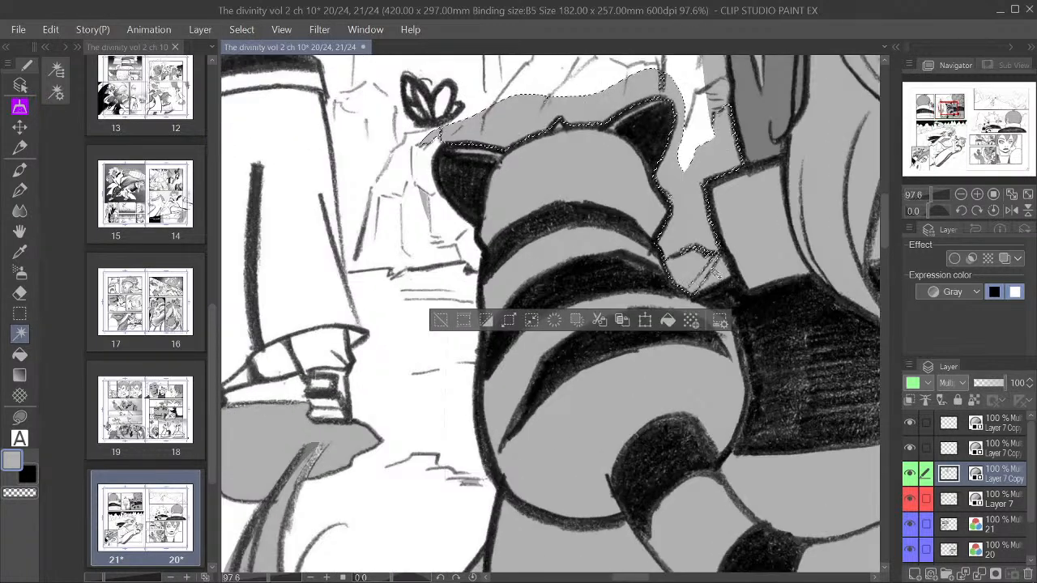
scroll(735, 224, "down", 3)
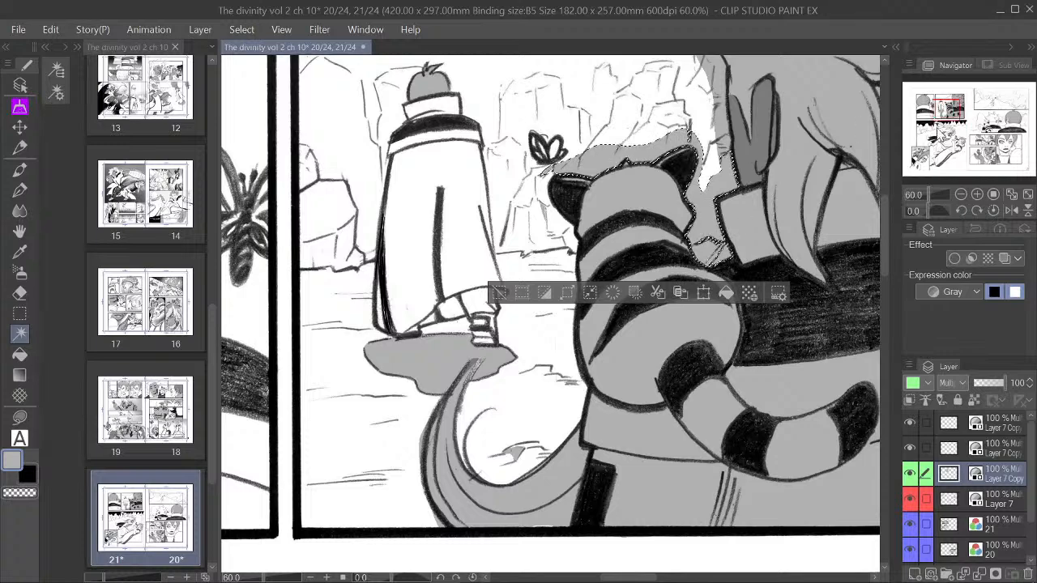
scroll(730, 211, "up", 1)
scroll(729, 211, "up", 1)
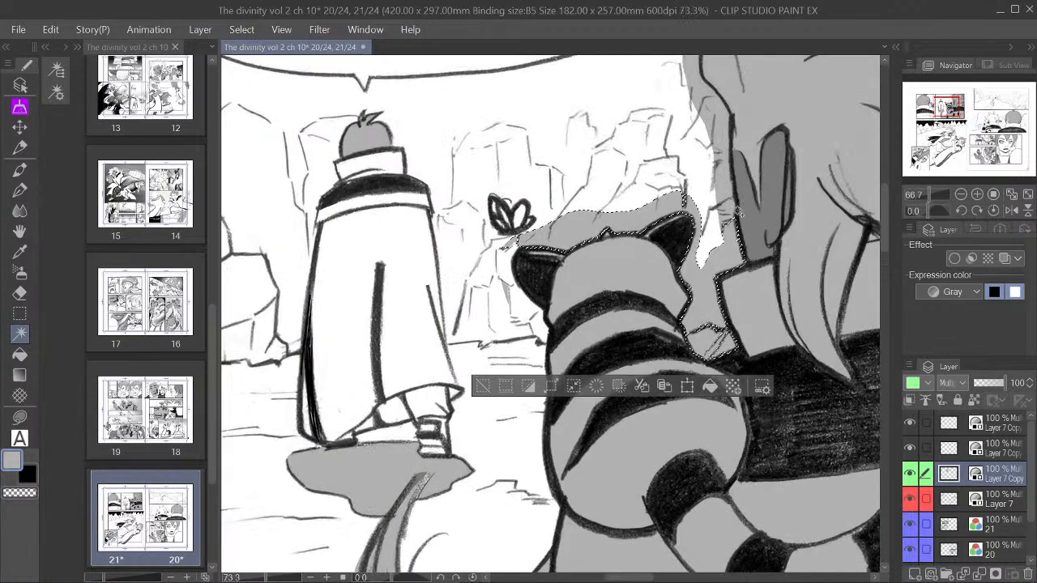
left_click(727, 195)
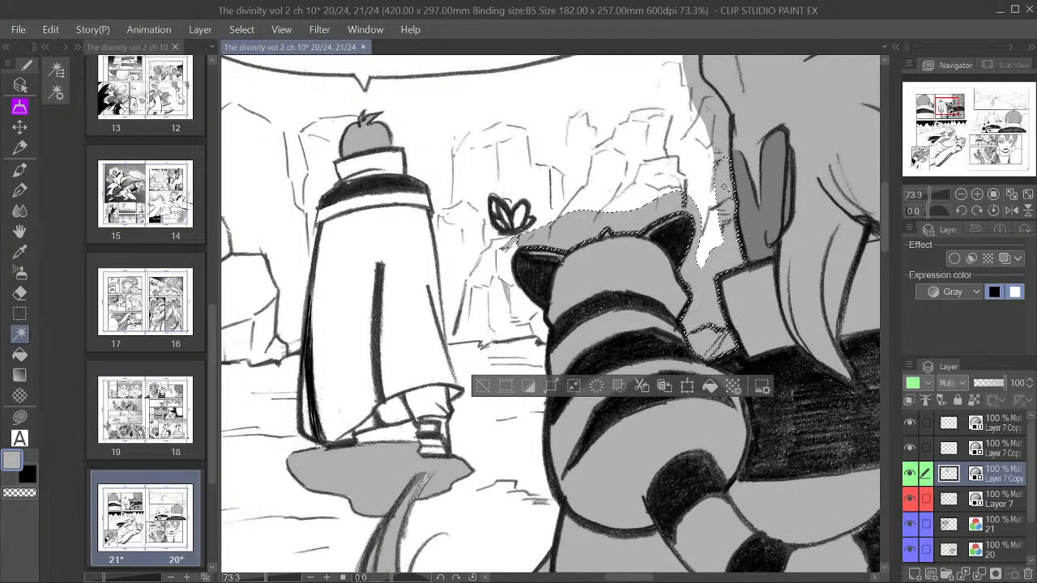
left_click(723, 124)
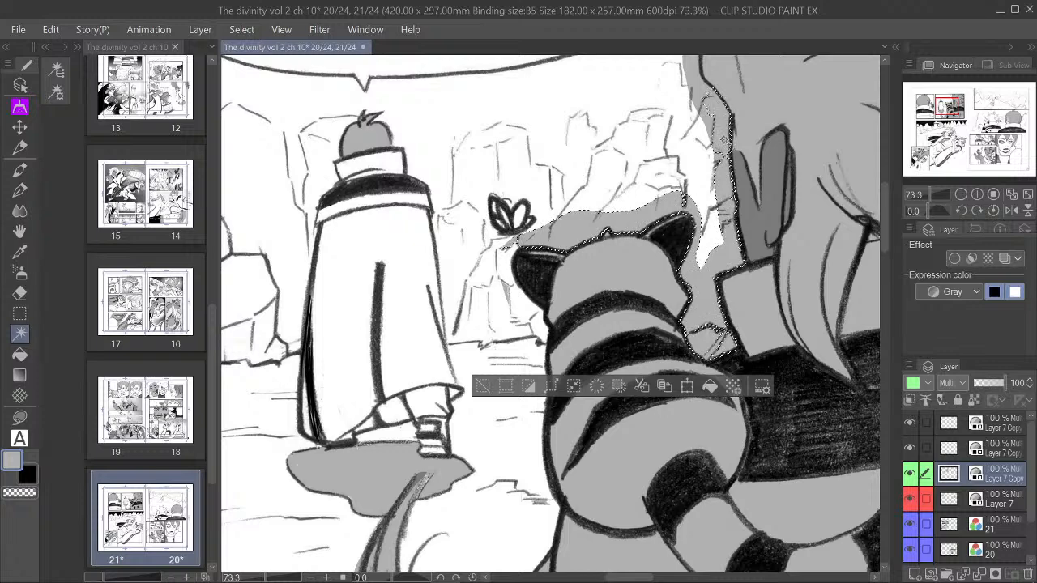
left_click(483, 387)
Step: Auto-select the gray overspill along the front of the foreground figure's hair and face, delete it, and deselect
scroll(644, 270, "up", 5)
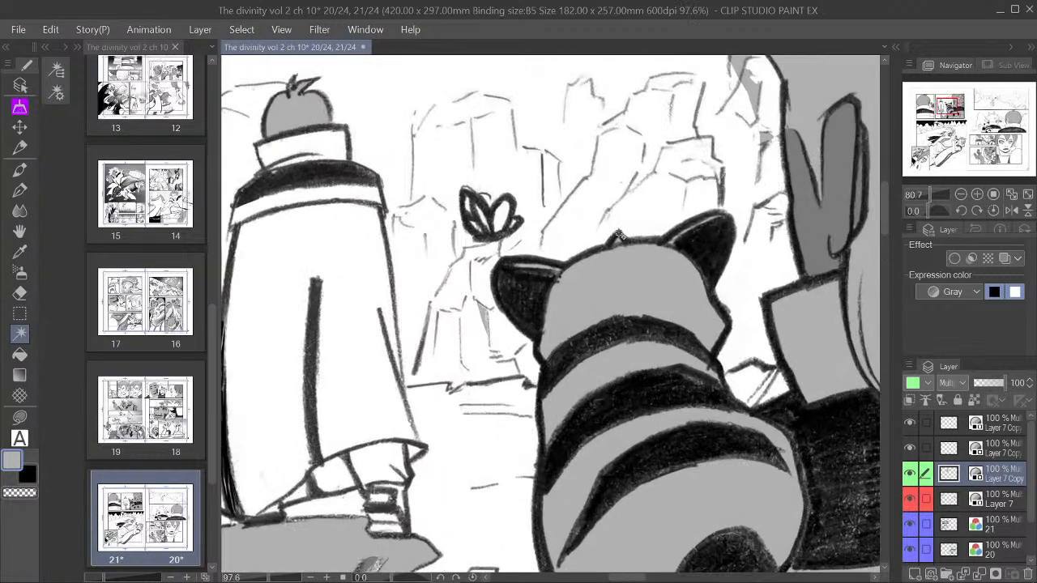
scroll(617, 234, "down", 5)
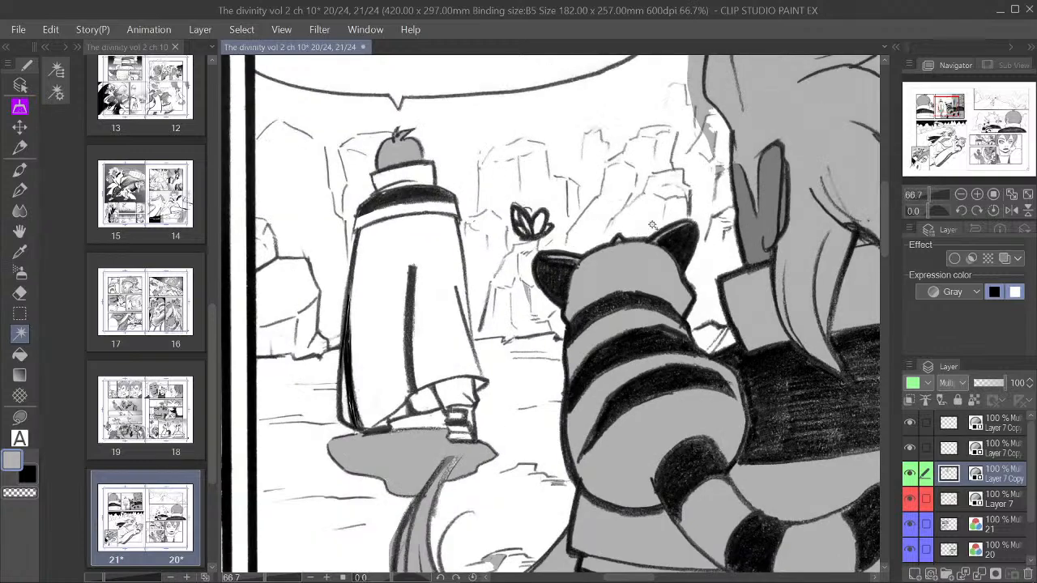
scroll(728, 134, "down", 1)
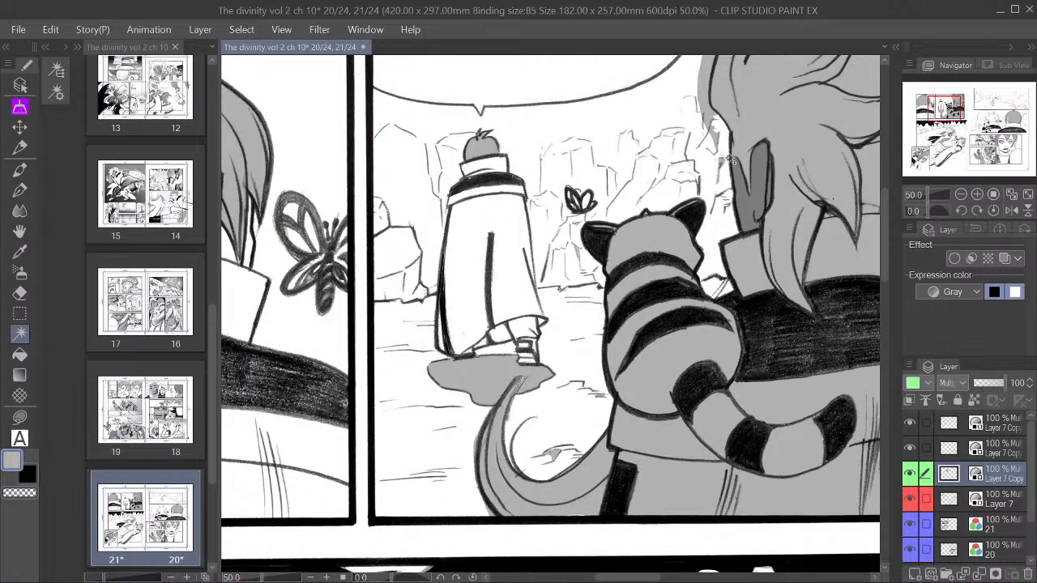
left_click(710, 120)
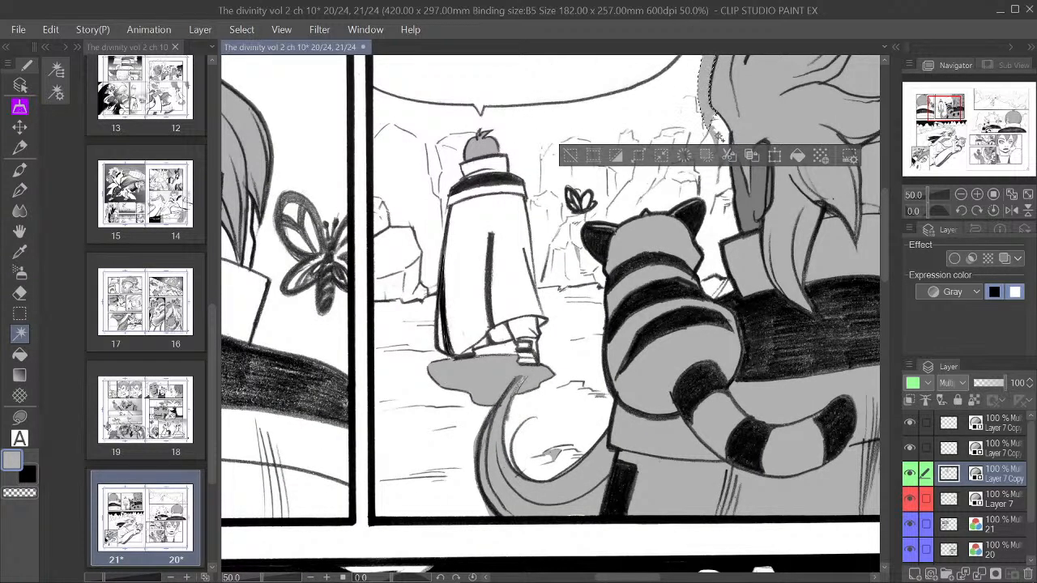
left_click(715, 138, "shift")
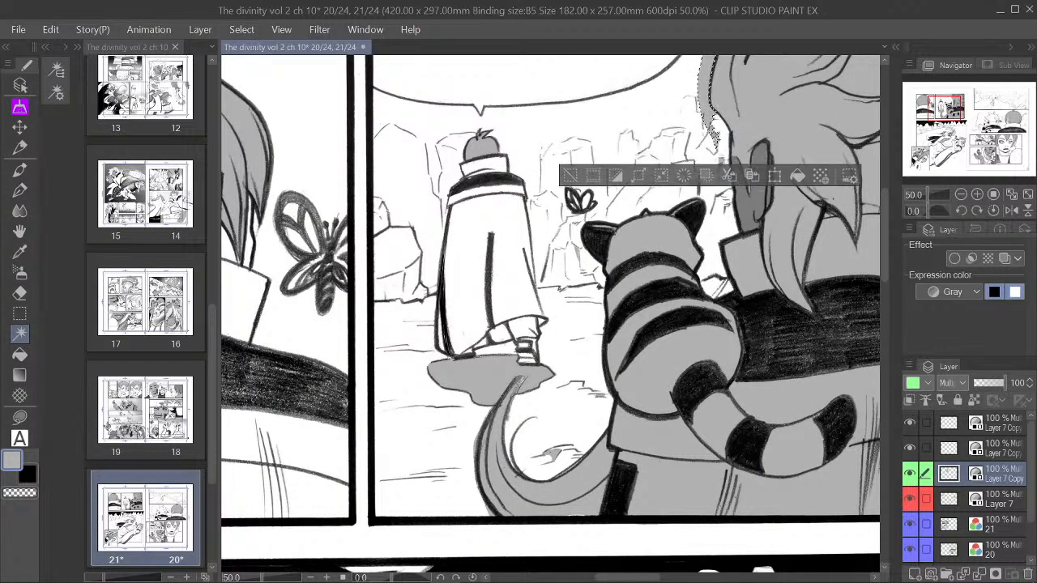
left_click(642, 178)
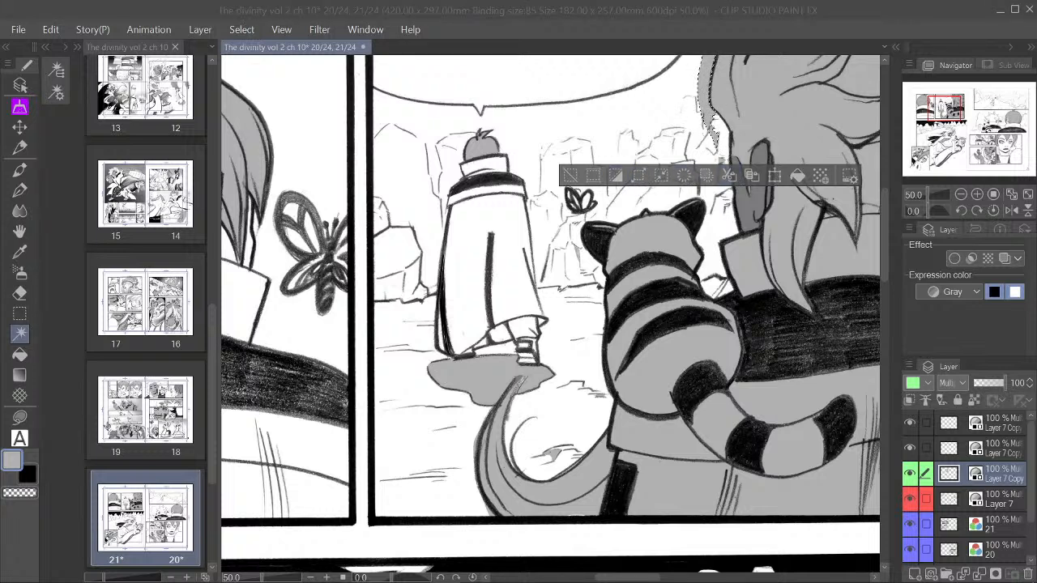
left_click(784, 322)
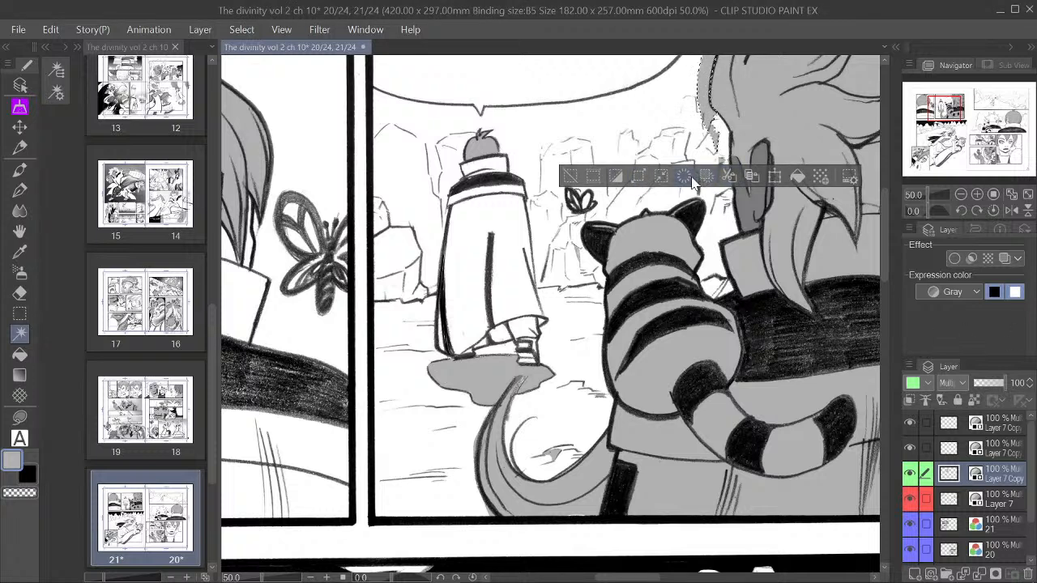
left_click(570, 176)
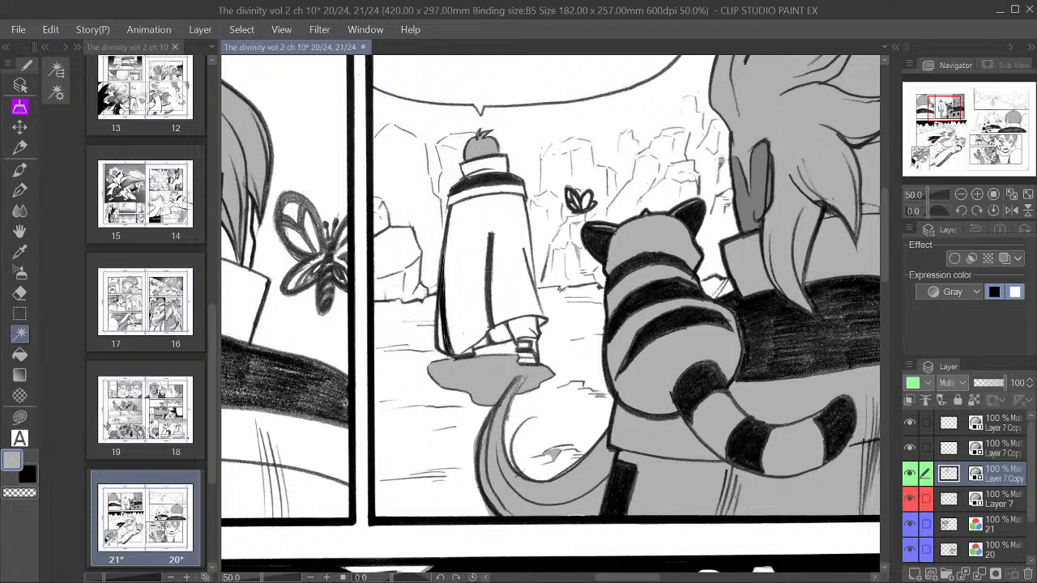
Step: Erase the small stray gray patches beside the striped animal and inside the curled tail shape using the pen with transparent color
scroll(551, 316, "up", 3)
left_click_drag(696, 361, 642, 297)
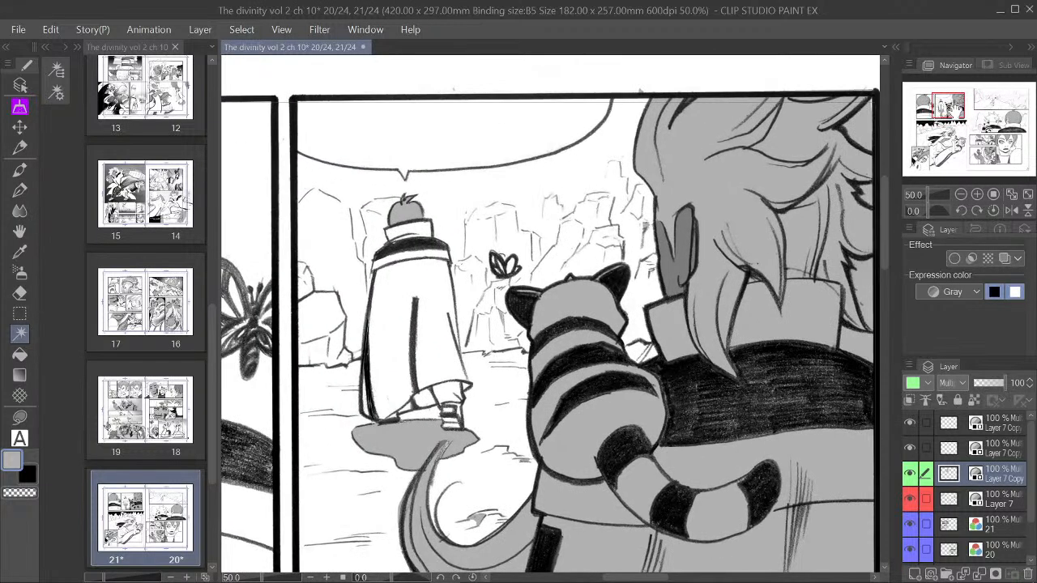
left_click(20, 191)
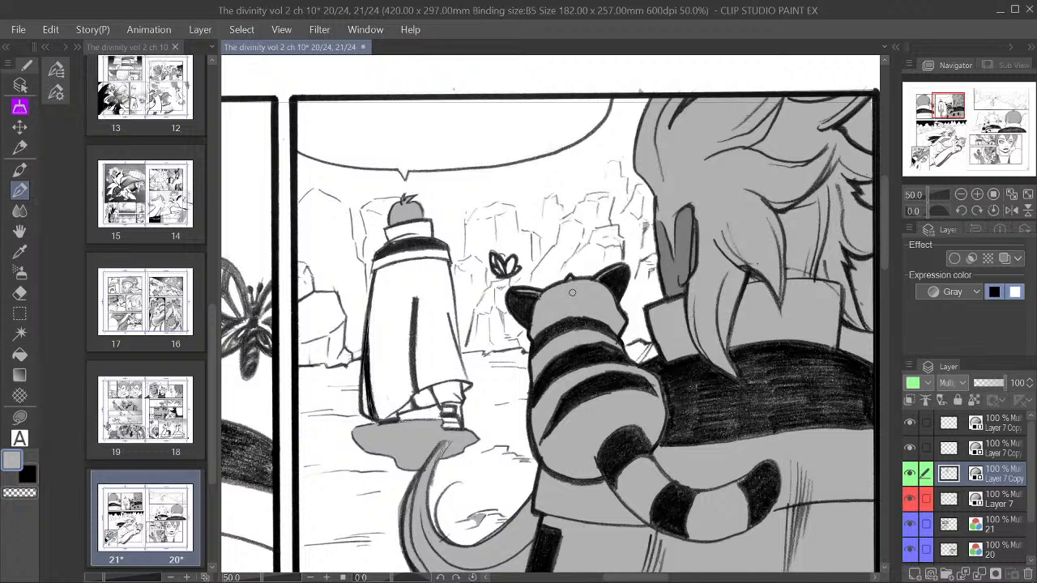
key("c")
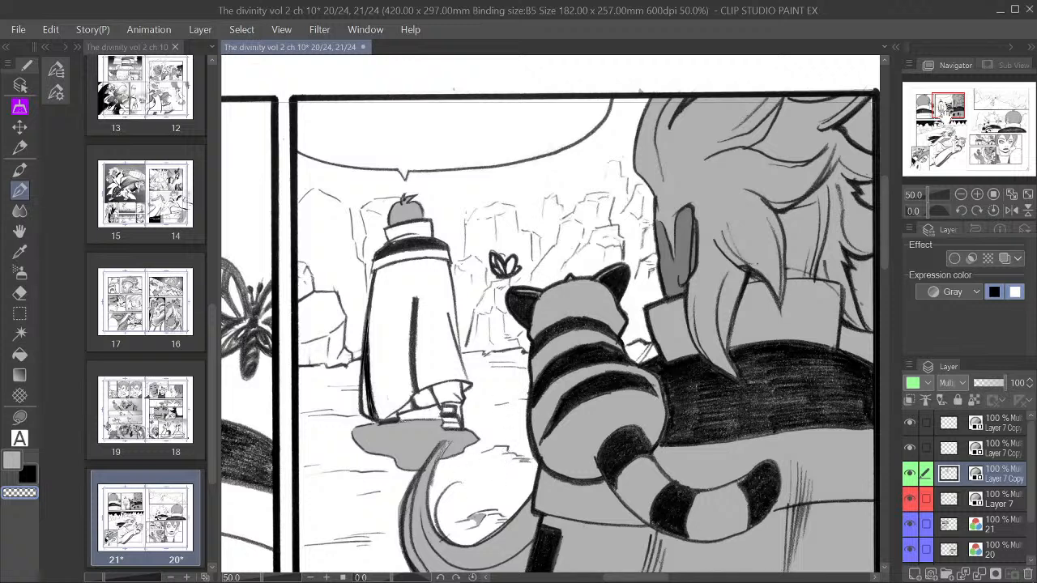
left_click_drag(947, 107, 947, 113)
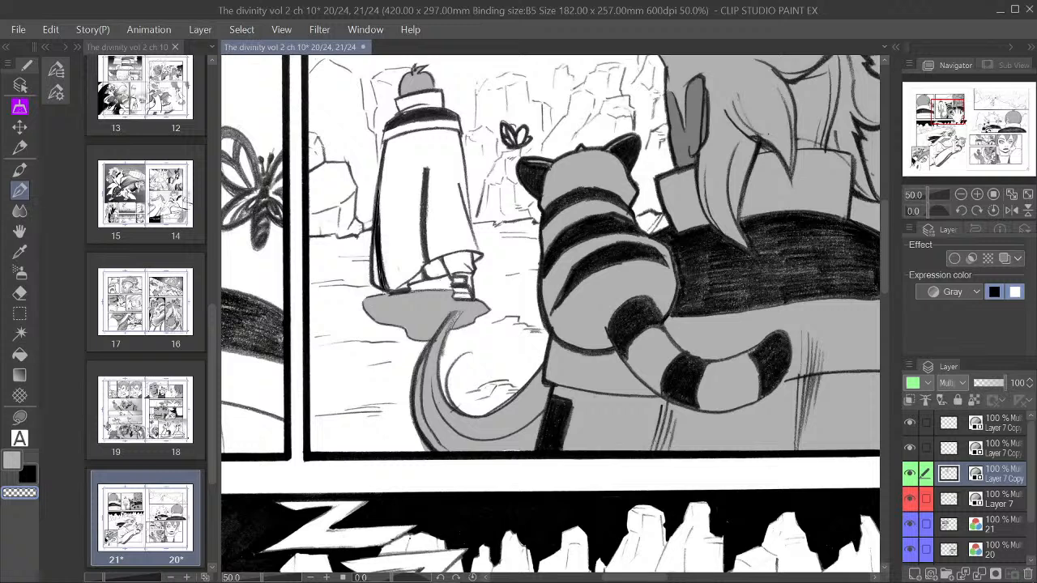
left_click_drag(956, 113, 961, 105)
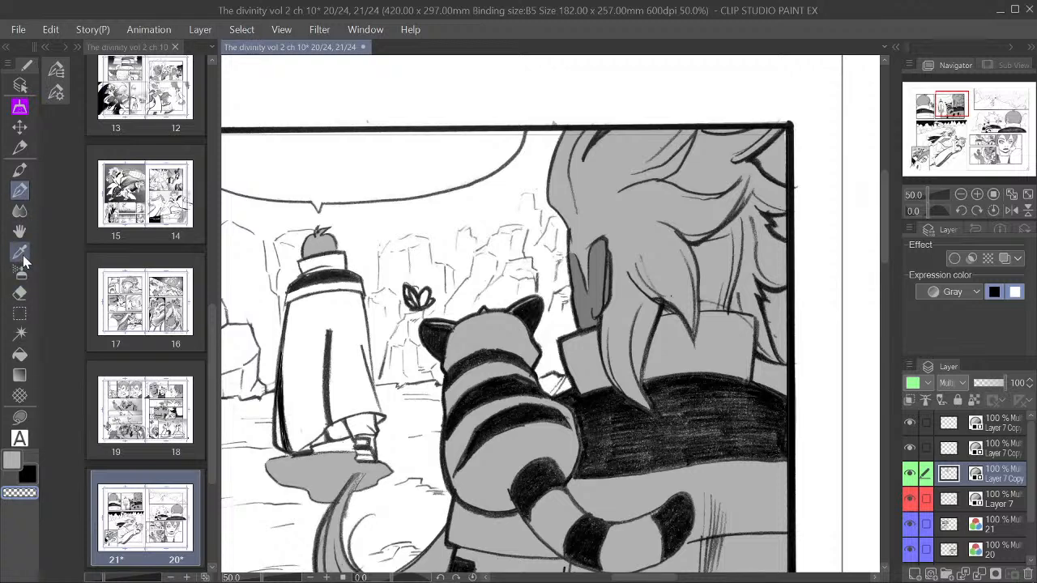
Step: Auto-select the gray gaps between the foreground figure's hair, shoulder and the panel border, delete them, and deselect
left_click(21, 188)
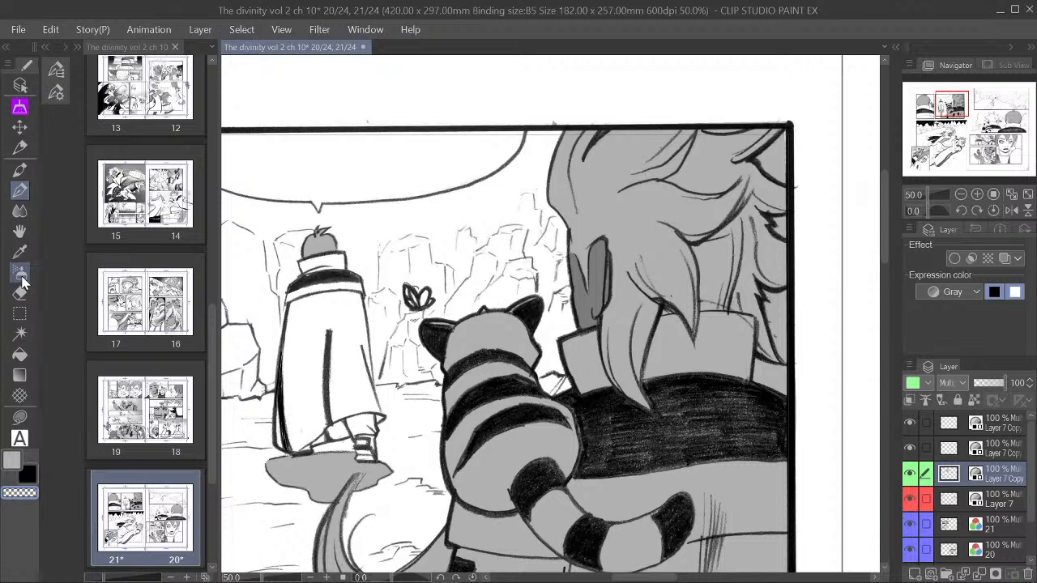
left_click(19, 337)
left_click(774, 160)
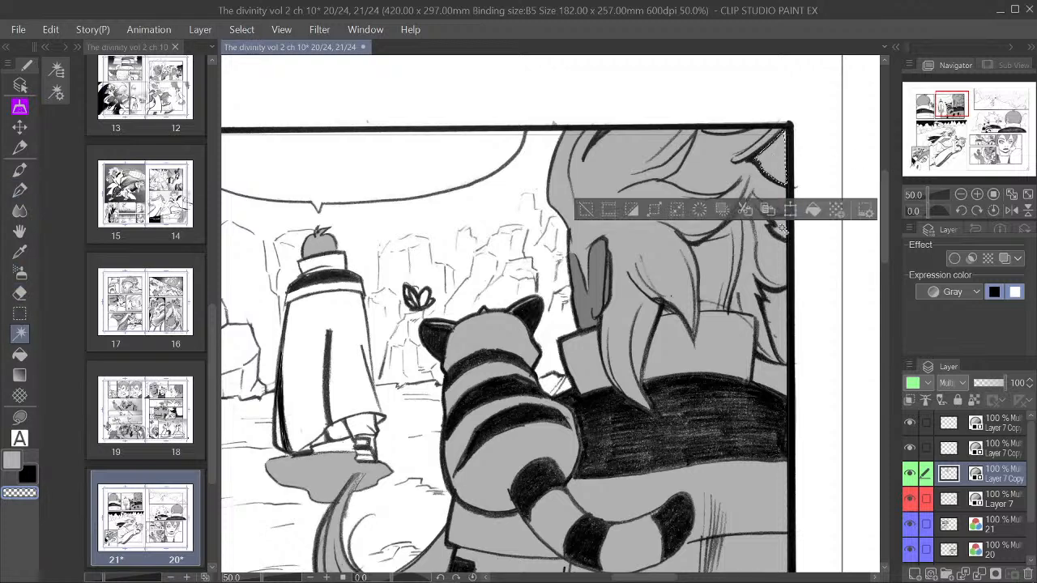
left_click(782, 230)
left_click(775, 315)
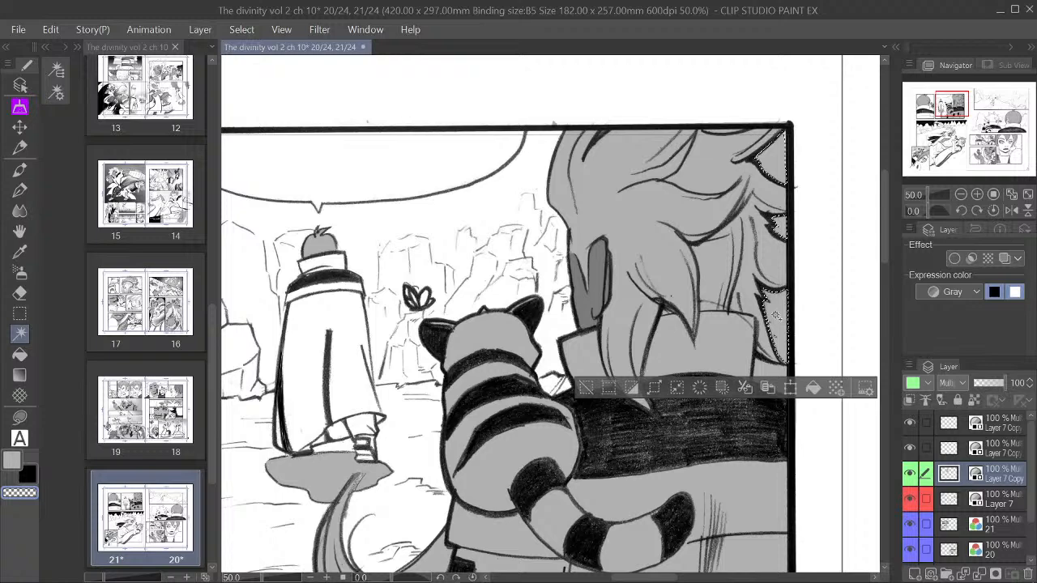
left_click(779, 380)
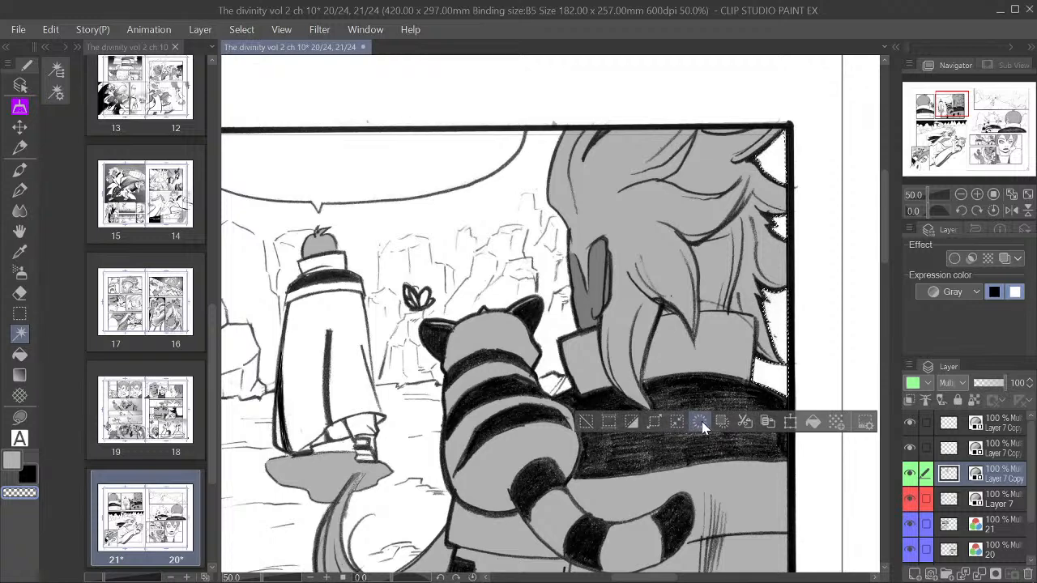
left_click(591, 422)
Step: Try fading the ground shadow below the distant figure on Layer 7 using the airbrush with transparent color
scroll(597, 386, "down", 2)
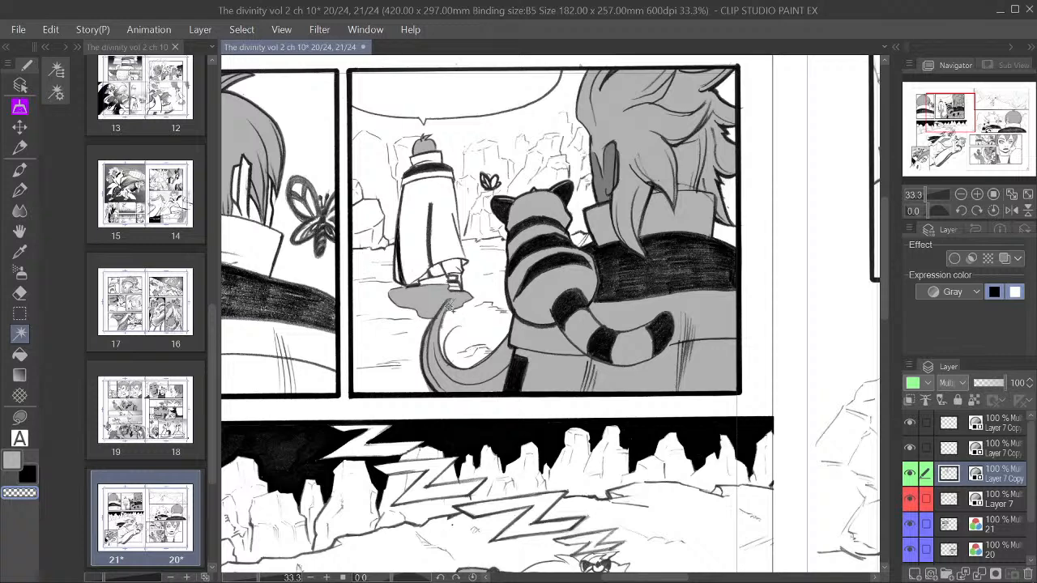
scroll(449, 306, "up", 3)
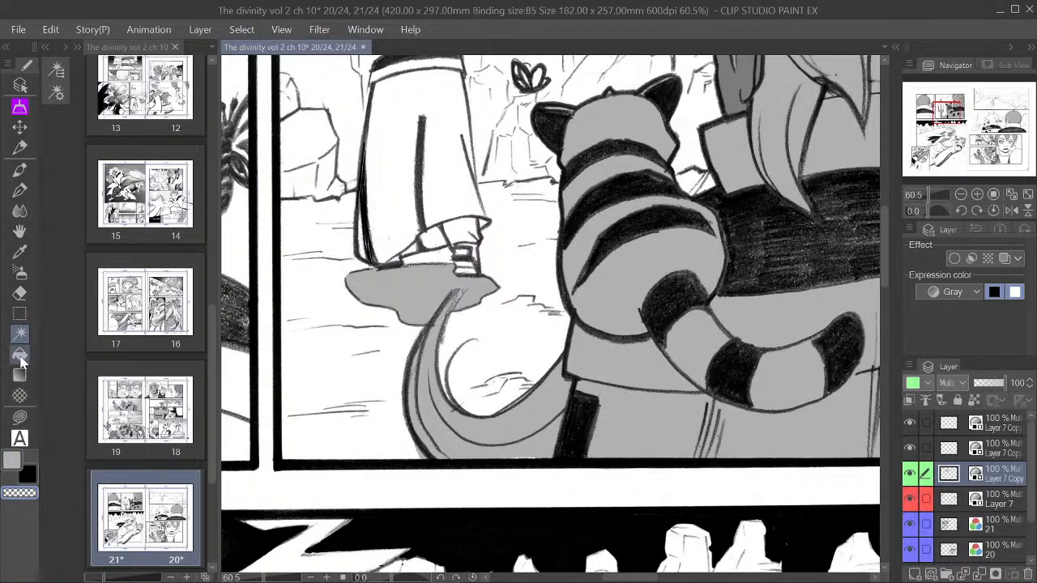
left_click(21, 274)
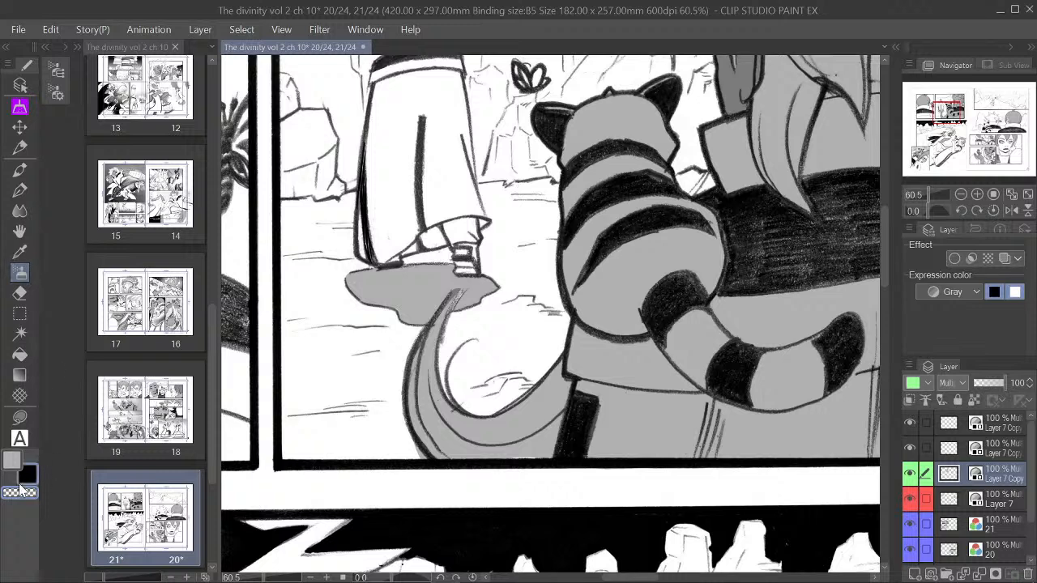
left_click(21, 491)
left_click(911, 477)
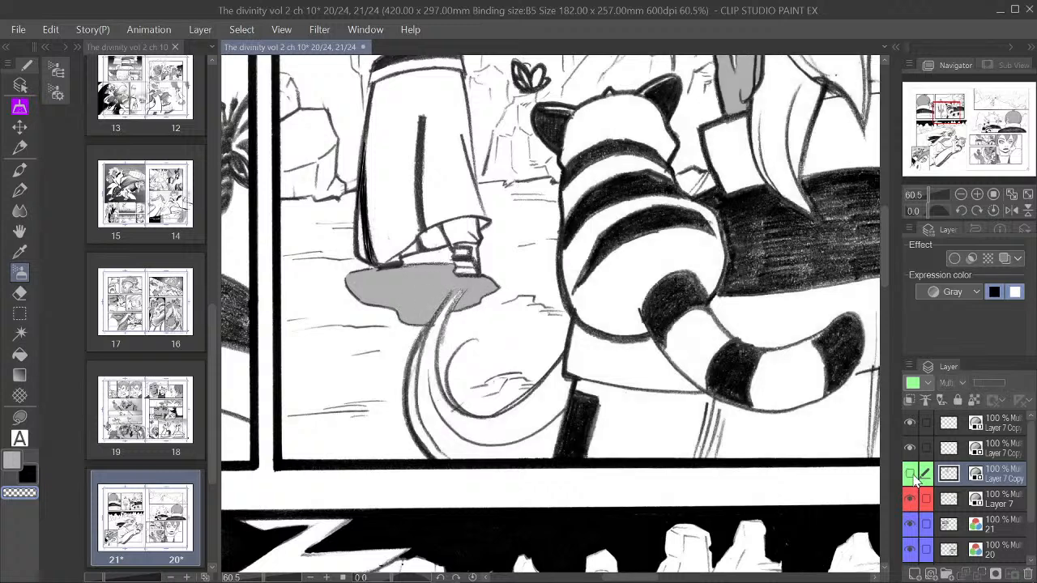
left_click(911, 477)
left_click(1017, 492)
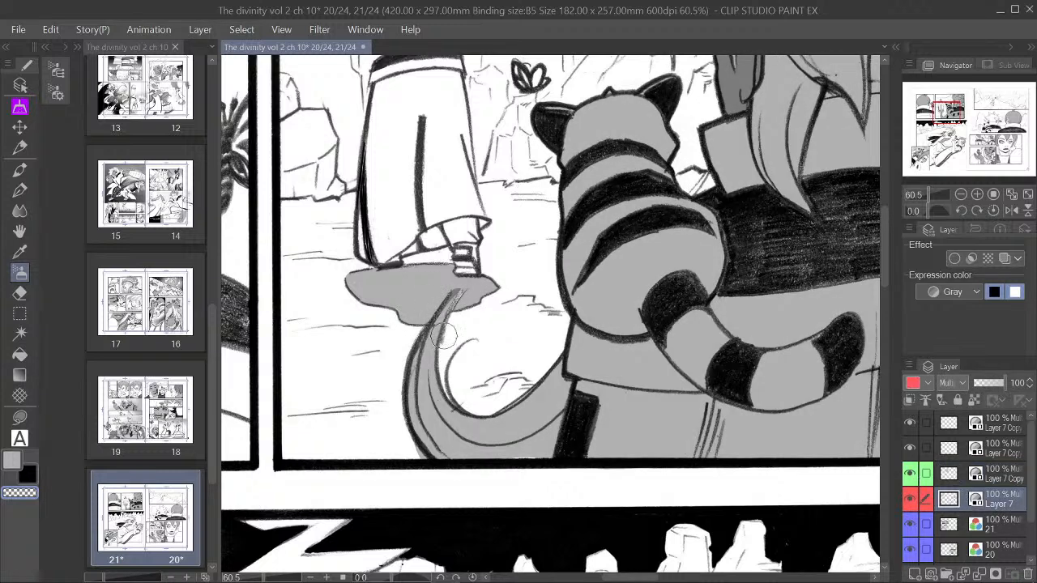
mouse_move(468, 314)
left_mouse_down()
mouse_move(381, 327)
mouse_move(498, 288)
mouse_move(352, 328)
mouse_move(545, 277)
mouse_move(349, 329)
mouse_move(531, 271)
mouse_move(322, 310)
mouse_move(412, 296)
left_mouse_up()
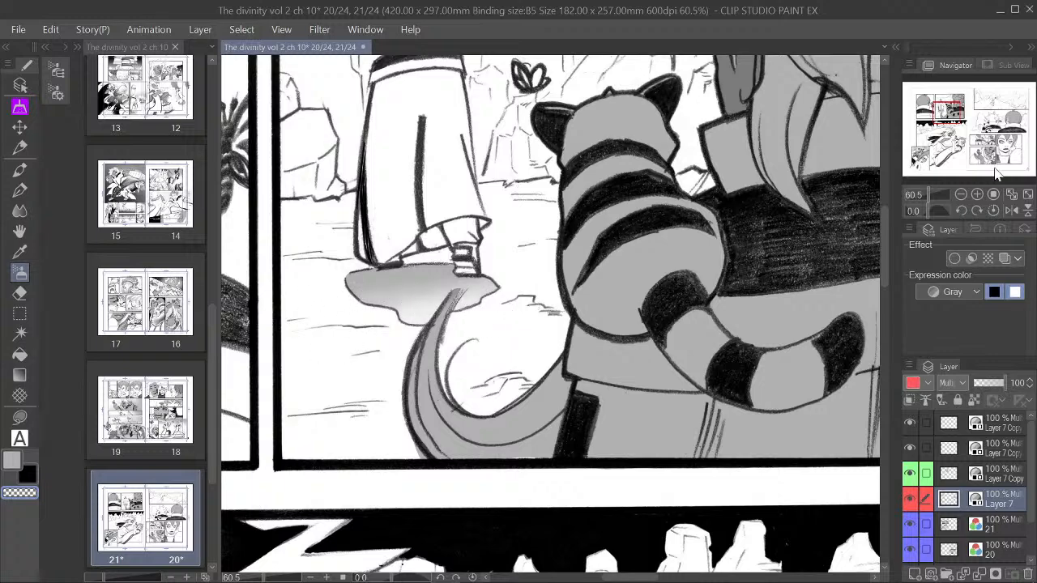
Step: Try fading the tip of the curled tail shape on Layer 7 Copy, and undo both this fade and the ground shadow fade
left_click(961, 193)
left_click(961, 193)
left_click(961, 193)
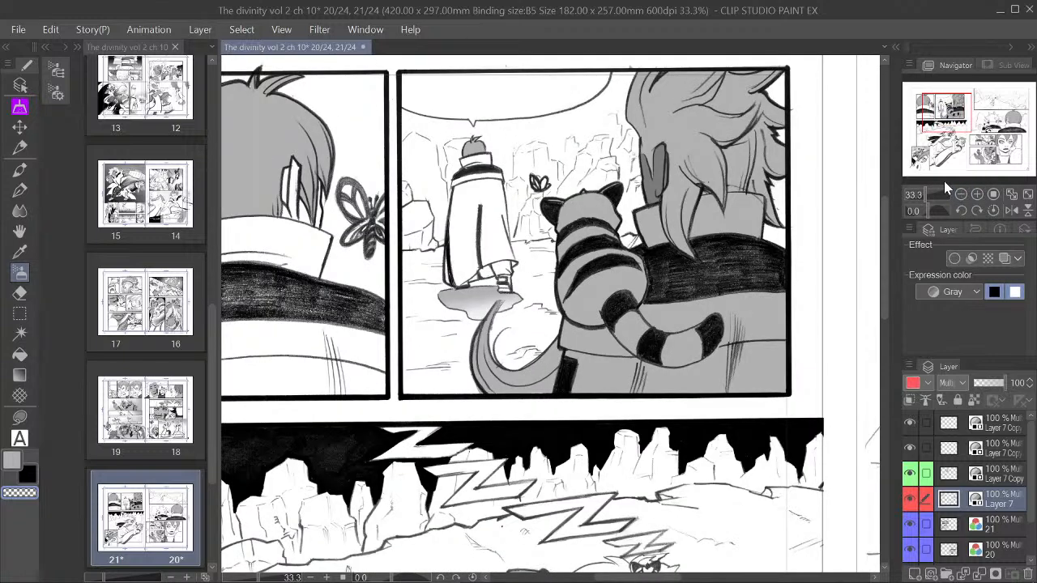
left_click_drag(951, 124, 955, 119)
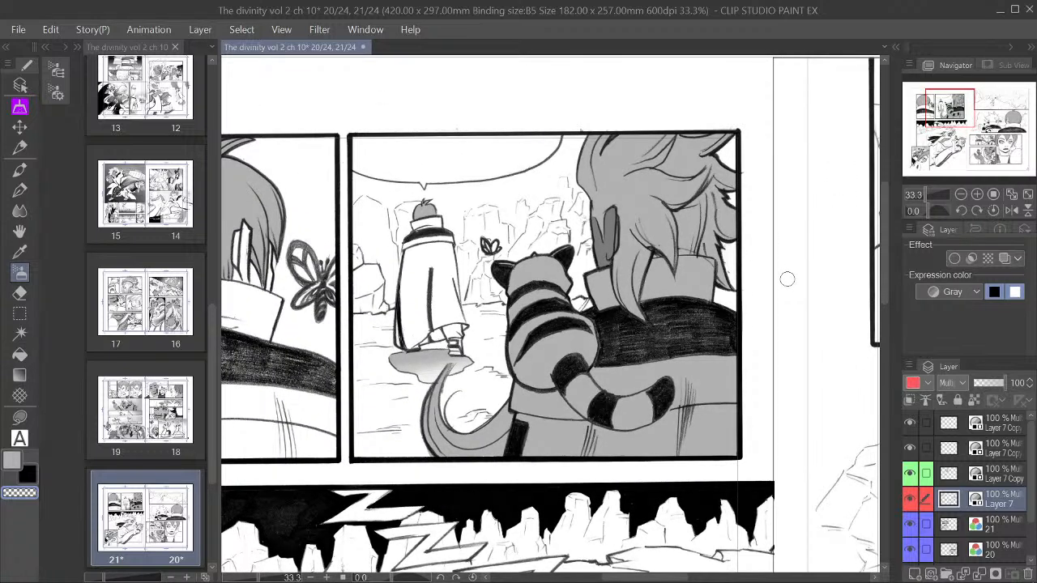
left_click_drag(950, 109, 949, 107)
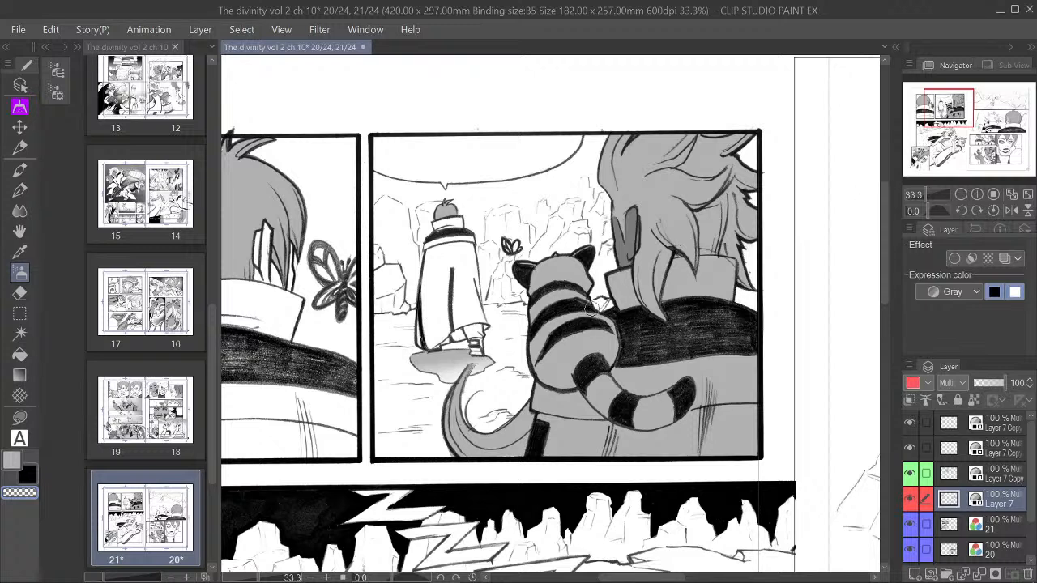
left_click(1005, 476)
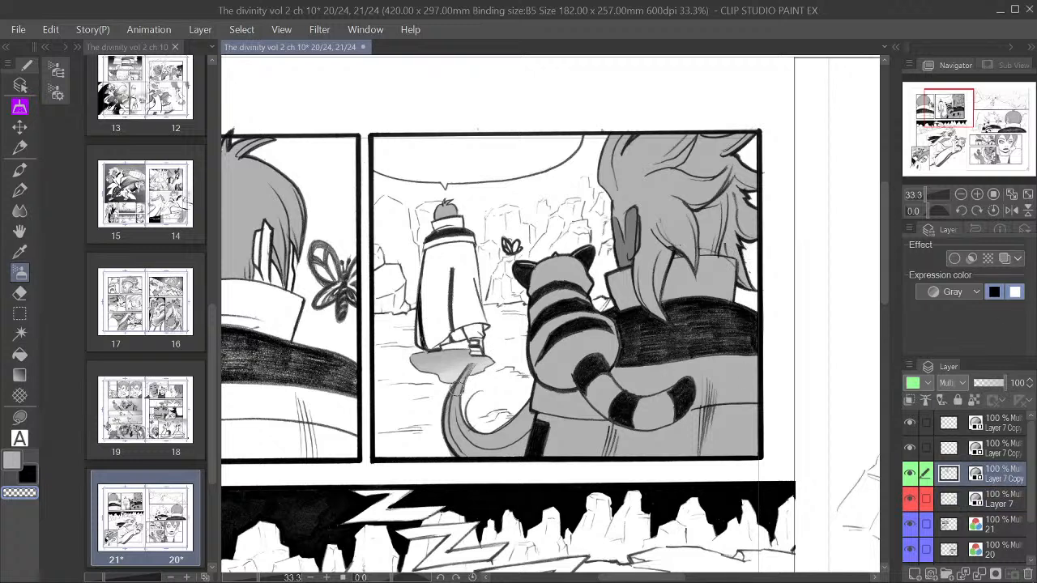
left_click_drag(470, 369, 445, 401)
key("ctrl+z")
key("ctrl+z")
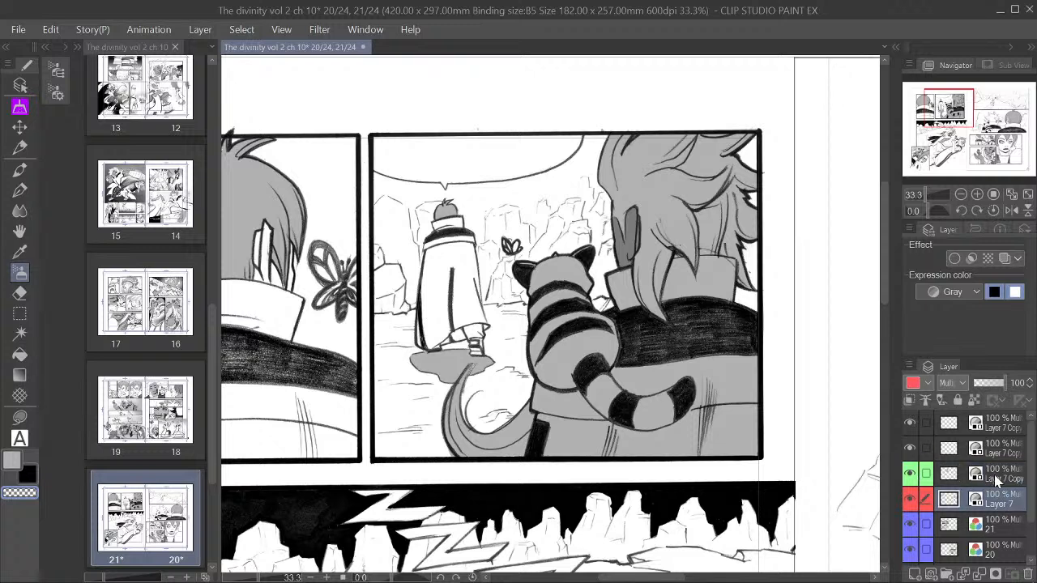
Step: Fade the shading on the curled tail shape, the striped animal's head and the foreground figure's hair on Layer 7 Copy using the airbrush with transparent color
left_click_drag(443, 396, 438, 407)
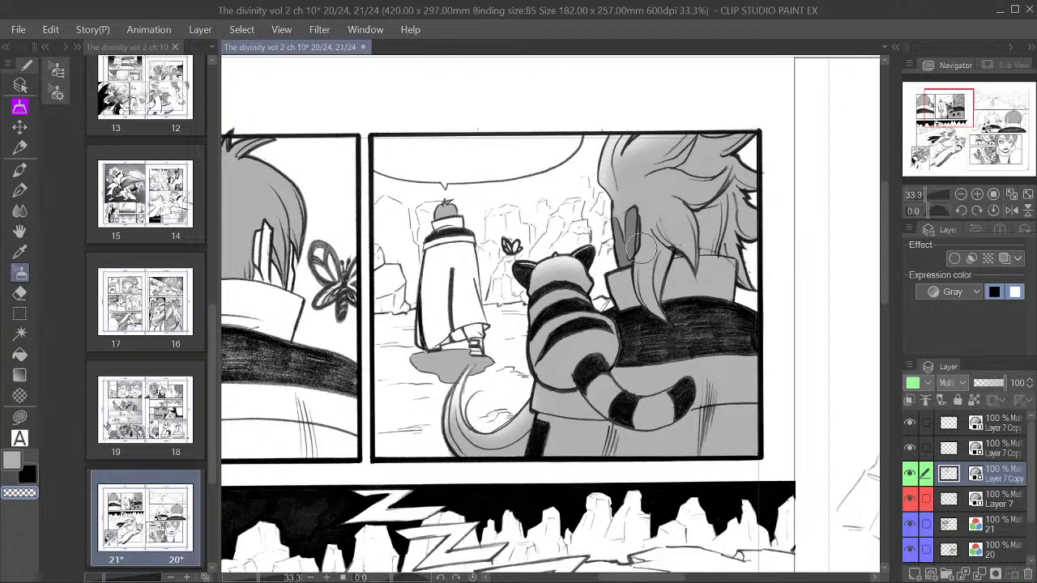
left_click(962, 196)
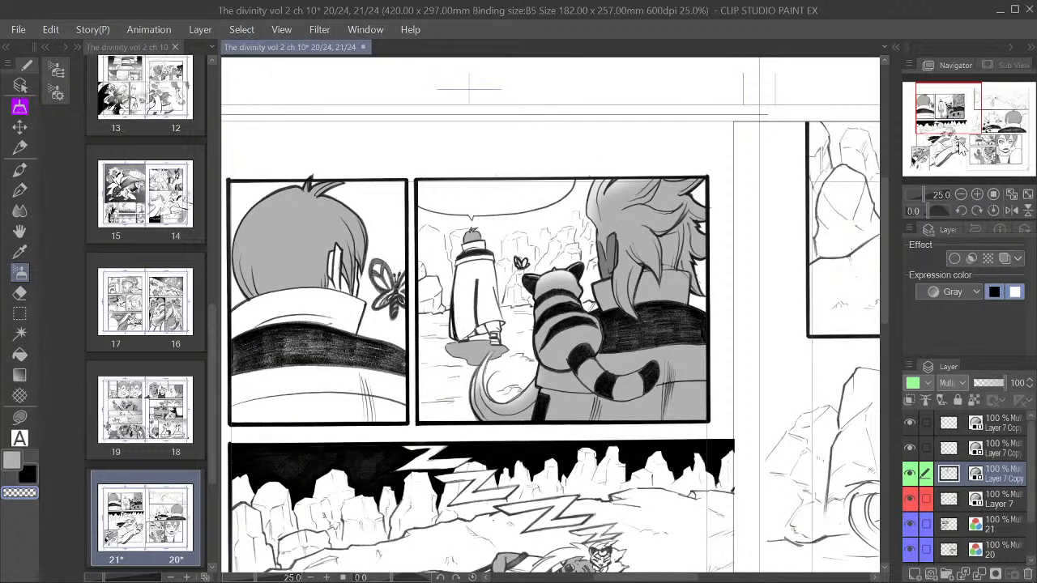
key("bracketright")
key("bracketright")
key("bracketright")
key("bracketright")
key("bracketright")
left_click_drag(609, 172, 687, 145)
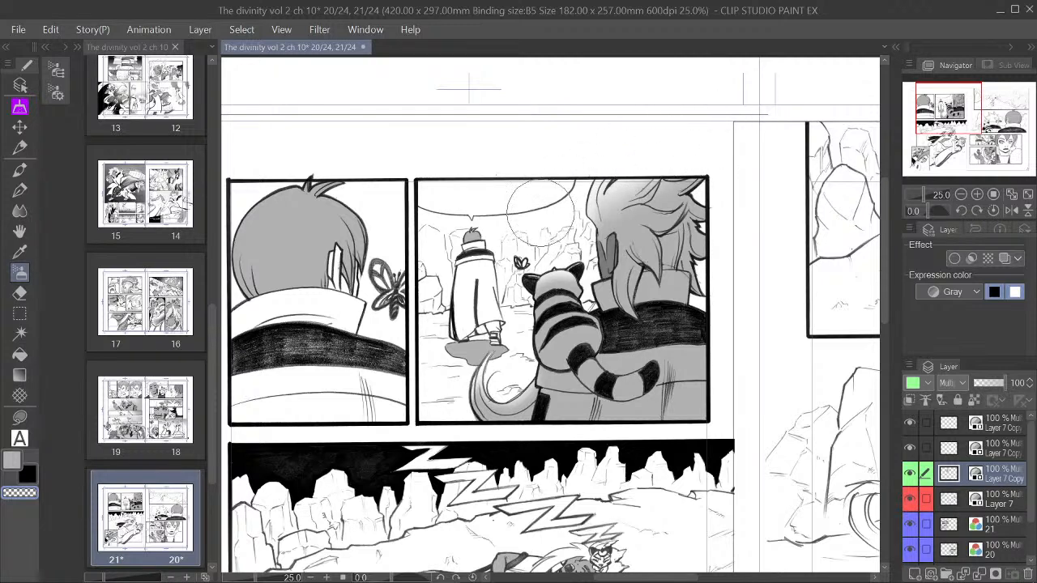
key("bracketleft")
key("bracketleft")
key("bracketleft")
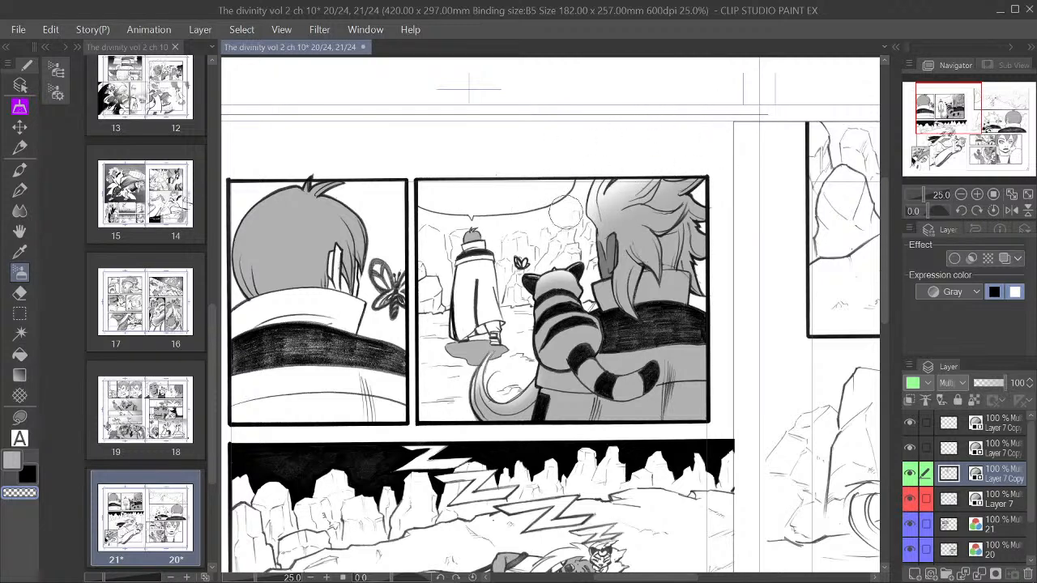
left_click_drag(587, 202, 677, 147)
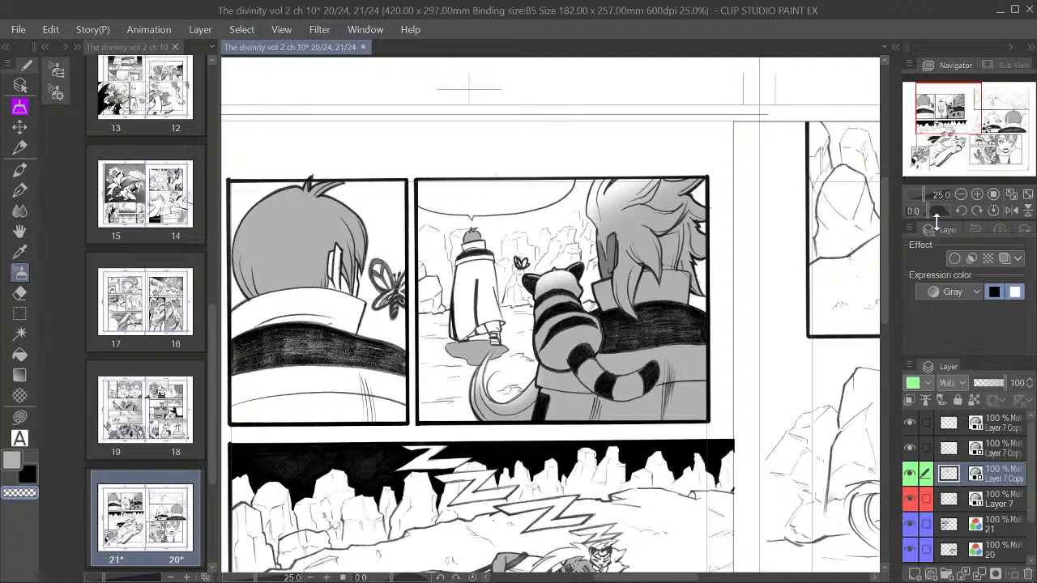
Step: Review the shading across pages 20 and 21 and save the spread
left_click(965, 196)
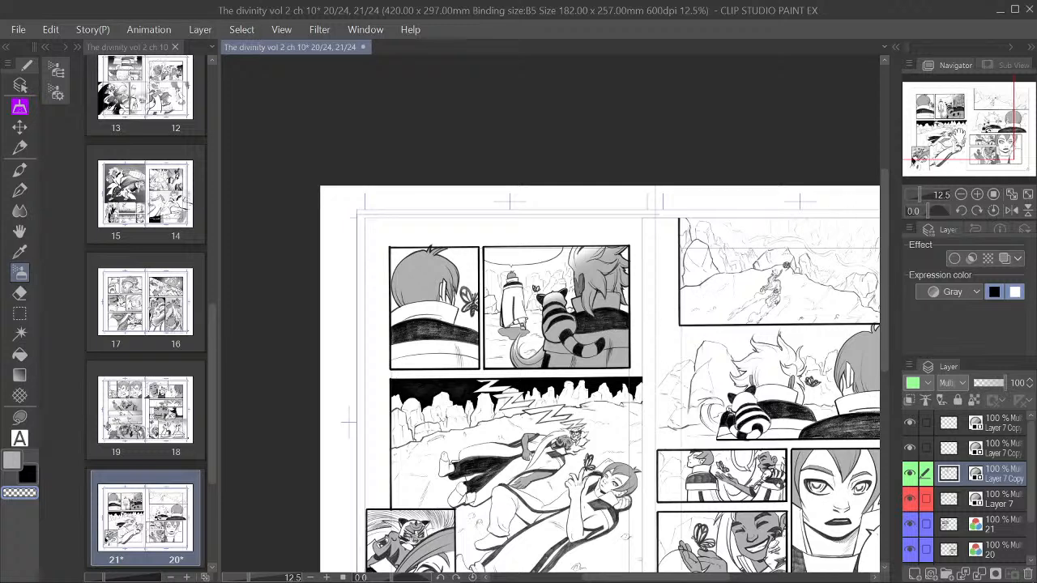
left_click_drag(348, 422, 278, 327)
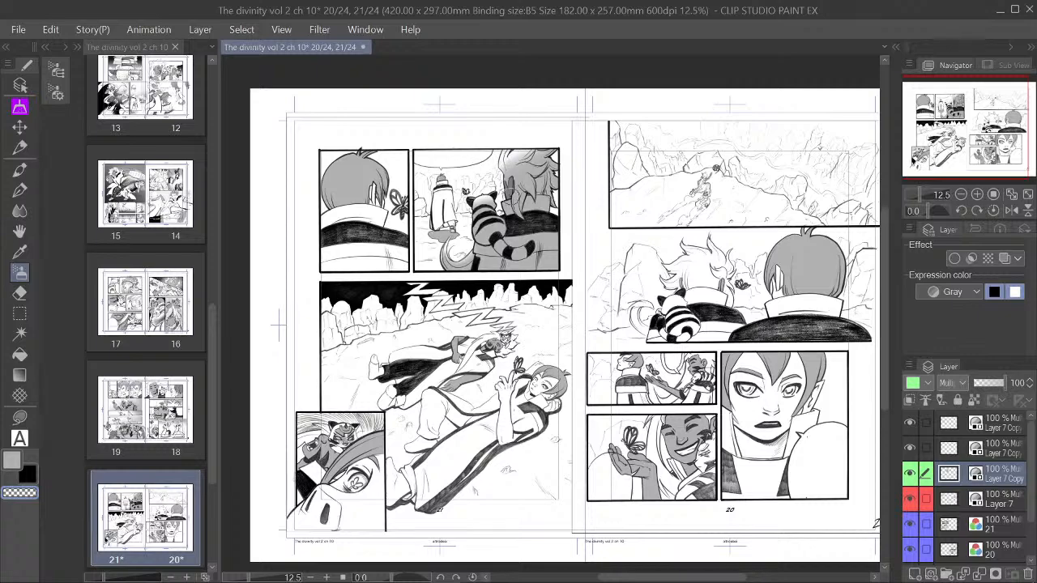
scroll(512, 215, "up", 2)
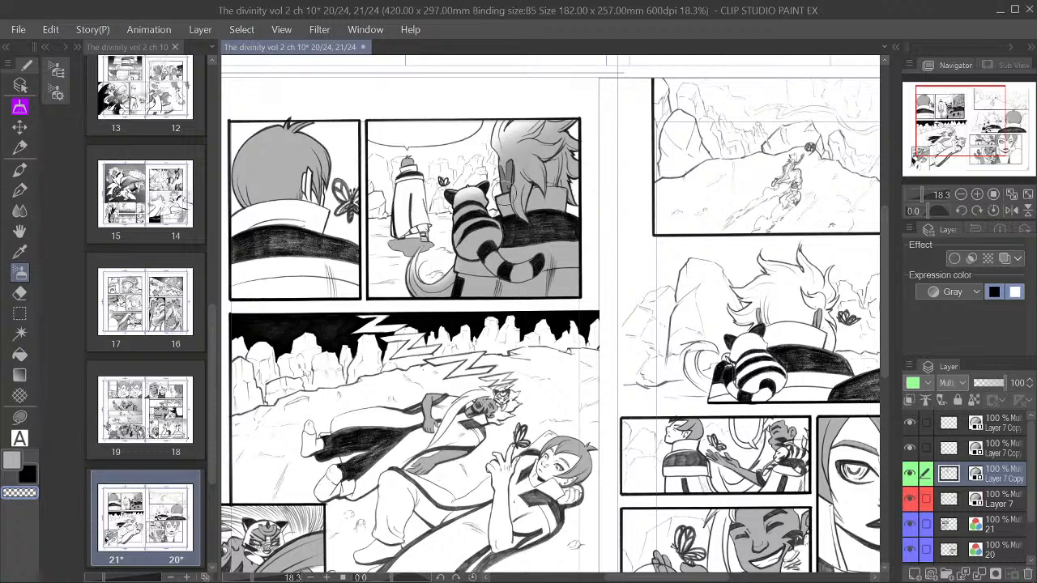
scroll(519, 191, "up", 3)
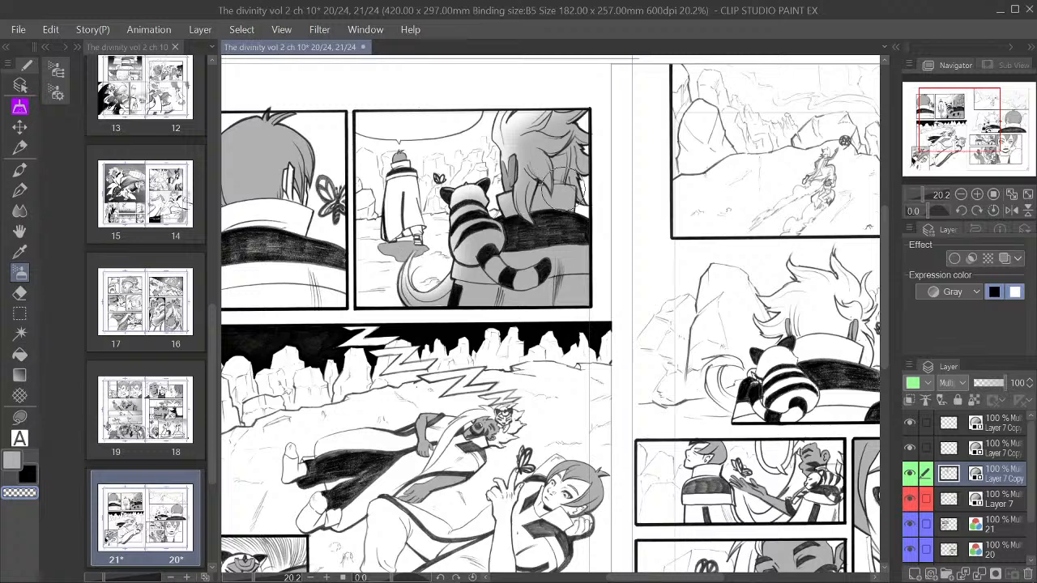
scroll(555, 185, "down", 3)
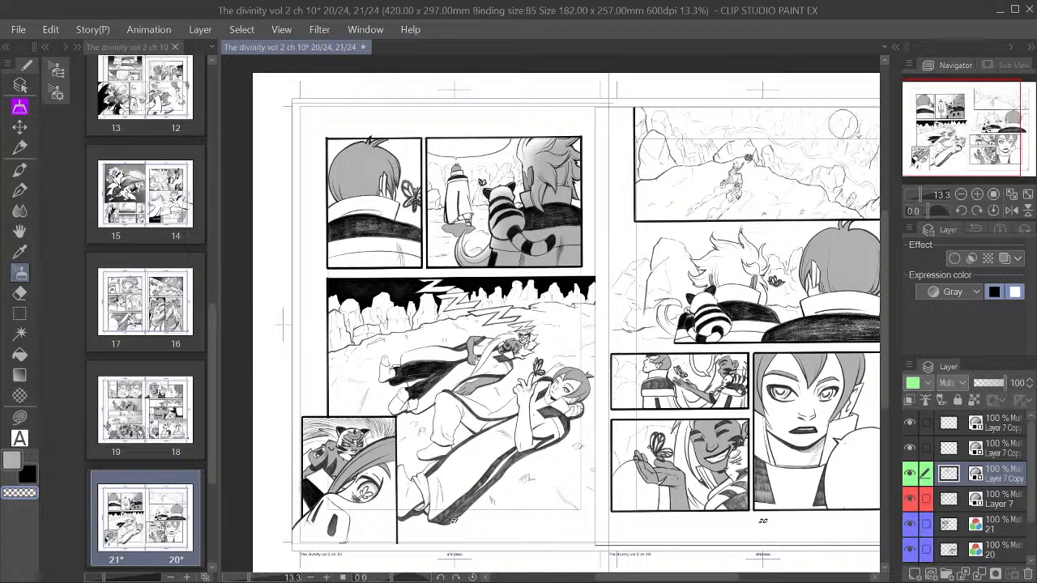
left_click_drag(556, 185, 495, 168)
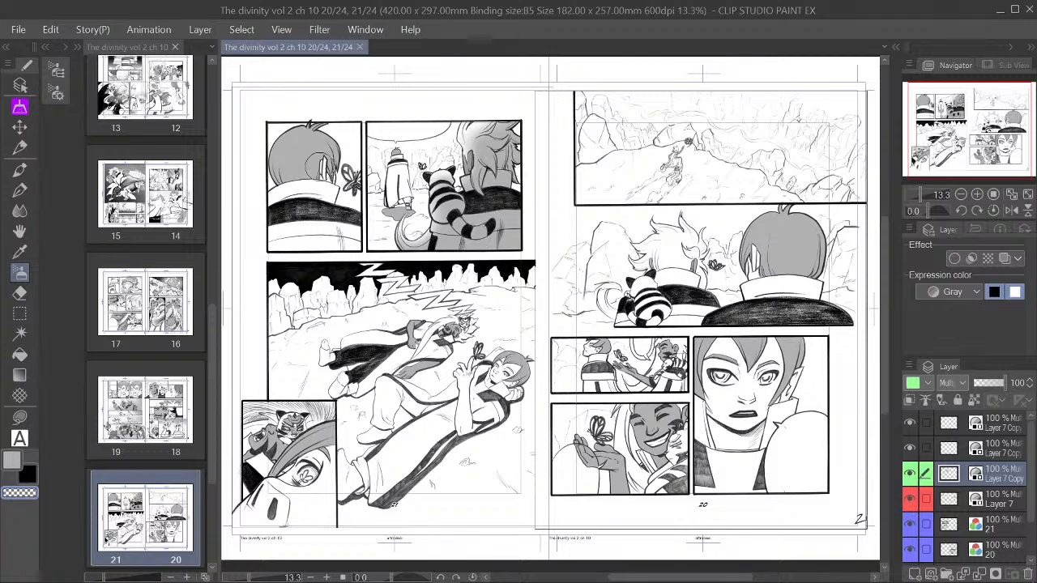
Step: Examine the faded foreground shading in the second panel of page 21 against the neighbouring panels
left_click_drag(999, 135, 994, 136)
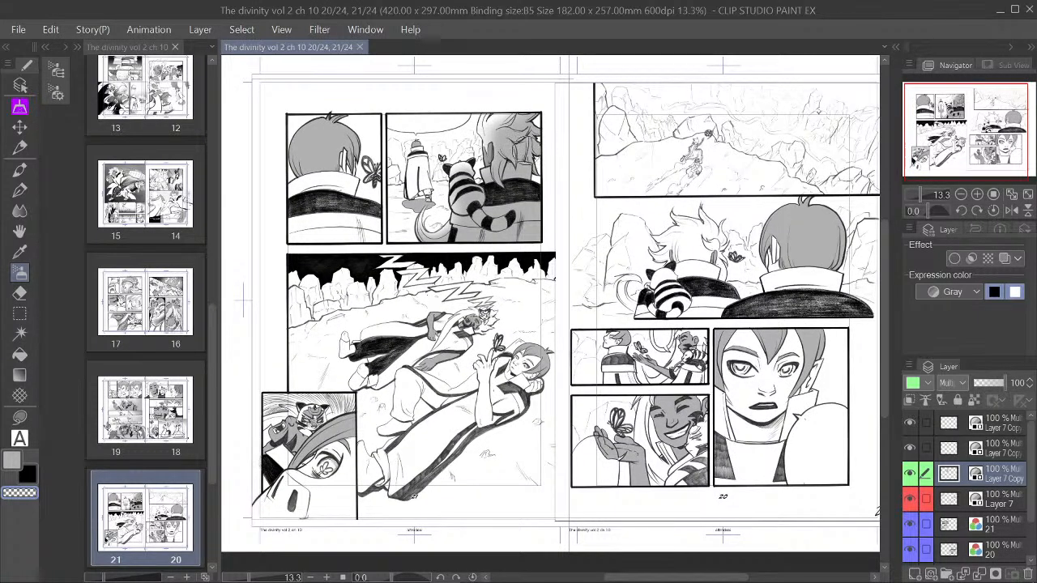
scroll(417, 177, "up", 2)
scroll(413, 179, "up", 1)
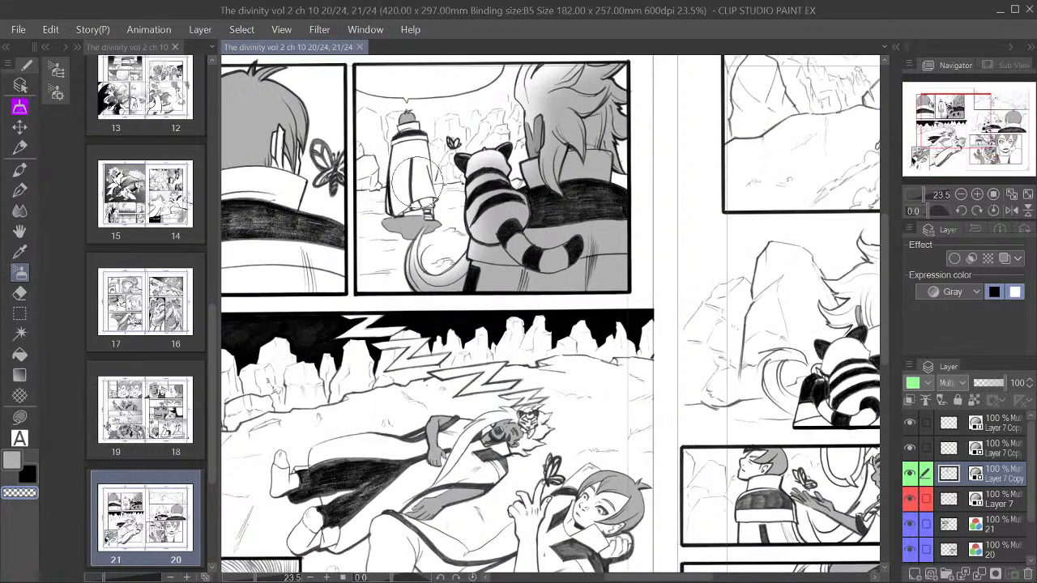
scroll(417, 166, "up", 1)
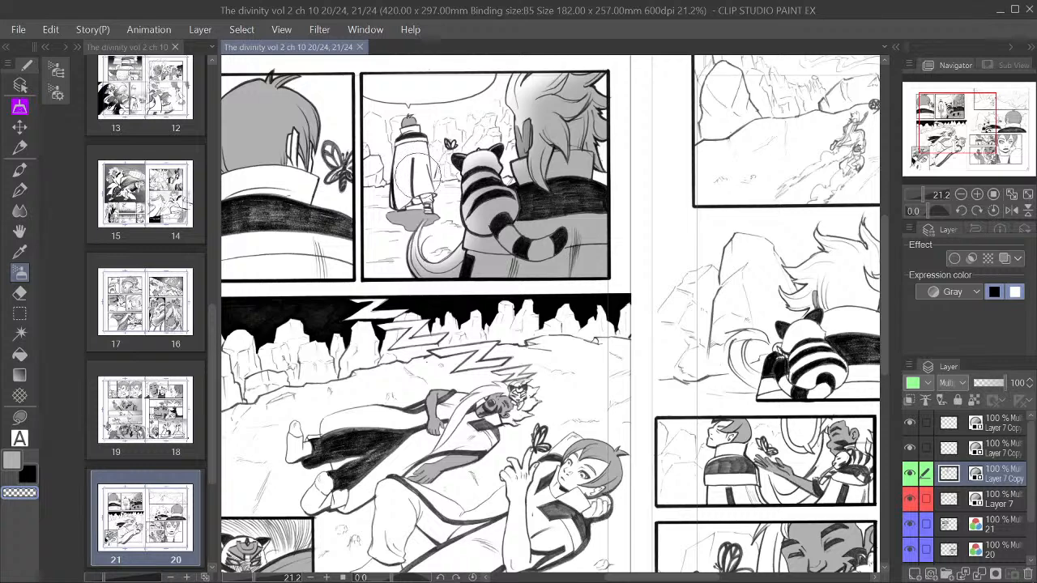
scroll(418, 166, "down", 1)
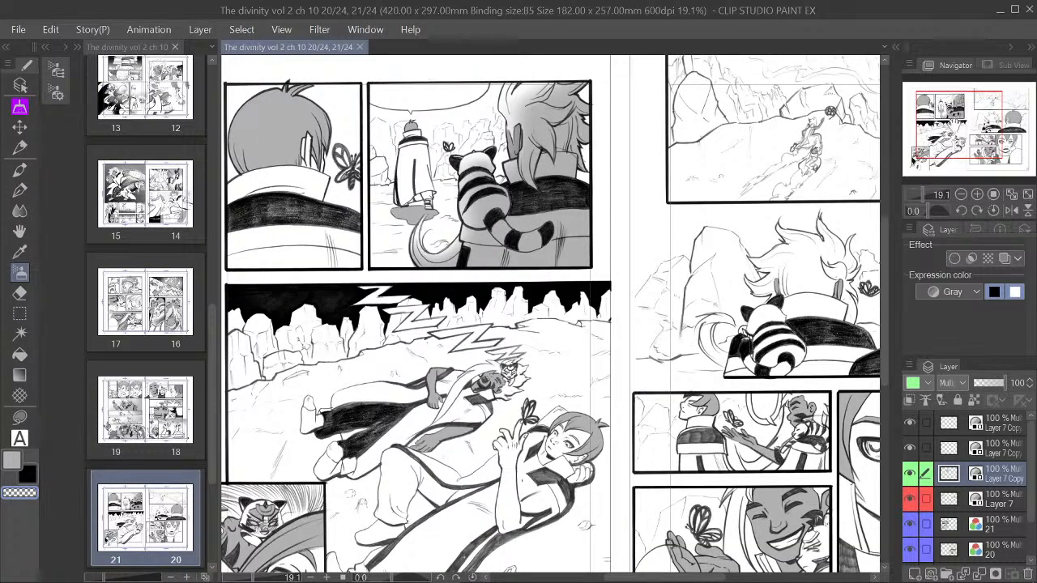
left_click_drag(955, 123, 944, 125)
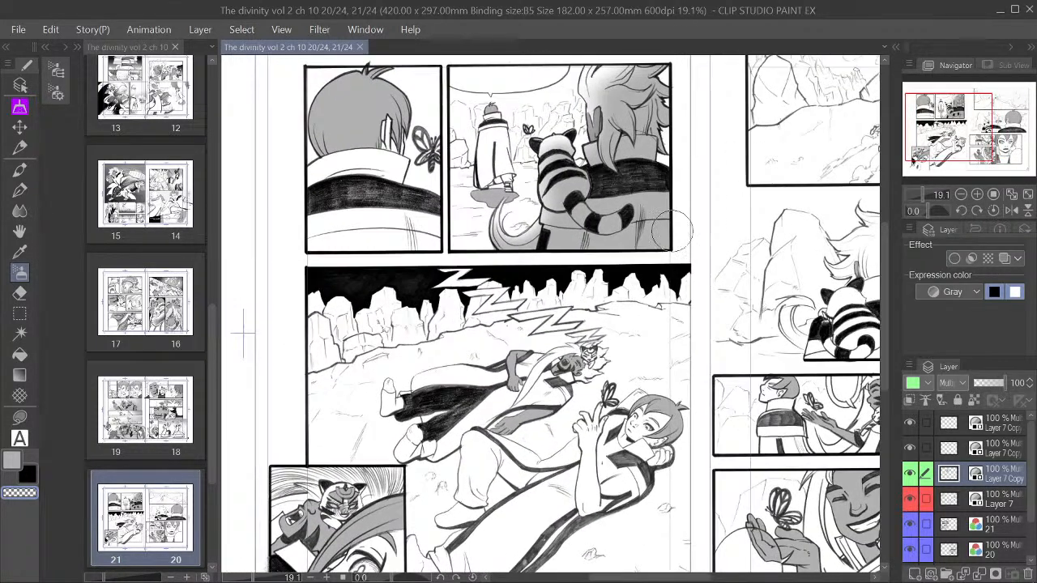
scroll(567, 81, "up", 2)
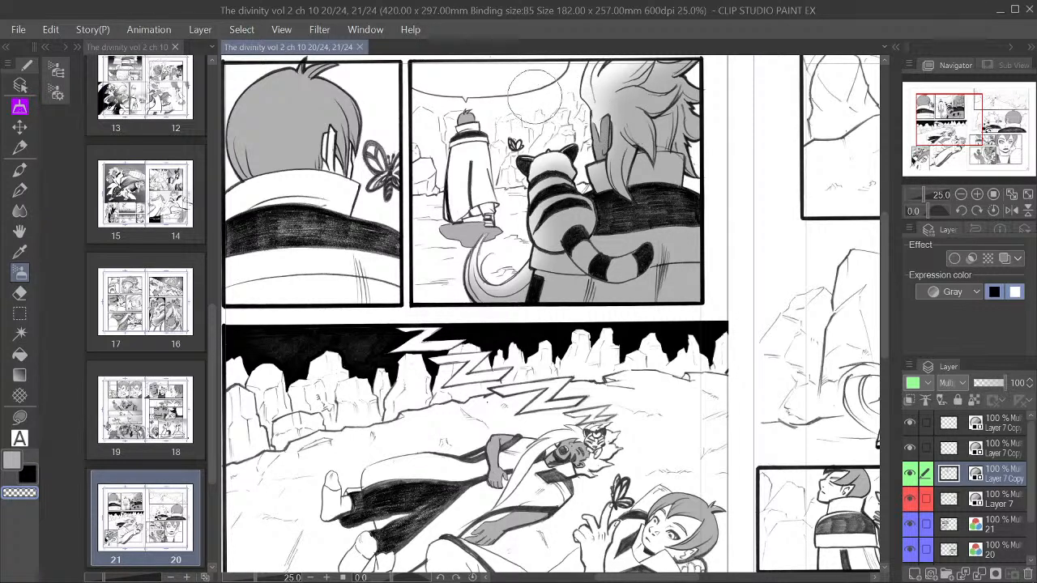
scroll(421, 97, "down", 1)
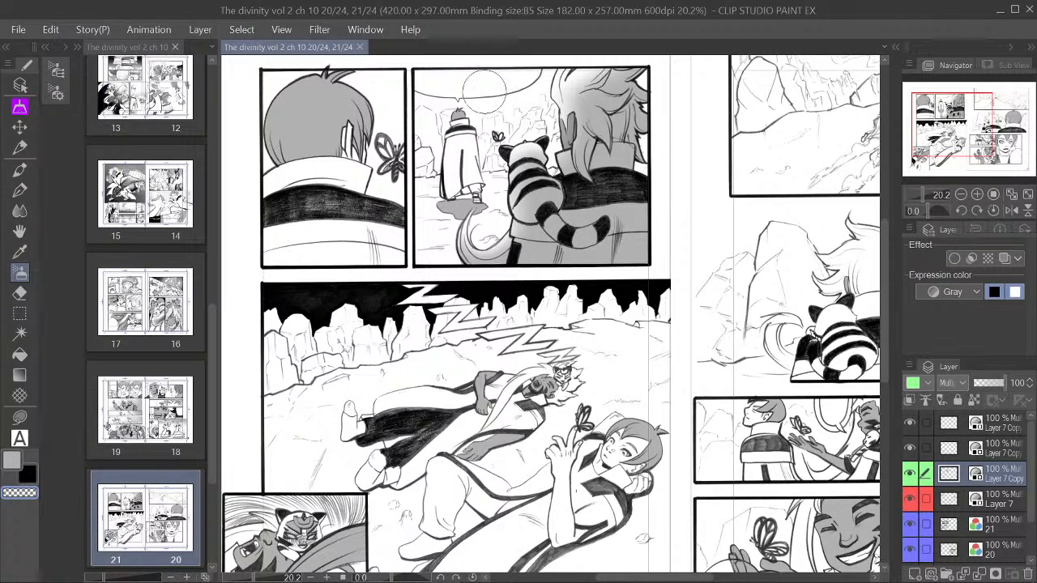
scroll(486, 93, "up", 2)
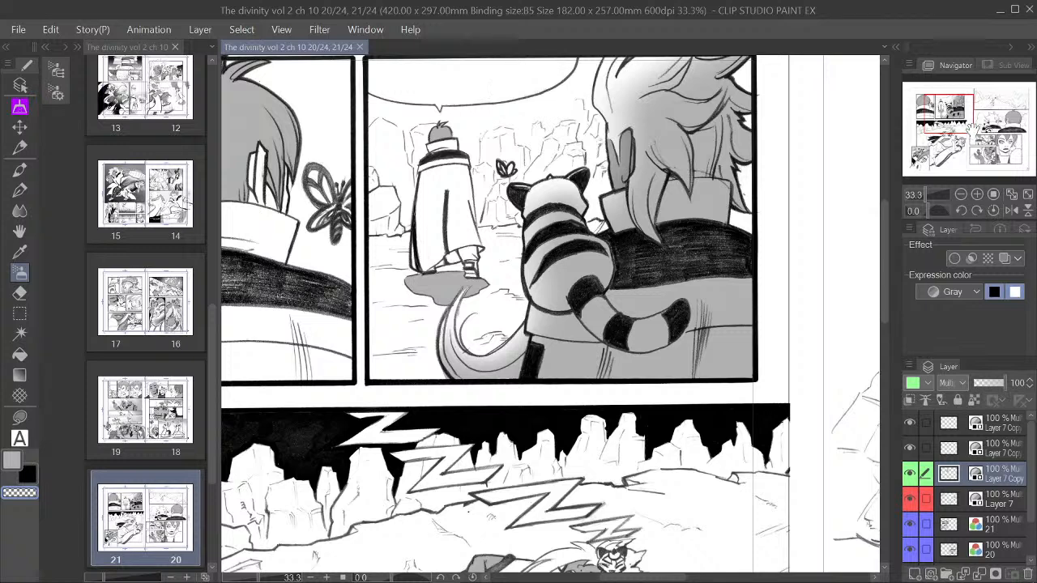
scroll(791, 260, "up", 2)
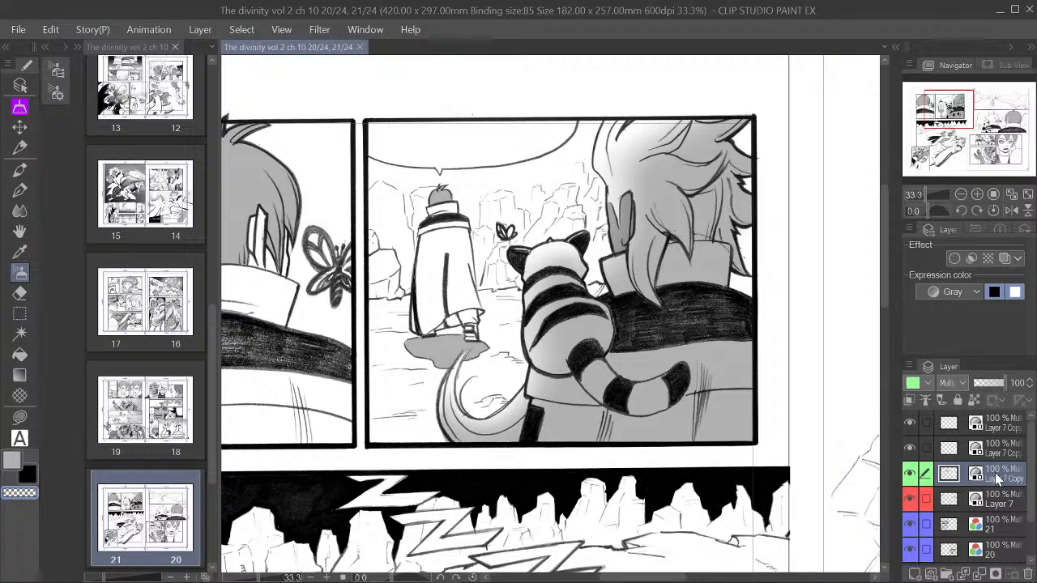
Step: Try outlining a gray area over the background below the speech balloon with the pen, and undo the strokes
key("p")
left_click(11, 461)
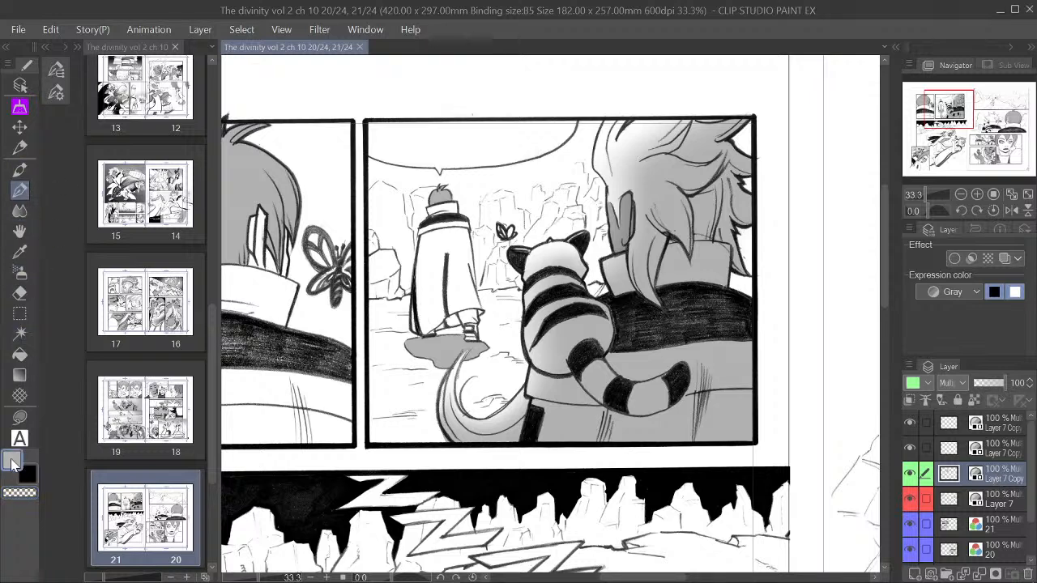
left_click_drag(570, 144, 508, 185)
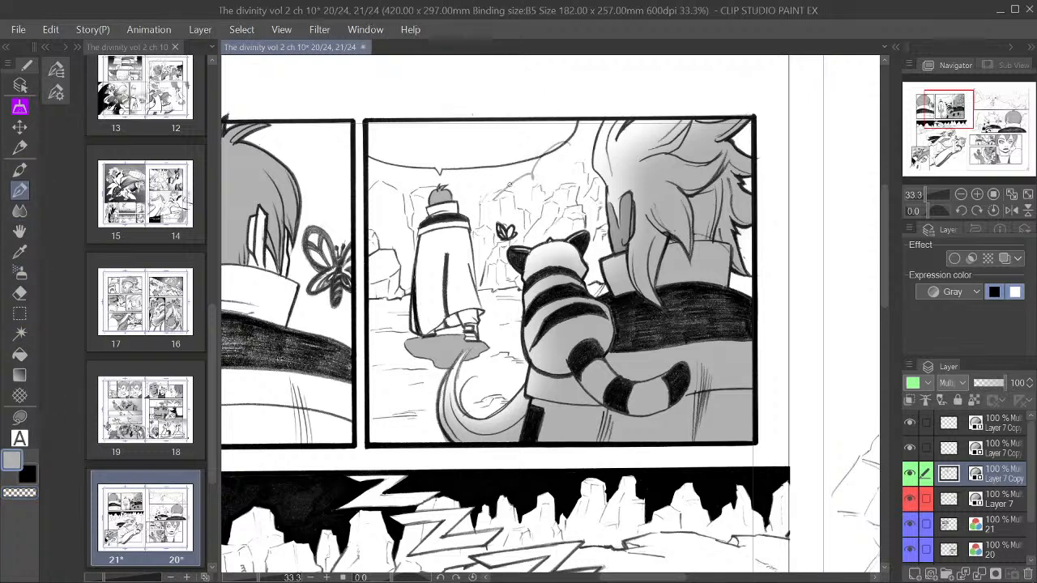
key("ctrl+z")
key("ctrl+z")
Step: Fill freehand gray areas between the speech balloon and the background cliffs on Layer 7 Copy, reaching around the distant figure's head
left_click(15, 413)
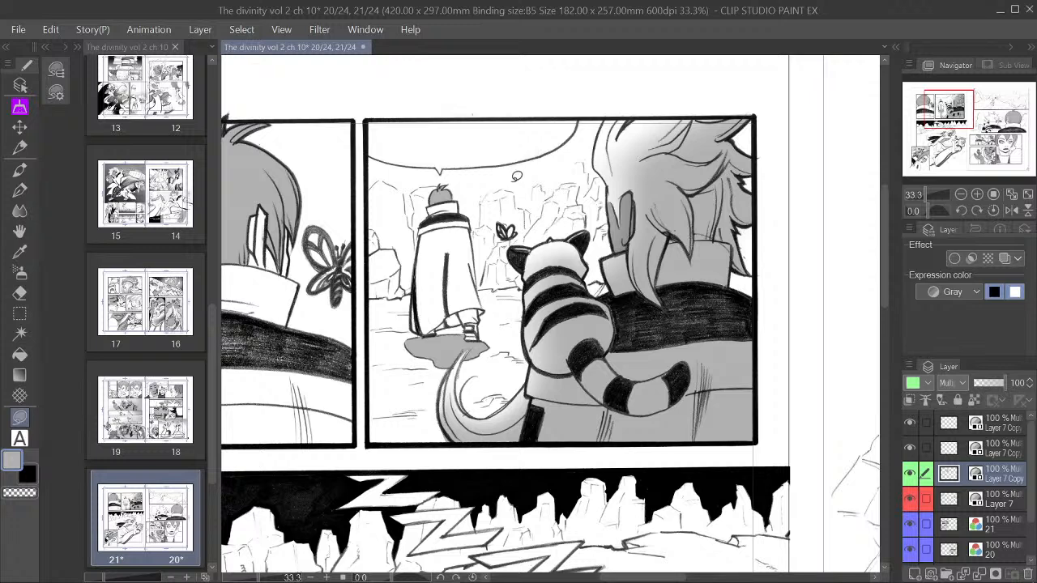
mouse_move(514, 183)
left_mouse_down()
mouse_move(569, 138)
mouse_move(494, 163)
mouse_move(520, 183)
mouse_move(576, 160)
mouse_move(594, 132)
mouse_move(582, 139)
mouse_move(593, 117)
mouse_move(582, 112)
mouse_move(577, 125)
mouse_move(593, 113)
mouse_move(607, 119)
mouse_move(587, 162)
mouse_move(554, 187)
mouse_move(523, 197)
mouse_move(525, 177)
mouse_move(564, 205)
mouse_move(607, 150)
mouse_move(559, 174)
mouse_move(534, 196)
mouse_move(541, 208)
mouse_move(512, 191)
mouse_move(521, 200)
mouse_move(598, 175)
mouse_move(609, 113)
mouse_move(591, 114)
mouse_move(540, 212)
mouse_move(590, 111)
mouse_move(509, 186)
mouse_move(576, 157)
left_mouse_up()
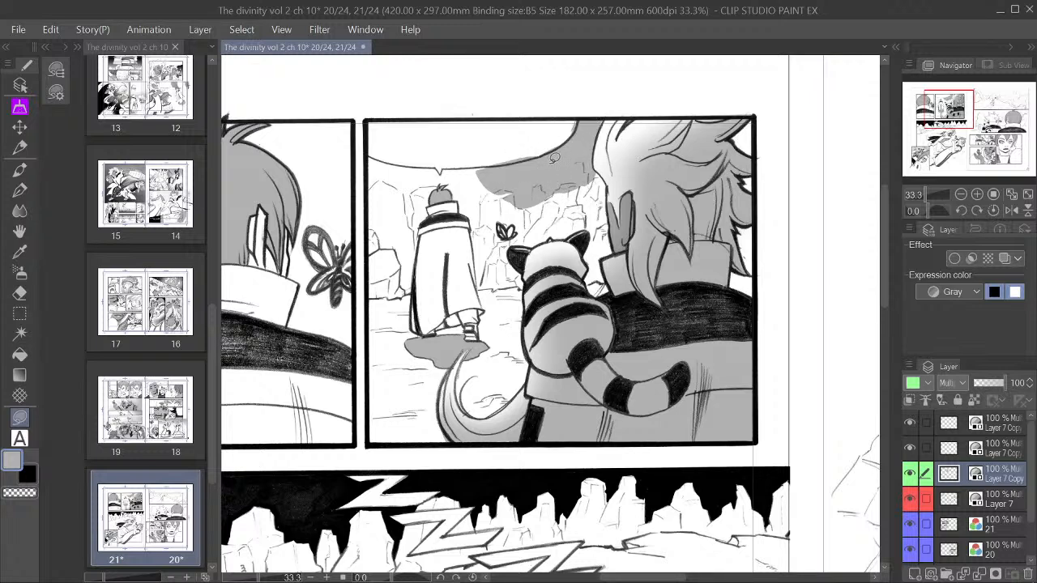
mouse_move(496, 165)
left_mouse_down()
mouse_move(471, 163)
mouse_move(471, 196)
mouse_move(549, 174)
mouse_move(537, 198)
left_mouse_up()
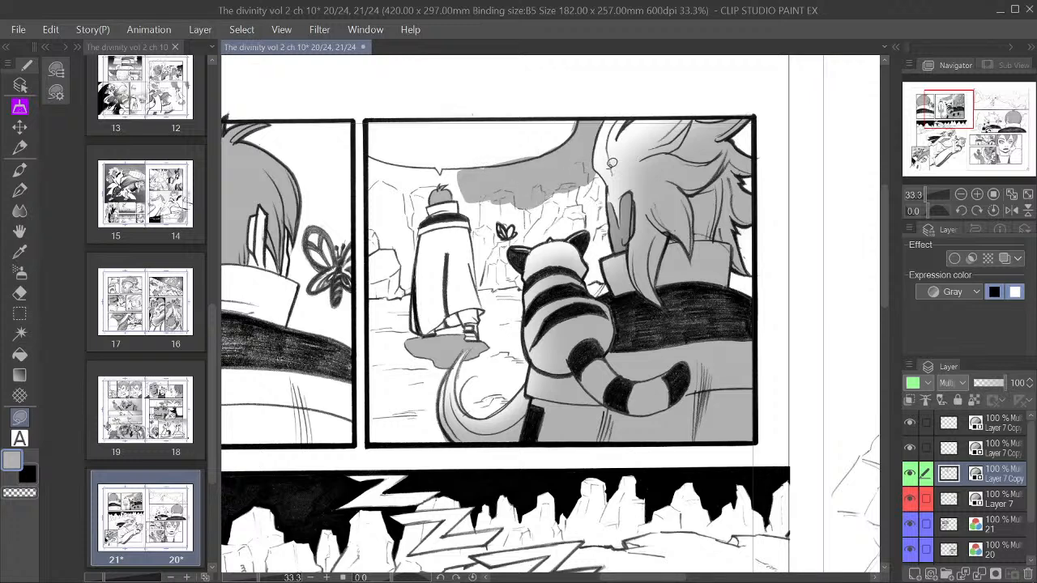
mouse_move(582, 175)
left_mouse_down()
mouse_move(609, 176)
mouse_move(602, 131)
left_mouse_up()
mouse_move(486, 185)
left_mouse_down()
mouse_move(459, 169)
mouse_move(452, 177)
mouse_move(468, 196)
mouse_move(494, 183)
mouse_move(480, 194)
mouse_move(524, 191)
mouse_move(476, 166)
mouse_move(473, 191)
left_mouse_up()
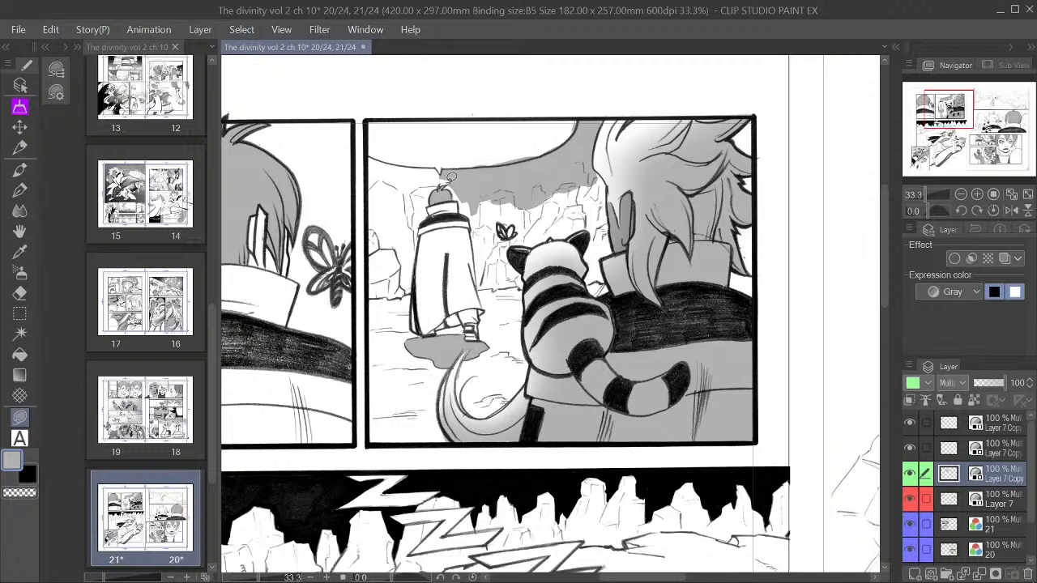
mouse_move(452, 177)
left_mouse_down()
mouse_move(435, 175)
mouse_move(465, 167)
left_mouse_up()
mouse_move(438, 160)
left_mouse_down()
mouse_move(394, 185)
mouse_move(458, 166)
mouse_move(419, 186)
mouse_move(421, 209)
mouse_move(407, 215)
mouse_move(405, 192)
mouse_move(436, 172)
mouse_move(426, 188)
mouse_move(381, 174)
mouse_move(372, 188)
mouse_move(371, 150)
mouse_move(430, 159)
left_mouse_up()
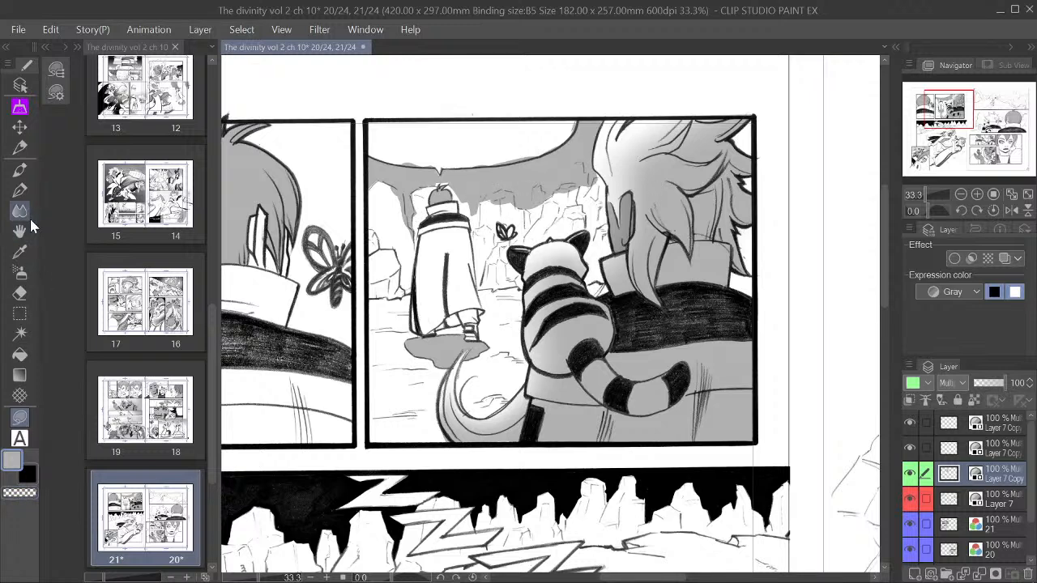
Step: Fade soft light patches into the gray band above the cliffs using a small airbrush with transparent color
left_click(20, 273)
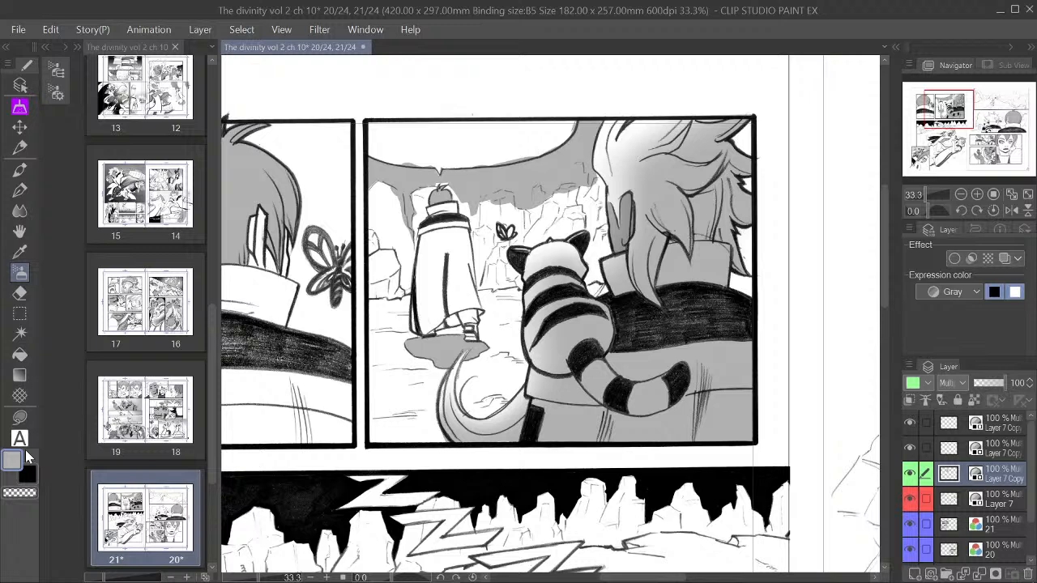
left_click(20, 492)
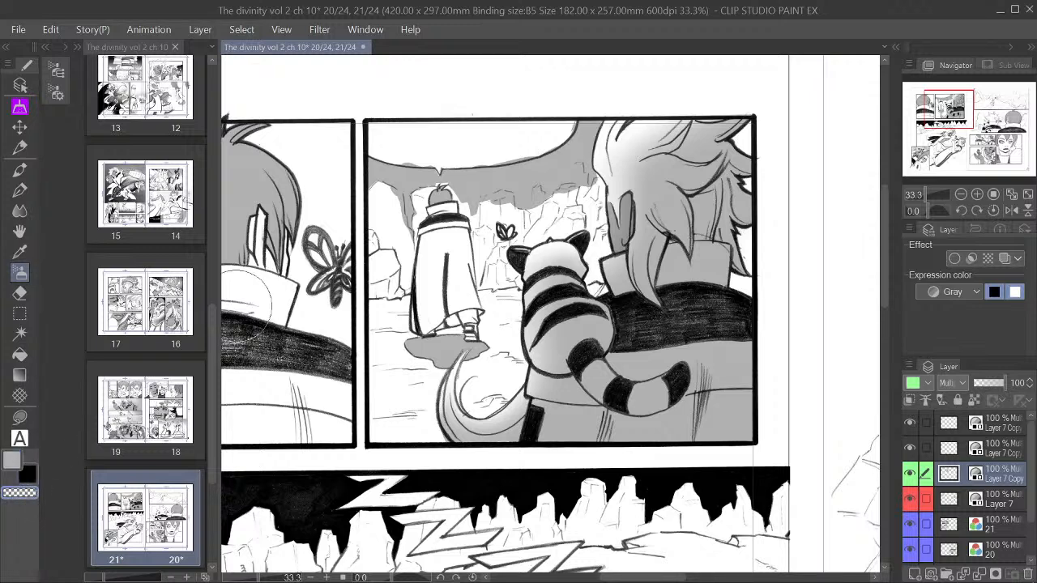
key("bracketright")
key("bracketright")
key("bracketleft")
key("bracketleft")
key("bracketleft")
key("bracketleft")
key("bracketleft")
key("bracketleft")
key("bracketleft")
key("bracketleft")
key("bracketright")
key("bracketright")
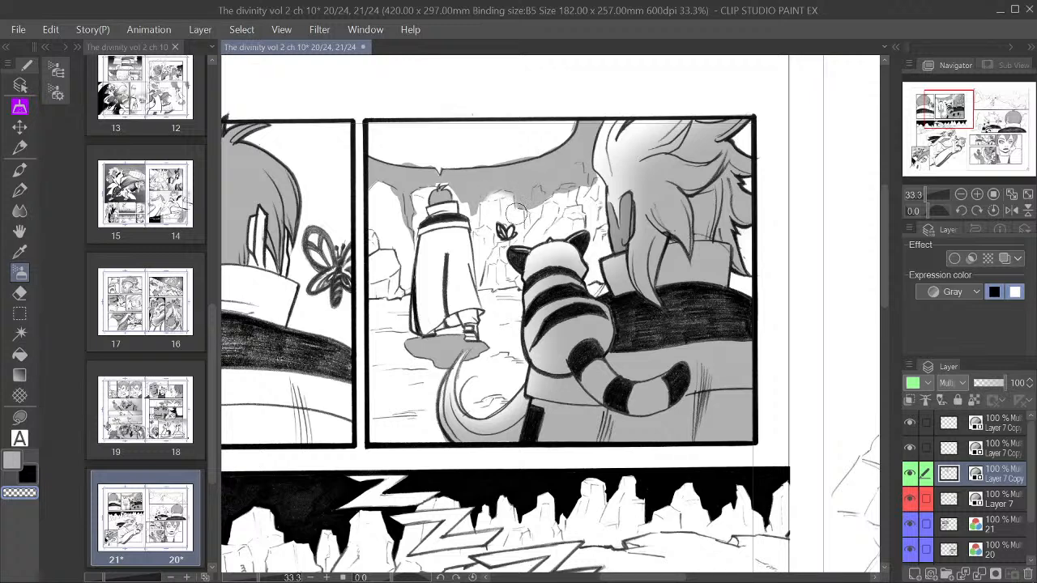
mouse_move(538, 201)
left_mouse_down()
mouse_move(560, 172)
mouse_move(528, 181)
mouse_move(521, 173)
mouse_move(557, 160)
mouse_move(515, 181)
mouse_move(567, 160)
mouse_move(516, 180)
mouse_move(586, 154)
mouse_move(548, 176)
left_mouse_up()
key("bracketleft")
key("bracketleft")
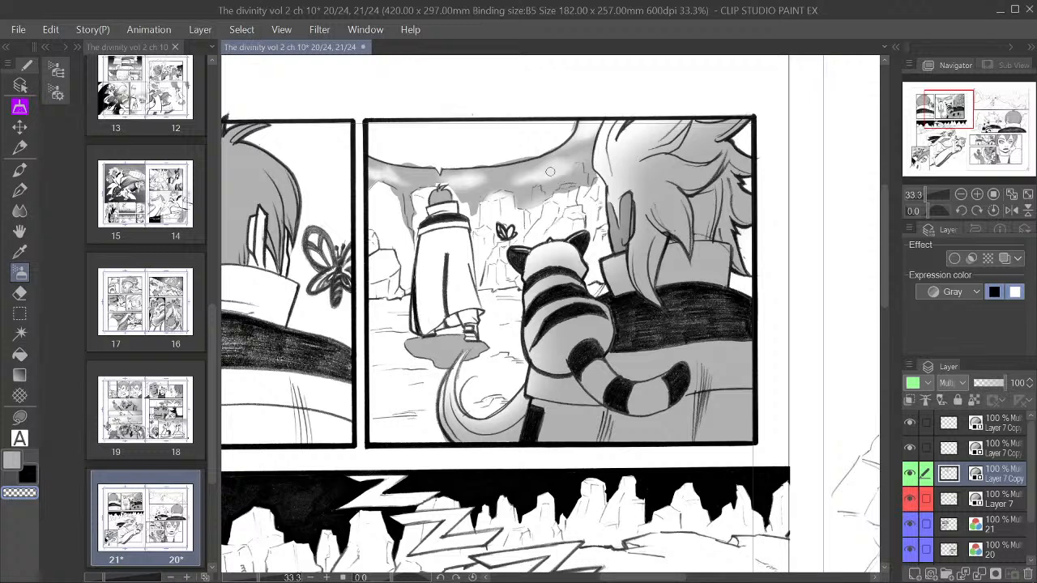
Step: Soften the whole gray band below the speech balloon with a larger transparent airbrush, fading it around the distant figure and cliffs
key("bracketright")
key("bracketright")
key("bracketright")
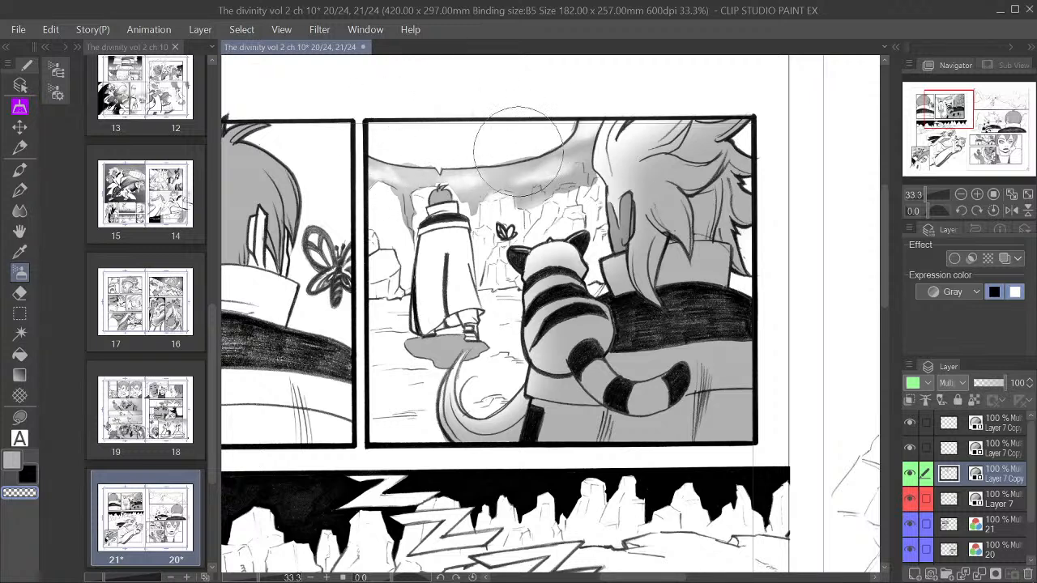
mouse_move(518, 153)
left_mouse_down()
mouse_move(447, 179)
mouse_move(511, 182)
mouse_move(533, 170)
mouse_move(532, 180)
mouse_move(542, 154)
mouse_move(391, 153)
mouse_move(490, 151)
mouse_move(490, 203)
mouse_move(553, 160)
mouse_move(531, 175)
mouse_move(413, 185)
left_mouse_up()
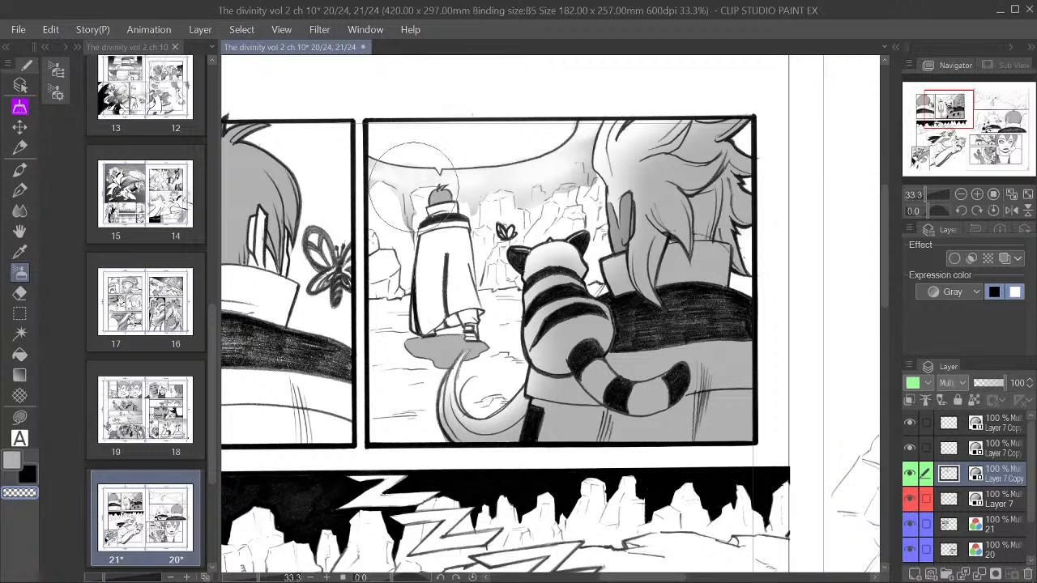
key("bracketleft")
key("bracketleft")
key("bracketleft")
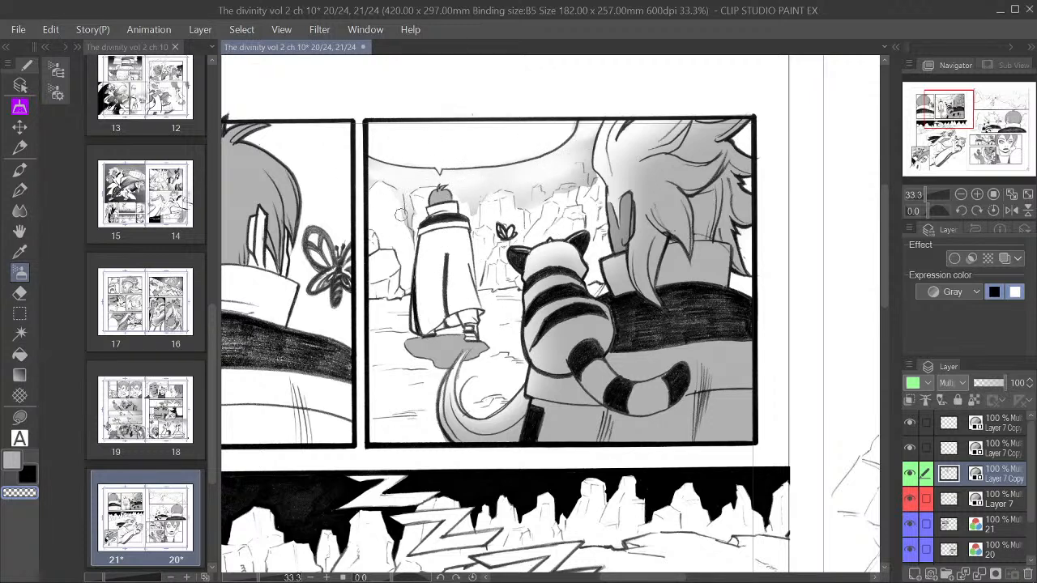
Step: Erase the gray spilling over the background cliffs around the distant figure on Layer 7 Copy, using the pen with transparent color
left_click(19, 190)
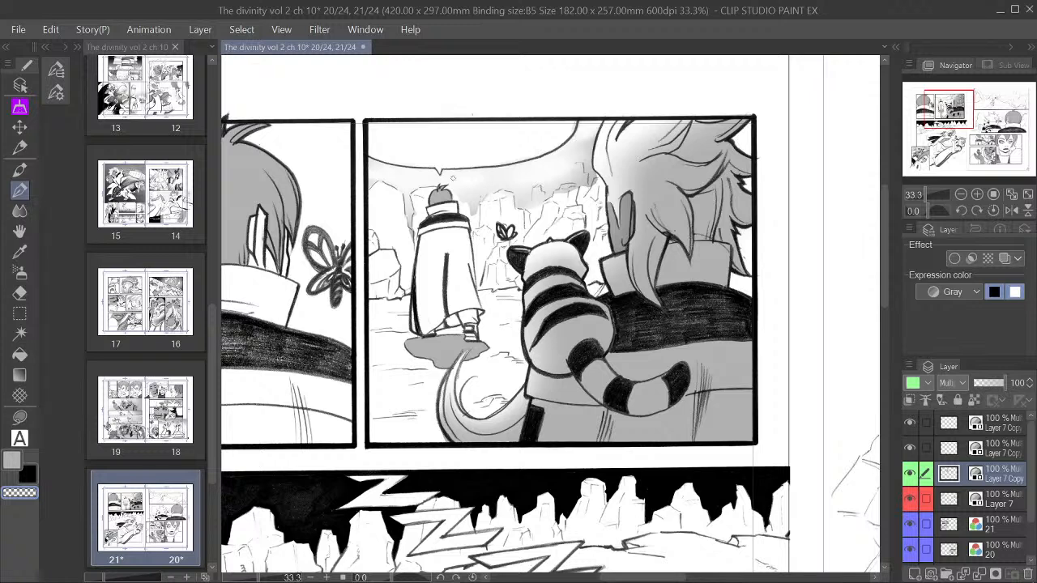
left_click_drag(409, 195, 402, 220)
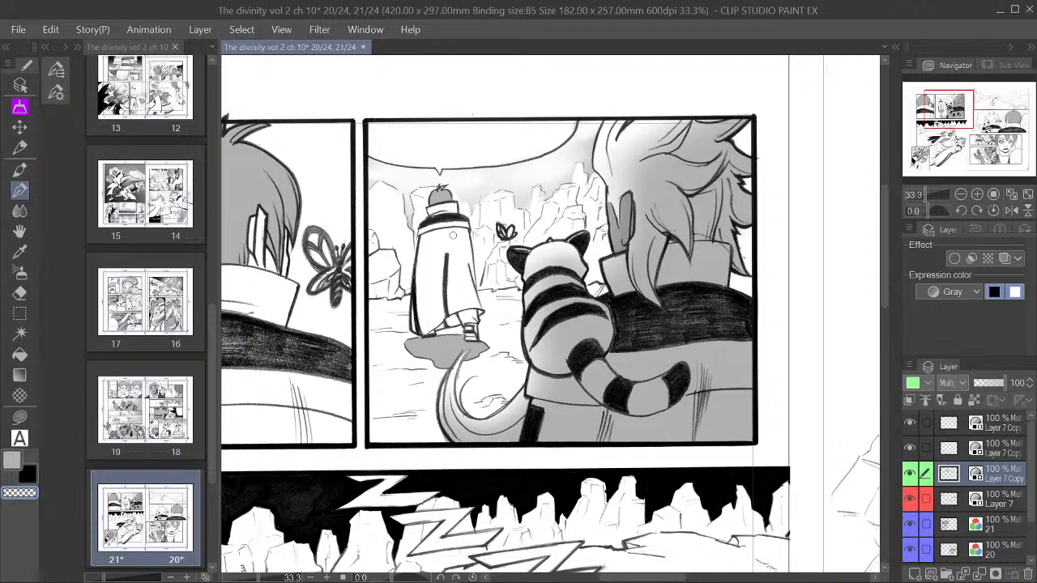
key("c")
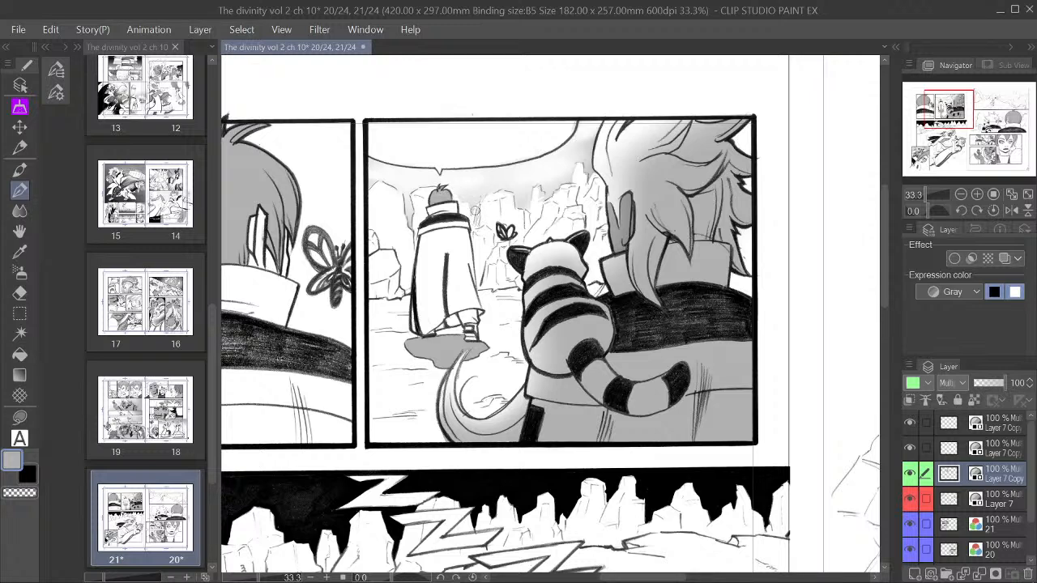
left_click(20, 493)
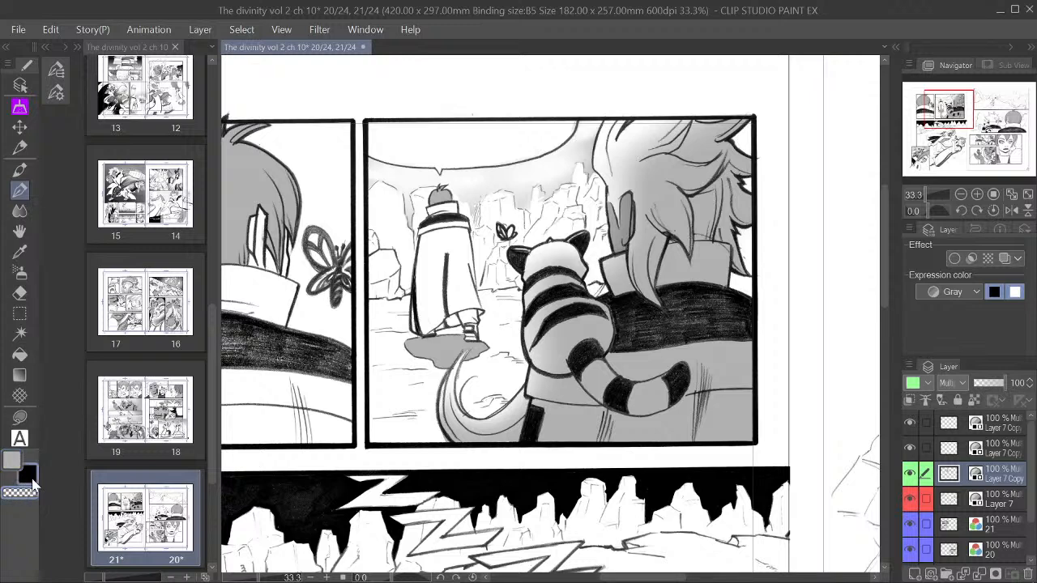
left_click(20, 273)
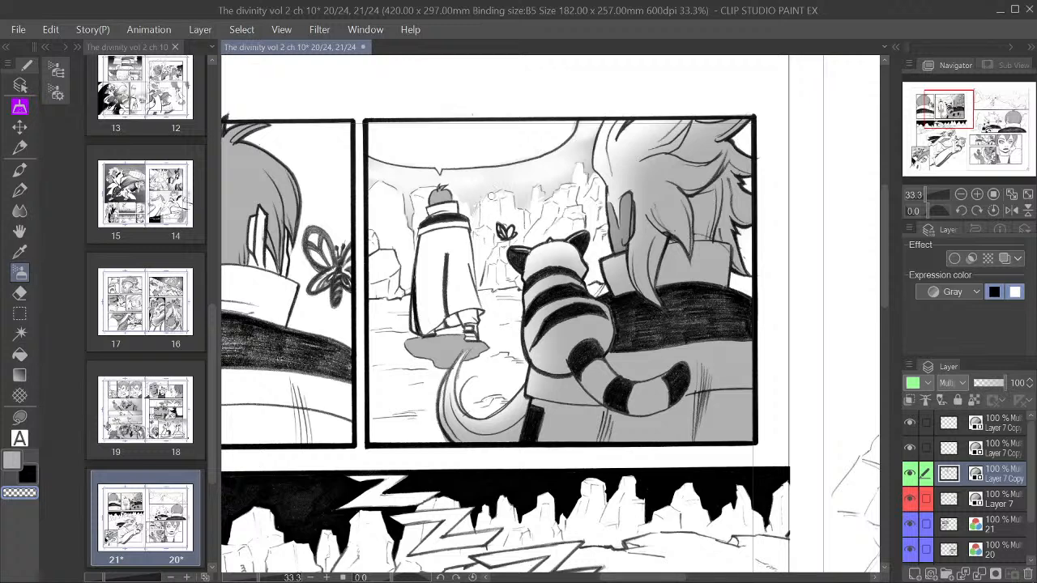
Step: Try filling a freehand gray shadow down the back of the distant figure's cloak, and undo it
left_click(961, 197)
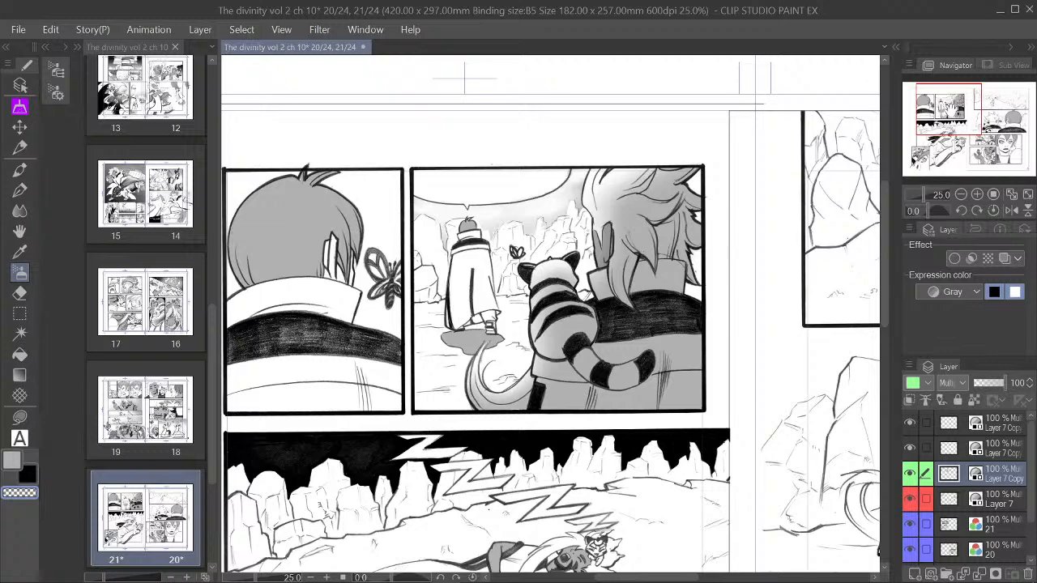
left_click_drag(952, 111, 951, 113)
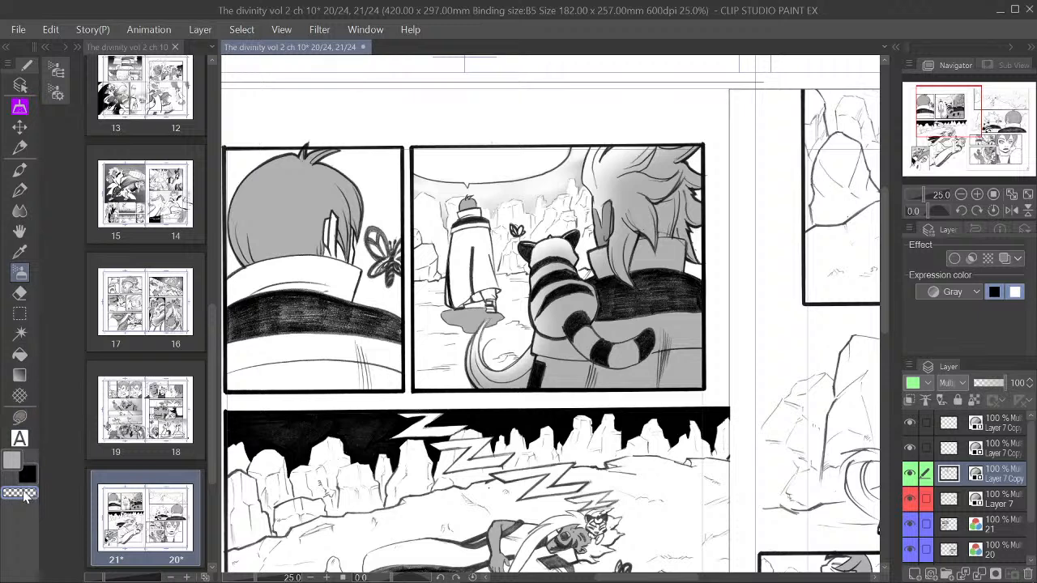
left_click(19, 417)
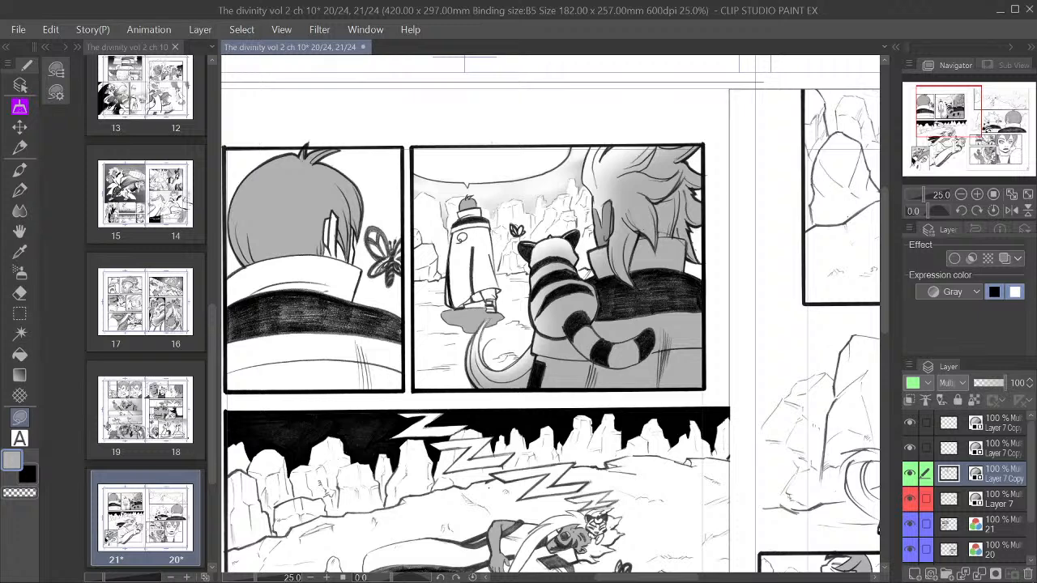
mouse_move(461, 225)
left_mouse_down()
mouse_move(453, 275)
mouse_move(472, 287)
mouse_move(471, 263)
mouse_move(485, 266)
mouse_move(491, 231)
mouse_move(460, 225)
left_mouse_up()
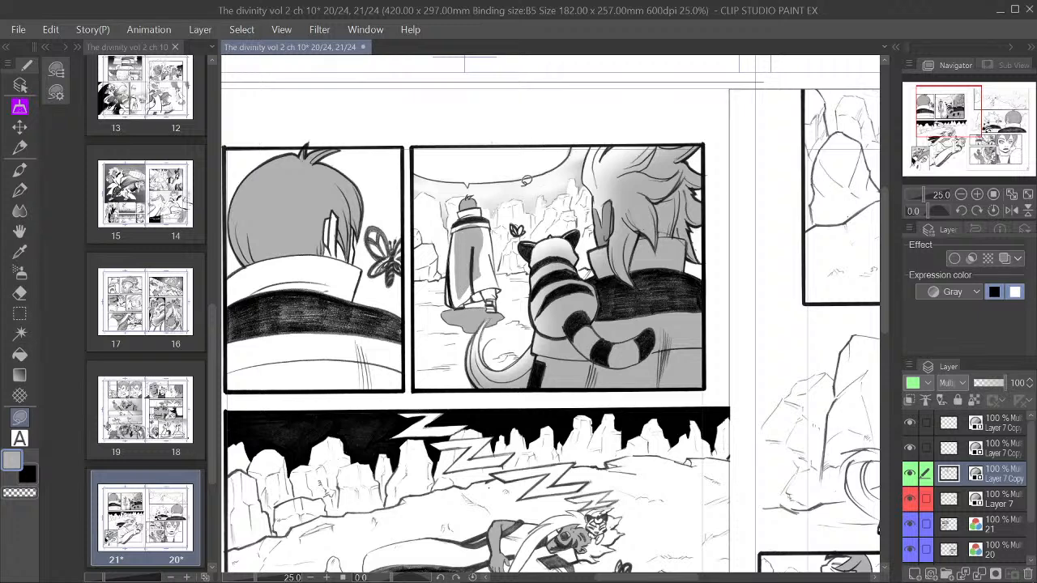
key("ctrl+z")
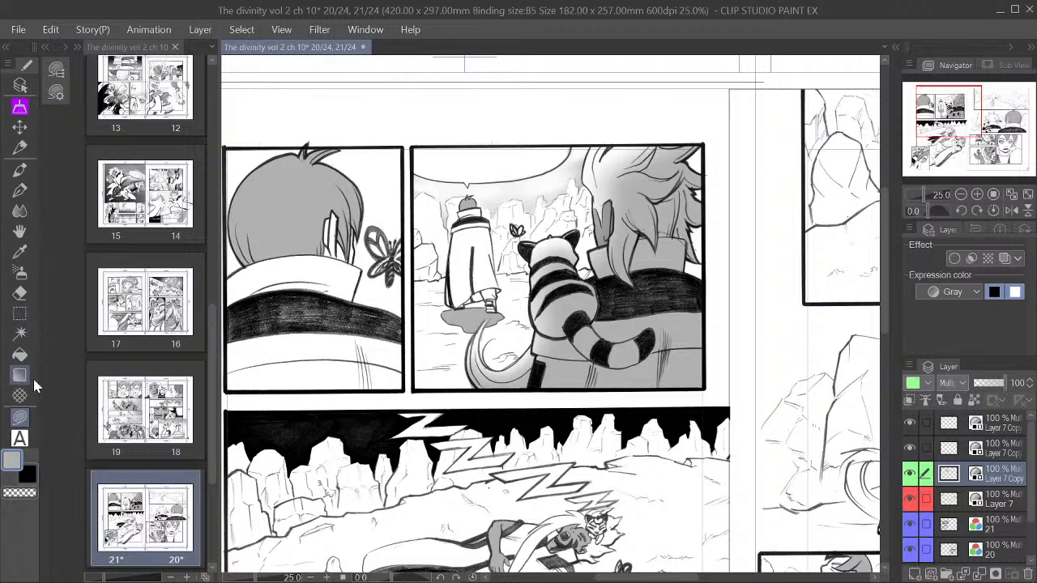
Step: Fill freehand gray shadows down the back and along the folds of the distant figure's cloak on Layer 7 Copy
left_click(28, 355)
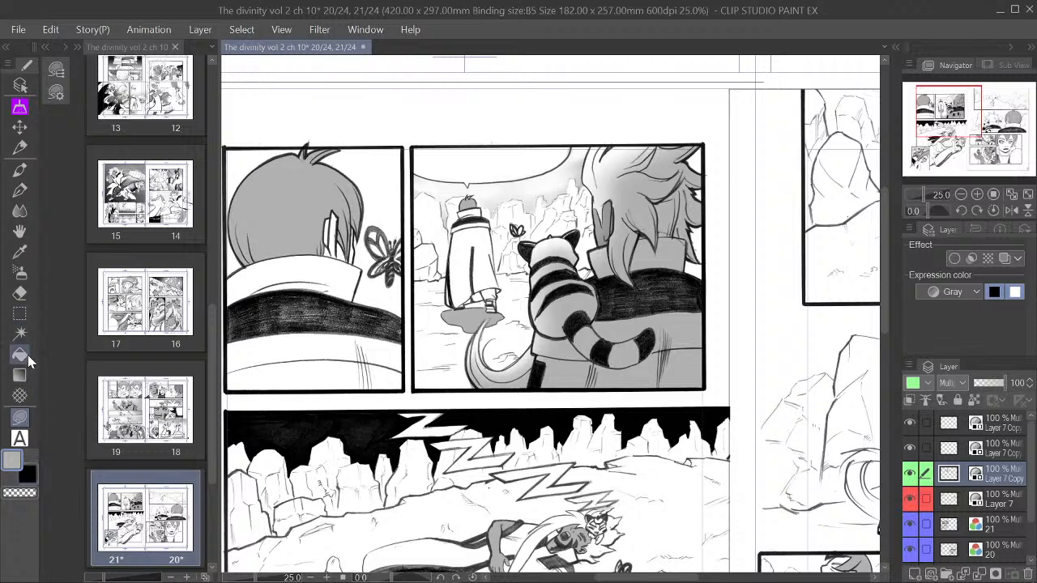
left_click(20, 272)
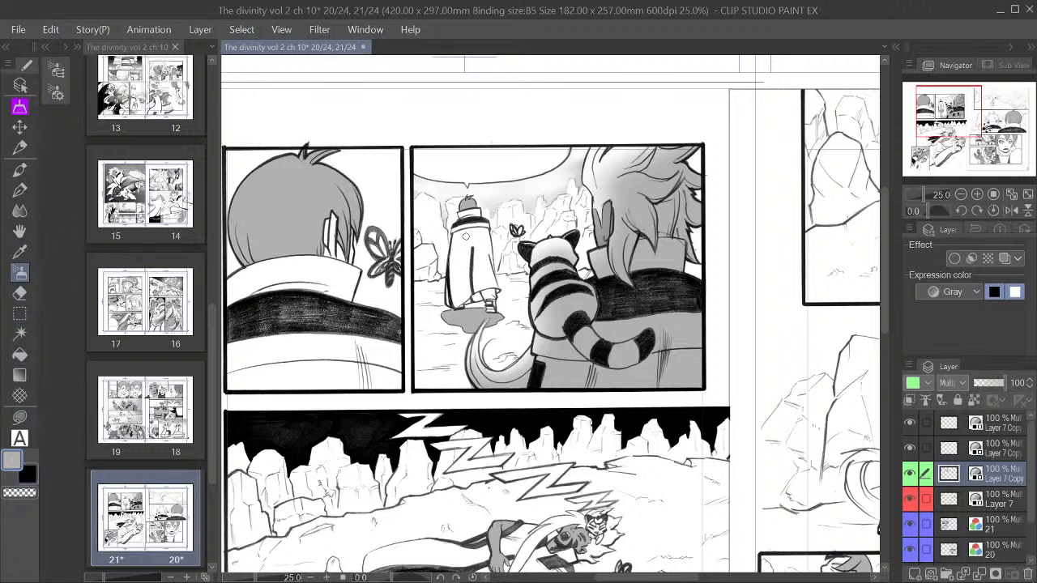
left_click_drag(466, 236, 465, 254)
left_click(20, 418)
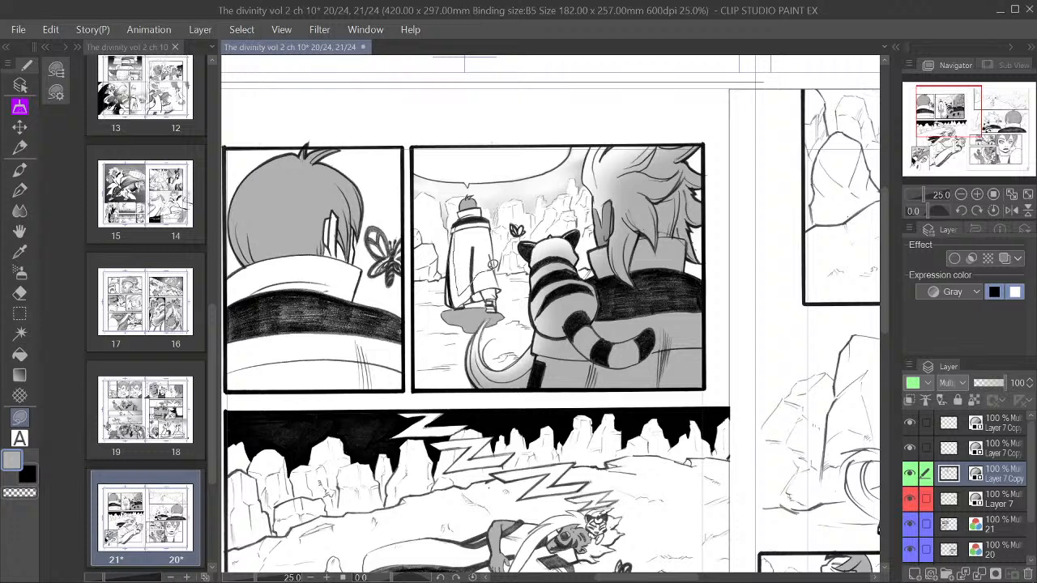
mouse_move(493, 264)
left_mouse_down()
mouse_move(488, 217)
mouse_move(457, 220)
left_mouse_up()
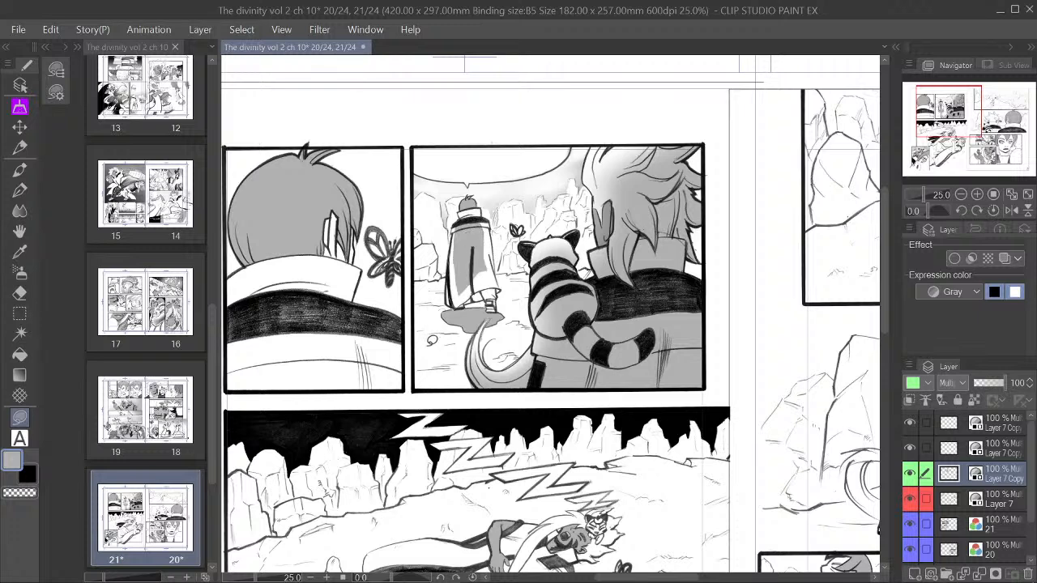
left_click(19, 274)
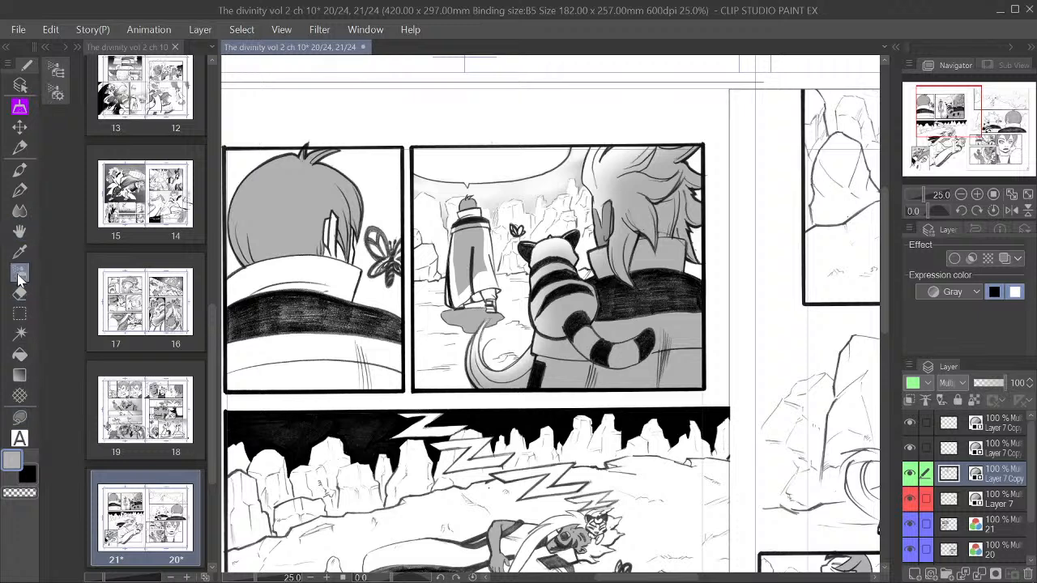
Step: Try to soften the flat gray tone on the distant figure's cloak by airbrushing over it with transparent colour
left_click(24, 493)
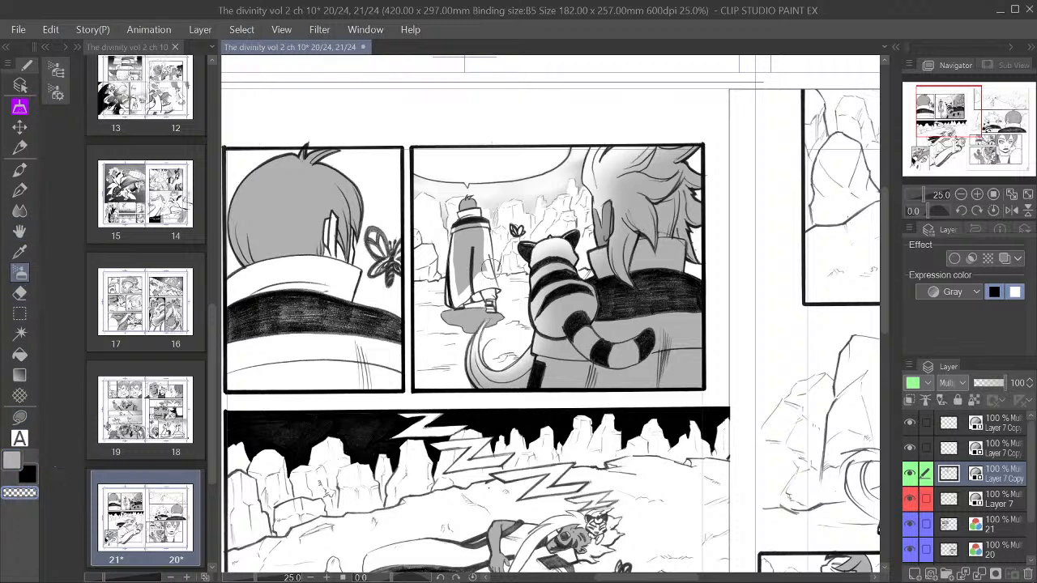
mouse_move(478, 275)
left_mouse_down()
mouse_move(491, 257)
mouse_move(487, 236)
mouse_move(488, 263)
mouse_move(475, 220)
mouse_move(484, 251)
mouse_move(487, 236)
mouse_move(466, 212)
mouse_move(474, 228)
mouse_move(472, 215)
mouse_move(456, 235)
mouse_move(483, 227)
mouse_move(505, 239)
mouse_move(473, 227)
mouse_move(485, 240)
mouse_move(482, 257)
mouse_move(487, 236)
mouse_move(489, 287)
mouse_move(481, 243)
mouse_move(492, 264)
mouse_move(483, 241)
mouse_move(563, 209)
mouse_move(453, 275)
mouse_move(458, 253)
mouse_move(453, 280)
mouse_move(453, 237)
mouse_move(462, 294)
left_mouse_up()
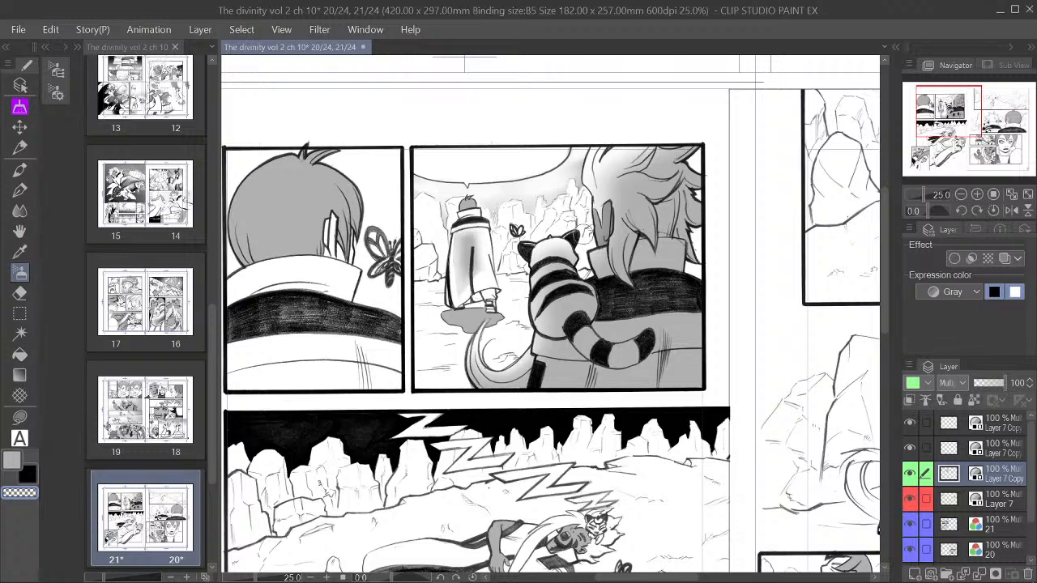
left_click(963, 195)
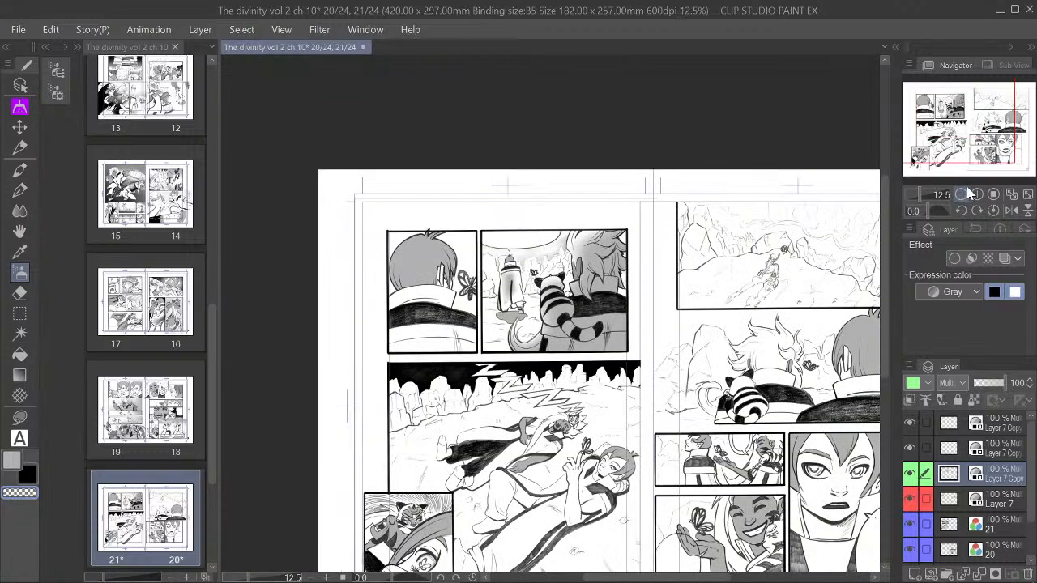
left_click(979, 194)
left_click(979, 194)
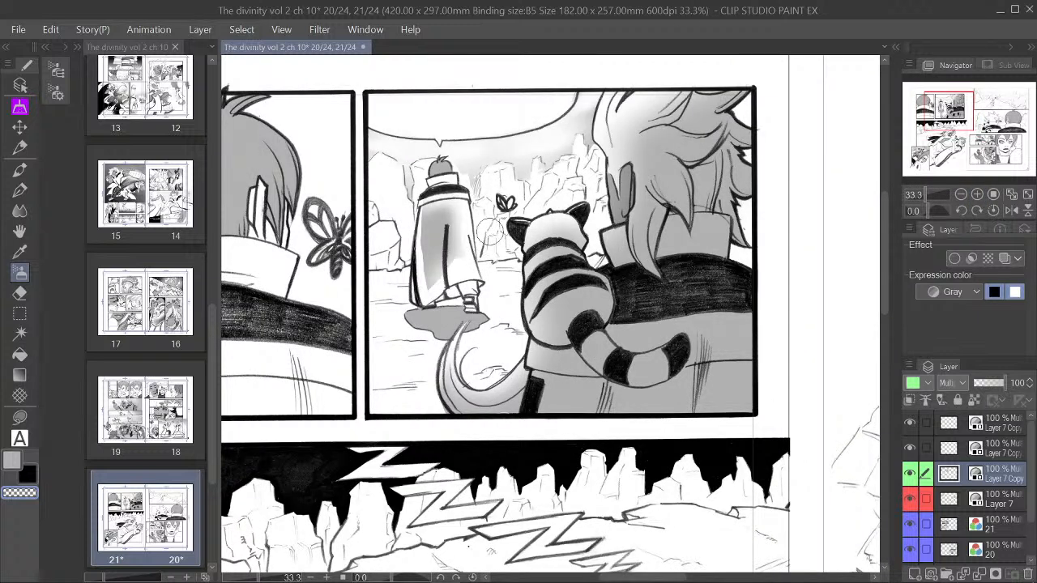
Step: Undo the toning on the distant figure's cloak and airbrush soft gray shading onto it
key("ctrl+z")
key("ctrl+z")
key("ctrl+z")
key("ctrl+z")
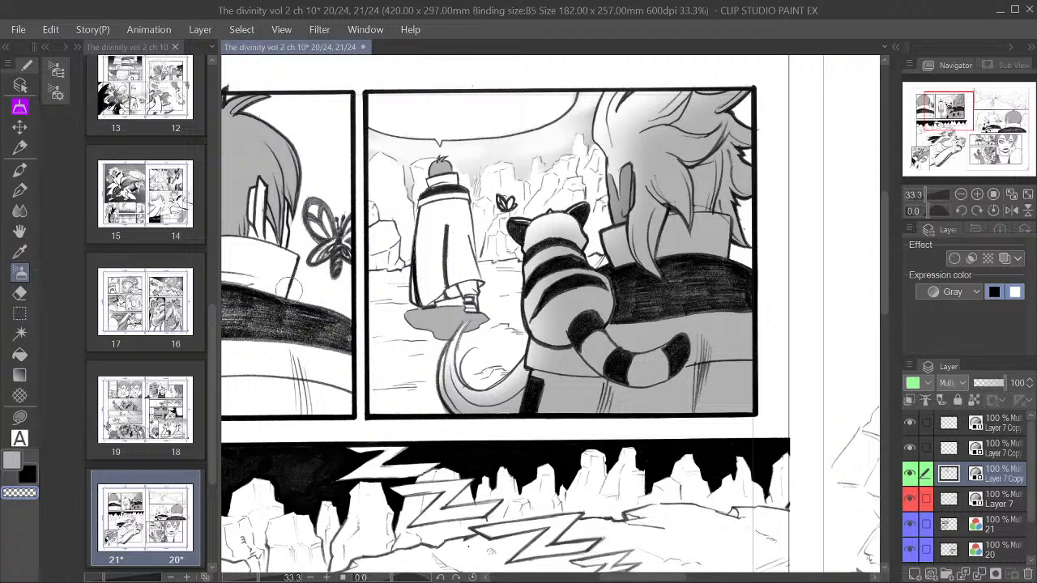
left_click(13, 462)
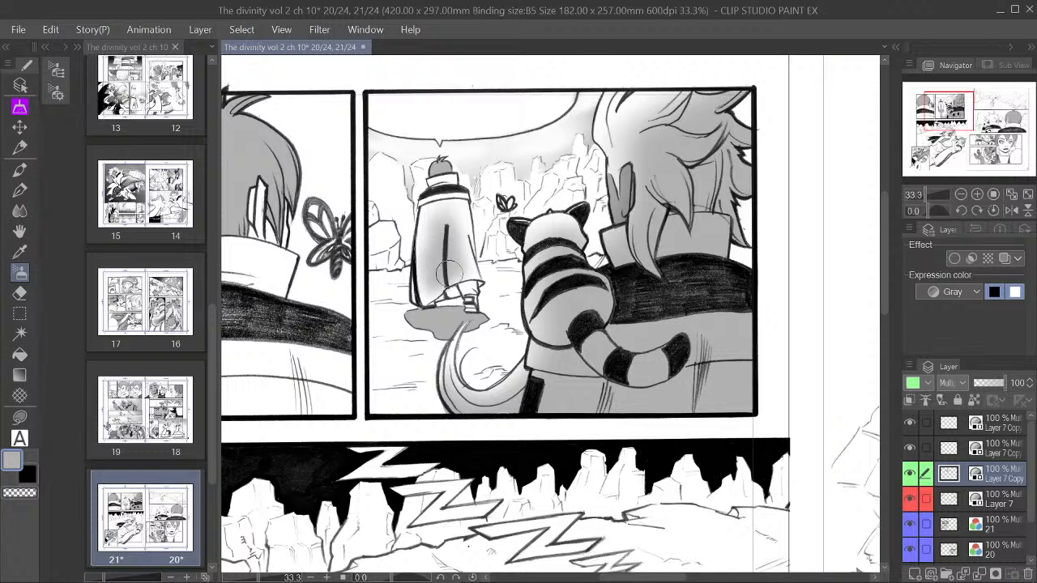
mouse_move(449, 274)
left_mouse_down()
mouse_move(436, 287)
mouse_move(442, 248)
left_mouse_up()
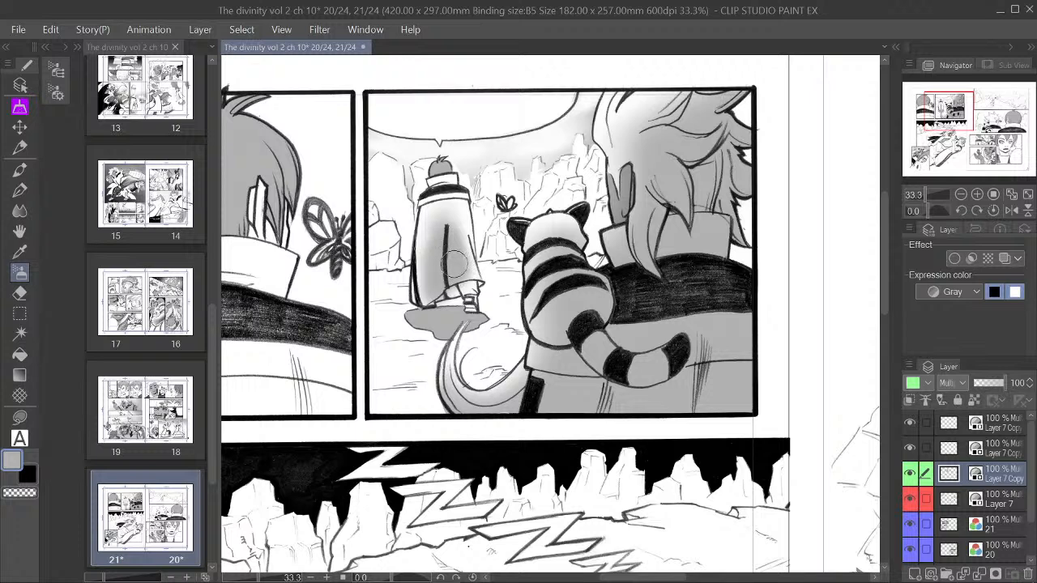
Step: Lighten parts of the distant figure's cloak shading with the transparent airbrush to leave a soft gradient, and reduce the brush size
key("c")
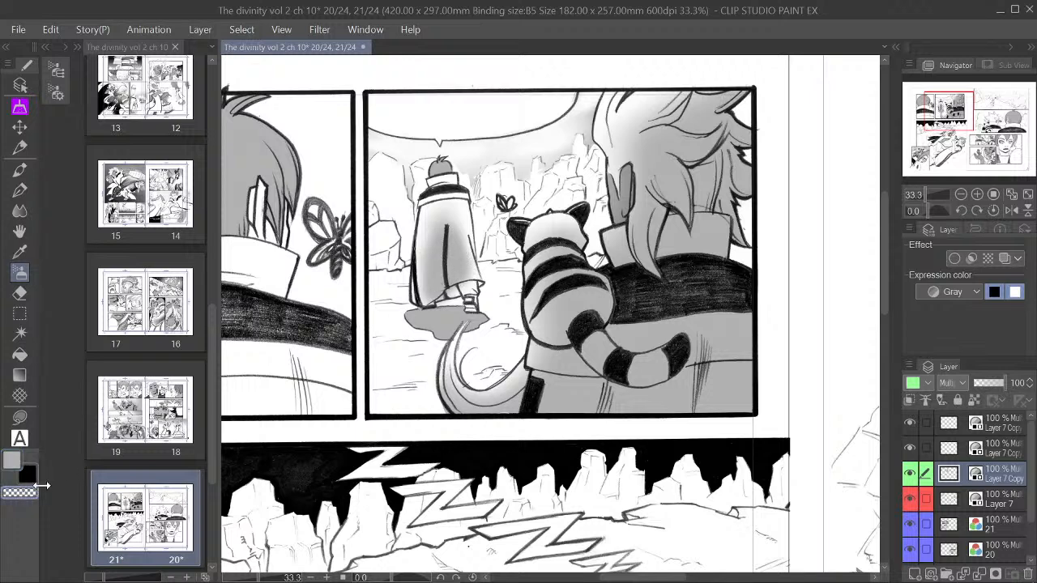
mouse_move(440, 219)
left_mouse_down()
mouse_move(414, 246)
mouse_move(453, 225)
mouse_move(429, 219)
mouse_move(447, 216)
mouse_move(416, 251)
mouse_move(454, 235)
mouse_move(412, 253)
mouse_move(455, 237)
mouse_move(442, 253)
mouse_move(419, 258)
mouse_move(462, 228)
mouse_move(419, 244)
mouse_move(456, 226)
left_mouse_up()
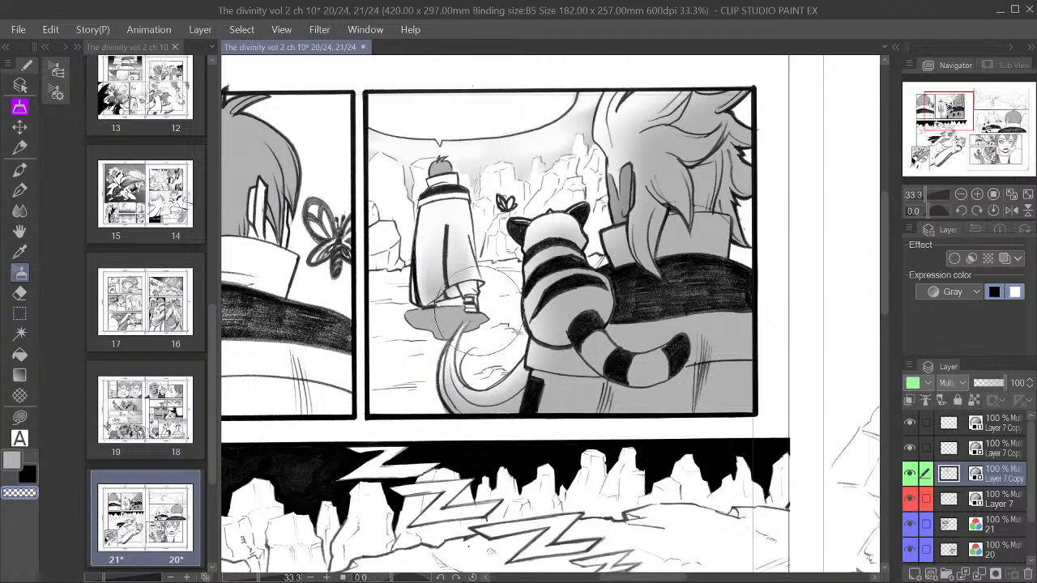
key("bracketleft")
key("bracketleft")
key("bracketleft")
key("bracketleft")
key("bracketleft")
key("bracketleft")
Step: Try airbrushing soft gray shading on the collar and lower back of the coat in page 21's first panel
left_click(962, 195)
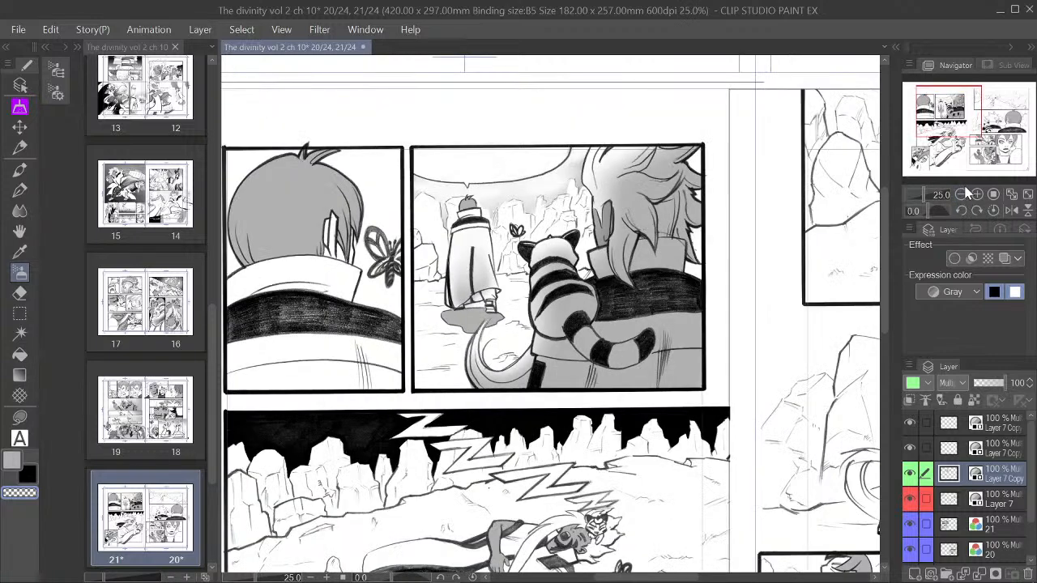
left_click(962, 195)
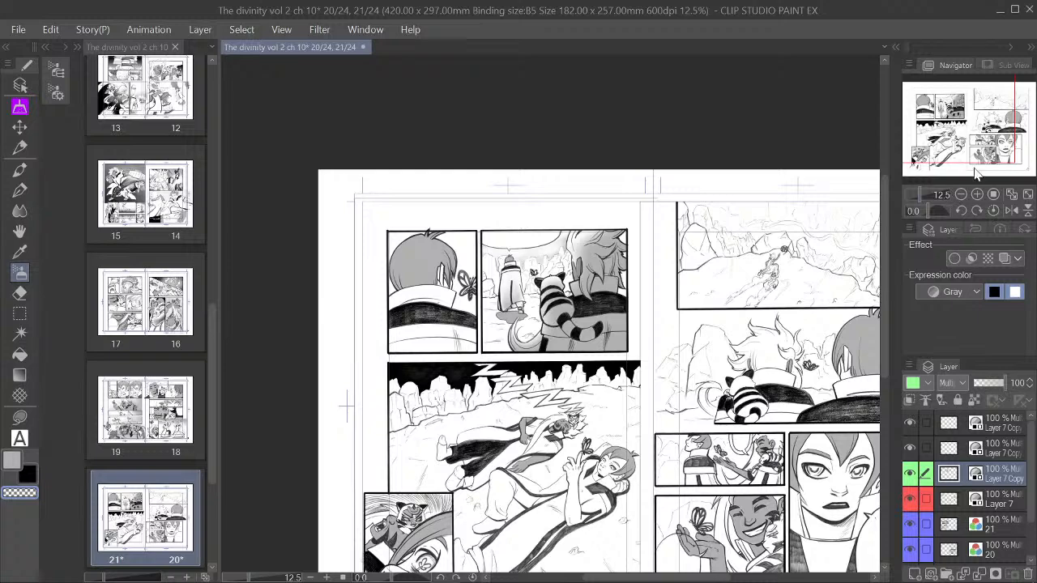
left_click_drag(831, 158, 863, 136)
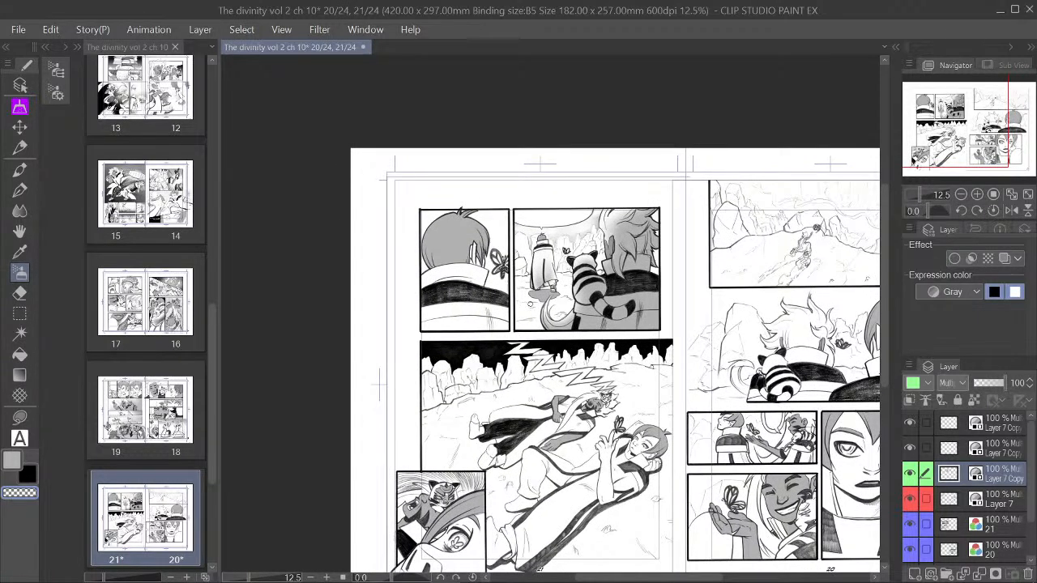
left_click(977, 193)
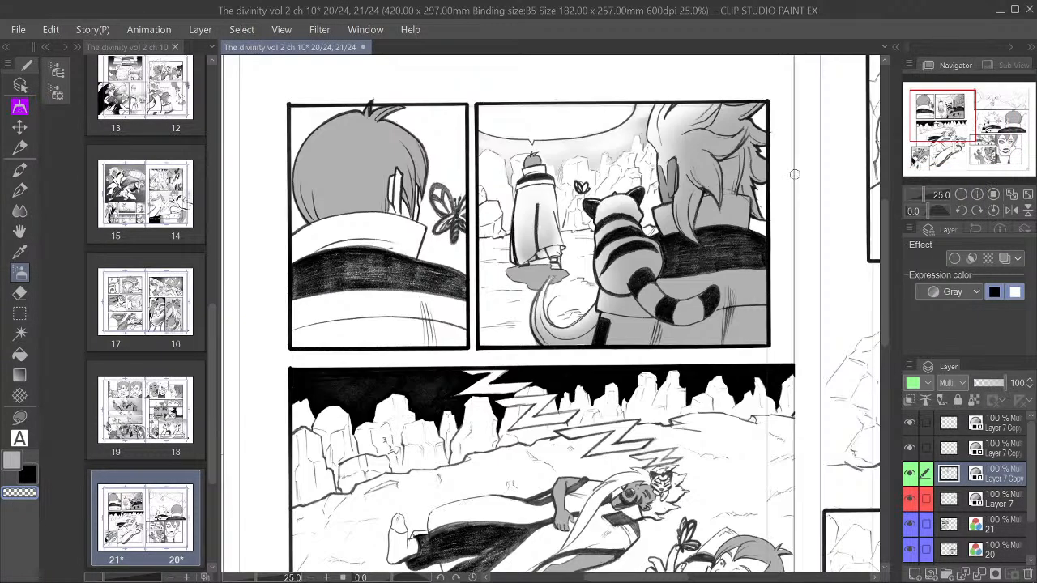
left_click(15, 462)
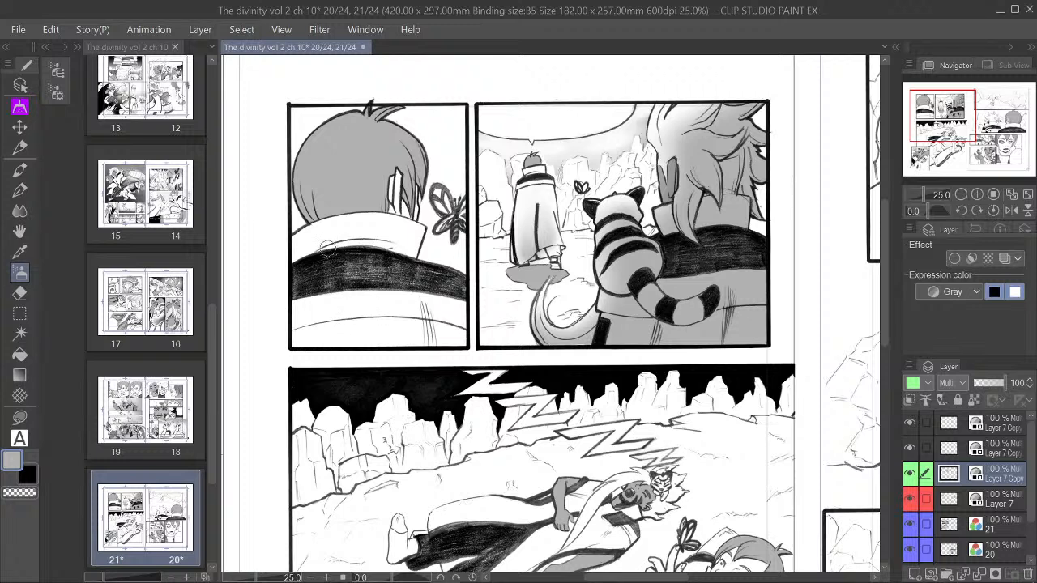
left_click_drag(325, 251, 331, 249)
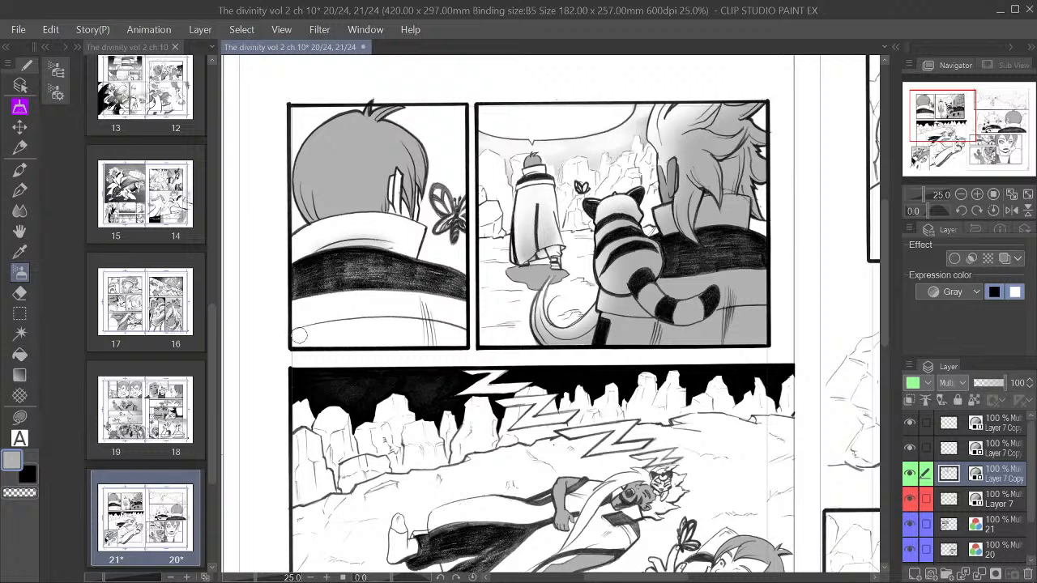
mouse_move(300, 330)
left_mouse_down()
mouse_move(399, 315)
mouse_move(444, 327)
mouse_move(318, 344)
mouse_move(451, 336)
mouse_move(414, 320)
mouse_move(336, 329)
mouse_move(415, 337)
mouse_move(312, 348)
mouse_move(439, 333)
mouse_move(350, 330)
mouse_move(452, 338)
mouse_move(308, 335)
mouse_move(367, 313)
mouse_move(417, 322)
mouse_move(380, 312)
mouse_move(319, 324)
mouse_move(447, 343)
mouse_move(317, 342)
mouse_move(454, 335)
left_mouse_up()
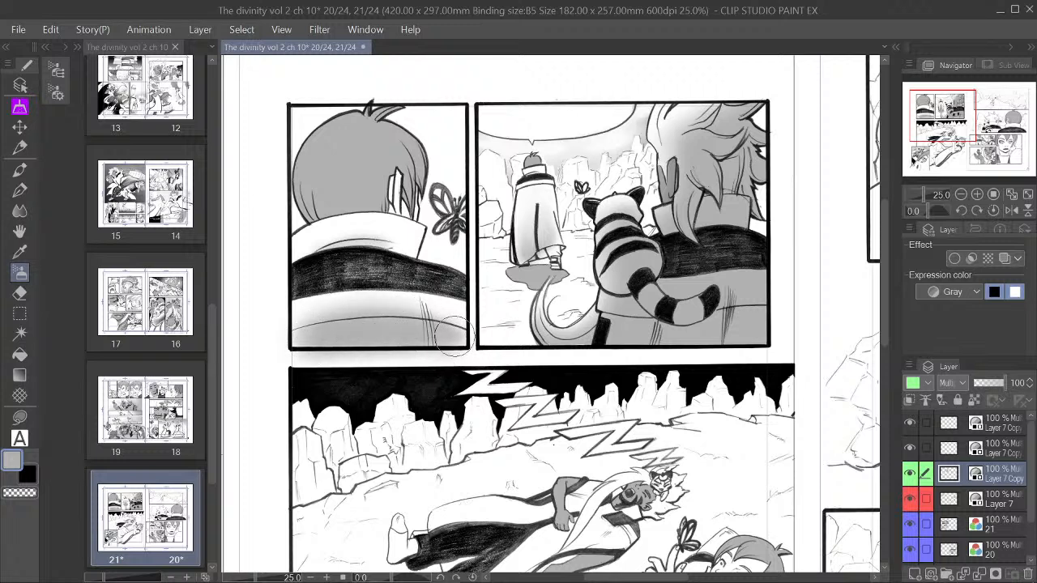
Step: Lighten the gray shading on the first panel's coat back with a large transparent airbrush, adjusting the brush size
left_click(30, 493)
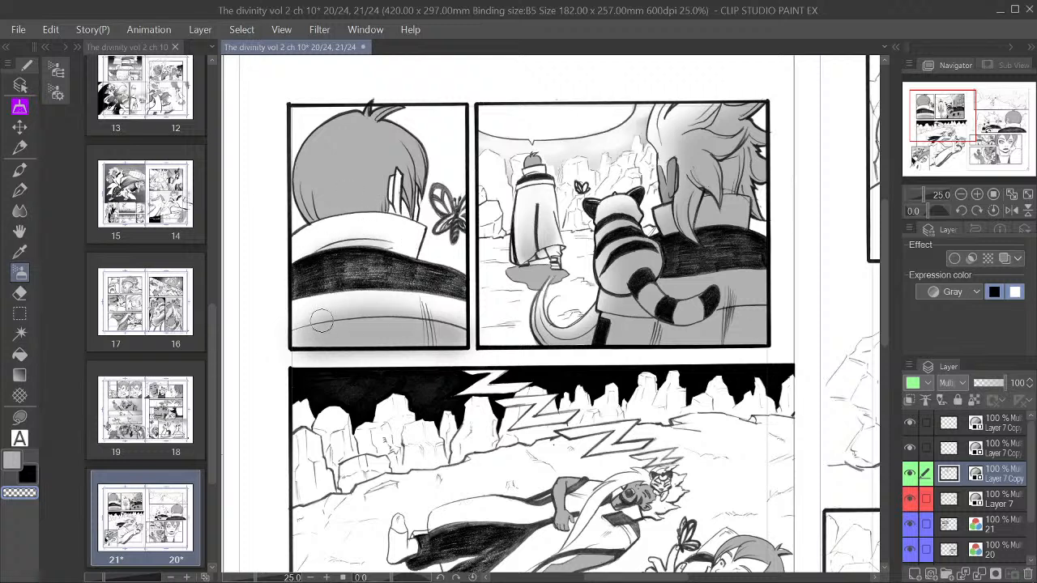
key("bracketright")
key("bracketright")
key("bracketright")
key("bracketright")
key("bracketright")
key("bracketright")
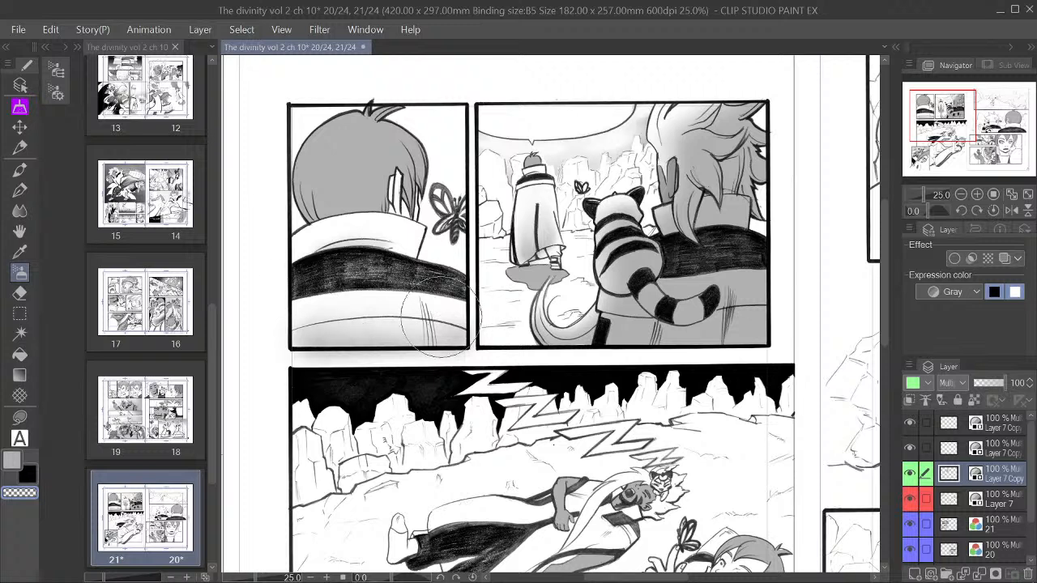
key("bracketleft")
key("bracketleft")
key("bracketleft")
key("bracketleft")
key("bracketleft")
key("bracketleft")
key("bracketleft")
left_click_drag(431, 315, 430, 316)
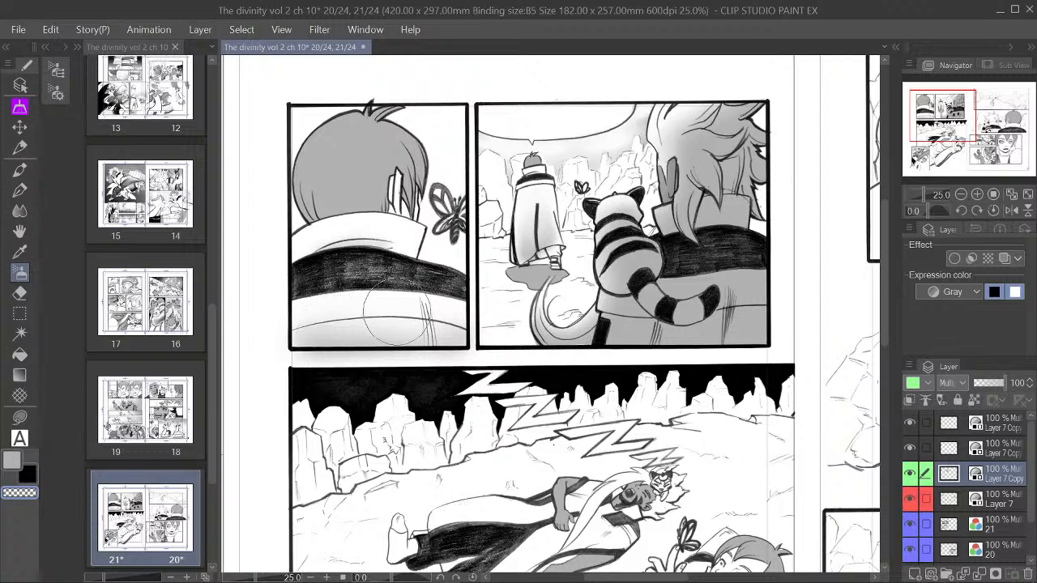
Step: Erase the airbrushed coat shading and its spill around the first panel's border using a transparent lasso fill
left_click(963, 194)
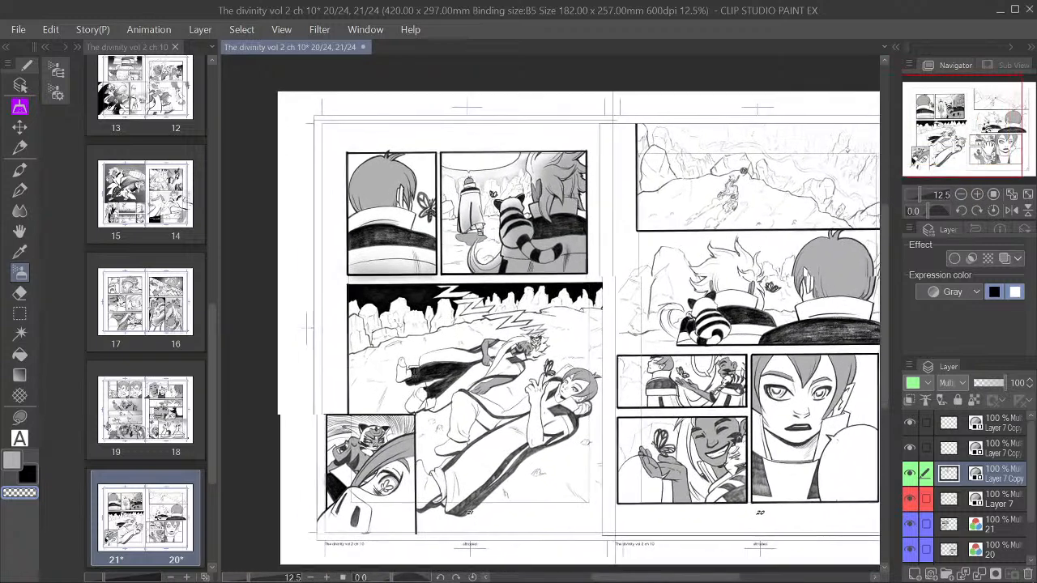
left_click_drag(551, 340, 537, 310)
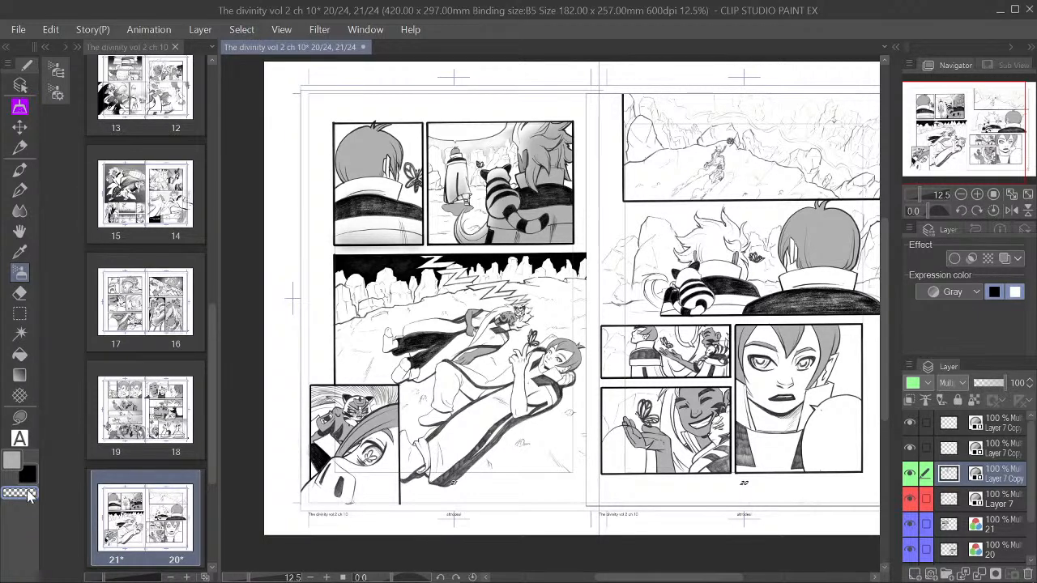
left_click(19, 417)
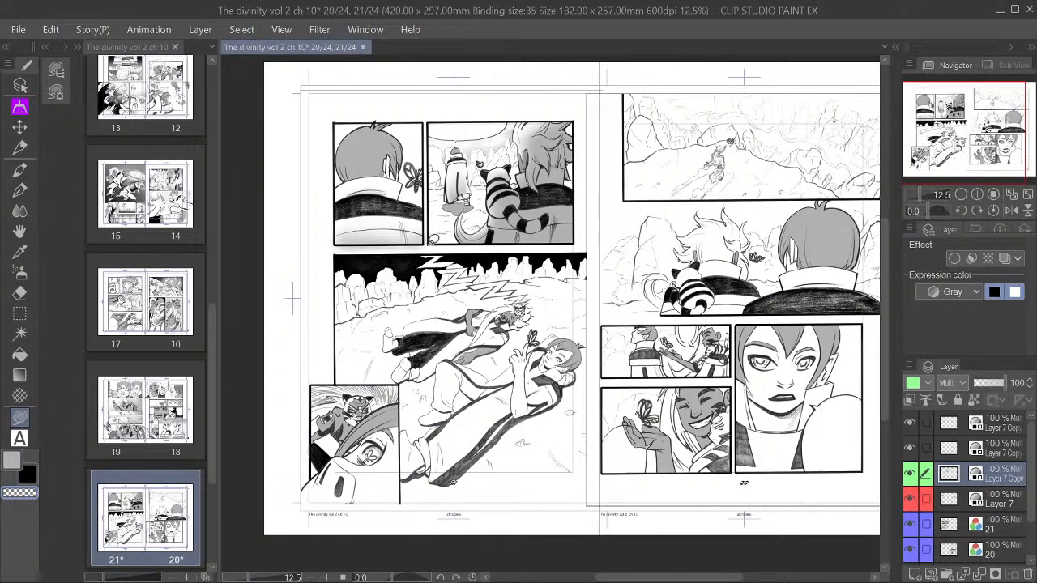
mouse_move(401, 252)
left_mouse_down()
mouse_move(350, 256)
mouse_move(316, 208)
left_mouse_up()
left_click_drag(434, 245, 426, 251)
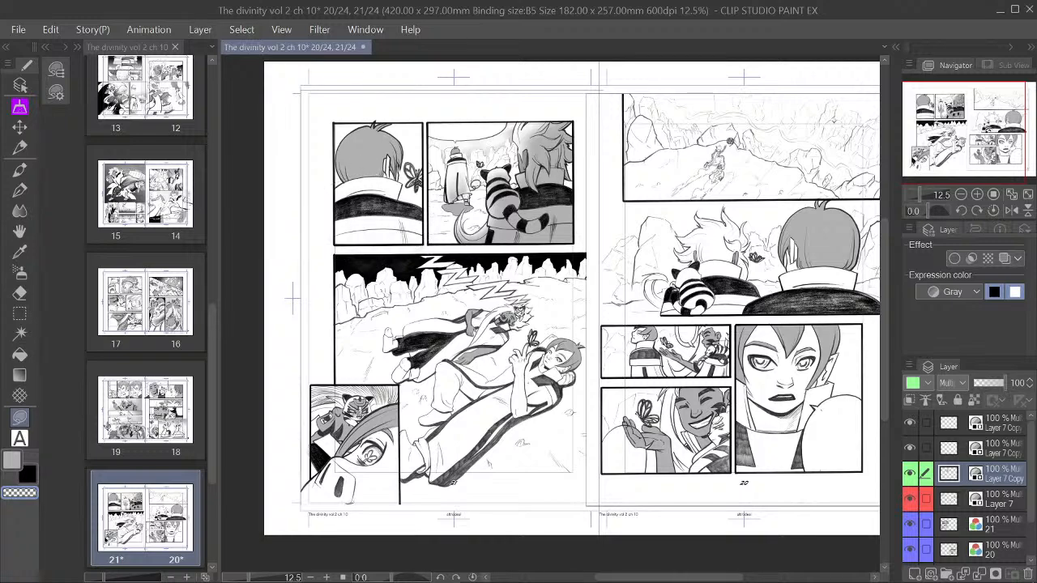
Step: Lasso-fill a gray area around the butterfly in the first panel, using the light gray colour
left_click(977, 195)
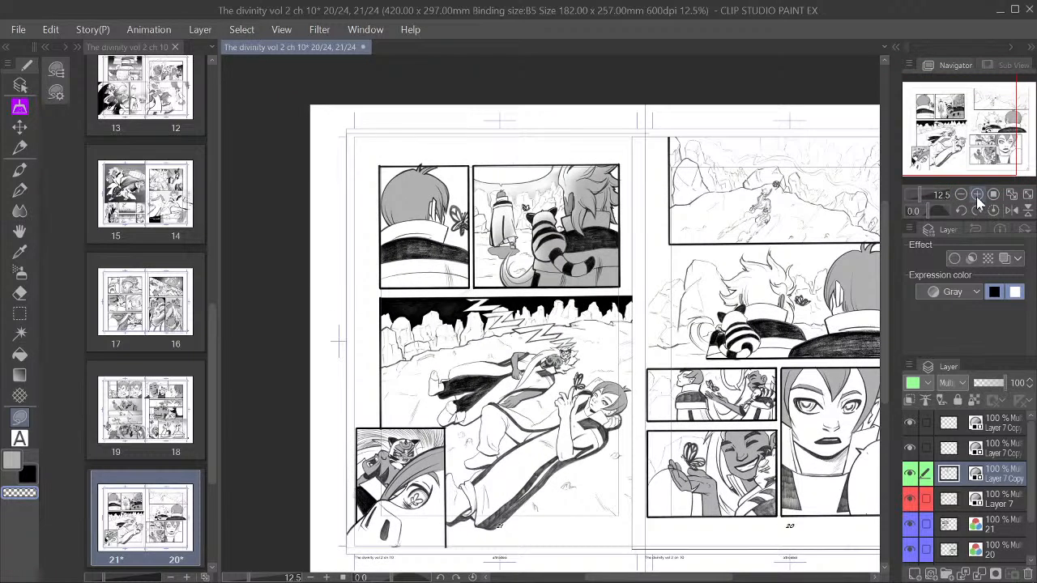
left_click(977, 194)
left_click_drag(958, 131, 935, 112)
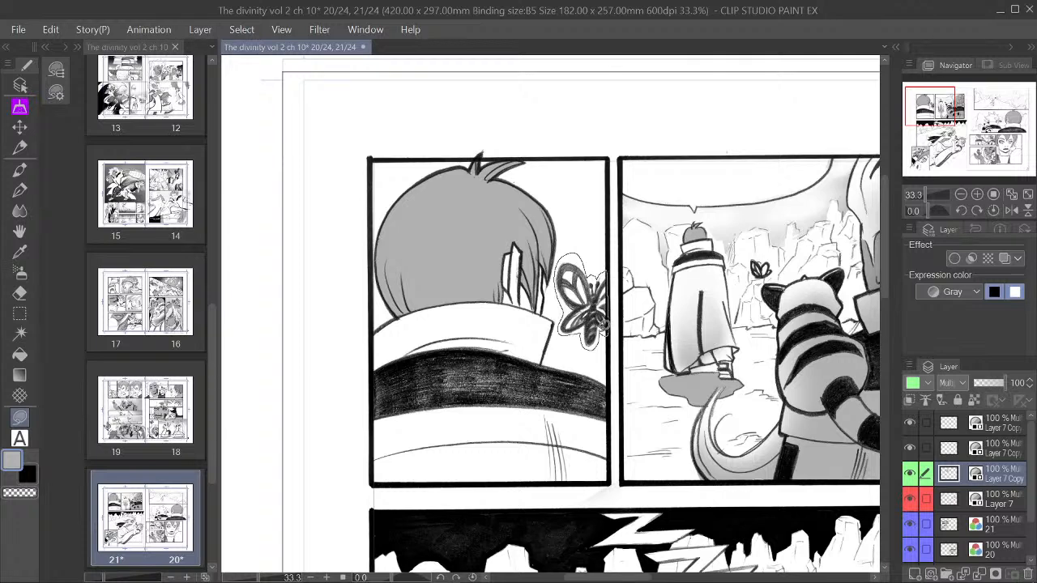
left_click_drag(604, 325, 606, 328)
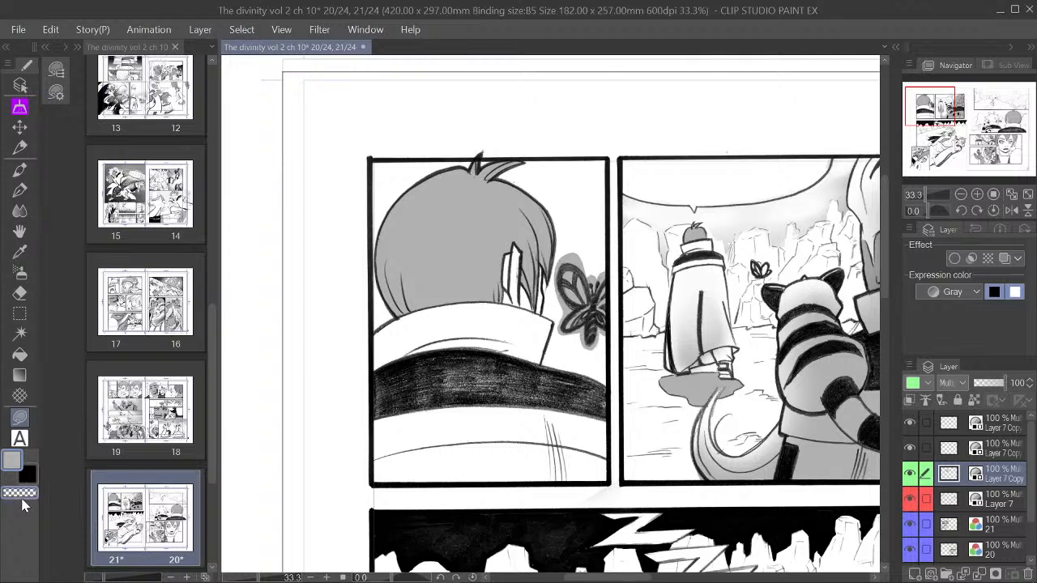
Step: Soften the outer edges of the gray fill around the butterfly into a halo with a smaller transparent brush
left_click(20, 396)
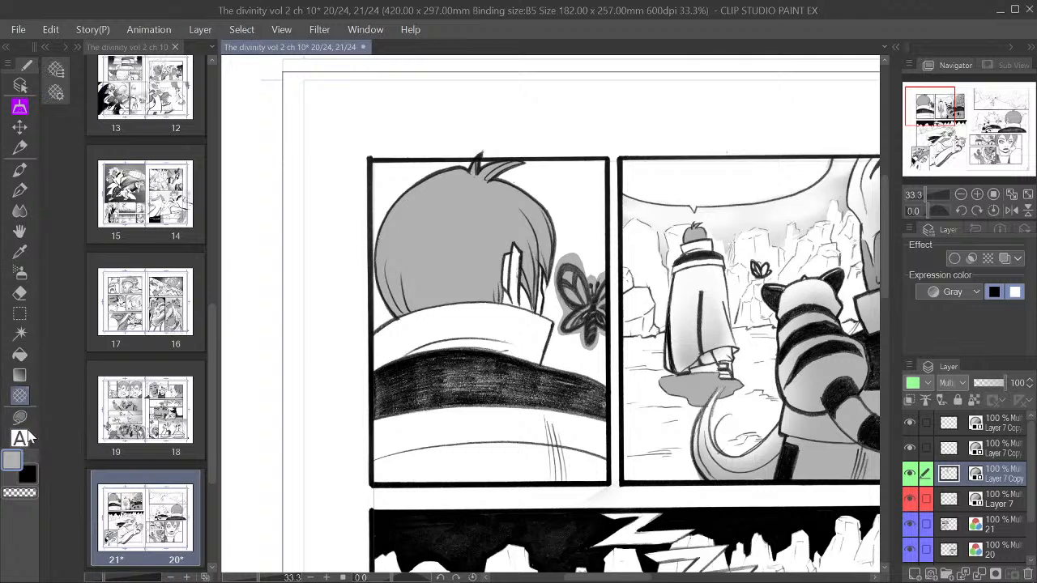
left_click(28, 493)
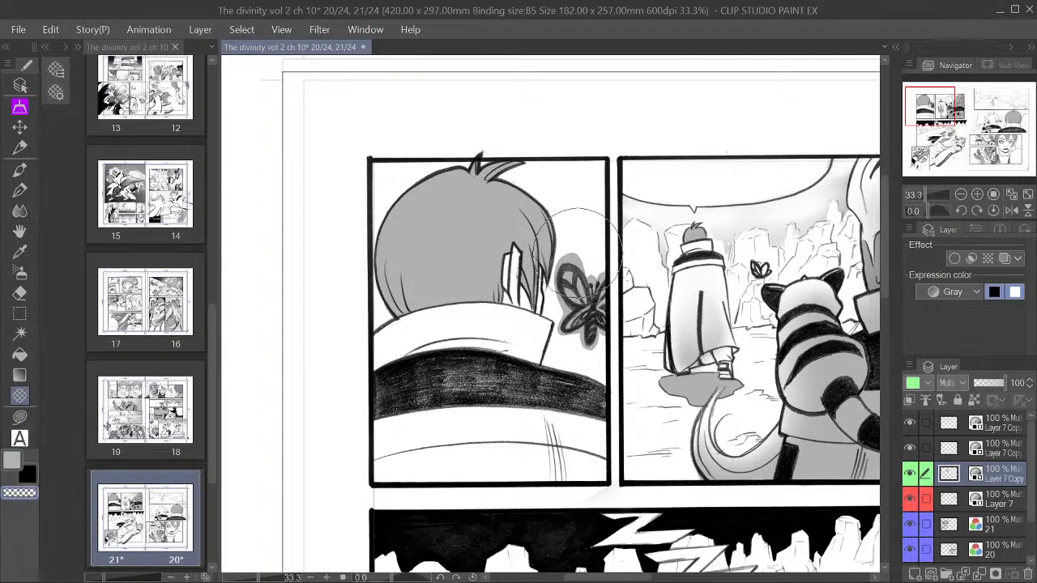
key("bracketleft")
key("bracketleft")
key("bracketleft")
key("bracketleft")
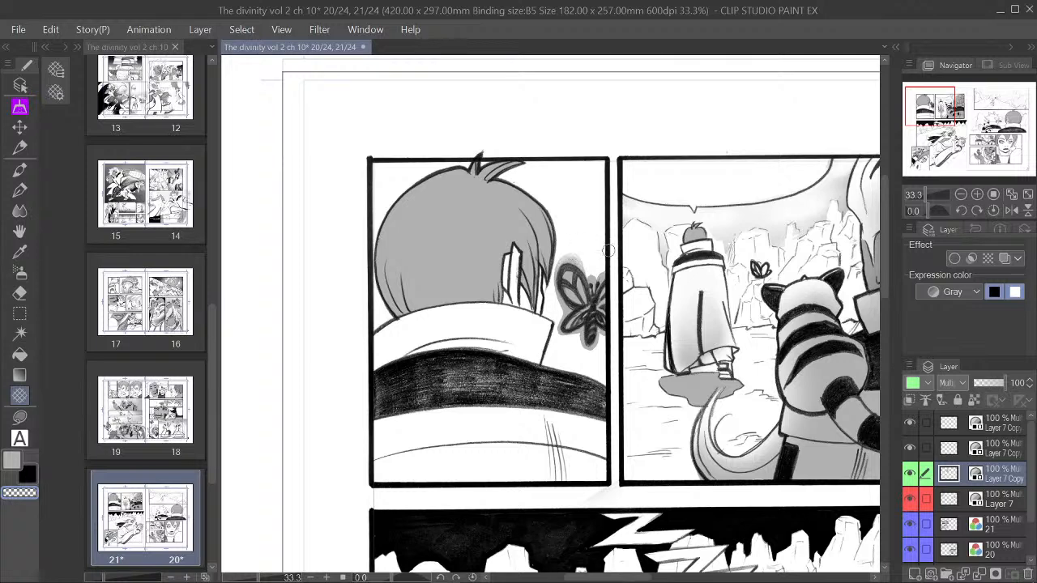
mouse_move(572, 260)
left_mouse_down()
mouse_move(556, 286)
mouse_move(548, 281)
mouse_move(558, 256)
mouse_move(560, 306)
mouse_move(568, 297)
mouse_move(556, 273)
mouse_move(580, 244)
mouse_move(552, 265)
mouse_move(556, 285)
mouse_move(564, 243)
mouse_move(588, 268)
mouse_move(580, 255)
mouse_move(557, 254)
mouse_move(555, 321)
mouse_move(564, 308)
mouse_move(564, 335)
mouse_move(564, 302)
mouse_move(563, 341)
mouse_move(573, 334)
mouse_move(586, 349)
mouse_move(598, 331)
mouse_move(606, 338)
mouse_move(598, 330)
mouse_move(586, 346)
mouse_move(574, 324)
mouse_move(601, 273)
left_mouse_up()
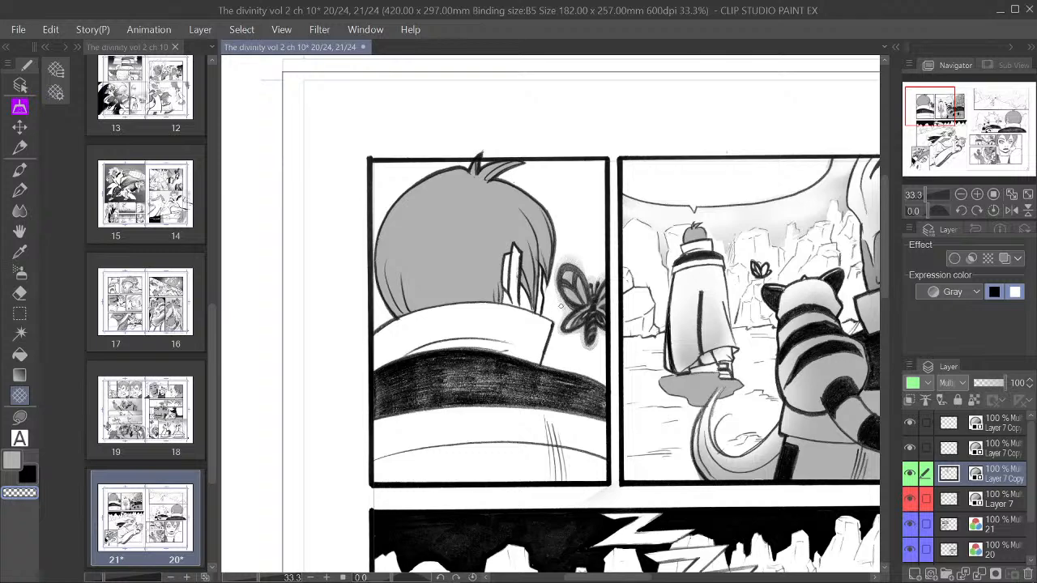
left_click(961, 194)
left_click(961, 194)
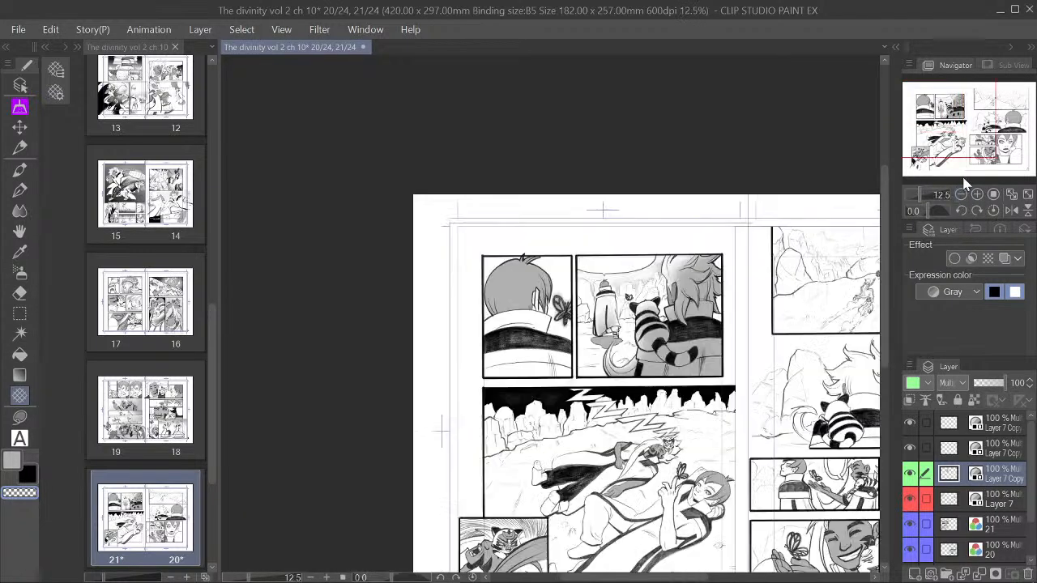
left_click_drag(945, 115, 976, 138)
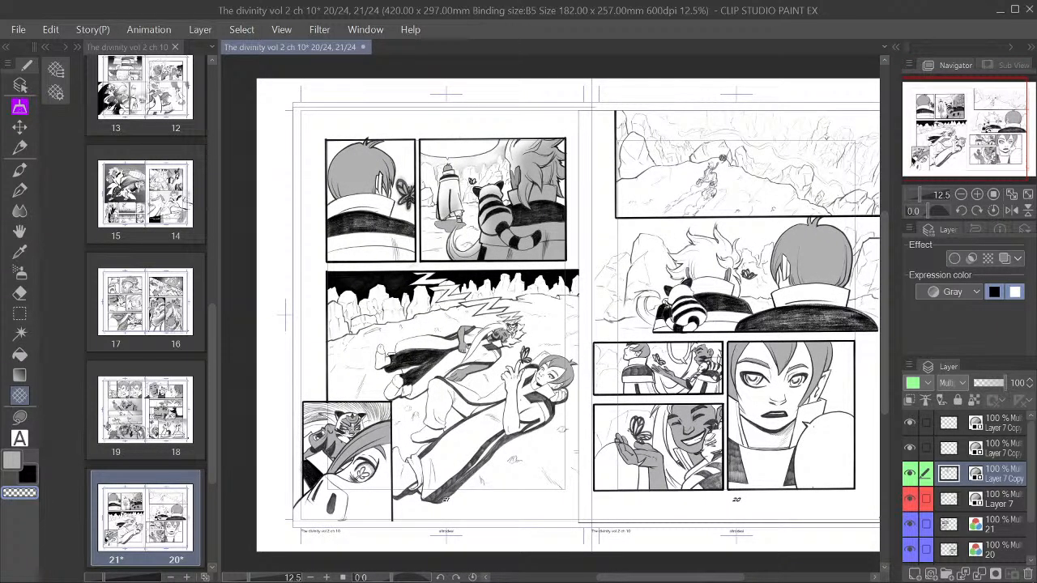
left_click_drag(961, 130, 969, 128)
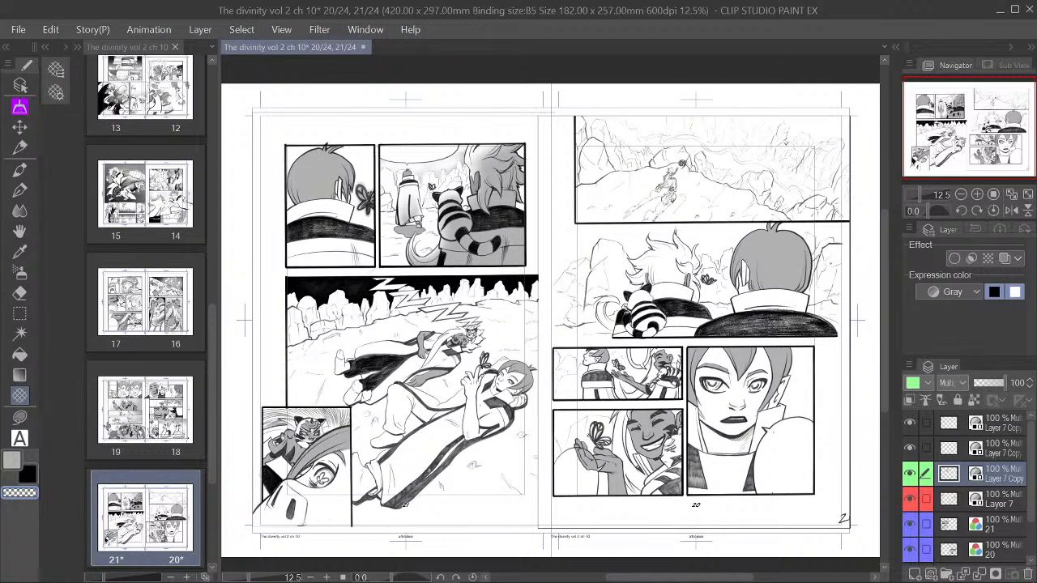
left_click_drag(995, 136, 999, 136)
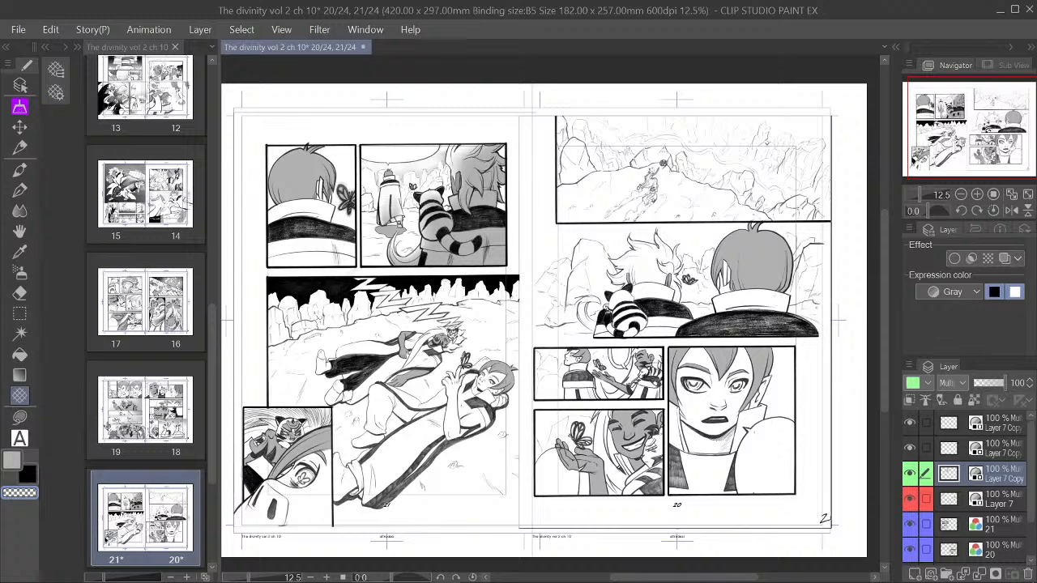
scroll(808, 247, "up", 2)
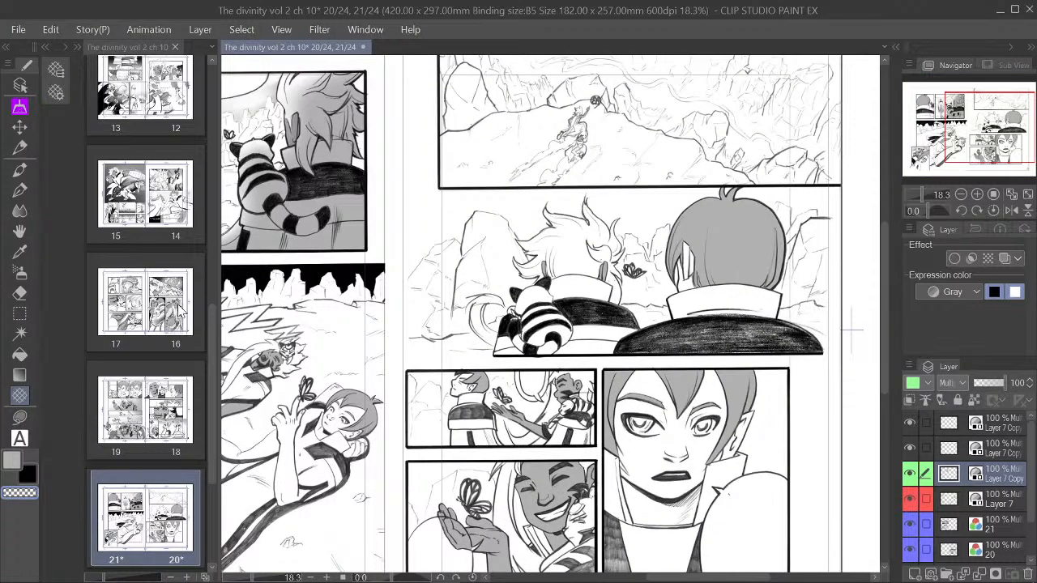
Step: Auto-select the hair, the gap beside the neck and the collar of the short-haired figure in page 20's wide middle panel
left_click(30, 339)
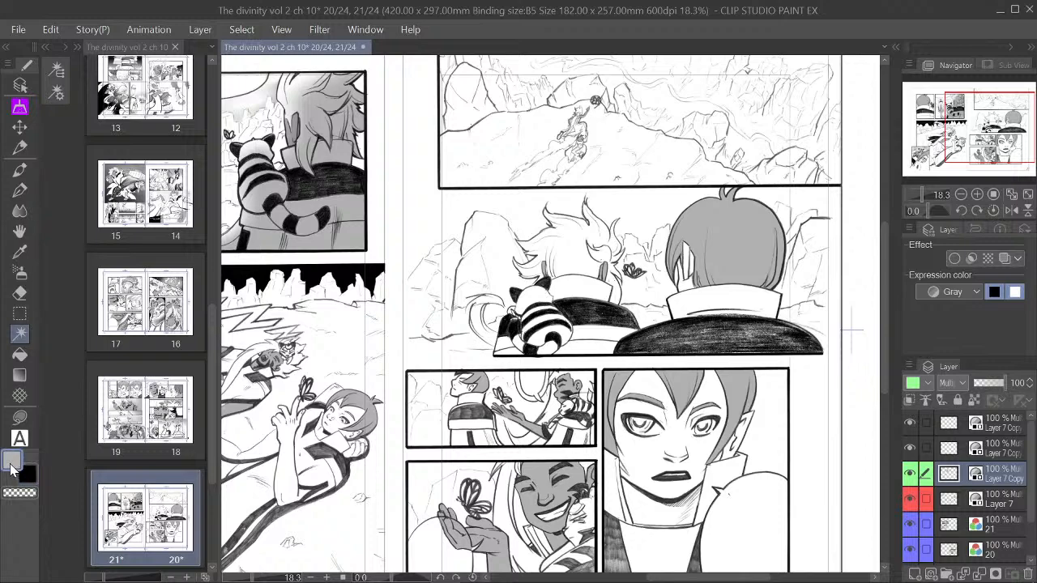
left_click(743, 249)
scroll(744, 249, "up", 2)
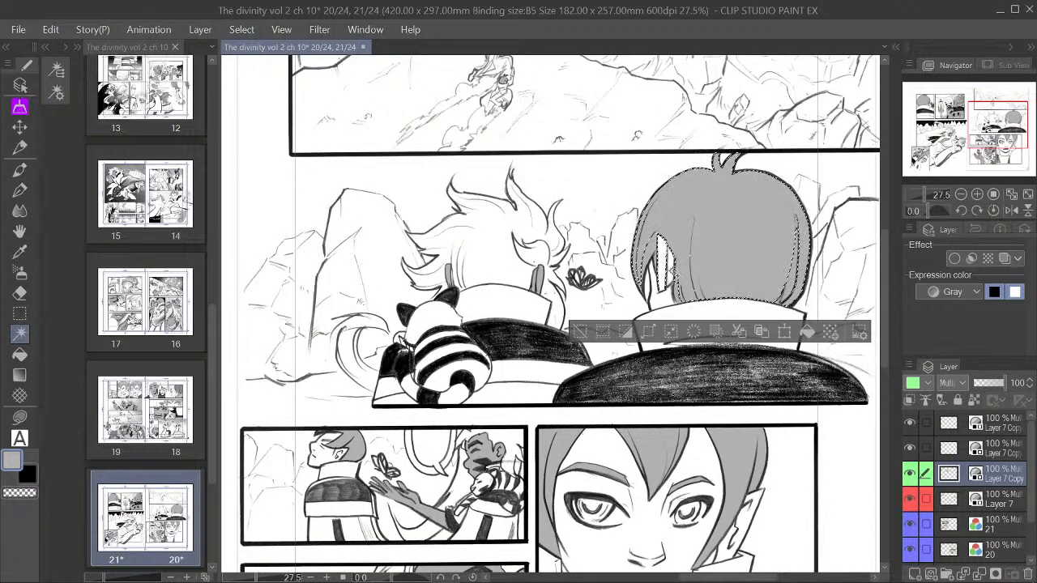
left_click(663, 298)
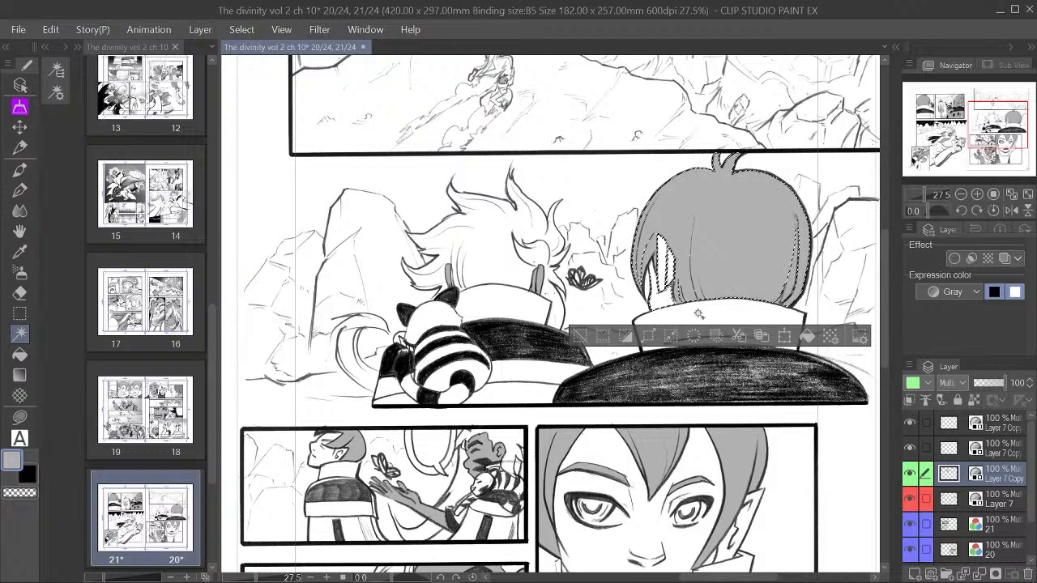
scroll(653, 280, "up", 2)
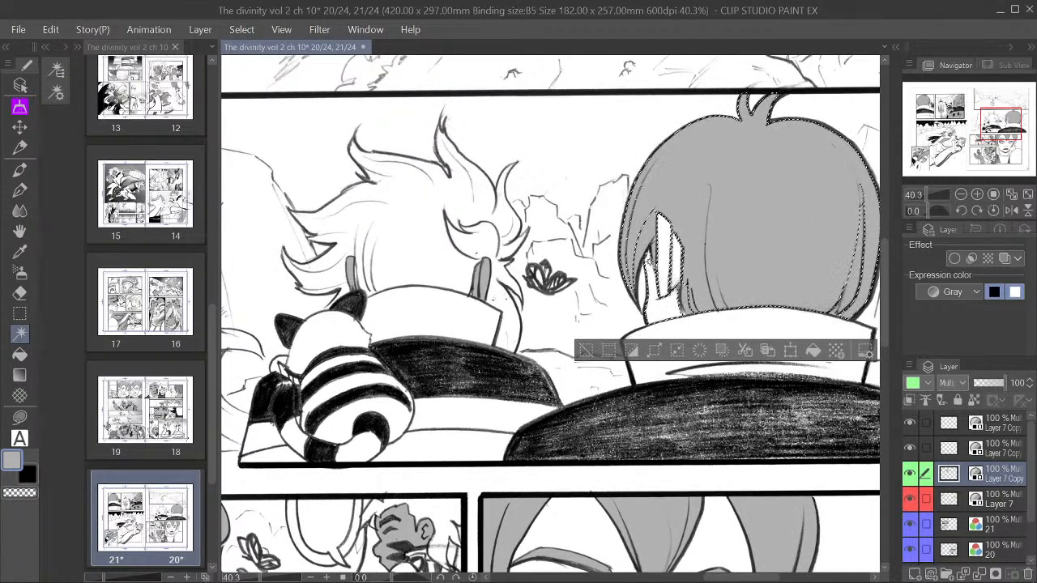
left_click(656, 362)
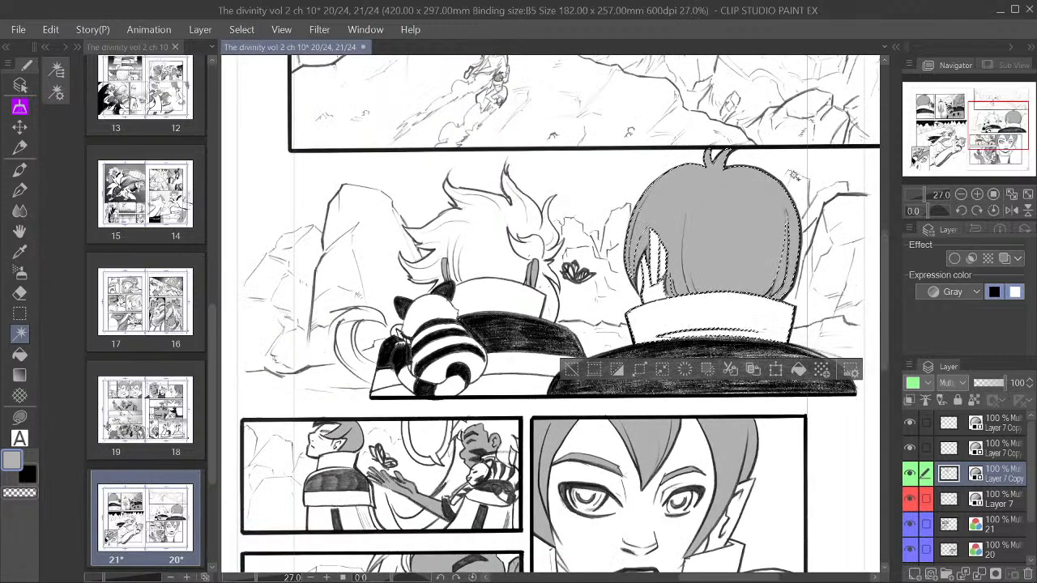
scroll(516, 165, "down", 2)
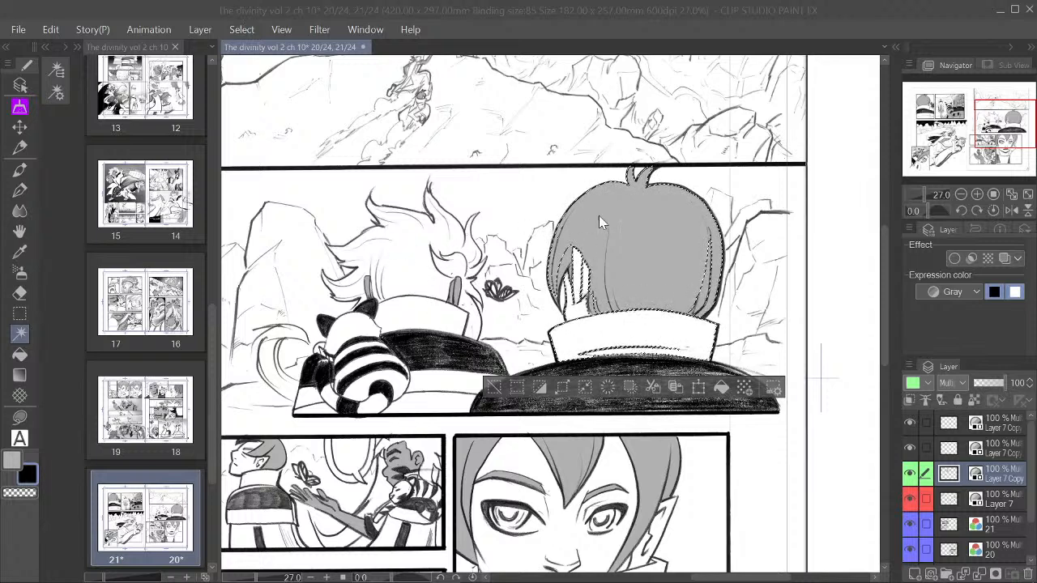
Step: Try filling the selected hair and collar with a darker gray sampled from the drawing, and undo the fill
left_click(690, 197)
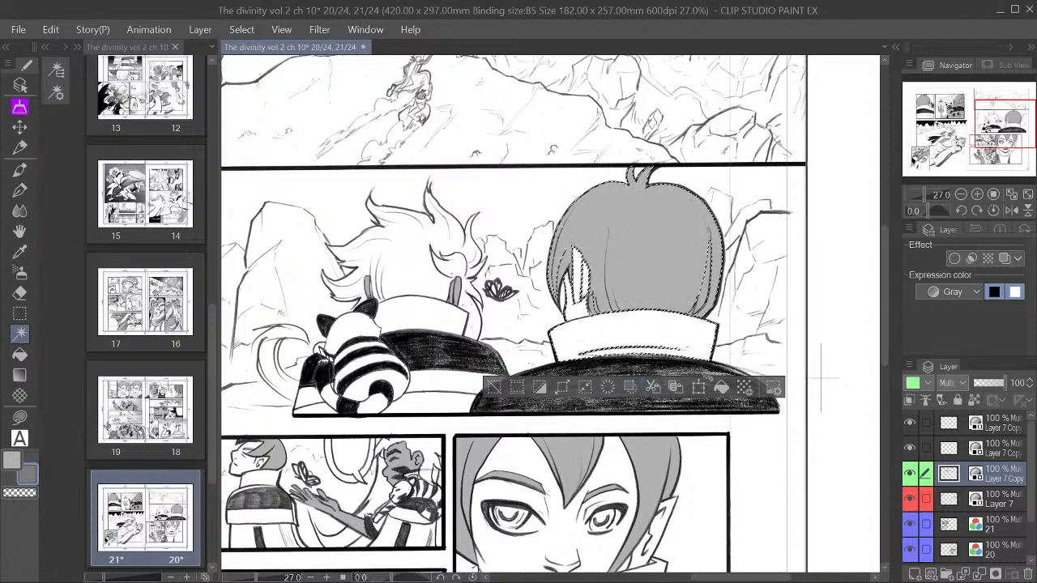
left_click(721, 388)
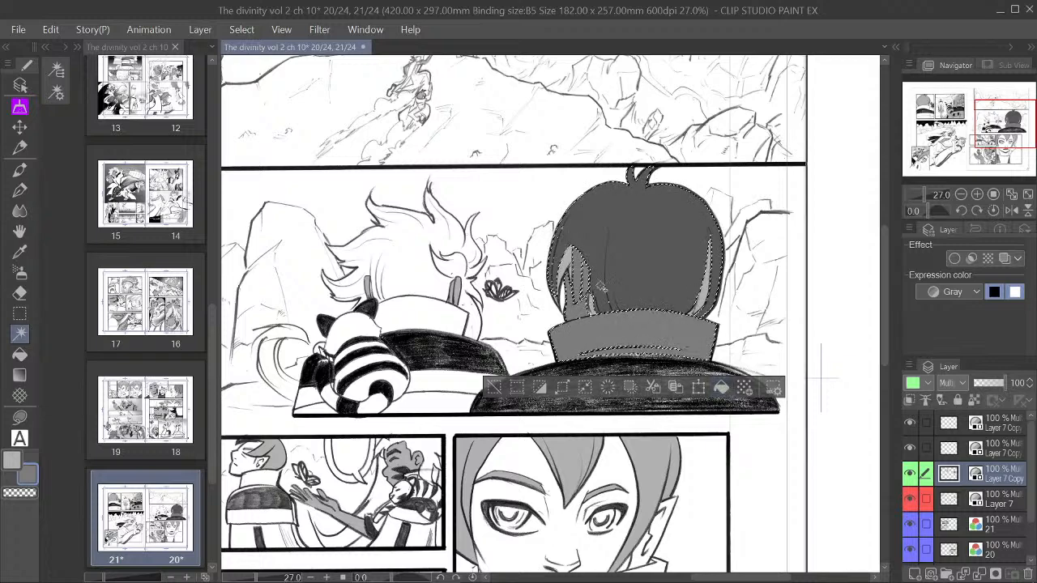
scroll(602, 274, "up", 2)
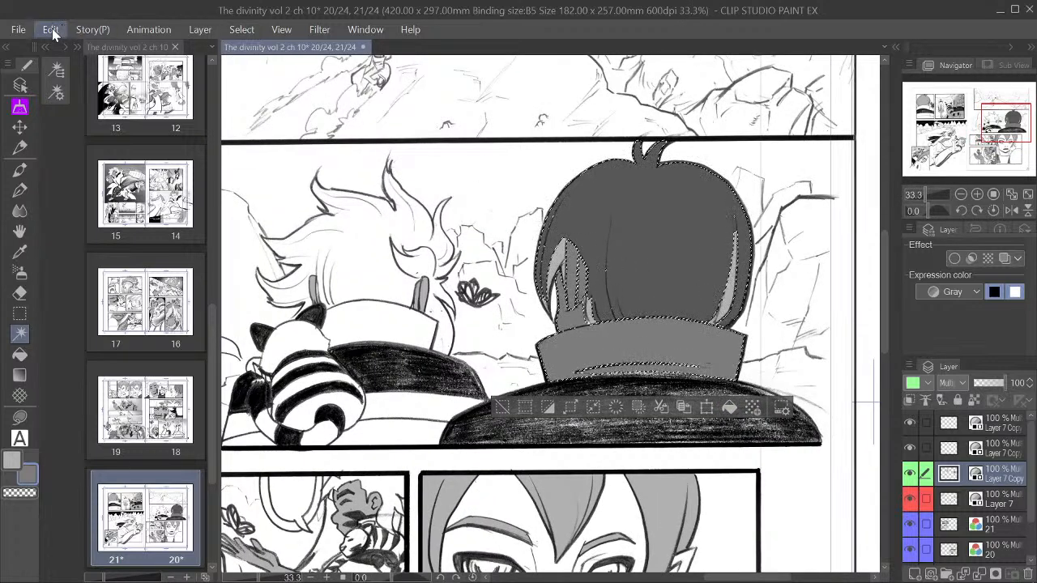
key("ctrl+z")
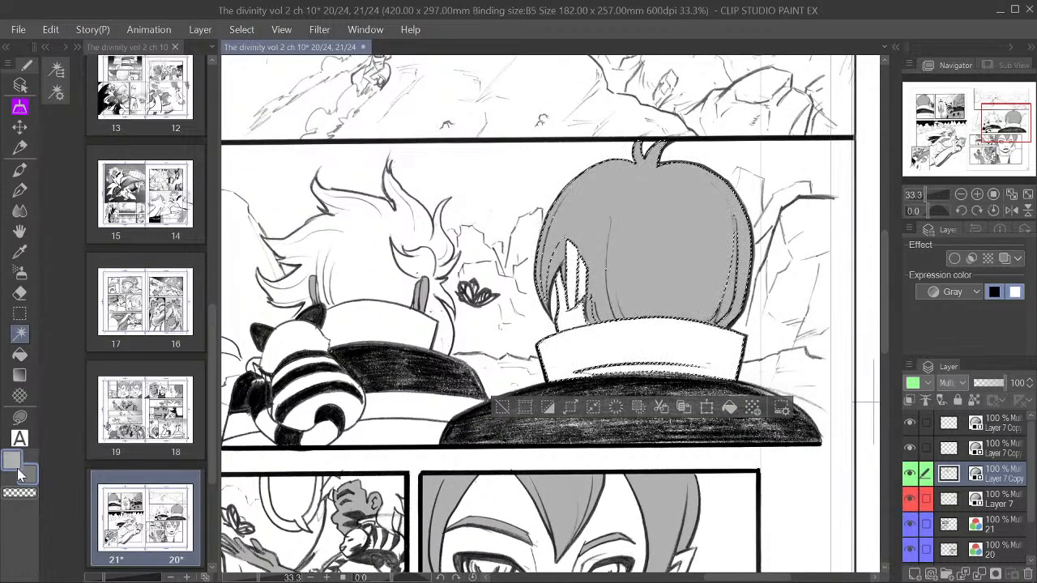
Step: Fill the selected hair, neck and collar with the light gray and deselect the area
left_click(731, 411)
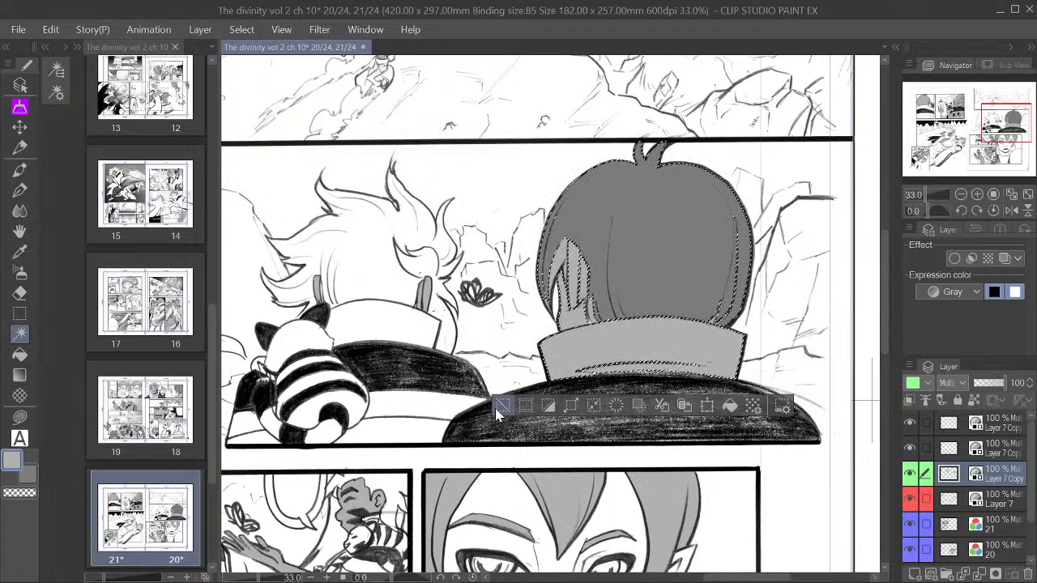
key("ctrl+d")
scroll(758, 276, "down", 2)
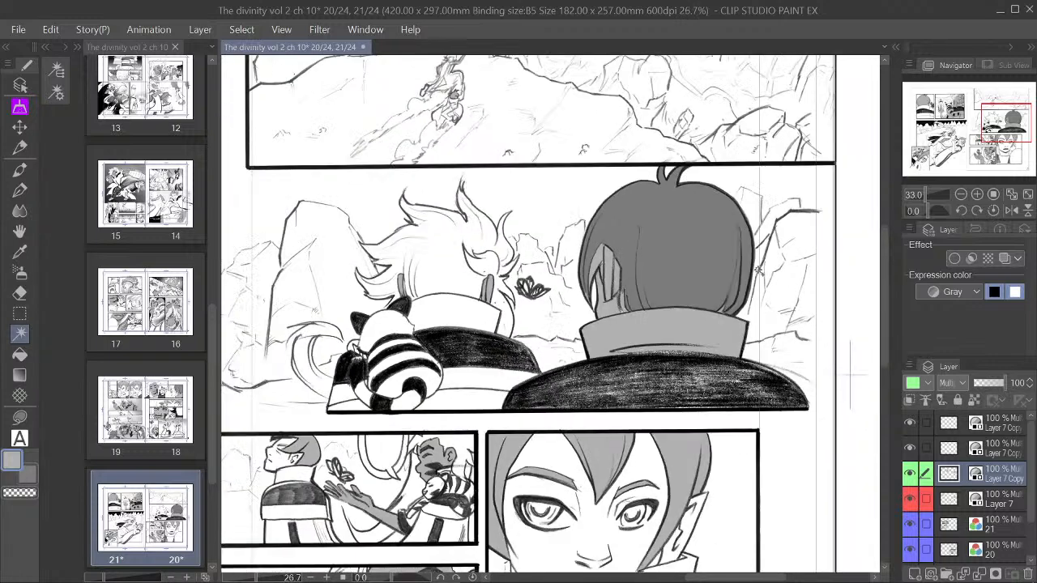
Step: Compare the short-haired figure with and without the gray tone by toggling the current shading layer's visibility
left_click(911, 474)
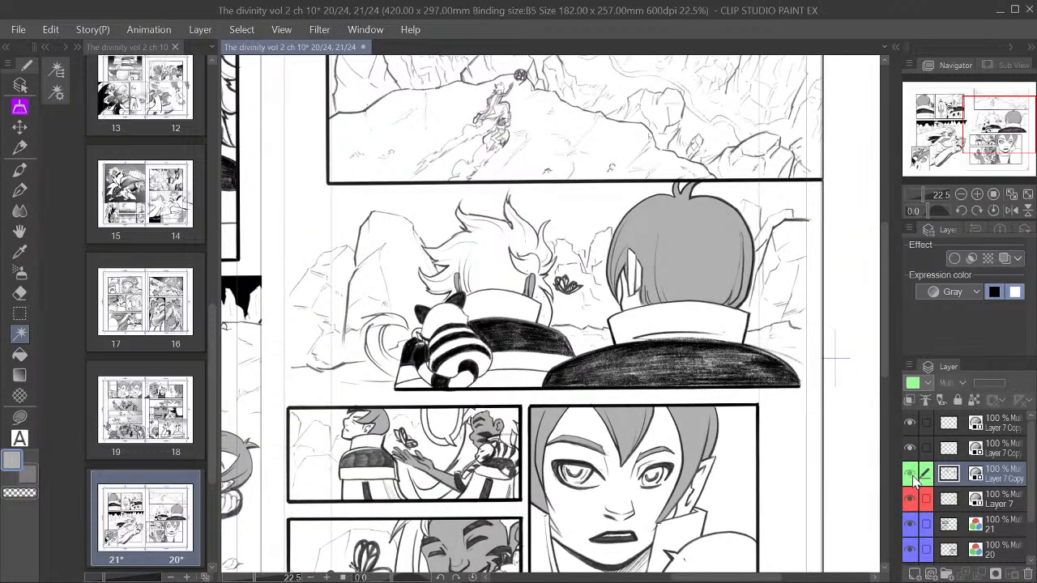
left_click(911, 474)
left_click(911, 474)
left_click(911, 474)
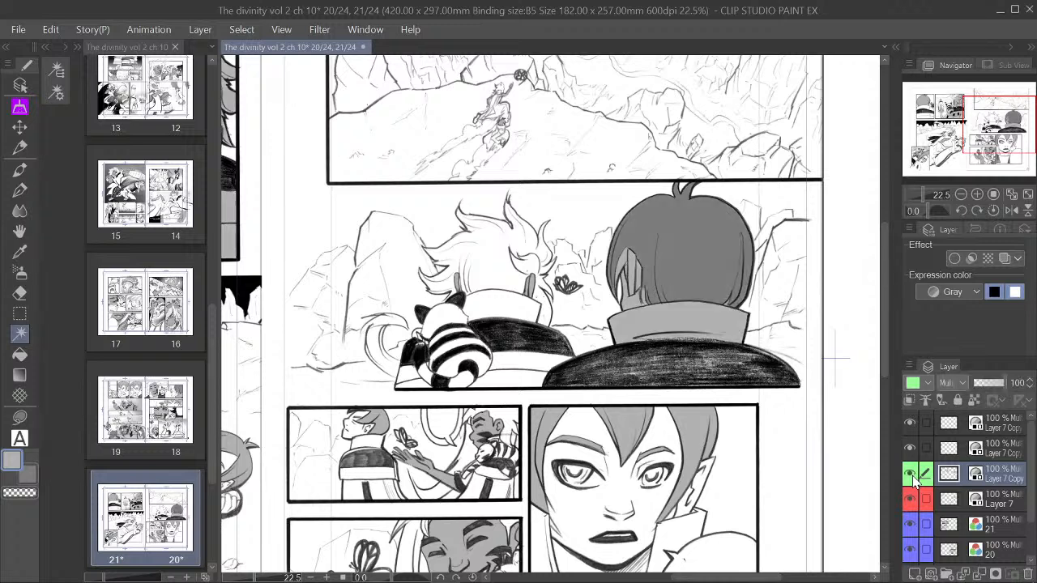
scroll(821, 242, "down", 1)
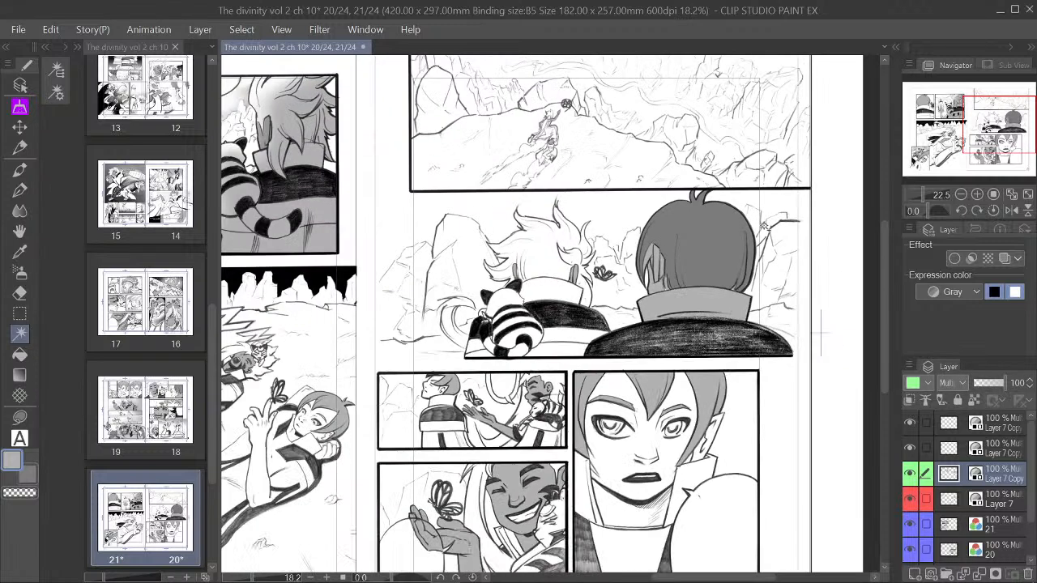
Step: Undo the deselection and the light gray fill on the short-haired figure
left_click(48, 31)
left_click(64, 46)
left_click(58, 33)
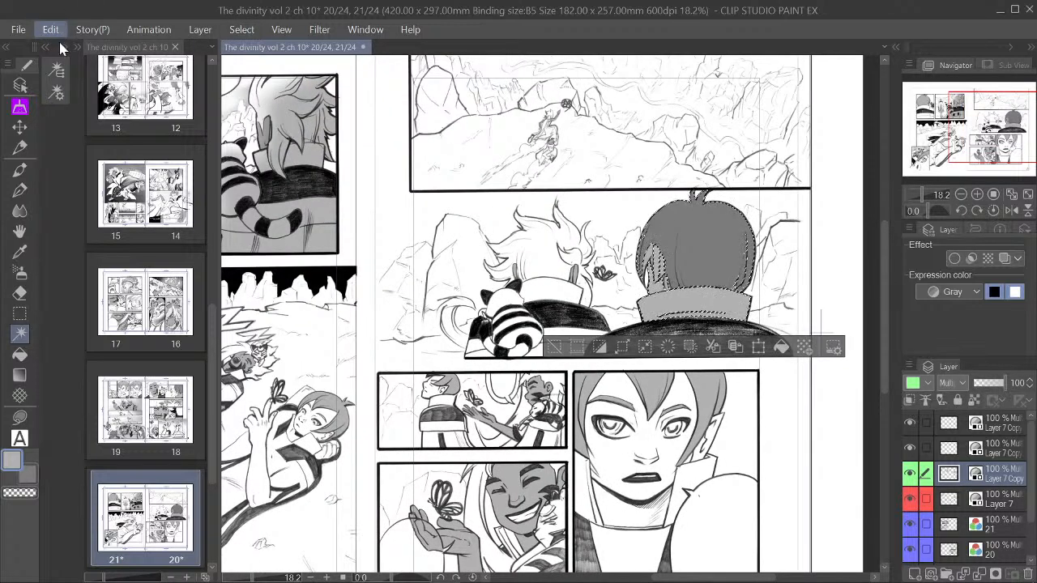
left_click(61, 45)
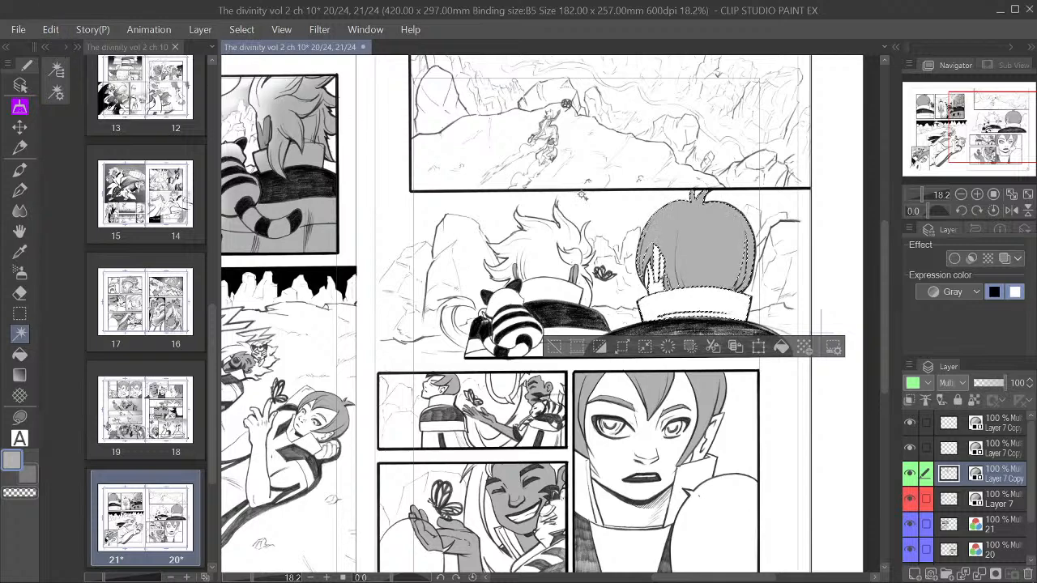
Step: Add the unselected gaps in the short-haired figure's hair, neck and collar to the selection with the Lasso
scroll(716, 247, "up", 1)
scroll(715, 247, "up", 1)
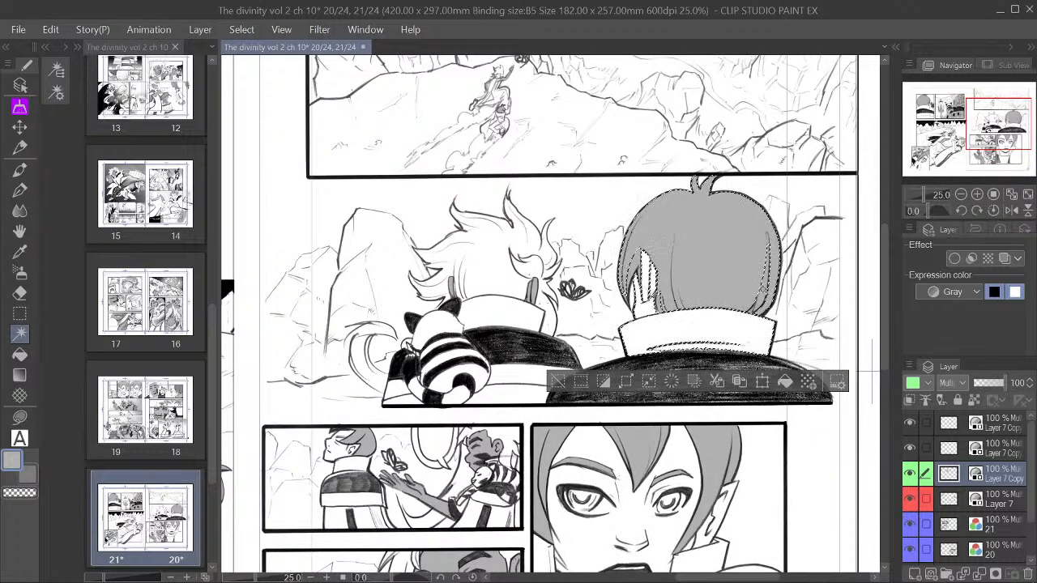
scroll(764, 285, "up", 2)
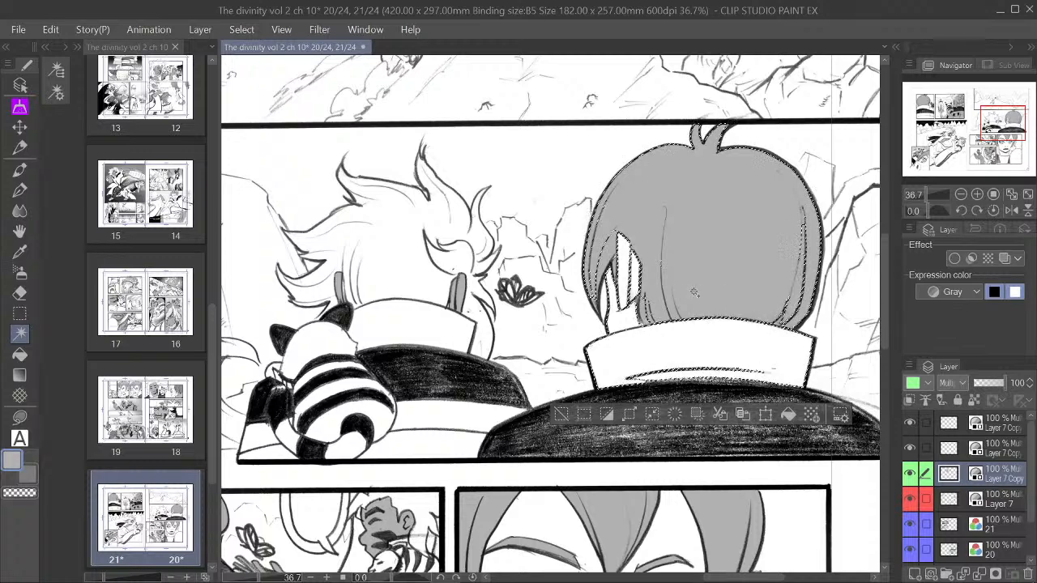
left_click(20, 314)
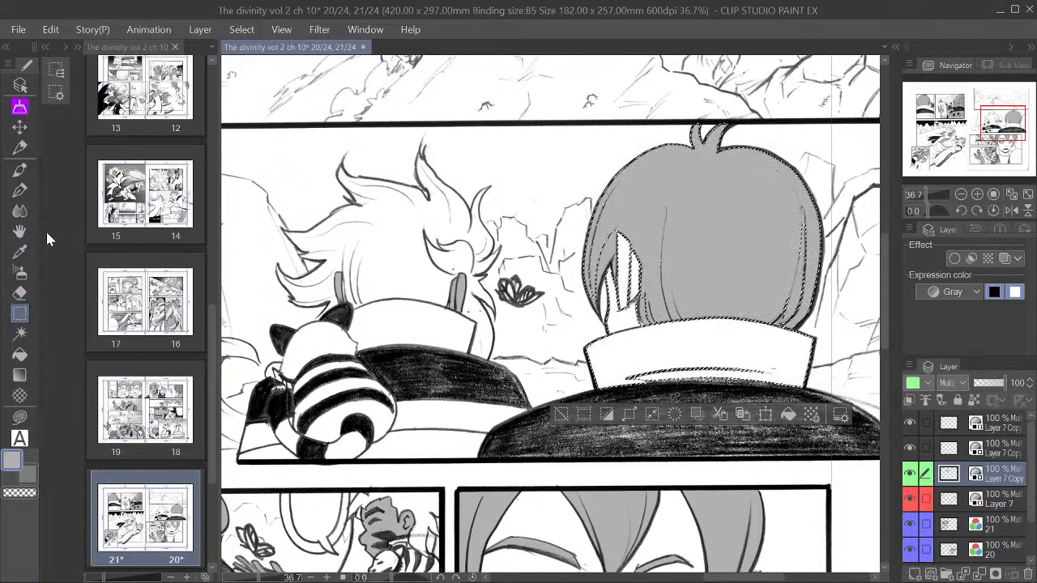
left_click(62, 65)
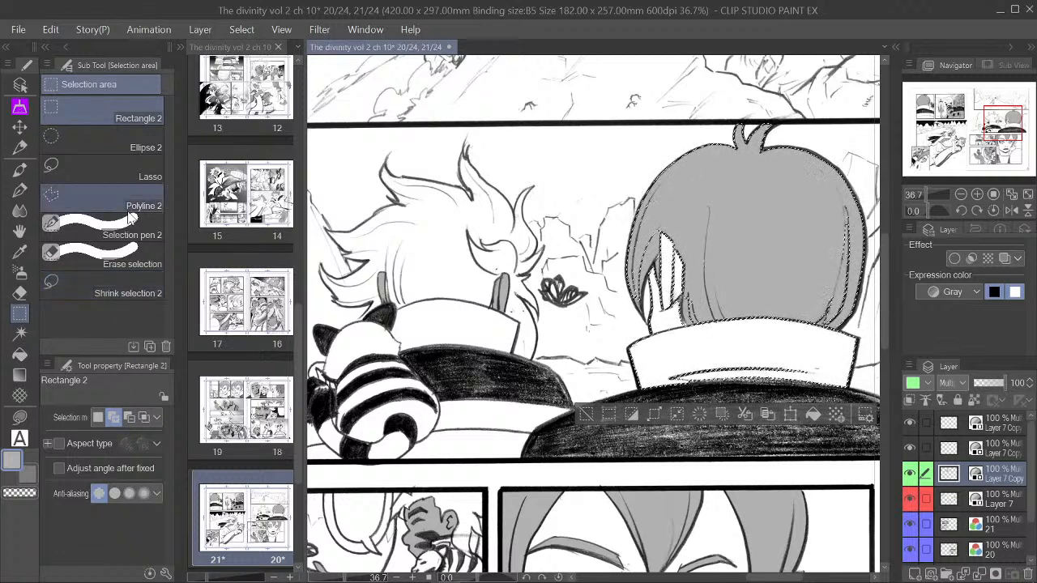
left_click(124, 162)
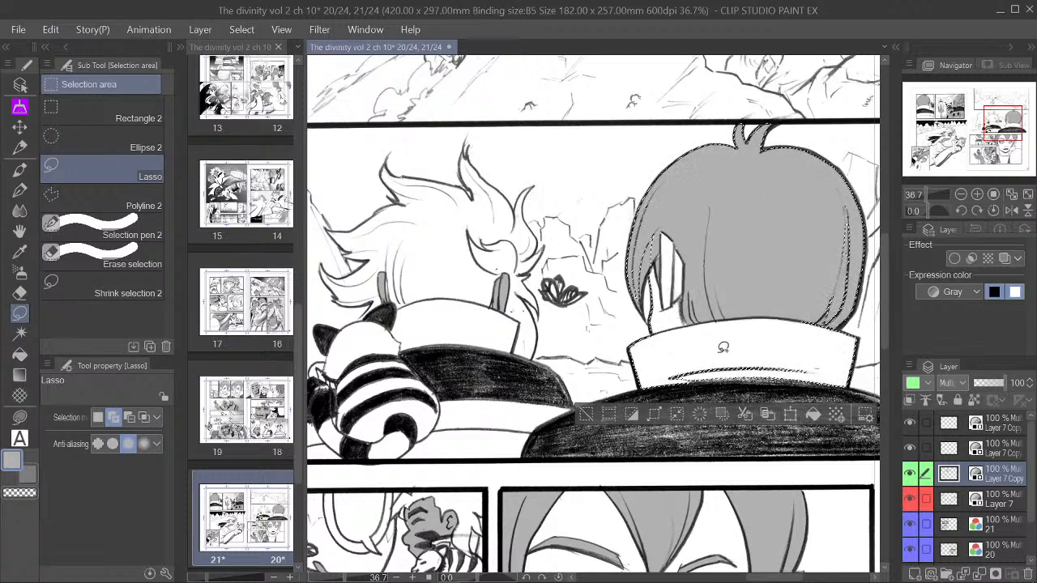
mouse_move(657, 333)
left_mouse_down()
mouse_move(681, 422)
mouse_move(770, 430)
mouse_move(818, 422)
mouse_move(845, 330)
left_mouse_up()
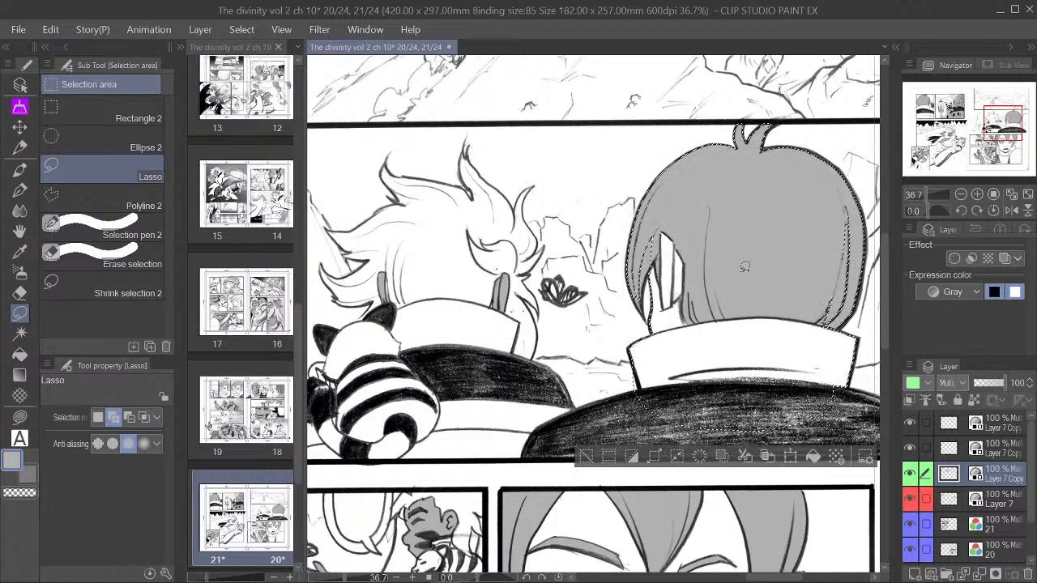
key("ctrl+z")
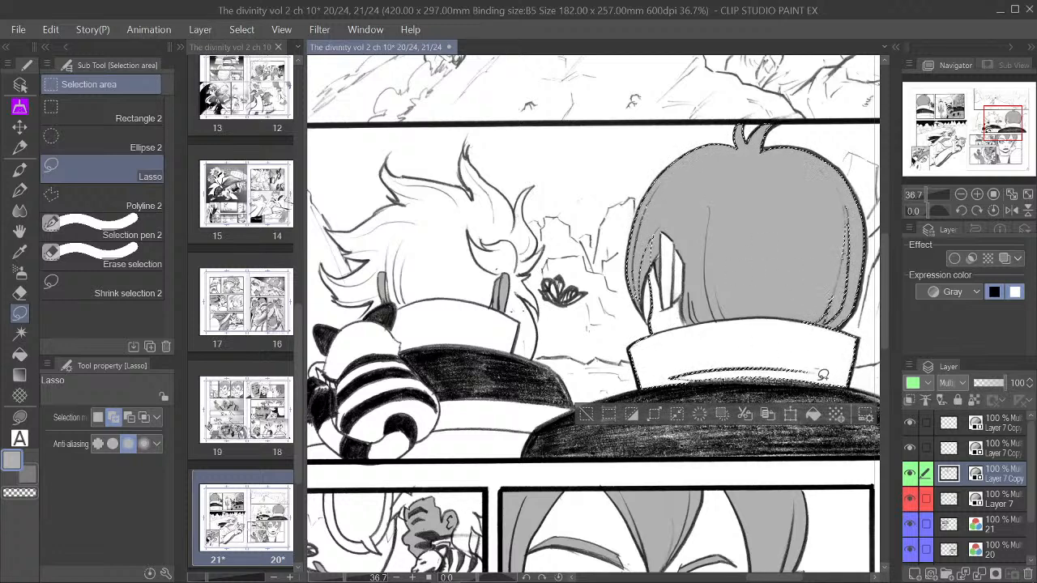
left_click_drag(669, 388, 864, 293)
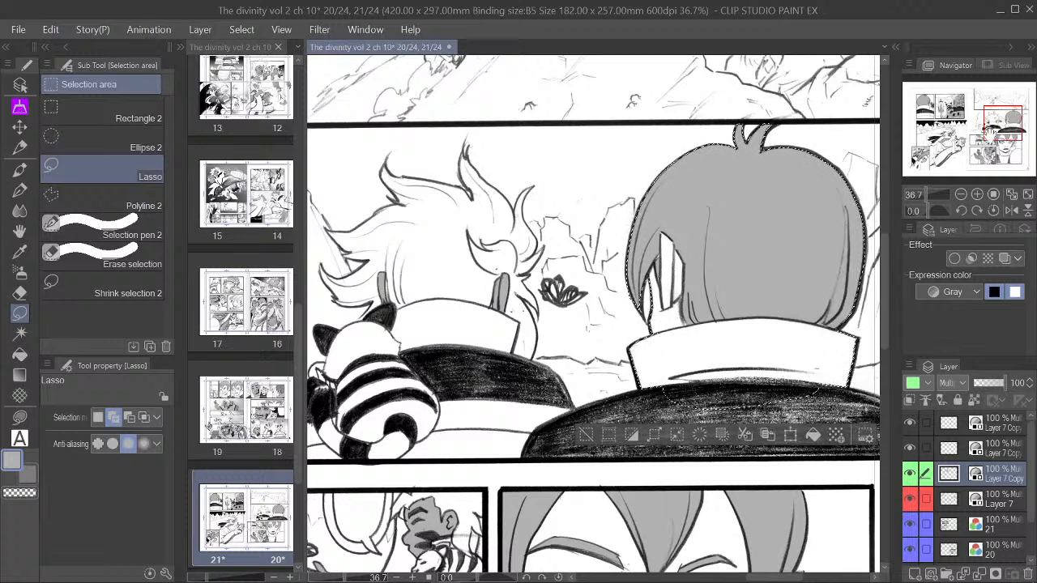
Step: Add the spiky-haired figure's coat and the lower part of the striped animal to the selection with the Lasso
left_click_drag(996, 128, 1003, 131)
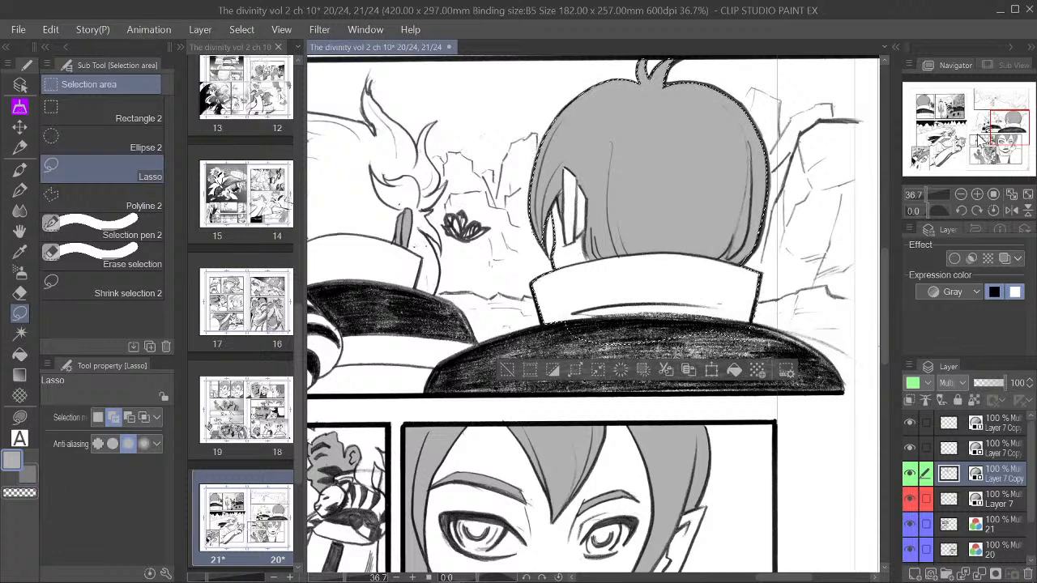
left_click_drag(1011, 129, 996, 130)
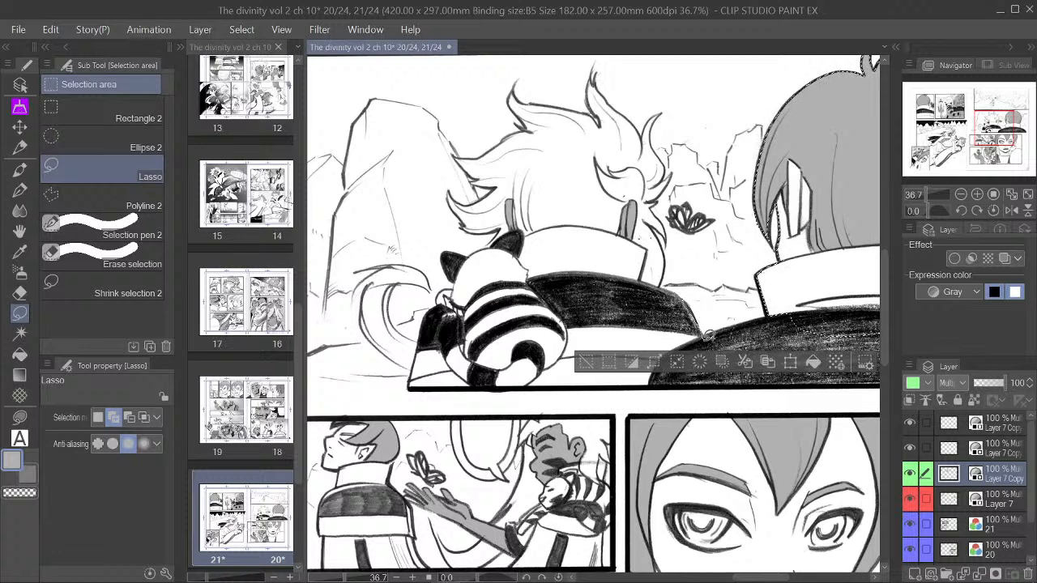
mouse_move(704, 340)
left_mouse_down()
mouse_move(665, 382)
mouse_move(529, 384)
mouse_move(565, 273)
left_mouse_up()
left_click_drag(627, 271, 648, 276)
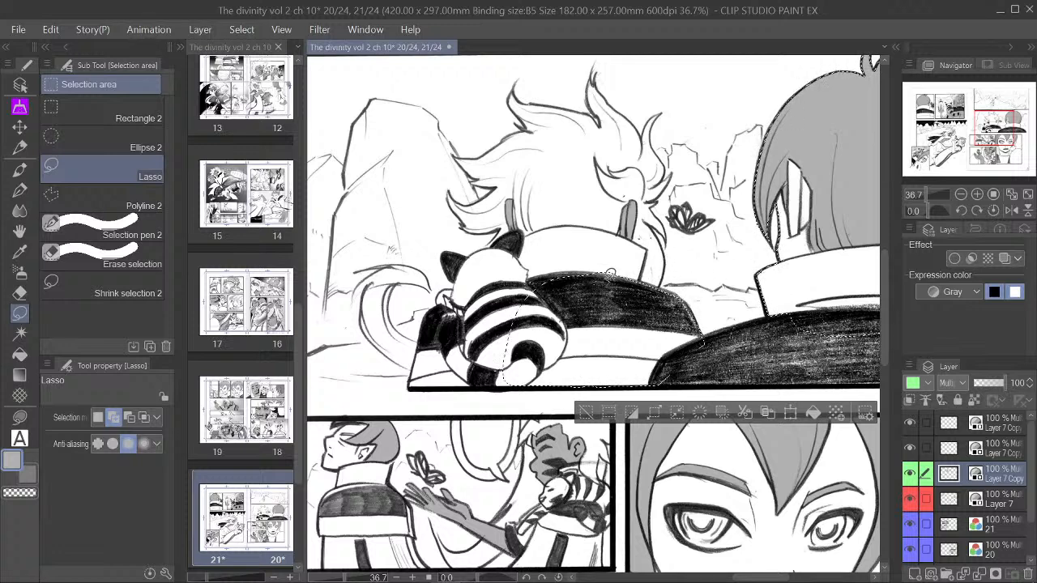
mouse_move(544, 250)
left_mouse_down()
mouse_move(453, 307)
mouse_move(446, 295)
mouse_move(429, 313)
mouse_move(414, 377)
mouse_move(479, 384)
mouse_move(557, 373)
left_mouse_up()
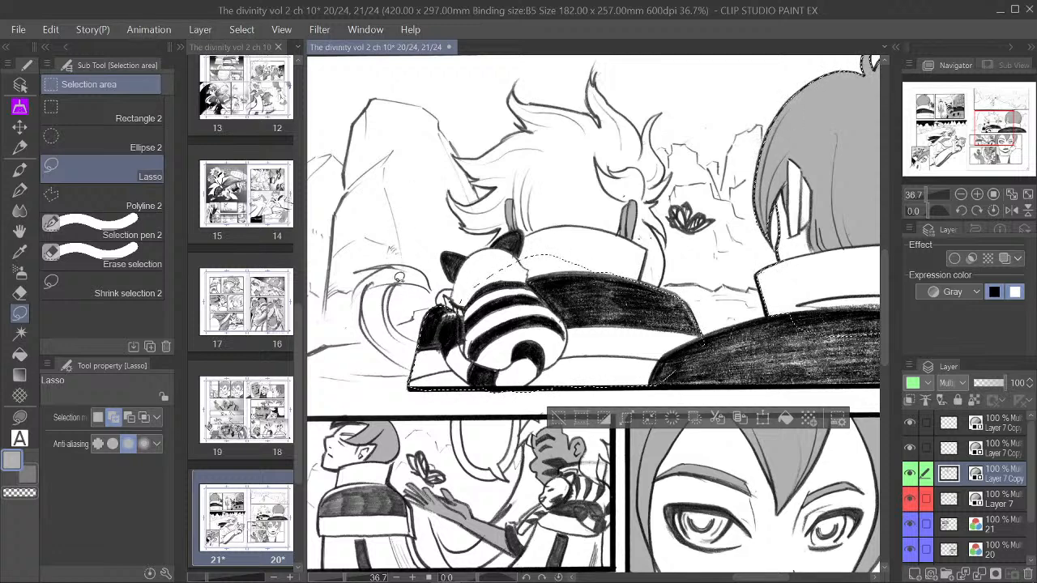
Step: Lasso the curled tail beside the striped animal to include it in the selection
mouse_move(394, 289)
left_mouse_down()
mouse_move(387, 307)
mouse_move(399, 324)
left_mouse_up()
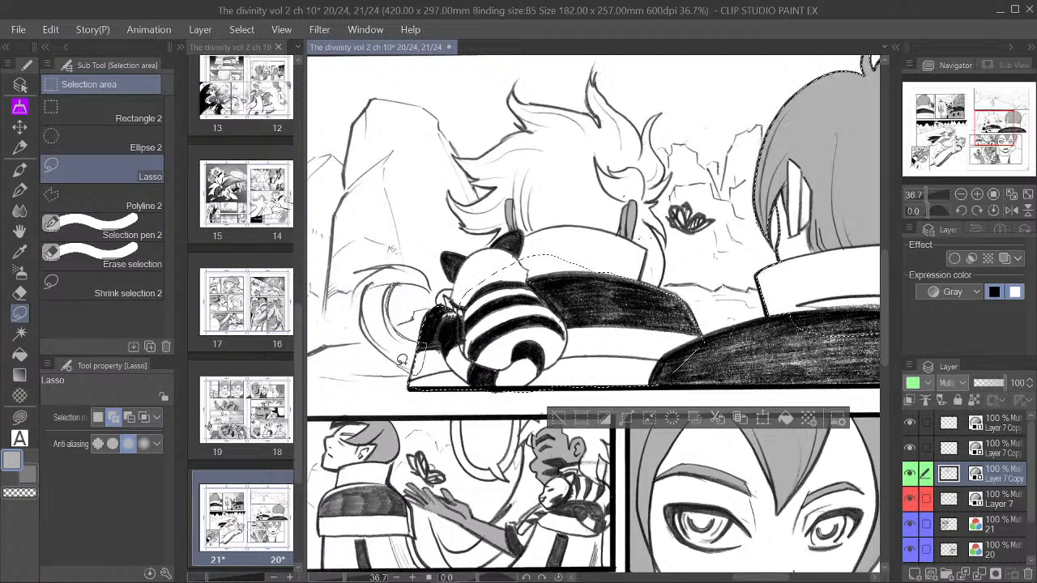
mouse_move(377, 342)
left_mouse_down()
mouse_move(359, 308)
mouse_move(371, 282)
mouse_move(354, 299)
mouse_move(354, 290)
mouse_move(383, 261)
left_mouse_up()
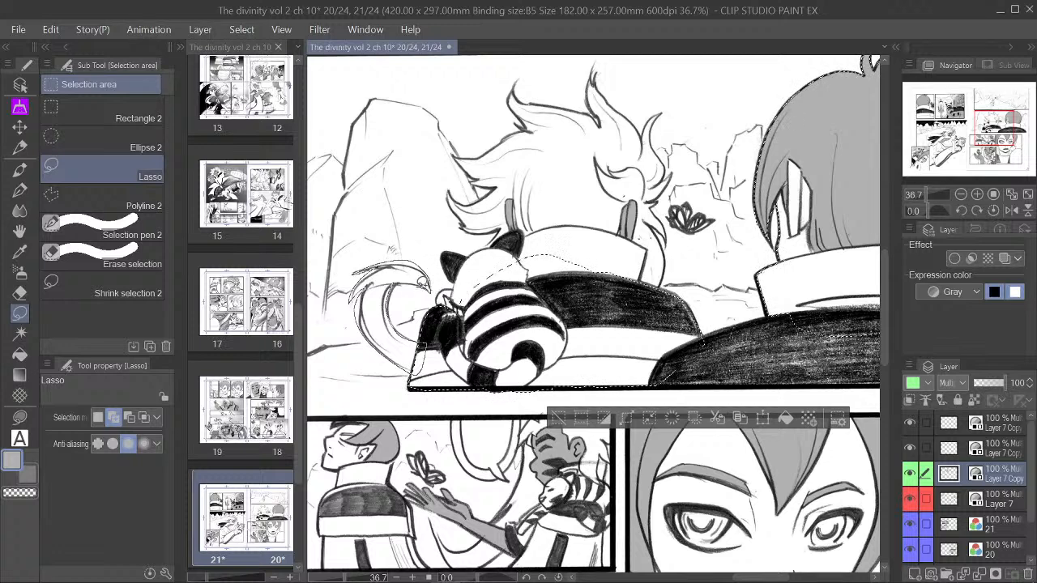
left_click_drag(422, 282, 399, 302)
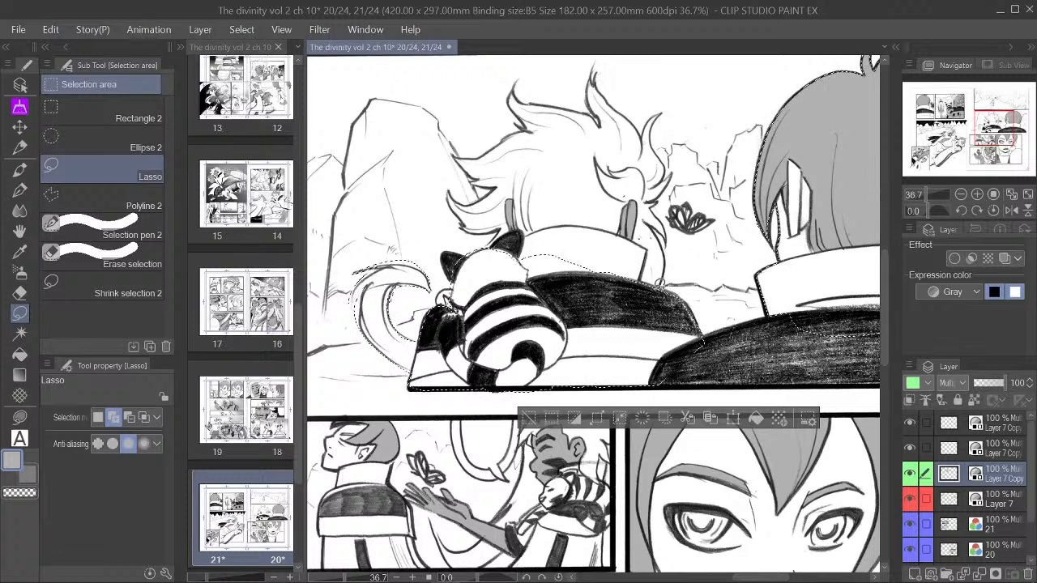
Step: Lasso around the spiky-haired figure's head and flame-like hair strands to add them to the selection
left_click_drag(666, 248, 596, 192)
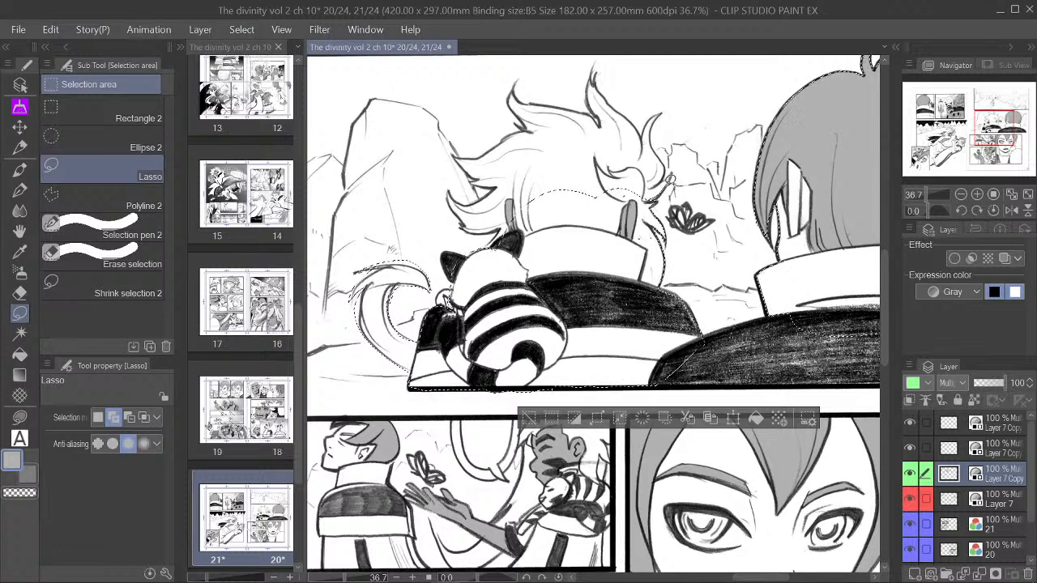
mouse_move(671, 180)
left_mouse_down()
mouse_move(656, 137)
mouse_move(670, 102)
mouse_move(633, 114)
mouse_move(598, 53)
mouse_move(572, 73)
left_mouse_up()
mouse_move(568, 97)
left_mouse_down()
mouse_move(517, 73)
mouse_move(497, 119)
mouse_move(505, 128)
mouse_move(451, 159)
mouse_move(475, 195)
mouse_move(452, 185)
mouse_move(450, 209)
mouse_move(496, 268)
mouse_move(613, 253)
left_mouse_up()
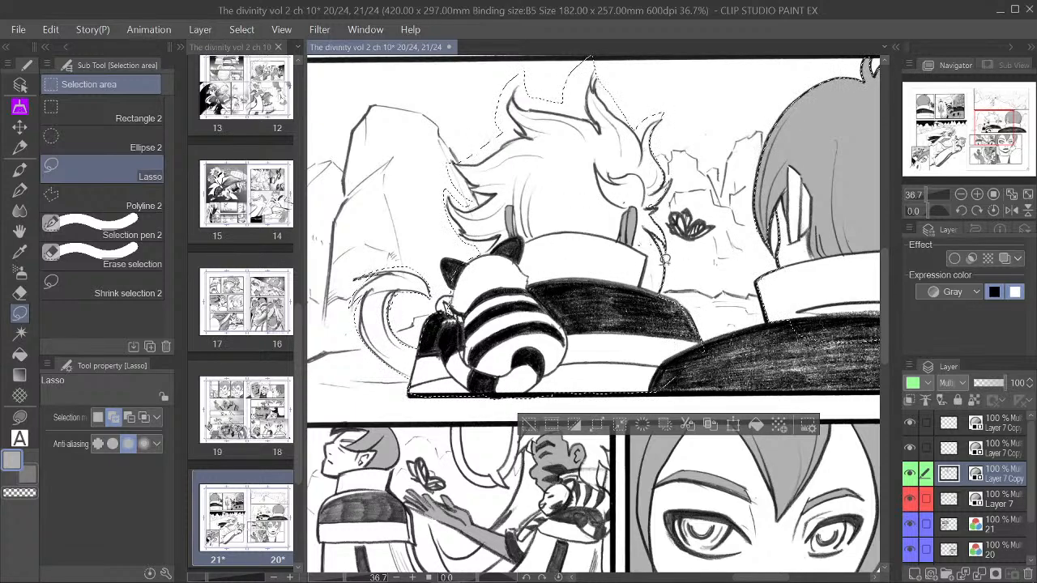
scroll(670, 342, "down", 5)
left_click(1001, 136)
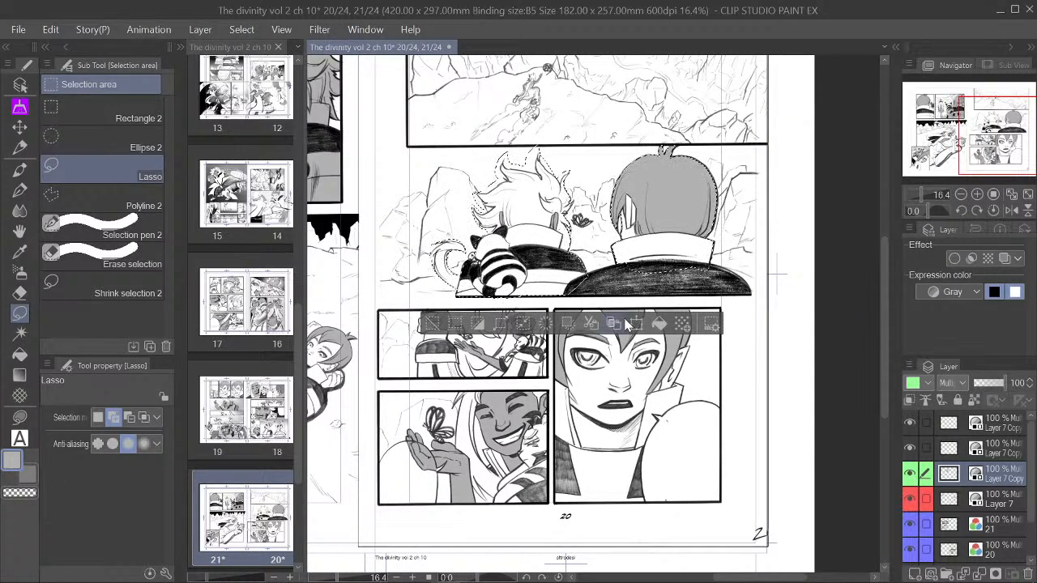
Step: Fill the selected areas of both figures, the striped animal and its tail with gray, and clear the selection
left_click(660, 323)
scroll(563, 206, "up", 2)
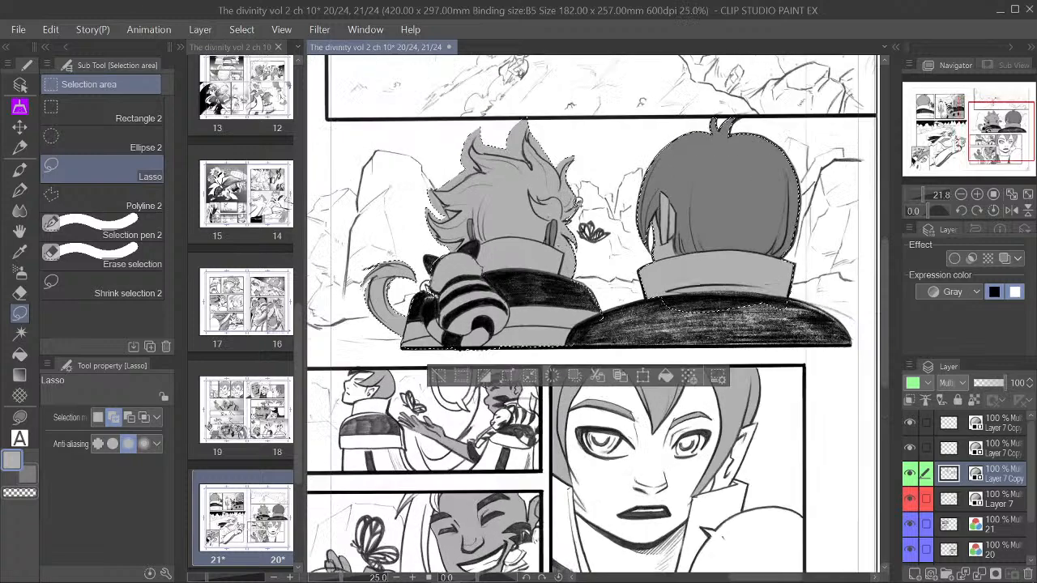
left_click(438, 421)
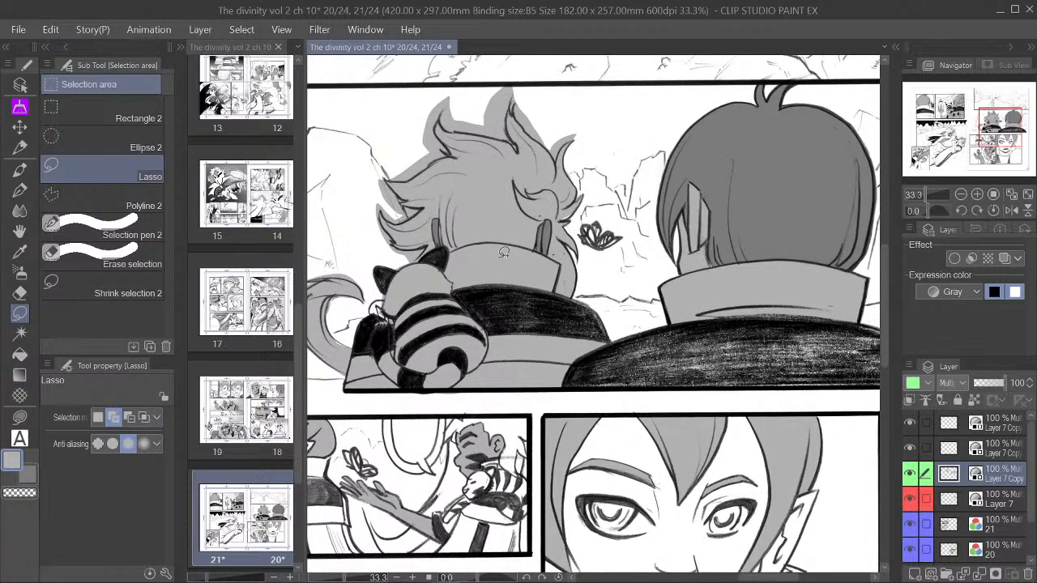
key("p")
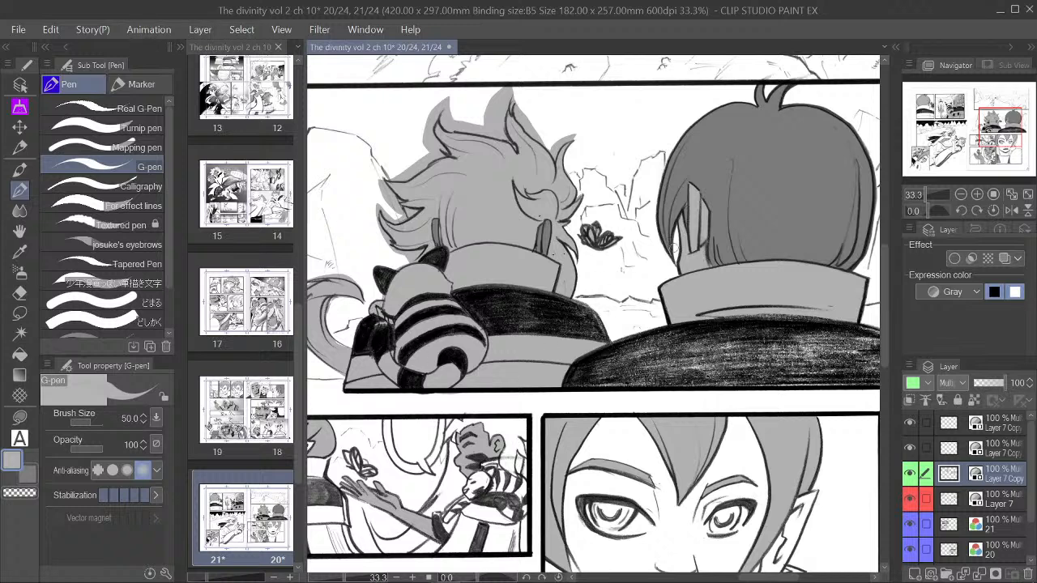
left_click(961, 195)
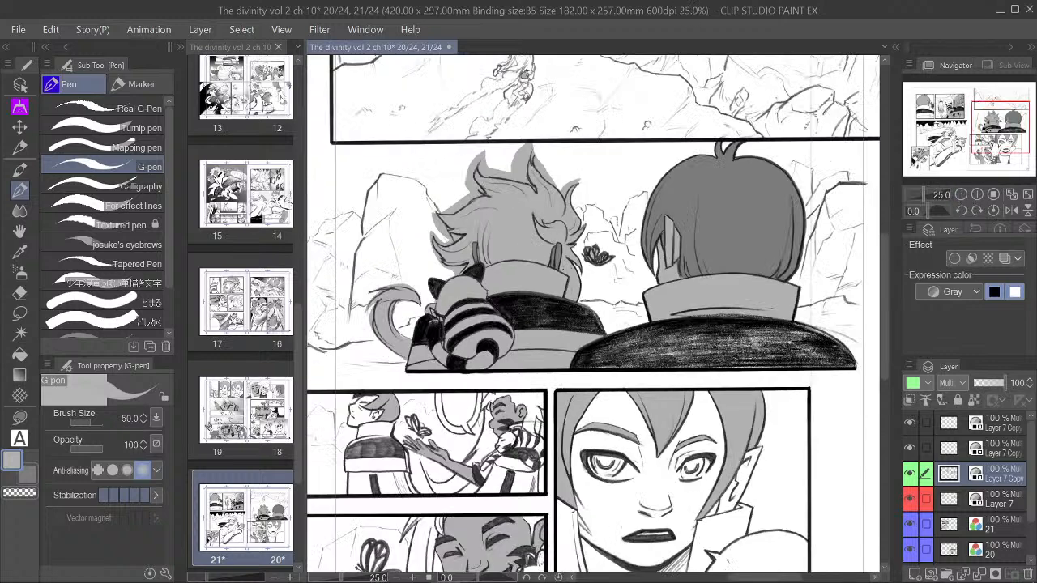
left_click_drag(997, 136, 998, 135)
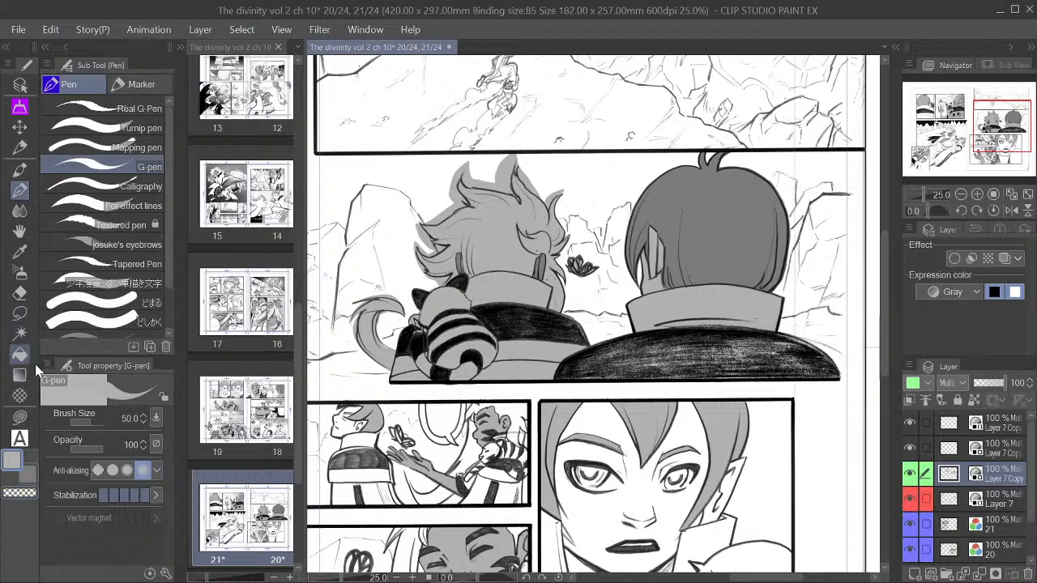
Step: Auto-select the gray spill above the spiky hair's upper outline, referring to all layers
left_click(22, 332)
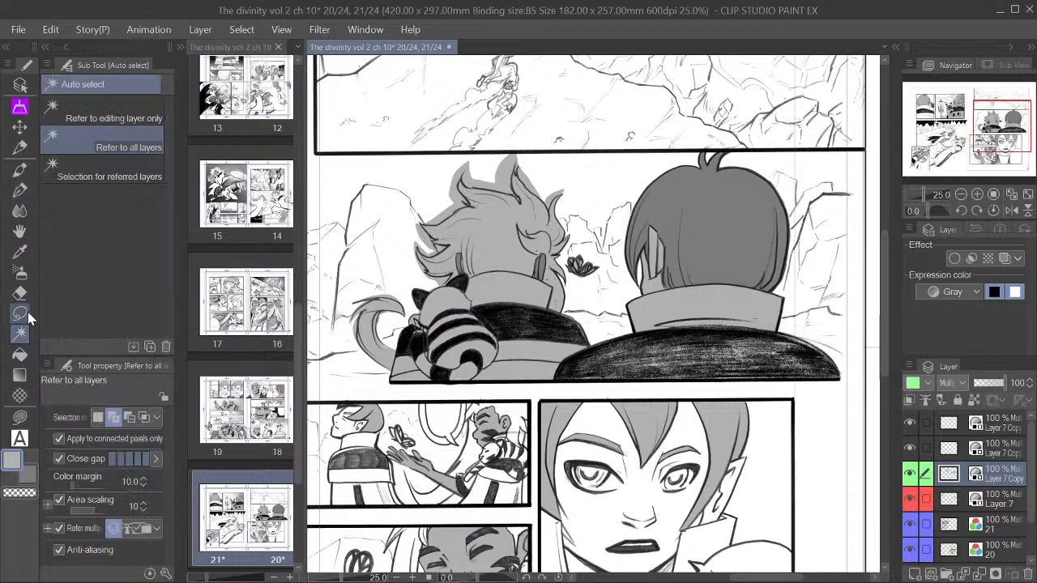
scroll(535, 170, "up", 2)
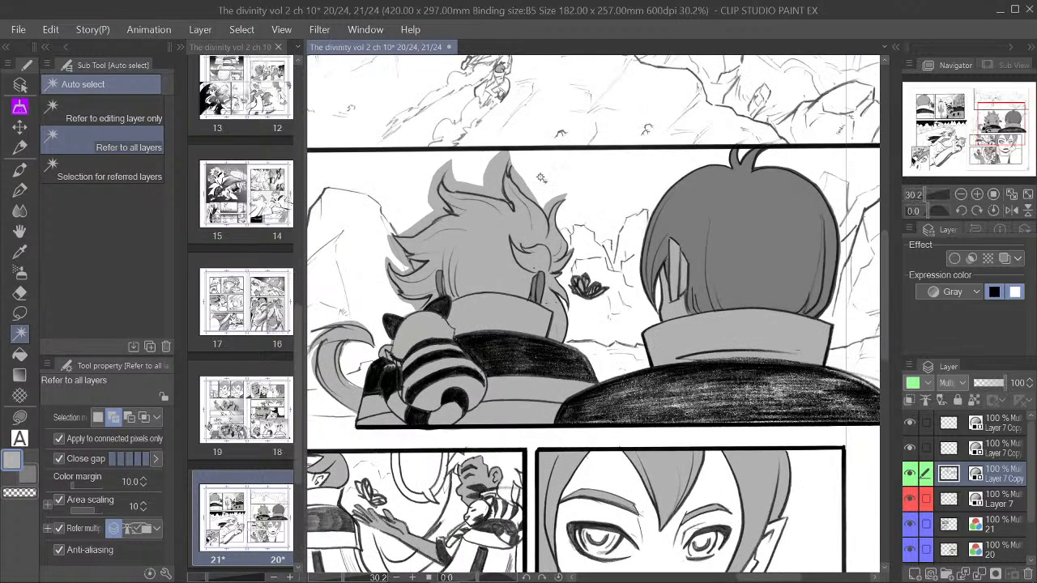
left_click(502, 183)
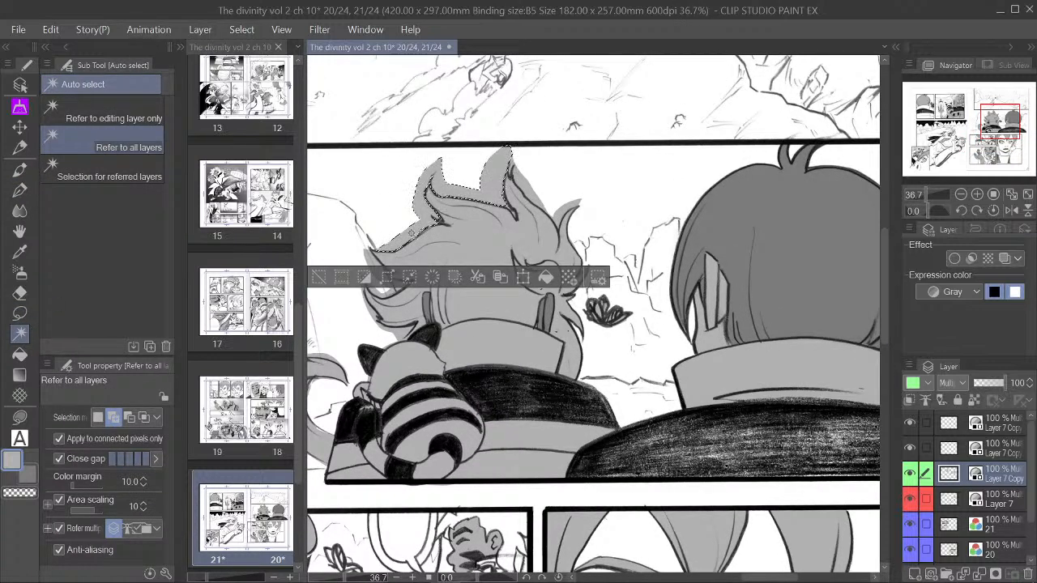
Step: Add the gray spill around the curled tail and outside the spiky hair's lower-left strands to the selection
scroll(448, 225, "down", 1)
left_click_drag(989, 135, 983, 141)
scroll(415, 240, "up", 3)
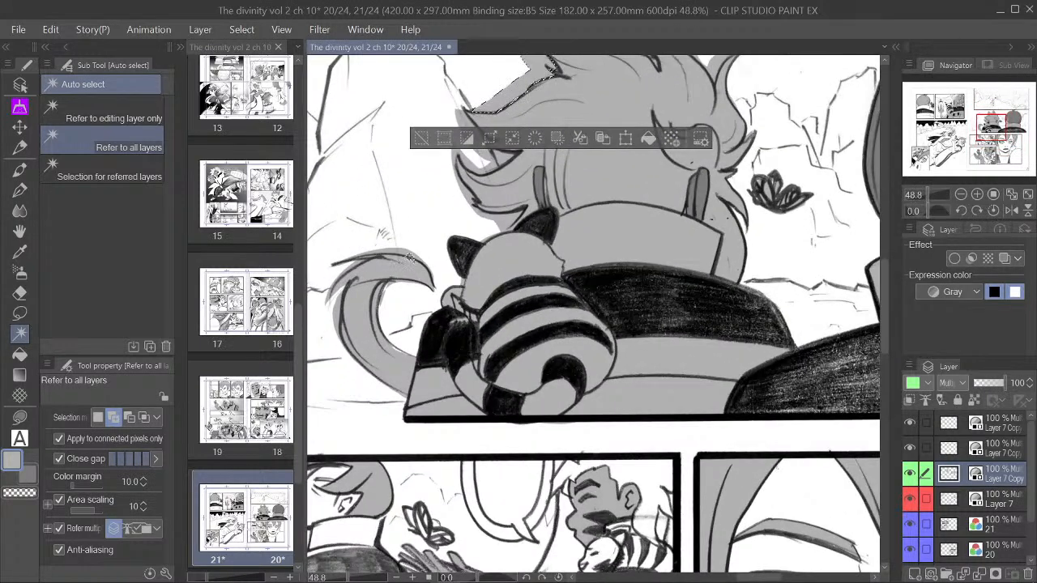
scroll(351, 276, "up", 2)
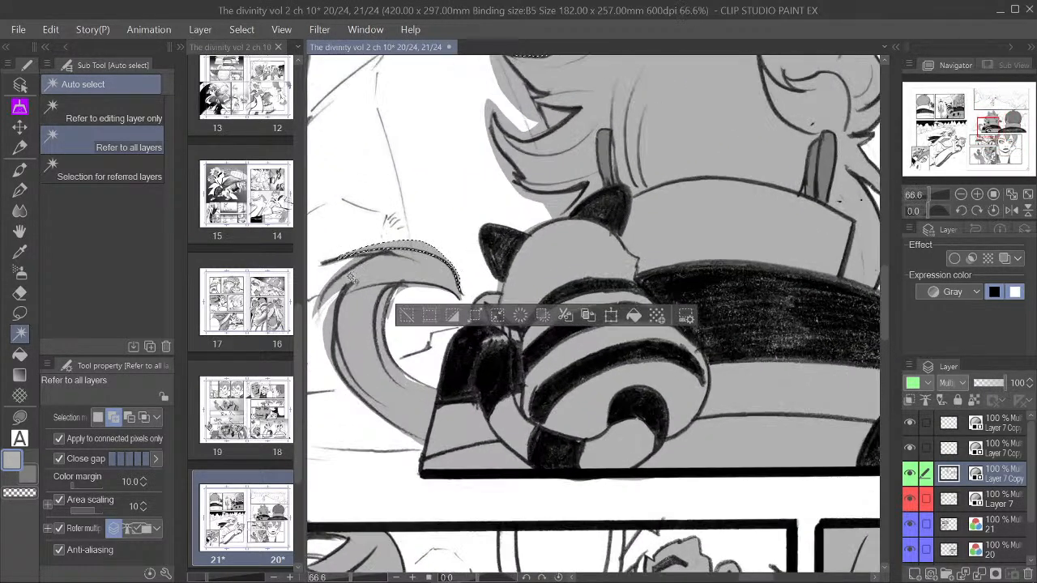
left_click(357, 262)
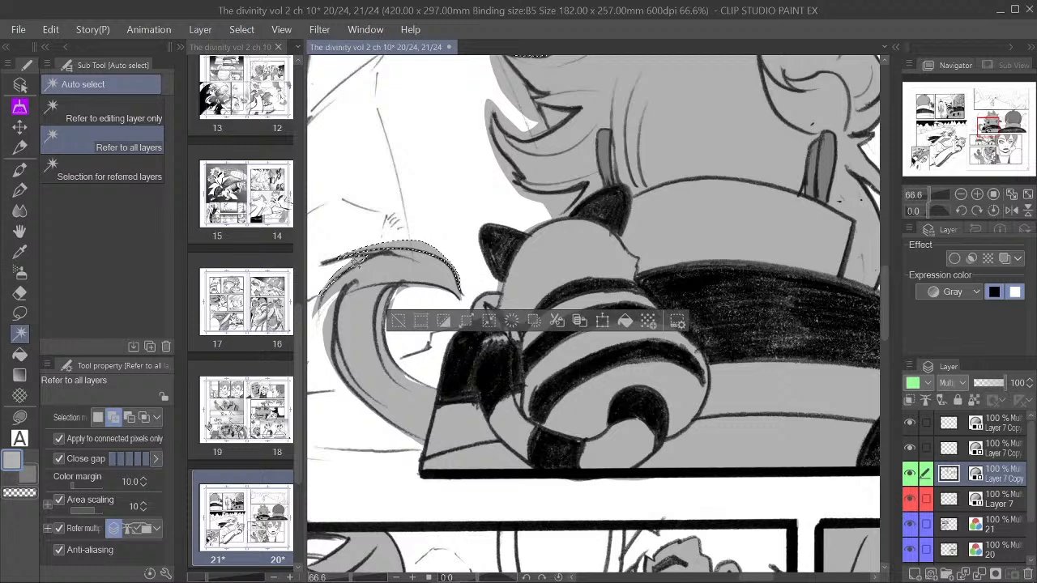
left_click(332, 331)
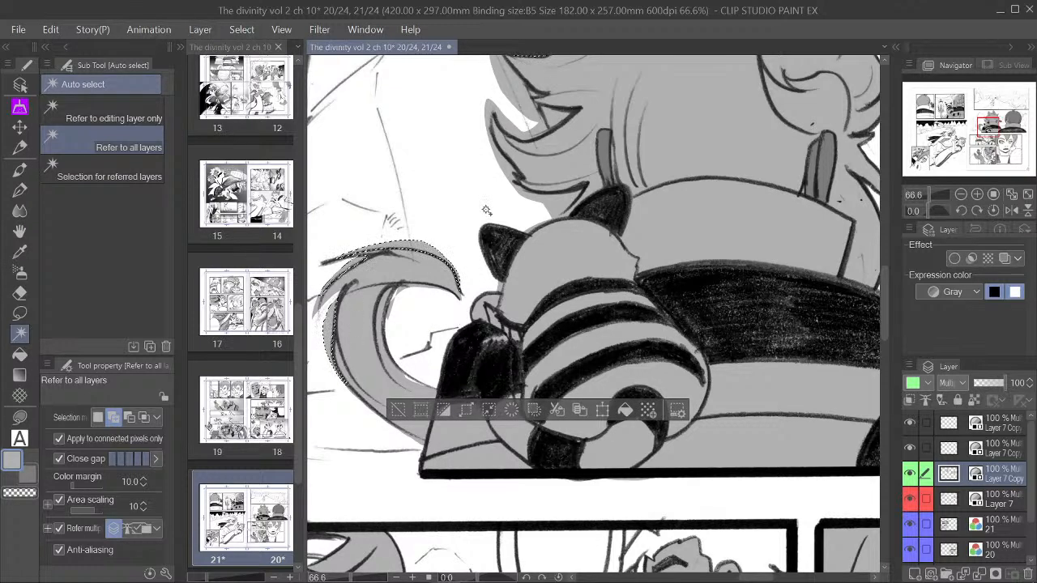
left_click(561, 204)
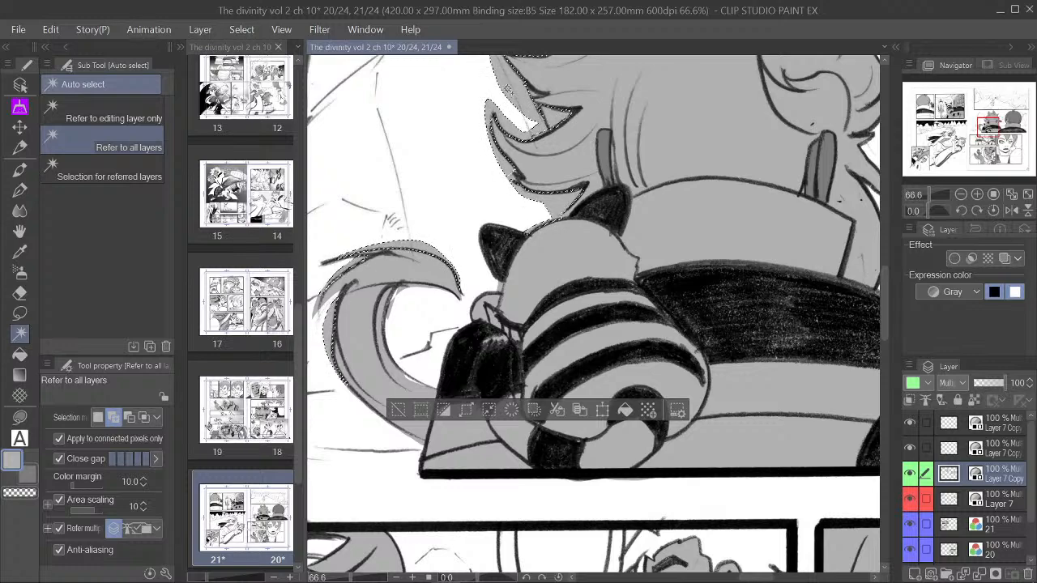
Step: Add the gray spill outside the spiky hair's upper-right strands to the selection
scroll(380, 220, "down", 3)
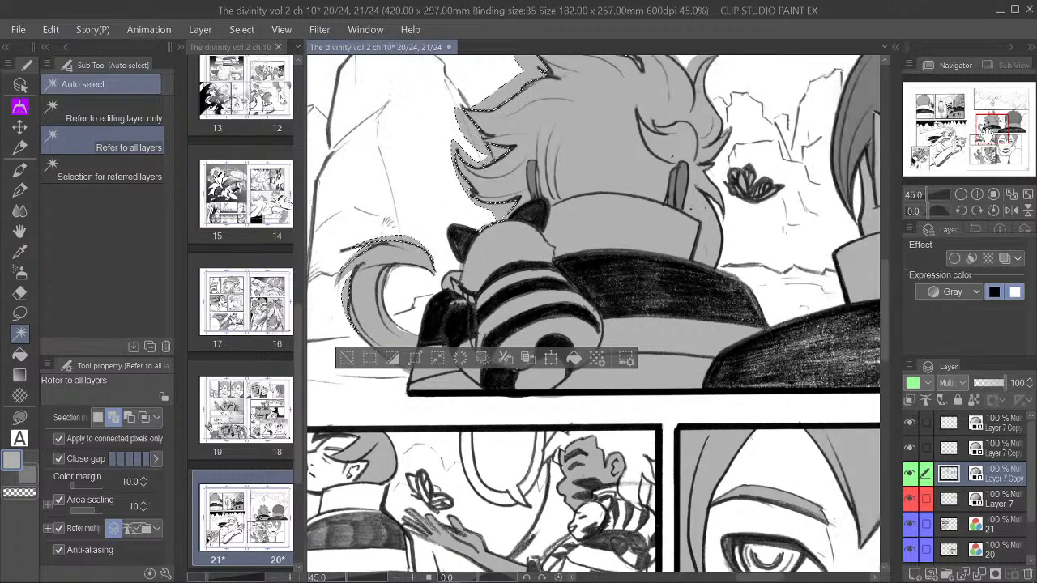
left_click_drag(380, 220, 351, 327)
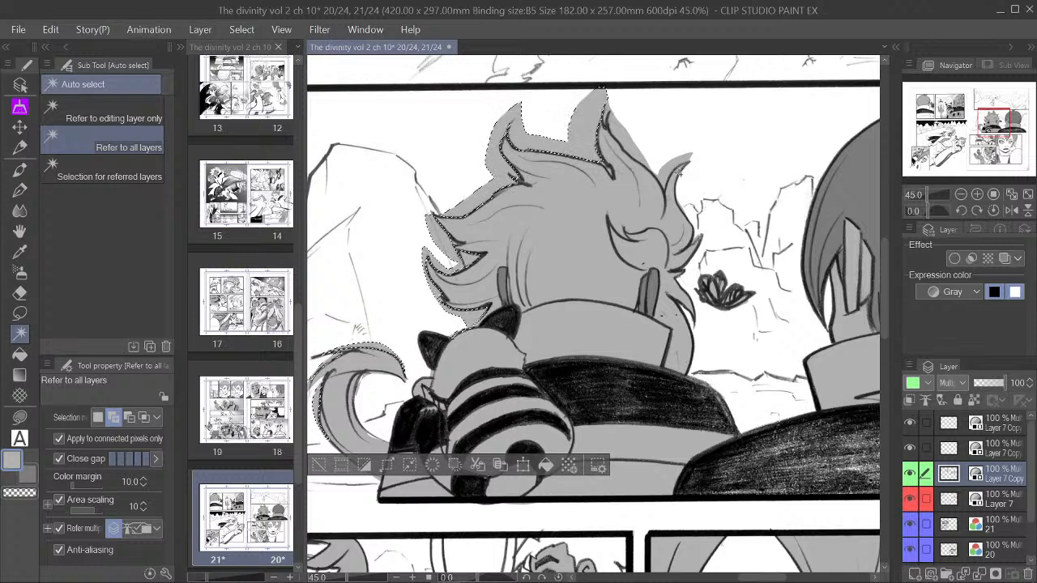
left_click(674, 170)
left_click(635, 149)
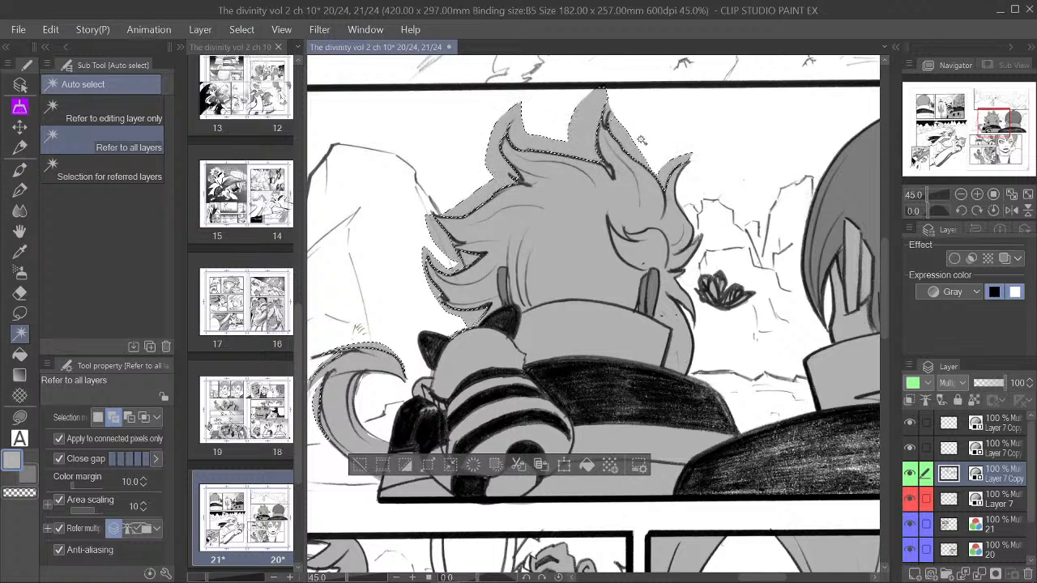
Step: Delete the selected gray spill around the spiky hair and tail, and clear the selection
scroll(617, 118, "up", 2)
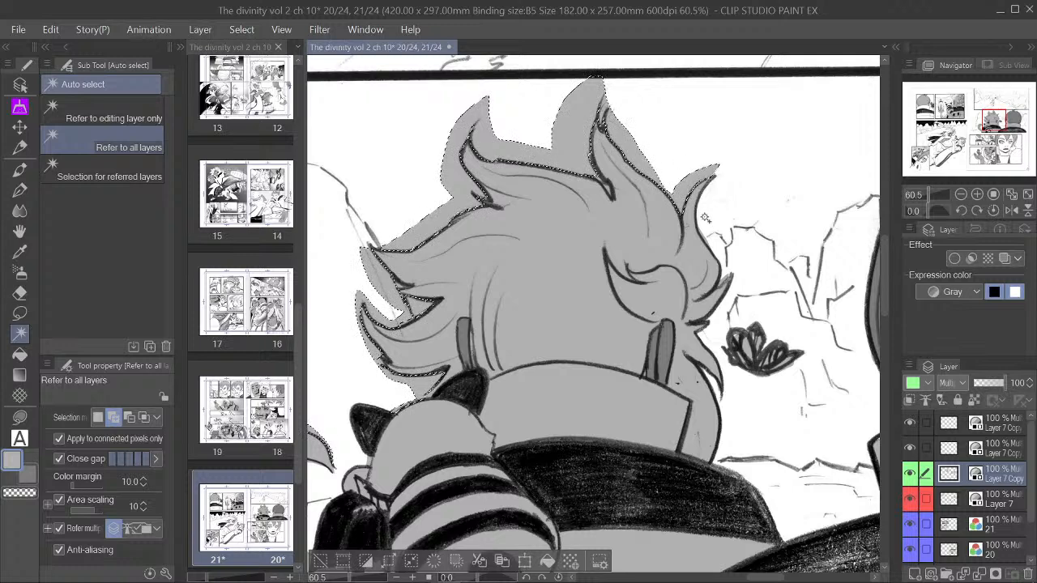
left_click(994, 122)
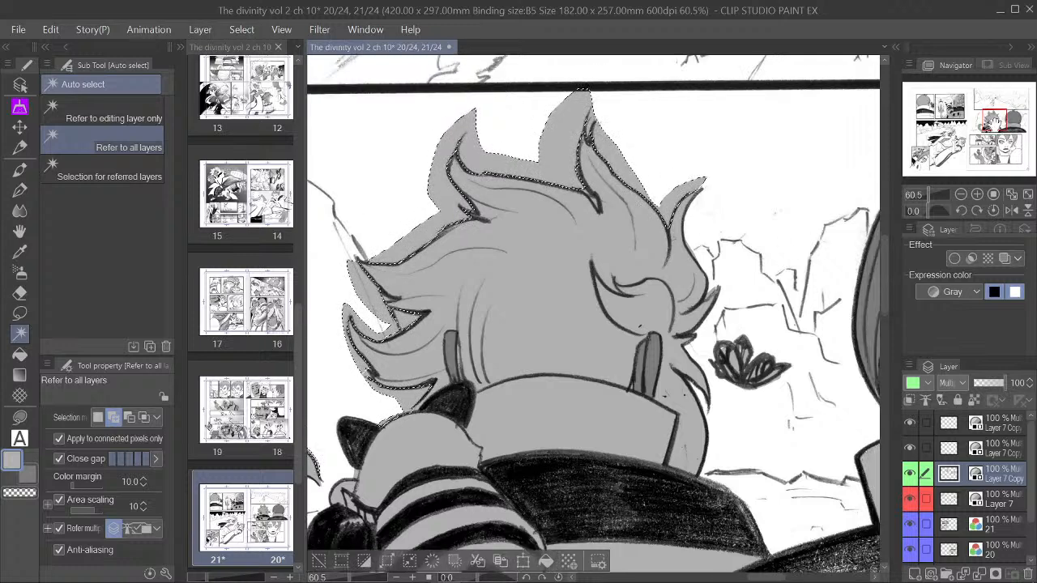
left_click_drag(995, 121, 989, 124)
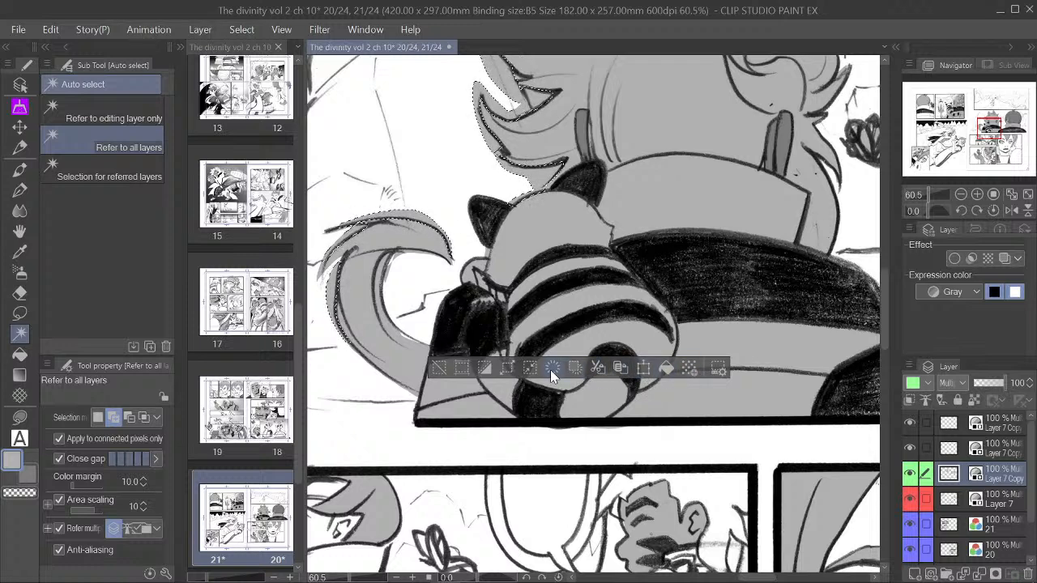
left_click(439, 369)
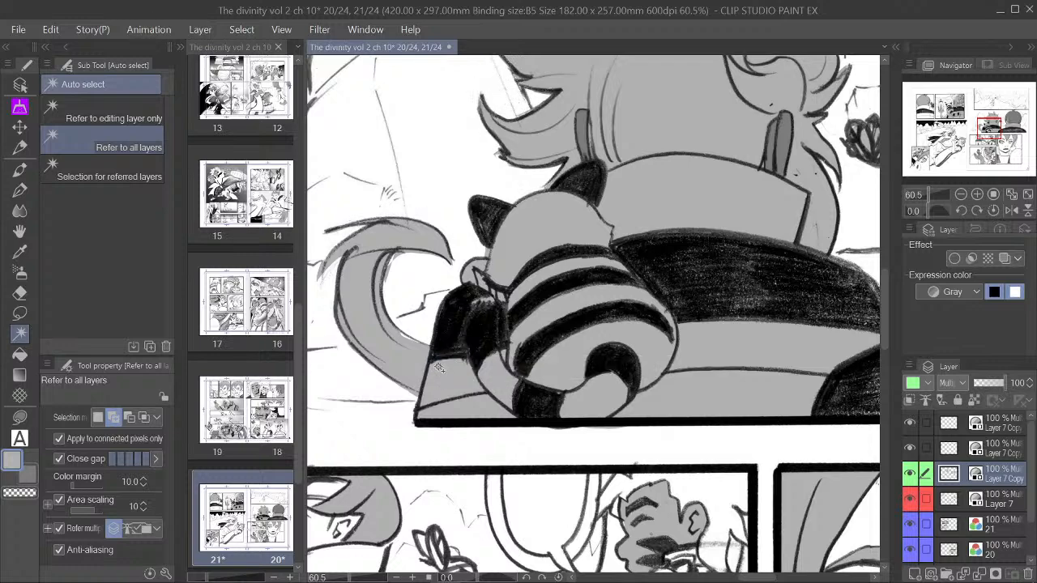
Step: Lighten the top of the spiky hair using the Soft airbrush with transparent color at size 200
scroll(570, 299, "down", 3)
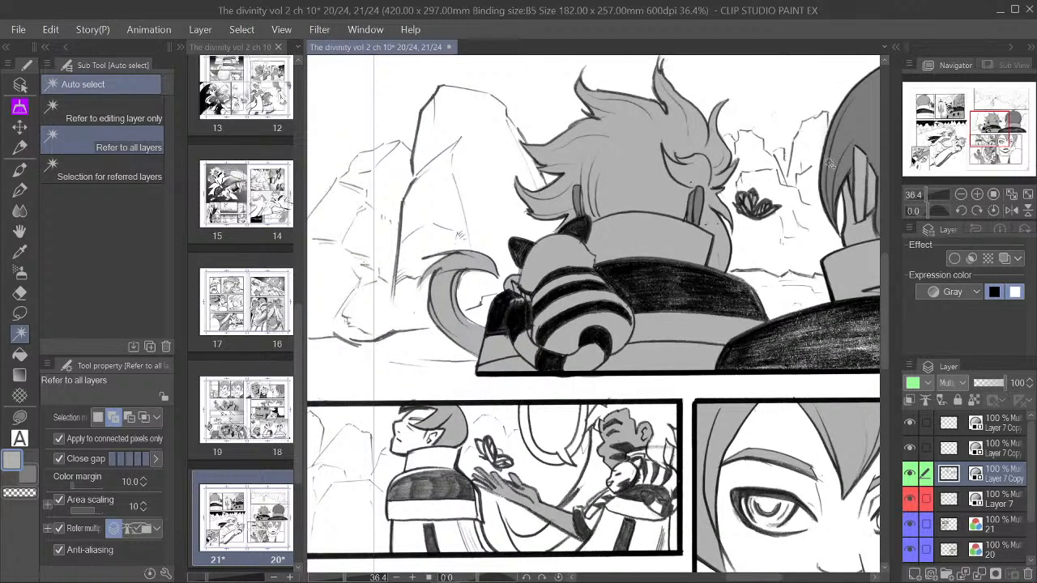
left_click_drag(989, 138, 1011, 135)
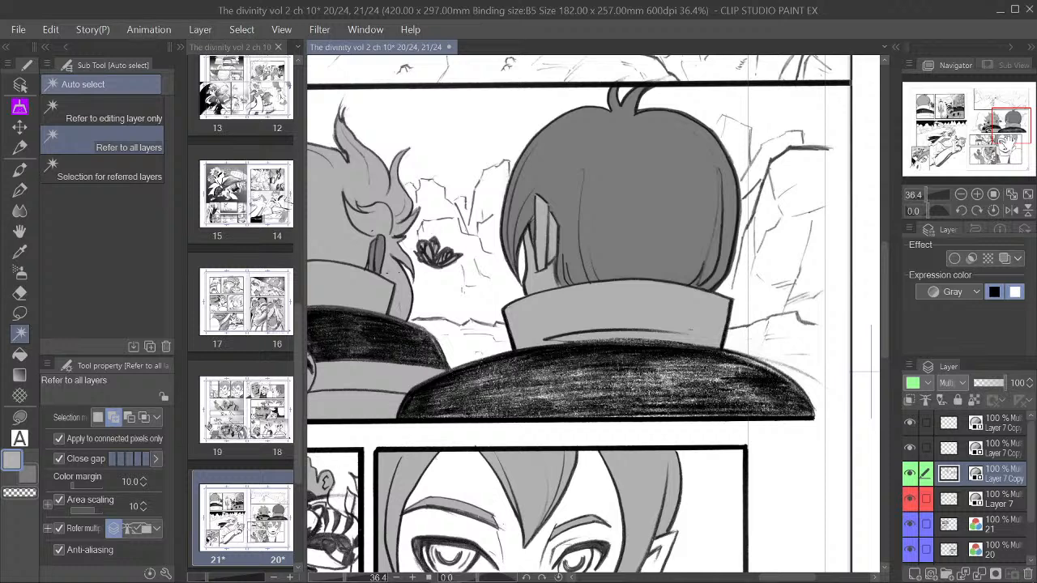
left_click_drag(1012, 122, 1005, 121)
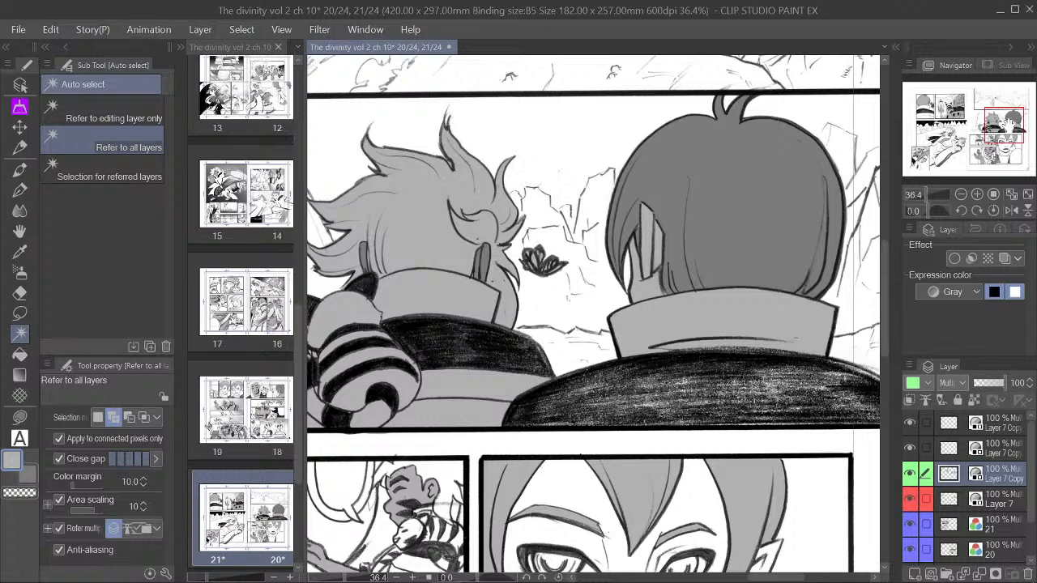
scroll(667, 201, "down", 3)
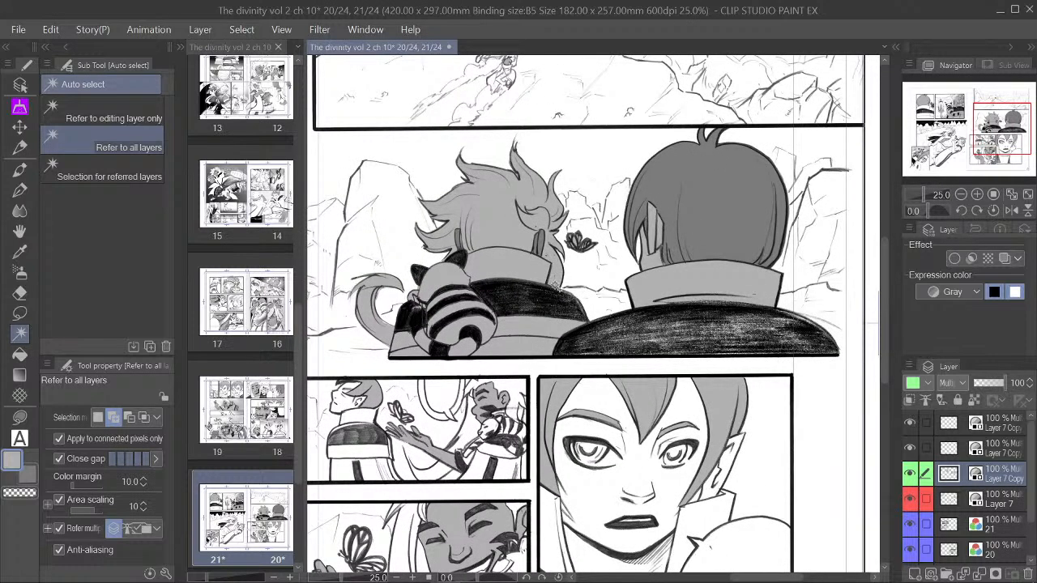
left_click(19, 273)
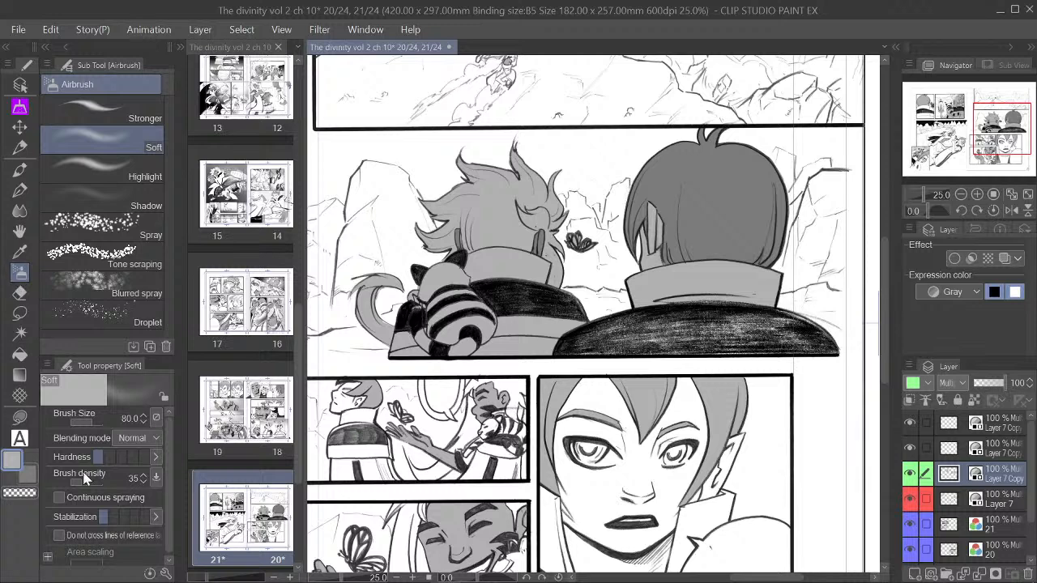
left_click(10, 494)
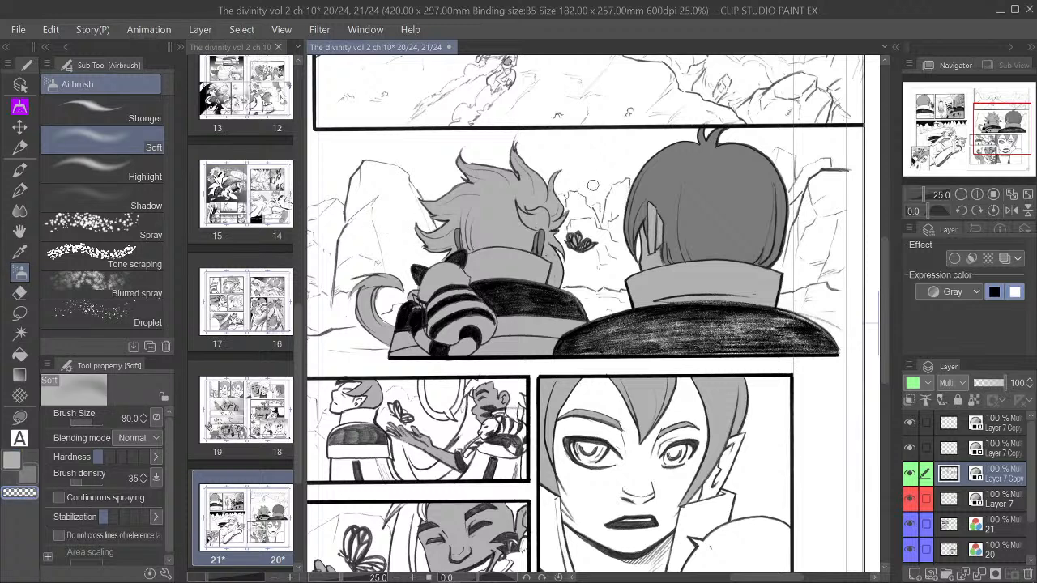
key("bracketright")
key("bracketright")
key("bracketright")
key("bracketright")
key("bracketright")
key("bracketright")
key("bracketright")
key("bracketright")
key("bracketleft")
key("bracketleft")
key("bracketleft")
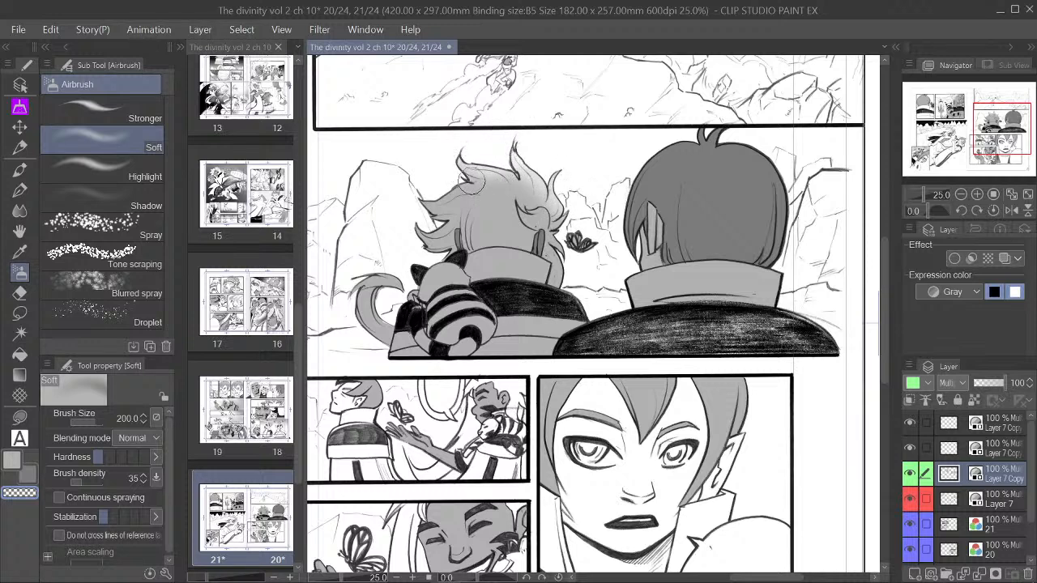
key("bracketleft")
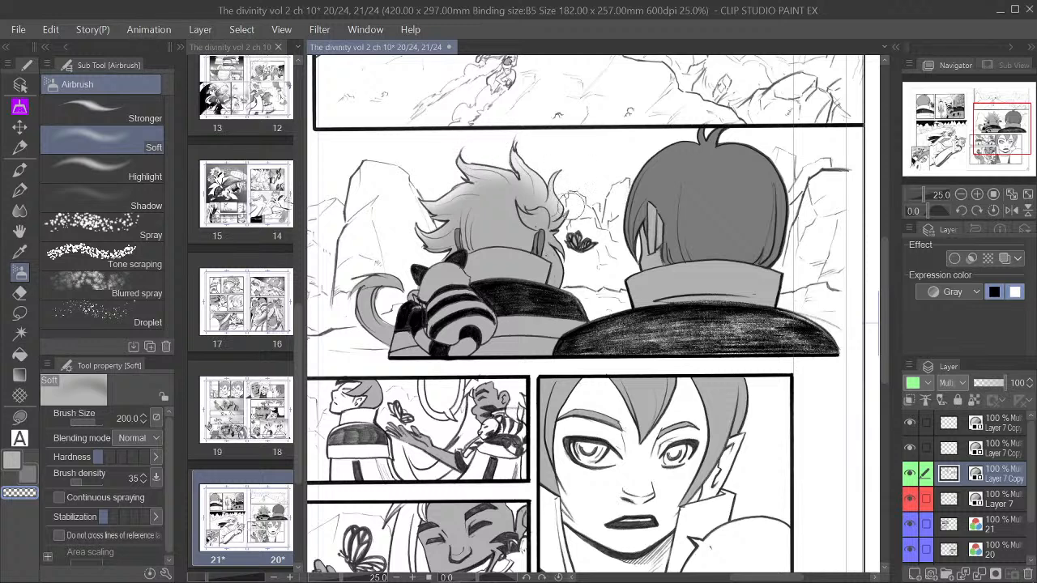
Step: Softly lighten the spiky hair's lower strands at brush size 150 and the curled tail's tip at size 100
key("bracketleft")
key("bracketleft")
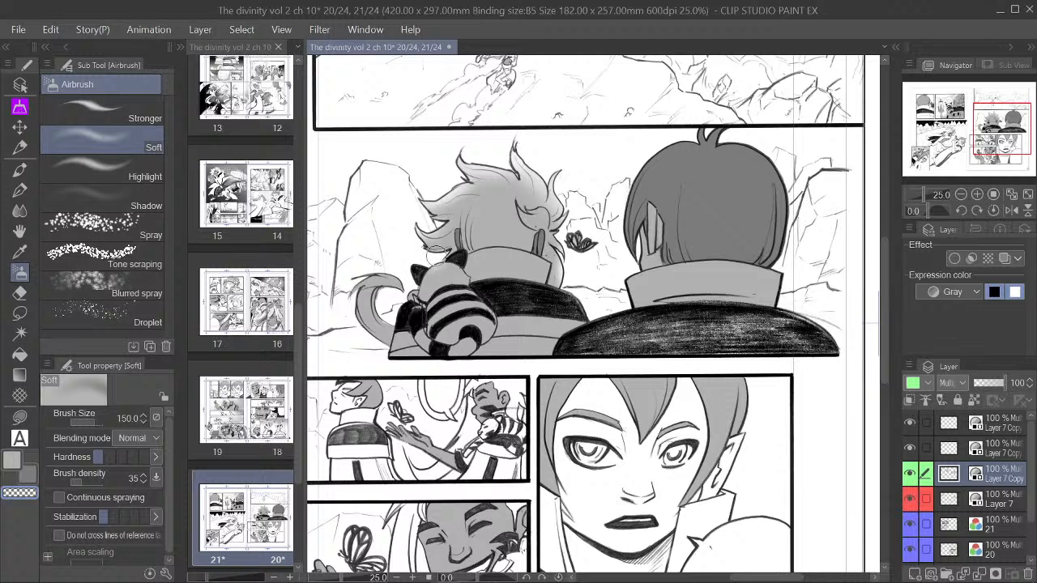
key("bracketleft")
key("bracketleft")
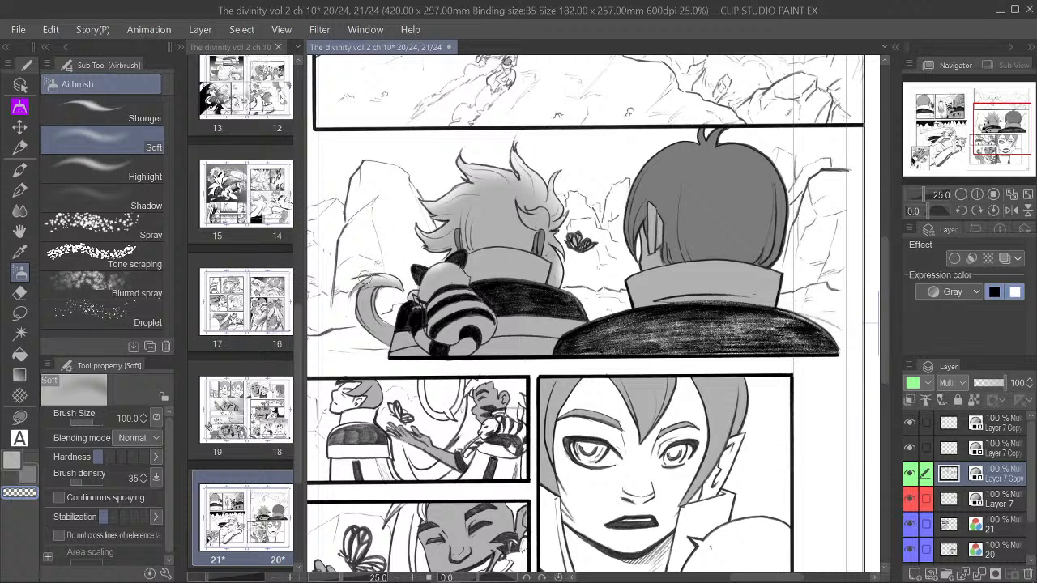
Step: Lighten the lower curve of the tail with the transparent Soft airbrush at size 170
key("bracketright")
key("bracketright")
key("bracketright")
key("bracketright")
key("bracketright")
key("bracketright")
key("bracketleft")
key("bracketleft")
mouse_move(390, 318)
left_mouse_down()
mouse_move(385, 310)
mouse_move(382, 321)
left_mouse_up()
key("bracketleft")
key("bracketleft")
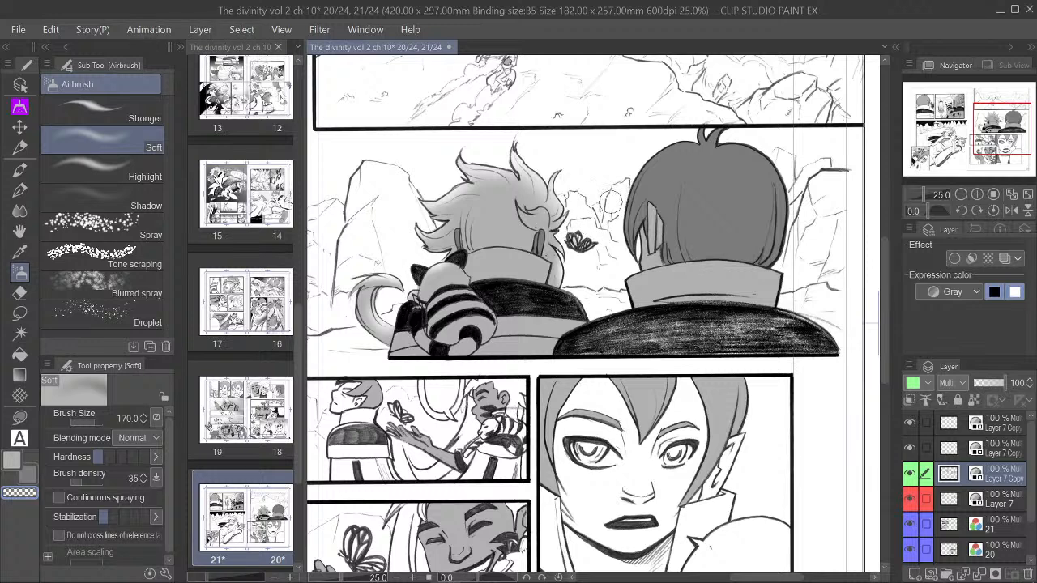
Step: Lighten the crown of the short-haired figure's head with the transparent Soft airbrush at size 300
key("]")
key("]")
key("]")
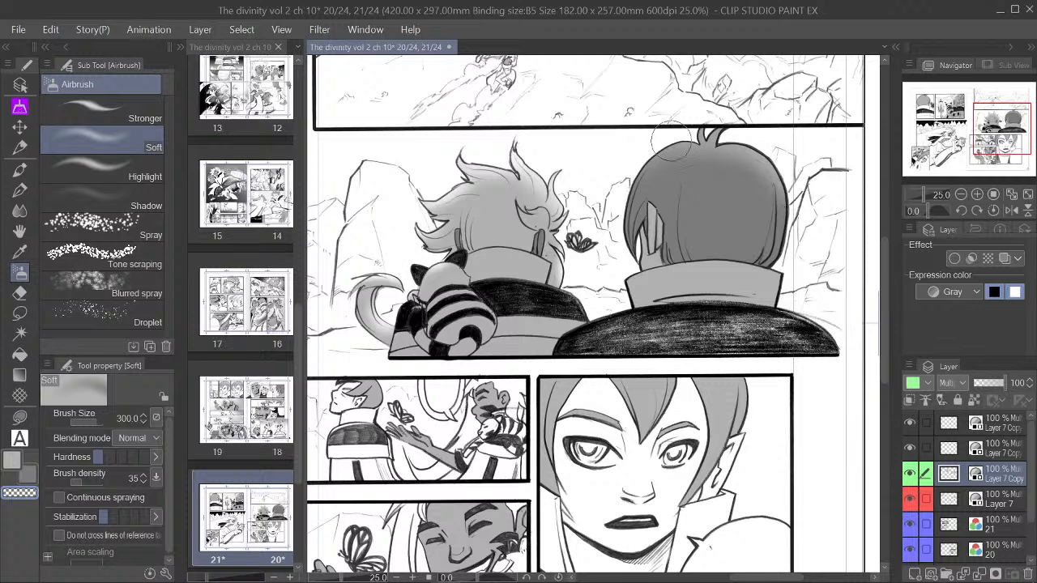
Step: Lighten the tuft on top of the short-haired figure's head with the transparent Soft airbrush at size 100
key("bracketleft")
key("bracketleft")
key("bracketleft")
key("bracketleft")
key("bracketleft")
key("bracketleft")
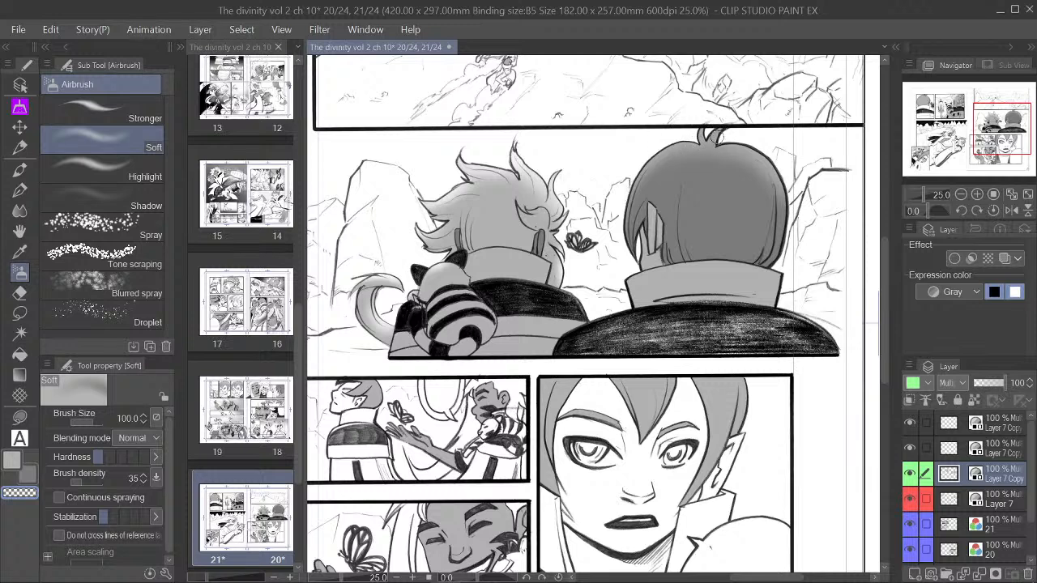
Step: Softly lighten the short-haired figure's tall collar with the transparent airbrush at size 150
key("bracketright")
key("bracketright")
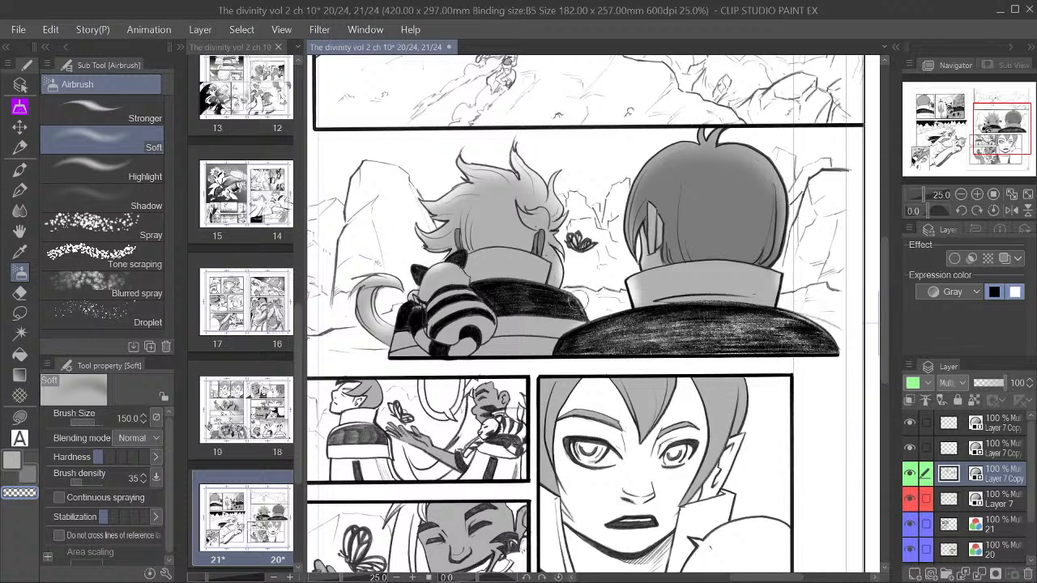
left_click(961, 194)
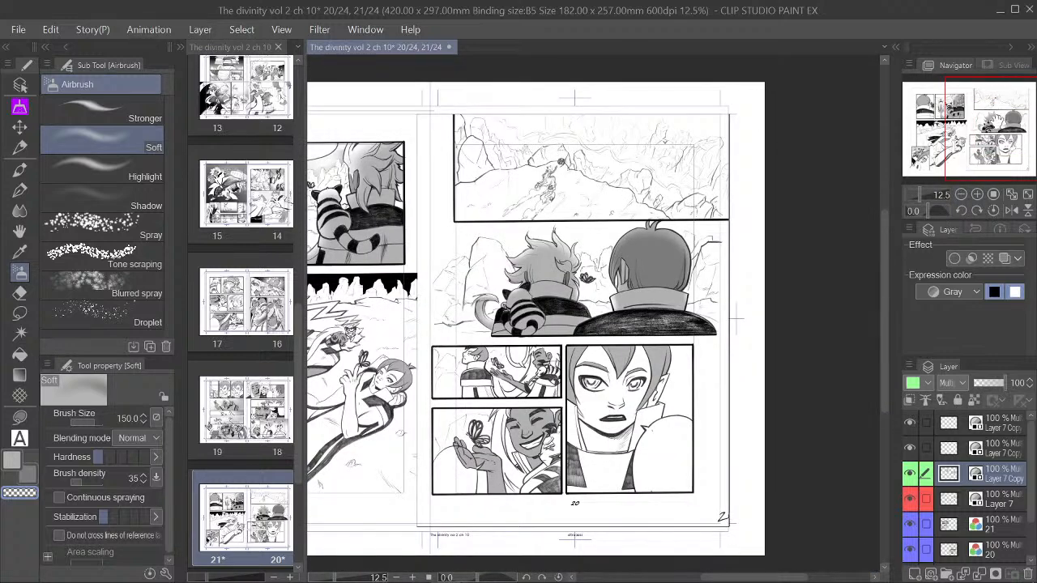
Step: Airbrush light gray over the short-haired figure's dark coat shoulders with the Soft airbrush at size 150
left_click_drag(987, 152, 990, 150)
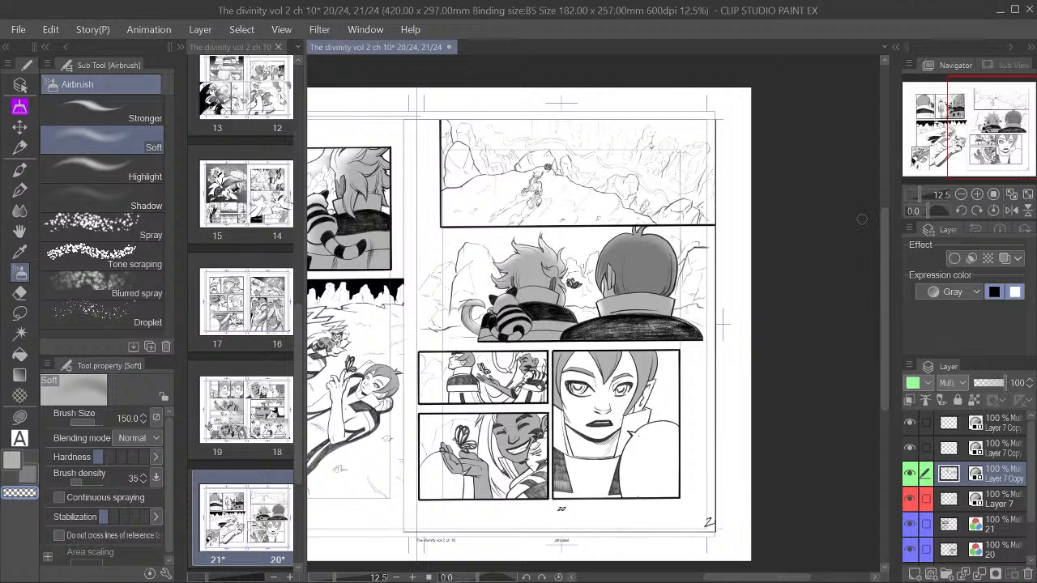
left_click(978, 195)
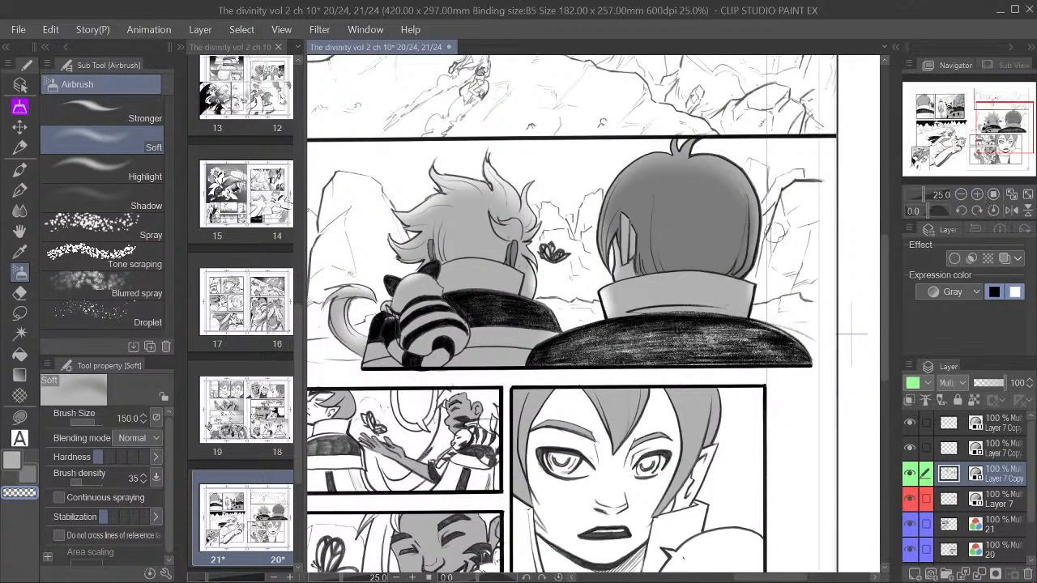
left_click(12, 460)
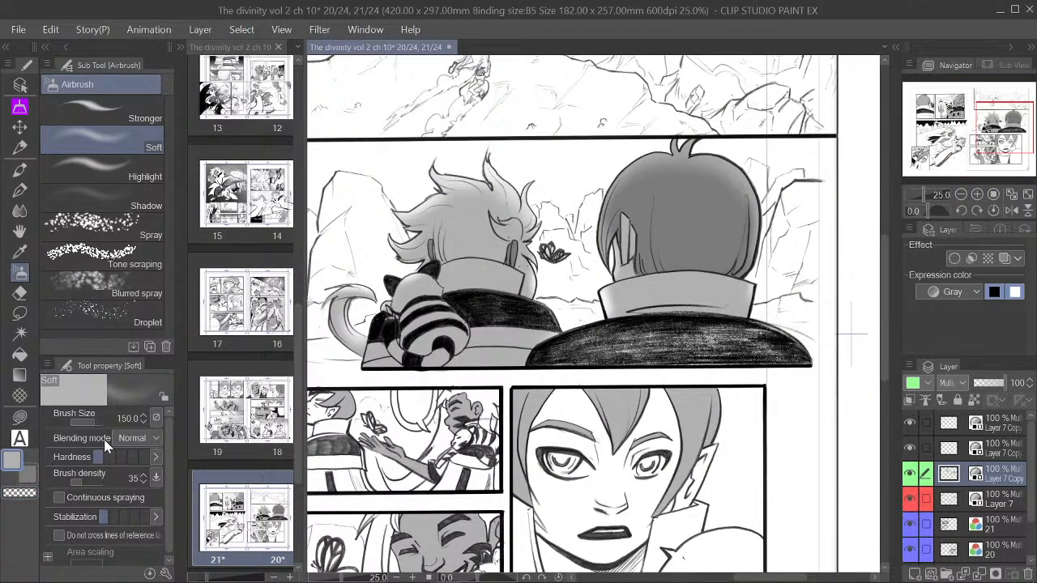
mouse_move(719, 342)
left_mouse_down()
mouse_move(693, 331)
mouse_move(748, 350)
mouse_move(666, 332)
left_mouse_up()
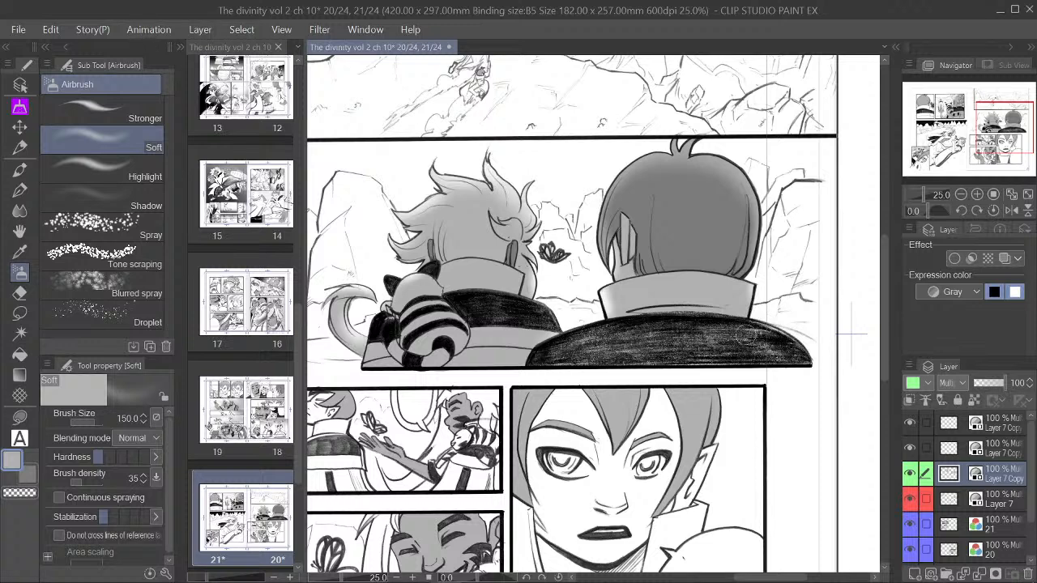
mouse_move(747, 336)
left_mouse_down()
mouse_move(775, 343)
mouse_move(754, 356)
mouse_move(729, 350)
mouse_move(748, 339)
mouse_move(703, 333)
mouse_move(568, 351)
mouse_move(690, 325)
mouse_move(610, 341)
mouse_move(769, 340)
mouse_move(680, 344)
mouse_move(664, 354)
mouse_move(735, 351)
mouse_move(685, 361)
mouse_move(741, 357)
mouse_move(623, 353)
mouse_move(640, 342)
mouse_move(551, 353)
mouse_move(672, 332)
mouse_move(735, 339)
mouse_move(709, 331)
mouse_move(755, 346)
mouse_move(775, 333)
mouse_move(763, 351)
mouse_move(770, 356)
mouse_move(785, 326)
left_mouse_up()
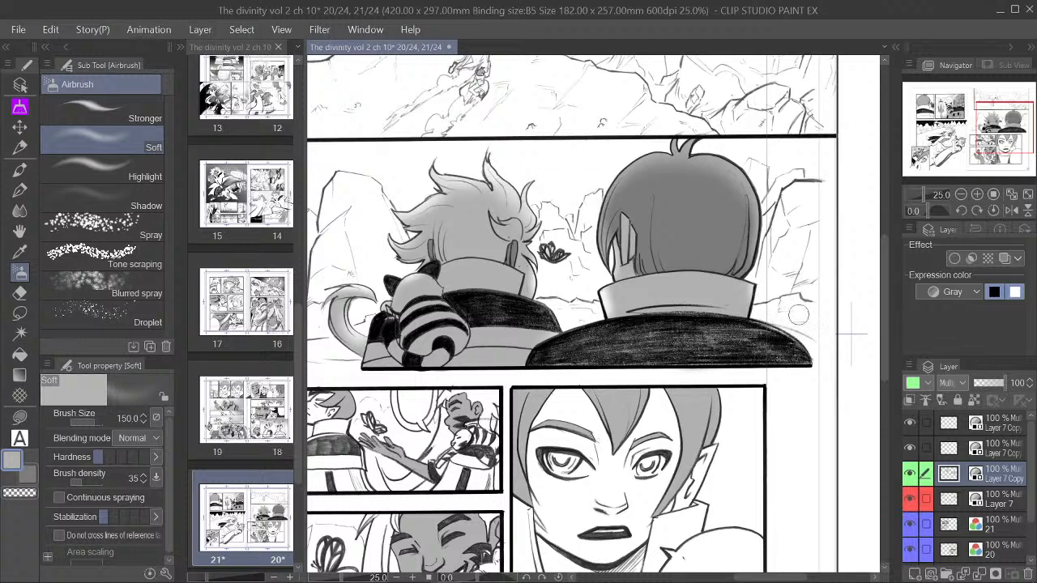
scroll(631, 273, "down", 1)
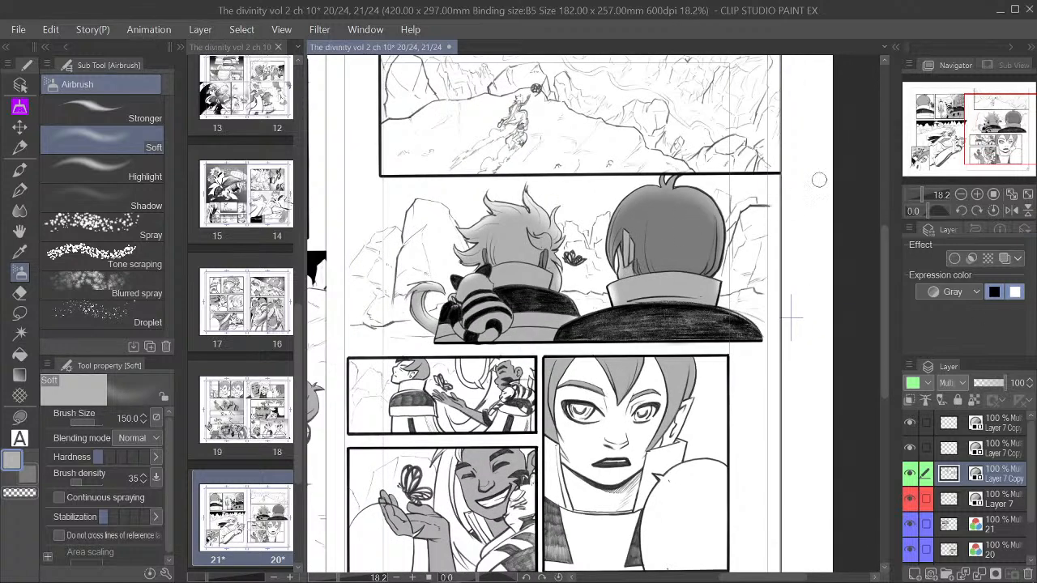
left_click_drag(996, 141, 998, 142)
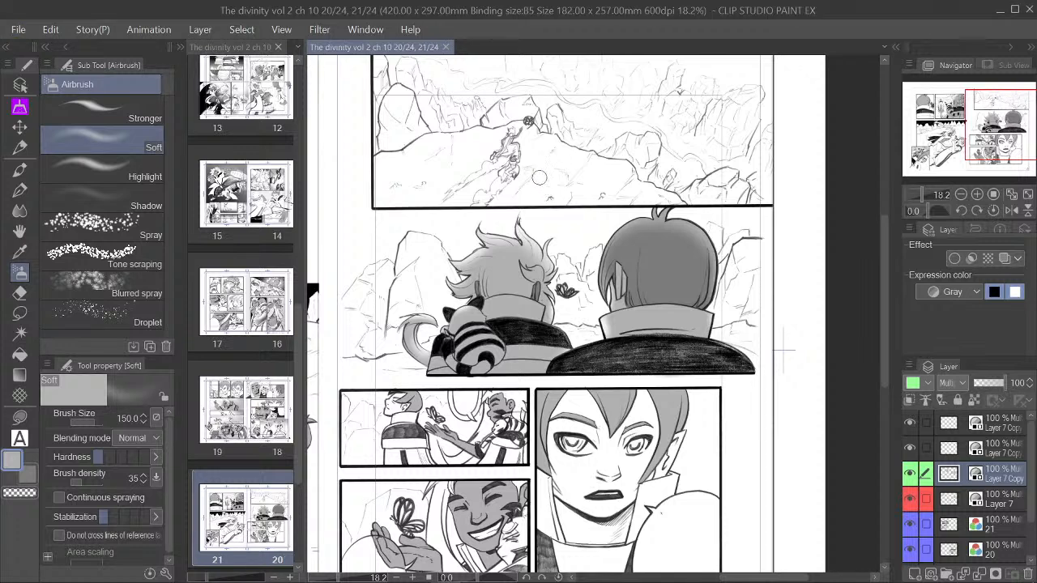
Step: On layer 20, erase the stray line behind the dark-skinned figure's neck in the small panel with the transparent G-pen at size 50
left_click_drag(758, 437, 766, 387)
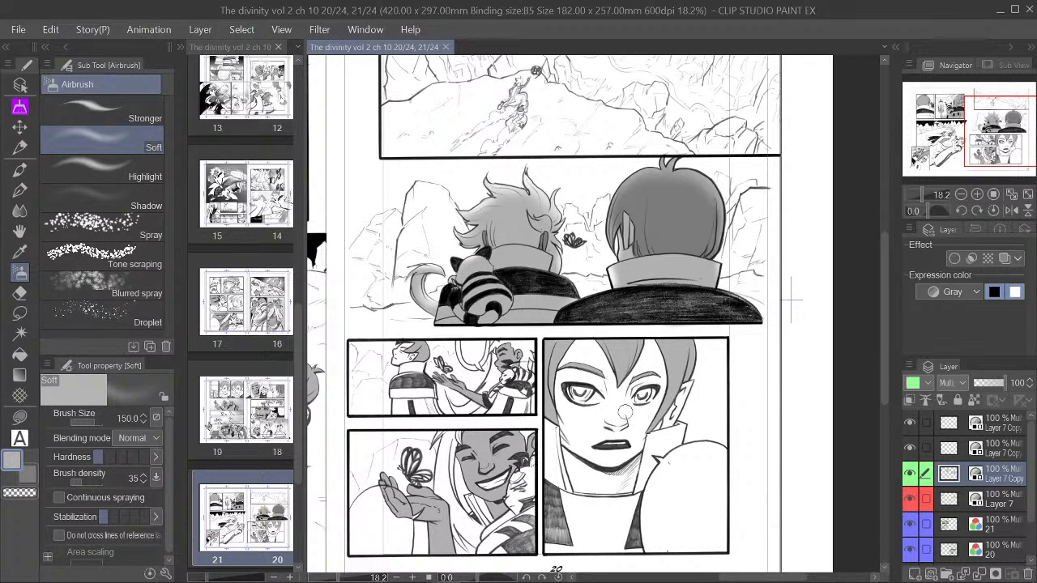
left_click_drag(791, 300, 794, 401)
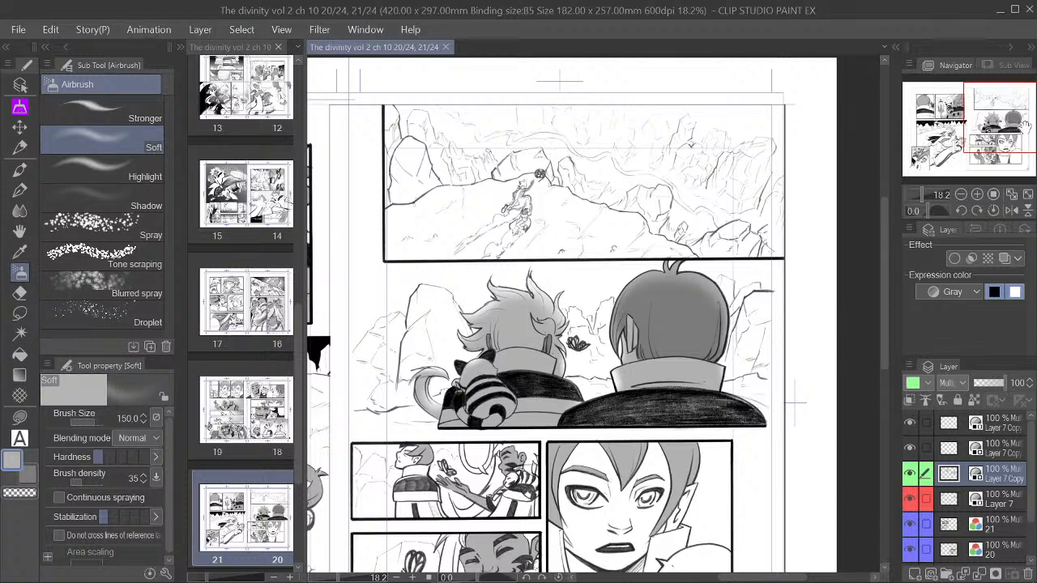
left_click_drag(1018, 125, 1018, 130)
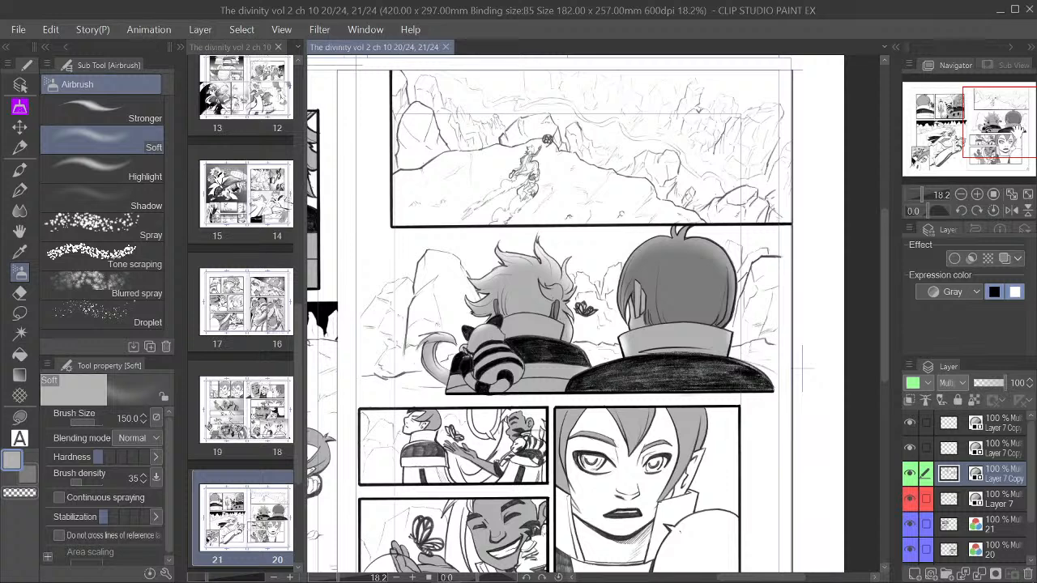
left_click_drag(802, 369, 786, 244)
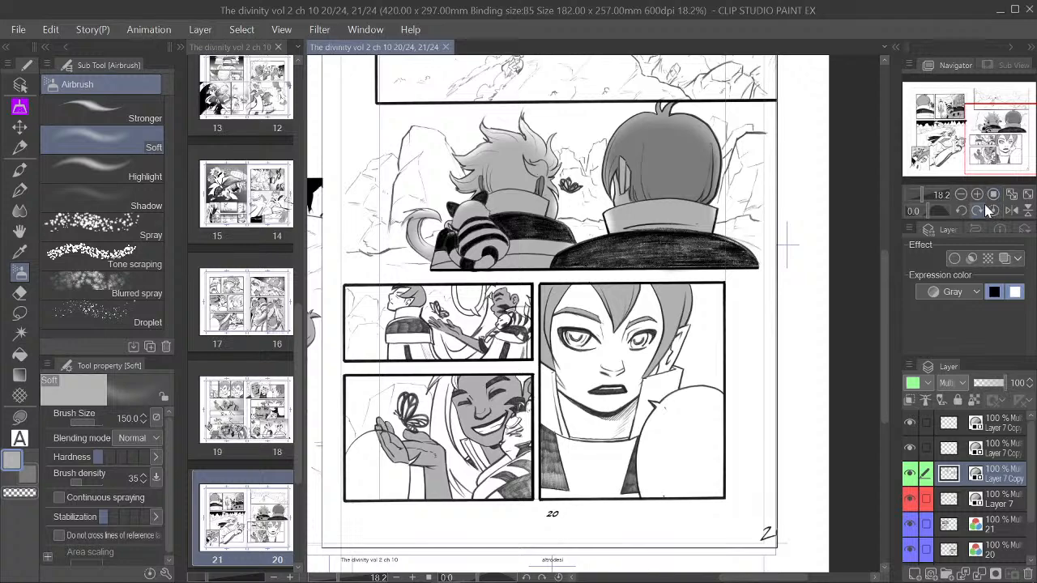
scroll(384, 306, "up", 4)
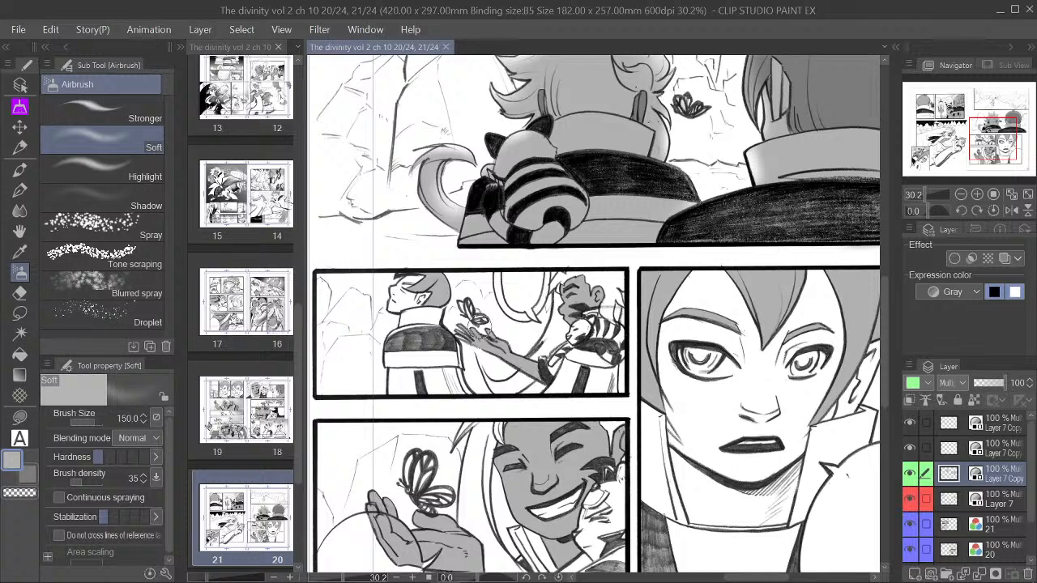
scroll(478, 329, "up", 2)
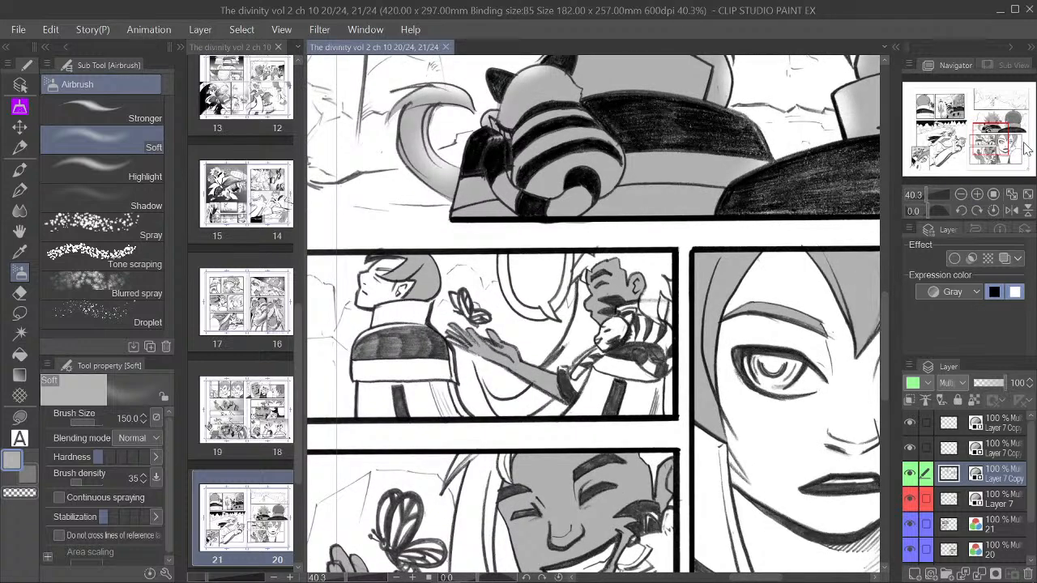
left_click_drag(1000, 140, 998, 141)
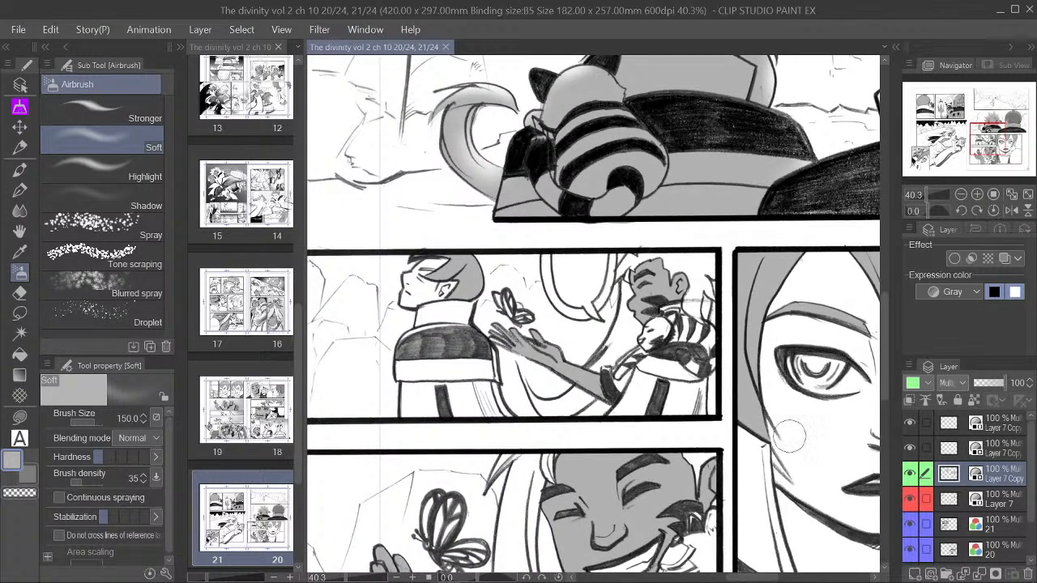
left_click(1001, 530)
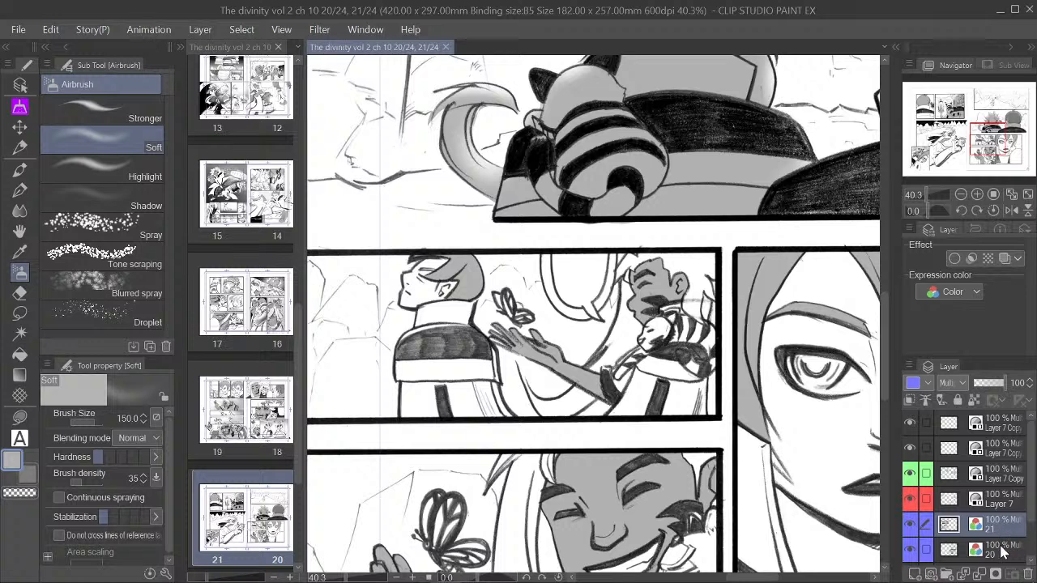
left_click(1004, 552)
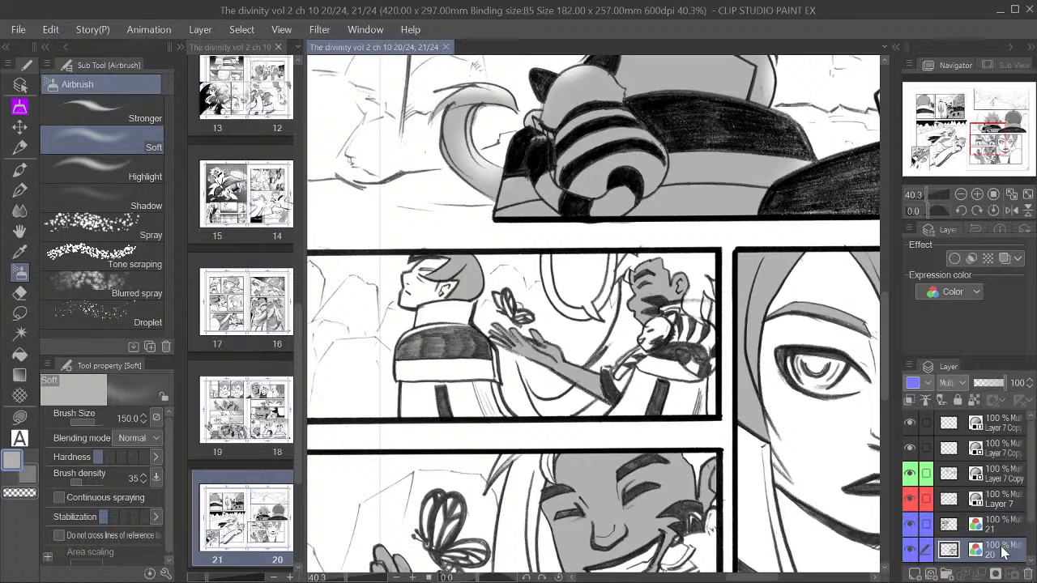
left_click(19, 189)
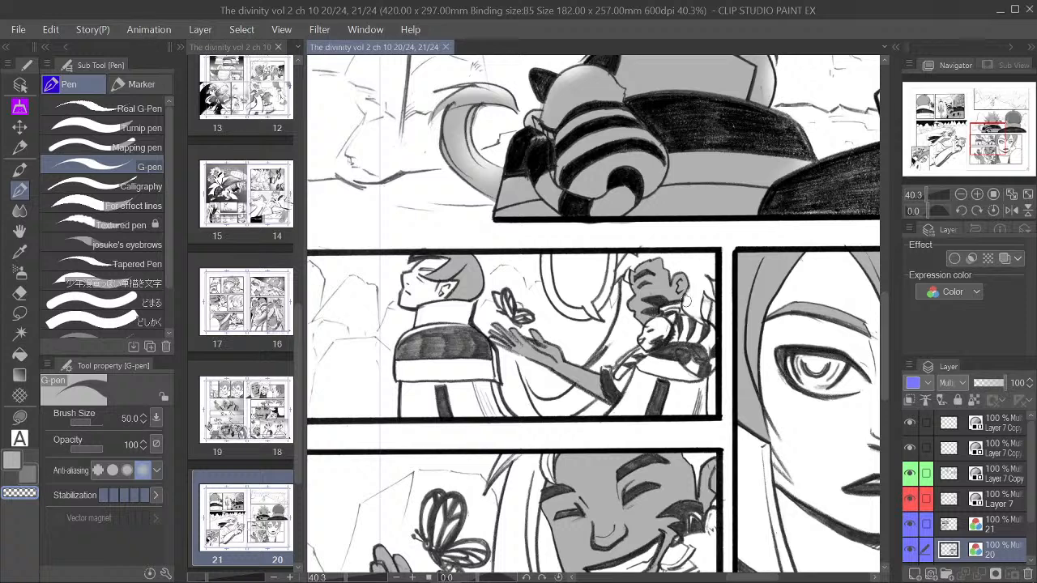
left_click_drag(685, 302, 696, 290)
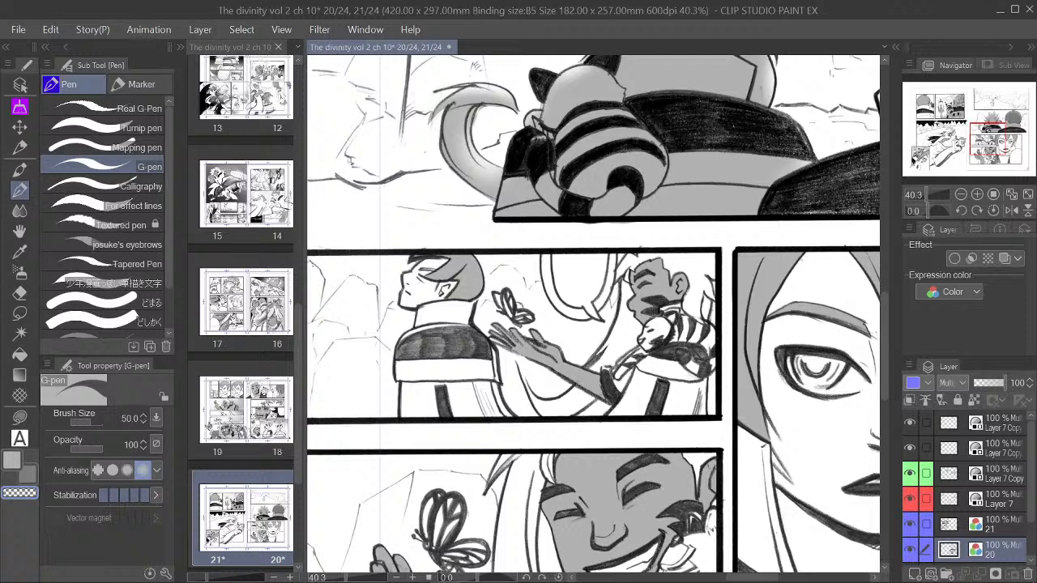
Step: On Layer 7, lighten the outstretched hand under the butterfly in the small panel with the transparent Soft airbrush
left_click(1005, 507)
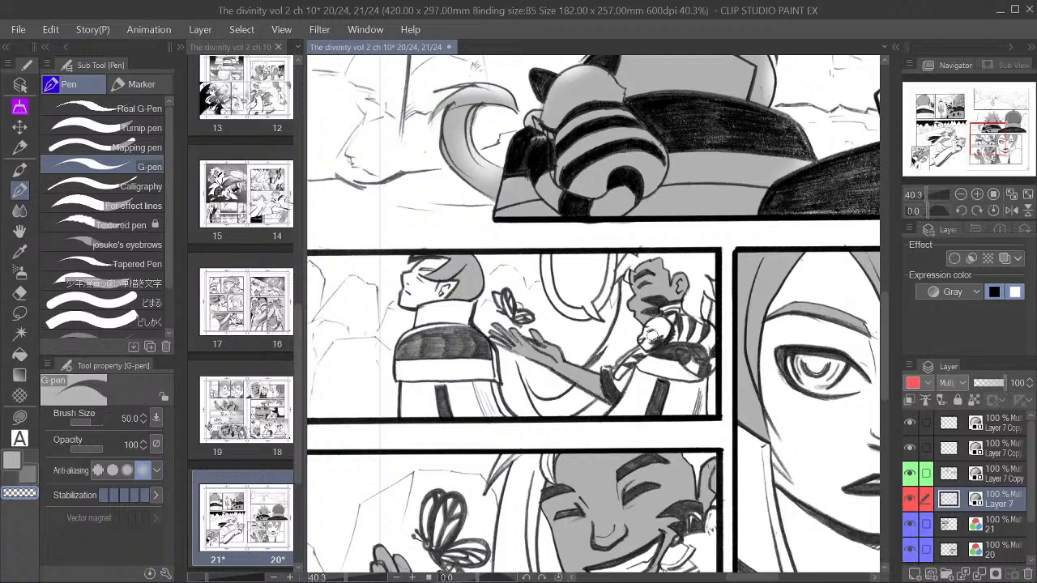
left_click(20, 272)
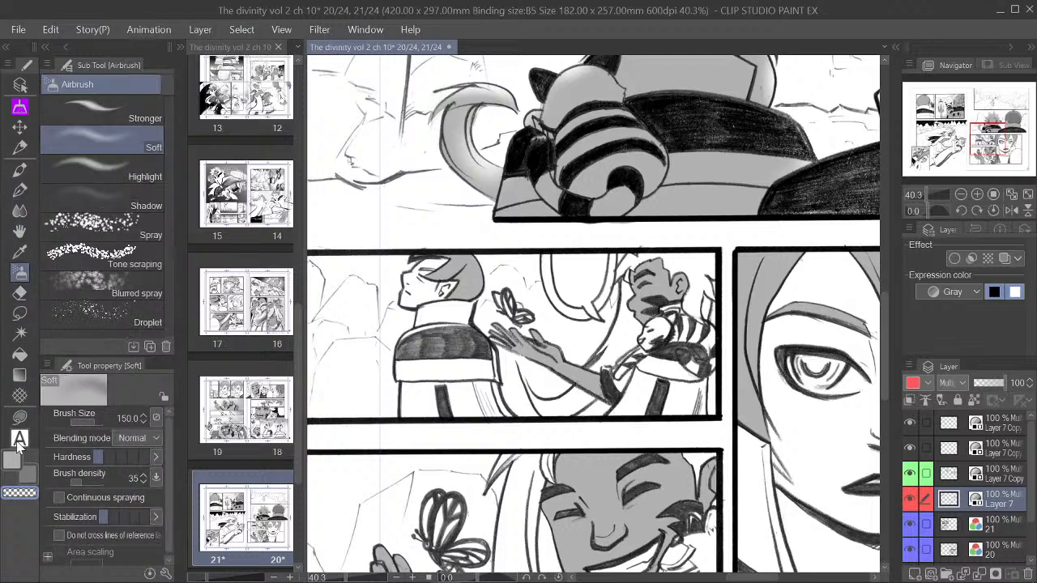
left_click(63, 417)
key("bracketleft")
key("bracketleft")
key("bracketright")
key("bracketright")
key("bracketright")
key("bracketright")
key("bracketright")
key("bracketright")
mouse_move(543, 340)
left_mouse_down()
mouse_move(566, 349)
mouse_move(545, 336)
left_mouse_up()
Step: Refine the highlights on the small panel's outstretched hand with the transparent Soft airbrush reduced to size 60, then 30
key("bracketleft")
key("bracketleft")
key("bracketleft")
key("bracketleft")
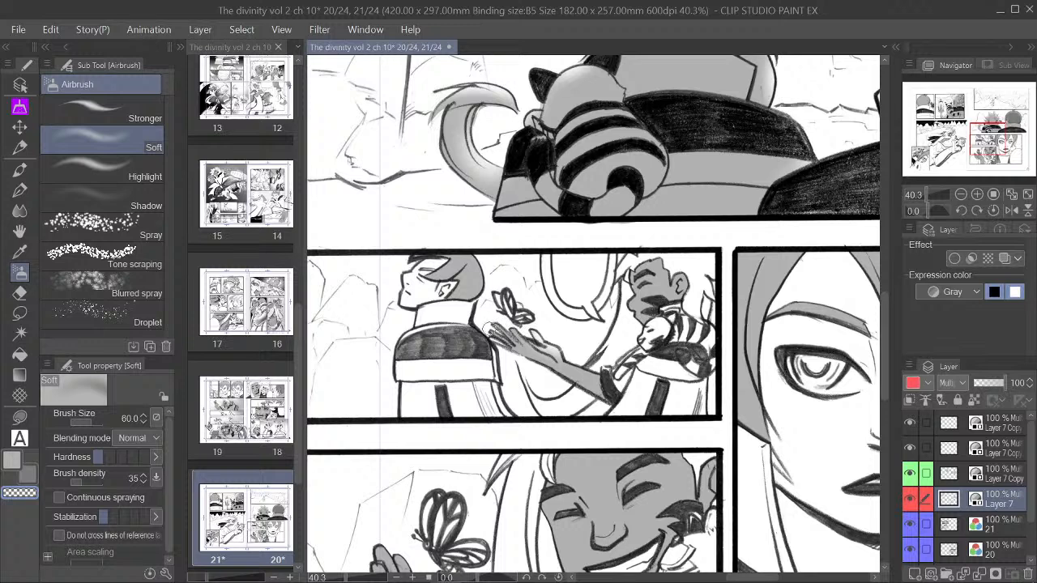
key("bracketleft")
key("bracketleft")
key("bracketleft")
key("bracketleft")
Step: Lighten the cupped hand holding the butterfly in page 20's lower panel with the transparent Soft airbrush at size 250
left_click(961, 195)
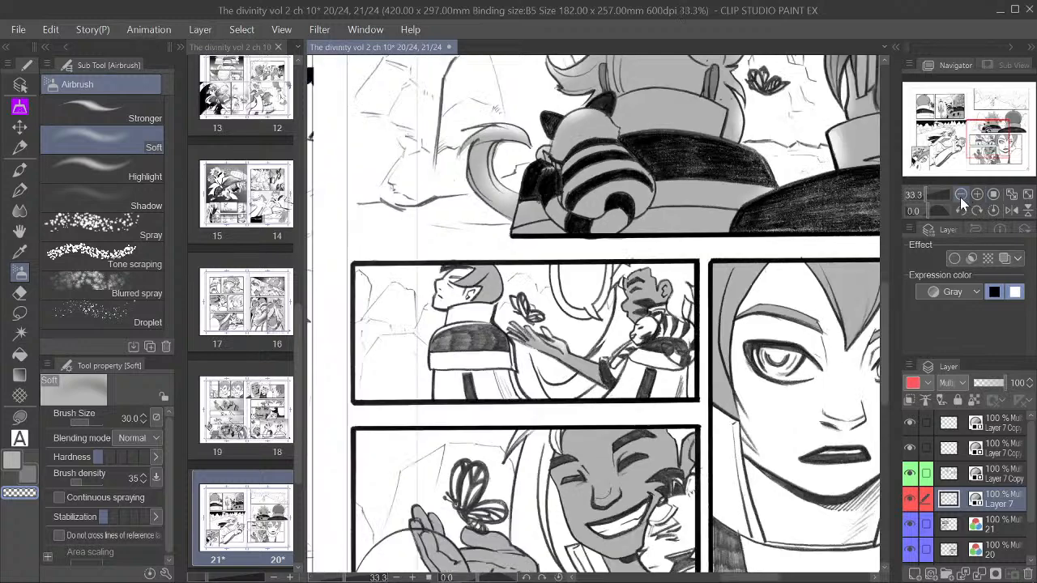
left_click(961, 195)
left_click_drag(990, 146, 988, 156)
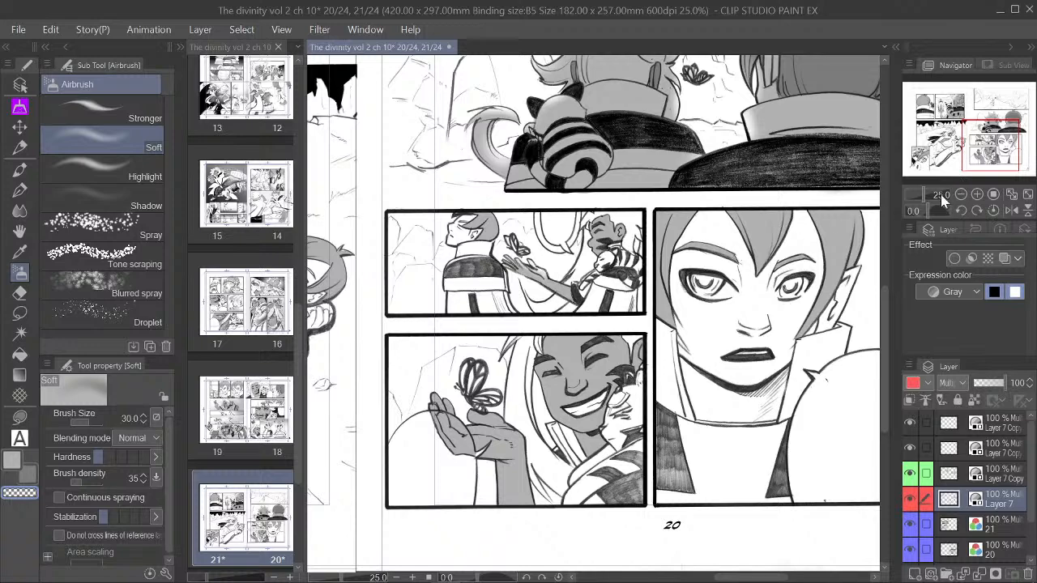
left_click(977, 195)
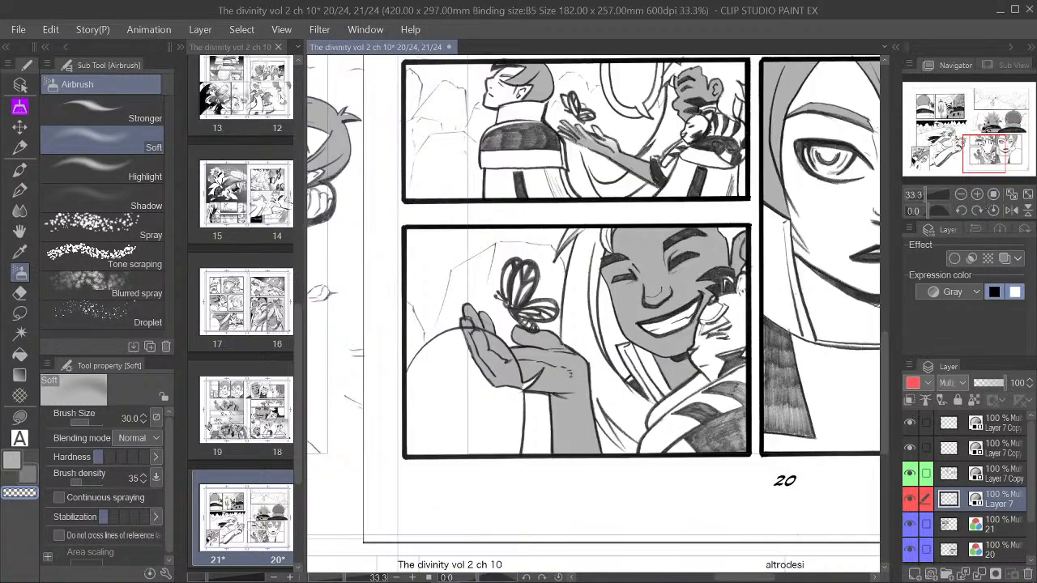
left_click_drag(986, 153, 989, 153)
key("]")
key("]")
key("]")
key("]")
key("]")
key("]")
key("]")
key("]")
key("]")
key("]")
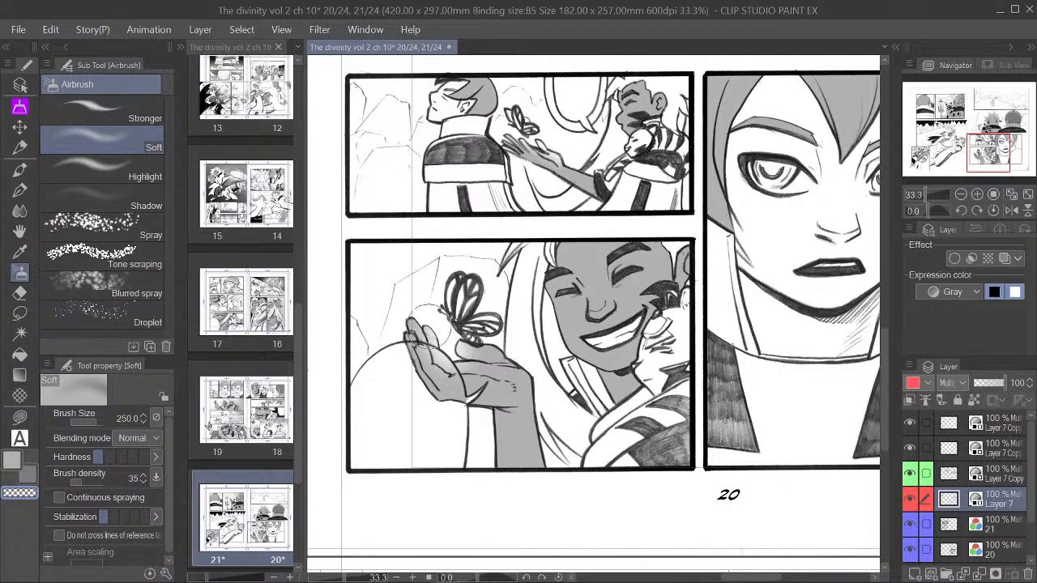
Step: Refine the light areas on the cupped hand with the transparent Soft airbrush at size 150, and reduce the brush to size 60
key("bracketleft")
key("bracketleft")
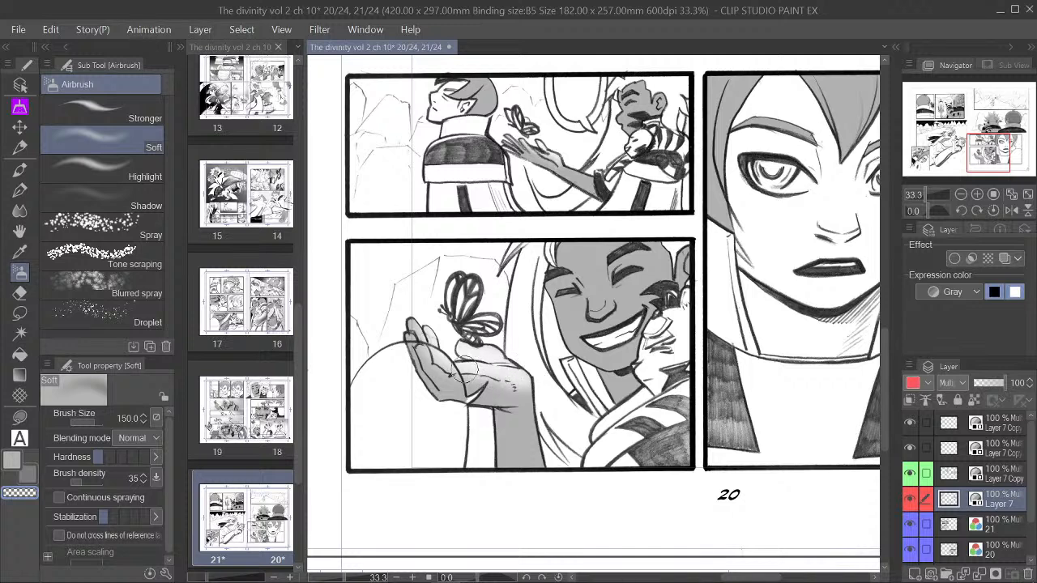
key("[")
key("[")
key("[")
key("[")
key("[")
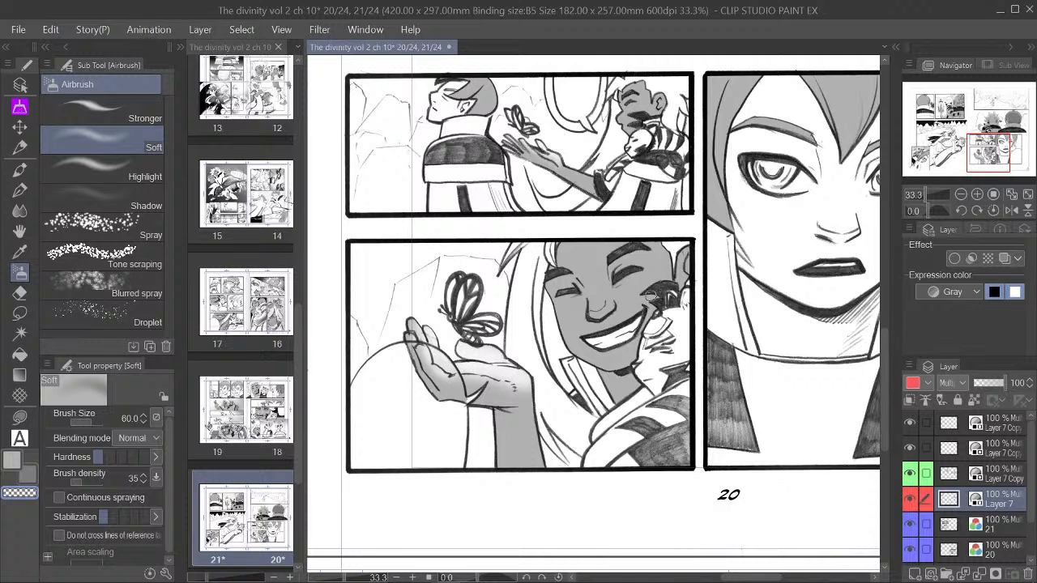
Step: On layer 21, touch up the tiger mask's forehead in page 21's inset panel with the transparent G-pen at size 50
left_click(962, 195)
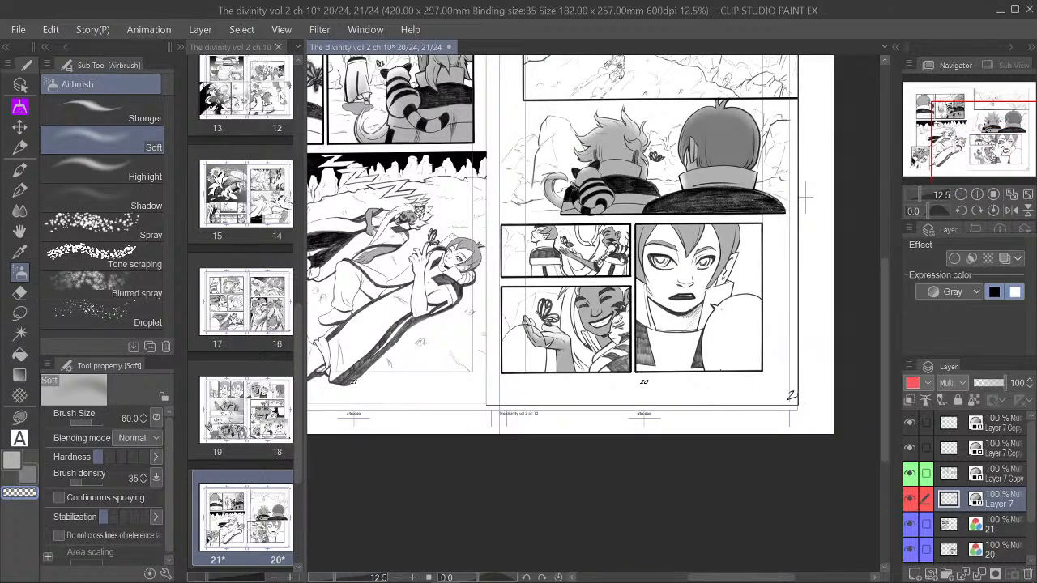
left_click(962, 194)
left_click_drag(583, 324, 797, 360)
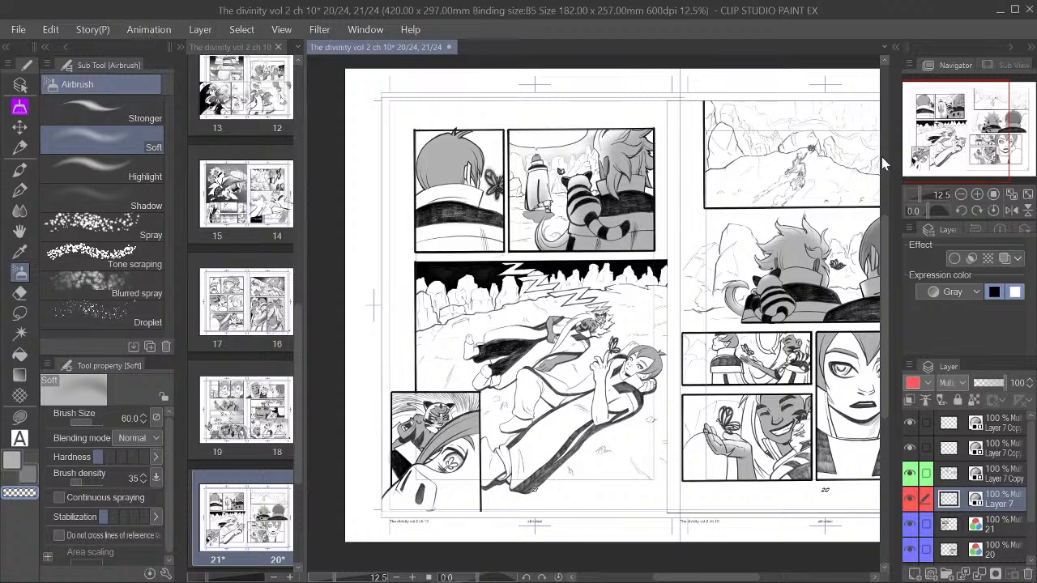
left_click(977, 195)
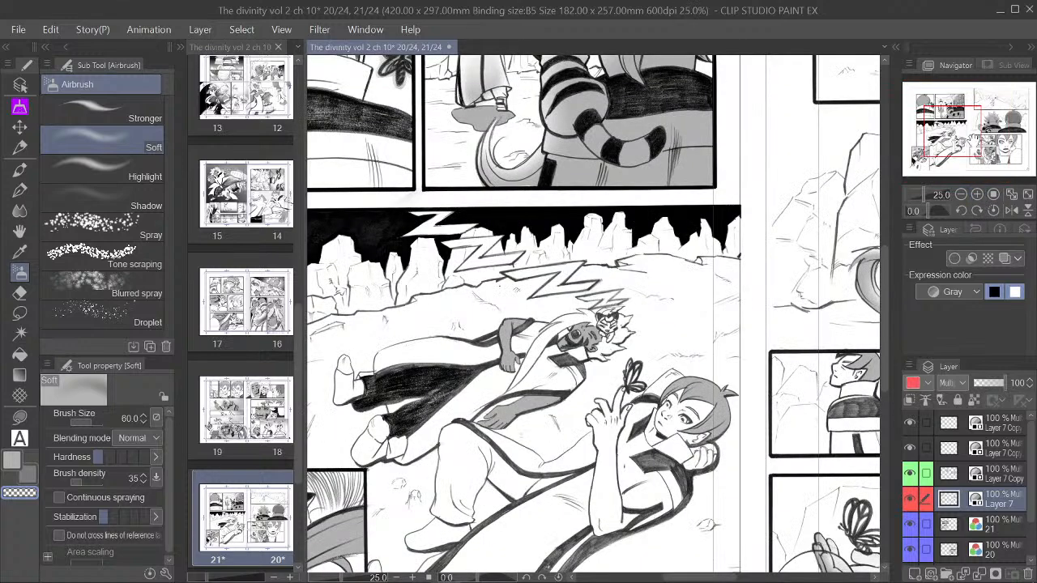
left_click_drag(966, 142, 892, 148)
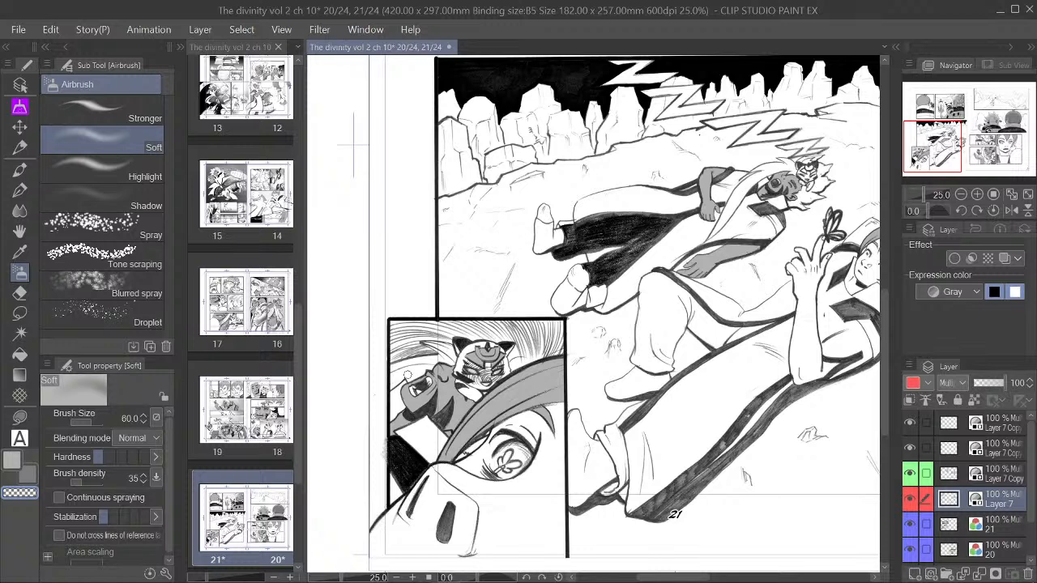
left_click(20, 189)
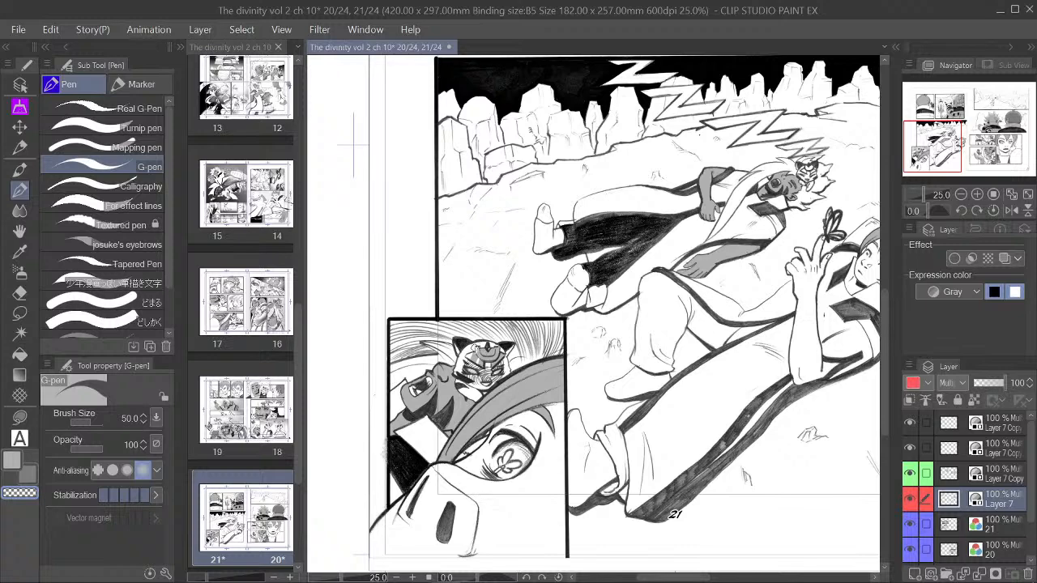
left_click(977, 194)
left_click(977, 194)
left_click_drag(937, 147, 923, 158)
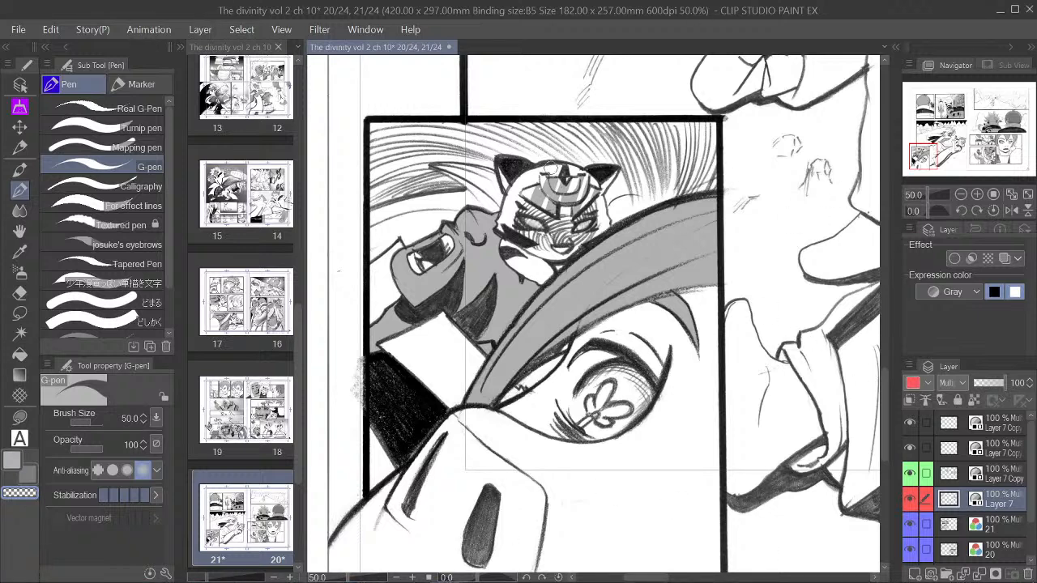
left_click(11, 457)
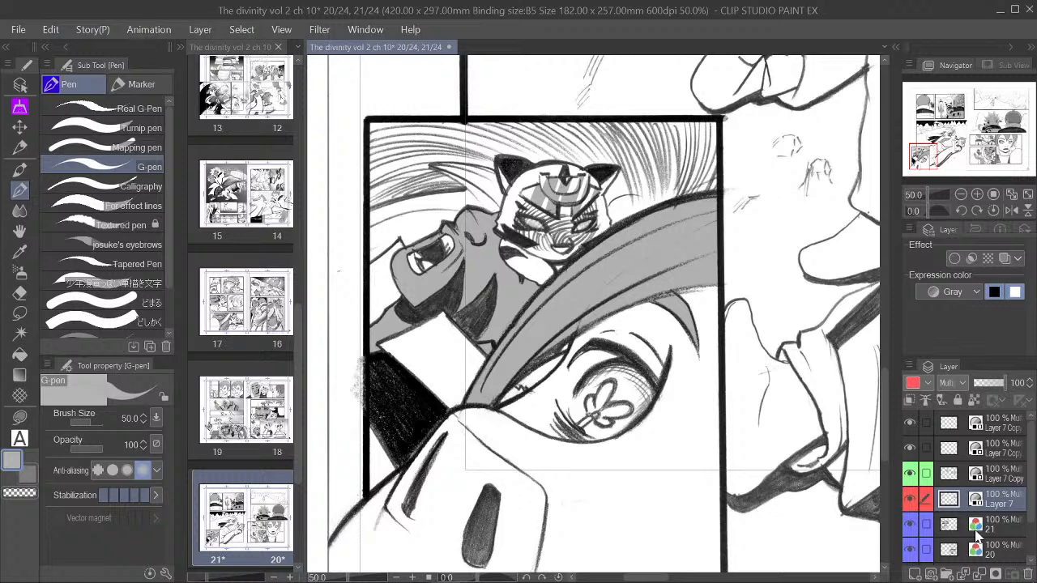
left_click(1001, 532)
left_click(1007, 552)
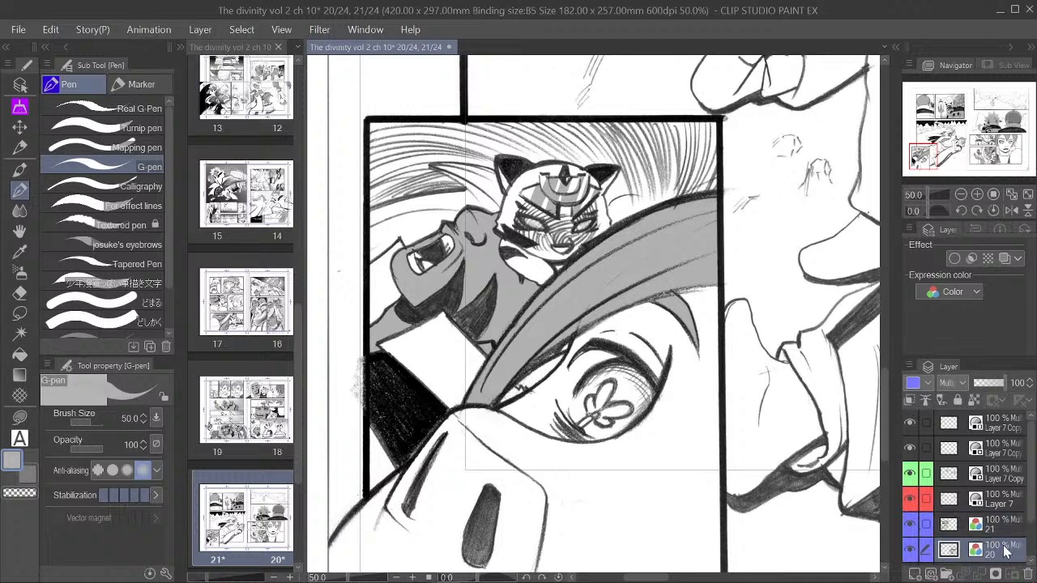
left_click(1000, 526)
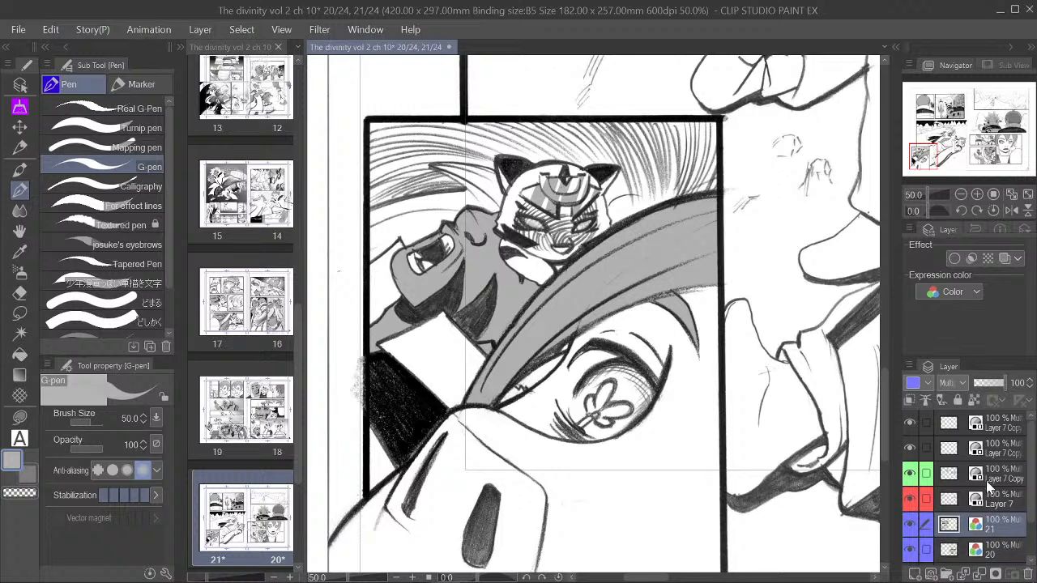
left_click(27, 494)
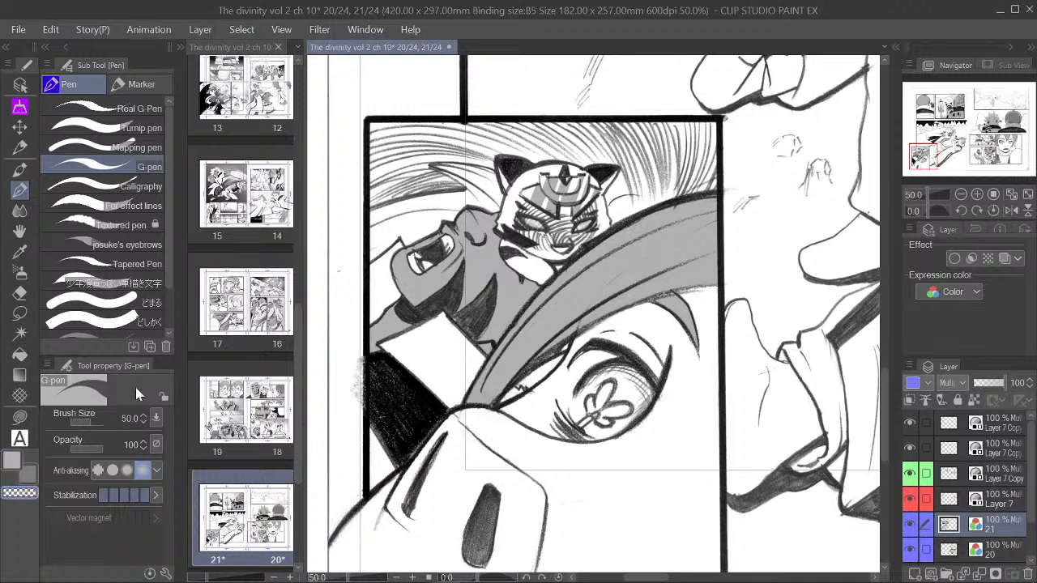
mouse_move(564, 172)
left_mouse_down()
mouse_move(570, 180)
mouse_move(581, 168)
left_mouse_up()
left_click_drag(570, 177, 570, 174)
Step: Erase the stray marks along the tiger mask's edges and cheek with the transparent G-pen
left_click(962, 194)
left_click(962, 194)
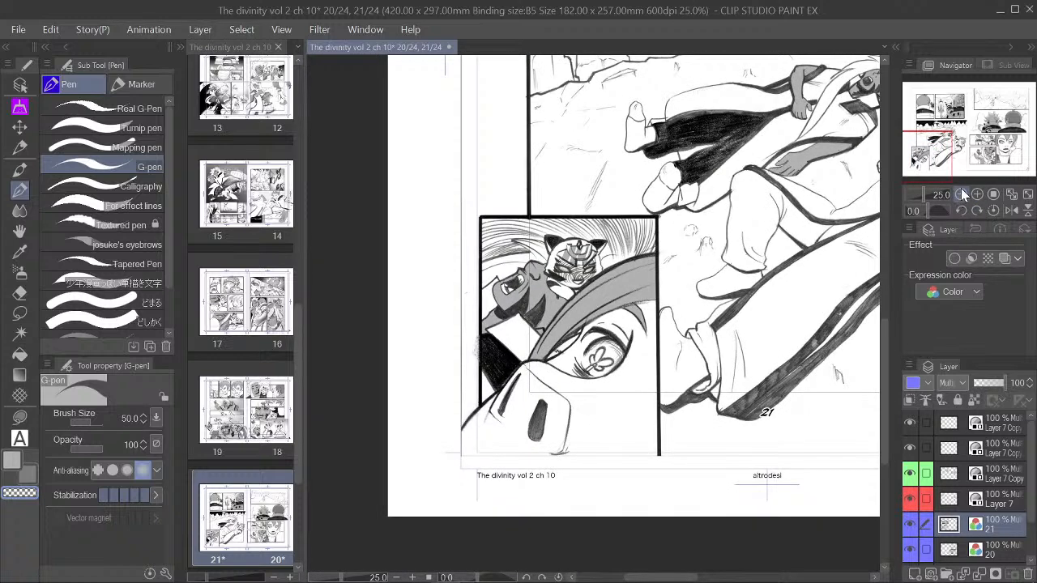
scroll(730, 204, "up", 2)
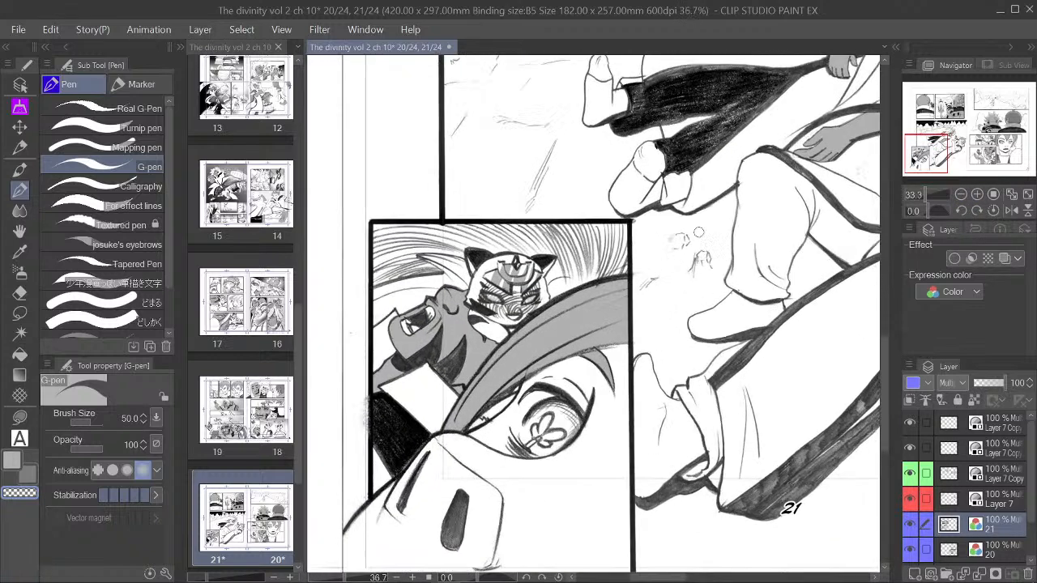
scroll(502, 296, "up", 2)
scroll(497, 301, "up", 4)
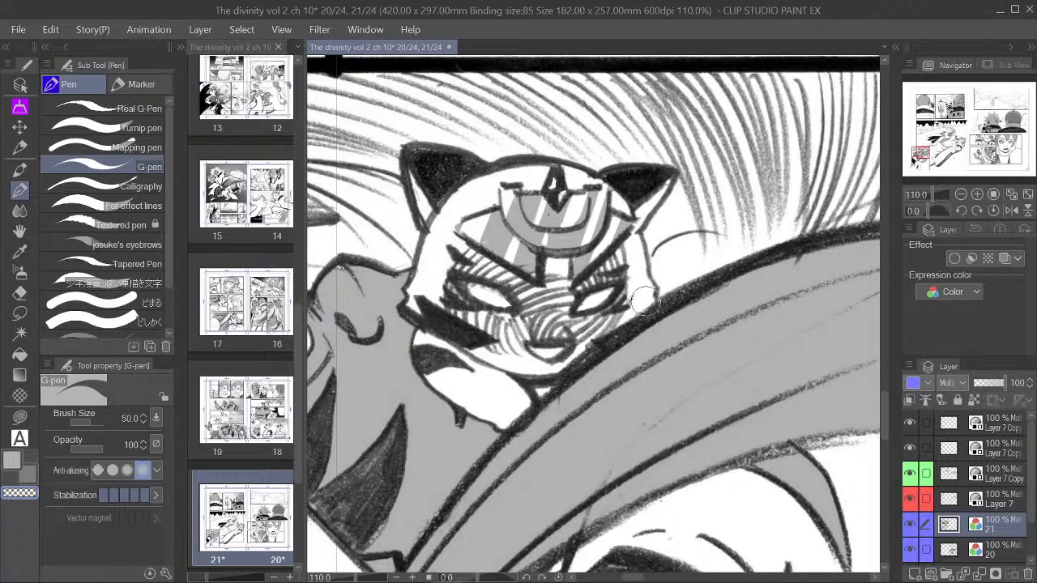
Step: Erase the smudges and stray marks outside the inset panel's borders, beside the black area and at the upper corner
left_click(961, 196)
left_click(961, 196)
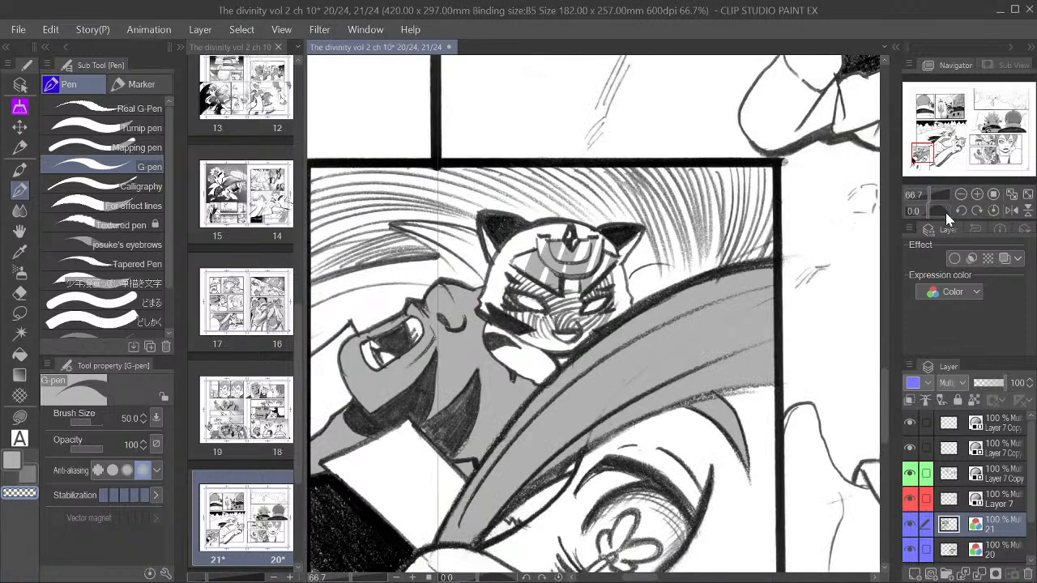
left_click(961, 197)
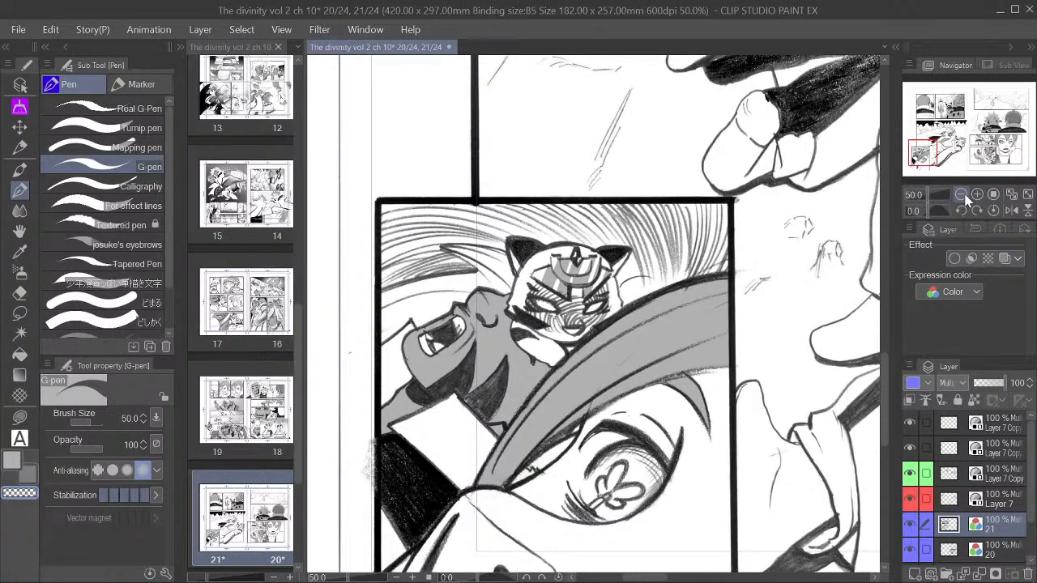
left_click(961, 196)
left_click_drag(971, 159, 928, 160)
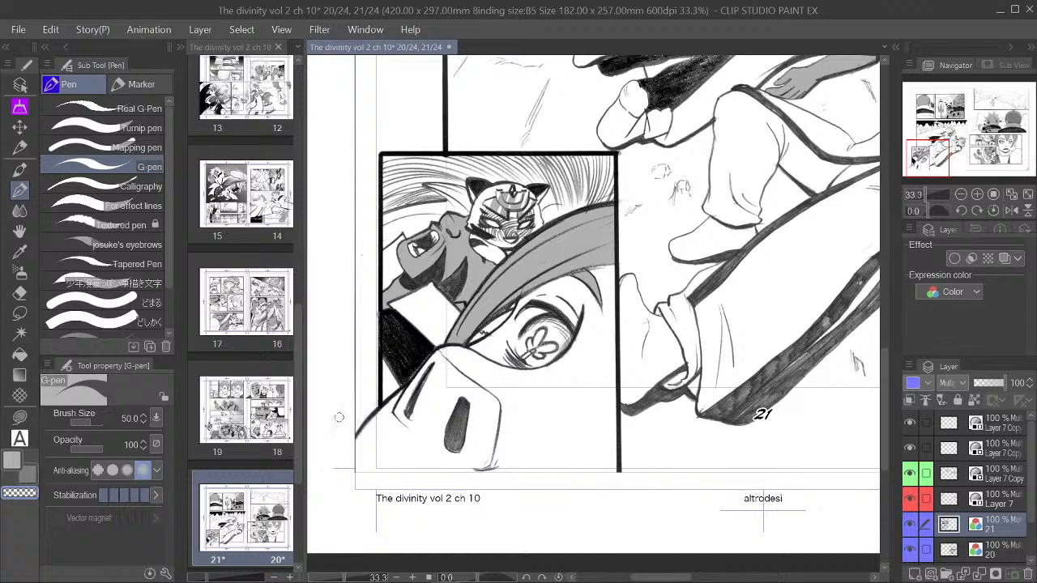
scroll(657, 310, "down", 1)
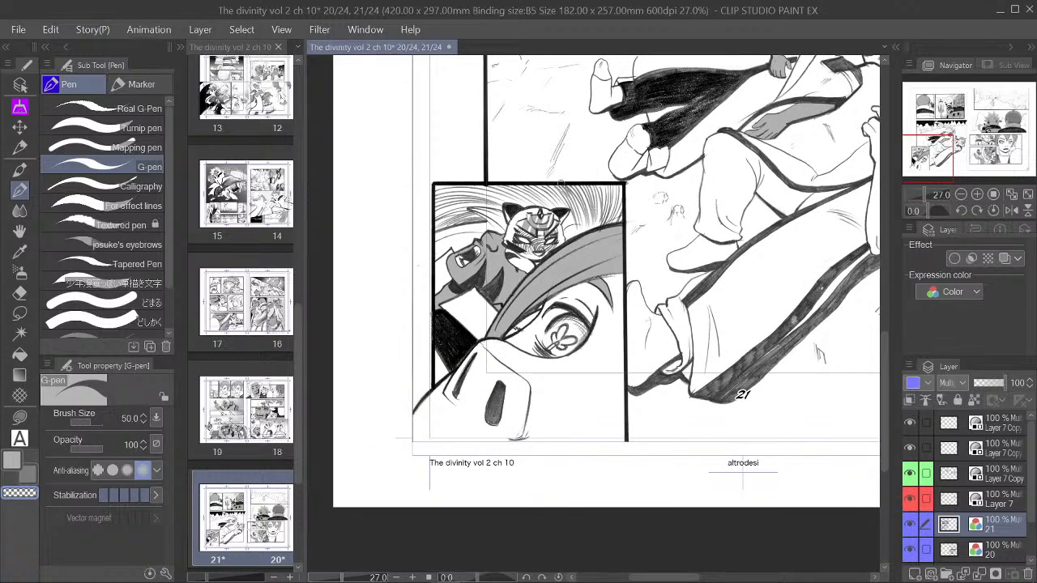
scroll(560, 183, "up", 2)
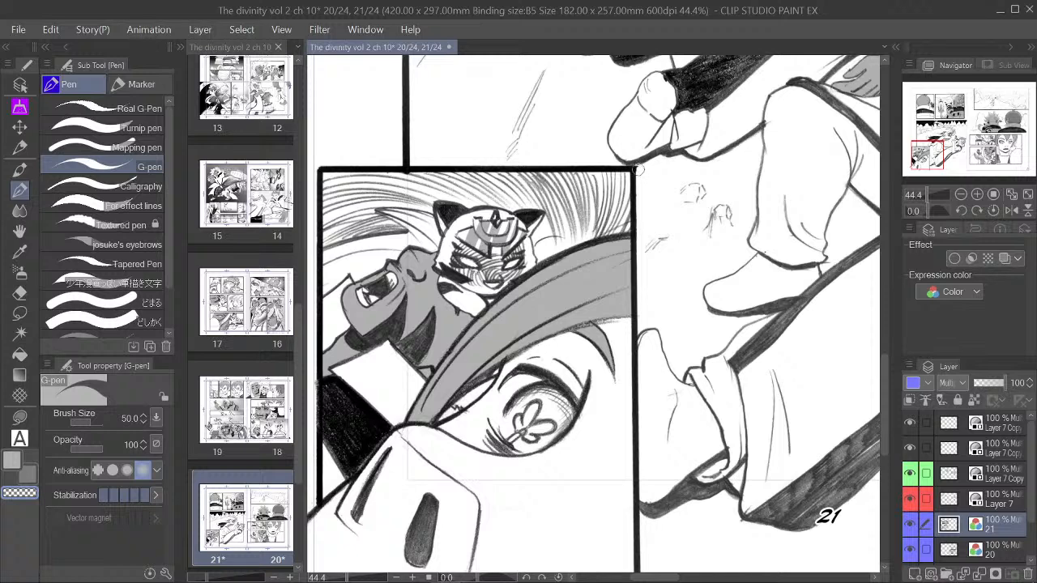
scroll(687, 187, "down", 2)
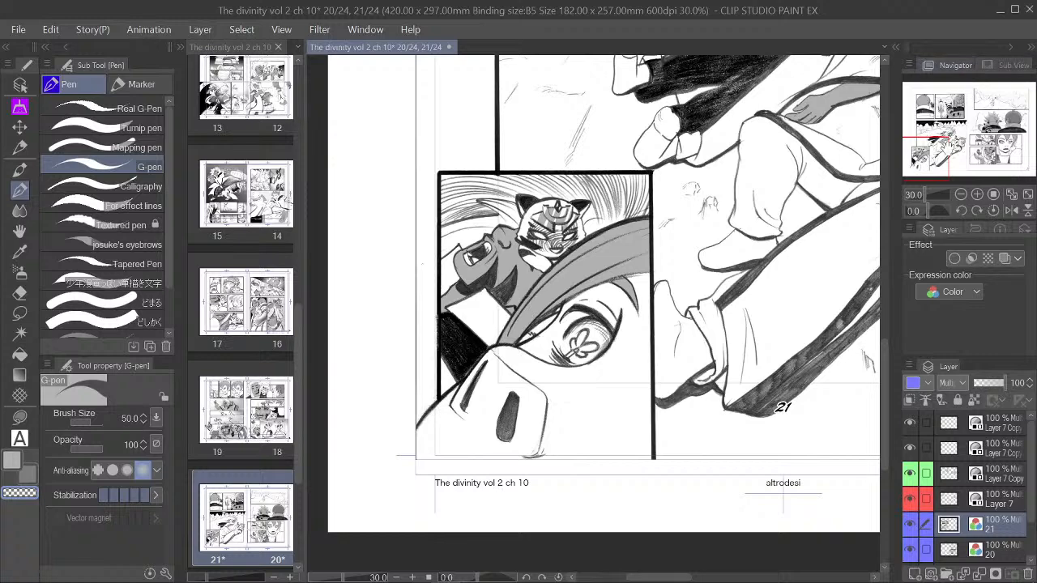
Step: Save the cleaned-up spread of pages 20 and 21
left_click_drag(938, 152, 949, 148)
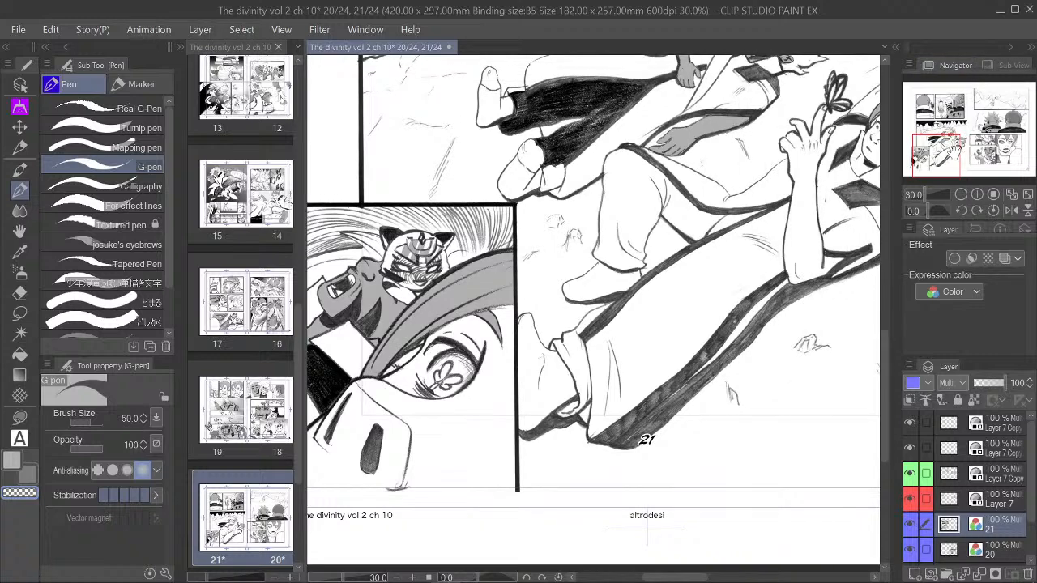
scroll(762, 192, "down", 2)
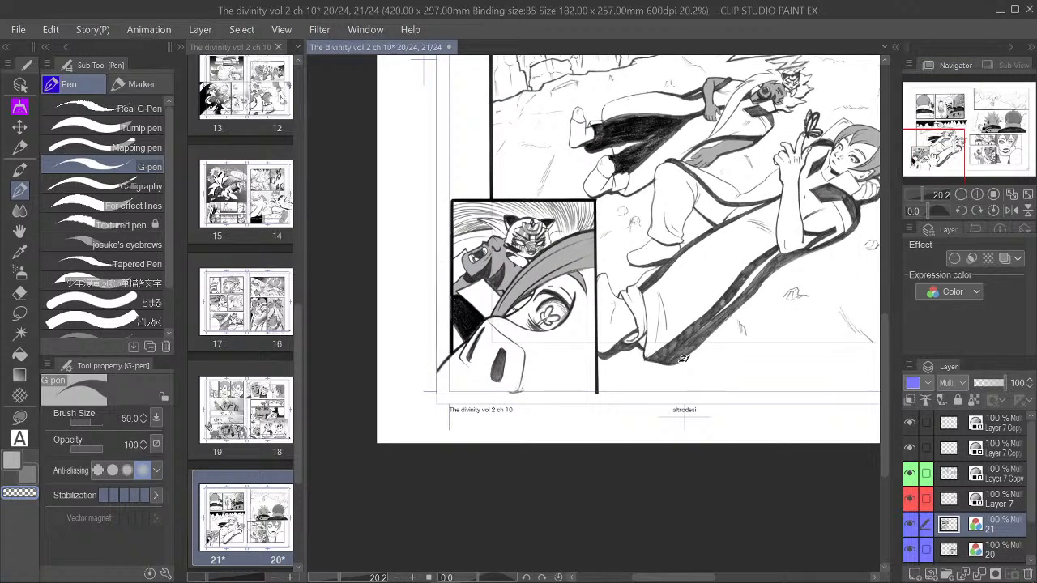
left_click_drag(959, 153, 978, 145)
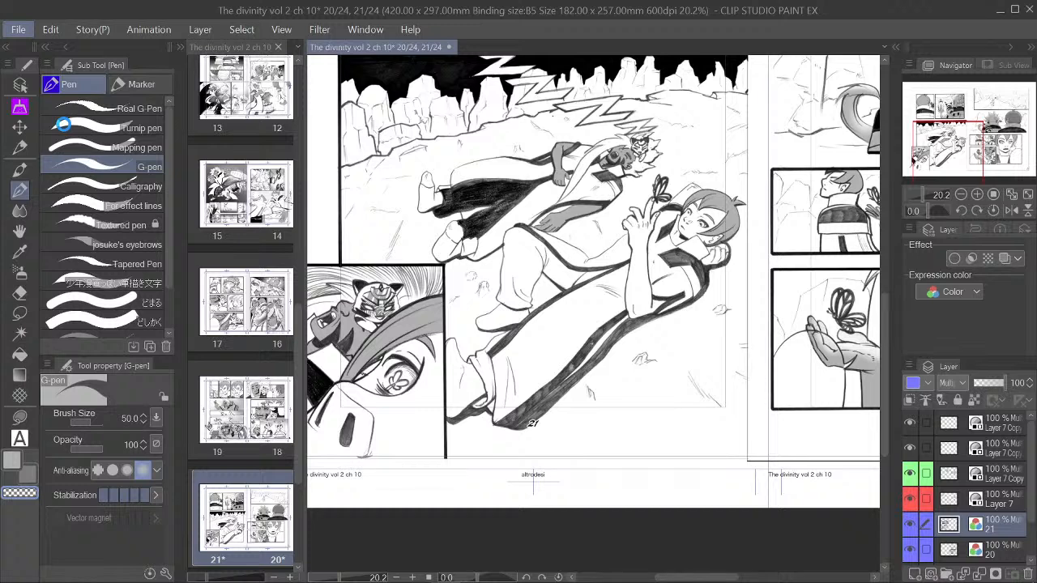
key("ctrl+s")
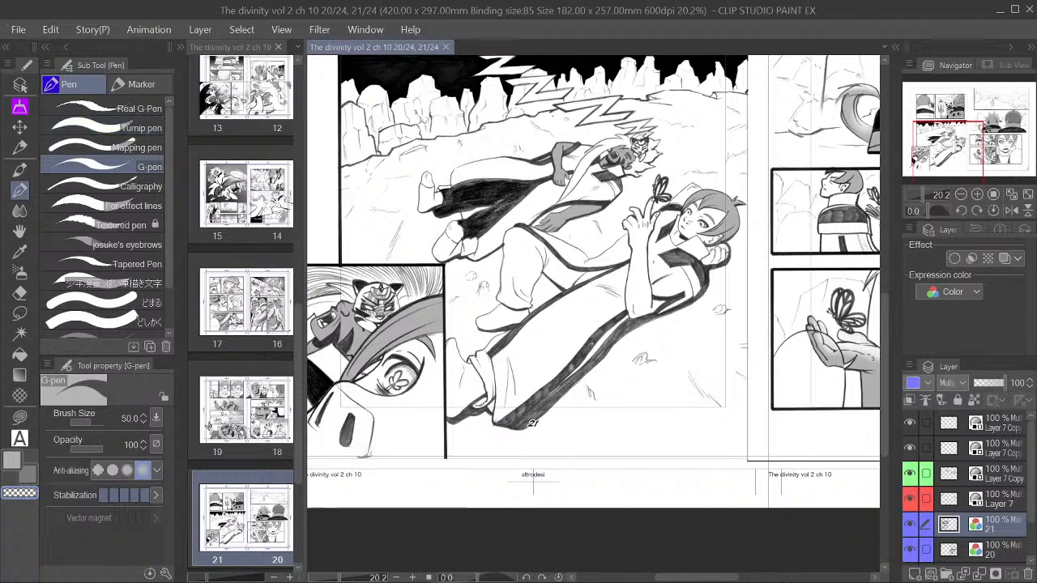
mouse_move(970, 155)
left_mouse_down()
mouse_move(968, 118)
mouse_move(965, 147)
left_mouse_up()
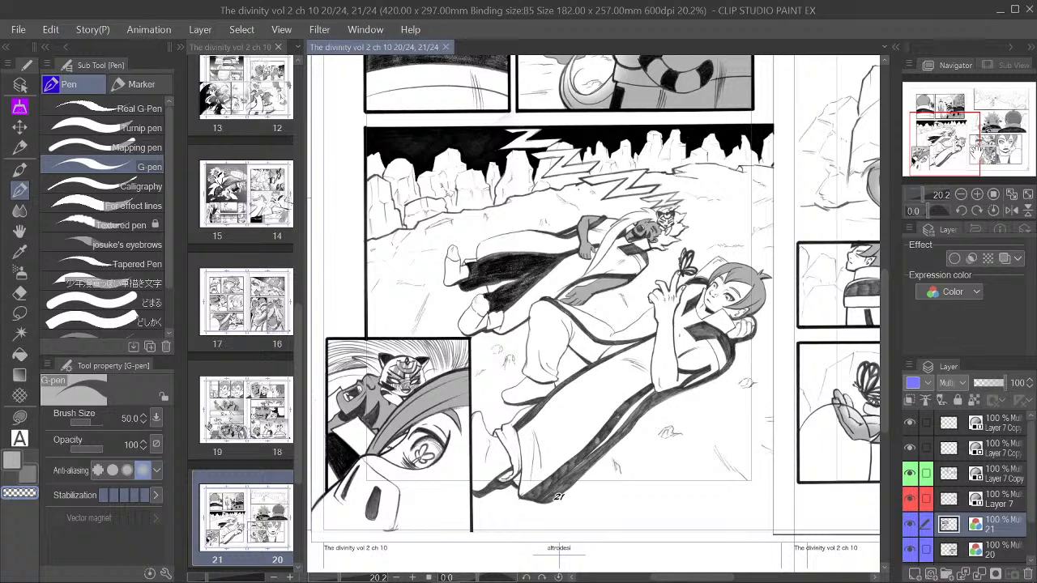
left_click_drag(978, 149, 980, 152)
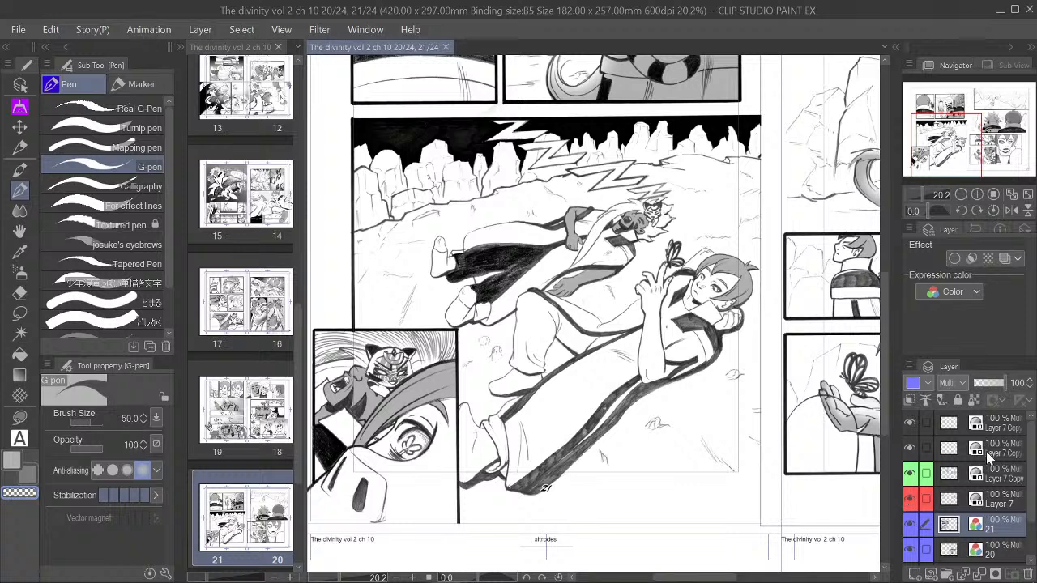
left_click(1001, 476)
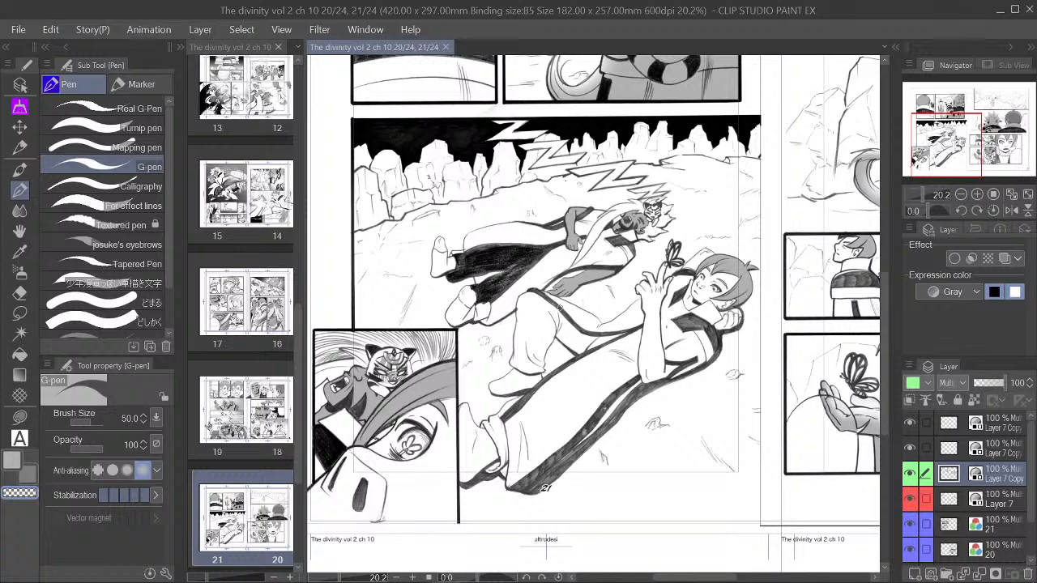
scroll(549, 303, "down", 1)
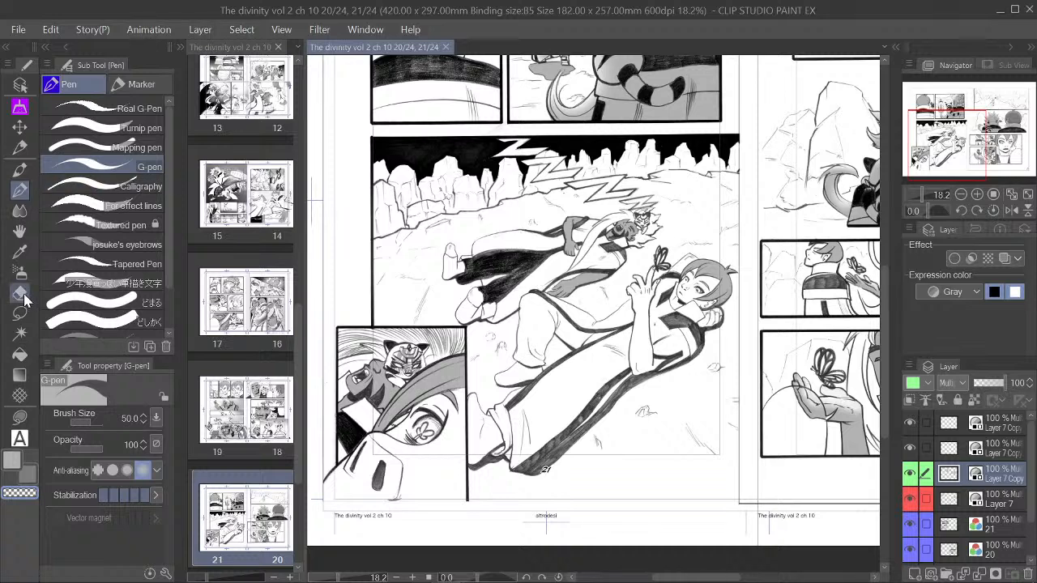
scroll(414, 194, "down", 2)
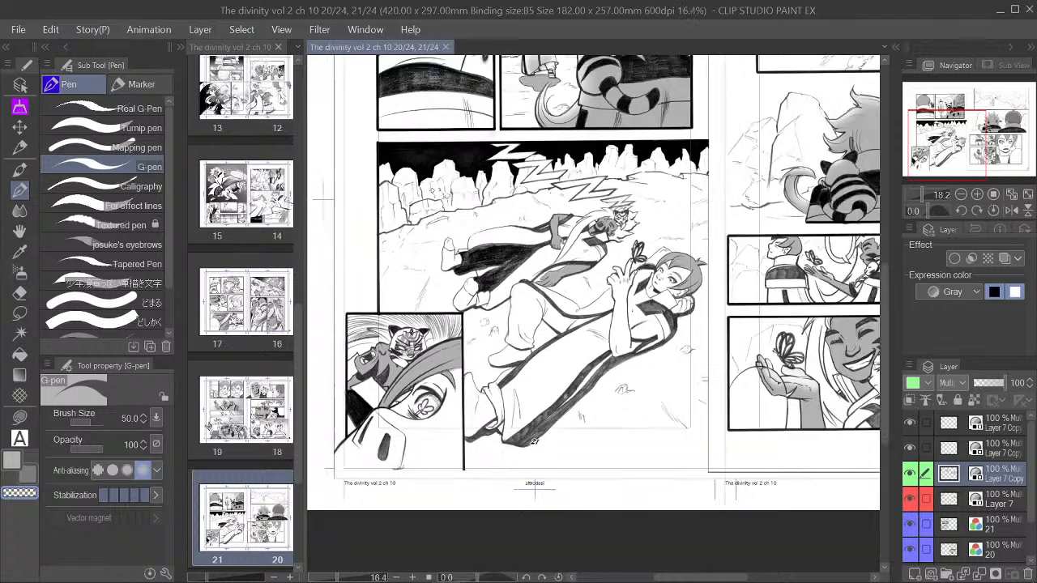
scroll(552, 178, "up", 2)
scroll(555, 177, "up", 3)
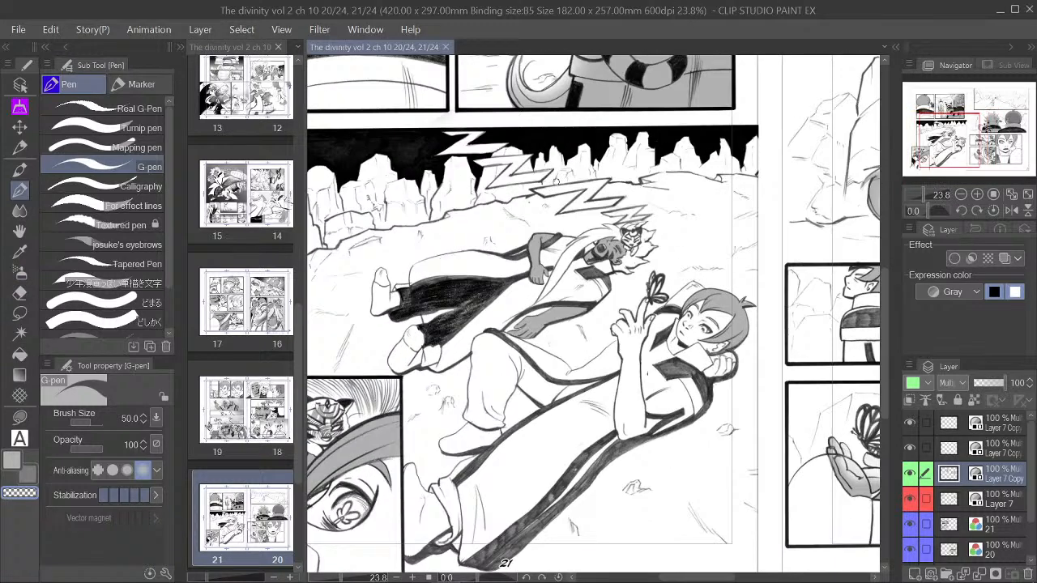
scroll(556, 181, "down", 3)
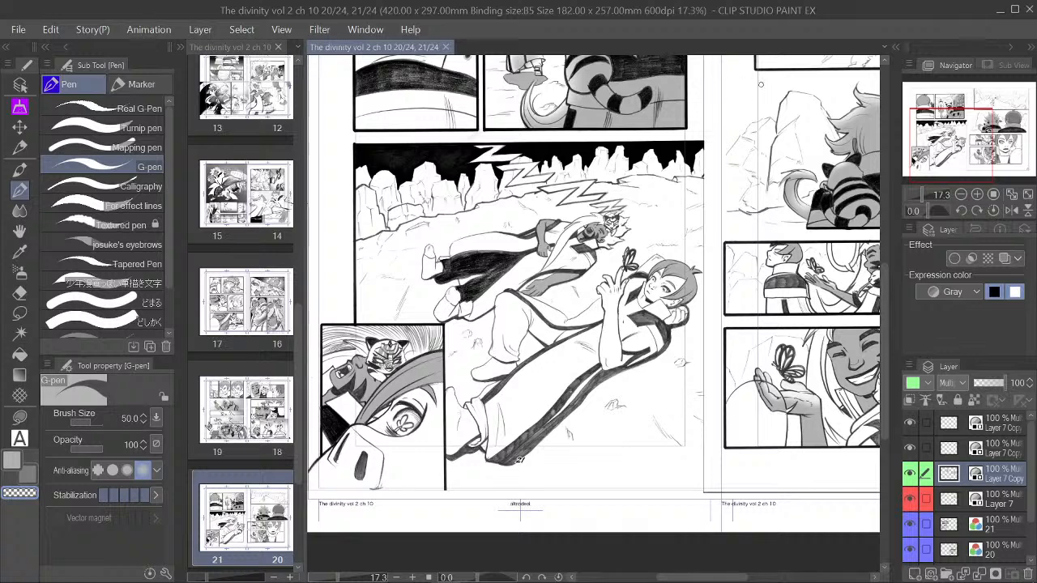
scroll(518, 308, "up", 2)
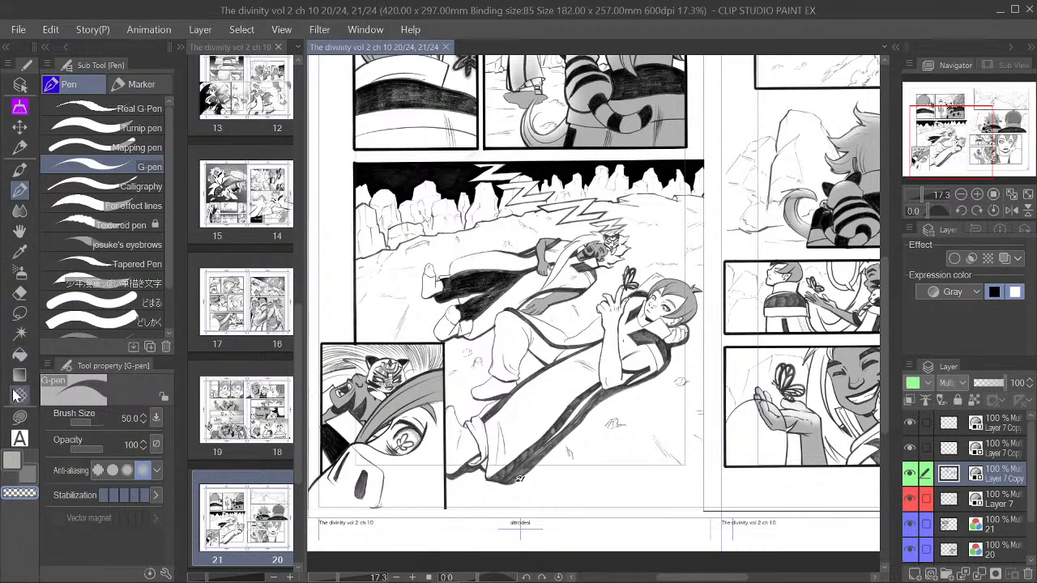
Step: Activate the Rectangle 2 selection tool and give the Layer 7 Copy above the green-marked copy a green palette color
left_click(20, 313)
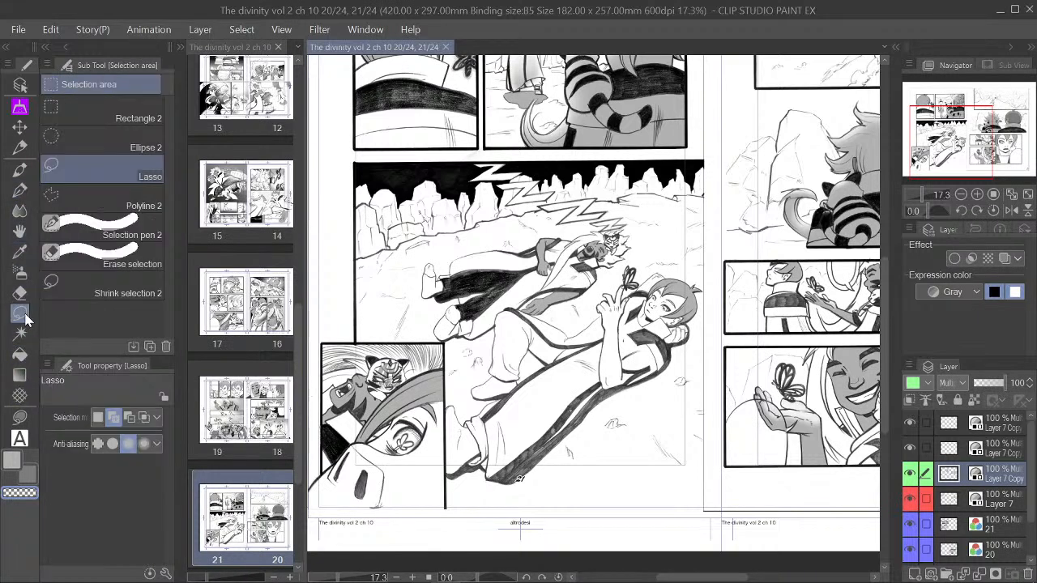
left_click(99, 118)
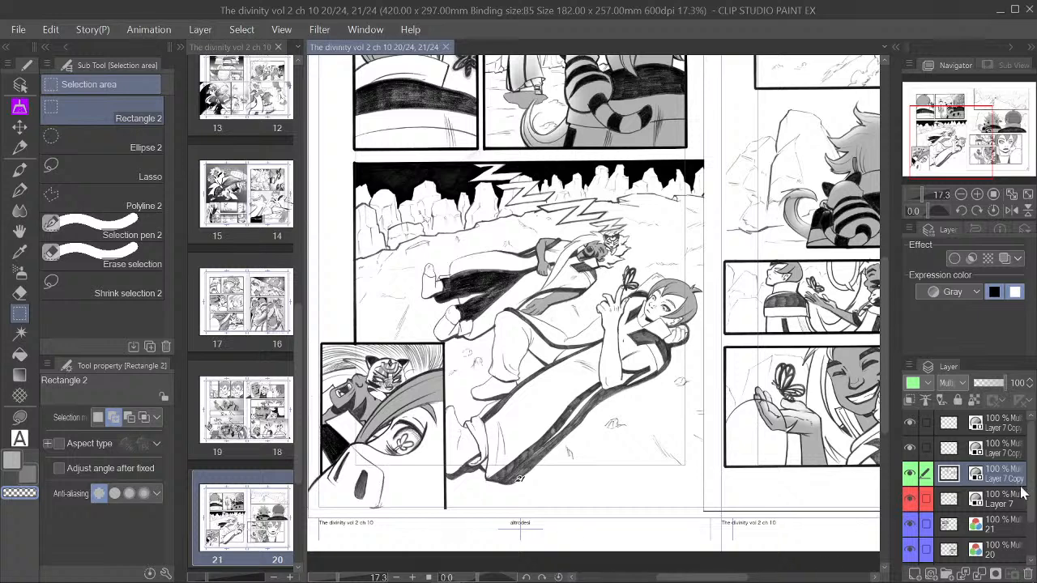
left_click(1003, 449)
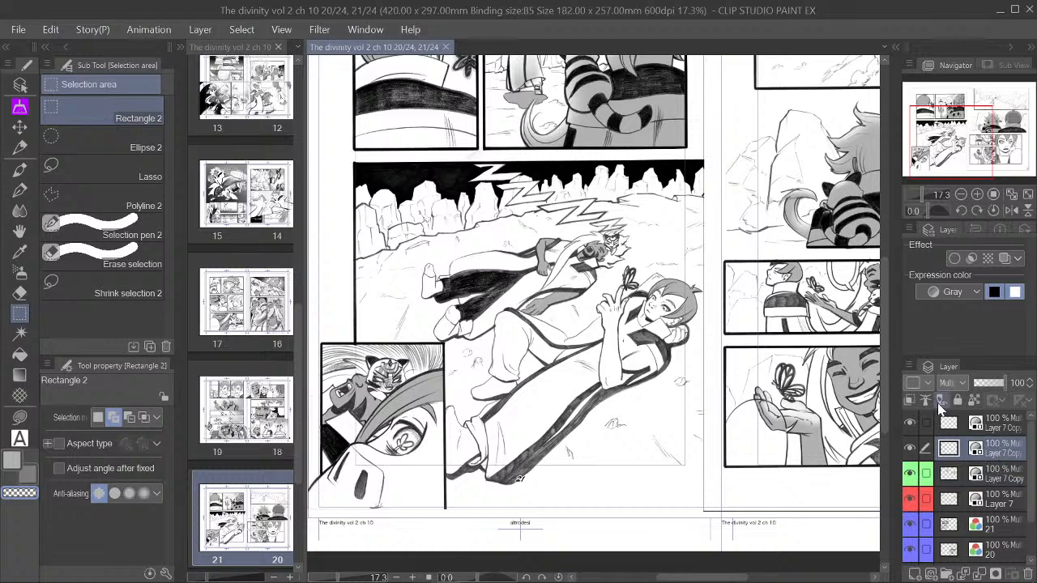
left_click(923, 387)
left_click(946, 477)
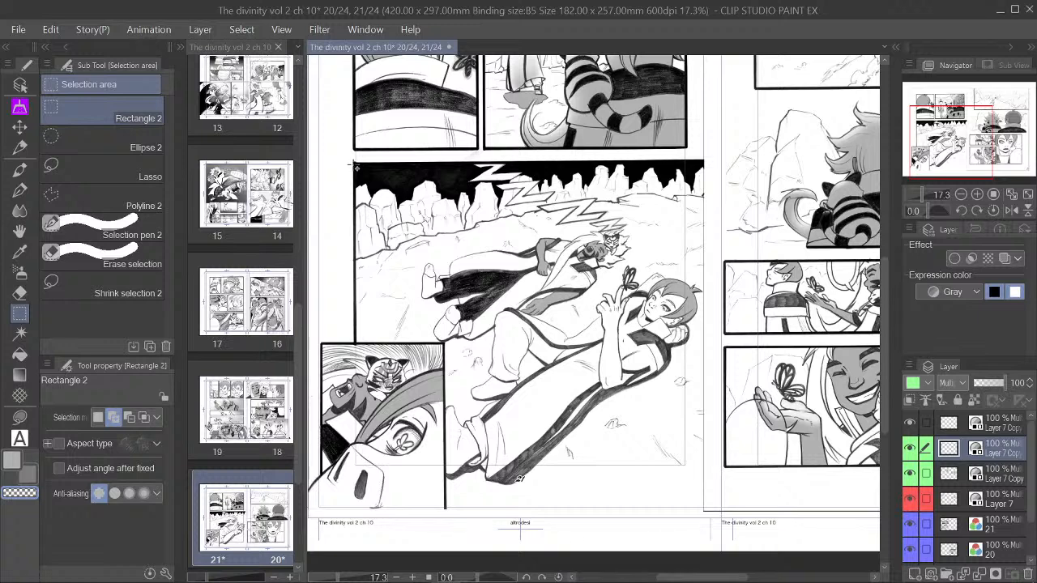
Step: Select page 21's large lower panel of the lying characters as a rectangle, fill it with gray and clear the selection
left_click_drag(357, 167, 706, 533)
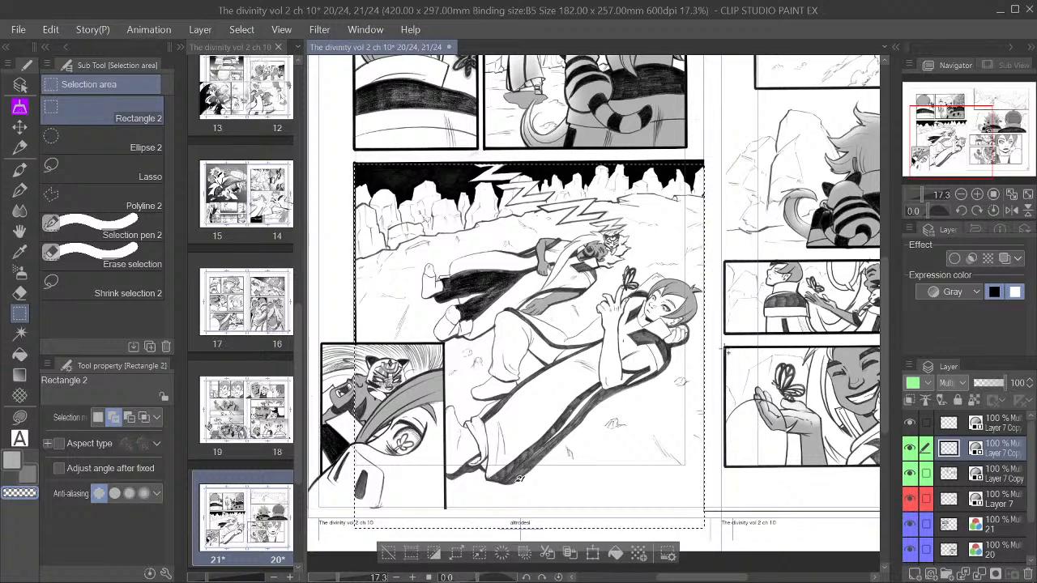
left_click_drag(983, 168, 981, 169)
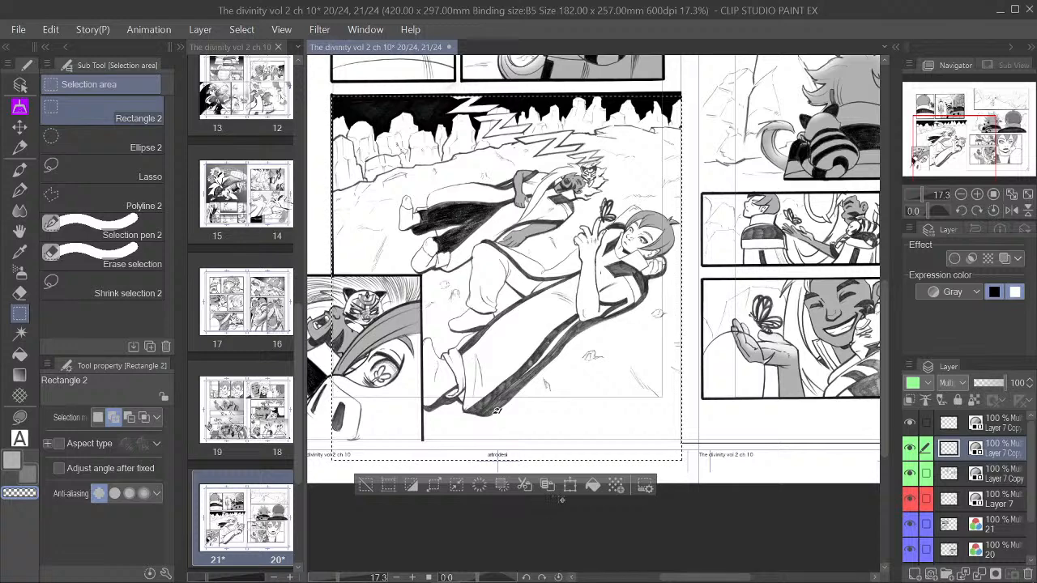
scroll(492, 271, "down", 2)
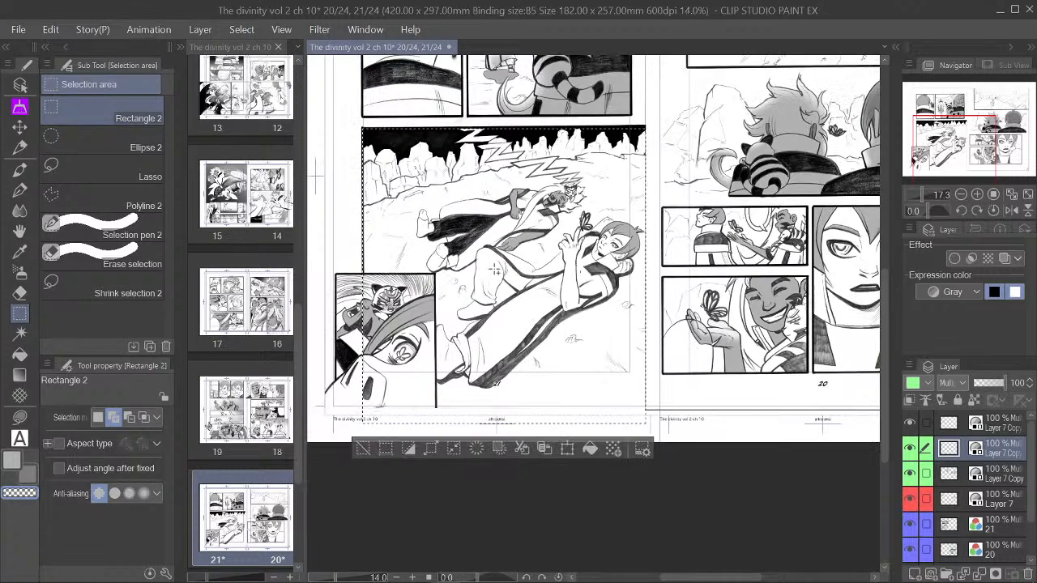
left_click_drag(991, 141, 989, 125)
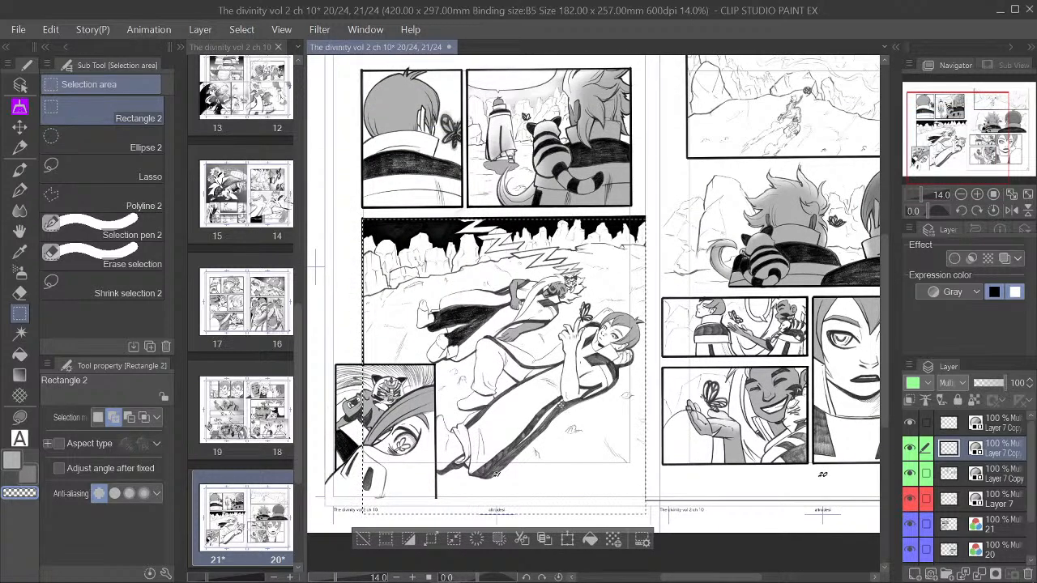
scroll(523, 436, "up", 1)
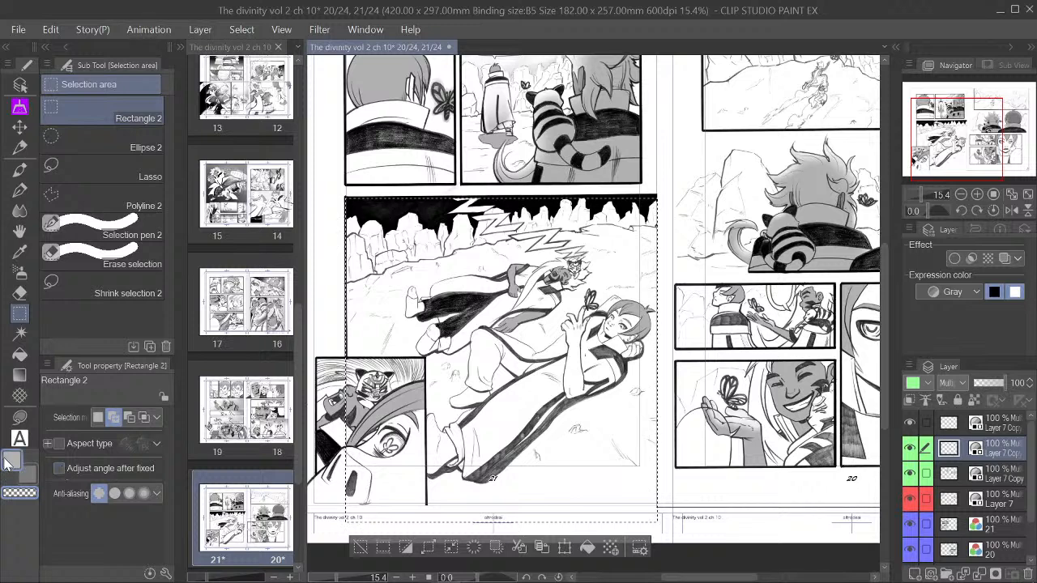
left_click(598, 549)
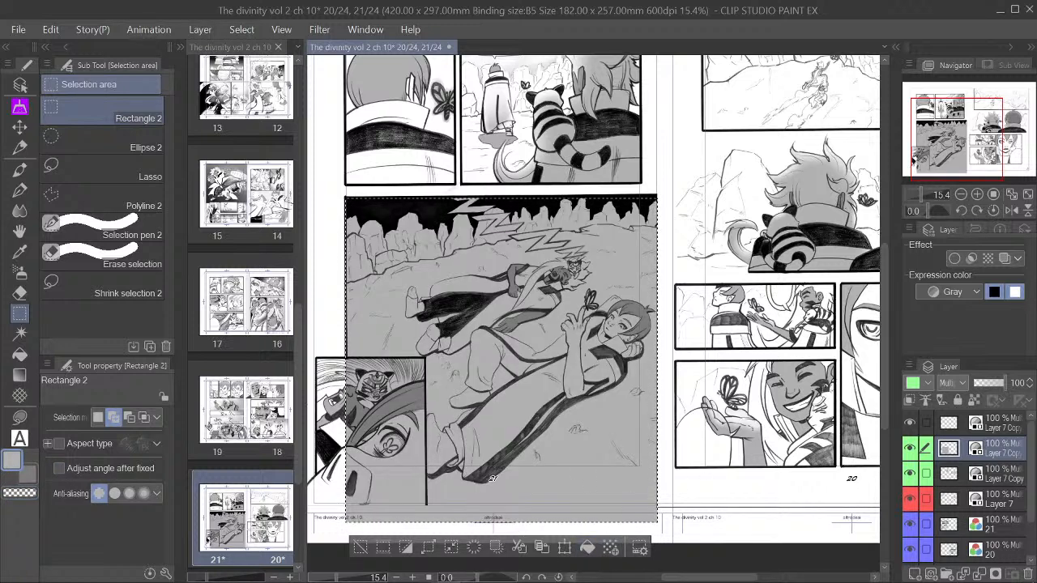
left_click_drag(977, 142, 972, 143)
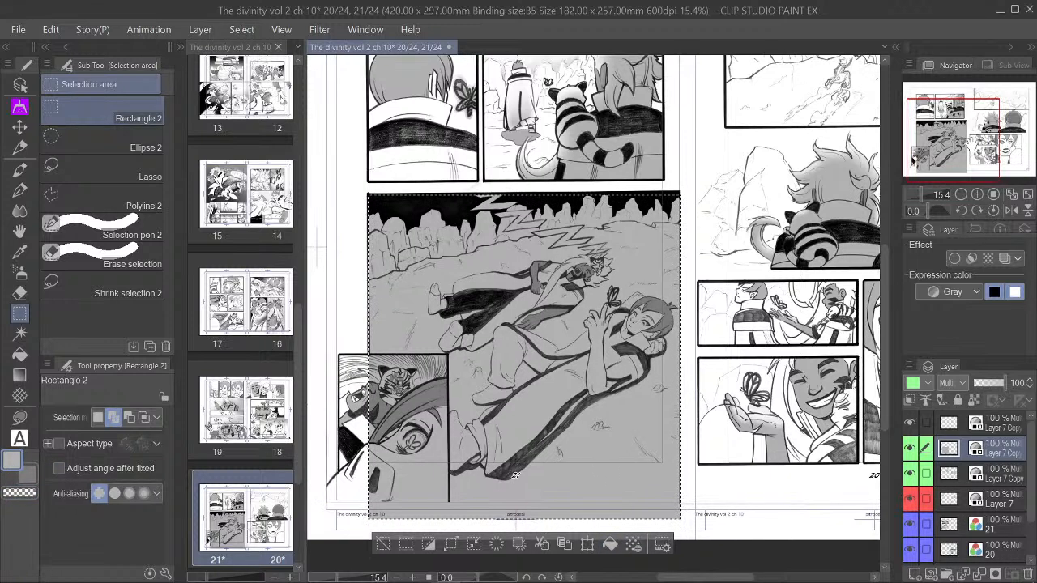
left_click(405, 544)
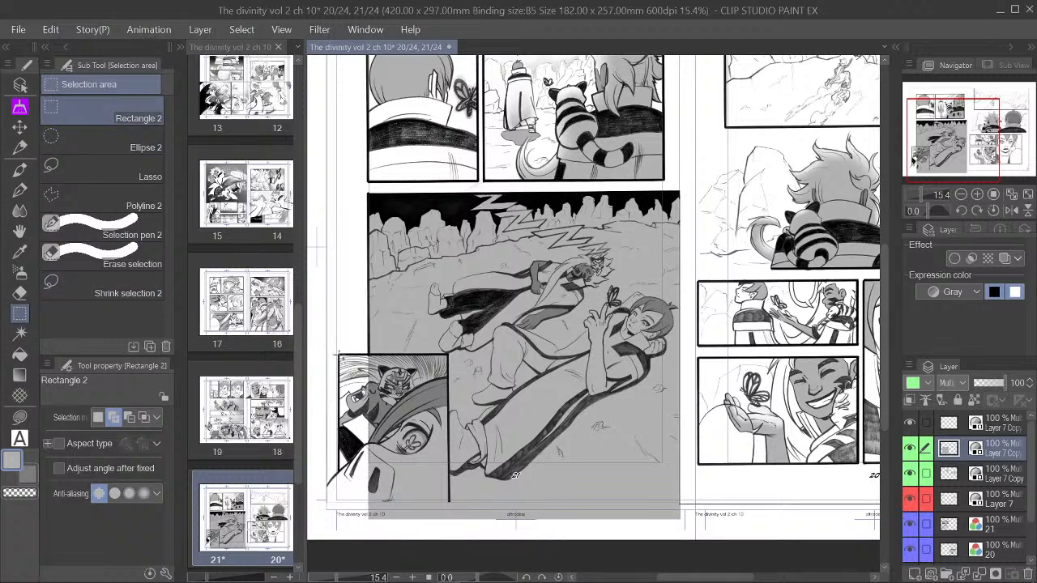
Step: Remove the gray tone from the inset panel with the close-up eye using a rectangular selection, and deselect
left_click_drag(339, 356, 449, 519)
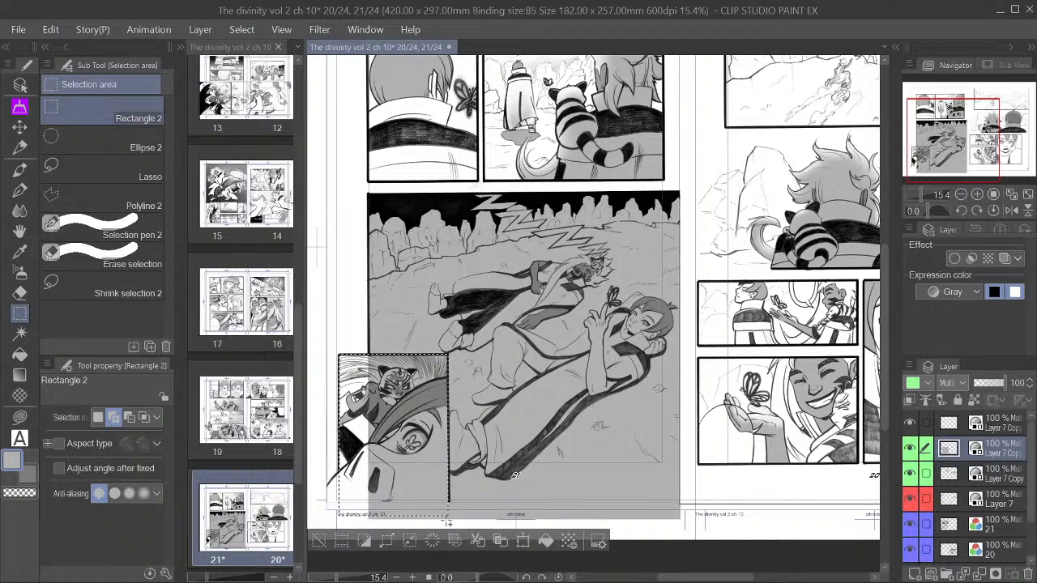
left_click(320, 544)
left_click_drag(967, 157, 970, 154)
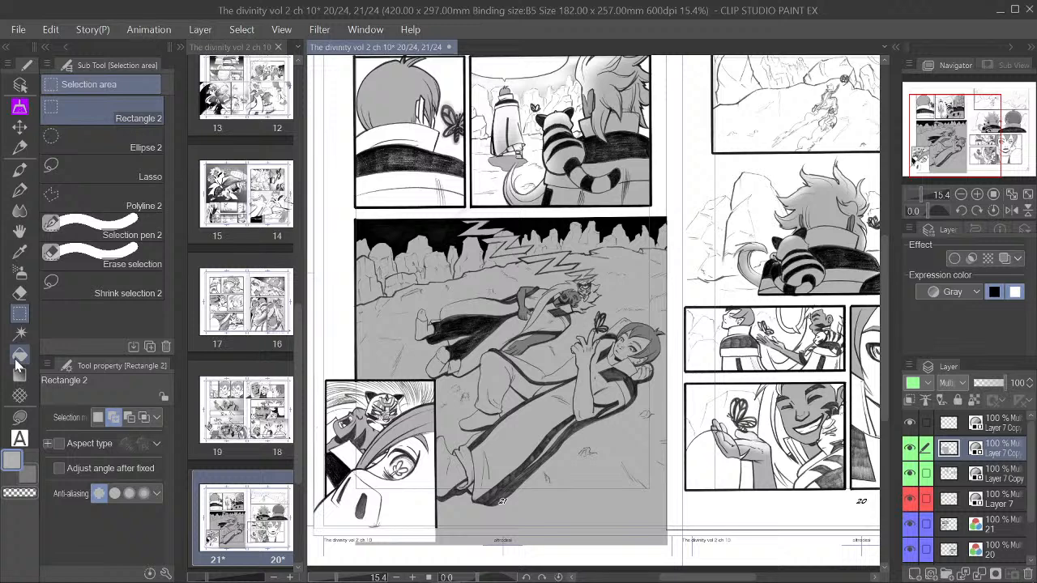
Step: Try the Gauze hatching brush in transparent color at density 60 and size 1500 on the gray ground above the lying characters
left_click(19, 394)
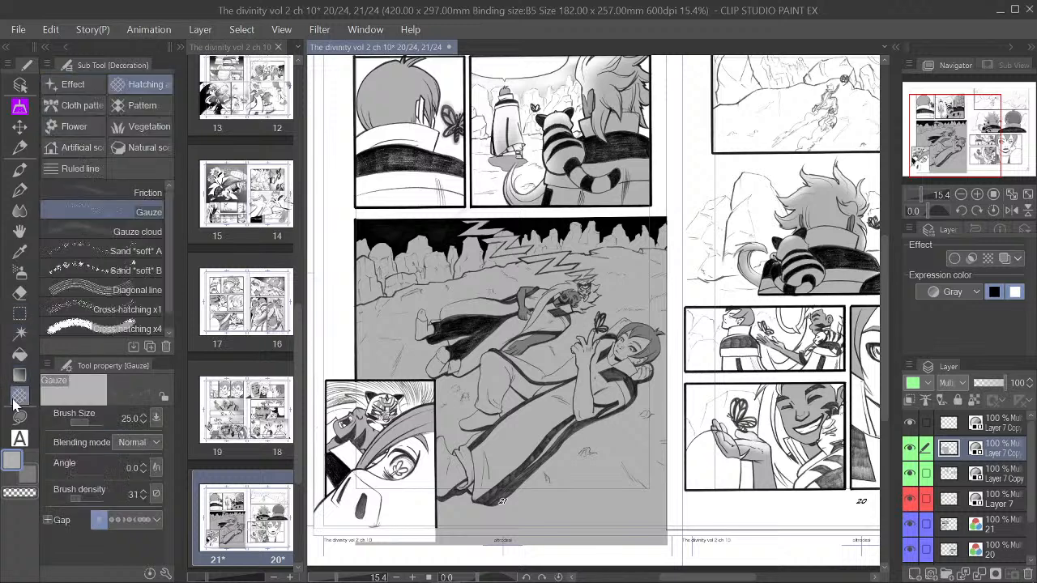
left_click(78, 214)
left_click_drag(81, 499, 90, 508)
left_click(141, 492)
left_click(141, 492)
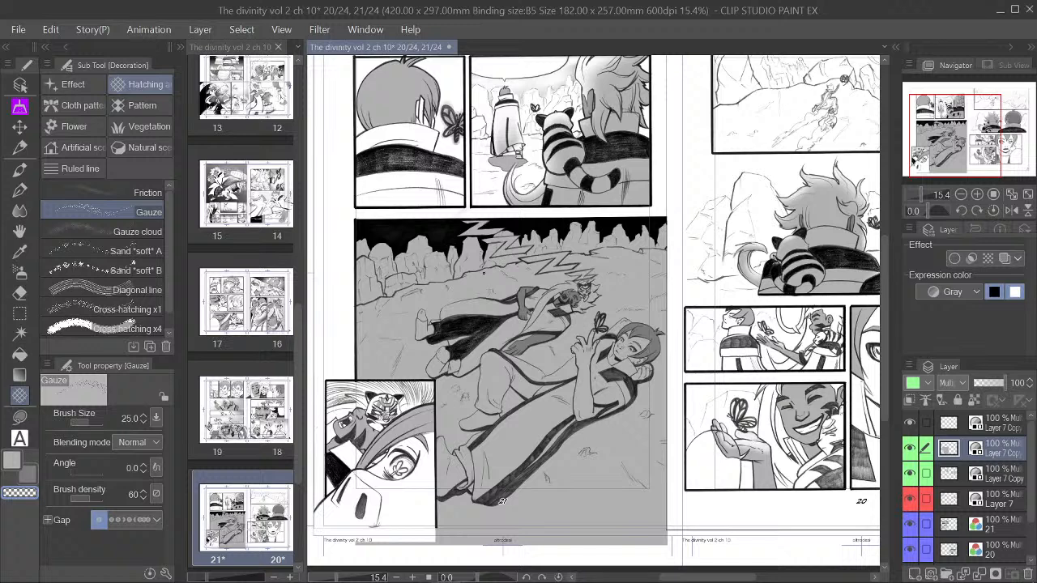
key("bracketright")
key("bracketright")
key("bracketright")
key("bracketright")
key("bracketright")
key("bracketright")
key("bracketright")
key("bracketright")
key("bracketright")
key("bracketright")
key("bracketright")
key("bracketright")
key("bracketright")
key("bracketright")
key("bracketright")
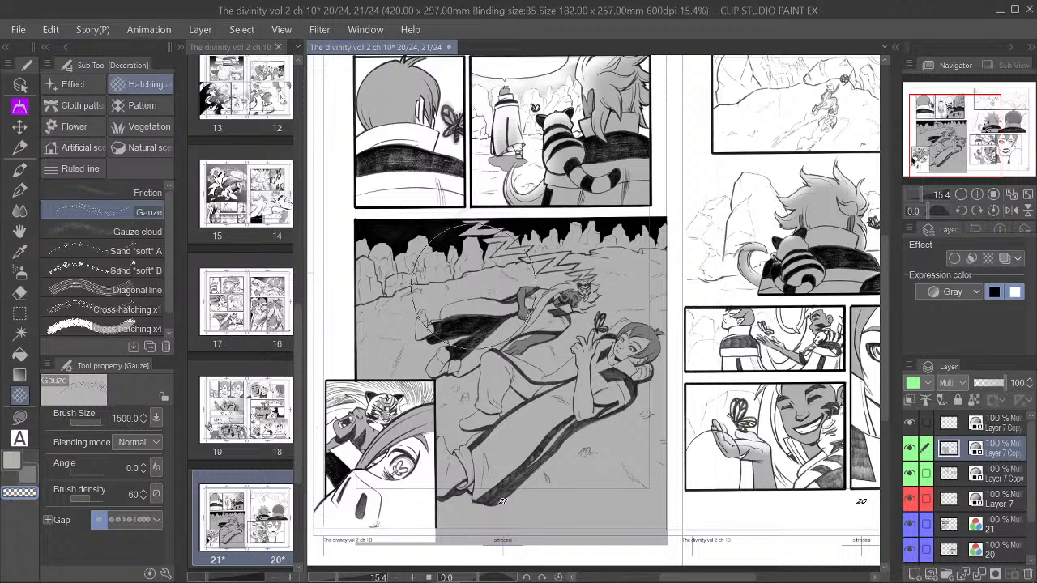
left_click_drag(461, 295, 511, 284)
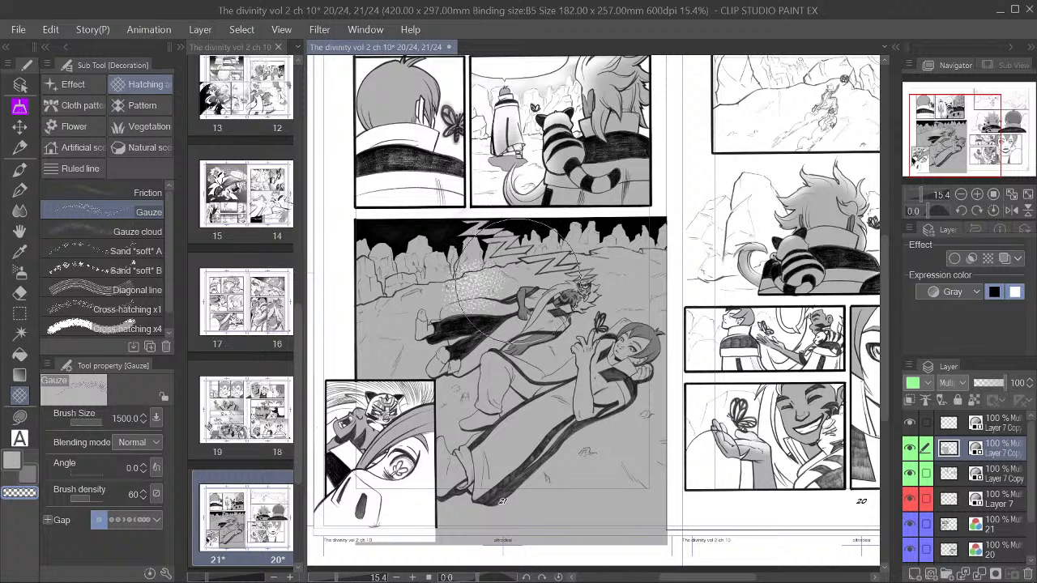
key("ctrl+z")
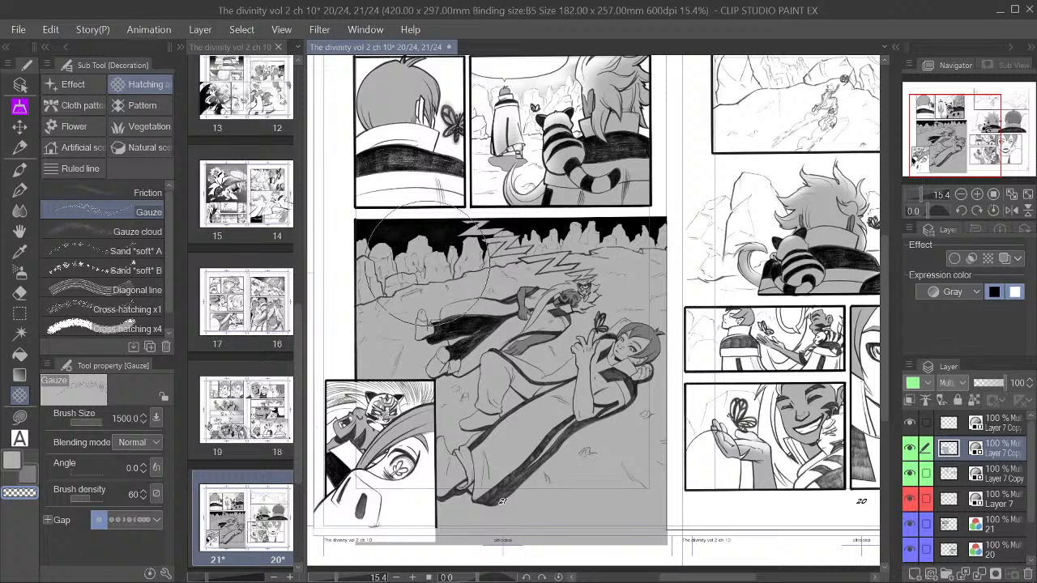
left_click_drag(439, 301, 457, 305)
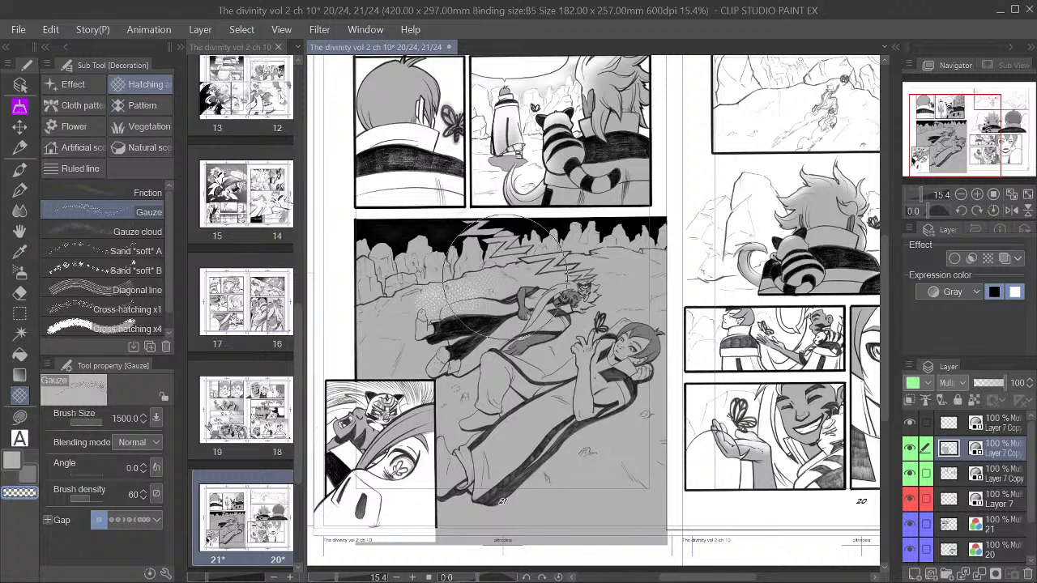
key("ctrl+z")
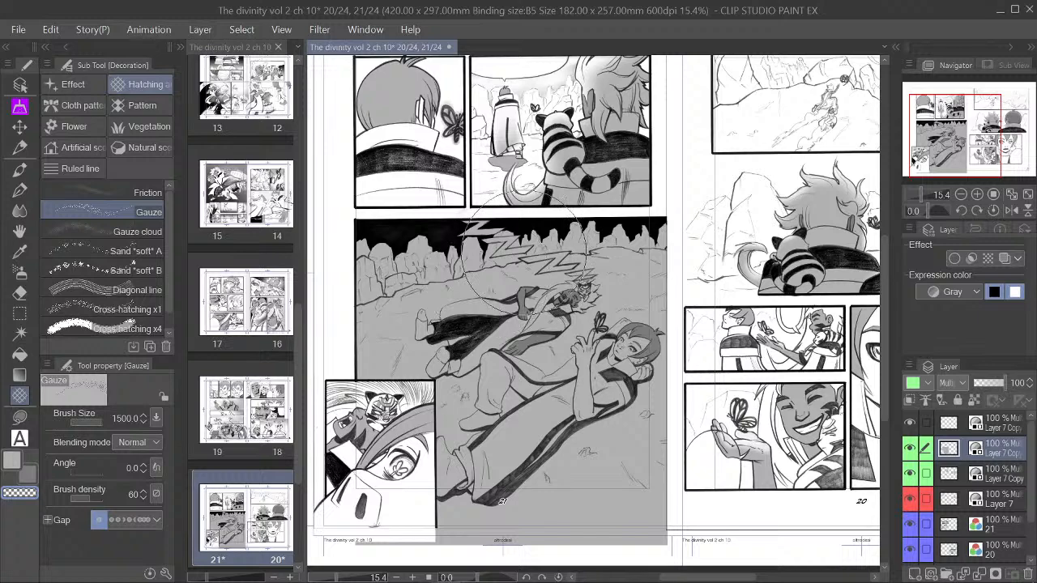
Step: Try the transparent Gauze brush on the rocks and ground at lower densities of 33 and 13
left_click(979, 195)
left_click_drag(961, 145, 951, 147)
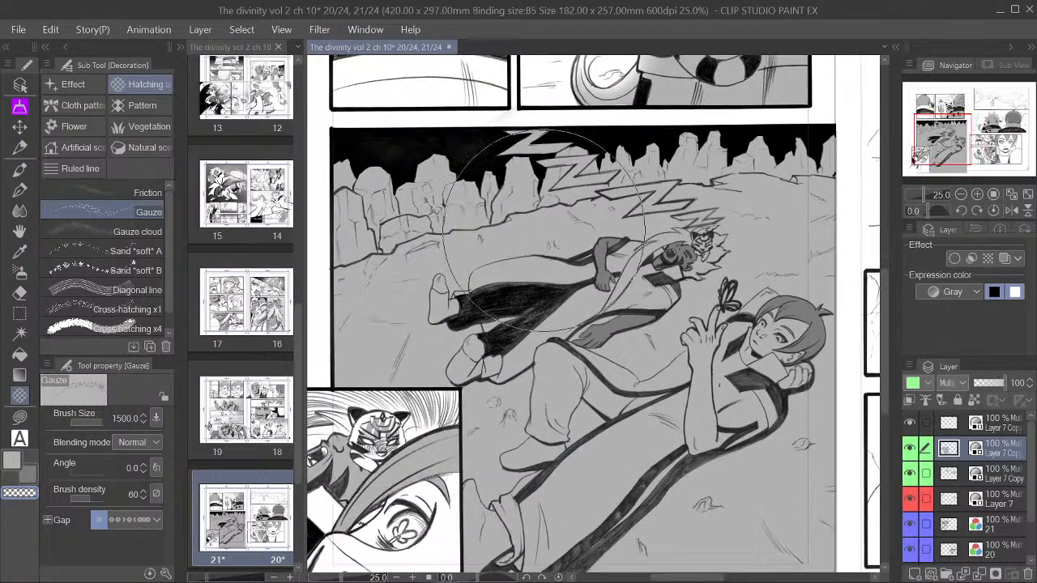
mouse_move(525, 247)
left_mouse_down()
mouse_move(511, 257)
mouse_move(535, 261)
mouse_move(521, 251)
left_mouse_up()
key("ctrl+z")
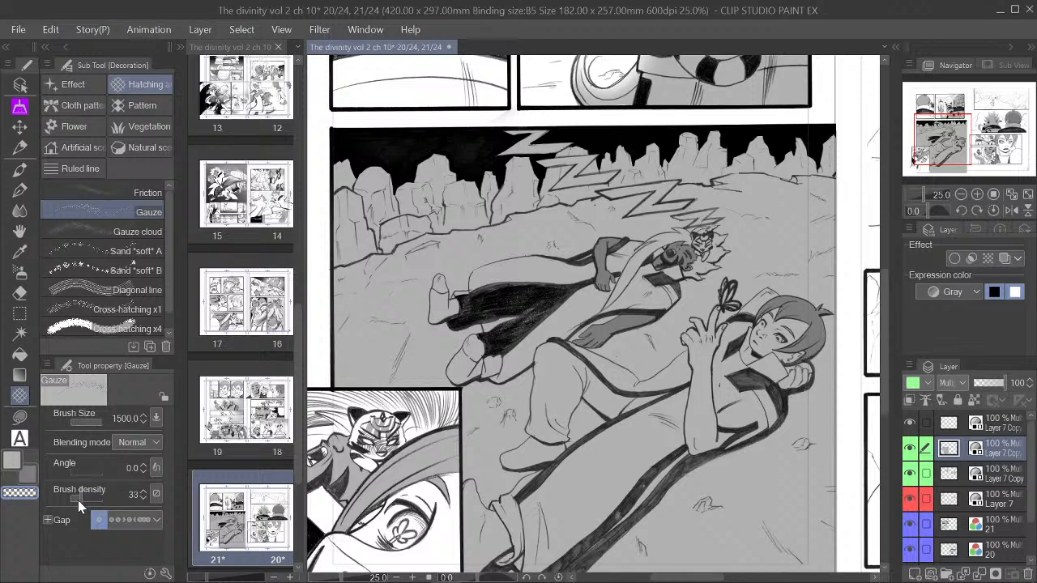
mouse_move(494, 209)
left_mouse_down()
mouse_move(443, 270)
mouse_move(520, 241)
mouse_move(491, 276)
mouse_move(549, 282)
mouse_move(512, 291)
mouse_move(546, 275)
mouse_move(542, 282)
mouse_move(649, 204)
mouse_move(576, 237)
mouse_move(570, 226)
mouse_move(568, 300)
left_mouse_up()
key("ctrl+z")
left_click(74, 500)
mouse_move(514, 241)
left_mouse_down()
mouse_move(476, 273)
mouse_move(582, 213)
mouse_move(435, 286)
mouse_move(525, 214)
left_mouse_up()
key("ctrl+z")
key("ctrl+z")
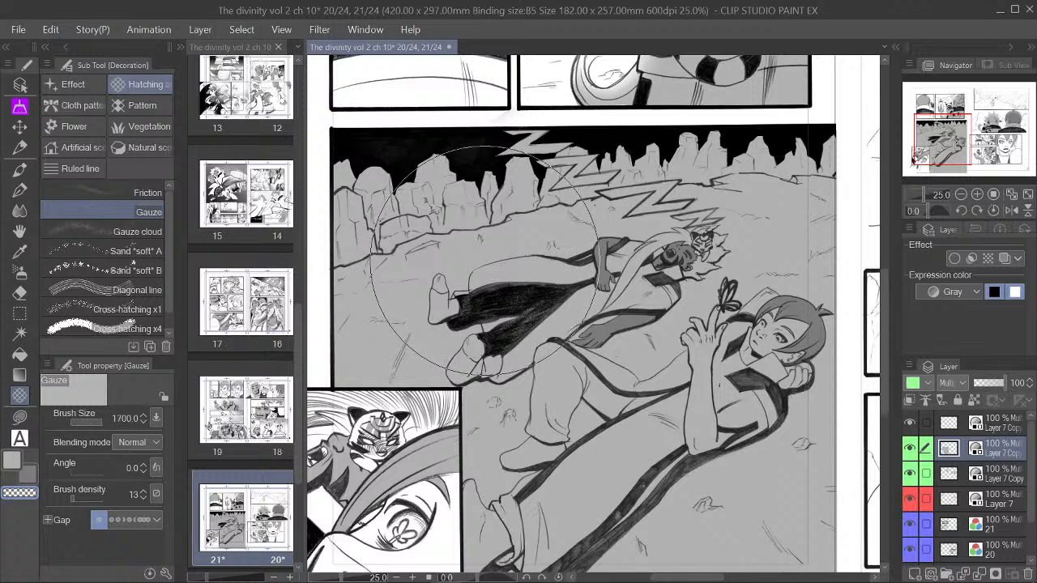
Step: Try wider gap settings on the Gauze brush at size 2000, and return it to the narrowest gap at size 1700
key("bracketright")
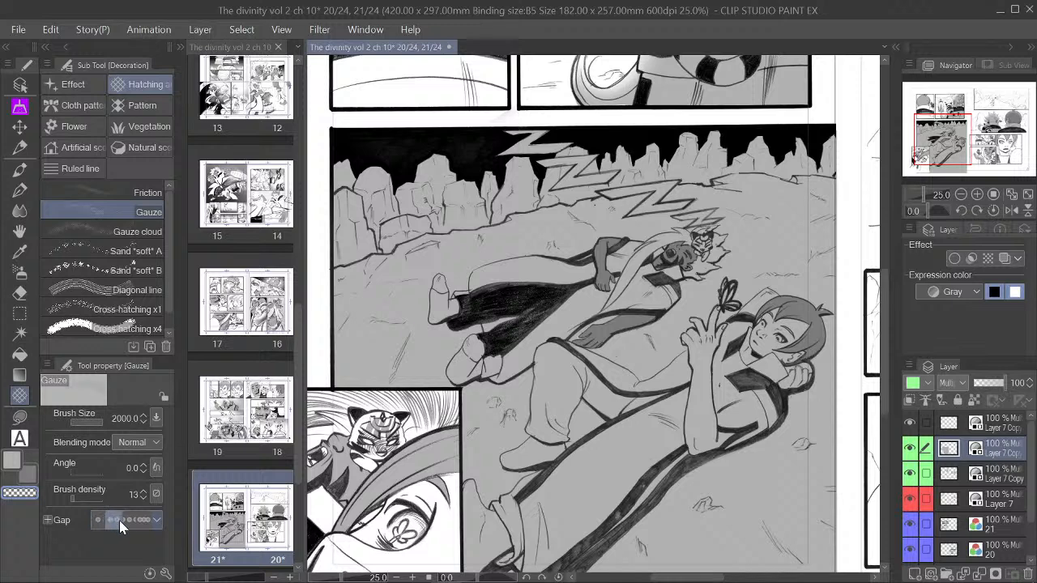
left_click(119, 521)
mouse_move(518, 220)
left_mouse_down()
mouse_move(434, 226)
mouse_move(421, 303)
left_mouse_up()
key("ctrl+z")
mouse_move(441, 267)
left_mouse_down()
mouse_move(481, 239)
mouse_move(501, 256)
mouse_move(496, 295)
mouse_move(511, 250)
mouse_move(465, 300)
left_mouse_up()
key("ctrl+z")
left_click(128, 523)
key("ctrl+z")
left_click(98, 522)
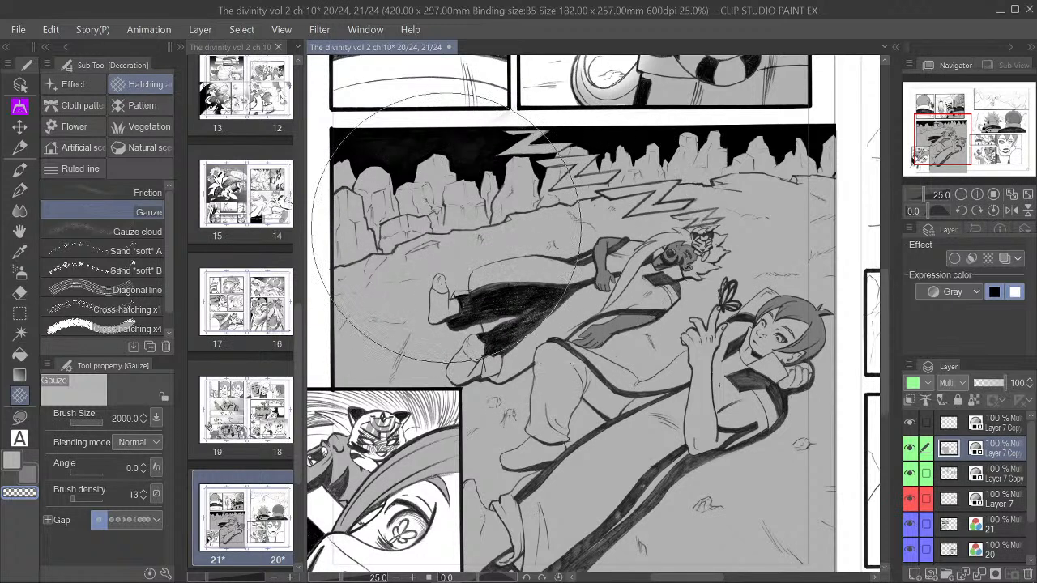
key("bracketleft")
key("bracketleft")
key("bracketleft")
key("bracketleft")
key("bracketleft")
key("bracketleft")
key("bracketleft")
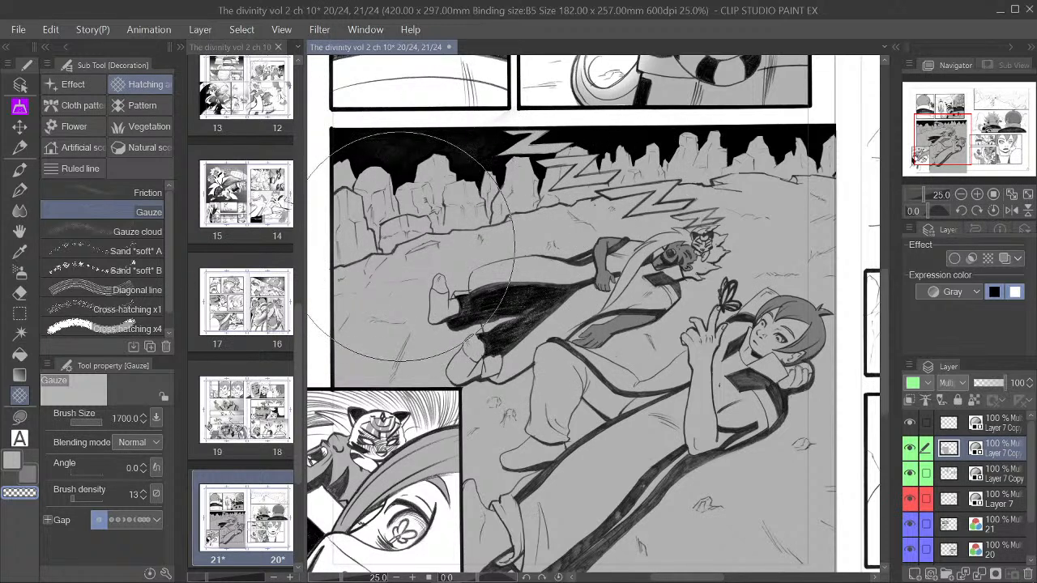
Step: Try the Friction brush at size 250 in transparent color across the rocks and ground behind the characters
left_click(146, 193)
mouse_move(380, 230)
left_mouse_down()
mouse_move(435, 272)
mouse_move(483, 245)
left_mouse_up()
key("ctrl+z")
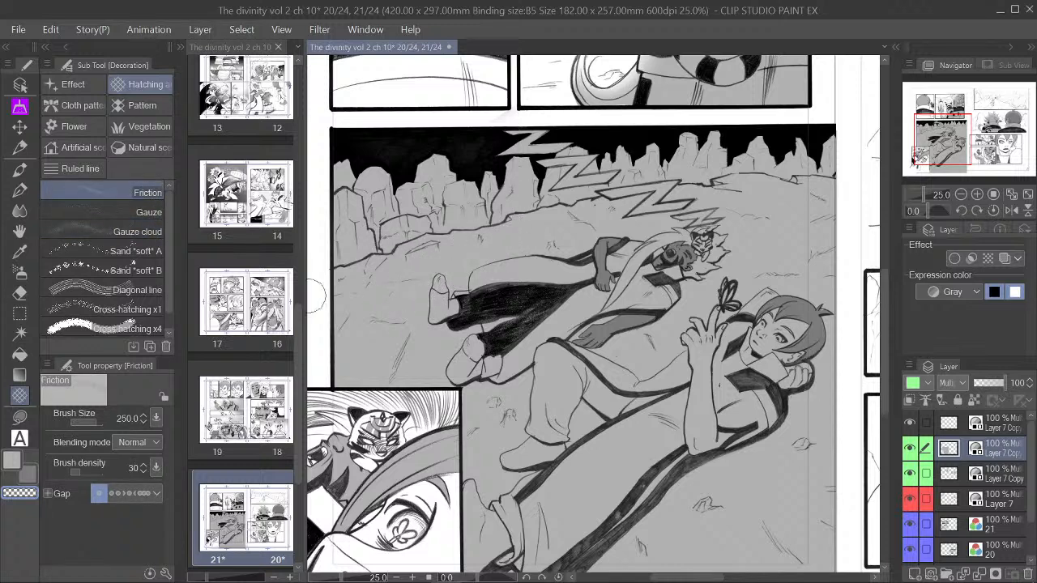
Step: Enlarge the Friction brush to 2000 and try it on the gray ground around the lying characters
key("bracketright")
key("bracketright")
key("bracketright")
key("bracketright")
key("bracketright")
key("bracketright")
key("bracketright")
key("bracketright")
key("bracketright")
key("bracketright")
key("bracketright")
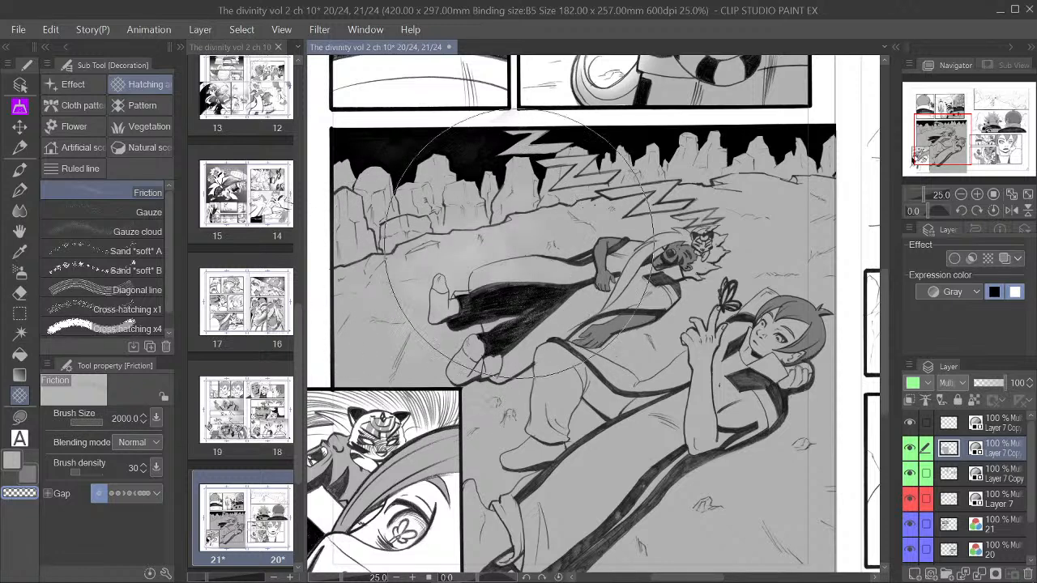
key("ctrl+z")
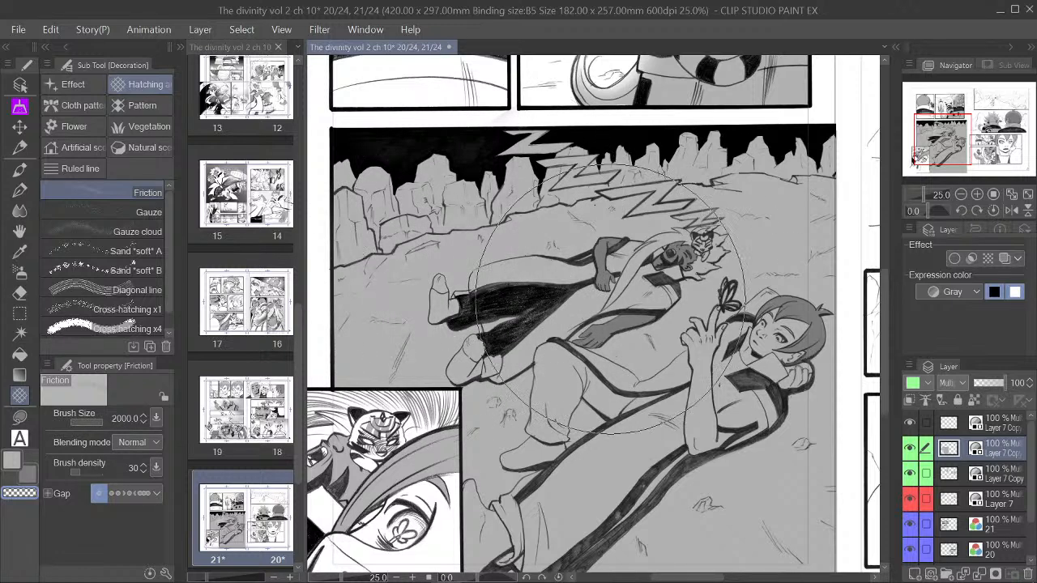
Step: Try texturing the whole gray panel with broad strokes of the transparent Friction brush
left_click(962, 194)
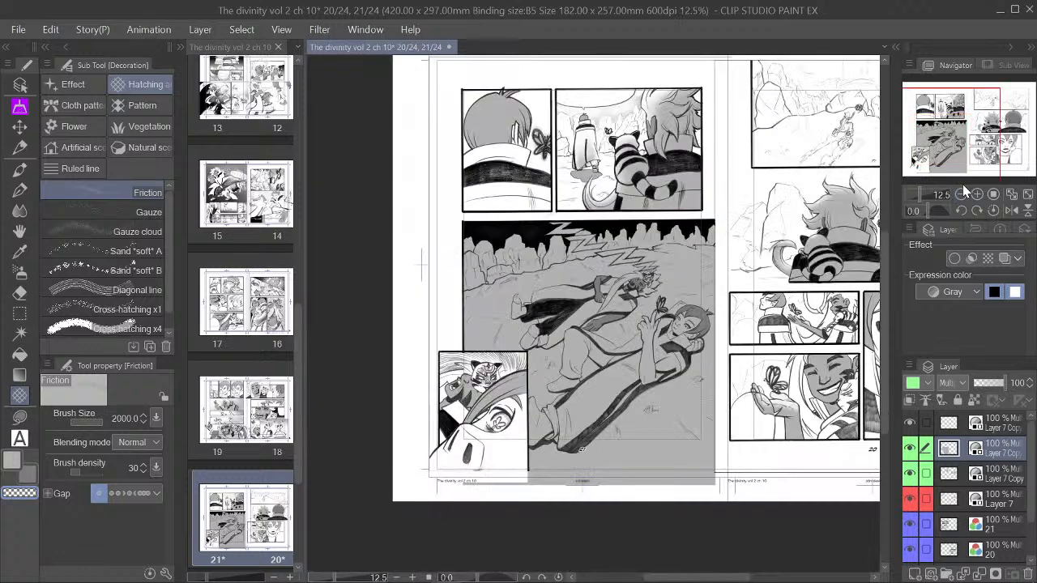
left_click_drag(963, 149, 940, 139)
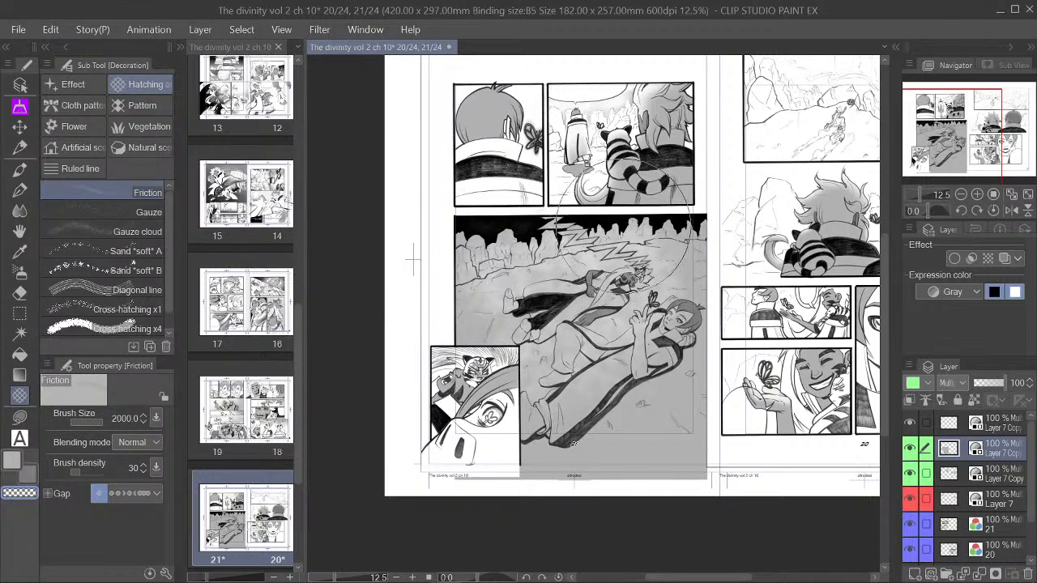
mouse_move(429, 263)
left_mouse_down()
mouse_move(698, 210)
mouse_move(476, 286)
mouse_move(541, 300)
mouse_move(445, 349)
left_mouse_up()
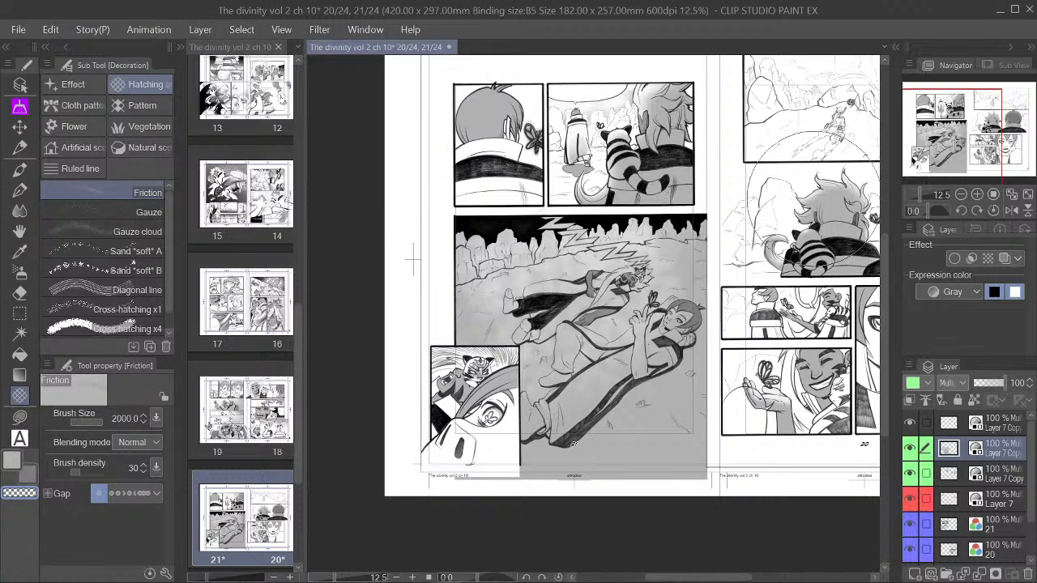
key("ctrl+z")
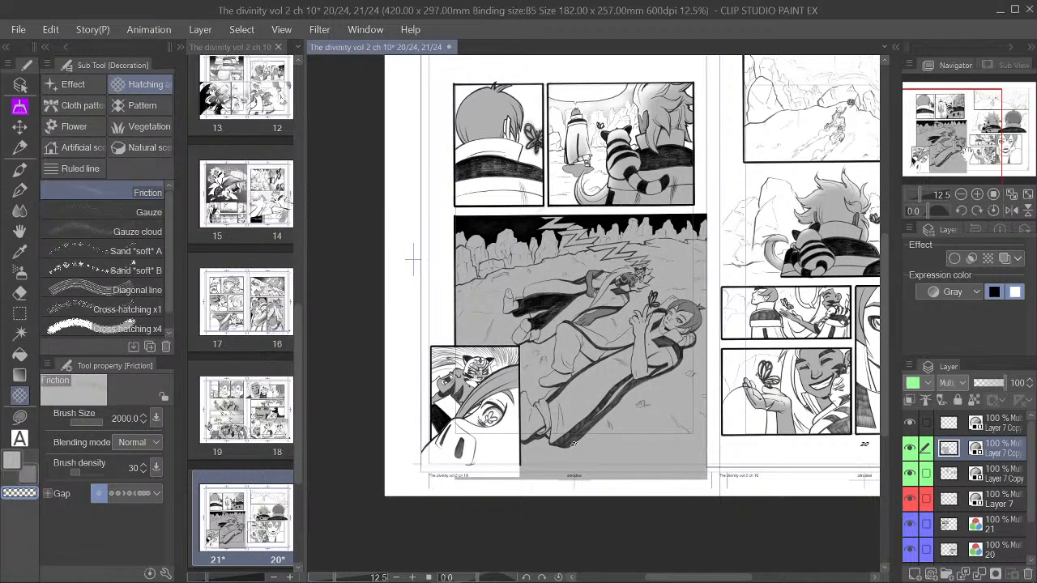
Step: Try the Gauze cloud brush at size 200 and density 20 on the ground beside the lying character's feet
left_click(947, 139)
left_click(978, 194)
left_click_drag(963, 141, 959, 152)
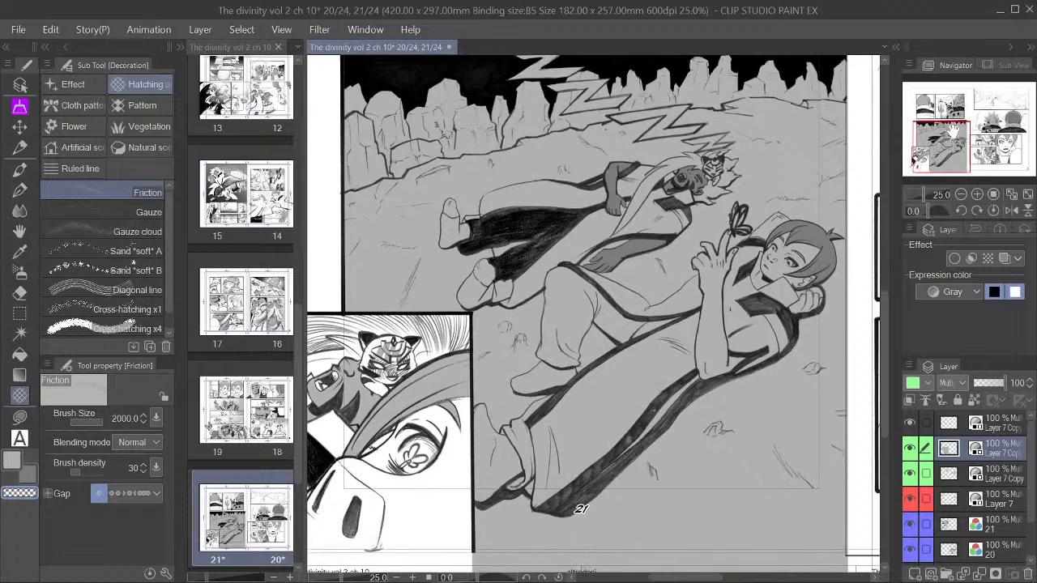
left_click(146, 233)
mouse_move(376, 227)
left_mouse_down()
mouse_move(477, 213)
mouse_move(423, 230)
mouse_move(401, 225)
mouse_move(434, 269)
left_mouse_up()
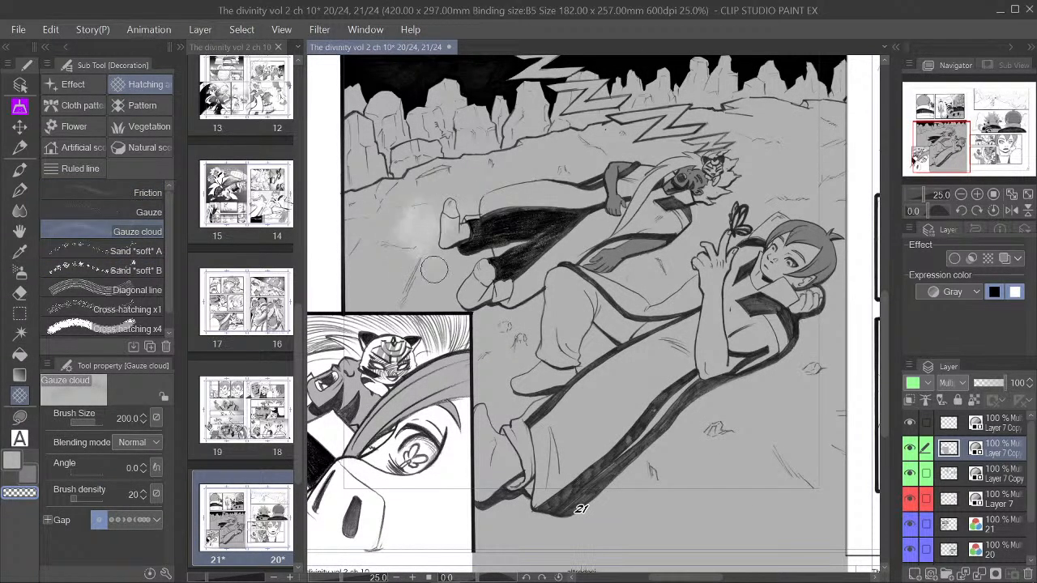
key("ctrl+z")
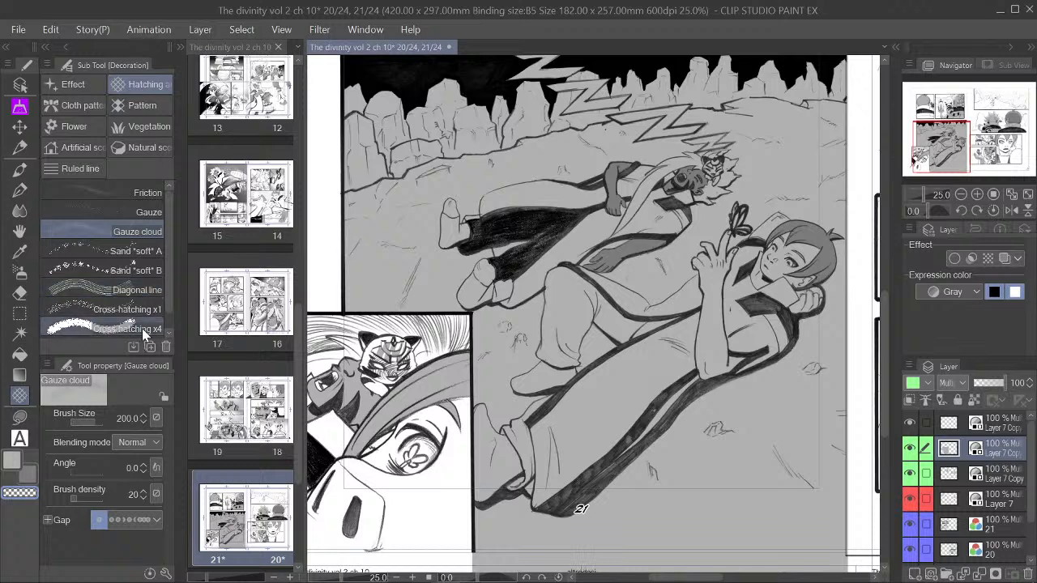
Step: Try the Cross-hatching x1 brush at size 170 on the ground beside the lying character's feet
scroll(165, 293, "down", 1)
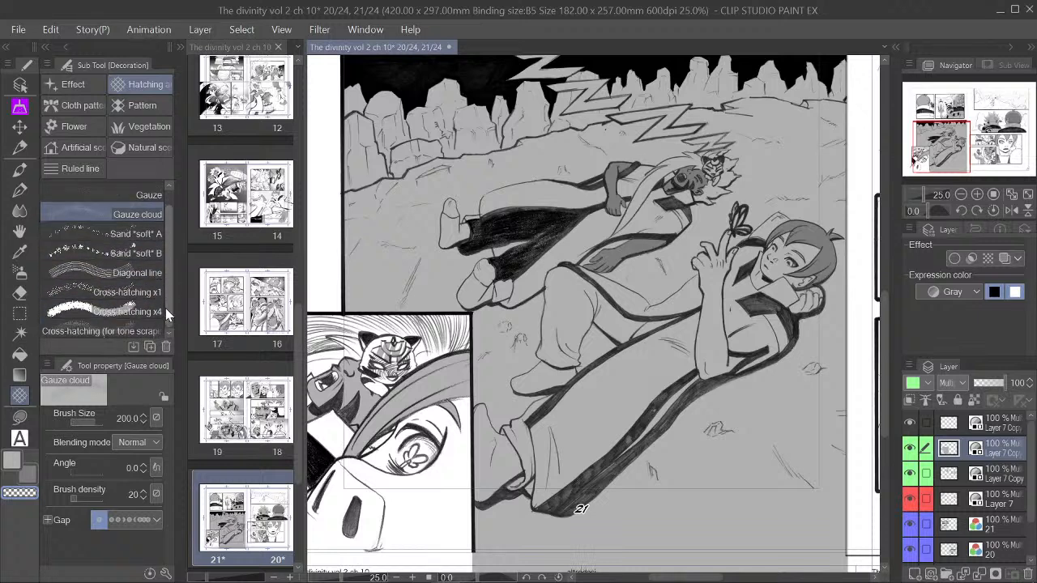
left_click(127, 291)
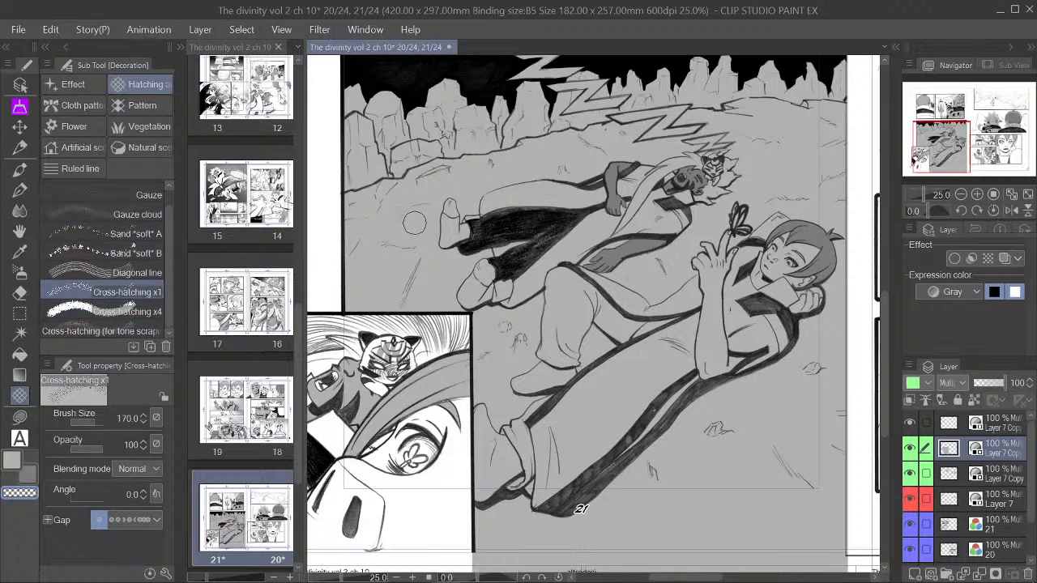
left_click_drag(413, 217, 403, 254)
key("ctrl+z")
Step: Try the Cross-hatching x1 brush at opacity 33 and size 2000 on the ground around the lying character's feet
left_click_drag(94, 450, 78, 447)
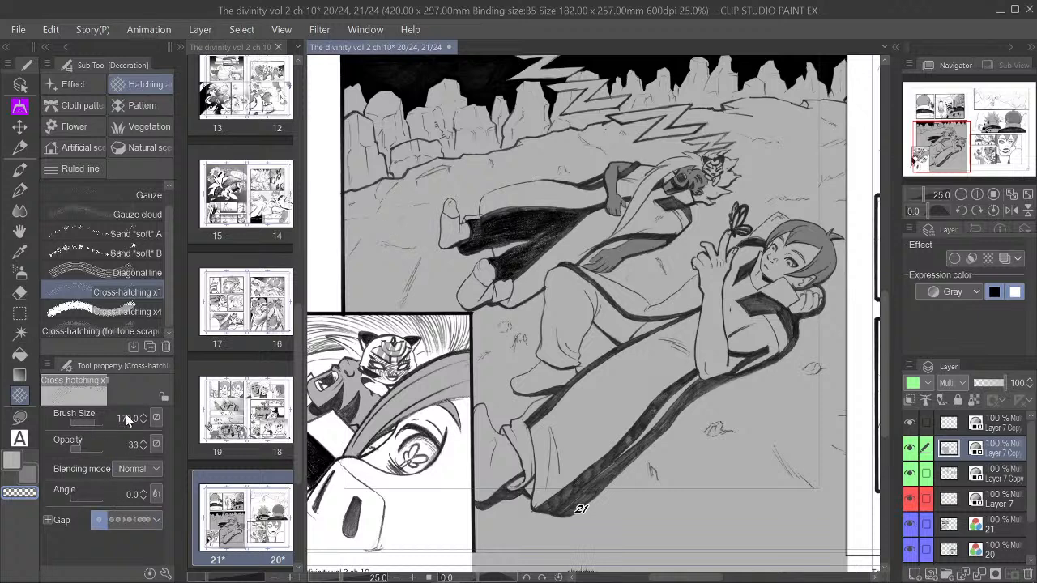
key("ctrl+z")
key("bracketright")
key("bracketright")
key("bracketright")
key("bracketright")
key("bracketright")
key("bracketright")
key("bracketright")
key("bracketright")
key("bracketright")
key("bracketright")
key("bracketright")
key("bracketright")
left_click(435, 219)
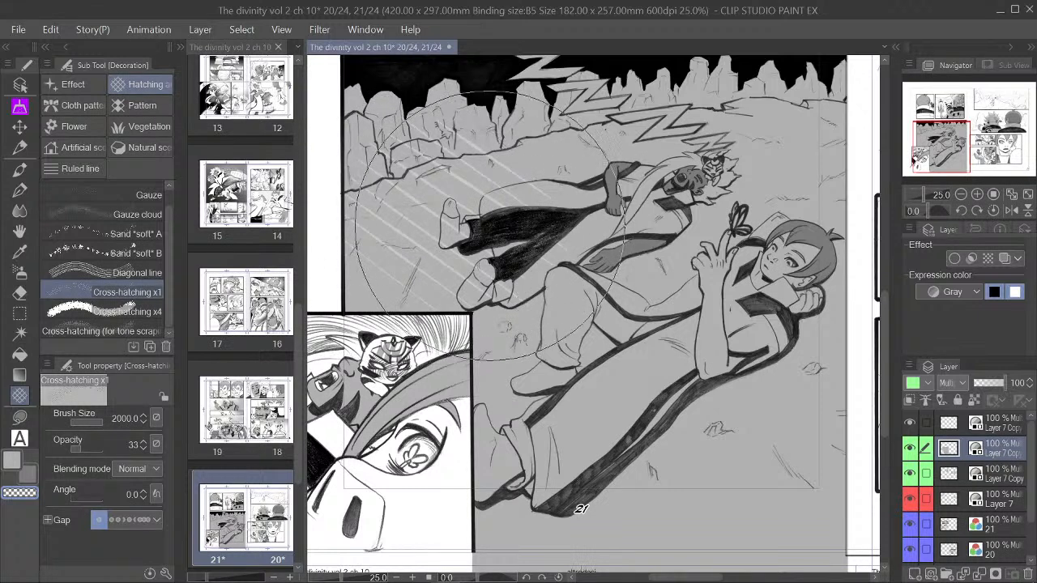
key("ctrl+z")
Step: Try the Cross-hatching x1 brush at size 200 with the narrowest gap setting near the lying character's feet
key("bracketleft")
key("bracketleft")
key("bracketleft")
key("bracketleft")
key("bracketleft")
key("bracketleft")
key("bracketleft")
key("bracketleft")
key("bracketleft")
key("bracketleft")
key("bracketleft")
key("bracketleft")
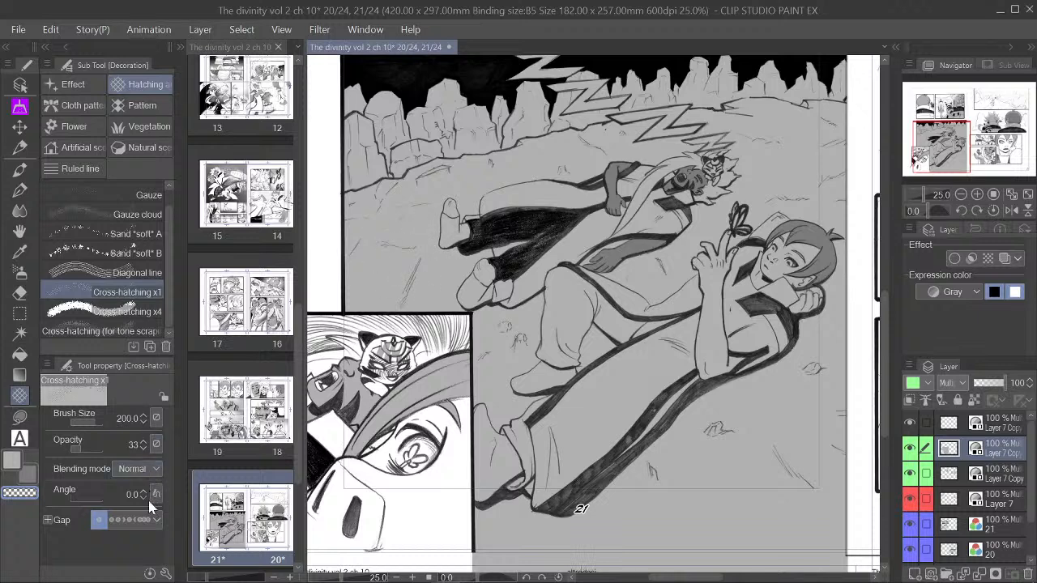
left_click(142, 521)
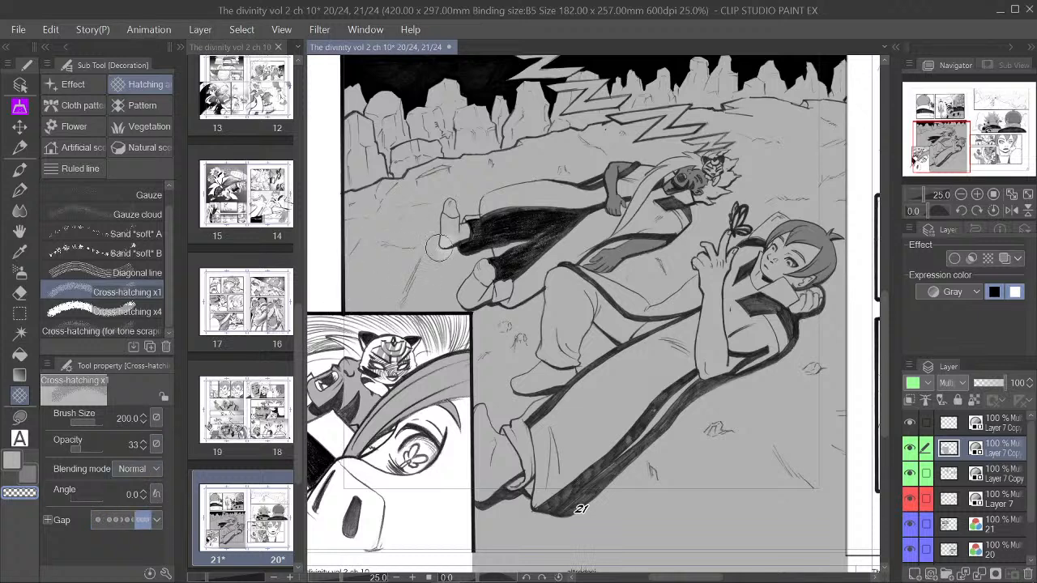
mouse_move(440, 248)
left_mouse_down()
mouse_move(432, 235)
mouse_move(450, 229)
left_mouse_up()
key("ctrl+z")
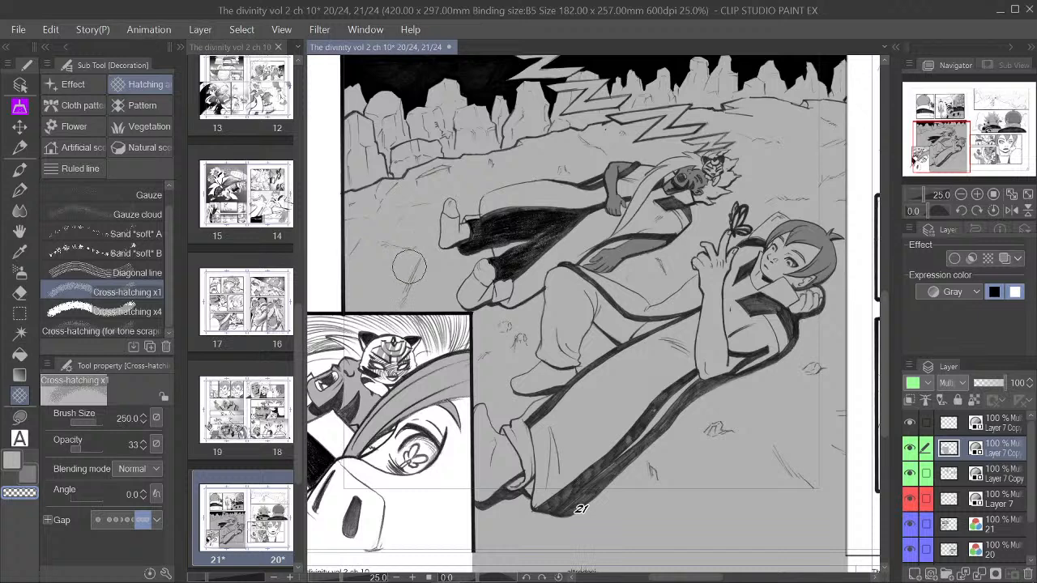
Step: Enlarge the narrow-gap Cross-hatching x1 brush to 2000 and try broad strokes over the ground and rocks
key("bracketright")
key("bracketright")
key("bracketright")
key("bracketright")
key("bracketright")
key("bracketright")
key("bracketright")
key("bracketright")
key("bracketright")
key("bracketright")
key("bracketright")
left_click_drag(411, 256, 414, 233)
key("ctrl+z")
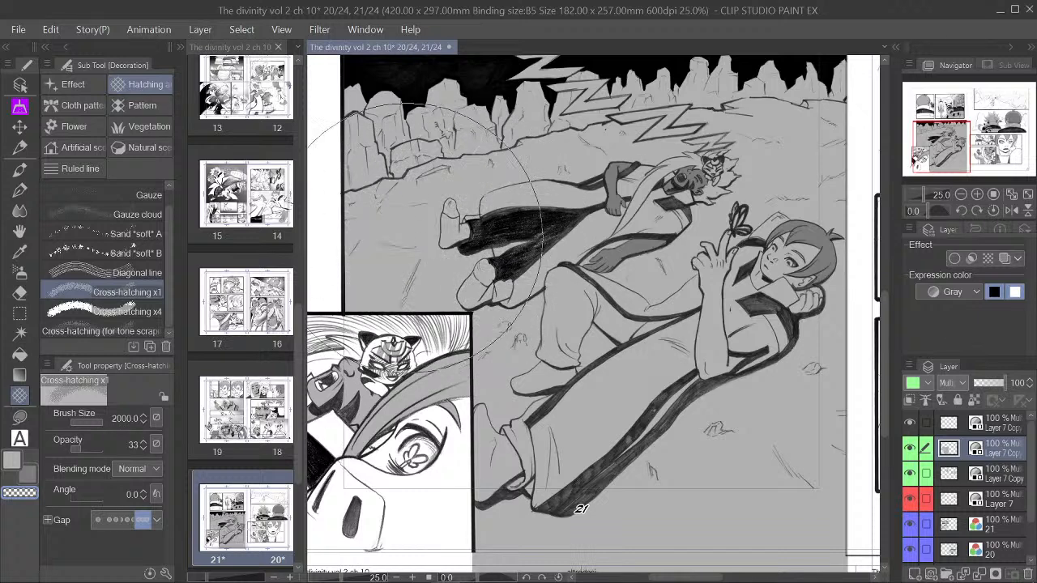
mouse_move(392, 230)
left_mouse_down()
mouse_move(433, 212)
mouse_move(416, 247)
mouse_move(441, 218)
mouse_move(441, 231)
mouse_move(583, 210)
mouse_move(632, 170)
left_mouse_up()
key("ctrl+z")
key("ctrl+z")
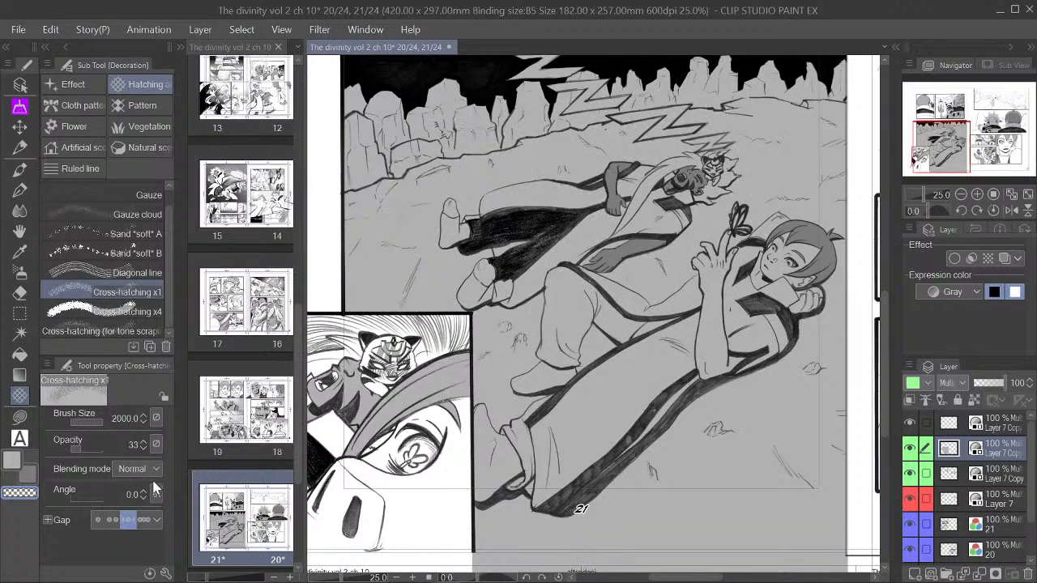
Step: Try the size 2000 Cross-hatching x1 brush with a wider gap on the ground, then restore its original gap setting
left_click(116, 518)
left_click_drag(442, 274, 456, 209)
key("ctrl+z")
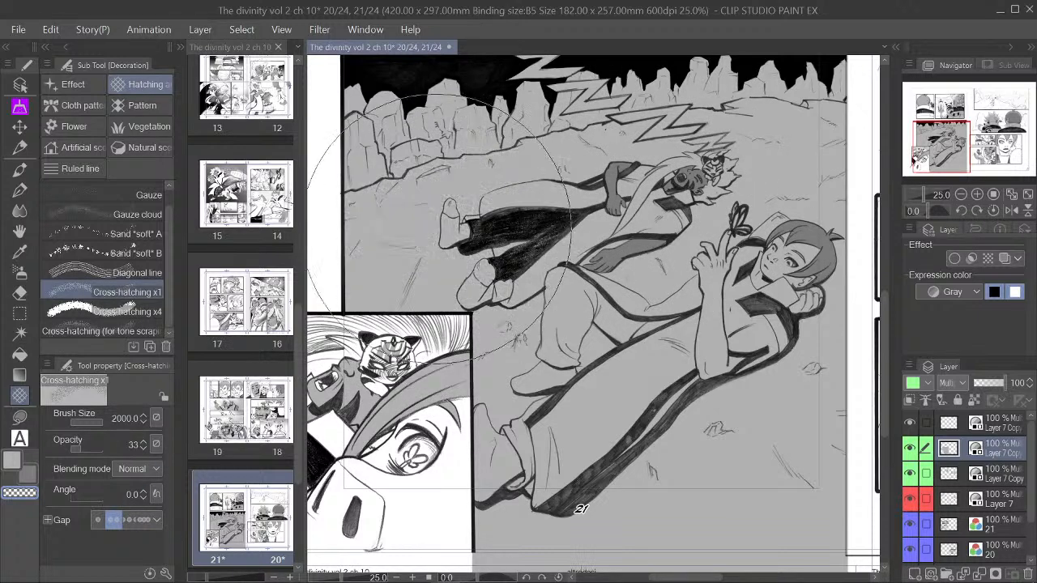
left_click(99, 520)
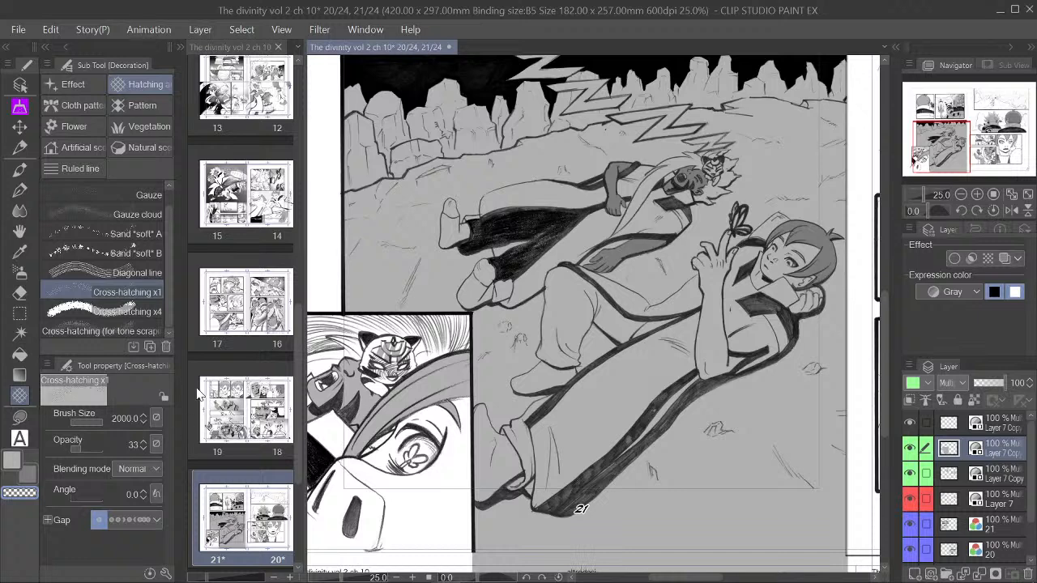
Step: Switch to the Sand *soft* A brush and enlarge it to size 2000
left_click(142, 234)
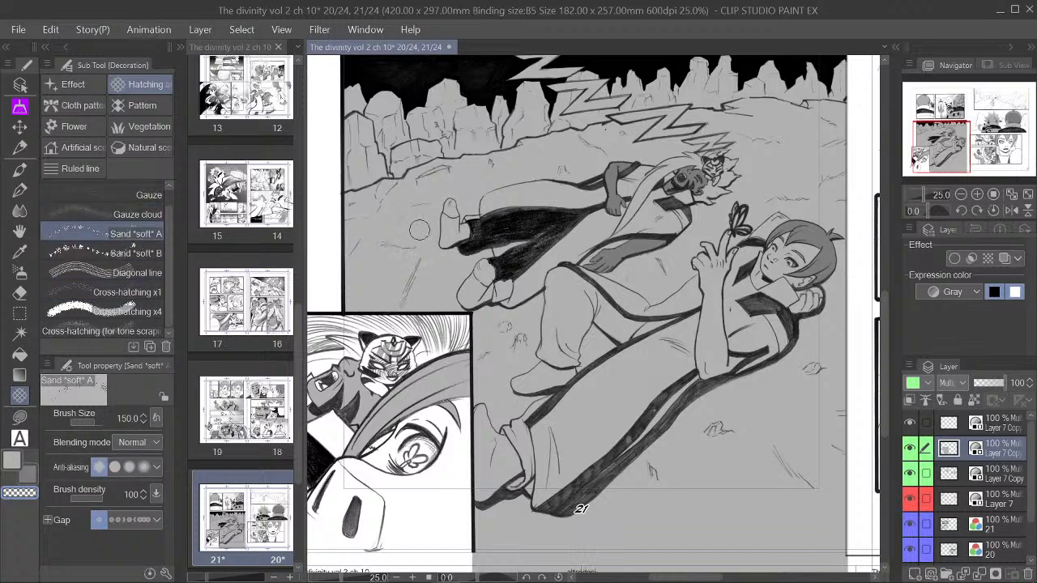
key("bracketright")
key("bracketright")
key("bracketright")
key("bracketright")
key("bracketright")
key("bracketright")
key("bracketright")
key("bracketright")
key("bracketright")
key("bracketright")
key("bracketright")
key("bracketright")
key("bracketright")
Step: Try the Sand *soft* A brush at densities 100, 35 and 45 on the ground around the lying character's feet
left_click_drag(412, 249, 448, 215)
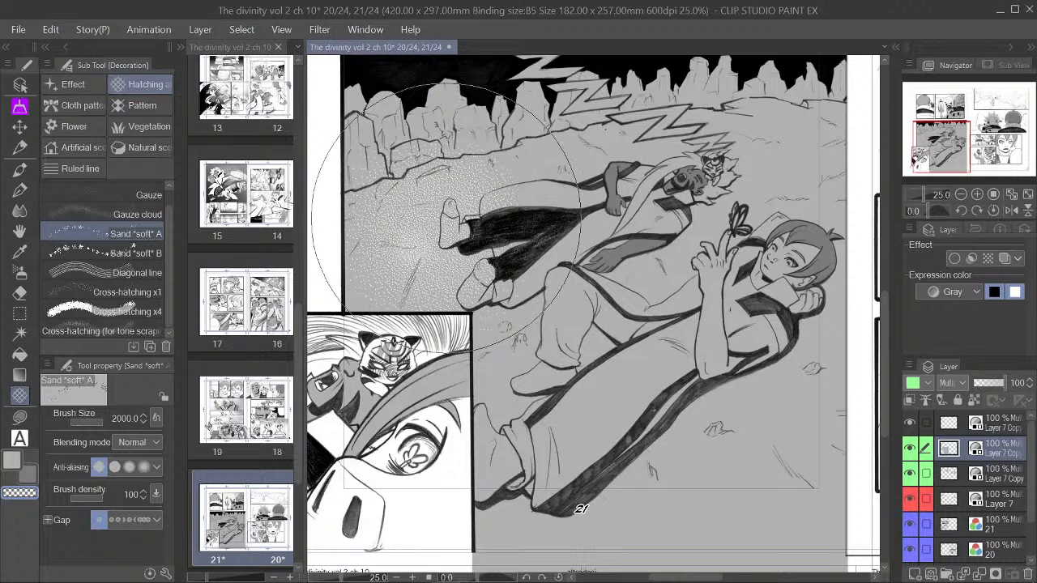
key("ctrl+z")
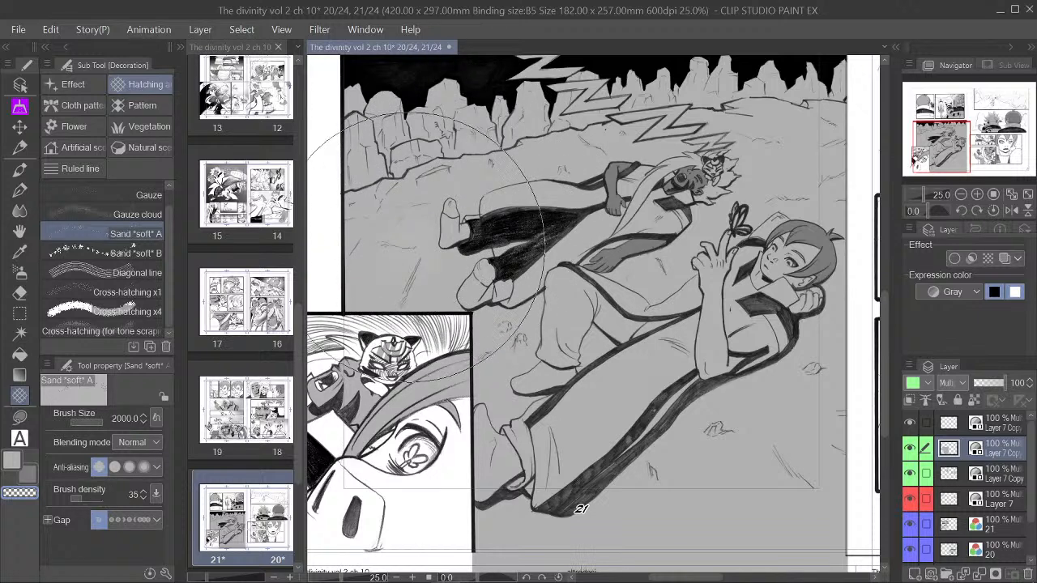
mouse_move(414, 247)
left_mouse_down()
mouse_move(457, 218)
mouse_move(423, 272)
mouse_move(426, 256)
mouse_move(469, 239)
mouse_move(384, 295)
mouse_move(493, 229)
left_mouse_up()
key("ctrl+z")
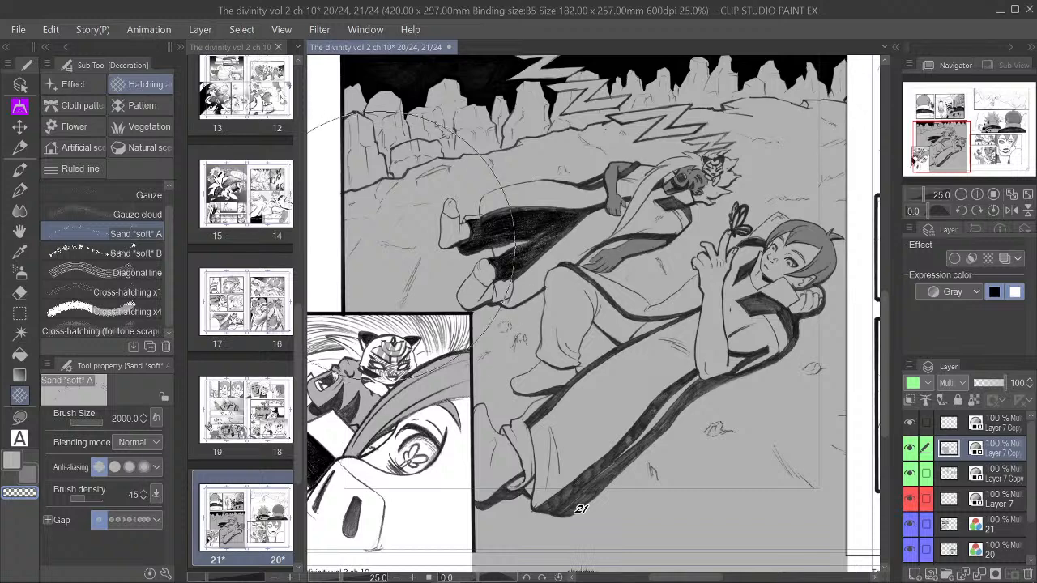
mouse_move(384, 244)
left_mouse_down()
mouse_move(454, 205)
mouse_move(457, 248)
left_mouse_up()
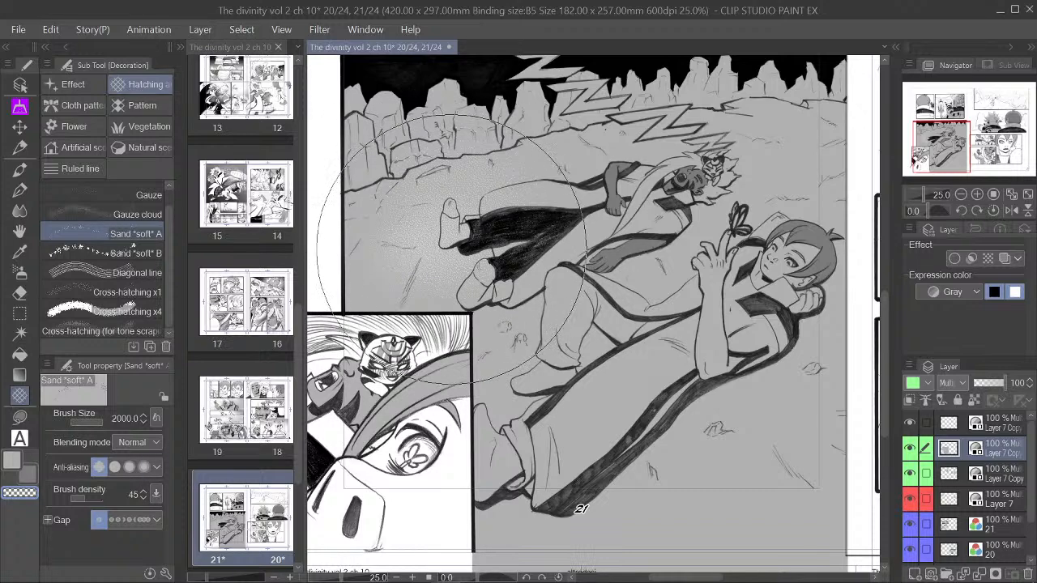
key("ctrl+z")
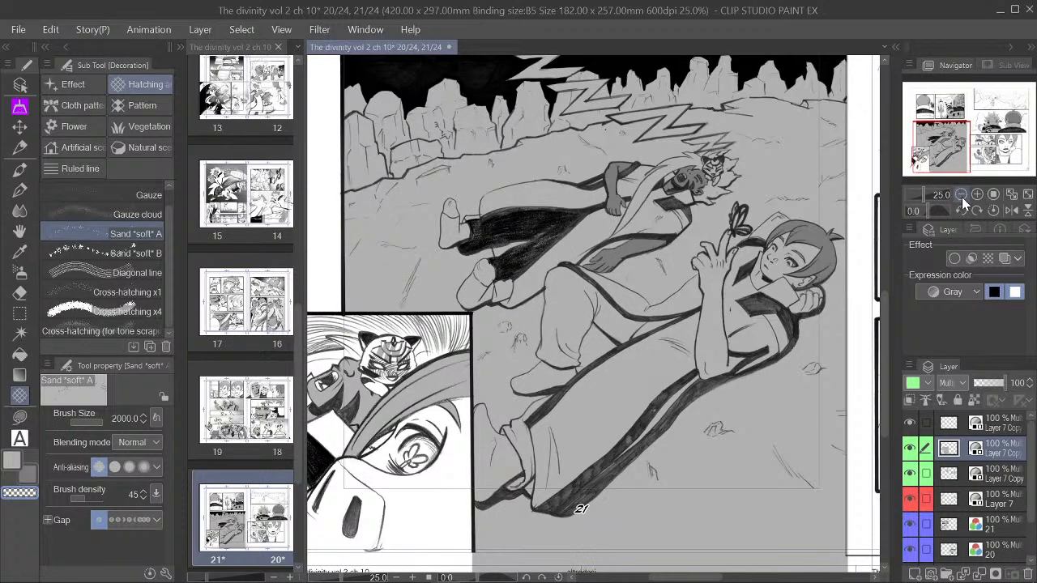
Step: Set the brush density to 40 and texture the rocks and ground of the large gray panel with transparent Sand *soft* A strokes
left_click(962, 197)
left_click(962, 197)
left_click(962, 197)
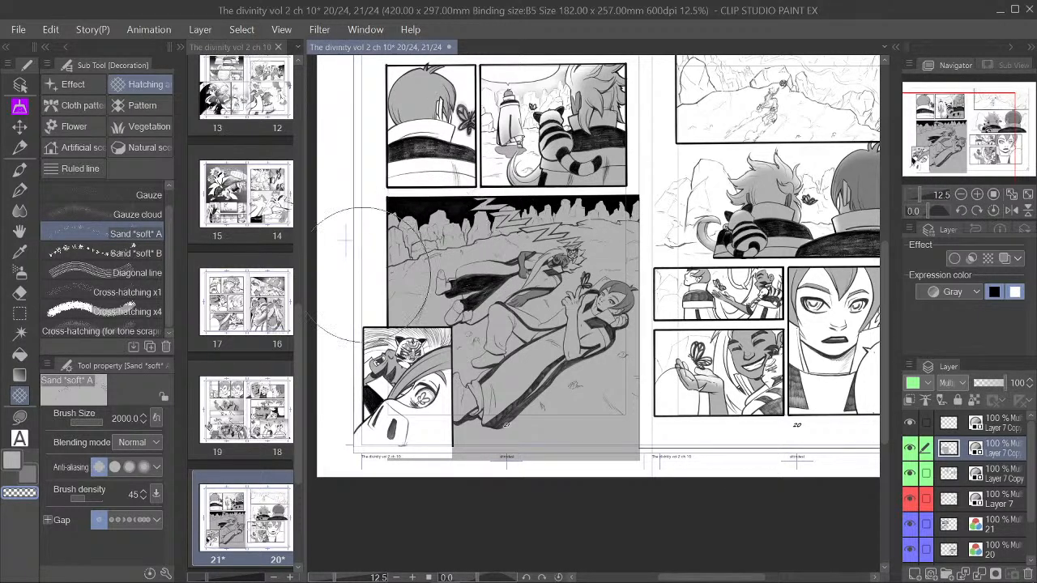
left_click(142, 499)
left_click(142, 499)
left_click(142, 499)
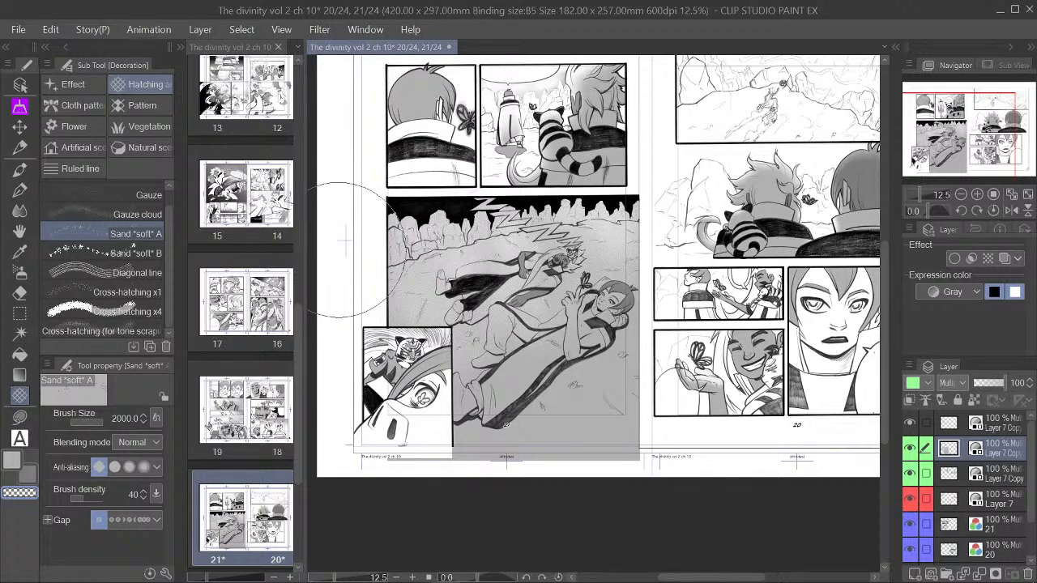
left_click(978, 194)
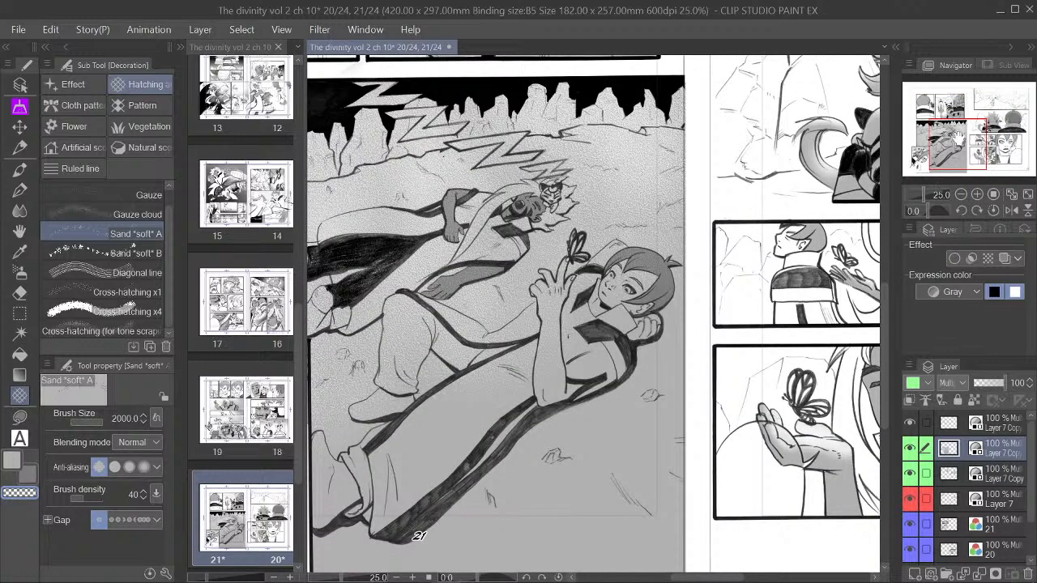
mouse_move(959, 138)
left_mouse_down()
mouse_move(940, 134)
mouse_move(945, 143)
left_mouse_up()
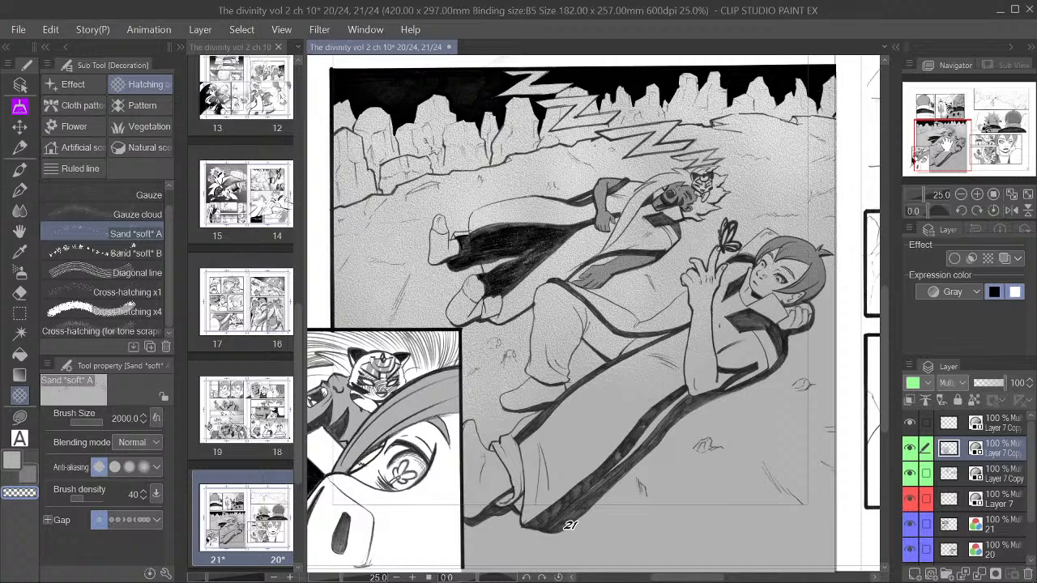
left_click_drag(946, 145, 946, 149)
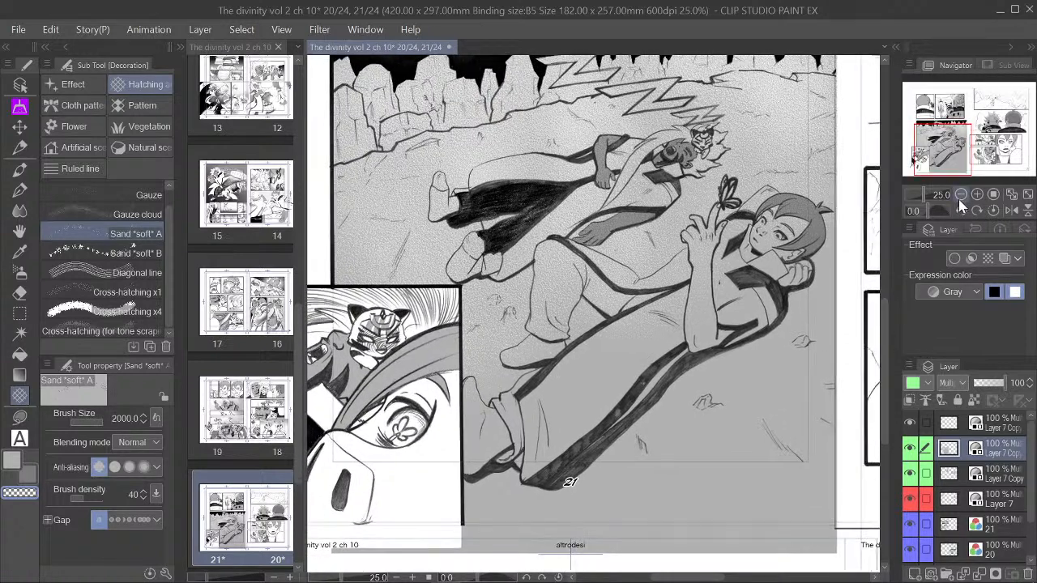
Step: Select the gray tone layer's painted area and shade the lower-right ground of the panel with the darker gray Sand *soft* A brush
left_click(960, 196)
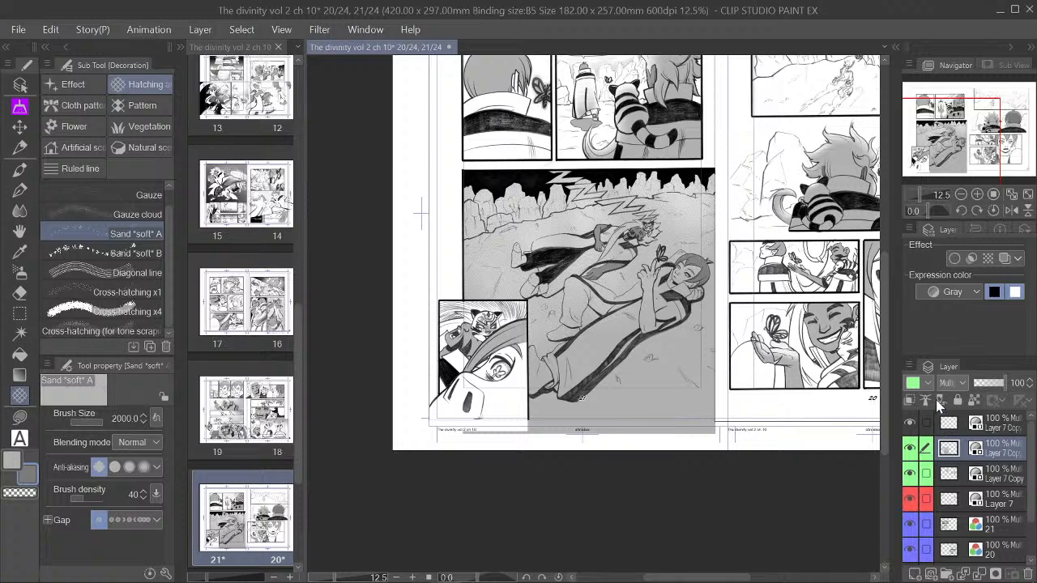
left_click(949, 448, "ctrl")
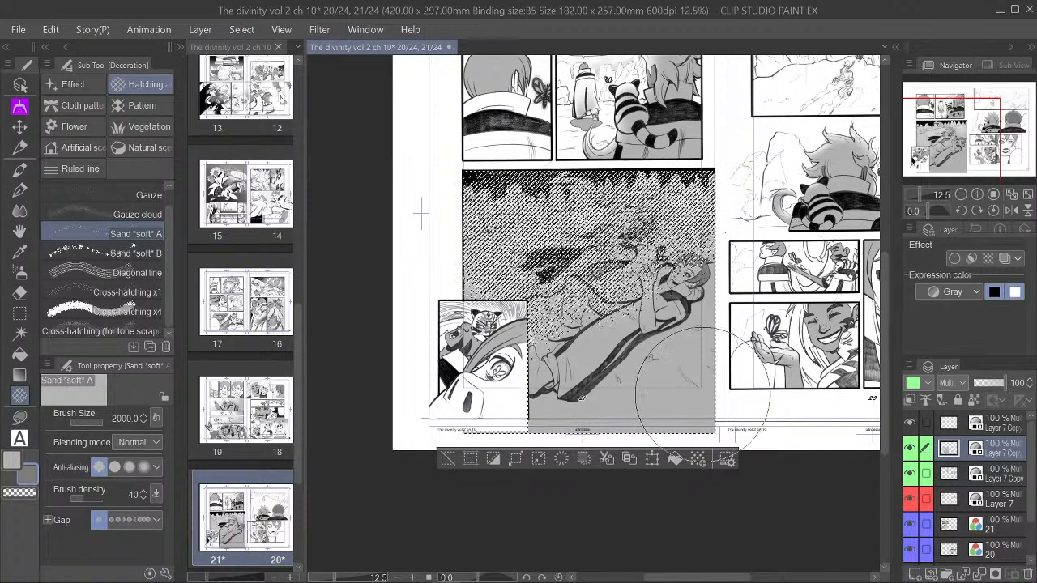
mouse_move(706, 409)
left_mouse_down()
mouse_move(649, 460)
mouse_move(657, 451)
mouse_move(641, 454)
mouse_move(634, 434)
mouse_move(675, 413)
mouse_move(572, 466)
mouse_move(701, 373)
mouse_move(608, 452)
mouse_move(718, 354)
mouse_move(556, 468)
mouse_move(663, 384)
mouse_move(526, 472)
mouse_move(741, 330)
mouse_move(644, 409)
mouse_move(542, 470)
mouse_move(750, 317)
mouse_move(539, 464)
mouse_move(760, 319)
mouse_move(541, 469)
mouse_move(683, 379)
mouse_move(730, 404)
mouse_move(664, 475)
mouse_move(656, 466)
mouse_move(685, 418)
mouse_move(677, 420)
mouse_move(723, 382)
mouse_move(655, 425)
mouse_move(685, 422)
mouse_move(624, 490)
mouse_move(725, 354)
mouse_move(573, 439)
mouse_move(738, 330)
mouse_move(573, 455)
mouse_move(679, 409)
mouse_move(717, 413)
mouse_move(699, 413)
mouse_move(711, 412)
mouse_move(701, 430)
mouse_move(731, 412)
mouse_move(713, 406)
mouse_move(701, 438)
left_mouse_up()
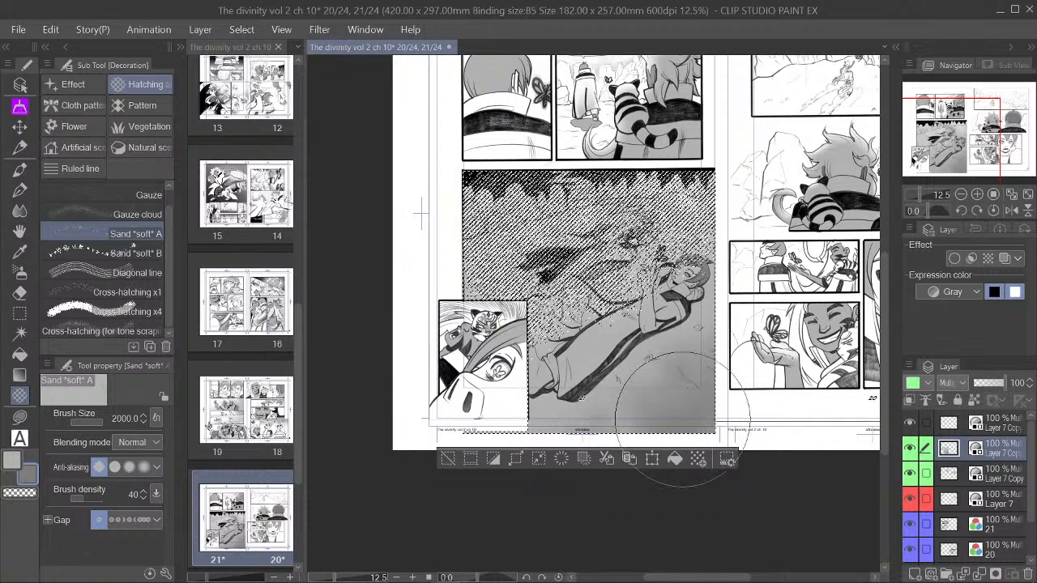
Step: Reduce the Sand *soft* A brush to size 200 and clear the selection
key("bracketleft")
key("bracketleft")
key("bracketleft")
key("bracketleft")
key("bracketleft")
key("bracketleft")
key("bracketleft")
key("bracketleft")
key("bracketleft")
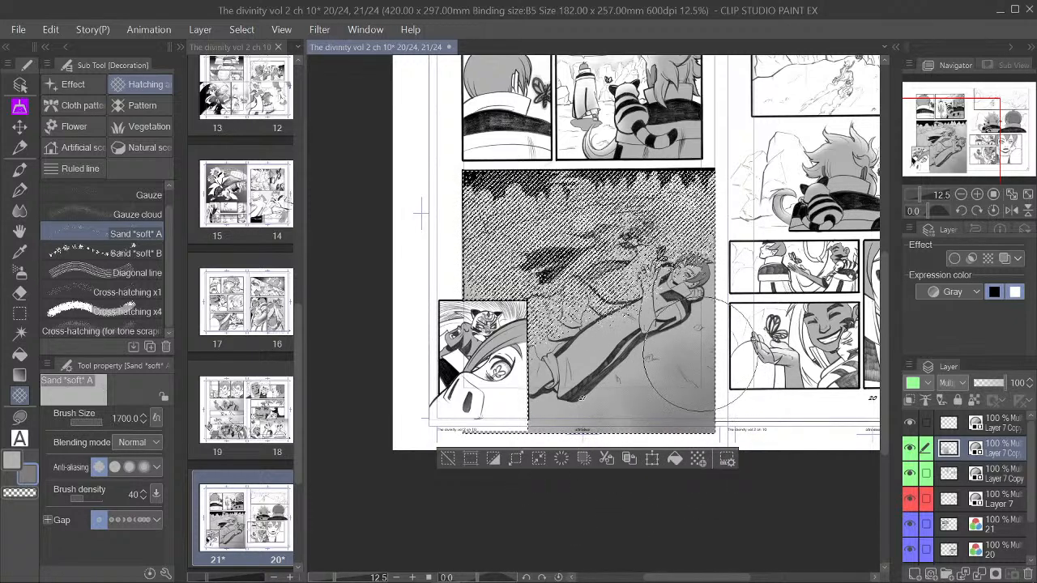
key("bracketleft")
key("bracketleft")
key("bracketleft")
key("bracketleft")
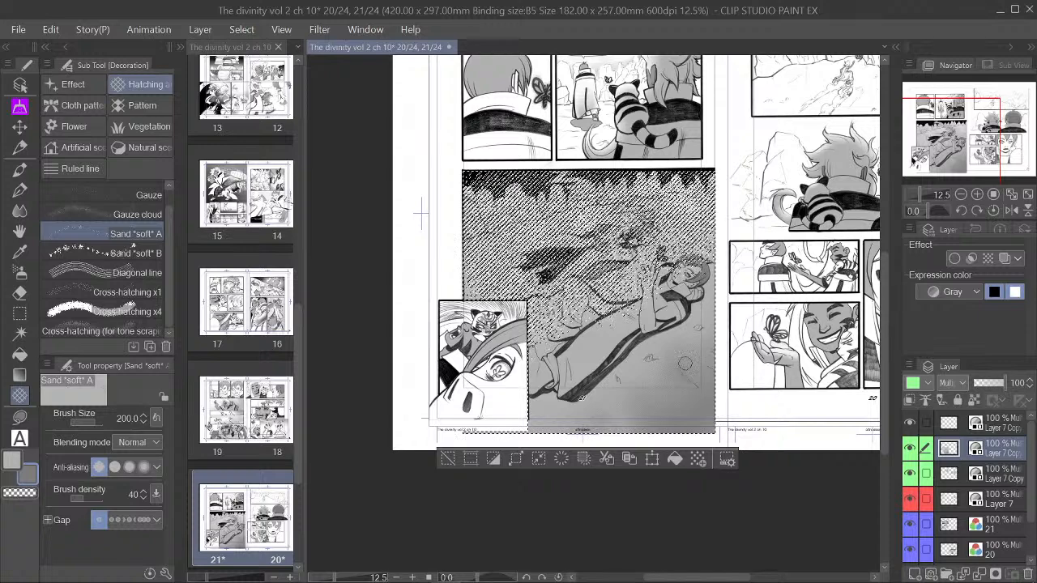
left_click(448, 459)
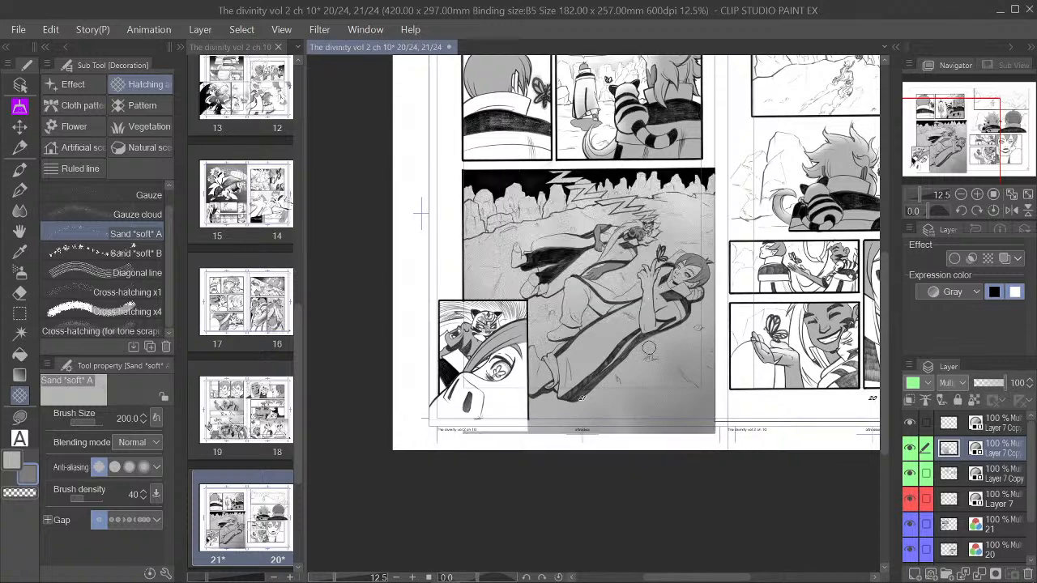
Step: Hide the large panel's gray tone layer and select the insides of all the lightning bolts using Auto select with reference to all layers
left_click_drag(954, 144, 962, 156)
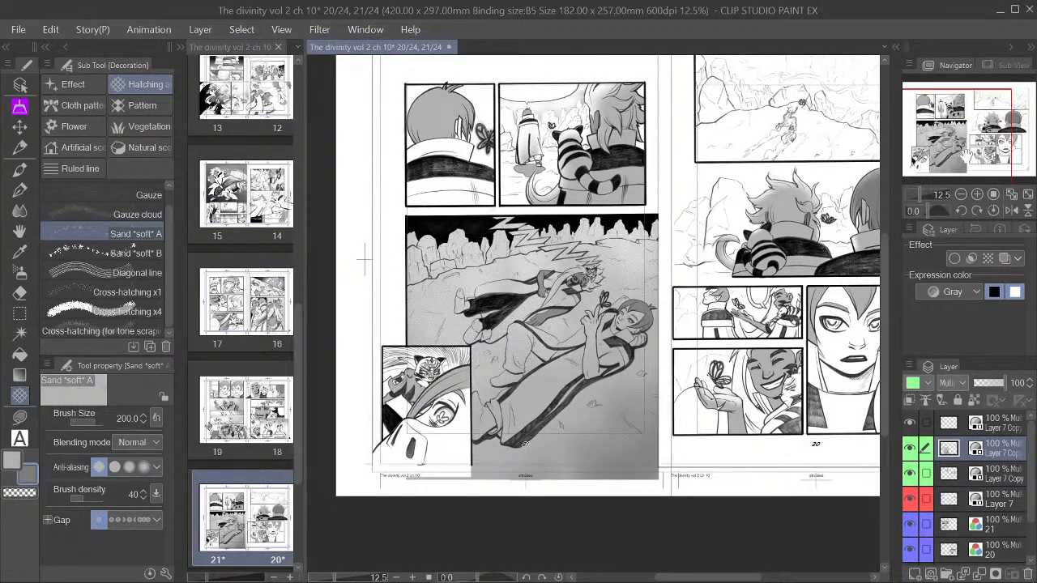
left_click(978, 196)
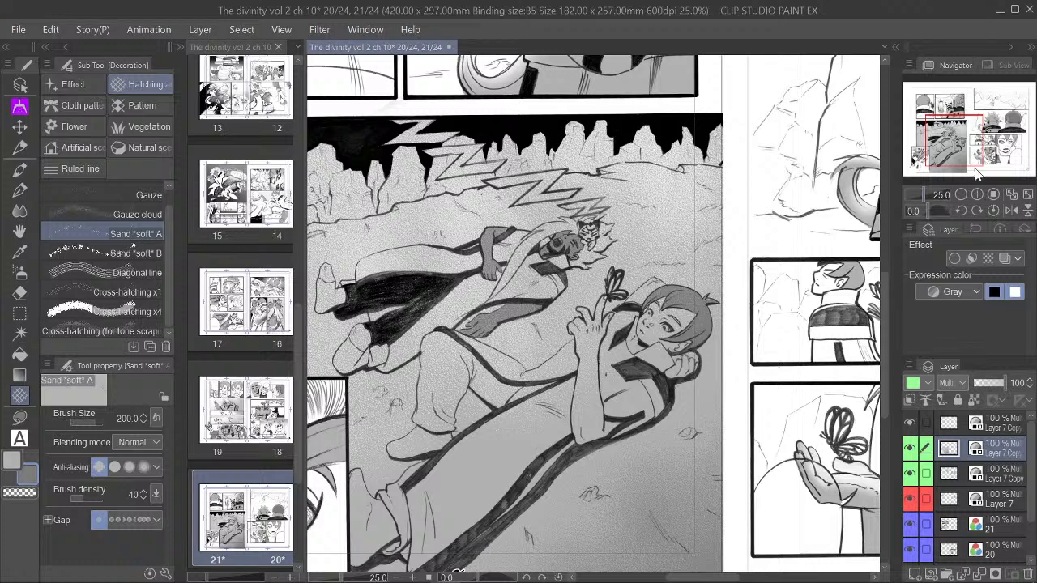
left_click_drag(958, 152, 958, 128)
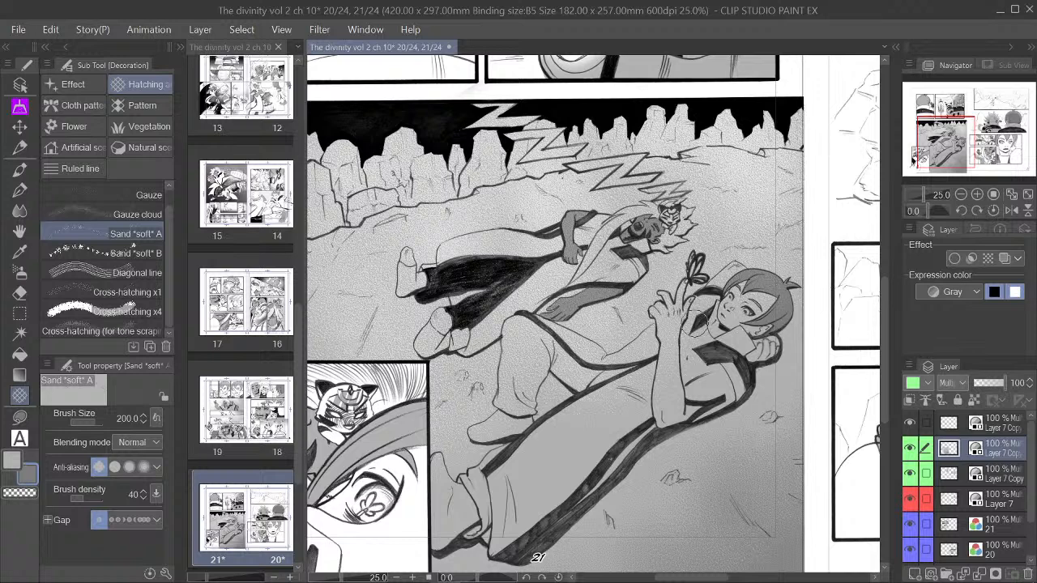
left_click(910, 449)
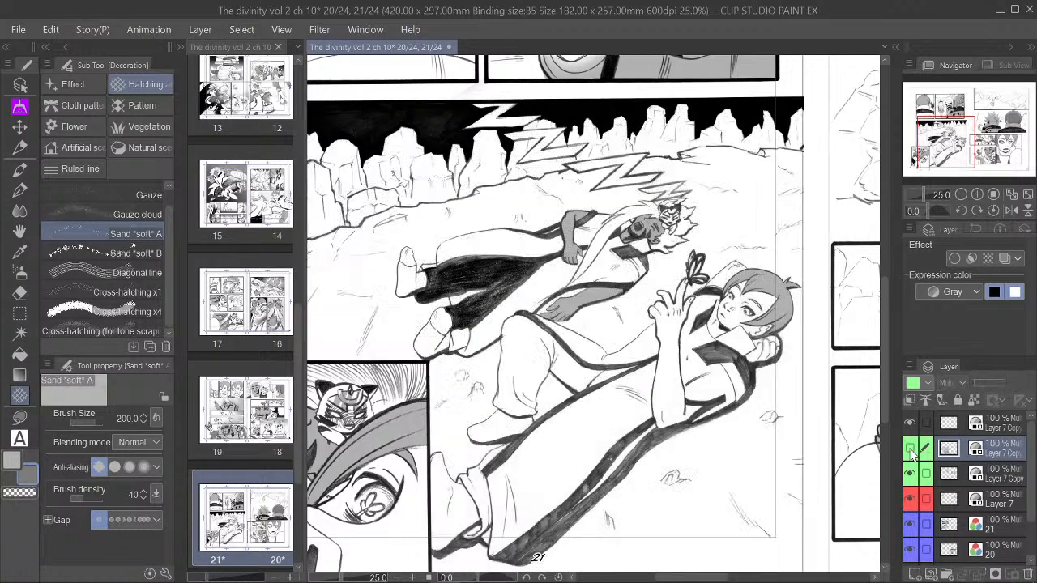
left_click(20, 333)
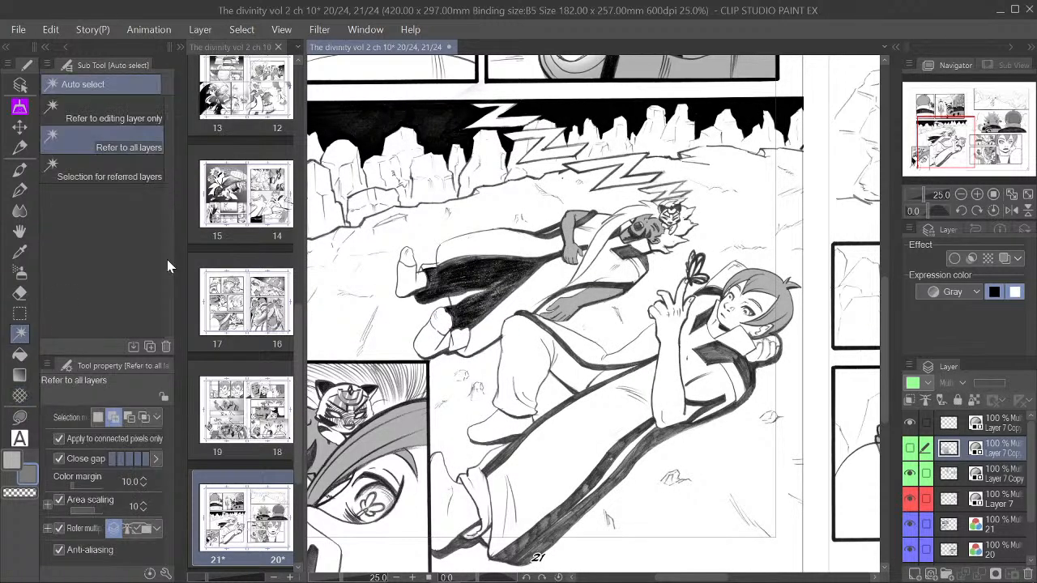
left_click(604, 166)
scroll(673, 203, "up", 4)
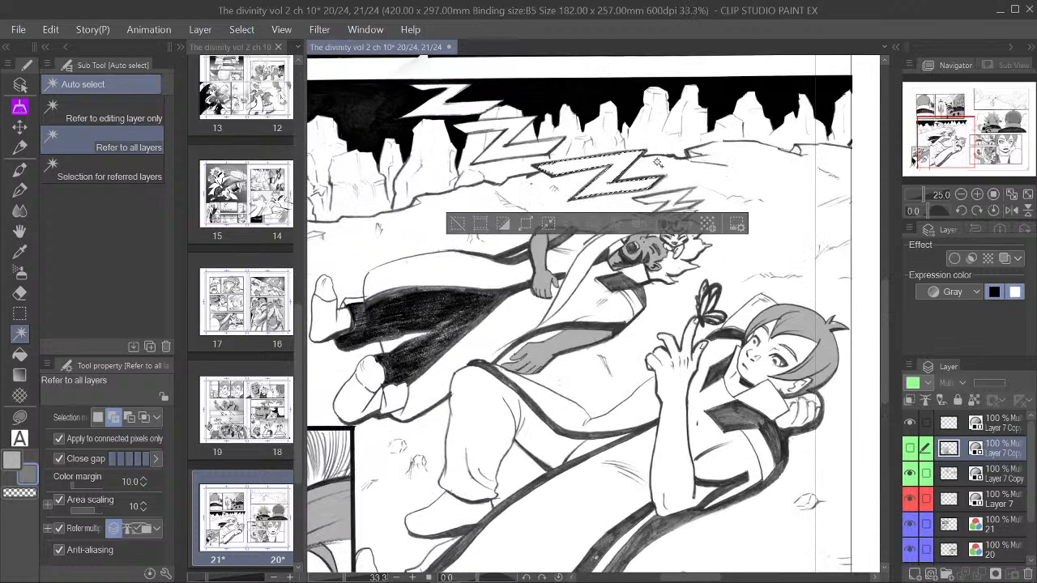
left_click(674, 203)
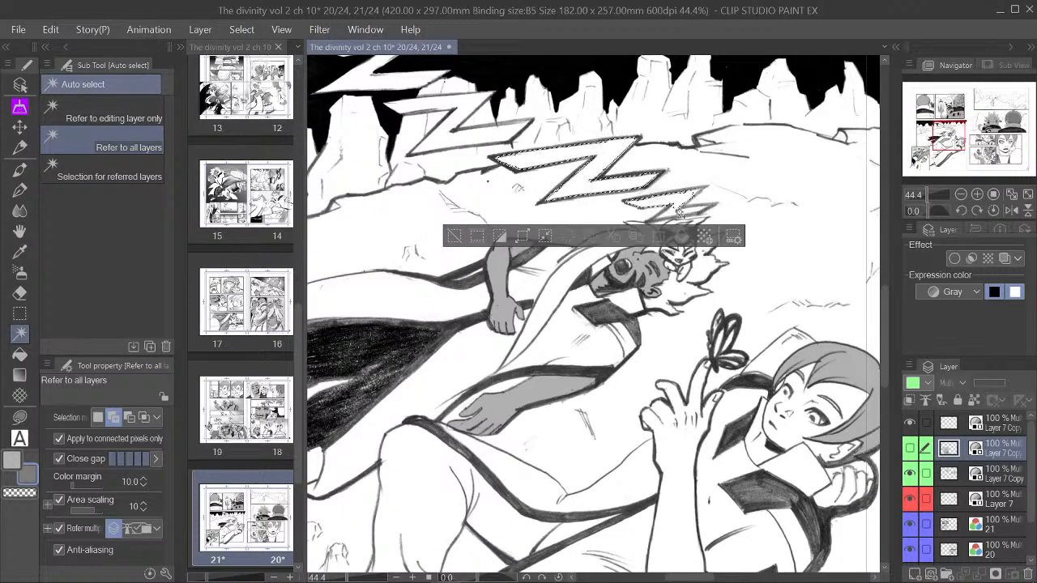
scroll(705, 209, "up", 1)
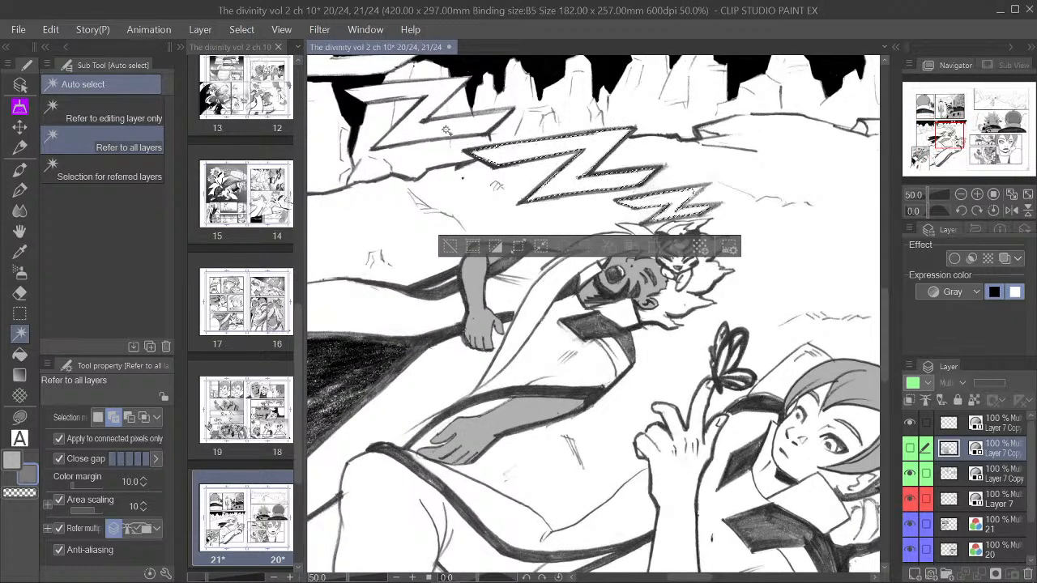
scroll(445, 130, "down", 3)
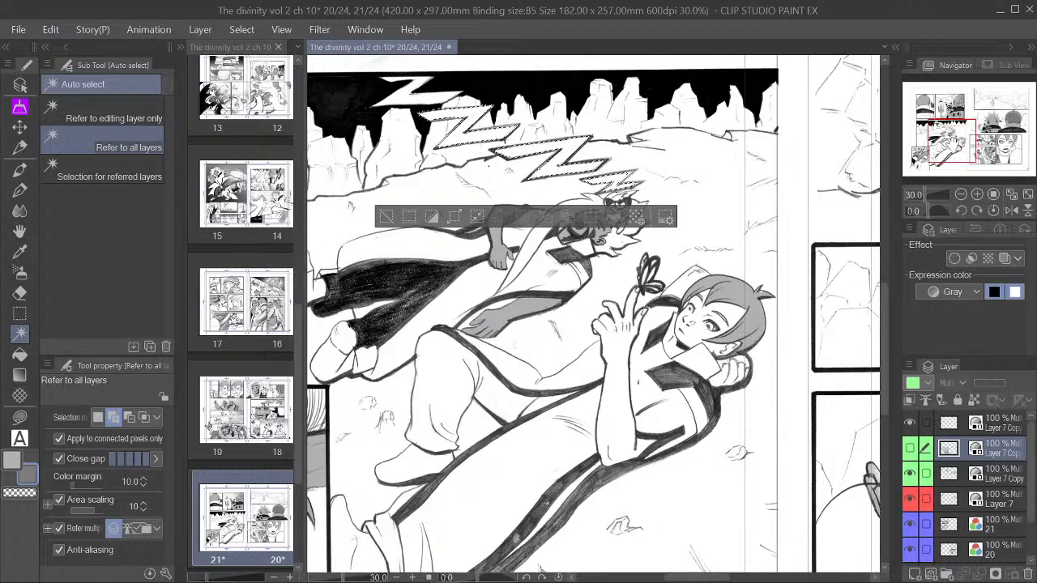
left_click_drag(507, 100, 533, 126)
left_click(431, 124)
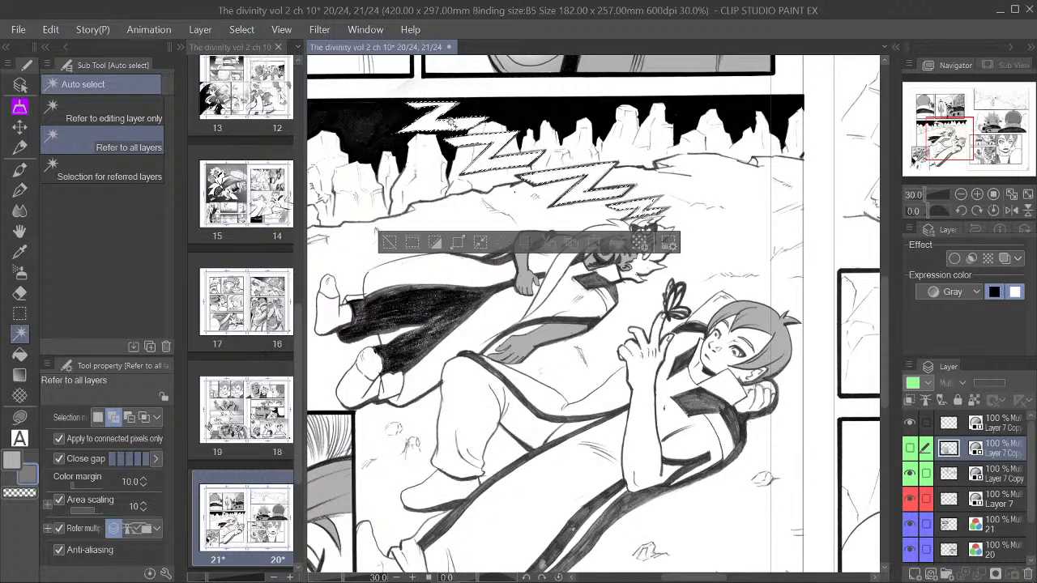
Step: Expand the lightning selection and clear the gray tone layer inside it so the bolts are white
left_click(458, 244)
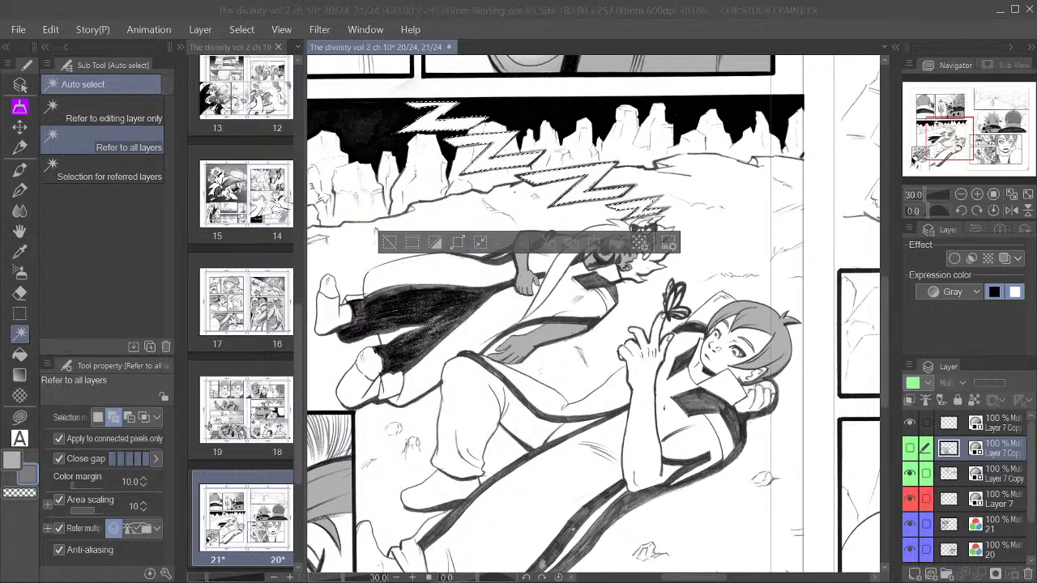
key("Return")
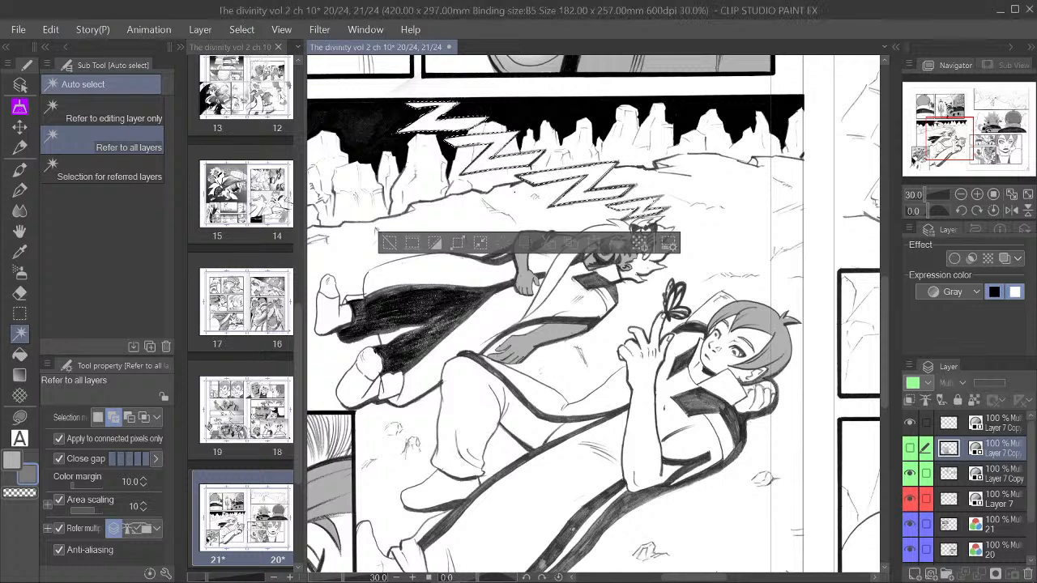
left_click(916, 449)
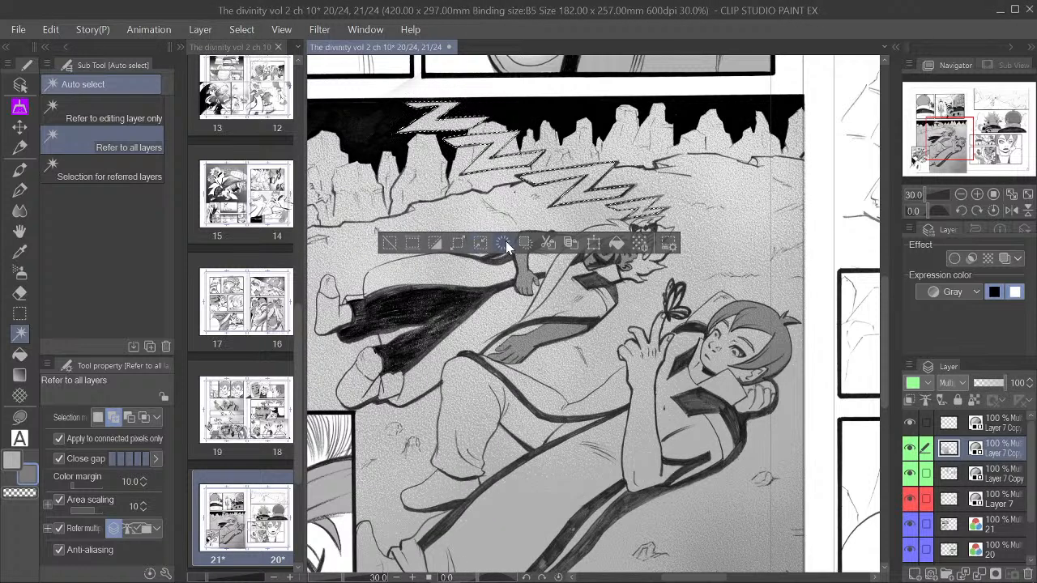
left_click(391, 244)
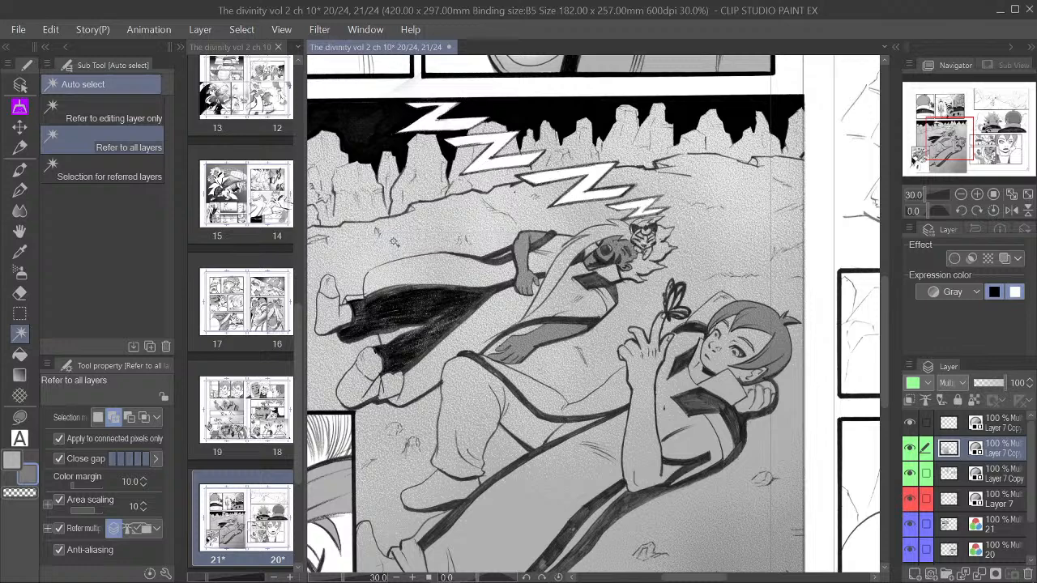
Step: Try the large panel's gray tone layer at 75% opacity, and return it to 100%
scroll(503, 247, "down", 2)
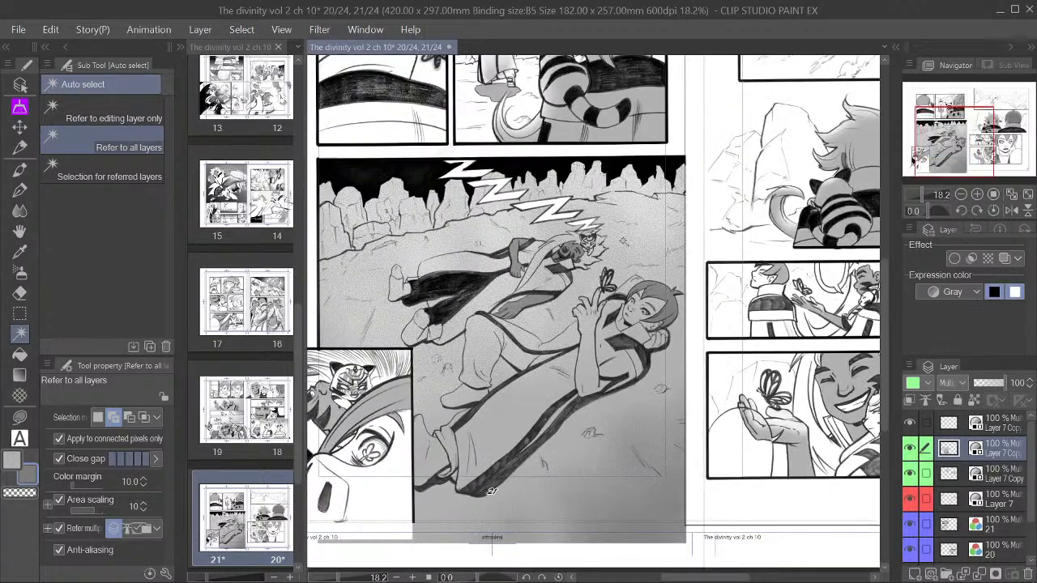
left_click_drag(491, 491, 535, 472)
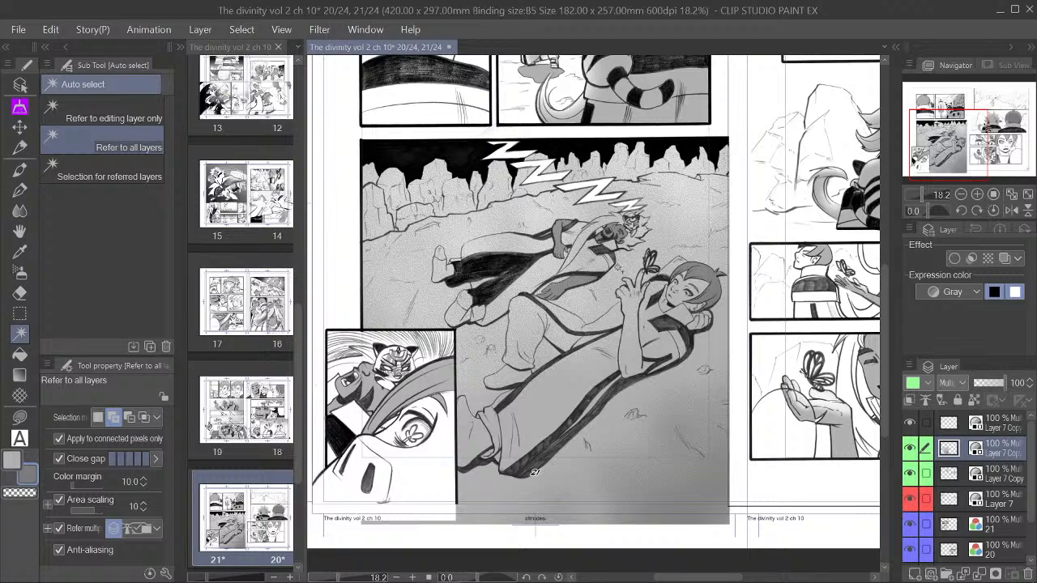
scroll(652, 292, "up", 3)
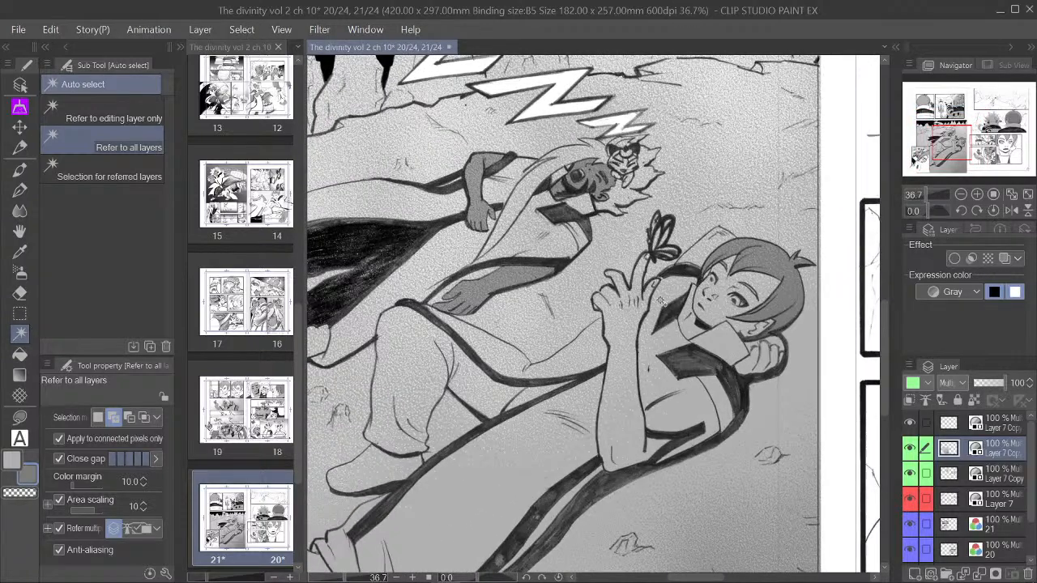
scroll(677, 298, "down", 3)
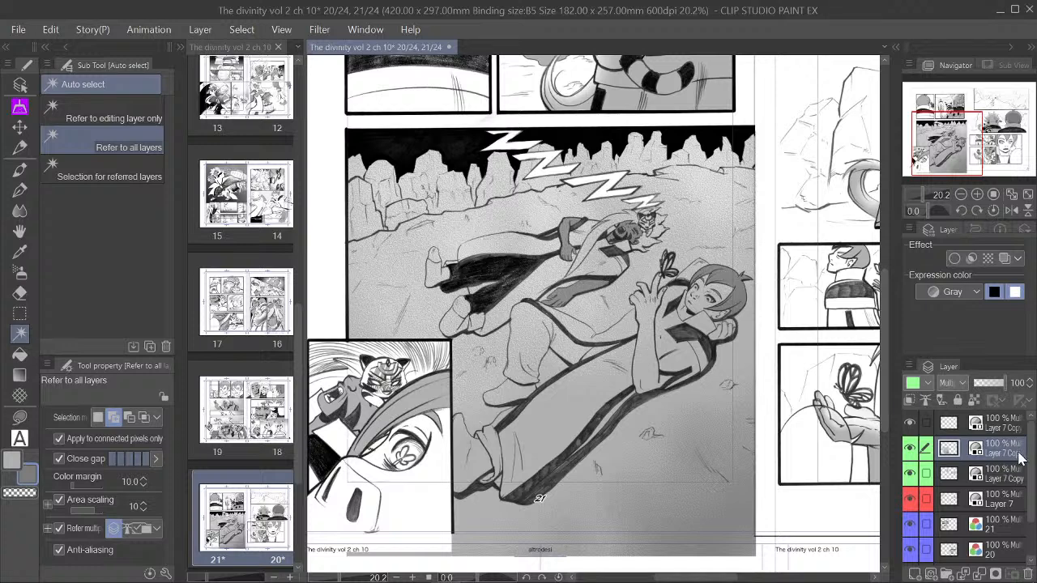
left_click(998, 384)
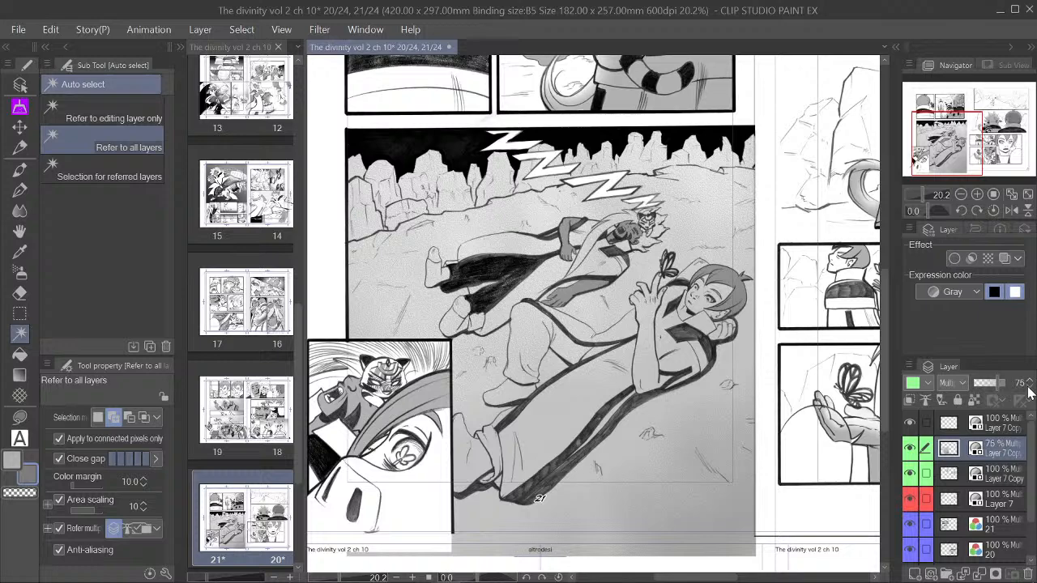
scroll(645, 235, "down", 2)
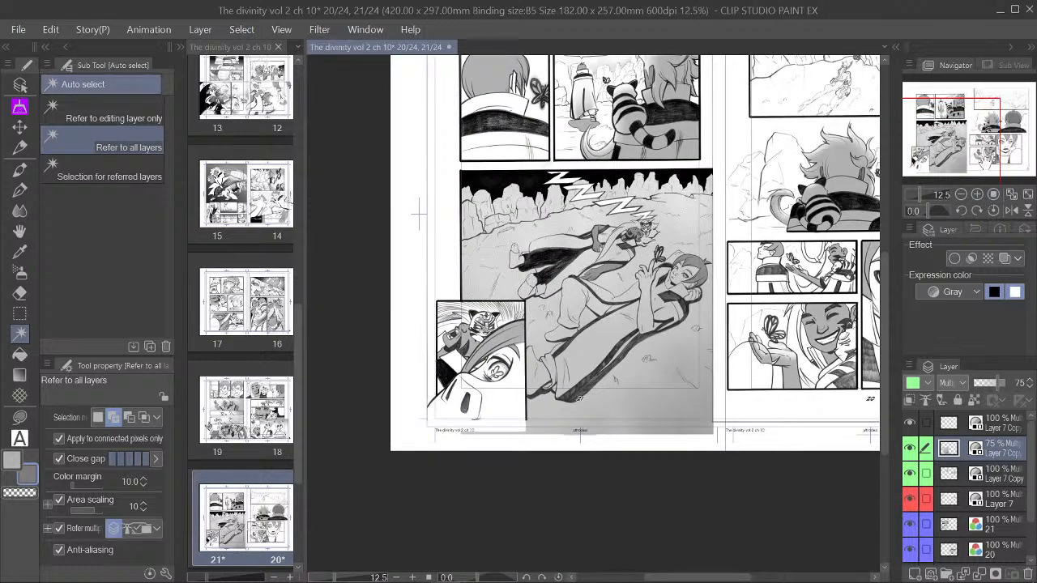
left_click_drag(984, 163, 988, 151)
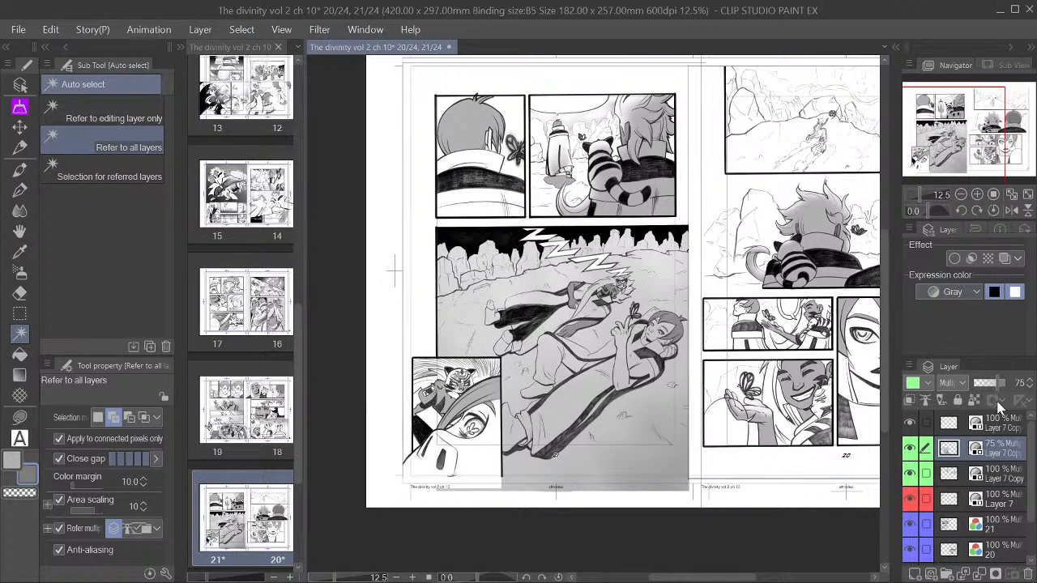
left_click_drag(1008, 385, 1011, 385)
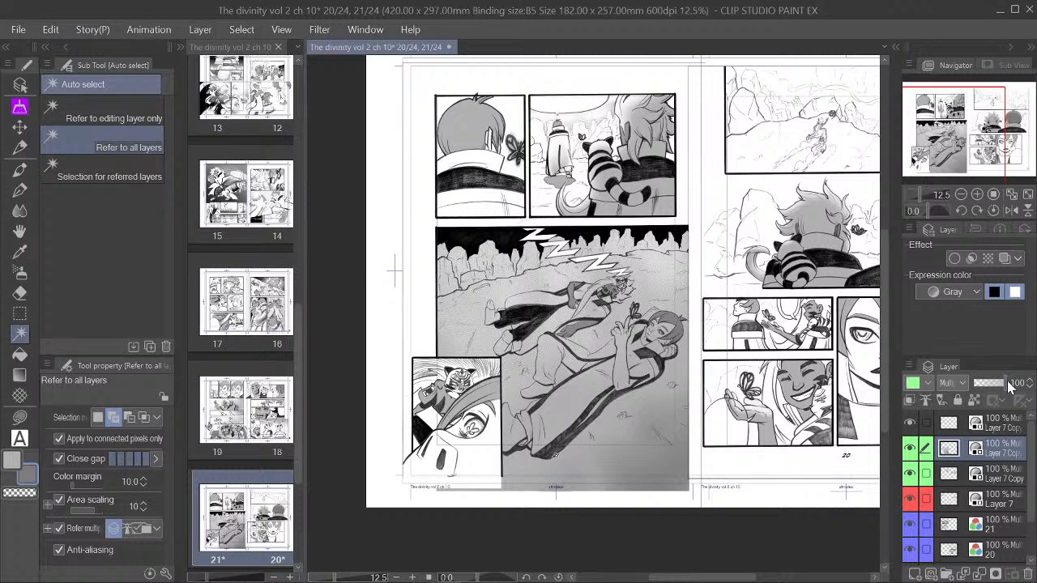
Step: Set the opacity of the large panel's gray tone layer to 90%
scroll(762, 217, "down", 2)
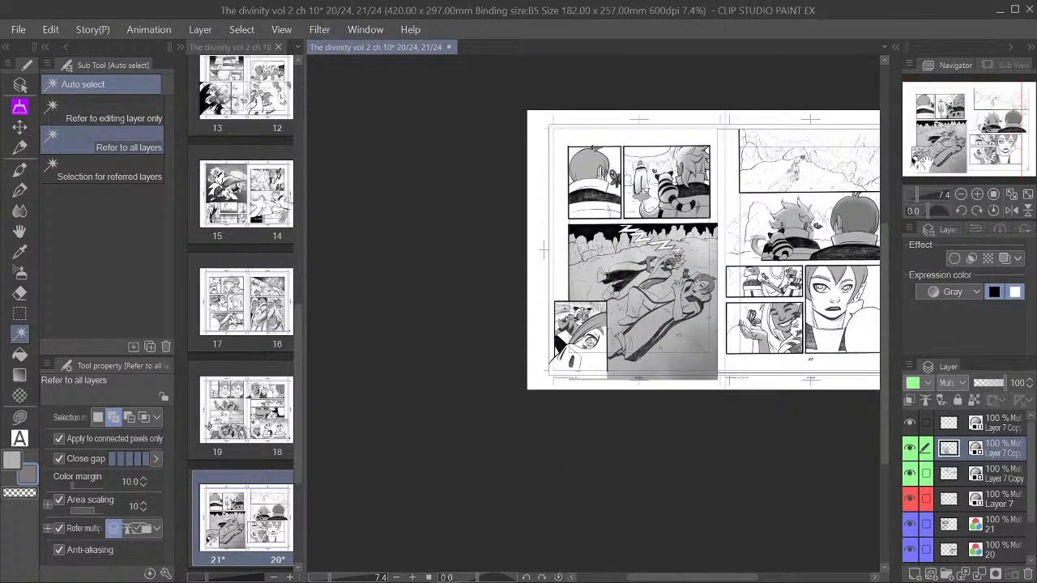
left_click_drag(958, 151, 995, 150)
scroll(598, 276, "down", 1)
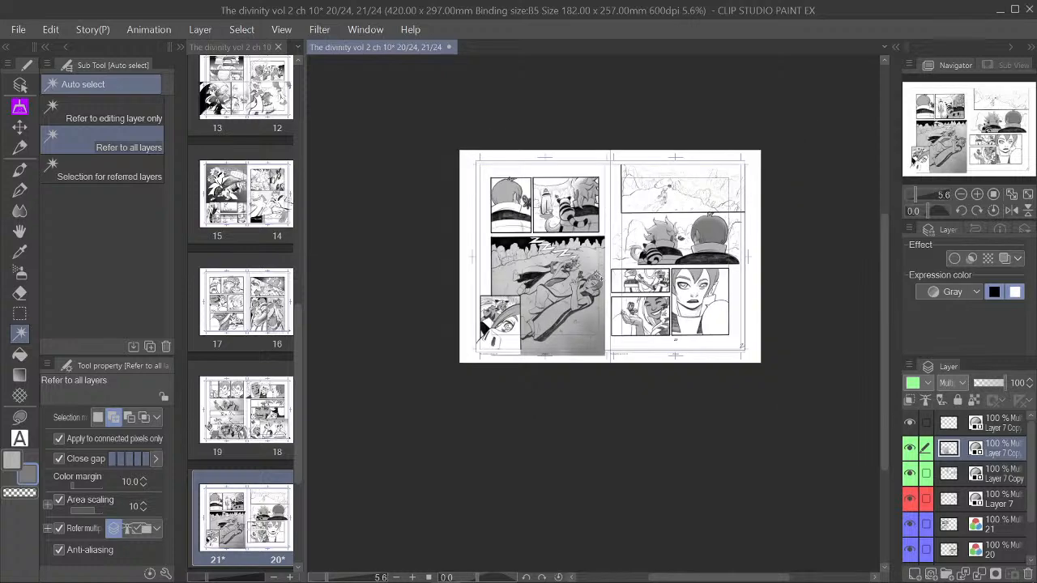
scroll(598, 277, "up", 4)
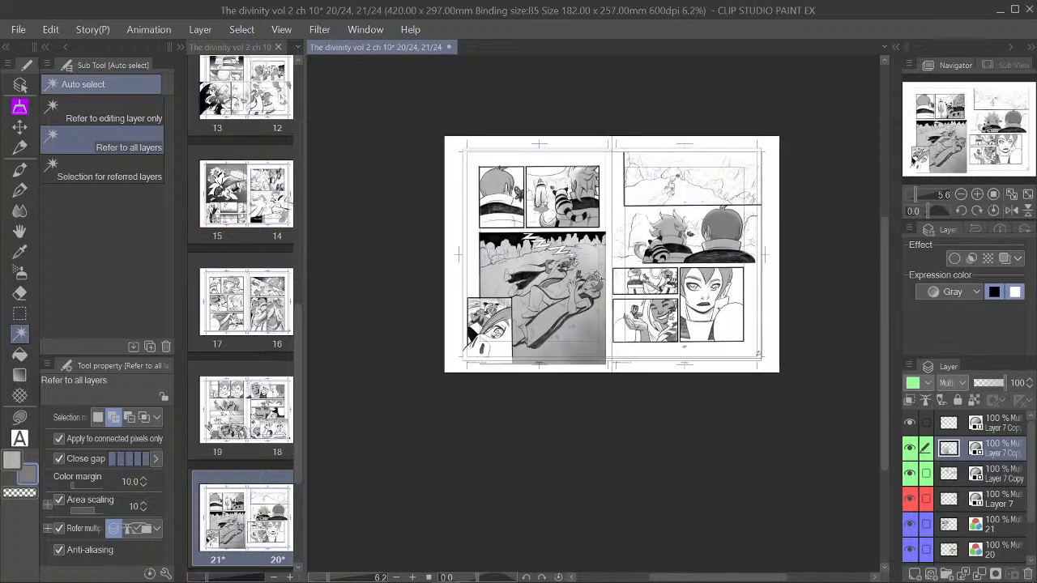
scroll(598, 276, "up", 1)
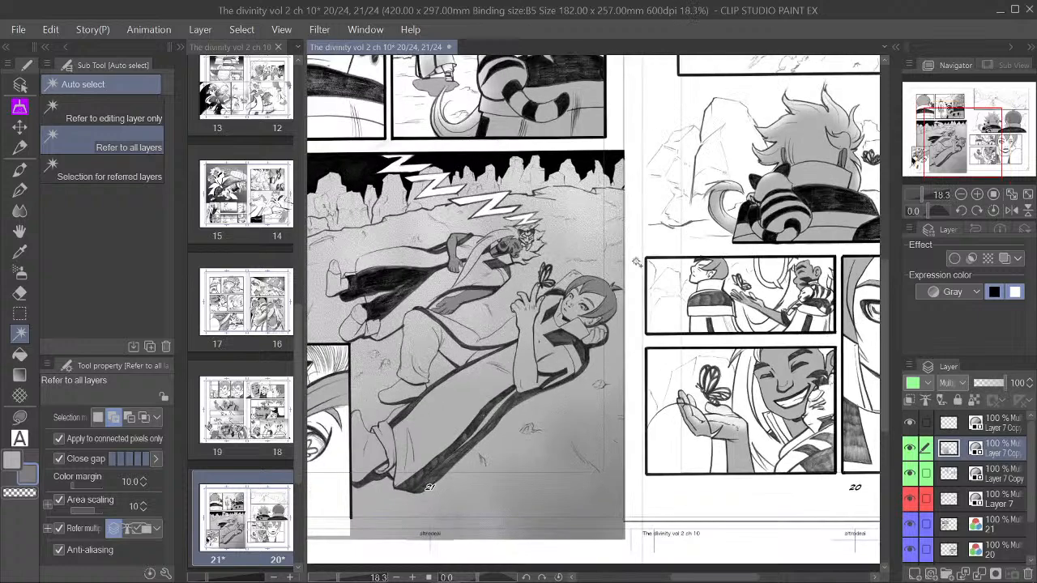
left_click_drag(994, 143, 987, 144)
left_click_drag(985, 143, 983, 145)
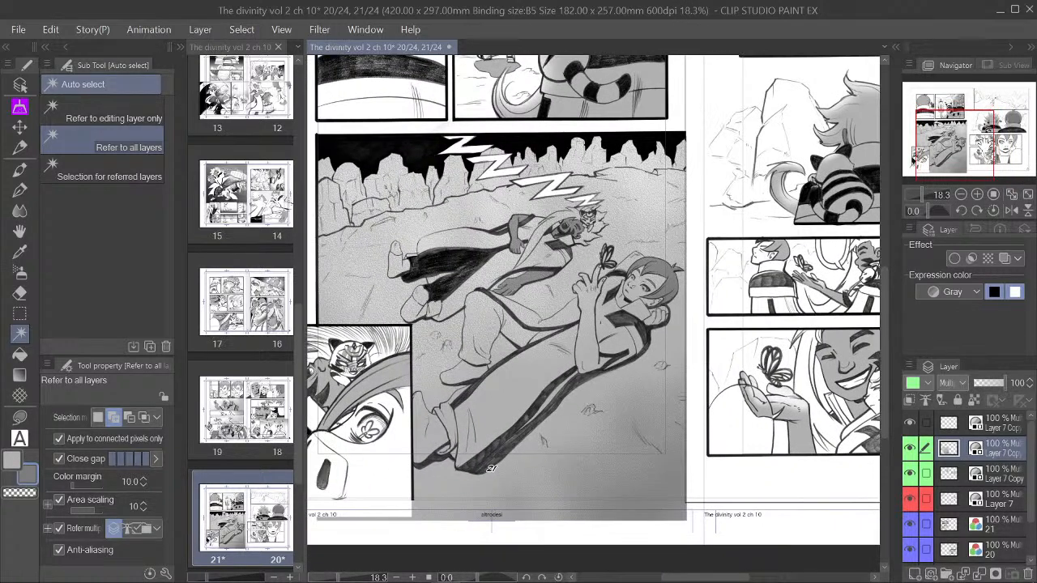
left_click_drag(1017, 389, 1002, 386)
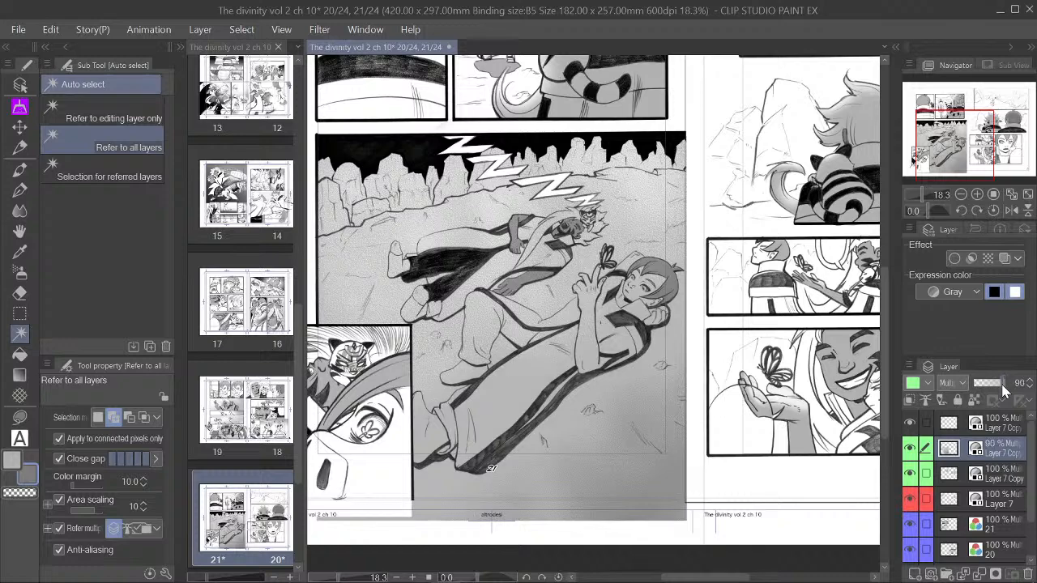
scroll(746, 238, "down", 2)
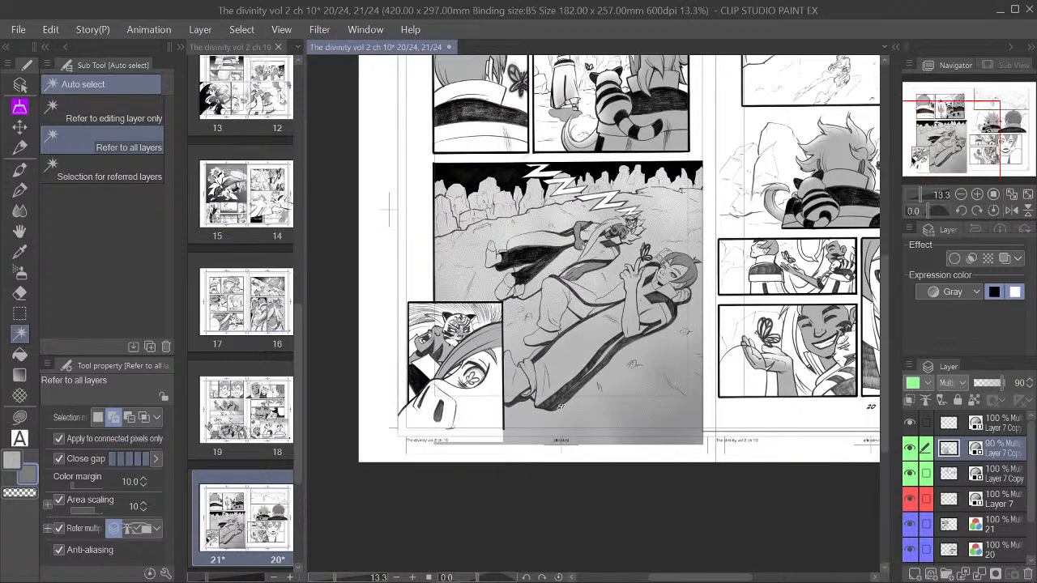
scroll(637, 285, "up", 2)
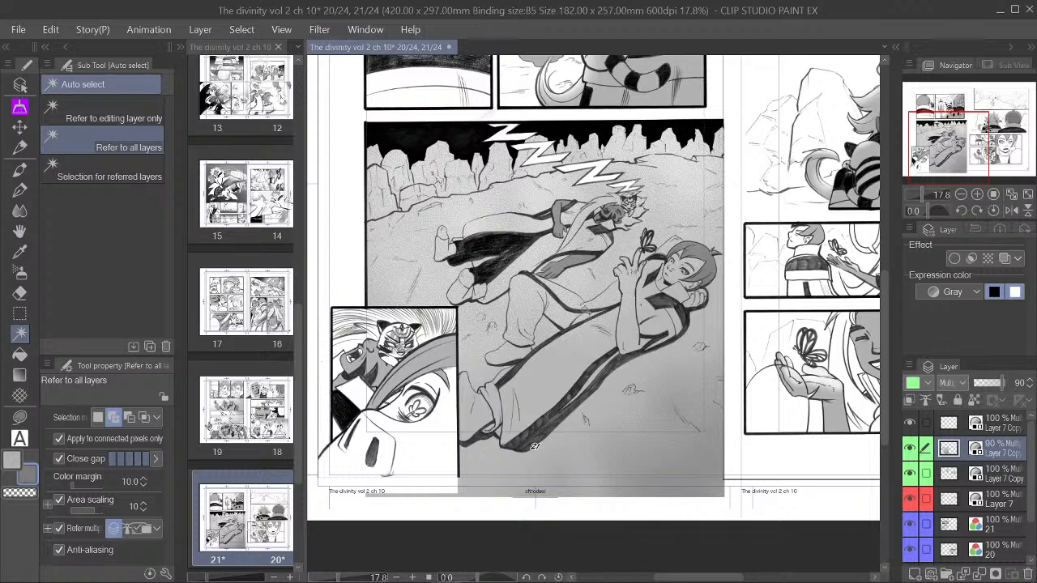
Step: Inspect the butterfly area of the large panel, comparing it with and without the 90% gray tone layer
left_click_drag(963, 165, 963, 171)
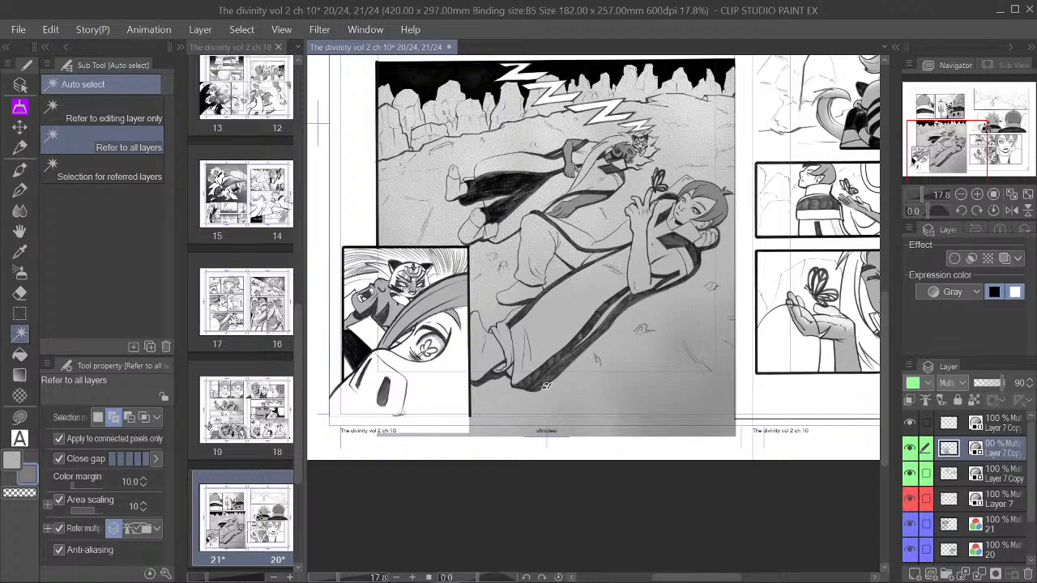
left_click_drag(960, 135, 961, 131)
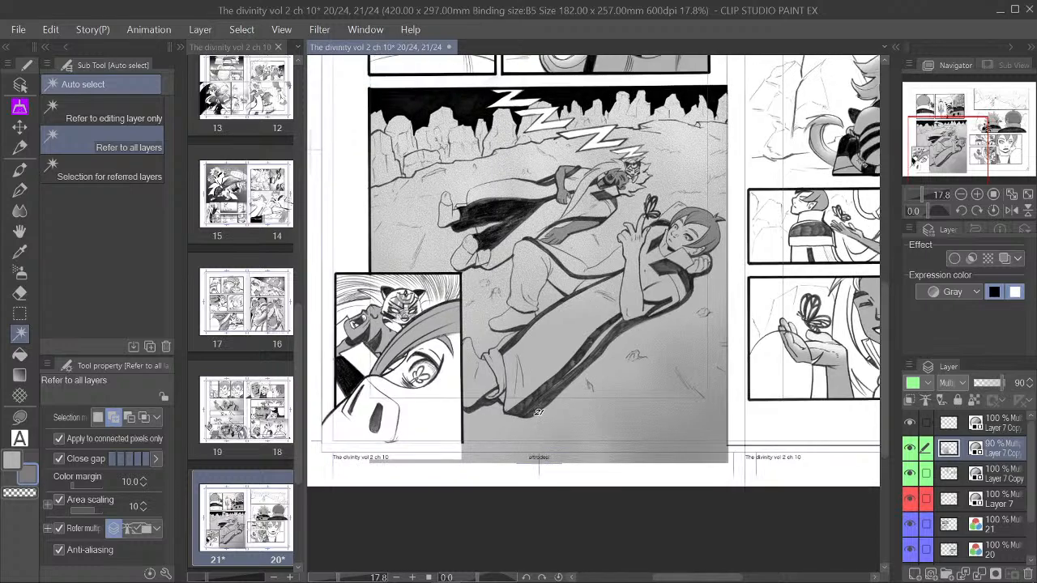
scroll(661, 207, "up", 2)
scroll(658, 207, "up", 4)
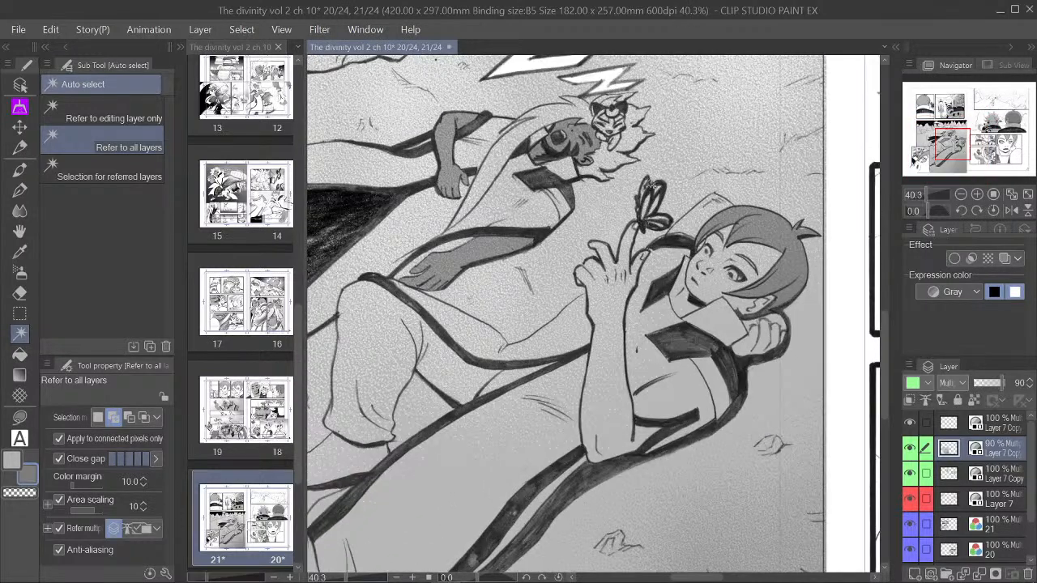
scroll(645, 193, "up", 3)
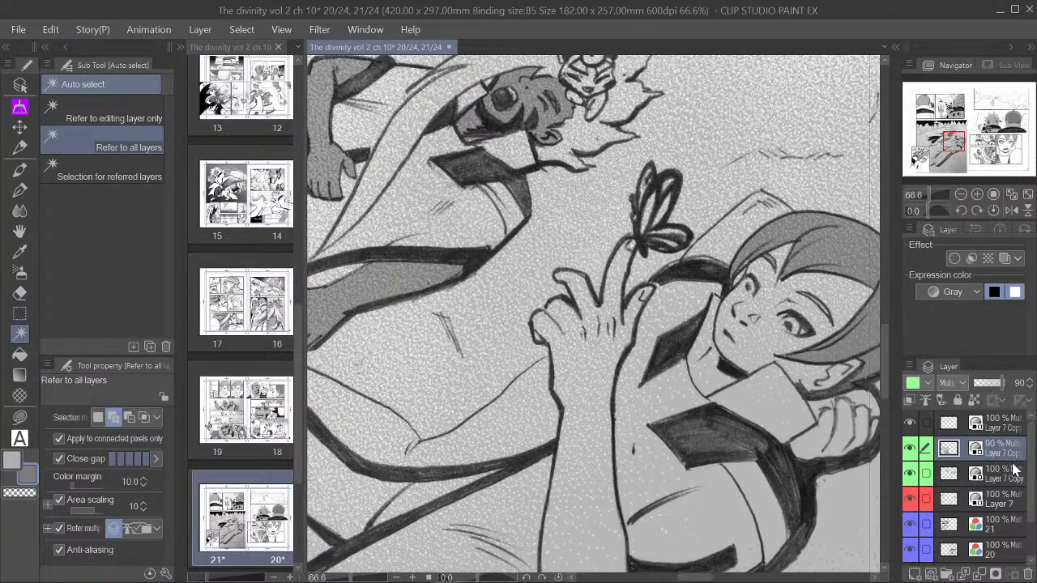
left_click(910, 448)
left_click(910, 448)
Step: Erase short curved glow lines around the butterfly on the large panel's 90% tone layer, using the G-pen with transparent color
left_click(19, 190)
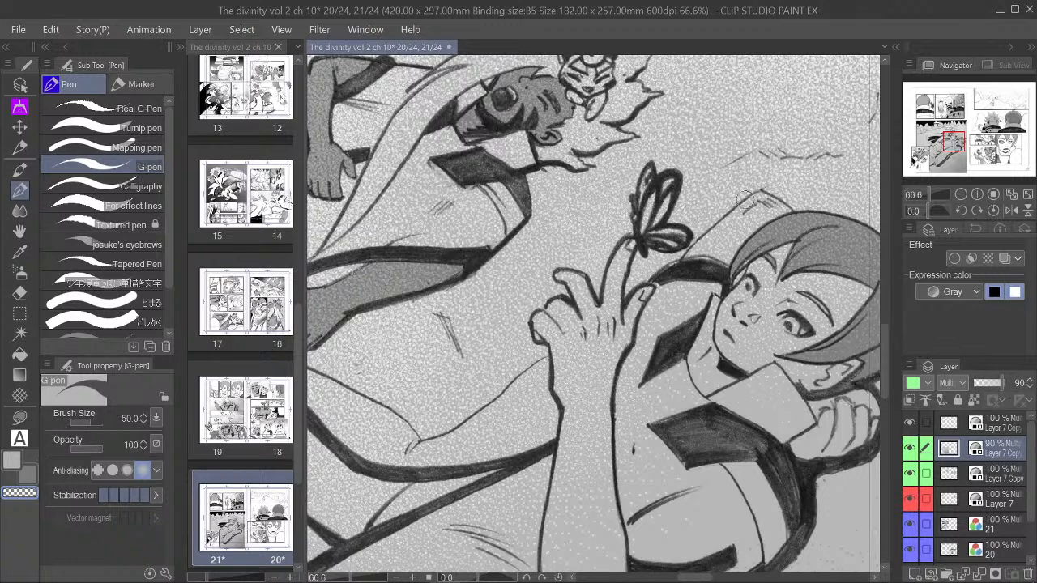
left_click(1003, 427)
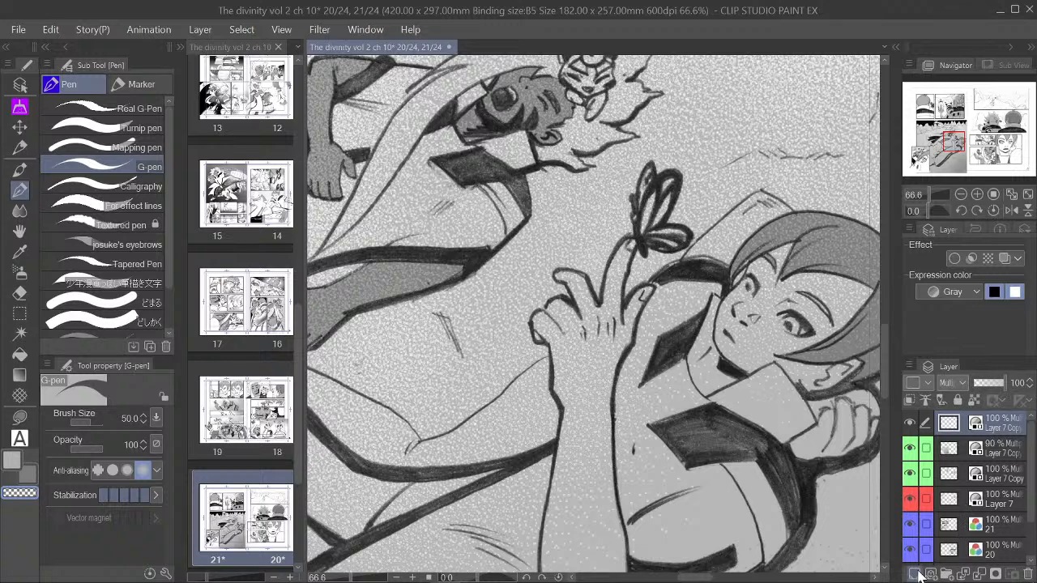
left_click(1002, 447)
left_click(910, 449)
left_click(910, 449)
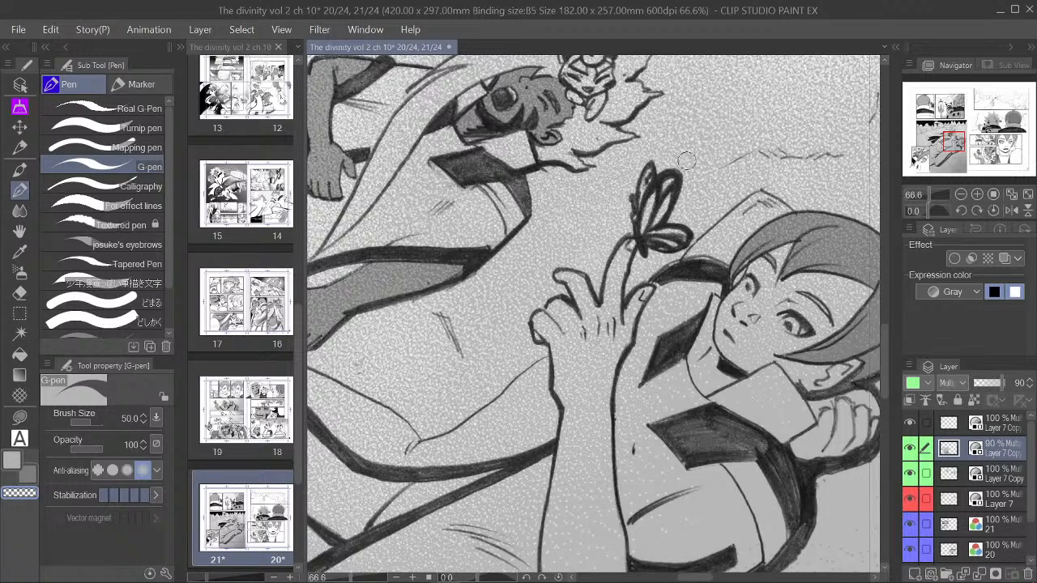
left_click_drag(682, 154, 684, 206)
key("ctrl+z")
left_click_drag(688, 156, 688, 202)
key("ctrl+z")
key("ctrl+z")
left_click_drag(679, 158, 688, 201)
left_click_drag(645, 145, 704, 172)
key("ctrl+z")
left_click_drag(644, 149, 662, 142)
Step: Review the glow lines against the whole large panel and examine the inset panel with the close-up eye
left_click(963, 195)
left_click(962, 196)
left_click(961, 196)
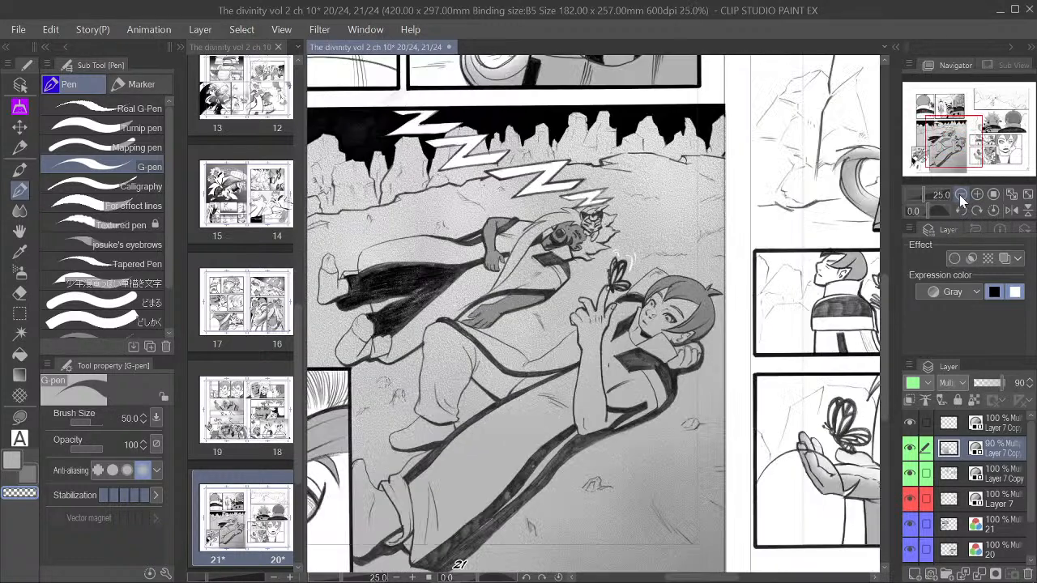
left_click_drag(956, 146, 950, 154)
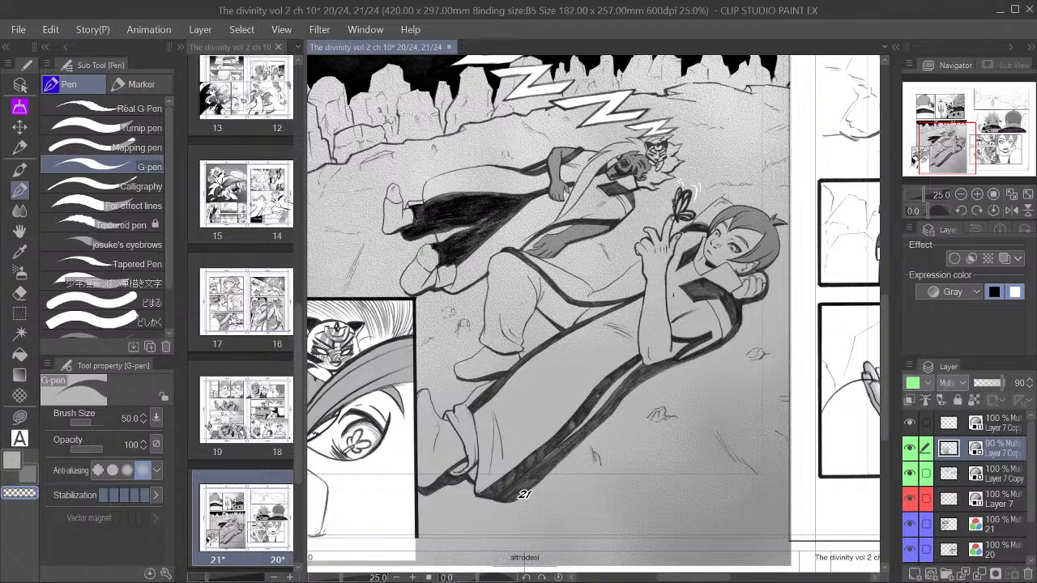
left_click(961, 197)
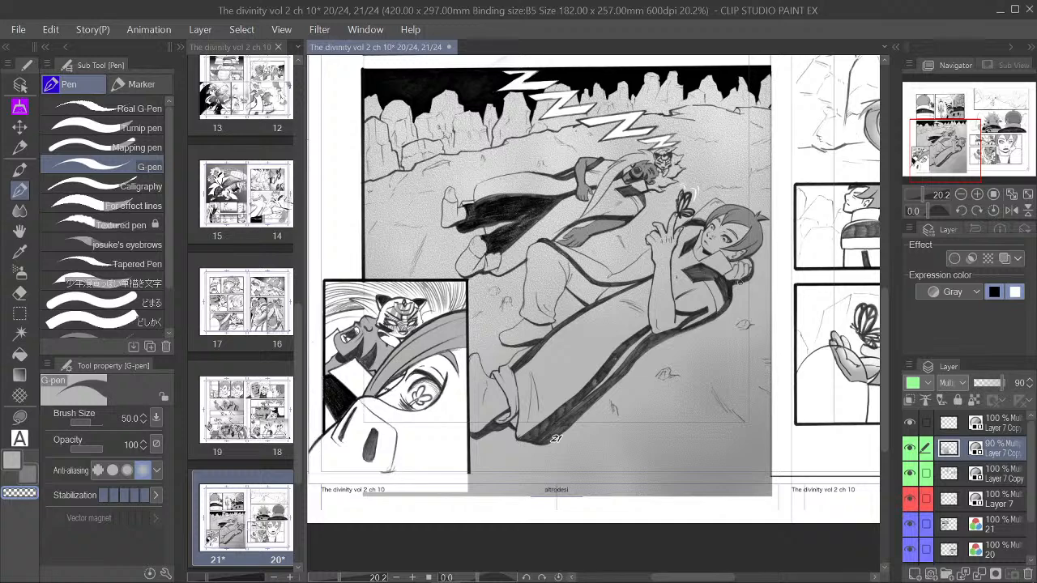
scroll(734, 277, "up", 2)
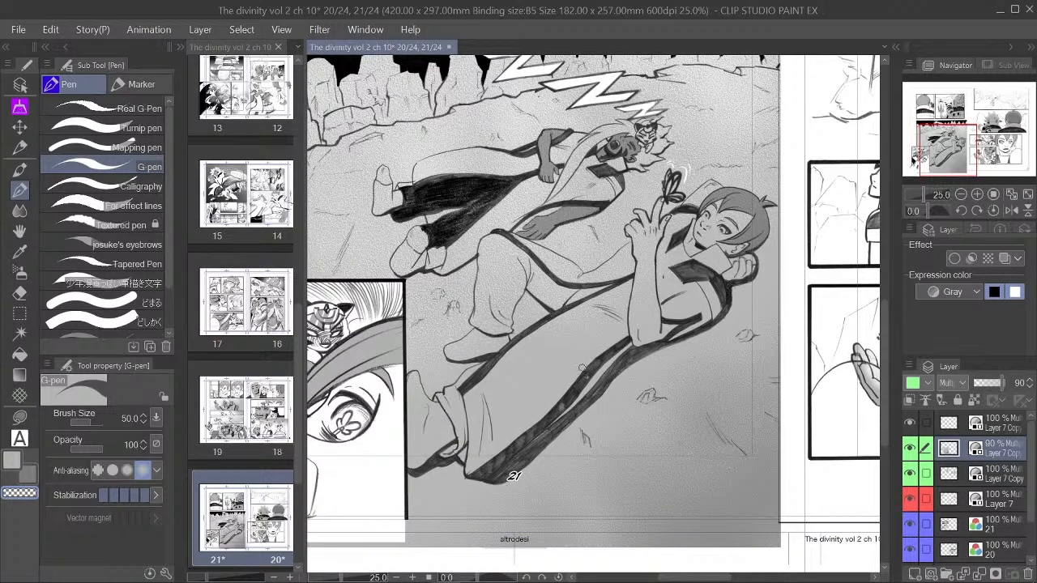
left_click_drag(1005, 164, 935, 156)
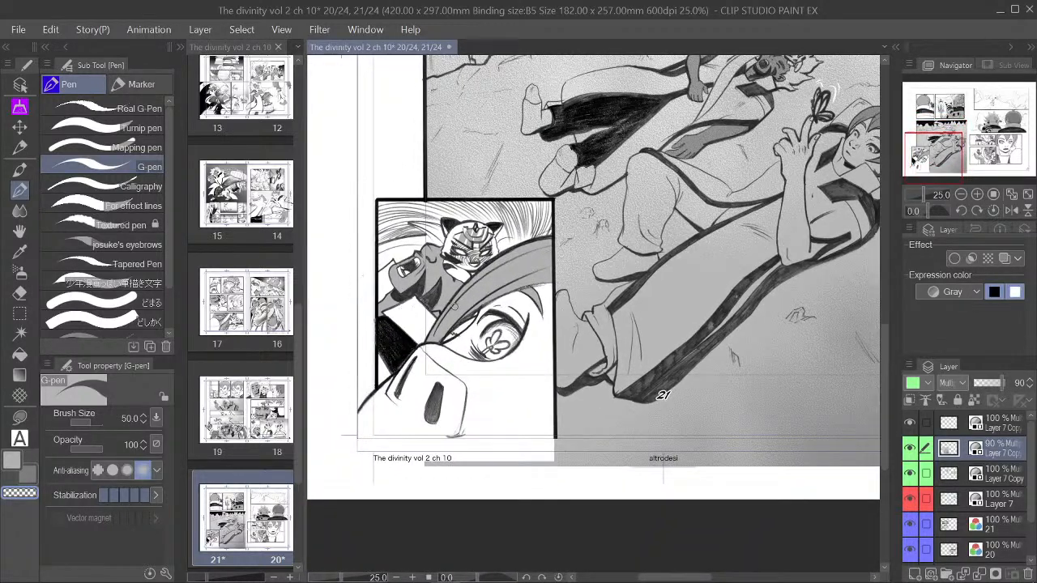
scroll(464, 305, "up", 2)
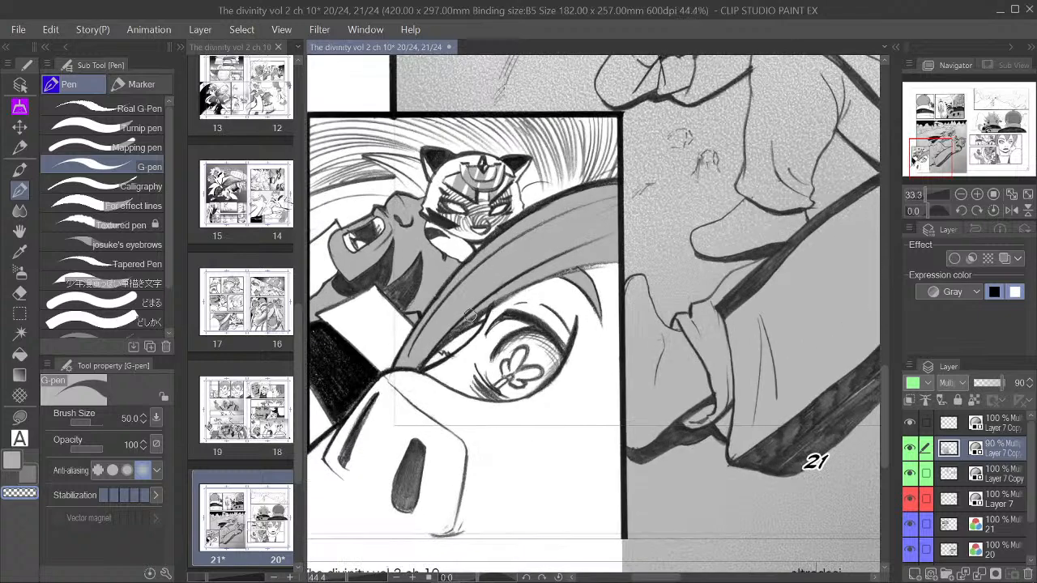
left_click_drag(940, 151, 936, 153)
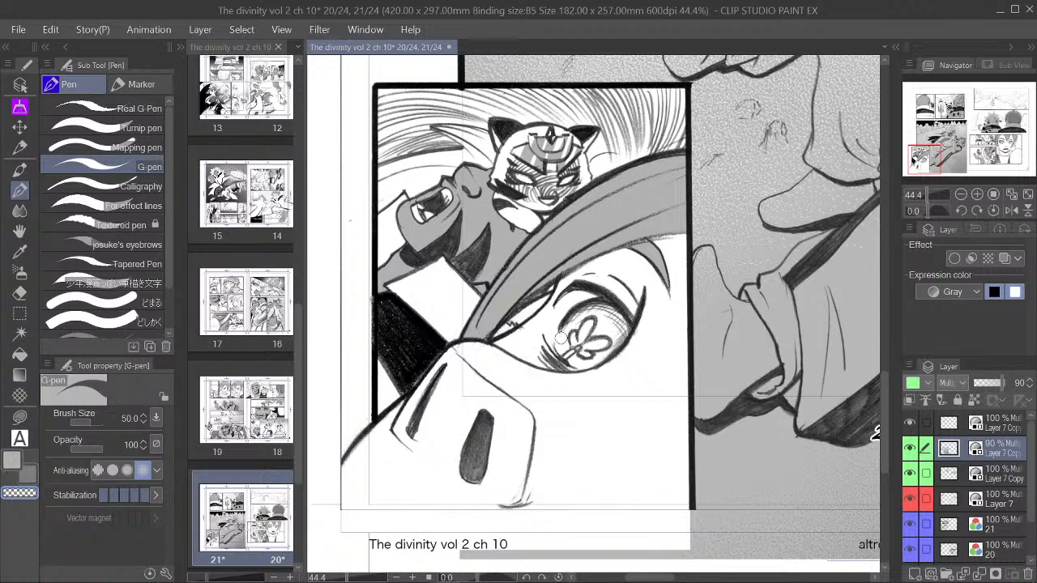
Step: Make the empty top copy of Layer 7 the active layer and give it the green palette color
left_click_drag(561, 338, 547, 356)
scroll(710, 256, "down", 2)
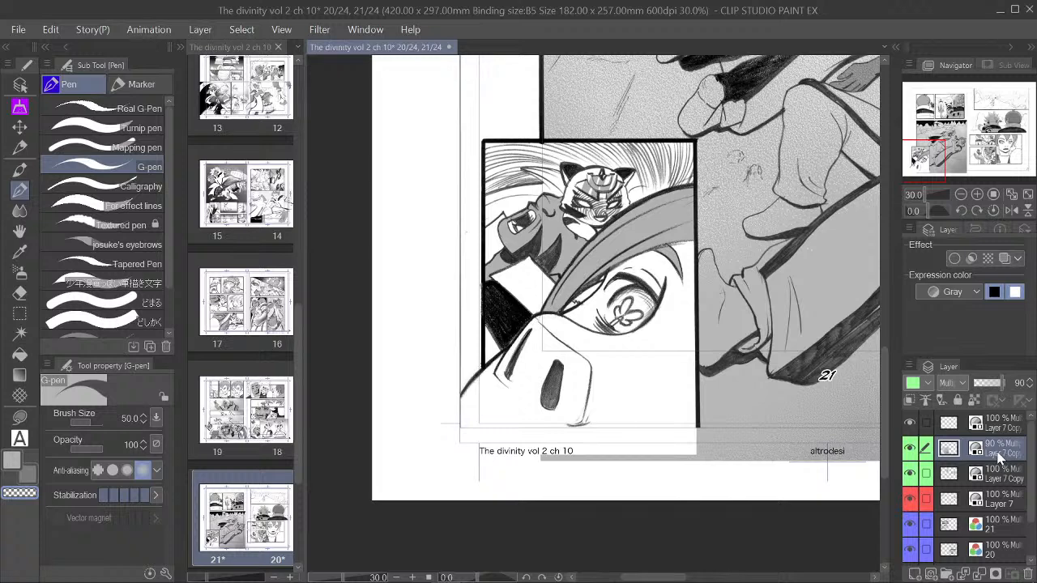
left_click(910, 451)
left_click(911, 450)
left_click(998, 424)
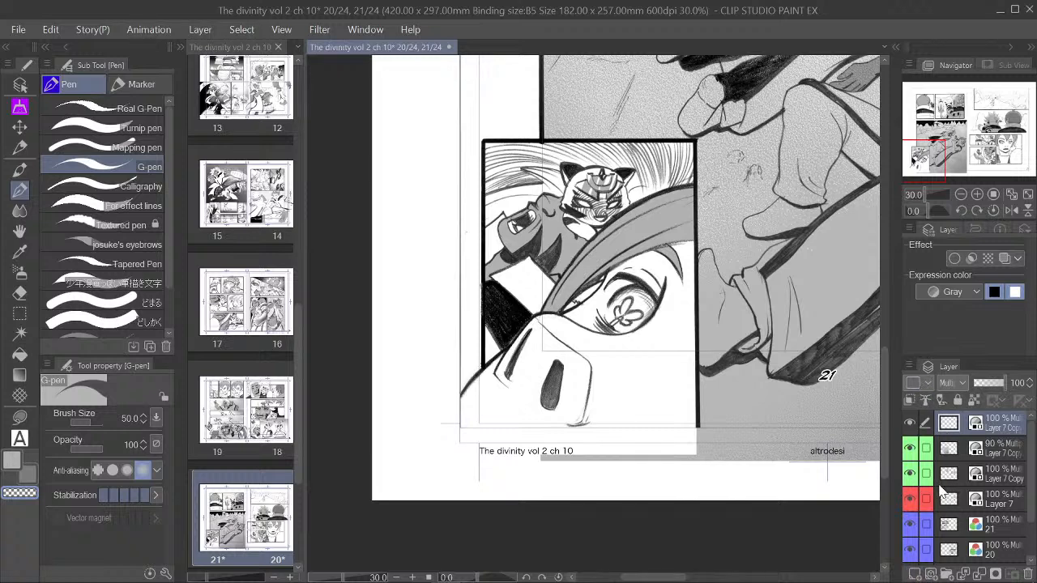
left_click(914, 382)
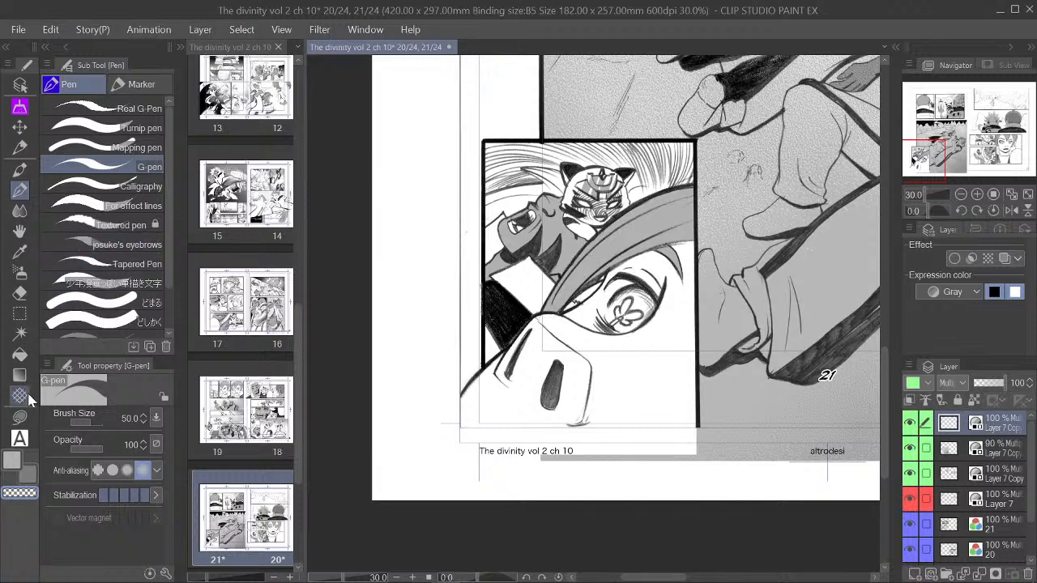
Step: Select the inset eye panel with a rectangle down to the page's bleed and fill it with the light gray foreground color
left_click(11, 458)
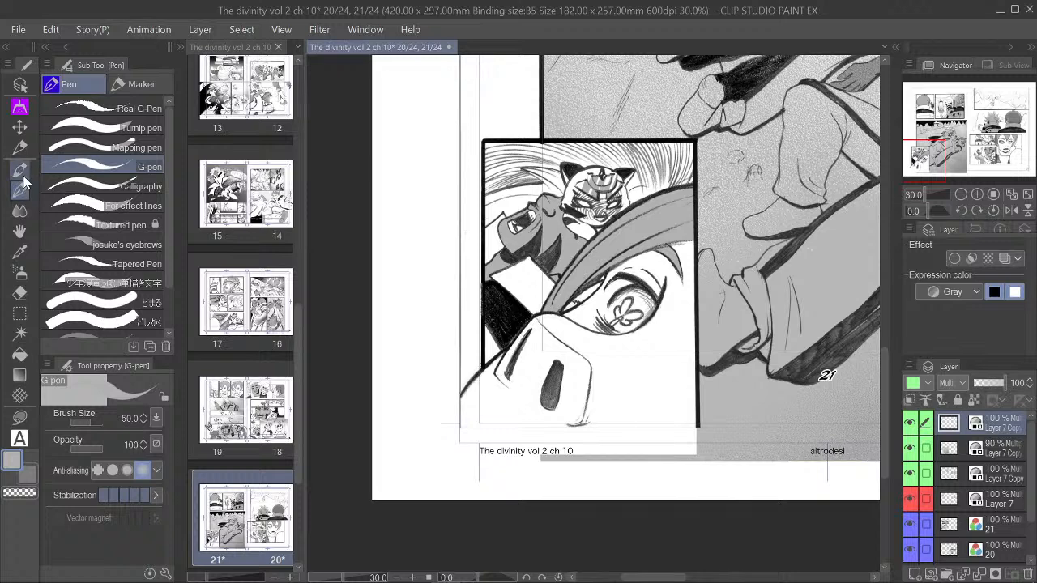
left_click(20, 313)
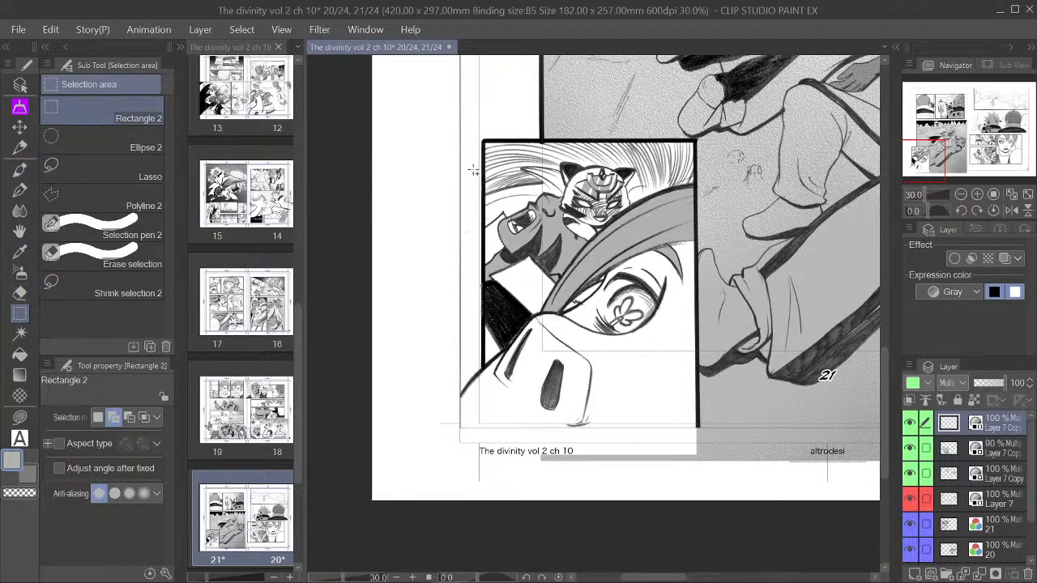
left_click_drag(483, 145, 700, 459)
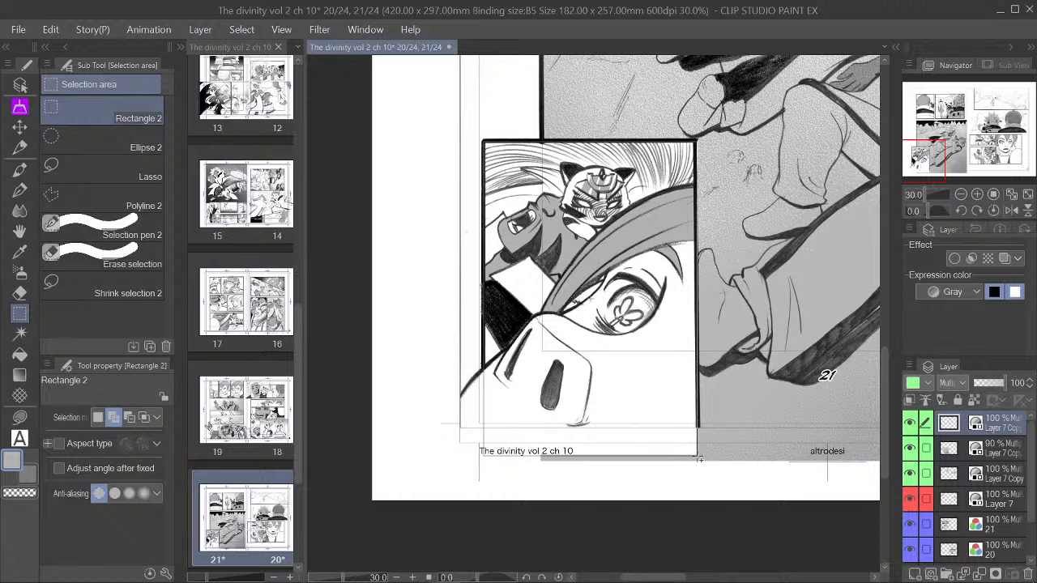
left_click_drag(700, 459, 699, 460)
left_click(679, 483)
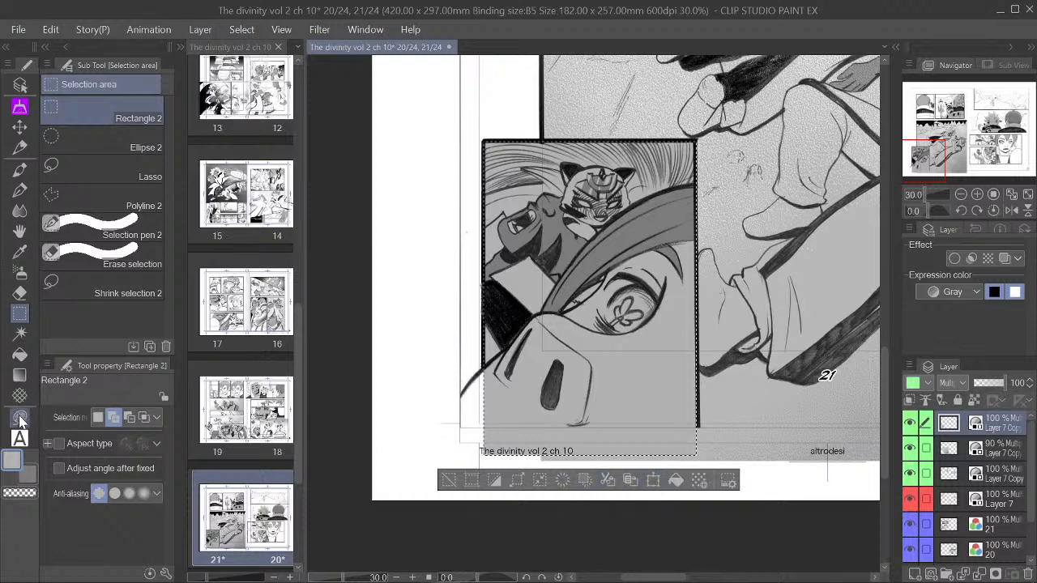
Step: Apply a Foreground to background gradient in the inset panel, darker gray at its top and lighter gray over the face
left_click(20, 375)
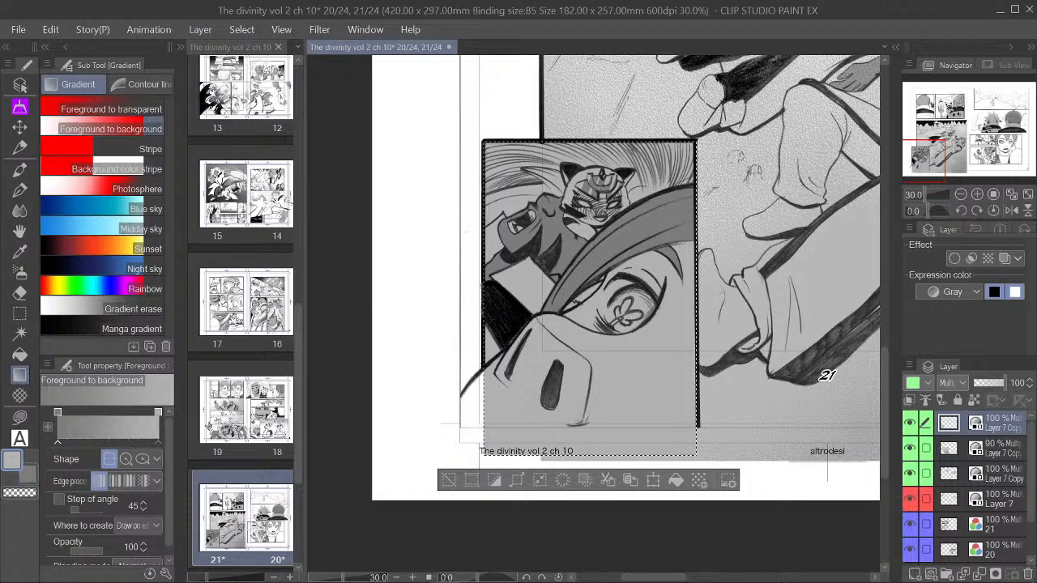
left_click_drag(631, 440, 631, 441)
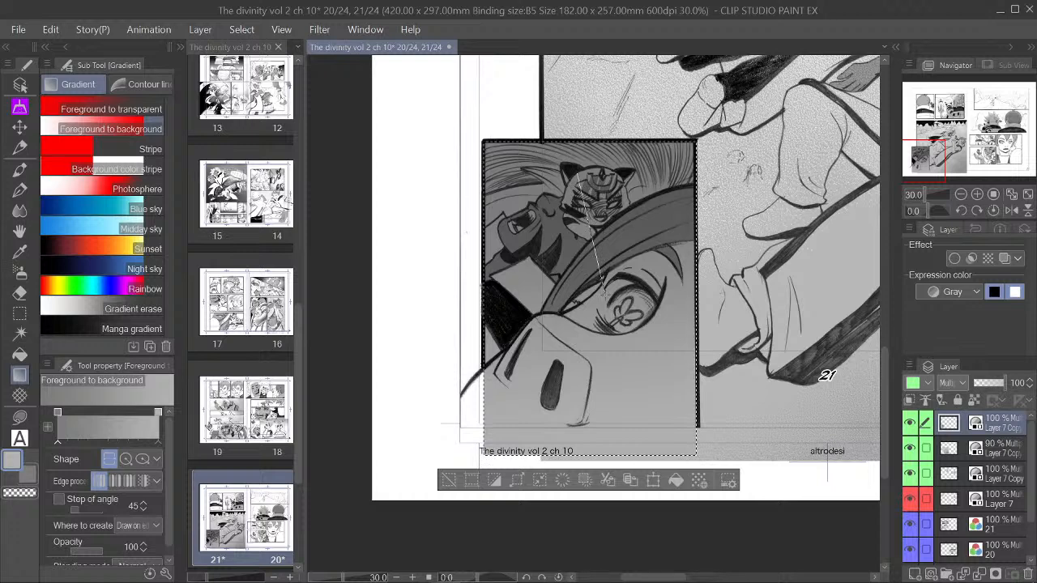
left_click_drag(603, 286, 604, 297)
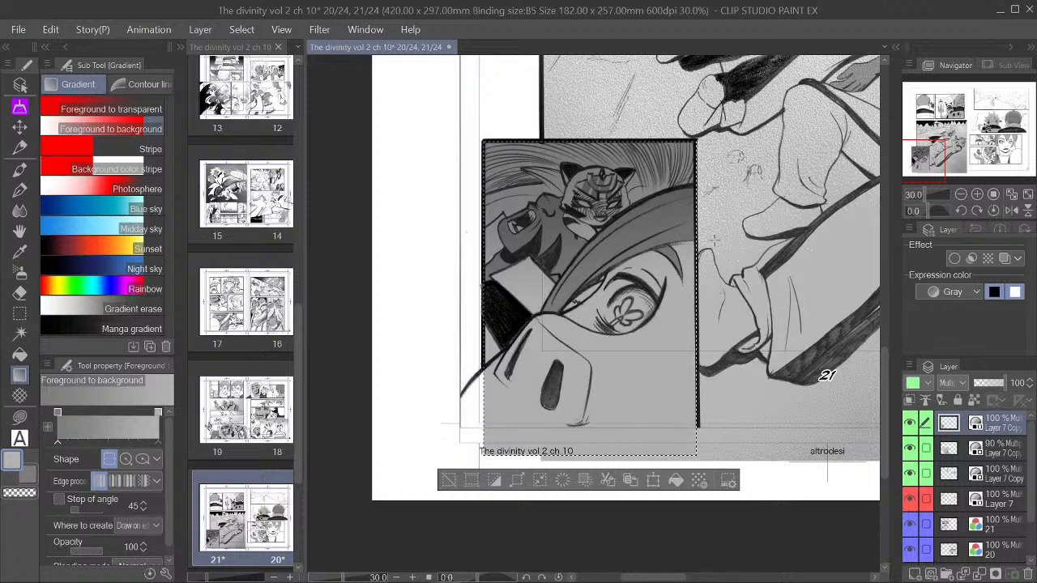
scroll(666, 263, "up", 1)
scroll(666, 264, "down", 2)
scroll(667, 263, "up", 1)
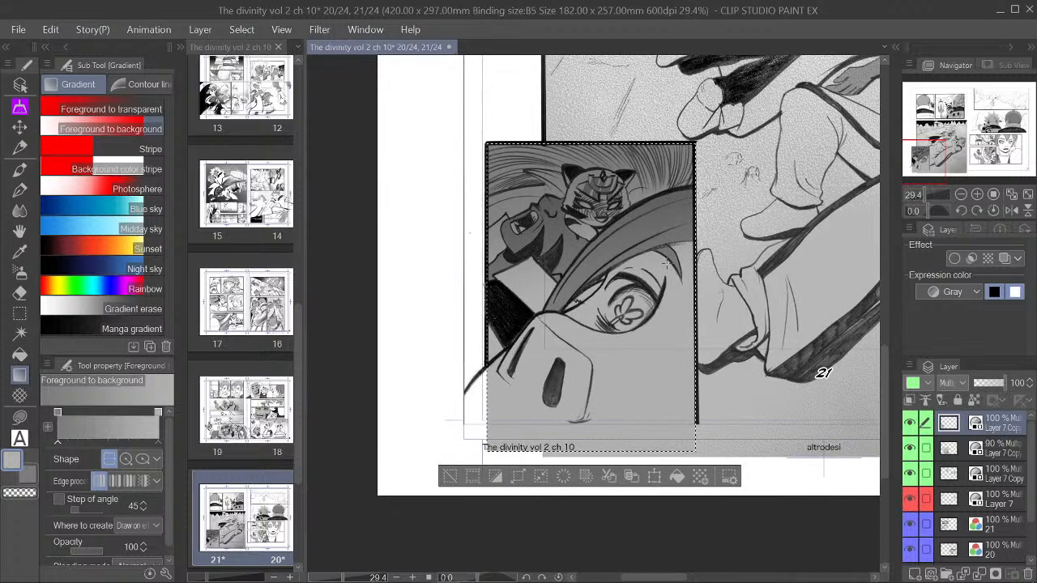
left_click_drag(917, 150, 919, 150)
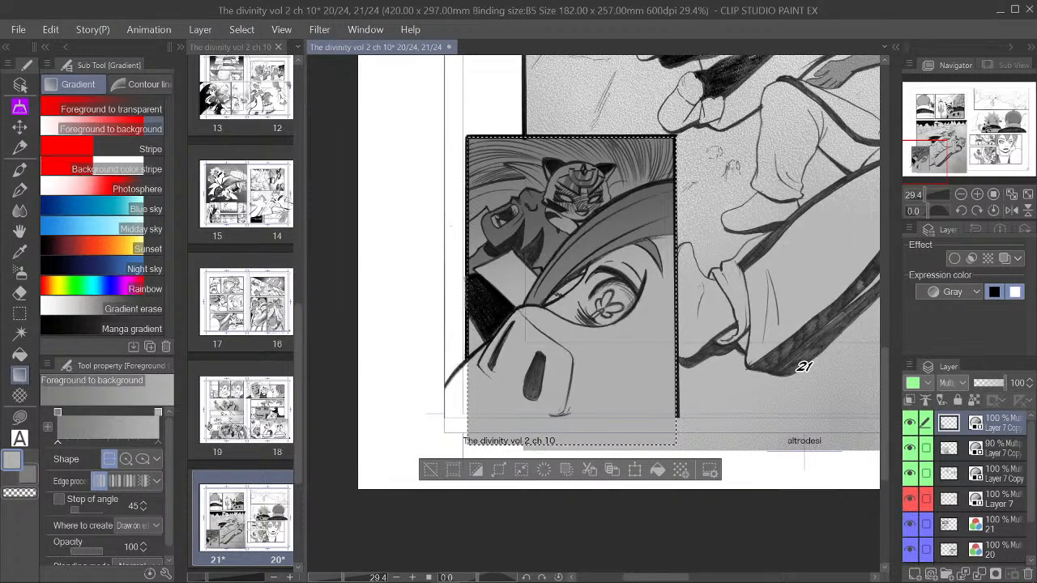
scroll(581, 195, "up", 2)
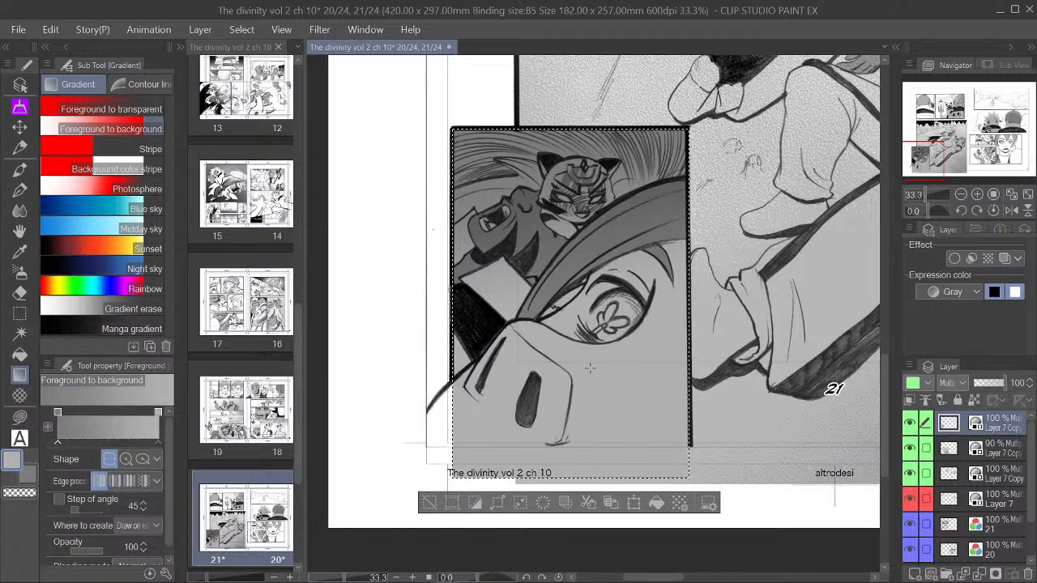
Step: Try shading the inset face with the Sand *soft* A brush at size 700 and density 51, and the Soft airbrush at size 250
key("b")
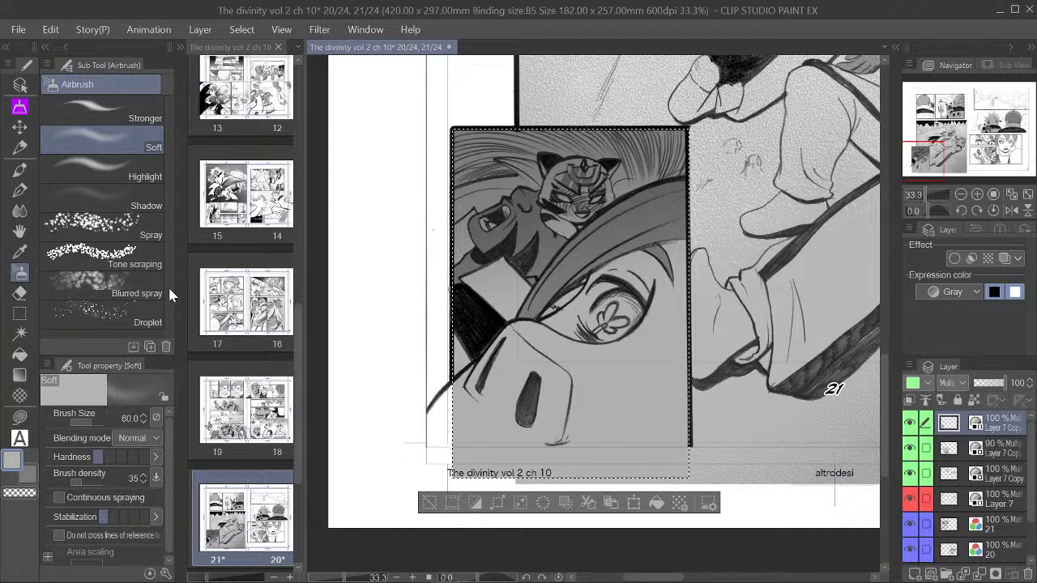
left_click(20, 396)
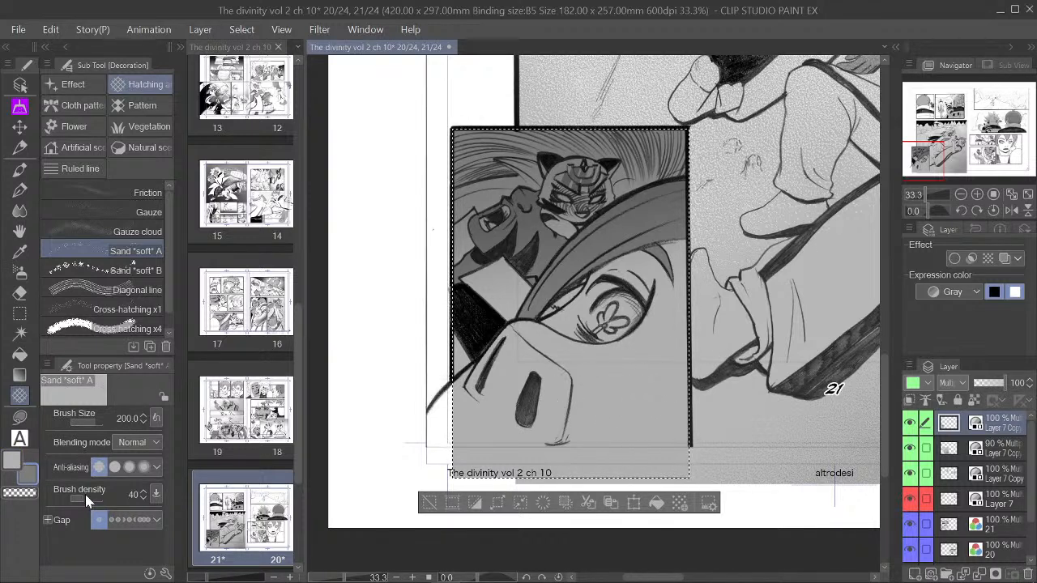
left_click_drag(87, 500, 91, 509)
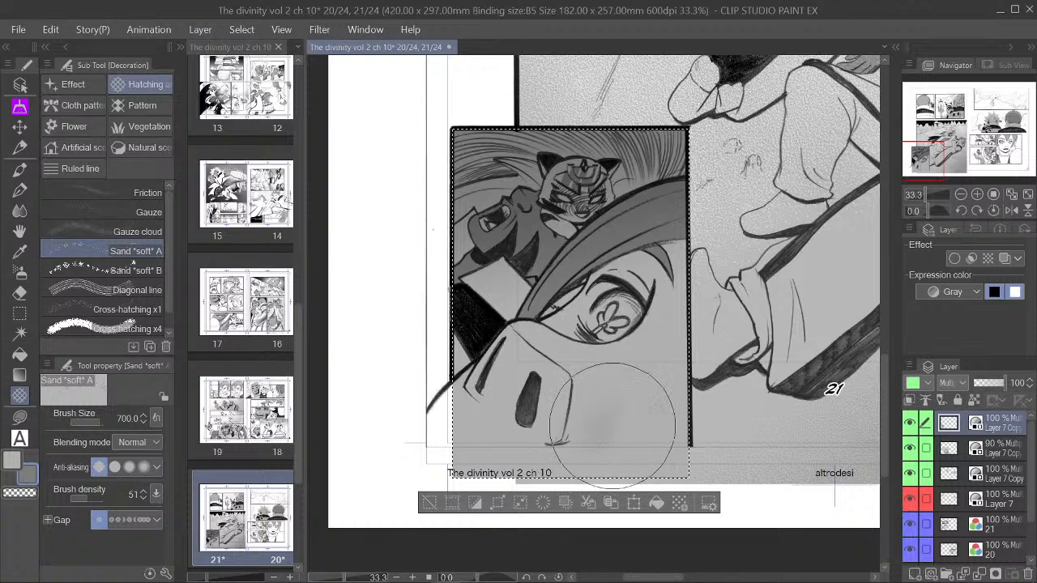
key("ctrl+z")
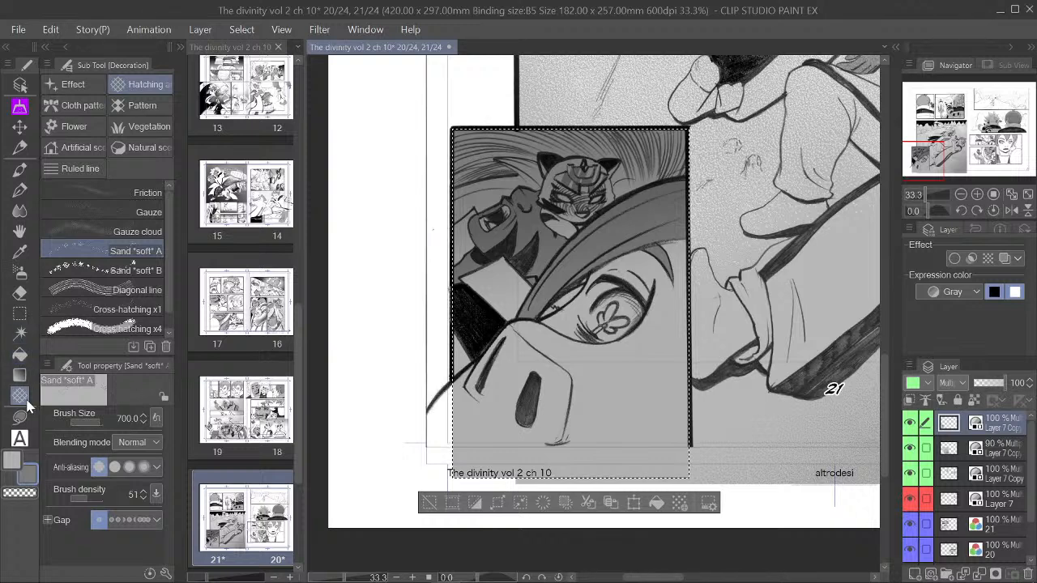
left_click(21, 271)
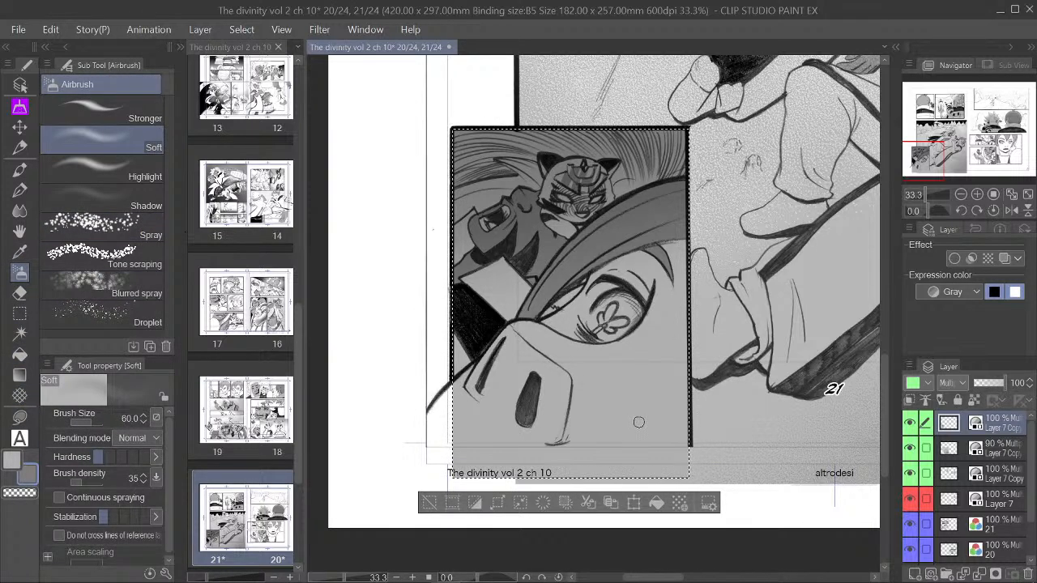
key("bracketright")
key("bracketright")
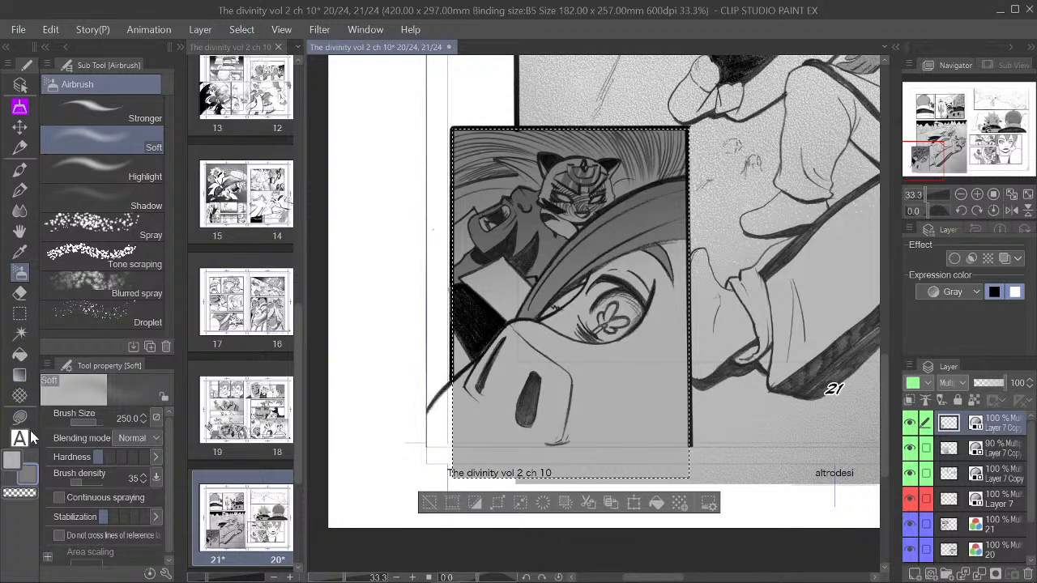
Step: Outline the nose shape with the two dark slots using the G-pen at size 50 in darker gray, and fill it with the same gray
left_click(30, 149)
left_click(26, 187)
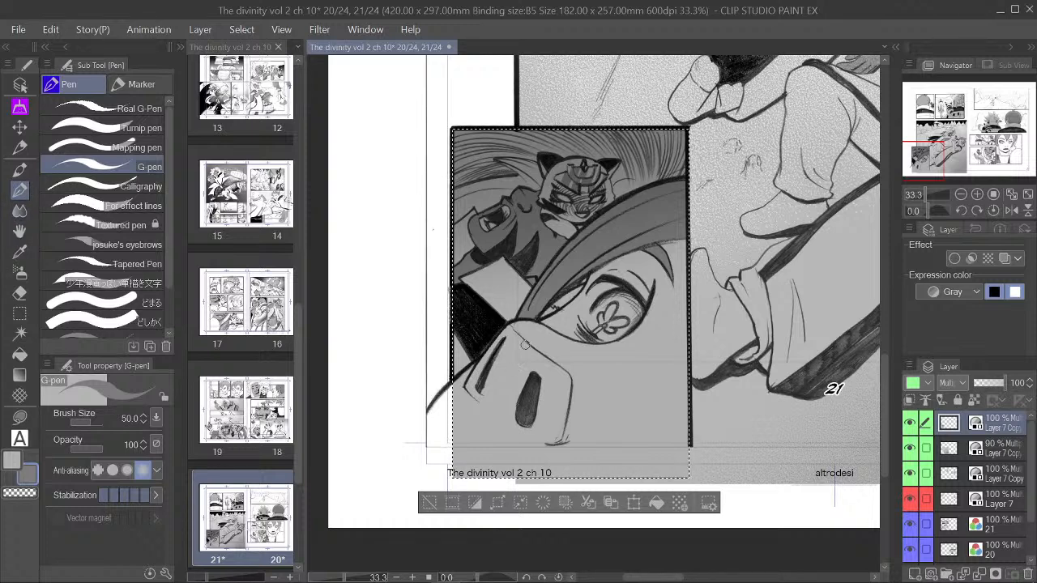
mouse_move(518, 345)
left_mouse_down()
mouse_move(527, 349)
mouse_move(514, 333)
mouse_move(486, 357)
mouse_move(500, 339)
mouse_move(470, 392)
mouse_move(476, 385)
left_mouse_up()
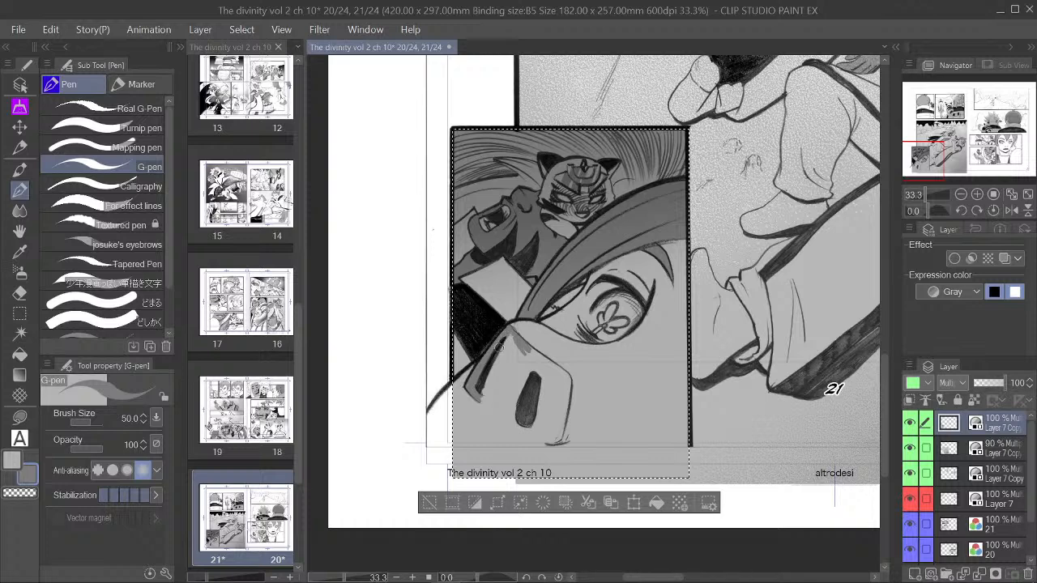
mouse_move(472, 391)
left_mouse_down()
mouse_move(504, 423)
mouse_move(551, 444)
left_mouse_up()
mouse_move(545, 355)
left_mouse_down()
mouse_move(526, 348)
mouse_move(562, 389)
mouse_move(565, 370)
mouse_move(559, 434)
mouse_move(562, 385)
left_mouse_up()
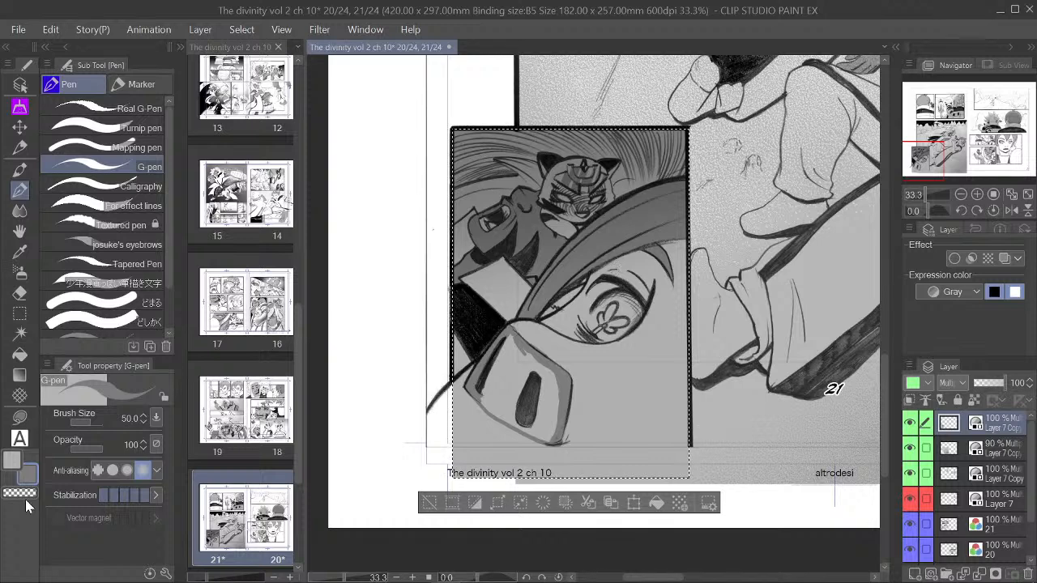
key("u")
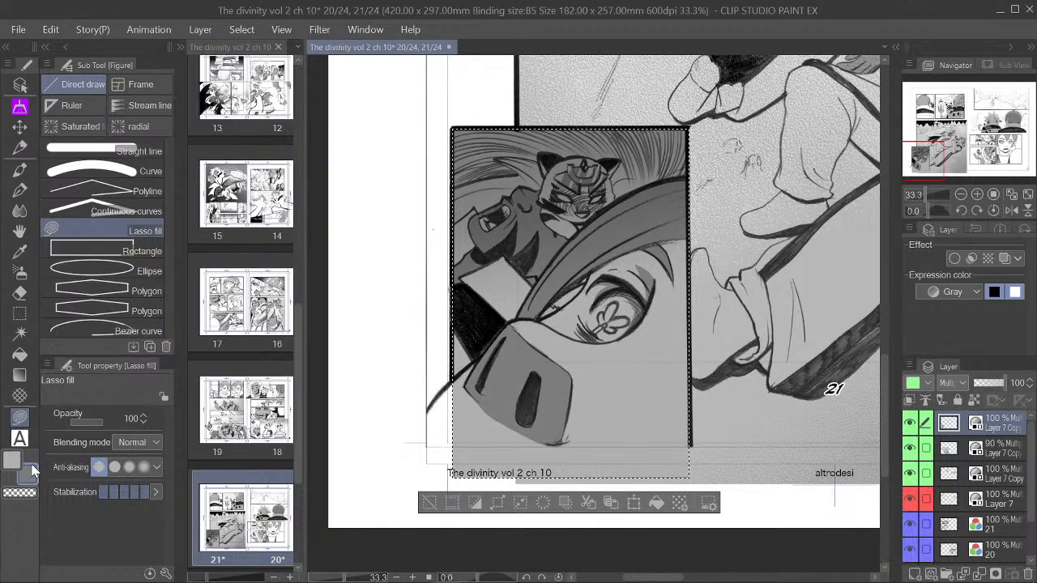
Step: Shade the inset panel's lower face softly with the Soft airbrush, working from size 2000 down to 500
left_click(21, 273)
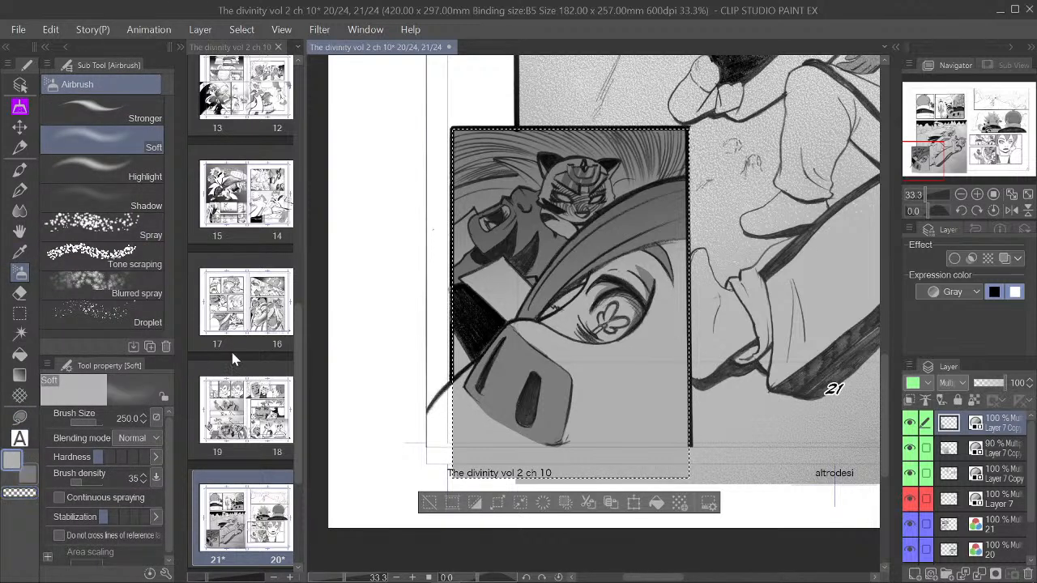
key("]")
key("]")
key("]")
key("]")
key("]")
key("]")
key("]")
key("]")
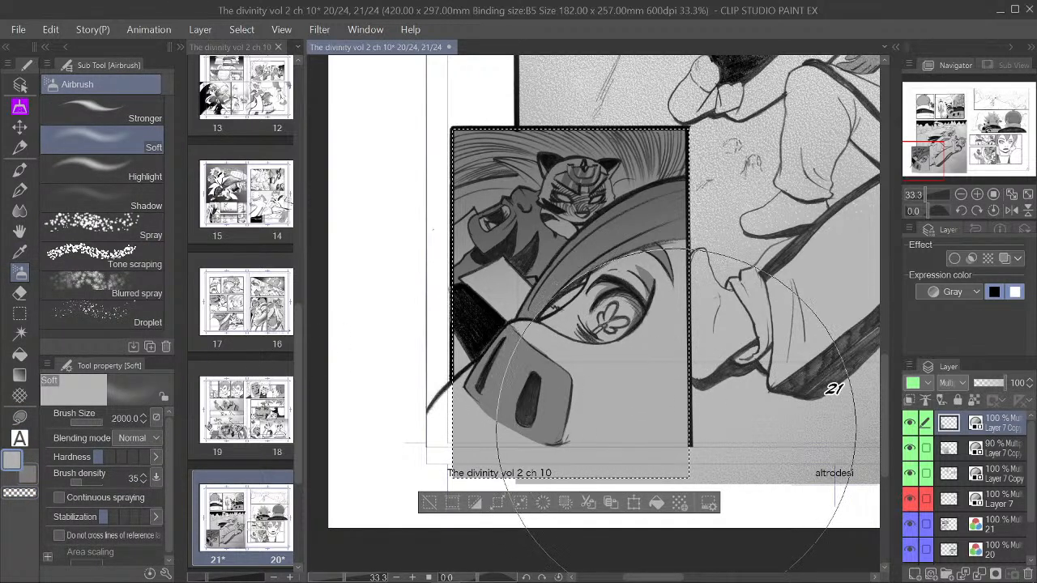
key("[")
key("[")
key("[")
key("[")
key("[")
key("[")
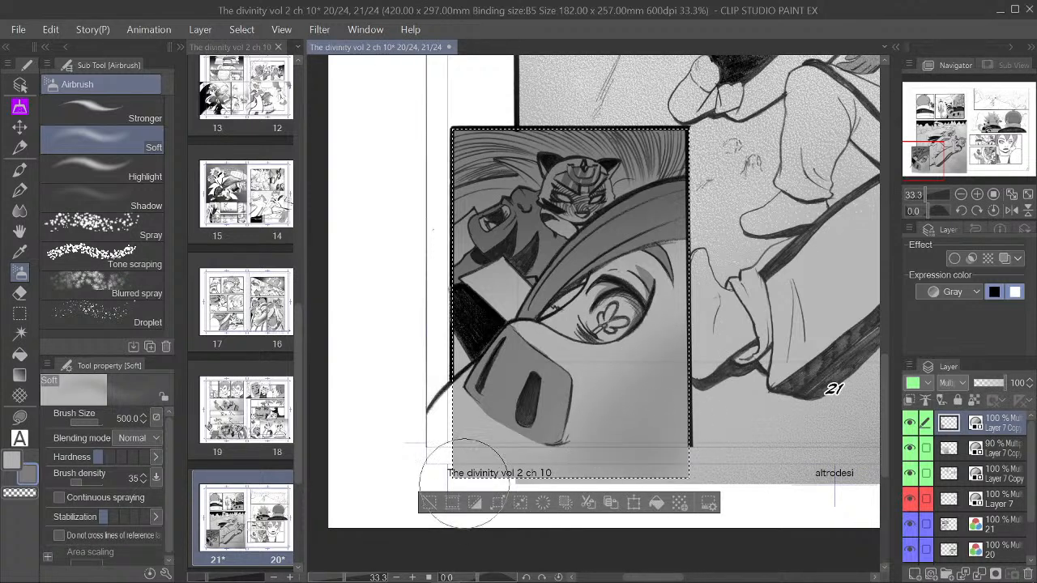
Step: Airbrush darker gray shadow around the underside of the nose and along the inset panel's bottom, with Soft brush sizes between 150 and 400
key("bracketleft")
key("bracketleft")
key("bracketleft")
key("bracketleft")
key("bracketleft")
key("bracketleft")
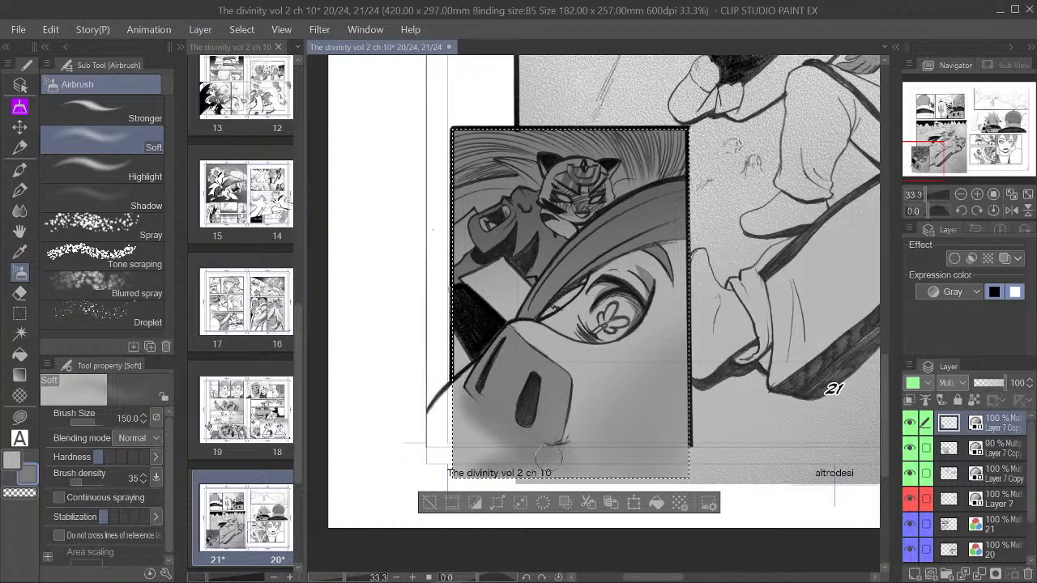
key("bracketright")
key("bracketright")
key("bracketright")
key("bracketright")
key("bracketright")
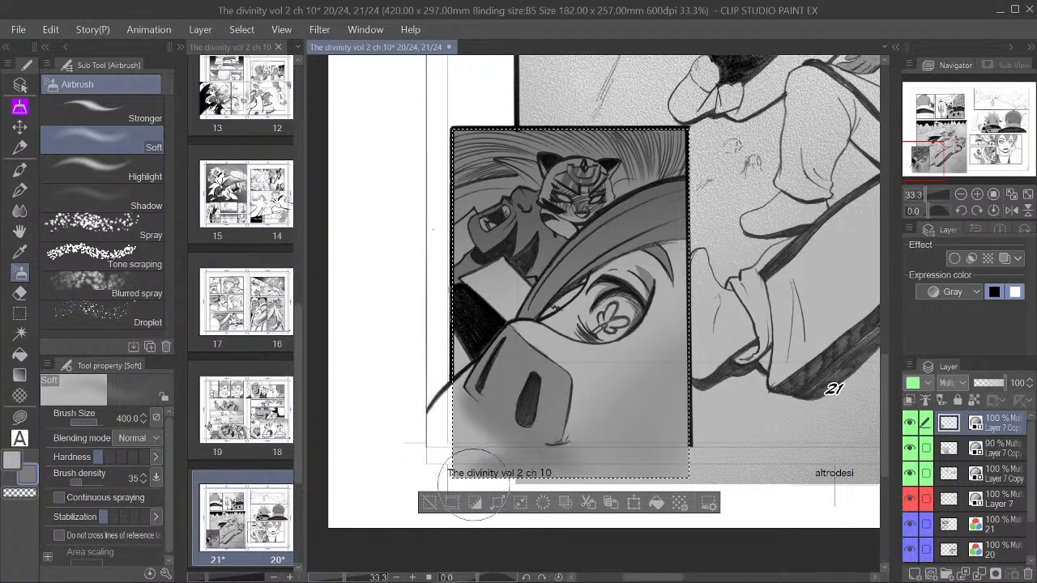
key("bracketleft")
key("bracketleft")
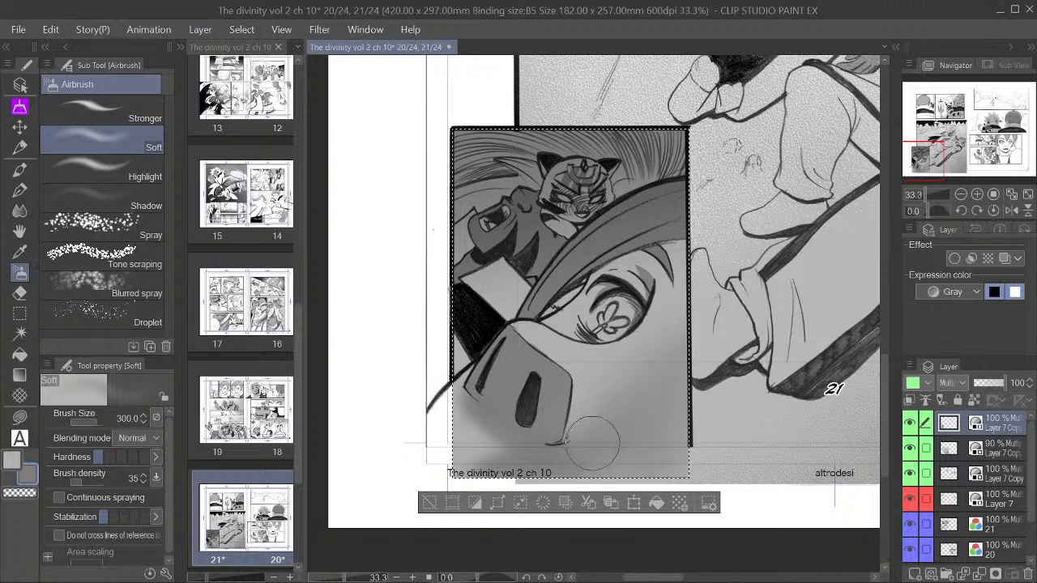
key("bracketleft")
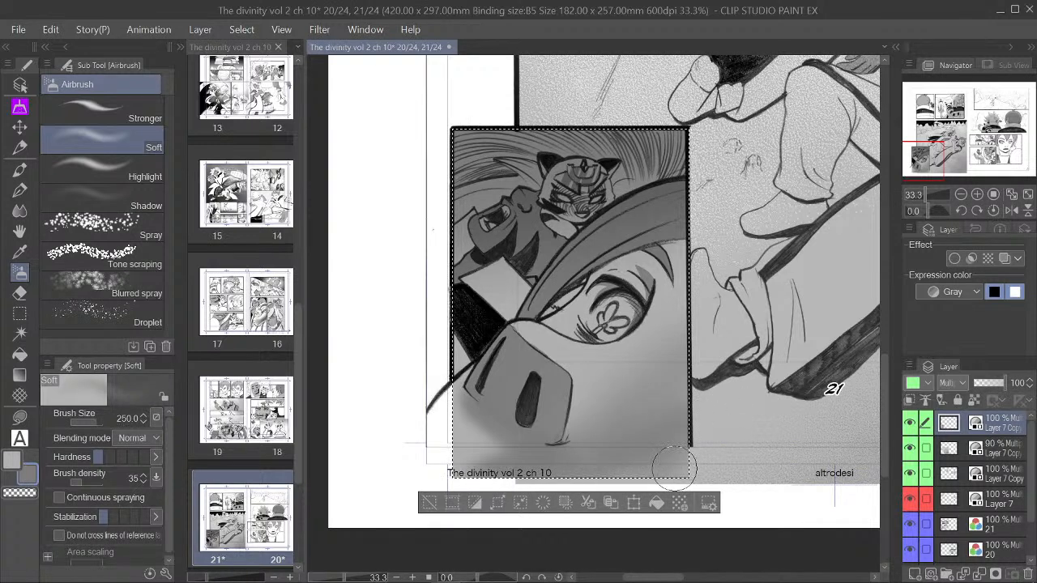
Step: Darken the cheek in the inset panel's lower right corner with a broad Soft airbrush stroke at size 1200
key("bracketright")
key("bracketright")
key("bracketright")
key("bracketright")
key("bracketright")
key("bracketright")
key("bracketright")
key("bracketright")
key("bracketright")
key("bracketright")
mouse_move(660, 504)
left_mouse_down()
mouse_move(630, 515)
mouse_move(727, 459)
mouse_move(751, 431)
mouse_move(688, 523)
mouse_move(725, 481)
mouse_move(737, 408)
mouse_move(703, 380)
left_mouse_up()
key("bracketleft")
key("bracketleft")
key("bracketleft")
key("bracketleft")
key("bracketleft")
key("bracketleft")
key("bracketleft")
key("bracketleft")
key("bracketleft")
key("bracketleft")
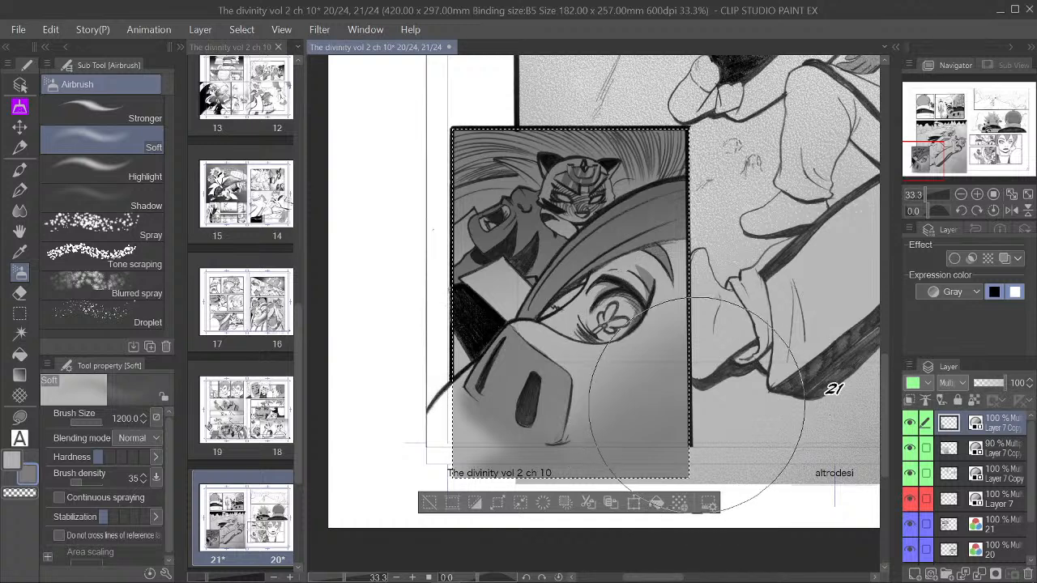
Step: Lighten the cheek shading beside the eye using the Soft airbrush with transparent color at sizes 200 to 500
left_click(20, 492)
key("bracketright")
key("bracketright")
key("bracketright")
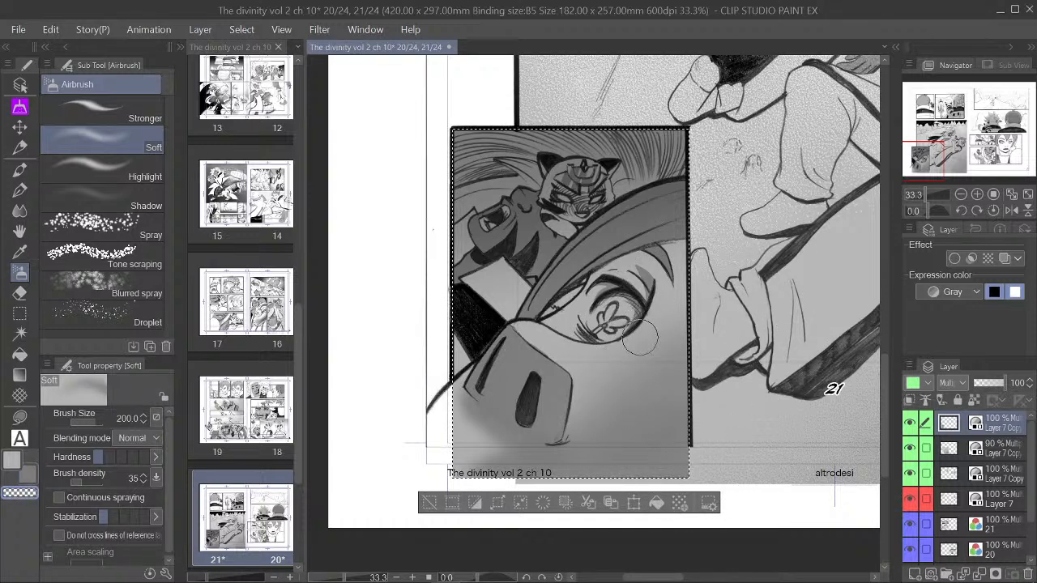
mouse_move(653, 316)
left_mouse_down()
mouse_move(646, 322)
mouse_move(692, 279)
mouse_move(658, 328)
mouse_move(656, 361)
mouse_move(672, 331)
left_mouse_up()
key("bracketright")
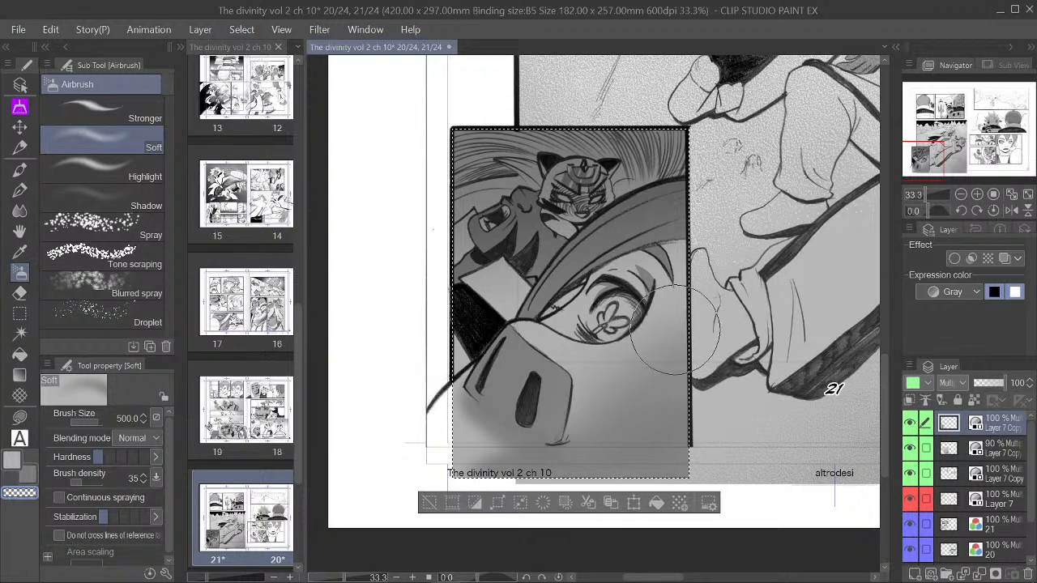
Step: Shade the cheek below the large eye in page 21's inset panel in gray with the Soft airbrush at size 250, and clear the selection
left_click(12, 460)
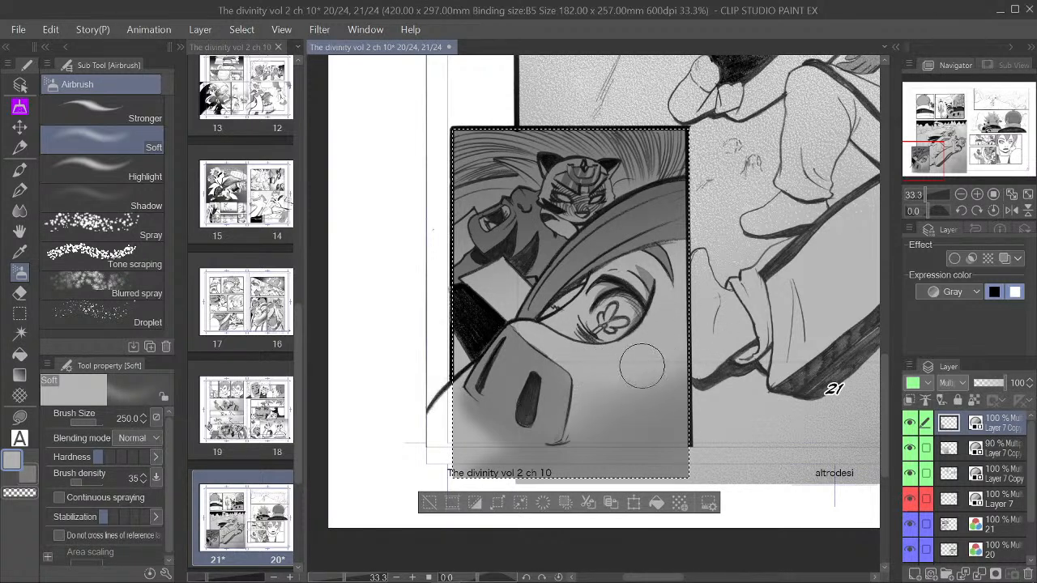
mouse_move(628, 368)
left_mouse_down()
mouse_move(628, 378)
mouse_move(616, 379)
left_mouse_up()
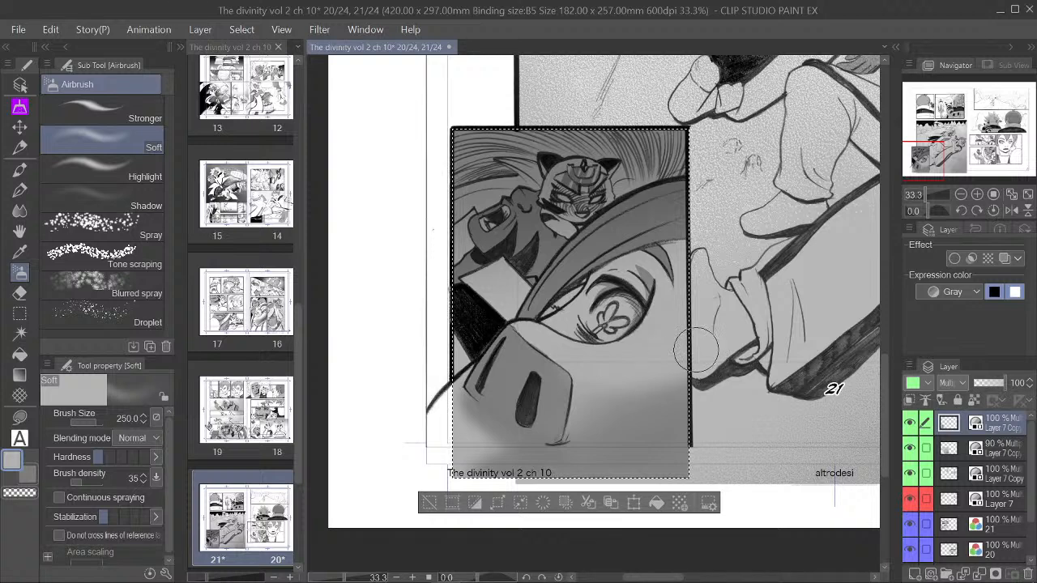
left_click(963, 195)
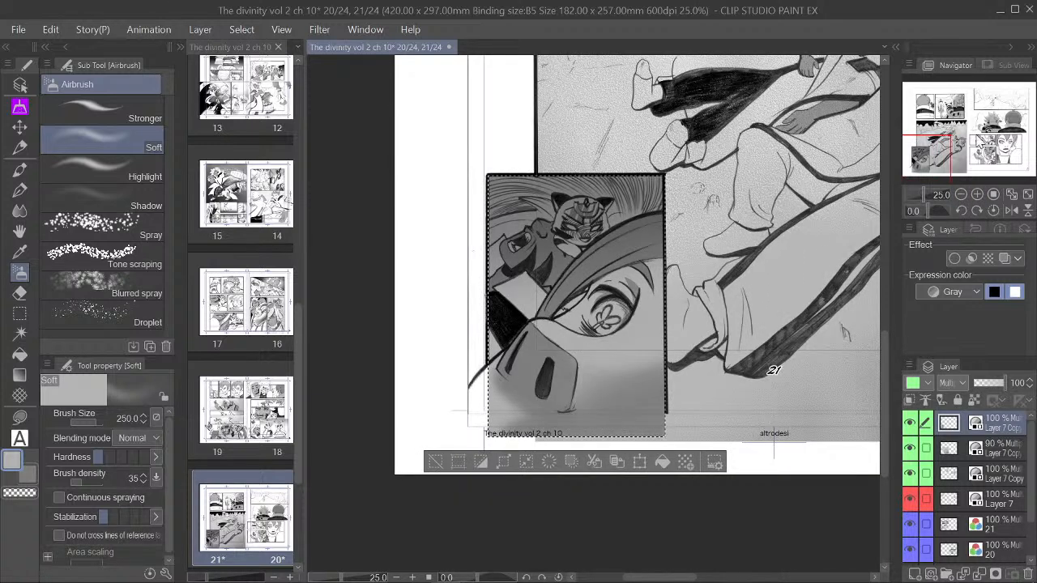
left_click_drag(940, 155, 943, 150)
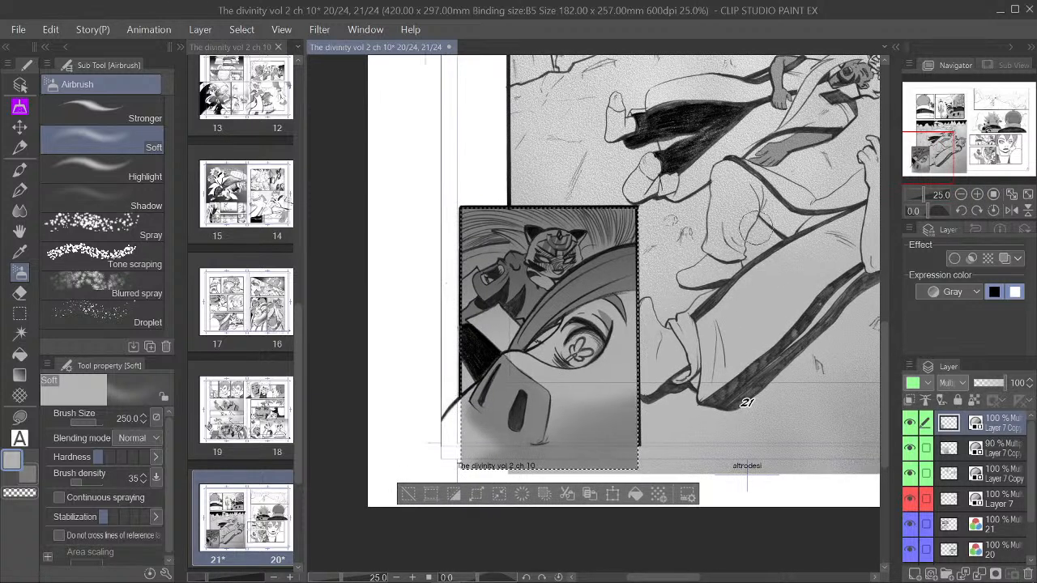
left_click(977, 194)
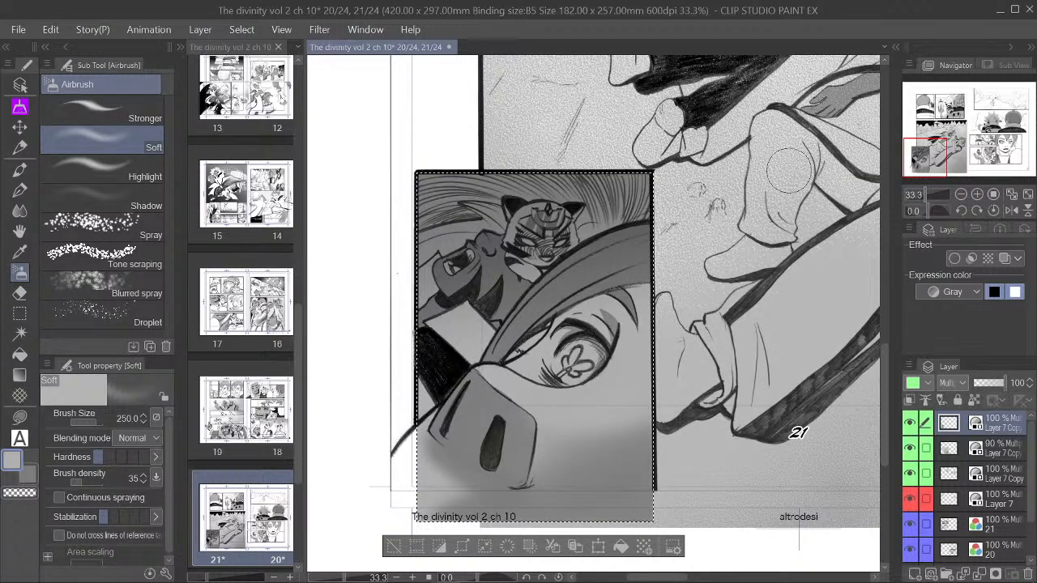
left_click(393, 547)
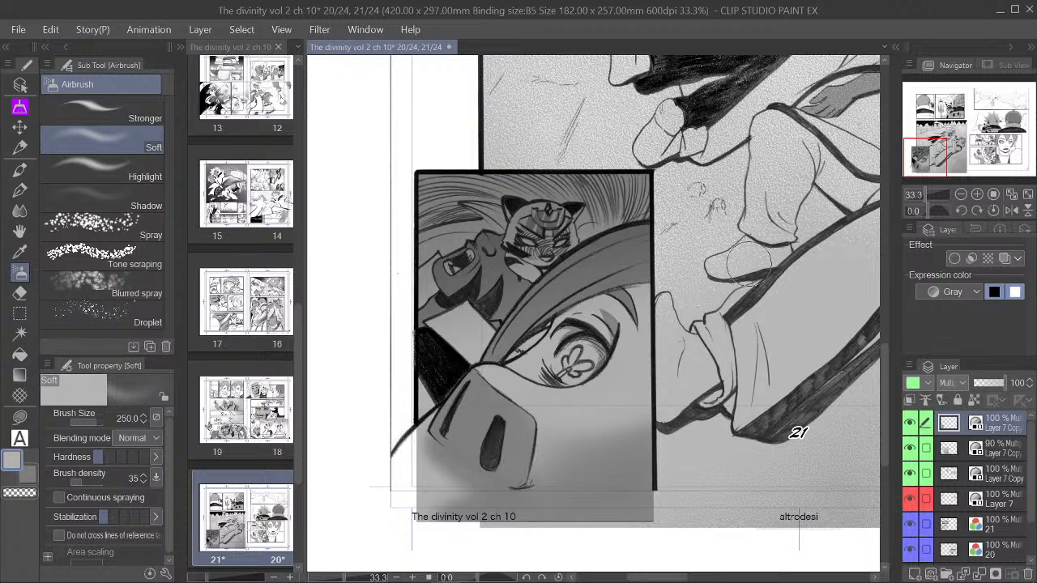
Step: Set up the Sand *soft* A hatching brush with transparent colour and size 70 for working on the large eye
key("bracketleft")
key("bracketleft")
key("bracketleft")
key("bracketleft")
left_click(21, 493)
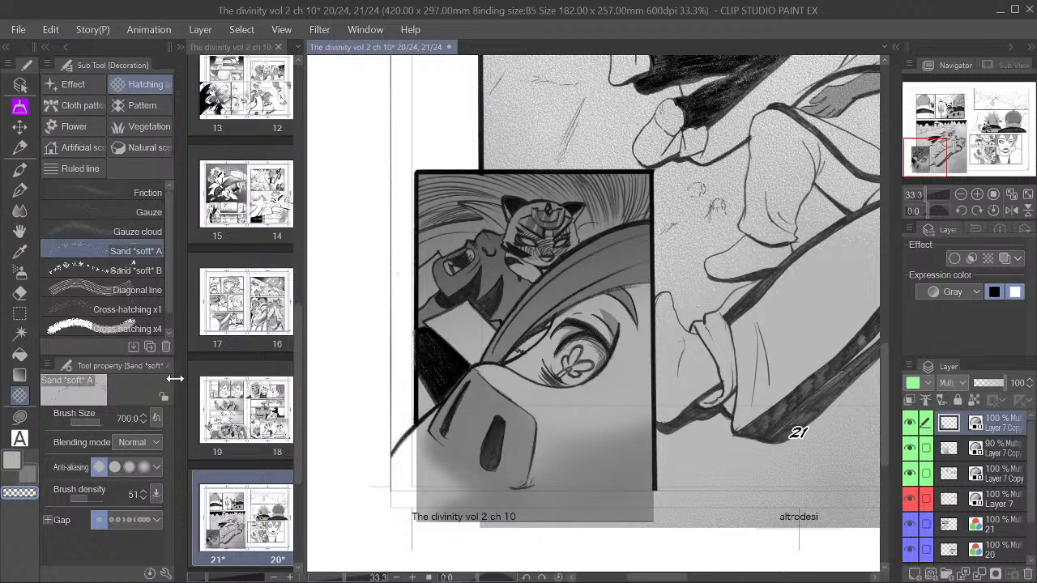
left_click(976, 196)
key("bracketleft")
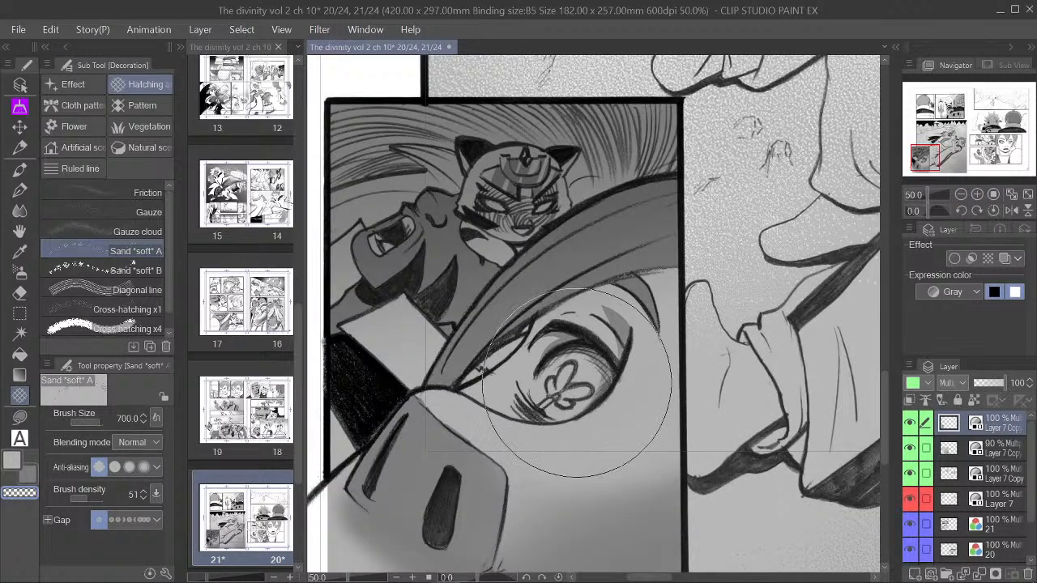
key("bracketleft")
key("bracketleft")
key("bracketleft")
key("bracketleft")
key("bracketleft")
key("bracketleft")
key("bracketleft")
key("bracketleft")
key("bracketleft")
key("bracketleft")
key("bracketleft")
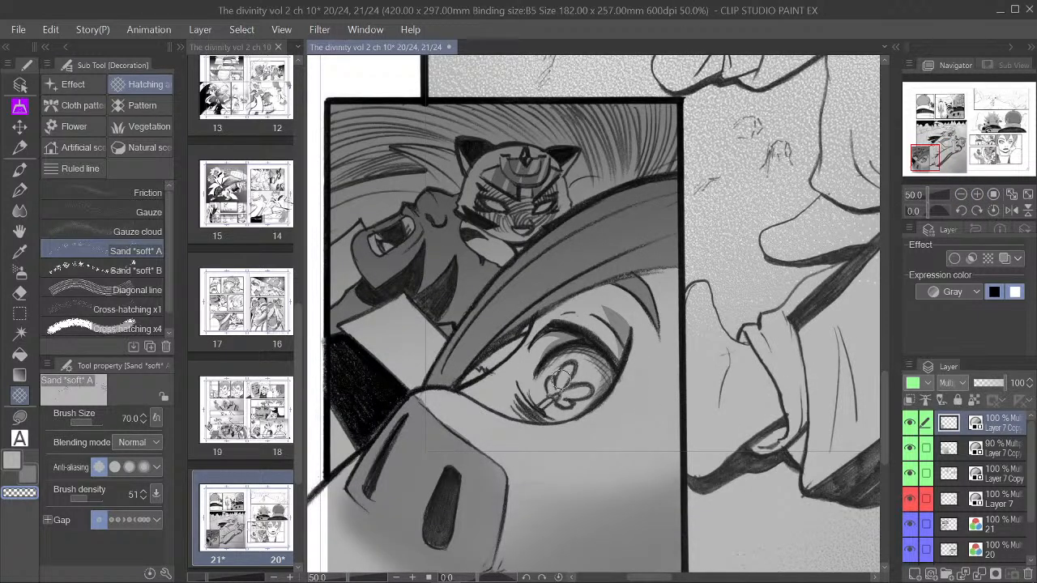
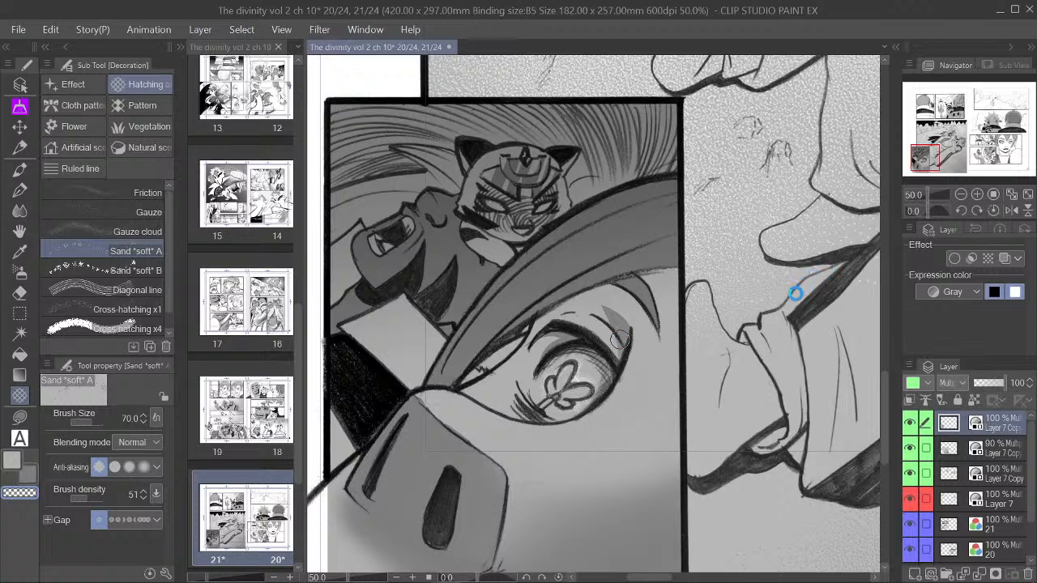
left_click(824, 258)
Step: Add a new layer at the top of the layer stack and set its expression color to Color
left_click_drag(932, 150, 922, 161)
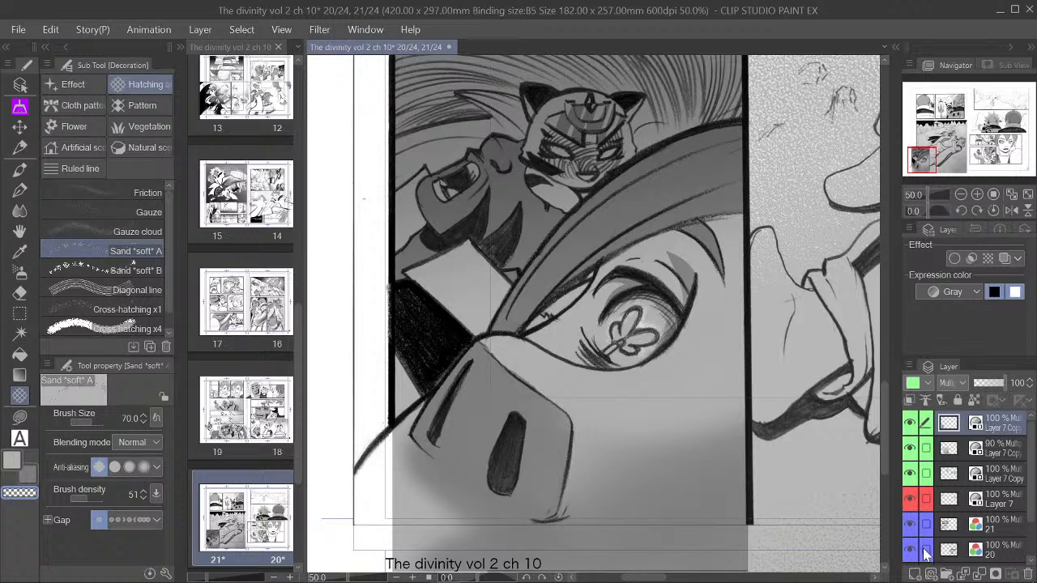
left_click(915, 574)
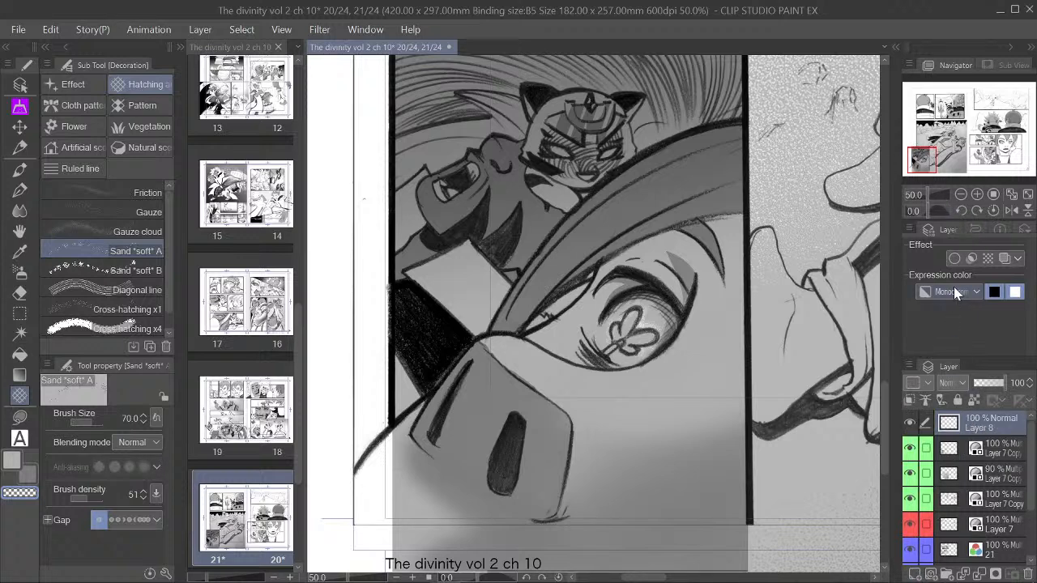
left_click(975, 294)
left_click(967, 320)
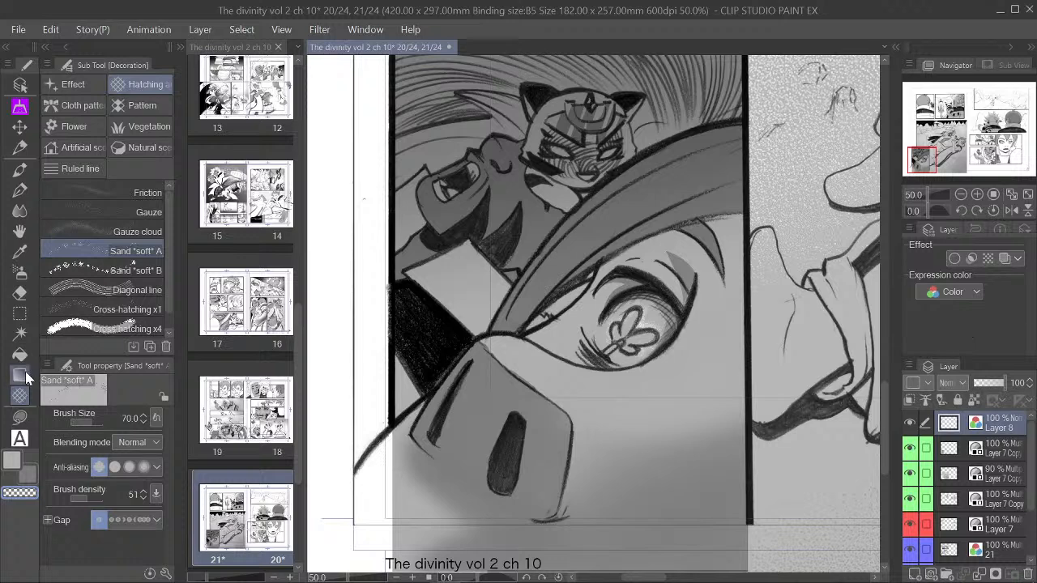
Step: Set up the G-pen at size 50 with a light purple colour, and undo the test stroke
left_click(20, 171)
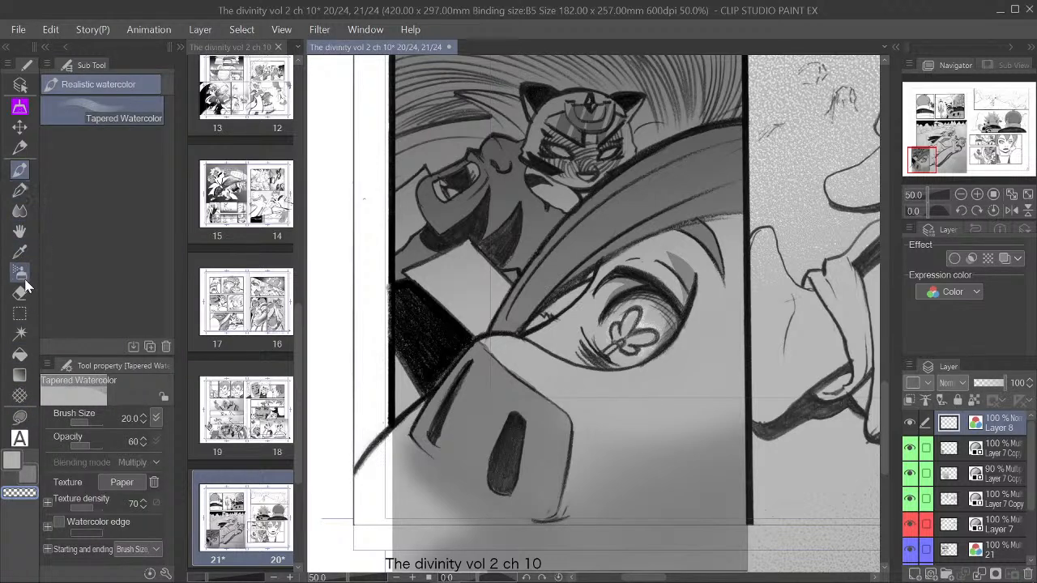
left_click(22, 191)
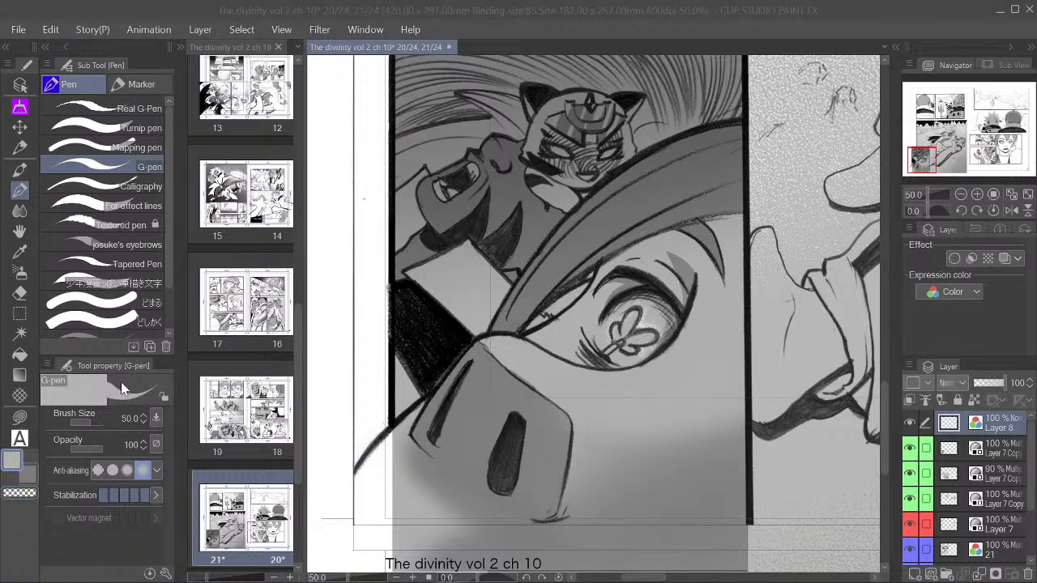
left_click(530, 254)
left_click(722, 194)
mouse_move(570, 301)
left_mouse_down()
mouse_move(674, 251)
mouse_move(670, 344)
mouse_move(614, 409)
left_mouse_up()
key("ctrl+z")
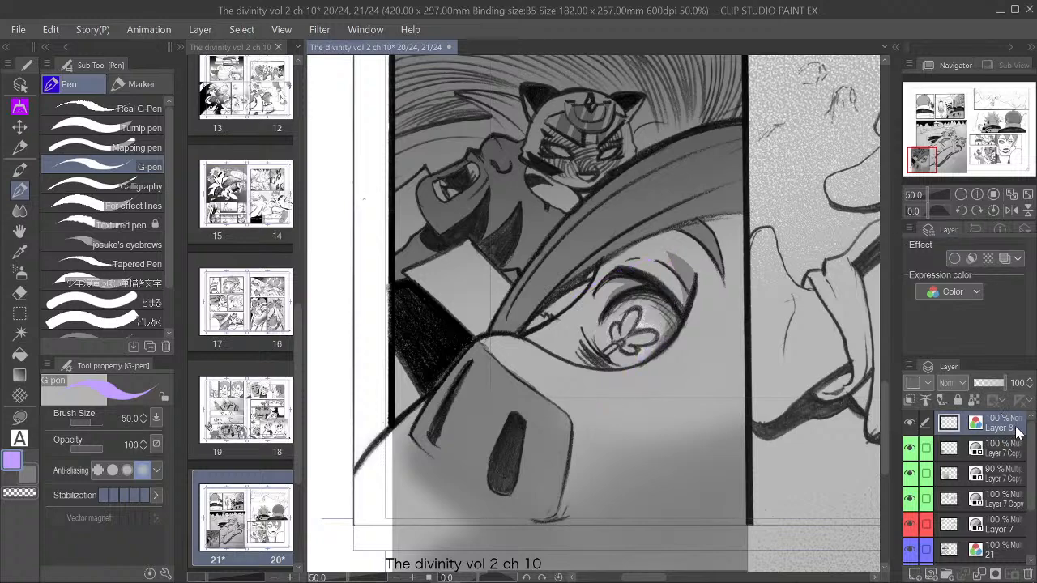
Step: Sketch a boxy purple palm with the G-pen in the blank margin below page 20's bottom panels
left_click_drag(933, 151, 989, 166)
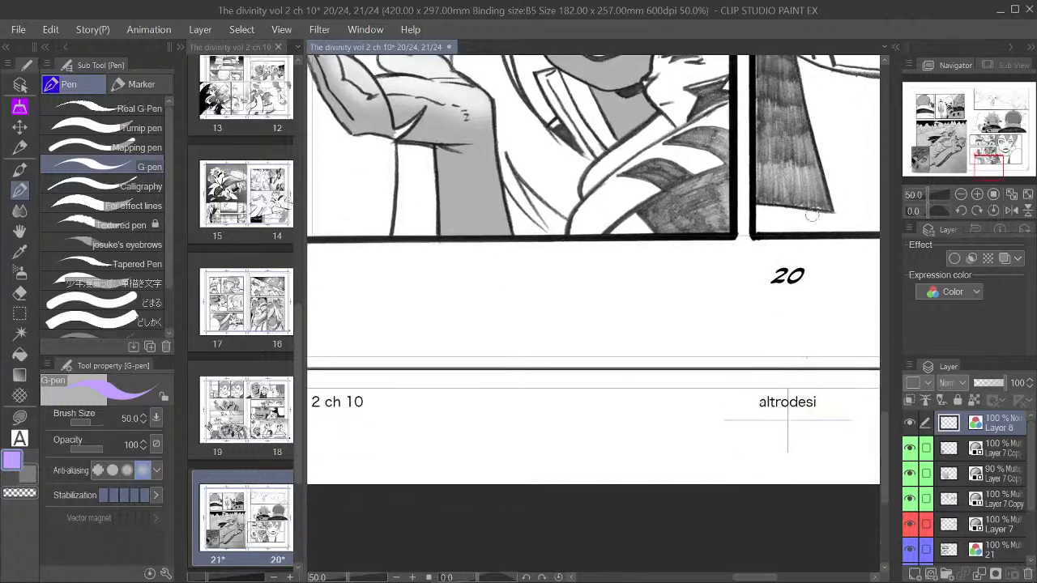
mouse_move(561, 318)
left_mouse_down()
mouse_move(680, 286)
mouse_move(574, 391)
mouse_move(585, 325)
mouse_move(577, 291)
mouse_move(529, 335)
left_mouse_up()
key("ctrl+z")
left_click_drag(549, 291, 626, 331)
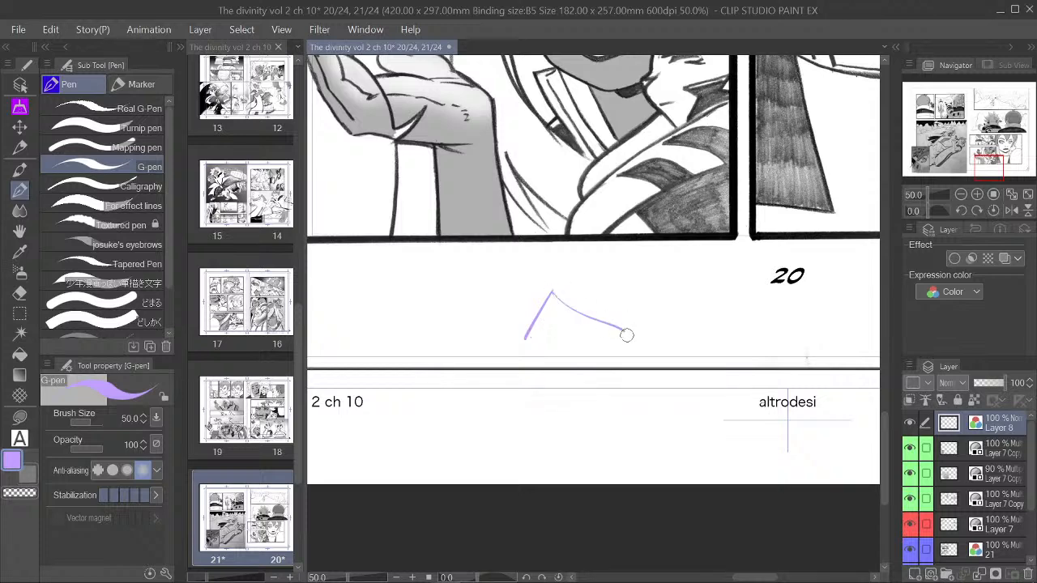
mouse_move(527, 328)
left_mouse_down()
mouse_move(540, 363)
mouse_move(639, 378)
mouse_move(616, 316)
left_mouse_up()
mouse_move(559, 290)
left_mouse_down()
mouse_move(615, 307)
mouse_move(647, 334)
mouse_move(642, 309)
mouse_move(631, 334)
mouse_move(688, 340)
left_mouse_up()
mouse_move(636, 306)
left_mouse_down()
mouse_move(682, 346)
mouse_move(685, 339)
mouse_move(632, 382)
left_mouse_up()
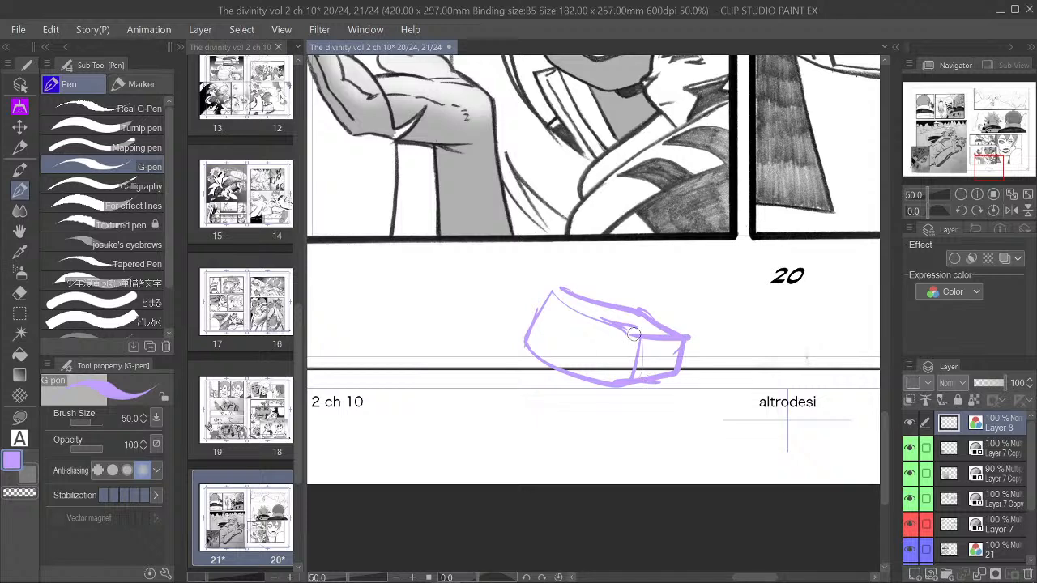
left_click_drag(641, 332, 616, 382)
Step: Sketch the wrist and a straight forearm extending from the palm toward the page number 20
mouse_move(659, 305)
left_mouse_down()
mouse_move(695, 320)
mouse_move(690, 368)
mouse_move(728, 369)
left_mouse_up()
left_click_drag(666, 310, 815, 296)
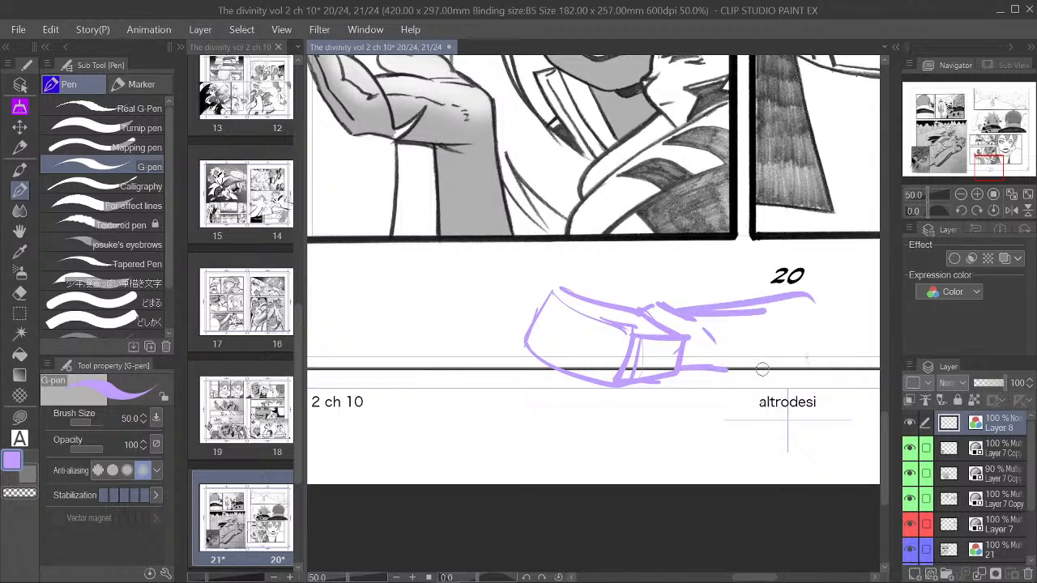
left_click_drag(729, 373, 812, 373)
left_click_drag(714, 309, 767, 303)
mouse_move(718, 343)
left_mouse_down()
mouse_move(828, 336)
mouse_move(811, 295)
left_mouse_up()
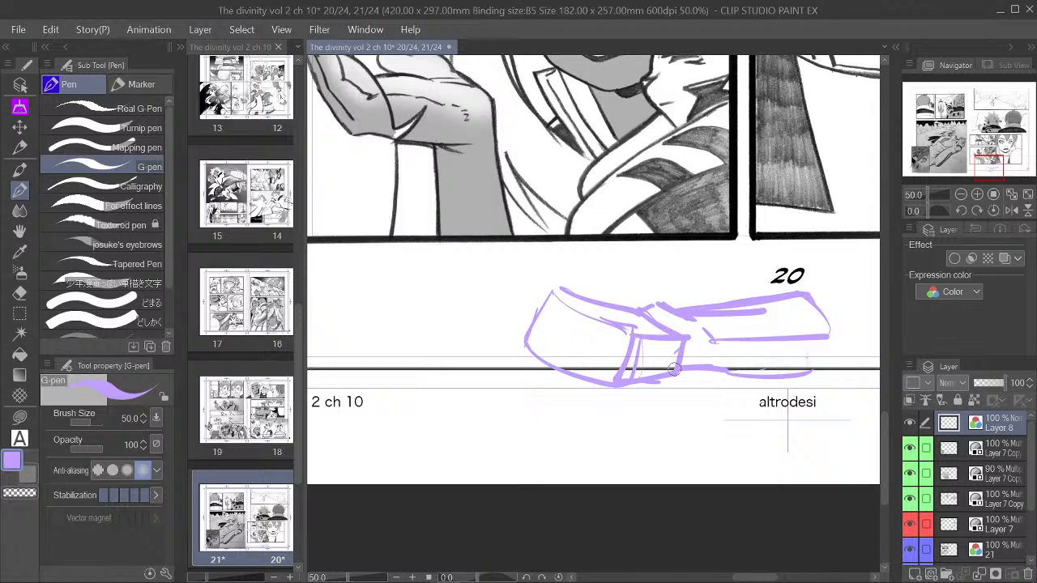
Step: Sketch the thumb and the outstretched, overlapping fingers onto the purple palm, and round off the heel of the hand
mouse_move(630, 308)
left_mouse_down()
mouse_move(590, 301)
mouse_move(614, 288)
mouse_move(567, 270)
mouse_move(599, 302)
mouse_move(479, 279)
mouse_move(488, 313)
mouse_move(471, 295)
mouse_move(558, 309)
left_mouse_up()
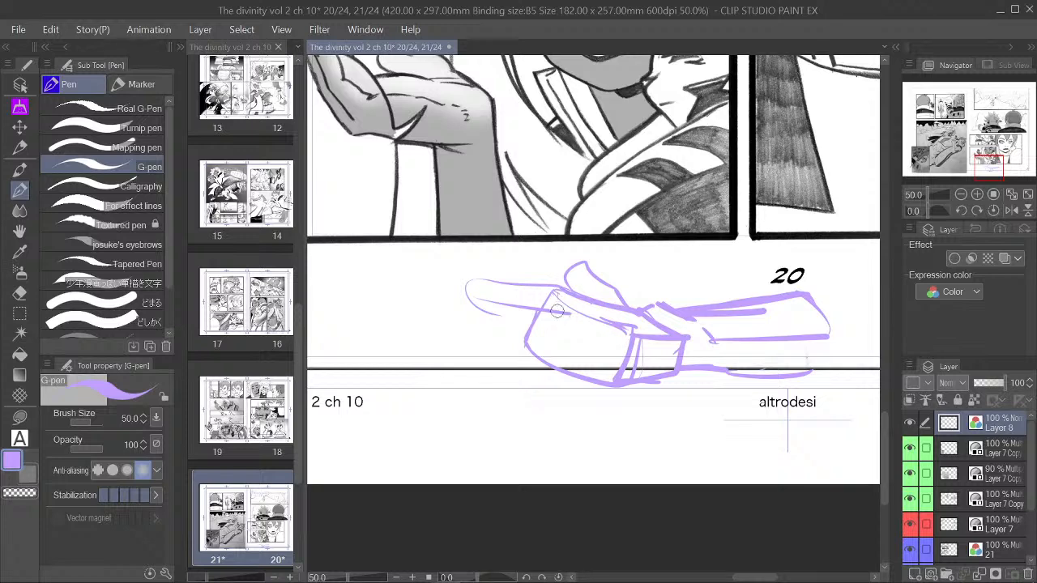
left_click_drag(481, 300, 521, 323)
mouse_move(534, 314)
left_mouse_down()
mouse_move(563, 341)
mouse_move(615, 358)
left_mouse_up()
mouse_move(587, 322)
left_mouse_down()
mouse_move(552, 317)
mouse_move(451, 337)
mouse_move(523, 362)
left_mouse_up()
mouse_move(522, 358)
left_mouse_down()
mouse_move(592, 329)
mouse_move(480, 357)
mouse_move(465, 334)
left_mouse_up()
mouse_move(465, 335)
left_mouse_down()
mouse_move(595, 312)
mouse_move(598, 334)
mouse_move(517, 368)
mouse_move(537, 385)
mouse_move(633, 350)
mouse_move(588, 380)
mouse_move(587, 395)
mouse_move(643, 369)
mouse_move(616, 388)
mouse_move(646, 356)
mouse_move(654, 369)
mouse_move(645, 350)
mouse_move(648, 372)
mouse_move(691, 376)
mouse_move(698, 354)
mouse_move(649, 372)
mouse_move(690, 374)
mouse_move(640, 377)
left_mouse_up()
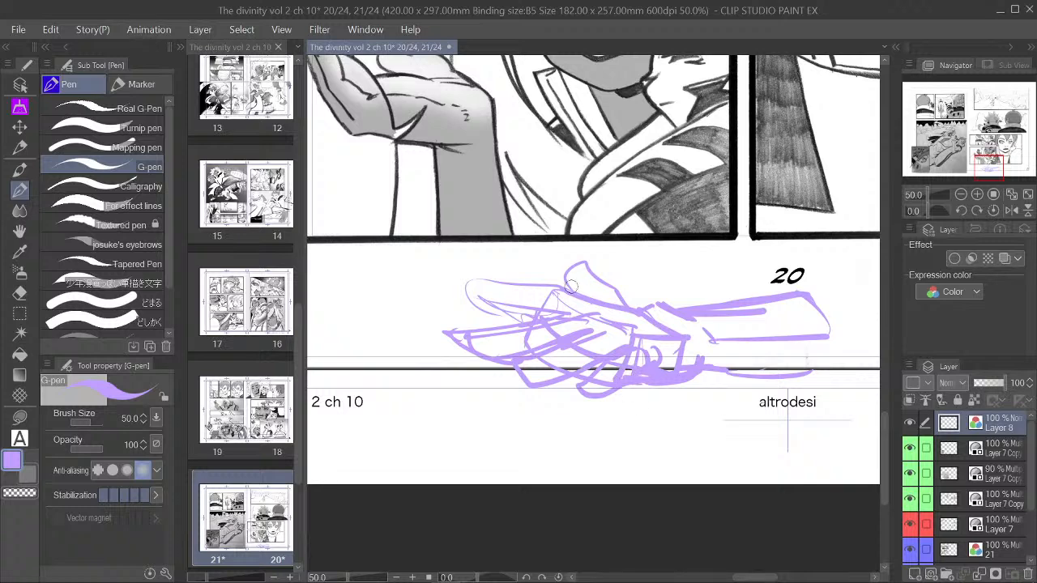
mouse_move(504, 309)
left_mouse_down()
mouse_move(466, 294)
mouse_move(471, 277)
mouse_move(558, 284)
mouse_move(594, 302)
mouse_move(562, 291)
mouse_move(575, 261)
mouse_move(615, 290)
mouse_move(577, 263)
mouse_move(578, 298)
mouse_move(609, 305)
mouse_move(572, 291)
mouse_move(646, 313)
mouse_move(560, 269)
left_mouse_up()
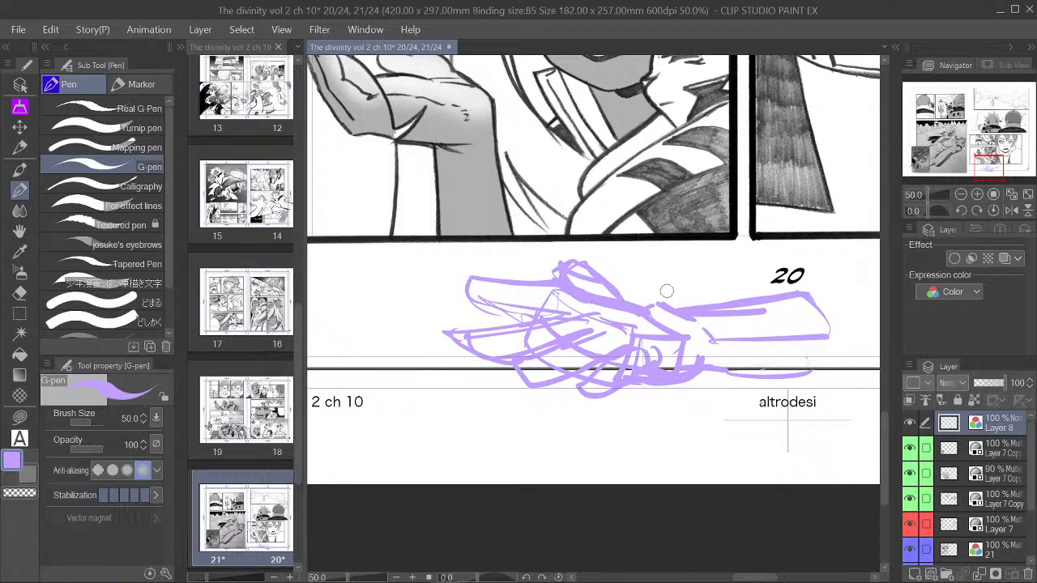
Step: Try to sketch a second purple hand with fingers pointing down beside the first, above the text "The divinity vol 2 ch 10"
left_click_drag(989, 165, 975, 169)
mouse_move(563, 277)
left_mouse_down()
mouse_move(661, 279)
mouse_move(536, 325)
left_mouse_up()
left_click_drag(661, 279, 678, 318)
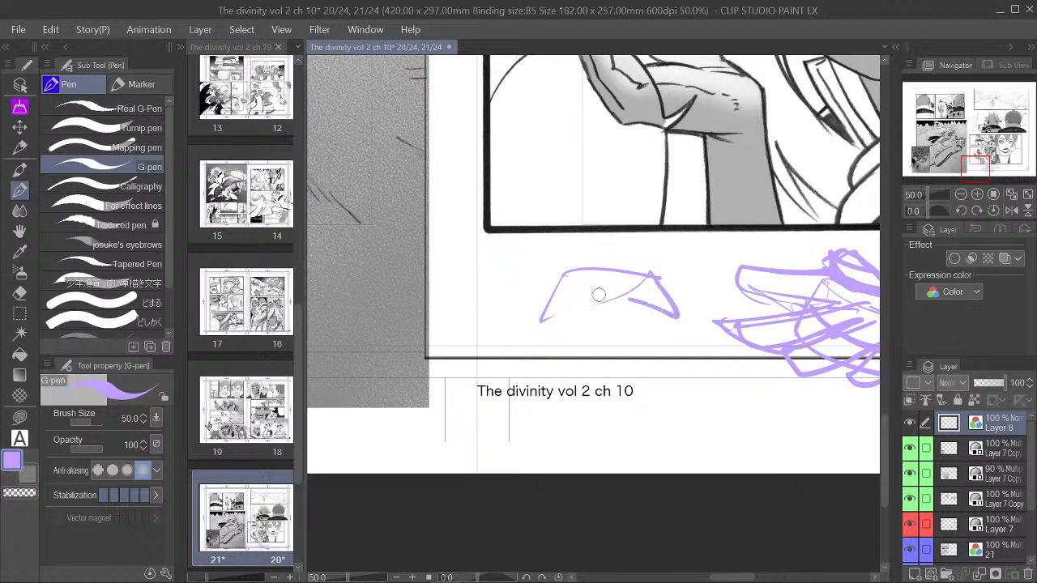
mouse_move(542, 299)
left_mouse_down()
mouse_move(632, 339)
mouse_move(674, 345)
left_mouse_up()
mouse_move(563, 292)
left_mouse_down()
mouse_move(521, 316)
mouse_move(478, 382)
mouse_move(533, 342)
mouse_move(521, 373)
mouse_move(565, 355)
mouse_move(571, 405)
mouse_move(546, 428)
mouse_move(523, 368)
mouse_move(522, 419)
mouse_move(564, 392)
mouse_move(567, 347)
mouse_move(570, 406)
mouse_move(603, 357)
mouse_move(574, 344)
mouse_move(603, 352)
mouse_move(603, 403)
mouse_move(586, 434)
mouse_move(561, 415)
mouse_move(611, 402)
mouse_move(614, 346)
mouse_move(640, 349)
mouse_move(645, 395)
mouse_move(620, 425)
left_mouse_up()
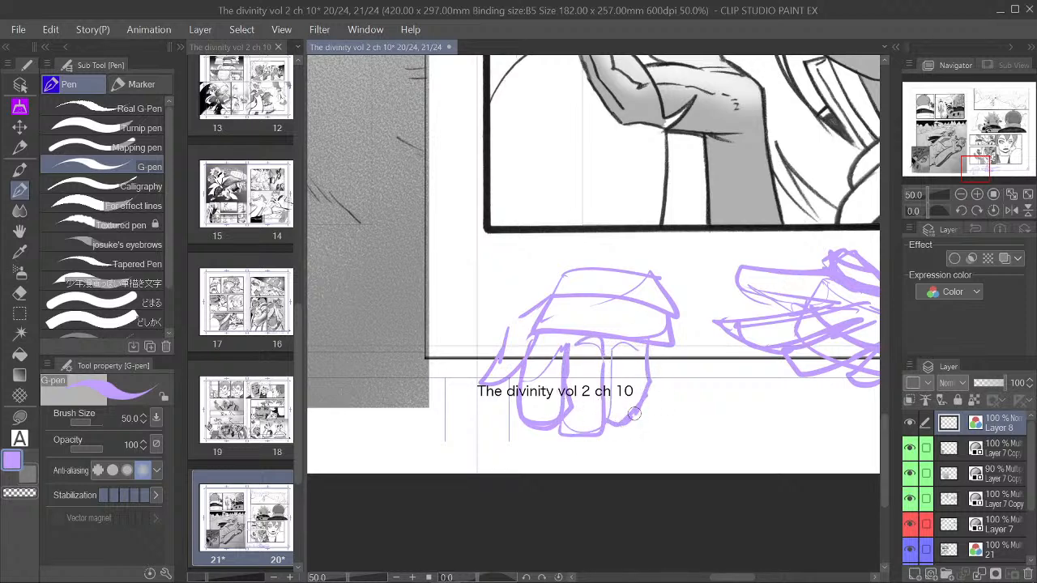
mouse_move(648, 350)
left_mouse_down()
mouse_move(675, 361)
mouse_move(645, 409)
mouse_move(633, 412)
mouse_move(675, 363)
mouse_move(667, 313)
mouse_move(643, 291)
mouse_move(565, 284)
mouse_move(553, 297)
mouse_move(579, 261)
mouse_move(654, 281)
mouse_move(678, 307)
mouse_move(674, 243)
left_mouse_up()
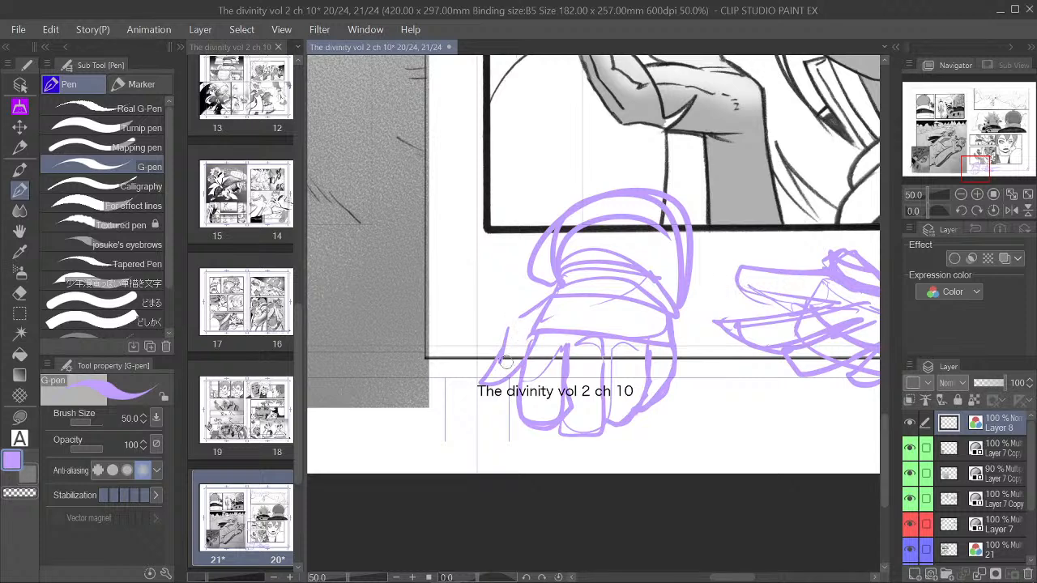
Step: Undo all the strokes of the second hand sketch, keeping the first hand
key("ctrl+z")
key("ctrl+z")
key("ctrl+z")
key("ctrl+z")
key("ctrl+z")
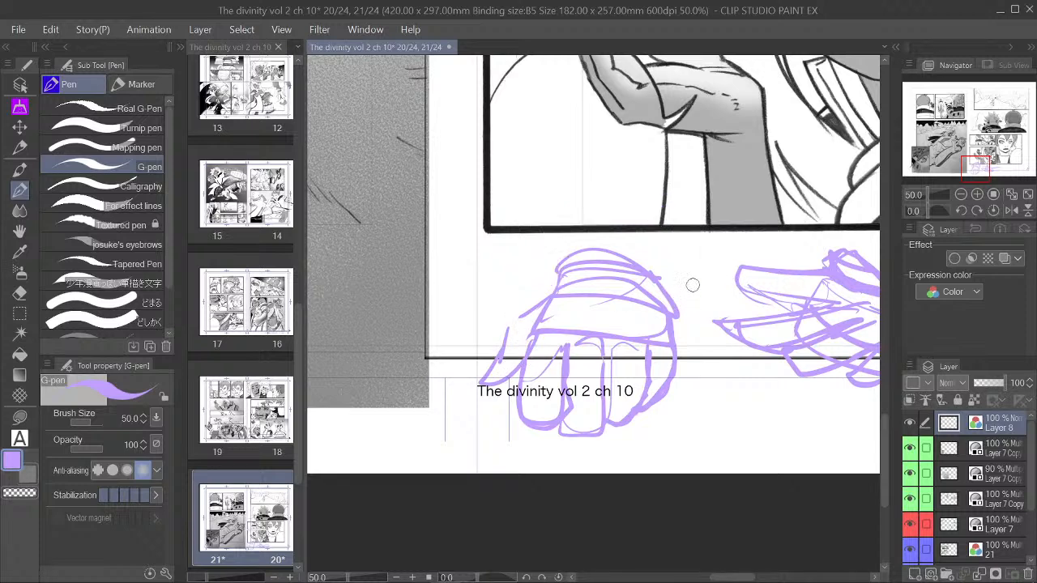
key("ctrl+z")
key("ctrl+z")
key("ctrl+z")
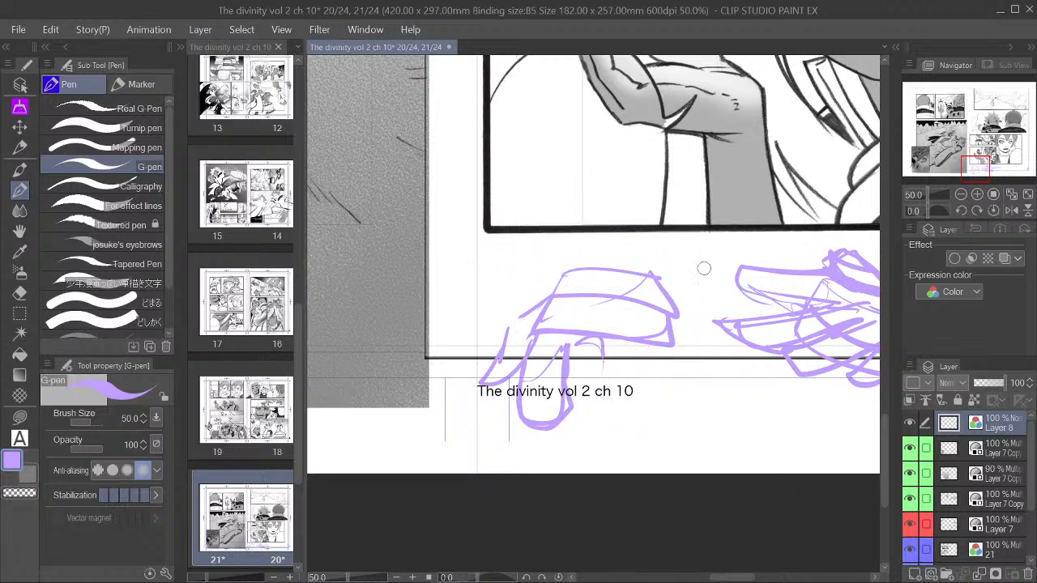
key("ctrl+z")
key("ctrl+z")
key("ctrl+z")
key("ctrl+z")
key("ctrl+z")
key("ctrl+z")
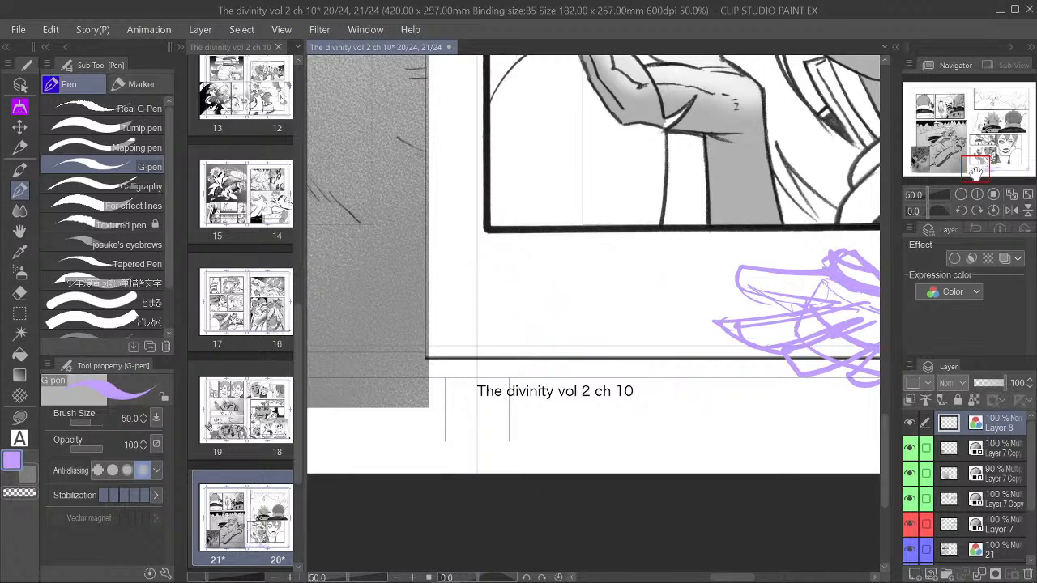
Step: Delete the purple hand study below the page 20 panels using a rectangular selection, and clear the selection
left_click_drag(978, 173, 990, 167)
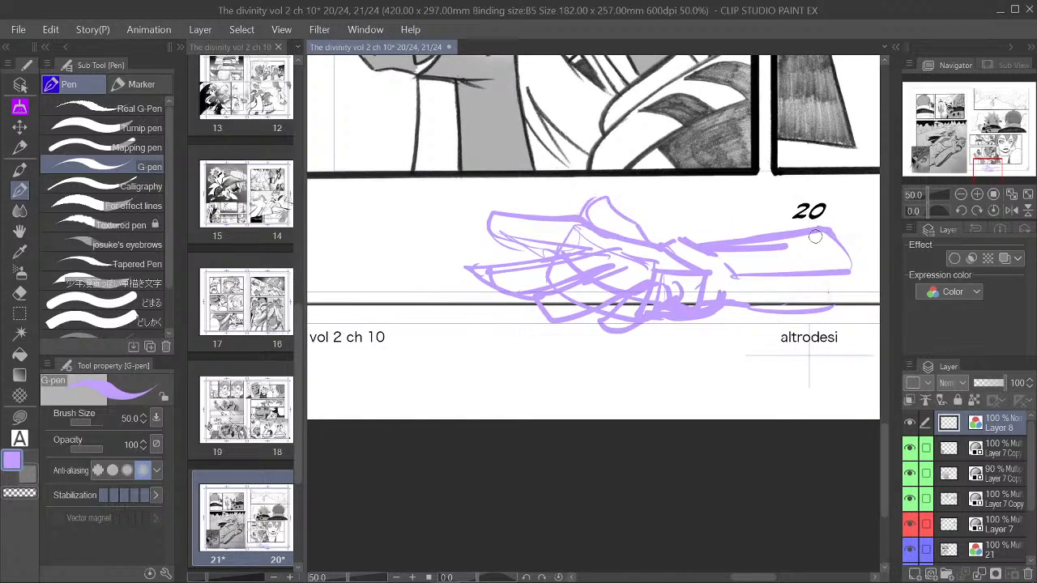
left_click_drag(995, 166, 991, 164)
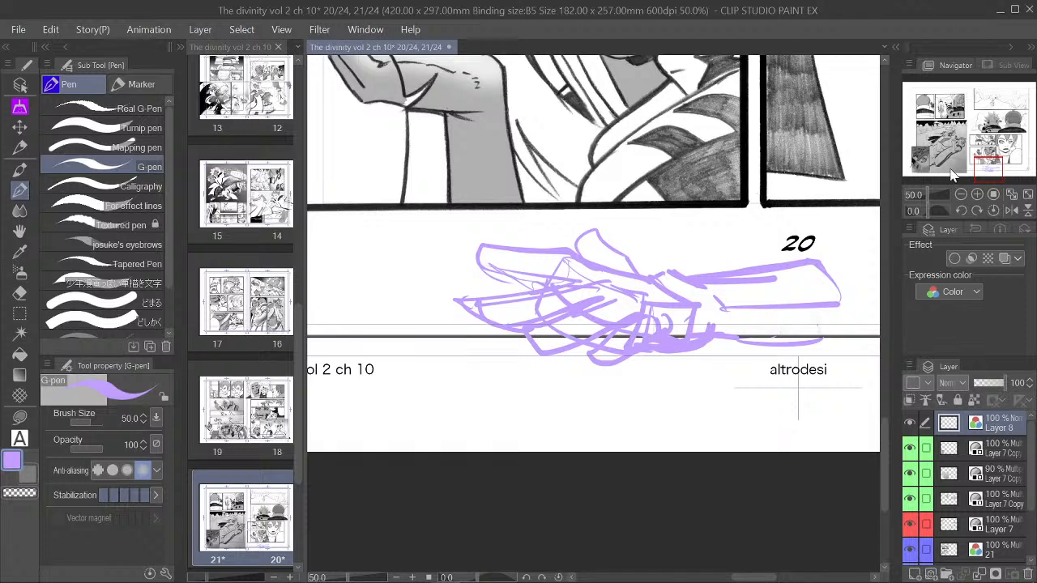
left_click_drag(989, 161, 991, 159)
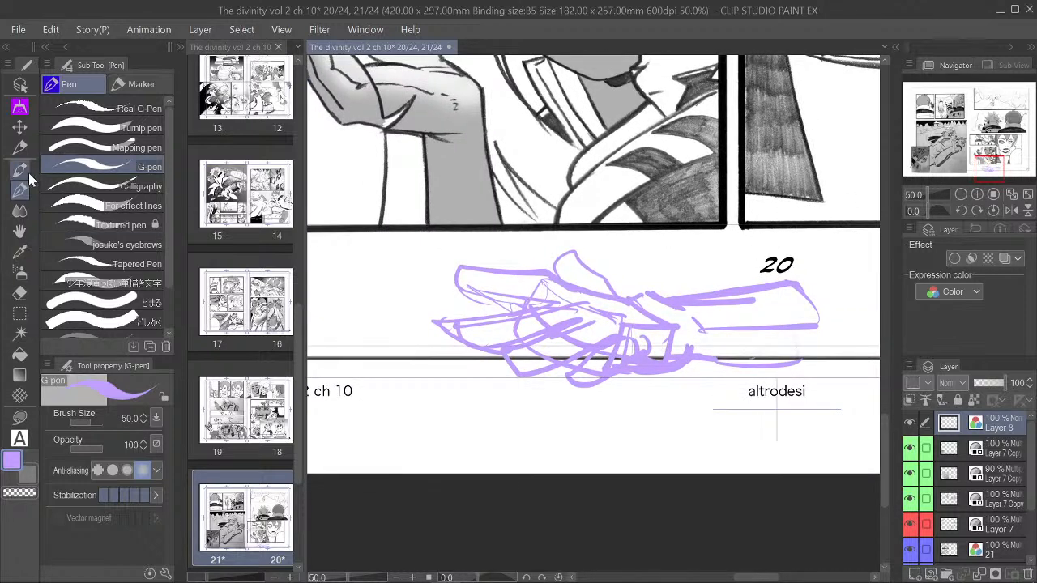
left_click(19, 313)
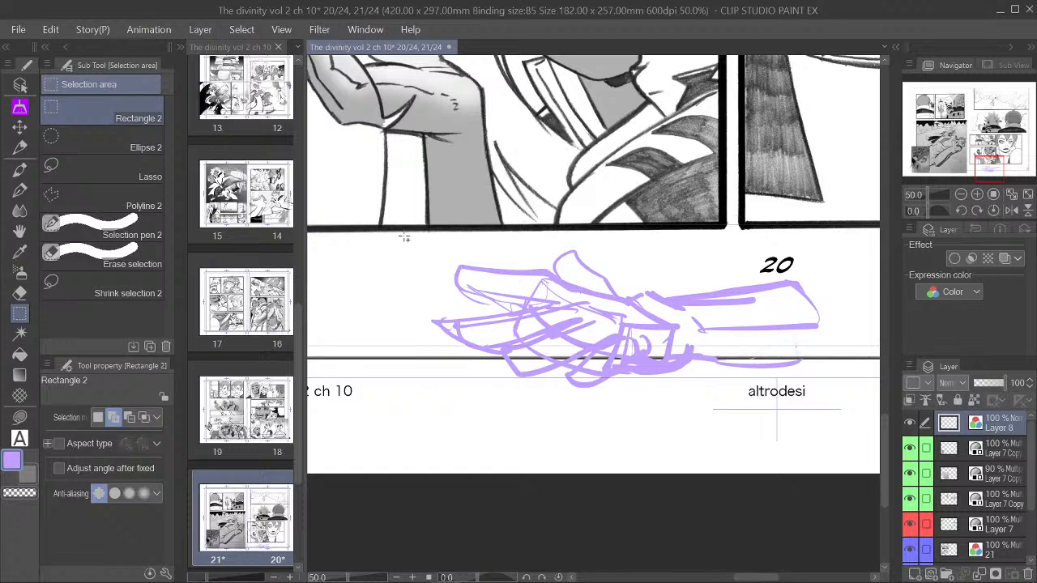
left_click_drag(404, 235, 877, 421)
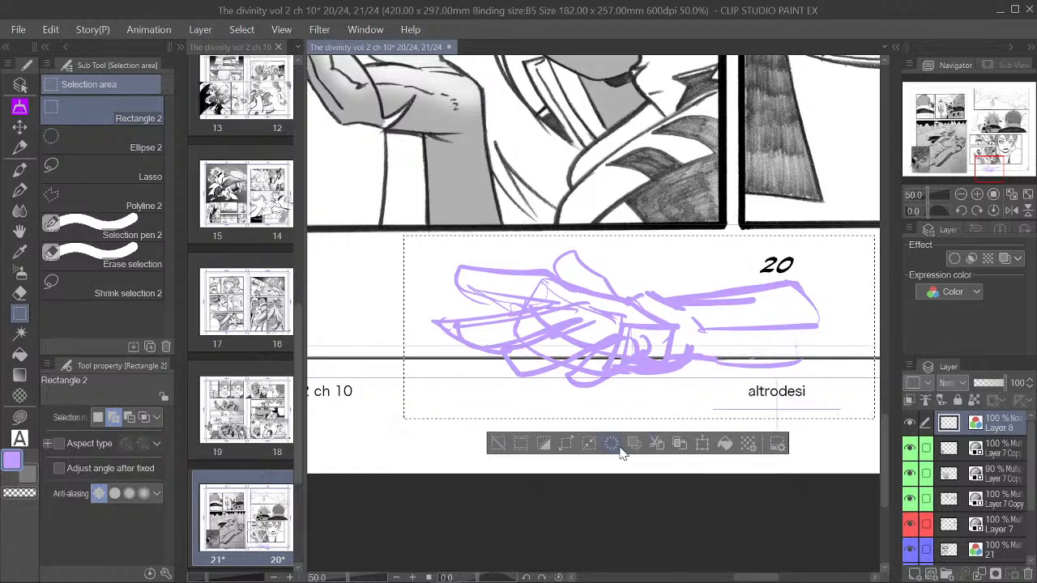
left_click(612, 445)
left_click(500, 443)
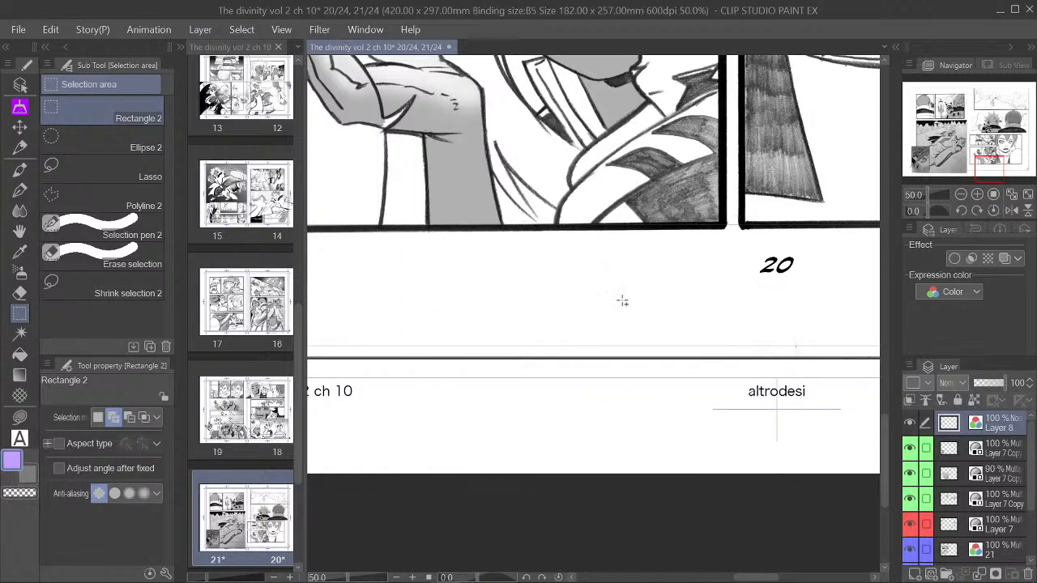
Step: Examine the shading and line art of the lower and middle panels of page 20
scroll(621, 300, "down", 5)
left_click_drag(1001, 154, 1000, 146)
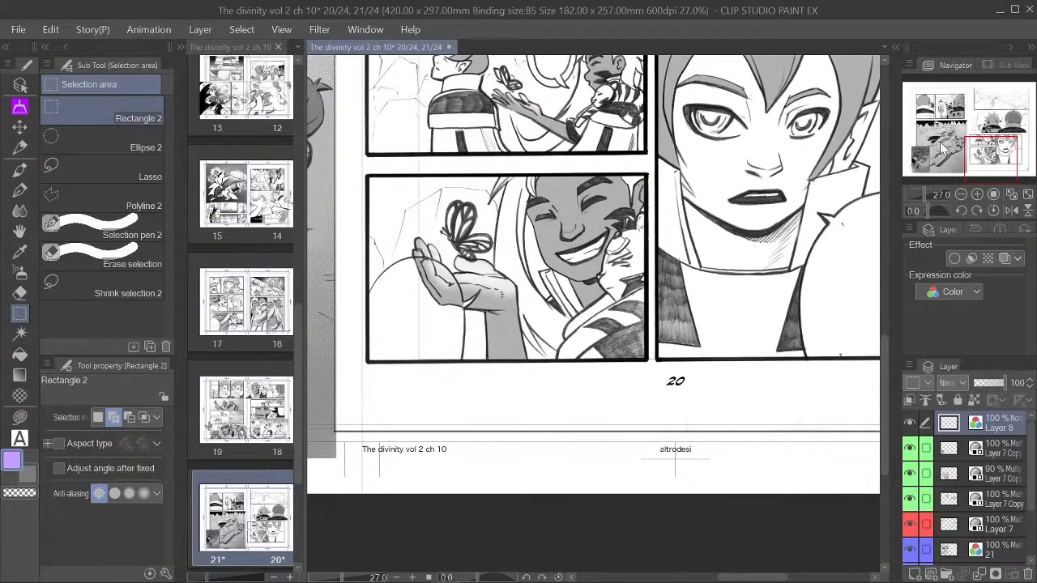
left_click_drag(991, 159, 993, 155)
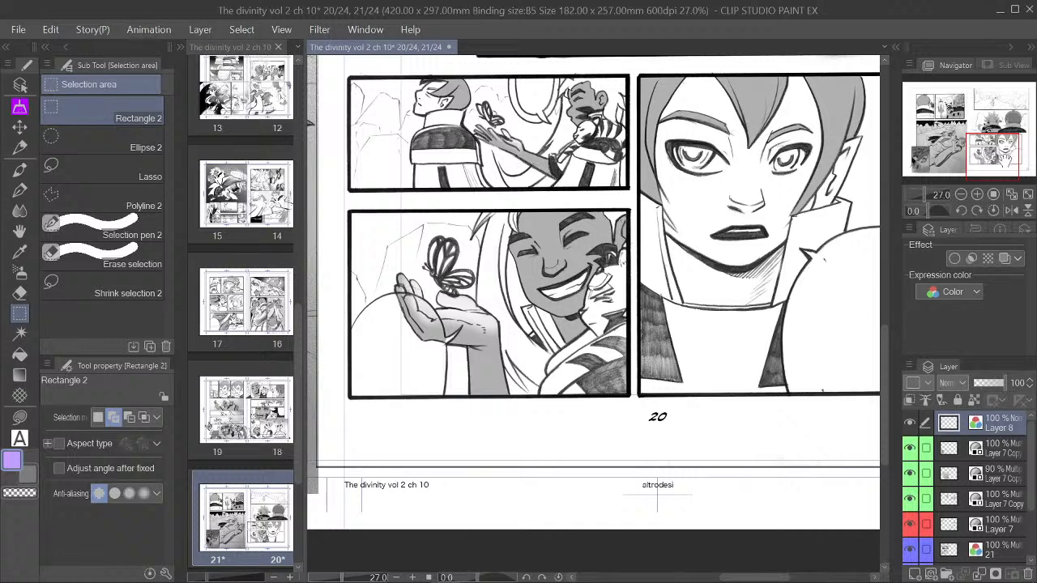
mouse_move(1004, 161)
left_mouse_down()
mouse_move(995, 161)
mouse_move(1008, 160)
left_mouse_up()
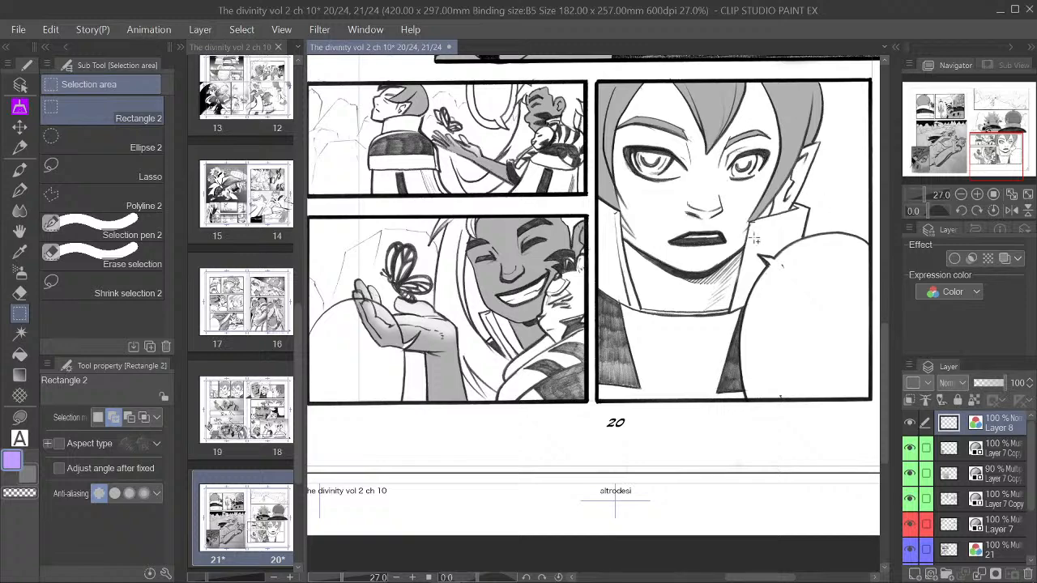
scroll(746, 245, "down", 2)
scroll(748, 248, "up", 3)
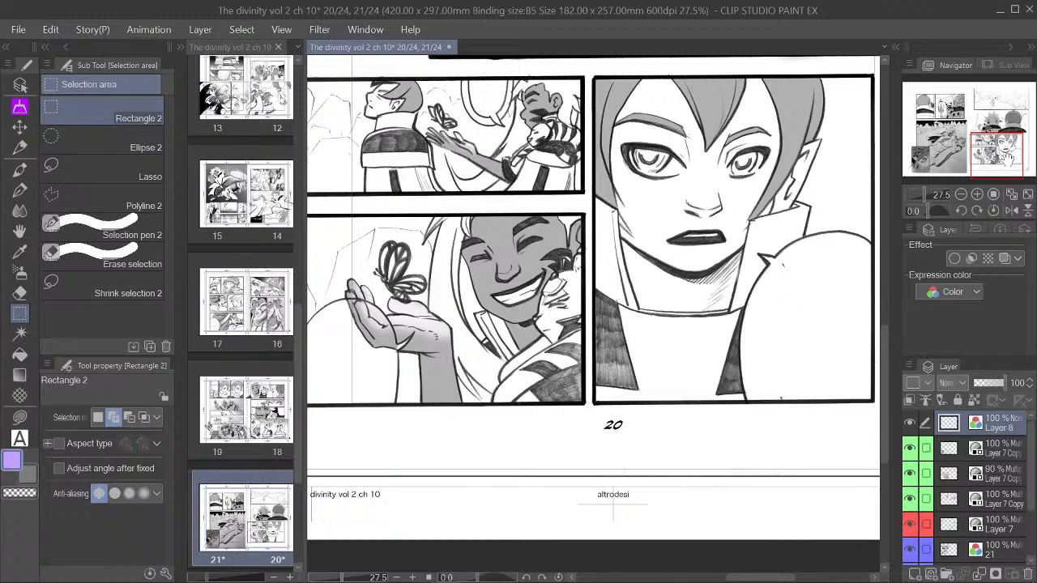
left_click_drag(1011, 159, 1009, 144)
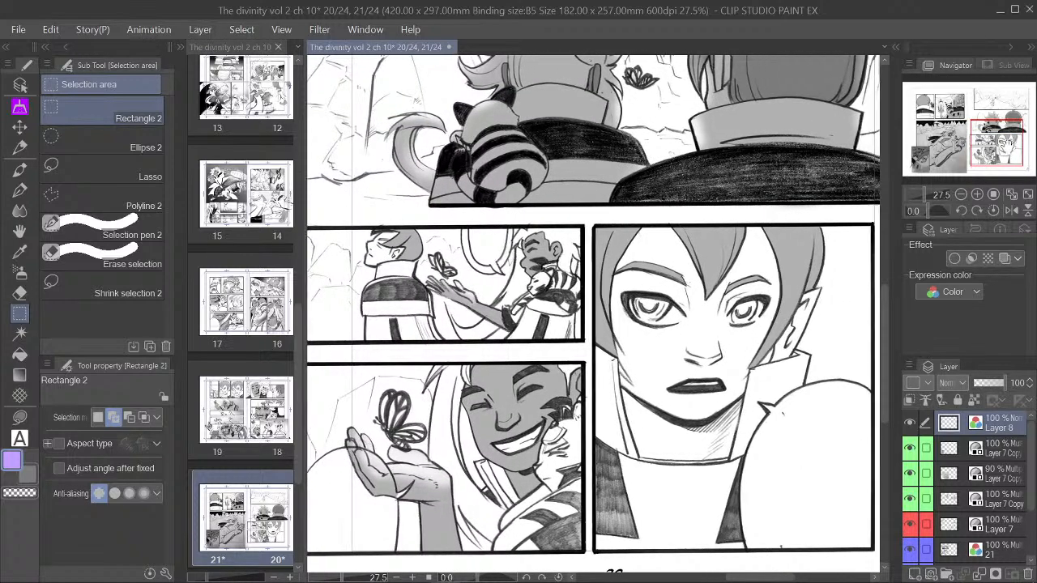
scroll(770, 256, "down", 3)
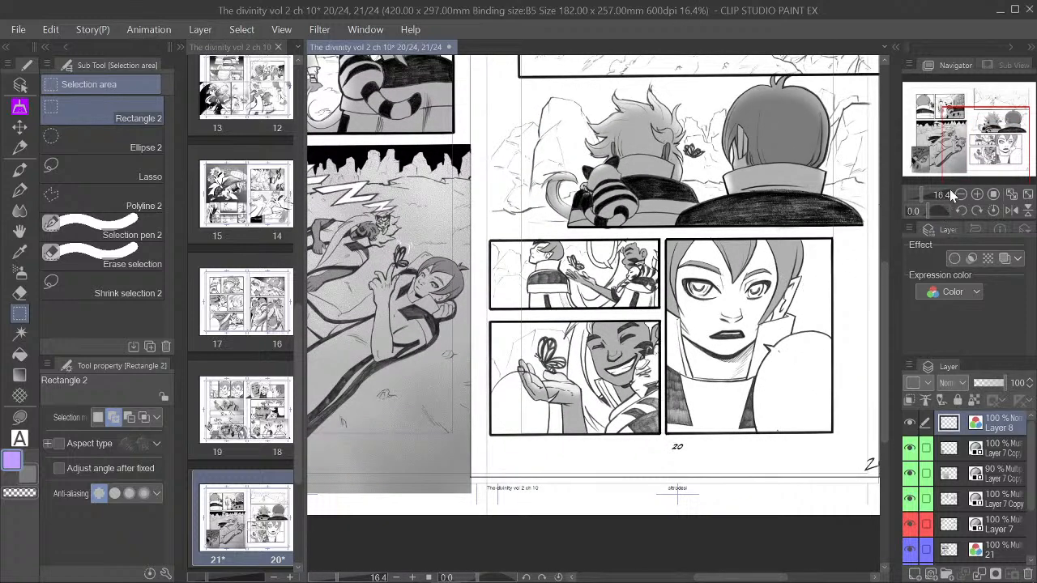
Step: Check which tone layers shade page 21 by toggling their visibility, and make the uppermost Layer 7 copy active
left_click_drag(987, 152, 948, 152)
scroll(440, 443, "up", 4)
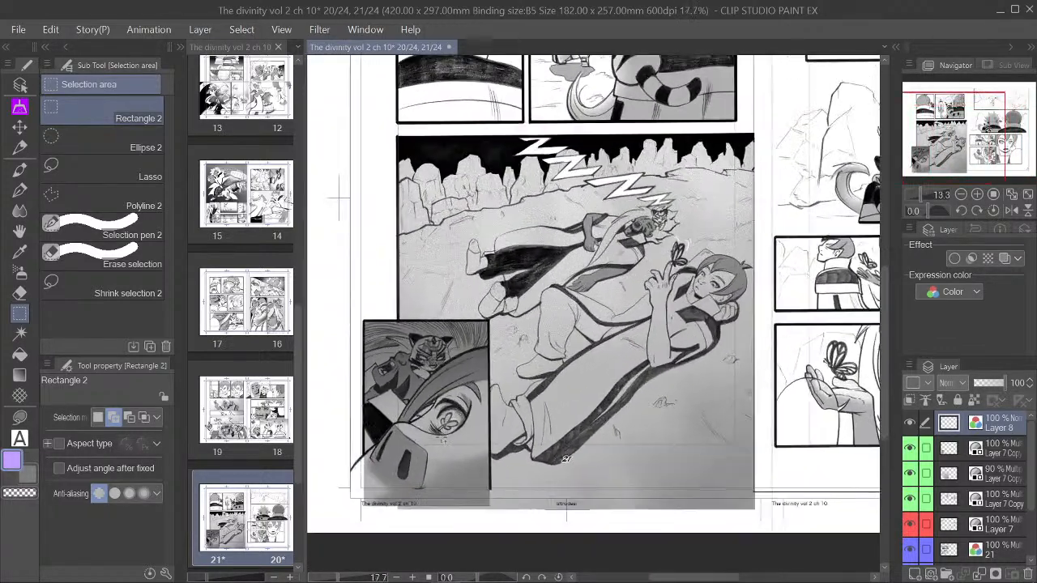
scroll(440, 443, "up", 1)
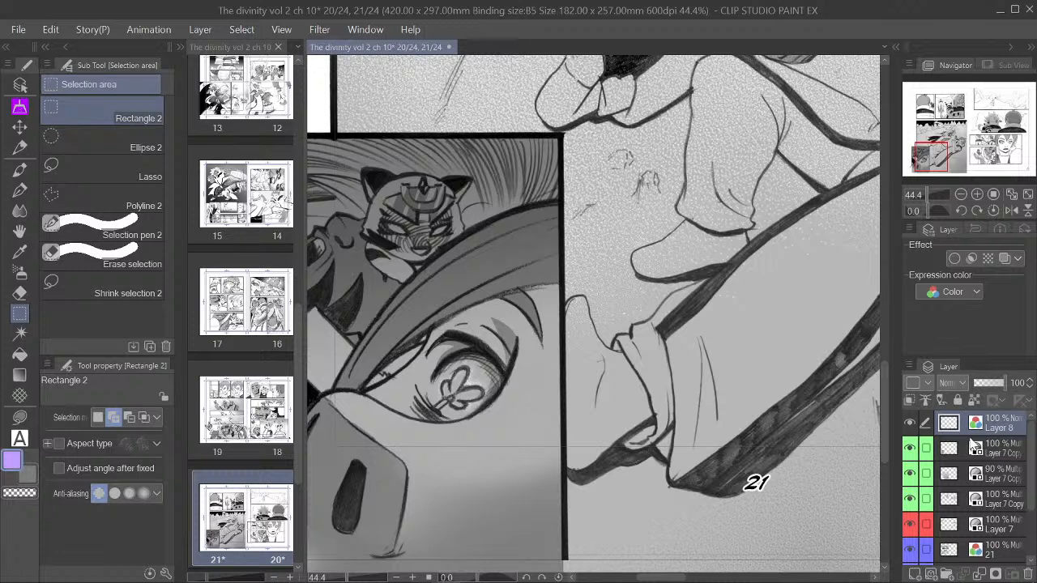
left_click(910, 424)
left_click(910, 424)
left_click(1003, 478)
left_click(909, 474)
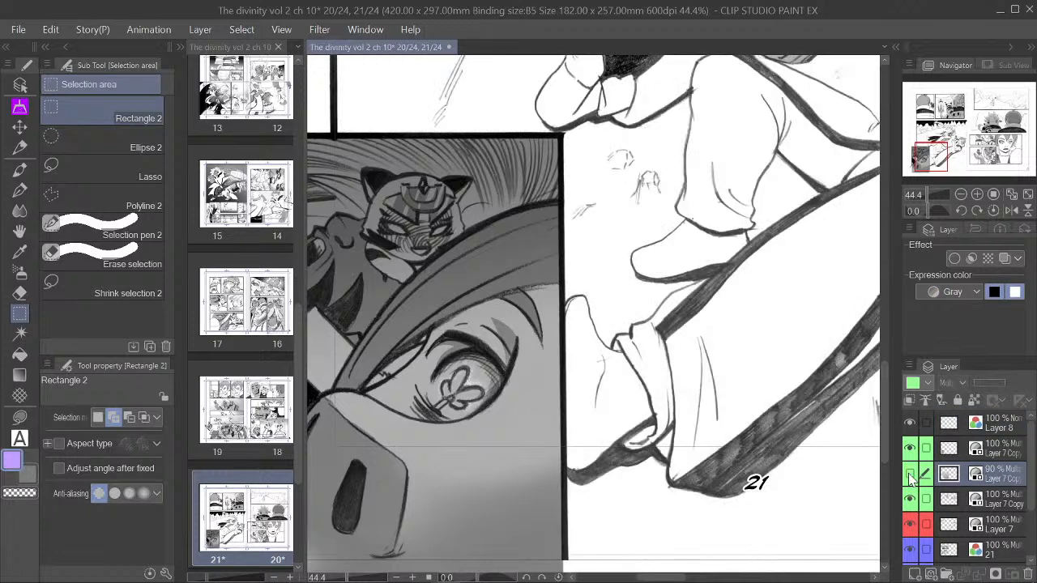
left_click(910, 474)
left_click(910, 448)
left_click(910, 448)
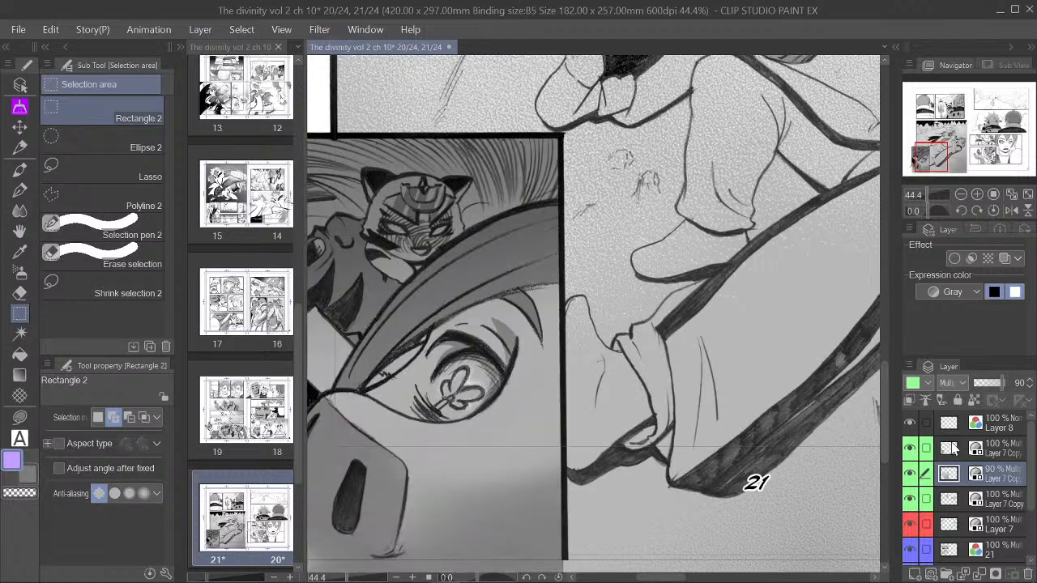
left_click(1005, 453)
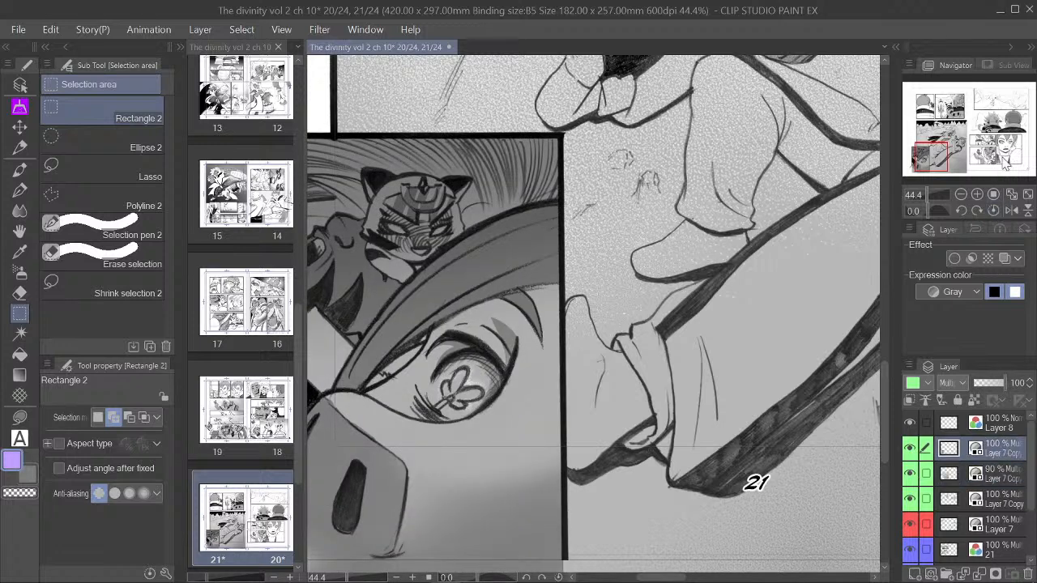
Step: Speckle the iris in page 21's inset panel with light texture, using the Sand "soft" A brush at size 70 in transparent colour
left_click_drag(925, 159, 915, 160)
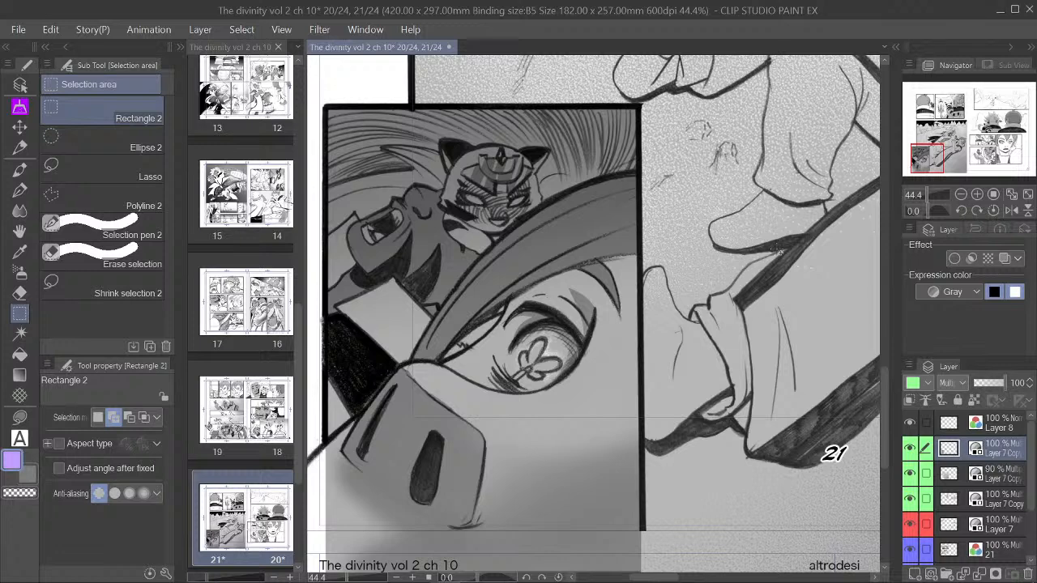
left_click(20, 395)
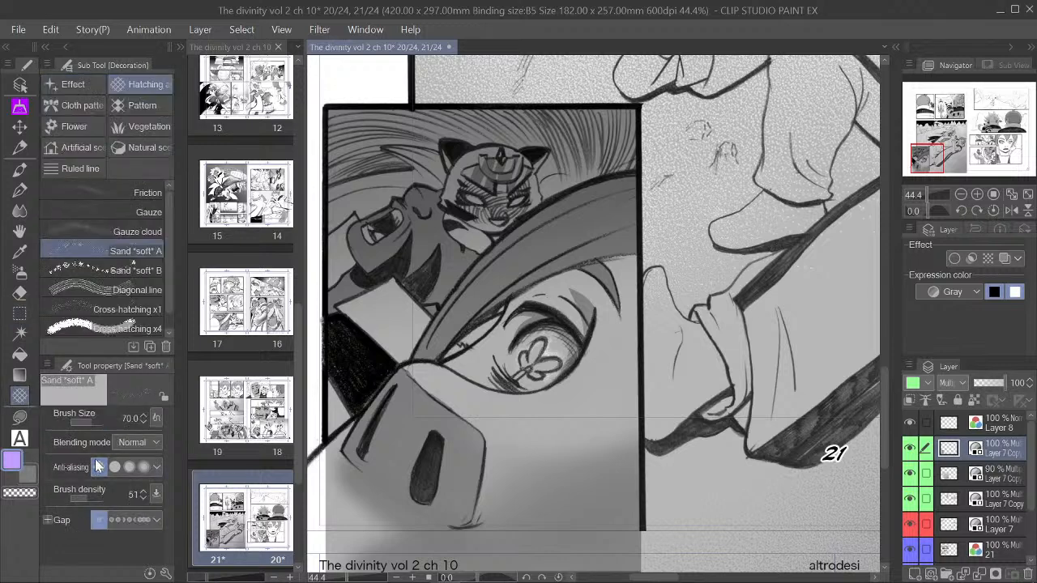
mouse_move(535, 343)
left_mouse_down()
mouse_move(553, 366)
mouse_move(519, 366)
mouse_move(547, 343)
mouse_move(538, 347)
mouse_move(561, 364)
mouse_move(545, 367)
mouse_move(561, 345)
left_mouse_up()
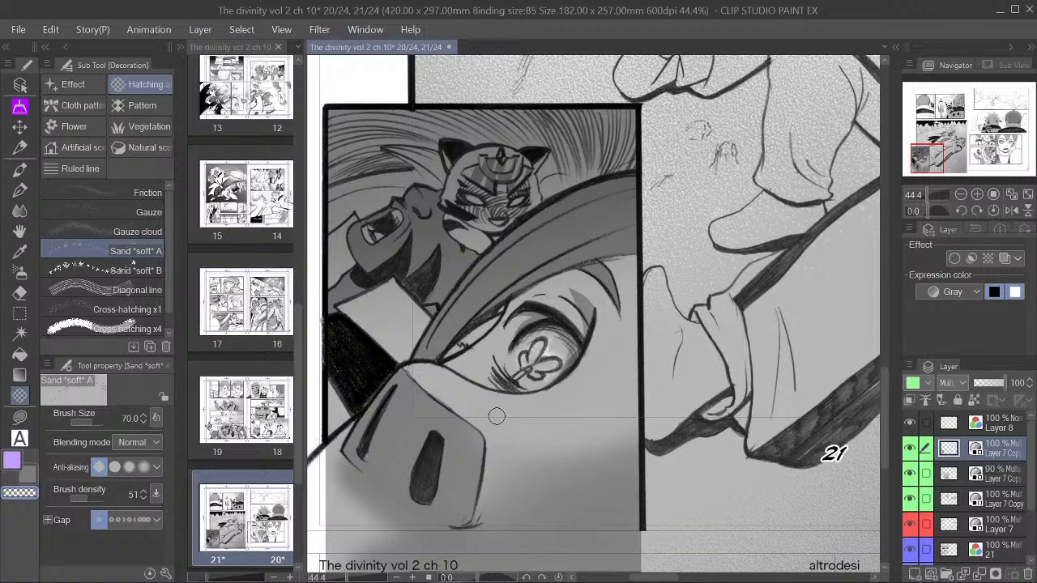
Step: Refine the butterfly reflection inside the iris with the G-pen, using the grey sub colour and brush size 20
left_click(20, 189)
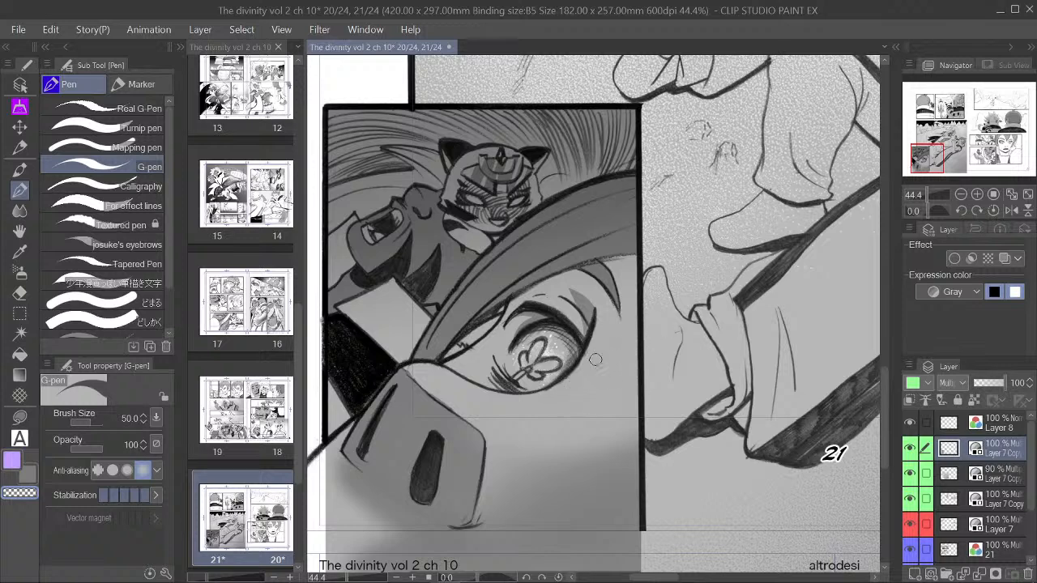
left_click(30, 476)
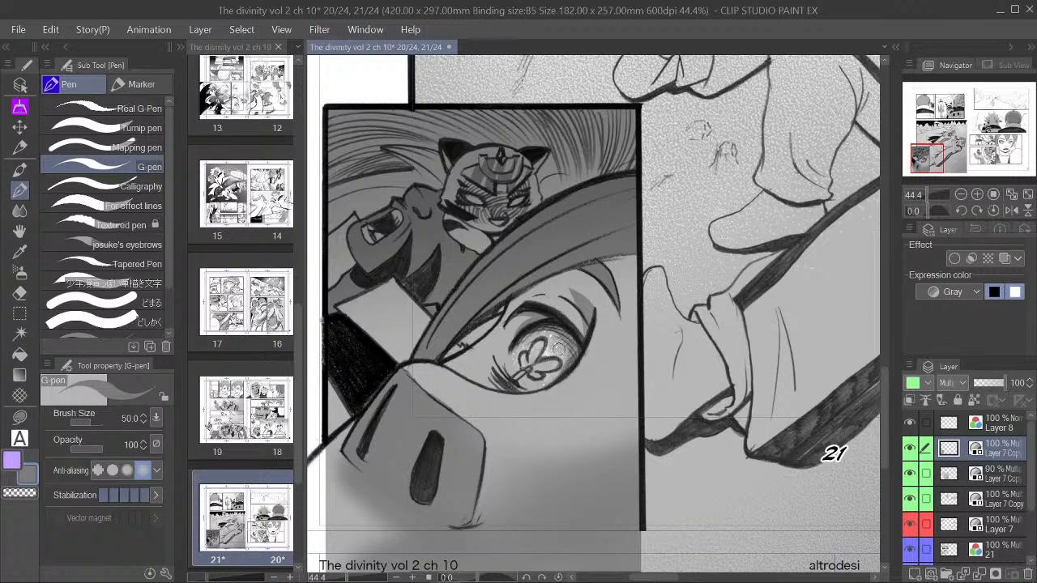
key("bracketleft")
key("bracketleft")
key("bracketleft")
key("bracketleft")
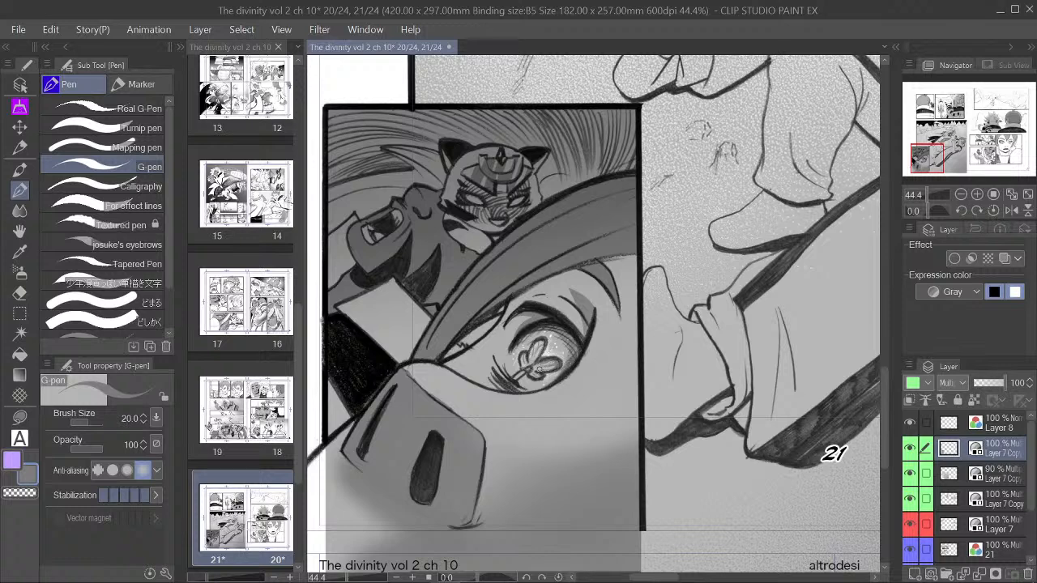
Step: Clear the grey tone from the tiger mask's eyes in page 21's inset panel with the G-pen in transparent colour
left_click(962, 197)
left_click(958, 195)
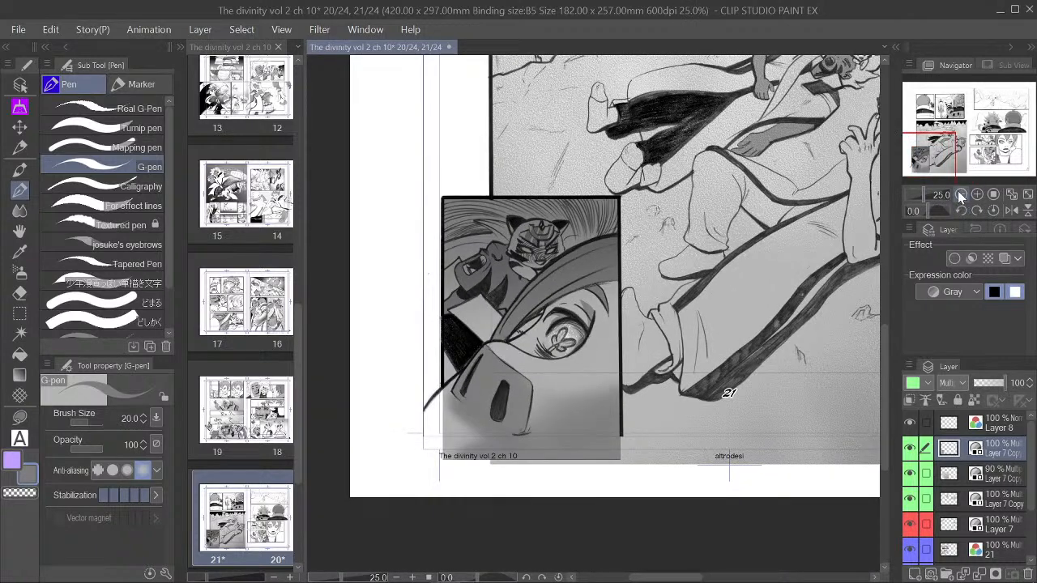
left_click(960, 195)
left_click(959, 195)
left_click_drag(957, 174, 950, 160)
left_click(978, 195)
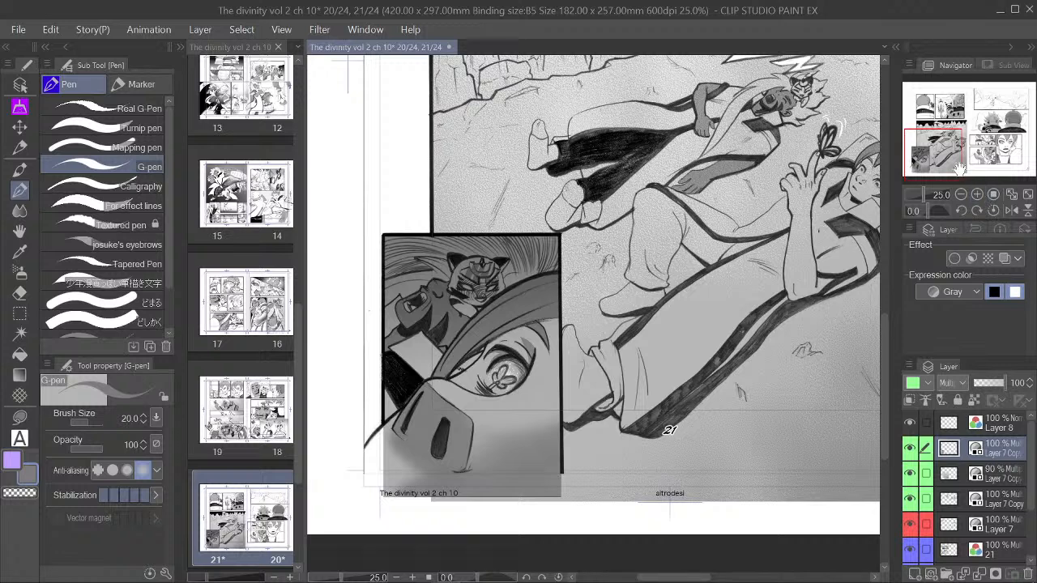
left_click_drag(951, 154, 946, 143)
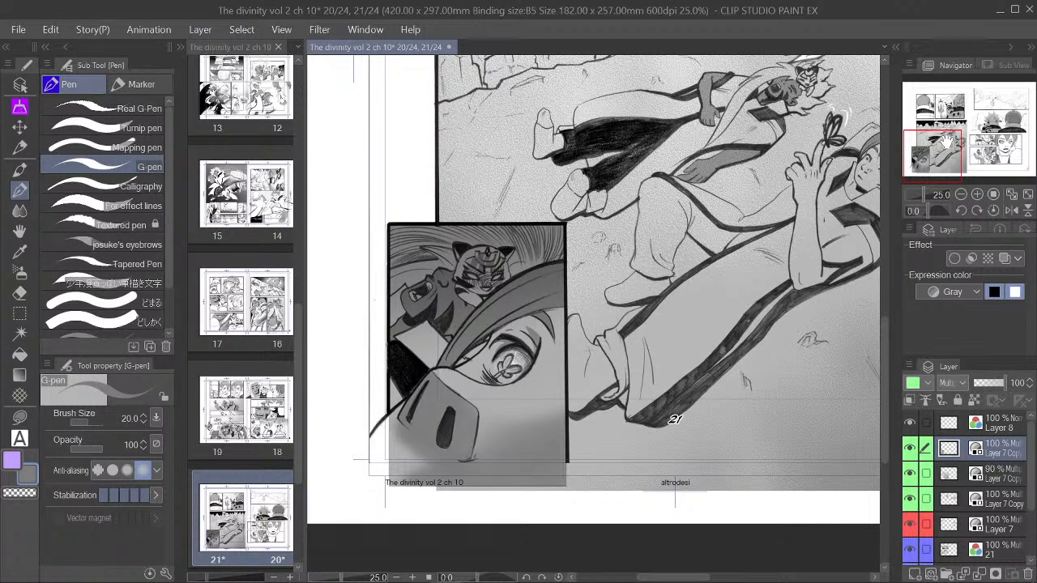
left_click(30, 483)
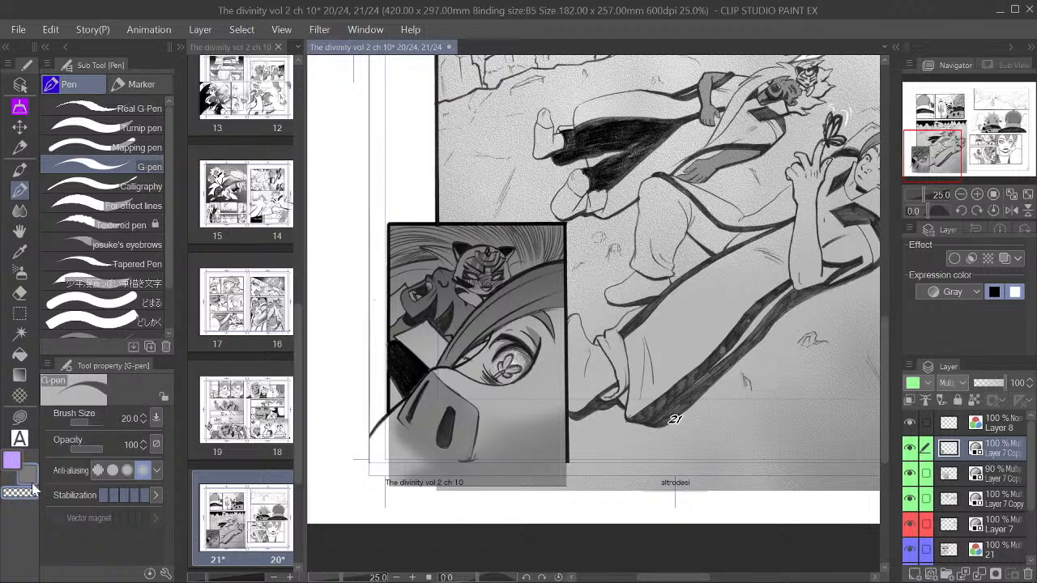
left_click(33, 490)
left_click_drag(948, 166, 950, 164)
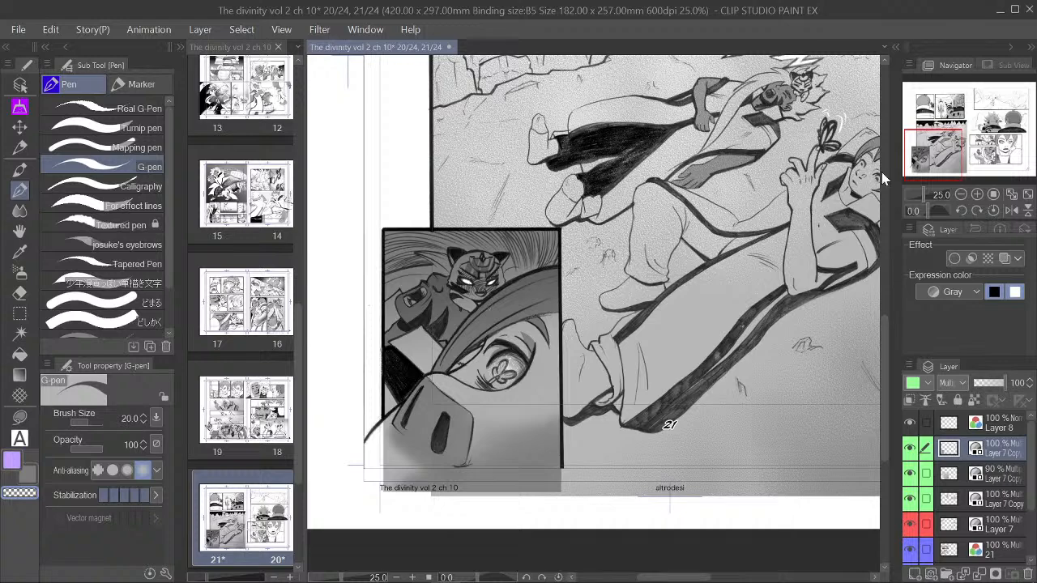
Step: Review the shading of page 21's large panel and inset, and of the upper panels of page 20
left_click_drag(938, 154, 946, 149)
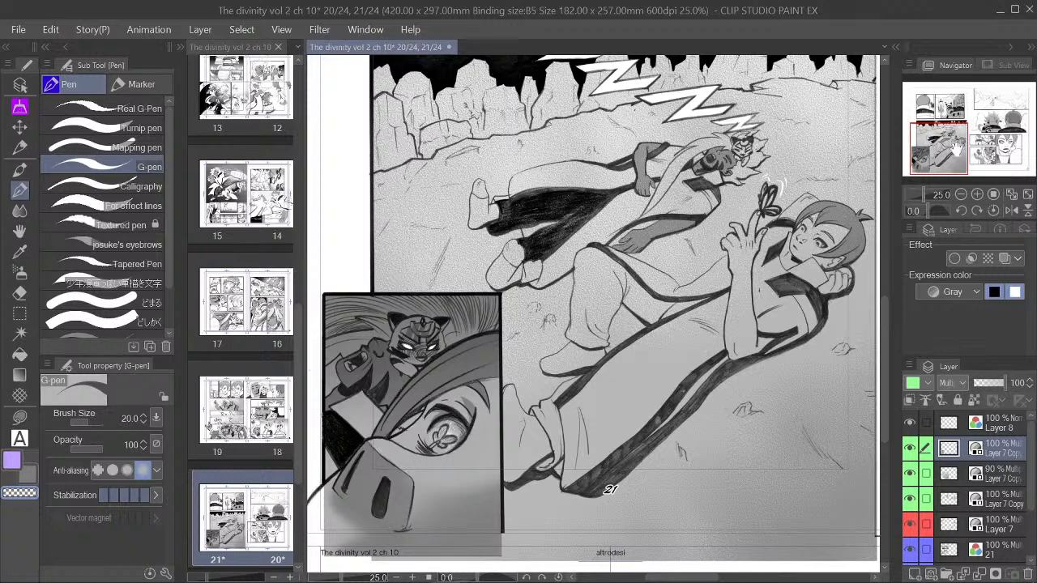
left_click_drag(957, 148, 947, 156)
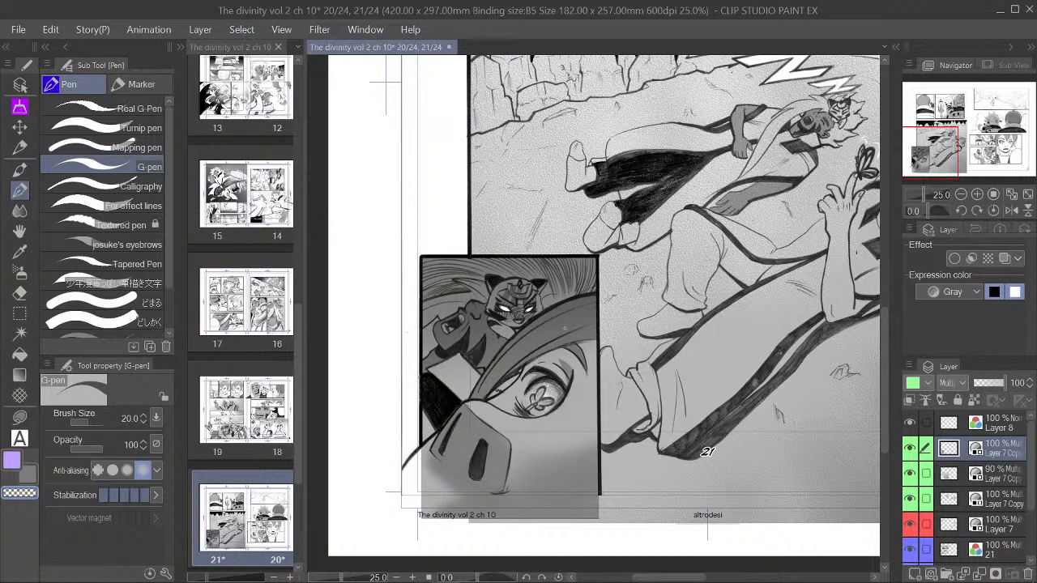
scroll(565, 328, "up", 2)
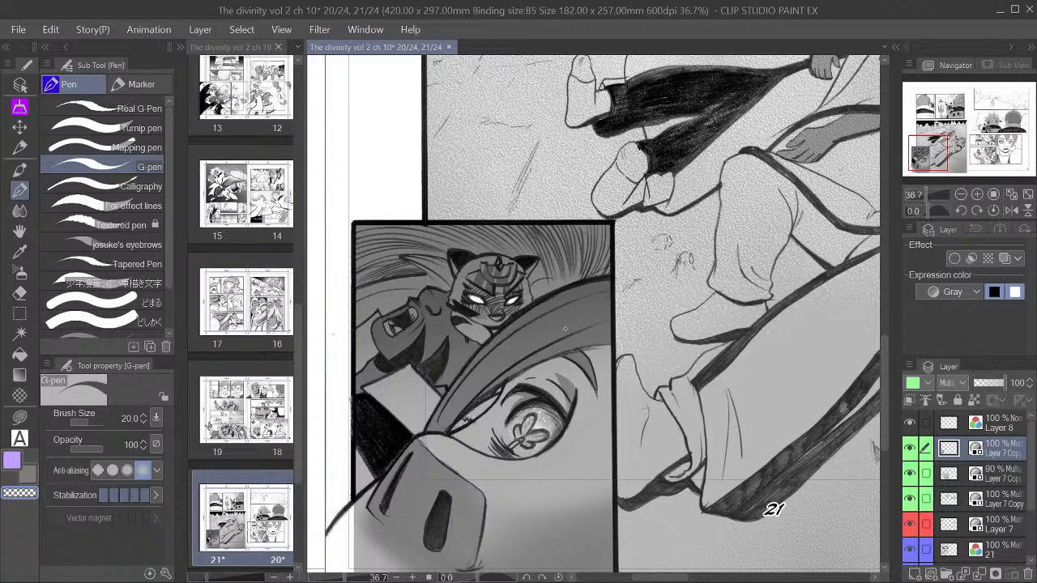
scroll(566, 329, "down", 1)
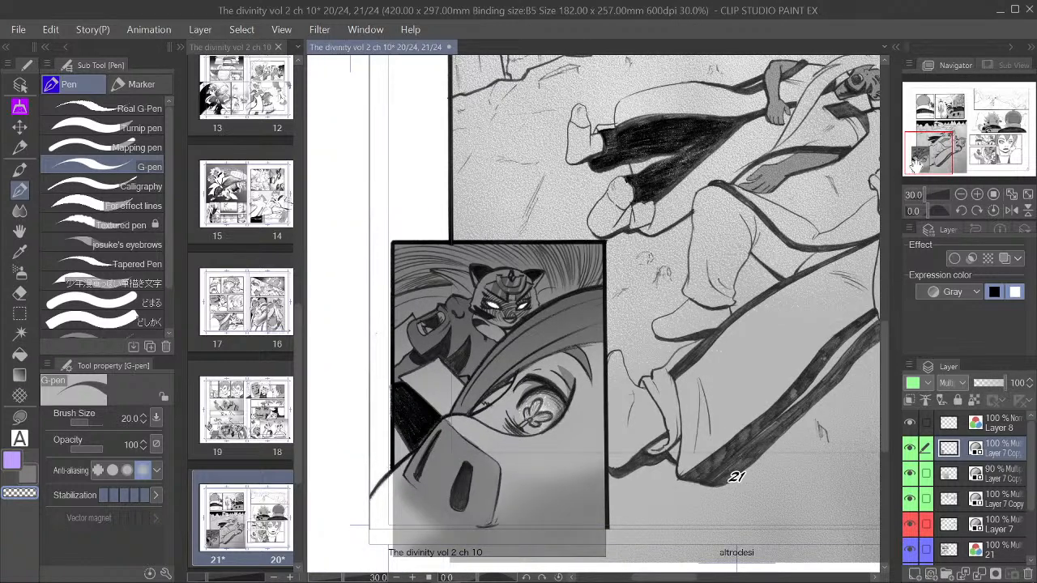
mouse_move(934, 166)
left_mouse_down()
mouse_move(946, 161)
mouse_move(924, 191)
mouse_move(942, 157)
mouse_move(997, 136)
mouse_move(1000, 119)
mouse_move(999, 152)
mouse_move(925, 154)
mouse_move(1012, 142)
mouse_move(1010, 117)
mouse_move(943, 123)
mouse_move(944, 155)
left_mouse_up()
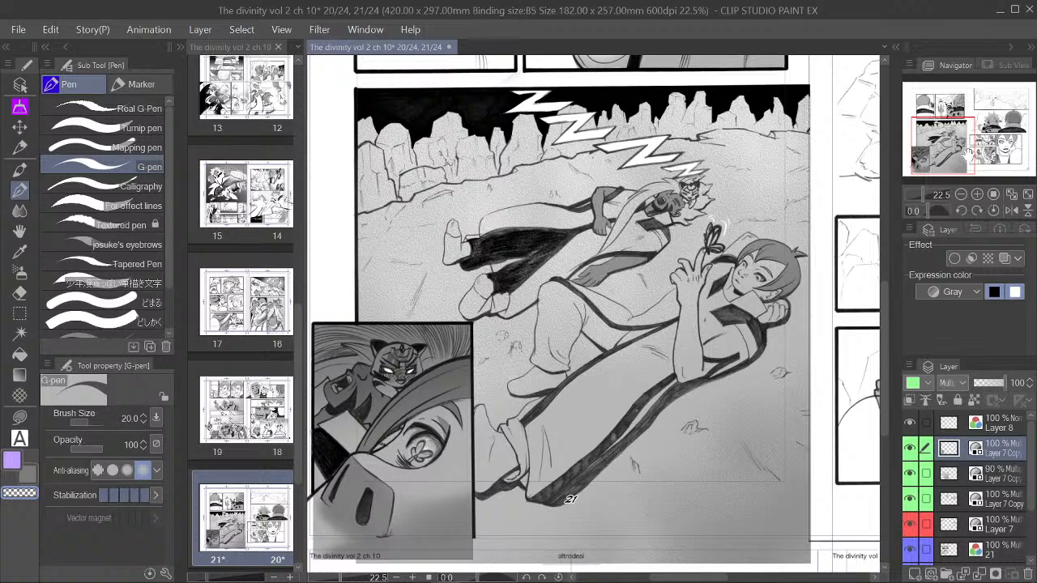
left_click_drag(969, 153, 969, 153)
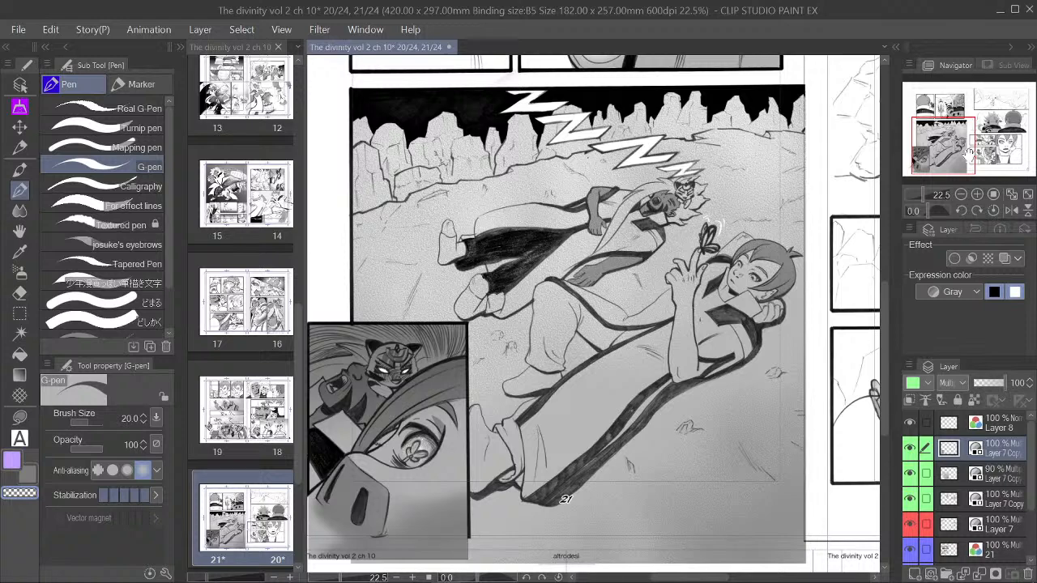
left_click_drag(968, 154, 1028, 122)
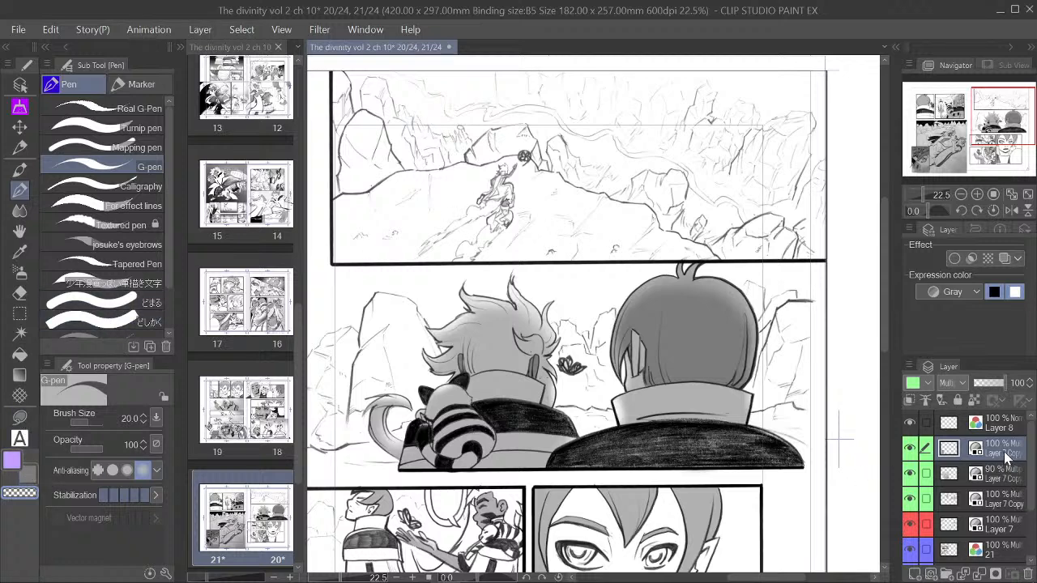
Step: Mark Layer 8 with the green palette colour and set the drawing colour to grey
left_click(1004, 425)
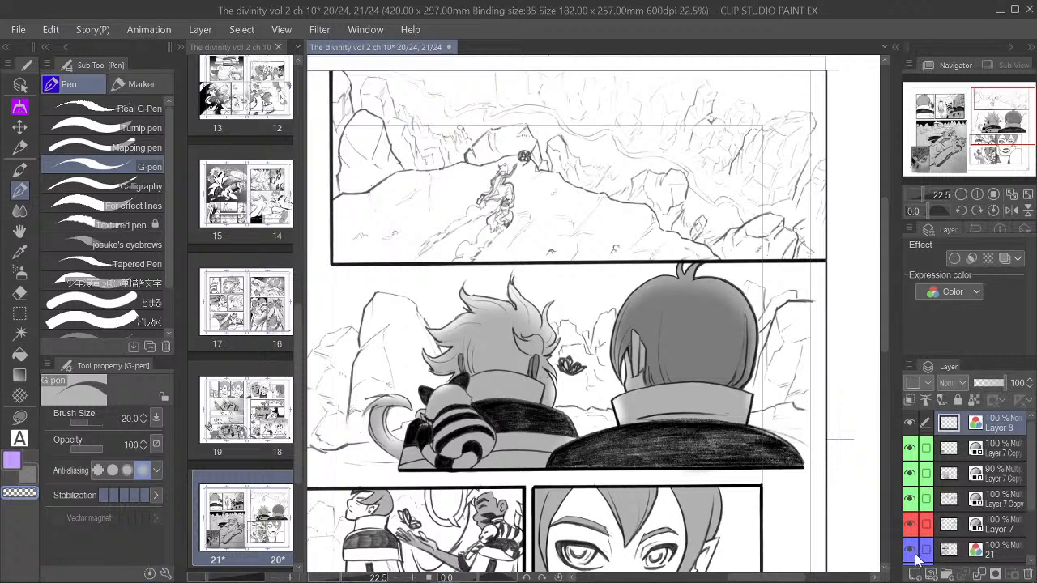
left_click(922, 388)
left_click(948, 472)
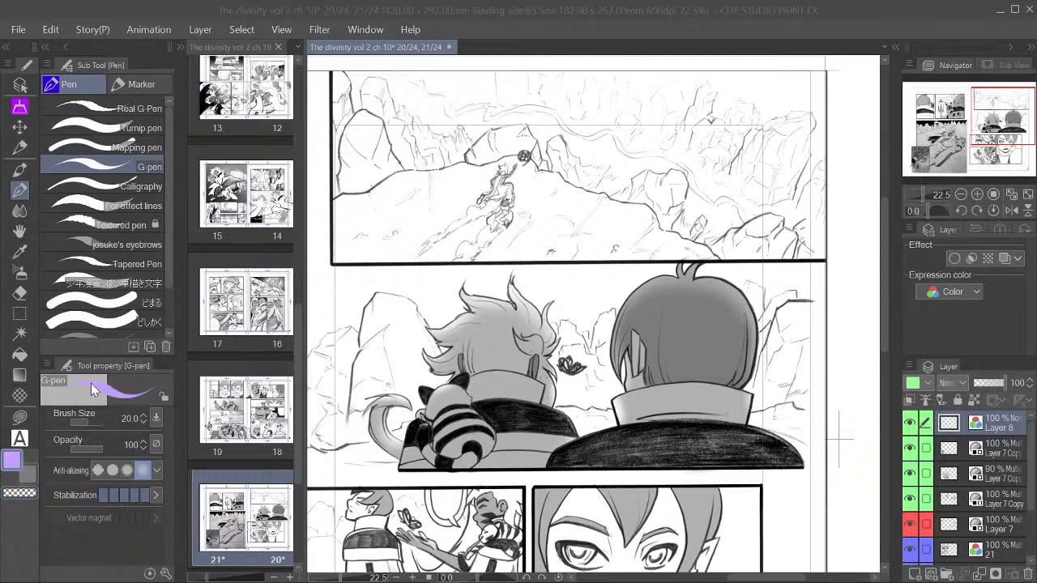
left_click(716, 195)
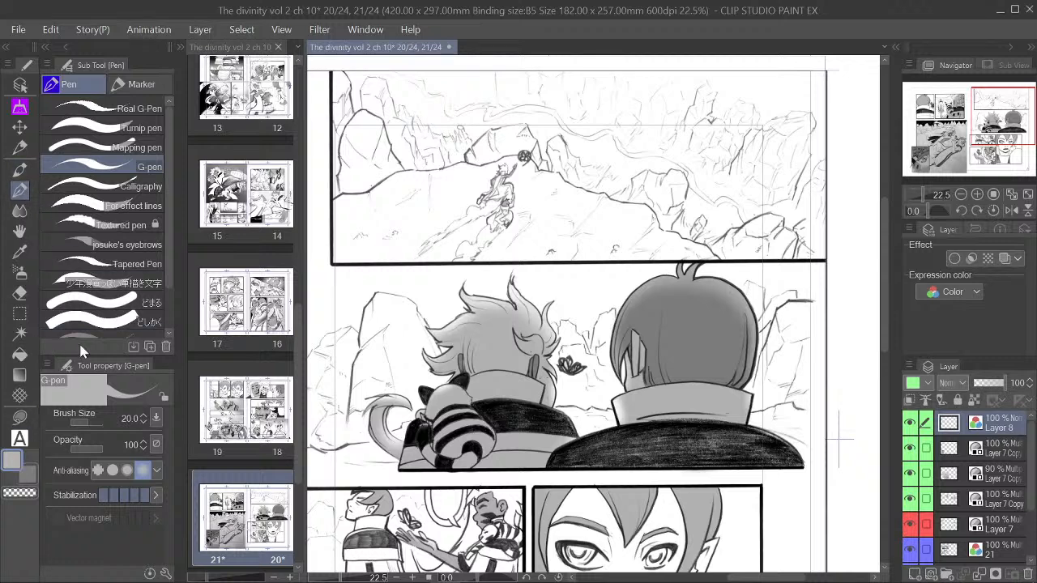
Step: Paint a grey band just below the hill's ridge in page 20's top panel, using the G-pen at size 200
key("bracketright")
key("bracketright")
key("bracketright")
key("bracketright")
key("bracketright")
key("bracketright")
key("bracketright")
key("bracketright")
key("bracketright")
key("bracketright")
key("bracketright")
key("bracketright")
left_click_drag(1003, 132, 999, 127)
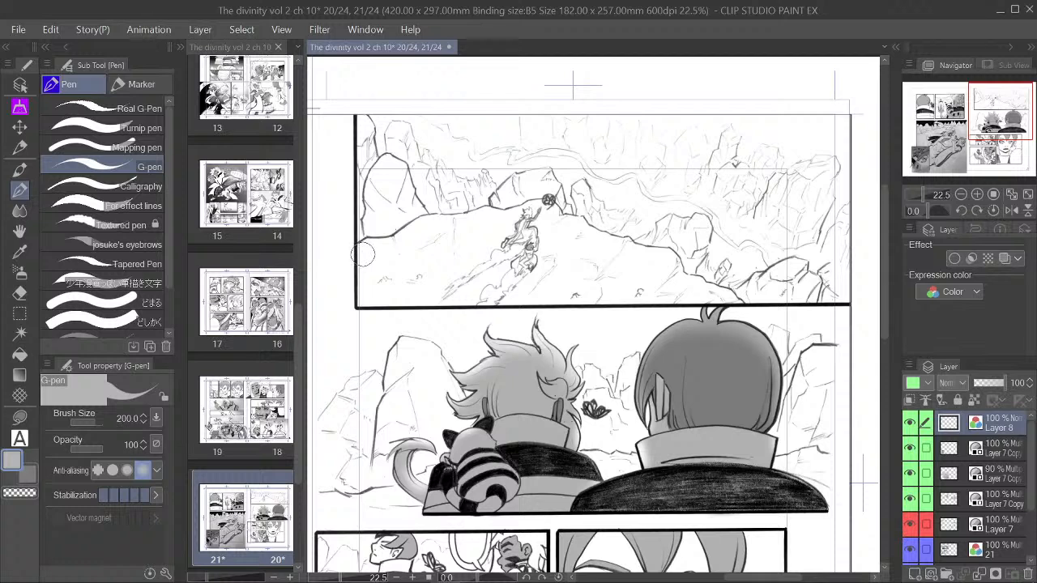
mouse_move(361, 257)
left_mouse_down()
mouse_move(436, 227)
mouse_move(507, 219)
mouse_move(585, 237)
mouse_move(713, 300)
left_mouse_up()
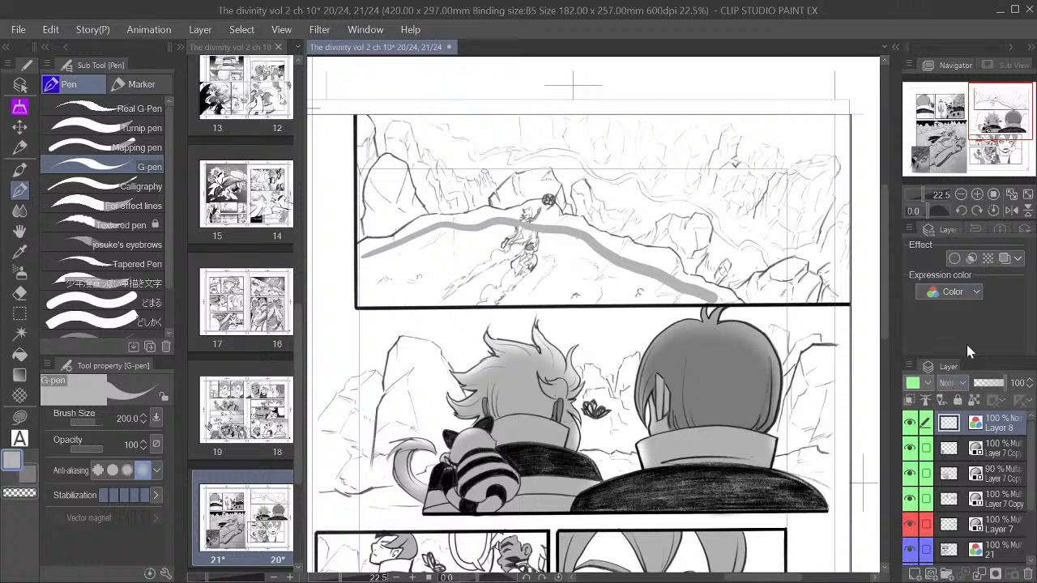
Step: Set Layer 8 to Multiply and close the grey outline along the hill's side and base, using the G-pen at size 120
left_click(953, 52)
key("bracketleft")
key("bracketleft")
key("bracketleft")
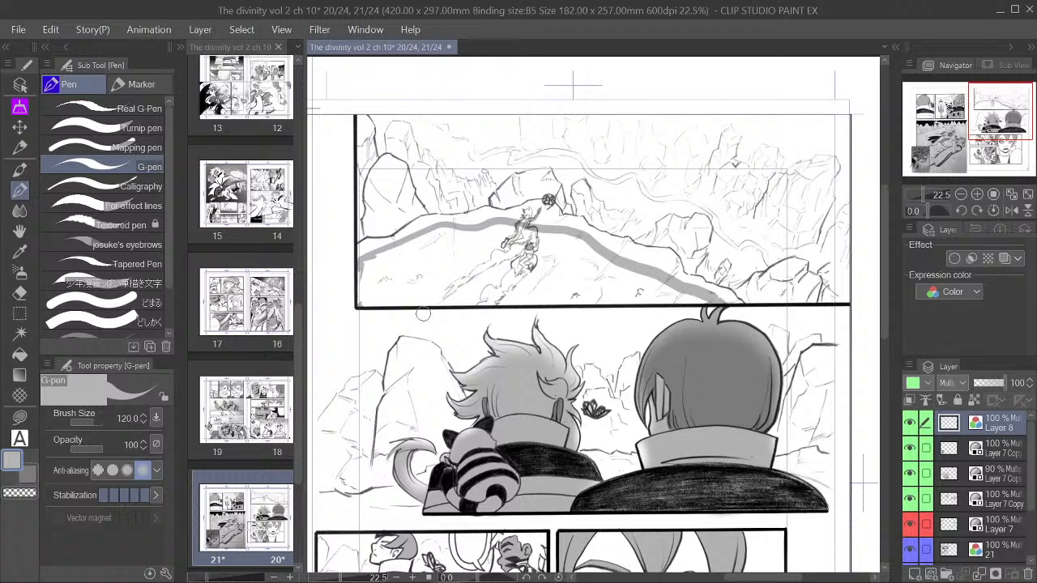
left_click_drag(361, 305, 724, 299)
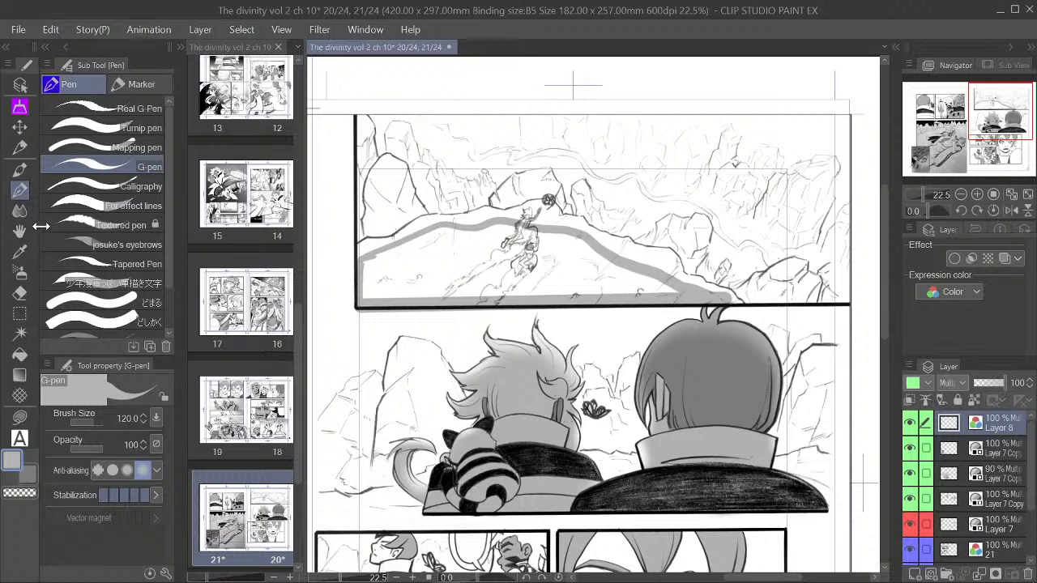
Step: Fill the outlined hill in page 20's top panel with grey, referring only to the current layer
left_click(25, 362)
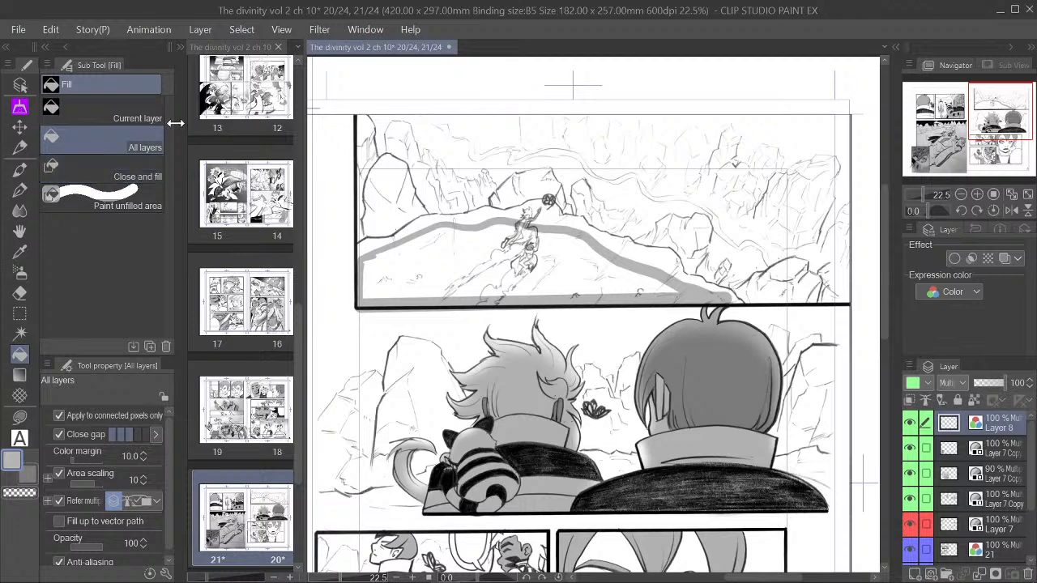
left_click(154, 106)
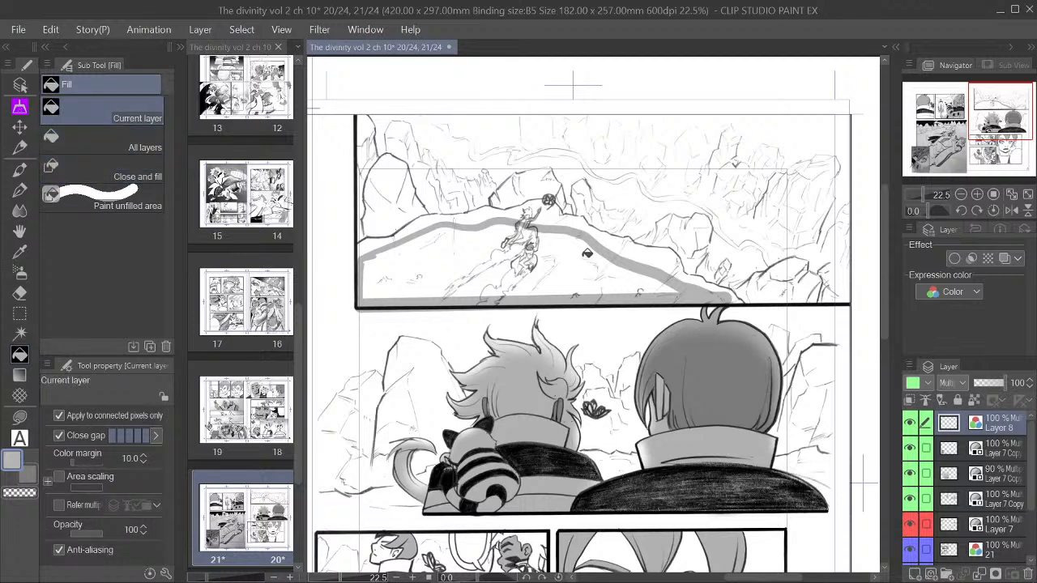
left_click(577, 260)
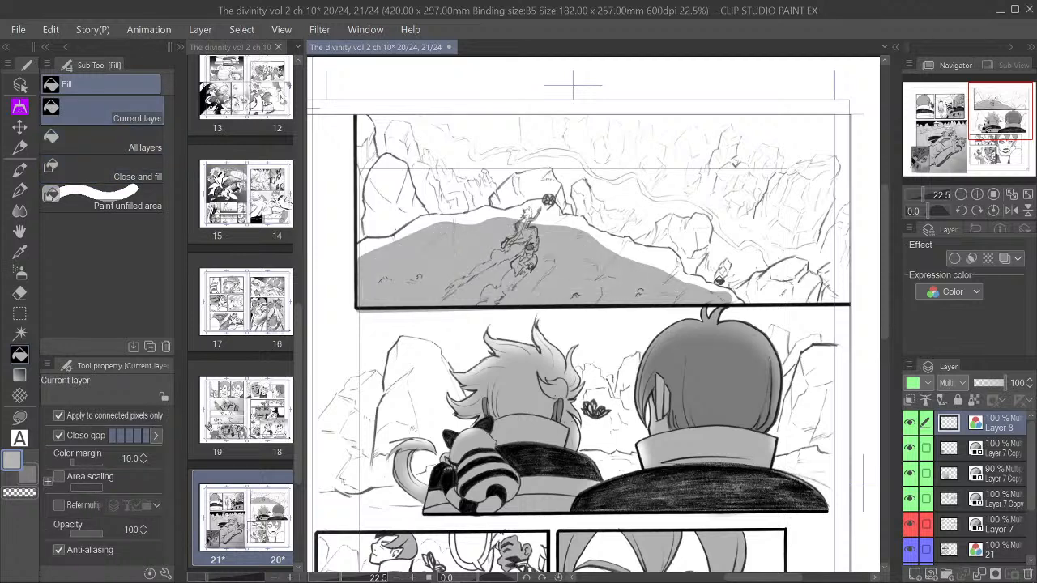
left_click(148, 134)
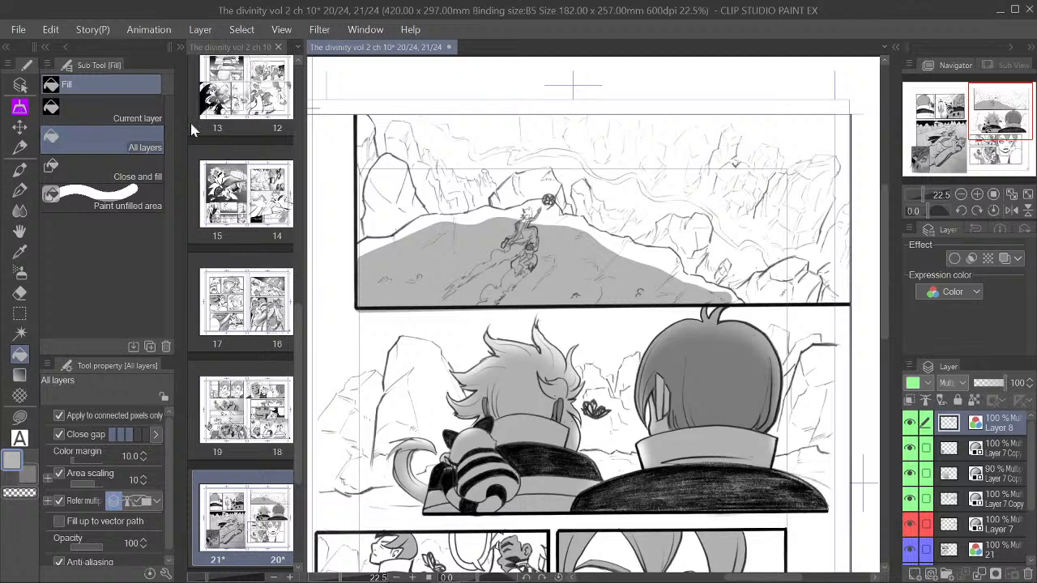
Step: Shade the rocks at the hill's right end with the G-pen at size 120 and the boulder above them at size 70
left_click(21, 190)
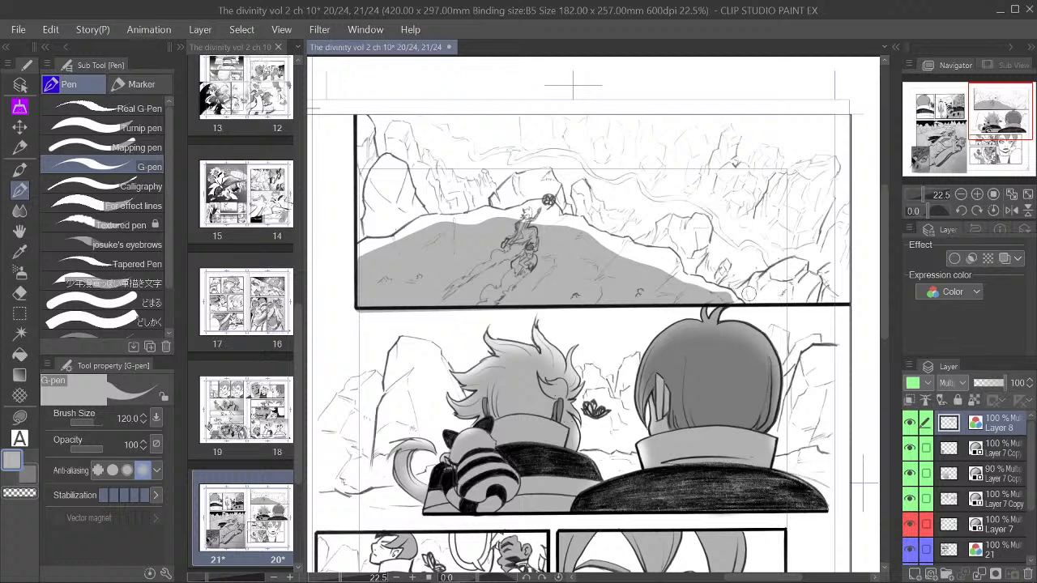
mouse_move(747, 293)
left_mouse_down()
mouse_move(781, 288)
mouse_move(792, 299)
mouse_move(739, 293)
mouse_move(782, 299)
left_mouse_up()
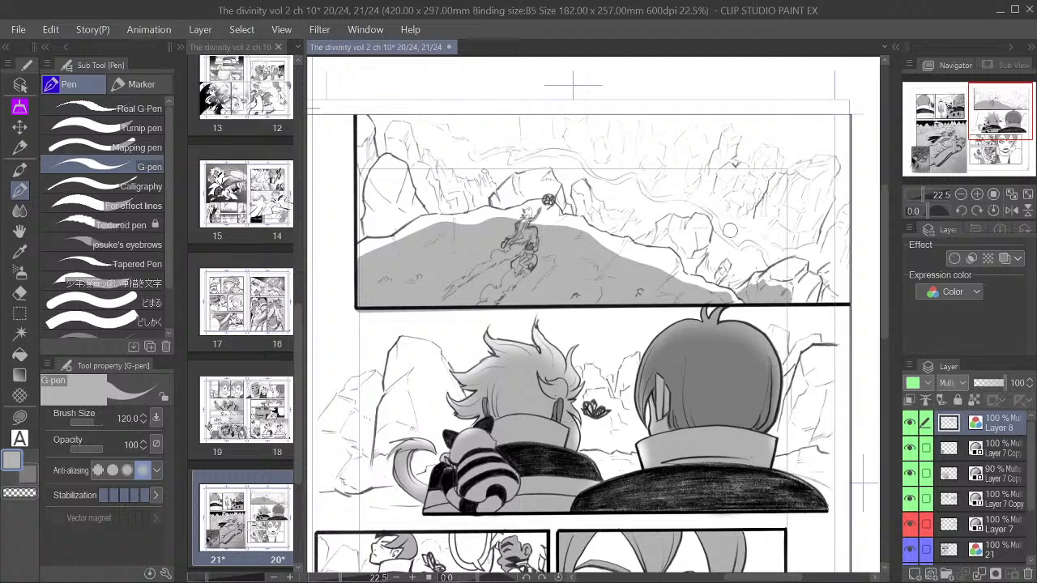
key("[")
key("[")
key("[")
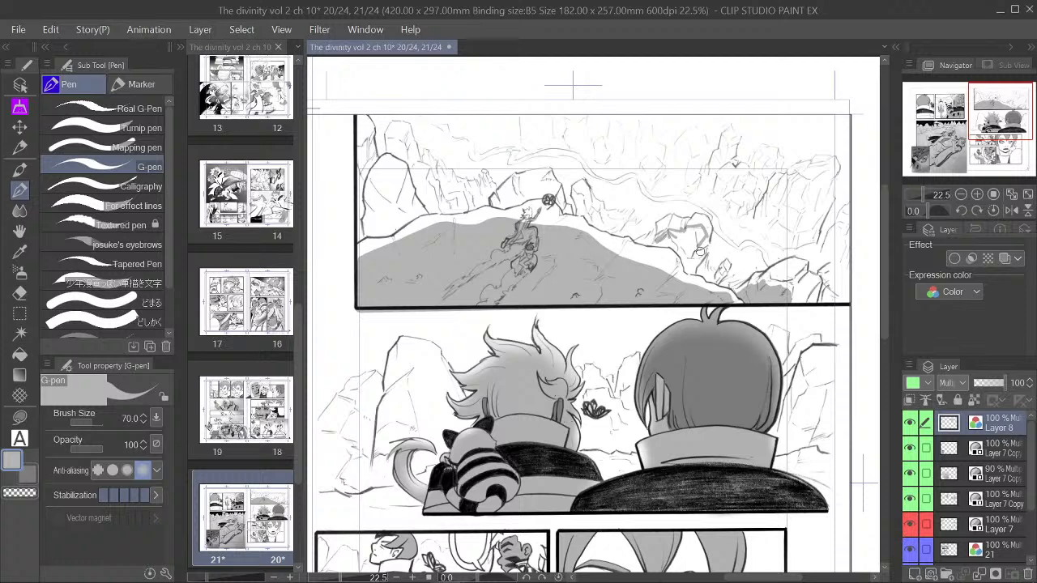
left_click_drag(695, 265, 695, 271)
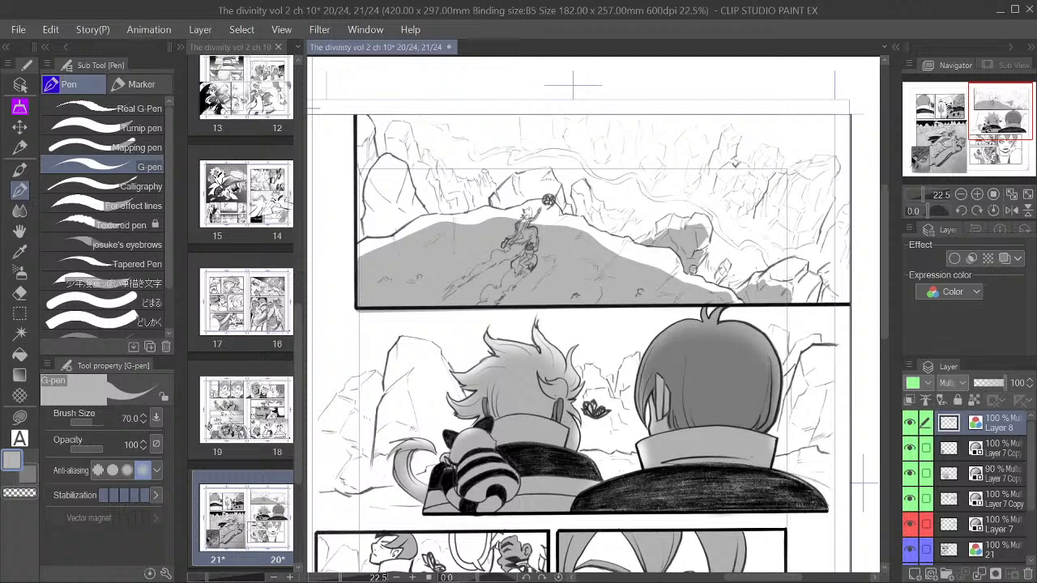
Step: Shade the shadow side of the large boulder at the top panel's left edge in grey, using the G-pen at size 70
left_click_drag(997, 125, 993, 125)
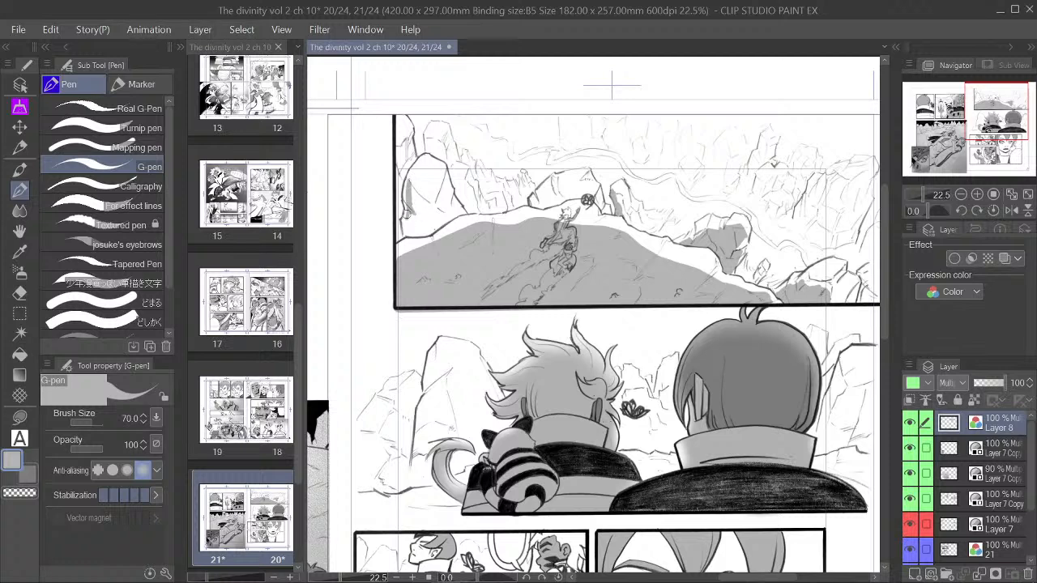
left_click_drag(411, 186, 448, 216)
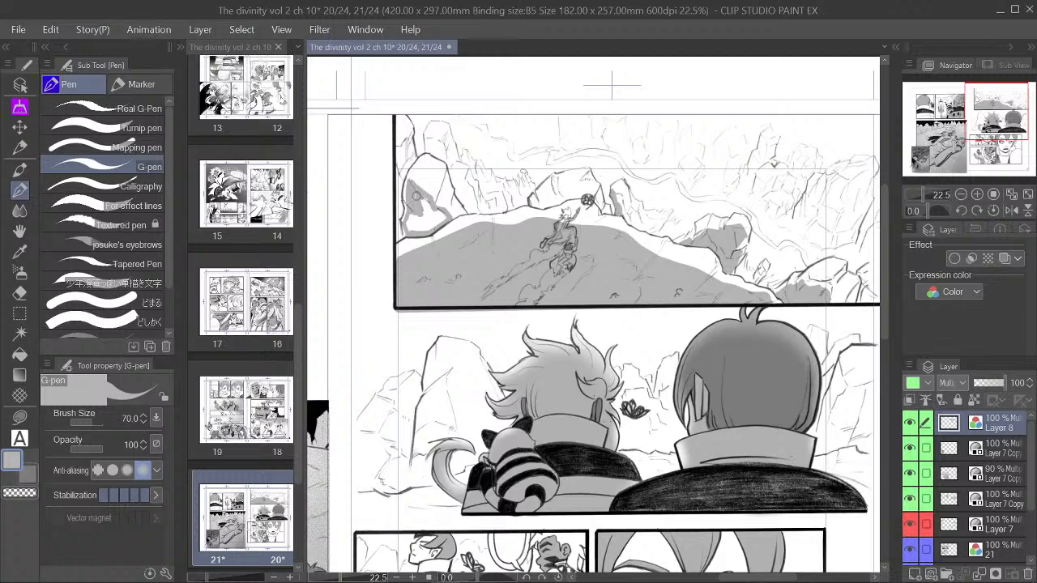
left_click_drag(416, 196, 424, 204)
mouse_move(428, 216)
left_mouse_down()
mouse_move(409, 226)
mouse_move(417, 215)
left_mouse_up()
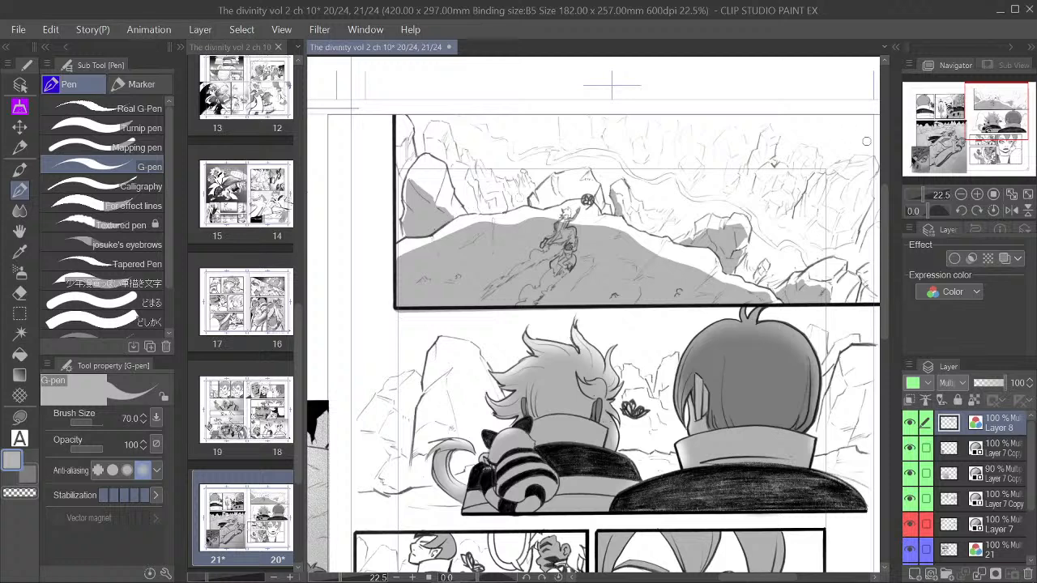
Step: Switch to the Soft airbrush with transparent colour for fading the top panel's grey tone
left_click_drag(997, 126, 1002, 128)
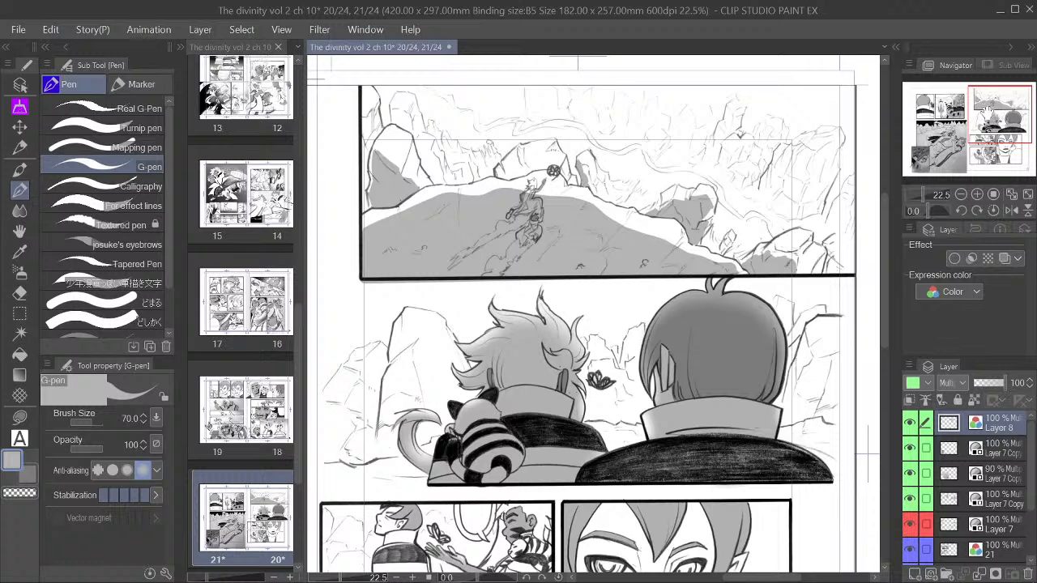
left_click_drag(993, 123, 993, 123)
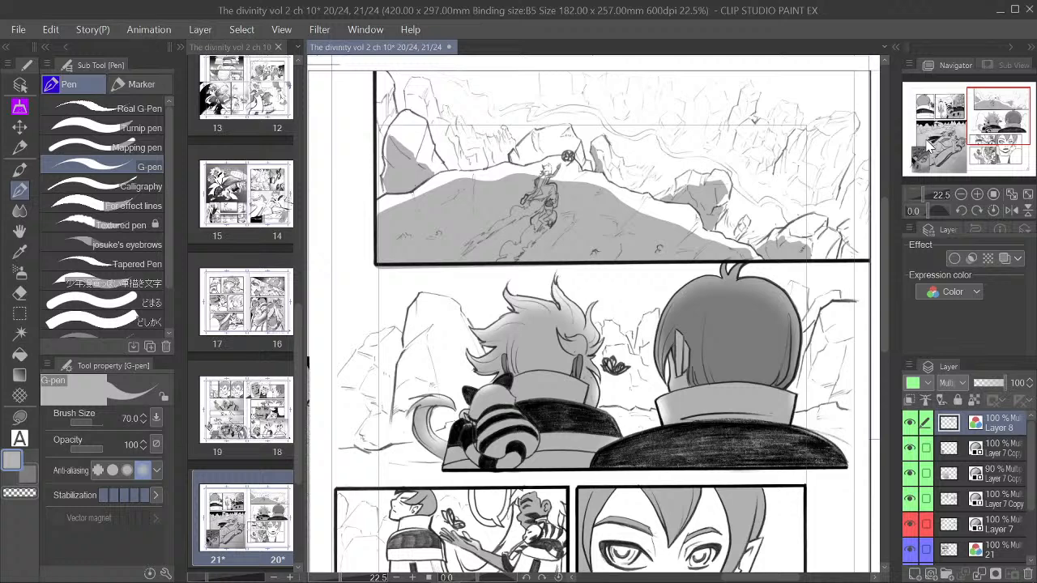
key("c")
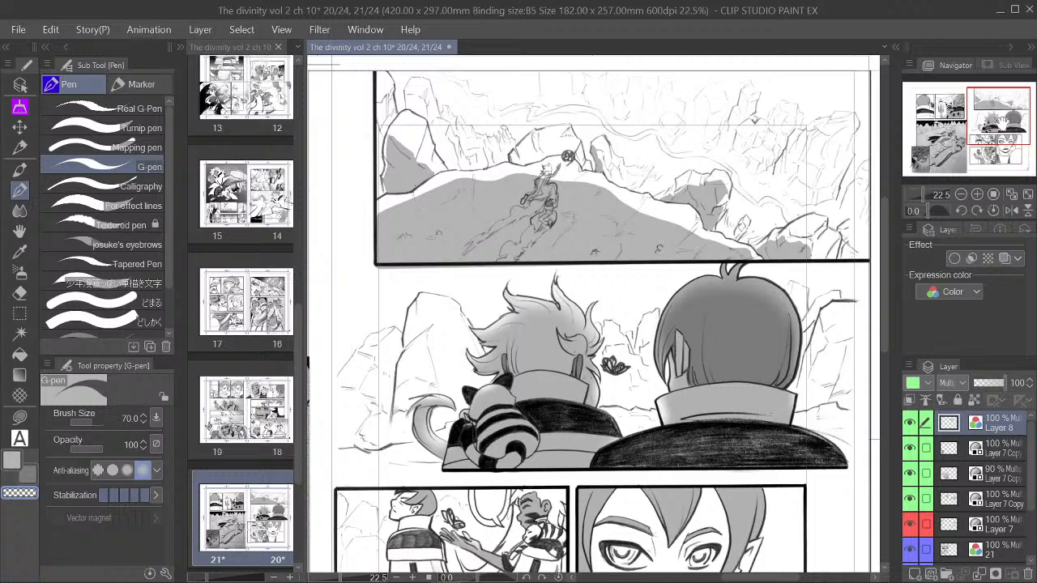
left_click(1000, 113)
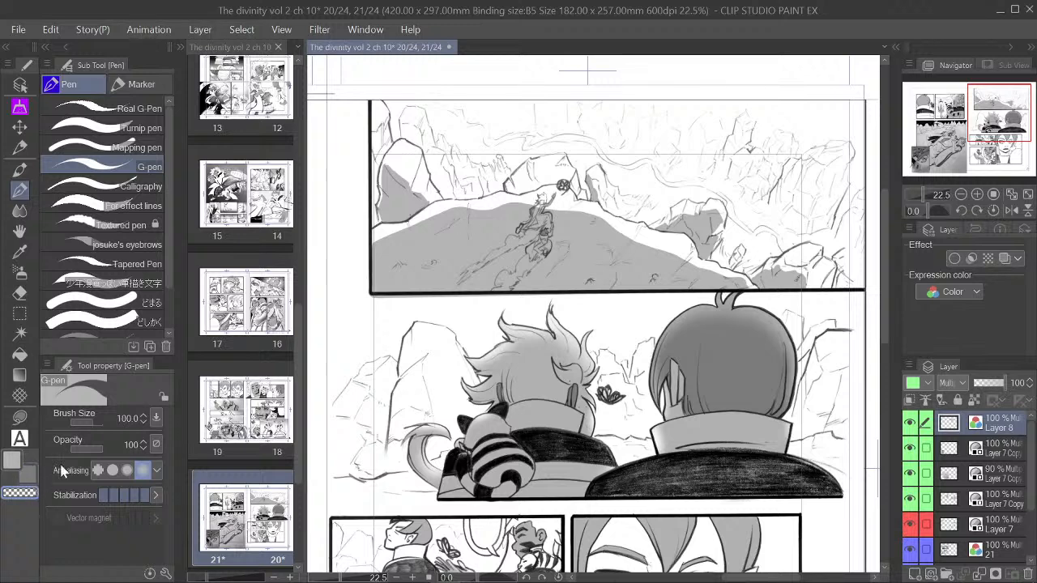
key("]")
key("]")
key("]")
left_click(19, 272)
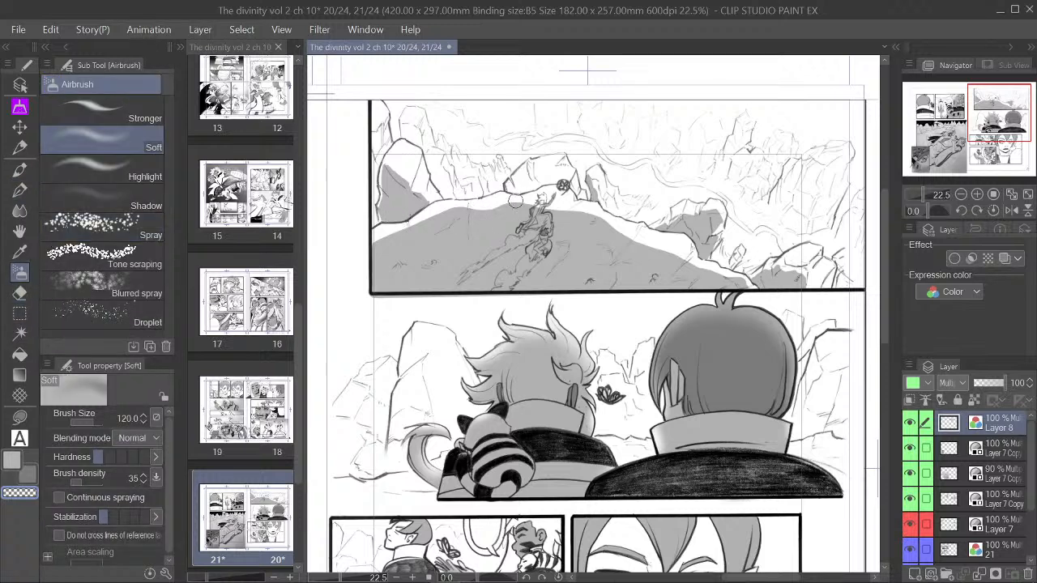
Step: Try to soften the tone's edge on the left of the hill with the Soft airbrush at size 250
key("]")
key("]")
key("]")
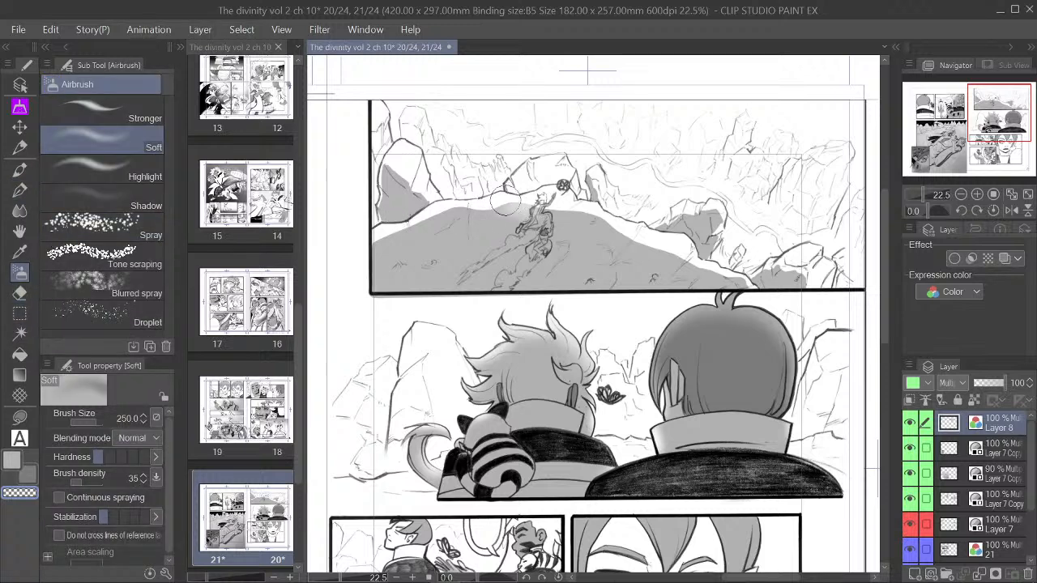
mouse_move(504, 206)
left_mouse_down()
mouse_move(437, 210)
mouse_move(456, 203)
mouse_move(367, 235)
mouse_move(467, 194)
mouse_move(367, 237)
mouse_move(419, 205)
mouse_move(468, 207)
left_mouse_up()
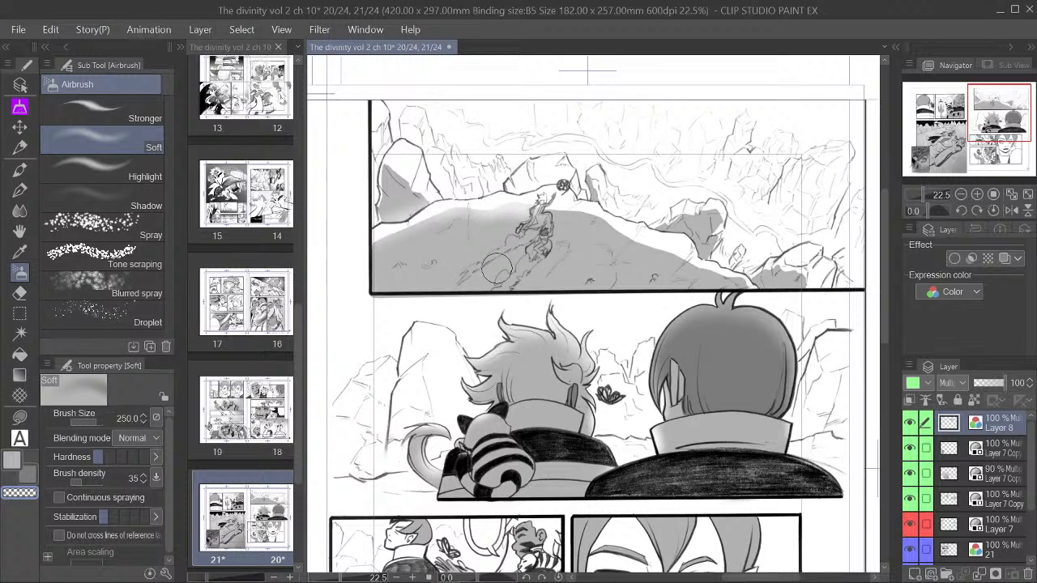
key("ctrl+z")
Step: Fade the hill's grey tone along the whole ridge with the transparent Soft airbrush, enlarged first and reduced to size 300 for refining
key("bracketright")
key("bracketright")
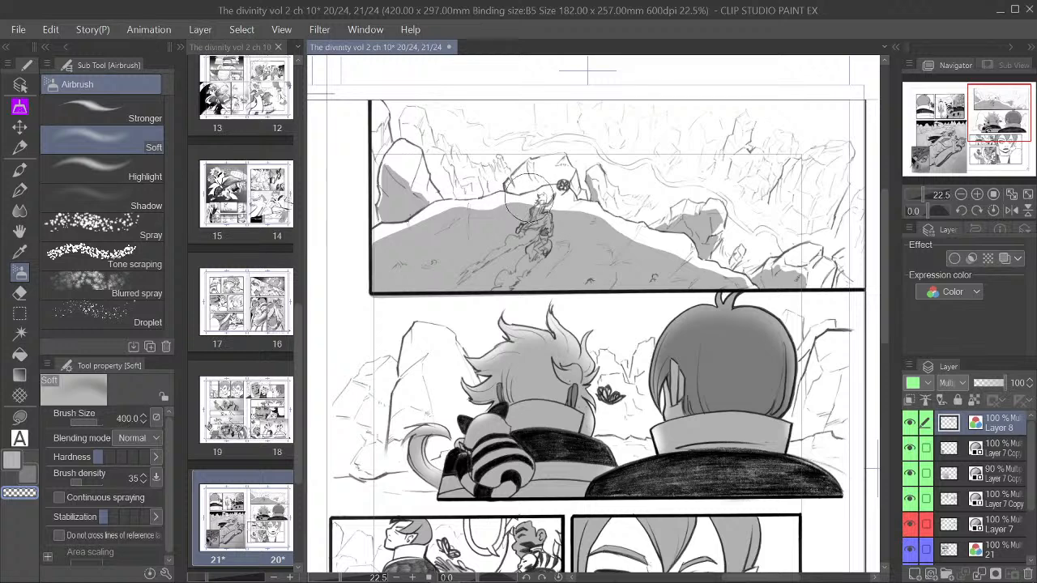
key("bracketright")
mouse_move(574, 212)
left_mouse_down()
mouse_move(682, 258)
mouse_move(636, 240)
mouse_move(742, 290)
left_mouse_up()
key("bracketleft")
key("bracketleft")
mouse_move(540, 207)
left_mouse_down()
mouse_move(453, 207)
mouse_move(350, 248)
mouse_move(441, 207)
mouse_move(354, 250)
left_mouse_up()
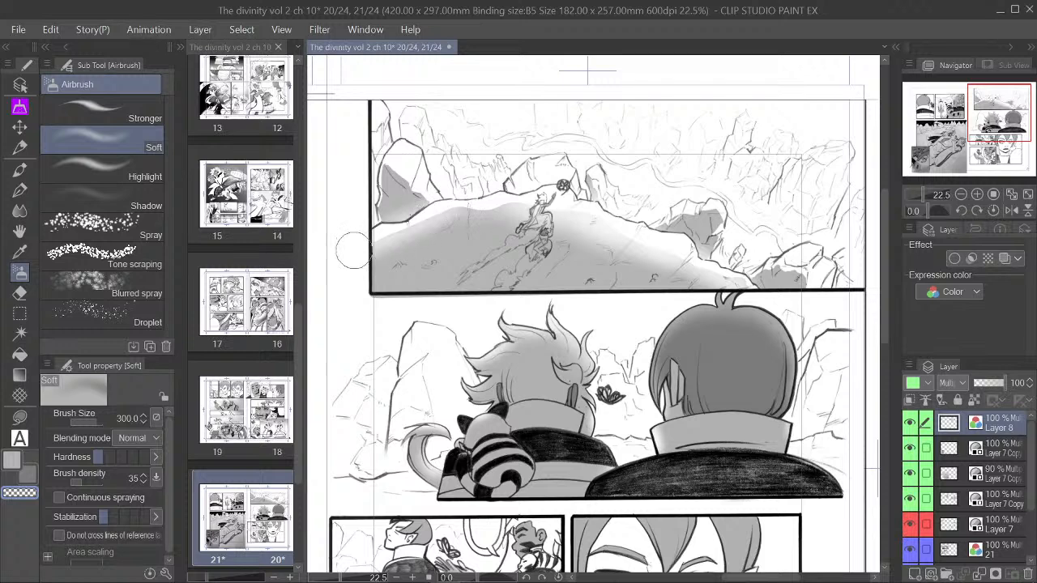
mouse_move(461, 204)
left_mouse_down()
mouse_move(451, 211)
mouse_move(472, 203)
mouse_move(436, 213)
left_mouse_up()
mouse_move(552, 203)
left_mouse_down()
mouse_move(650, 231)
mouse_move(642, 243)
mouse_move(539, 194)
mouse_move(644, 239)
mouse_move(558, 188)
mouse_move(668, 251)
mouse_move(627, 234)
mouse_move(638, 244)
mouse_move(735, 277)
left_mouse_up()
Step: Fade the grey shading on the boulders at both sides of the top panel with the transparent Soft airbrush at sizes 200 and 170
key("bracketleft")
key("bracketleft")
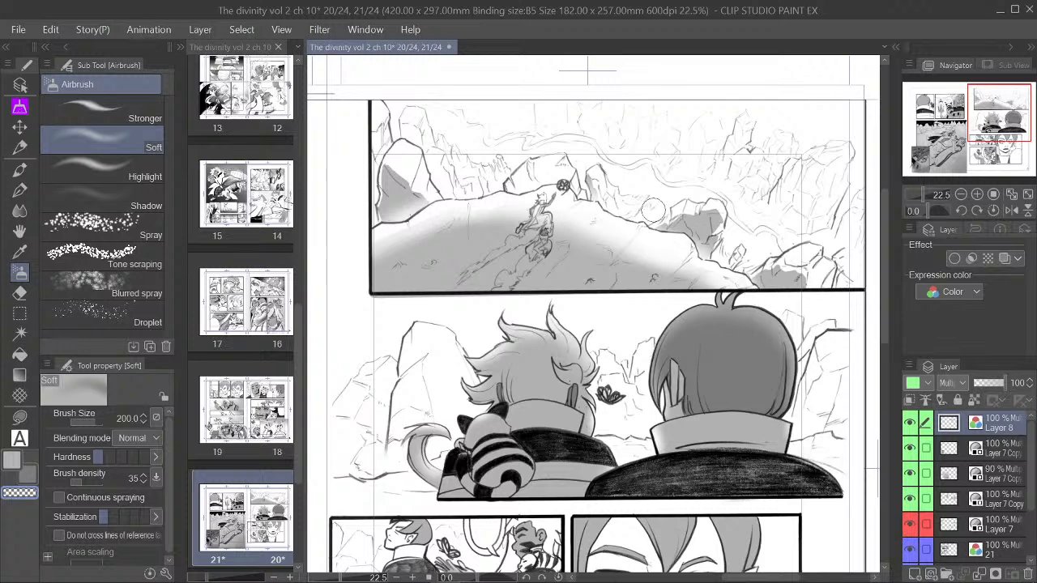
left_click_drag(1000, 112, 981, 111)
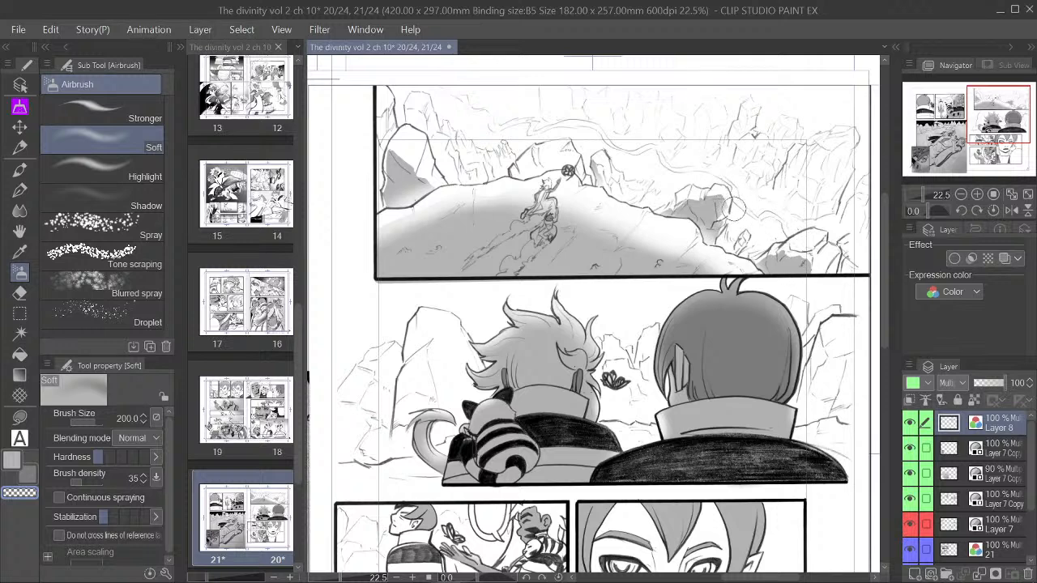
key("[")
key("[")
key("]")
key("]")
key("]")
key("]")
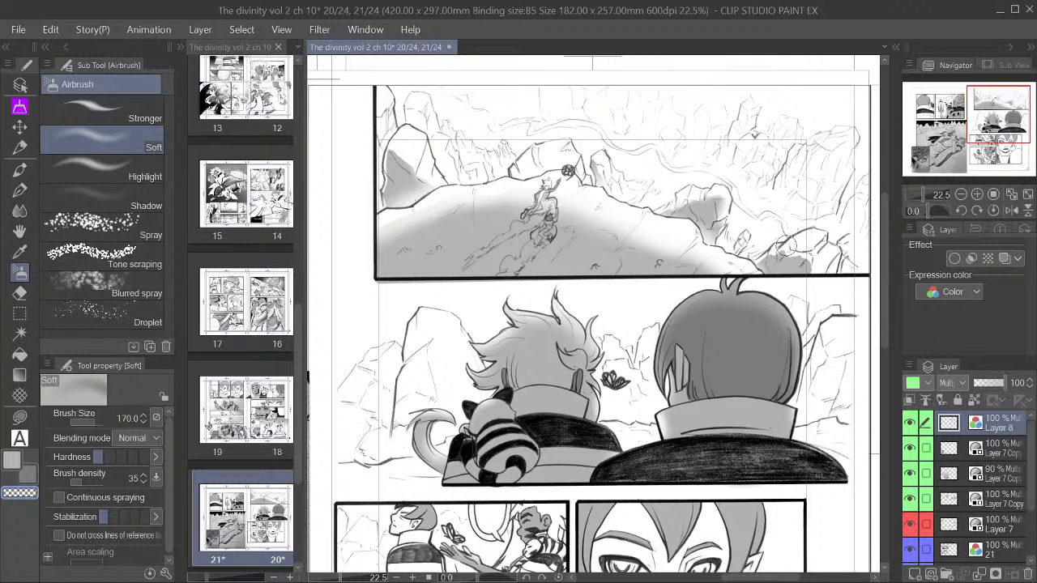
Step: Shade the small boulder just behind the hill's peak in the top panel with the grey Soft airbrush, reduced below size 170
left_click(962, 194)
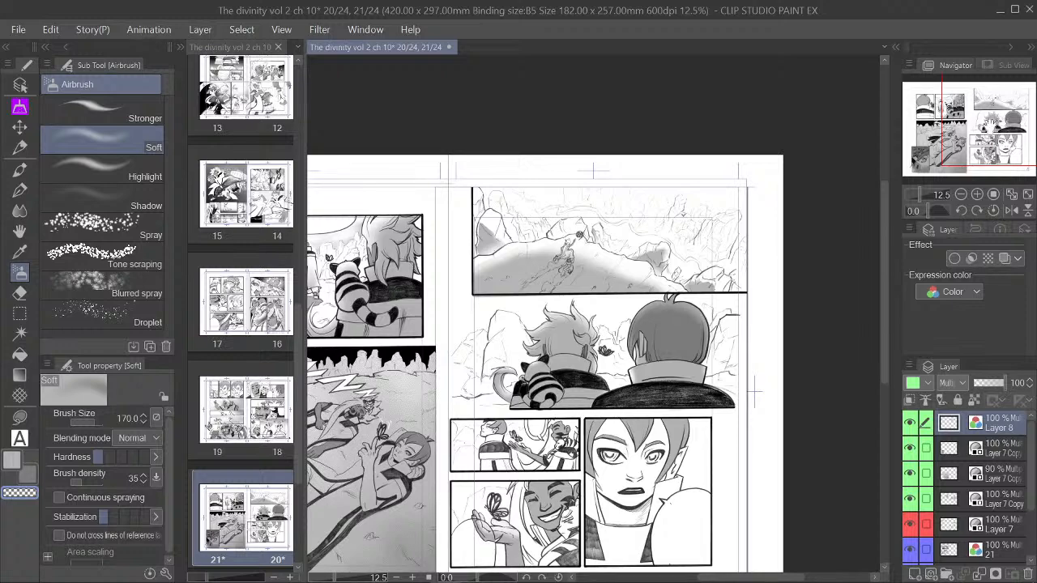
left_click_drag(993, 135, 964, 95)
left_click(977, 194)
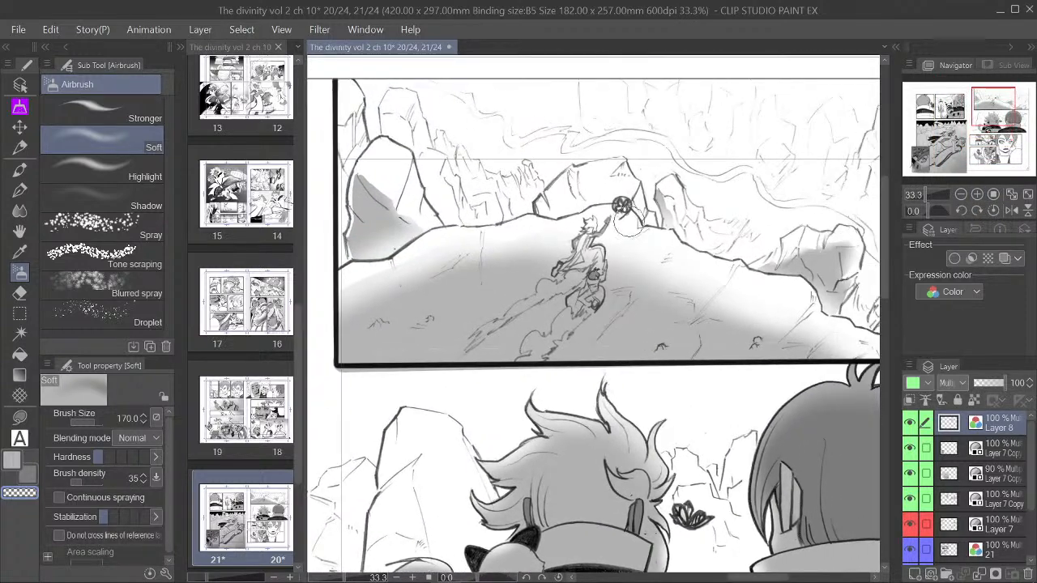
left_click(12, 459)
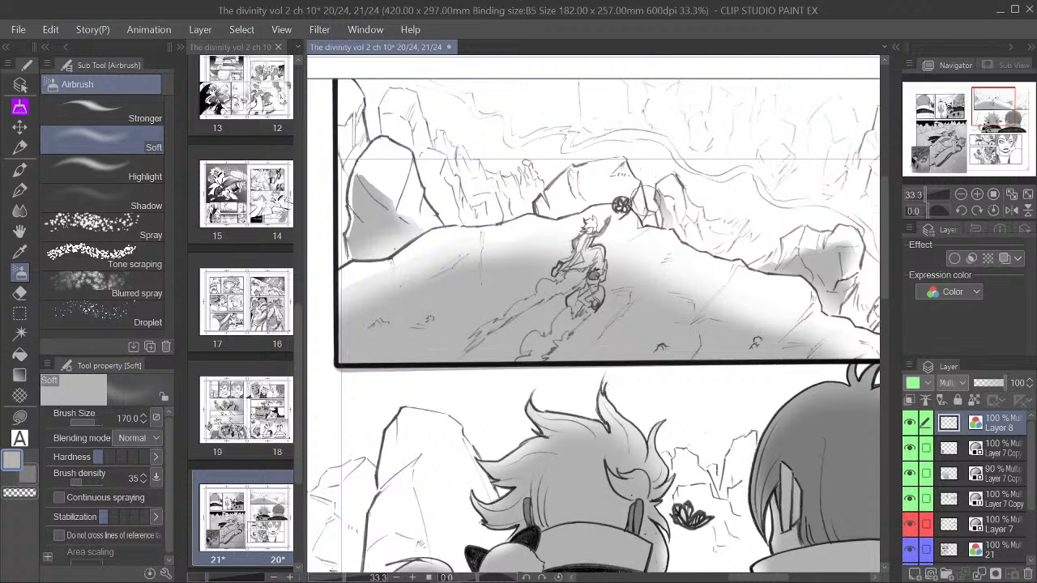
key("[")
key("[")
key("[")
key("[")
Step: Trim and soften the small boulder's grey shading with the transparent G-pen at size 80 and the transparent Soft airbrush at size 60
left_click(19, 189)
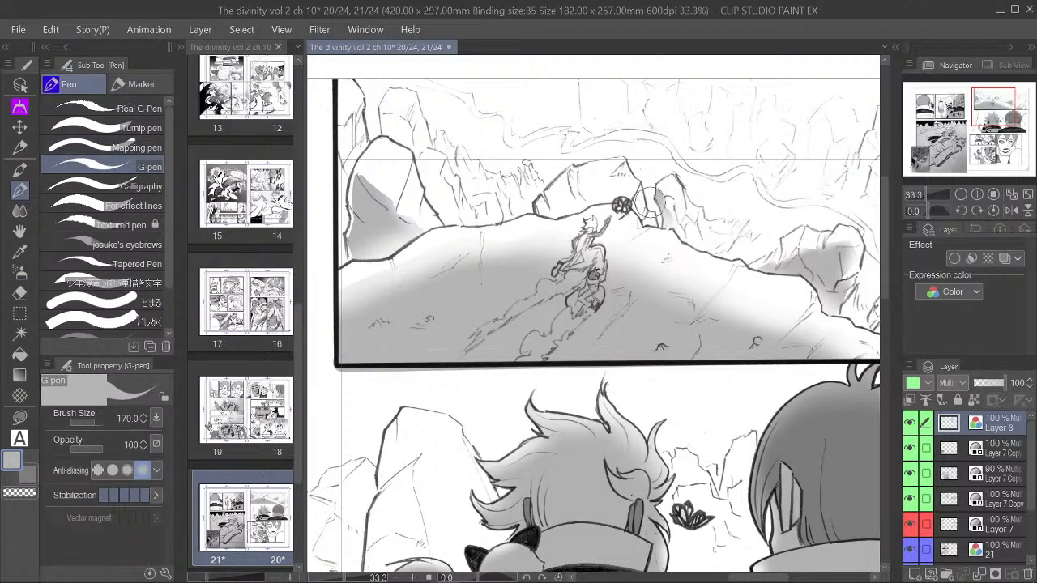
key("[")
key("[")
key("[")
key("c")
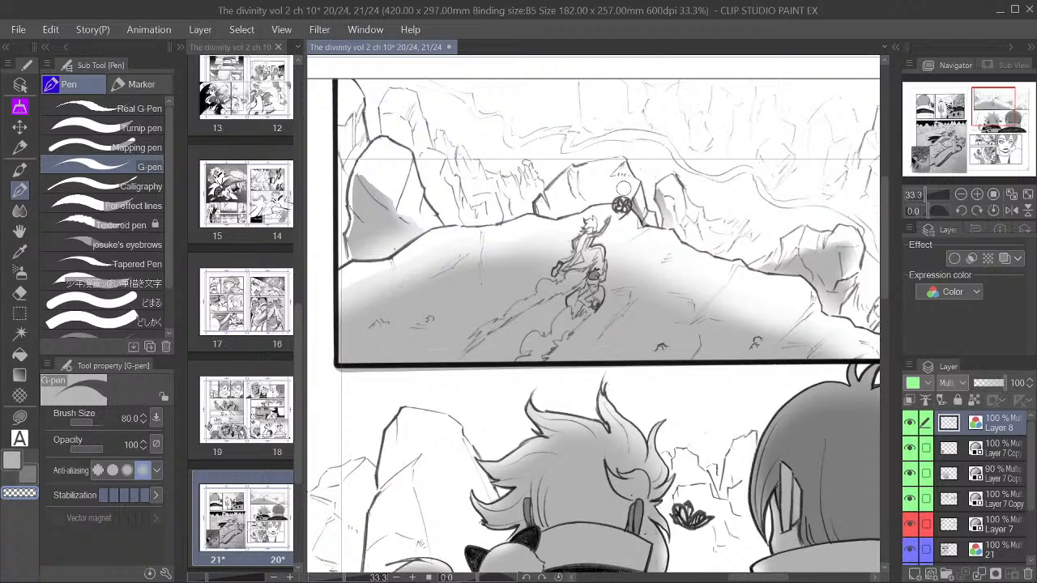
left_click(19, 272)
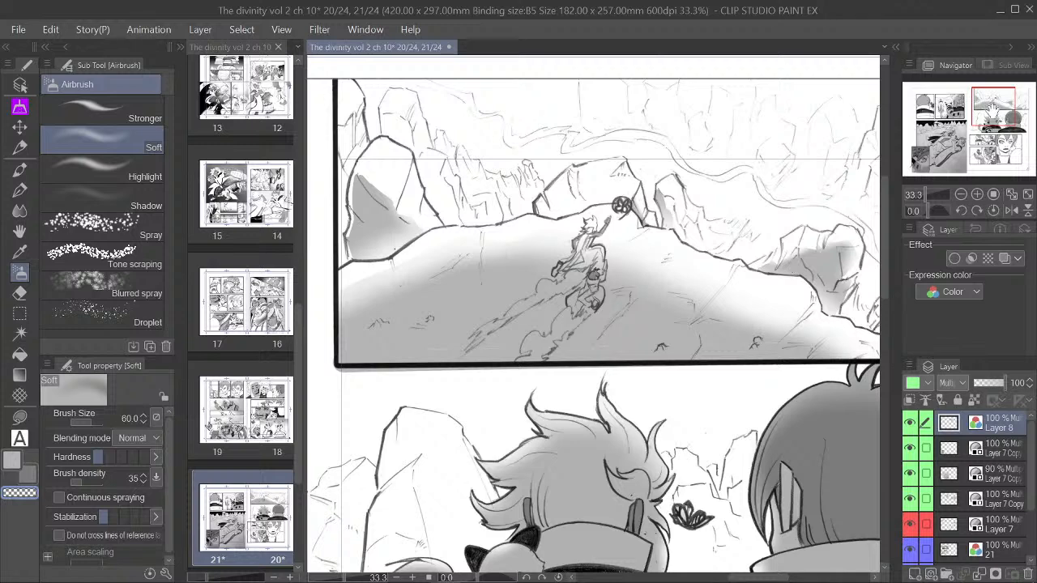
left_click_drag(993, 112, 994, 112)
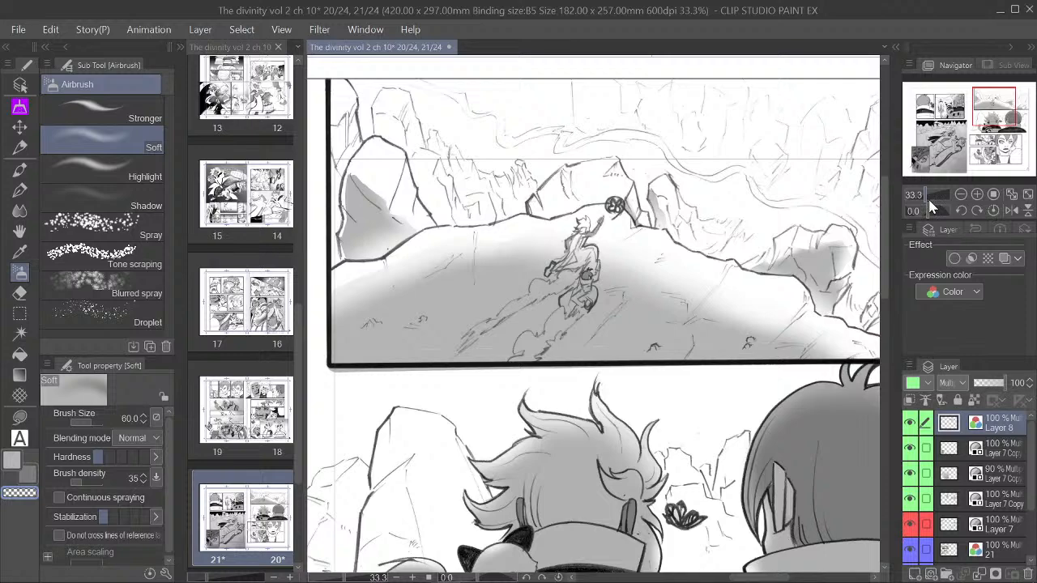
scroll(739, 316, "down", 1)
scroll(733, 332, "up", 2)
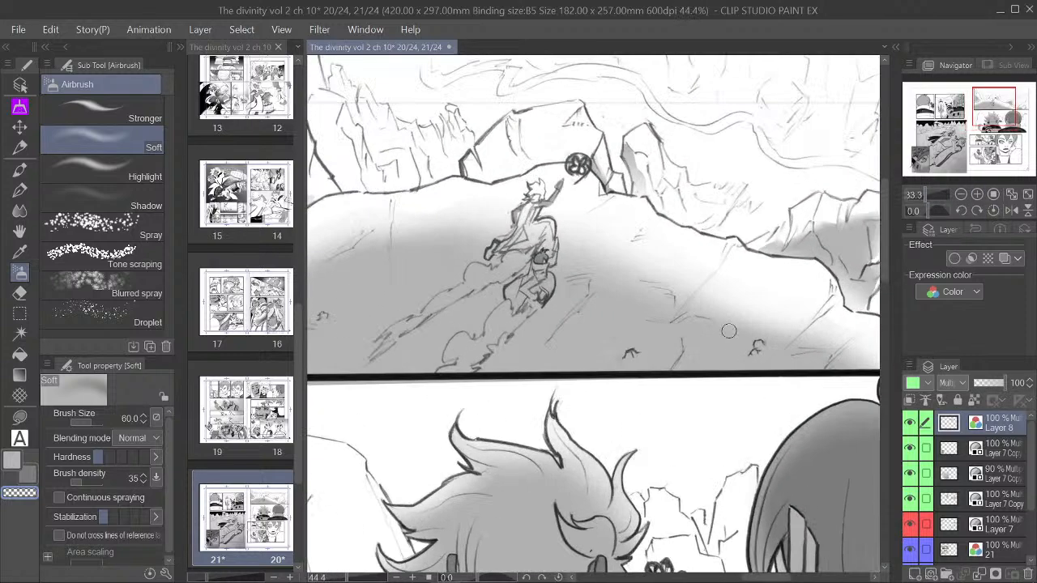
scroll(735, 351, "down", 1)
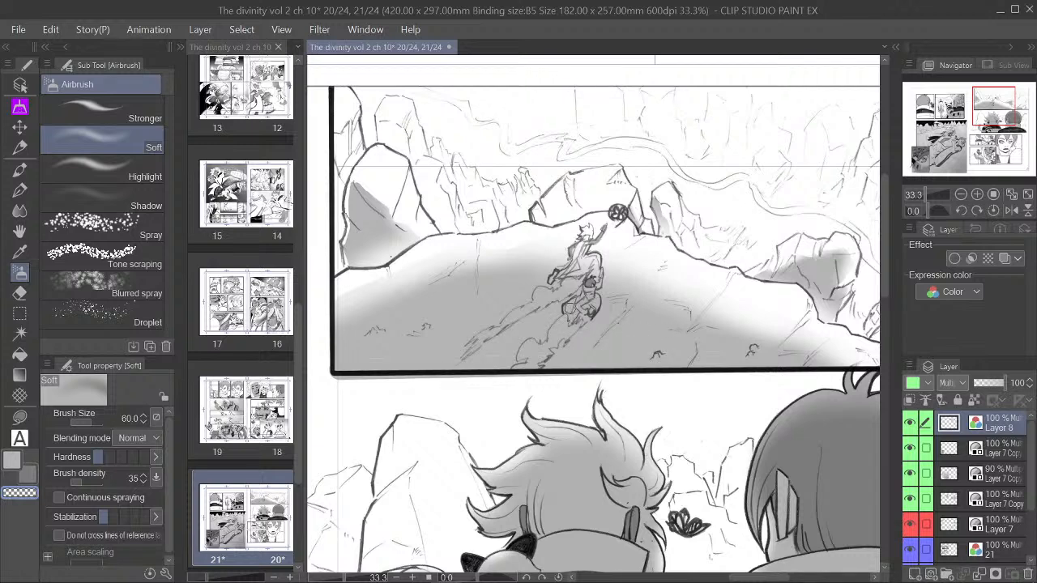
Step: Lasso-fill darker grey shadows on the hill beneath the running figures in the top panel
left_click(19, 417)
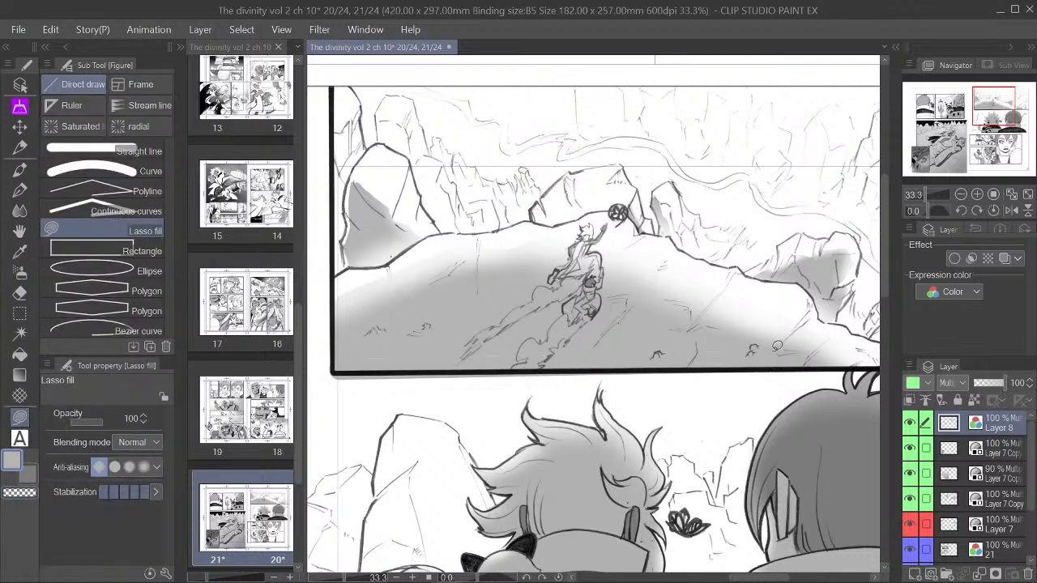
mouse_move(761, 357)
left_mouse_down()
mouse_move(740, 332)
mouse_move(765, 343)
left_mouse_up()
mouse_move(672, 352)
left_mouse_down()
mouse_move(369, 361)
mouse_move(469, 326)
mouse_move(581, 322)
left_mouse_up()
mouse_move(814, 348)
left_mouse_down()
mouse_move(727, 345)
mouse_move(814, 337)
left_mouse_up()
key("ctrl+z")
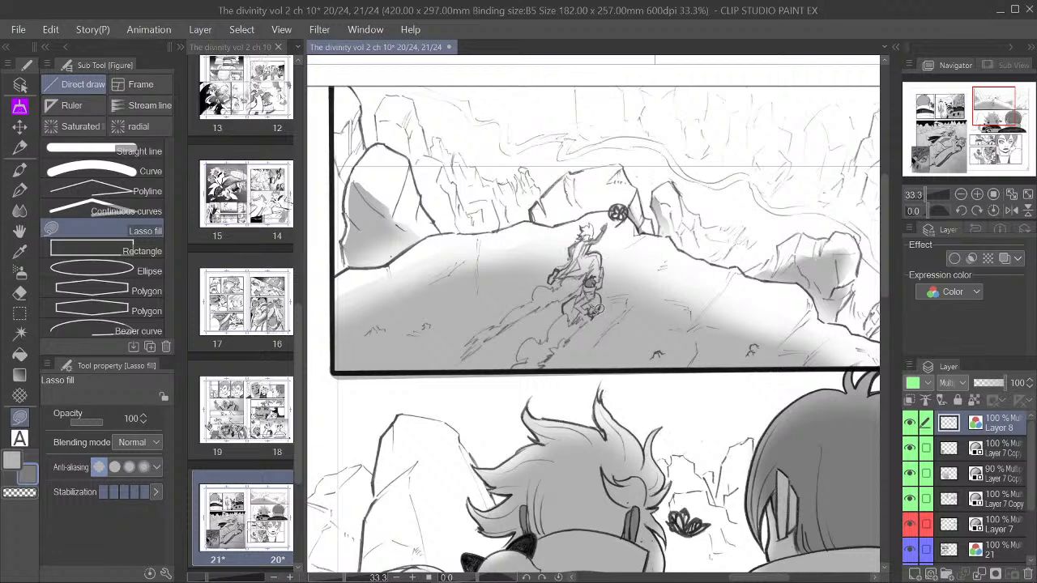
mouse_move(598, 310)
left_mouse_down()
mouse_move(595, 328)
mouse_move(572, 335)
mouse_move(553, 319)
mouse_move(562, 295)
mouse_move(582, 290)
mouse_move(600, 308)
left_mouse_up()
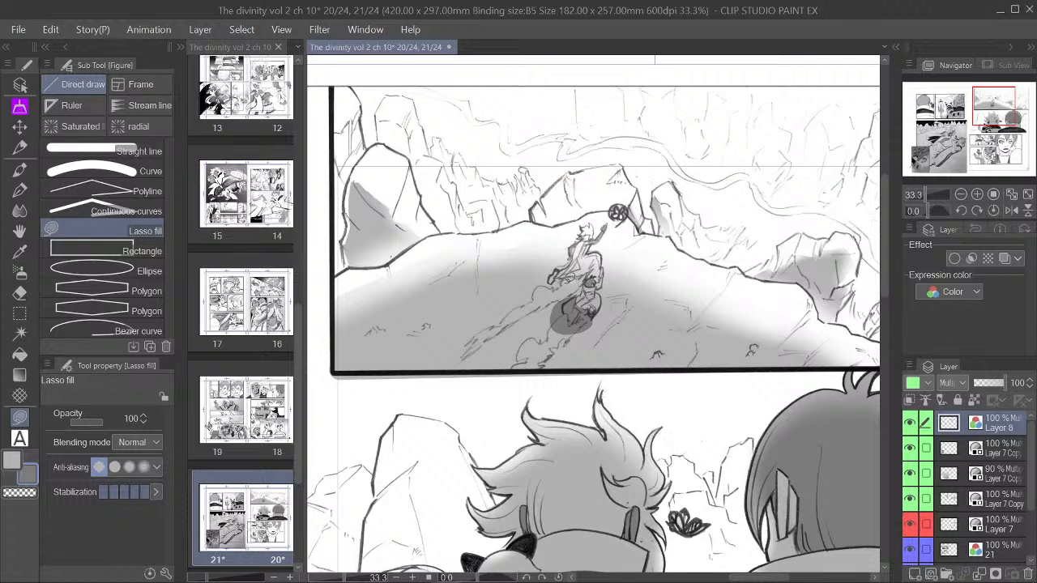
mouse_move(550, 280)
left_mouse_down()
mouse_move(561, 301)
mouse_move(582, 287)
mouse_move(580, 268)
mouse_move(568, 271)
left_mouse_up()
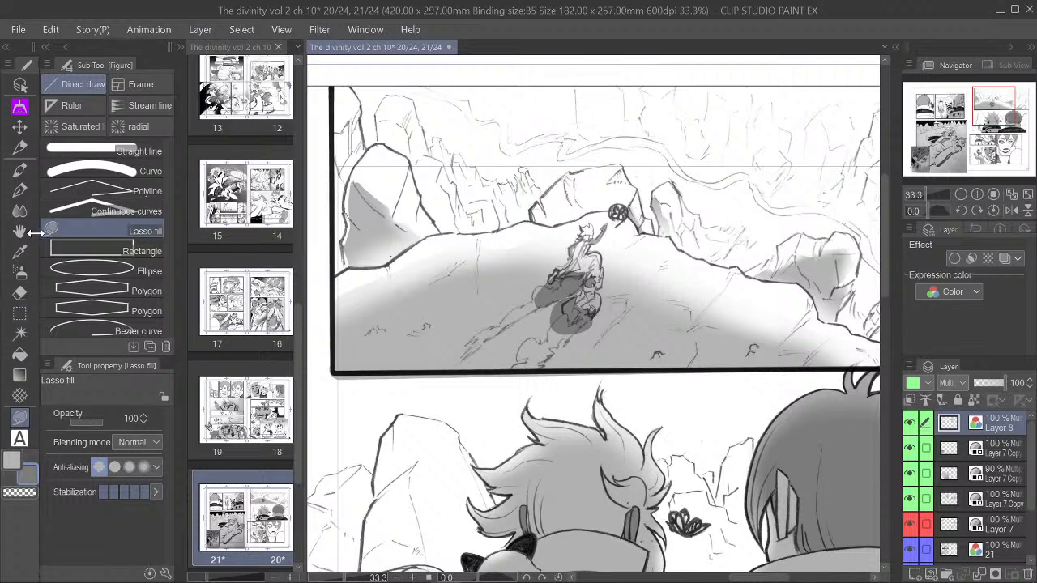
Step: Lighten the left dust trail behind the running figures with the transparent Soft airbrush at size 40
left_click(19, 272)
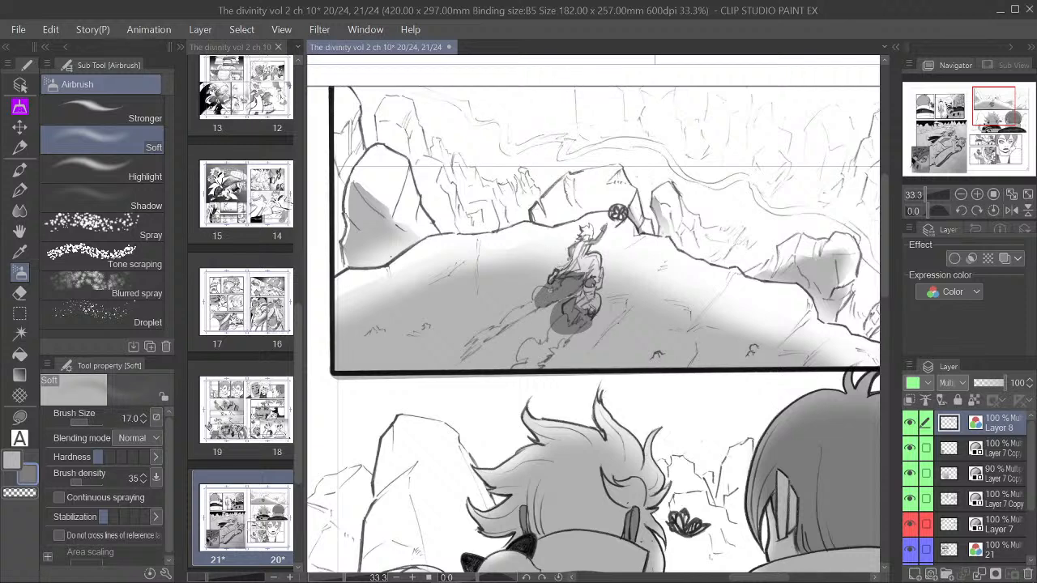
key("bracketleft")
key("bracketleft")
key("bracketright")
key("bracketright")
key("bracketright")
key("bracketright")
key("bracketright")
key("bracketright")
key("bracketright")
left_click(20, 492)
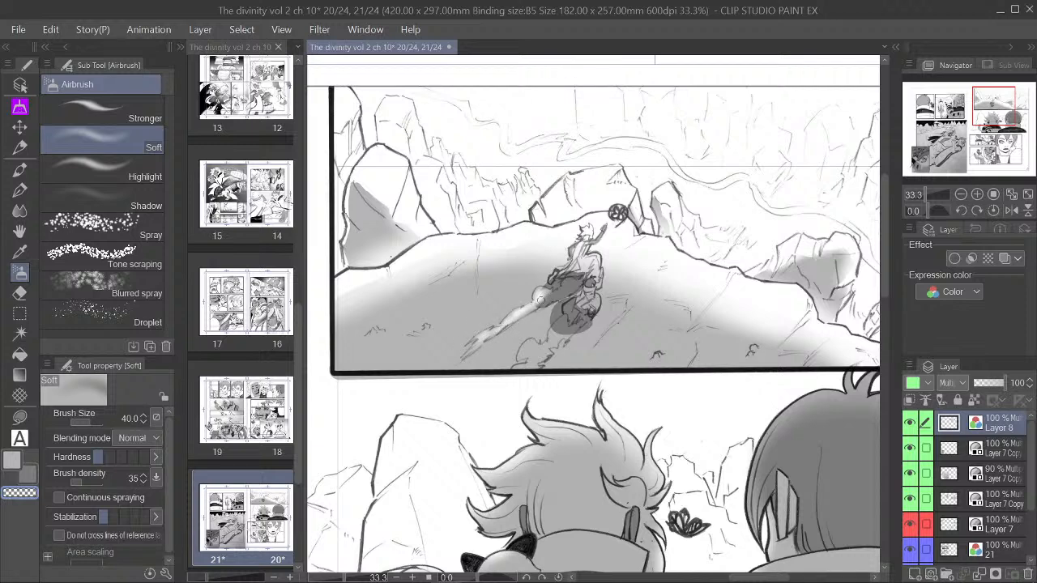
Step: Clear the grey from the second dust trail and soften the shadow above it with the transparent Soft airbrush at size 70
key("bracketright")
key("bracketright")
mouse_move(552, 294)
left_mouse_down()
mouse_move(573, 320)
mouse_move(596, 330)
mouse_move(555, 337)
mouse_move(557, 324)
mouse_move(566, 321)
mouse_move(552, 342)
mouse_move(521, 352)
mouse_move(533, 340)
mouse_move(540, 357)
mouse_move(518, 368)
mouse_move(567, 339)
left_mouse_up()
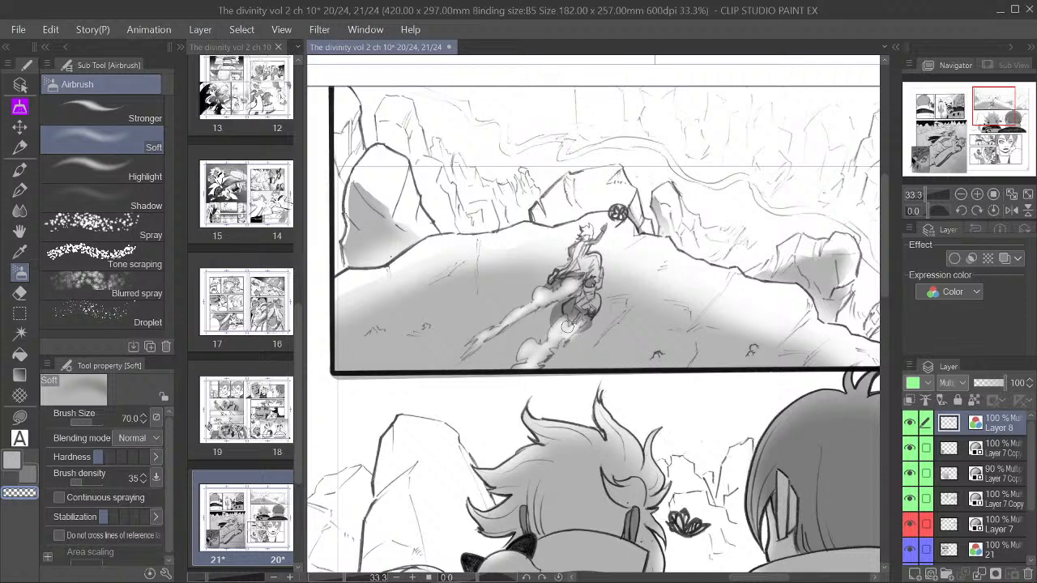
mouse_move(549, 342)
left_mouse_down()
mouse_move(513, 371)
mouse_move(548, 357)
left_mouse_up()
Step: Shade the running figures with the darker grey Soft airbrush at sizes 80 and 50
key("]")
key("]")
key("]")
key("]")
key("c")
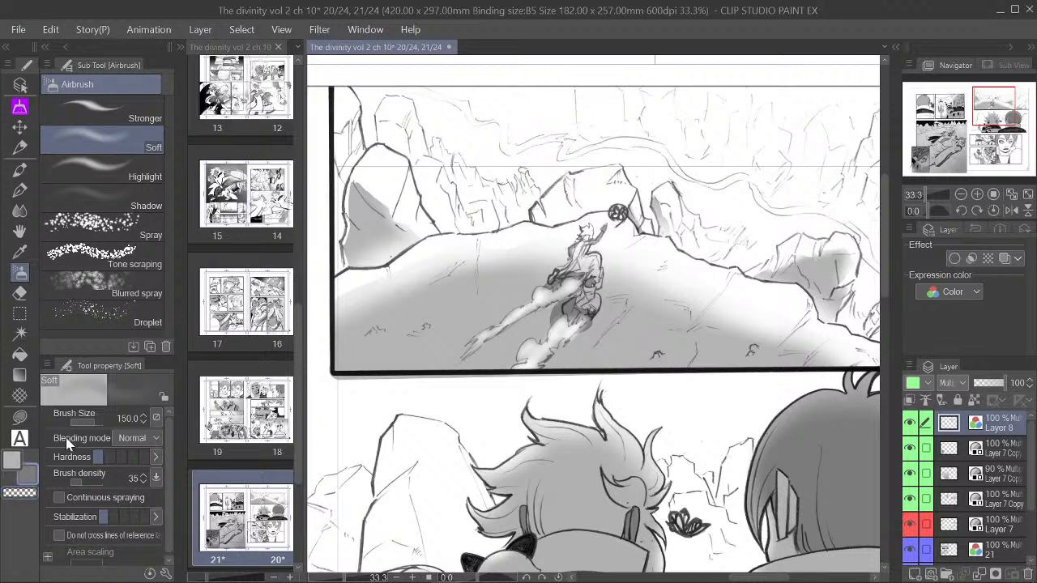
key("[")
key("[")
key("[")
mouse_move(582, 243)
left_mouse_down()
mouse_move(570, 269)
mouse_move(590, 269)
mouse_move(571, 274)
left_mouse_up()
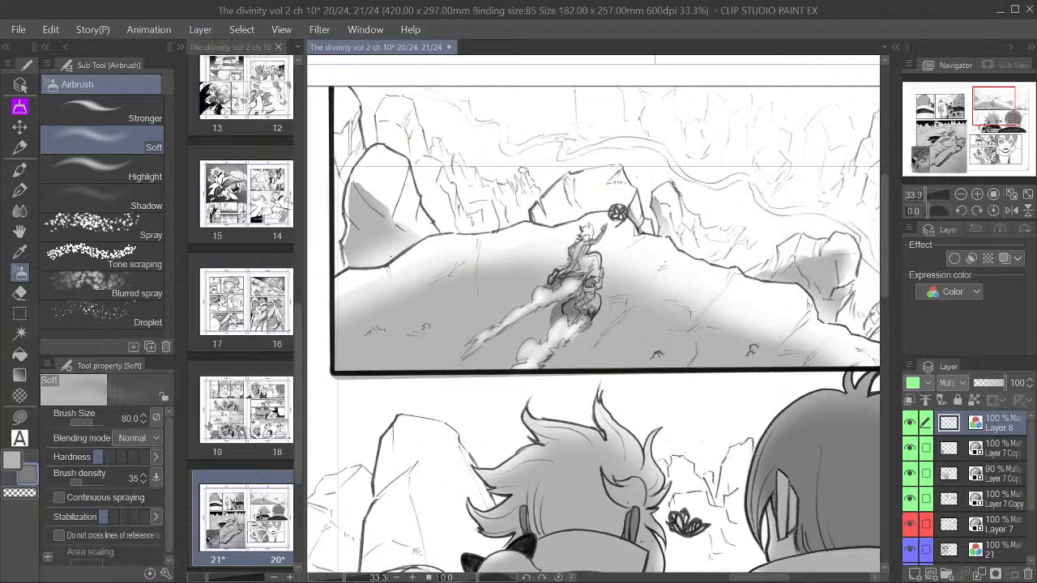
key("[")
key("[")
key("[")
left_click_drag(578, 300, 577, 260)
Step: Shade the tall rocks in the top panel's upper left corner with the light grey Soft airbrush at size 80
left_click(966, 194)
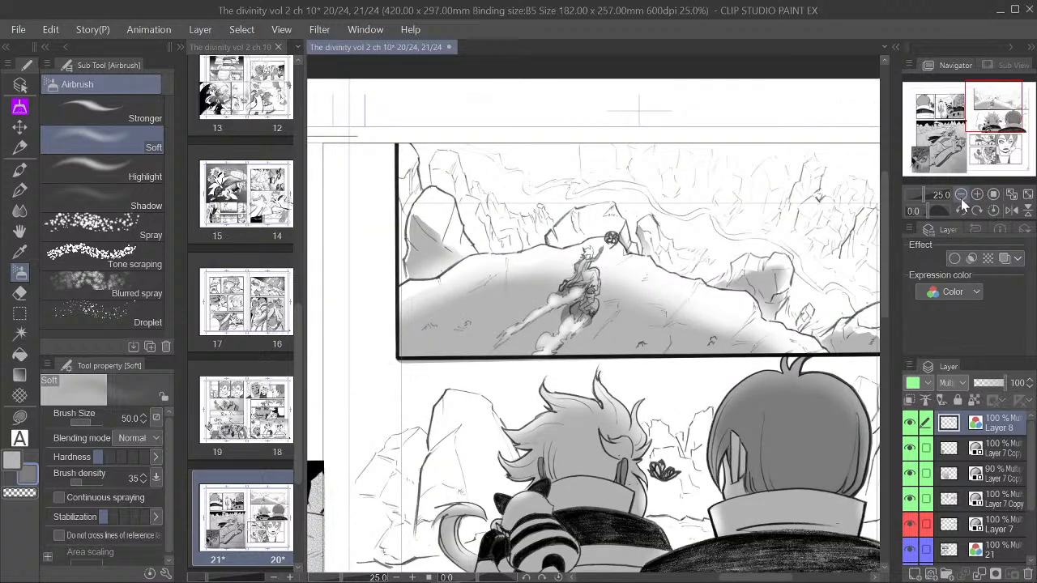
mouse_move(994, 122)
left_mouse_down()
mouse_move(1003, 120)
mouse_move(992, 118)
left_mouse_up()
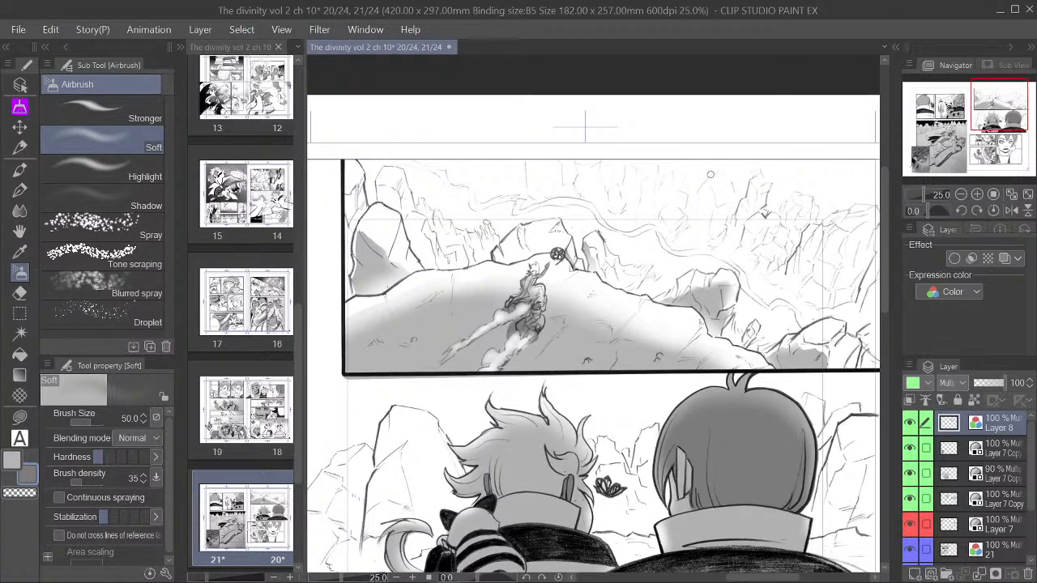
left_click(28, 493)
key("c")
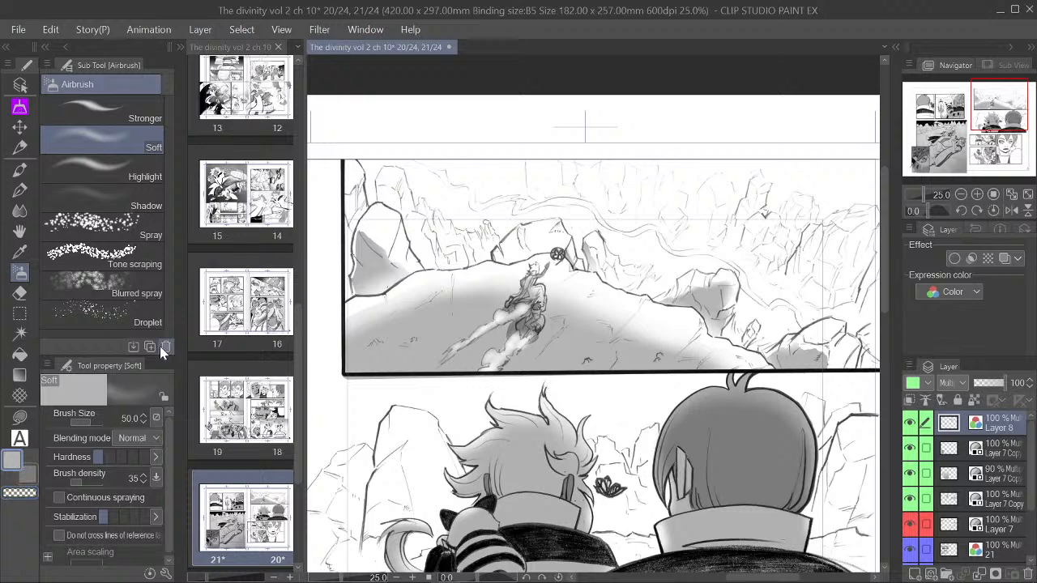
key("bracketright")
key("bracketright")
key("bracketright")
mouse_move(383, 188)
left_mouse_down()
mouse_move(381, 197)
mouse_move(379, 188)
left_mouse_up()
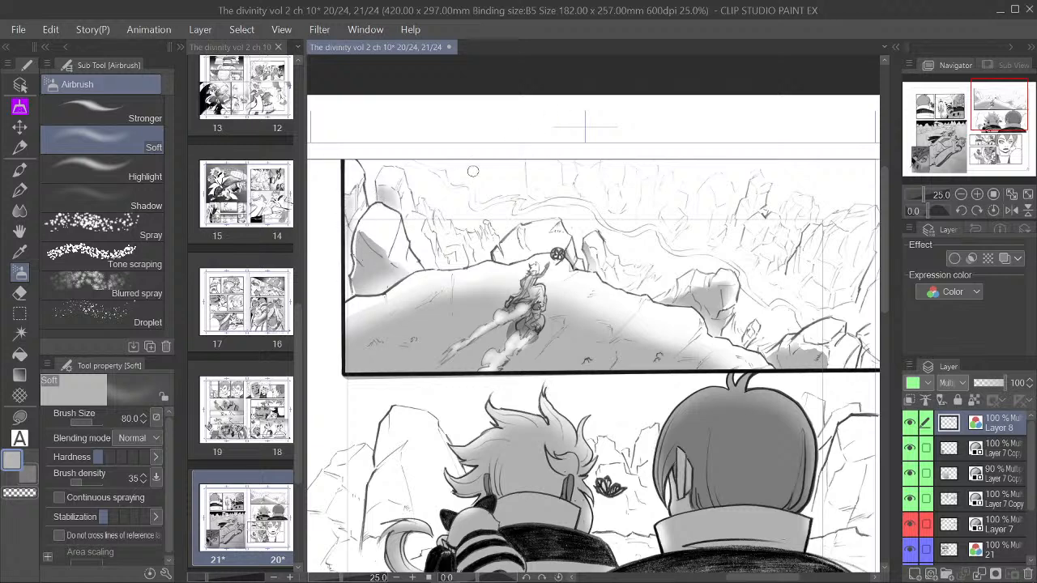
Step: Add light grey shading to the rock spires beside the large left boulder with the Soft airbrush at size 70
key("]")
key("]")
key("bracketleft")
key("bracketleft")
key("bracketleft")
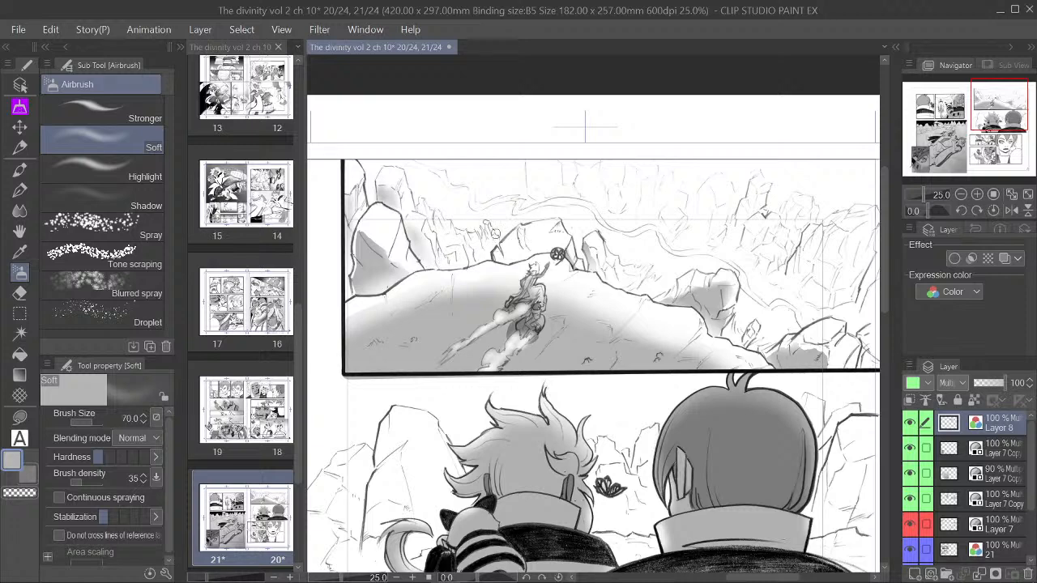
Step: Shade the rocks along the right side of the top panel with the light grey Soft airbrush at size 80
left_click_drag(991, 114, 998, 116)
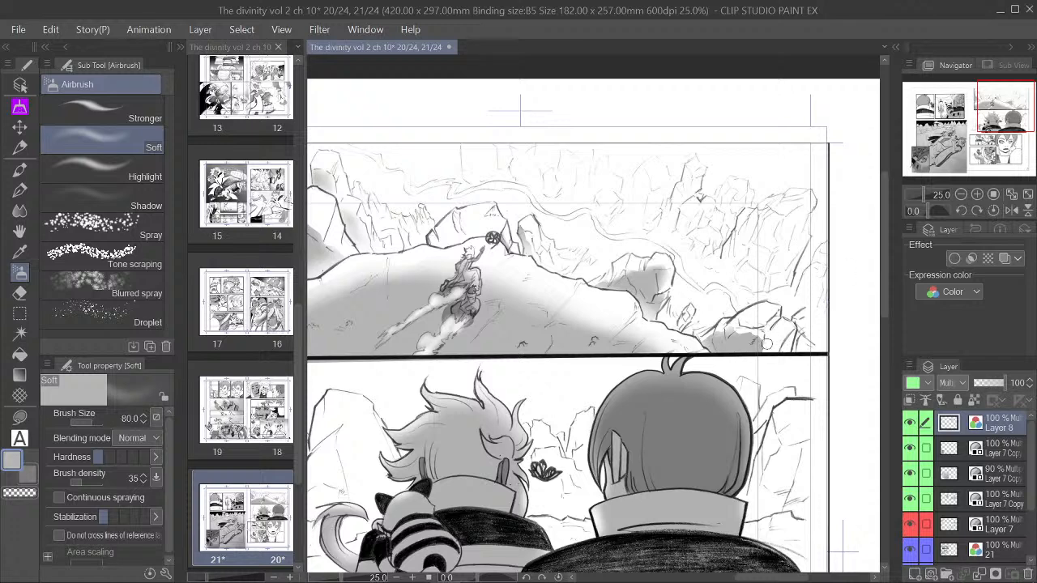
key("]")
key("]")
left_click(962, 195)
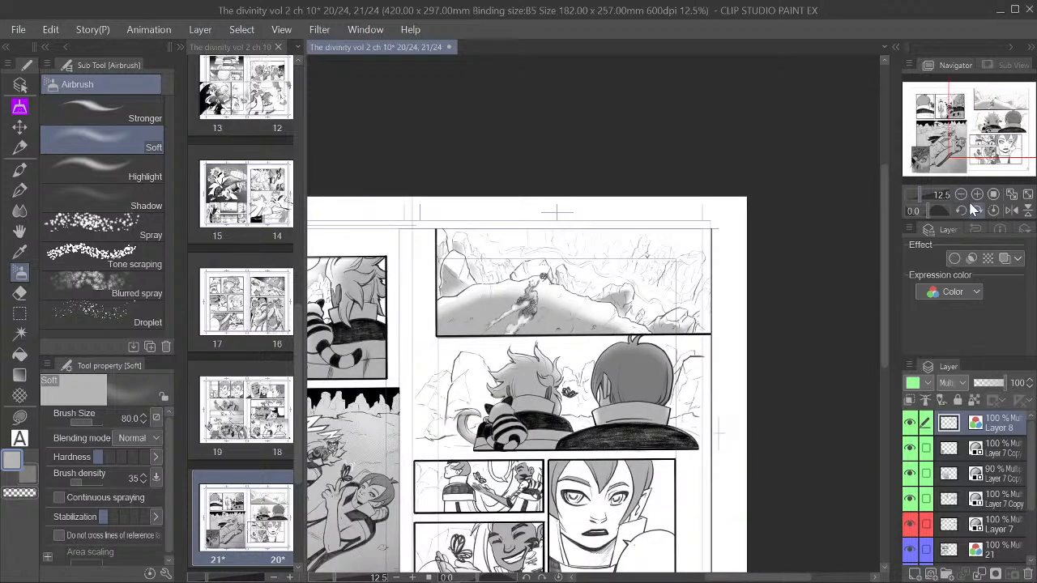
left_click(978, 195)
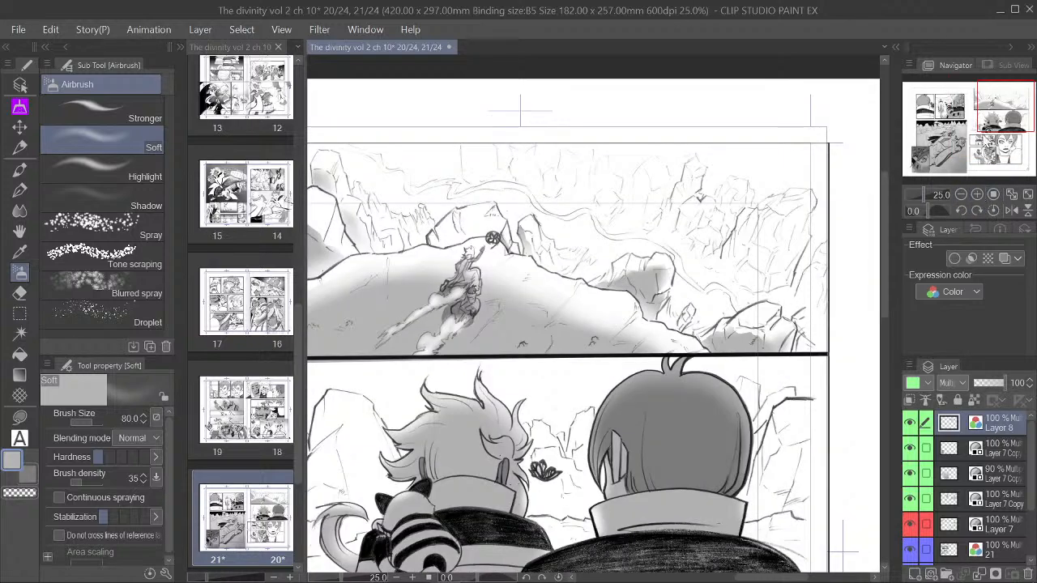
Step: Save the spread of pages 20 and 21
left_click(1000, 123)
left_click_drag(999, 110, 1001, 111)
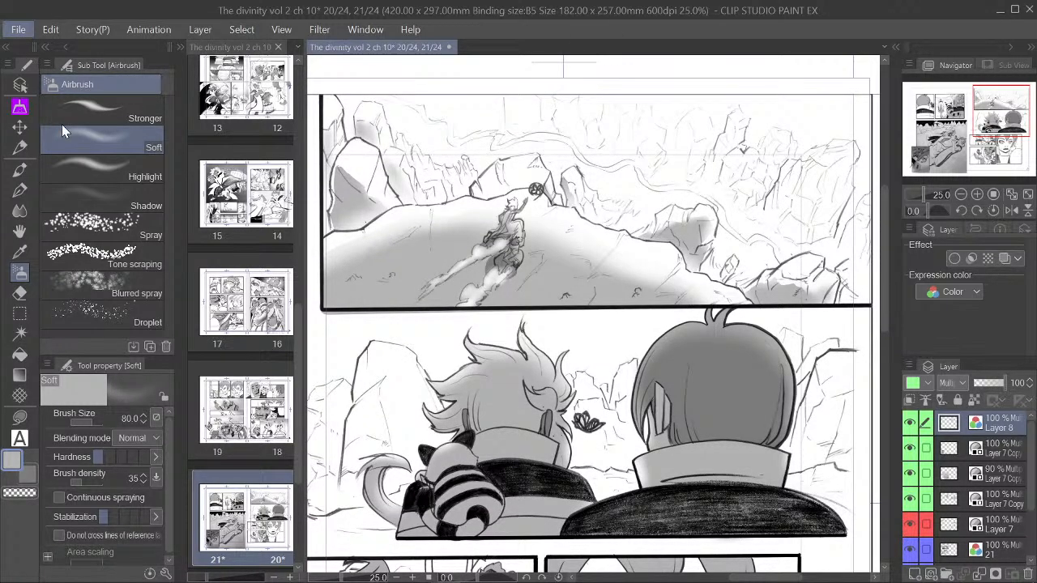
left_click(503, 213)
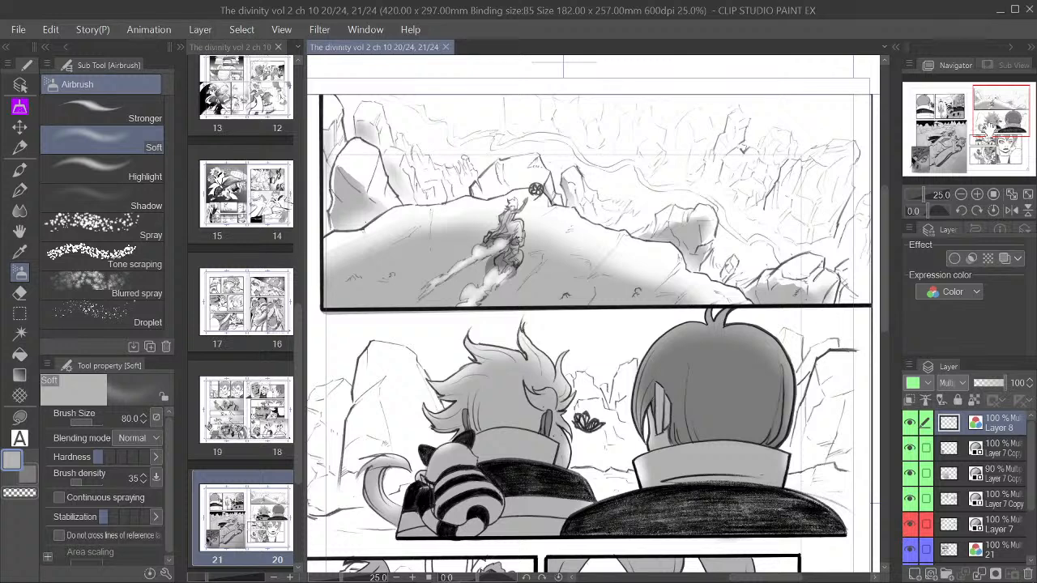
Step: Clear the stray grey shading in the strip just below the top panel's lower border using a rectangular selection
left_click_drag(987, 128, 989, 132)
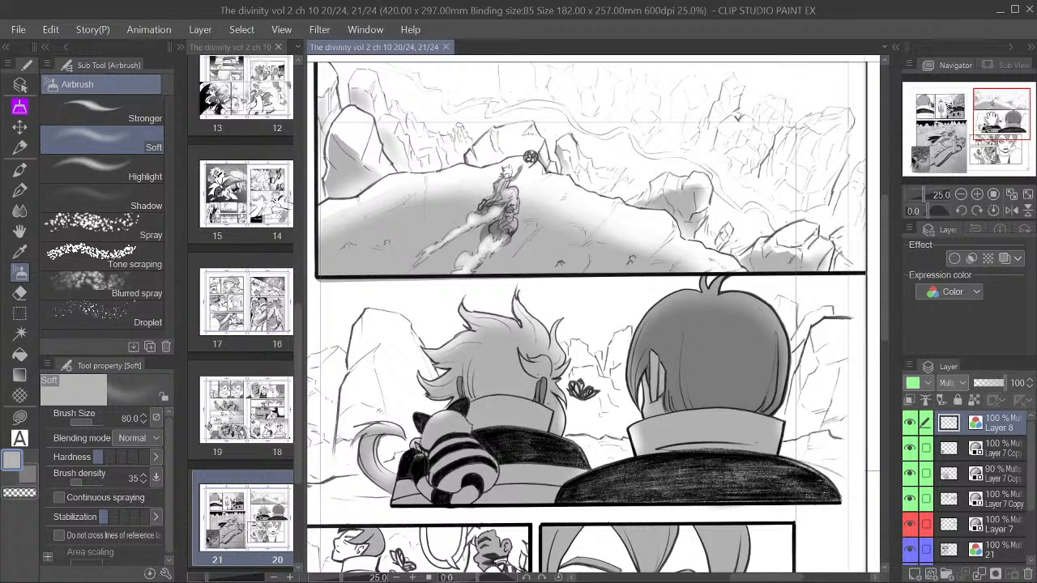
left_click_drag(992, 123, 991, 123)
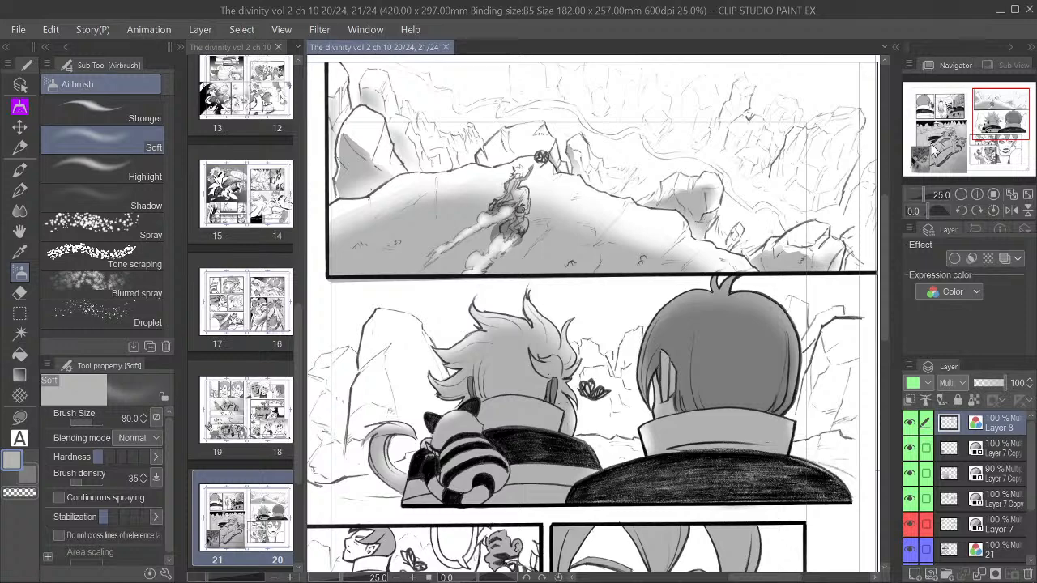
left_click_drag(990, 122, 990, 123)
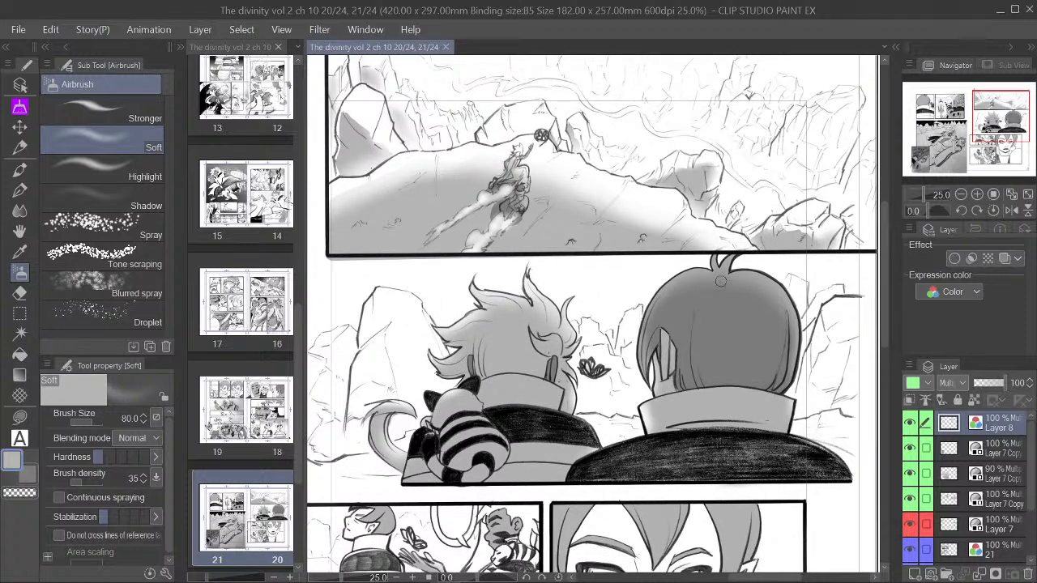
scroll(695, 290, "up", 2)
scroll(692, 290, "down", 2)
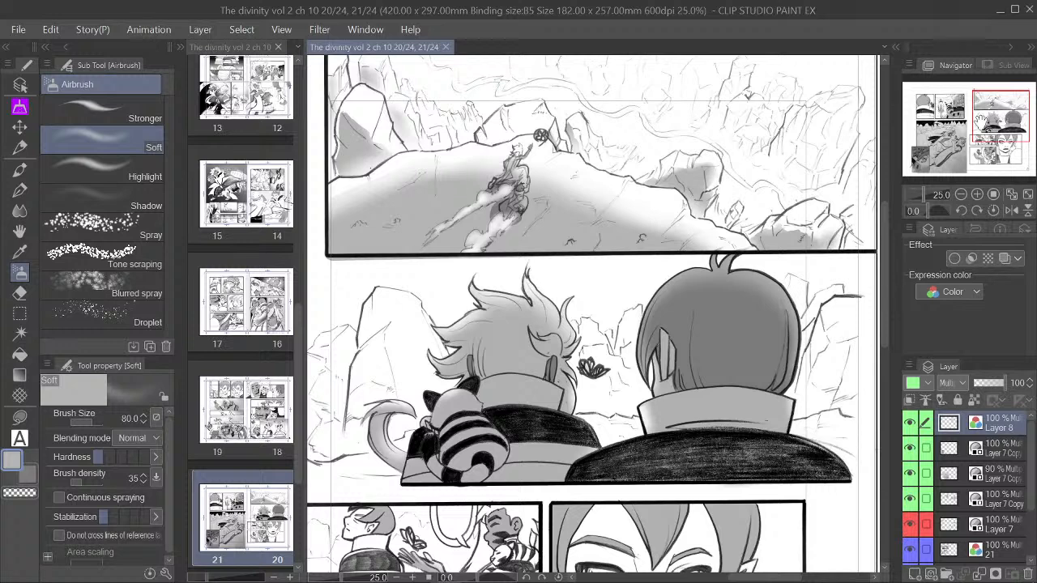
left_click_drag(990, 121, 987, 119)
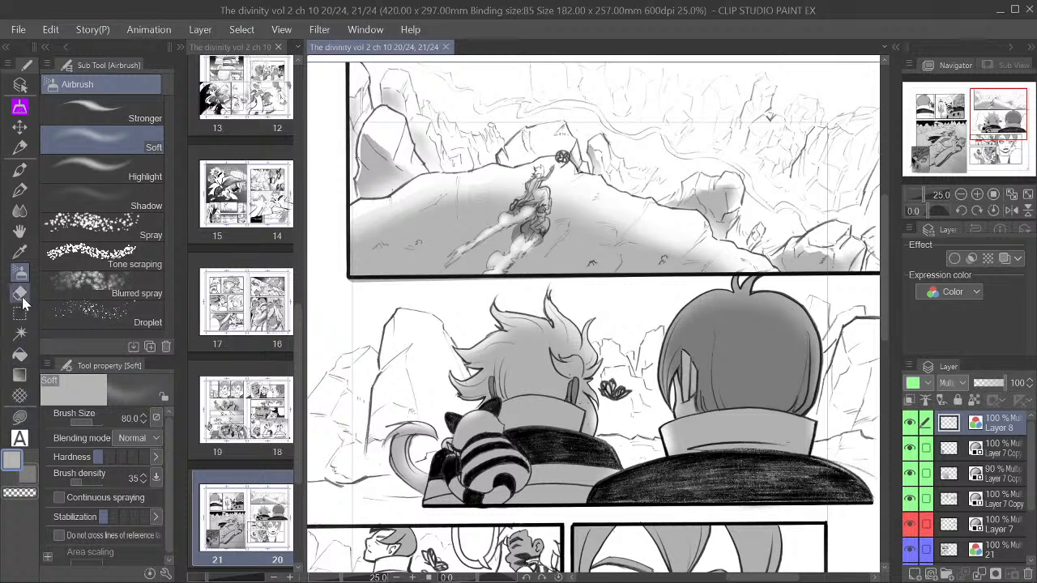
left_click(21, 315)
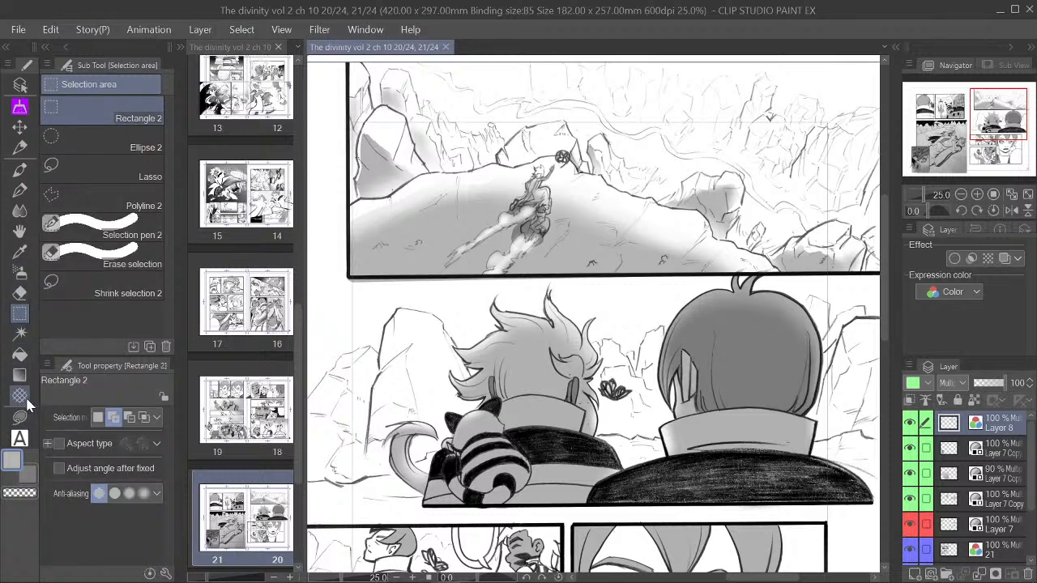
left_click(20, 492)
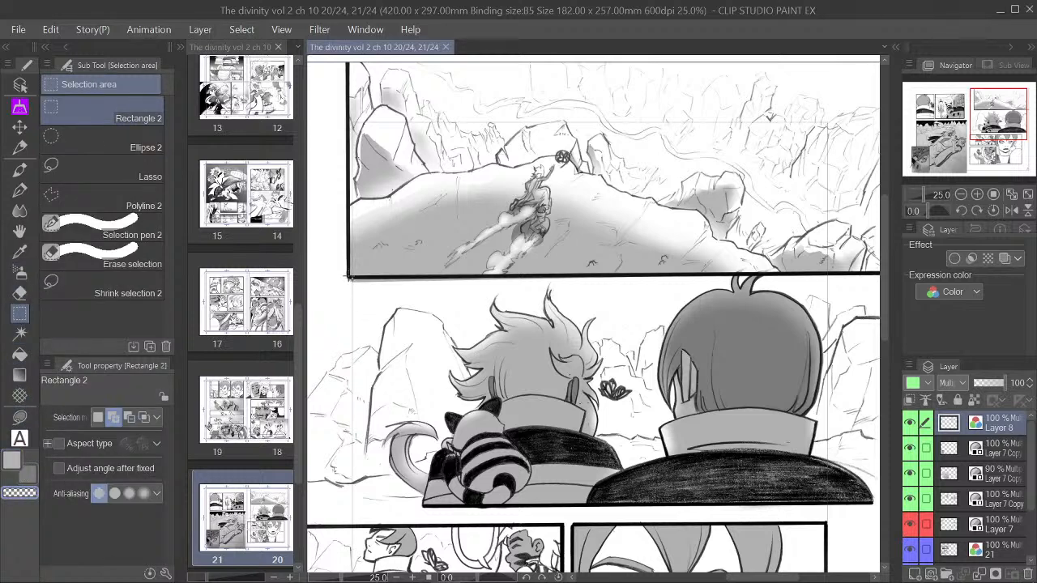
left_click_drag(349, 277, 699, 289)
left_click(497, 311)
left_click(377, 314)
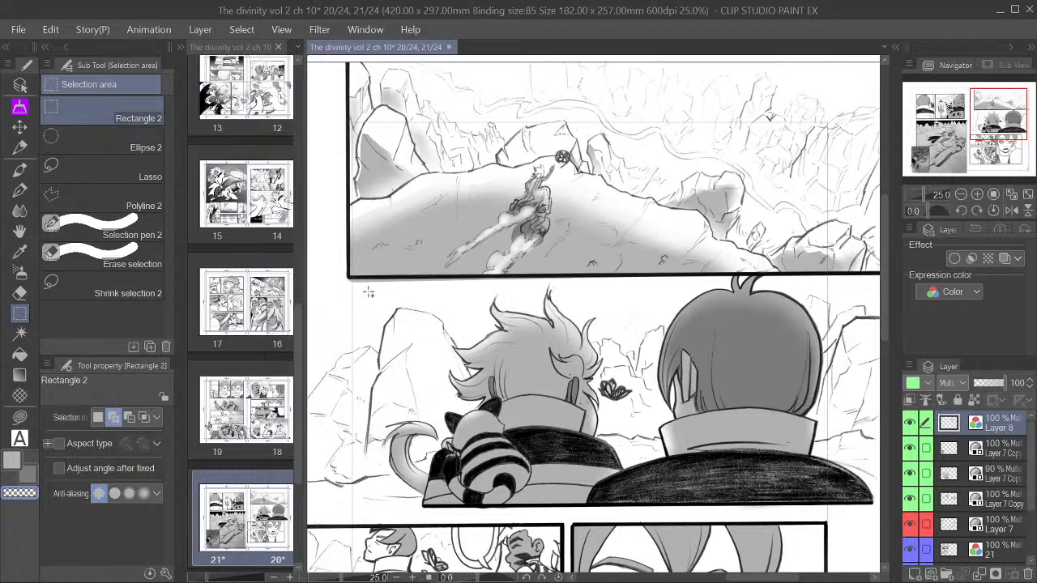
left_click_drag(348, 278, 689, 299)
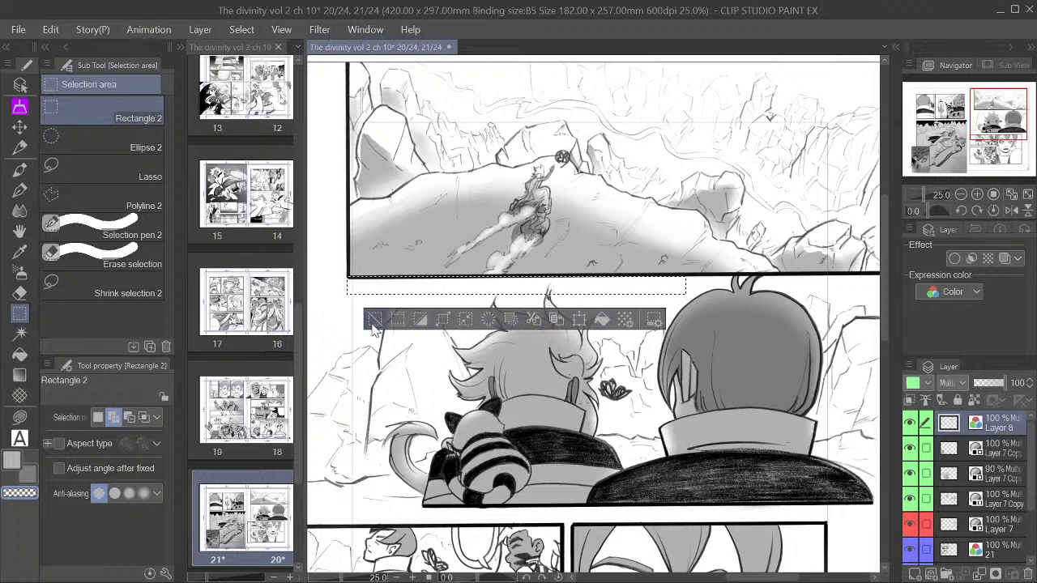
left_click(443, 322)
Step: Review the shading across page 20's panels, from the top landscape down to the lower close-ups
scroll(700, 253, "down", 2)
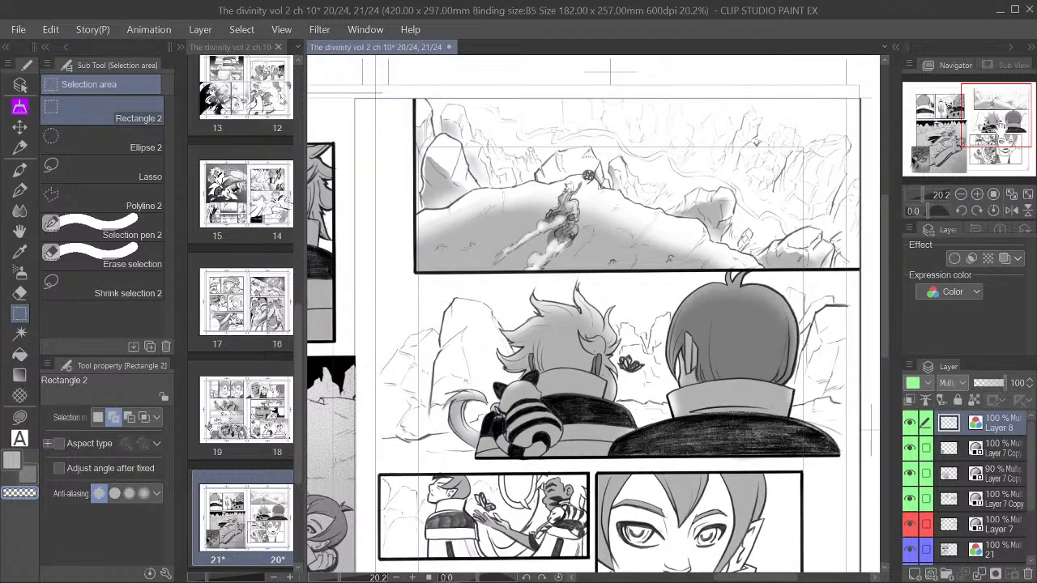
left_click_drag(844, 212, 810, 165)
left_click_drag(837, 381, 815, 390)
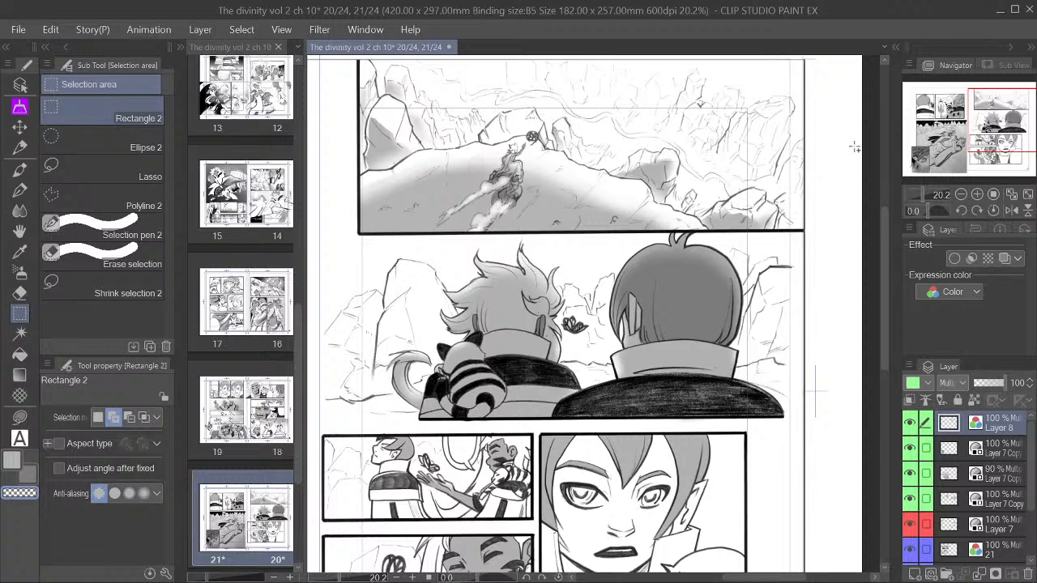
left_click_drag(1009, 124, 989, 143)
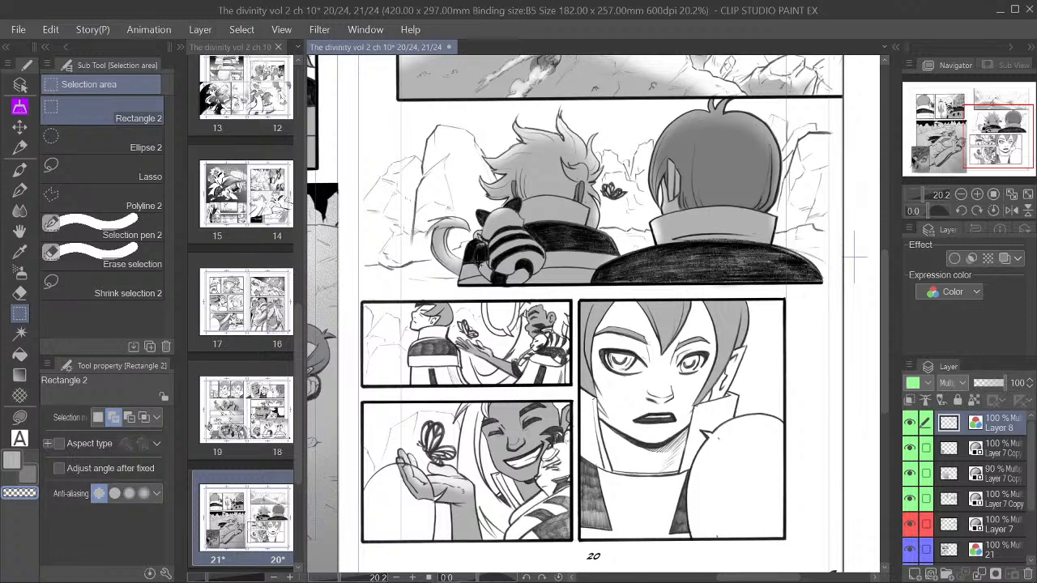
scroll(480, 262, "up", 1)
scroll(557, 247, "down", 1)
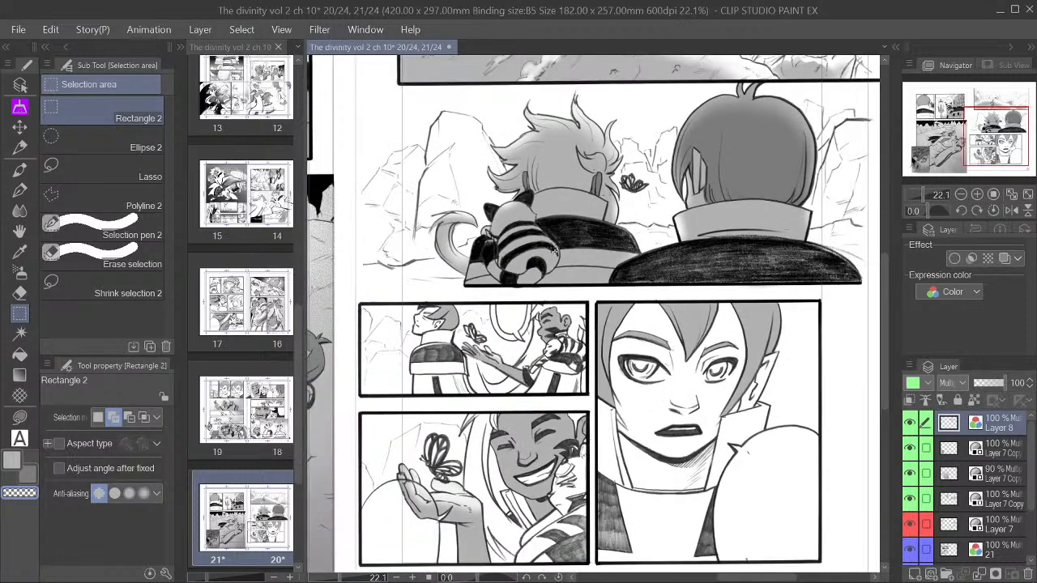
scroll(618, 257, "down", 1)
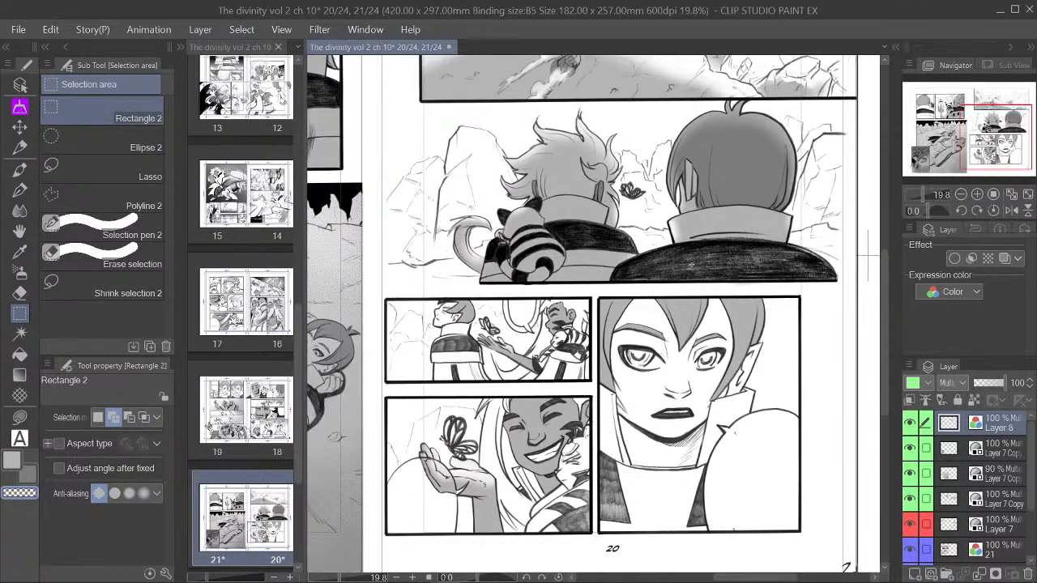
left_click_drag(989, 144, 994, 129)
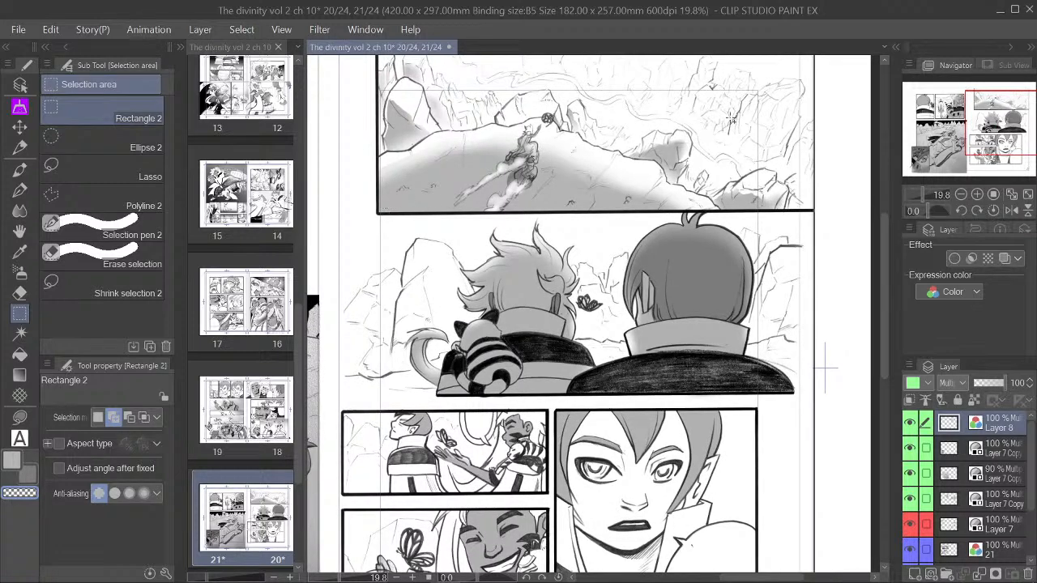
left_click_drag(986, 125, 987, 120)
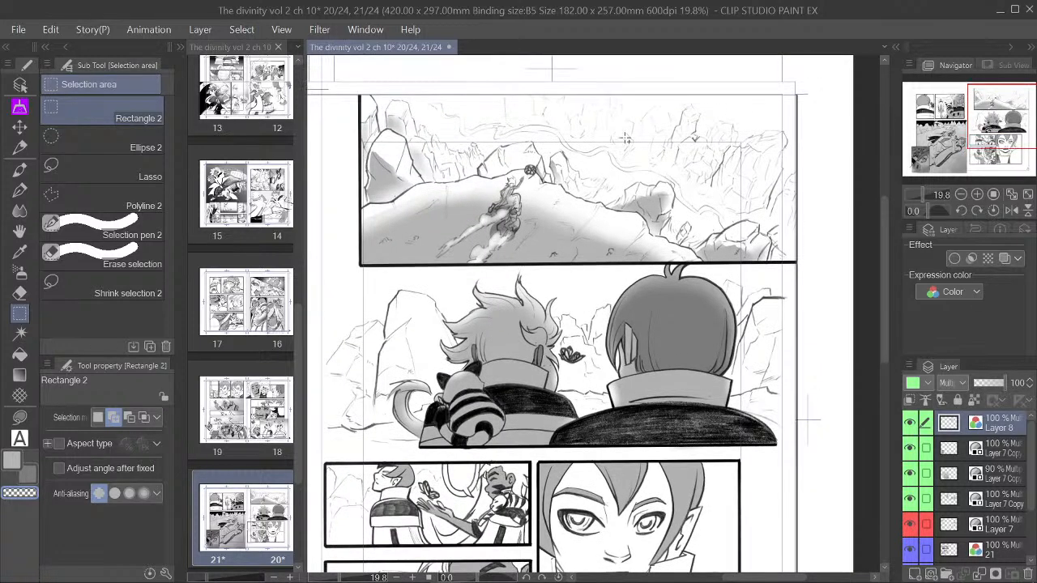
Step: Make layer 20 active for the G-pen in the transparent colour, checking the contents of Layer 7 and layer 20 by toggling their visibility
scroll(541, 146, "up", 2)
scroll(525, 154, "up", 1)
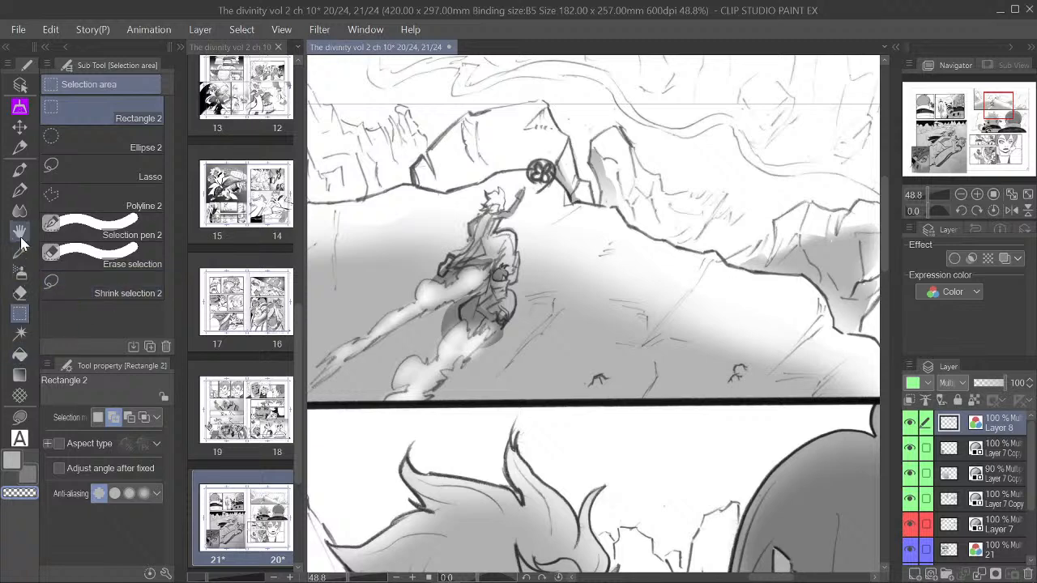
left_click(19, 189)
left_click(18, 493)
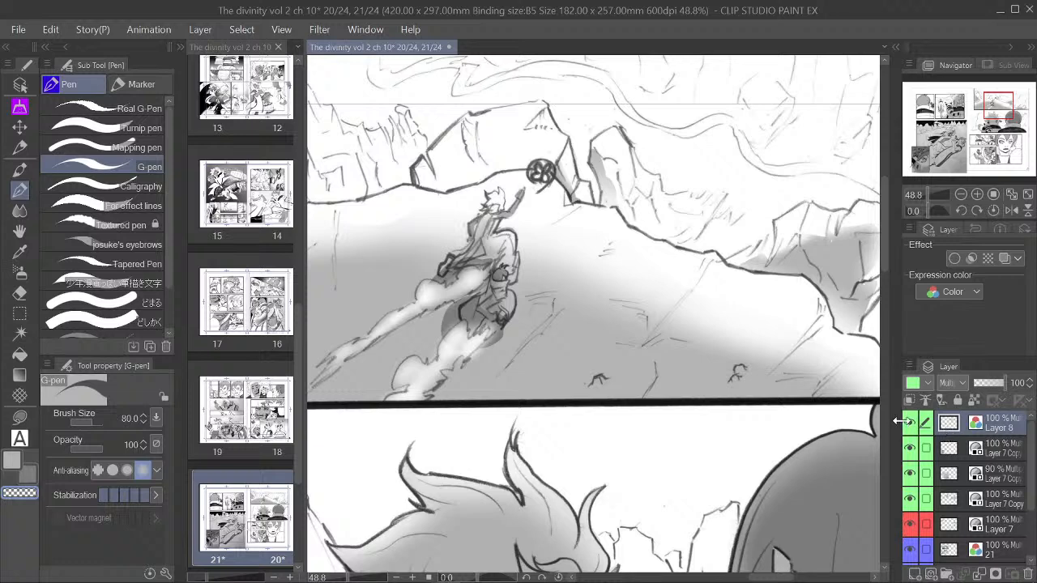
left_click(965, 527)
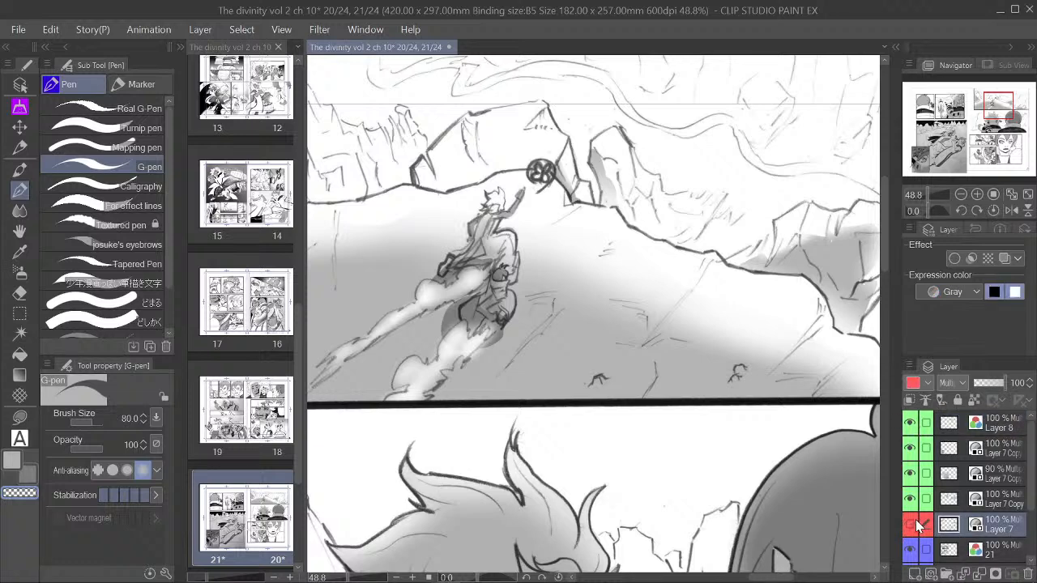
left_click(909, 525)
left_click(910, 526)
scroll(1009, 519, "down", 2)
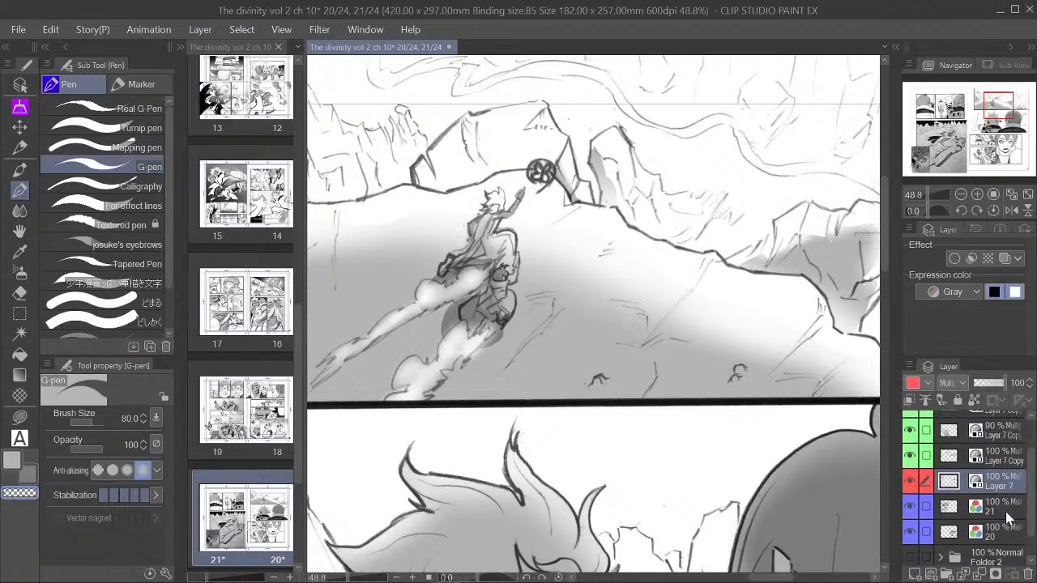
left_click(961, 509)
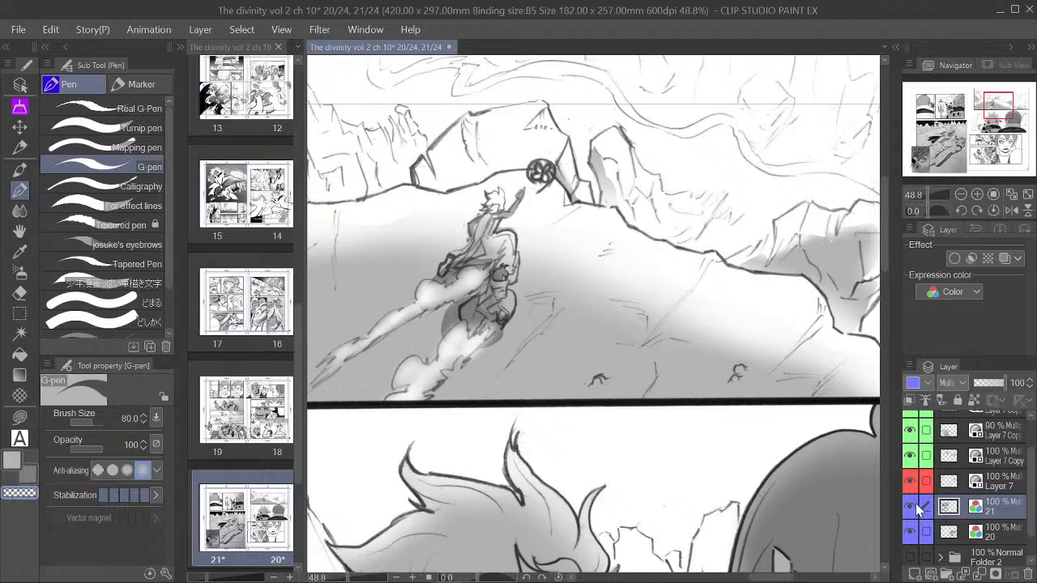
left_click(945, 534)
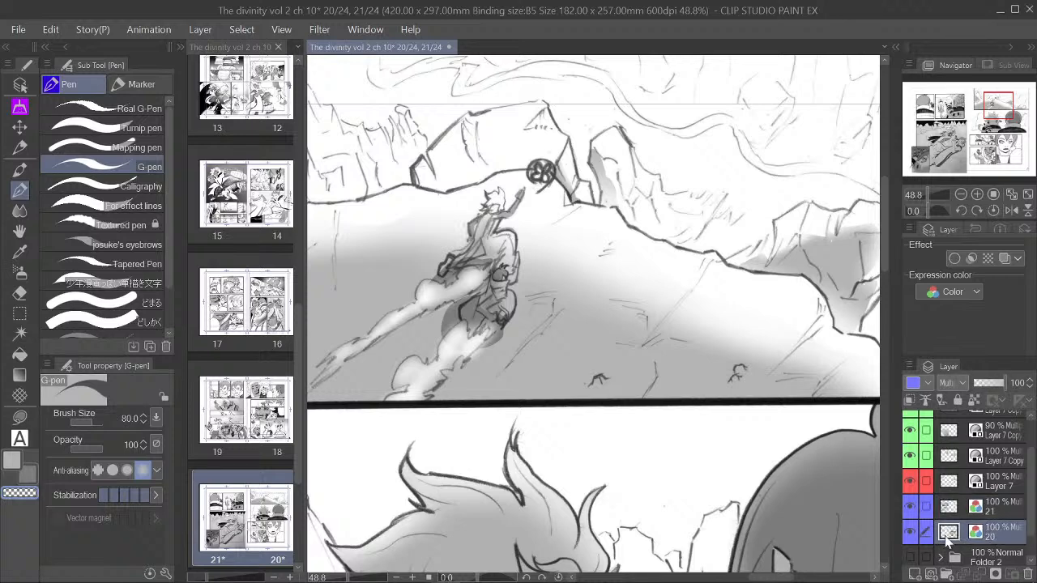
left_click(909, 531)
left_click(910, 532)
Step: Set the G-pen to size 20 with the transparent colour
left_click(30, 496)
key("bracketleft")
key("bracketleft")
key("bracketleft")
key("bracketleft")
key("bracketleft")
key("bracketleft")
key("bracketleft")
Step: Switch the drawing colour from transparent to the darker grey secondary colour for the top panel's right-hand background
left_click(961, 194)
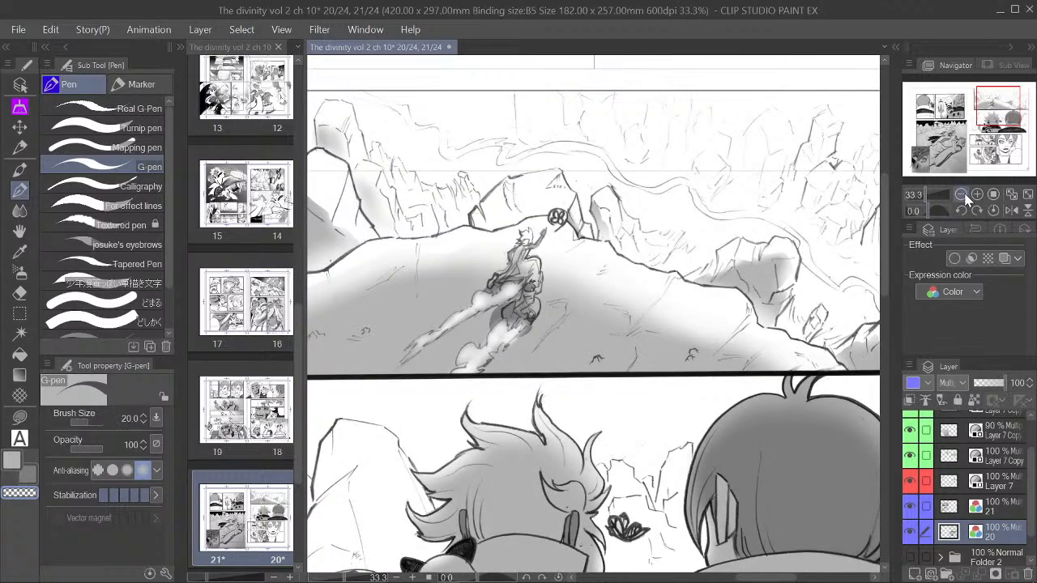
left_click(961, 195)
left_click_drag(1000, 114, 995, 123)
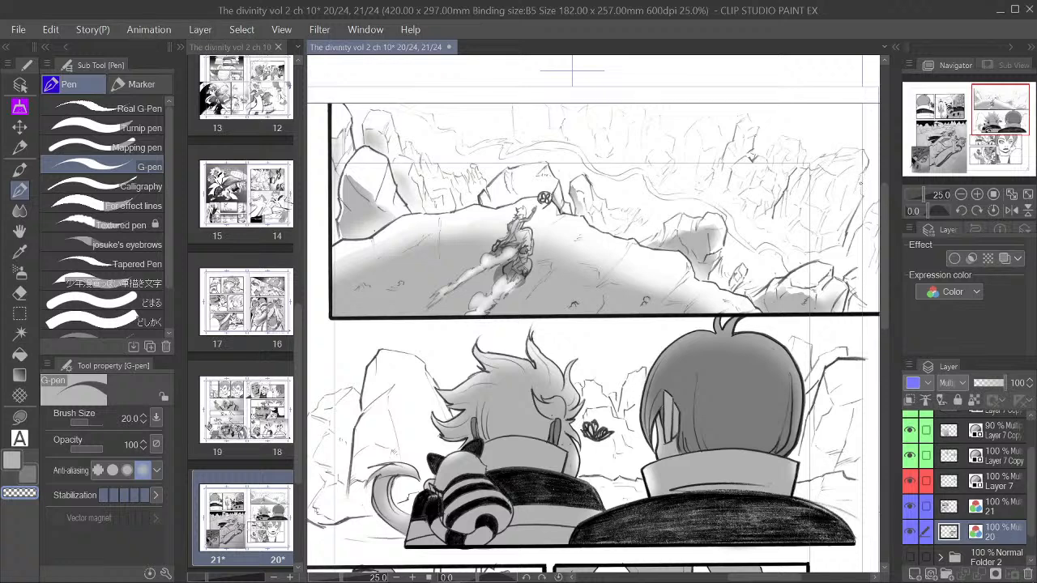
left_click_drag(1004, 116, 995, 104)
left_click(977, 195)
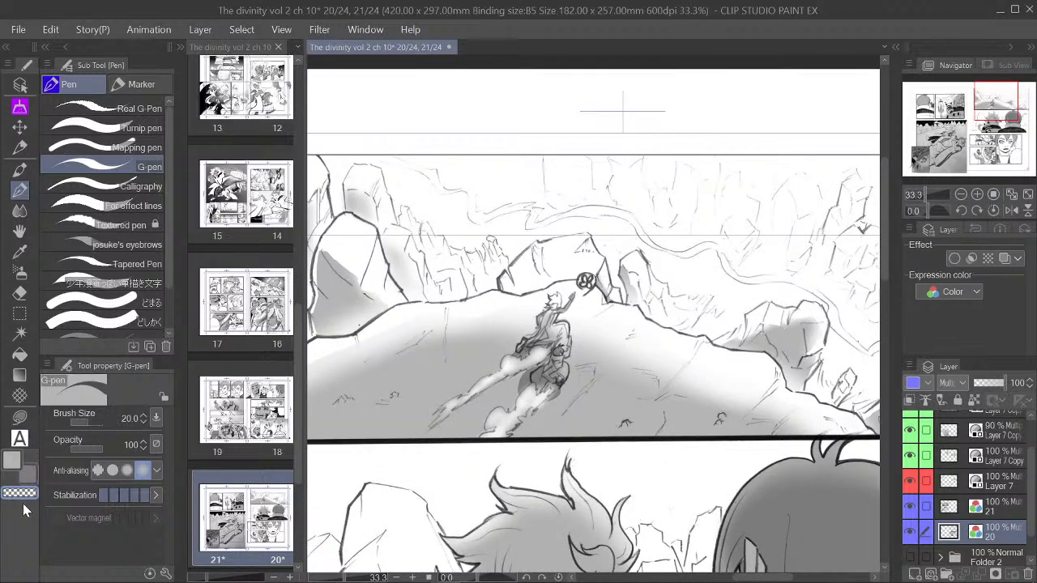
left_click(28, 473)
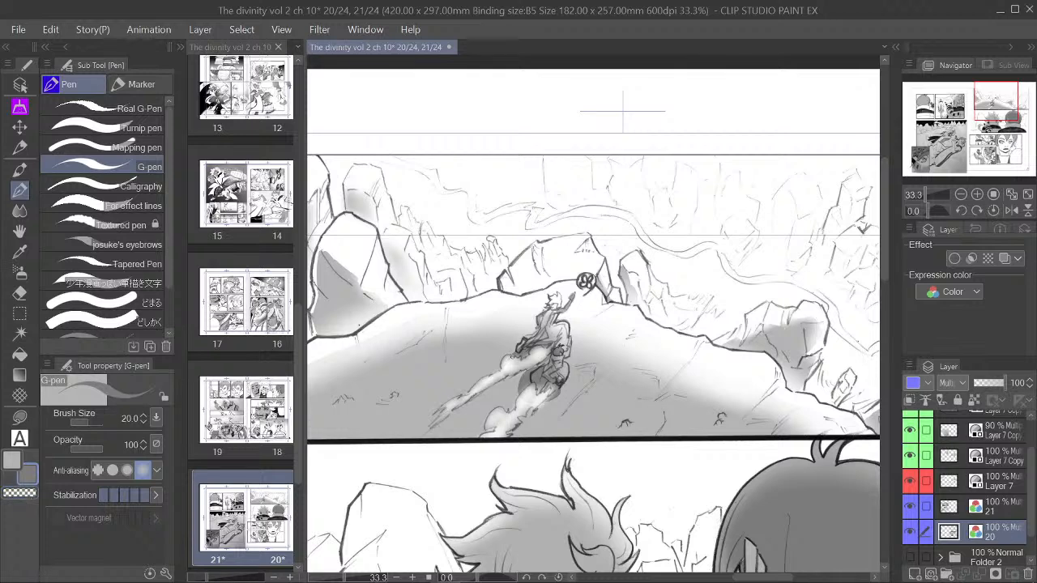
left_click_drag(994, 107, 993, 107)
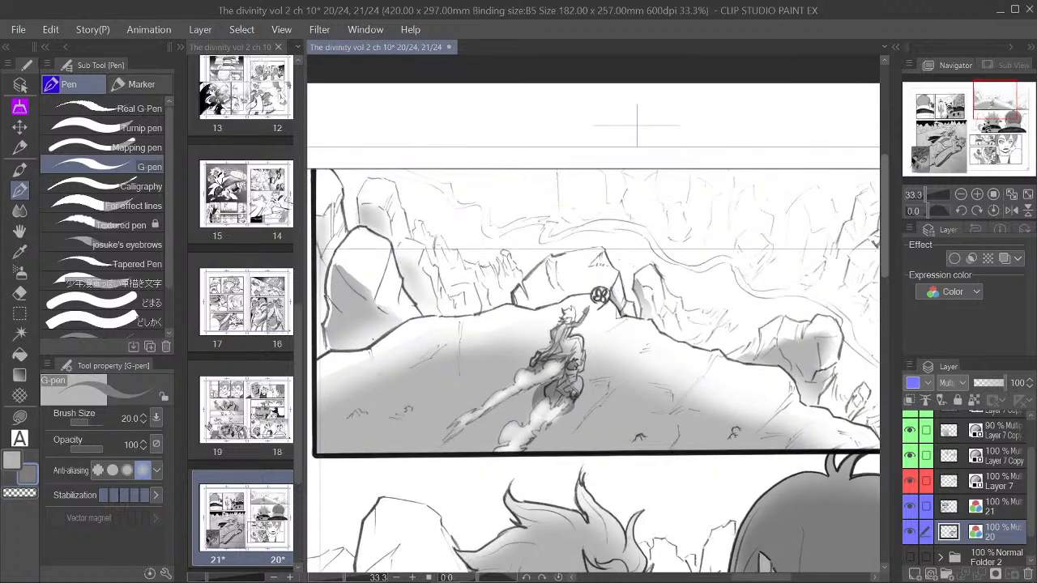
left_click(977, 195)
left_click_drag(988, 98, 1010, 103)
Step: Try to fill the background beside the winding river in the top panel with grey using Close and fill
left_click(20, 293)
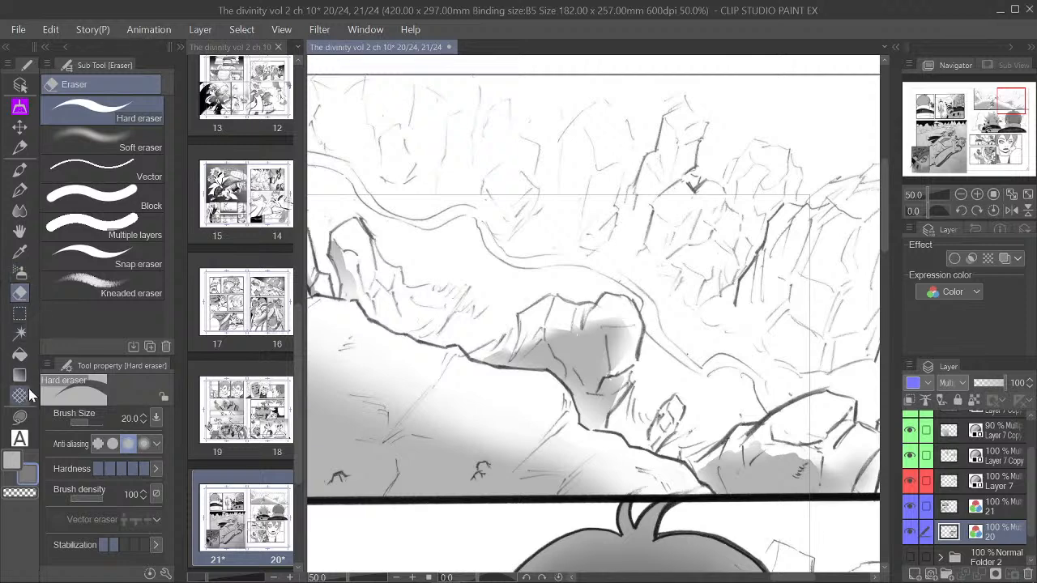
left_click(19, 333)
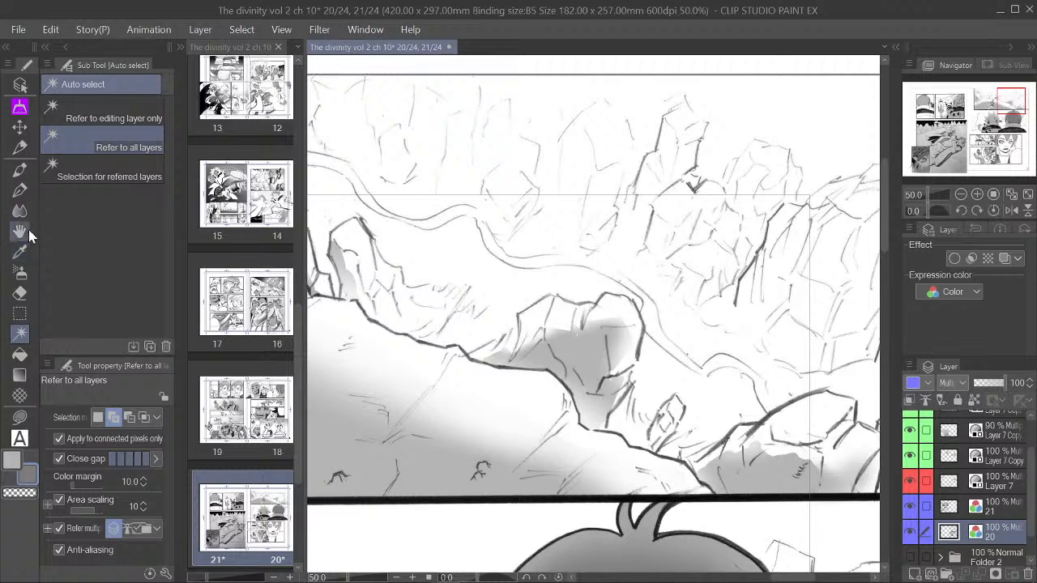
left_click(20, 191)
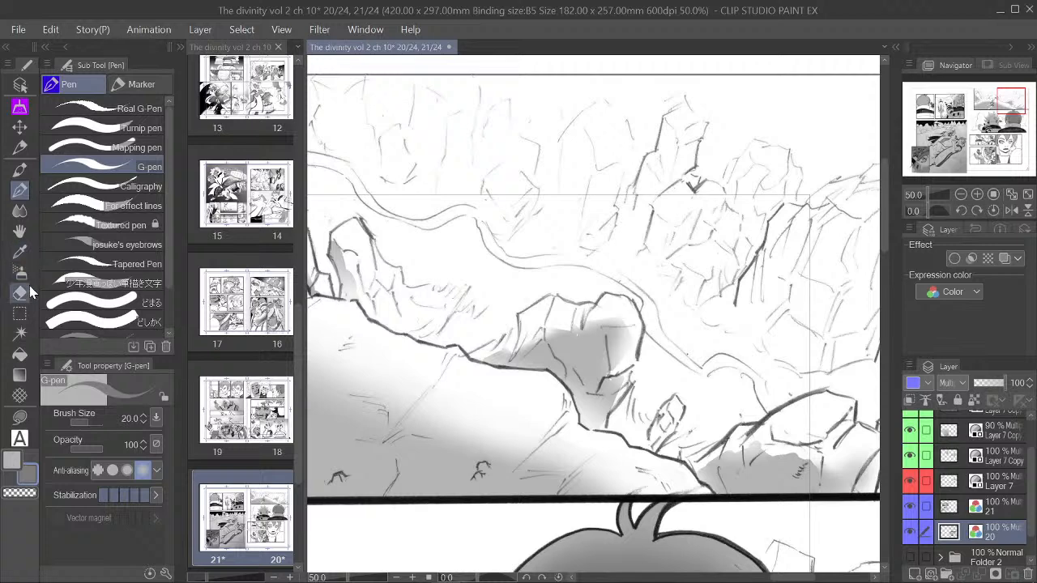
left_click(21, 418)
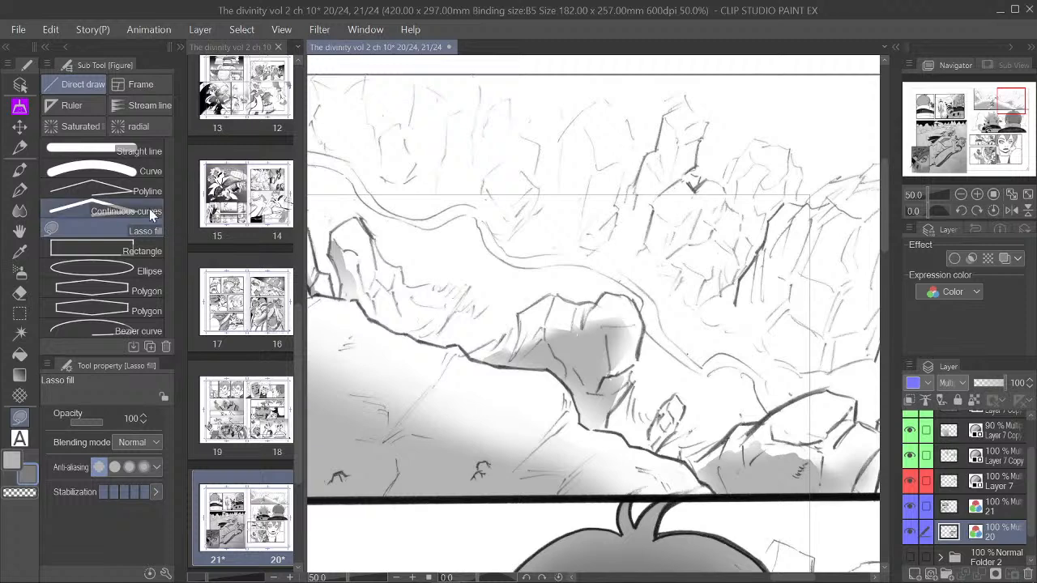
left_click(21, 396)
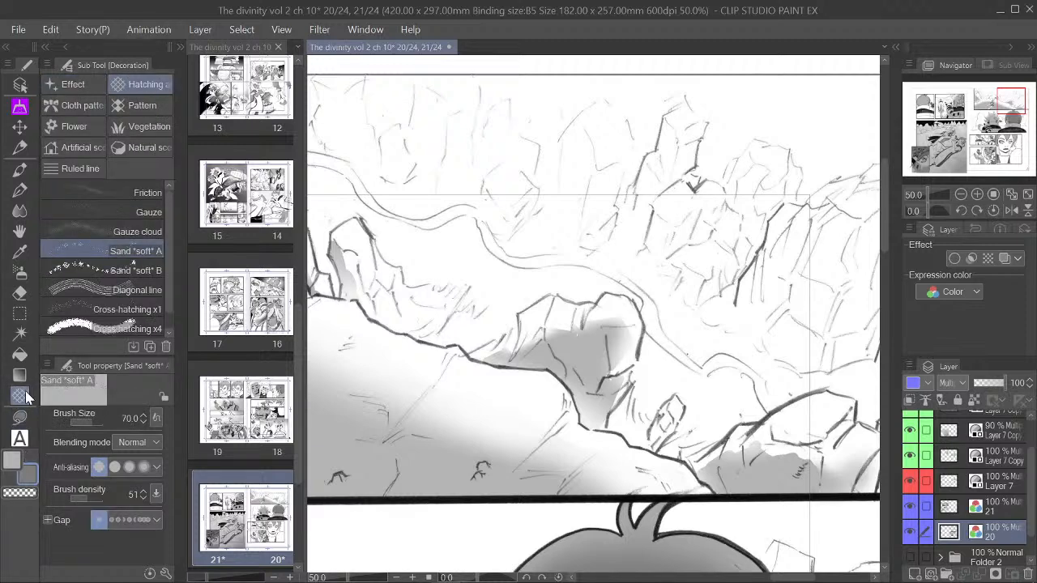
left_click(20, 354)
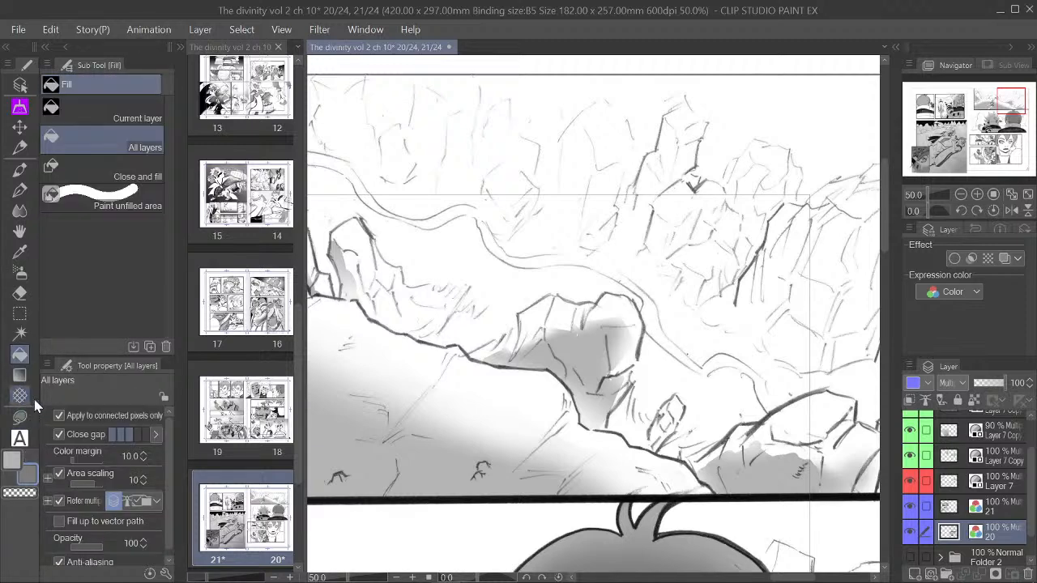
left_click(138, 167)
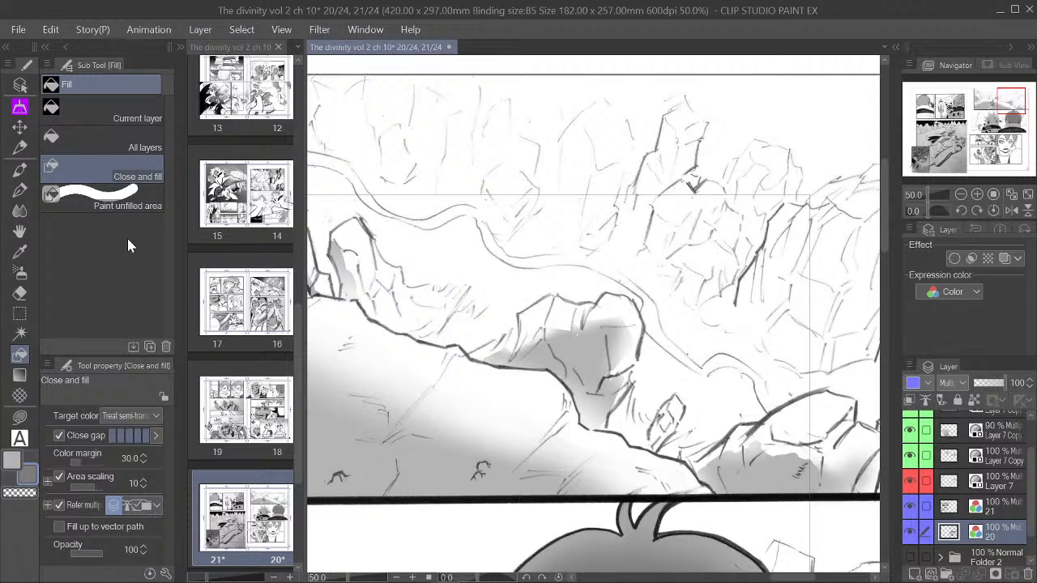
mouse_move(556, 274)
left_mouse_down()
mouse_move(547, 238)
mouse_move(562, 239)
left_mouse_up()
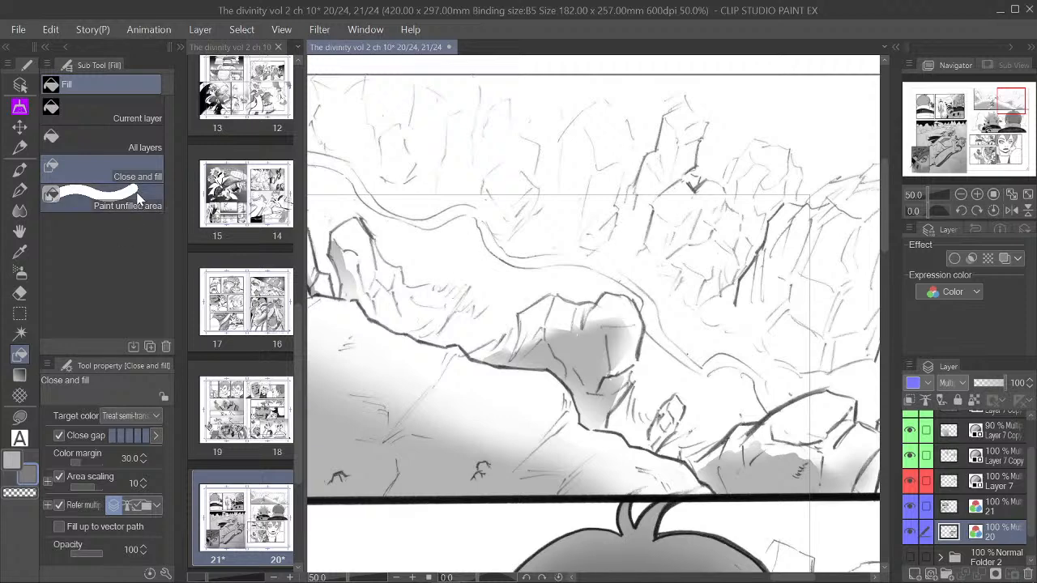
Step: Try to fill the ground beside the winding river in the top panel with the Paint unfilled area tool
left_click(109, 198)
mouse_move(475, 249)
left_mouse_down()
mouse_move(491, 243)
mouse_move(495, 261)
left_mouse_up()
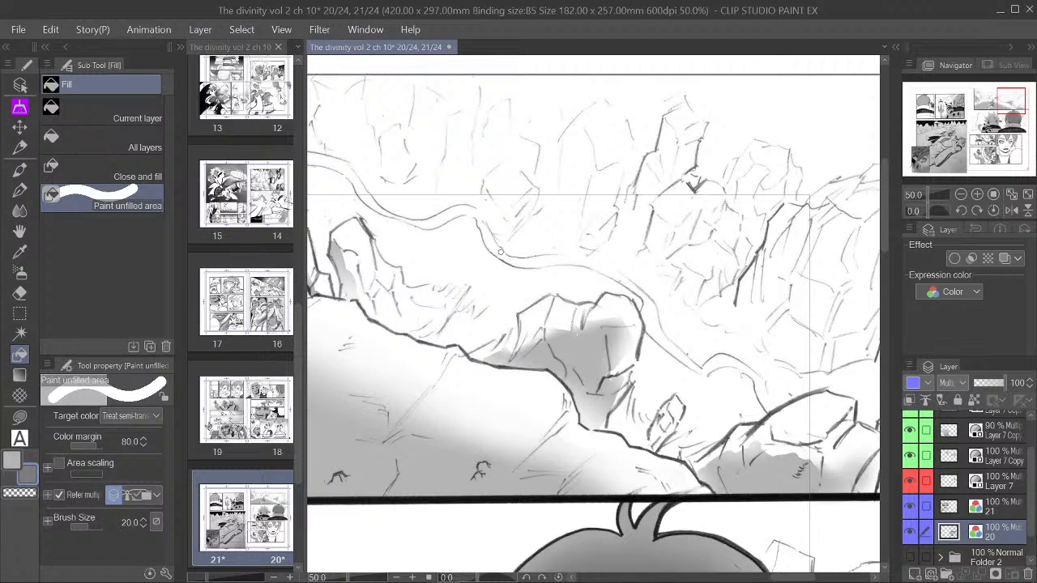
mouse_move(468, 210)
left_mouse_down()
mouse_move(430, 219)
mouse_move(434, 242)
left_mouse_up()
scroll(995, 453, "up", 2)
Step: Paint the upper stretch of the winding river in darker grey on Layer 8 with the G-pen at size 150
left_click(1000, 432)
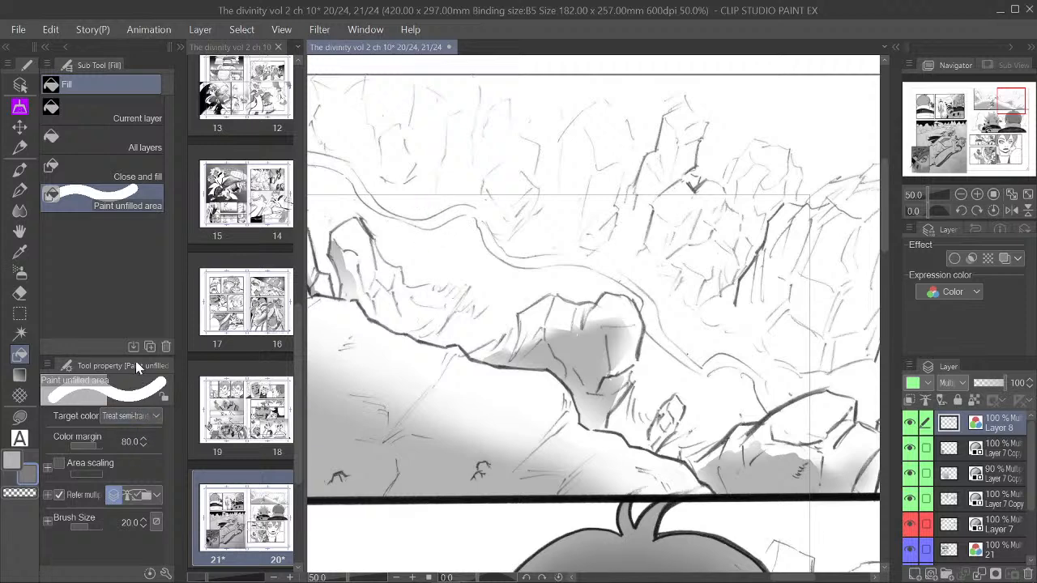
left_click(127, 259)
mouse_move(474, 235)
left_mouse_down()
mouse_move(459, 235)
mouse_move(457, 219)
mouse_move(409, 218)
left_mouse_up()
left_click(20, 189)
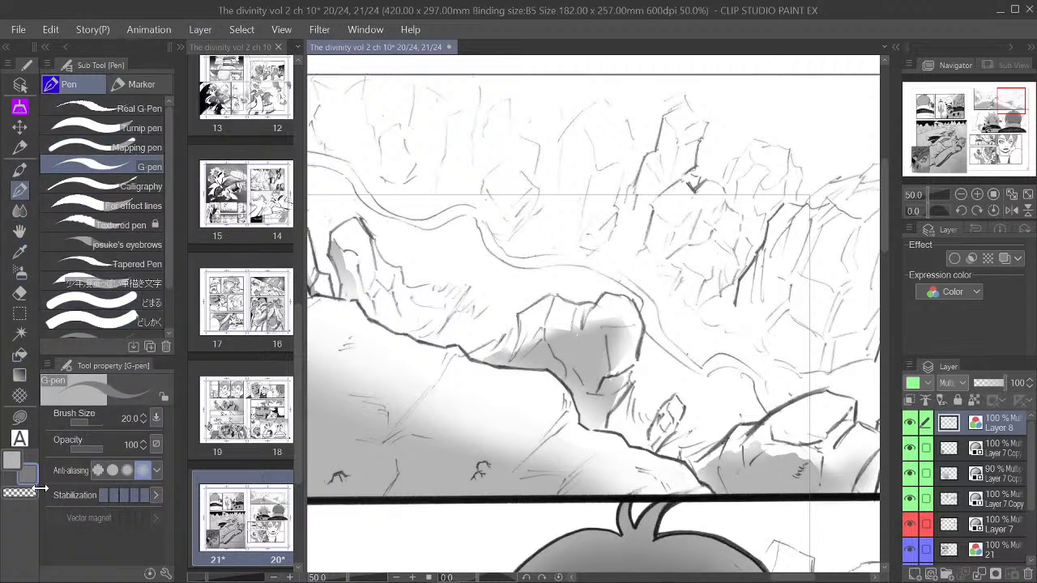
key("bracketright")
key("bracketright")
key("bracketright")
key("bracketright")
key("bracketright")
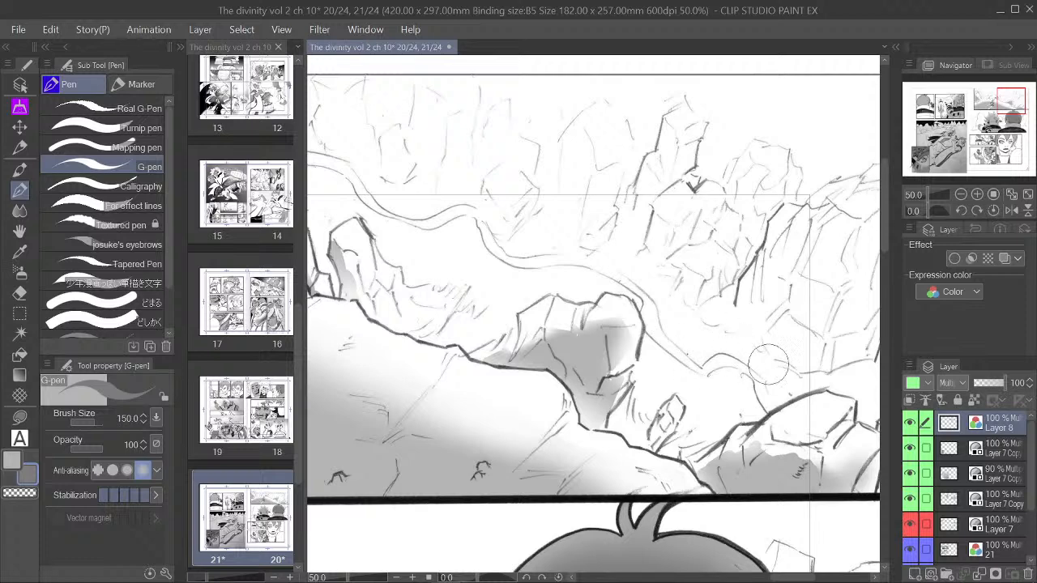
left_click_drag(1005, 110, 990, 100)
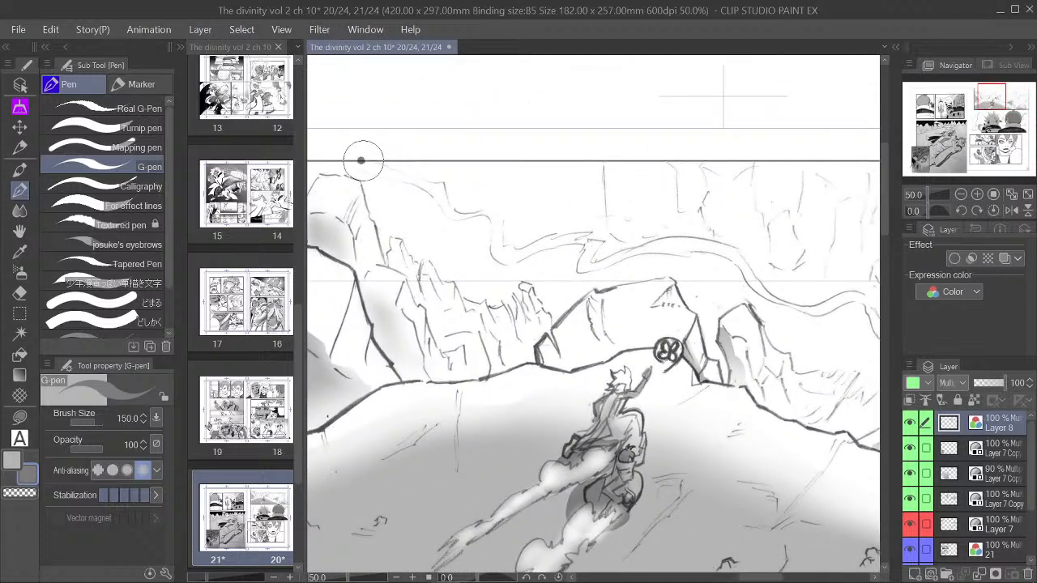
mouse_move(364, 157)
left_mouse_down()
mouse_move(393, 170)
mouse_move(357, 160)
mouse_move(399, 187)
mouse_move(411, 188)
mouse_move(362, 169)
mouse_move(438, 187)
mouse_move(460, 216)
mouse_move(496, 218)
mouse_move(505, 254)
mouse_move(587, 240)
mouse_move(596, 244)
mouse_move(584, 269)
mouse_move(664, 247)
mouse_move(719, 251)
mouse_move(745, 262)
mouse_move(771, 302)
mouse_move(855, 302)
left_mouse_up()
Step: Set the G-pen to size 250 and paint the rest of the river in darker grey down to the foreground rocks
key("bracketright")
key("bracketright")
key("bracketright")
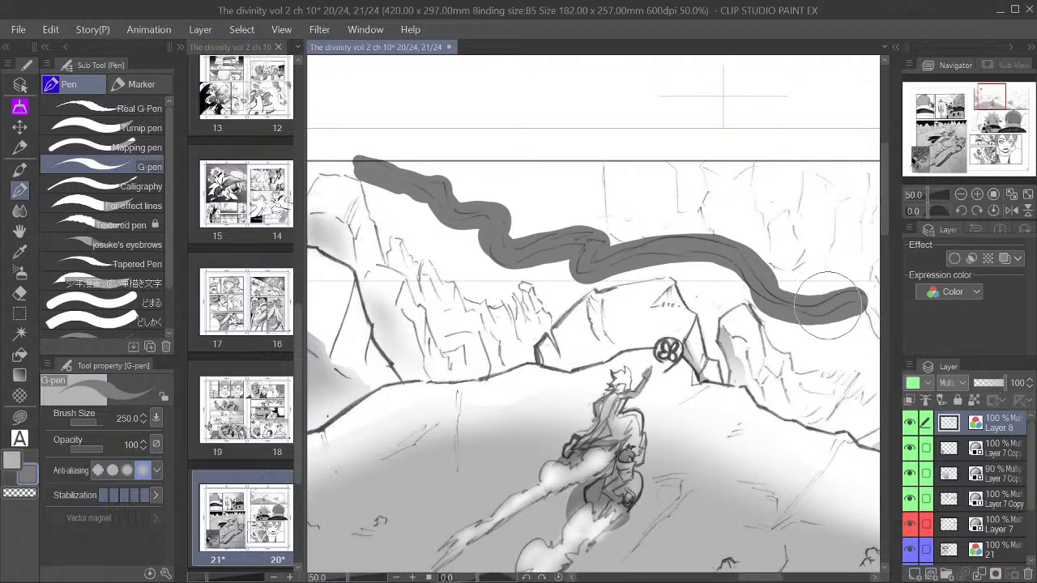
left_click_drag(759, 296, 727, 265)
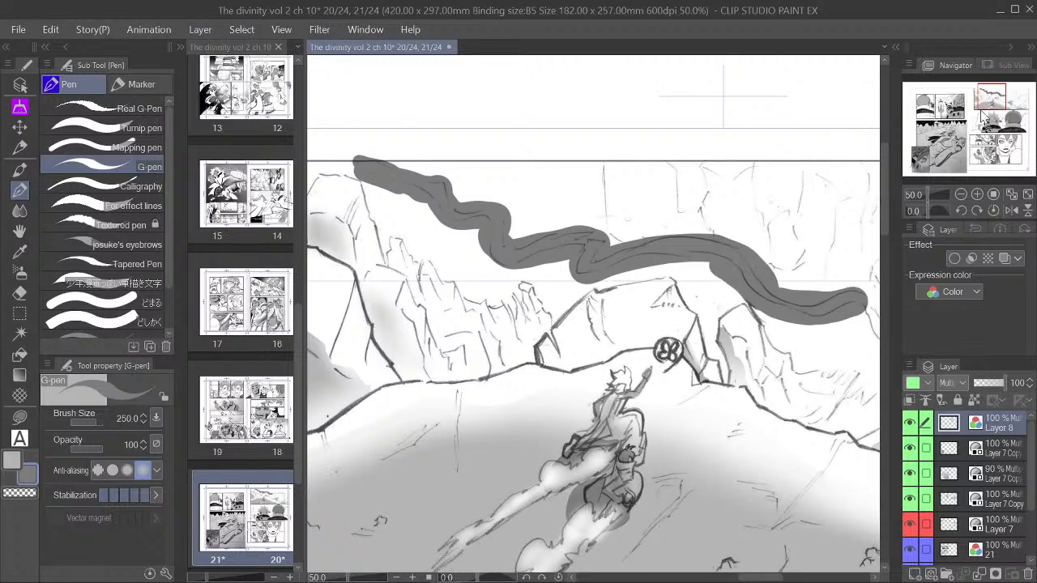
left_click_drag(990, 104, 997, 107)
mouse_move(713, 251)
left_mouse_down()
mouse_move(748, 288)
mouse_move(851, 300)
left_mouse_up()
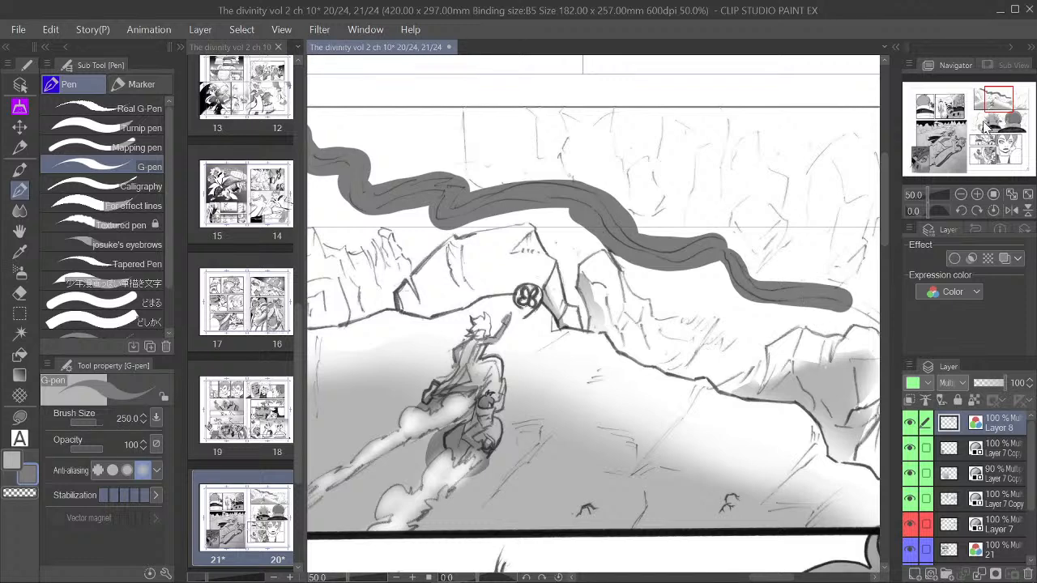
left_click_drag(996, 101, 1005, 110)
mouse_move(659, 168)
left_mouse_down()
mouse_move(702, 196)
mouse_move(739, 255)
mouse_move(817, 278)
mouse_move(836, 307)
mouse_move(840, 274)
left_mouse_up()
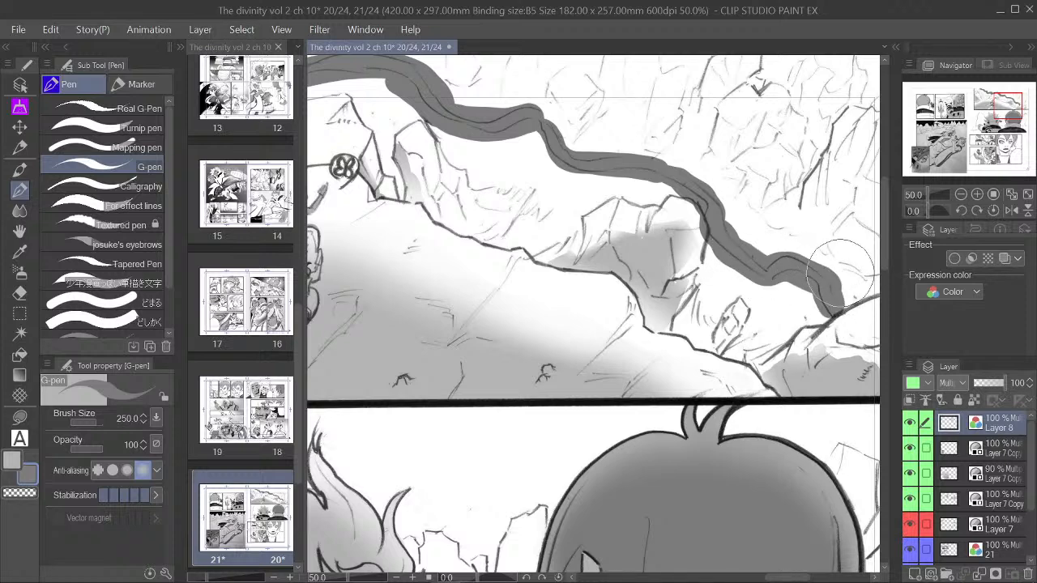
Step: Try to select the painted river with Auto select referring to all layers
left_click(961, 195)
left_click_drag(987, 120, 977, 110)
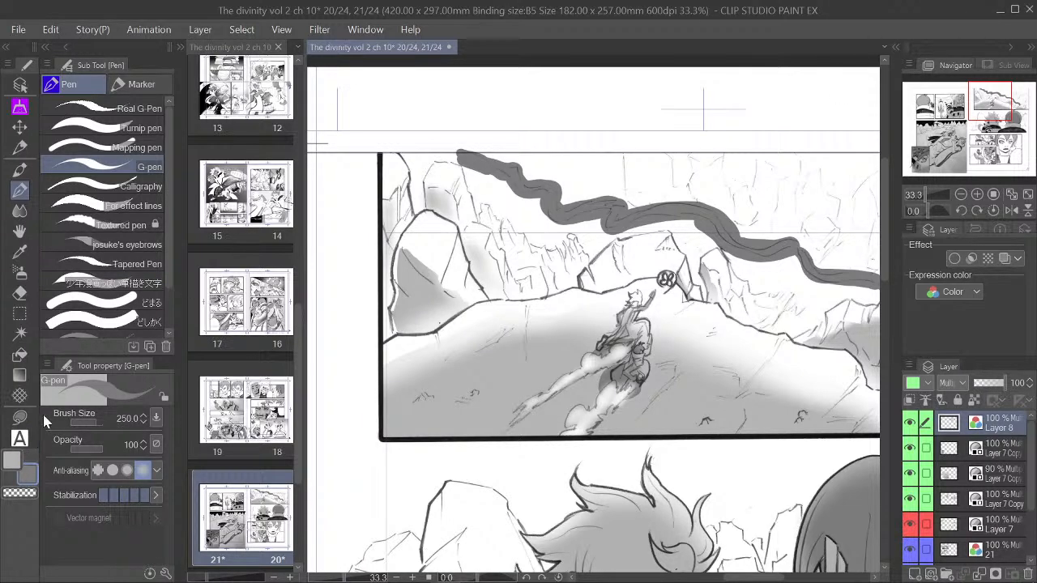
left_click(20, 333)
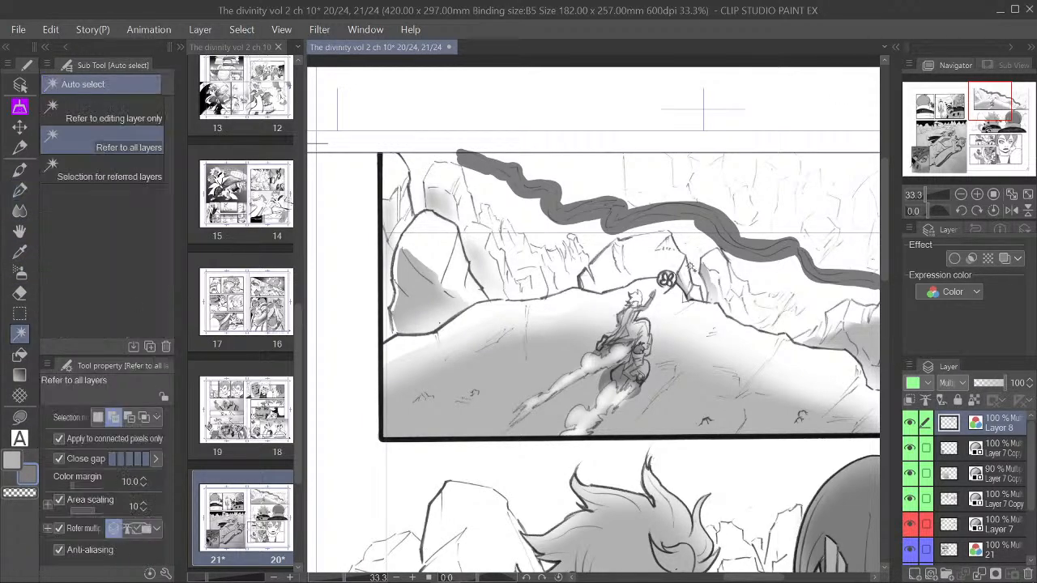
scroll(671, 220, "up", 2)
left_click(567, 219)
scroll(579, 215, "up", 1)
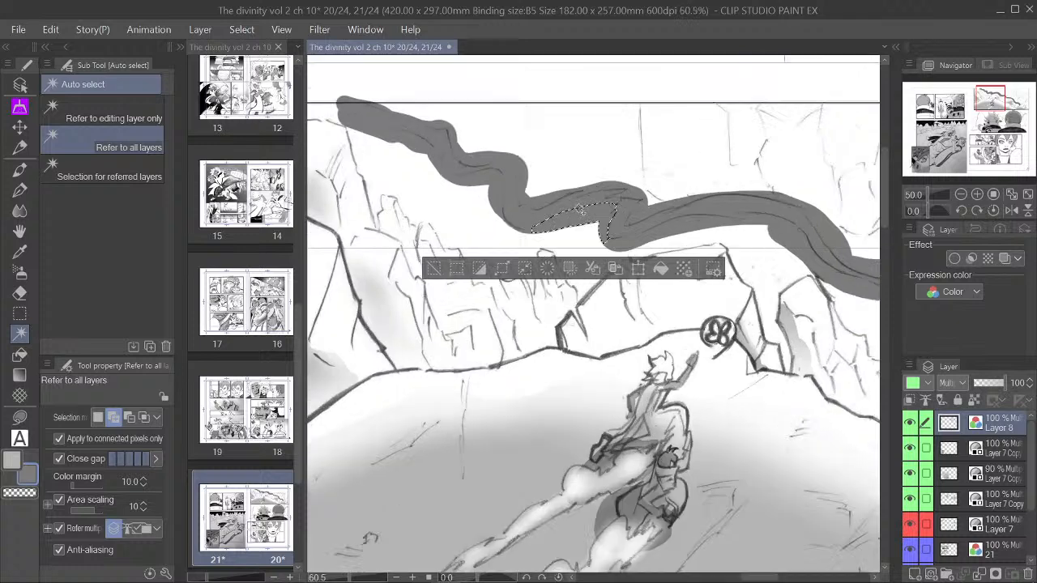
scroll(580, 211, "up", 1)
left_click(541, 197, "shift")
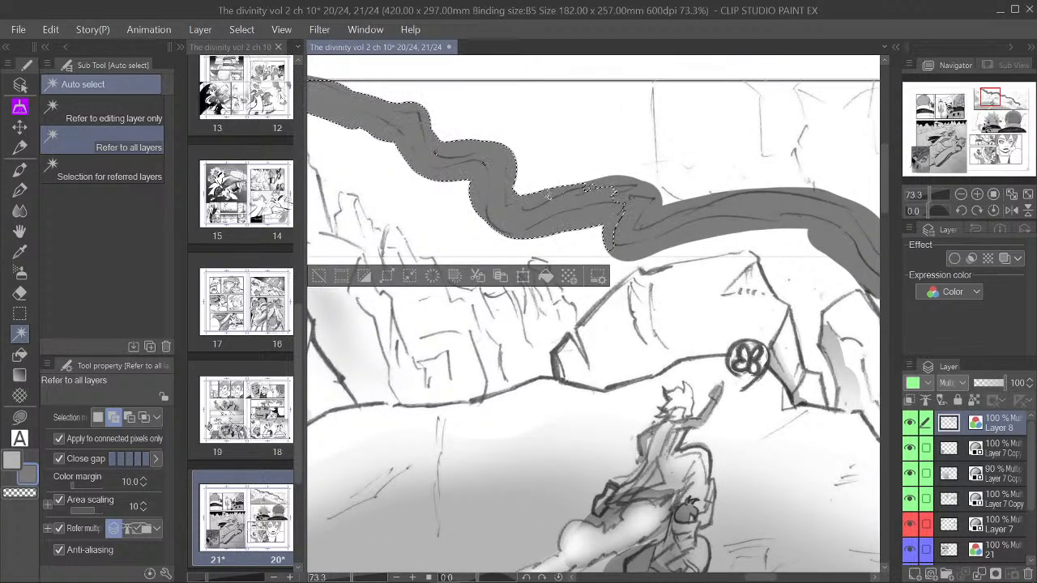
key("ctrl+z")
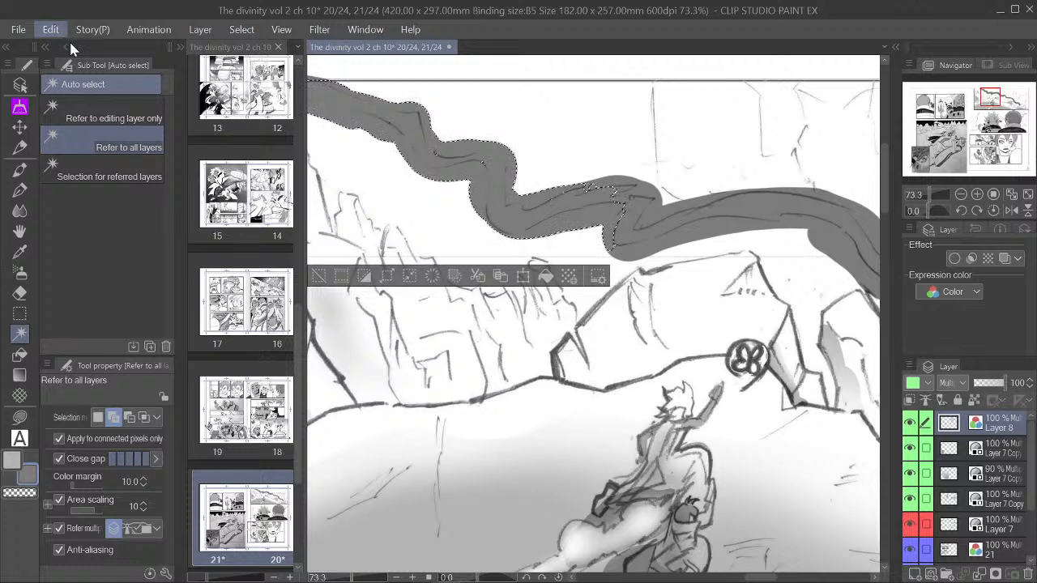
key("ctrl+minus")
scroll(557, 205, "down", 2)
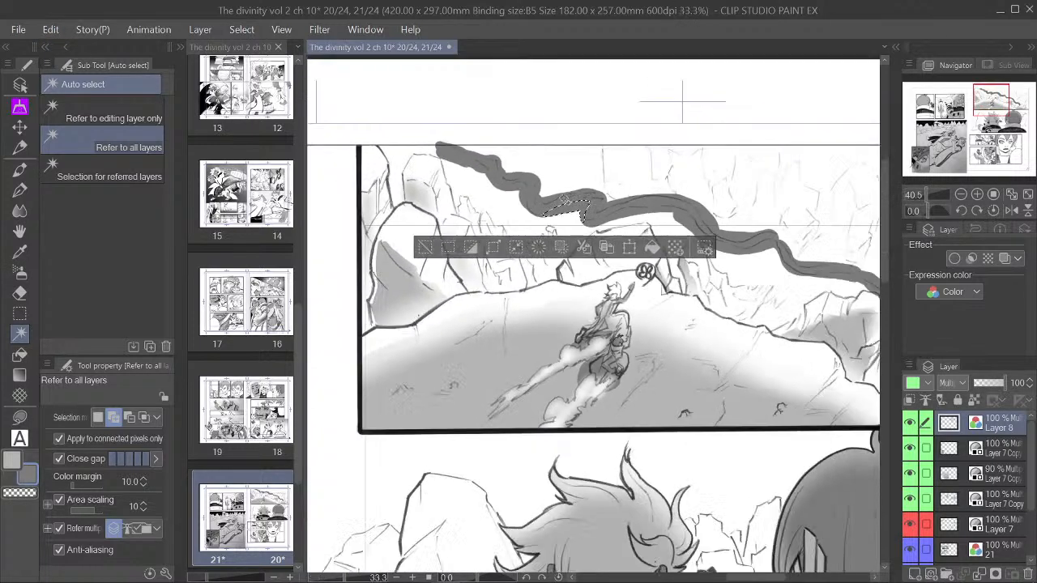
left_click(425, 248)
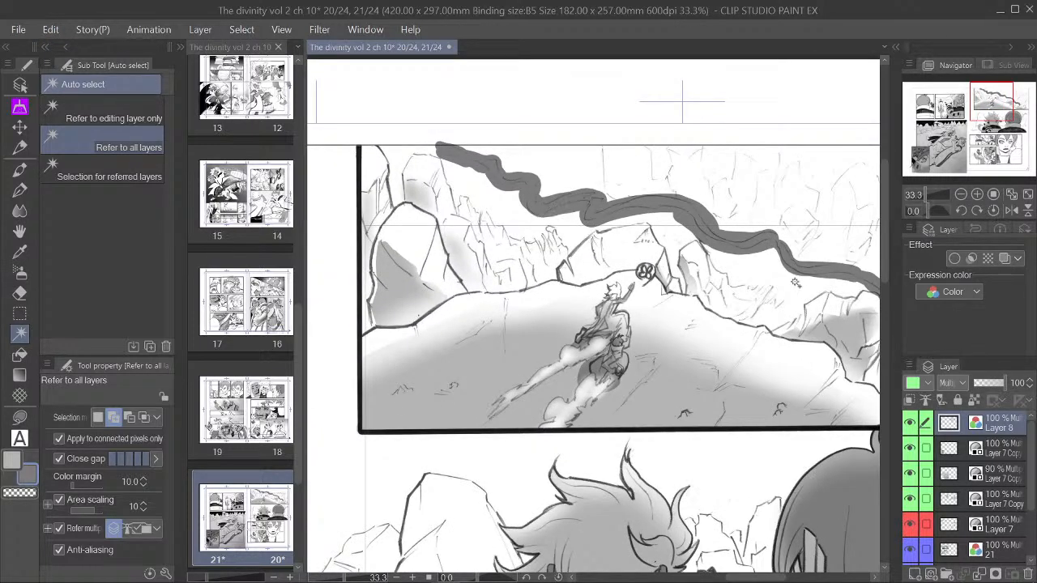
Step: Switch to the light grey main colour and the Stronger airbrush at size 500, and try a stroke across the river's upper bend
left_click_drag(983, 112, 990, 109)
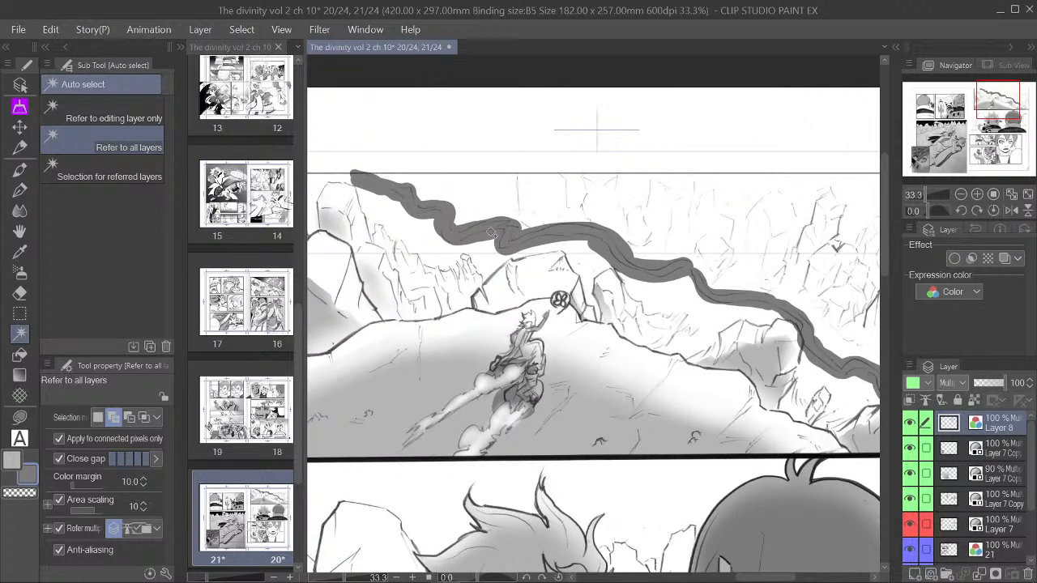
double_click(30, 484)
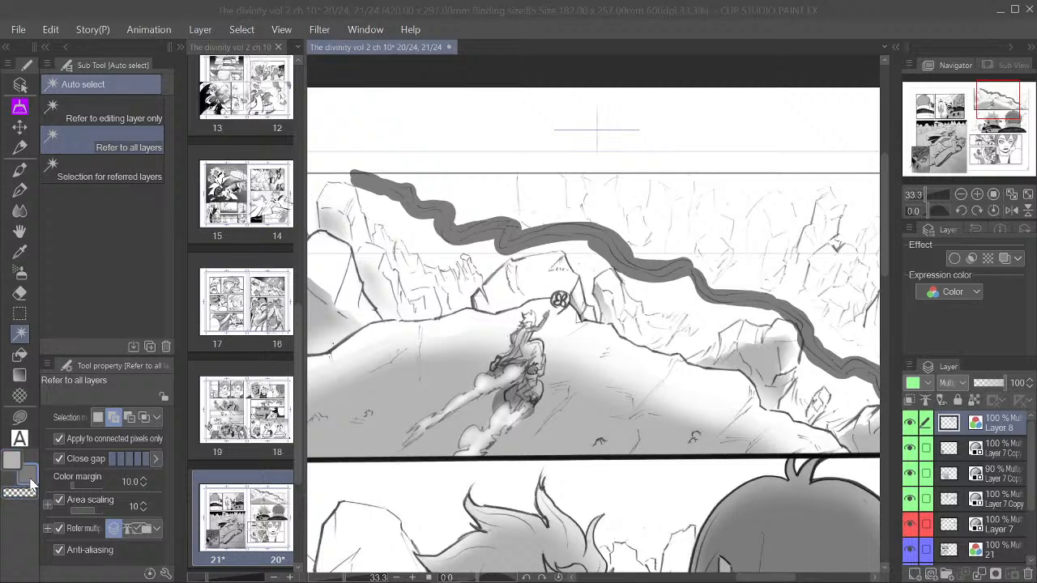
left_click(706, 219)
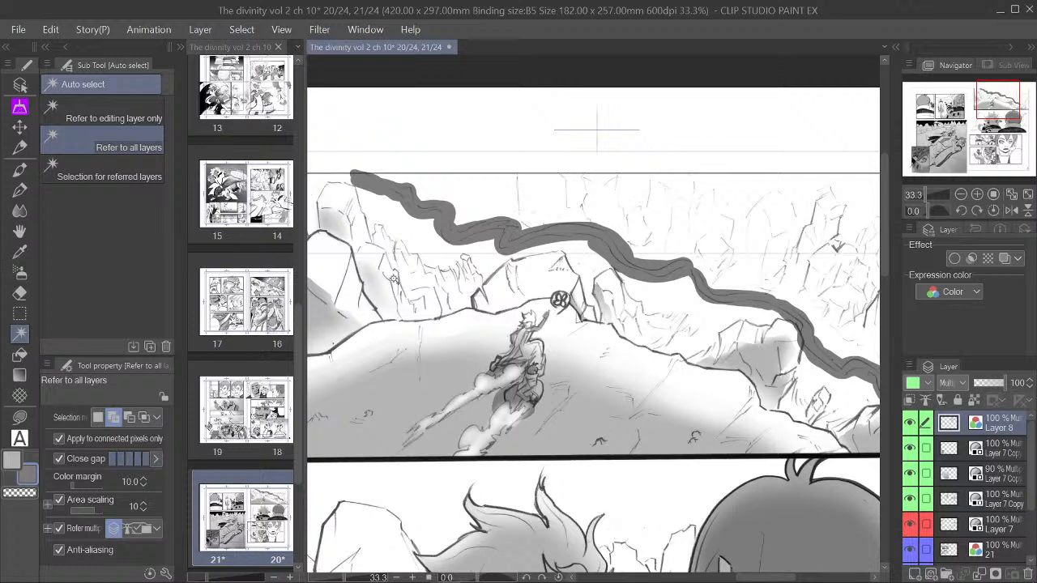
left_click(13, 459)
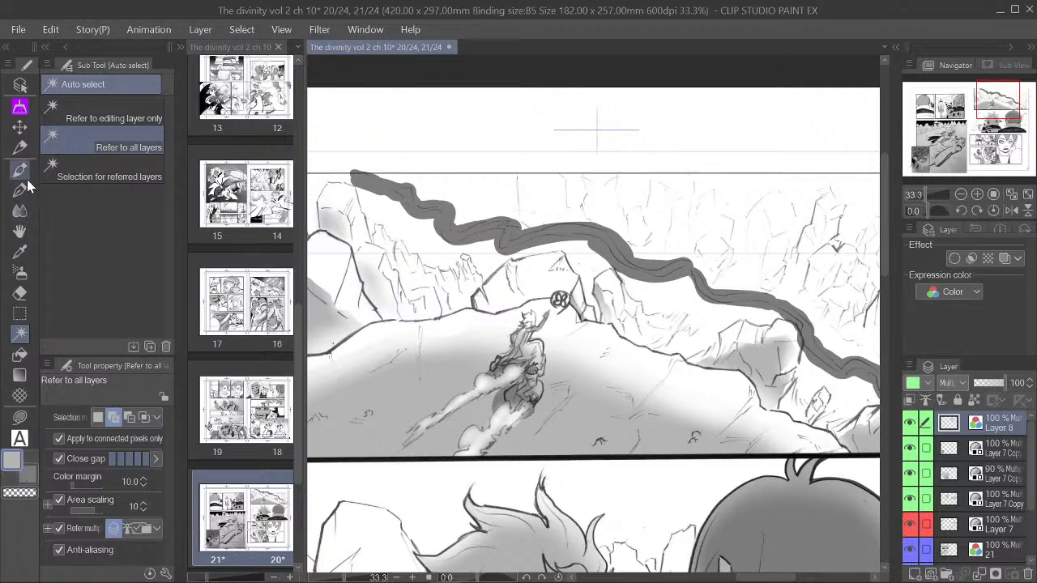
left_click(21, 273)
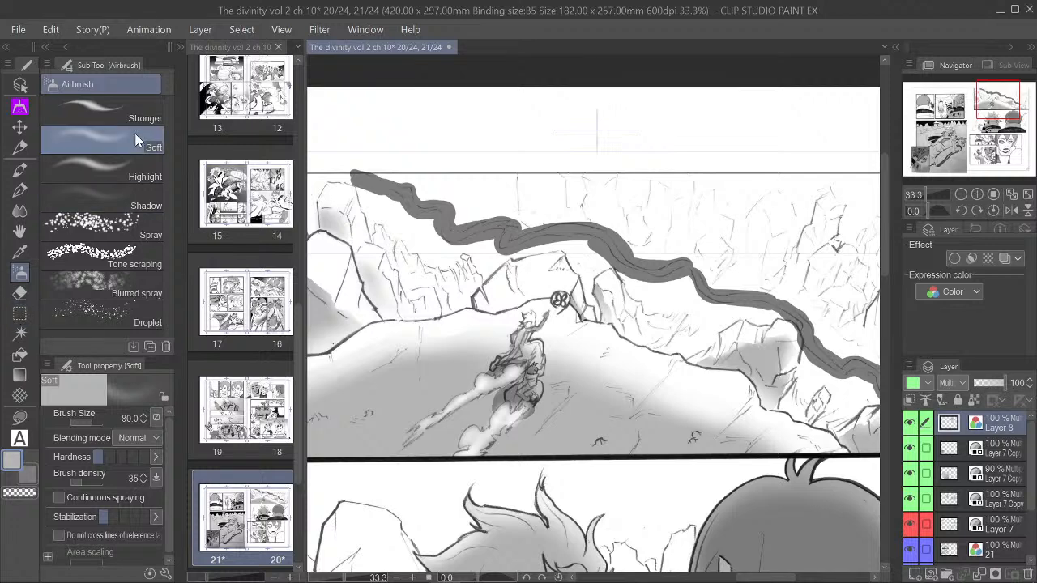
left_click(142, 107)
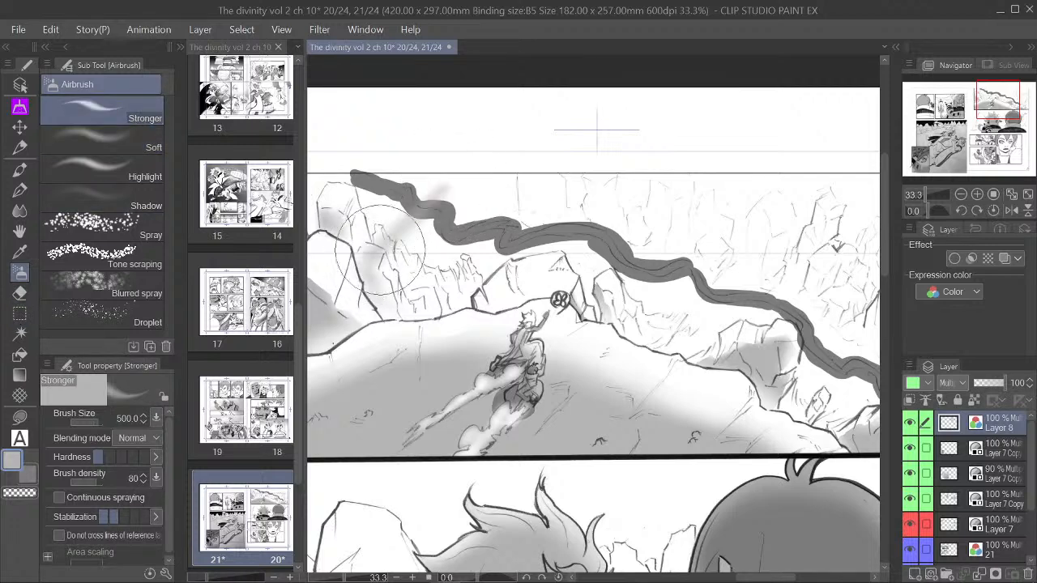
left_click_drag(379, 247, 494, 168)
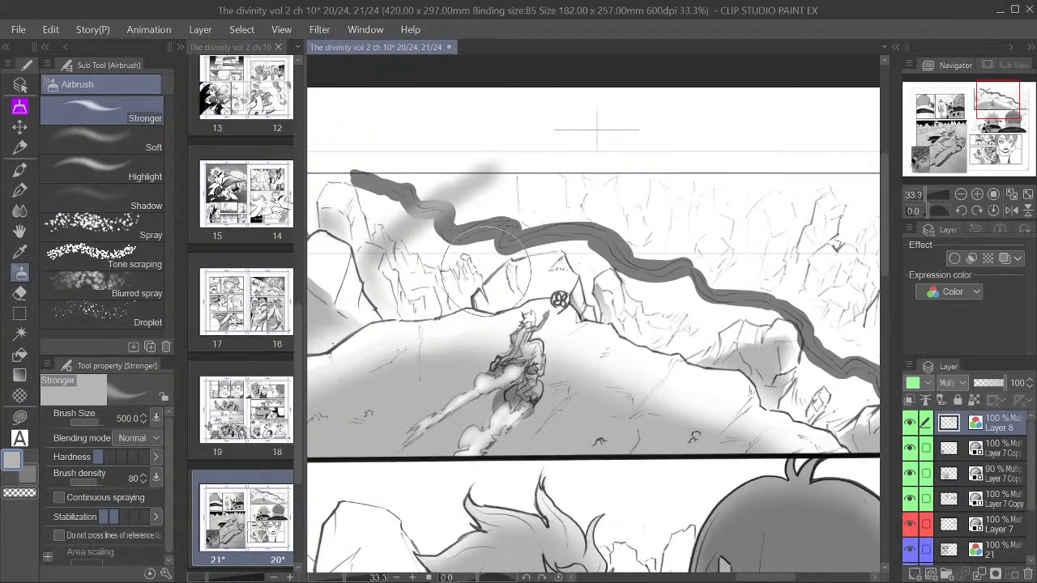
key("ctrl+z")
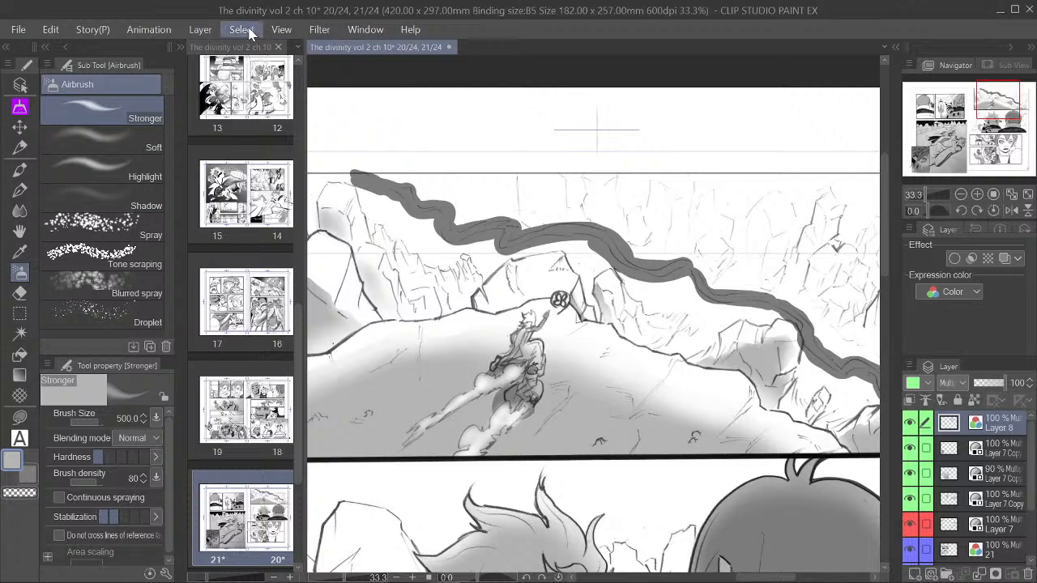
Step: Select the whole painted river by picking its dark grey as the colour to select
left_click(314, 188)
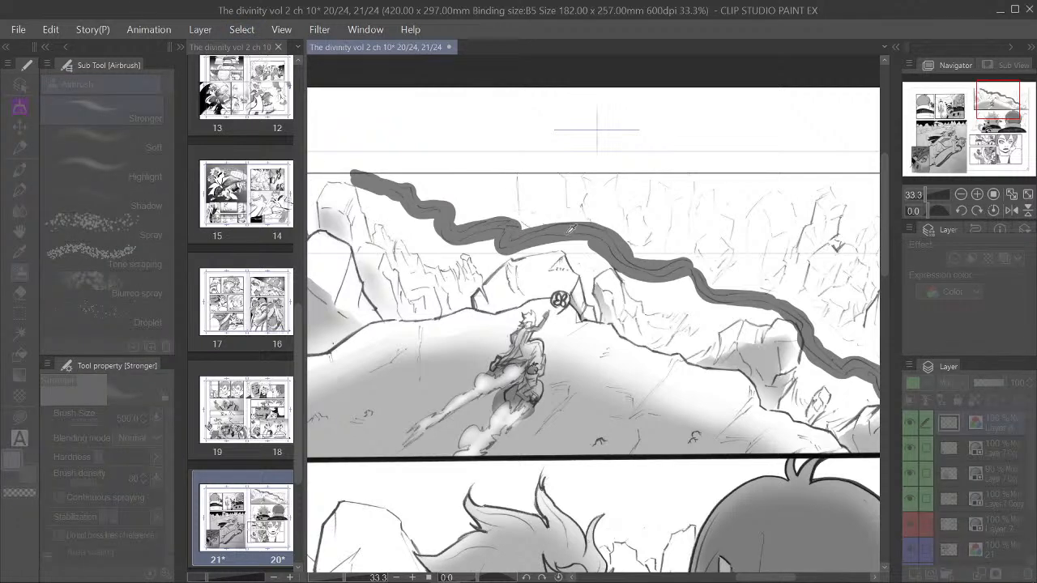
left_click(572, 230)
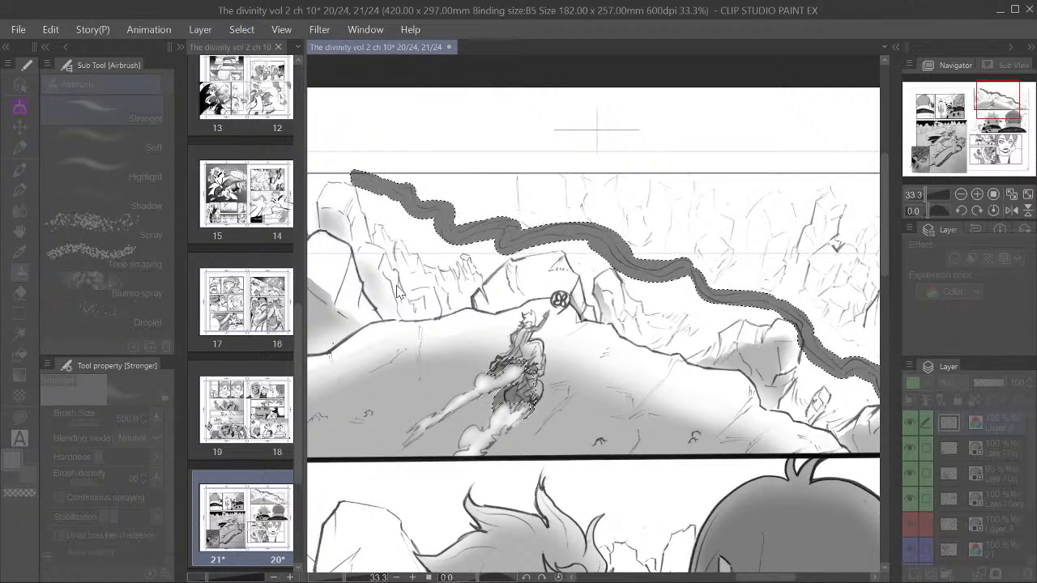
left_click(396, 286)
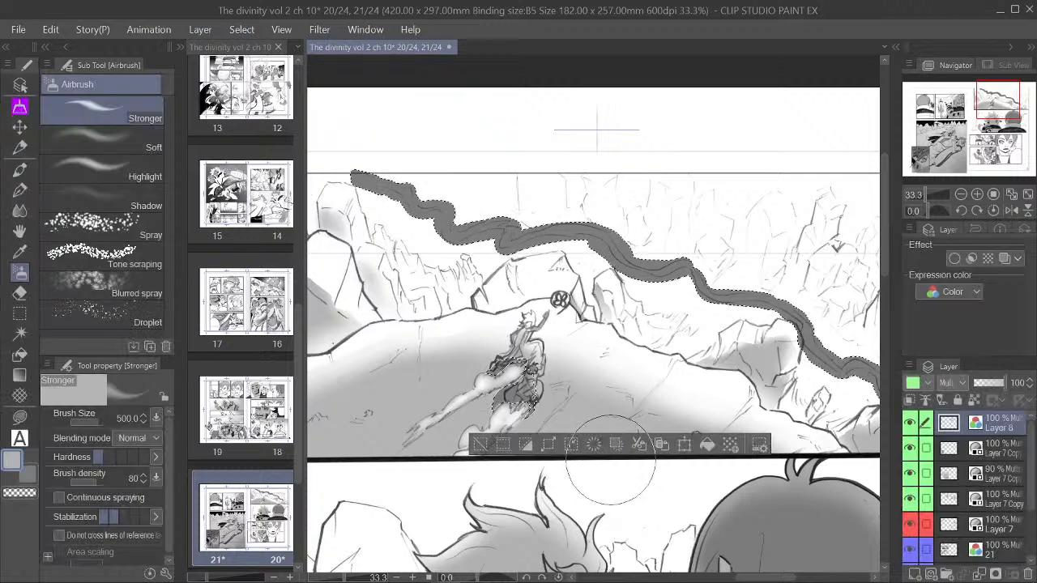
Step: Airbrush light grey patches over the upper and middle bends of the selected river at size 500
left_click(551, 448)
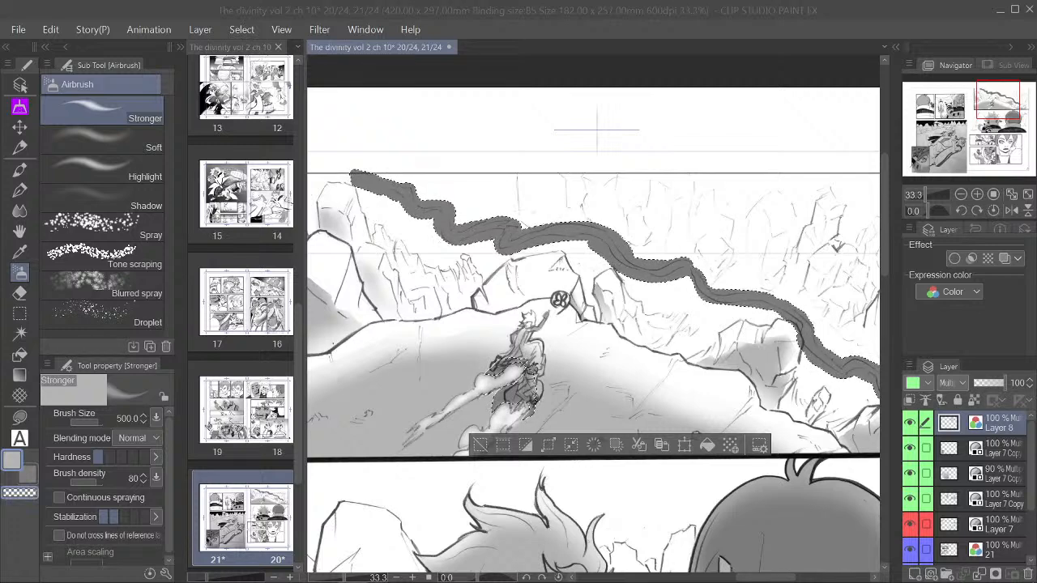
key("Return")
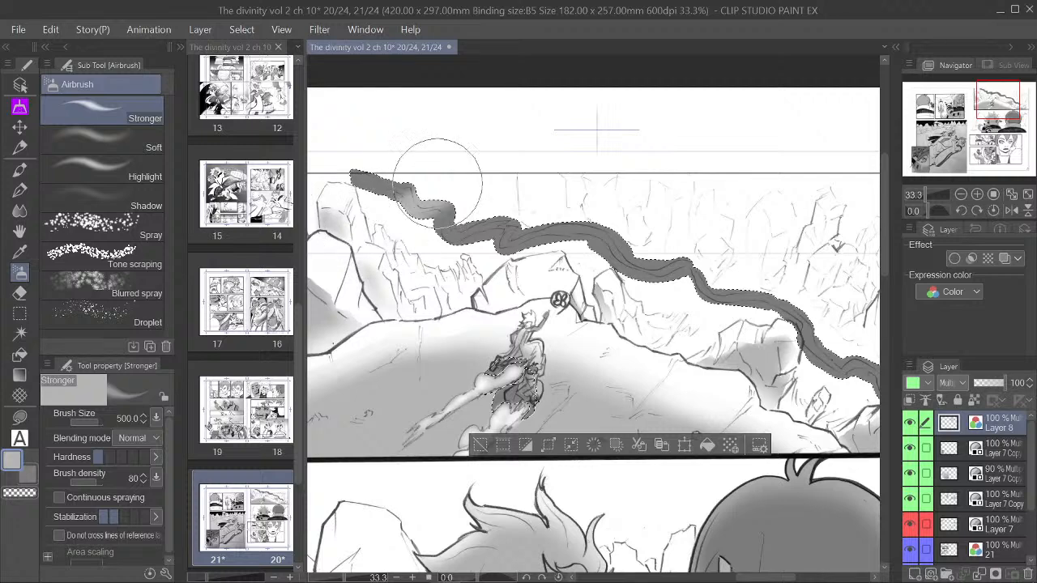
mouse_move(369, 223)
left_mouse_down()
mouse_move(458, 176)
mouse_move(406, 219)
left_mouse_up()
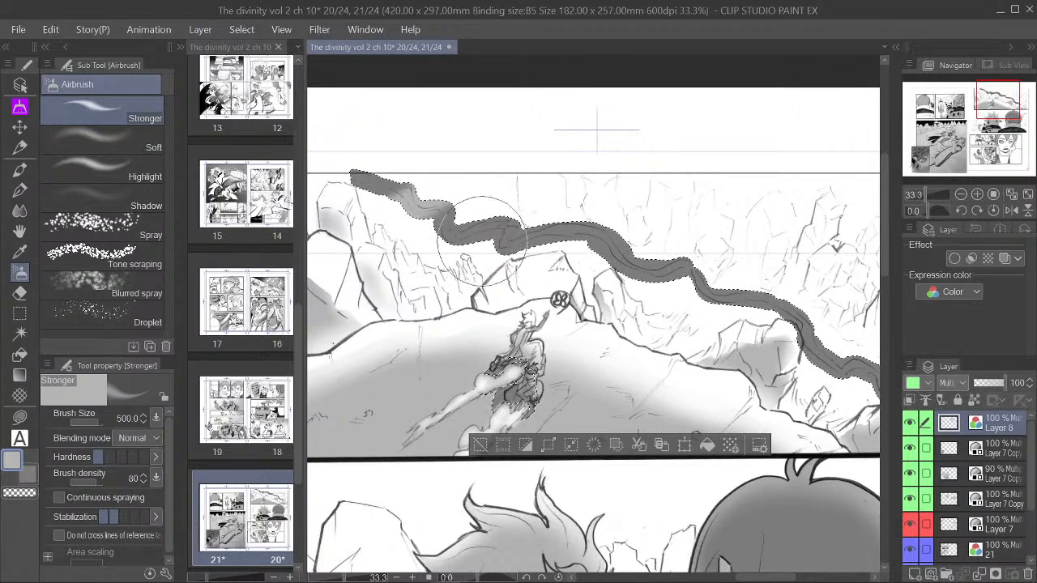
mouse_move(464, 256)
left_mouse_down()
mouse_move(569, 198)
mouse_move(457, 258)
mouse_move(546, 215)
mouse_move(546, 232)
mouse_move(580, 234)
mouse_move(591, 246)
mouse_move(627, 235)
mouse_move(597, 266)
mouse_move(616, 282)
mouse_move(671, 259)
mouse_move(622, 287)
left_mouse_up()
Step: Reduce the Stronger airbrush to size 200 and add light grey patches along the river's lower stretch to its end at the rocks
key("bracketleft")
key("bracketleft")
key("bracketleft")
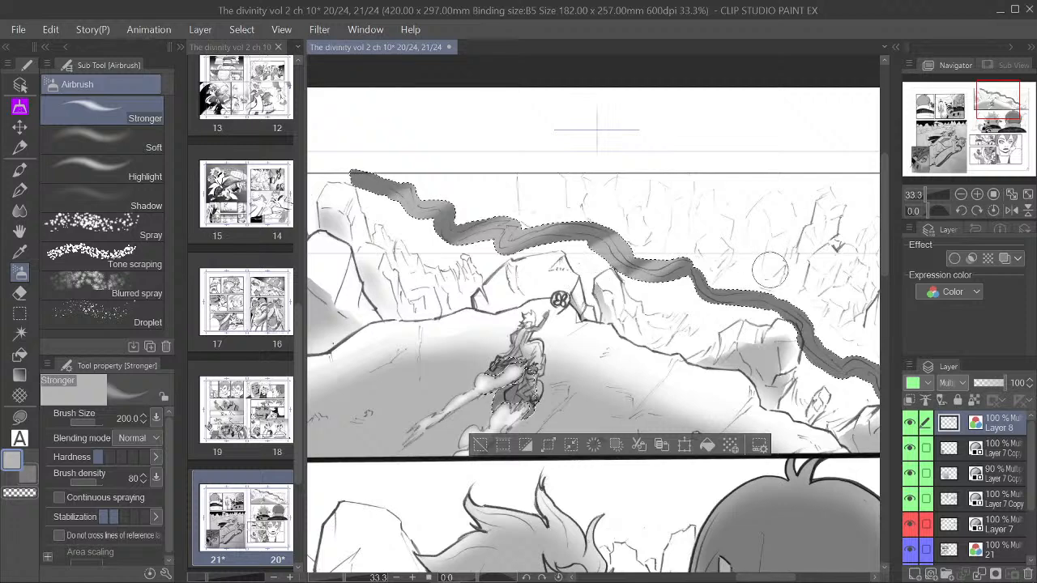
mouse_move(757, 300)
left_mouse_down()
mouse_move(787, 300)
mouse_move(720, 316)
mouse_move(739, 302)
mouse_move(753, 329)
mouse_move(795, 357)
mouse_move(830, 347)
mouse_move(837, 363)
mouse_move(810, 376)
mouse_move(855, 360)
left_mouse_up()
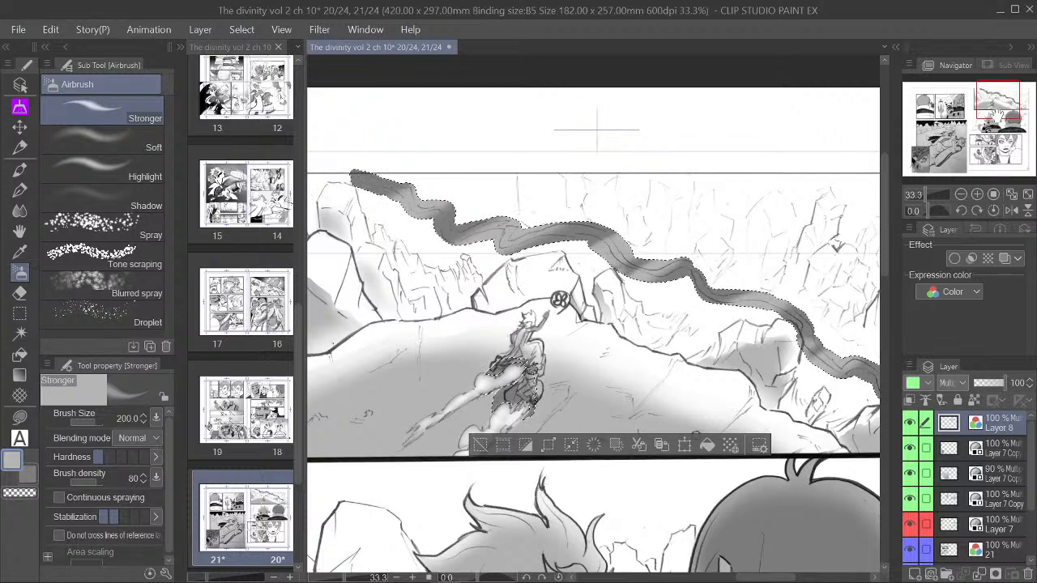
left_click_drag(1002, 123, 989, 119)
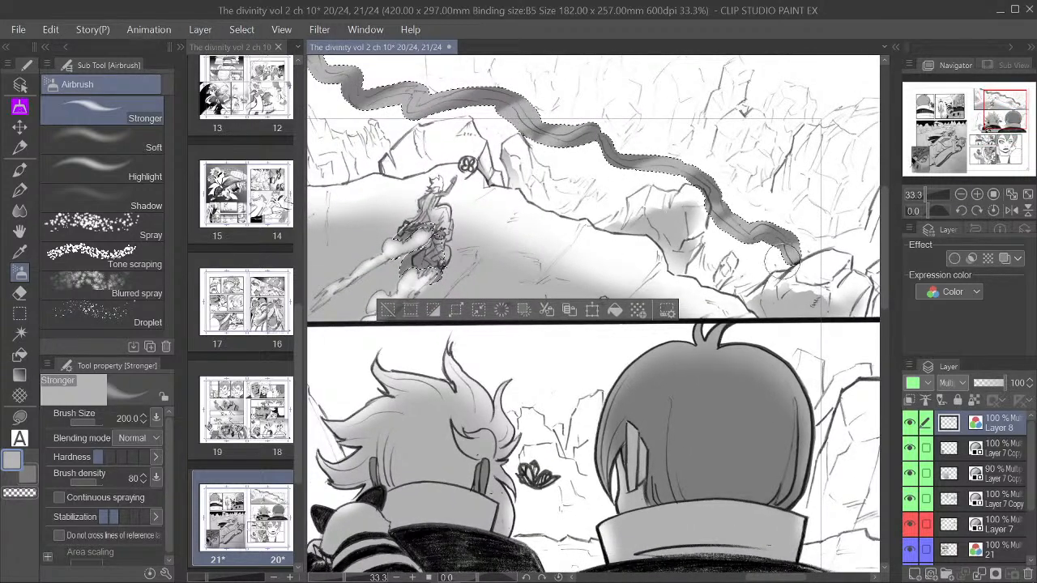
Step: Erase highlight patches into the selected river's bends with the transparent colour and the Stronger airbrush at size 150
left_click_drag(1012, 111, 1006, 103)
left_click(19, 493)
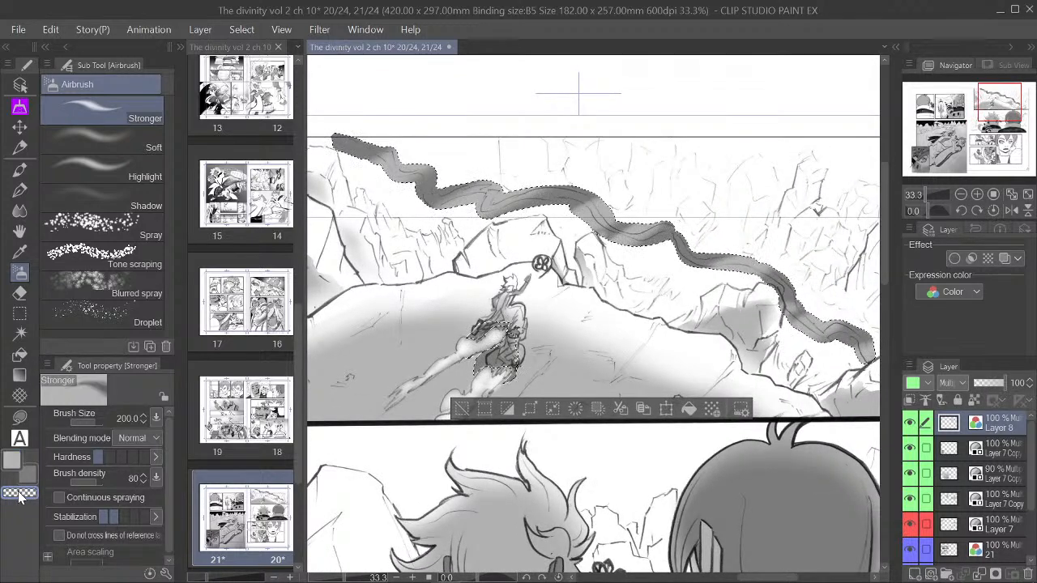
key("bracketleft")
key("bracketleft")
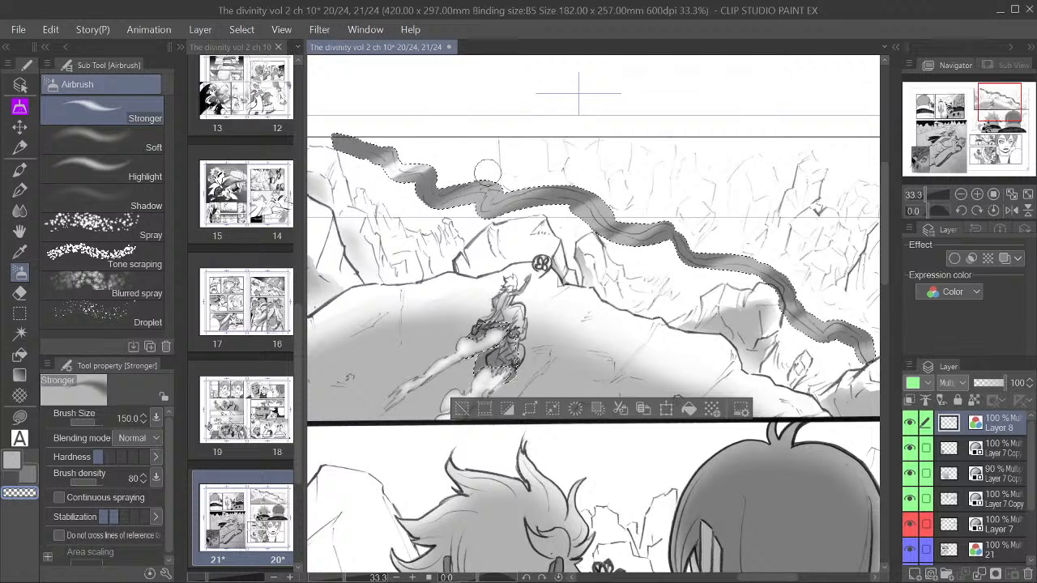
Step: Lighten the river's end near the rocks with the transparent Soft airbrush at size 50, and clear the selection
left_click(132, 144)
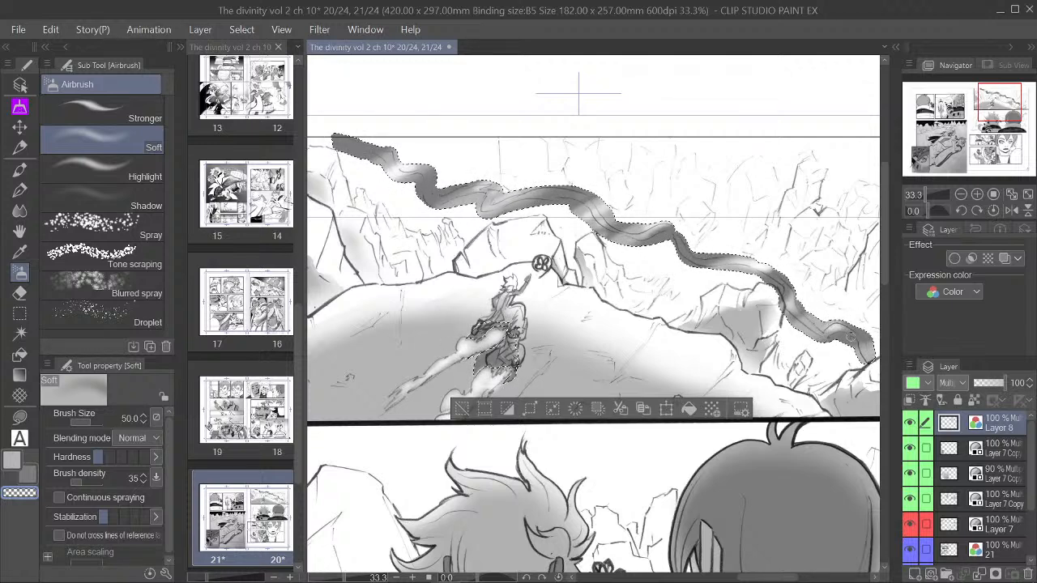
left_click_drag(855, 335, 863, 349)
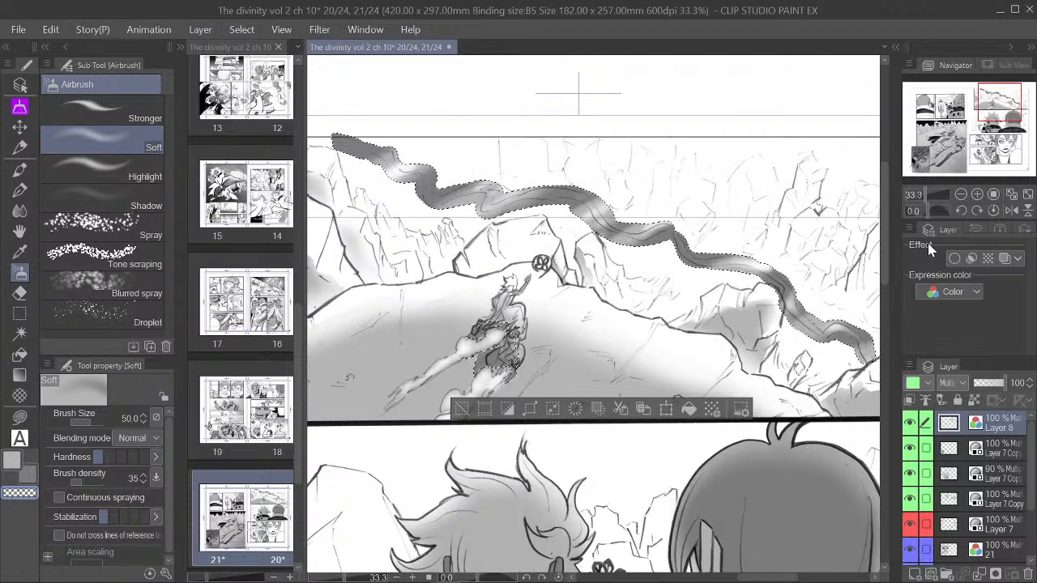
left_click(461, 408)
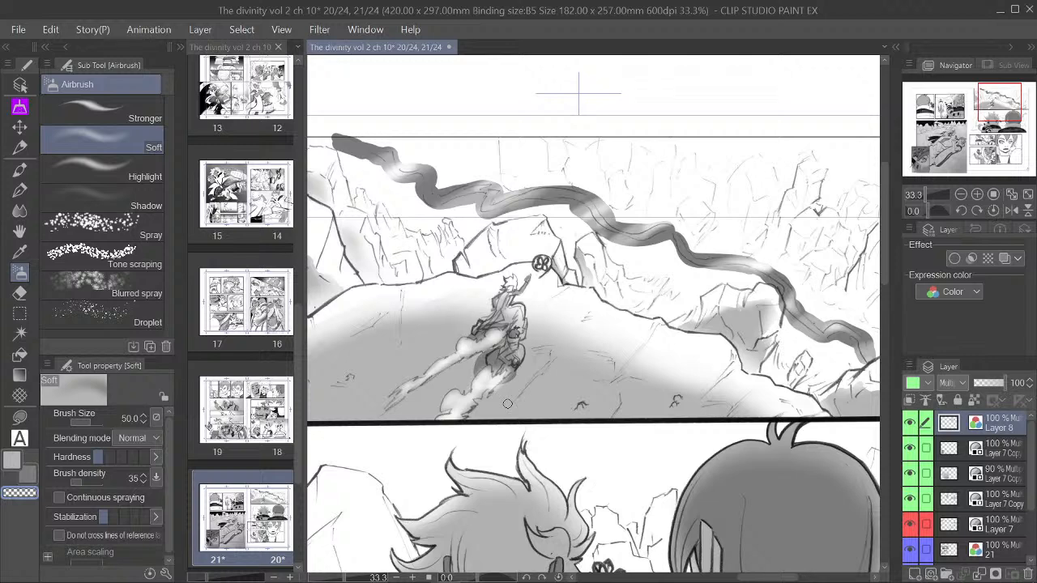
Step: Switch to the G-pen and show Layer 8's shading in the blue layer colour
left_click(961, 196)
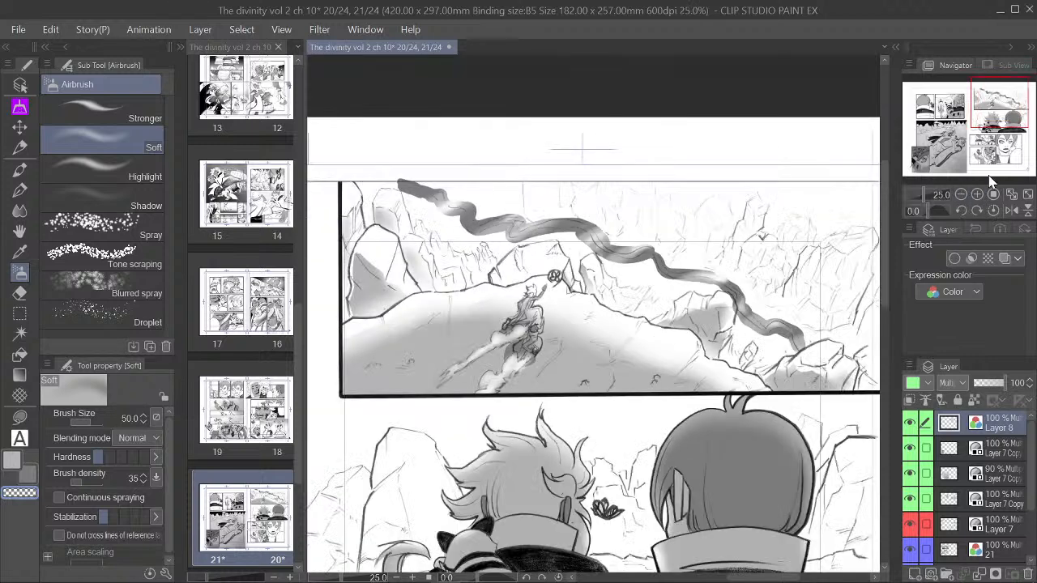
left_click_drag(996, 110, 994, 104)
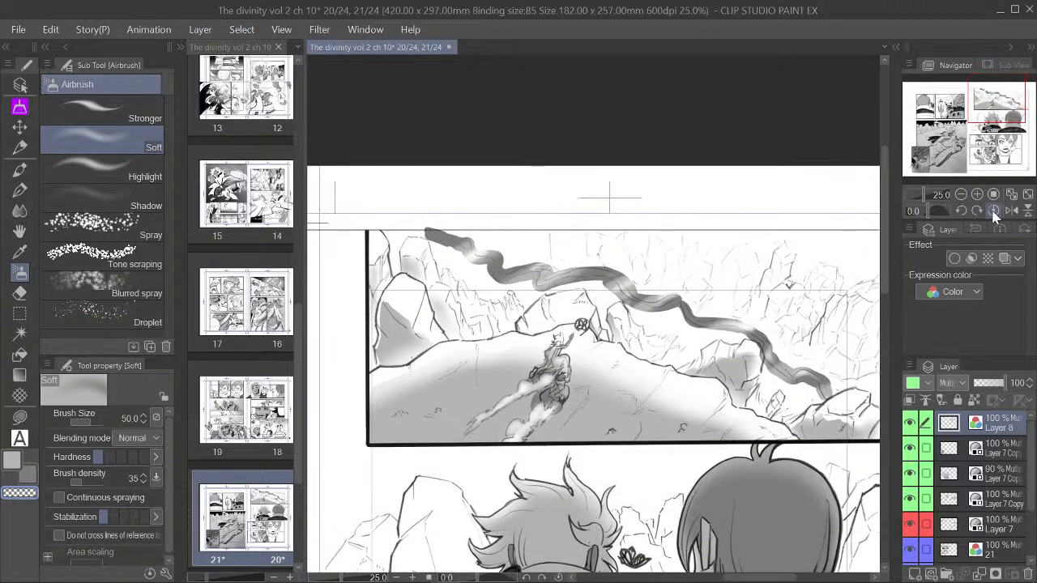
left_click(978, 195)
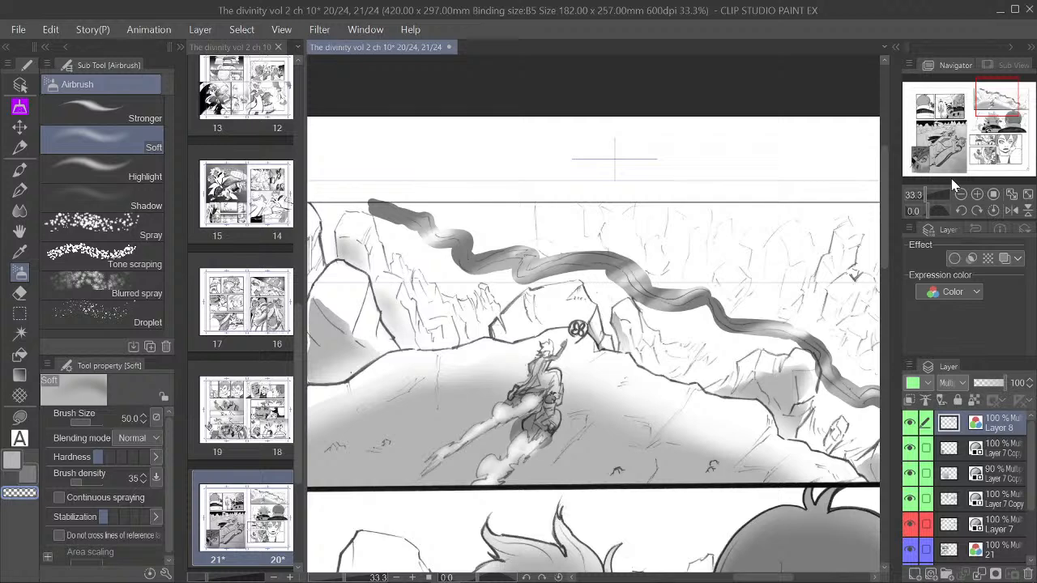
left_click(23, 172)
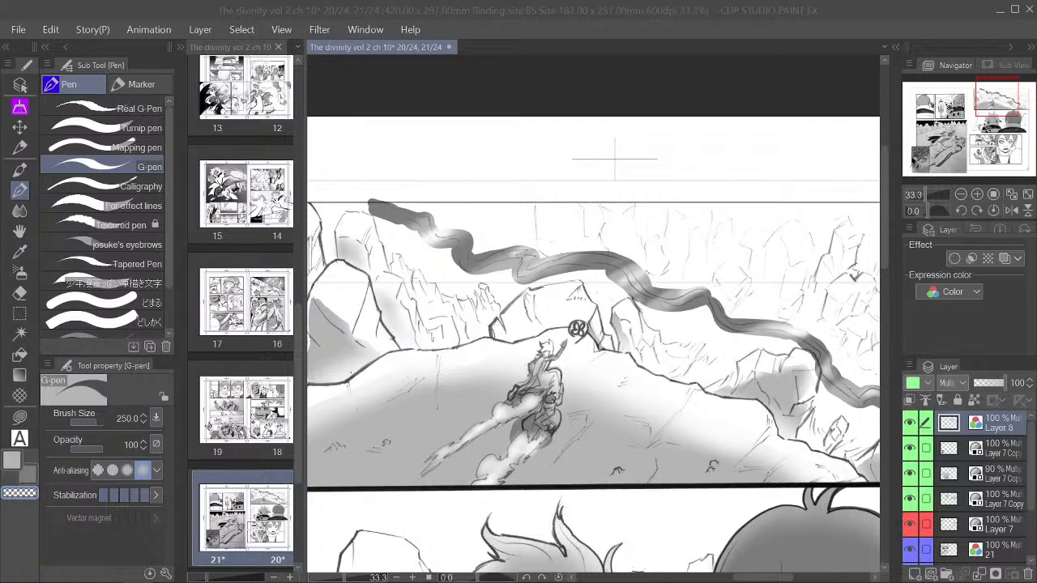
scroll(577, 329, "up", 2)
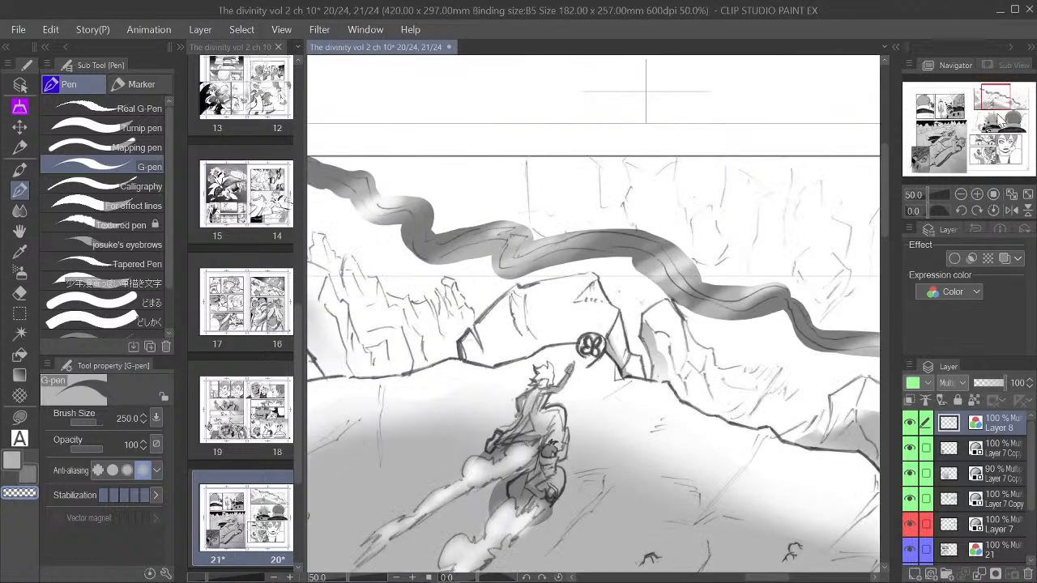
left_click_drag(994, 114, 990, 97)
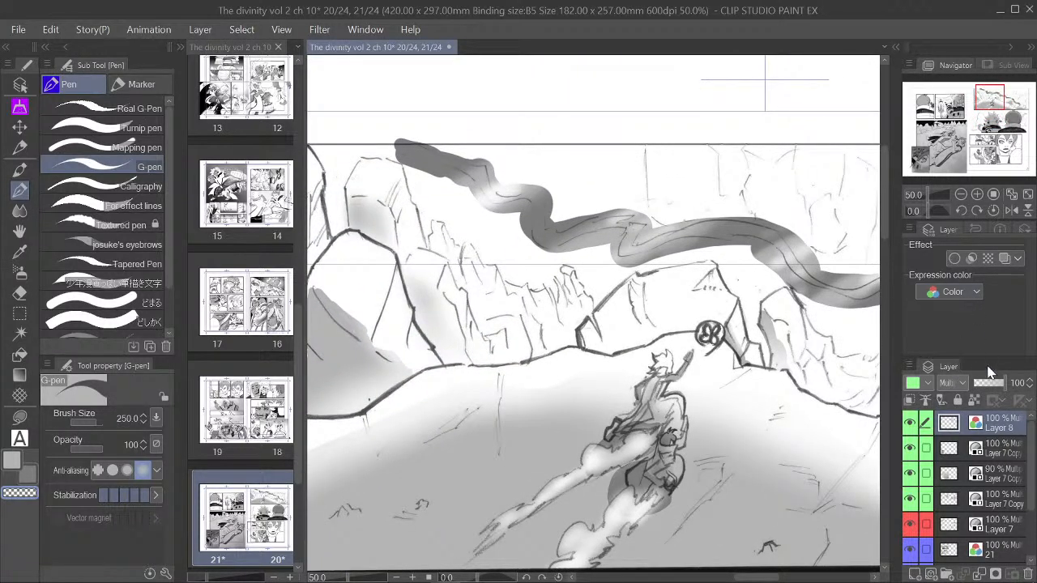
left_click(1005, 258)
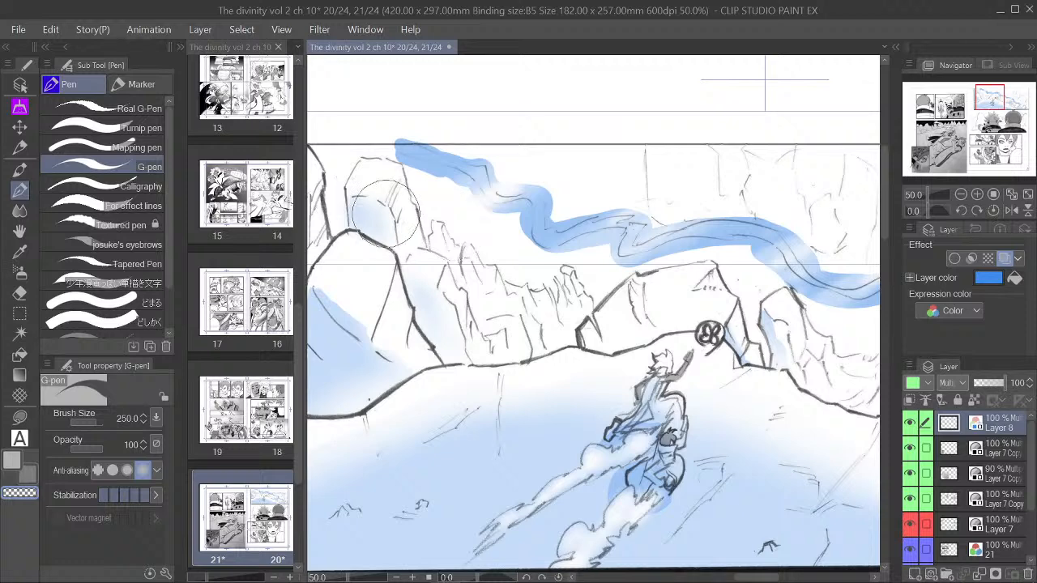
Step: Reduce the transparent G-pen to size 70 and trim the river's edges from its far end through the first bend
key("bracketleft")
key("bracketleft")
key("bracketleft")
key("bracketleft")
key("bracketleft")
key("bracketleft")
key("bracketleft")
left_click_drag(931, 216, 909, 197)
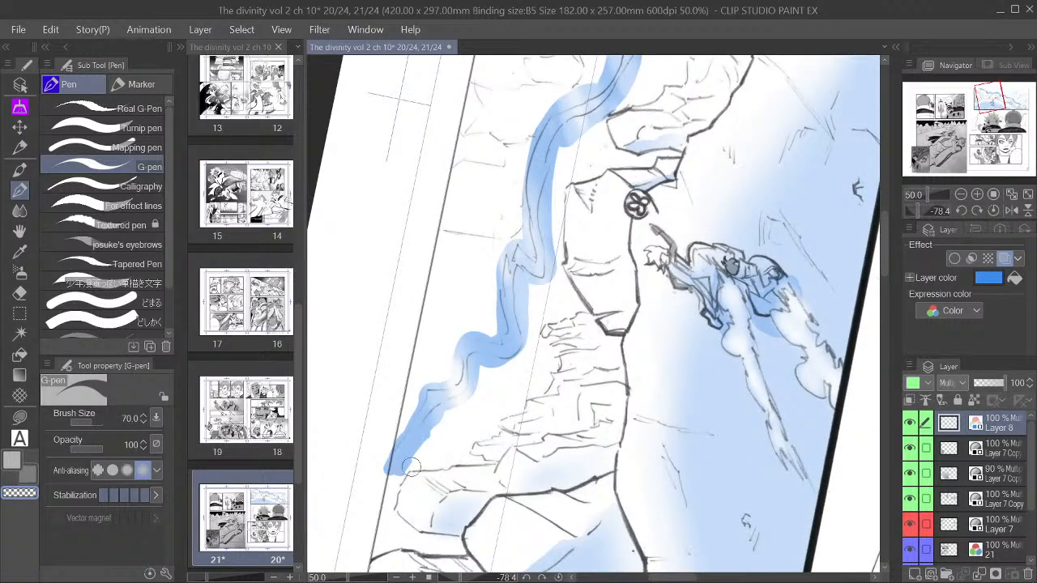
mouse_move(402, 474)
left_mouse_down()
mouse_move(436, 411)
mouse_move(476, 386)
left_mouse_up()
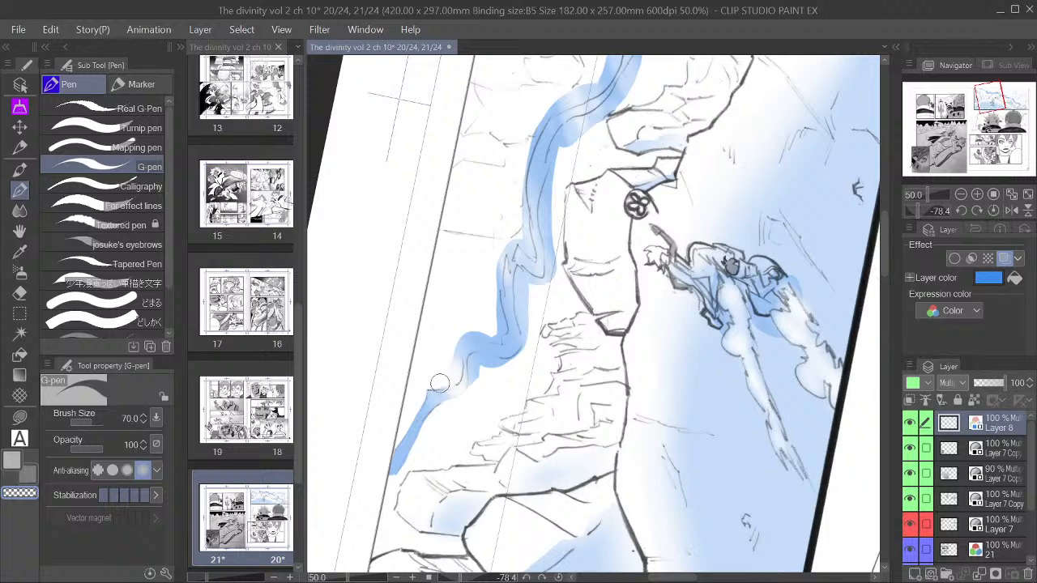
left_click_drag(440, 383, 454, 372)
left_click_drag(463, 331, 457, 368)
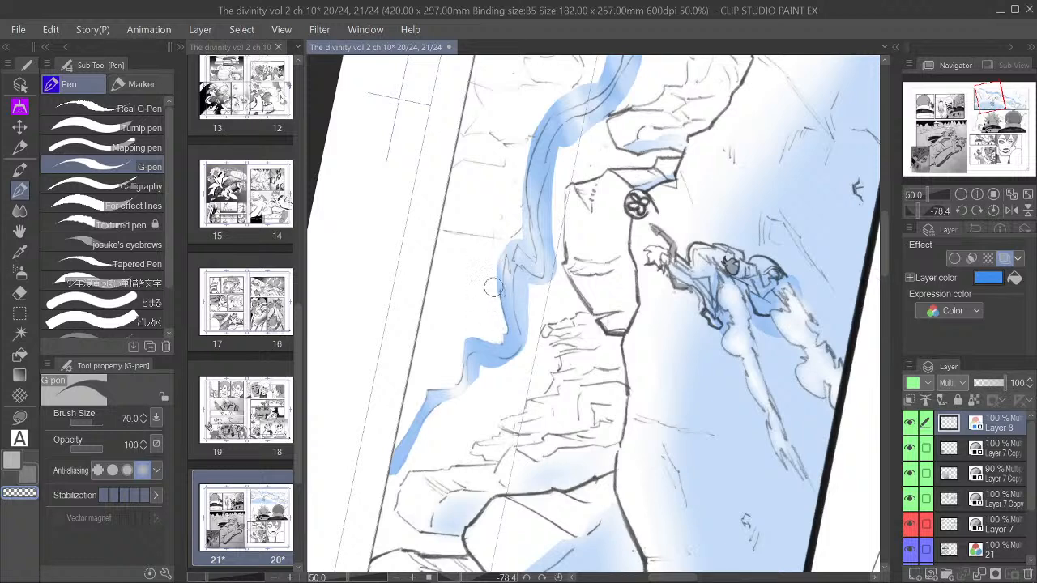
Step: Trim the river's upper edge along the middle bends with the transparent G-pen at size 70
mouse_move(497, 298)
left_mouse_down()
mouse_move(496, 255)
mouse_move(501, 294)
mouse_move(503, 244)
mouse_move(500, 254)
mouse_move(498, 265)
mouse_move(512, 243)
left_mouse_up()
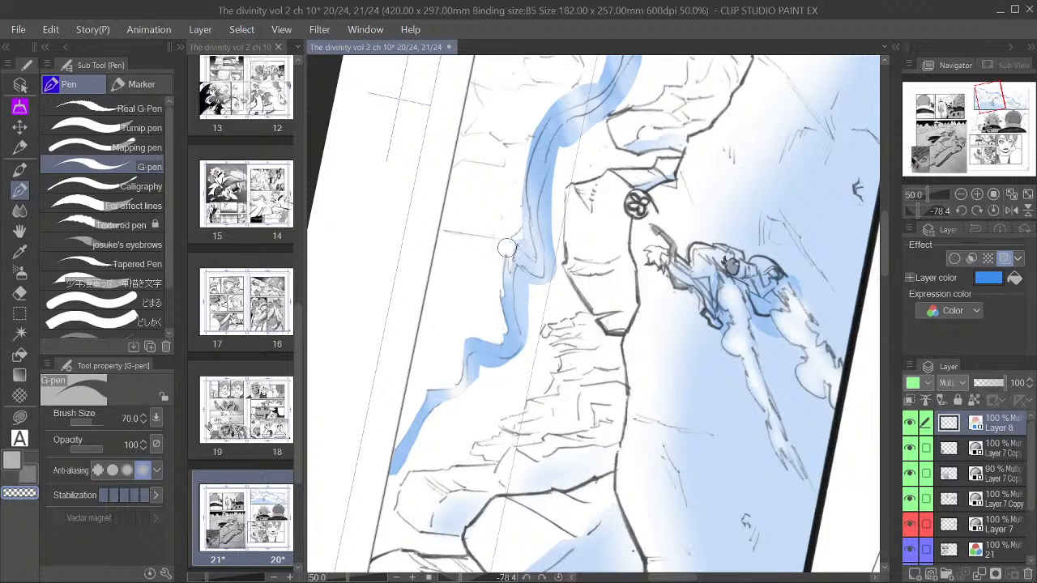
mouse_move(513, 244)
left_mouse_down()
mouse_move(526, 231)
mouse_move(517, 239)
mouse_move(531, 256)
mouse_move(528, 239)
left_mouse_up()
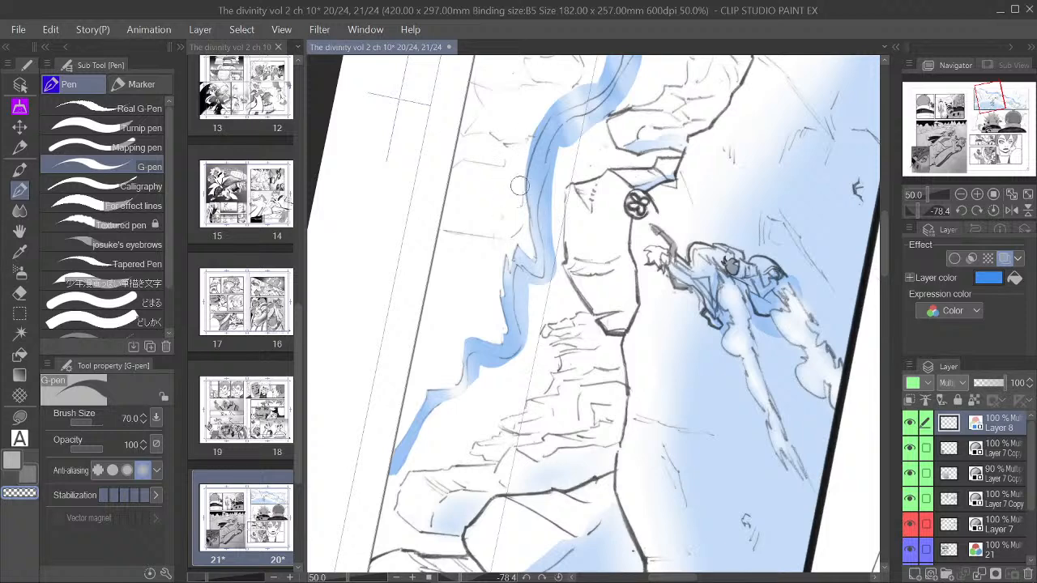
left_click_drag(525, 154, 570, 86)
mouse_move(542, 121)
left_mouse_down()
mouse_move(606, 81)
mouse_move(580, 84)
left_mouse_up()
Step: Trim the river's lower edge from the first bend past the middle, switching the transparent G-pen to size 40 for the finer part
mouse_move(536, 293)
left_mouse_down()
mouse_move(513, 368)
mouse_move(468, 386)
mouse_move(469, 357)
mouse_move(480, 355)
mouse_move(481, 377)
mouse_move(484, 357)
mouse_move(493, 364)
left_mouse_up()
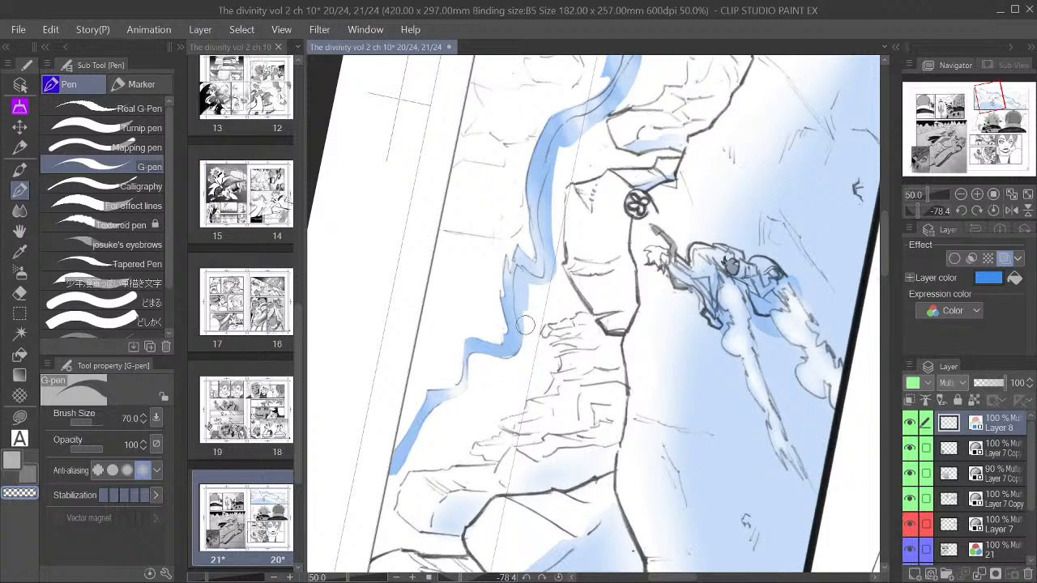
mouse_move(521, 312)
left_mouse_down()
mouse_move(524, 328)
mouse_move(521, 273)
mouse_move(526, 289)
mouse_move(532, 284)
mouse_move(521, 272)
mouse_move(545, 290)
mouse_move(531, 280)
mouse_move(544, 284)
mouse_move(556, 270)
left_mouse_up()
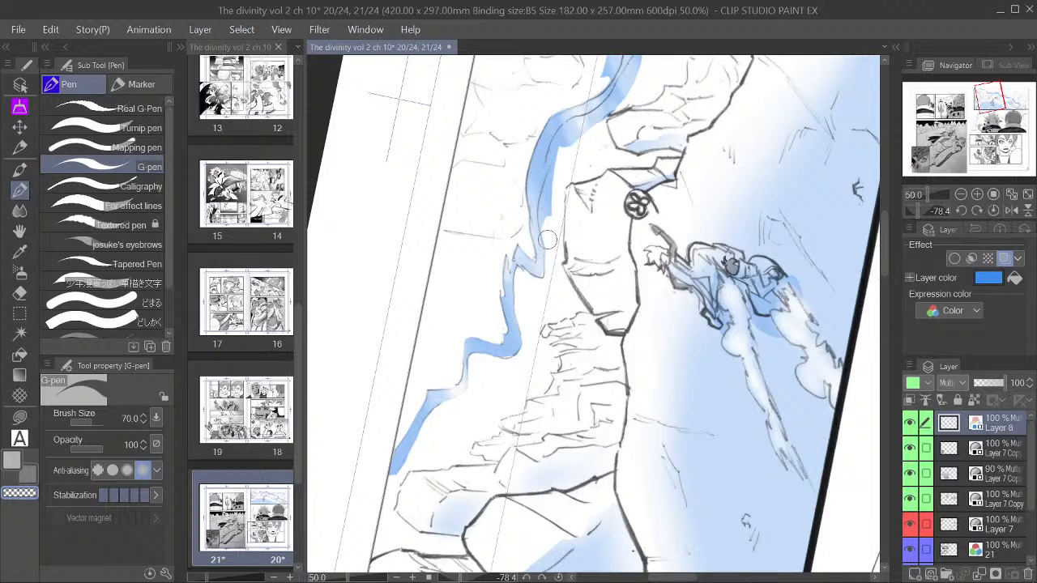
key("bracketright")
left_click_drag(540, 201, 555, 164)
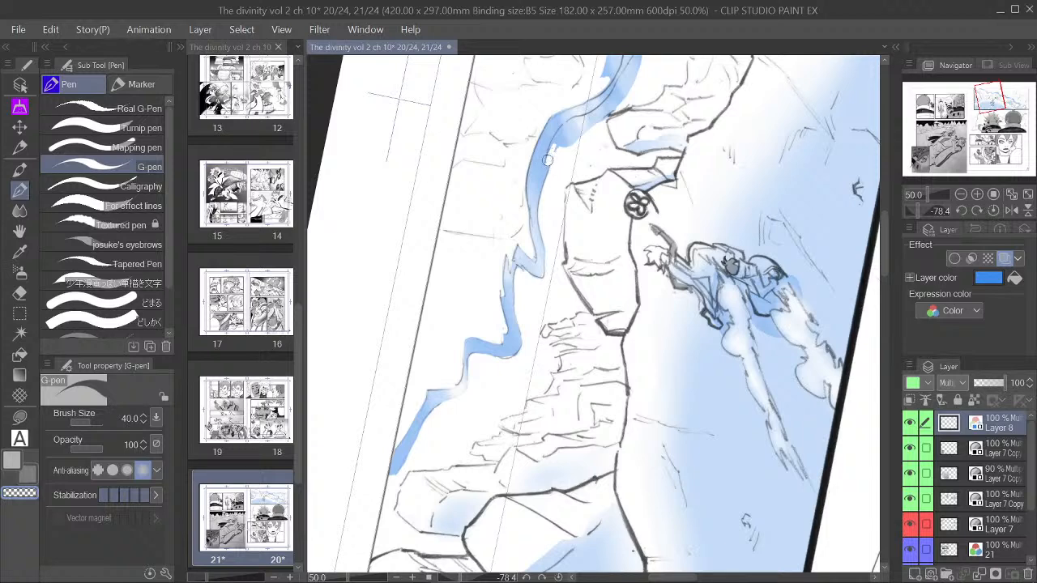
left_click_drag(547, 160, 549, 151)
mouse_move(575, 120)
left_mouse_down()
mouse_move(552, 160)
mouse_move(616, 106)
mouse_move(568, 146)
mouse_move(603, 110)
left_mouse_up()
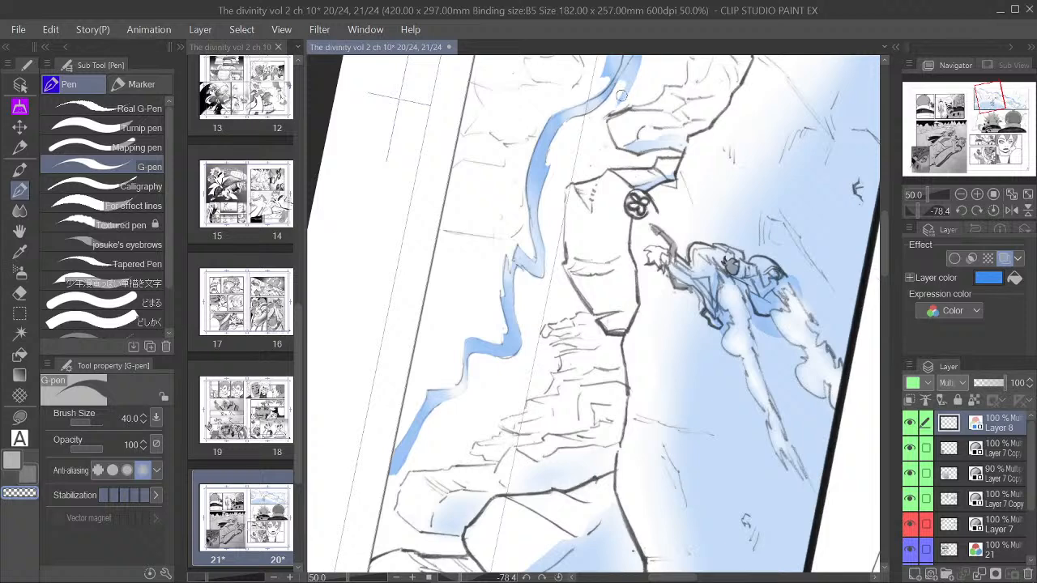
left_click_drag(622, 95, 640, 71)
Step: Narrow the rest of the river down to its end behind the rocks with the transparent G-pen at size 40
left_click_drag(883, 248, 896, 199)
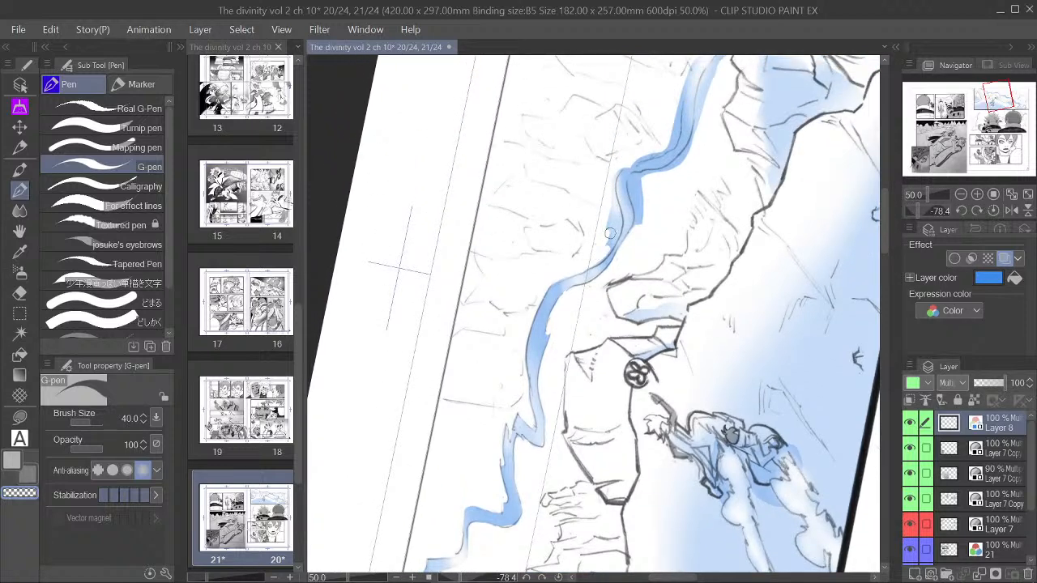
mouse_move(610, 248)
left_mouse_down()
mouse_move(612, 193)
mouse_move(608, 217)
left_mouse_up()
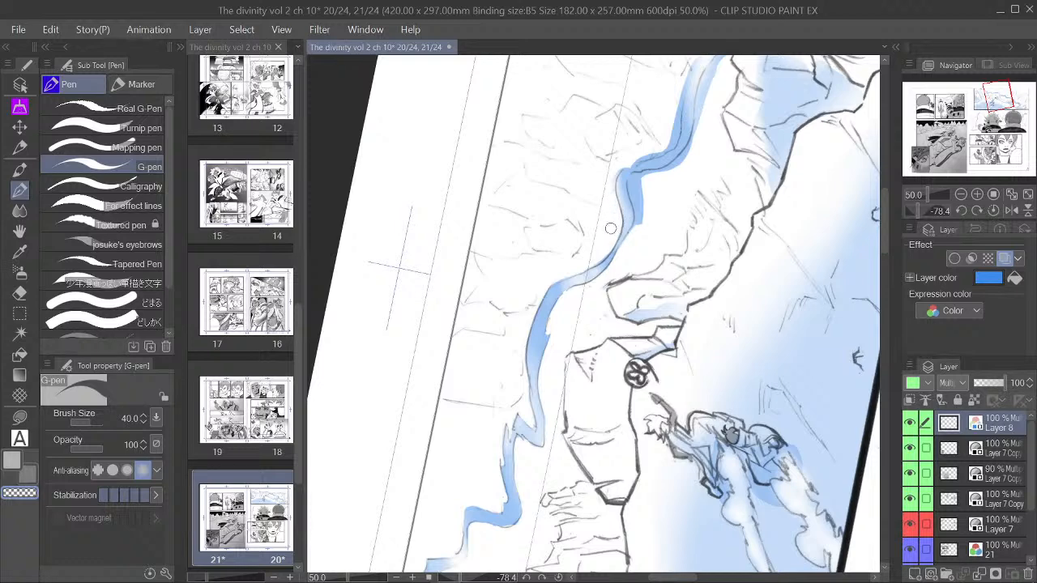
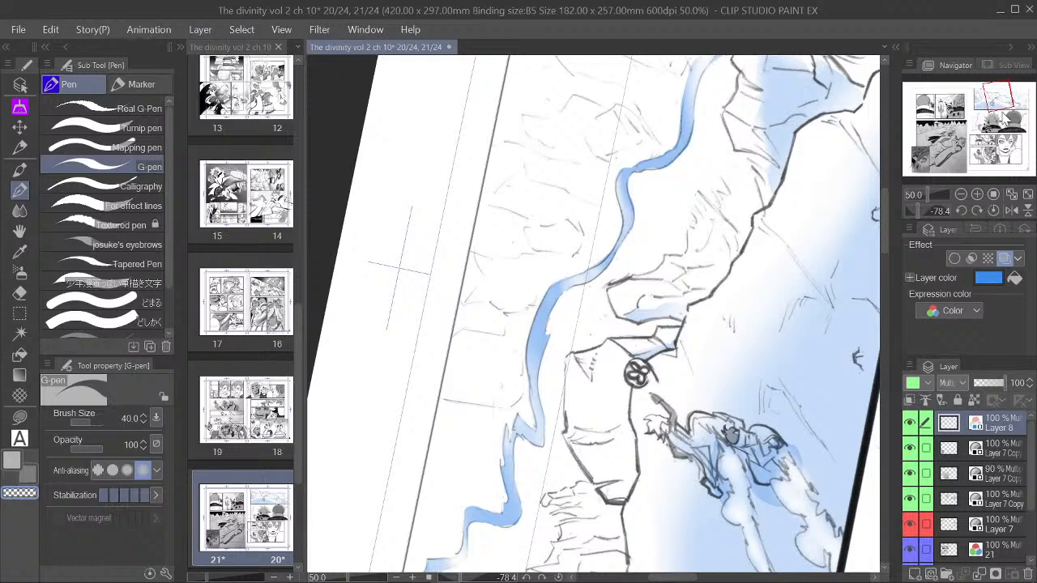
left_click_drag(884, 224, 891, 173)
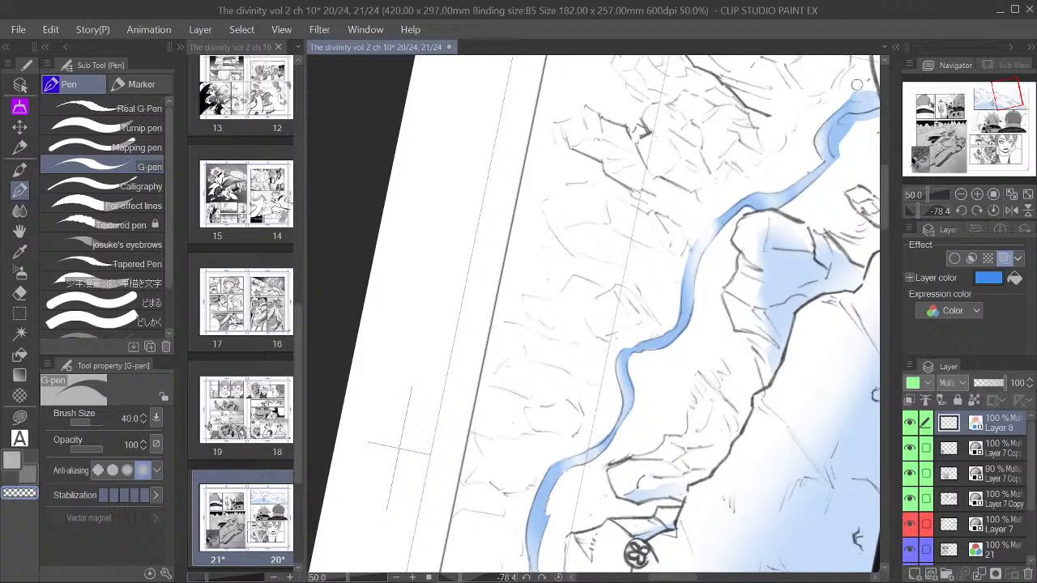
scroll(882, 207, "up", 3)
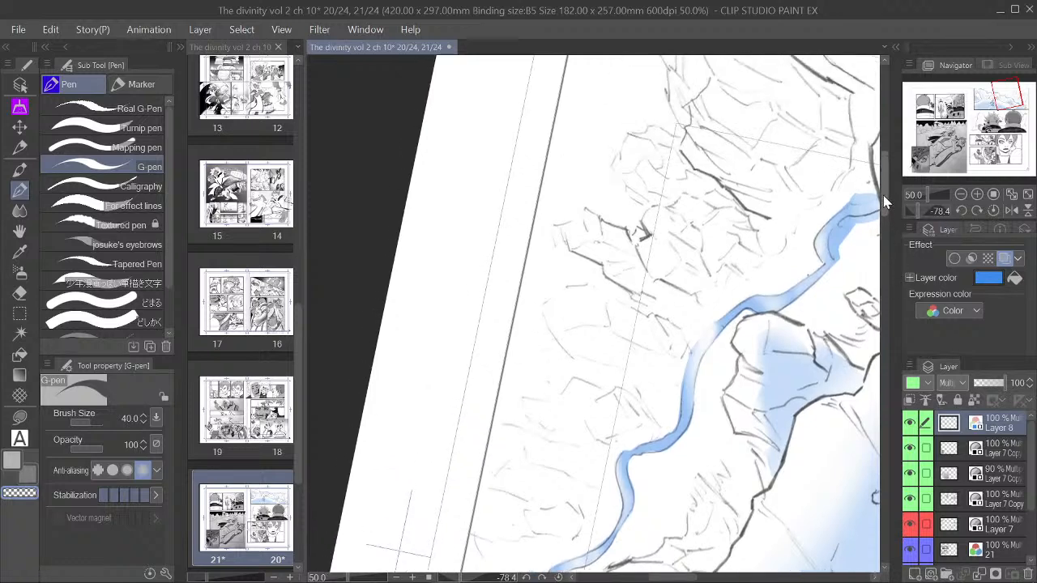
scroll(689, 542, "right", 6)
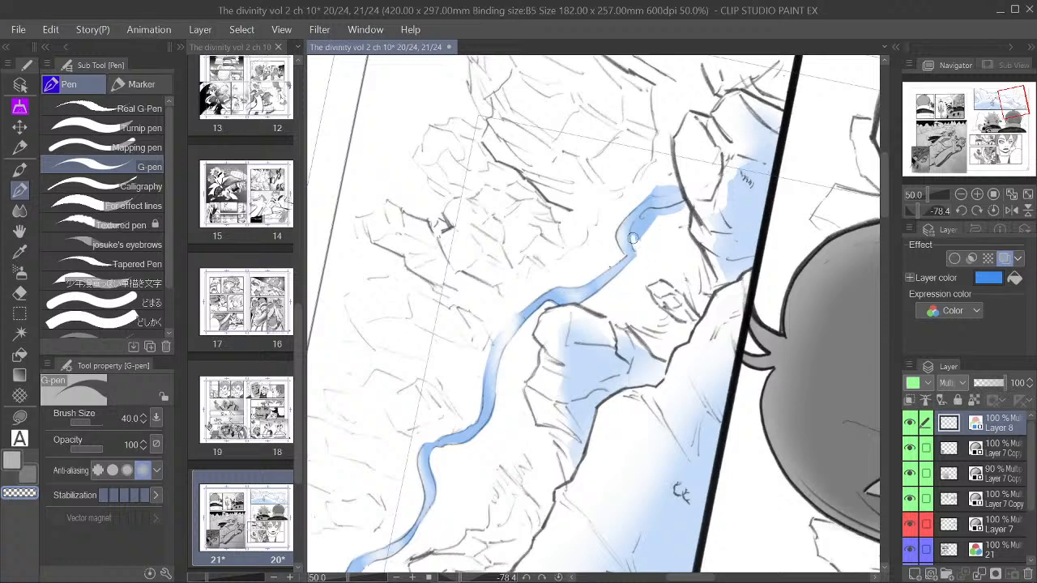
left_click_drag(637, 223, 686, 205)
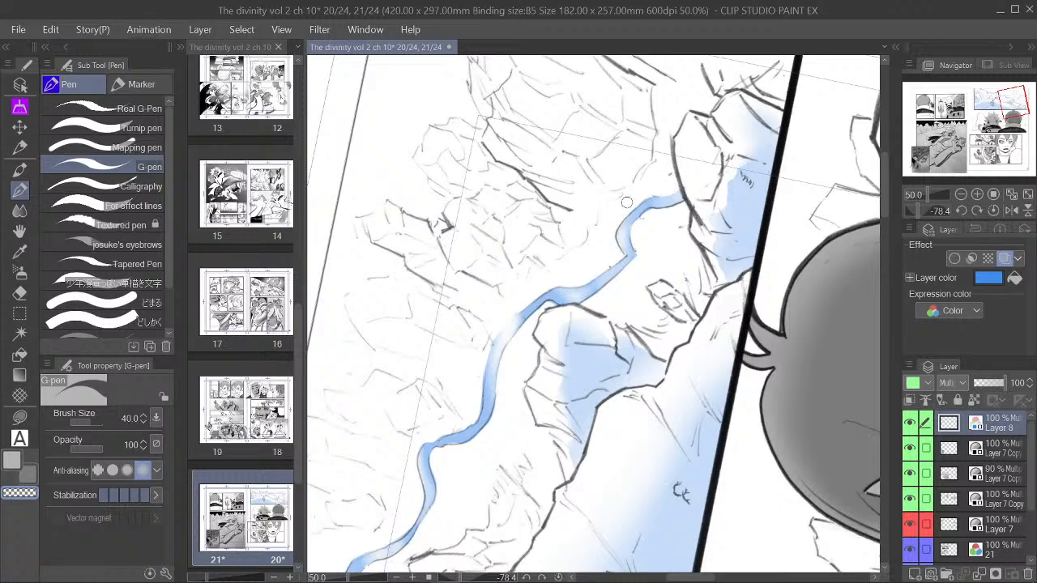
Step: Reset the canvas rotation and turn off Layer 8's blue layer colour
left_click(993, 210)
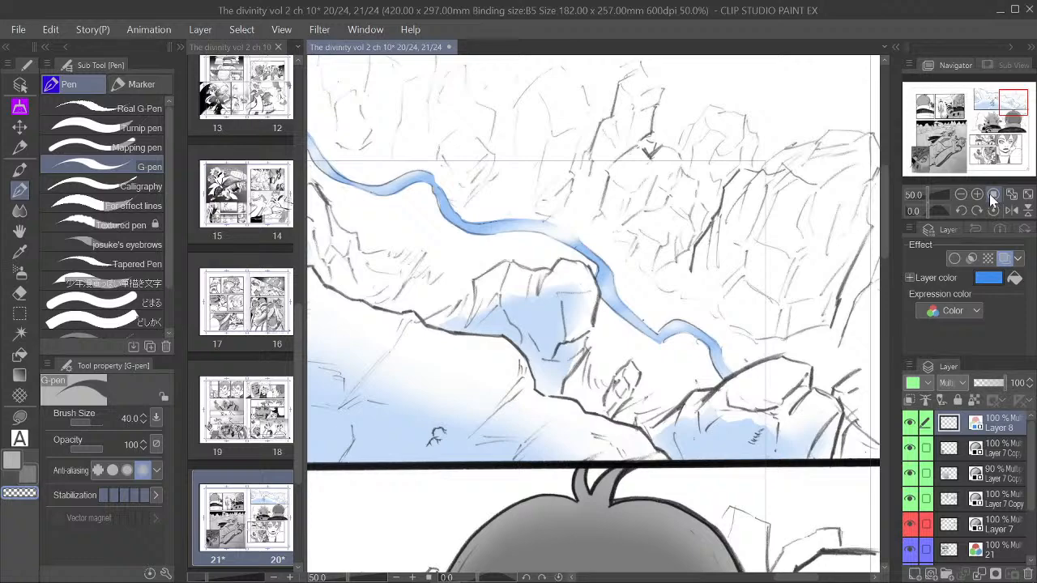
left_click(992, 194)
scroll(647, 277, "down", 2)
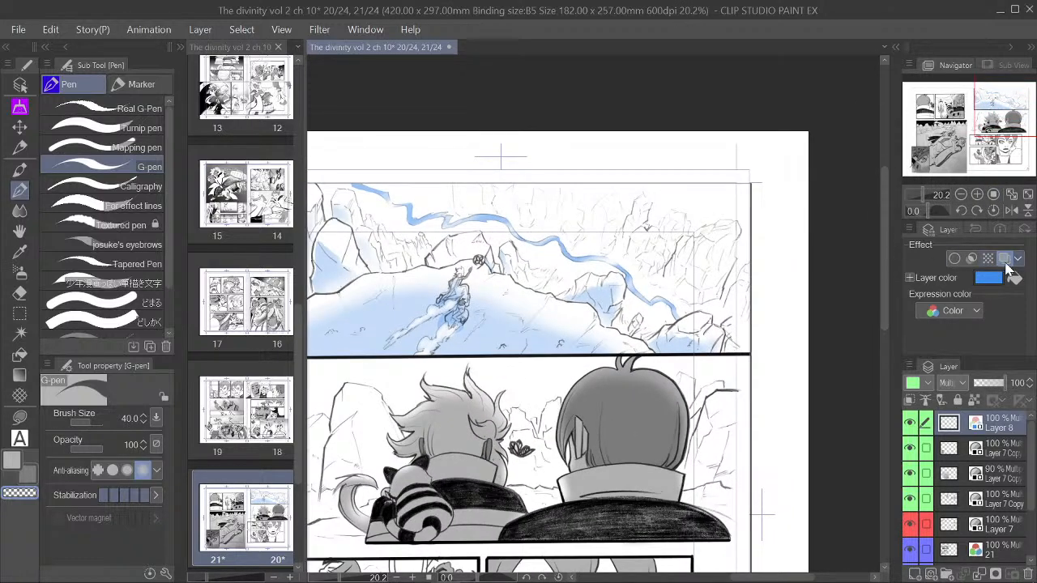
left_click(1005, 259)
key("ctrl+minus")
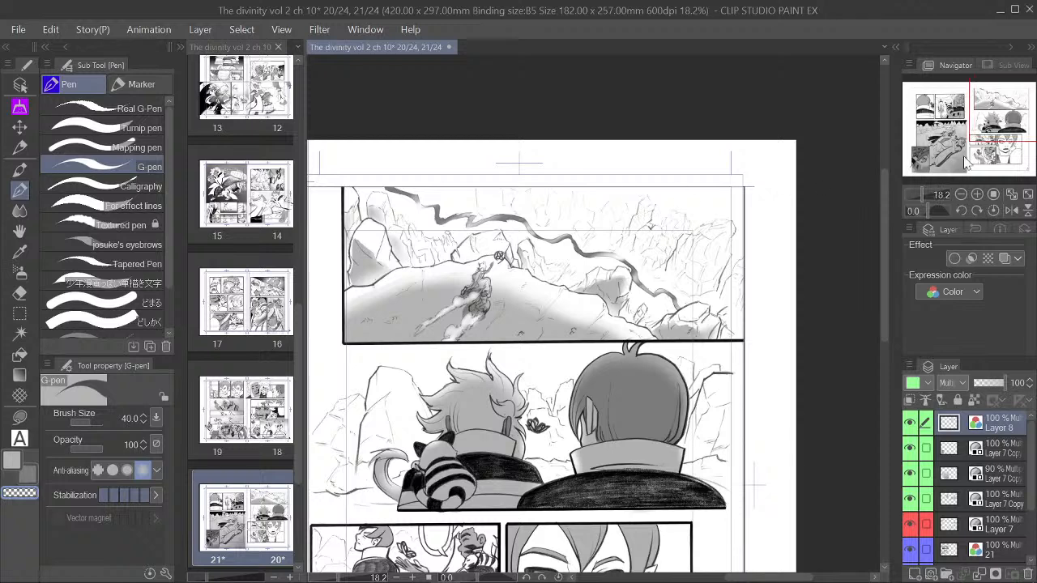
Step: Outline the whole river in page 20's top panel with a closed Polyline selection, keeping a loose margin around it
left_click_drag(986, 123, 975, 120)
scroll(662, 230, "up", 3)
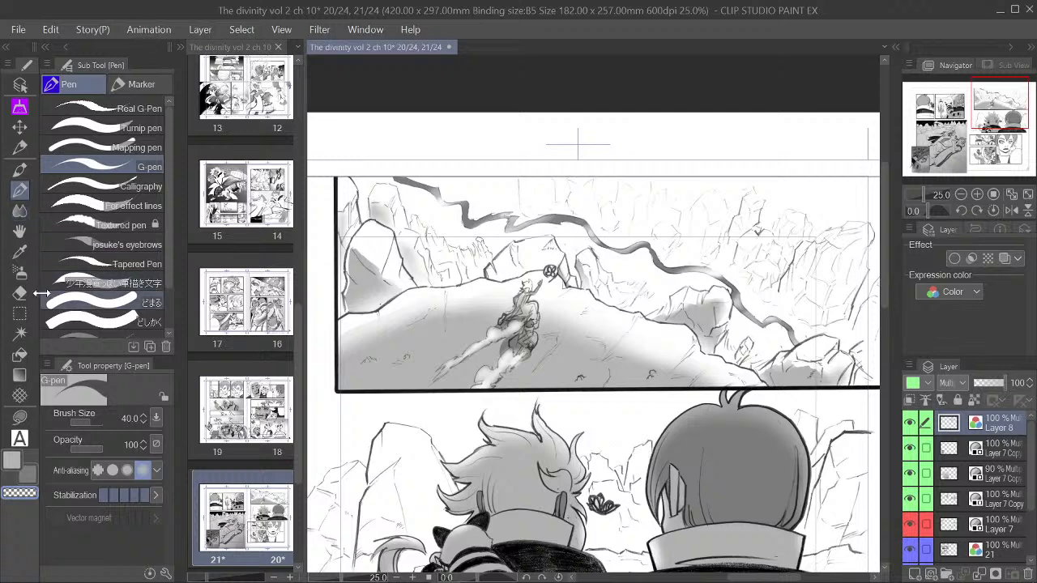
left_click(20, 314)
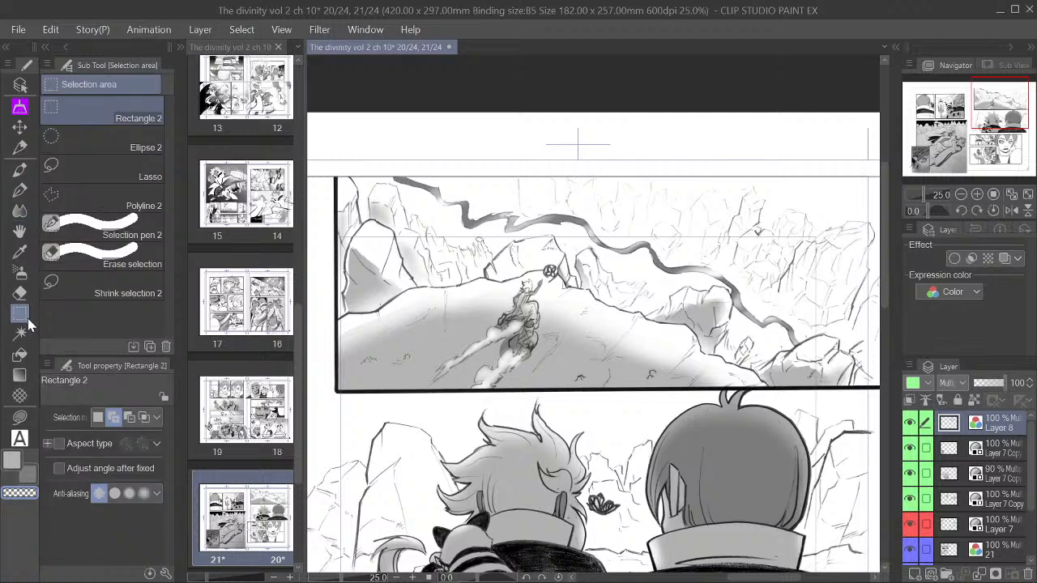
left_click(86, 200)
left_click(380, 172)
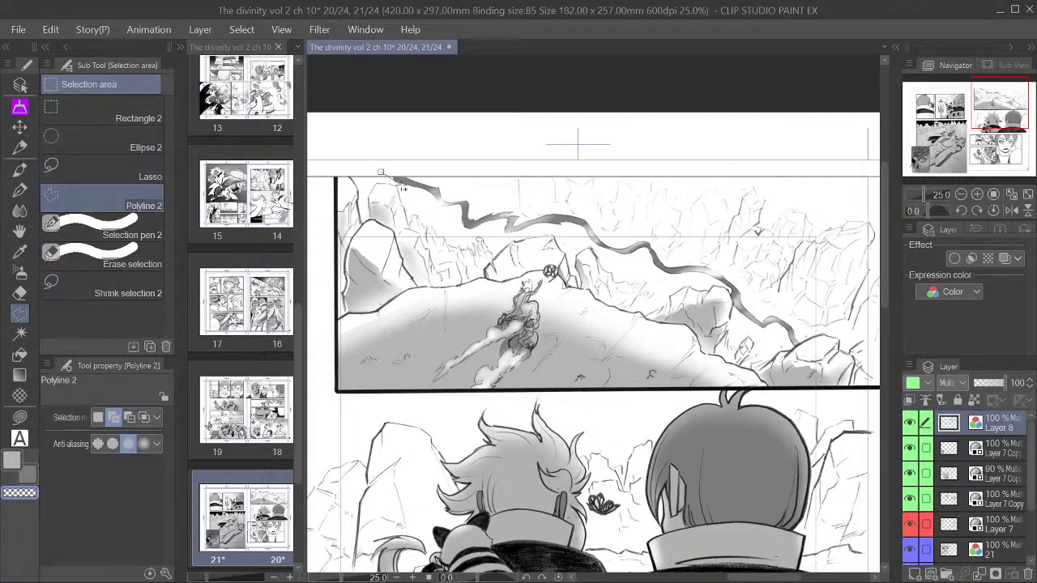
left_click(399, 190)
left_click(460, 232)
left_click(491, 235)
left_click(567, 240)
left_click(619, 266)
left_click(695, 292)
left_click(726, 292)
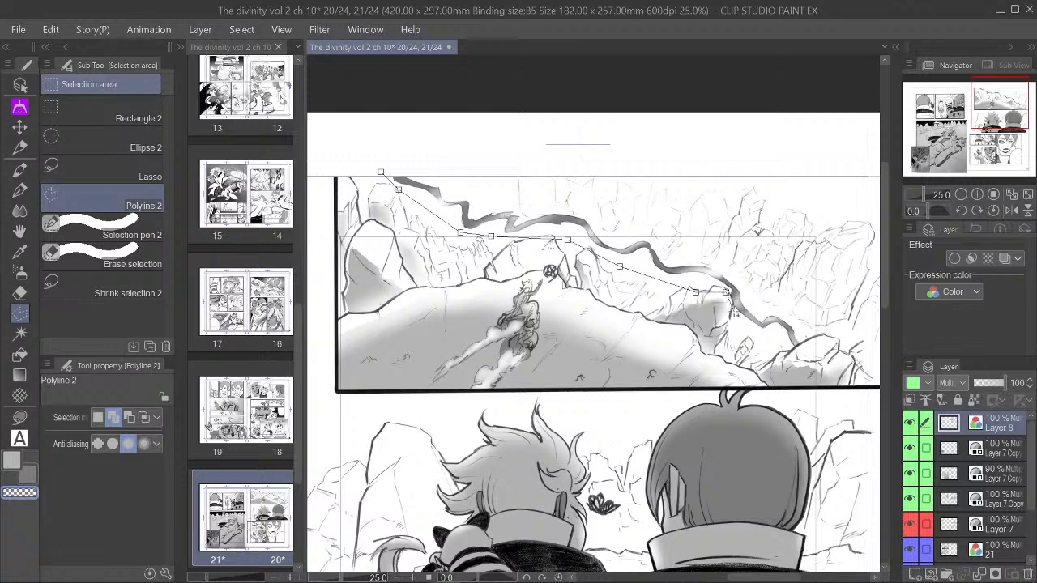
left_click(734, 311)
left_click(776, 339)
left_click(814, 337)
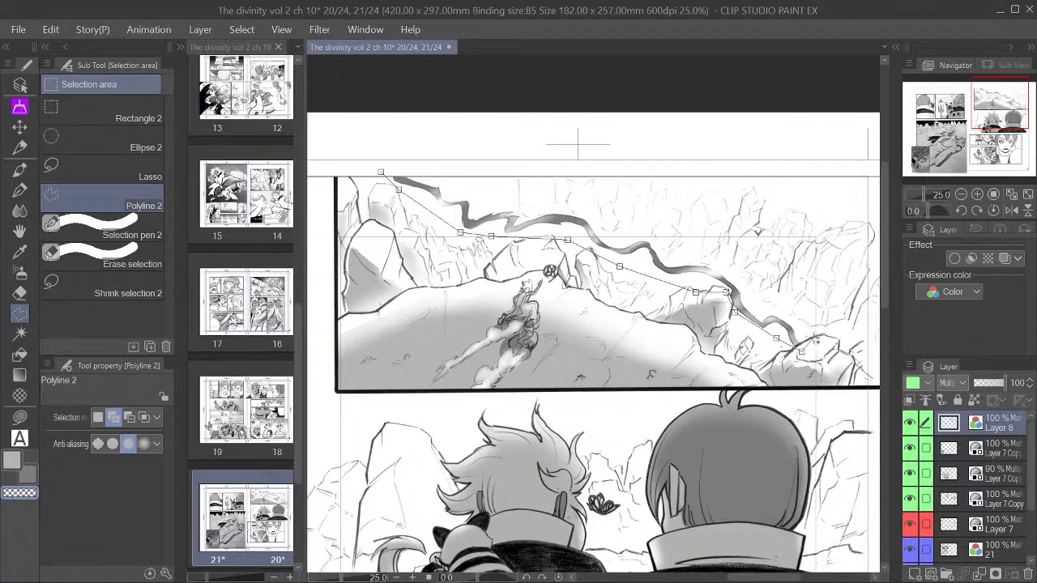
left_click(691, 246)
left_click(548, 187)
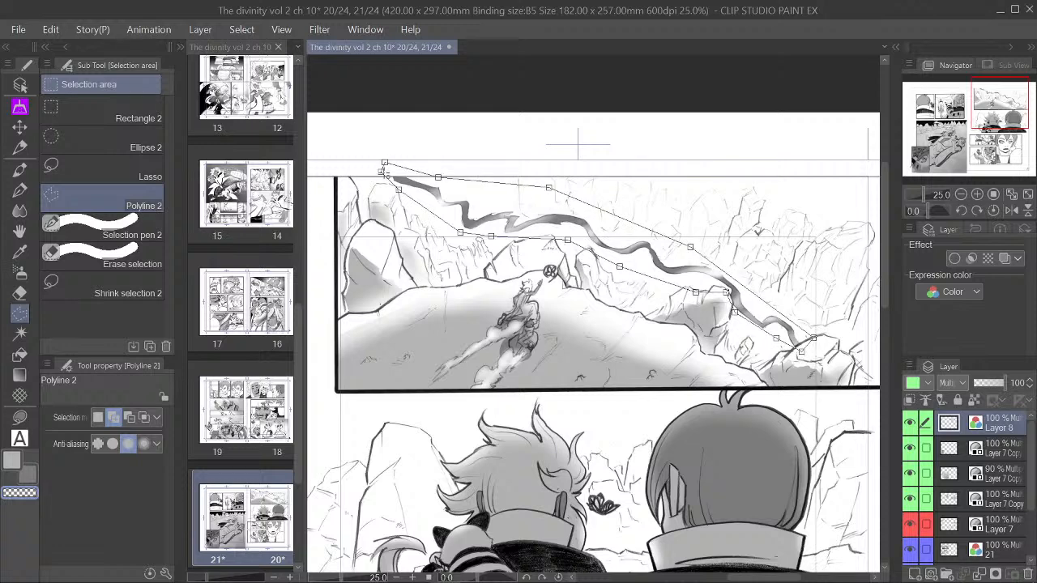
left_click(381, 172)
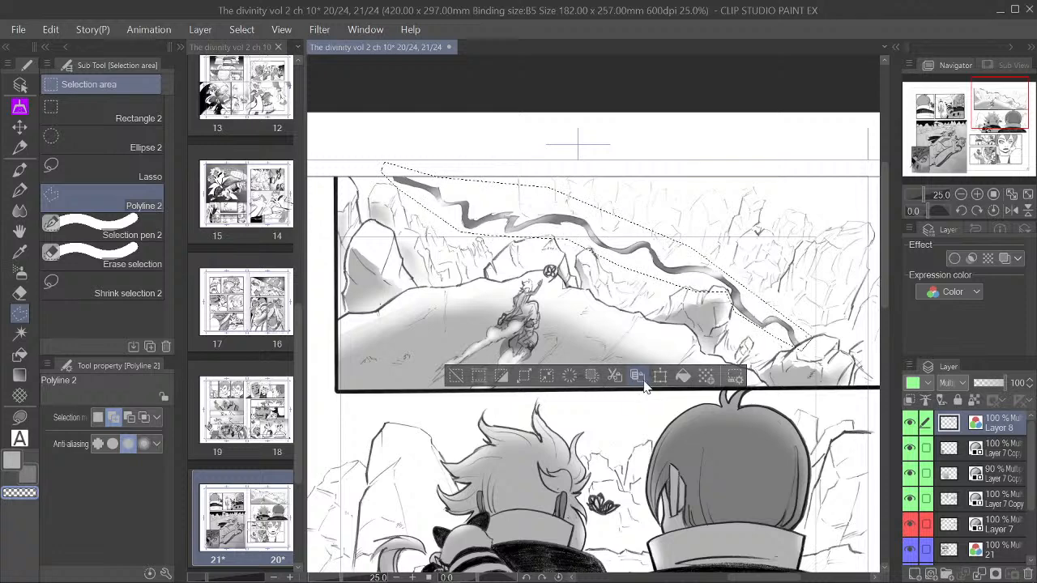
Step: Cut and paste the selected river onto its own layer, then lower that layer's opacity to 45% and deselect
left_click(616, 379)
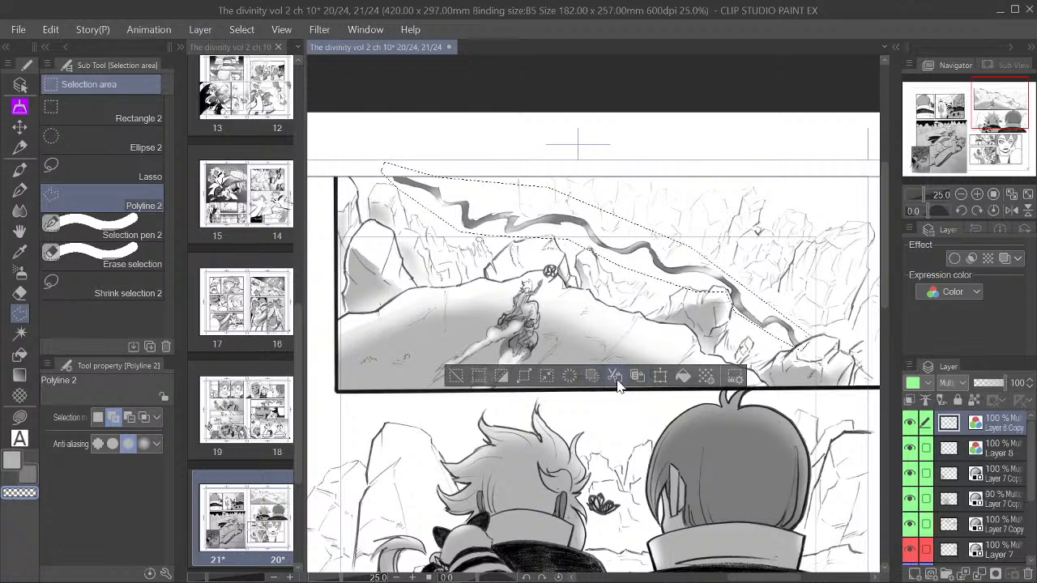
left_click(995, 384)
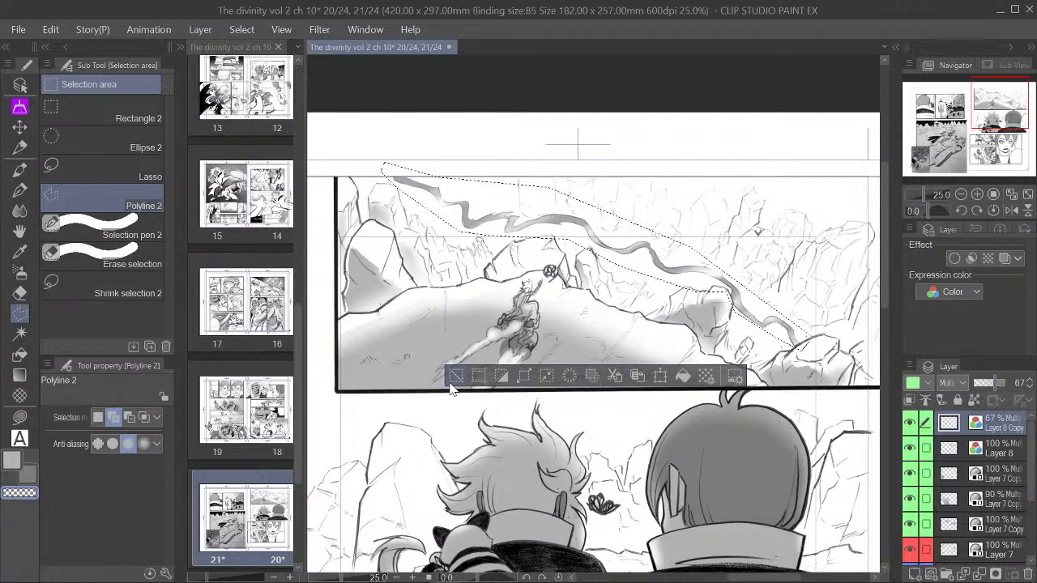
left_click(1031, 384)
left_click(1031, 384)
left_click(1031, 384)
scroll(721, 256, "down", 2)
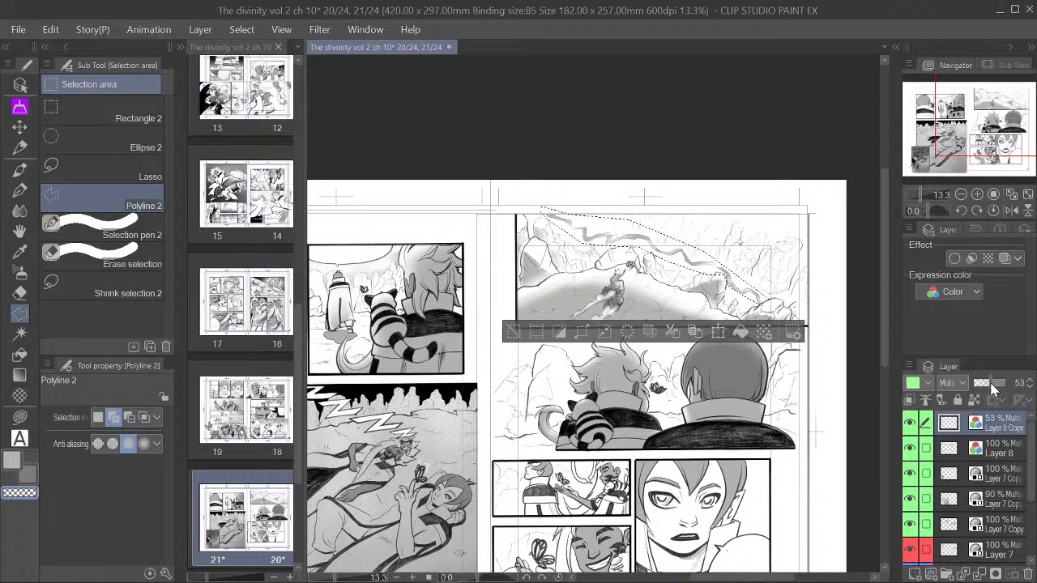
left_click_drag(988, 382, 985, 384)
left_click(517, 333)
Step: Reduce the river layer's opacity further to 20% so the river recedes into the distance
scroll(721, 270, "up", 5)
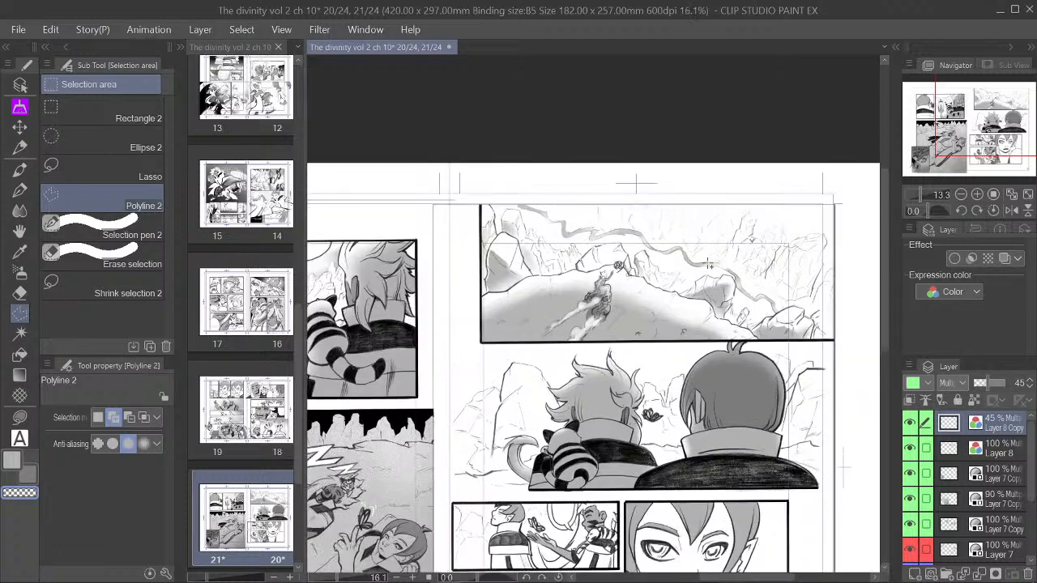
scroll(729, 270, "down", 8)
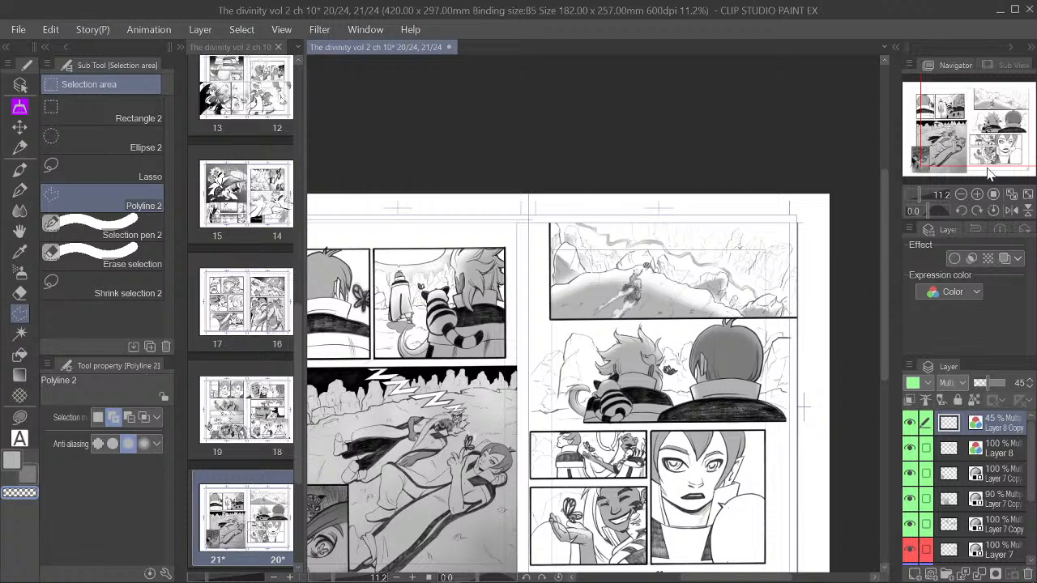
left_click_drag(971, 135, 979, 143)
scroll(624, 263, "up", 6)
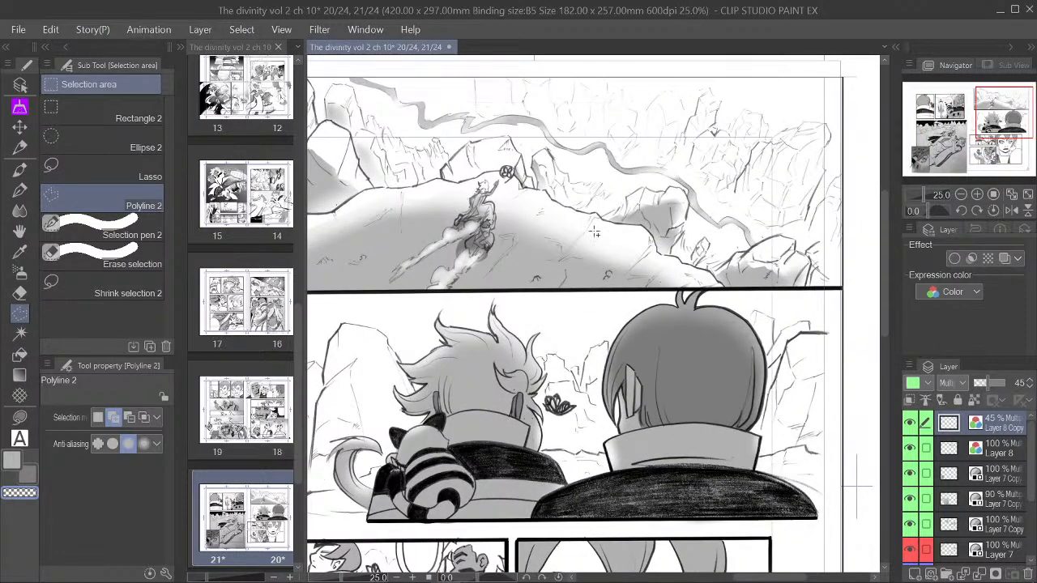
scroll(595, 233, "down", 1)
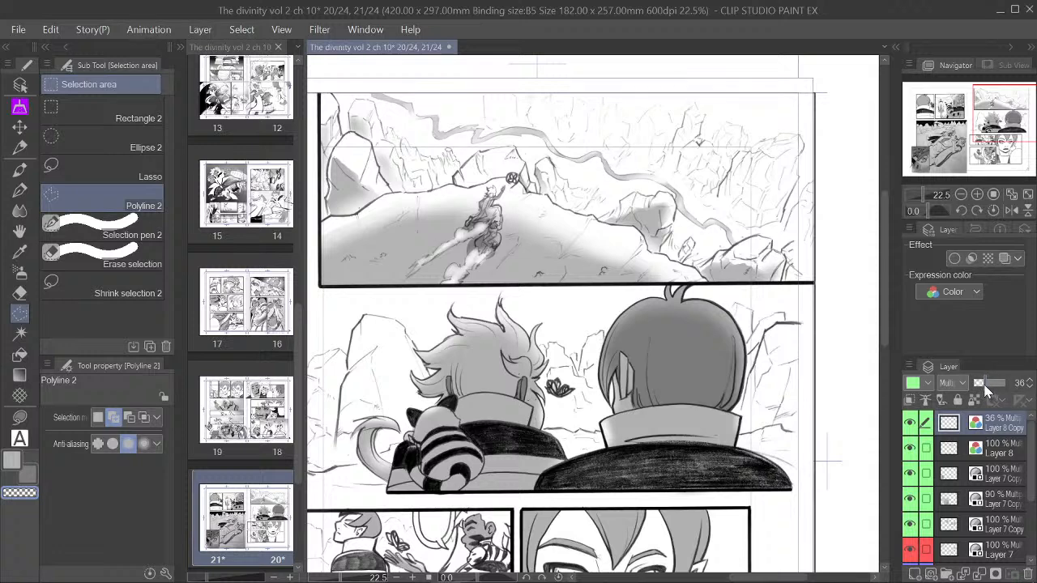
left_click_drag(986, 387, 980, 386)
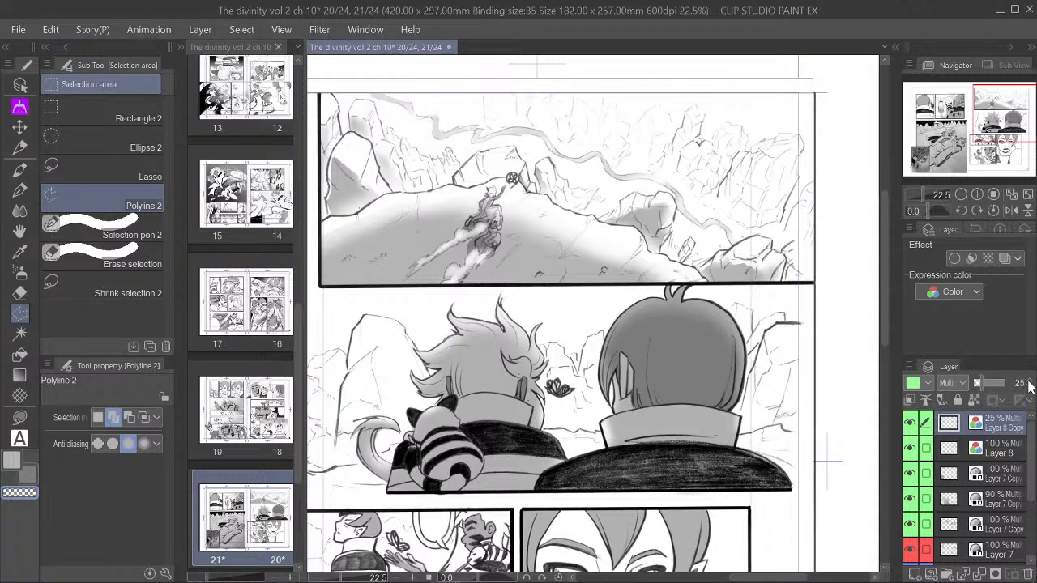
scroll(728, 254, "down", 1)
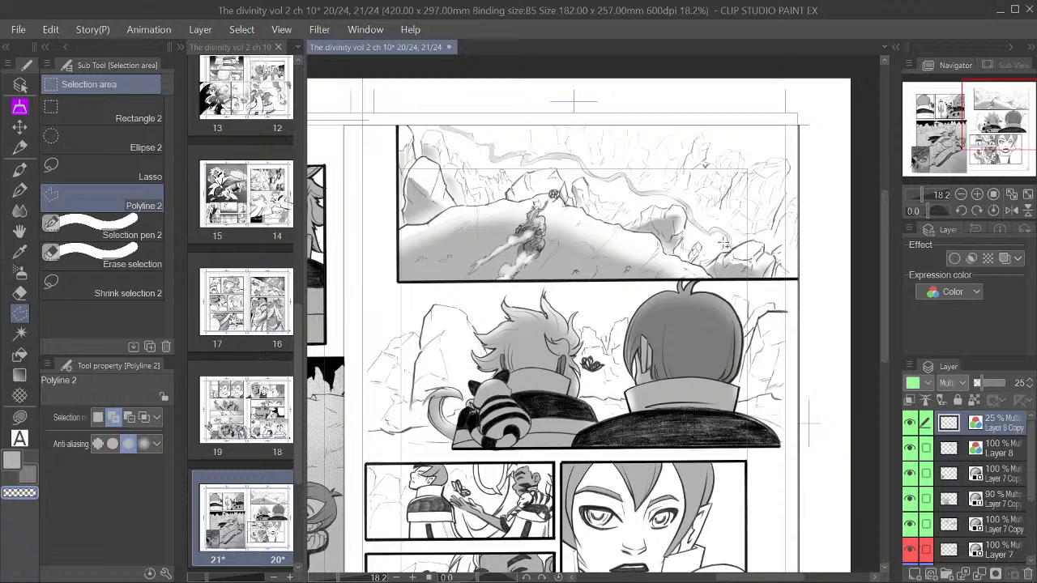
scroll(724, 243, "down", 1)
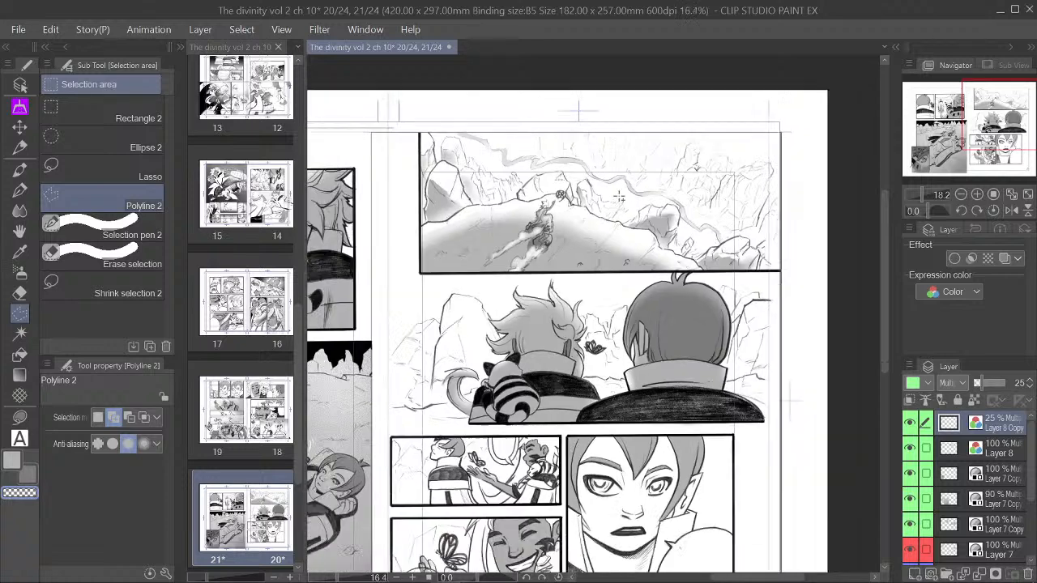
scroll(696, 246, "up", 1)
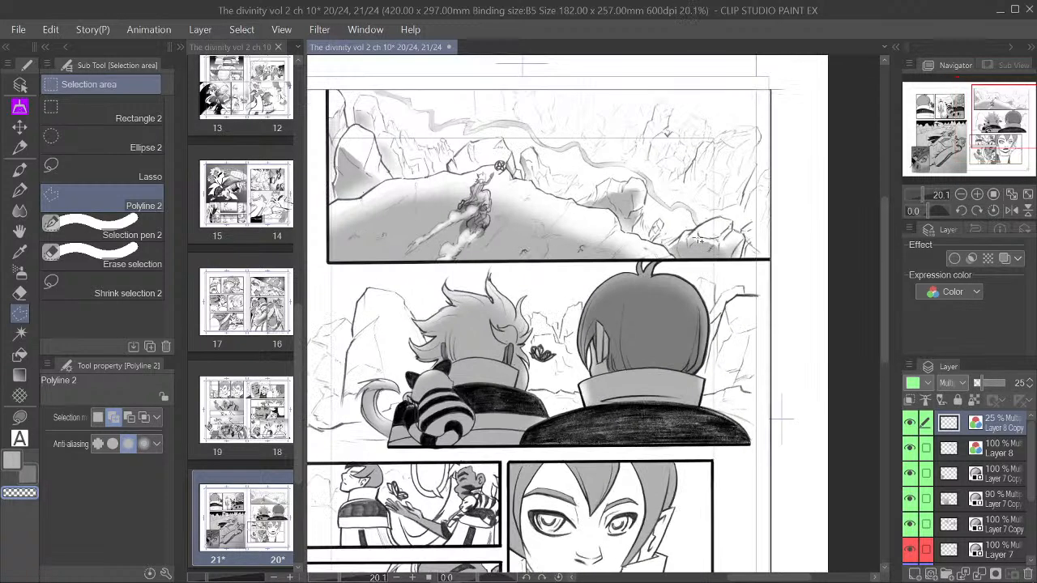
scroll(976, 123, "up", 1)
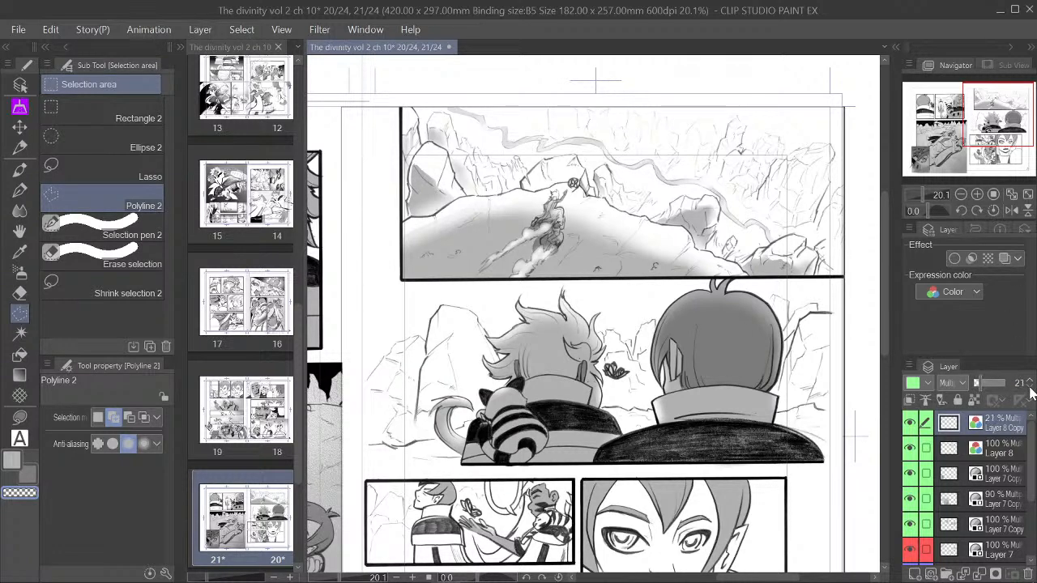
scroll(570, 200, "up", 2)
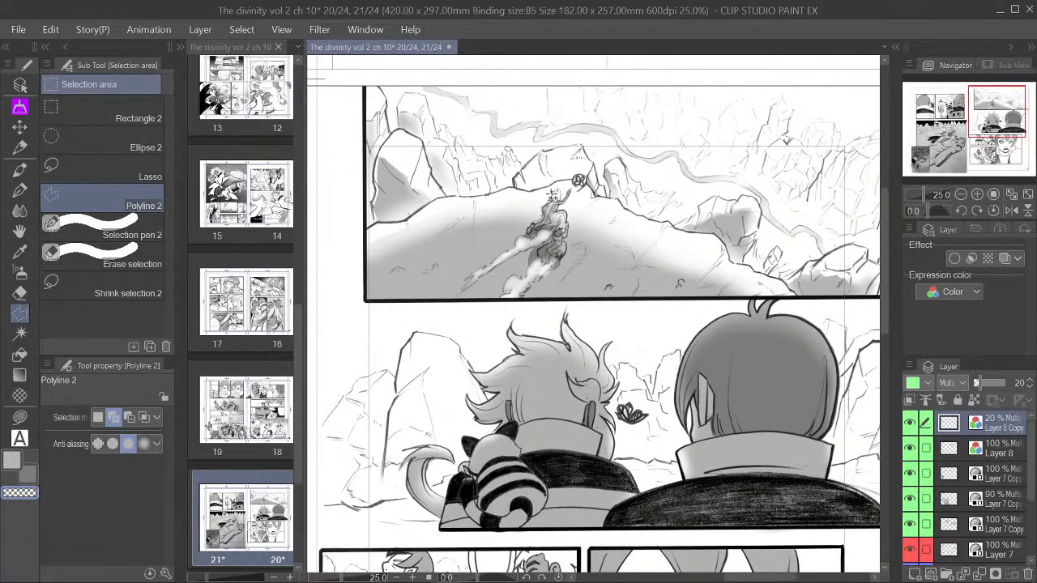
scroll(571, 197, "down", 2)
scroll(573, 194, "up", 1)
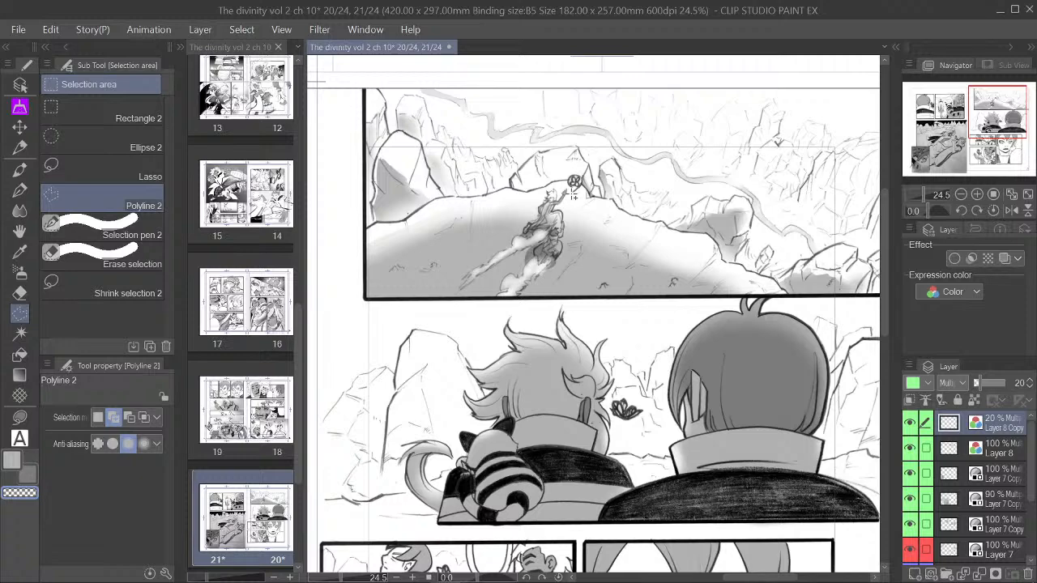
scroll(572, 194, "down", 1)
scroll(545, 206, "up", 3)
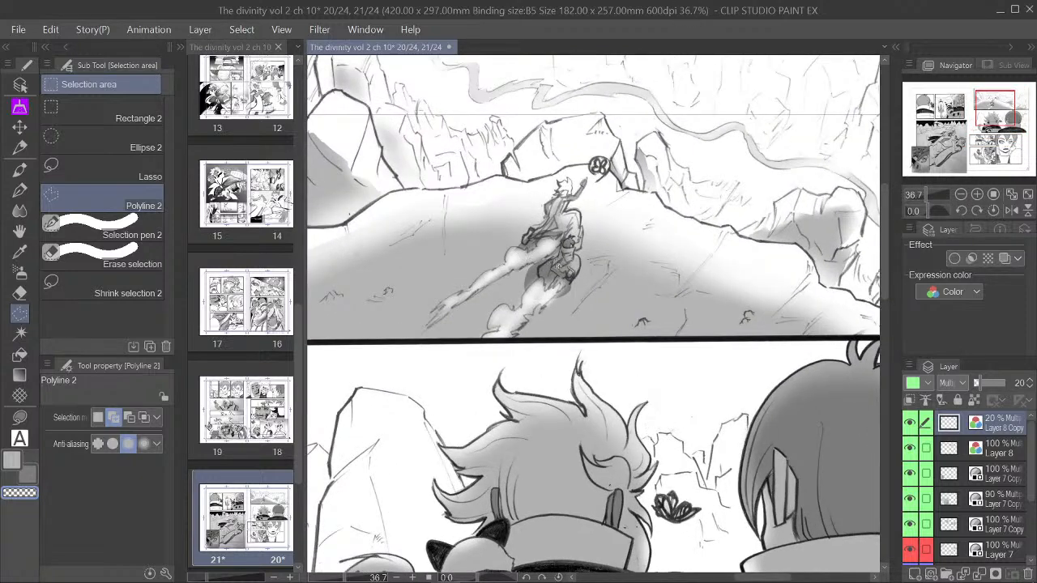
scroll(565, 257, "down", 3)
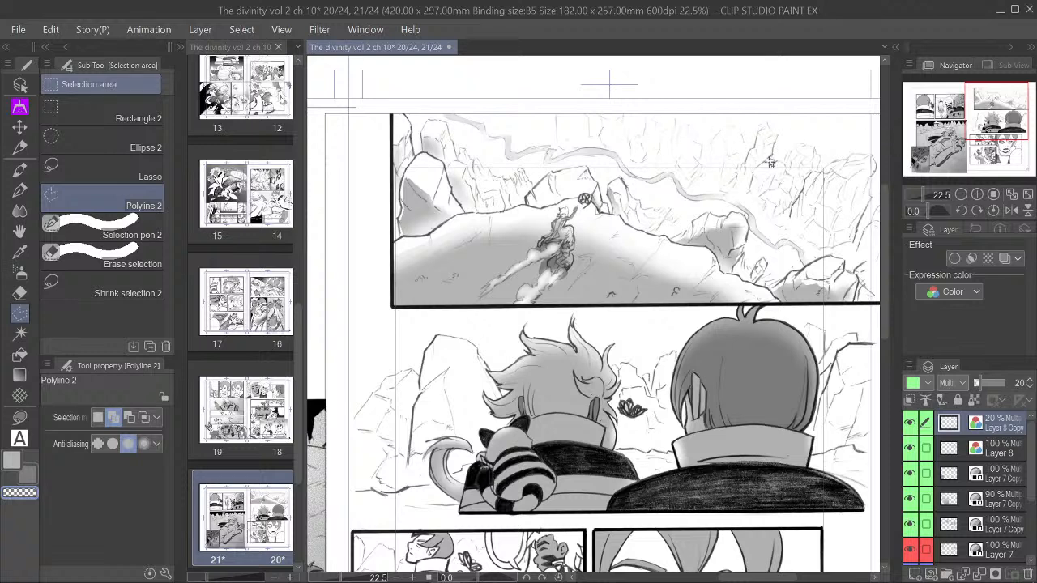
Step: Fill shadow shapes on the distant cliffs along the top panel's upper edge with light grey, using Lasso fill
left_click_drag(1005, 125, 1008, 126)
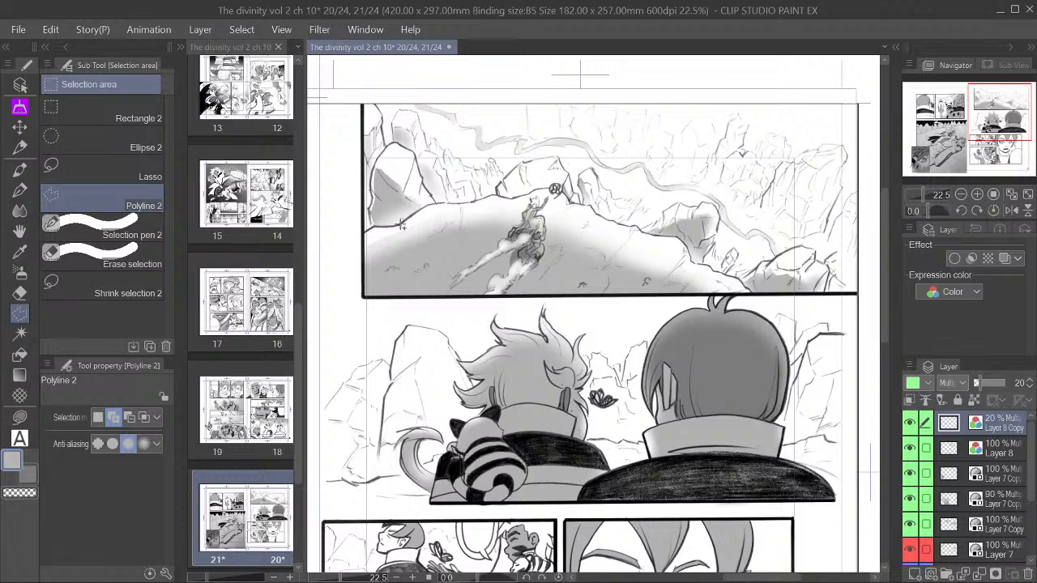
scroll(400, 227, "up", 2)
left_click_drag(998, 112, 1009, 104)
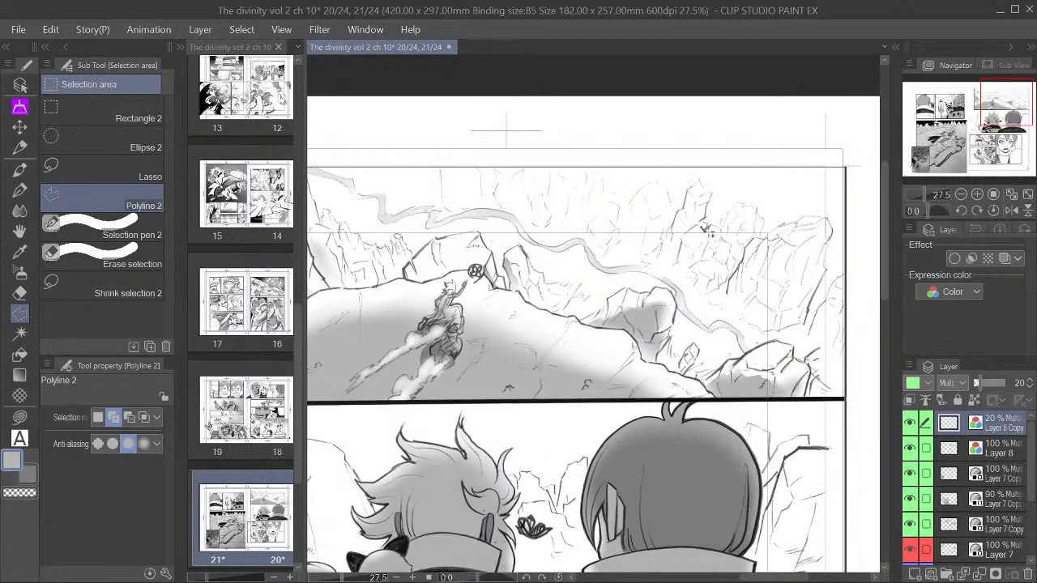
left_click(21, 273)
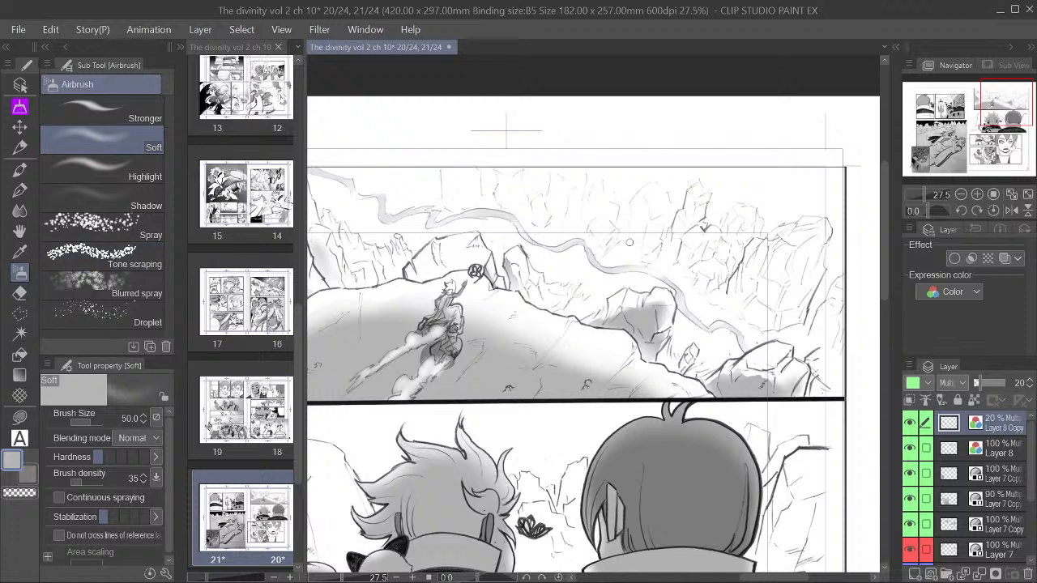
key("p")
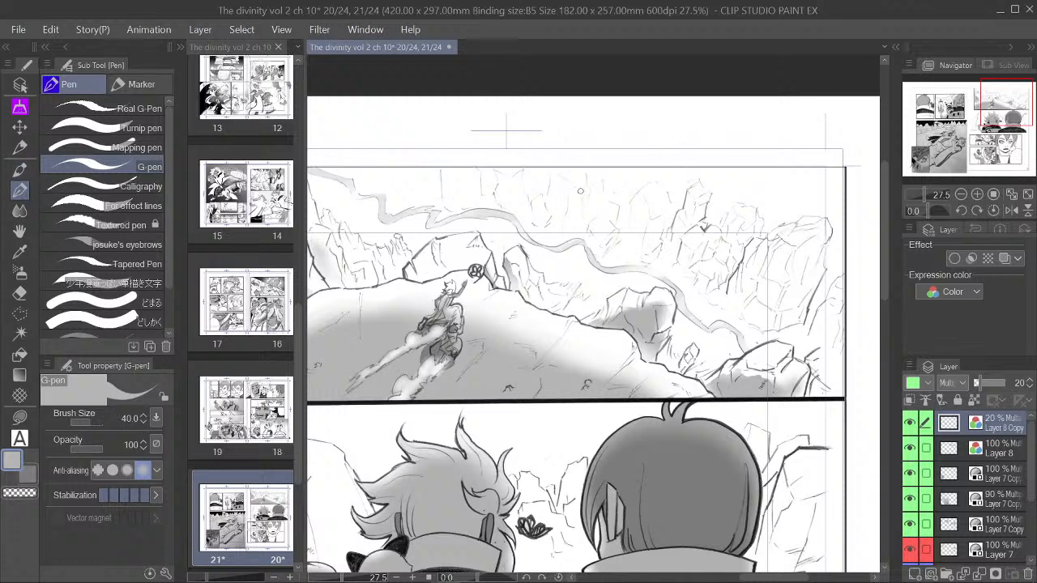
key("bracketright")
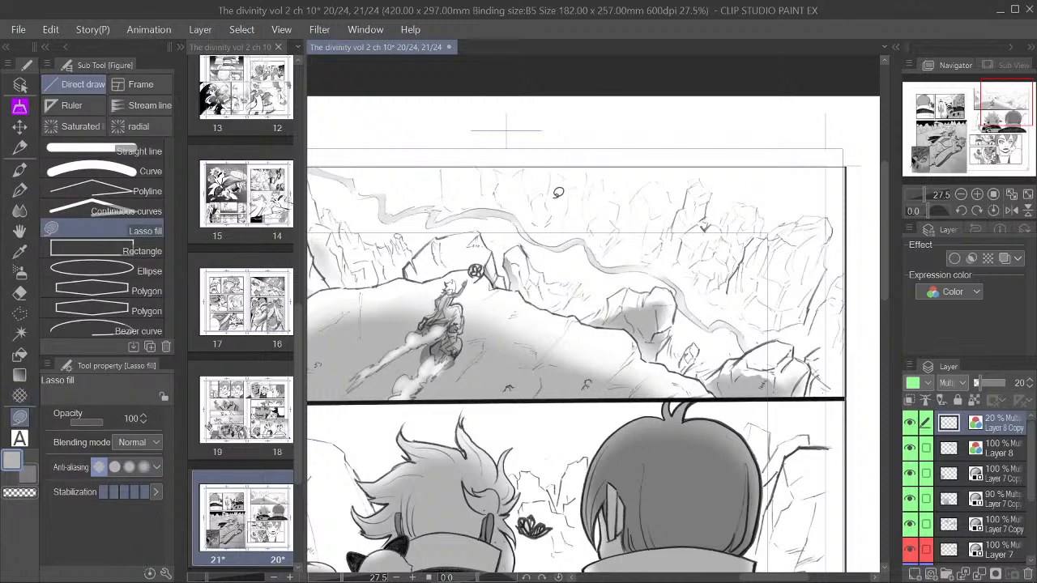
mouse_move(561, 166)
left_mouse_down()
mouse_move(579, 199)
mouse_move(561, 225)
mouse_move(555, 208)
mouse_move(570, 179)
mouse_move(515, 188)
mouse_move(507, 209)
mouse_move(493, 170)
mouse_move(459, 197)
mouse_move(473, 163)
mouse_move(456, 162)
mouse_move(468, 195)
mouse_move(479, 166)
left_mouse_up()
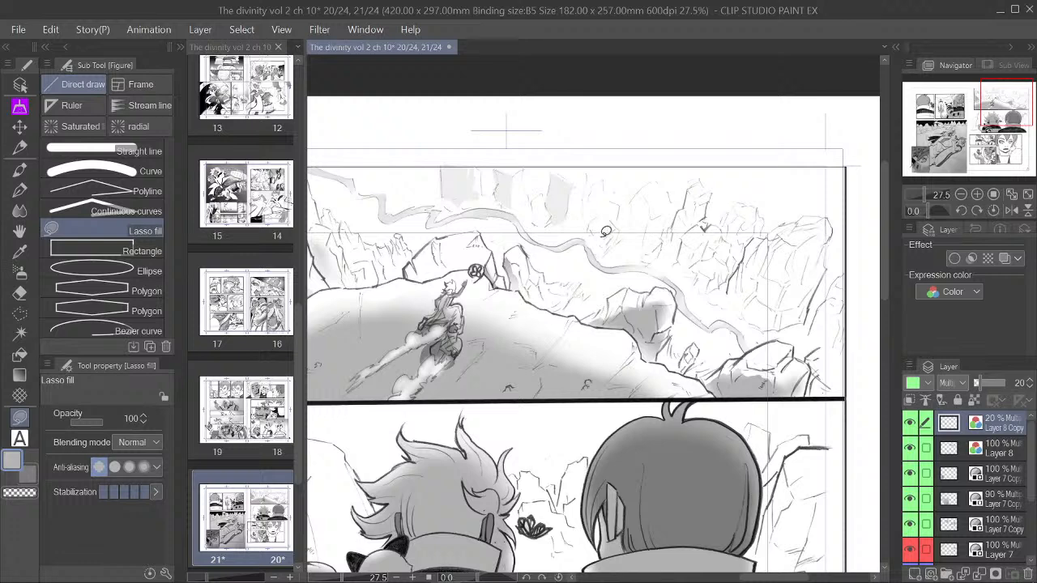
Step: Add light grey Lasso fill shadows to the smaller distant rocks between the upper cliffs and the large right-hand rock formation
mouse_move(591, 226)
left_mouse_down()
mouse_move(604, 251)
mouse_move(589, 224)
left_mouse_up()
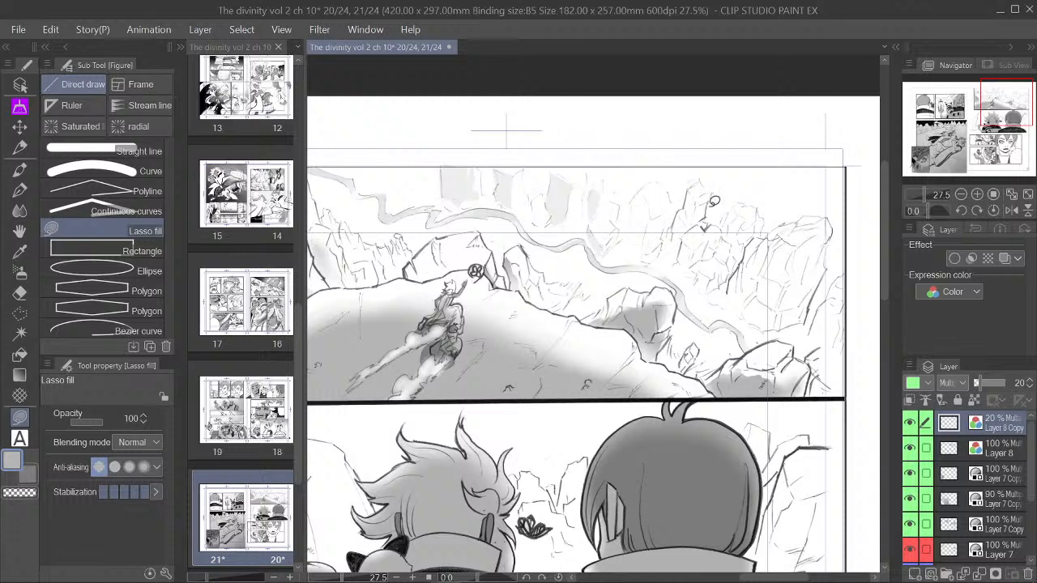
mouse_move(628, 201)
left_mouse_down()
mouse_move(627, 234)
mouse_move(641, 243)
mouse_move(645, 190)
mouse_move(631, 200)
mouse_move(705, 209)
mouse_move(654, 210)
left_mouse_up()
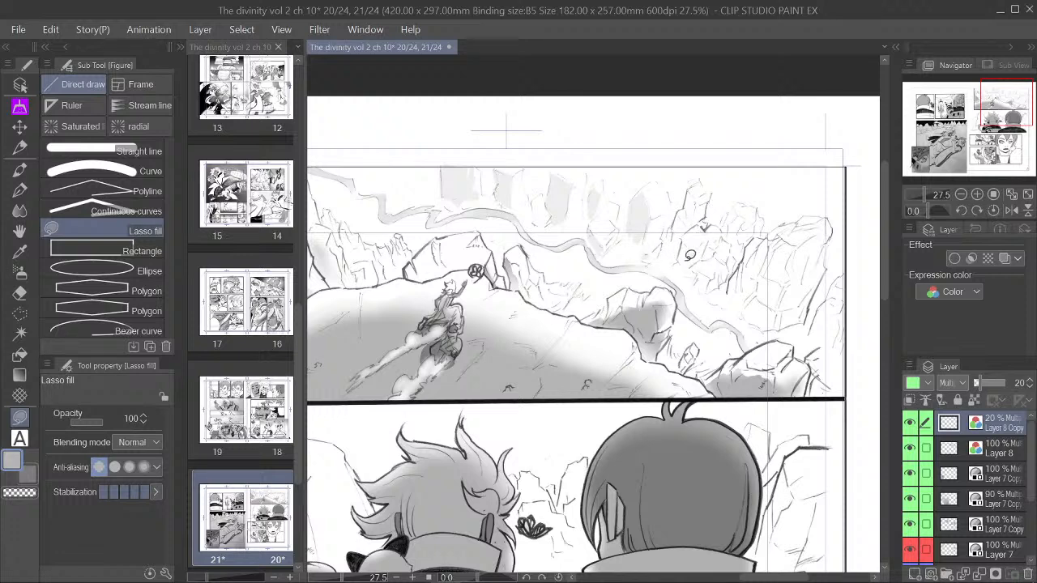
mouse_move(688, 238)
left_mouse_down()
mouse_move(685, 255)
mouse_move(697, 260)
mouse_move(699, 240)
mouse_move(687, 233)
left_mouse_up()
mouse_move(696, 186)
left_mouse_down()
mouse_move(693, 220)
mouse_move(694, 191)
left_mouse_up()
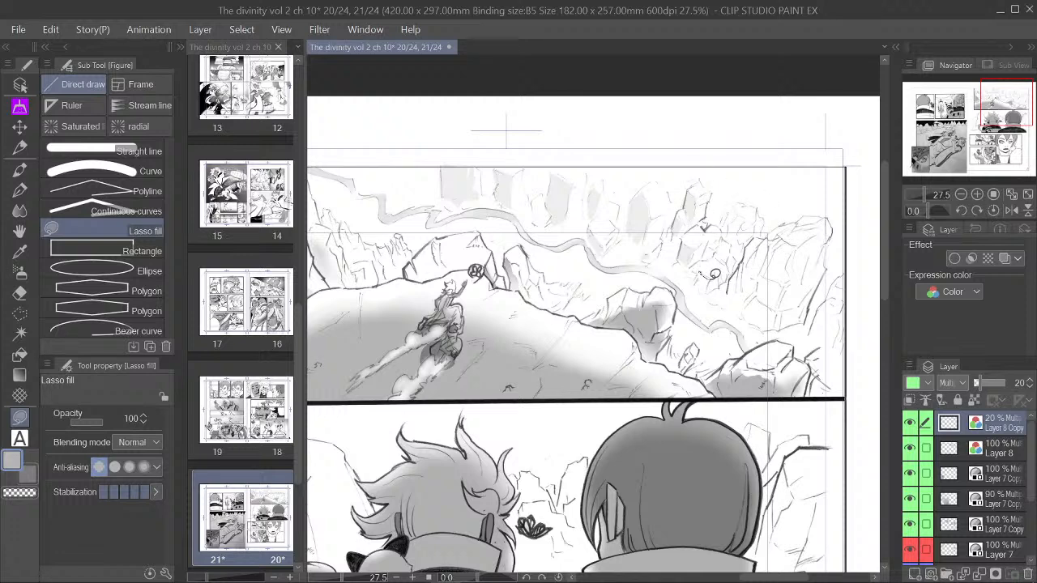
Step: Shade the faces of the tall rock formation near the top panel's right border with light grey Lasso fill shapes
left_click_drag(738, 285, 732, 242)
mouse_move(758, 296)
left_mouse_down()
mouse_move(780, 303)
mouse_move(777, 322)
mouse_move(755, 322)
mouse_move(744, 302)
mouse_move(769, 305)
mouse_move(767, 276)
mouse_move(779, 305)
mouse_move(780, 244)
mouse_move(802, 243)
mouse_move(783, 293)
mouse_move(780, 285)
left_mouse_up()
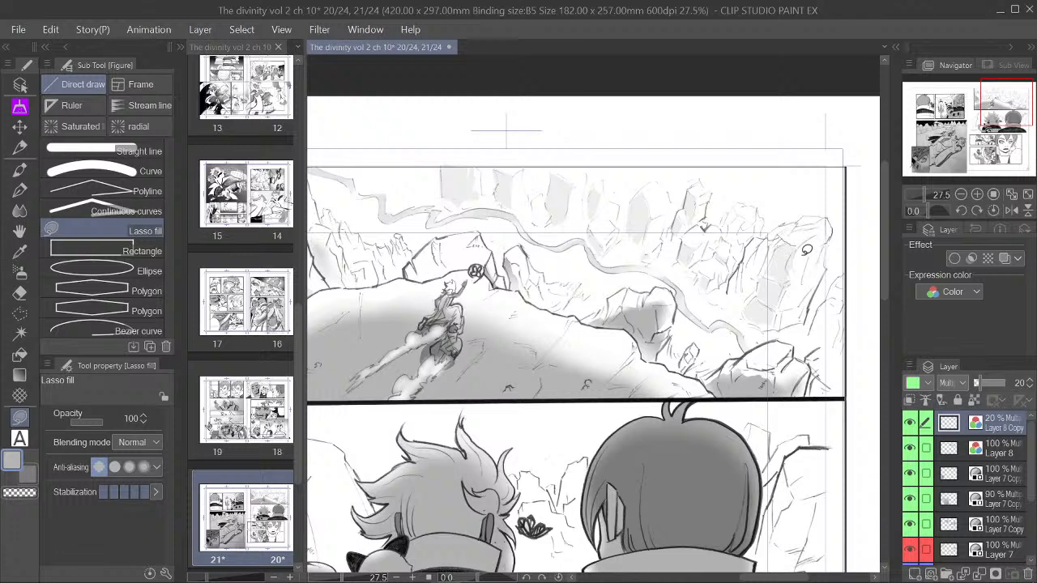
mouse_move(811, 249)
left_mouse_down()
mouse_move(804, 284)
mouse_move(793, 267)
mouse_move(796, 302)
mouse_move(778, 305)
mouse_move(797, 281)
mouse_move(806, 310)
mouse_move(776, 318)
mouse_move(767, 308)
mouse_move(804, 277)
left_mouse_up()
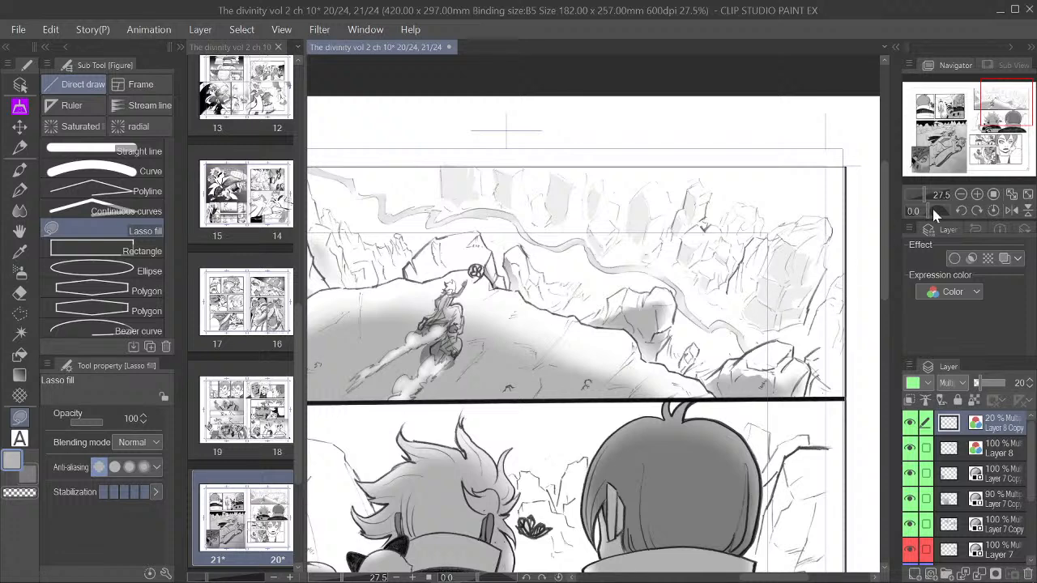
left_click(961, 195)
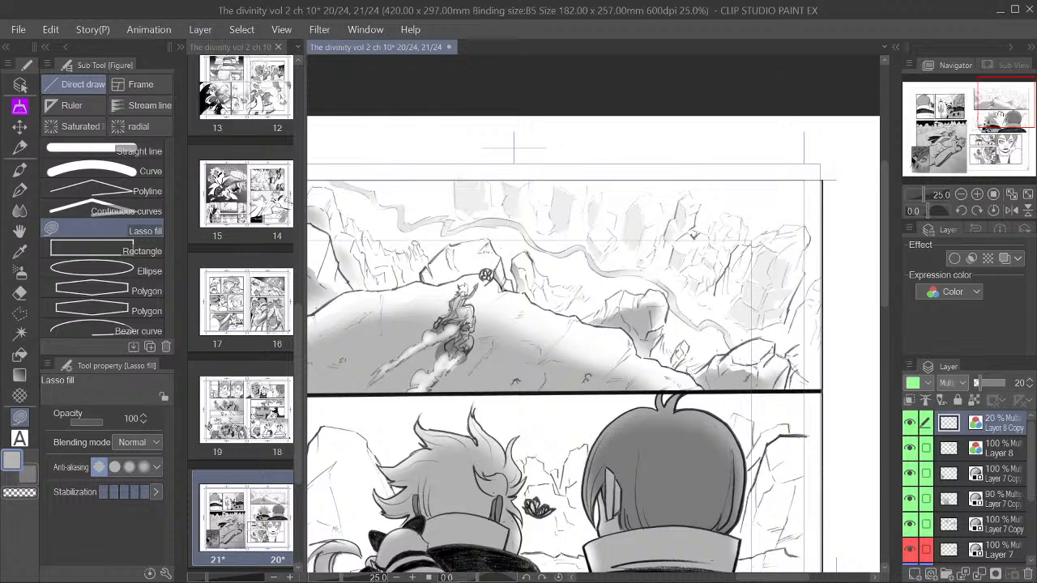
Step: Add light grey Lasso fill shadows to the remaining distant cliffs along the top panel's upper edge, at both ends of the range
left_click_drag(1001, 116, 994, 113)
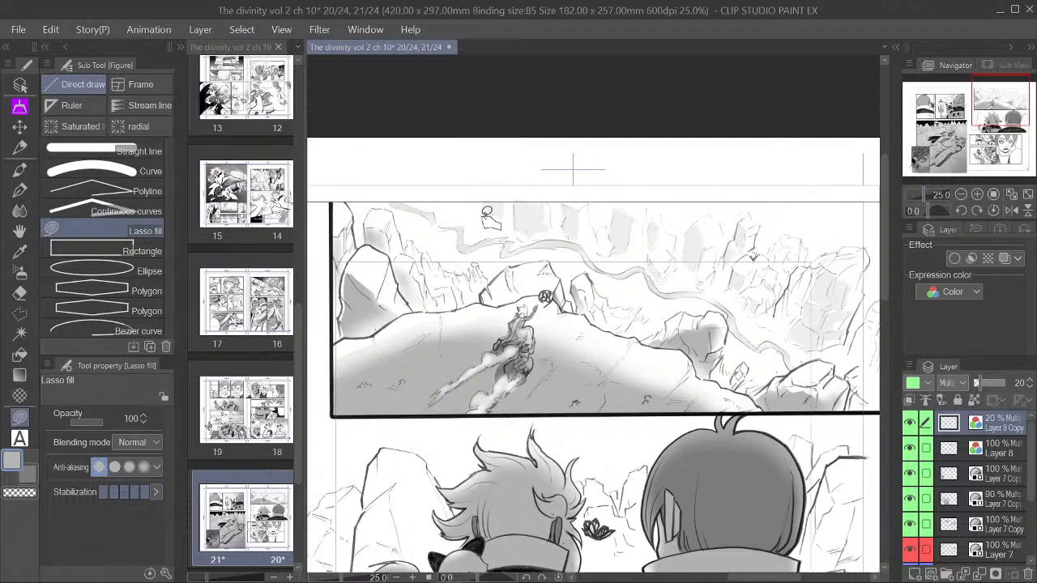
mouse_move(487, 213)
left_mouse_down()
mouse_move(459, 213)
mouse_move(468, 225)
mouse_move(485, 222)
mouse_move(467, 209)
mouse_move(481, 196)
mouse_move(452, 189)
mouse_move(455, 209)
mouse_move(469, 202)
mouse_move(462, 215)
mouse_move(456, 204)
left_mouse_up()
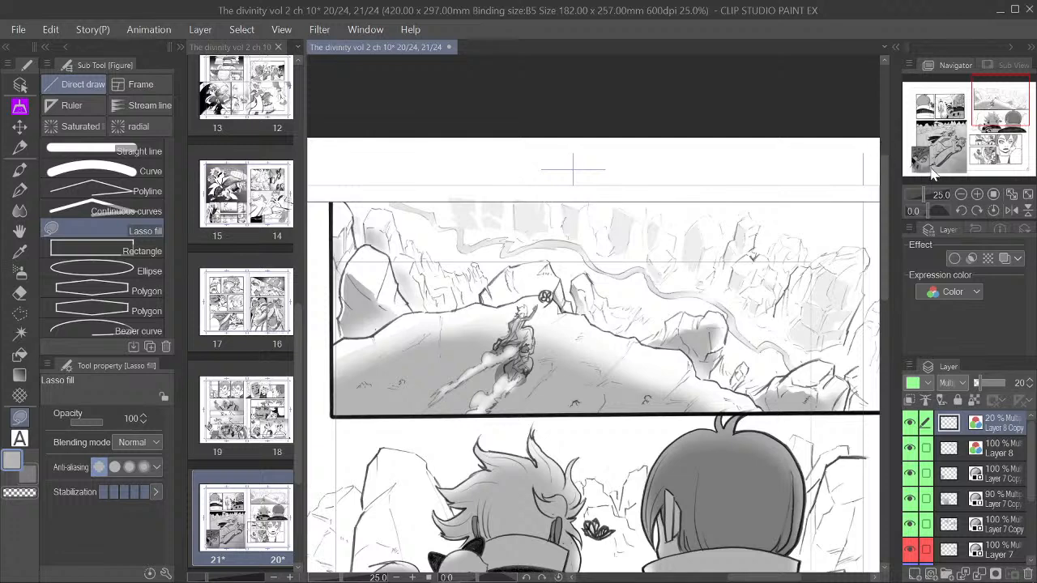
left_click_drag(995, 110, 1005, 108)
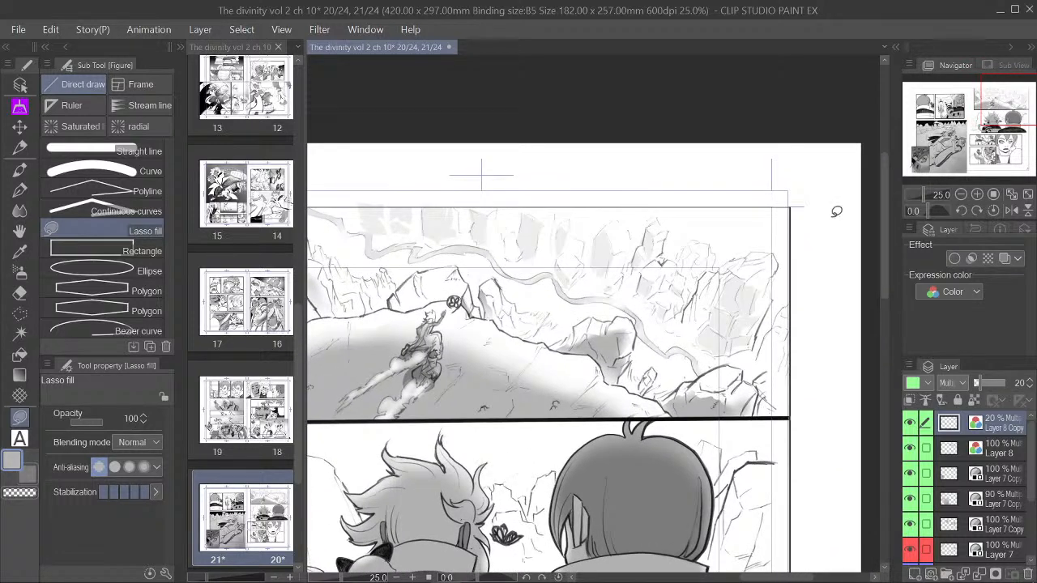
mouse_move(726, 245)
left_mouse_down()
mouse_move(743, 236)
mouse_move(726, 264)
mouse_move(719, 233)
mouse_move(731, 234)
mouse_move(719, 241)
left_mouse_up()
mouse_move(714, 225)
left_mouse_down()
mouse_move(694, 209)
mouse_move(685, 230)
mouse_move(699, 236)
mouse_move(715, 221)
left_mouse_up()
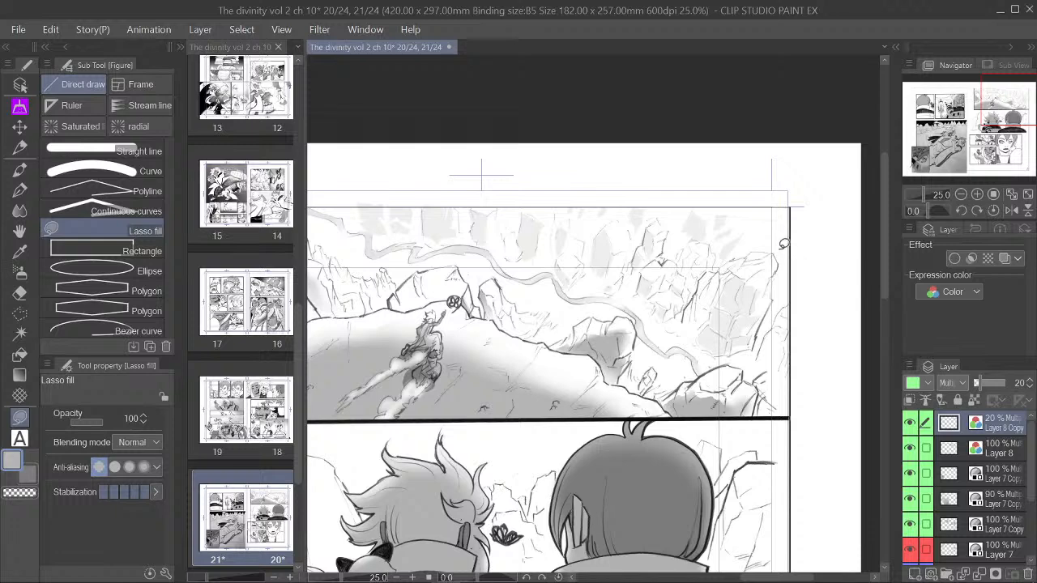
Step: Fill the remaining rock shadows beside the top panel's right border with light grey, using Lasso fill
mouse_move(773, 231)
left_mouse_down()
mouse_move(782, 241)
mouse_move(789, 220)
mouse_move(774, 231)
mouse_move(778, 289)
mouse_move(795, 264)
mouse_move(785, 256)
left_mouse_up()
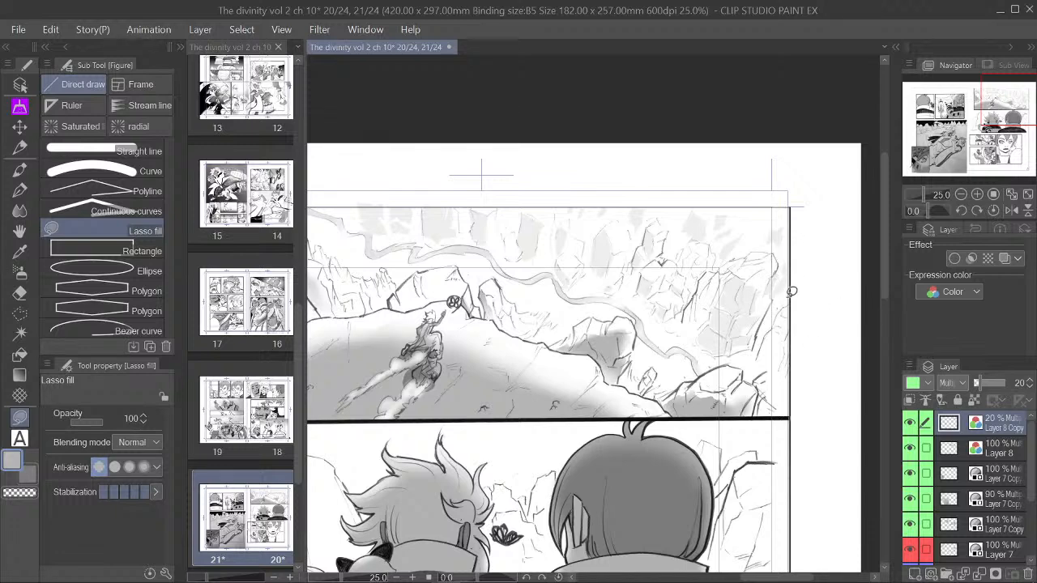
mouse_move(783, 291)
left_mouse_down()
mouse_move(761, 351)
mouse_move(782, 290)
left_mouse_up()
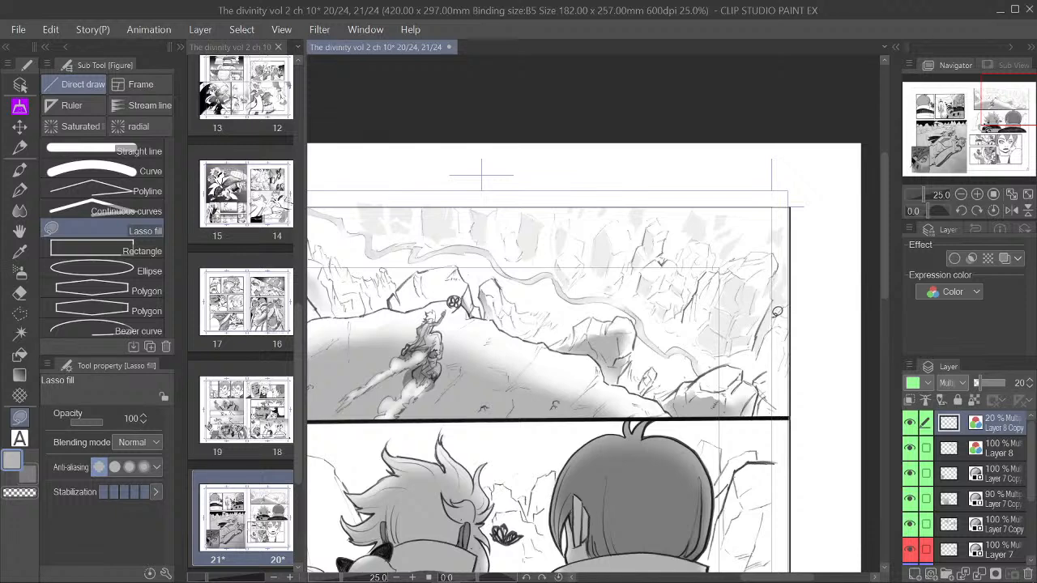
mouse_move(773, 340)
left_mouse_down()
mouse_move(763, 358)
mouse_move(778, 372)
mouse_move(789, 348)
mouse_move(778, 325)
left_mouse_up()
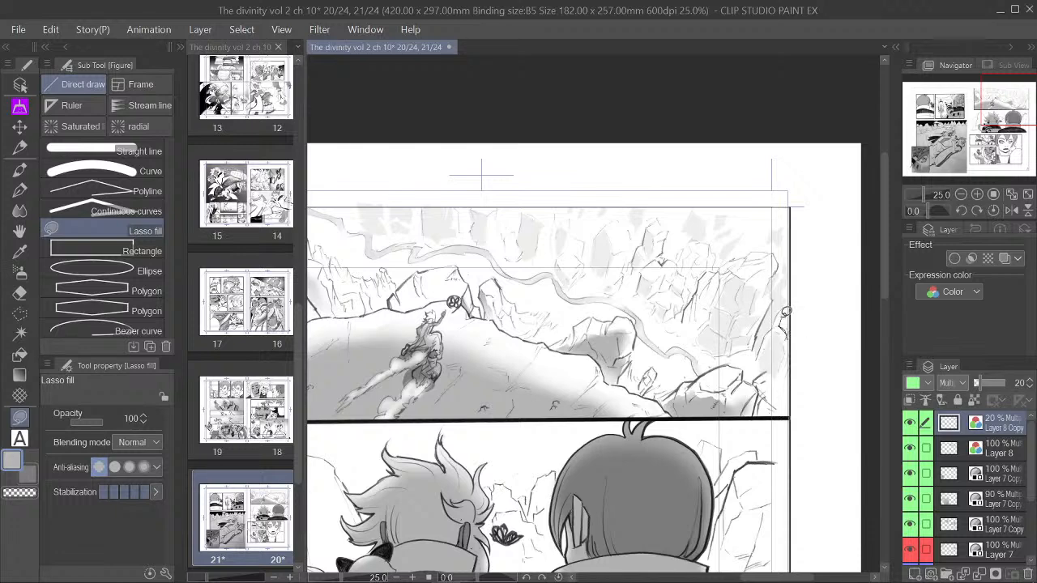
left_click(959, 195)
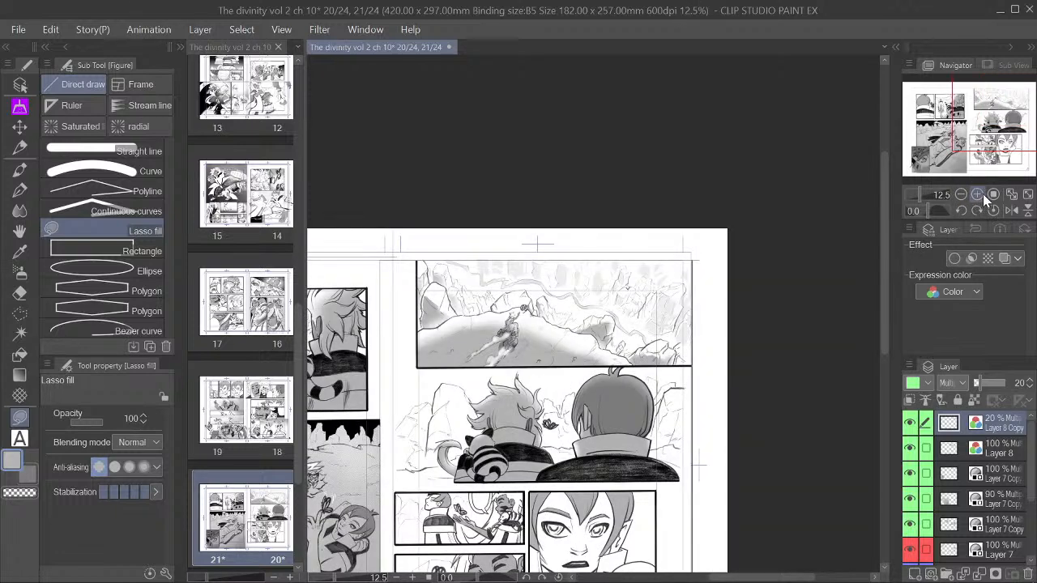
left_click(979, 194)
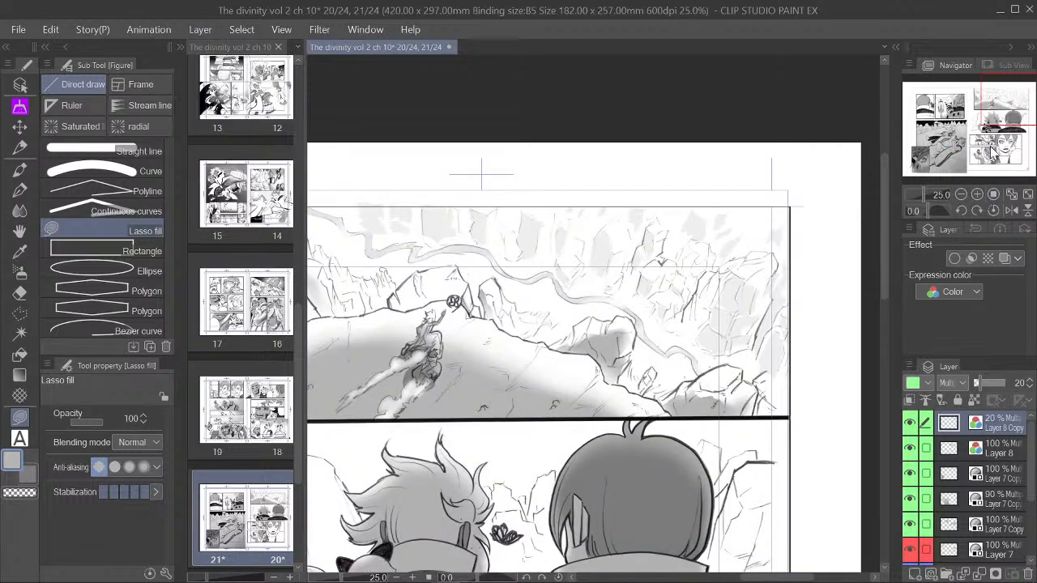
left_click(1007, 101)
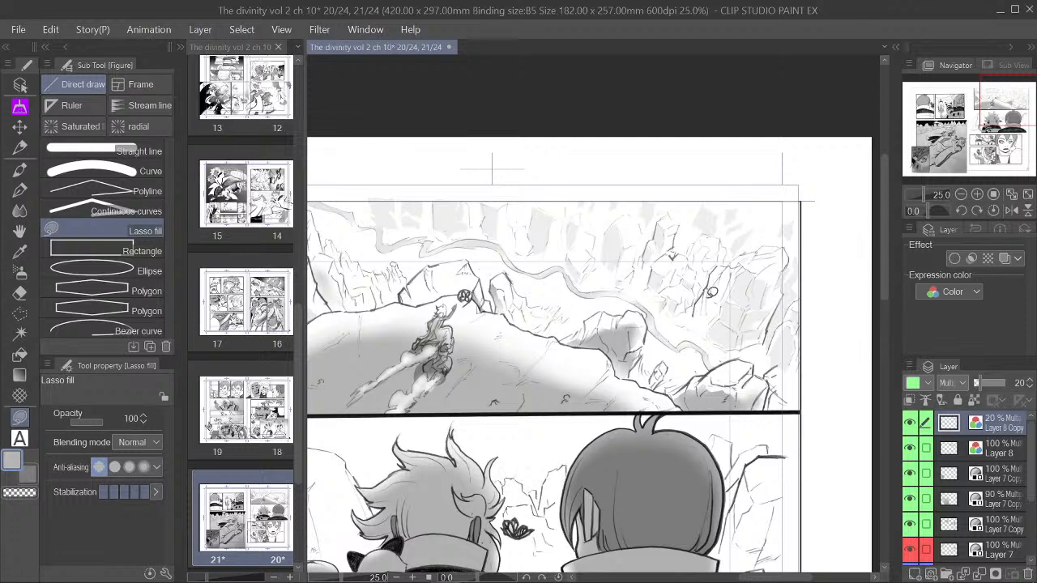
mouse_move(711, 293)
left_mouse_down()
mouse_move(711, 326)
mouse_move(711, 293)
left_mouse_up()
left_click(962, 195)
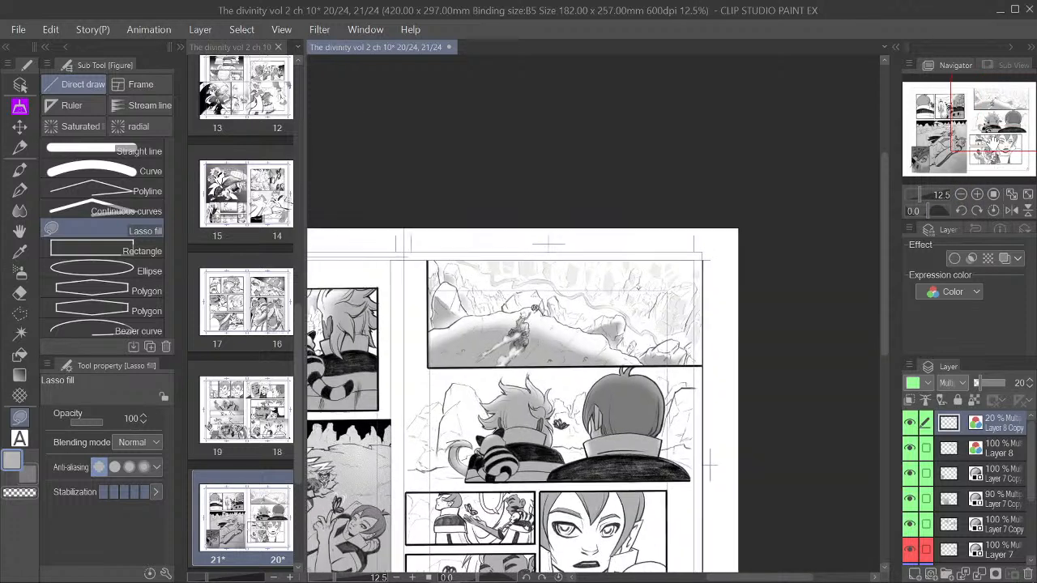
left_click(978, 195)
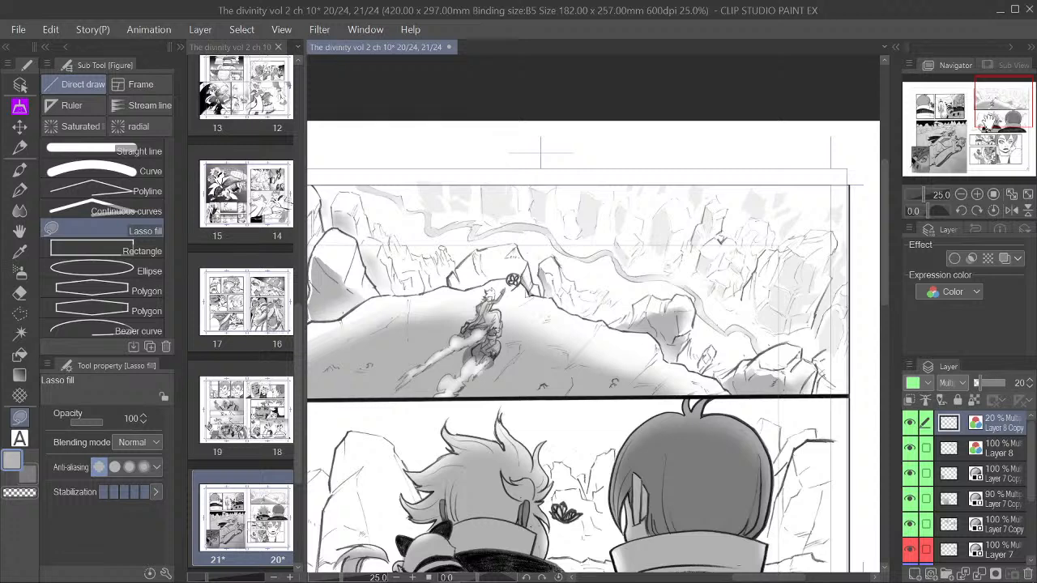
Step: Clear the grey tone spilling above the top panel's upper border with a rectangular selection, and deselect
left_click(985, 121)
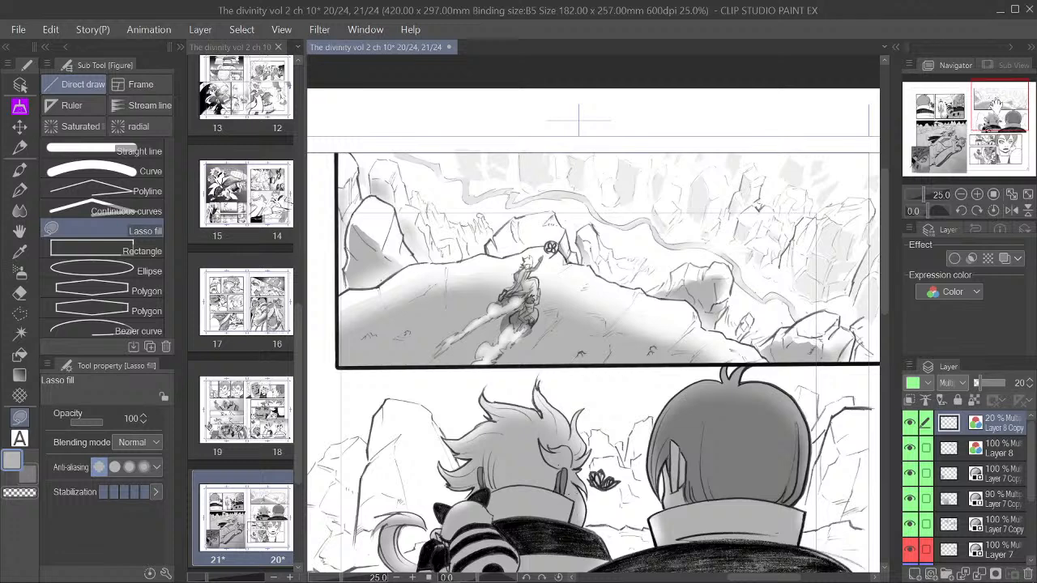
left_click_drag(995, 117, 995, 119)
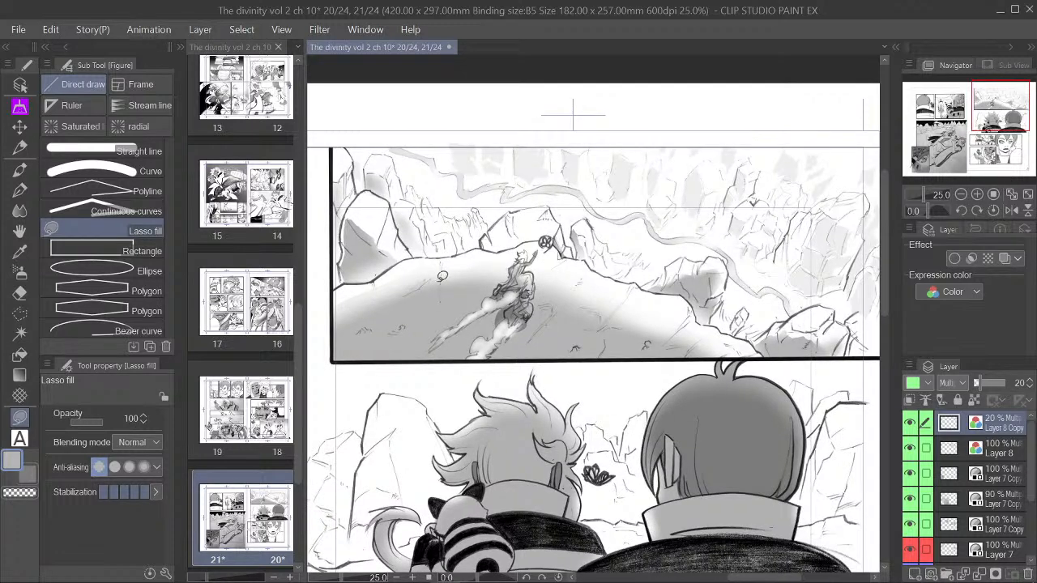
left_click(21, 314)
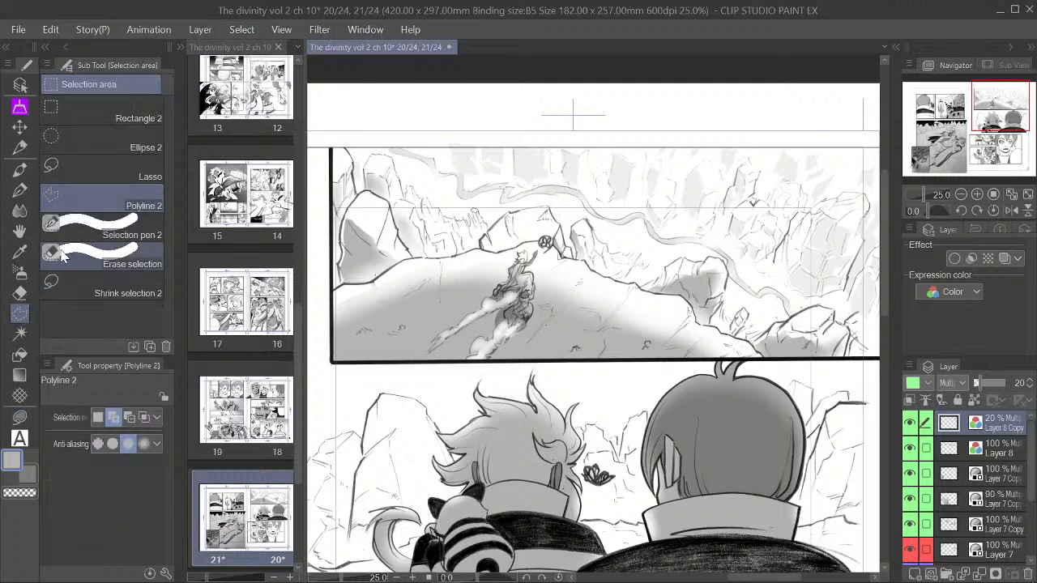
left_click(66, 118)
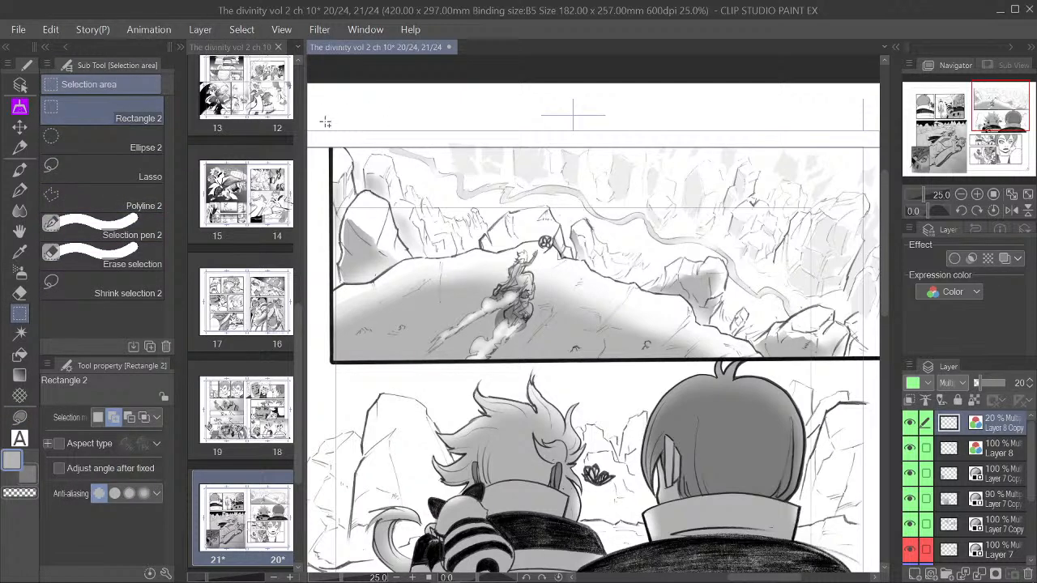
left_click_drag(325, 122, 867, 149)
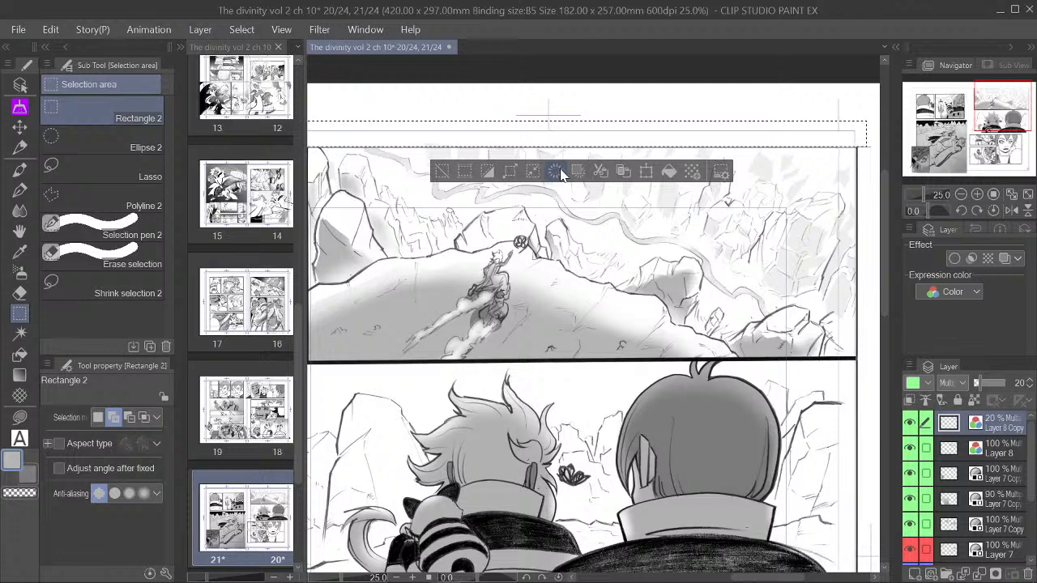
left_click(444, 173)
scroll(593, 219, "down", 1)
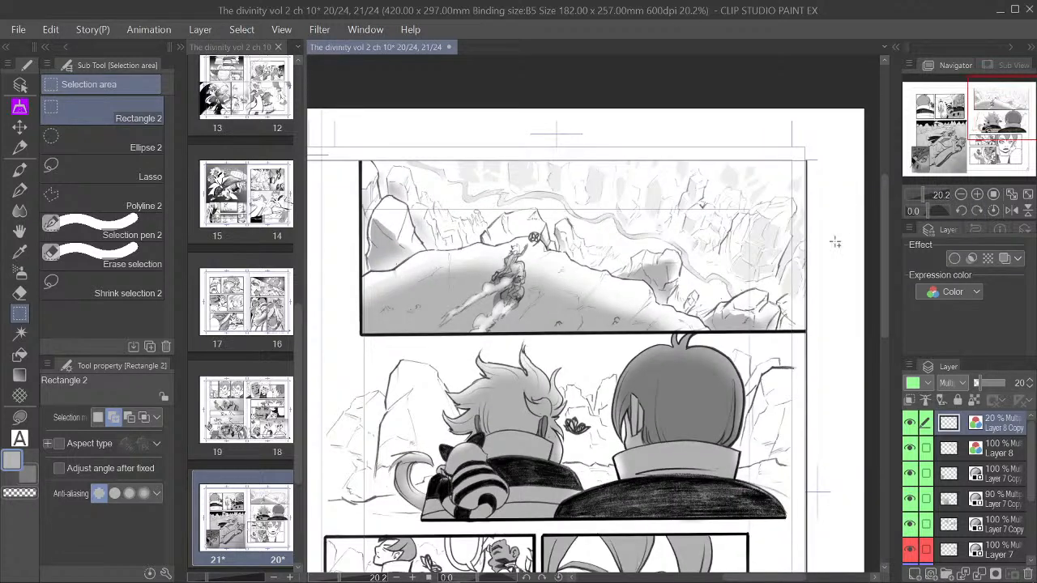
Step: Shade the tall rock beside the spiky-haired character in the second panel with light grey Lasso fill, redoing the first attempt
left_click_drag(1000, 104, 1000, 120)
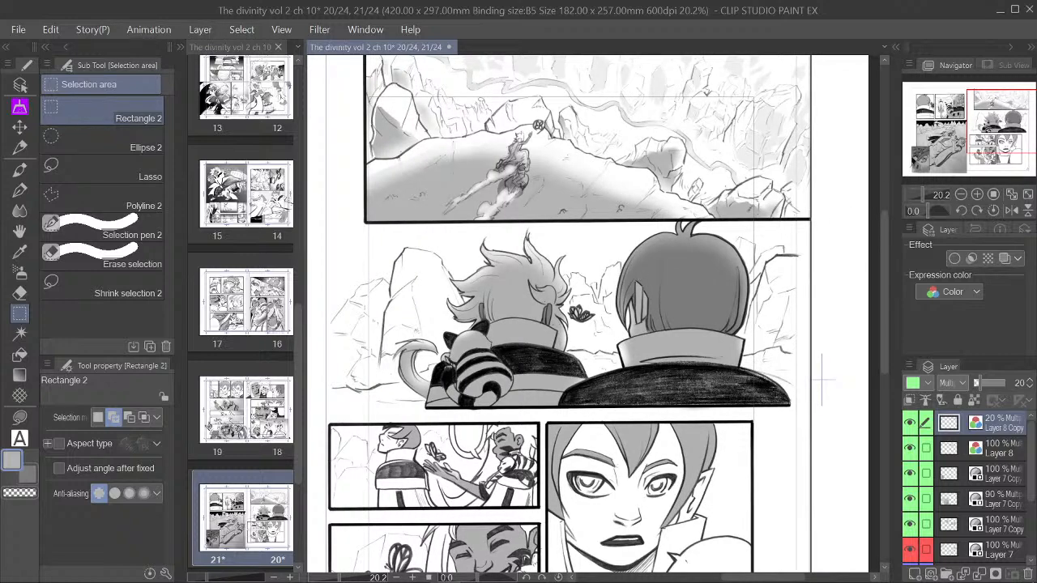
left_click_drag(822, 378, 845, 387)
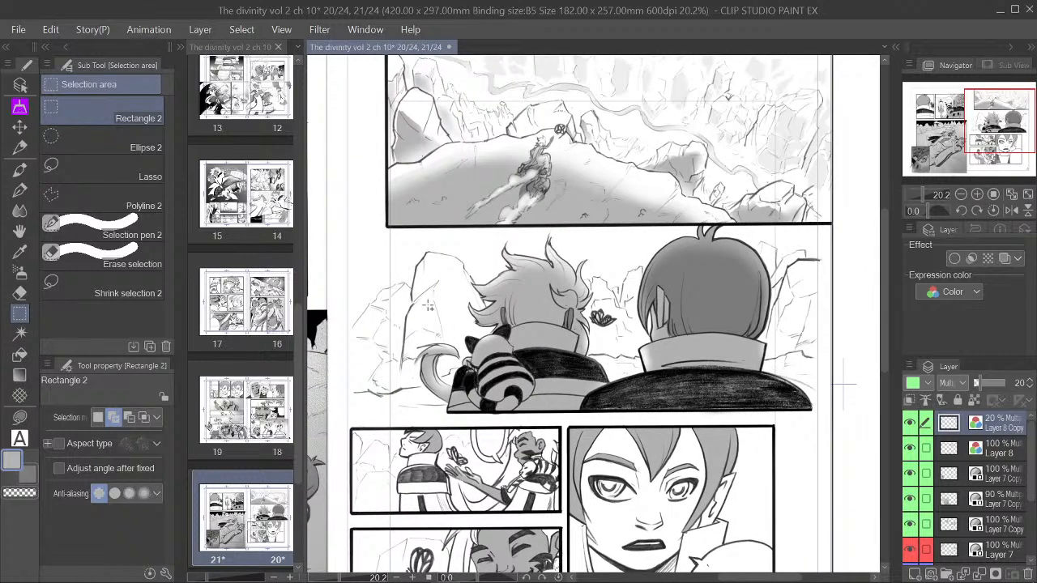
scroll(417, 318, "up", 1)
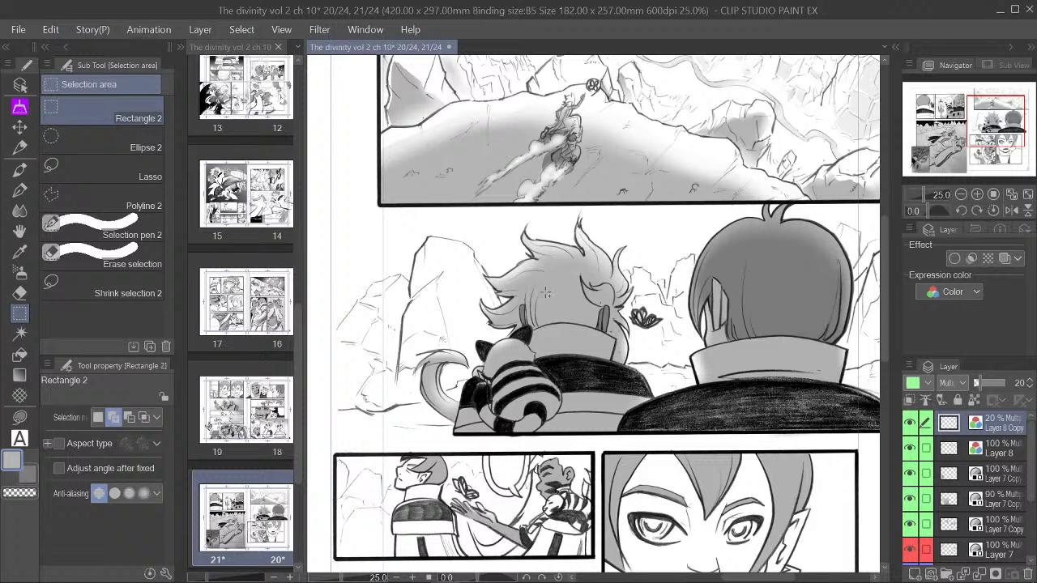
left_click(20, 417)
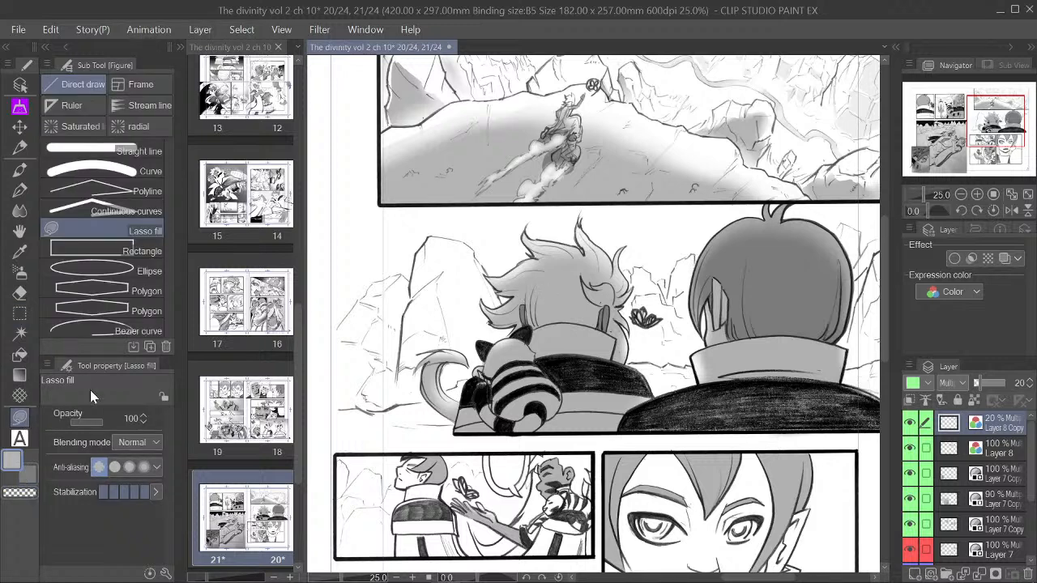
mouse_move(432, 241)
left_mouse_down()
mouse_move(464, 242)
mouse_move(487, 321)
mouse_move(472, 350)
mouse_move(447, 342)
mouse_move(425, 366)
mouse_move(413, 331)
mouse_move(431, 228)
left_mouse_up()
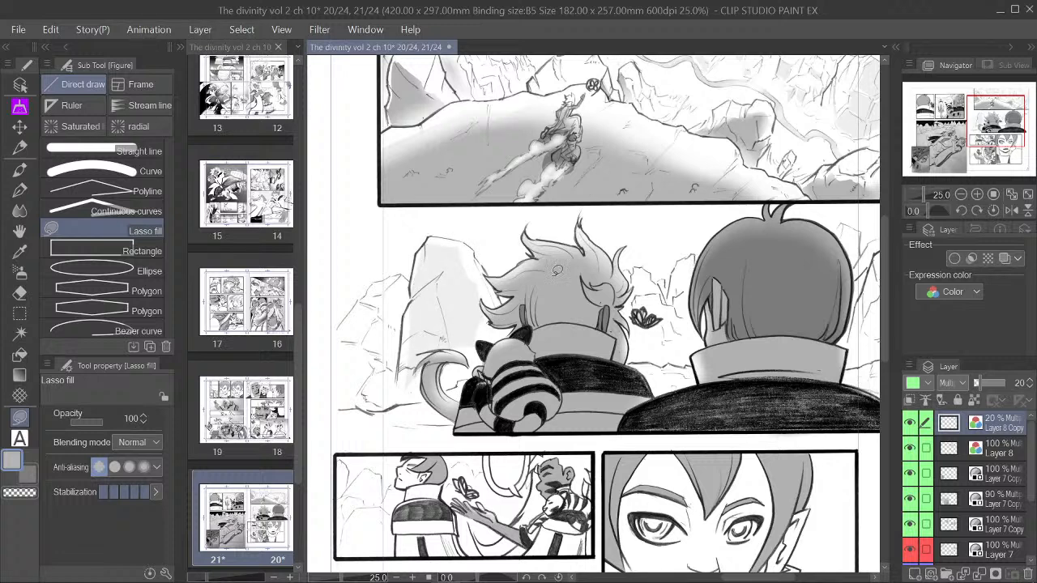
key("ctrl+z")
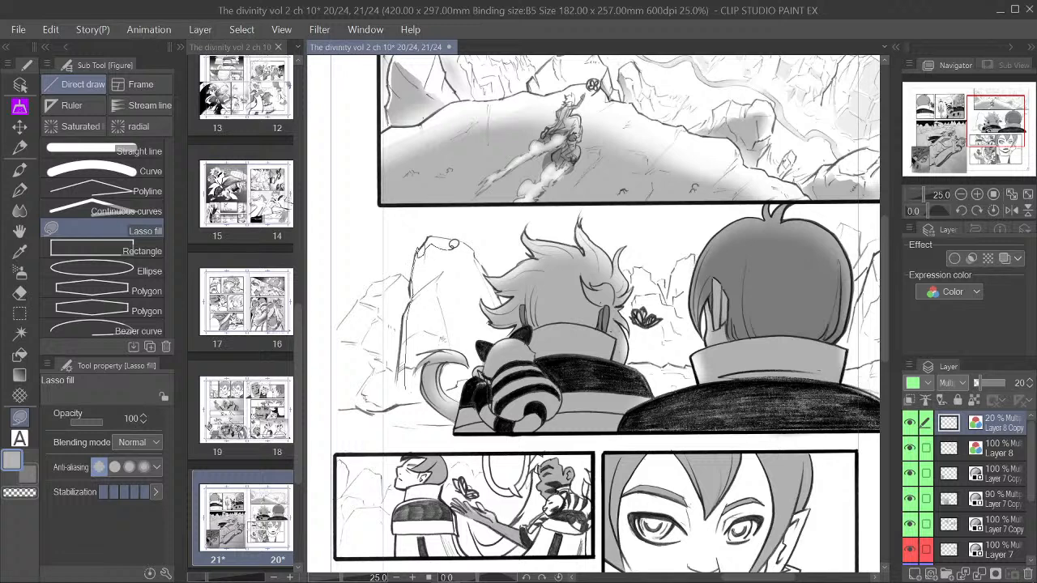
mouse_move(467, 350)
left_mouse_down()
mouse_move(437, 337)
mouse_move(416, 353)
mouse_move(415, 373)
mouse_move(461, 398)
left_mouse_up()
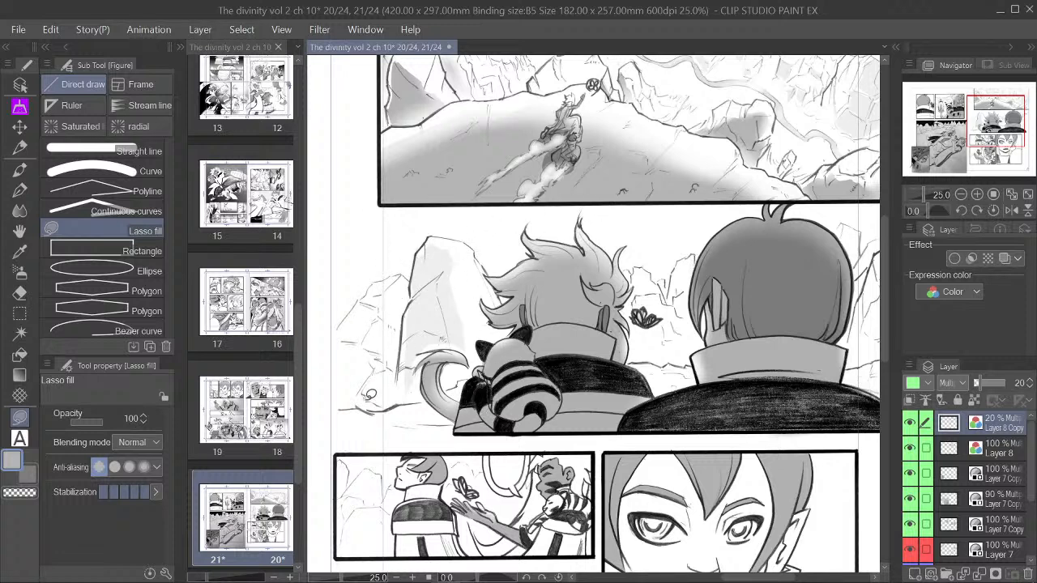
Step: Fill shadow shapes on the smaller rocks at the second panel's left edge with light grey Lasso fill
mouse_move(401, 394)
left_mouse_down()
mouse_move(377, 385)
mouse_move(400, 397)
mouse_move(383, 406)
mouse_move(360, 392)
mouse_move(368, 370)
mouse_move(346, 401)
mouse_move(367, 372)
mouse_move(348, 365)
mouse_move(345, 342)
mouse_move(352, 403)
left_mouse_up()
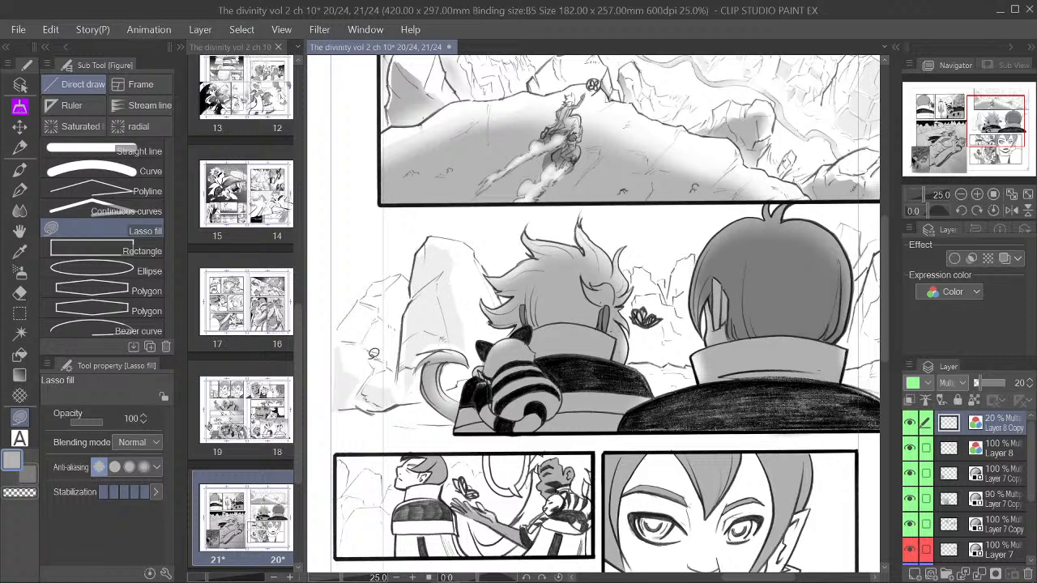
mouse_move(374, 353)
left_mouse_down()
mouse_move(339, 340)
mouse_move(344, 313)
mouse_move(368, 308)
mouse_move(377, 358)
mouse_move(352, 375)
mouse_move(353, 349)
mouse_move(379, 366)
mouse_move(367, 344)
left_mouse_up()
mouse_move(378, 308)
left_mouse_down()
mouse_move(364, 300)
mouse_move(387, 293)
mouse_move(371, 290)
left_mouse_up()
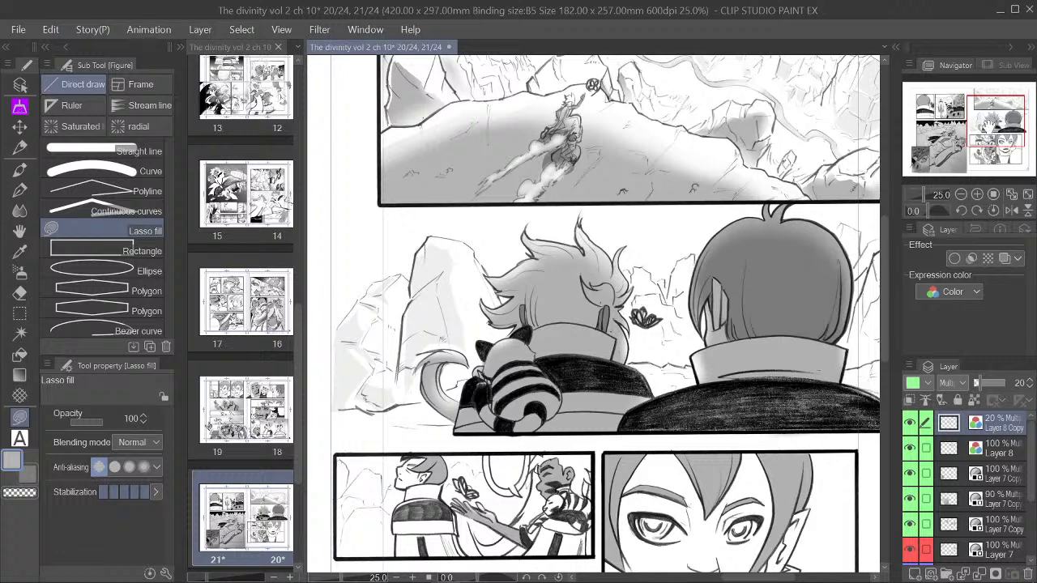
Step: Add light grey Lasso fill shadows to the rocks right of the dark-haired character and touch up the left rock's base
left_click_drag(981, 128, 986, 131)
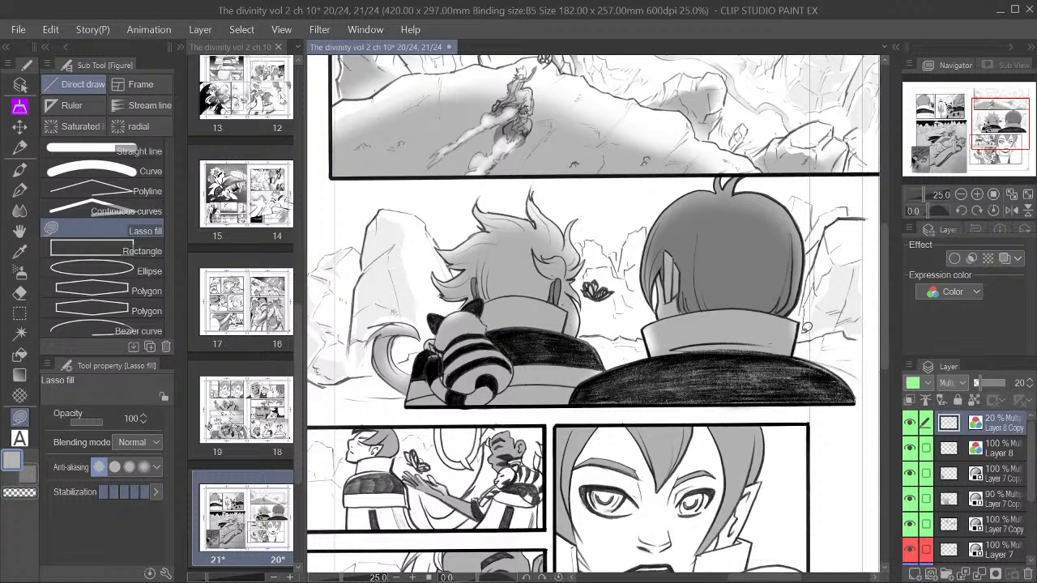
mouse_move(807, 330)
left_mouse_down()
mouse_move(820, 306)
mouse_move(852, 306)
mouse_move(869, 331)
mouse_move(804, 332)
left_mouse_up()
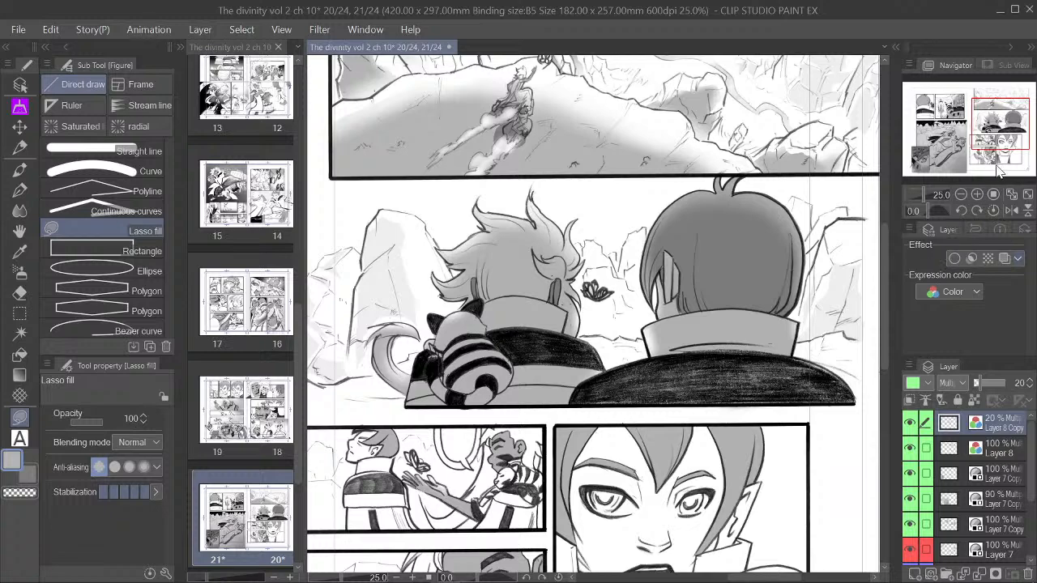
left_click_drag(997, 127, 930, 142)
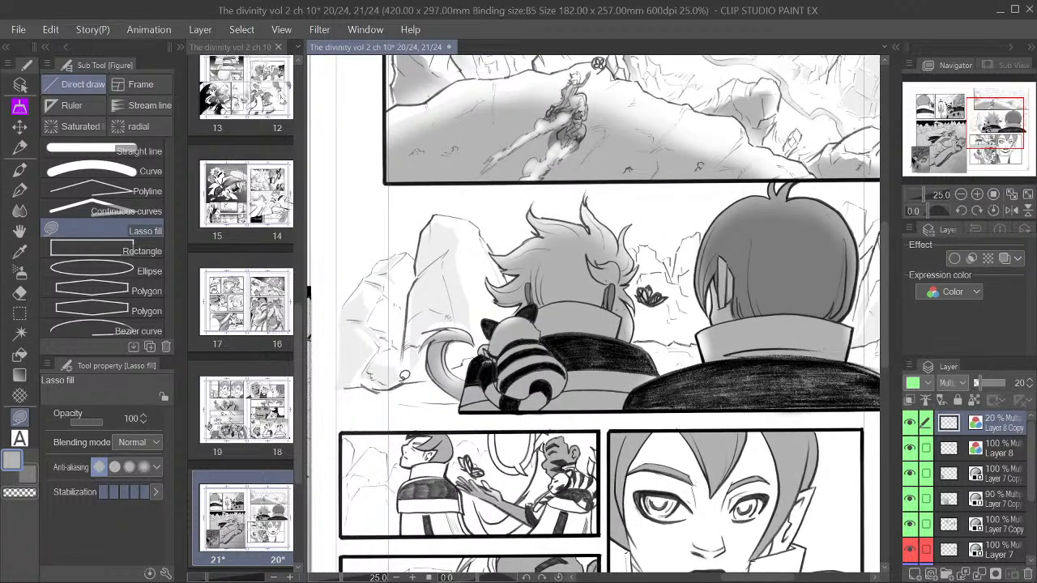
mouse_move(403, 371)
left_mouse_down()
mouse_move(351, 388)
mouse_move(371, 362)
mouse_move(402, 372)
left_mouse_up()
Step: Shade the background rocks in page 20's small butterfly hand-over panel with light grey Lasso fill shapes
left_click(961, 196)
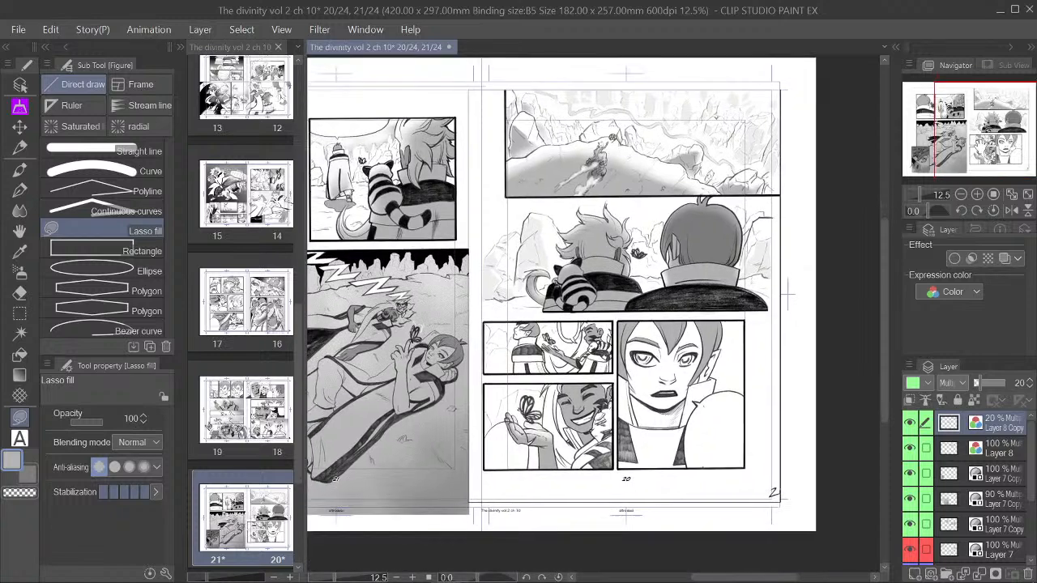
left_click_drag(633, 300, 619, 302)
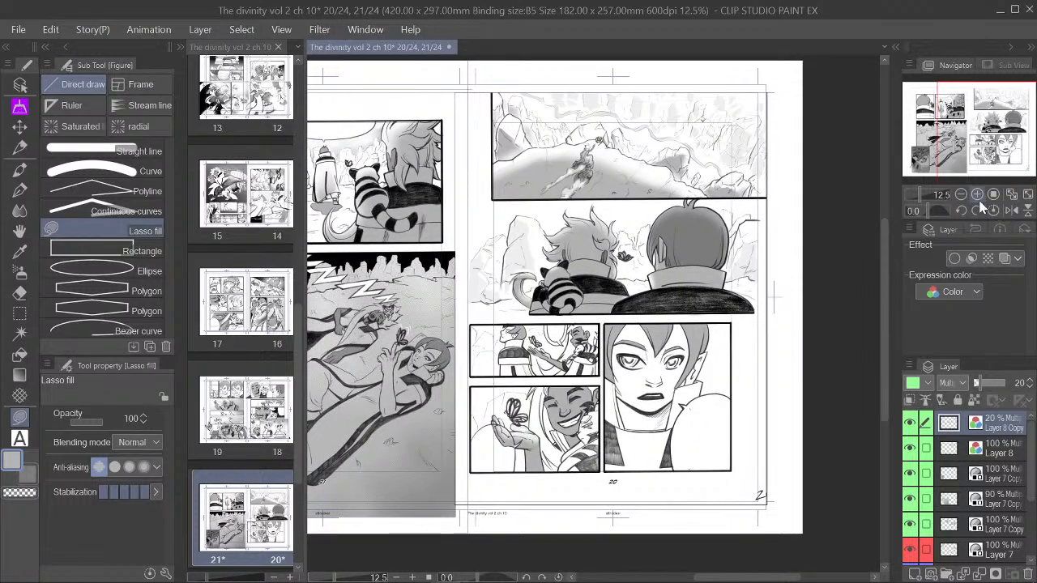
left_click(977, 195)
left_click_drag(987, 136, 981, 141)
left_click(977, 195)
mouse_move(551, 351)
left_mouse_down()
mouse_move(552, 389)
mouse_move(566, 390)
mouse_move(572, 343)
mouse_move(559, 380)
mouse_move(556, 347)
mouse_move(553, 431)
mouse_move(556, 351)
left_mouse_up()
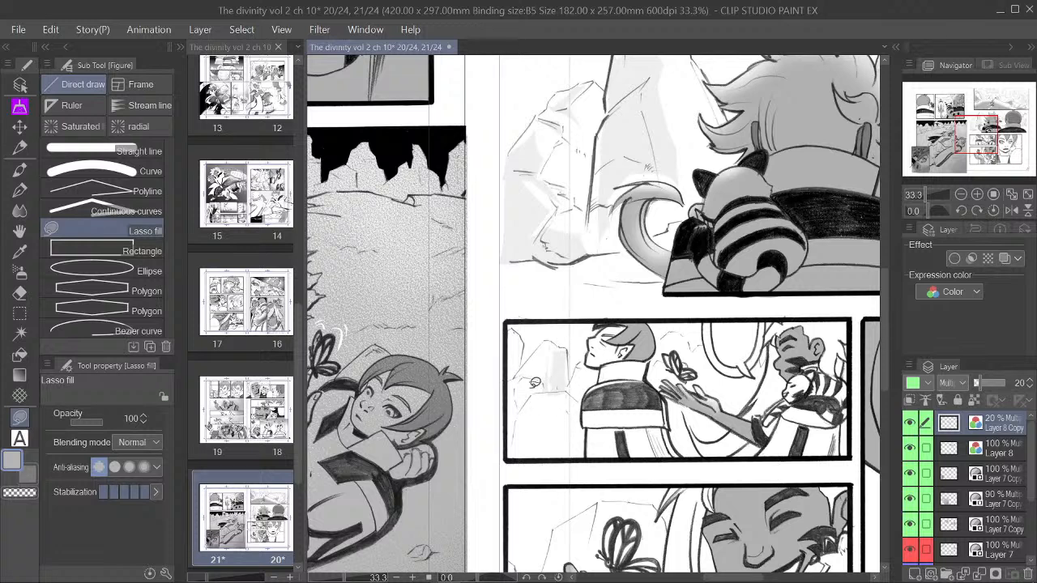
mouse_move(528, 389)
left_mouse_down()
mouse_move(528, 400)
mouse_move(550, 380)
left_mouse_up()
mouse_move(522, 332)
left_mouse_down()
mouse_move(511, 397)
mouse_move(519, 327)
left_mouse_up()
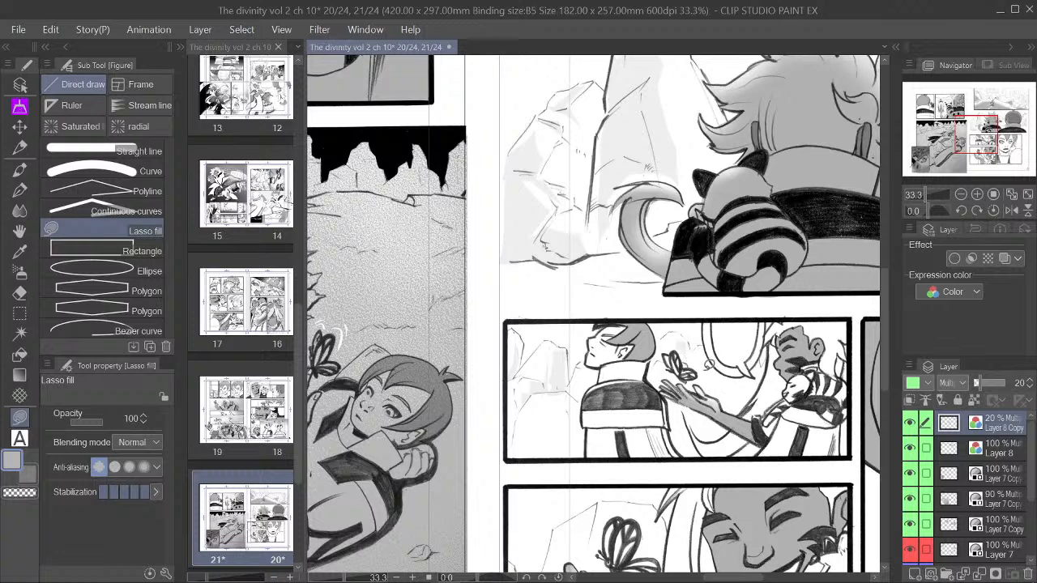
mouse_move(707, 378)
left_mouse_down()
mouse_move(705, 344)
mouse_move(717, 387)
mouse_move(705, 344)
mouse_move(731, 392)
mouse_move(737, 370)
left_mouse_up()
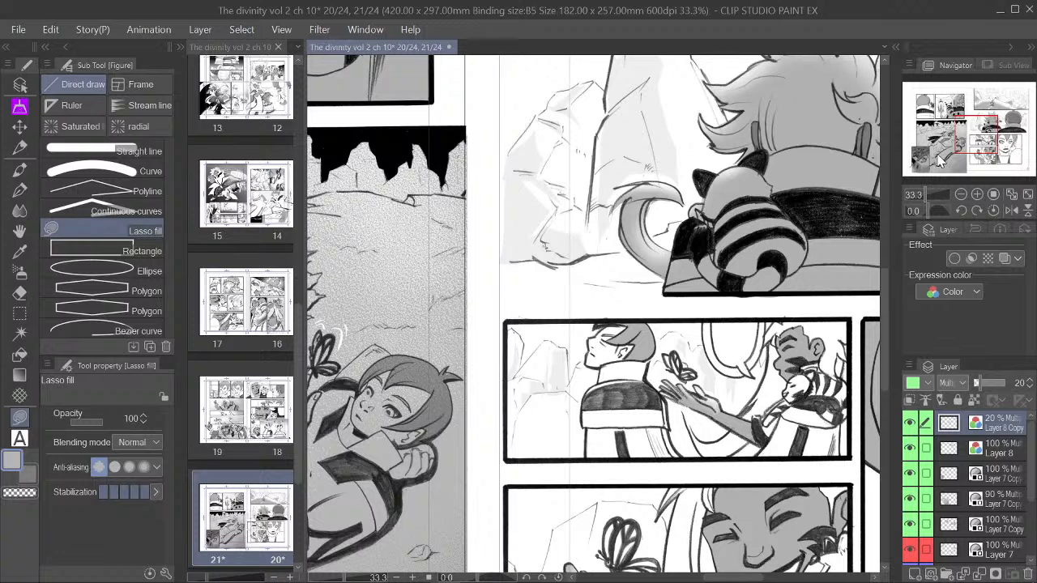
Step: Add light grey Lasso fill shadows to the remaining background rocks beside the striped-collar character in page 20's small butterfly hand-over panel
left_click_drag(975, 138, 982, 139)
left_click_drag(743, 362, 750, 362)
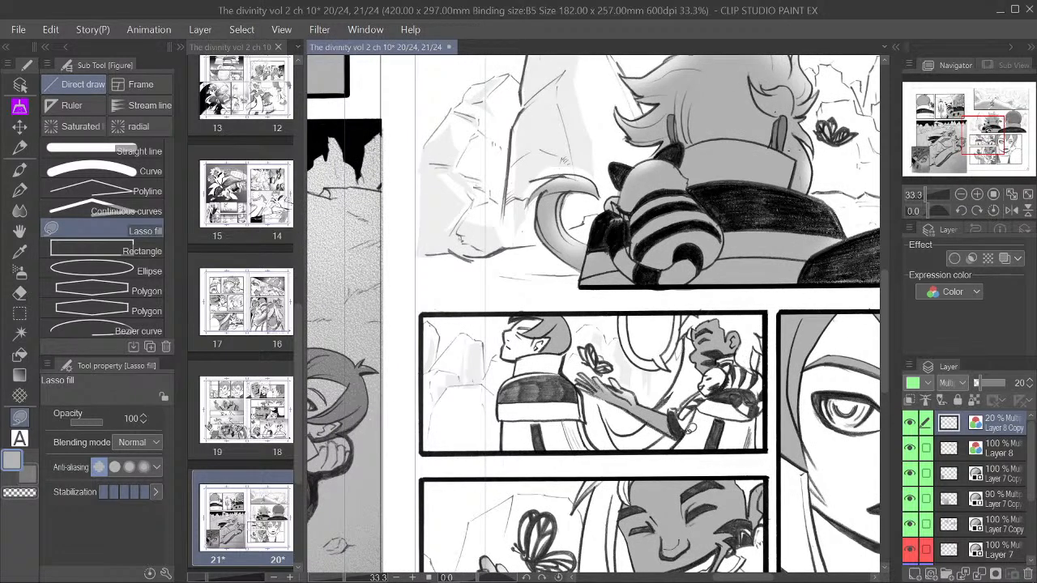
mouse_move(667, 363)
left_mouse_down()
mouse_move(665, 392)
mouse_move(687, 353)
mouse_move(675, 347)
mouse_move(668, 365)
left_mouse_up()
mouse_move(614, 410)
left_mouse_down()
mouse_move(625, 433)
mouse_move(628, 411)
mouse_move(615, 407)
mouse_move(629, 404)
mouse_move(628, 428)
left_mouse_up()
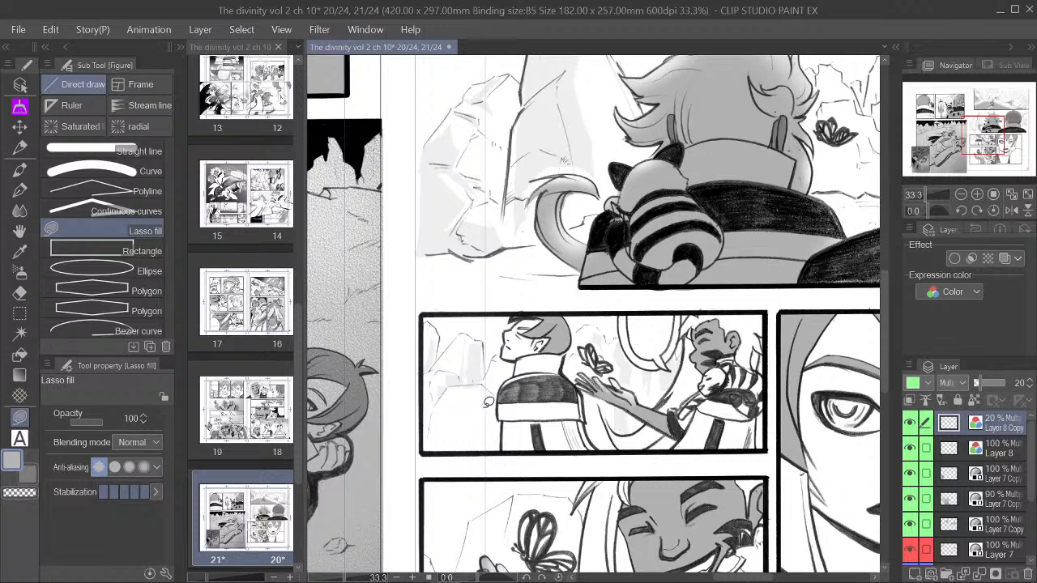
mouse_move(453, 396)
left_mouse_down()
mouse_move(491, 420)
mouse_move(481, 444)
mouse_move(441, 442)
mouse_move(454, 397)
left_mouse_up()
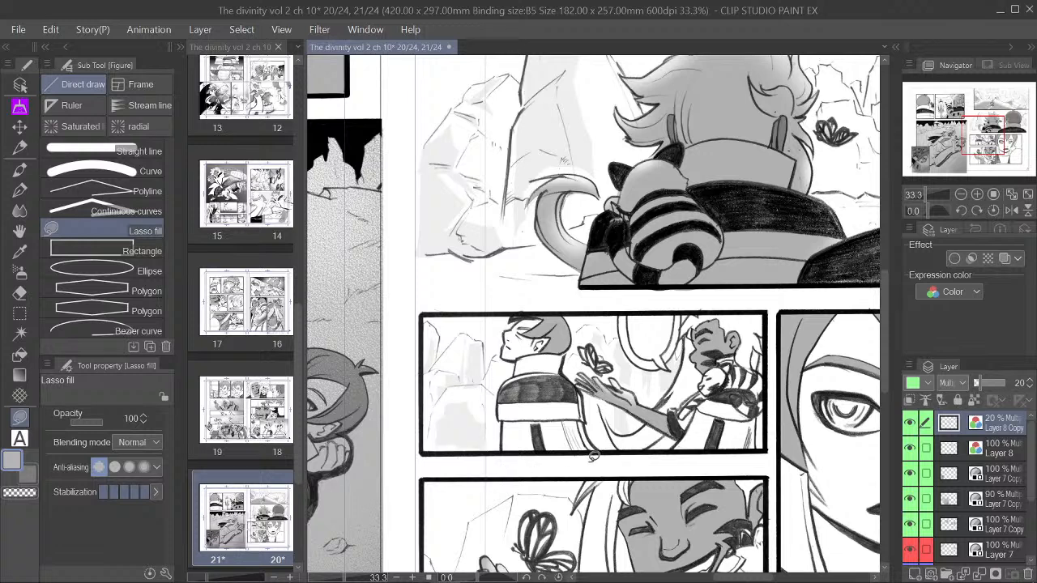
Step: Fill the rock behind the butterfly in page 20's smiling-character panel with a light grey Lasso fill shape
left_click_drag(978, 134, 985, 134)
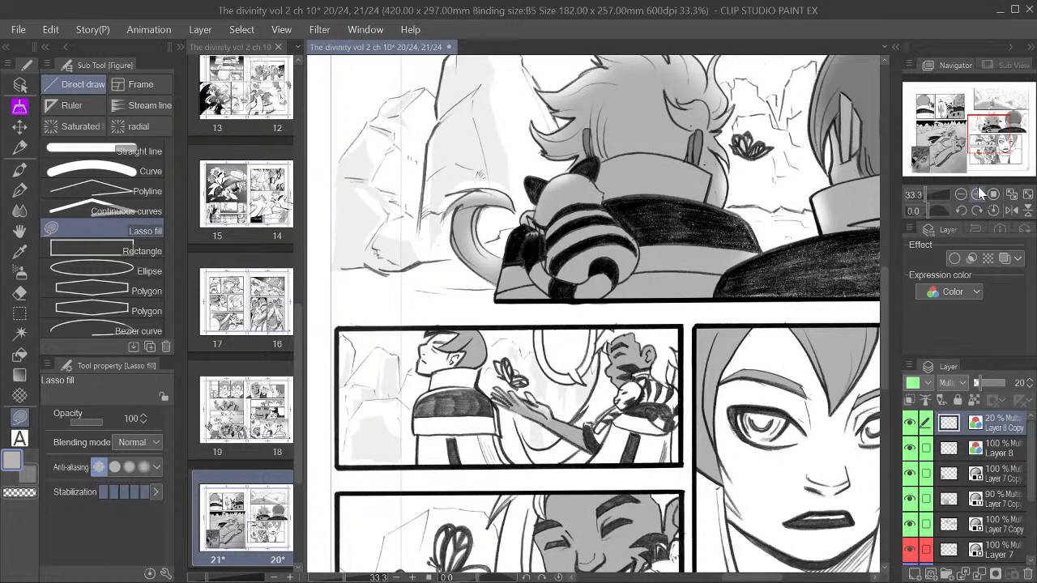
left_click_drag(981, 159, 985, 158)
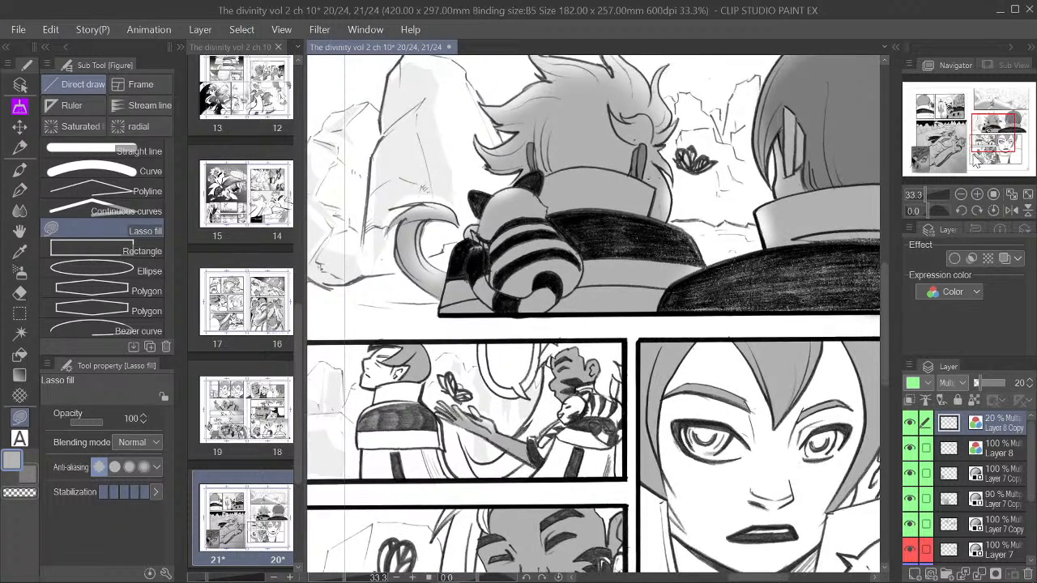
left_click(960, 196)
left_click_drag(994, 143, 999, 142)
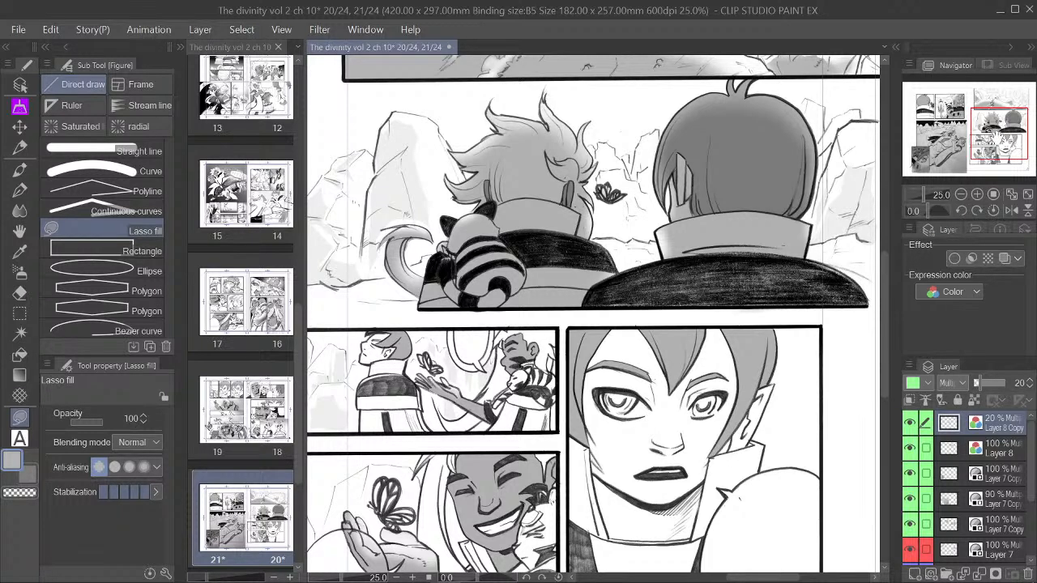
left_click_drag(997, 134, 996, 137)
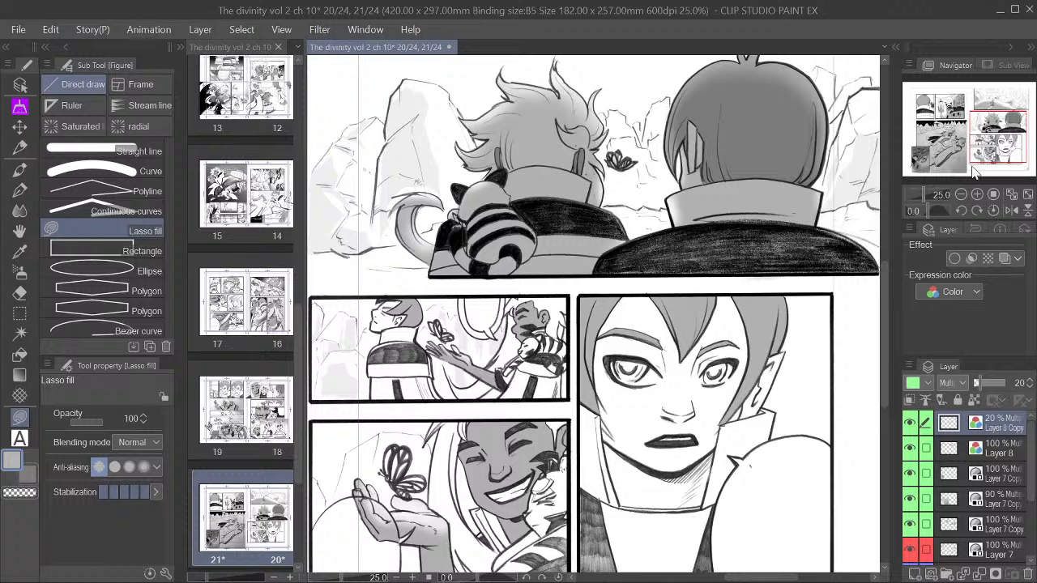
left_click_drag(992, 138, 993, 148)
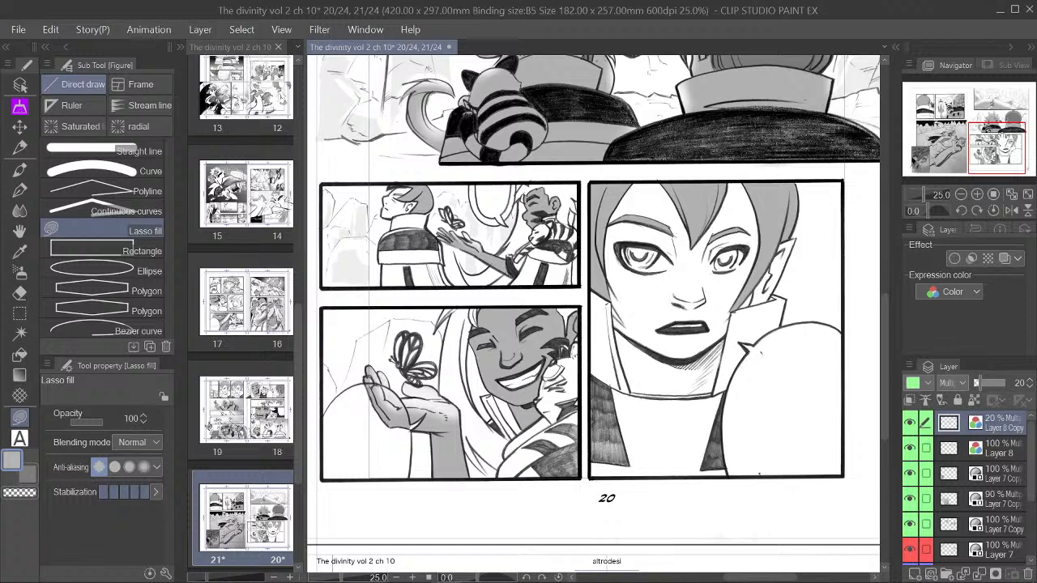
left_click_drag(997, 133, 989, 134)
scroll(709, 334, "up", 2)
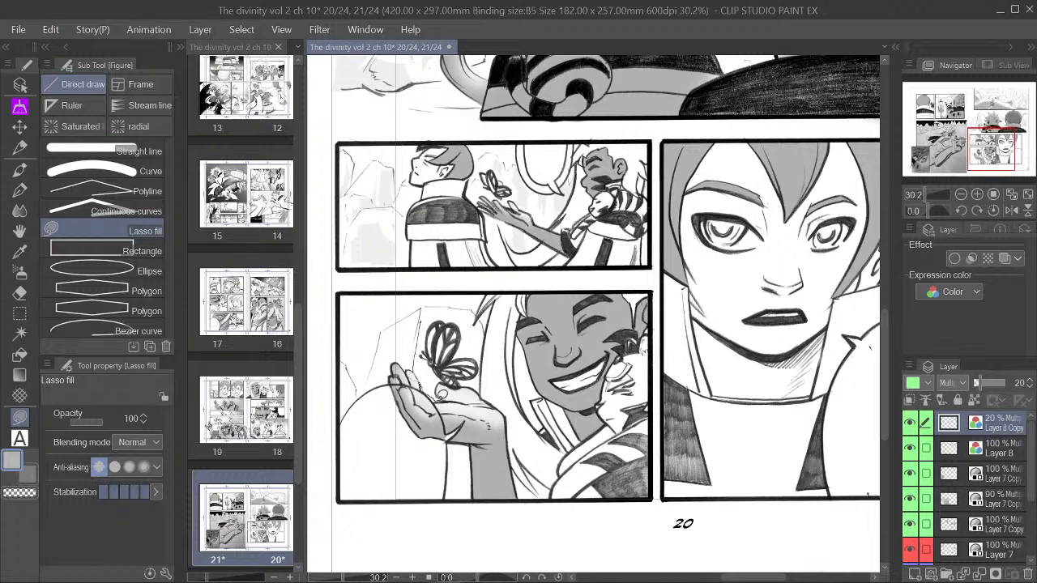
mouse_move(444, 395)
left_mouse_down()
mouse_move(447, 380)
mouse_move(482, 380)
mouse_move(486, 340)
mouse_move(460, 314)
mouse_move(422, 313)
left_mouse_up()
mouse_move(482, 373)
left_mouse_down()
mouse_move(476, 384)
mouse_move(479, 376)
left_mouse_up()
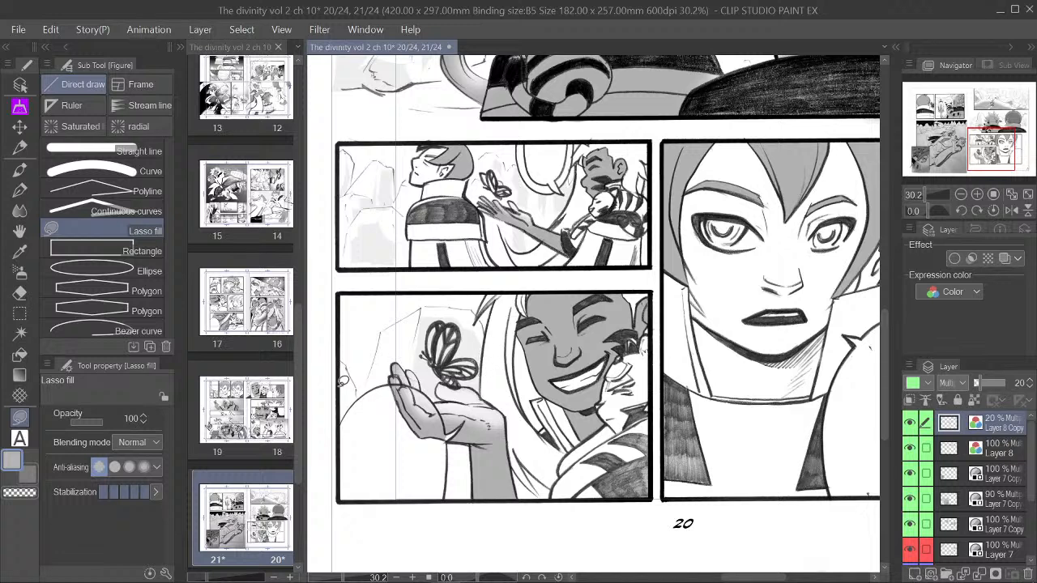
Step: Clear the grey tone spilling over the butterfly's wings using Lasso fill with the transparent colour
left_click(21, 491)
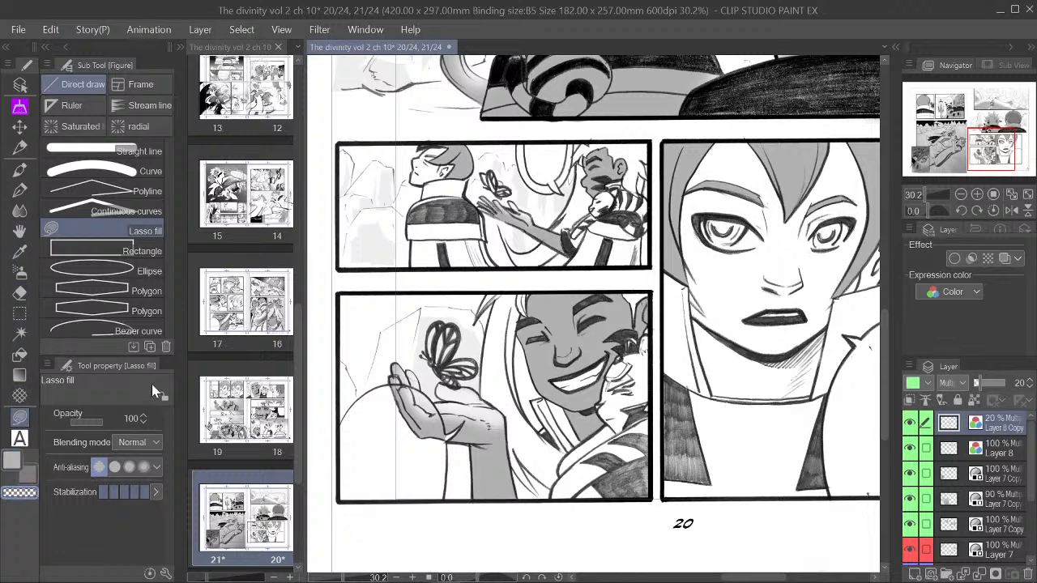
mouse_move(457, 373)
left_mouse_down()
mouse_move(482, 371)
mouse_move(480, 360)
mouse_move(451, 354)
mouse_move(462, 336)
mouse_move(438, 315)
mouse_move(429, 340)
mouse_move(457, 372)
left_mouse_up()
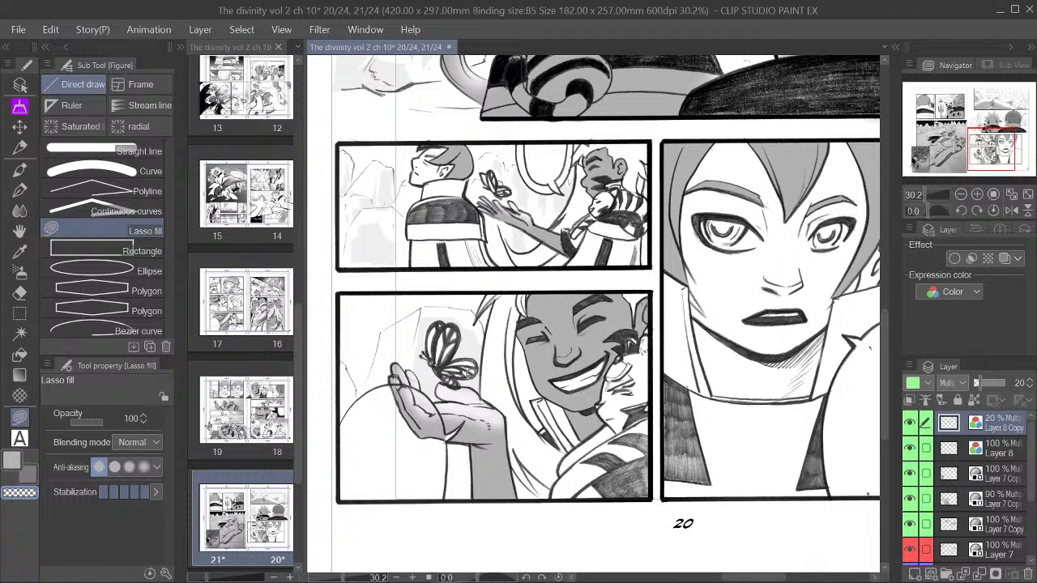
mouse_move(444, 370)
left_mouse_down()
mouse_move(429, 344)
mouse_move(436, 325)
left_mouse_up()
Step: Switch to the G-pen with the light grey drawing colour
left_click(19, 189)
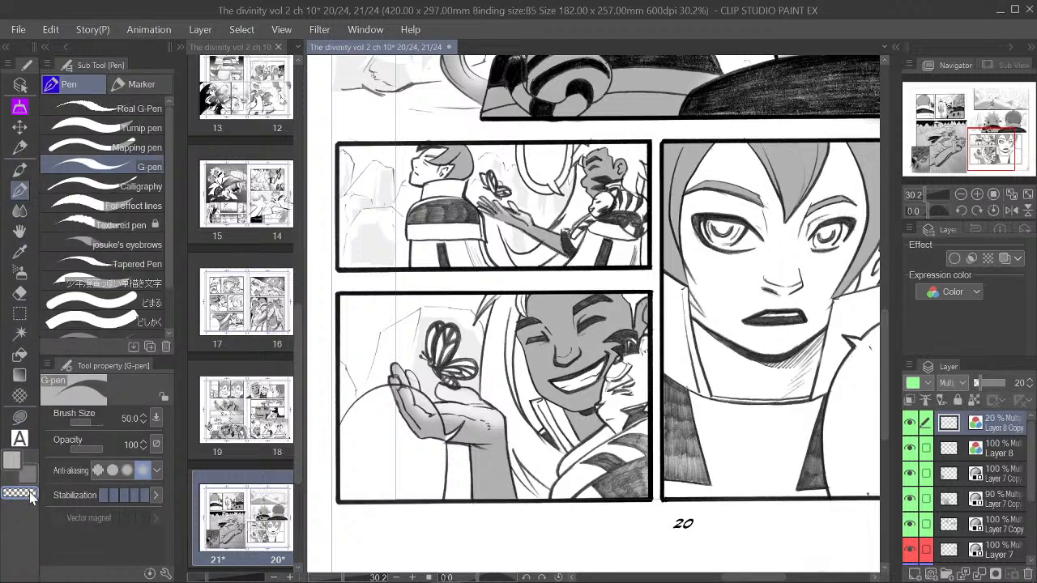
key("c")
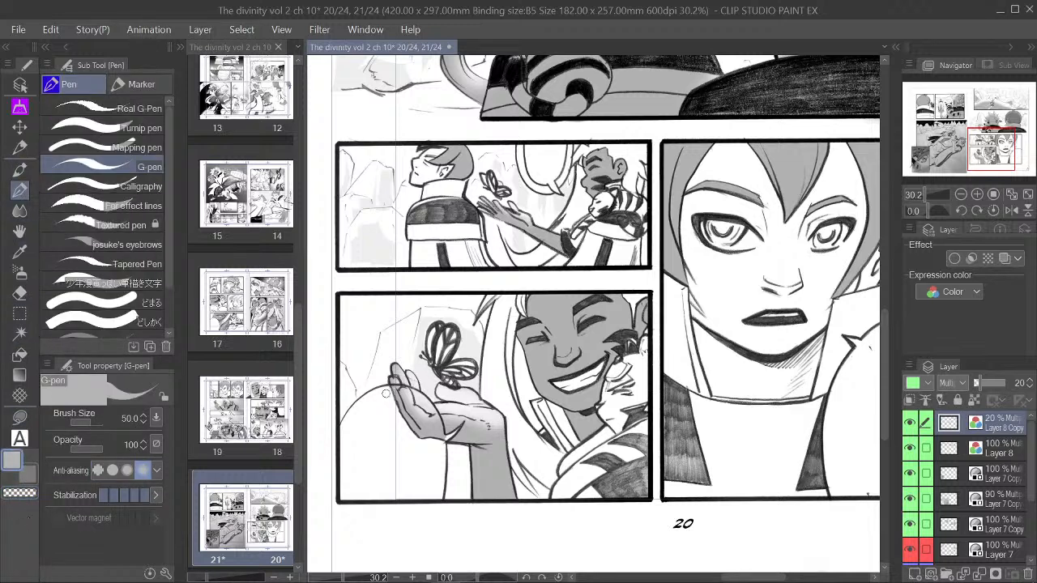